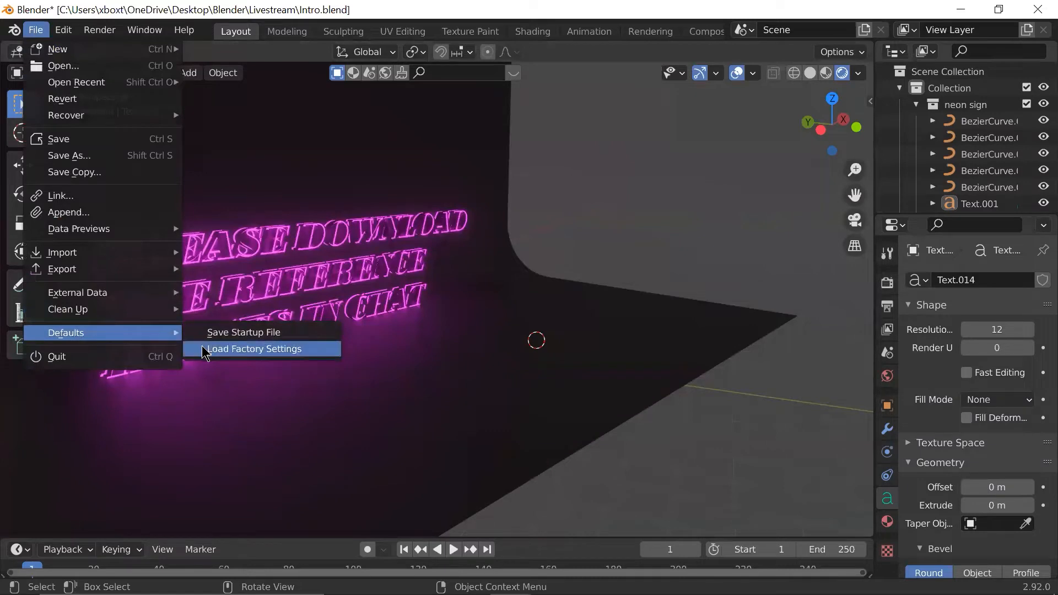
- Load the factory settings to start from the default scene and deselect the cube
left_click(189, 345)
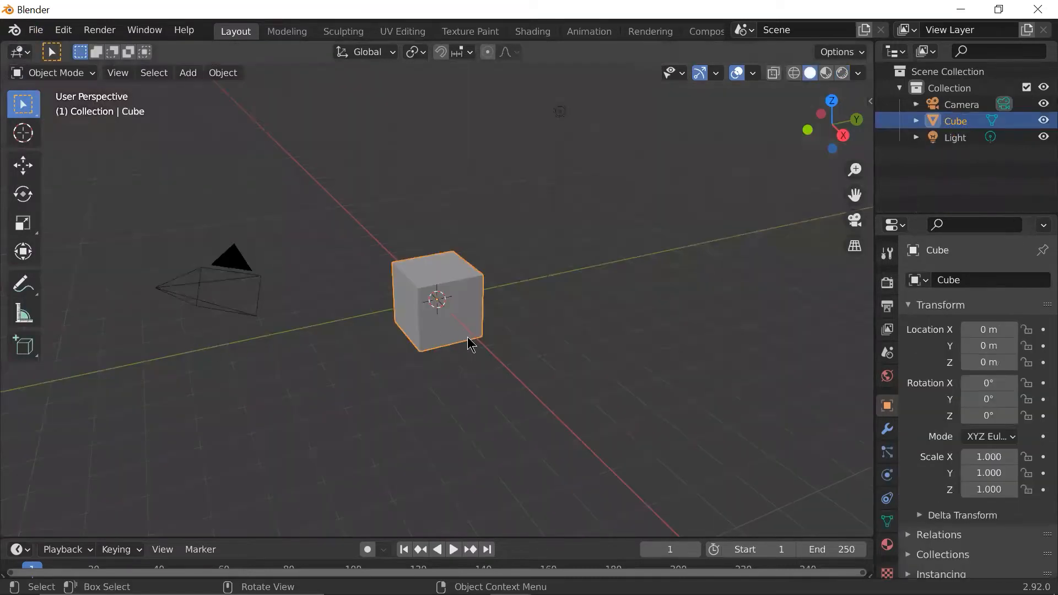
left_click(598, 314)
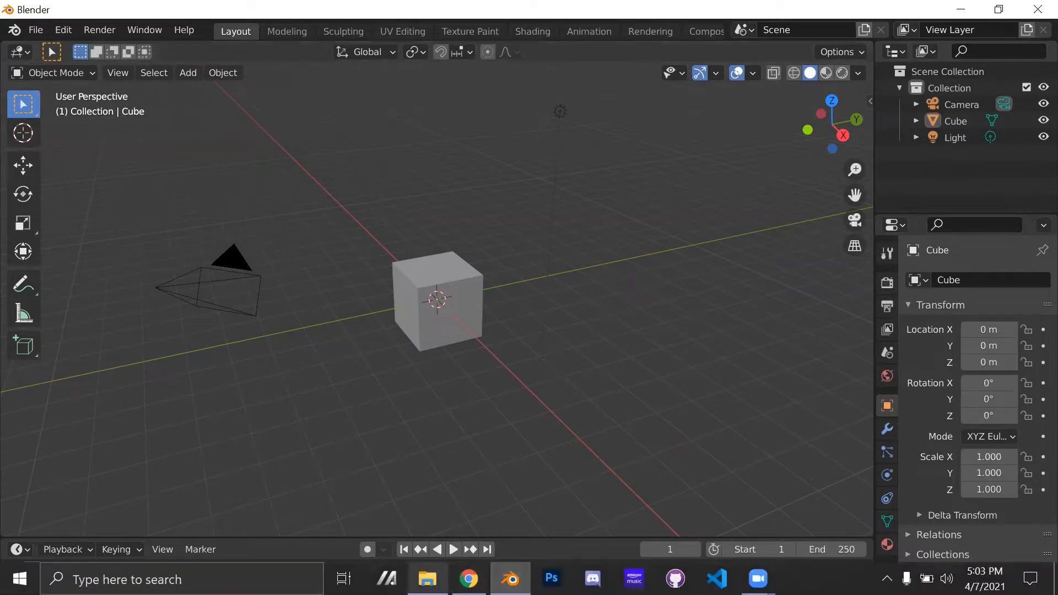
- Switch to File Explorer to view the skateboard and truck reference images in the Downloads folder, then return to Blender
left_click(427, 579)
left_click_drag(491, 308, 342, 269)
left_click(506, 285)
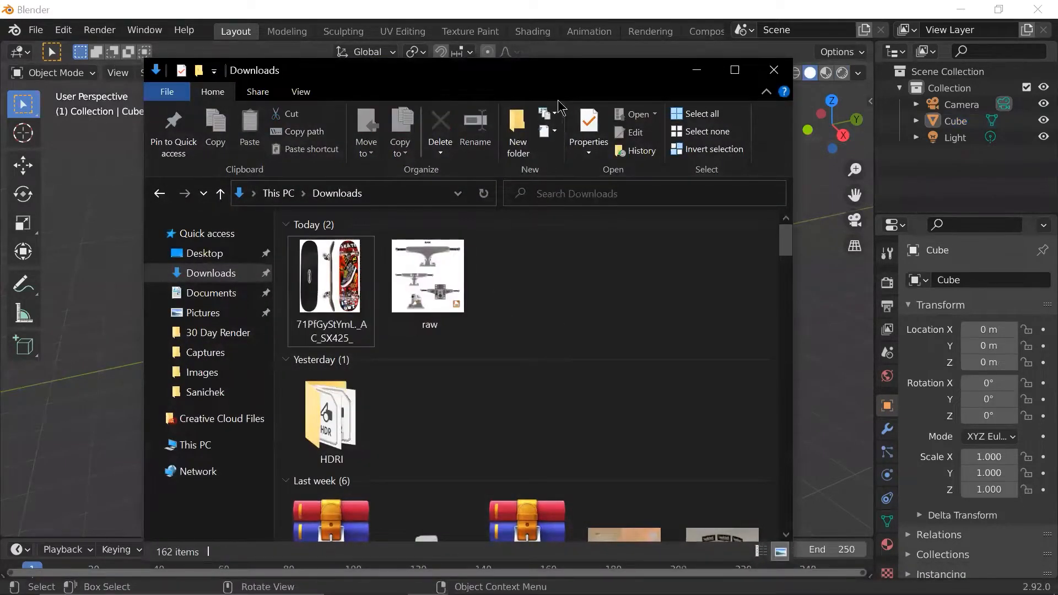
left_click(698, 70)
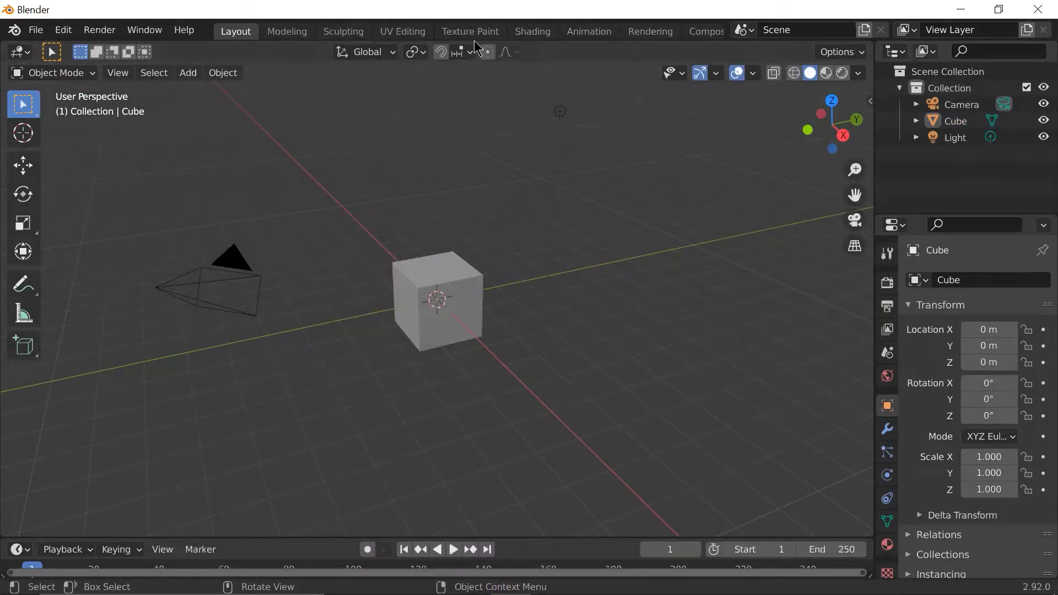
left_click(428, 588)
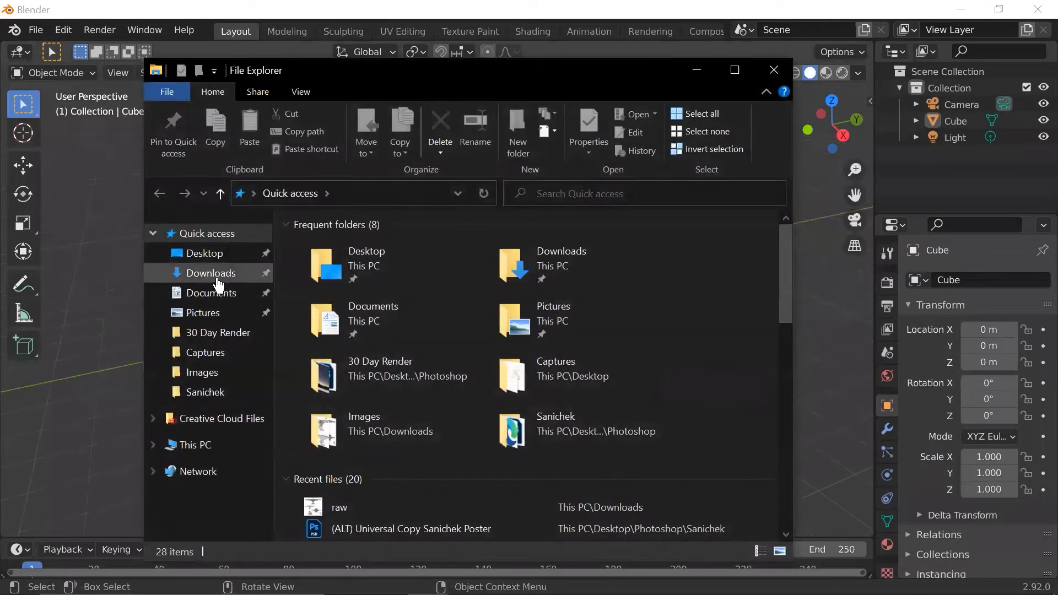
left_click(214, 273)
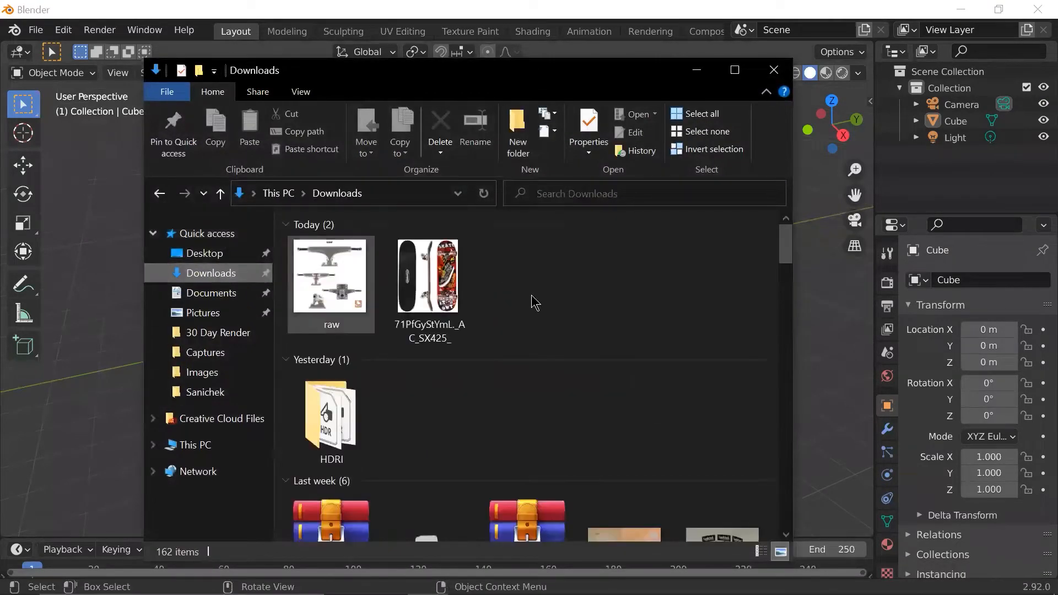
left_click(696, 70)
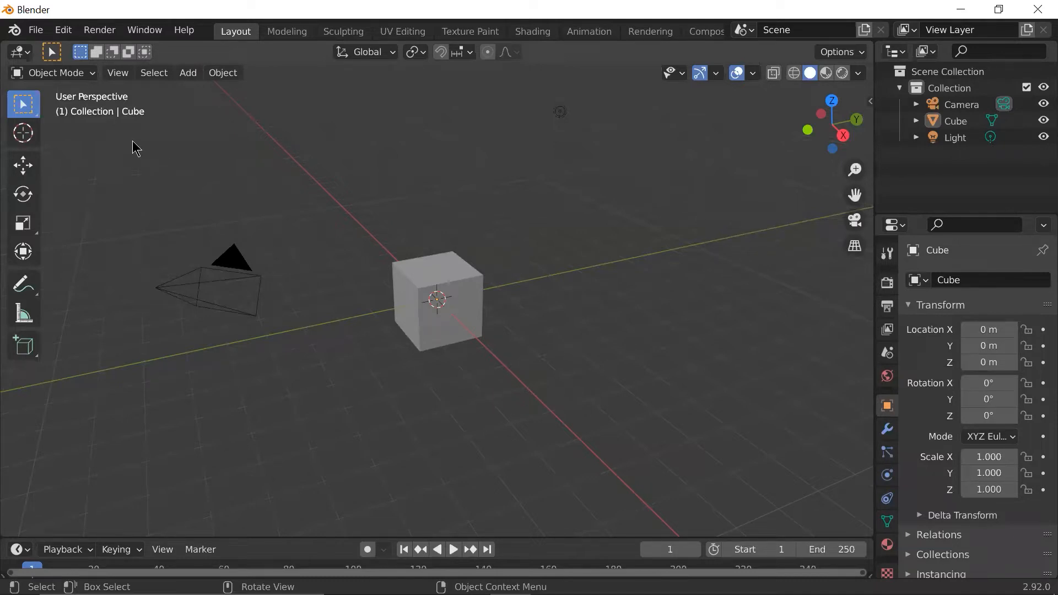
- Enable the BlenderKit Online Asset Library add-on and hide its asset bar in the viewport
left_click(64, 35)
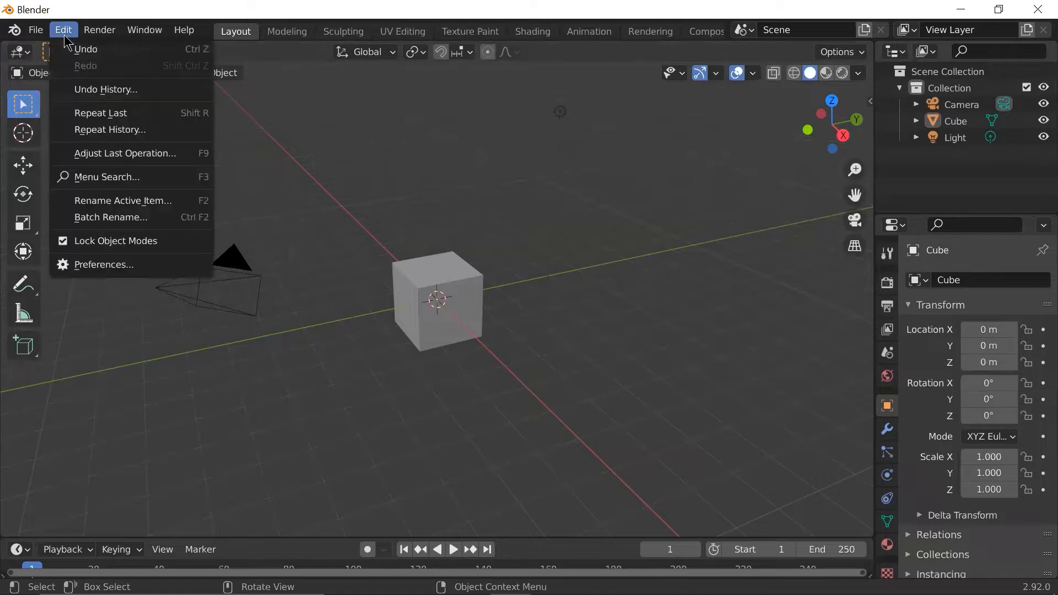
left_click(101, 266)
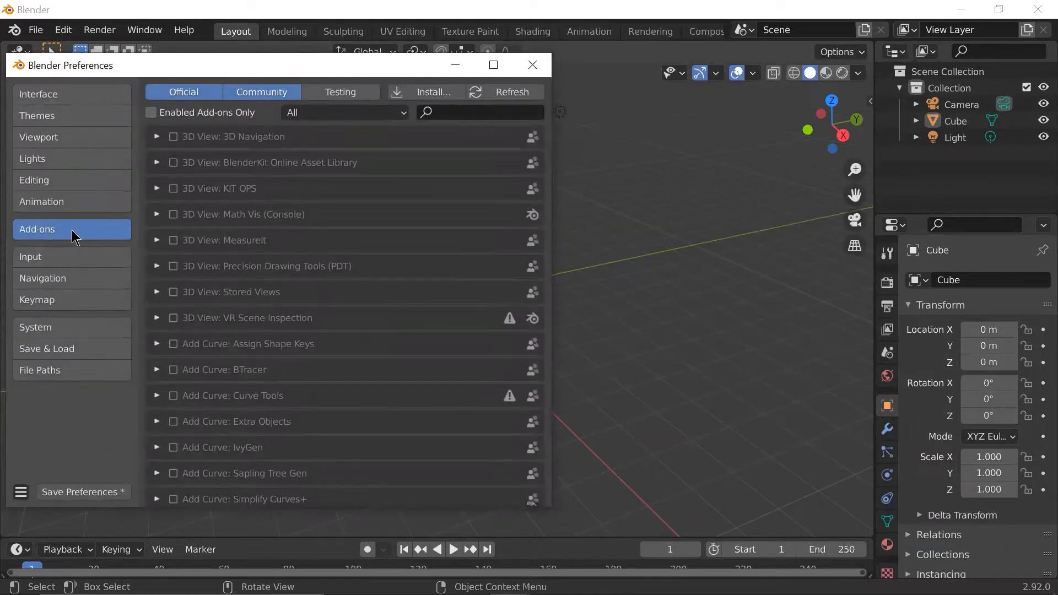
left_click(461, 114)
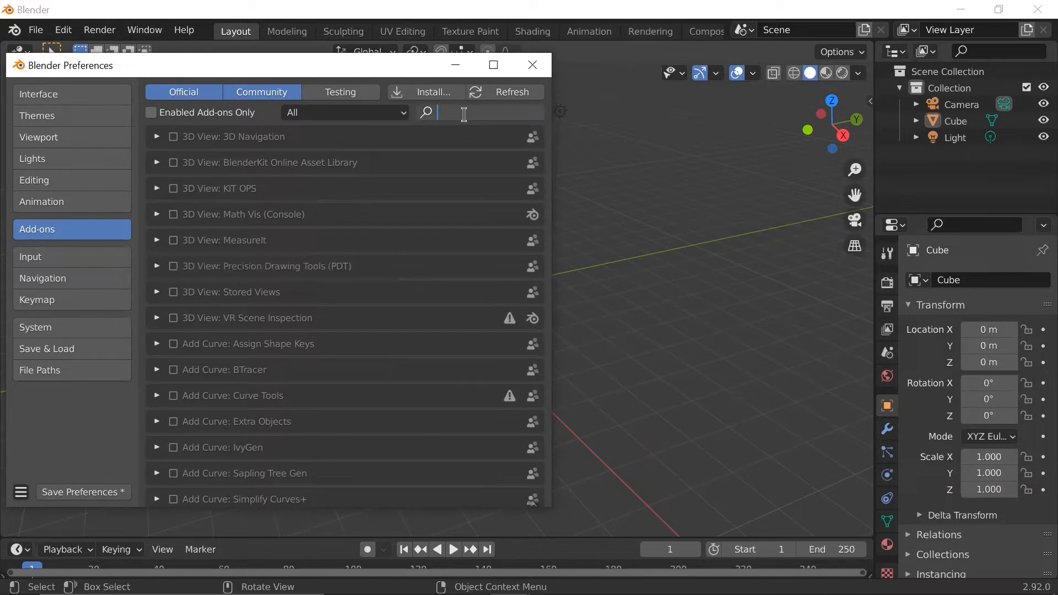
type("blender")
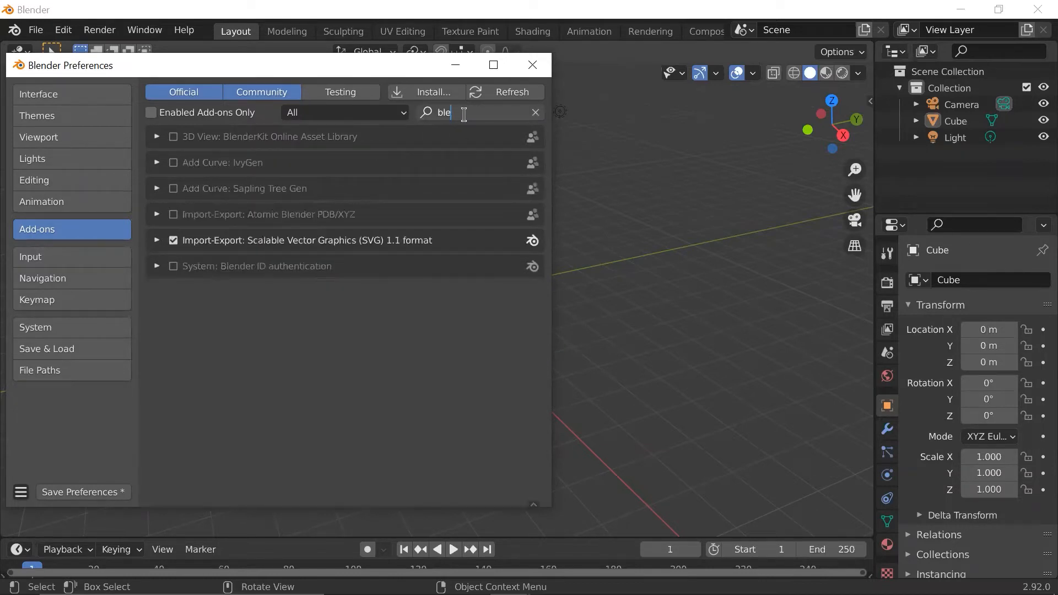
left_click(154, 131)
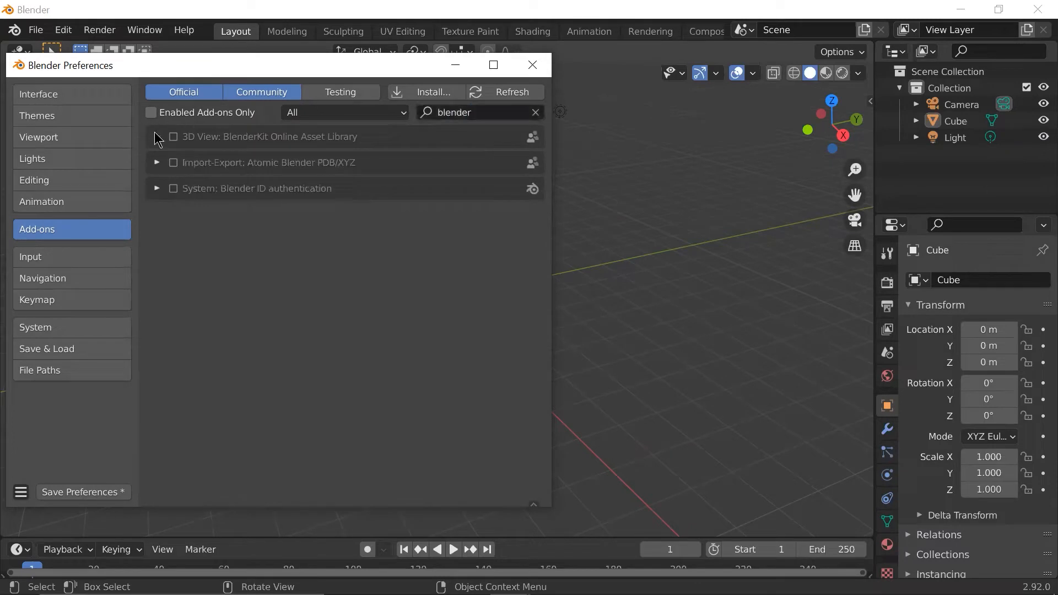
left_click(156, 134)
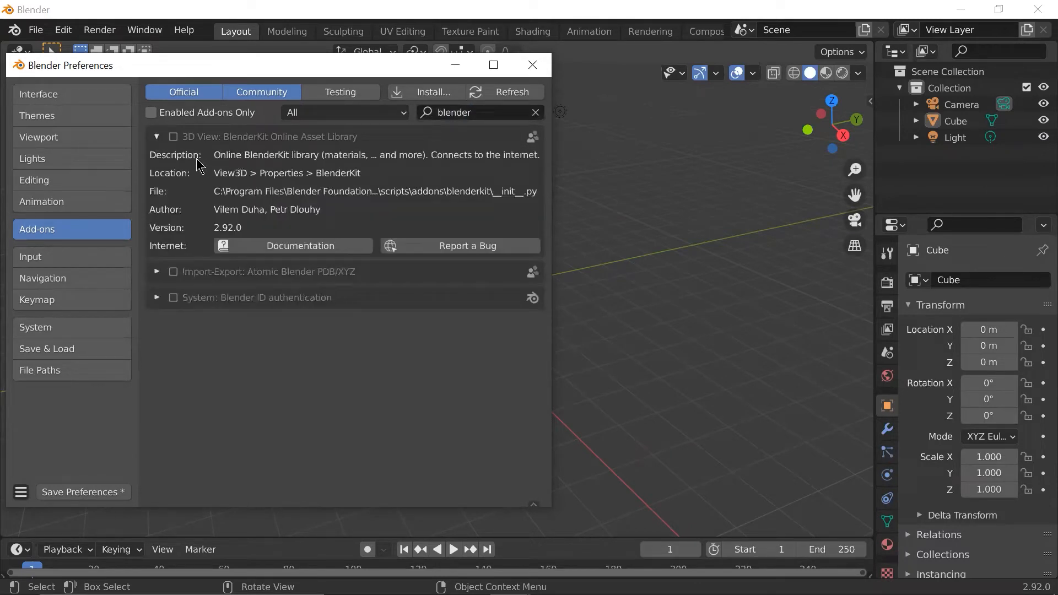
left_click(174, 136)
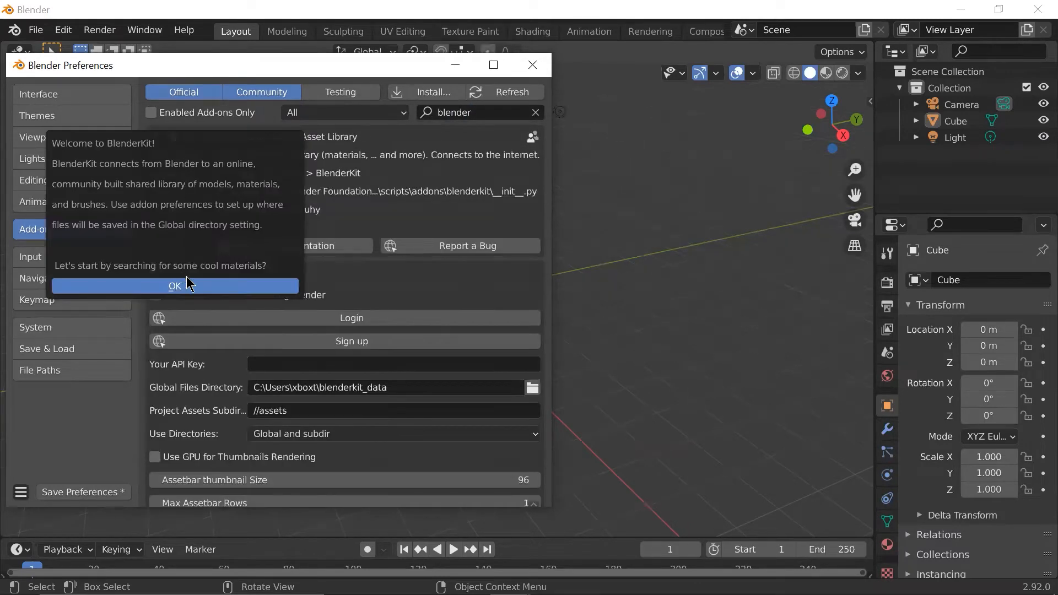
left_click(531, 73)
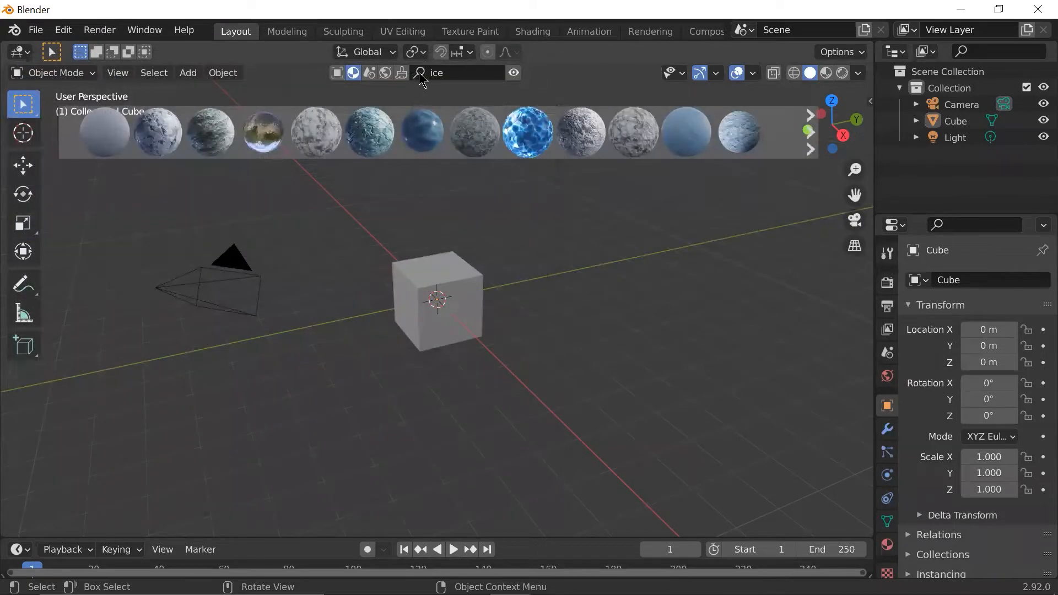
left_click(514, 73)
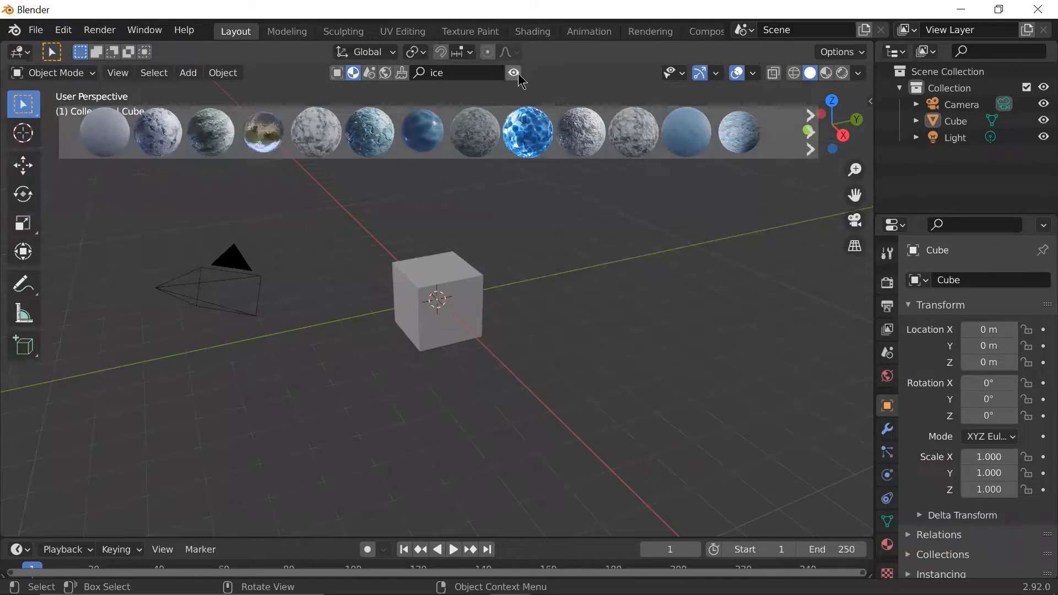
left_click(515, 73)
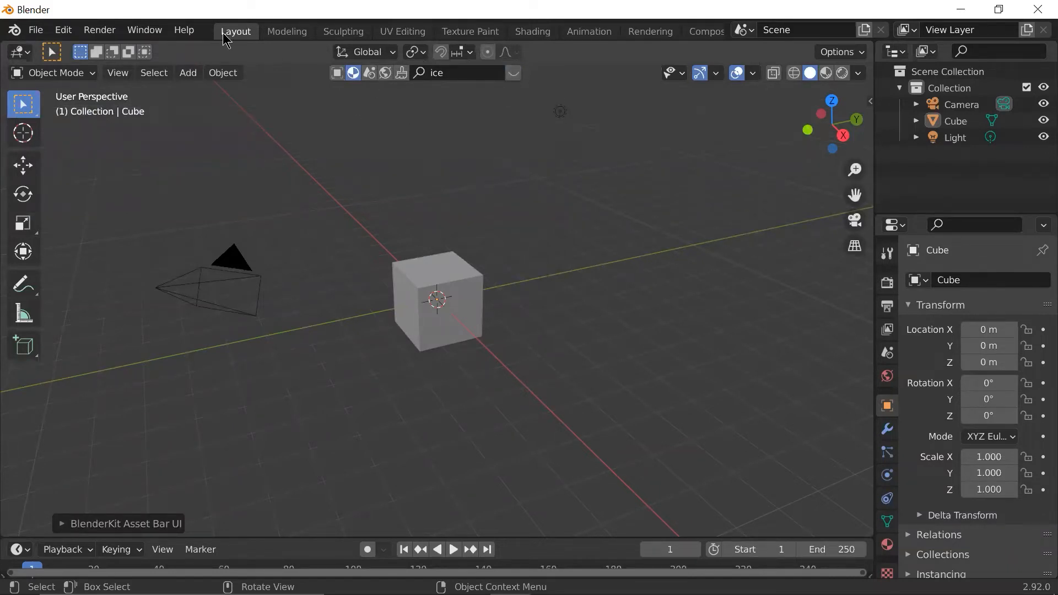
- Find the Screencast Keys add-on by searching for "screen" in the preferences and enable it
left_click(69, 33)
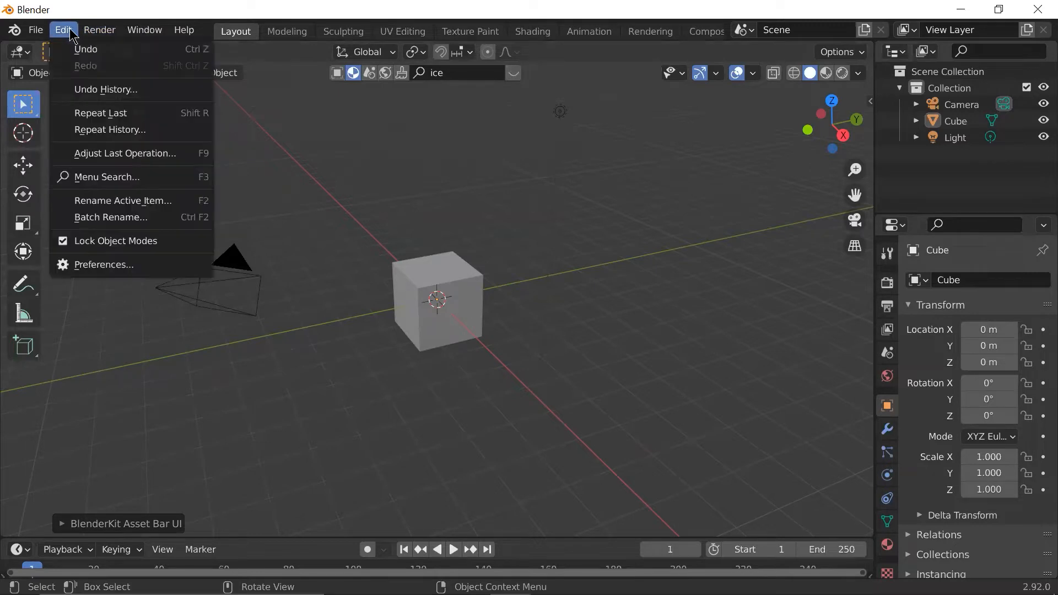
left_click(93, 264)
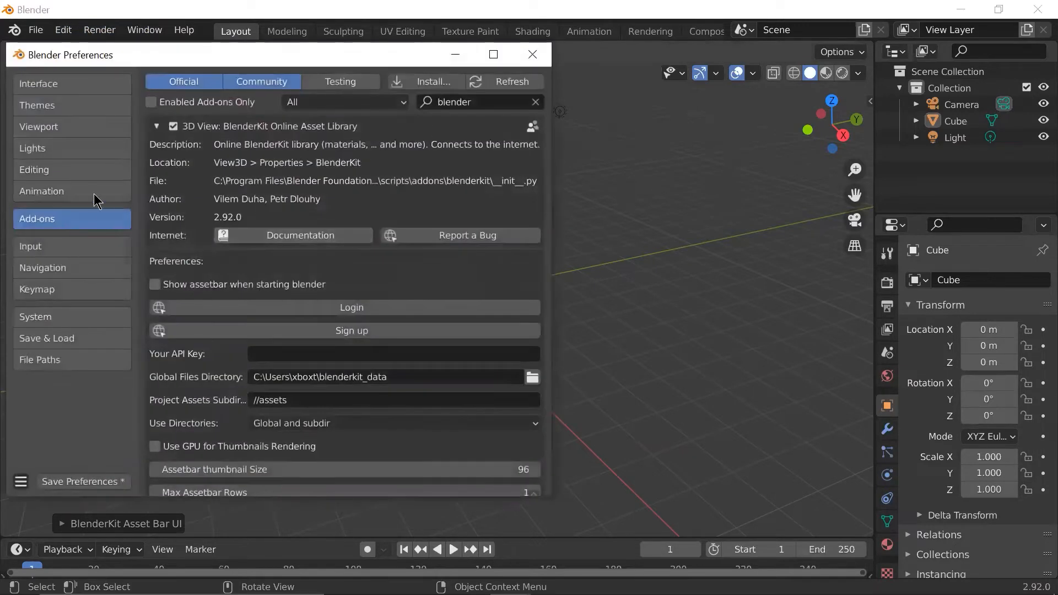
left_click(510, 102)
type("screen")
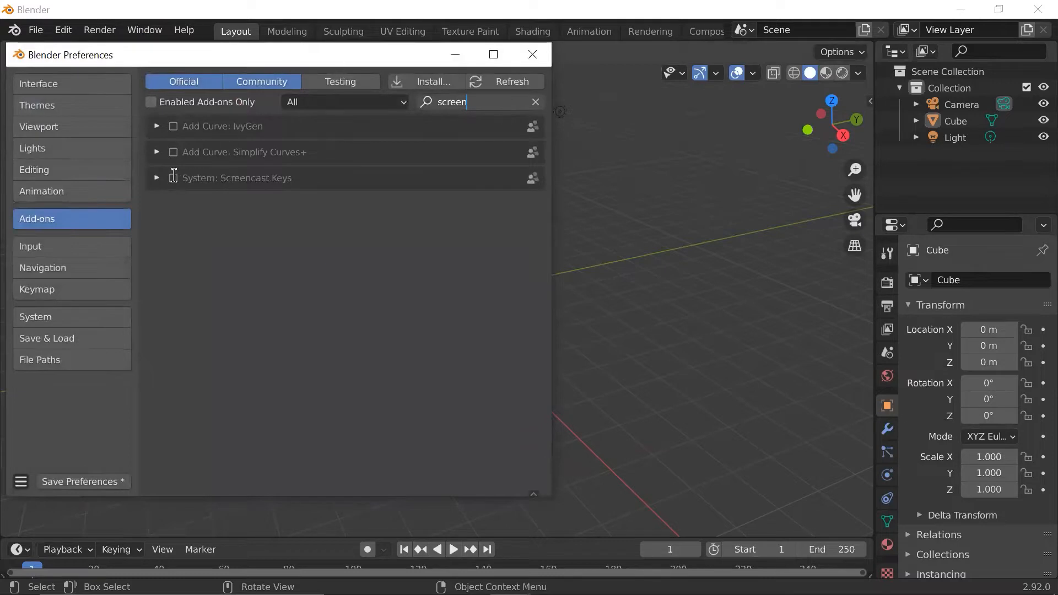
key("Return")
left_click(172, 178)
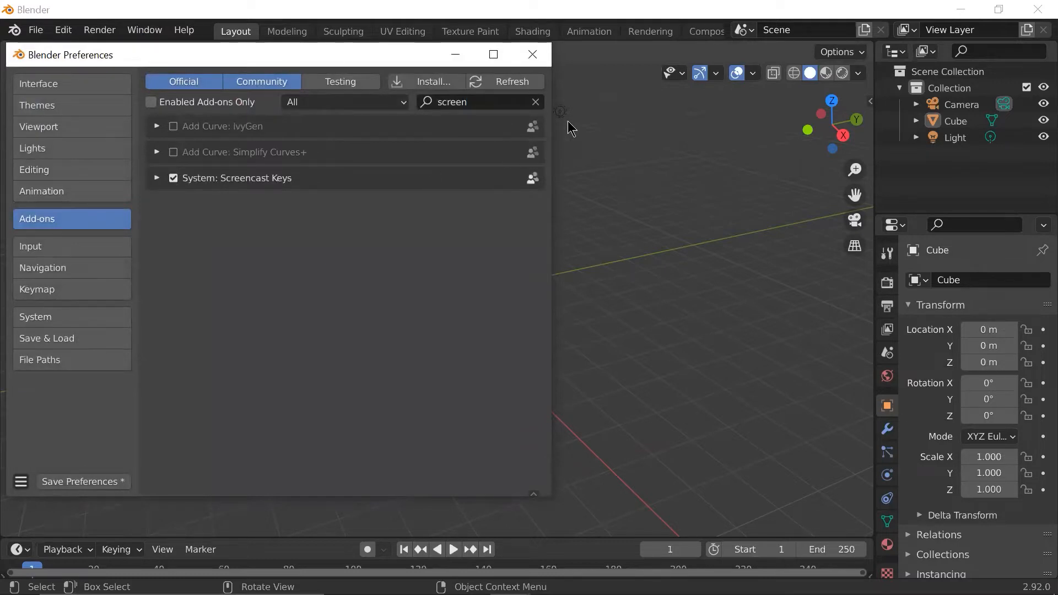
left_click(532, 54)
- Set the Screencast Keys font size to 26 and try out the on-screen input display in the viewport
key("n")
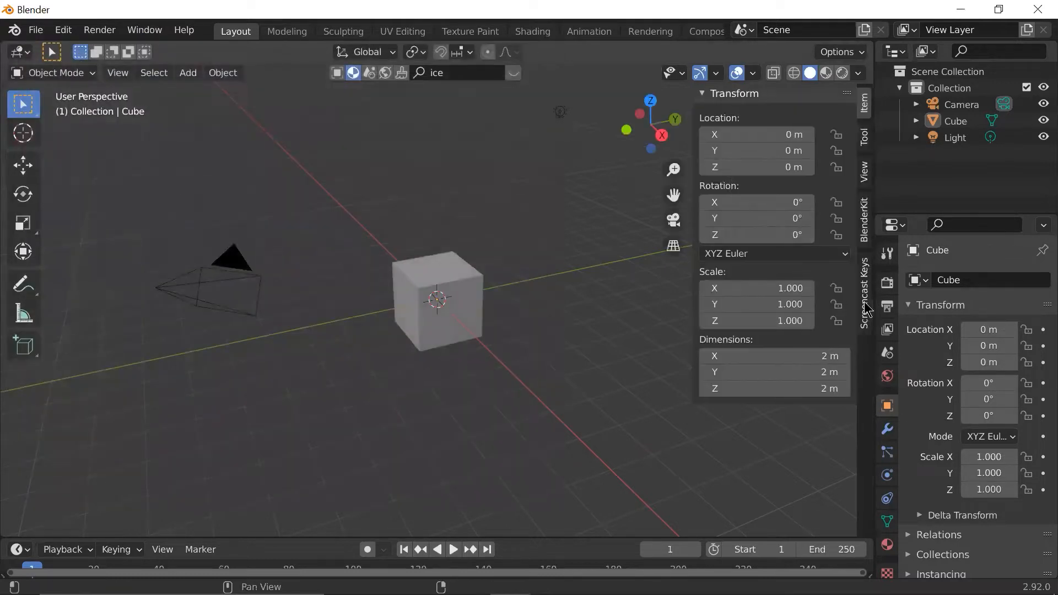
left_click(864, 298)
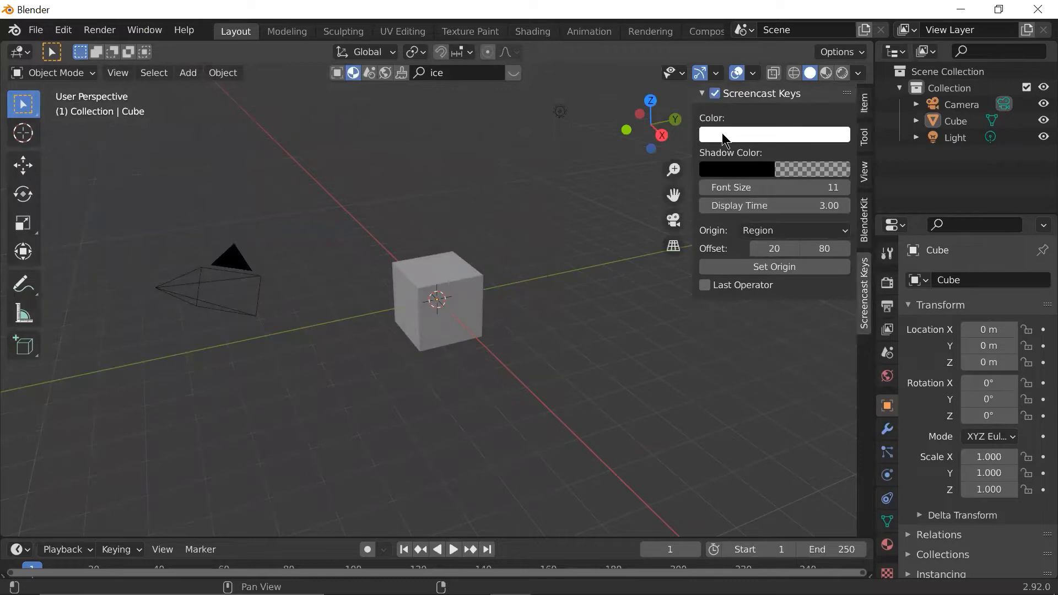
left_click(745, 265)
left_click_drag(766, 188, 788, 189)
left_click(619, 308)
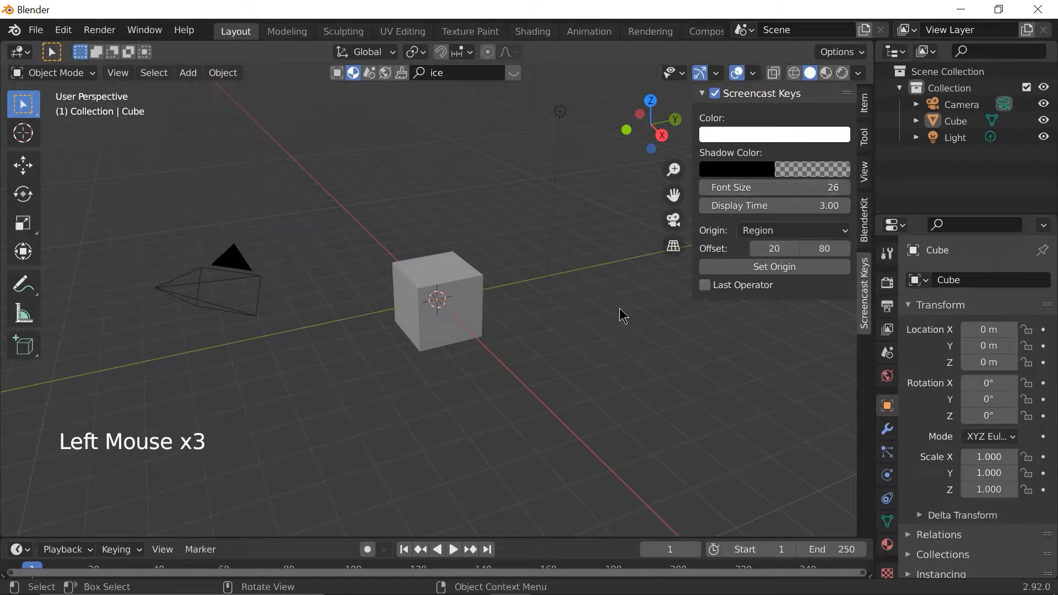
scroll(619, 309, "down", 1)
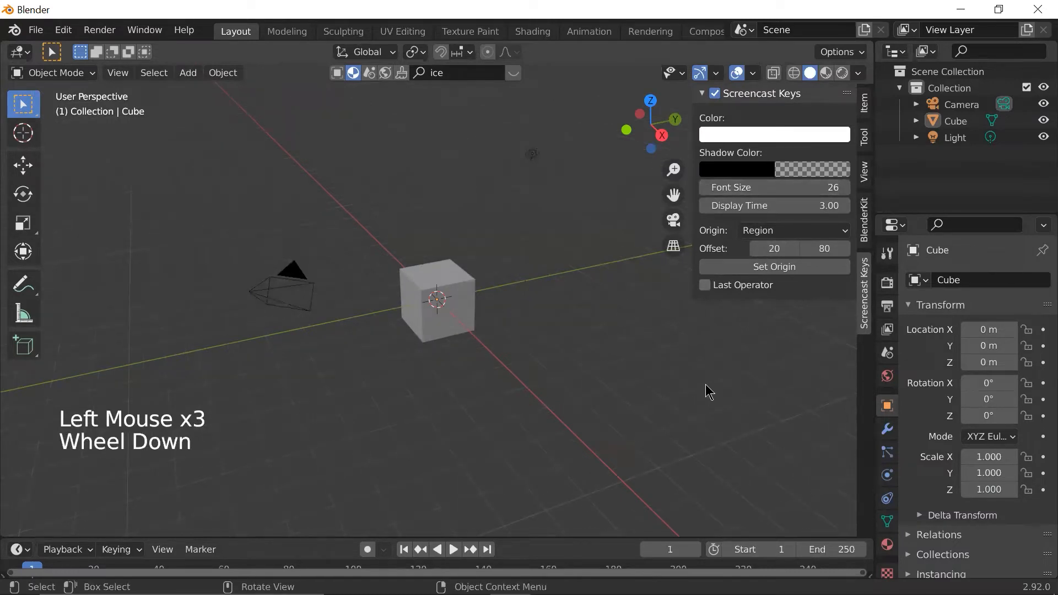
key("n")
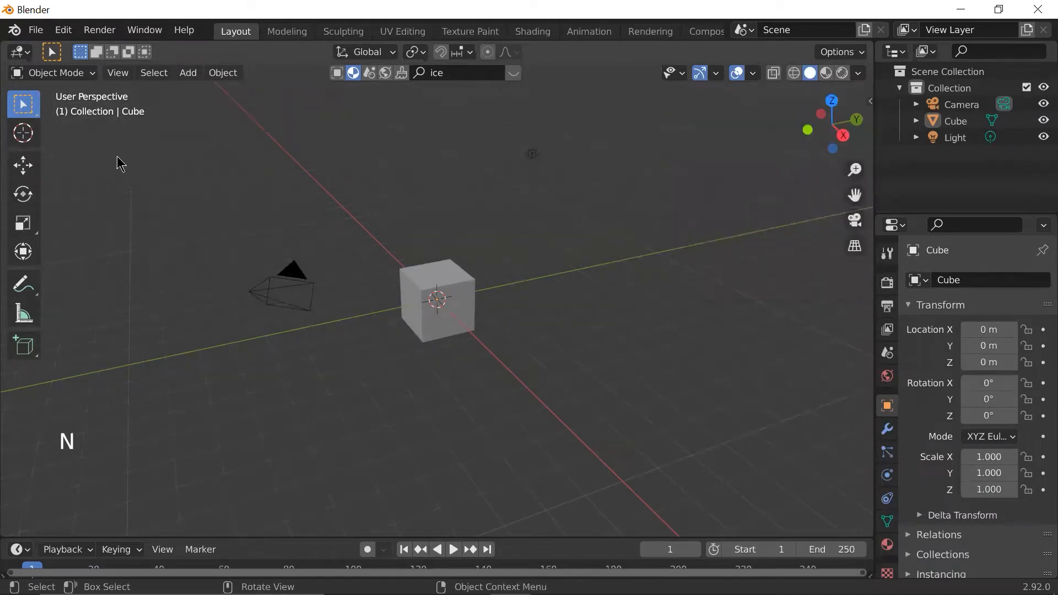
- Search the add-on preferences for "node wrang" and for "blenderkit"
left_click(68, 35)
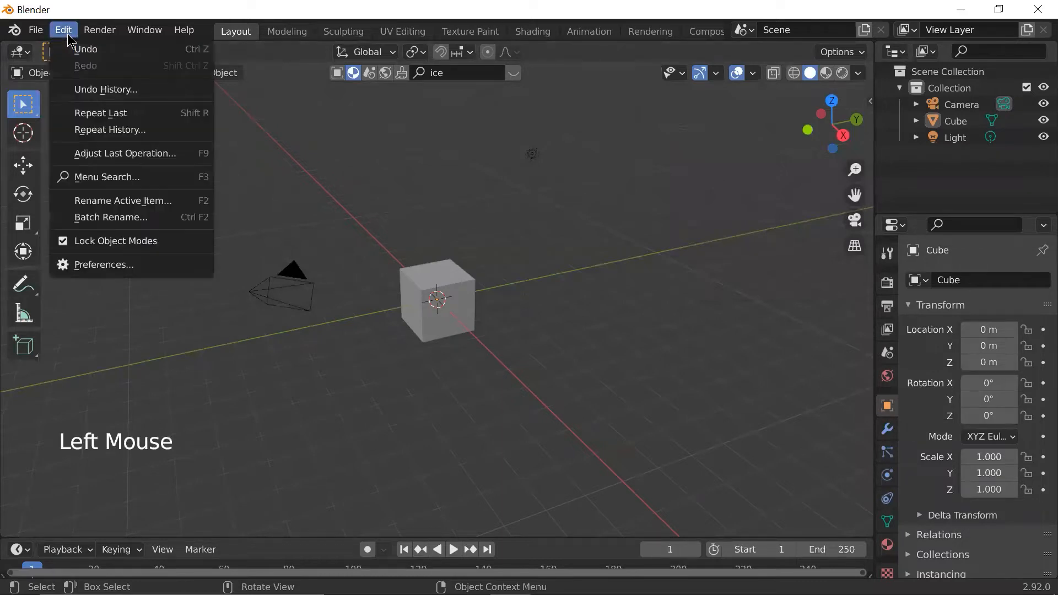
left_click(107, 270)
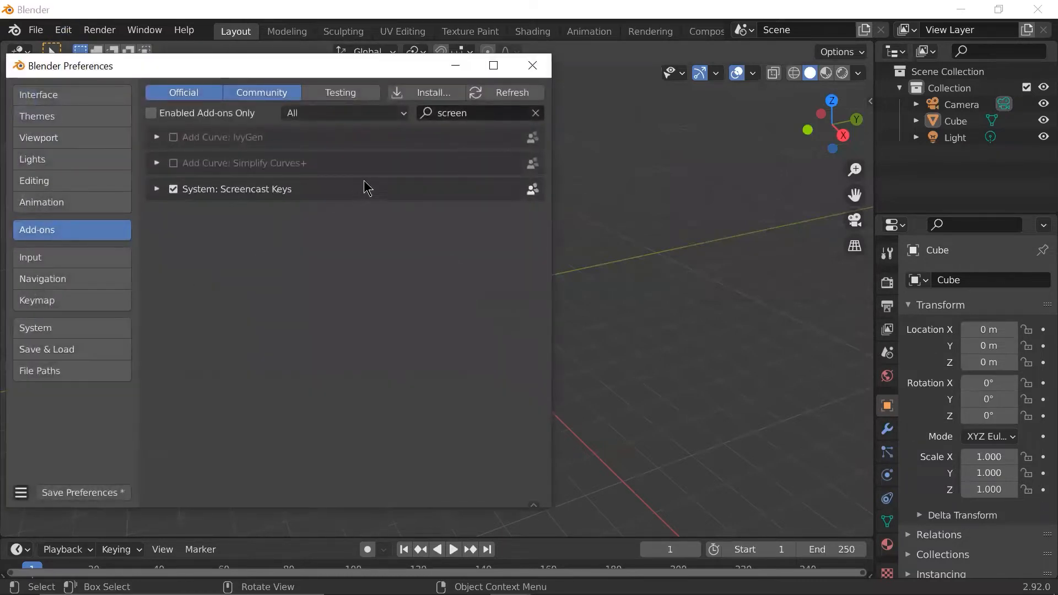
left_click(534, 113)
left_click(515, 114)
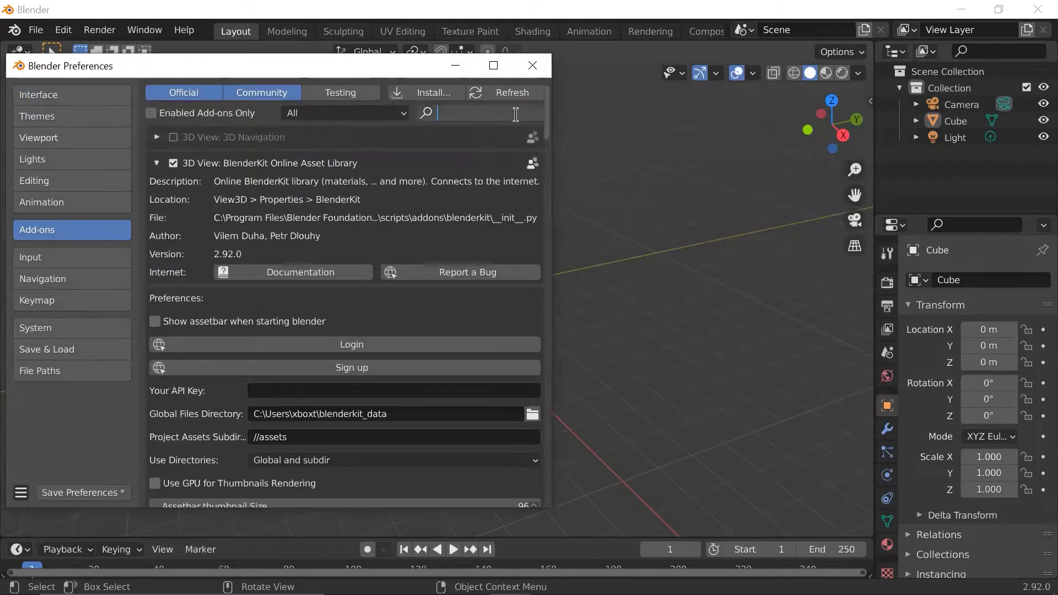
type("node wrang")
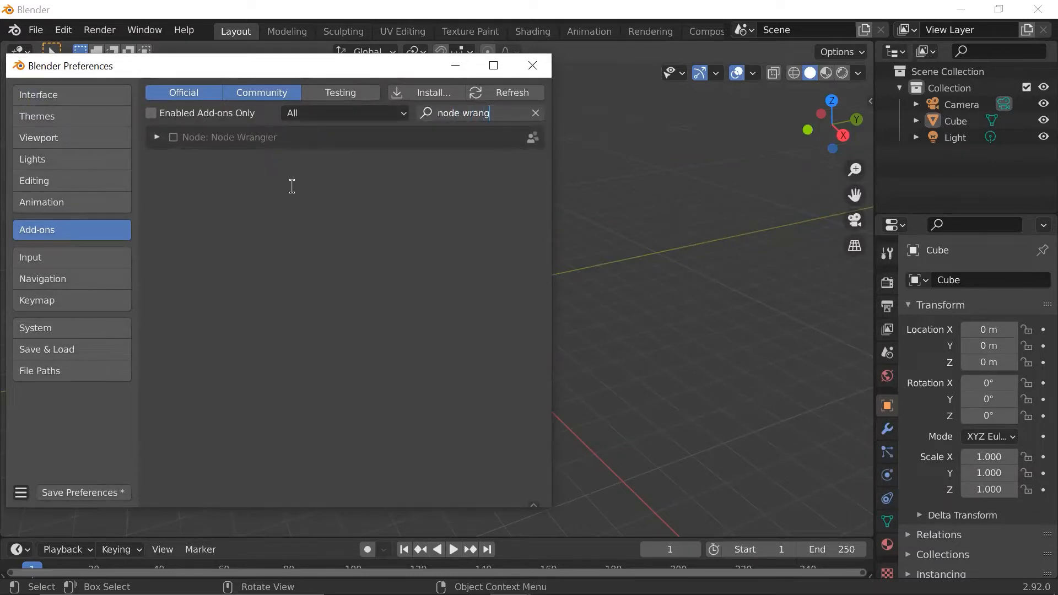
left_click_drag(499, 115, 419, 121)
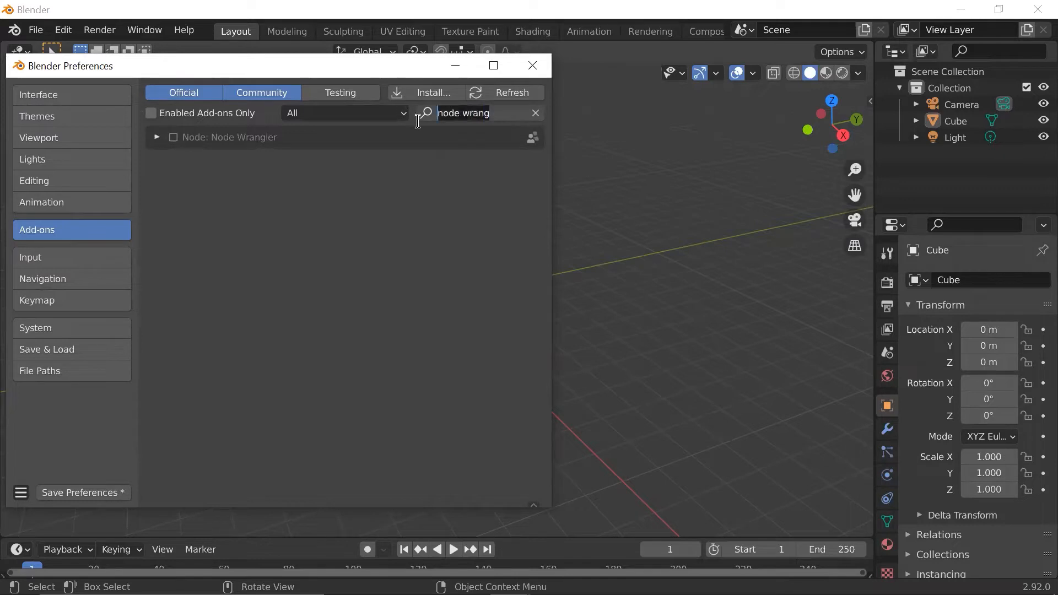
type("blenderkit")
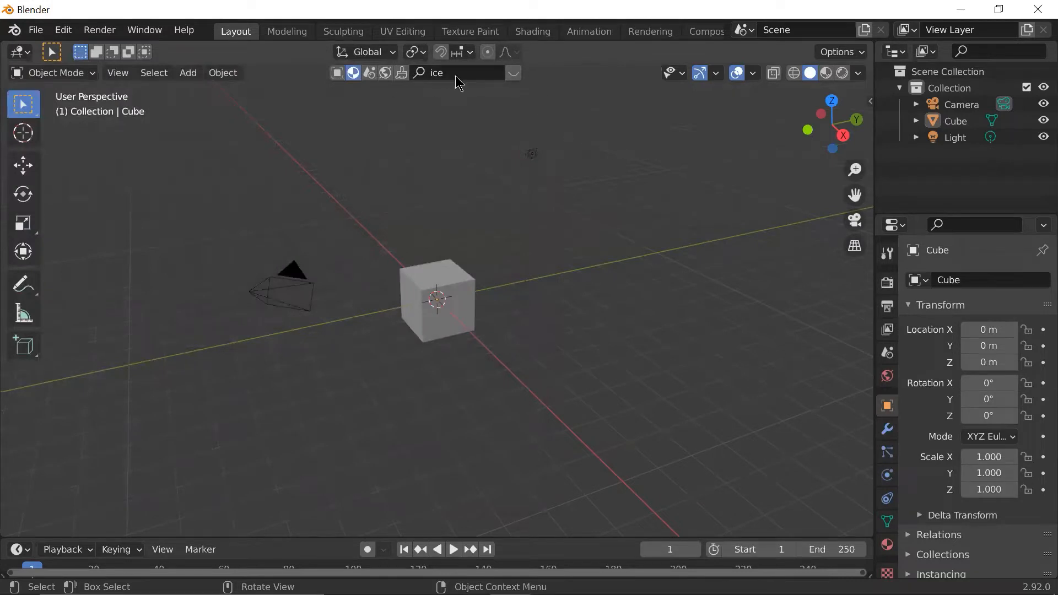
- Delete all default objects (camera, cube and light) from the scene
scroll(551, 388, "down", 1)
scroll(551, 388, "up", 1)
left_click(549, 328)
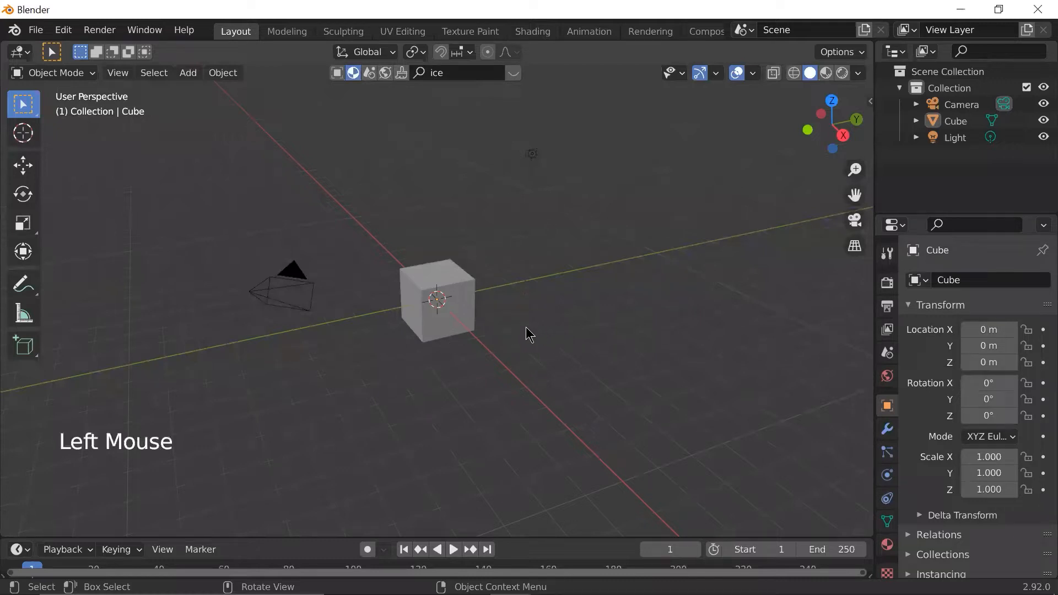
key("a")
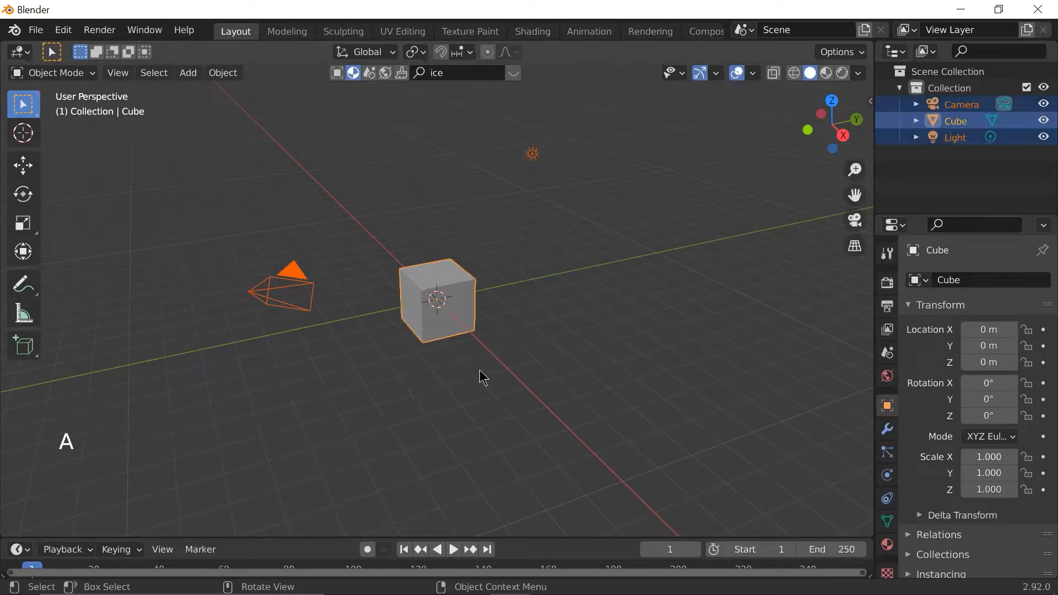
key("x")
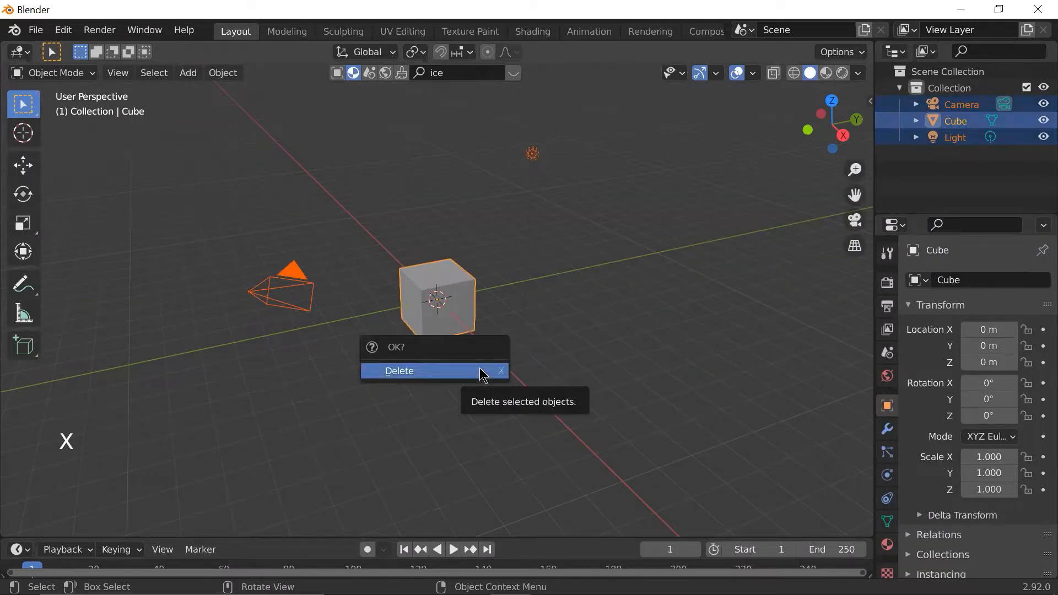
left_click(479, 370)
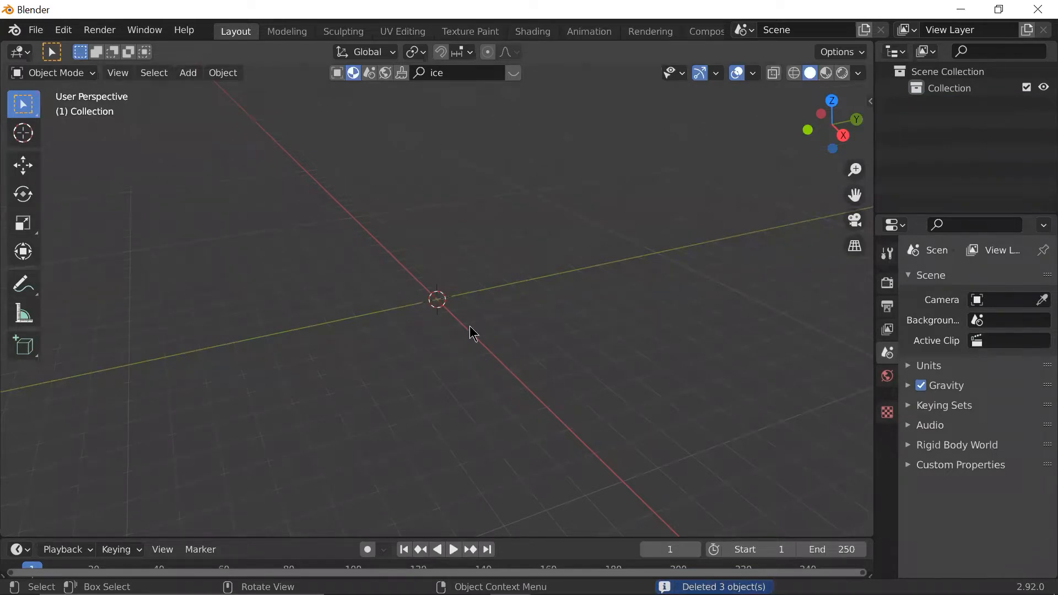
left_click(509, 429)
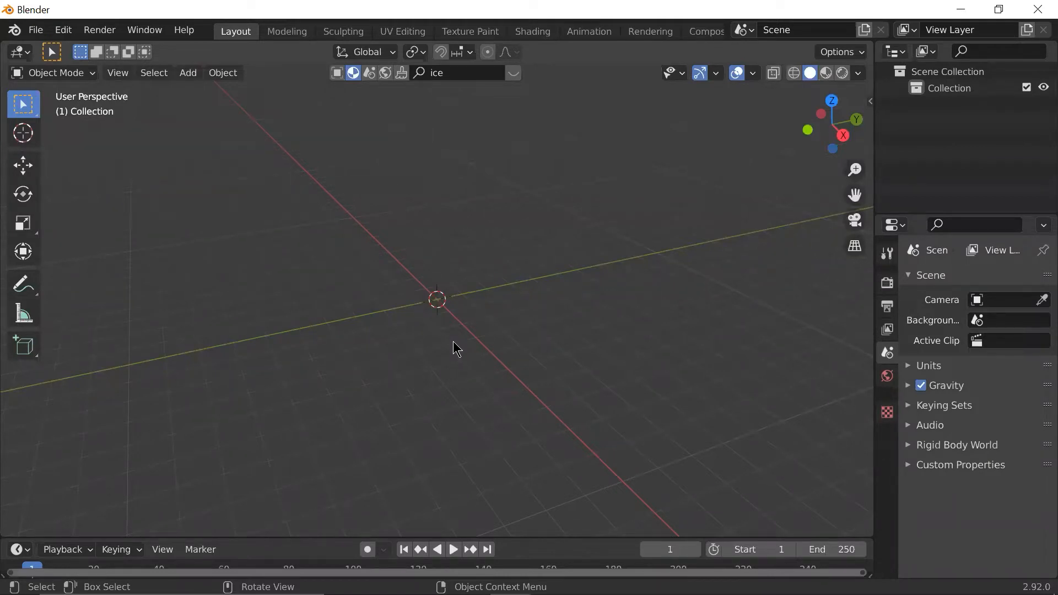
- Cycle the viewport through the standard orthographic views, such as Top, Bottom, Left and Right
key("grave")
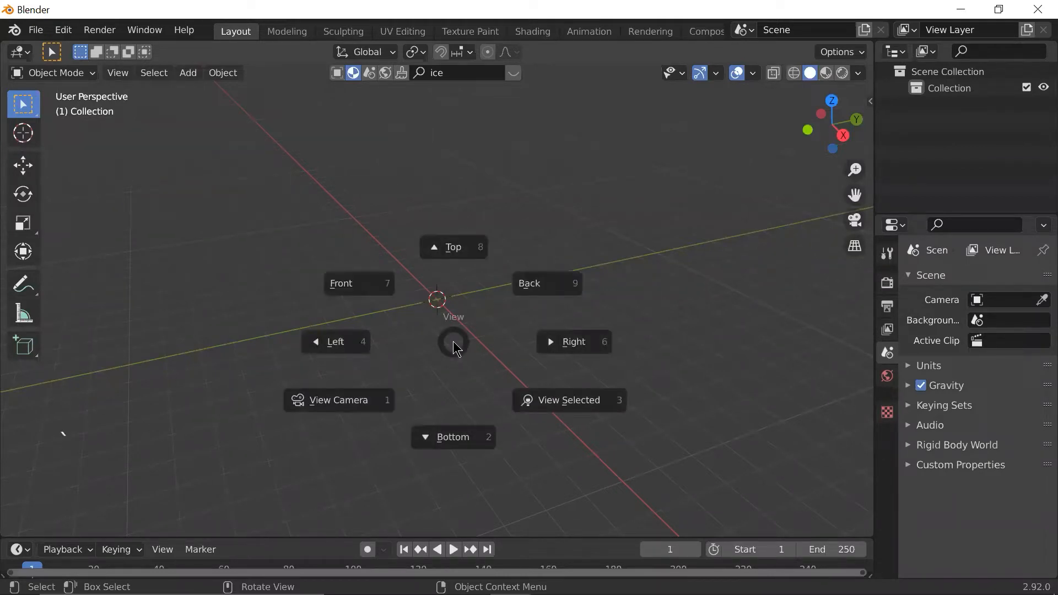
left_click(453, 340)
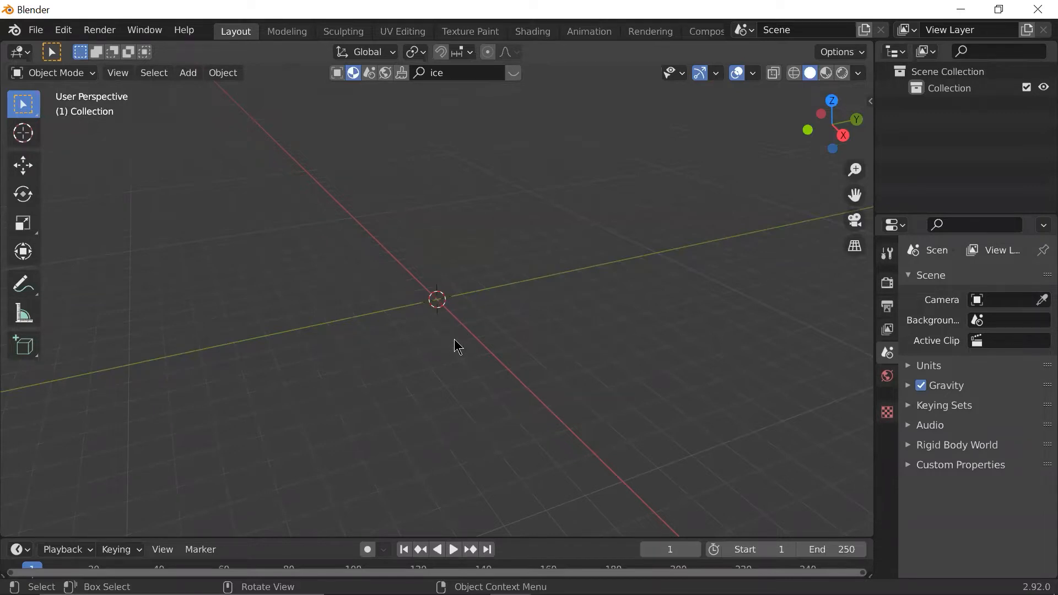
key("grave")
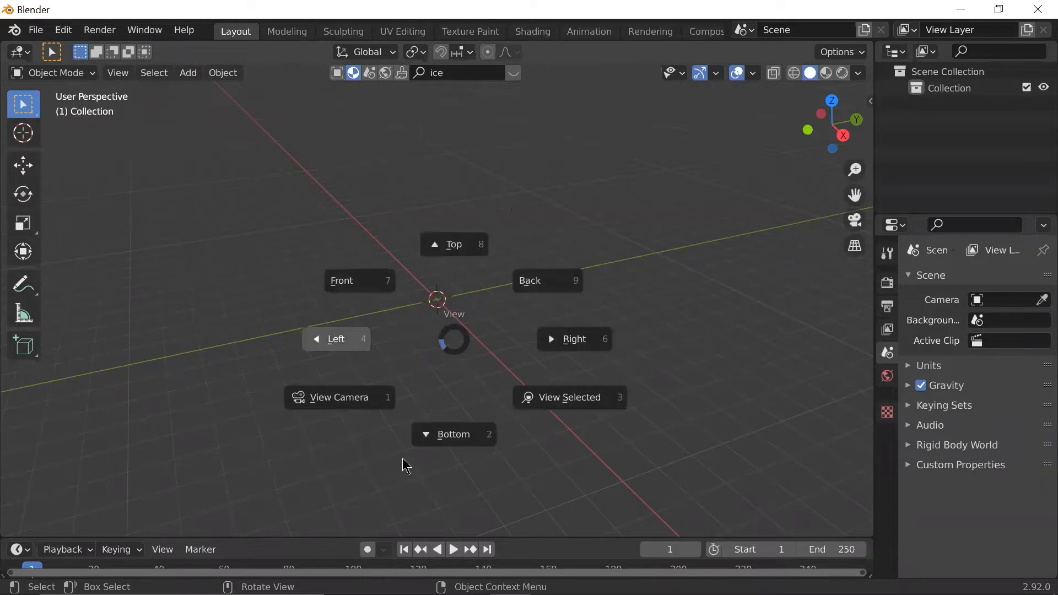
left_click(475, 232)
left_click(460, 447)
key("grave")
left_click(326, 337)
key("grave")
left_click(543, 342)
key("grave")
left_click(405, 270)
key("grave")
left_click(558, 251)
scroll(512, 313, "down", 1)
scroll(507, 310, "up", 3)
scroll(501, 307, "down", 1)
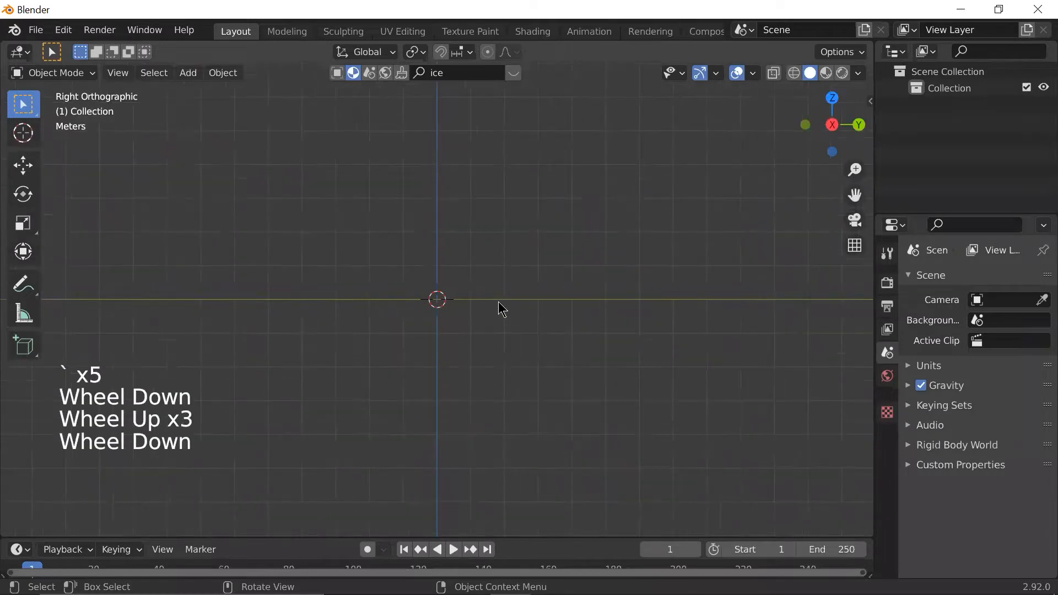
- Orbit out of the side view and switch the viewport to the Top orthographic view
middle_click_drag(501, 307, 497, 339)
key("grave")
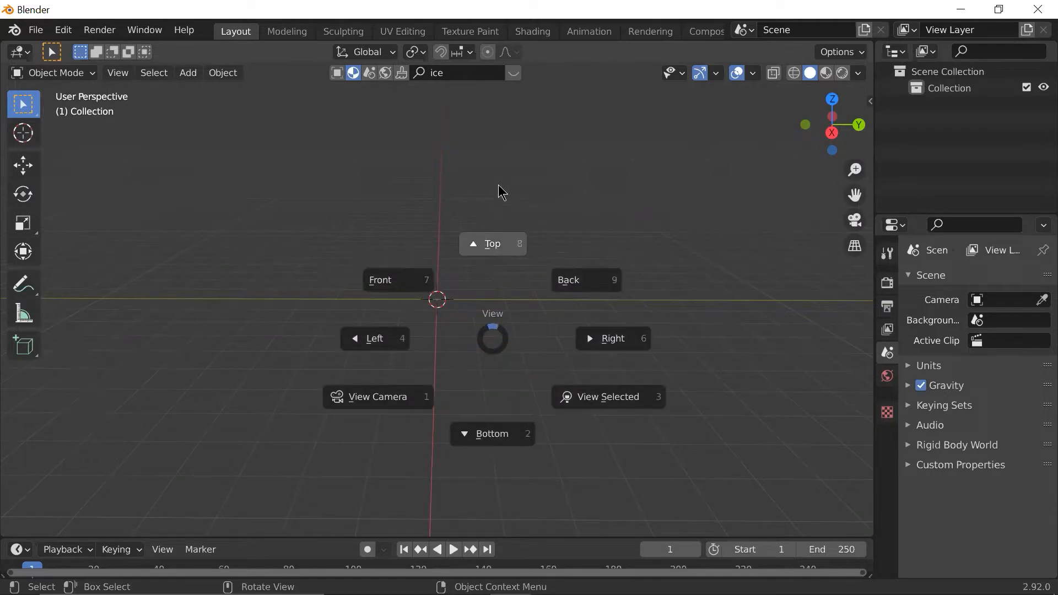
left_click(499, 254)
key("grave")
left_click(502, 167)
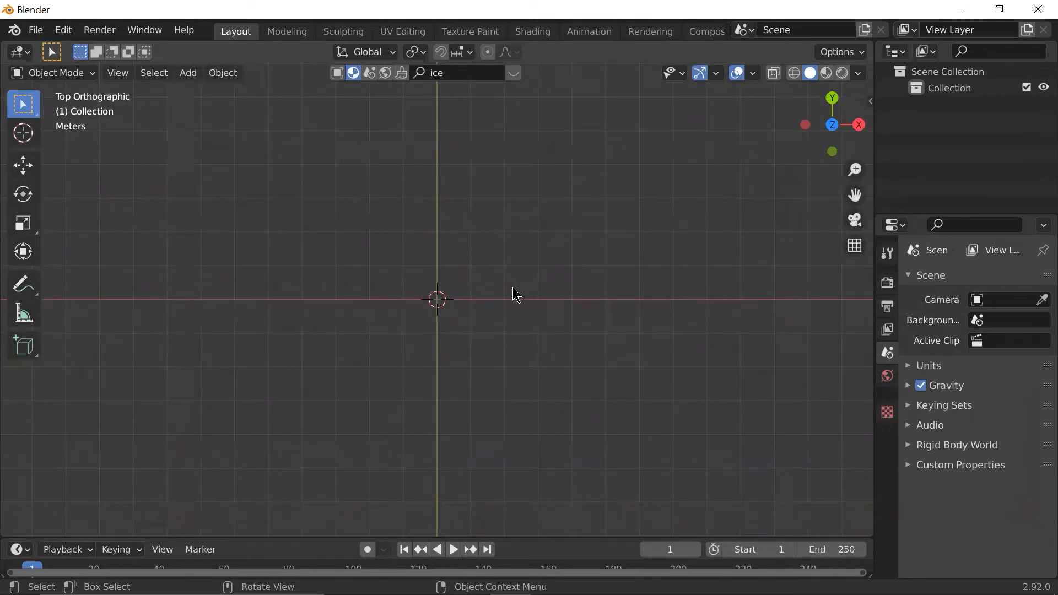
- Switch to the Downloads folder in File Explorer and bring the skateboard reference image into Blender's top view as an image empty
mouse_move(512, 594)
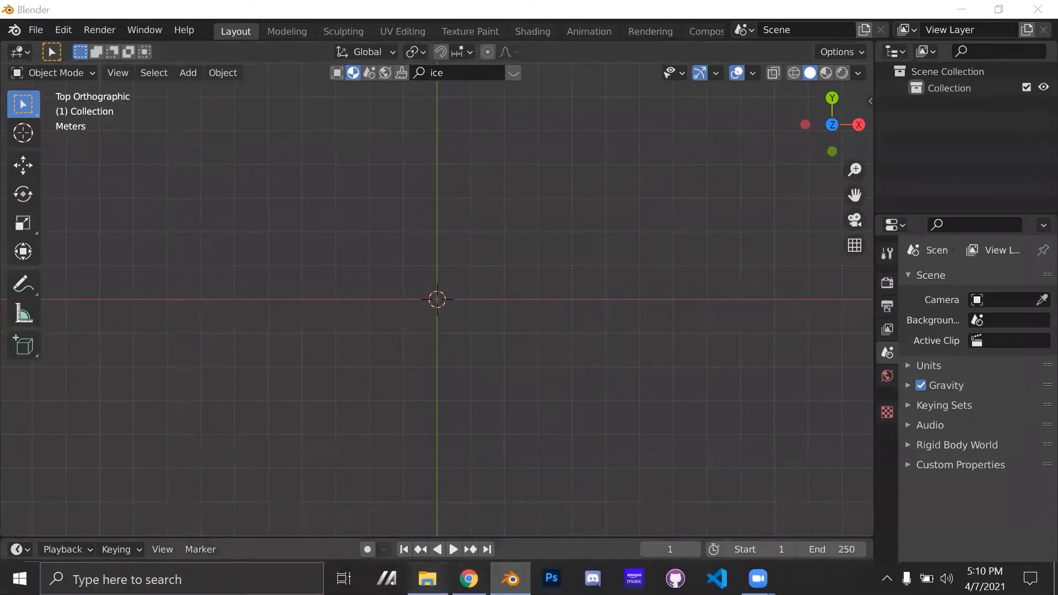
left_click(427, 579)
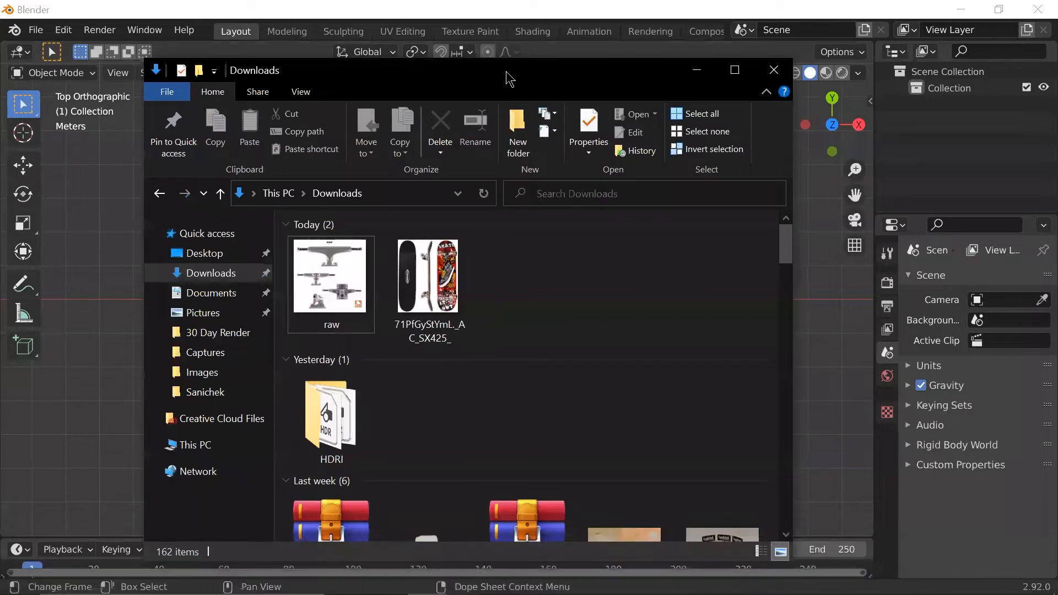
left_click_drag(509, 79, 852, 118)
left_click(772, 330)
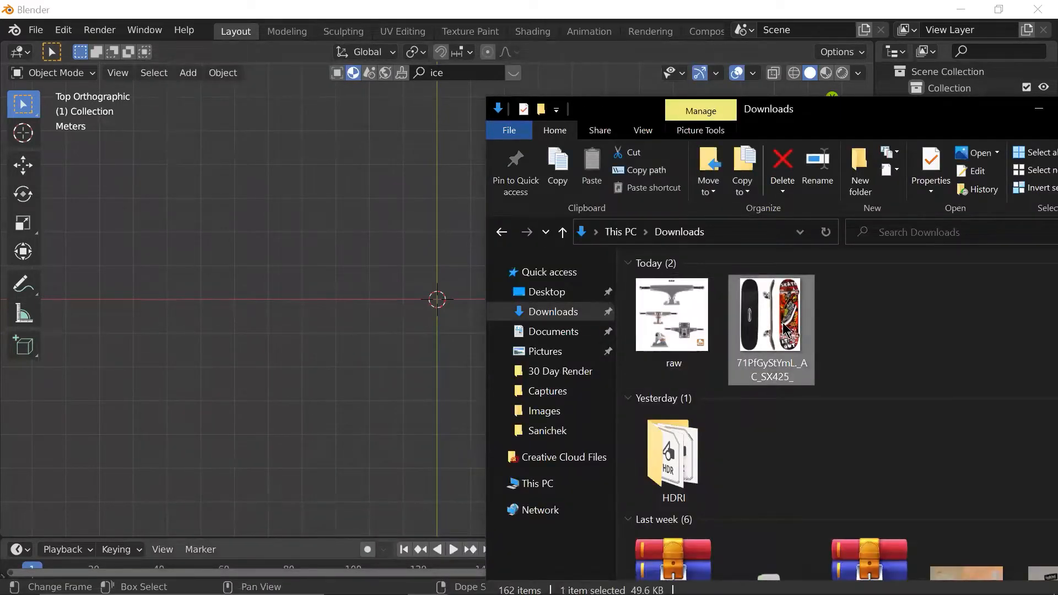
left_click_drag(335, 282, 327, 282)
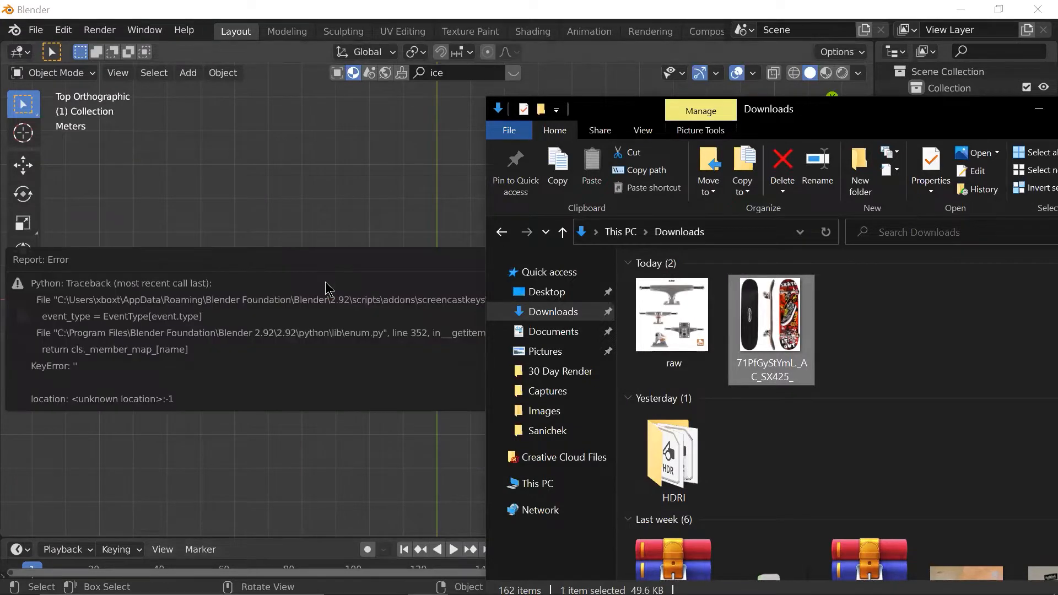
left_click_drag(771, 323, 440, 223)
left_click(323, 199)
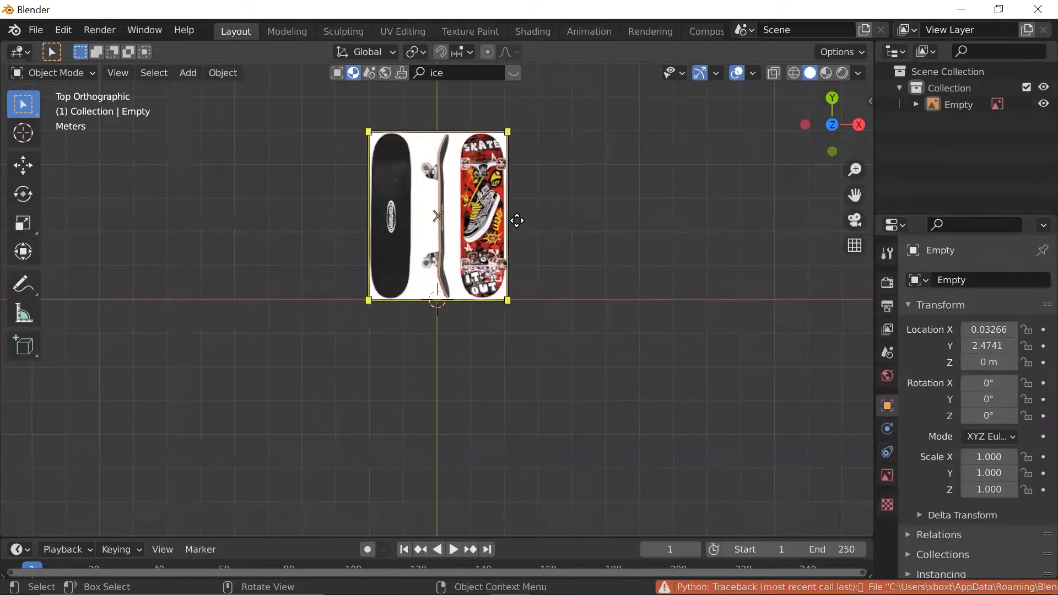
- Bring the truck reference image "raw" from the Downloads folder into Blender's top view, beside the skateboard image
mouse_move(393, 592)
left_click(427, 580)
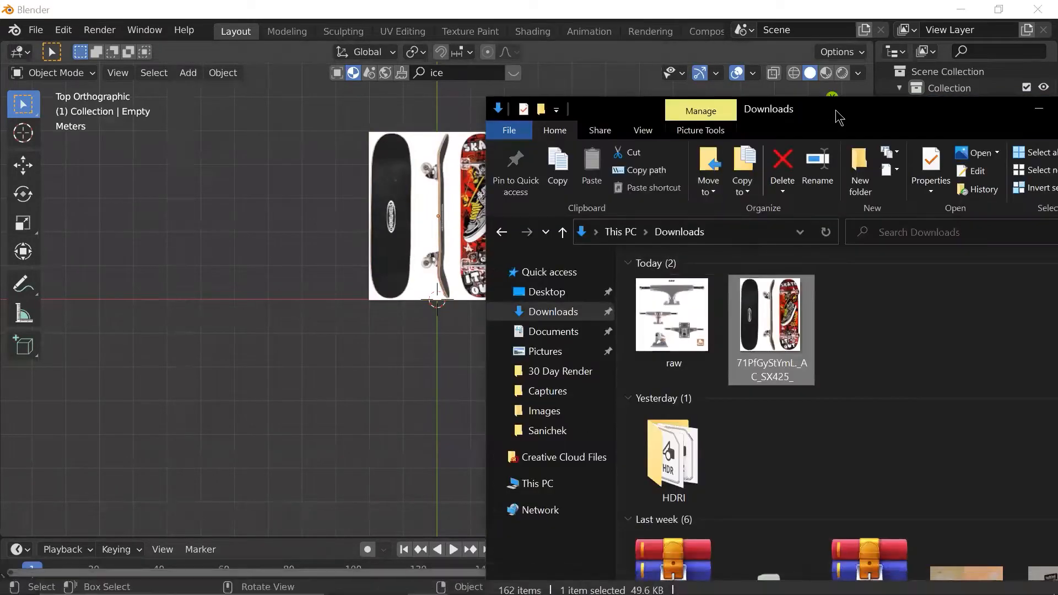
left_click_drag(836, 111, 965, 119)
left_click_drag(807, 353, 571, 246)
left_click(572, 385)
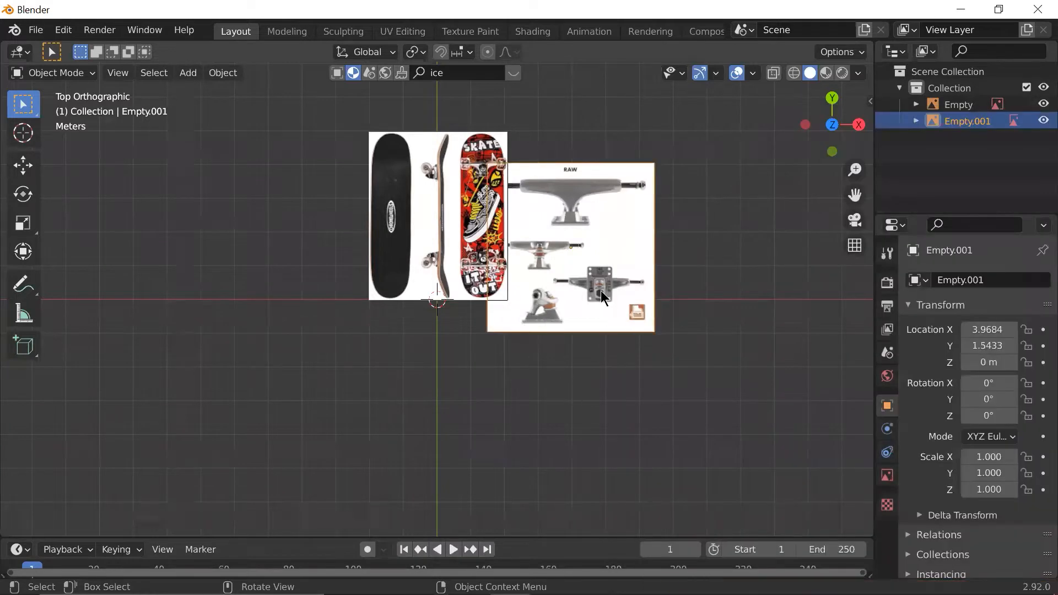
- Move the skateboard image to about X -2.79 m, Y 1.05 m and the truck image to about X 4.54 m, Y 1.04 m
left_click(420, 199)
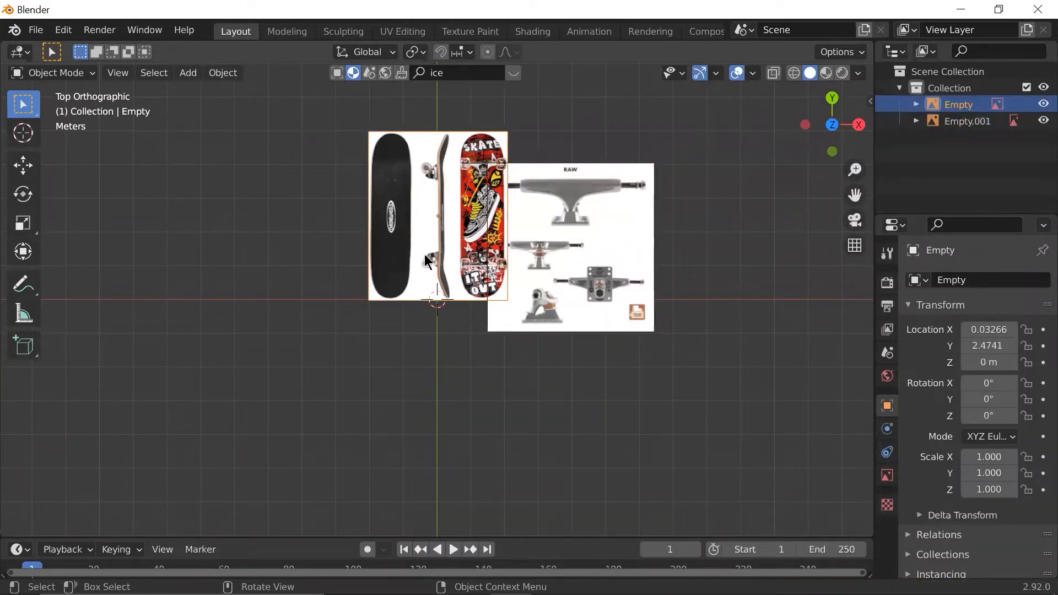
key("g")
left_click(342, 303)
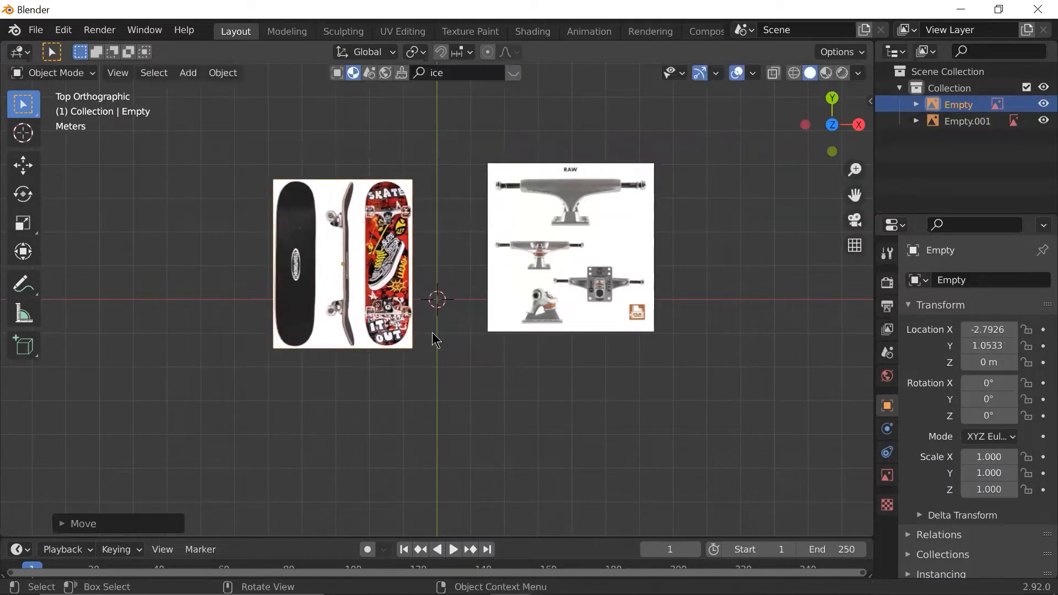
left_click(524, 313)
key("g")
left_click(570, 315)
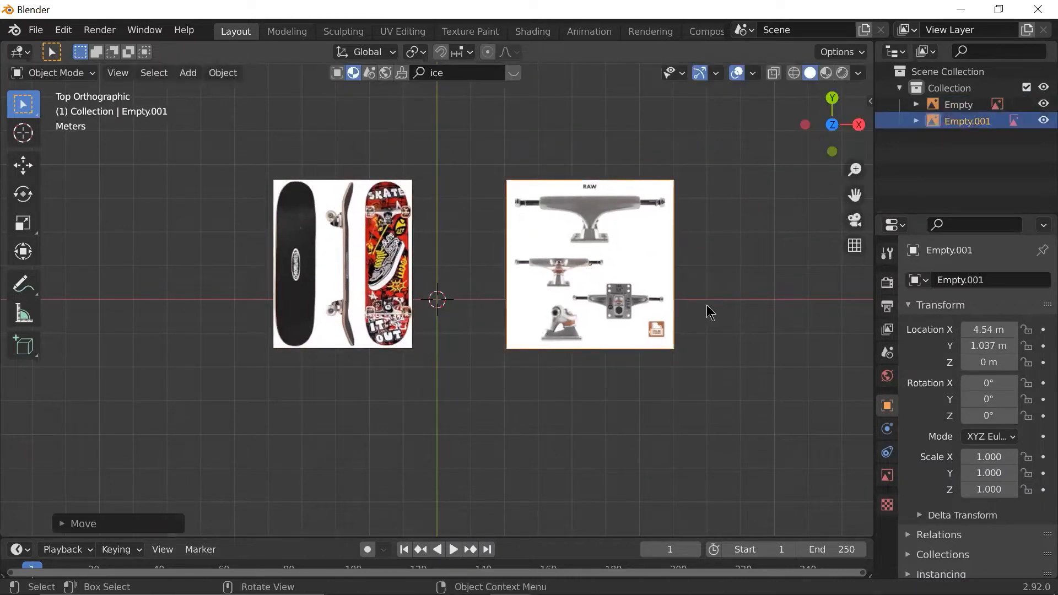
- Reactivate the Screencast Keys display and test it by moving the truck image to about X 4.98 m, Y 0.81 m
key("n")
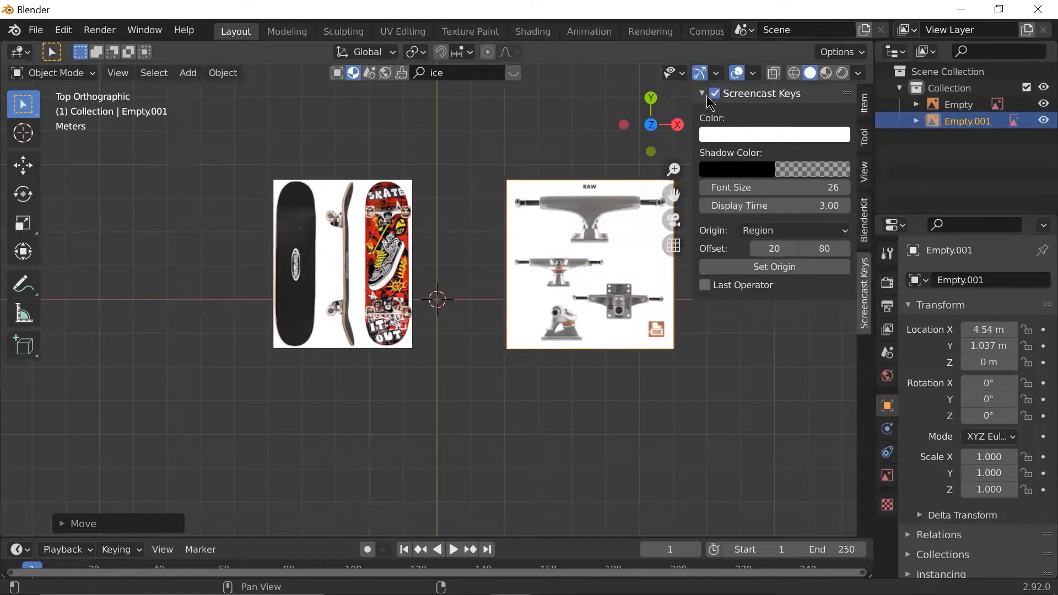
left_click(715, 94)
left_click(582, 249)
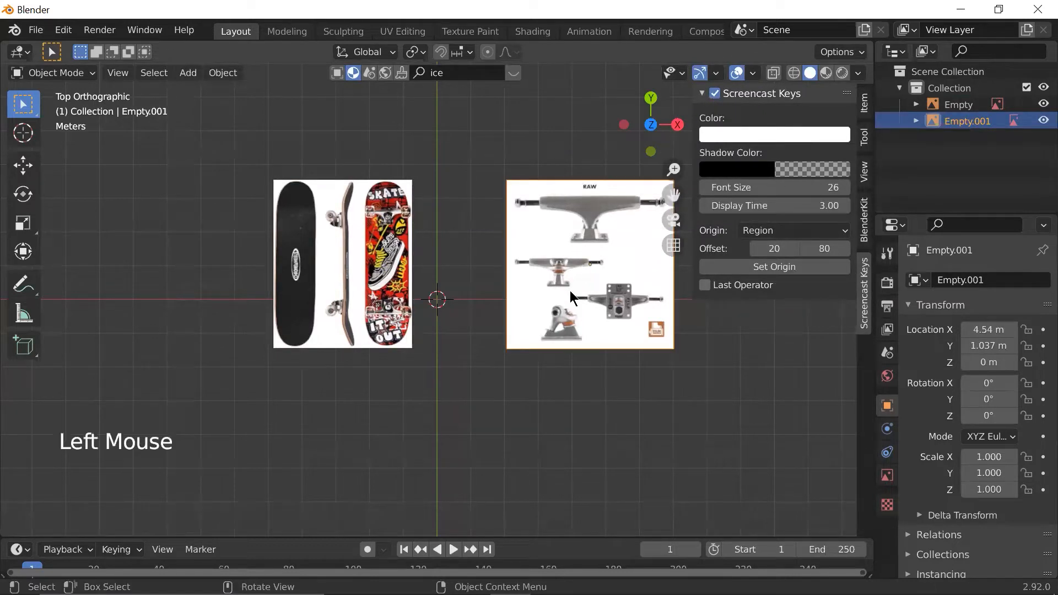
key("g")
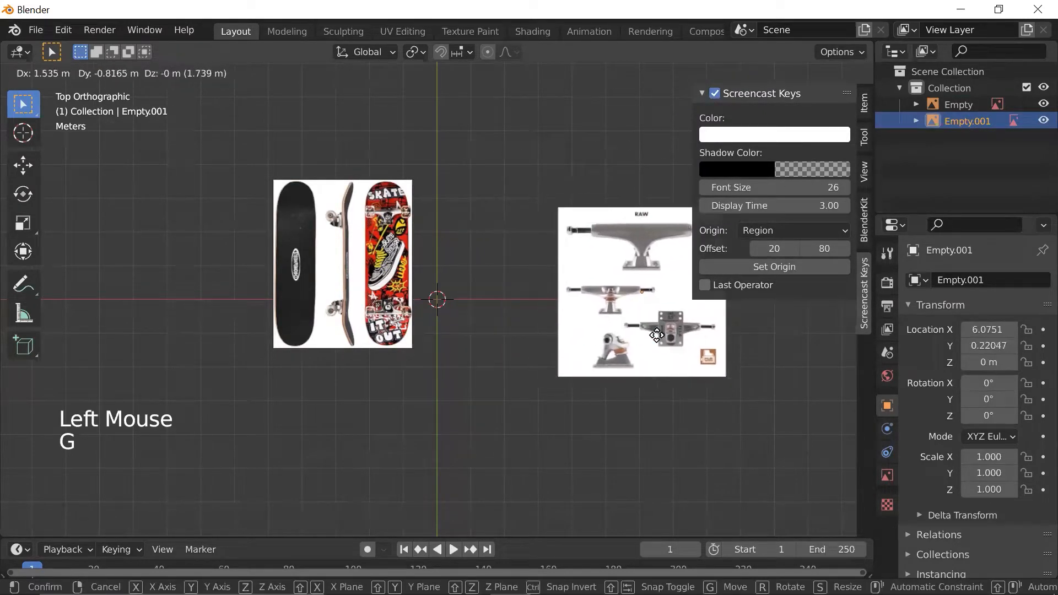
left_click(546, 292)
key("n")
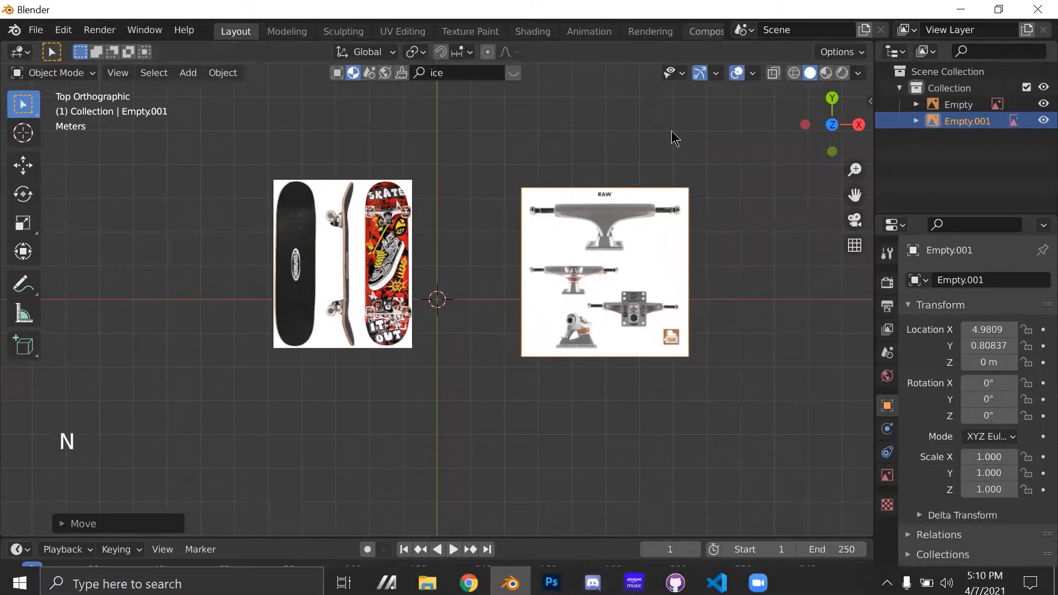
- Bring the Downloads folder in front of Blender again and close its File Explorer window
left_click(764, 430)
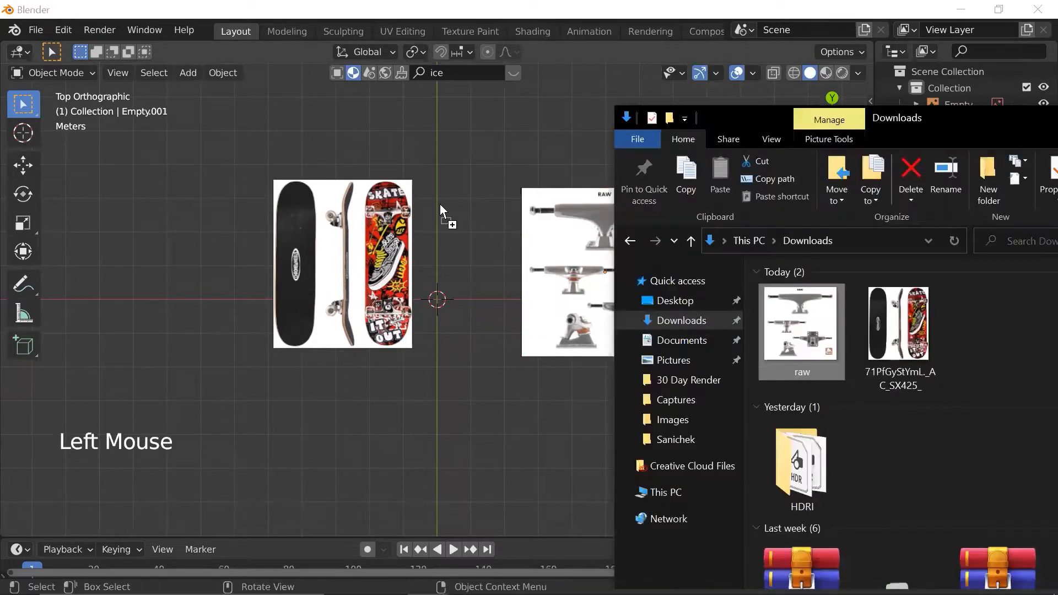
left_click_drag(440, 204, 809, 344)
left_click(995, 349)
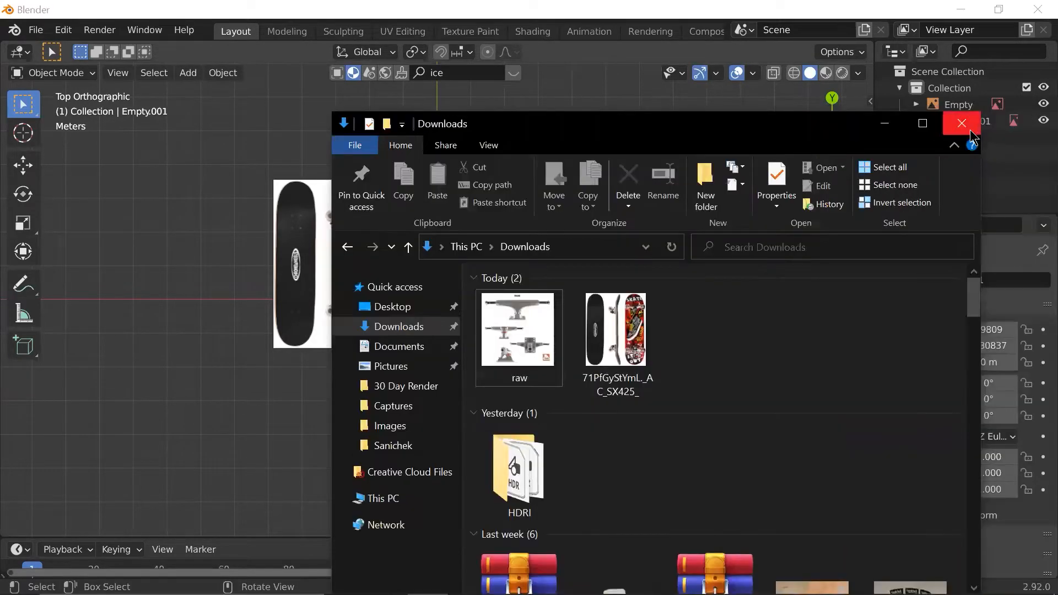
left_click(967, 118)
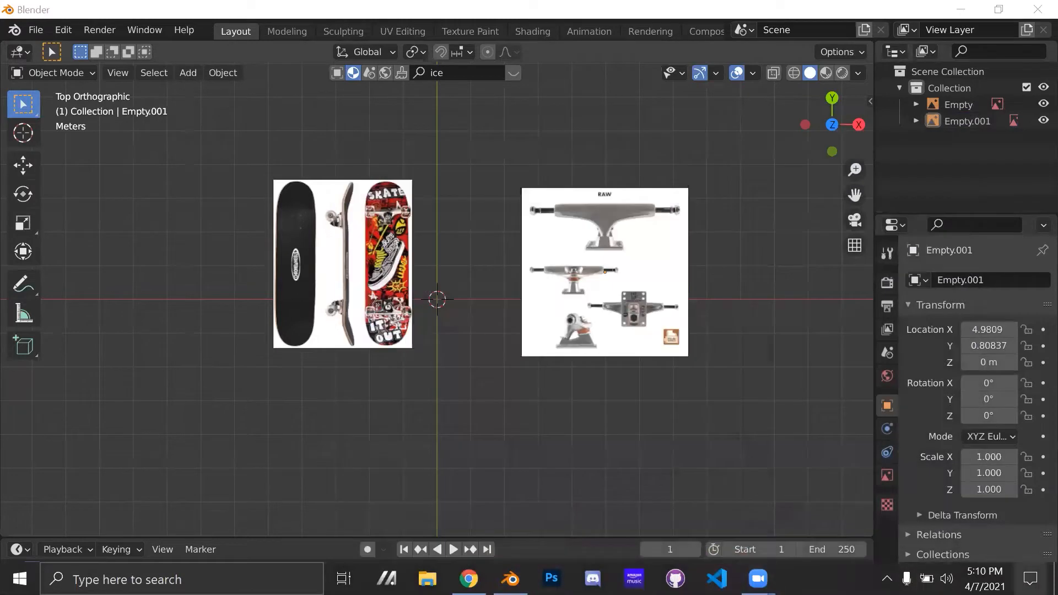
- Move the truck image farther from the origin, to about X 9.95 m, Y 1.33 m
scroll(550, 406, "up", 1)
scroll(589, 348, "down", 1)
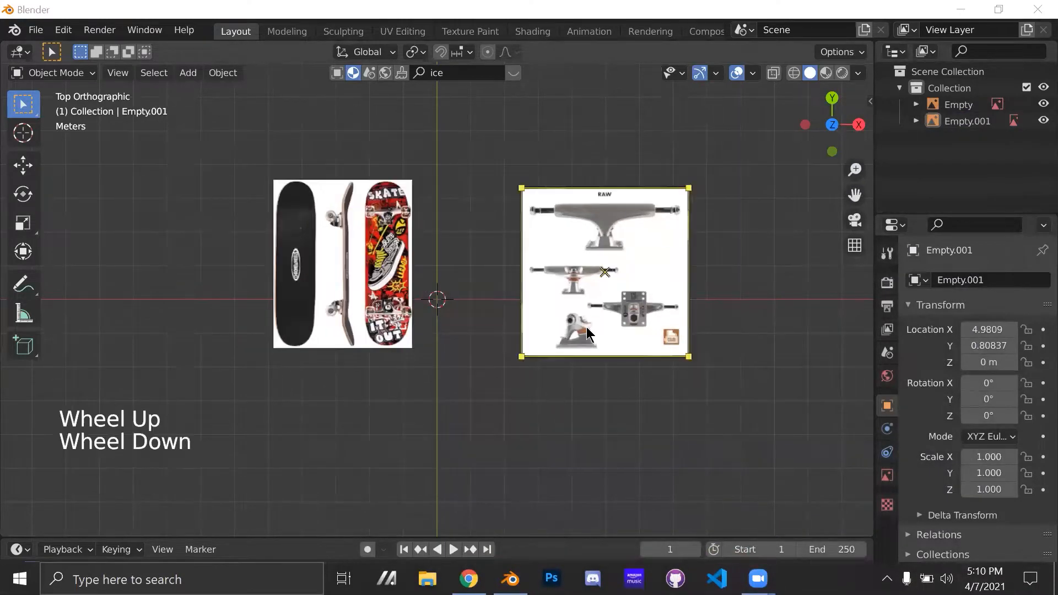
left_click(588, 287)
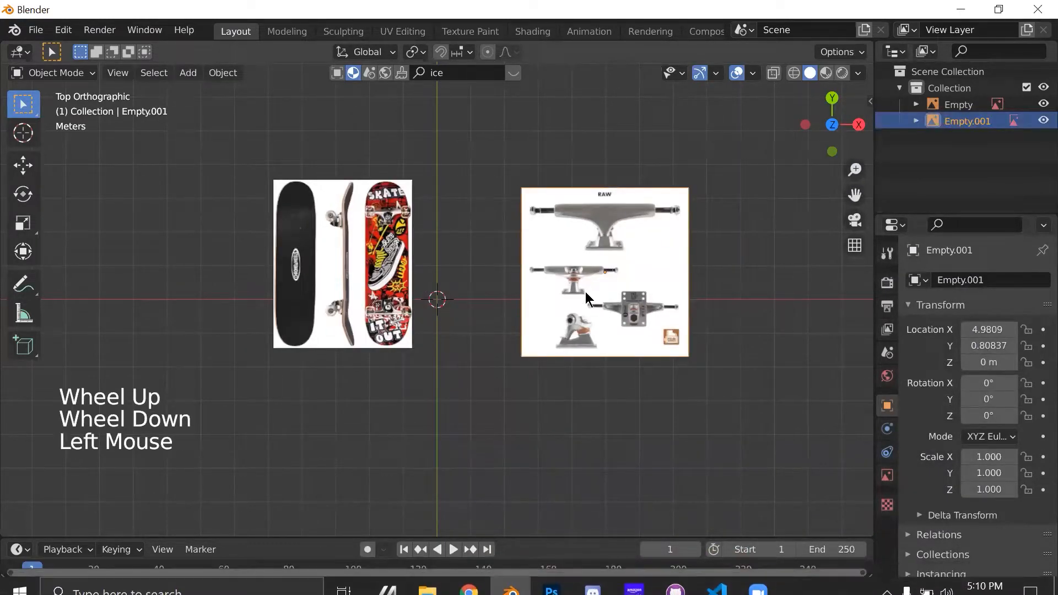
key("g")
left_click(501, 295)
scroll(478, 296, "up", 2)
scroll(477, 296, "down", 2)
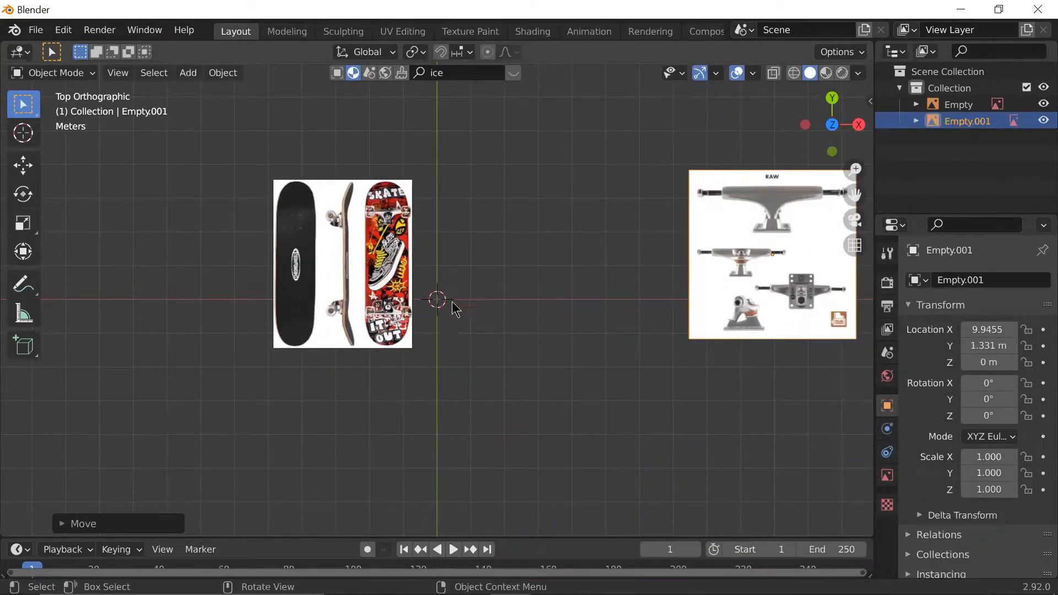
- Move the skateboard reference image beside the origin, to about X 1.50 m, Y 0.05 m
scroll(443, 300, "up", 3)
scroll(439, 300, "down", 3)
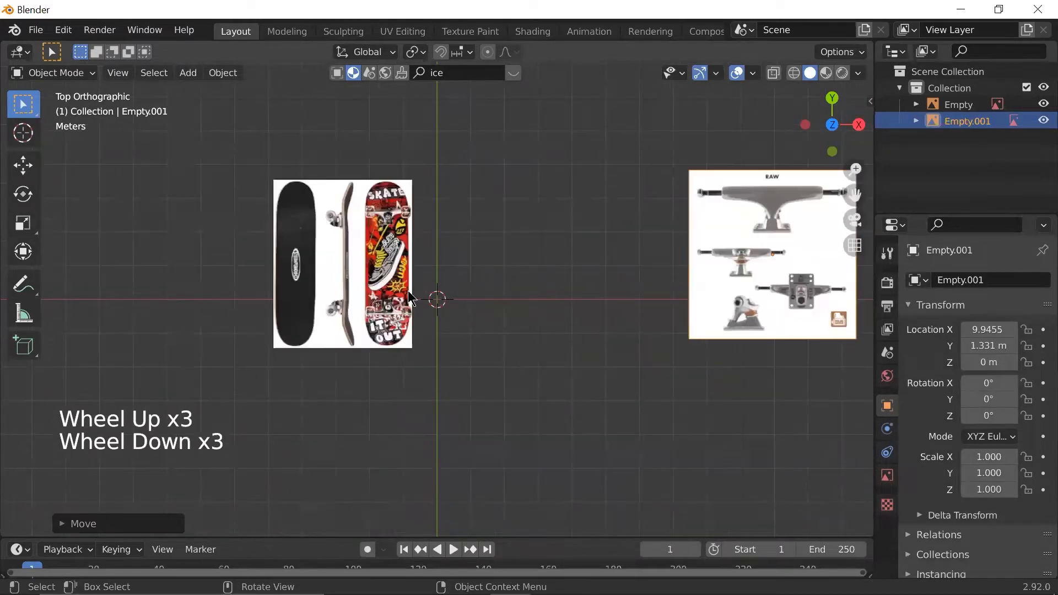
scroll(439, 309, "up", 3)
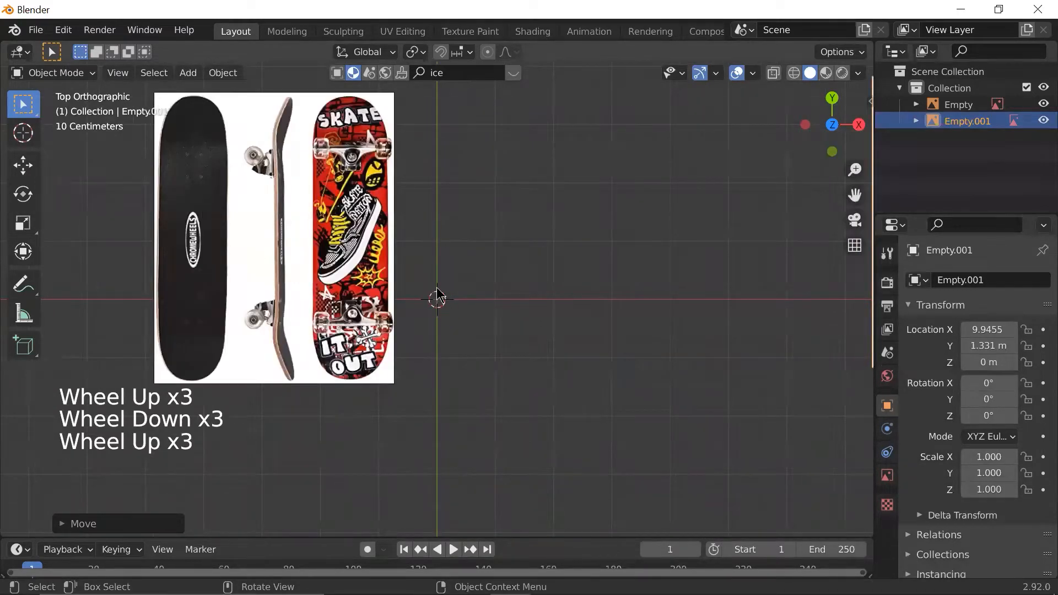
scroll(437, 300, "down", 4)
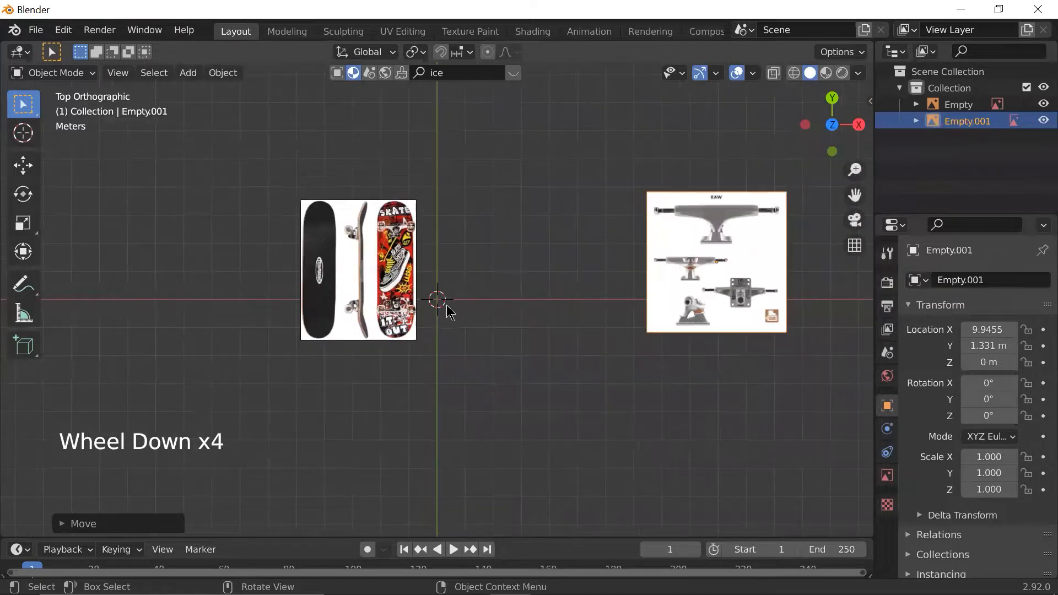
left_click(403, 302)
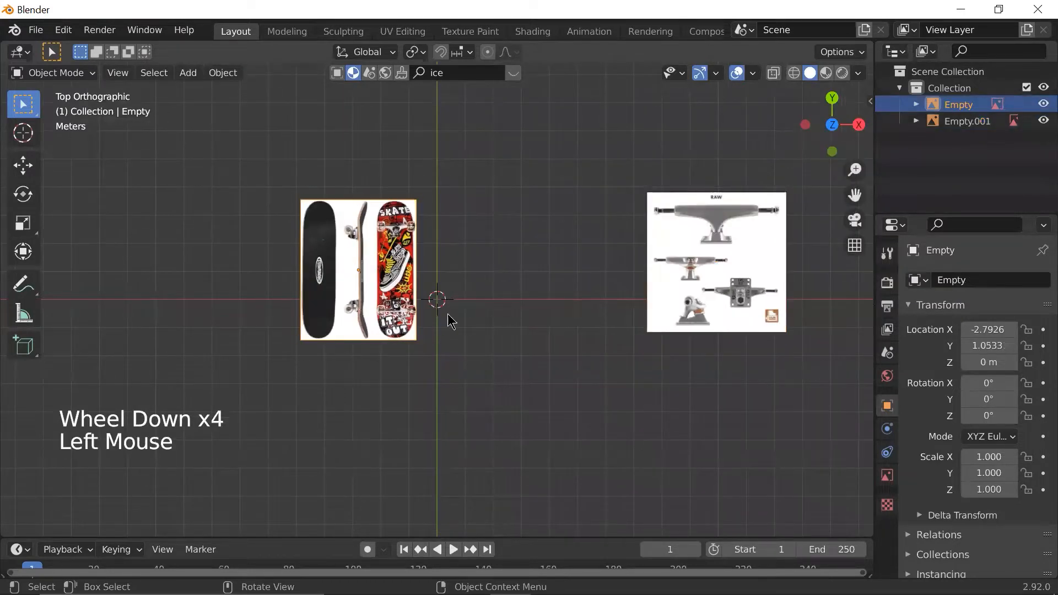
key("g")
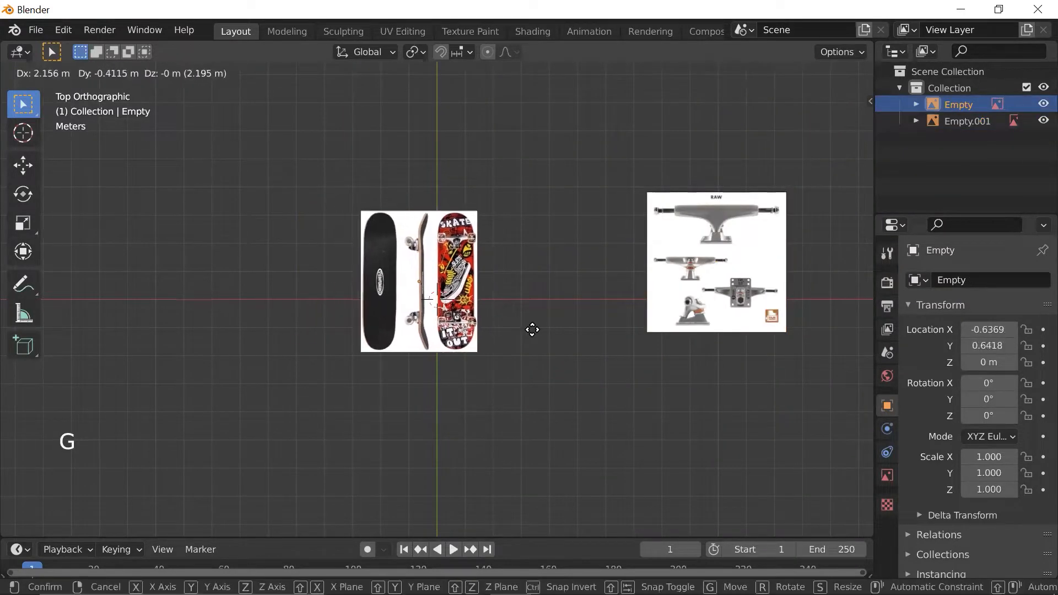
left_click(569, 350)
scroll(465, 339, "up", 4)
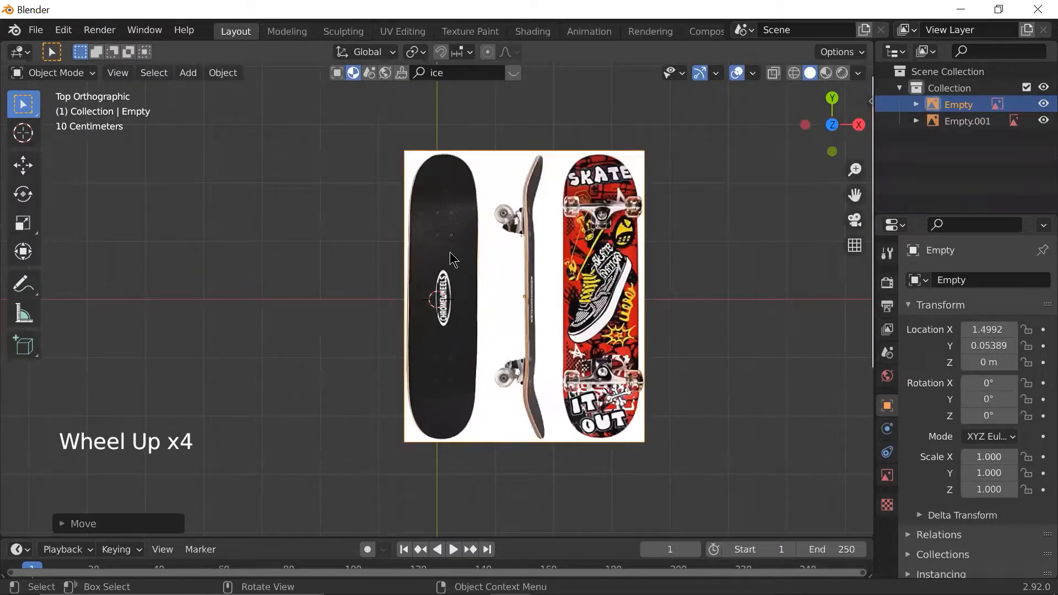
- Fine-tune the skateboard image to about X 1.39 m, Y -0.04 m so the black deck is centred on the origin
scroll(453, 259, "down", 1)
key("grave")
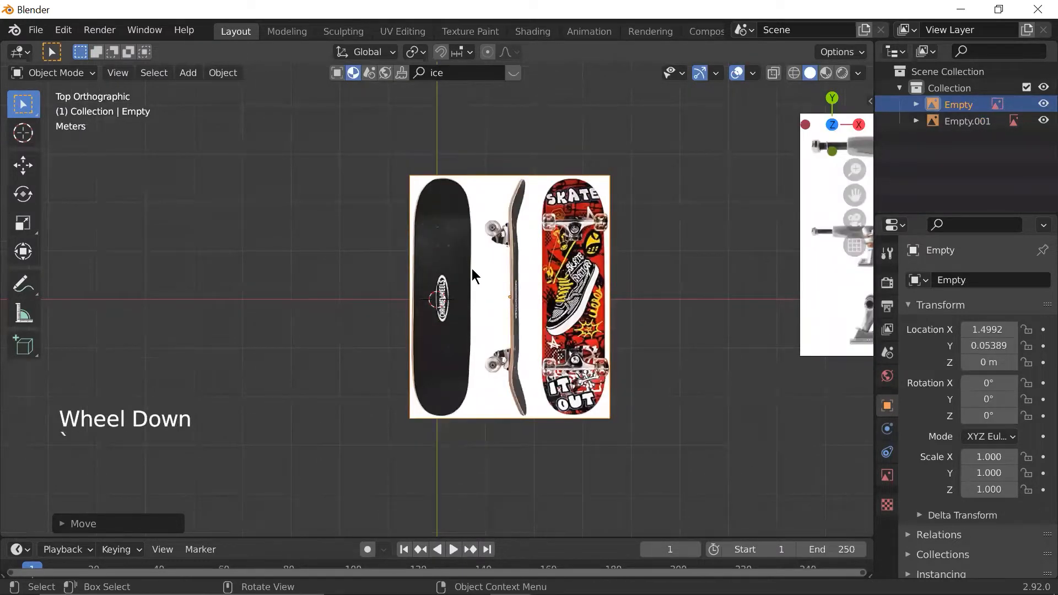
left_click(472, 270)
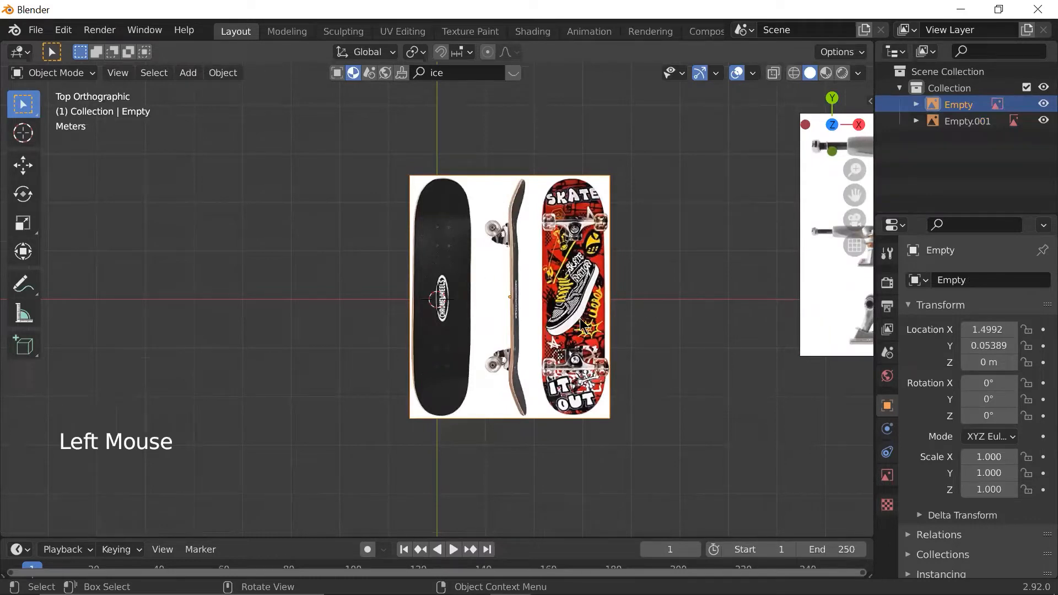
key("g")
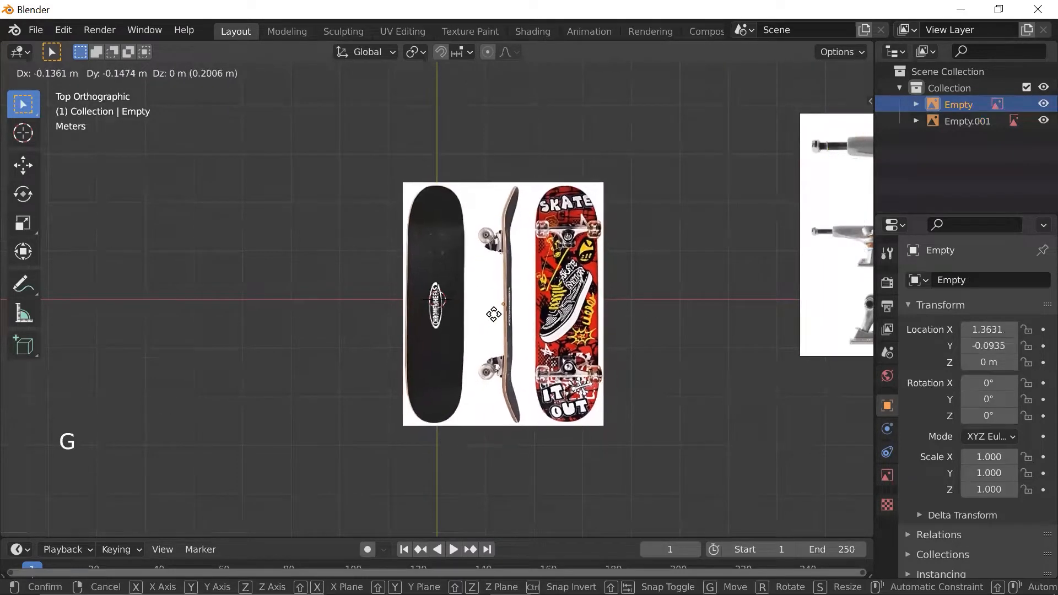
left_click(495, 312)
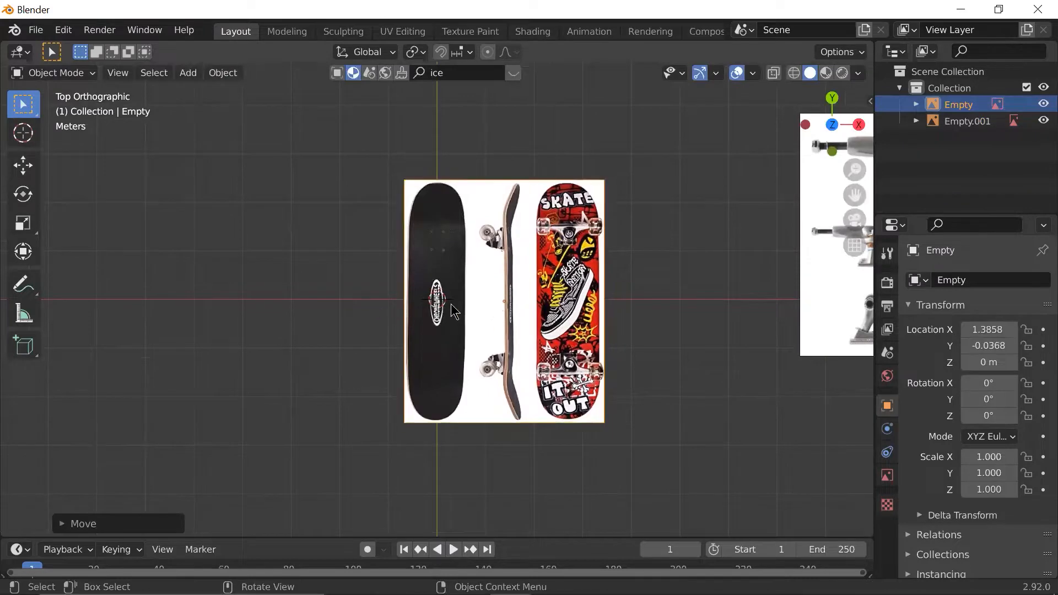
scroll(435, 300, "up", 3)
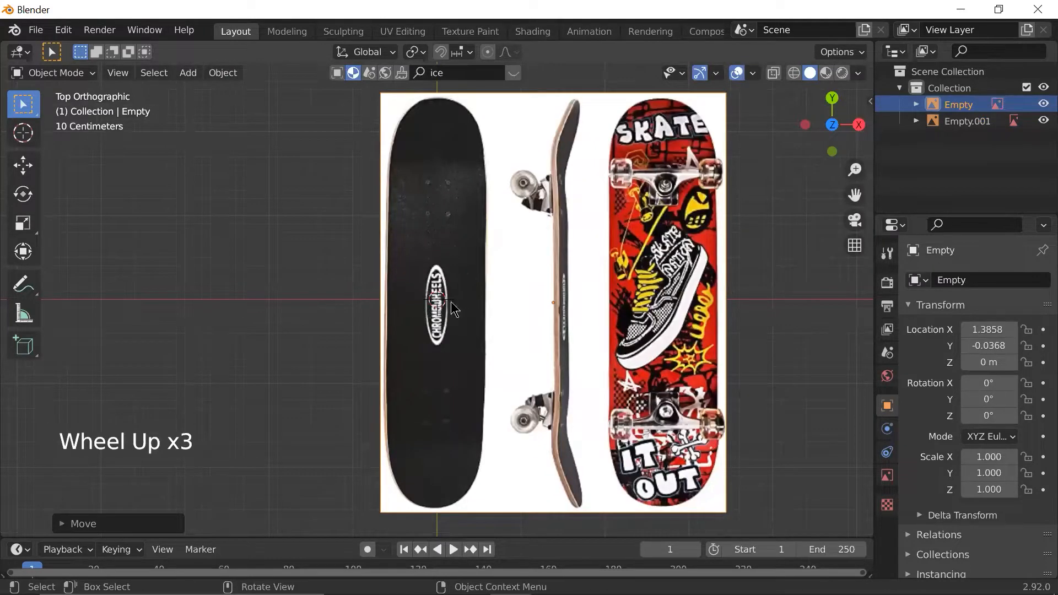
scroll(443, 309, "down", 3)
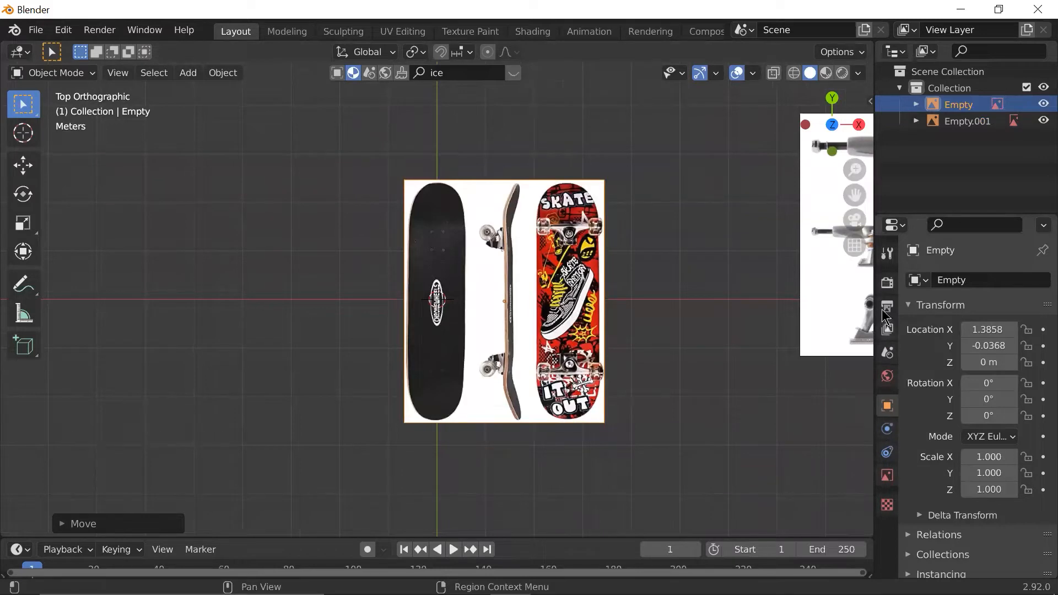
- Enable opacity for the skateboard image and set it to about 0.381
left_click(887, 476)
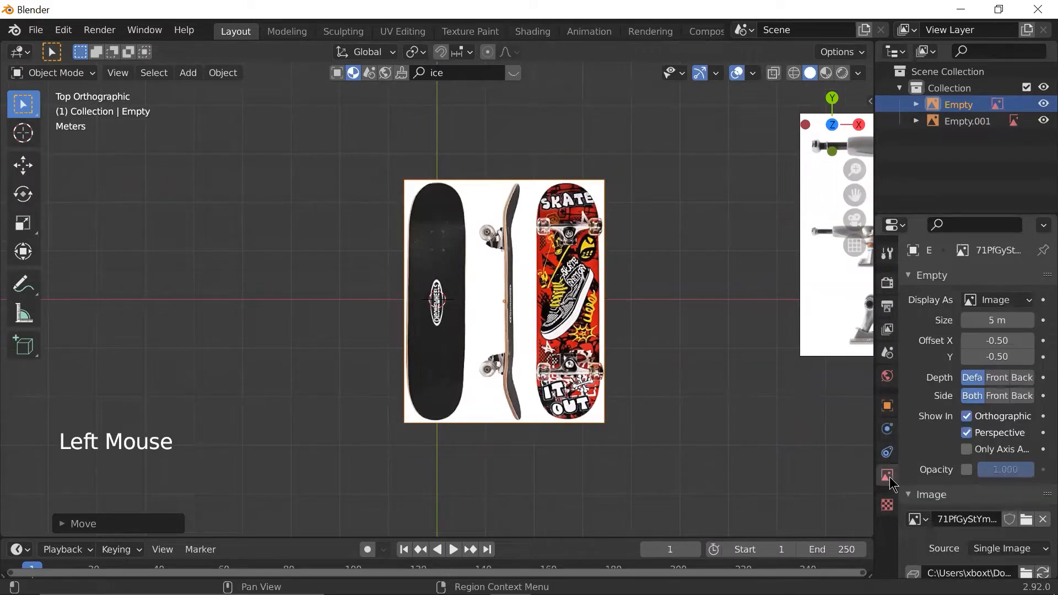
left_click(572, 259)
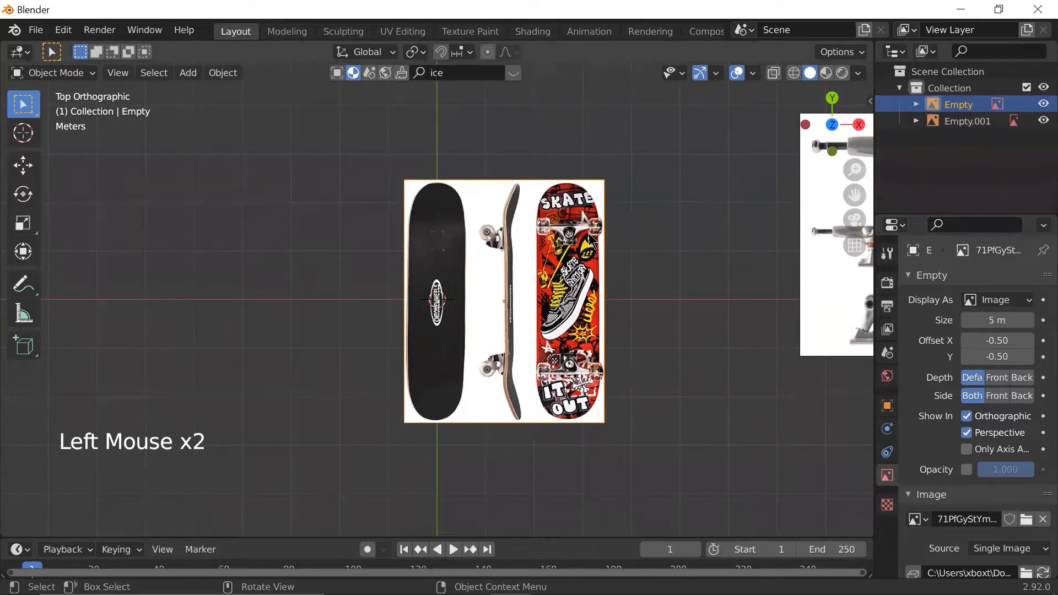
left_click(605, 231)
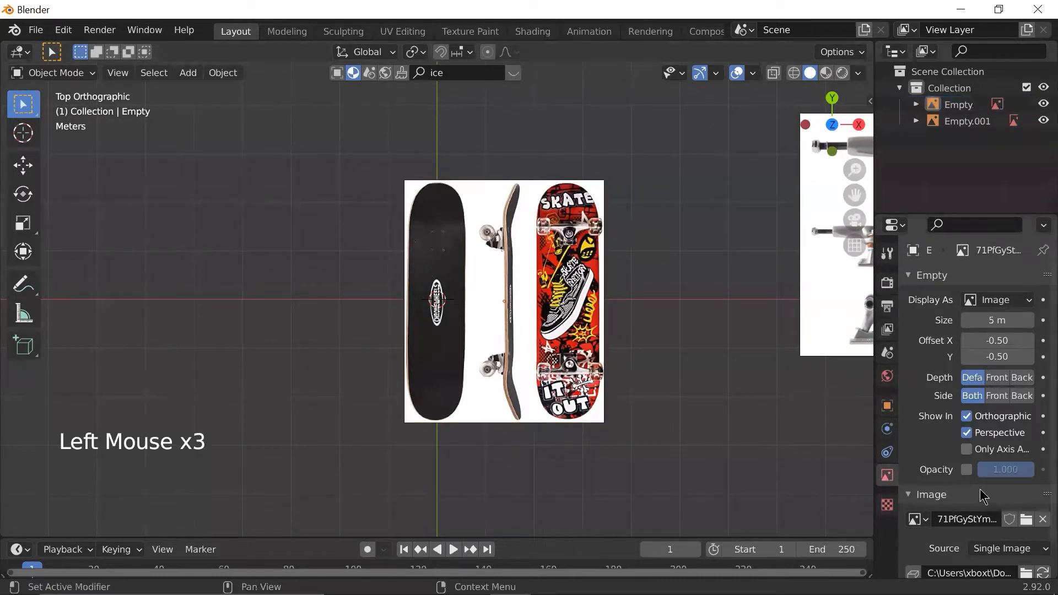
left_click(967, 470)
left_click_drag(1034, 477, 1000, 477)
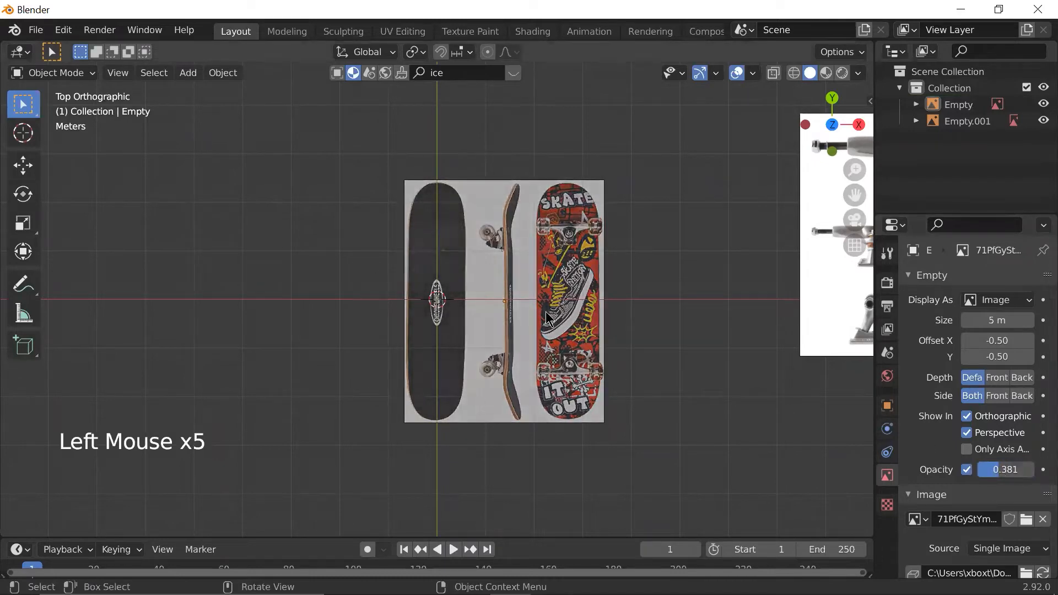
scroll(651, 319, "down", 1)
scroll(650, 320, "up", 3)
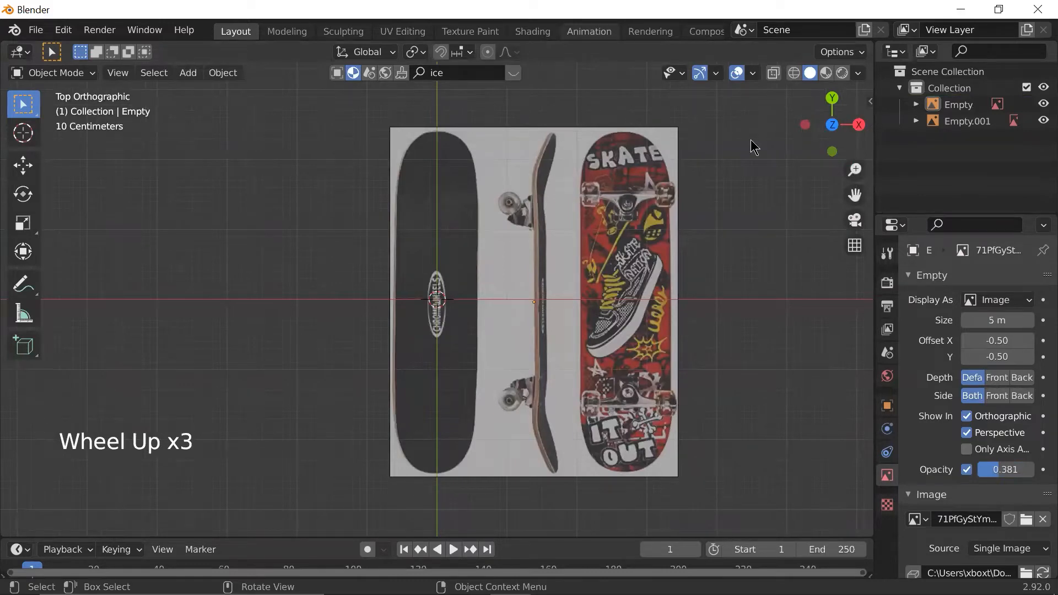
left_click(712, 309)
scroll(676, 308, "down", 2)
scroll(676, 309, "up", 3)
scroll(675, 308, "down", 2)
scroll(656, 306, "up", 2)
scroll(633, 303, "down", 1)
scroll(632, 304, "down", 1)
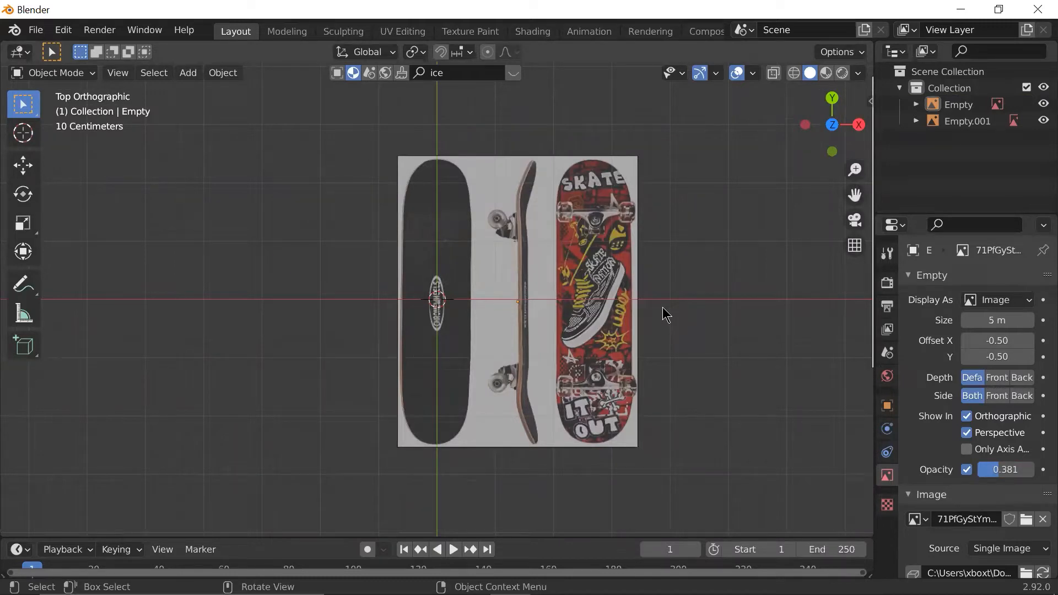
scroll(568, 276, "up", 1)
scroll(570, 276, "down", 1)
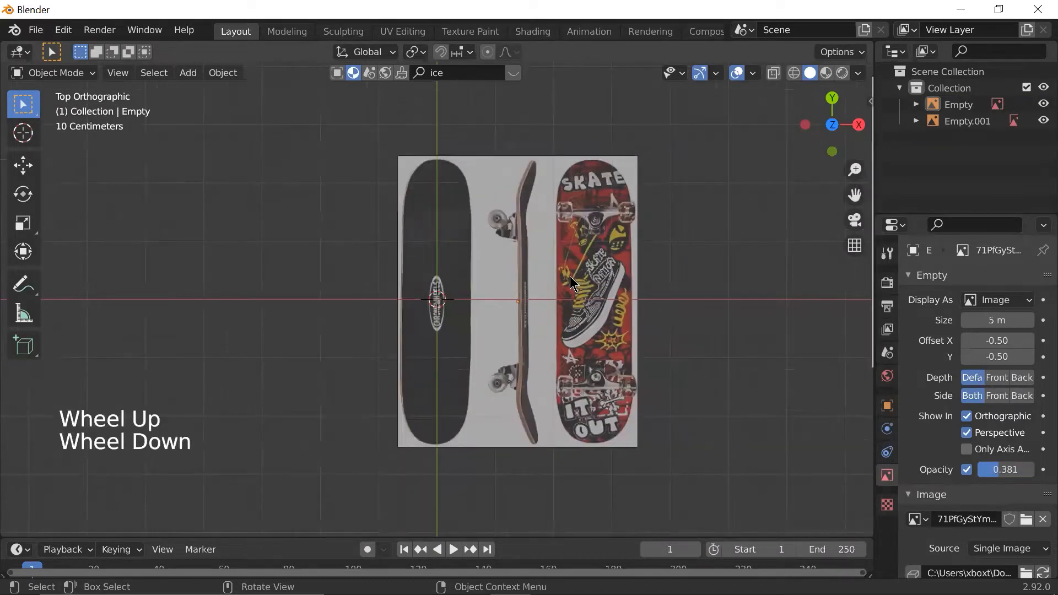
- Enable Emulate 3 Button Mouse in the input preferences and close the preferences window
middle_click_drag(429, 290, 64, 32)
left_click(64, 31)
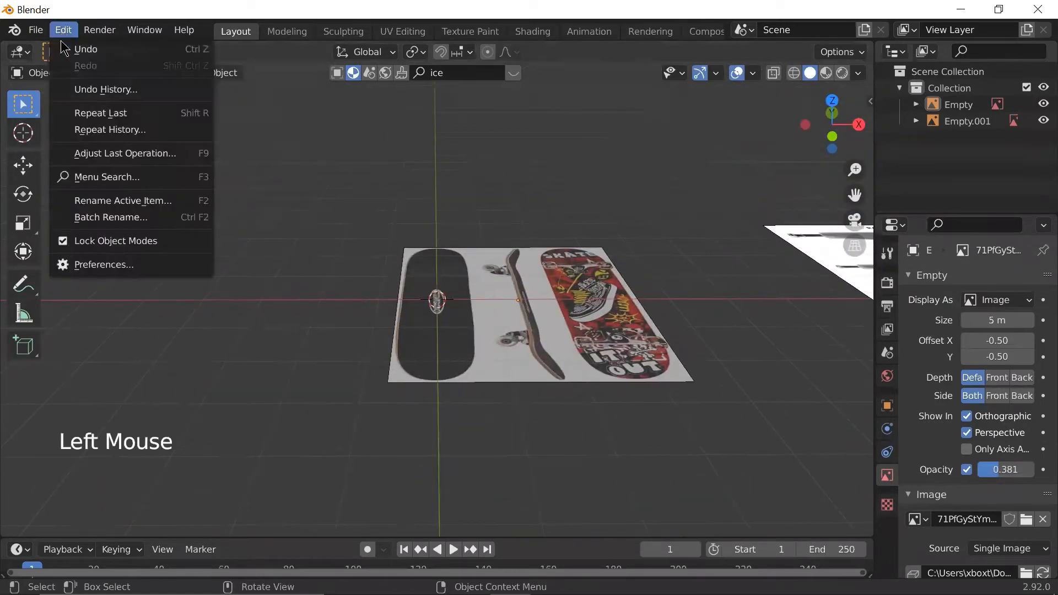
left_click(99, 266)
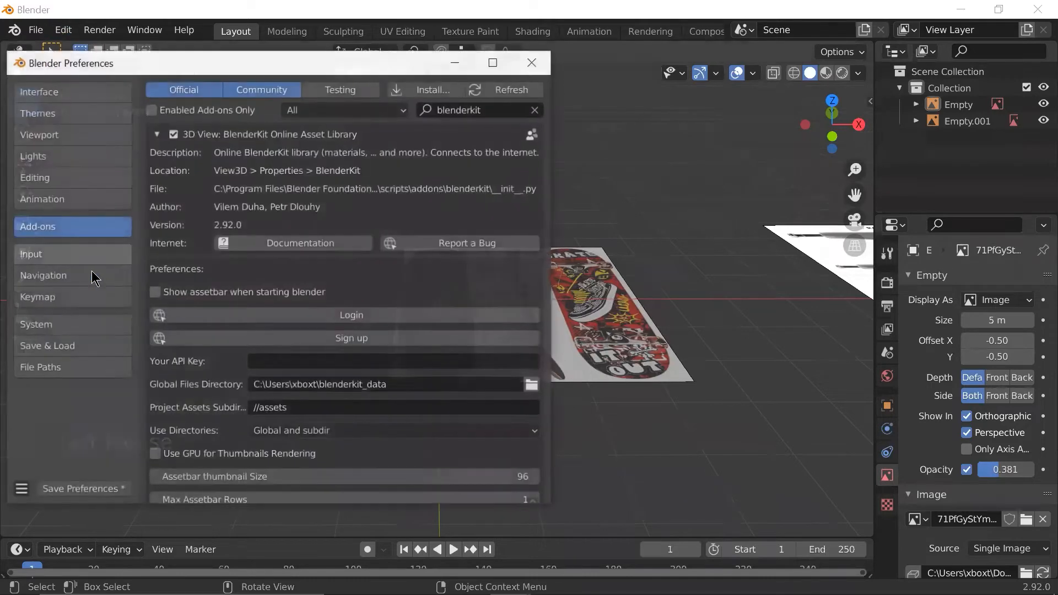
left_click(85, 254)
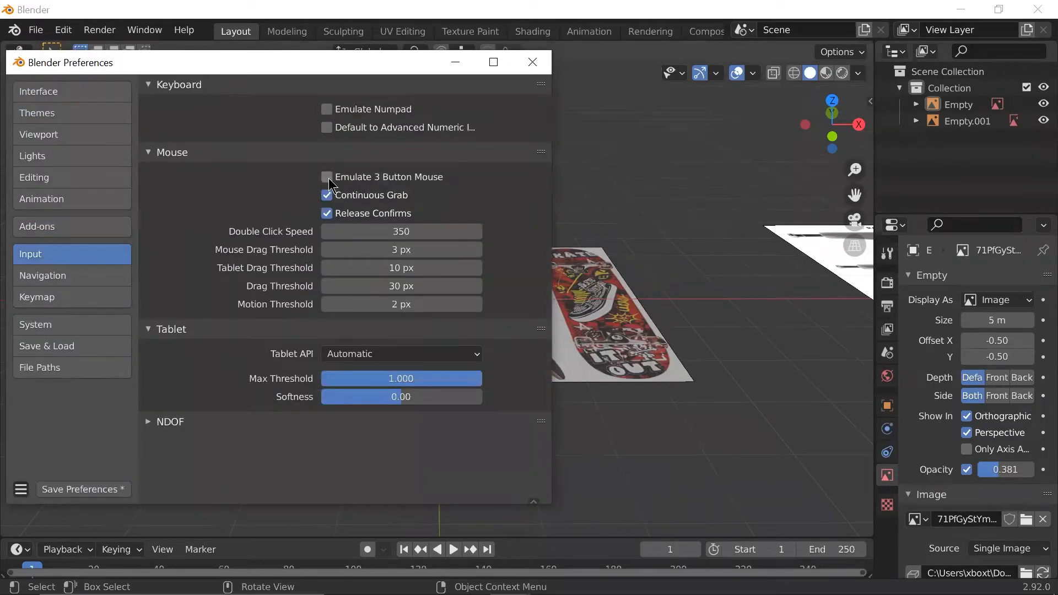
left_click(327, 177)
left_click(533, 62)
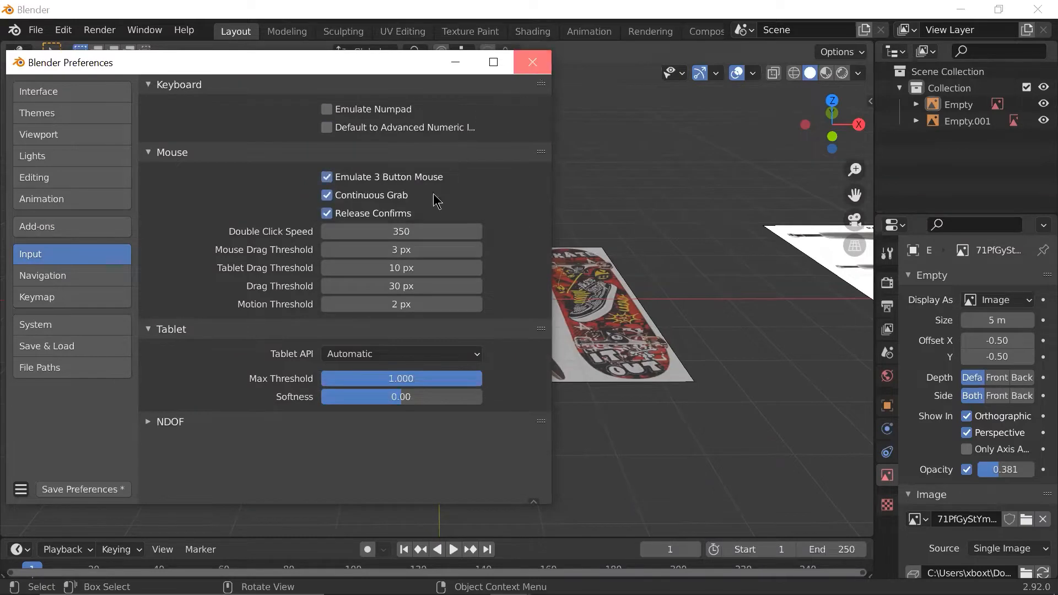
- Orbit around the reference images to try out the emulated middle button, and return to the top view
left_click_drag(353, 263, 418, 257, "alt")
left_click_drag(369, 281, 358, 319, "alt")
middle_click_drag(355, 313, 391, 323)
left_click(99, 29)
left_click(99, 30)
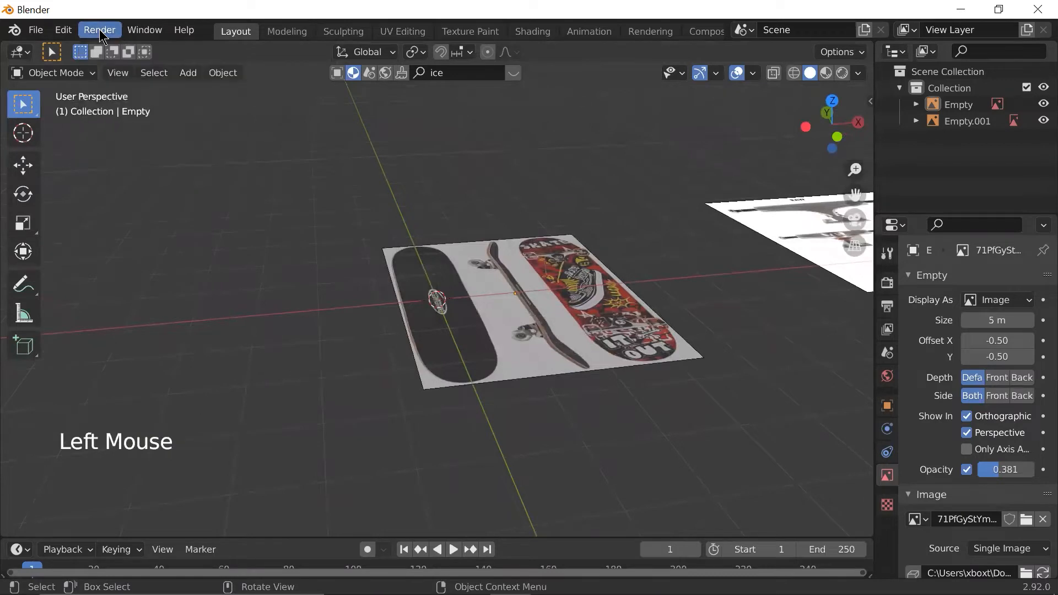
key("grave")
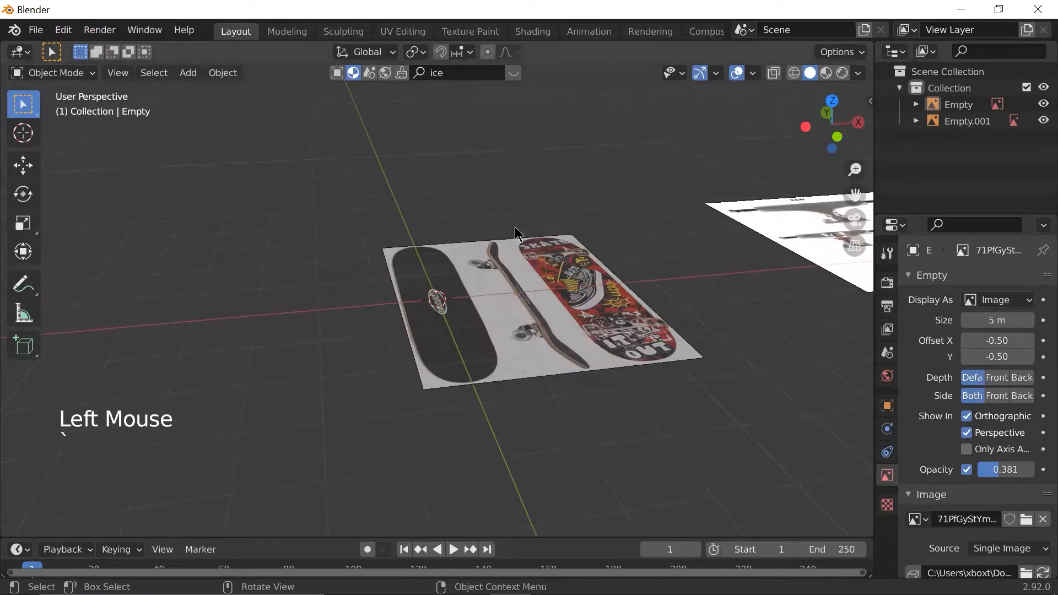
- Select the skateboard image, toggle its opacity off and on, lower it to about 0.314, and deselect the image
left_click(507, 303)
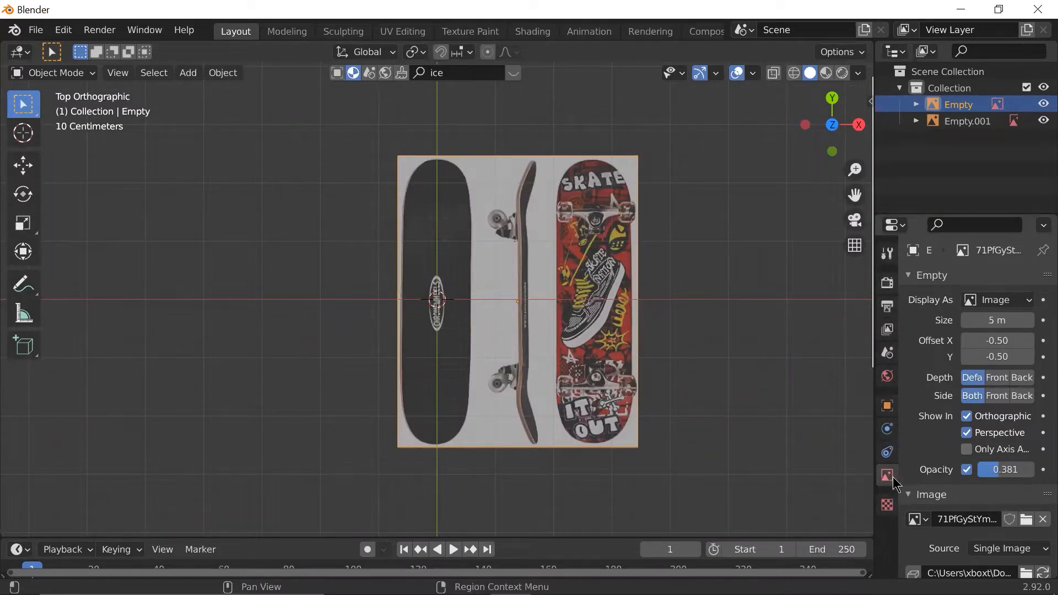
left_click(968, 474)
left_click(965, 477)
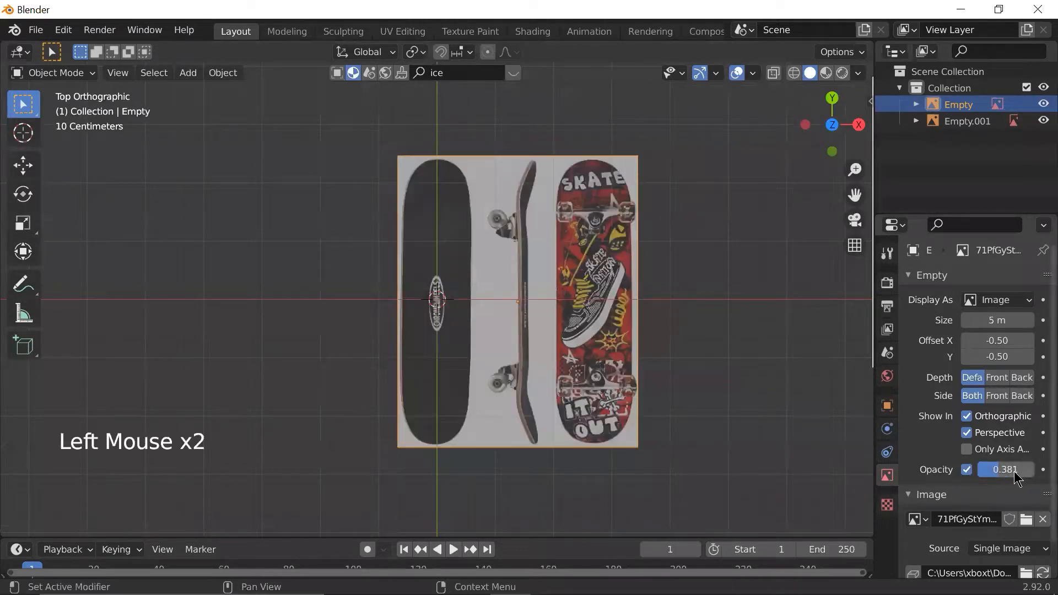
mouse_move(1000, 471)
left_mouse_down()
mouse_move(986, 471)
mouse_move(1012, 471)
mouse_move(995, 471)
left_mouse_up()
scroll(610, 295, "down", 3)
scroll(699, 272, "up", 3)
left_click(682, 296)
scroll(682, 296, "up", 1)
scroll(679, 295, "up", 1)
scroll(678, 296, "down", 2)
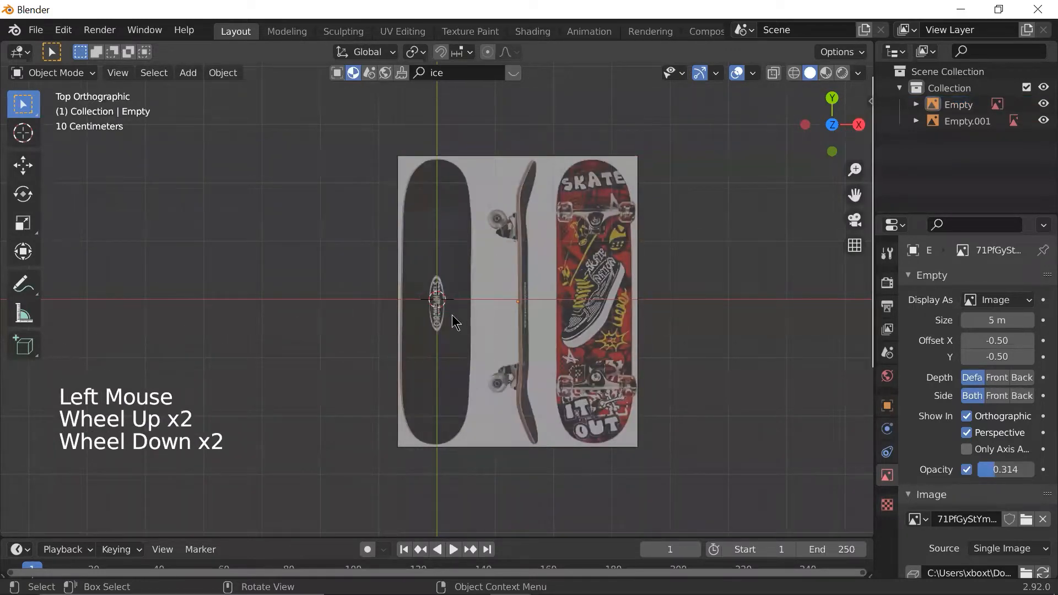
- Add a cube mesh at the origin, over the black deck of the skateboard image
scroll(503, 297, "up", 2)
scroll(494, 296, "down", 2)
scroll(421, 200, "up", 1)
key("shift+a")
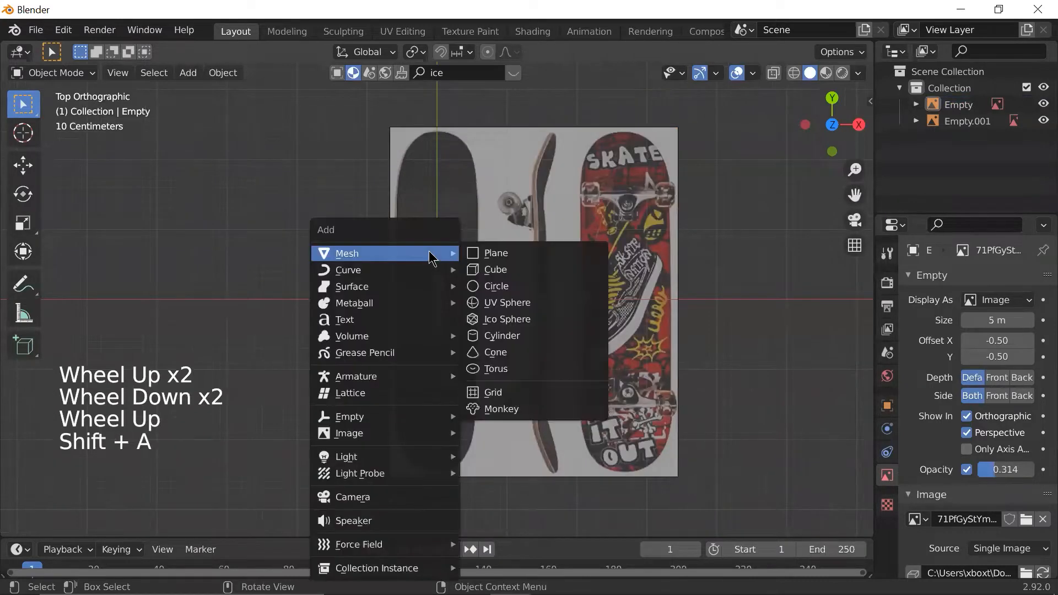
mouse_move(412, 251)
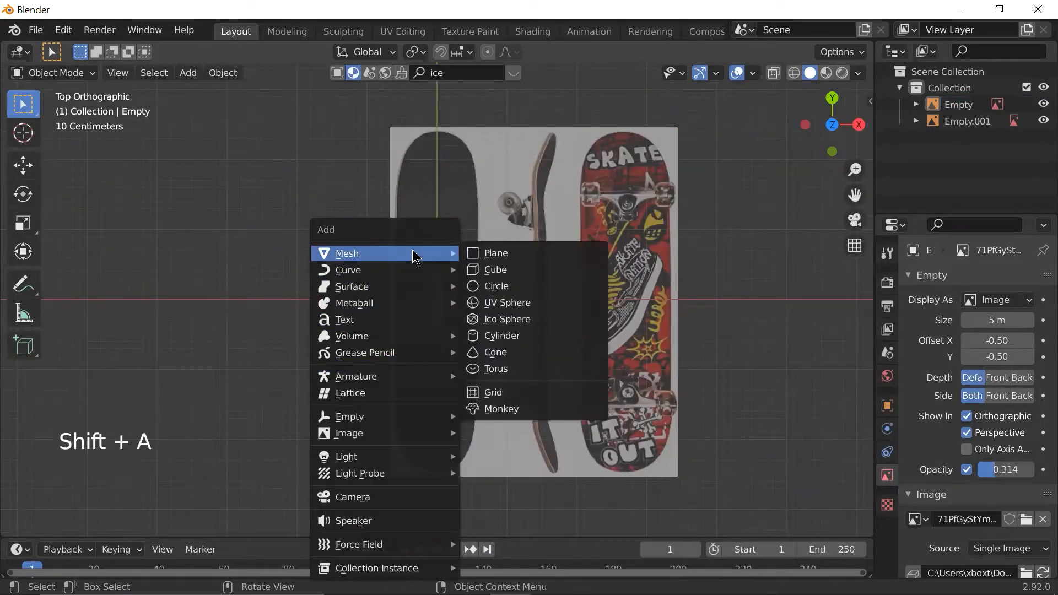
left_click(495, 273)
scroll(495, 272, "up", 1)
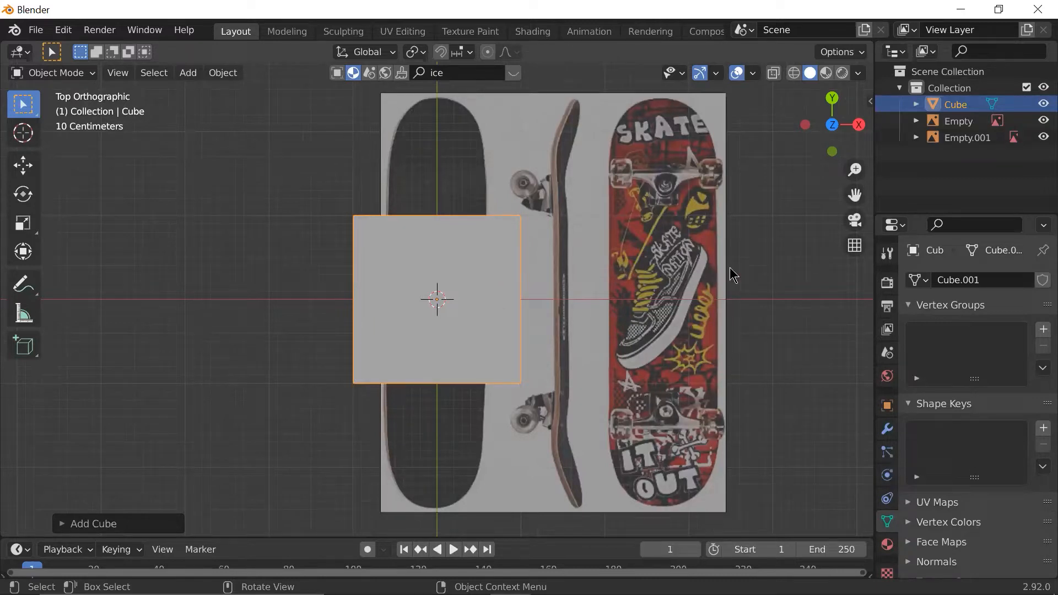
- Scale the cube down uniformly until it matches the width of the black deck
key("s")
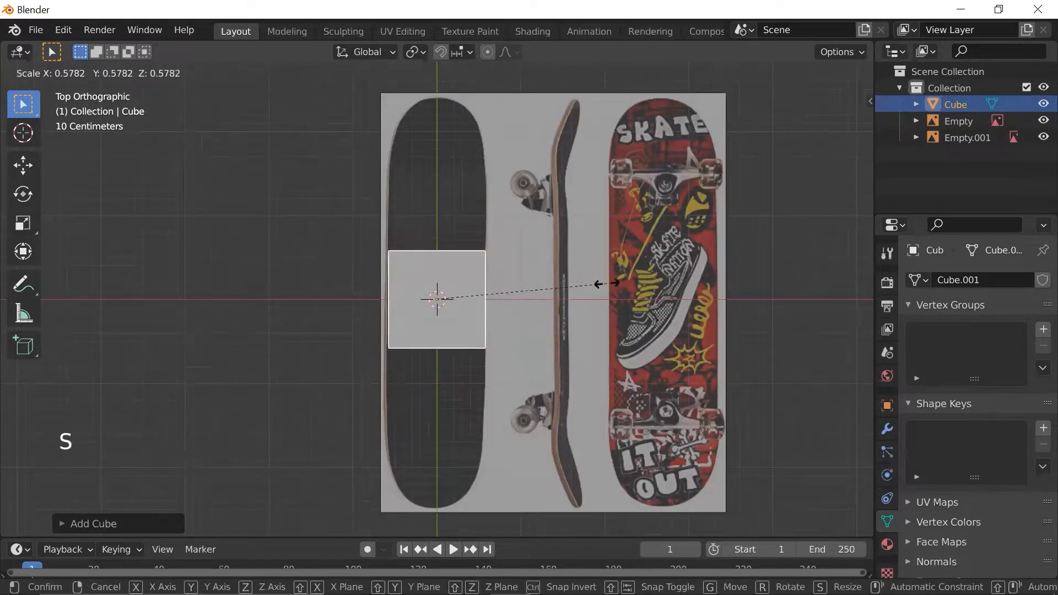
left_click(606, 284)
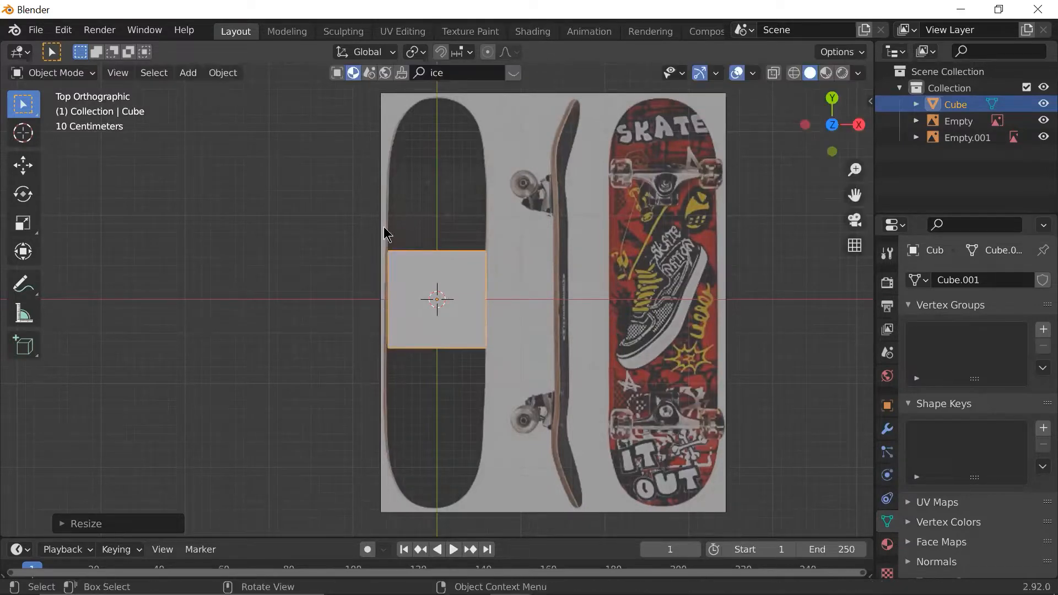
key("s")
left_click(592, 268)
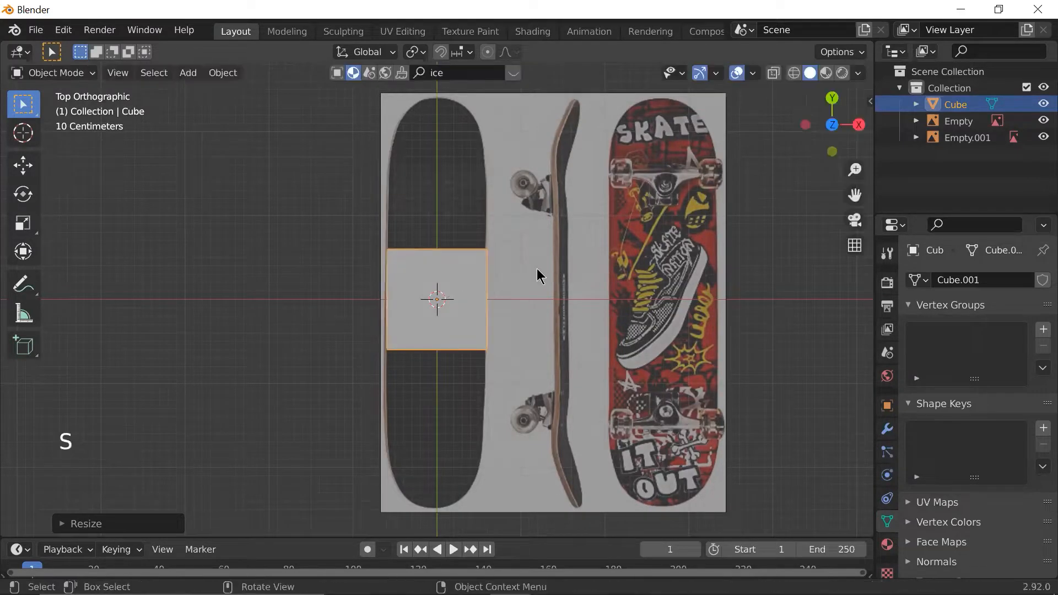
- Move the cube about 0.6 m along Y over the black deck until its lower edge meets the X axis
scroll(537, 269, "up", 2)
scroll(536, 269, "down", 2)
key("g")
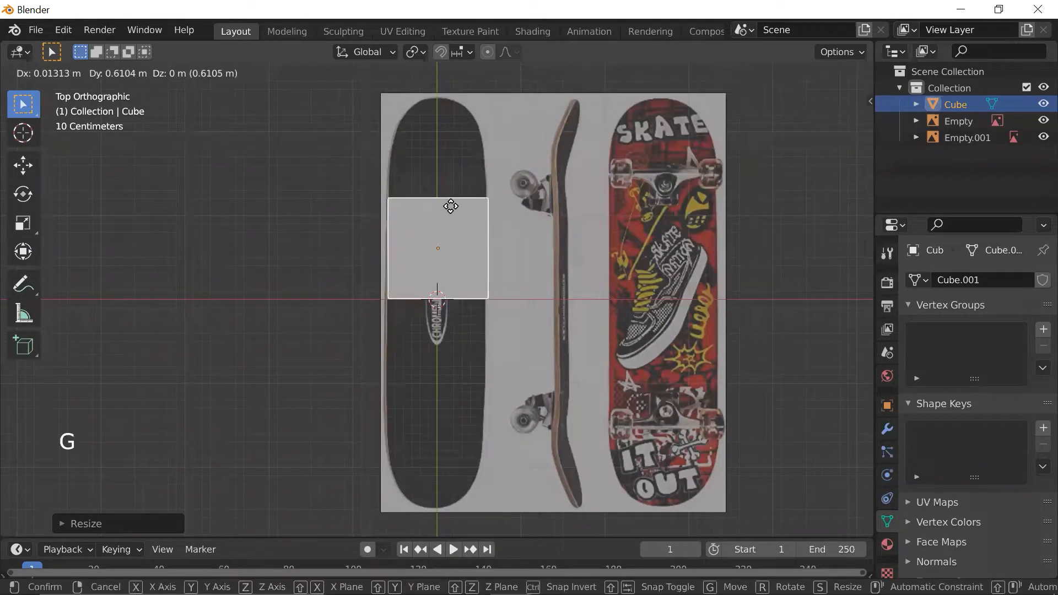
key("y")
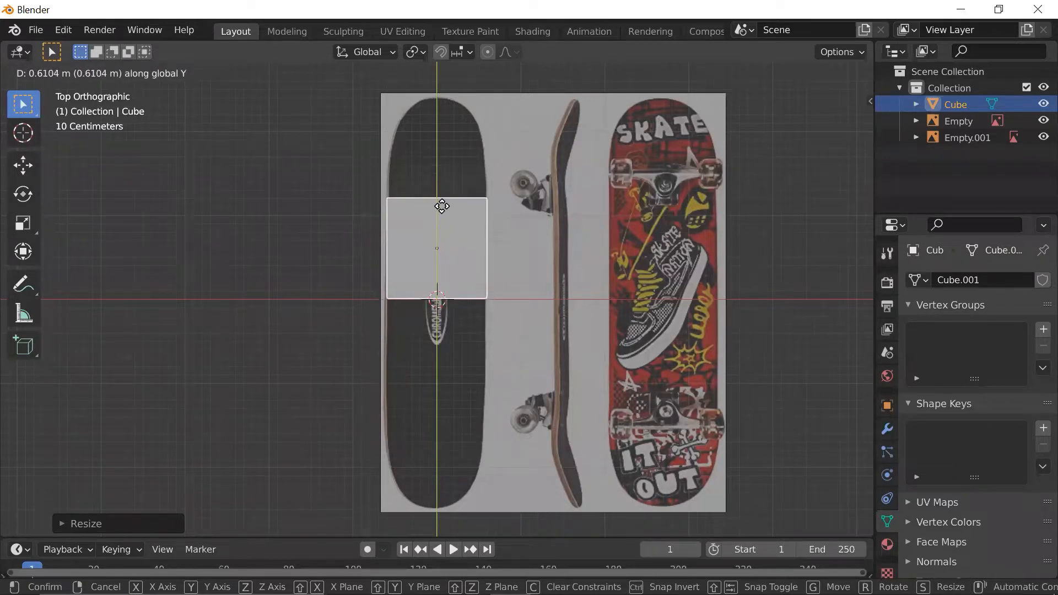
left_click(446, 221)
scroll(500, 282, "up", 4)
scroll(501, 282, "down", 2)
middle_click_drag(501, 282, 496, 306, "shift")
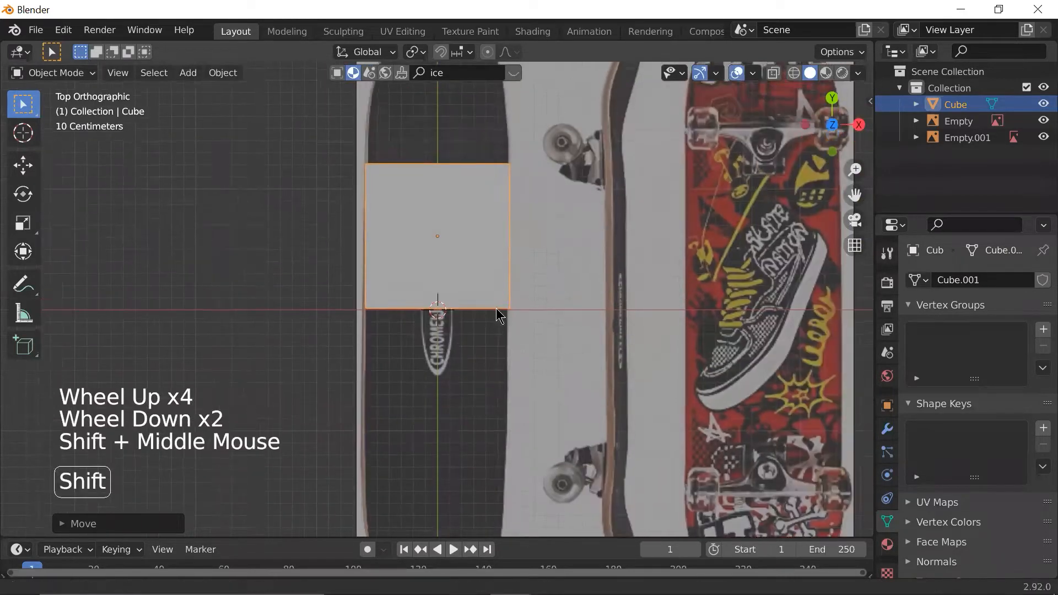
scroll(496, 312, "up", 2)
scroll(495, 314, "down", 3)
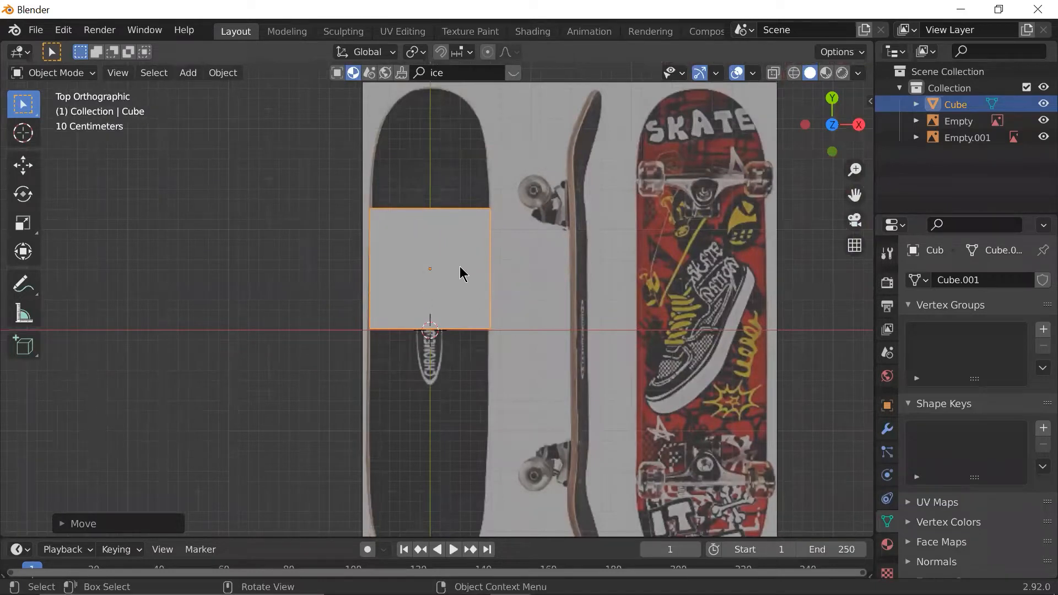
key("g")
key("y")
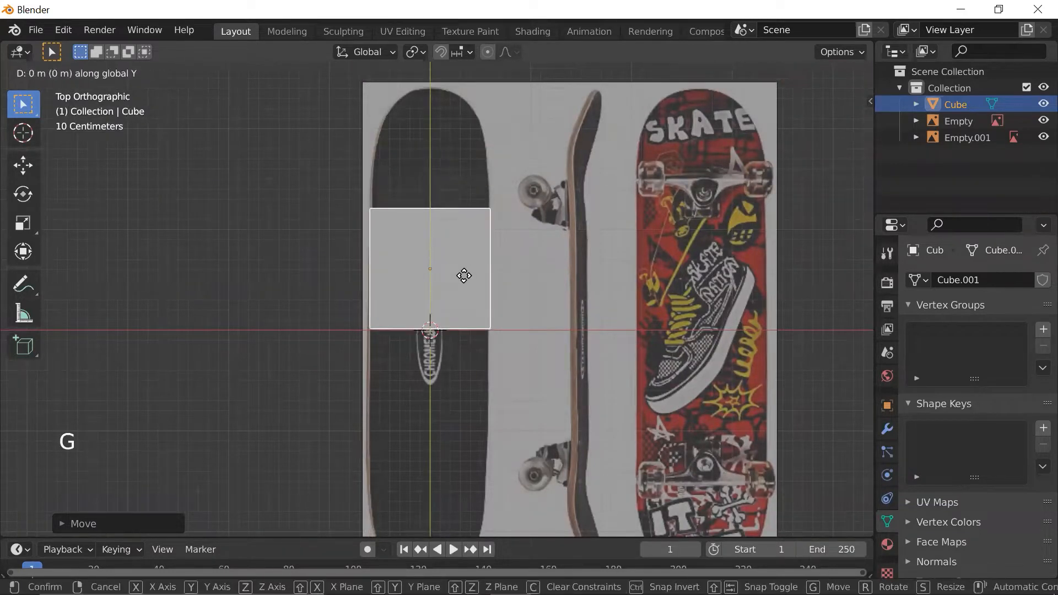
left_click(464, 276)
scroll(462, 264, "down", 2)
scroll(461, 228, "up", 3)
scroll(479, 234, "down", 2)
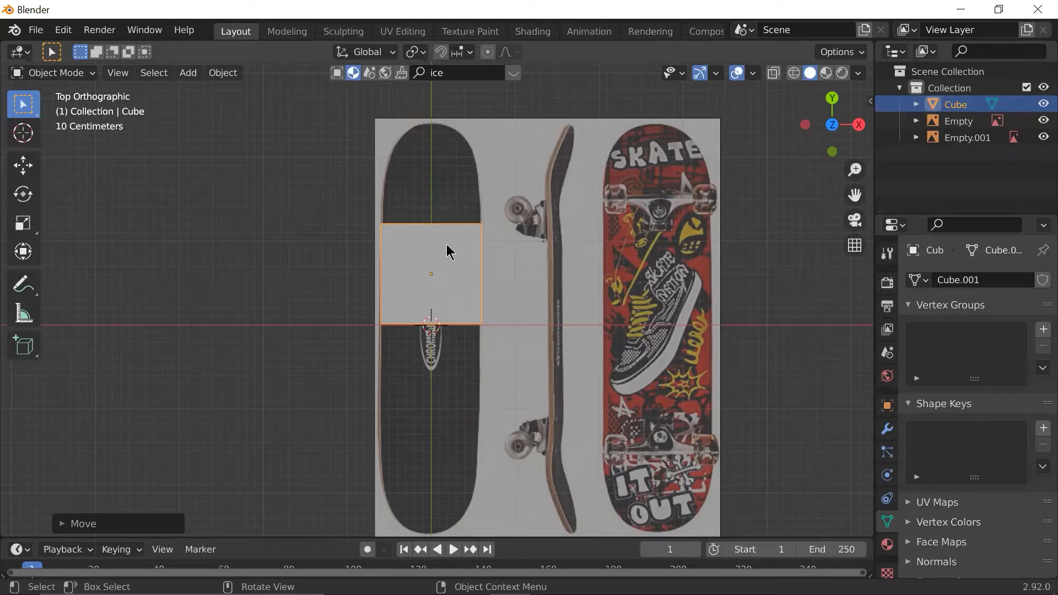
scroll(447, 251, "up", 1)
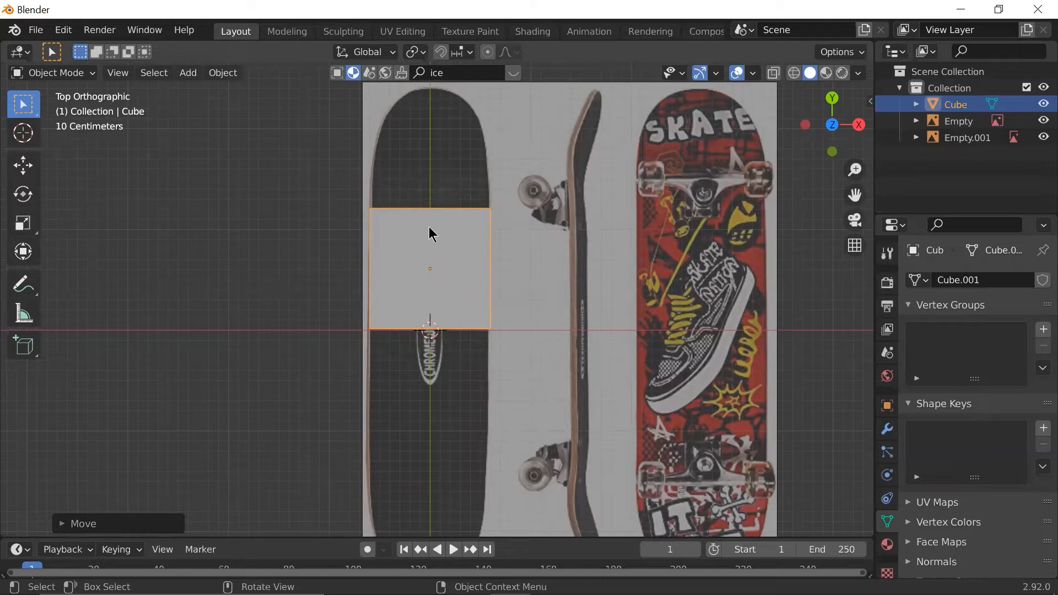
- Select the skateboard reference image, and reselect the cube over the black deck
left_click(323, 253)
left_click(427, 243)
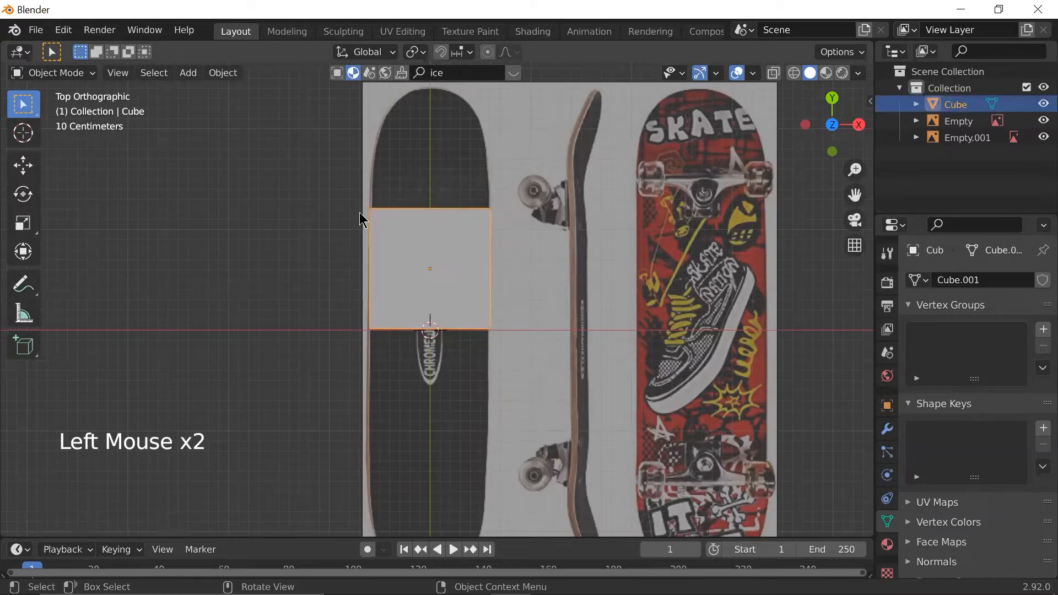
scroll(688, 309, "down", 3)
left_click(482, 160)
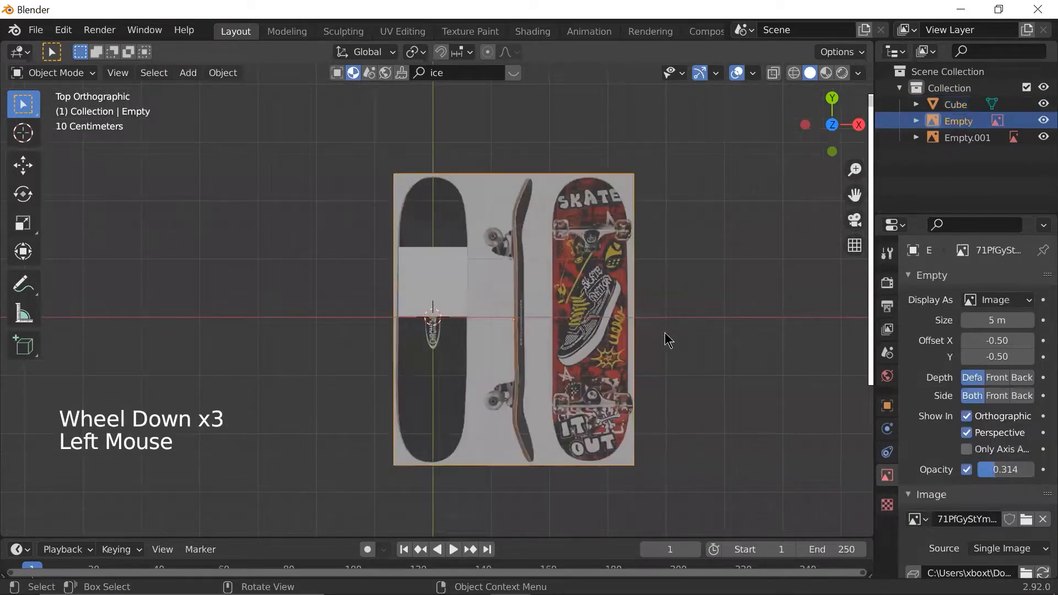
scroll(297, 282, "up", 4)
left_click(432, 240)
scroll(433, 248, "down", 2)
scroll(432, 248, "up", 2)
scroll(433, 253, "down", 1)
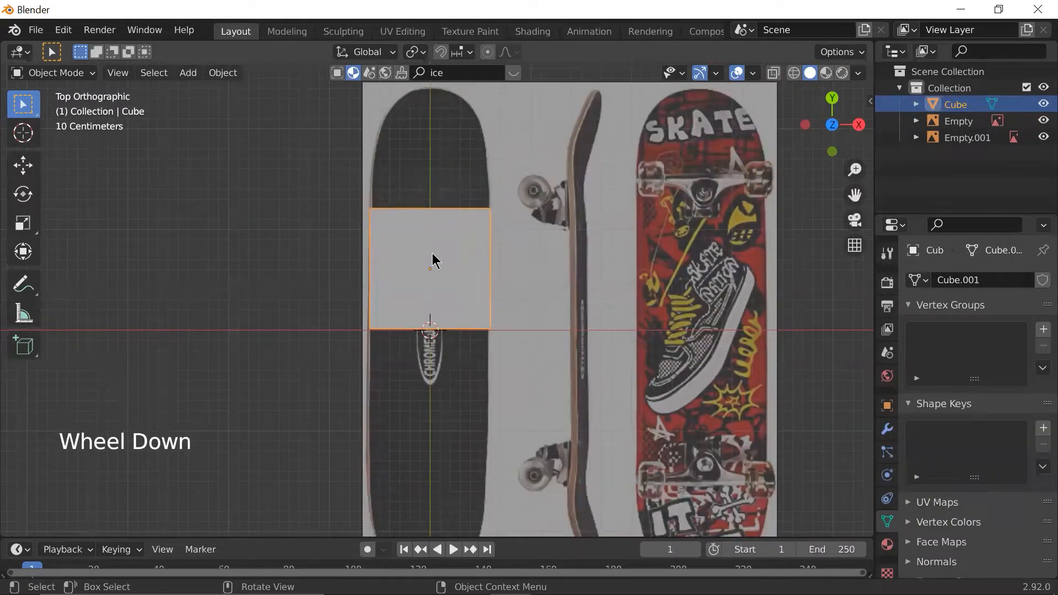
- Enter Edit Mode on the cube and select several of its corner vertices one by one in a perspective view
key("Tab")
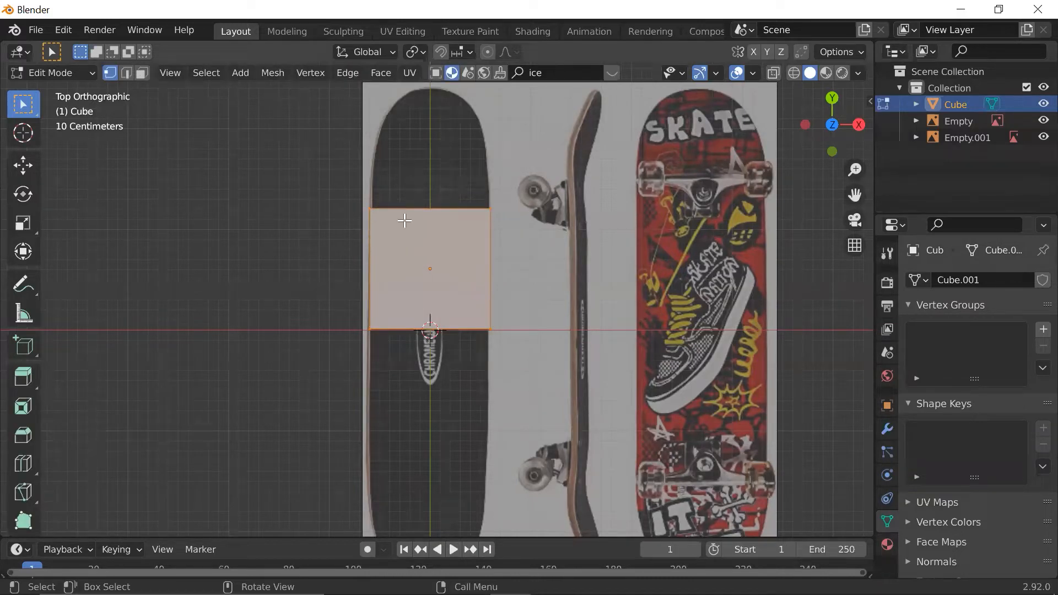
scroll(428, 221, "up", 1)
scroll(361, 192, "up", 1)
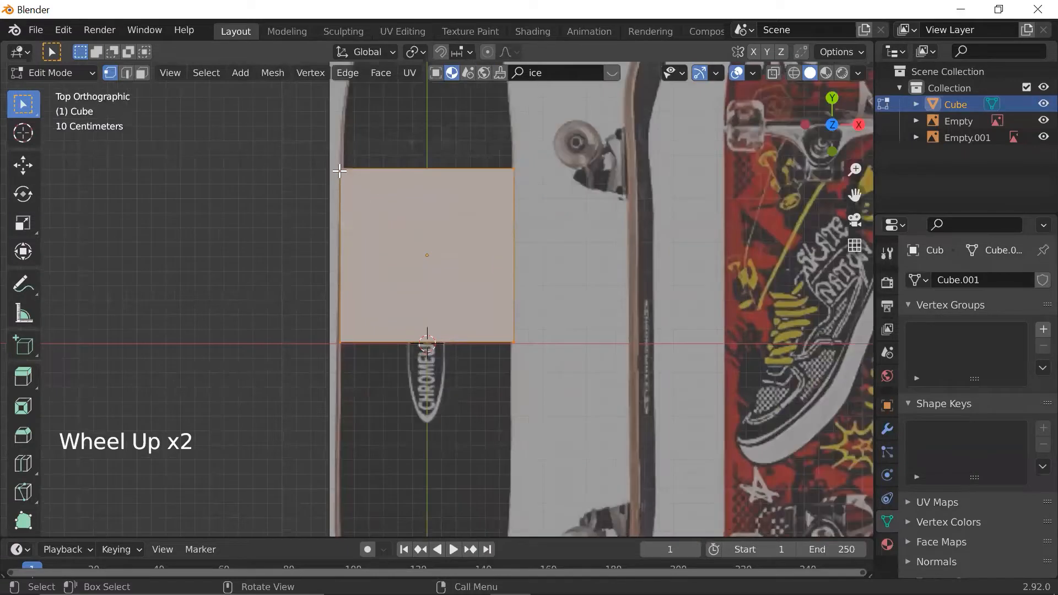
left_click(513, 169)
left_click(518, 346)
middle_click_drag(515, 350, 503, 259)
scroll(494, 265, "up", 1)
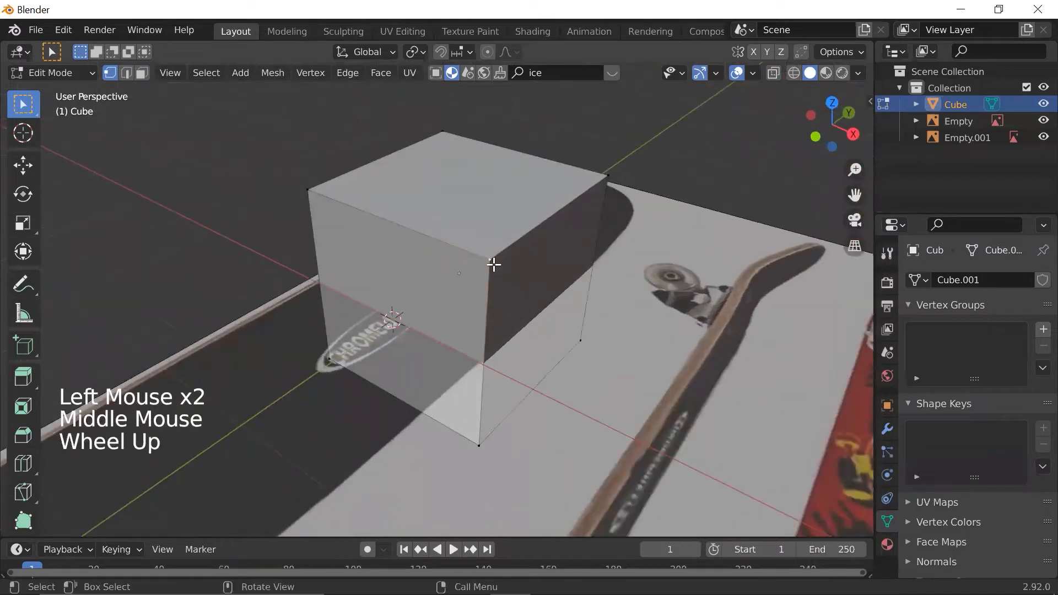
left_click(611, 186)
left_click(312, 191)
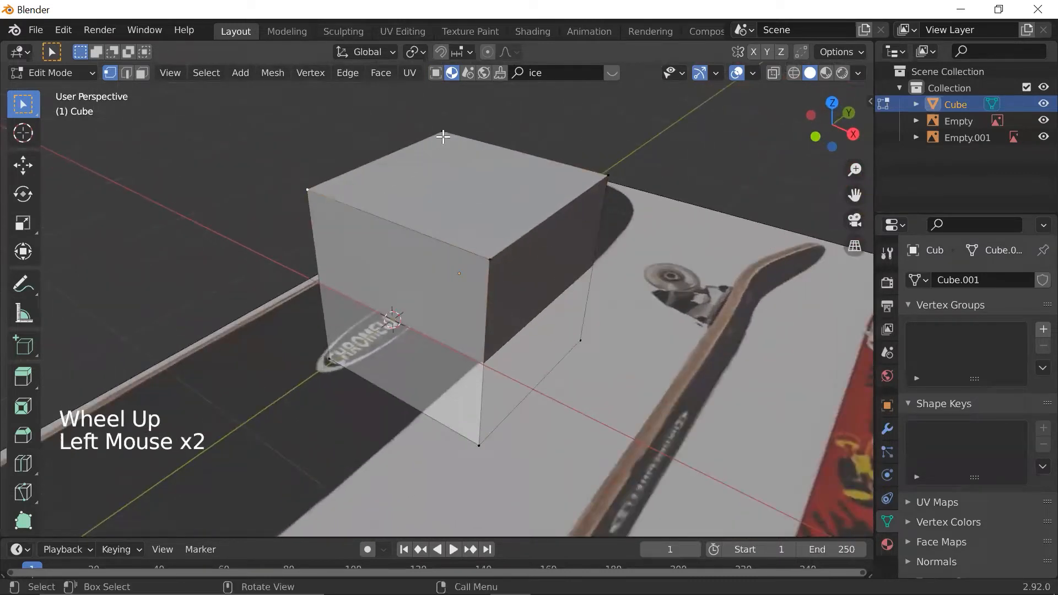
left_click(490, 255)
scroll(522, 280, "up", 1)
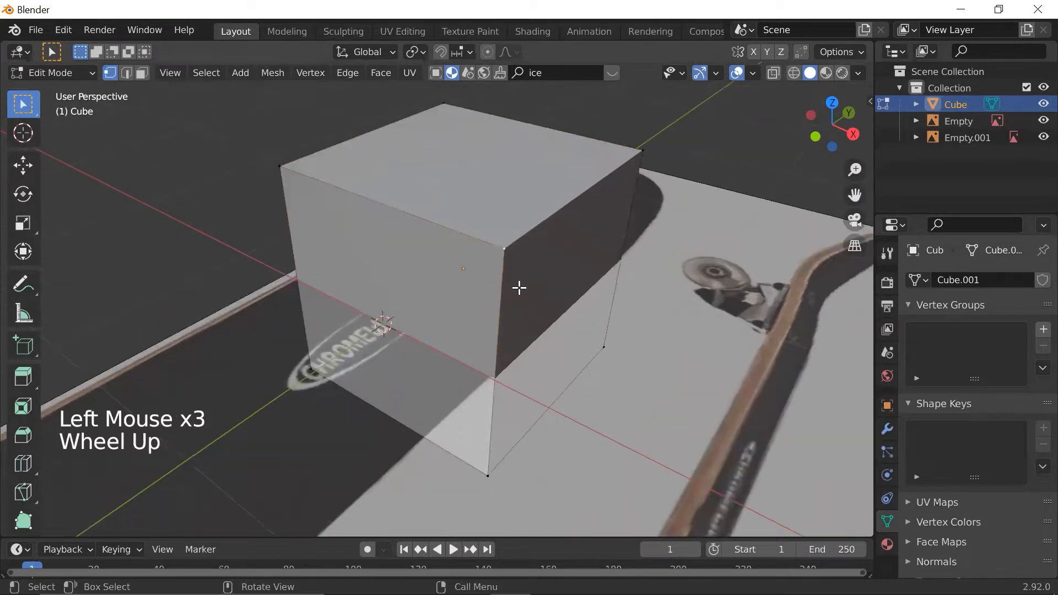
- Switch to edge selection and select several of the cube's upper edges one after another
key("1")
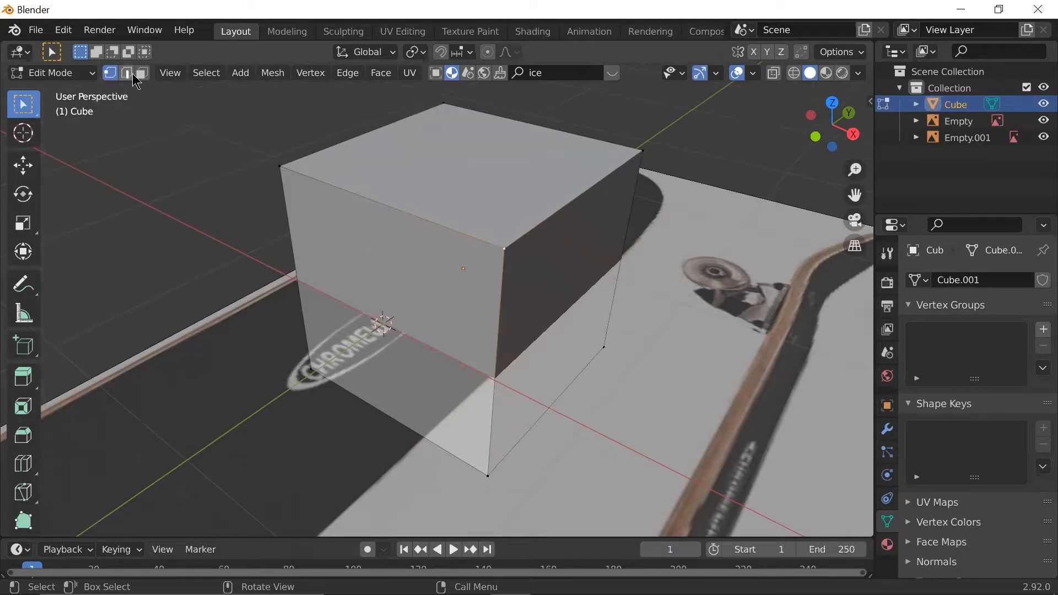
key("2")
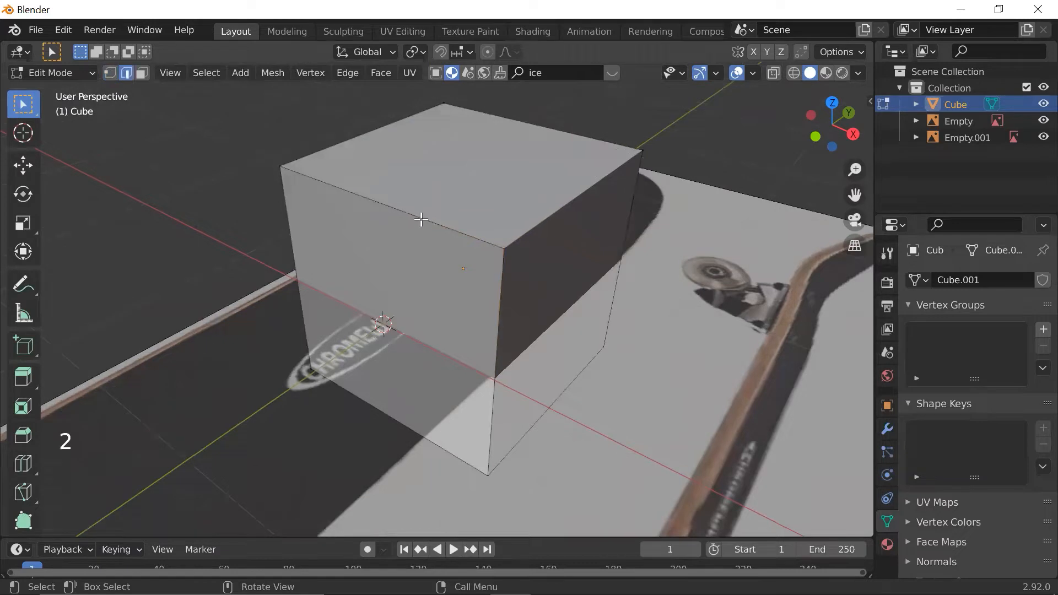
left_click(421, 219)
left_click(543, 223)
left_click(529, 235)
left_click(465, 229)
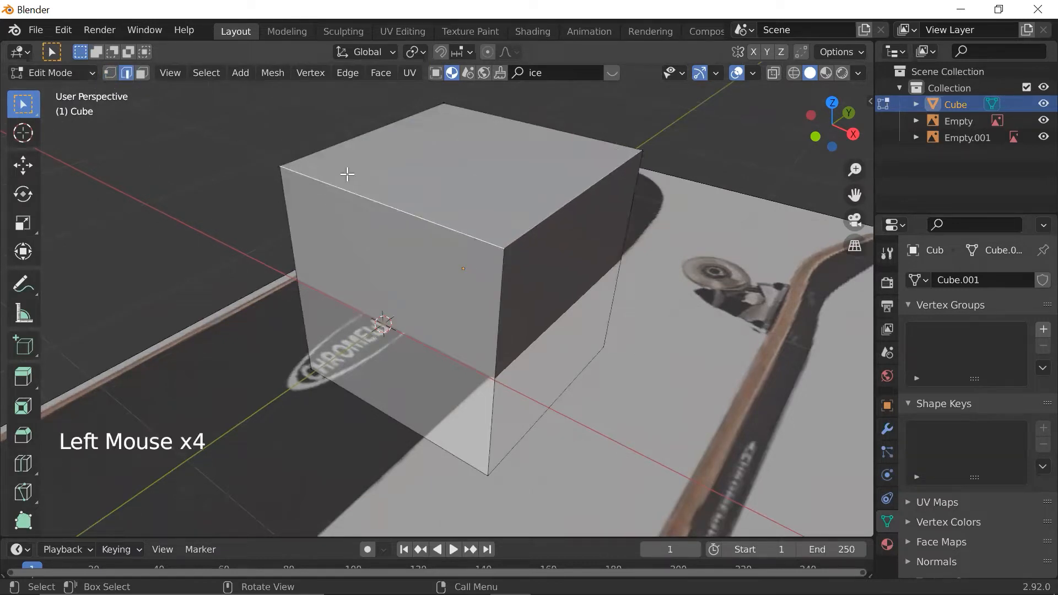
- Switch to face selection and select the cube's top face and two side faces in turn
key("3")
left_click(420, 161)
left_click(397, 271)
left_click(560, 258)
- Return to vertex selection, try moving one upper corner vertex freely, and cancel the move
key("1")
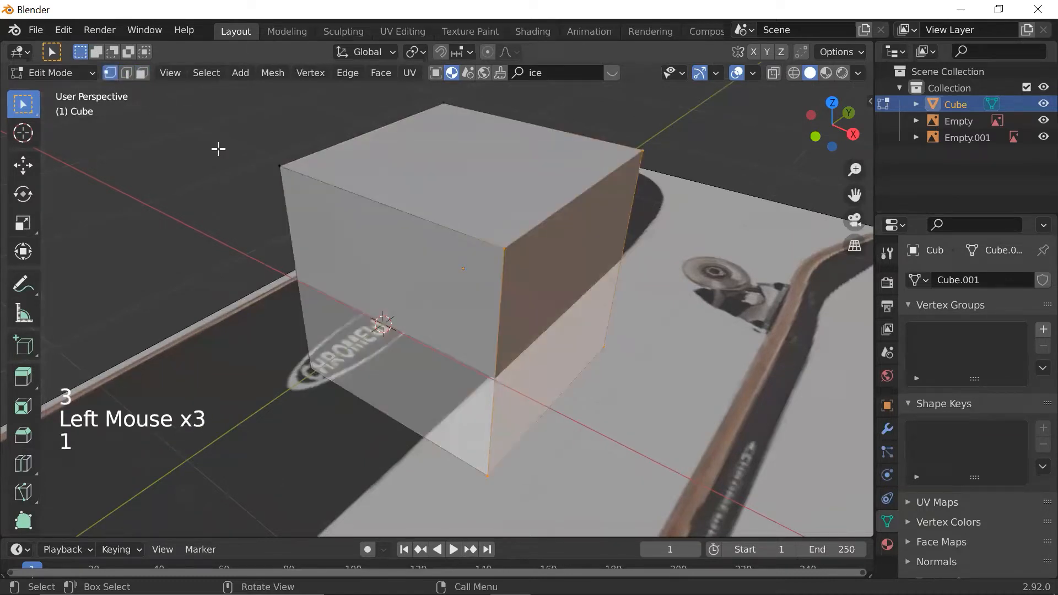
left_click(503, 250)
left_click(643, 150)
key("g")
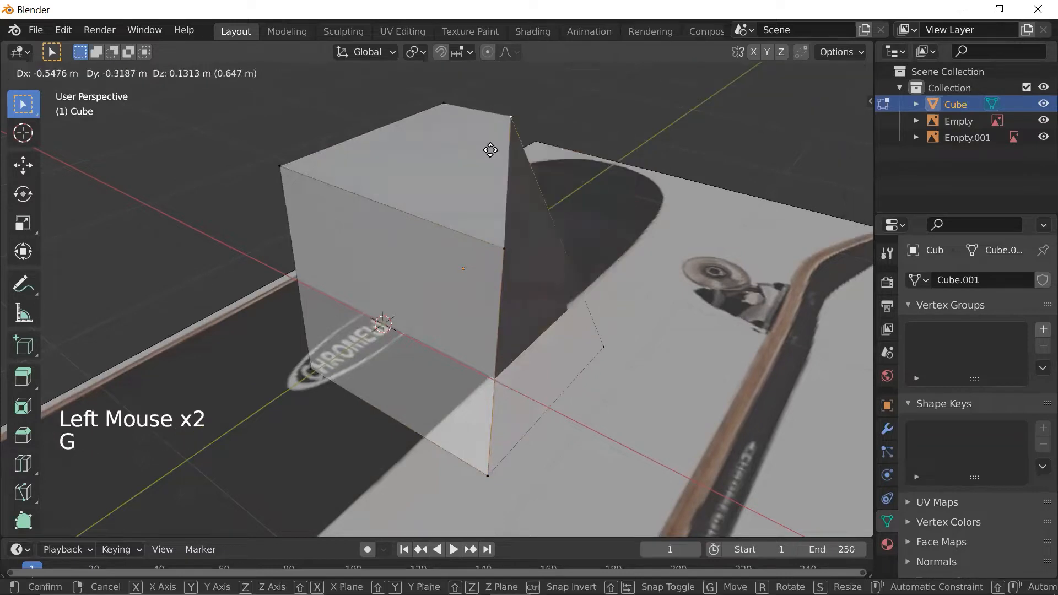
key("Escape")
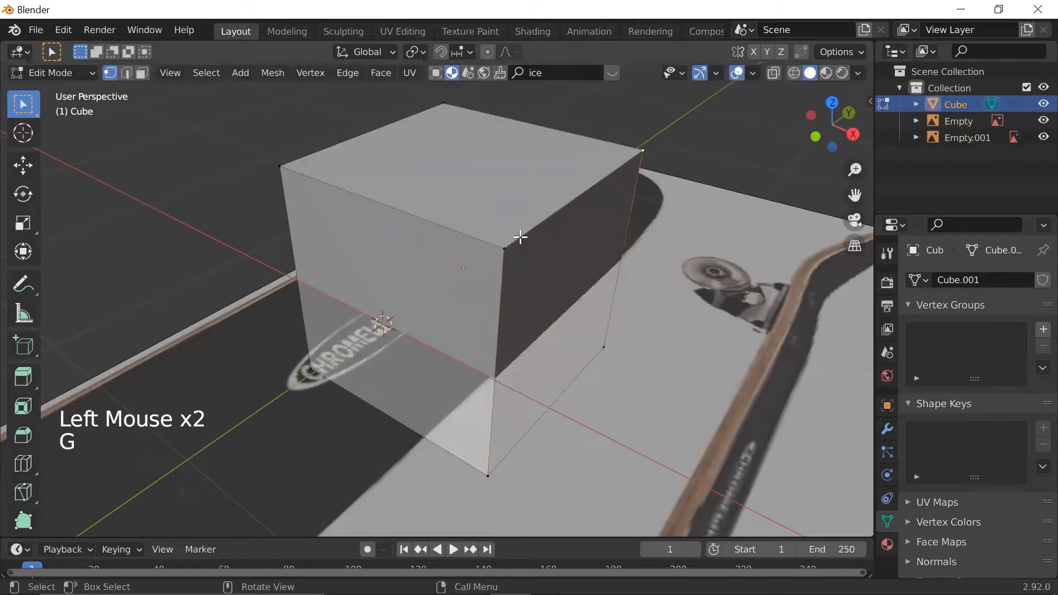
- Select an upper edge in edge selection and the top face in face selection, and clear the selection
key("2")
left_click(411, 213)
key("3")
left_click(488, 190)
scroll(639, 239, "down", 2)
left_click(645, 184)
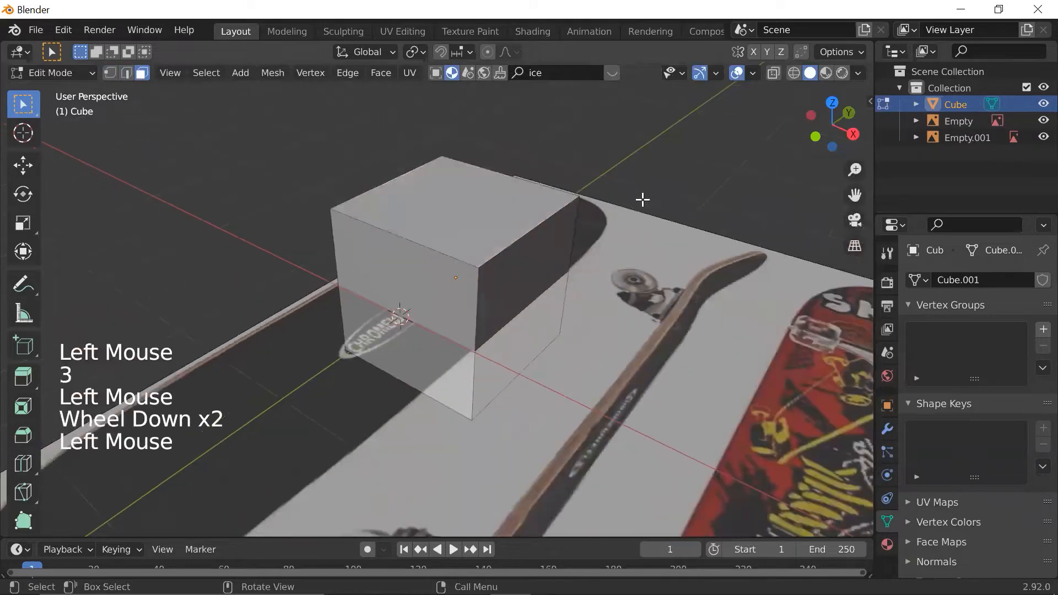
- Return to the top view, framing the cube together with the deck's rounded upper end
scroll(643, 264, "up", 2)
scroll(642, 264, "down", 3)
scroll(476, 337, "down", 1)
middle_click_drag(476, 338, 488, 380)
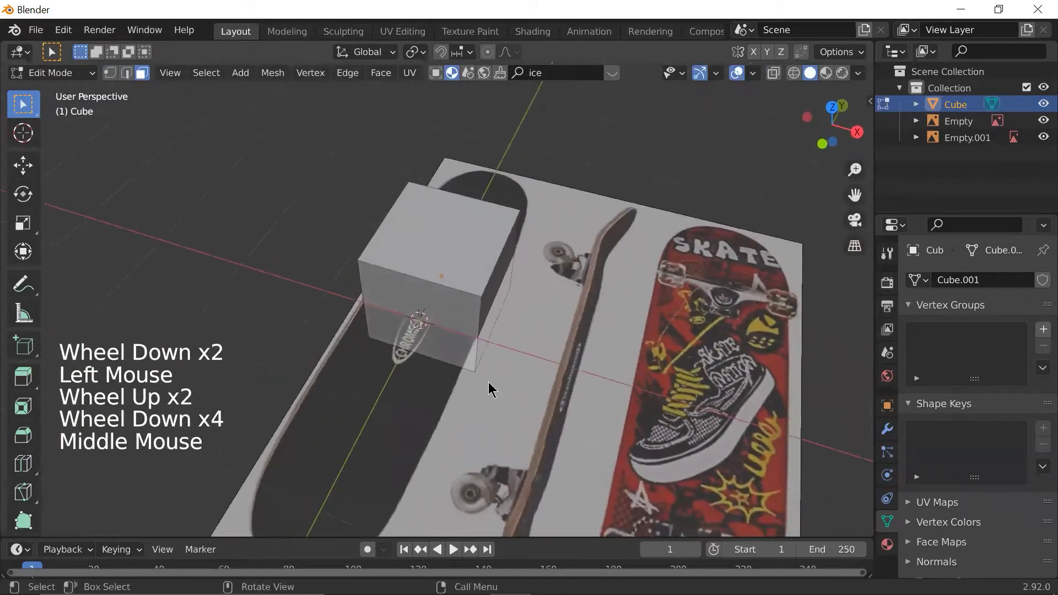
key("grave")
left_click(484, 268)
scroll(460, 222, "up", 3)
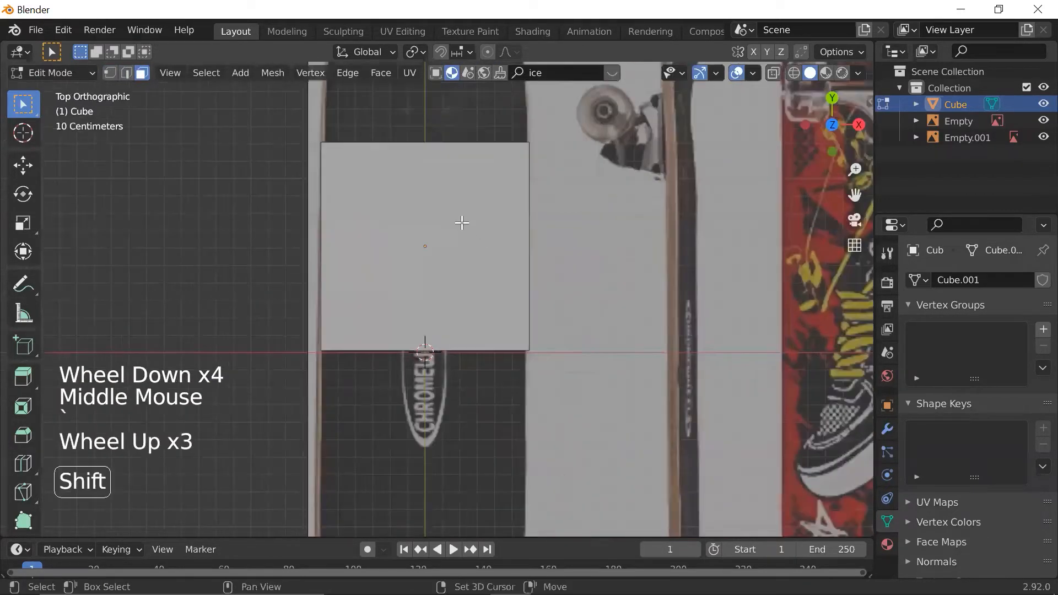
middle_click_drag(461, 222, 489, 335, "shift")
scroll(496, 324, "down", 2)
scroll(427, 299, "up", 1)
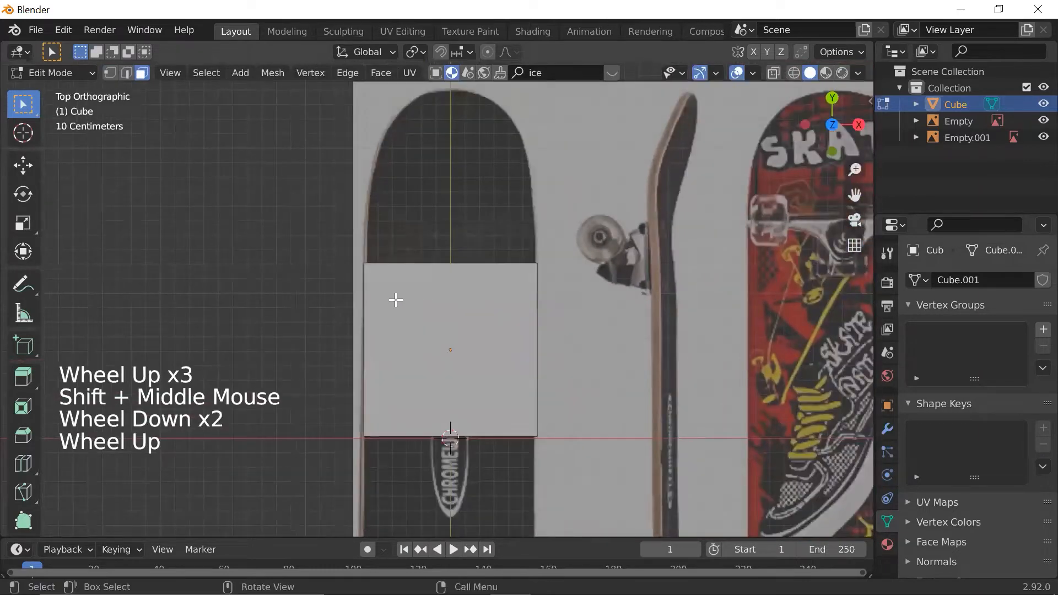
- Switch to vertex selection and toggle wireframe shading on and off to compare the cube's display
key("1")
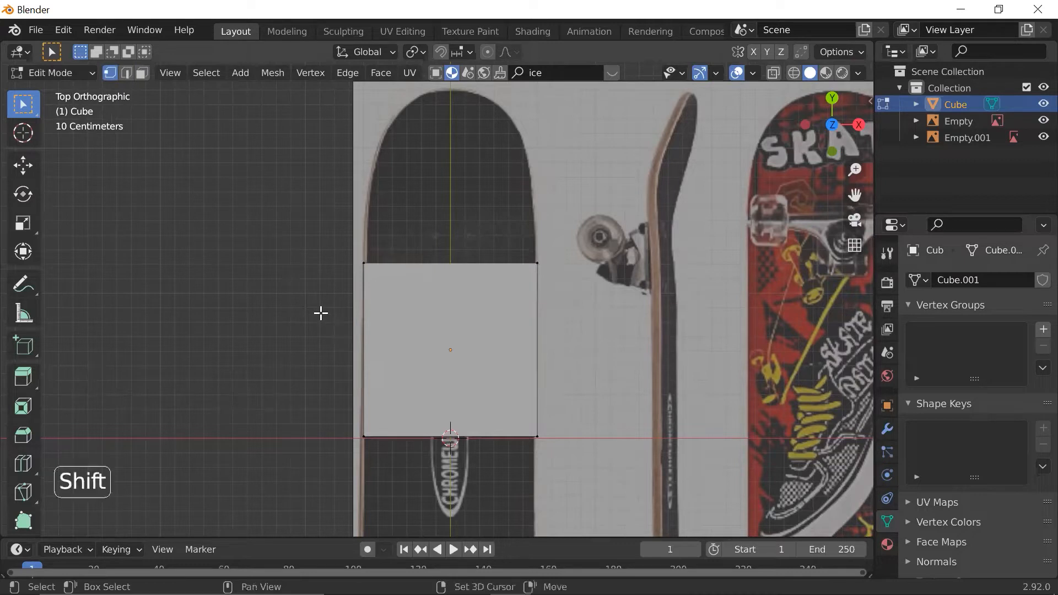
key("shift+z")
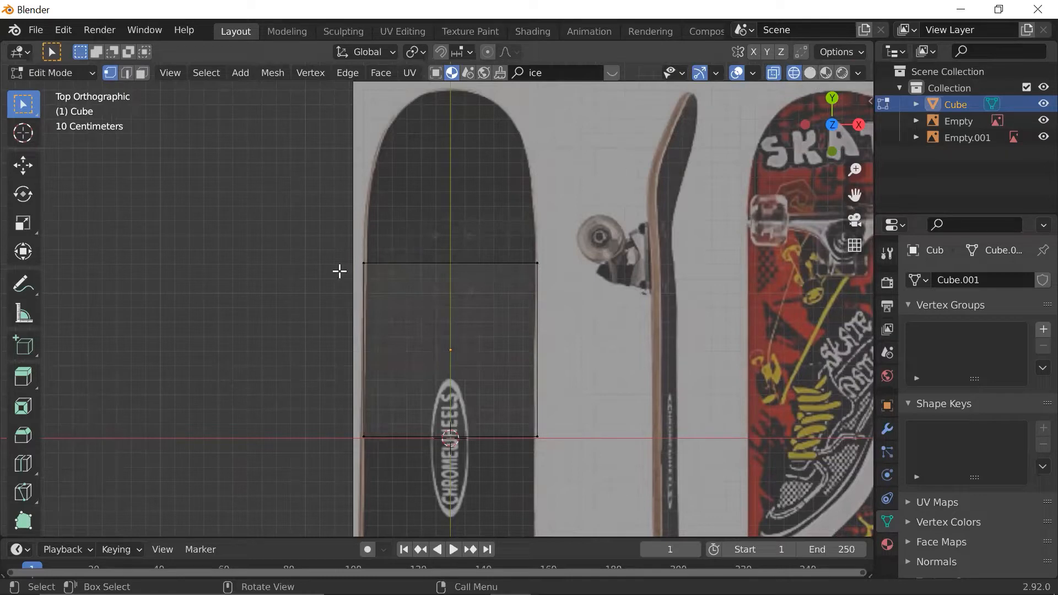
scroll(435, 269, "up", 1)
scroll(498, 271, "down", 2)
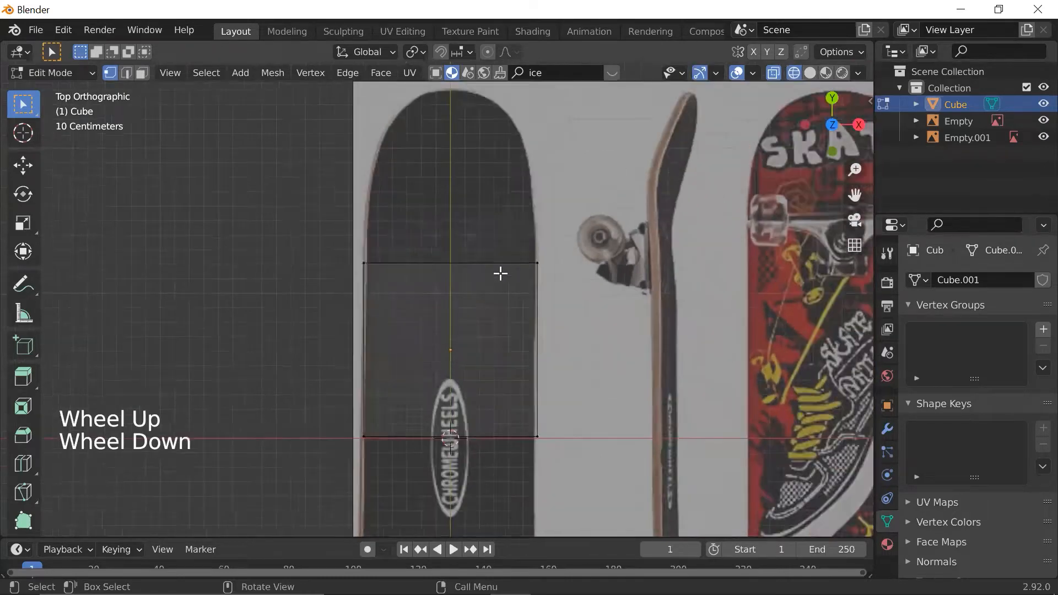
key("shift+z")
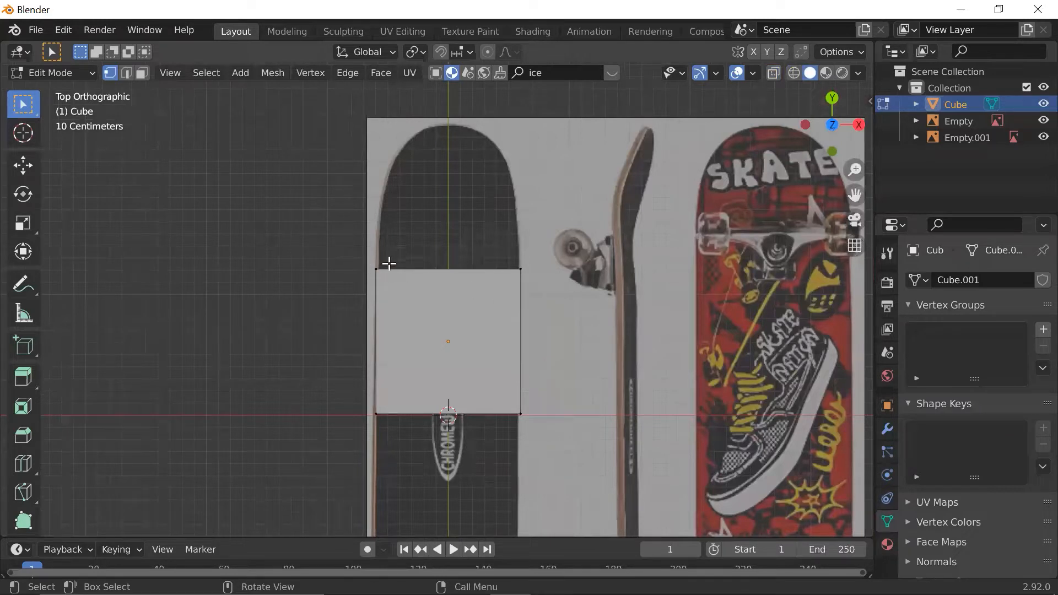
- Box-select the vertices along the cube's +Y edge in solid shading and orbit to check which ones are selected
left_click_drag(361, 253, 547, 296)
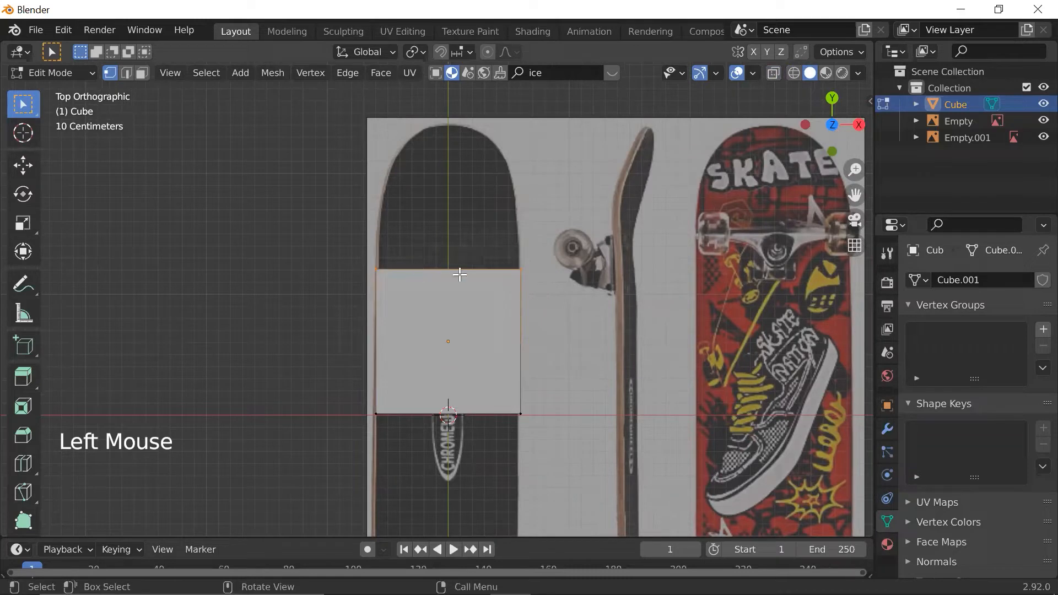
middle_click_drag(597, 263, 477, 235)
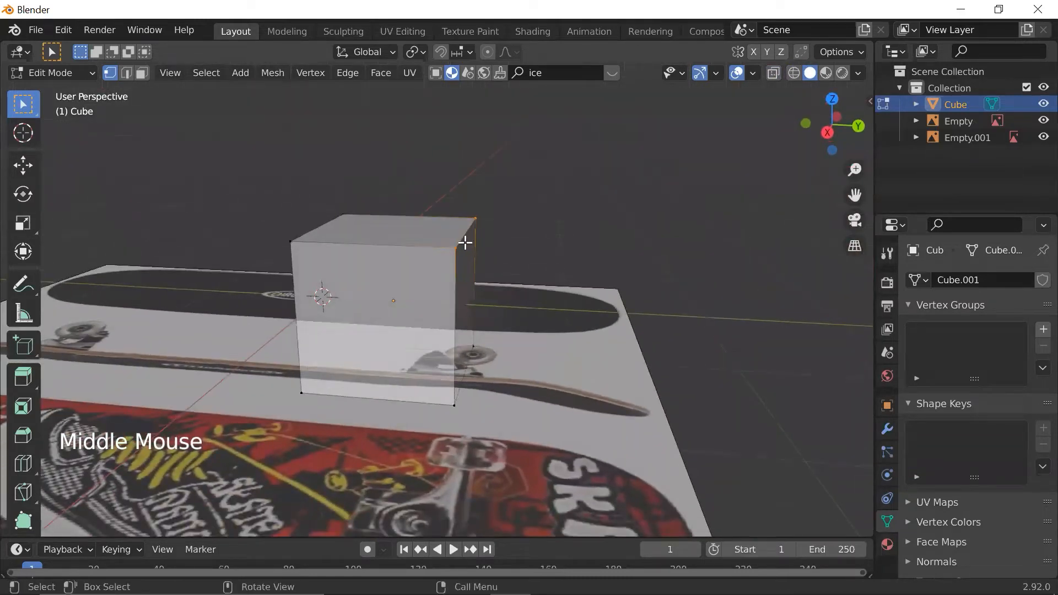
scroll(485, 320, "up", 1)
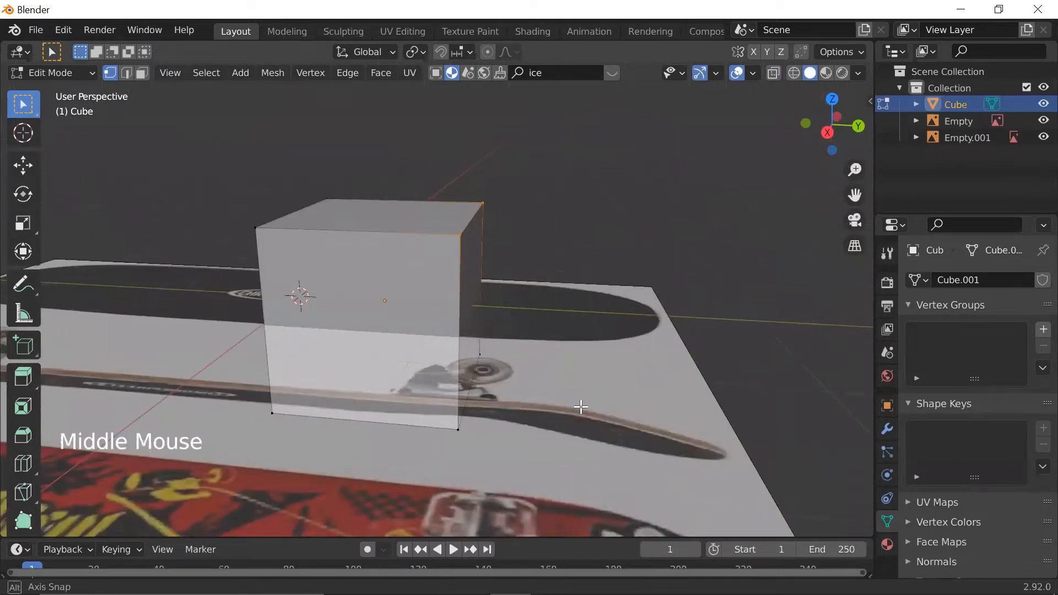
middle_click_drag(574, 407, 586, 349)
- From the top view, switch to wireframe, box-select all four vertices of the cube's +Y side, and check them in perspective
key("grave")
scroll(483, 297, "up", 1)
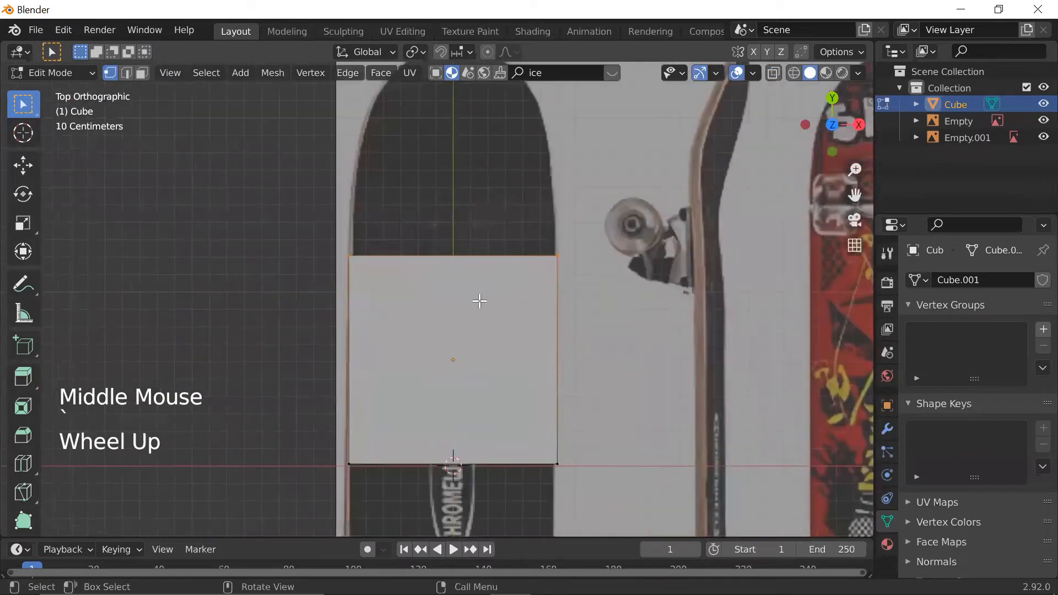
key("shift")
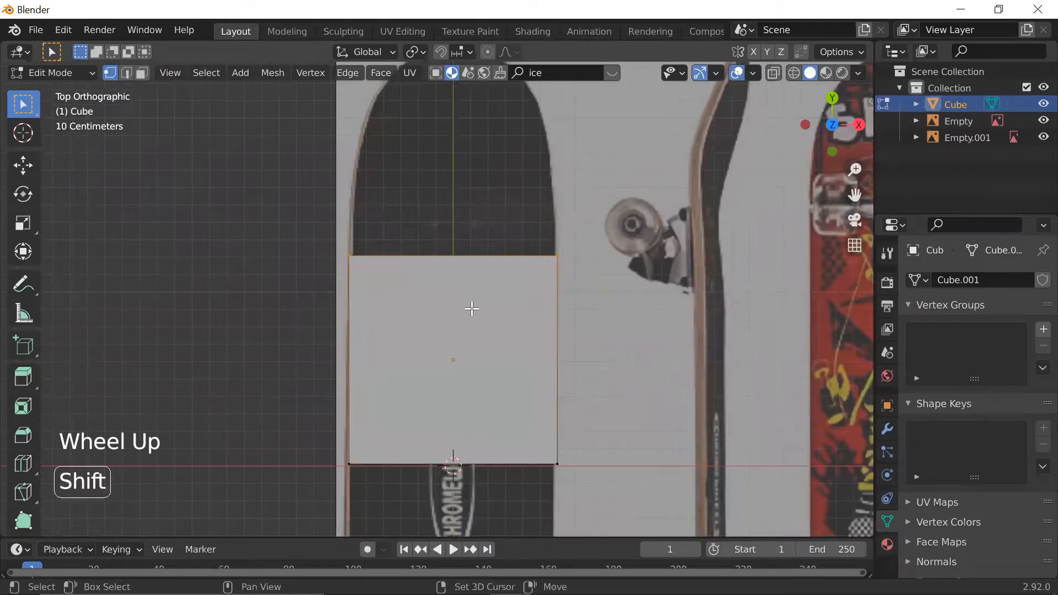
key("shift+z")
scroll(472, 307, "down", 2)
scroll(441, 283, "up", 1)
left_click_drag(325, 224, 574, 292)
scroll(573, 293, "up", 2)
scroll(574, 293, "down", 1)
middle_click_drag(573, 293, 554, 211)
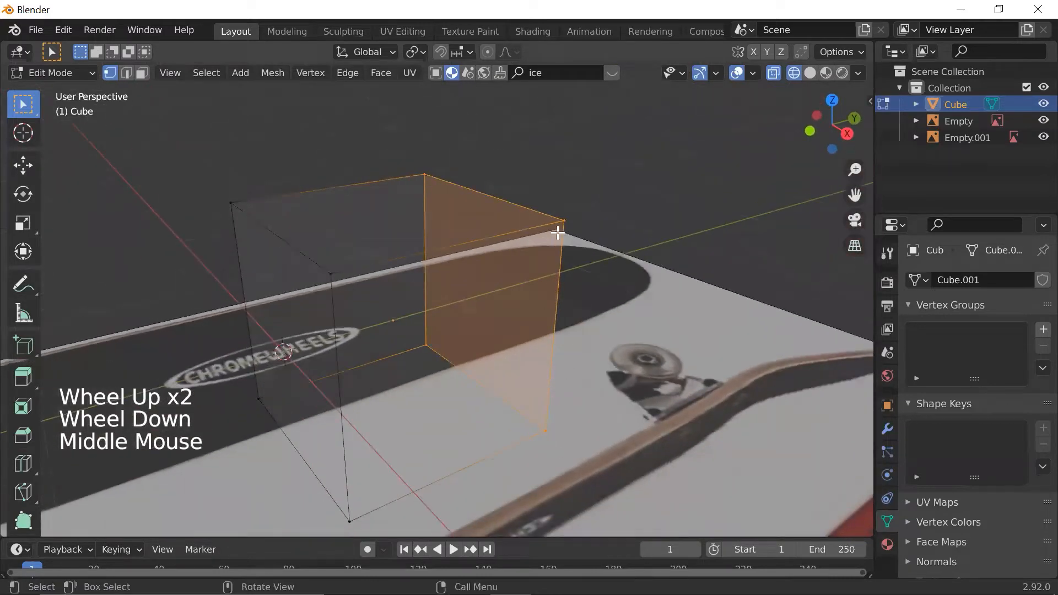
- Return to the top view with the cube's +Y side still selected, framing the upper part of the deck
key("grave")
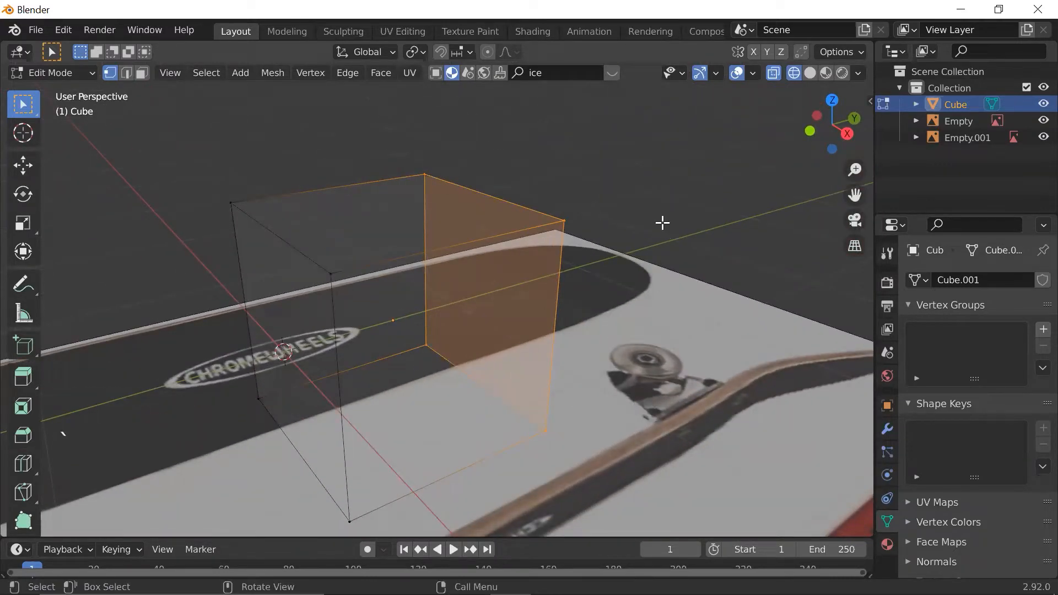
scroll(554, 252, "up", 1)
scroll(553, 251, "down", 1)
left_click_drag(330, 229, 617, 278)
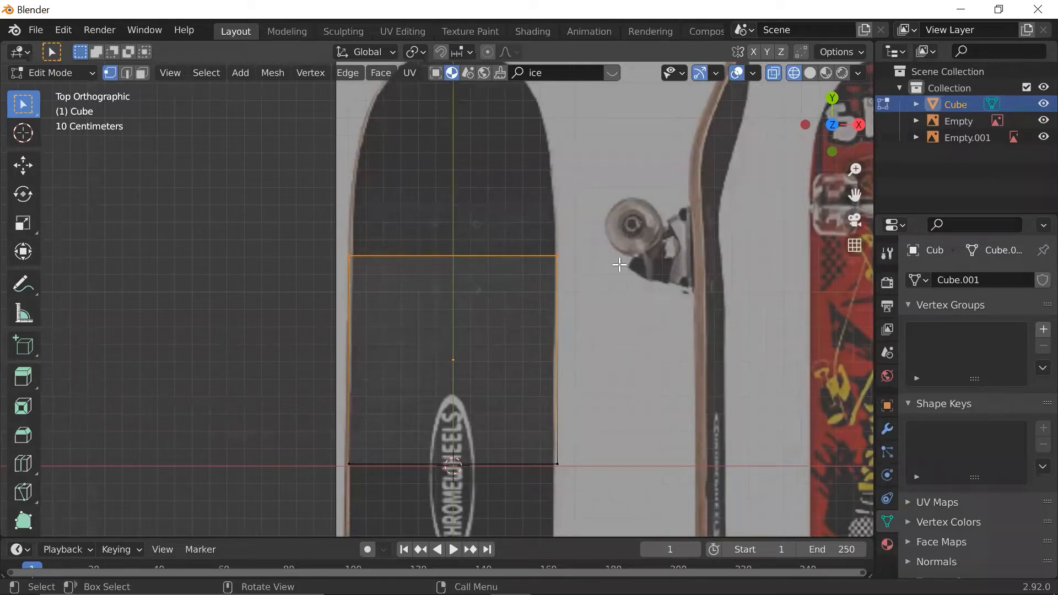
- Try extruding the cube's +Y side toward the deck's rounded end and edge-sliding the new edge, and undo the extrusion
key("e")
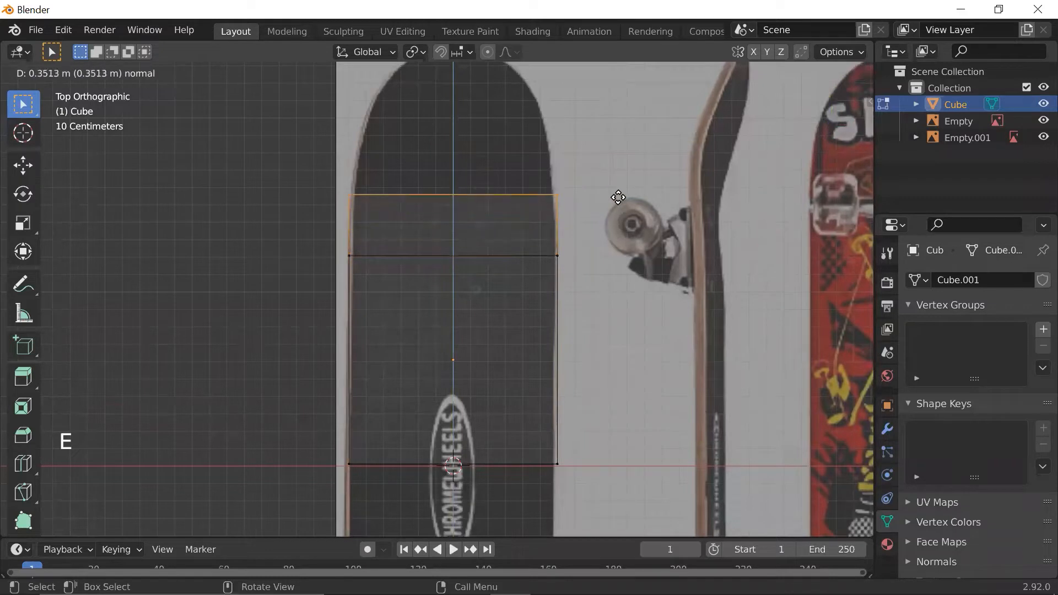
left_click(626, 163)
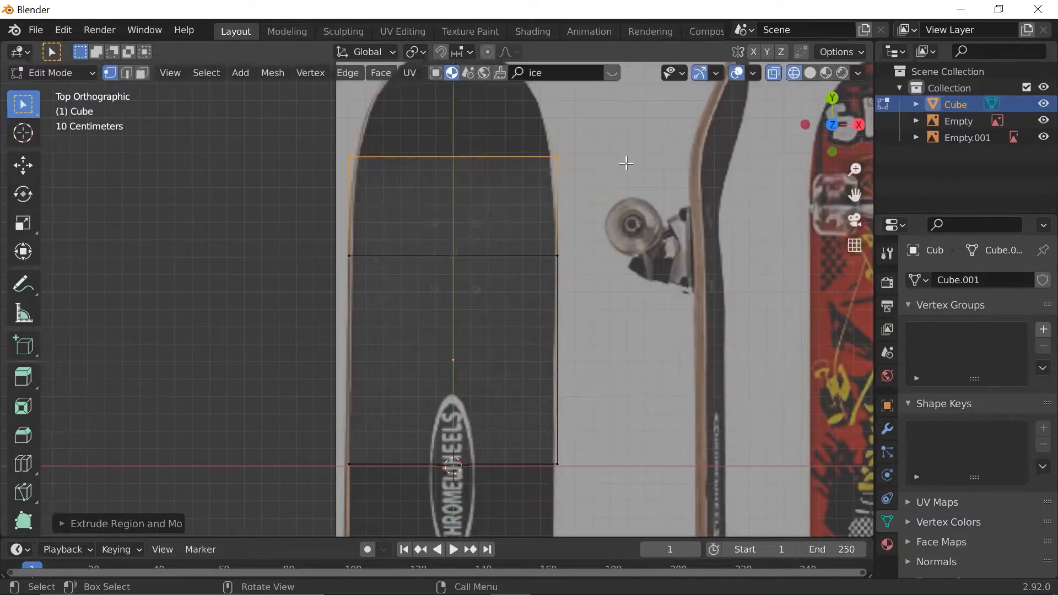
scroll(625, 163, "up", 1)
middle_click_drag(626, 187, 512, 418, "shift")
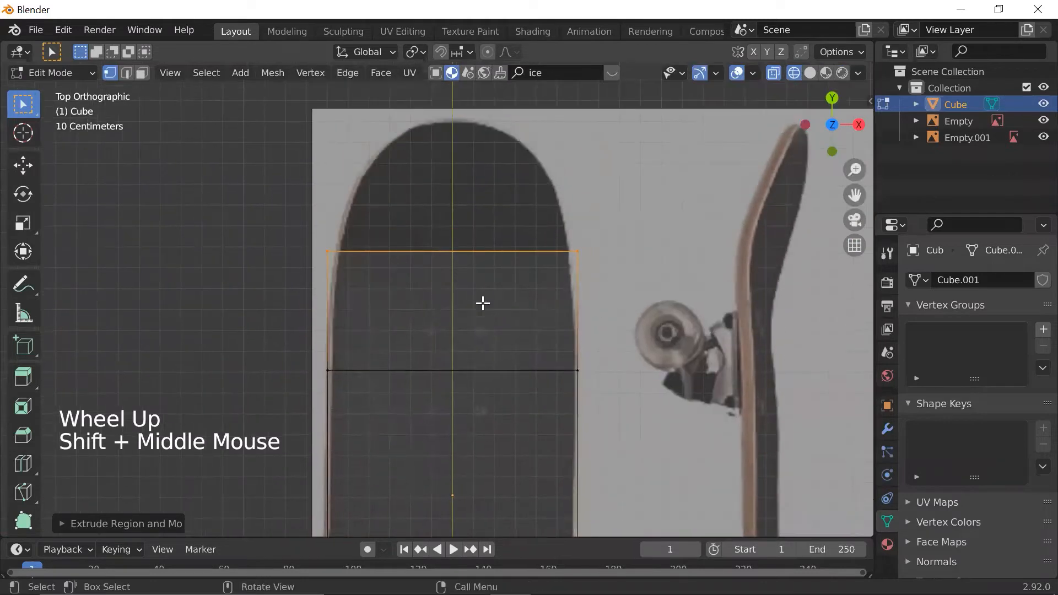
key("g")
key("g")
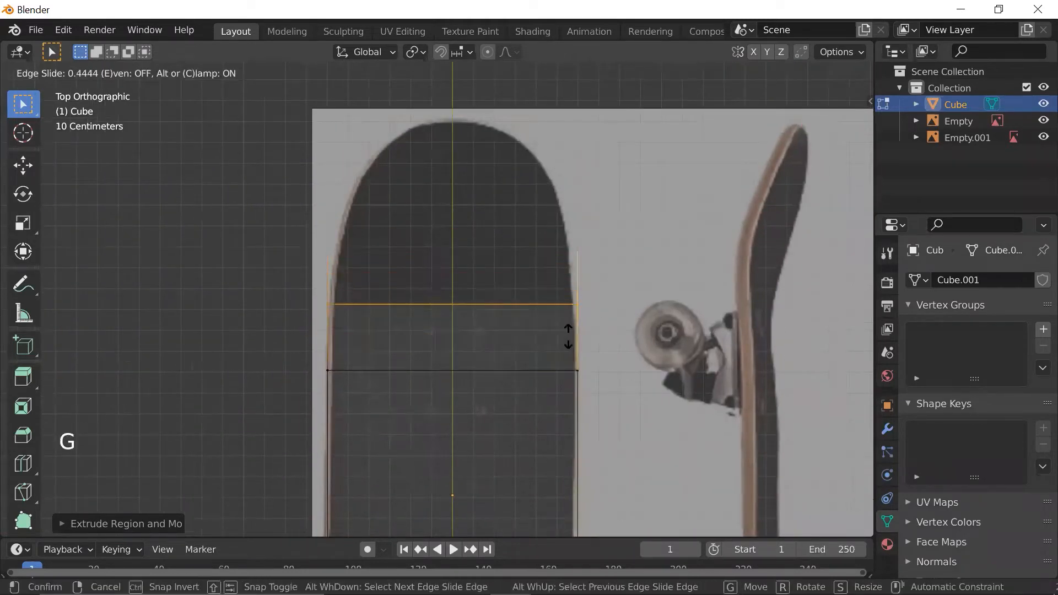
left_click(571, 302)
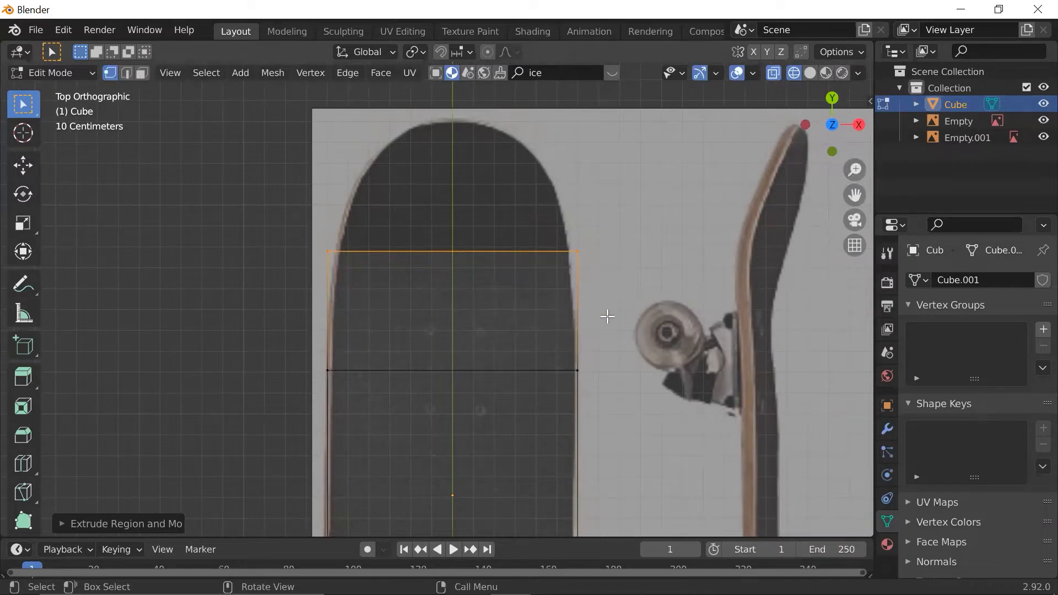
key("ctrl+z")
- Extrude the cube's +Y side along the deck to just below where the rounded end starts curving strongly
key("e")
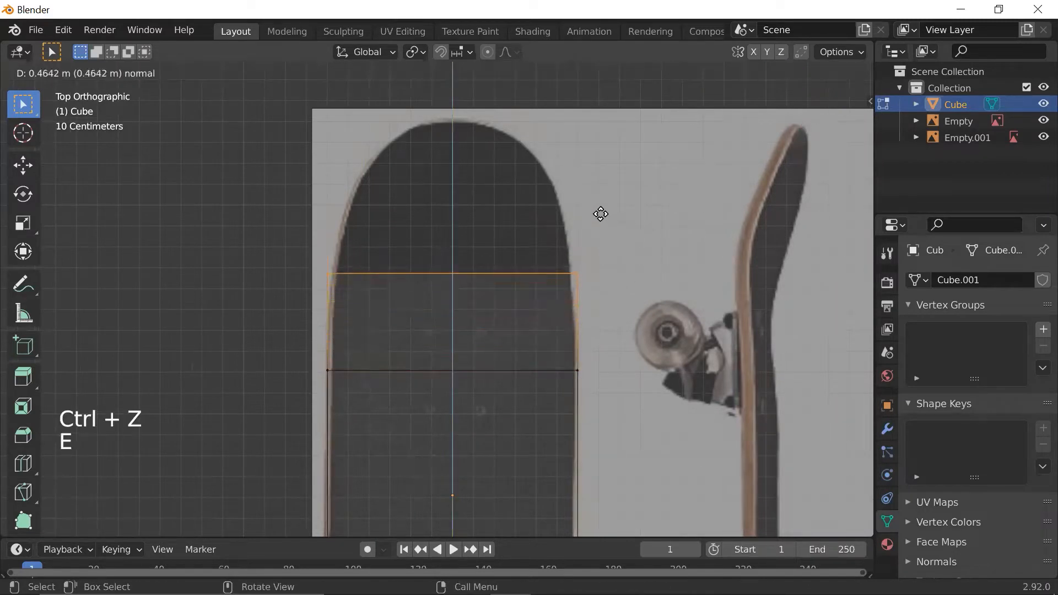
left_click(610, 222)
scroll(610, 223, "up", 2)
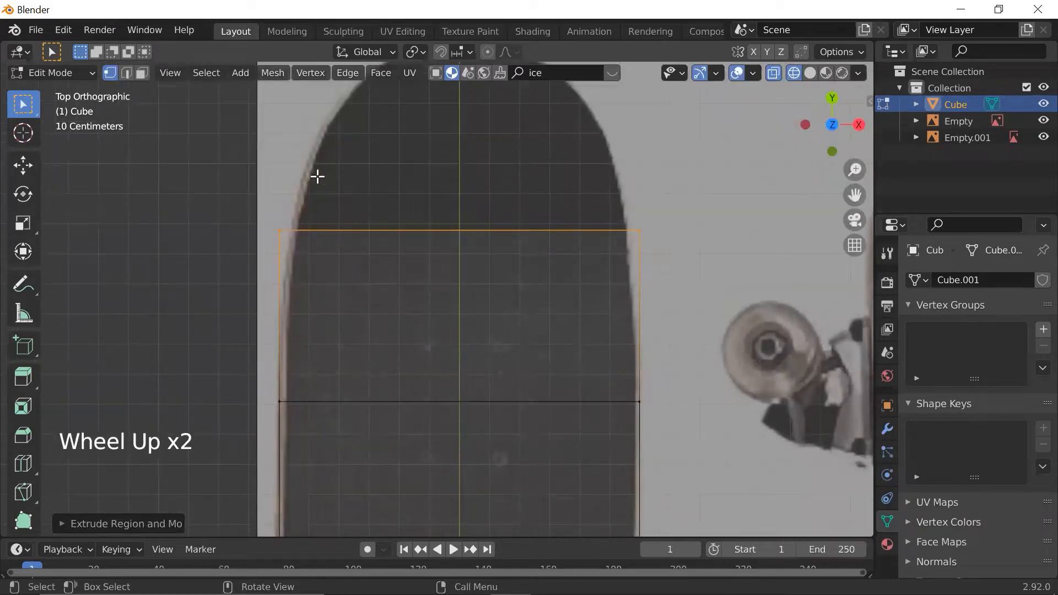
scroll(342, 149, "down", 2)
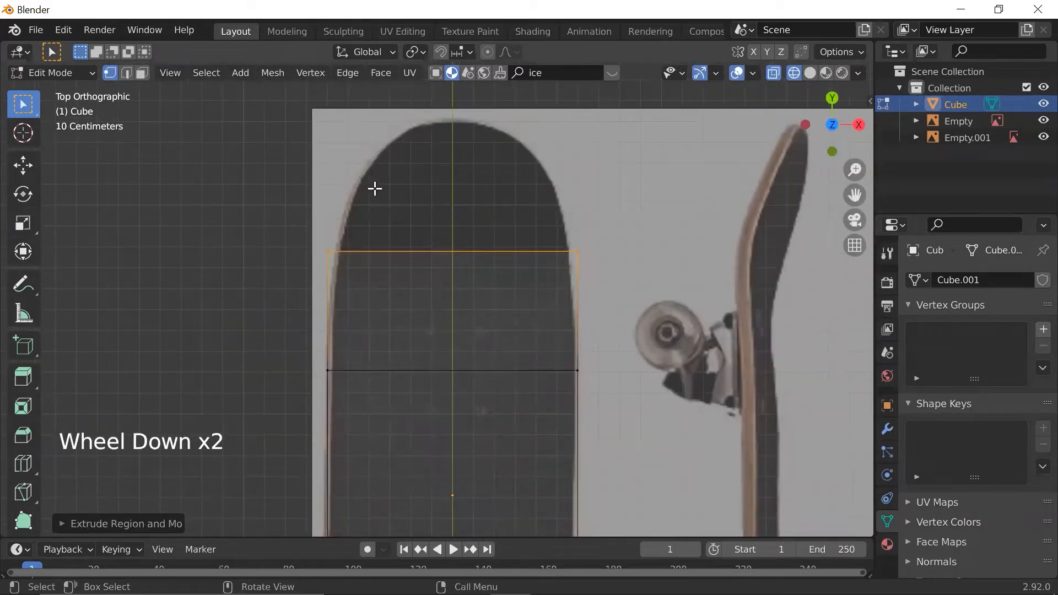
scroll(465, 236, "up", 2)
middle_click_drag(603, 225, 569, 269, "shift")
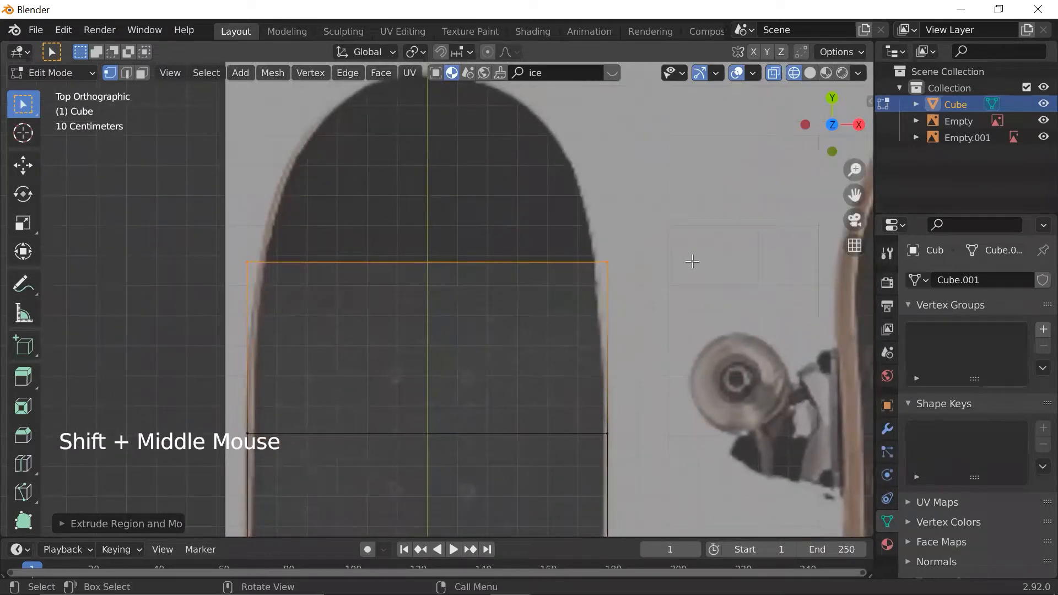
- Scale the extruded end inward along X until its corners meet the black deck's outline
key("s")
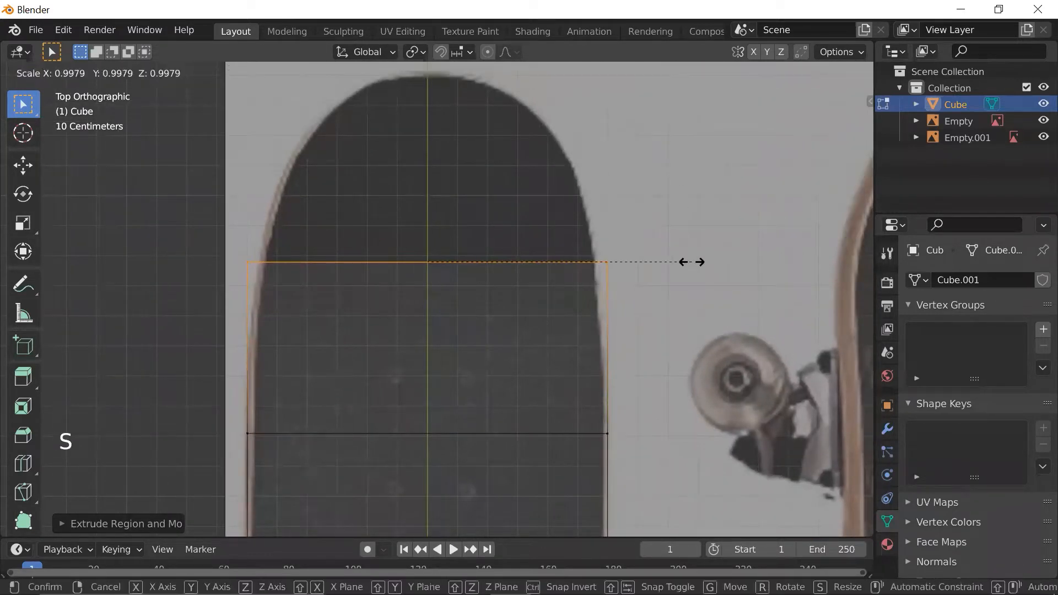
key("x")
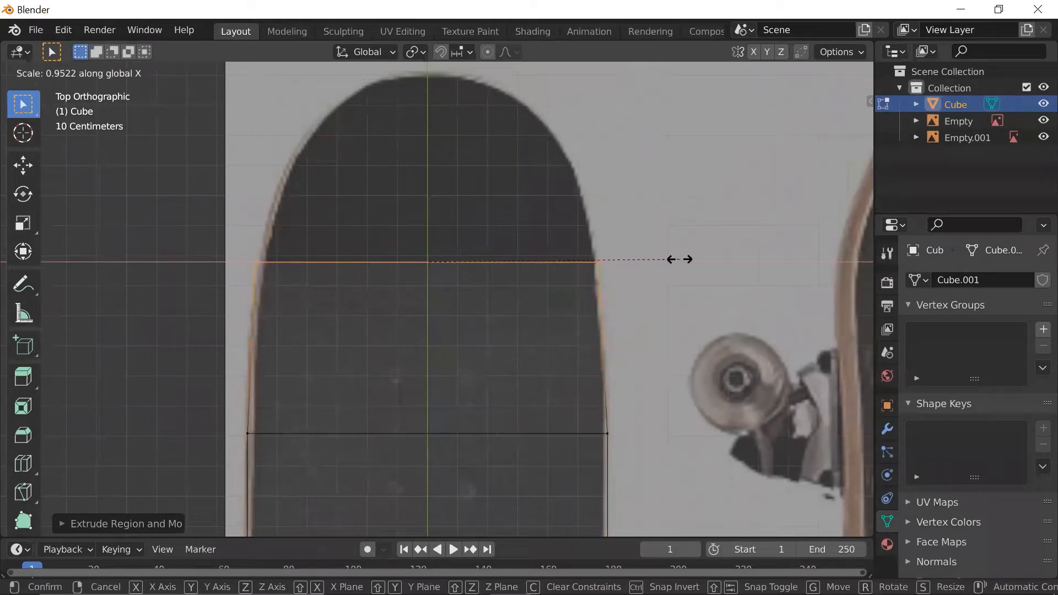
left_click(673, 259)
scroll(386, 265, "up", 1)
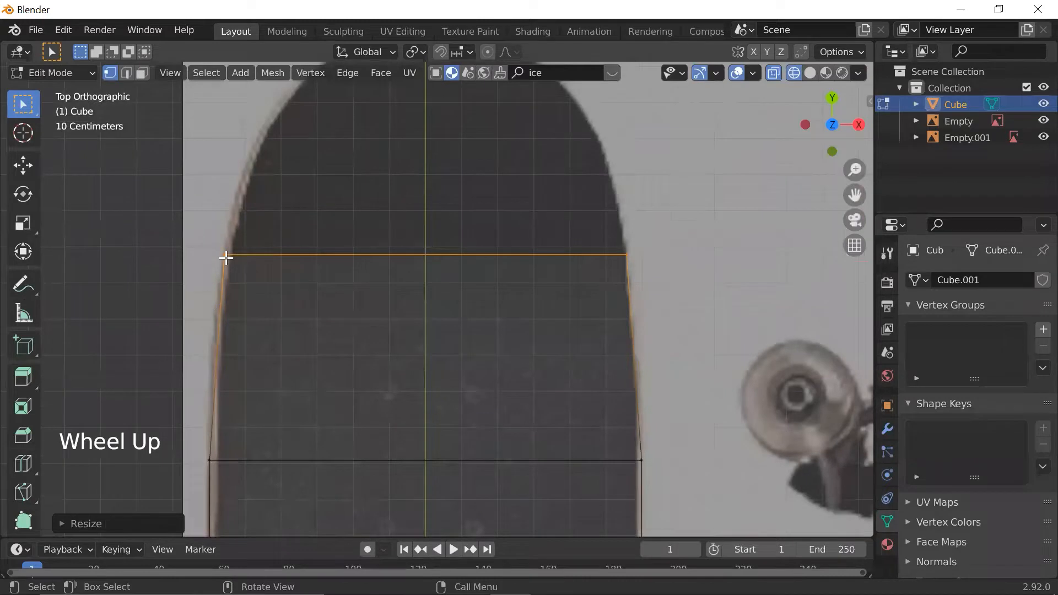
scroll(272, 162, "down", 1)
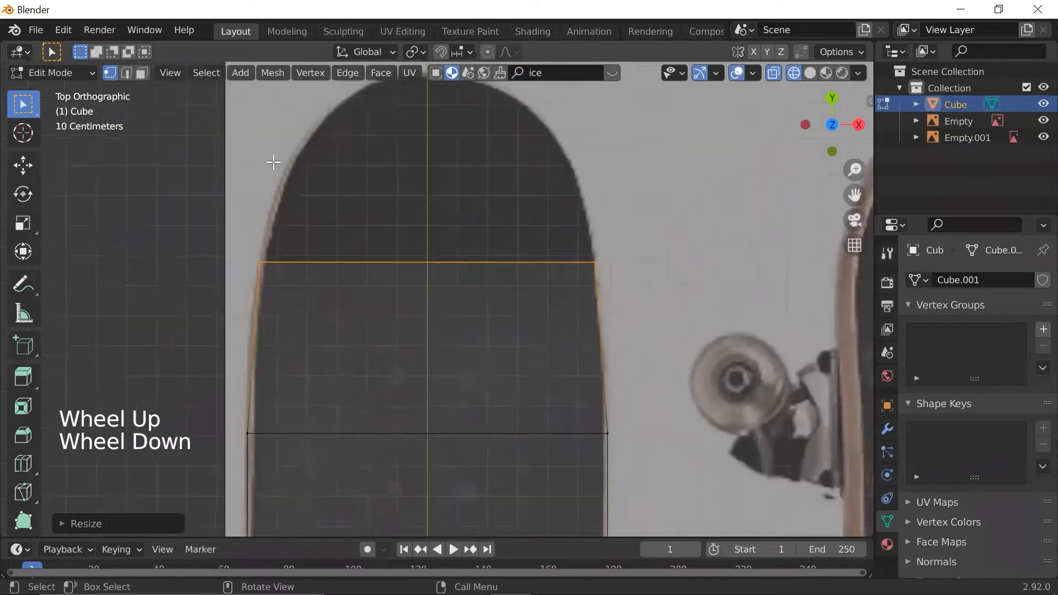
- Extrude the narrowed end again along +Y, up into the strongly curved part of the deck's rounded end
scroll(272, 162, "down", 1)
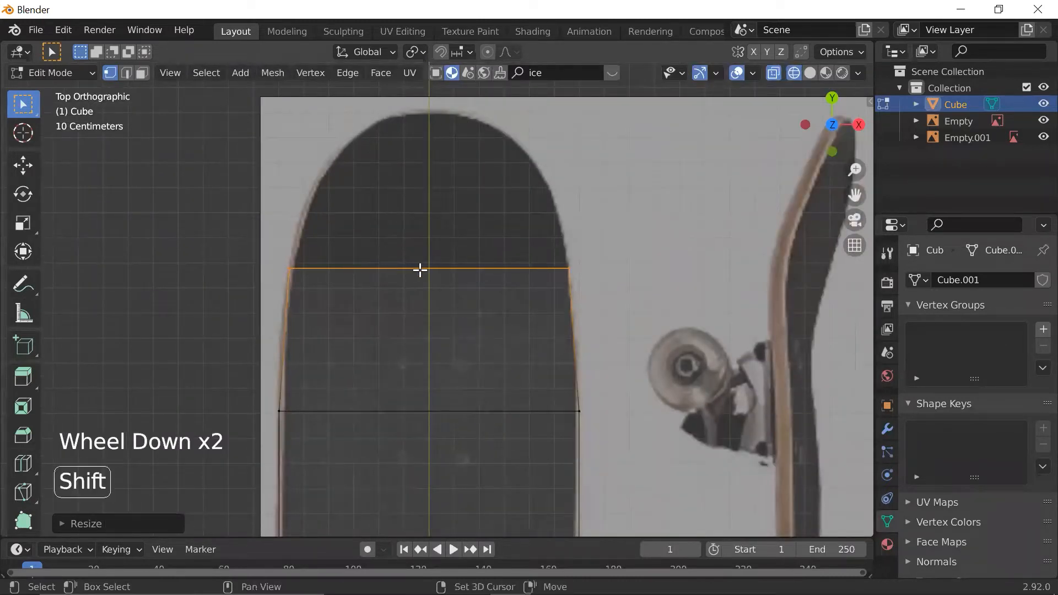
scroll(425, 266, "down", 1)
middle_click_drag(461, 319, 470, 368, "shift")
scroll(581, 298, "up", 2)
key("e")
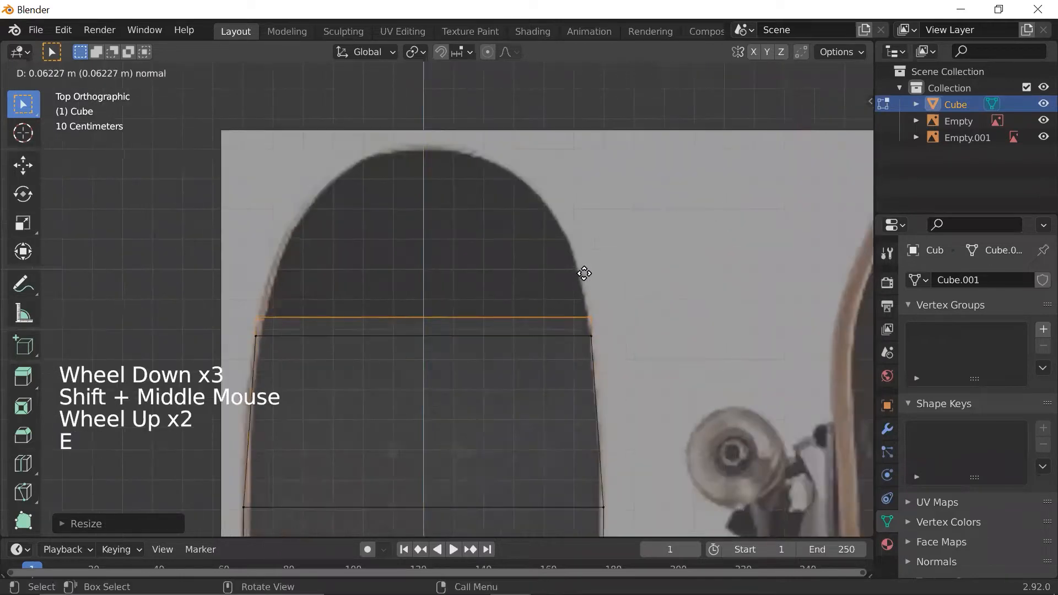
key("s")
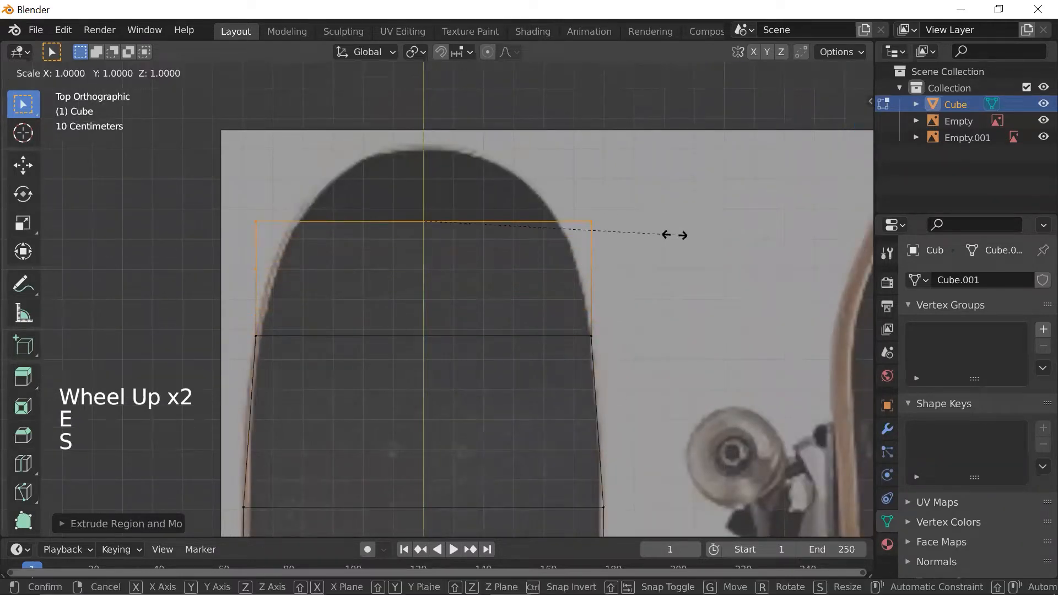
key("x")
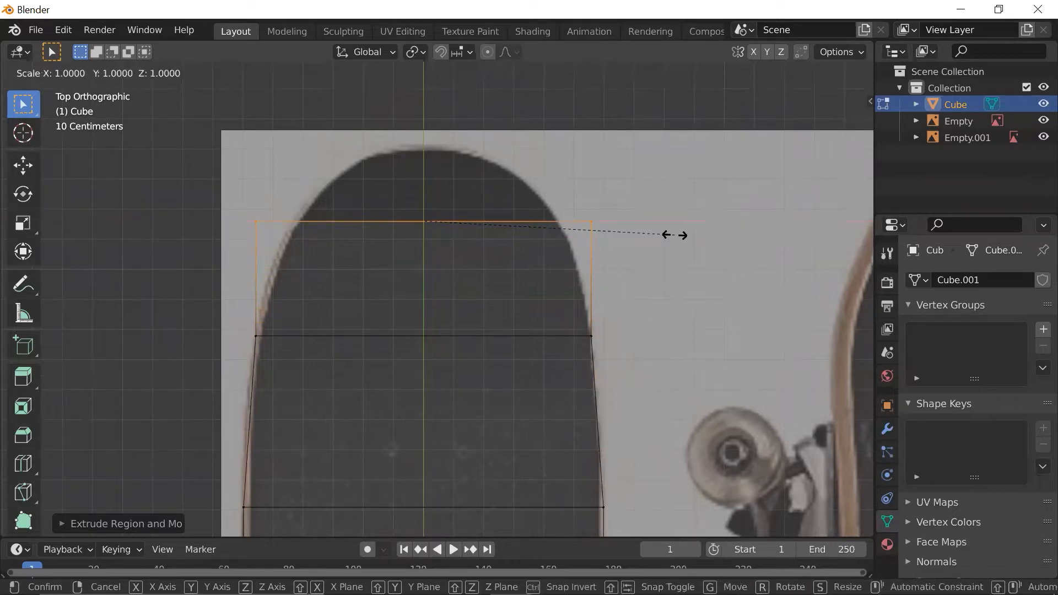
key("Escape")
key("n")
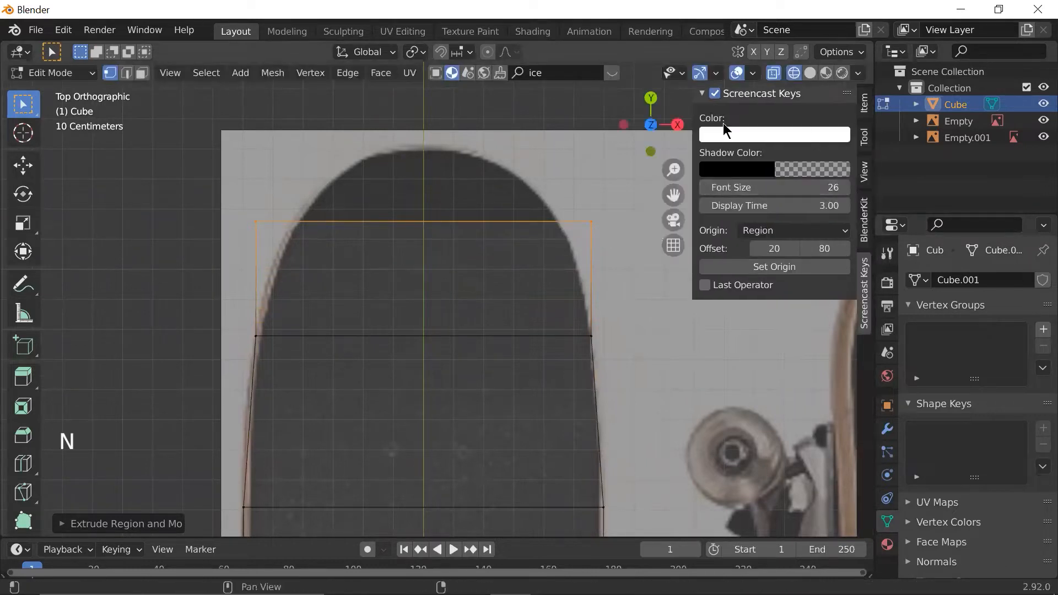
left_click(715, 95)
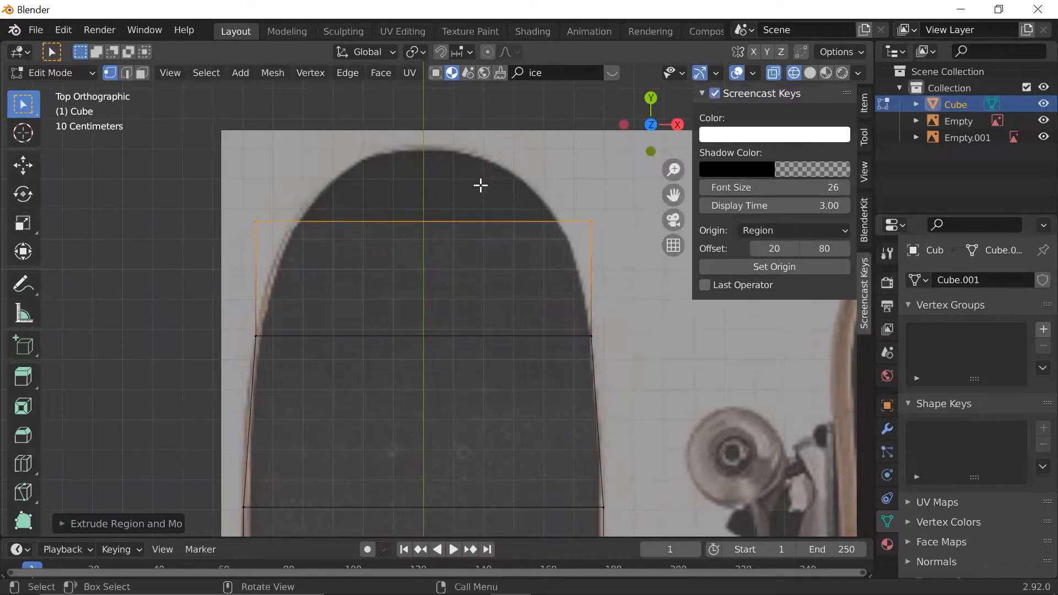
- Scale the second extruded end inward along X so its corners touch the curved deck outline
key("s")
key("x")
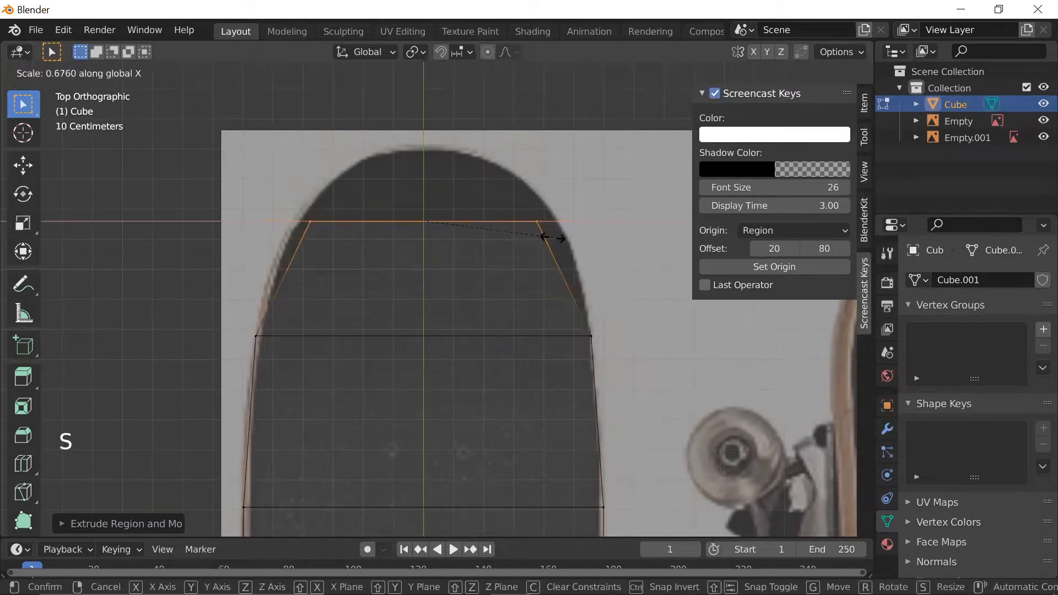
left_click(574, 238)
scroll(581, 232, "up", 1)
scroll(583, 231, "down", 1)
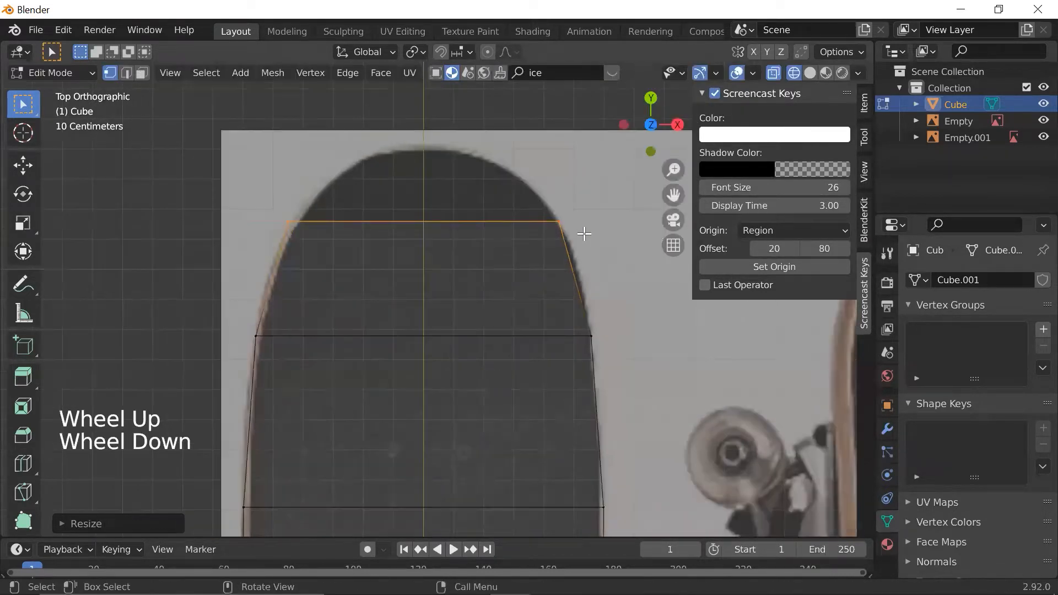
key("n")
- Extrude a third section about 0.25 m to the deck's tip and narrow its end along X to fit the curve
scroll(559, 247, "up", 1)
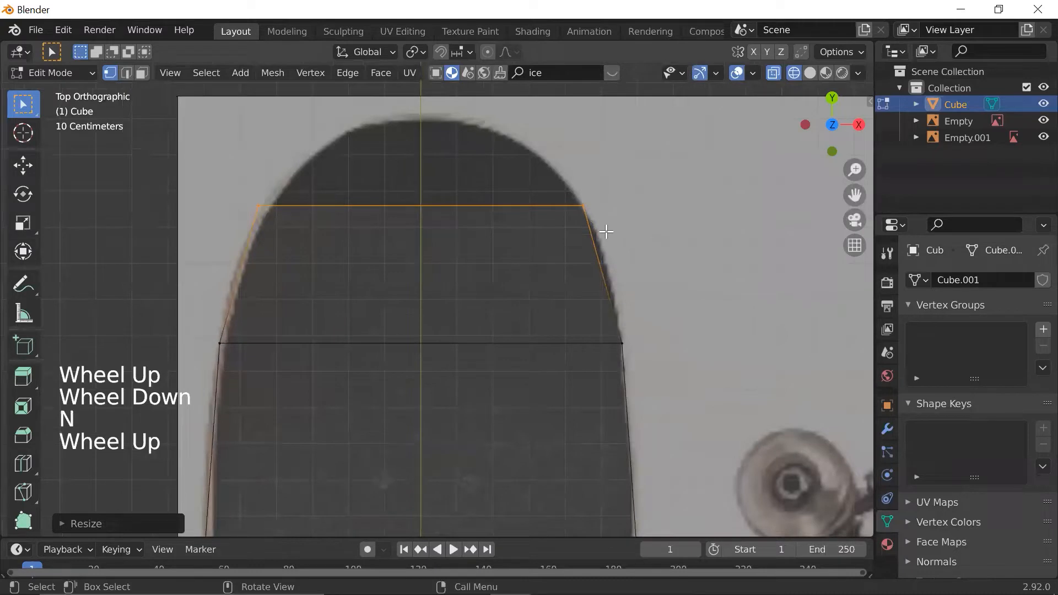
key("e")
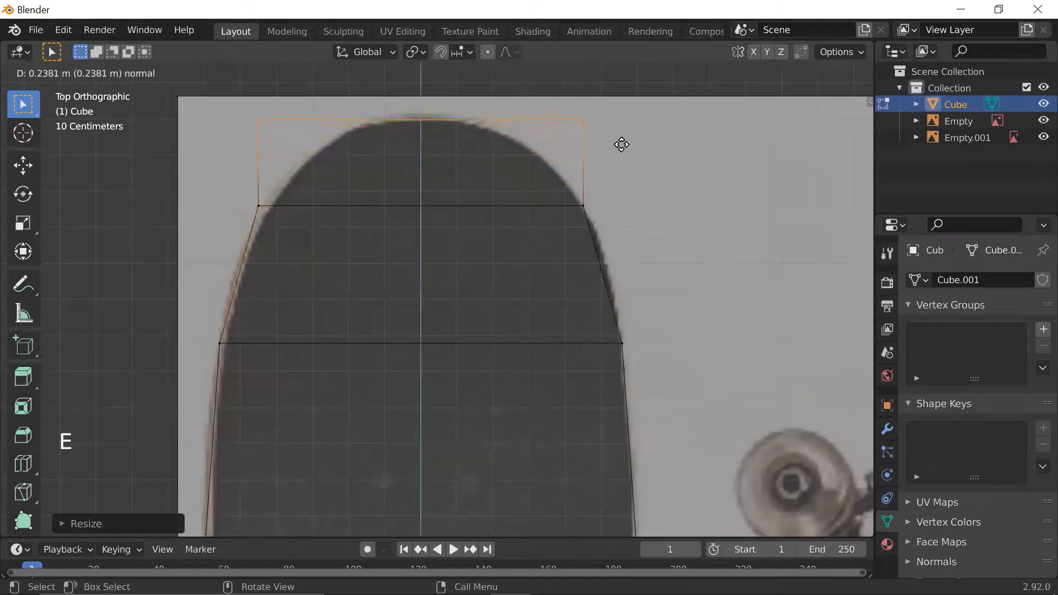
left_click(623, 142)
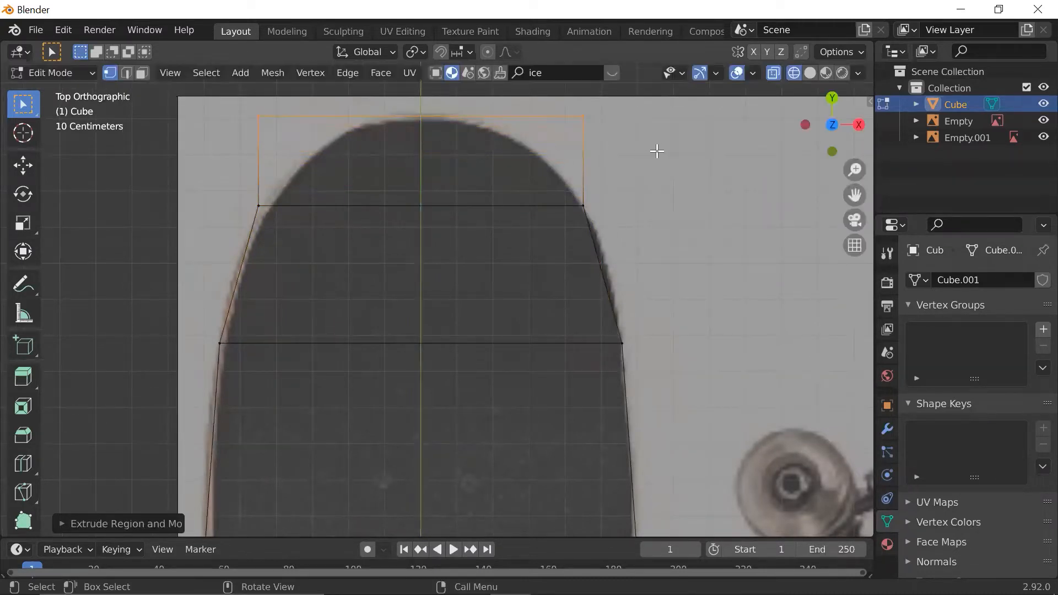
key("s")
key("x")
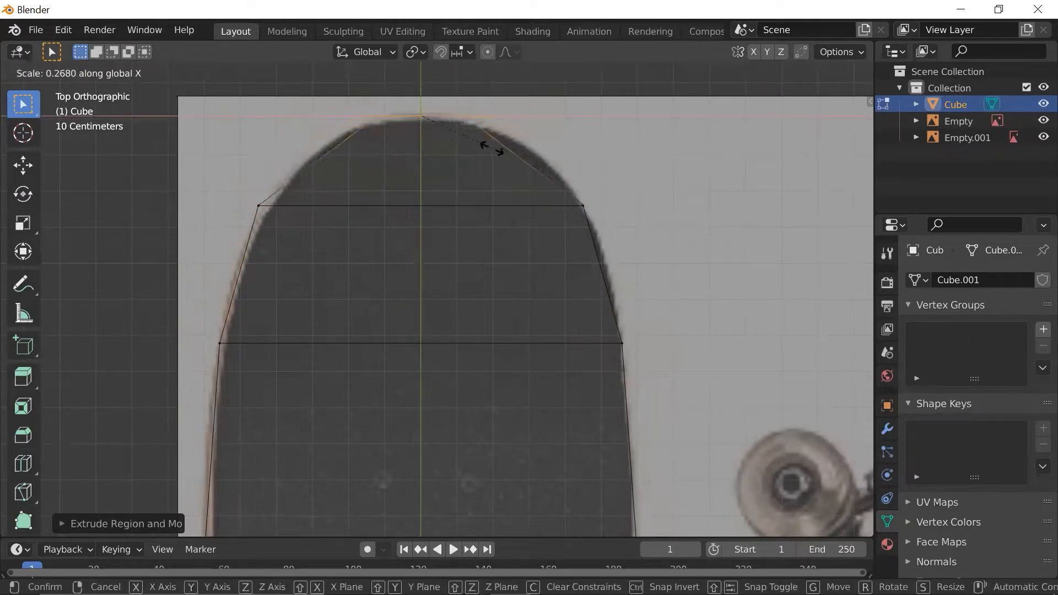
left_click(522, 160)
- Nudge the narrow end edge slightly back in the top view so it lies on the tip of the deck
key("g")
key("z")
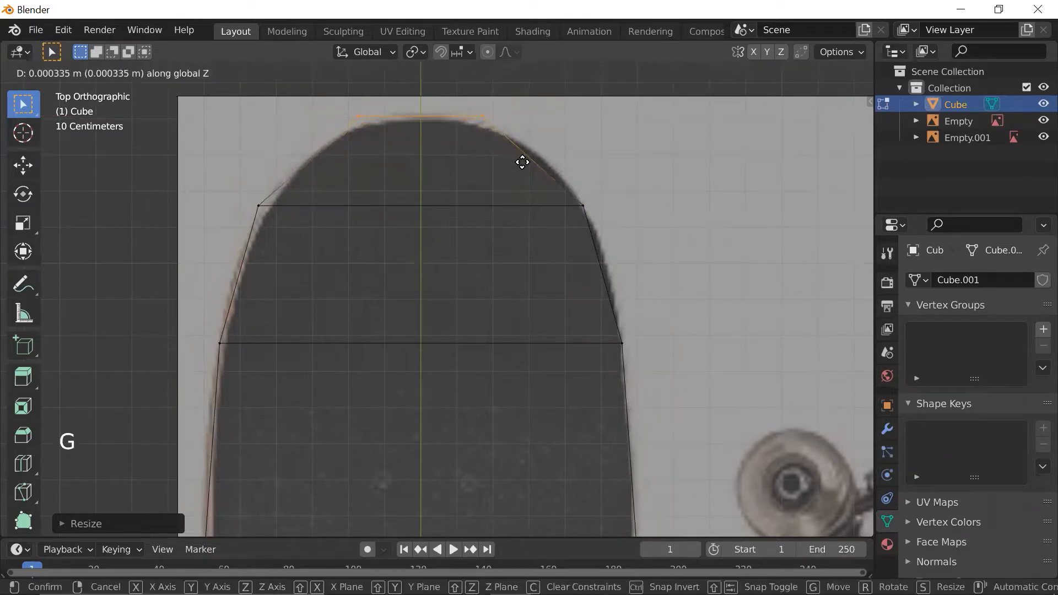
left_click(522, 161)
scroll(531, 217, "down", 3)
scroll(556, 219, "up", 1)
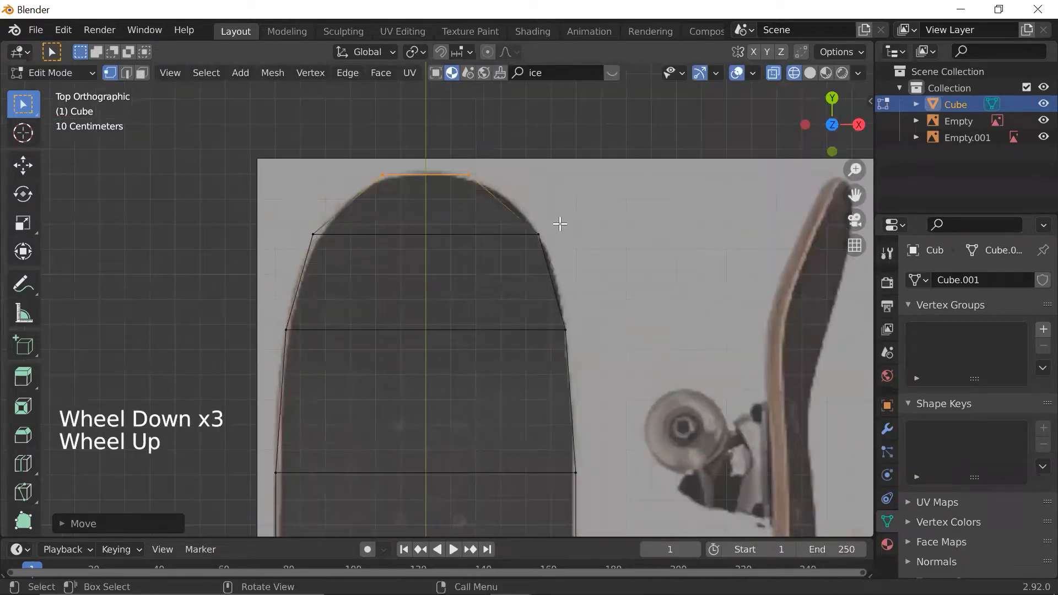
scroll(556, 219, "up", 2)
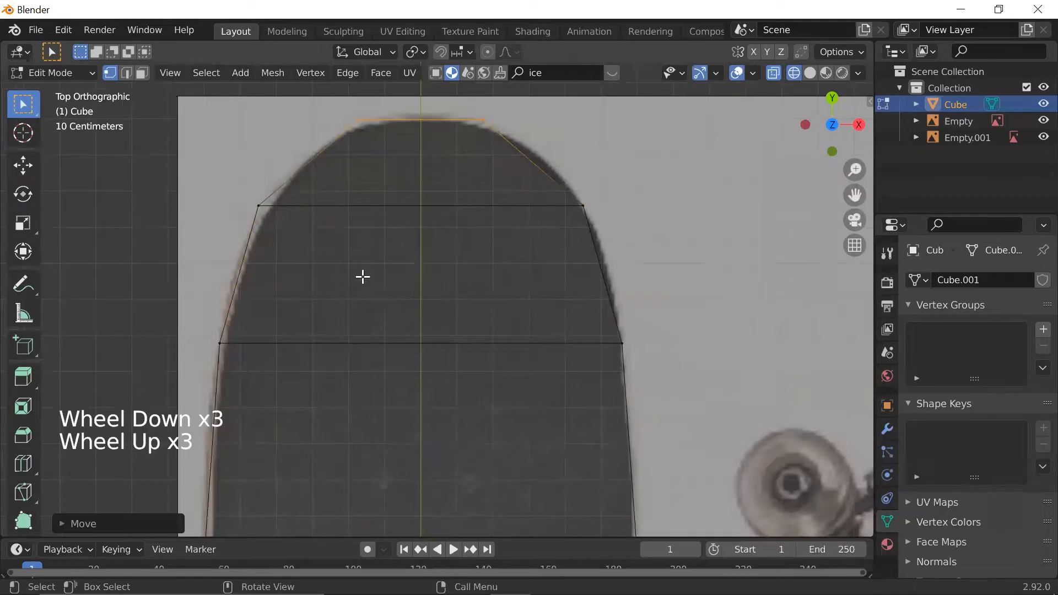
- Switch to Object Mode with solid shading and compare the extruded shape with the deck's rounded end
scroll(618, 291, "down", 4)
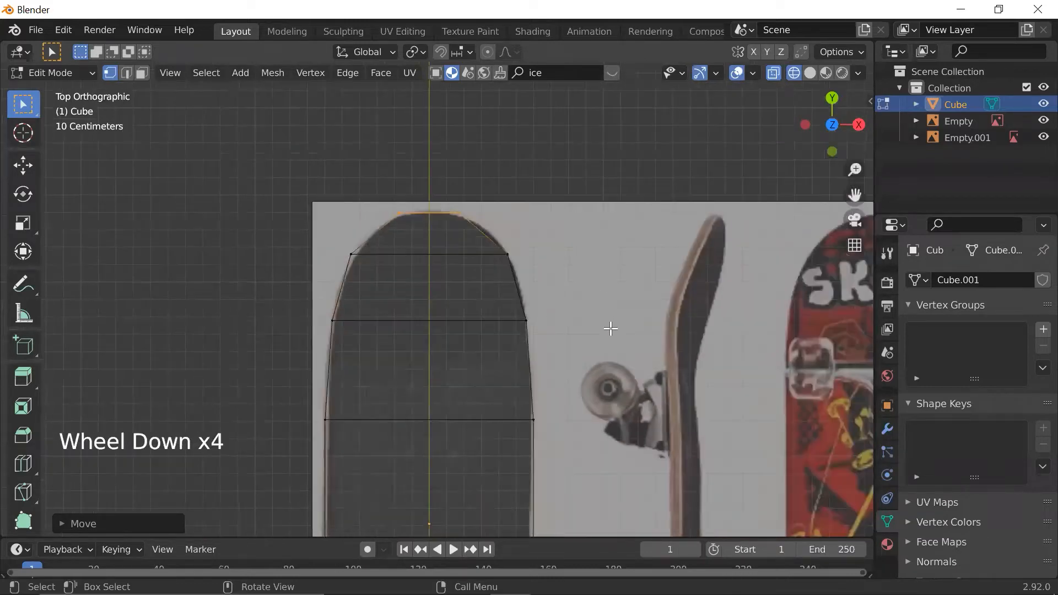
middle_click_drag(612, 325, 583, 220, "shift")
scroll(562, 290, "down", 2)
scroll(562, 290, "down", 1)
key("Tab")
scroll(535, 289, "up", 3)
scroll(496, 237, "down", 1)
key("shift+z")
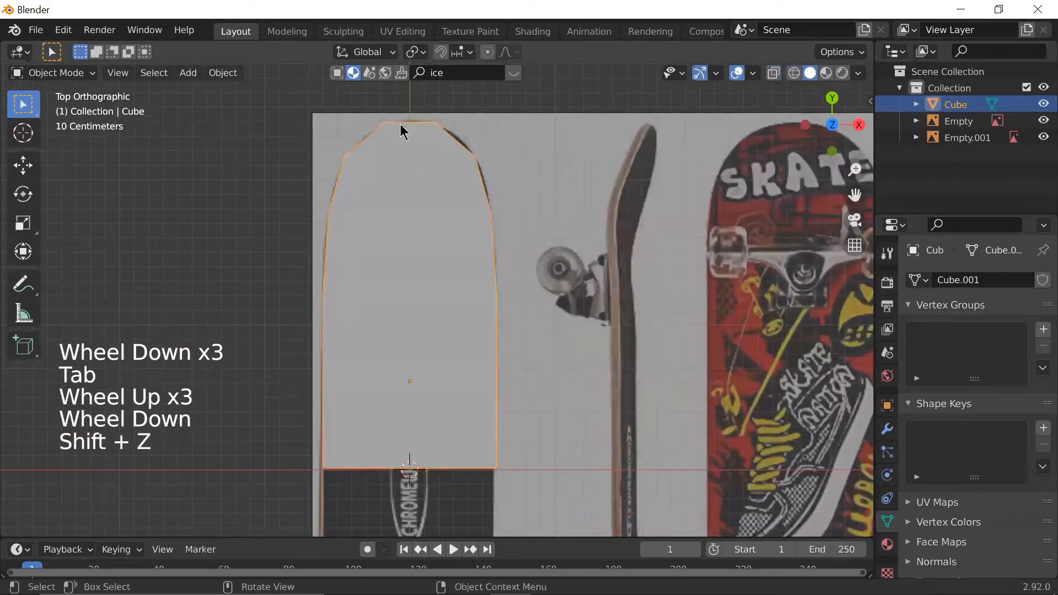
middle_click_drag(453, 137, 468, 246, "shift")
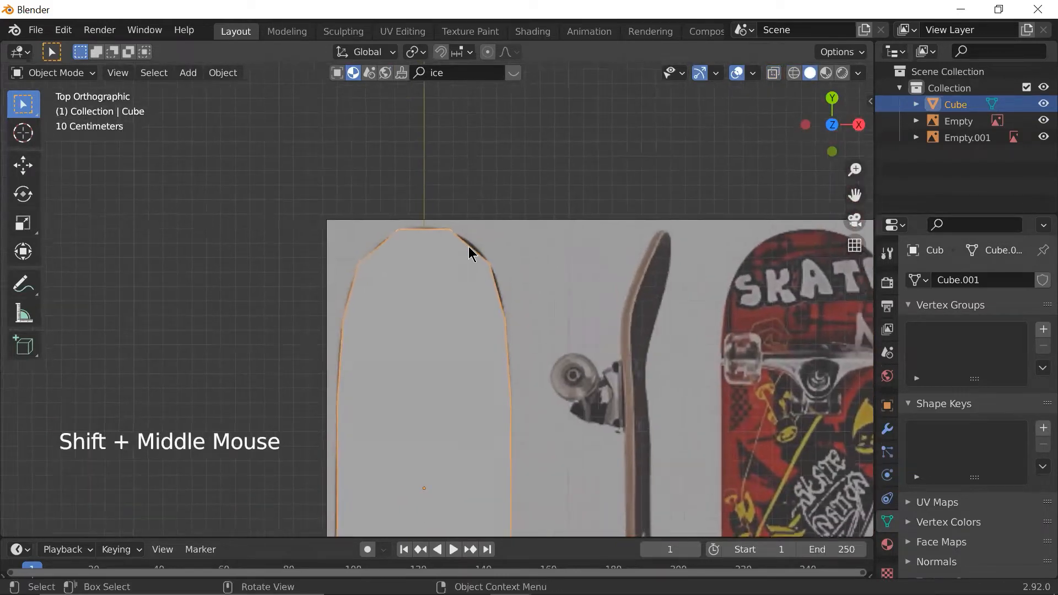
scroll(307, 279, "up", 2)
- Return to Edit Mode in wireframe shading, framing the extruded sections down to the cube's base at the X axis
key("Tab")
key("shift+z")
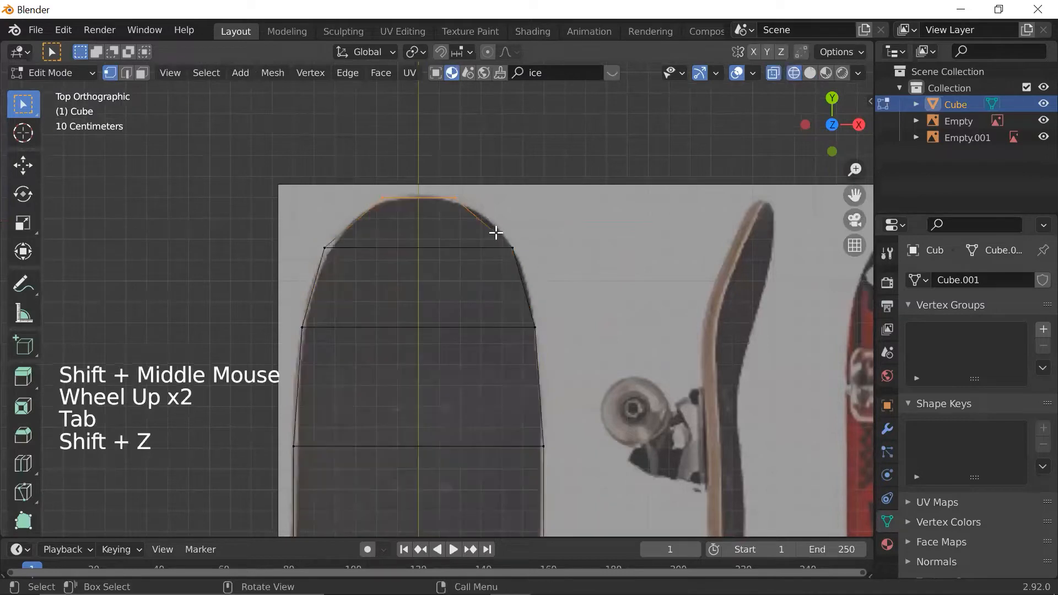
middle_click_drag(585, 408, 576, 246, "shift")
scroll(583, 250, "down", 2)
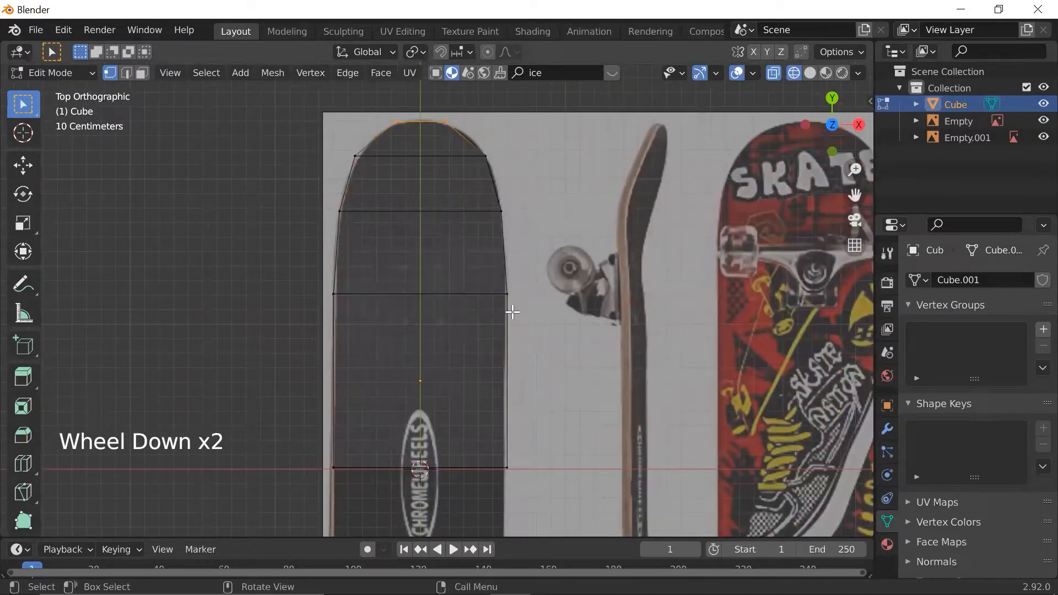
- Compare the extruded sections with the black deck's outline in wireframe, switching between Edit and Object Mode and finishing in Object Mode
key("Tab")
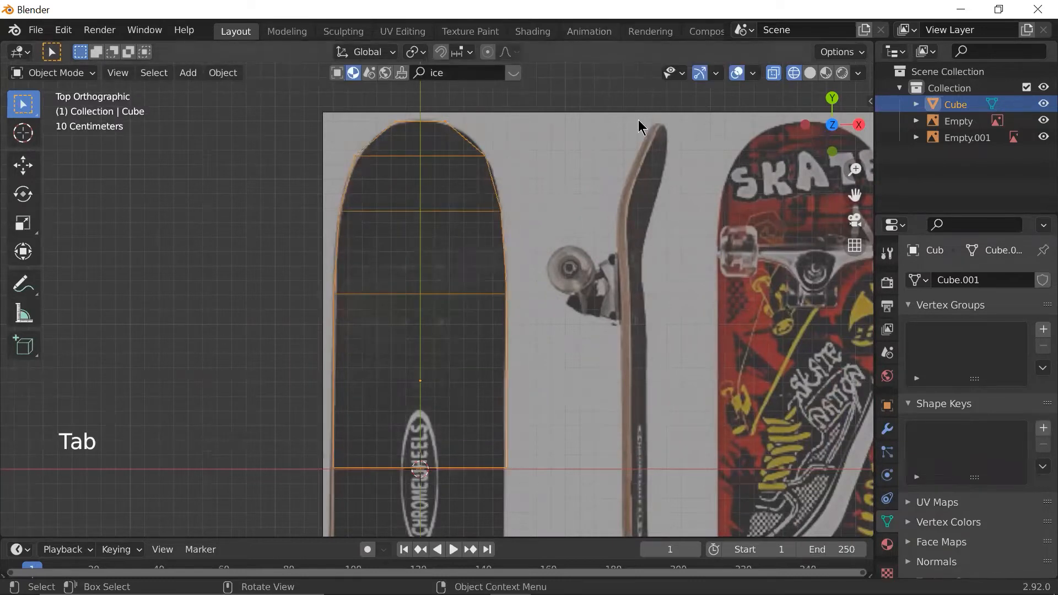
left_click(617, 98)
left_click(478, 160)
left_click(479, 159)
key("Tab")
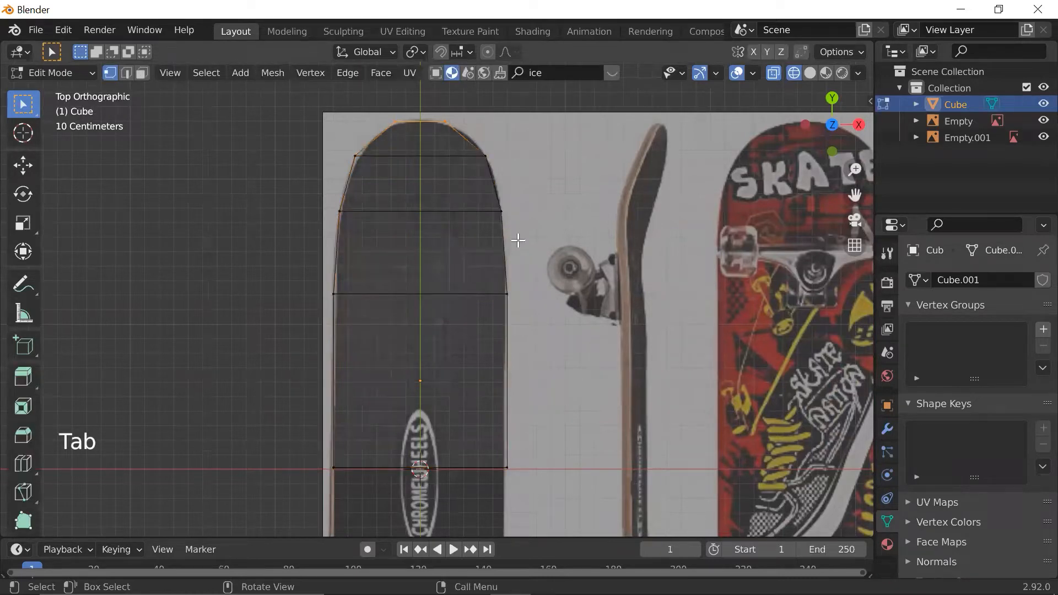
scroll(518, 240, "down", 2)
scroll(518, 241, "up", 2)
scroll(518, 241, "down", 1)
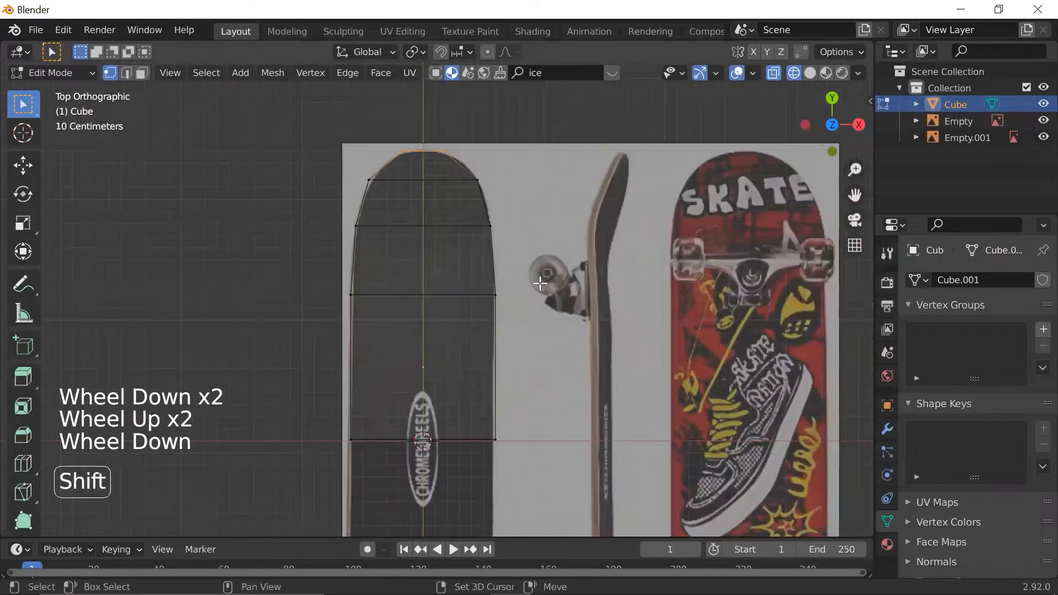
middle_click_drag(518, 241, 538, 223, "shift")
key("Tab")
scroll(537, 231, "down", 1)
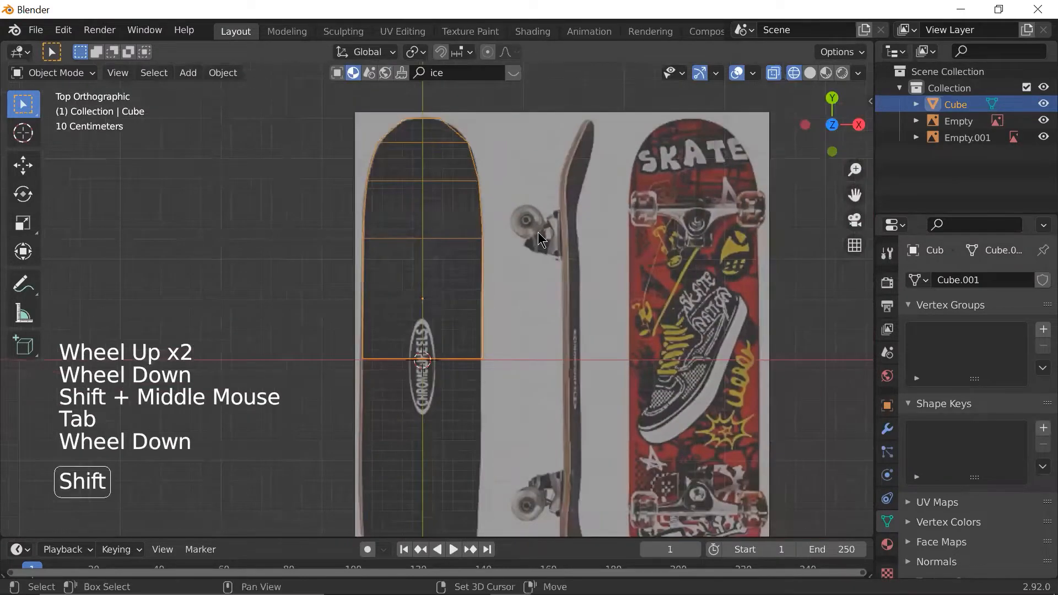
- Check the half-deck's rounded end against the reference image in solid and wireframe shading from the top view
key("shift+z")
key("shift+z")
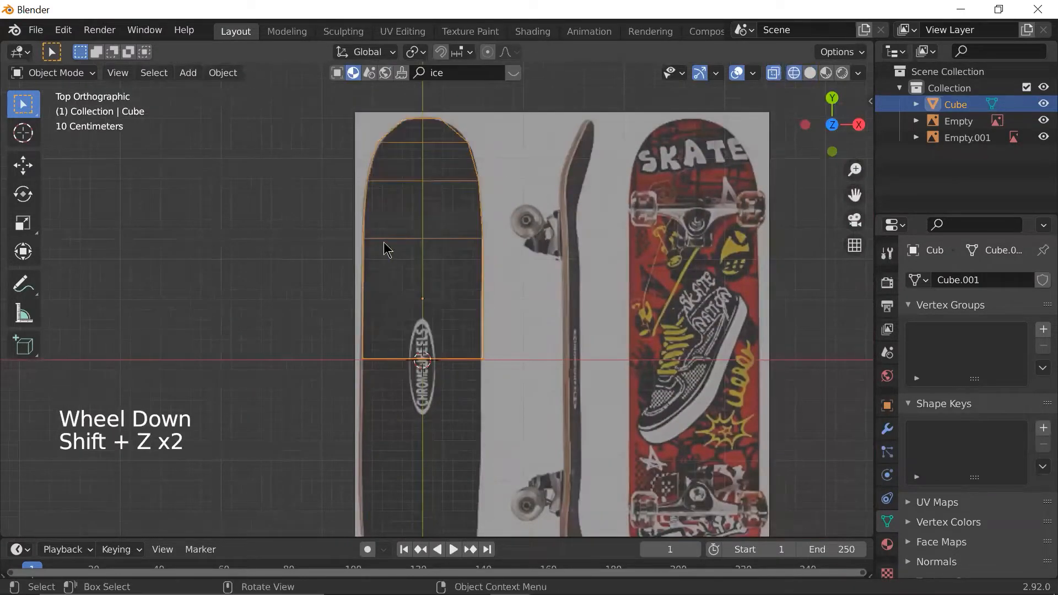
scroll(413, 236, "down", 1)
scroll(421, 236, "up", 2)
key("shift+z")
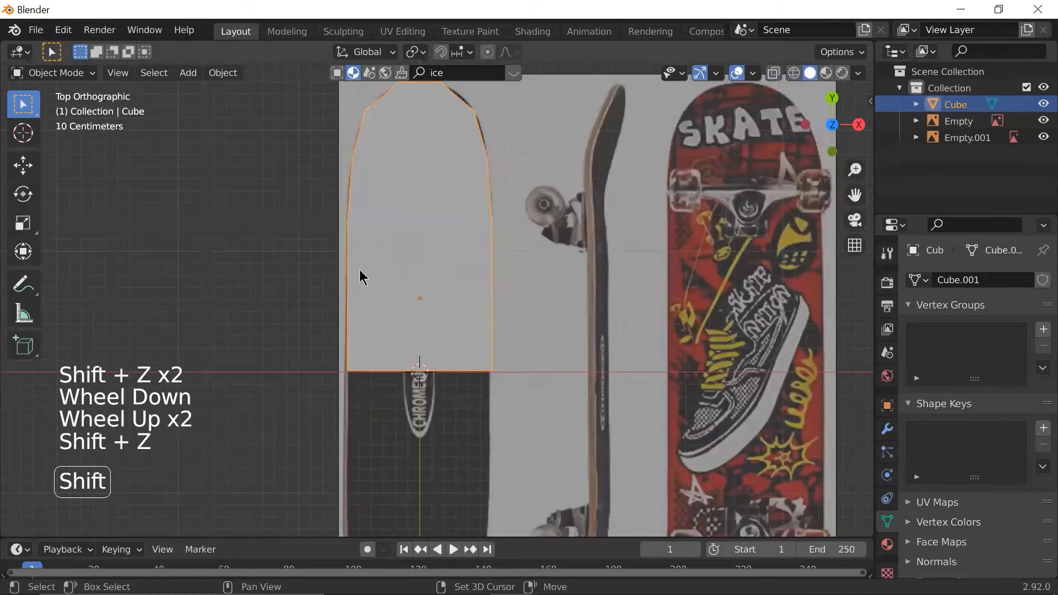
middle_click_drag(302, 335, 309, 371, "shift")
scroll(309, 371, "up", 1)
key("shift+z")
middle_click_drag(420, 308, 437, 243)
key("shift+z")
key("grave")
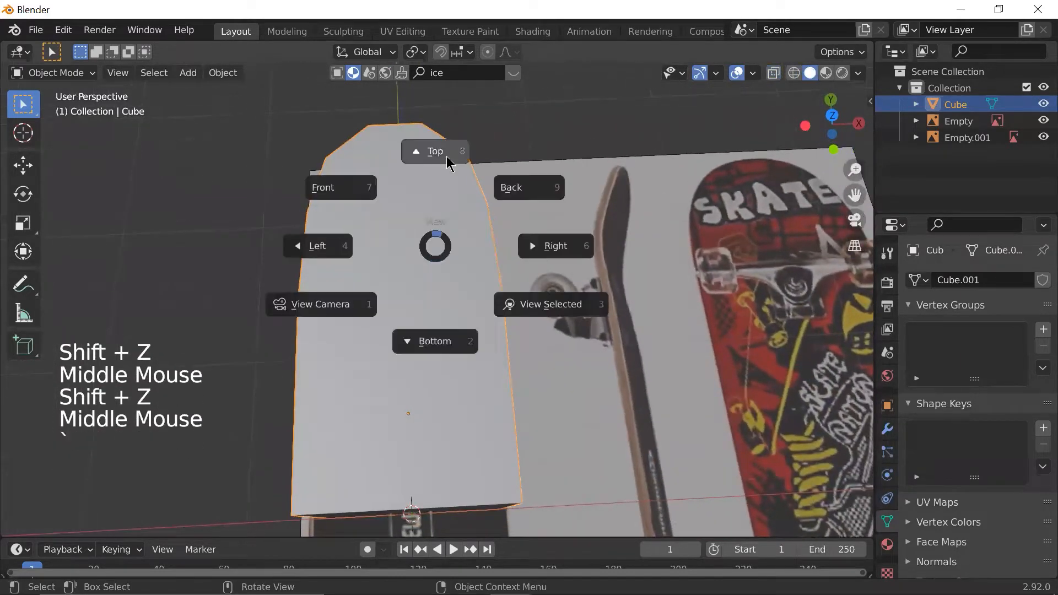
left_click(446, 165)
key("shift+z")
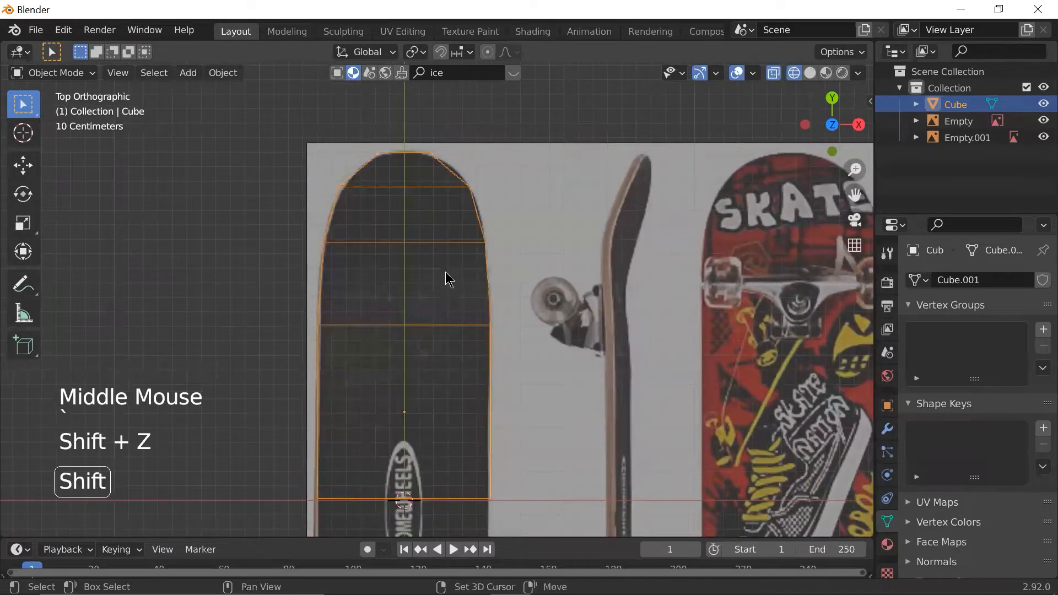
- Show the half-deck block in solid shading and examine its height above and below the reference image in perspective
key("shift+z")
scroll(446, 282, "down", 2)
middle_click_drag(445, 282, 529, 193)
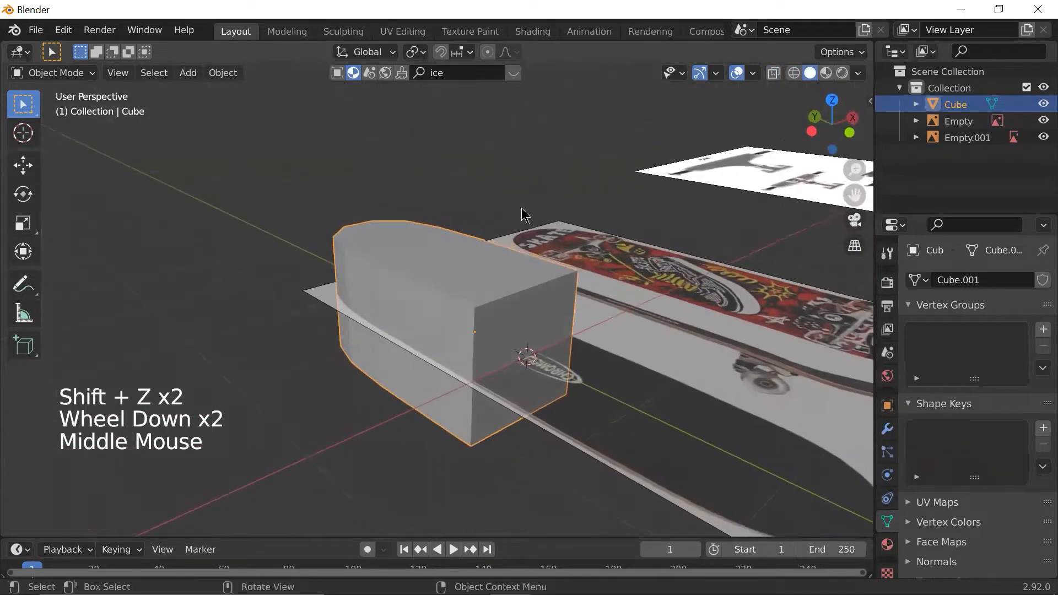
middle_click_drag(450, 299, 444, 243)
scroll(496, 244, "up", 2)
scroll(511, 245, "down", 1)
scroll(509, 239, "down", 1)
middle_click_drag(510, 241, 420, 286)
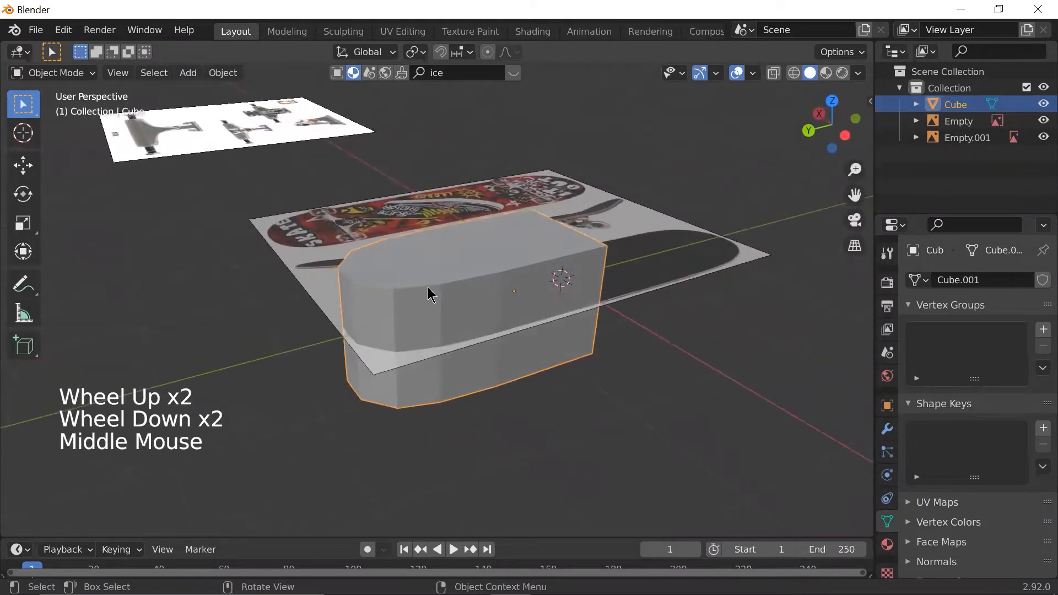
middle_click_drag(631, 288, 537, 168)
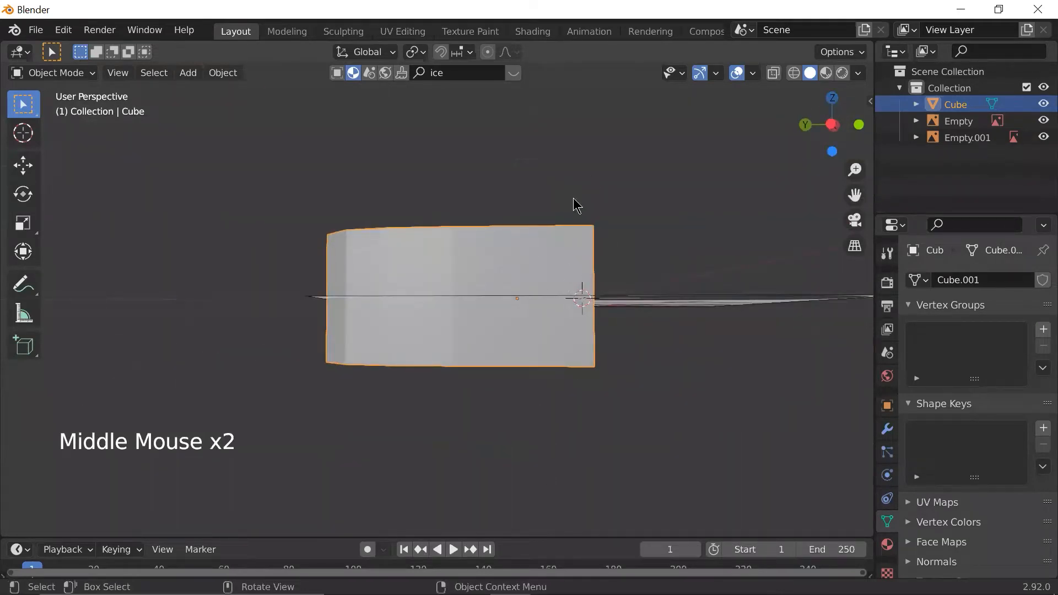
middle_click_drag(598, 298, 591, 332)
scroll(608, 329, "up", 1)
scroll(613, 325, "down", 2)
scroll(590, 330, "up", 2)
scroll(583, 324, "down", 1)
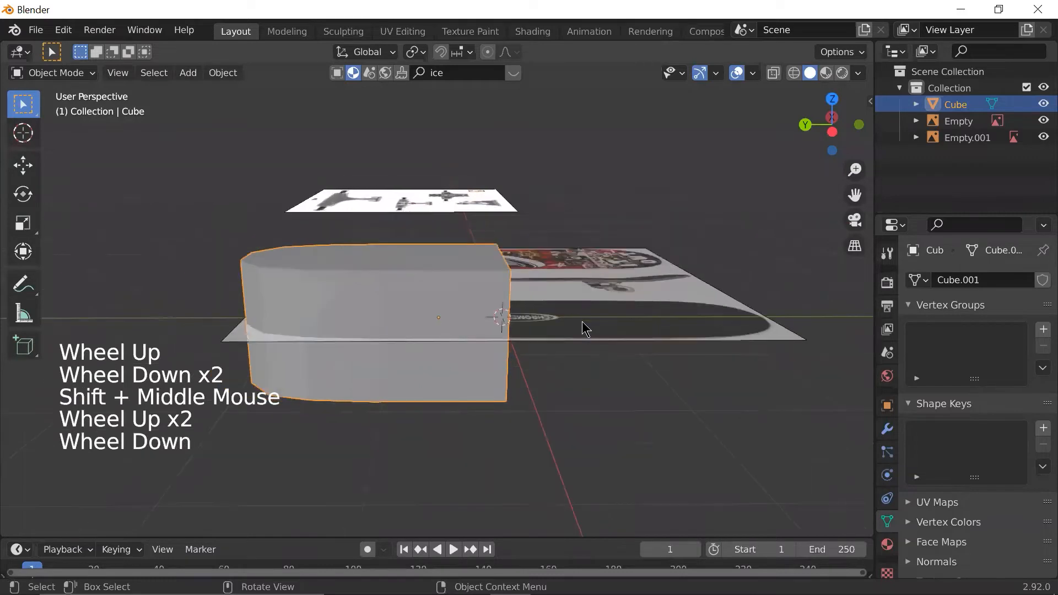
scroll(581, 321, "down", 1)
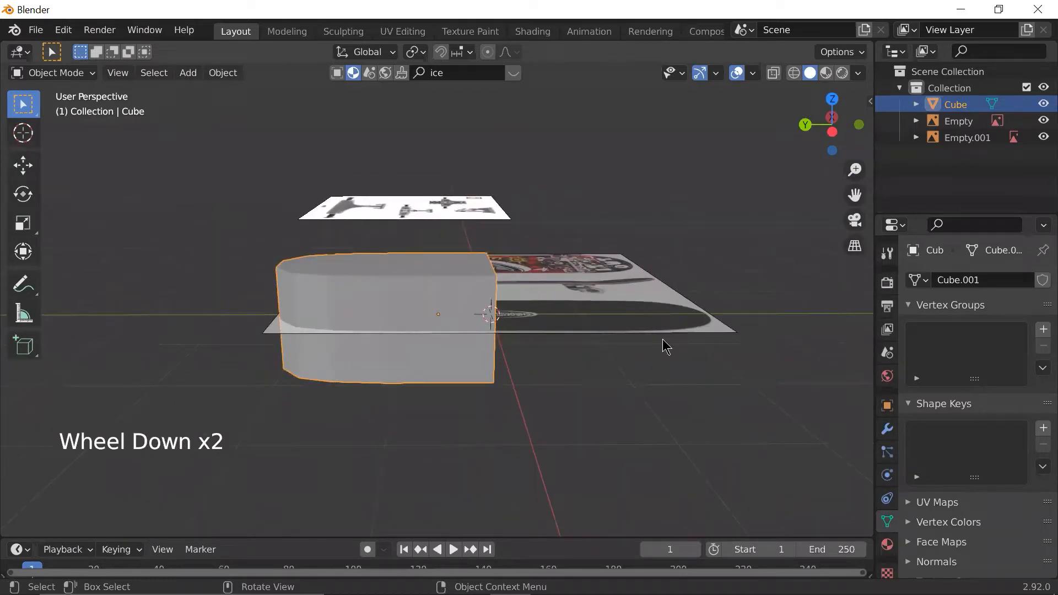
key("s")
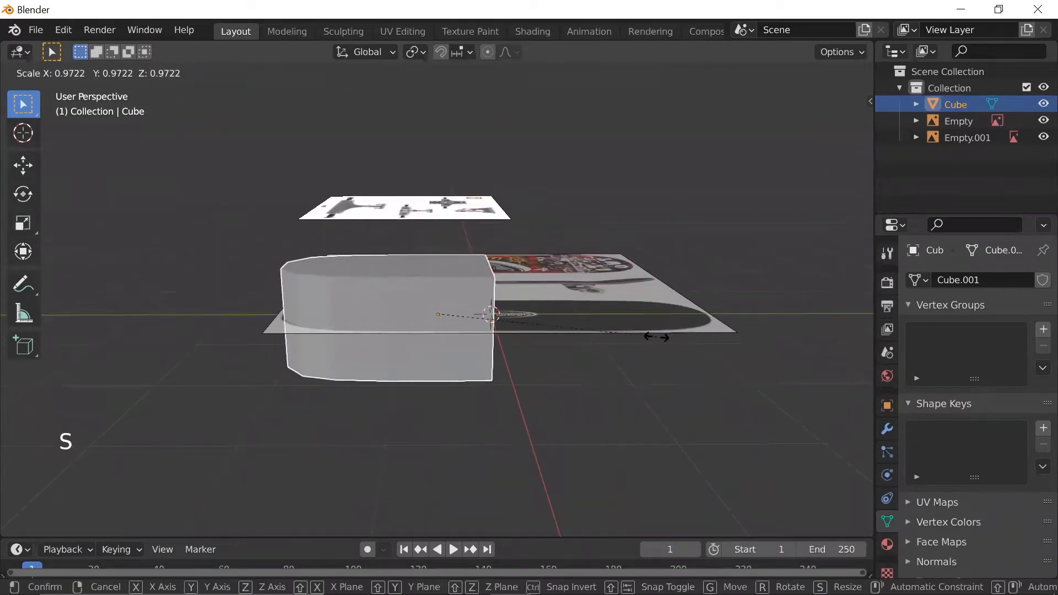
key("z")
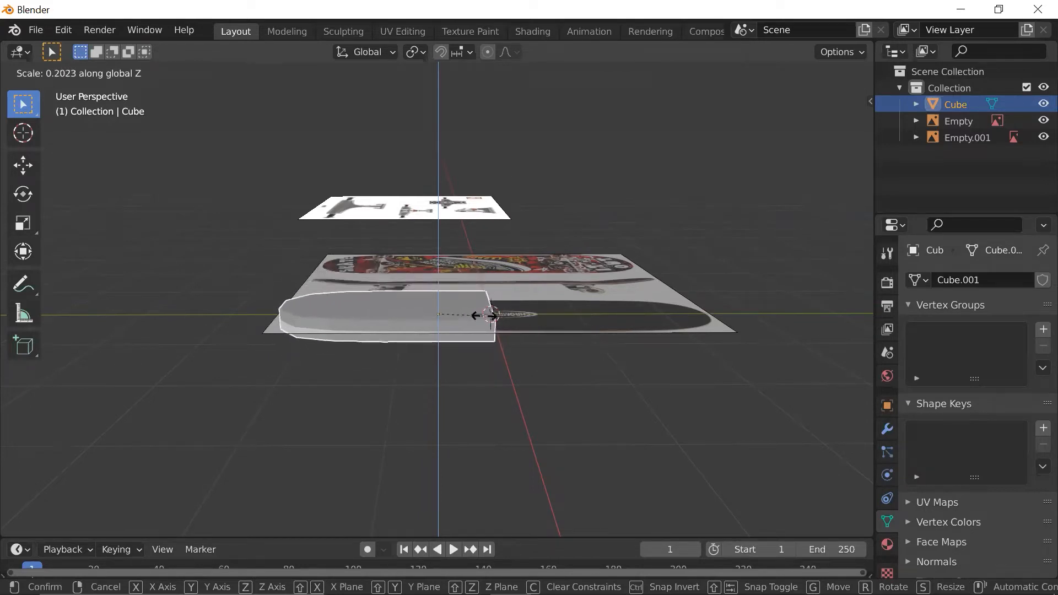
left_click(574, 400)
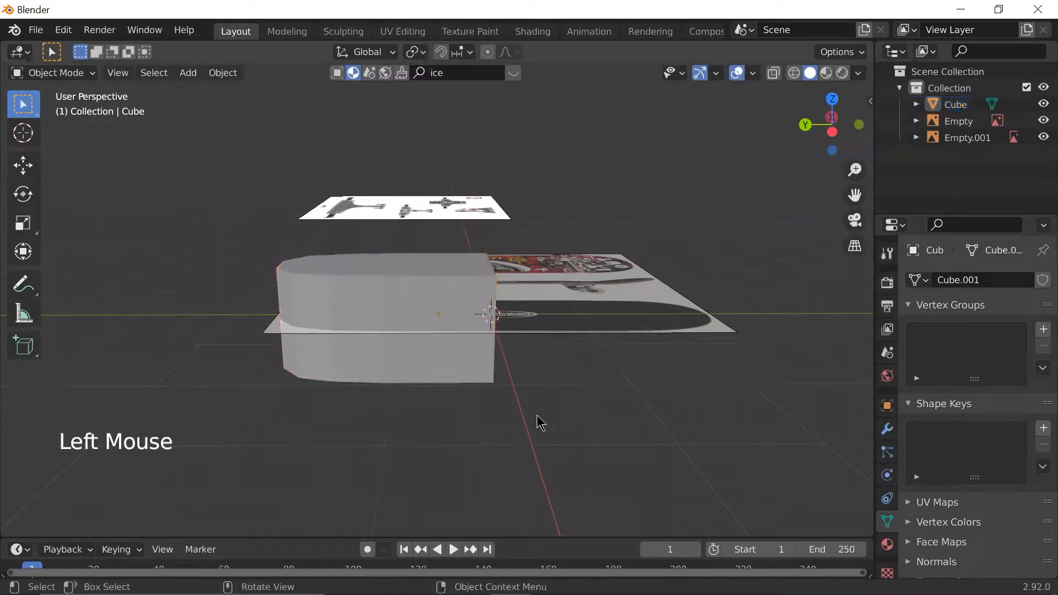
middle_click_drag(534, 416, 197, 351)
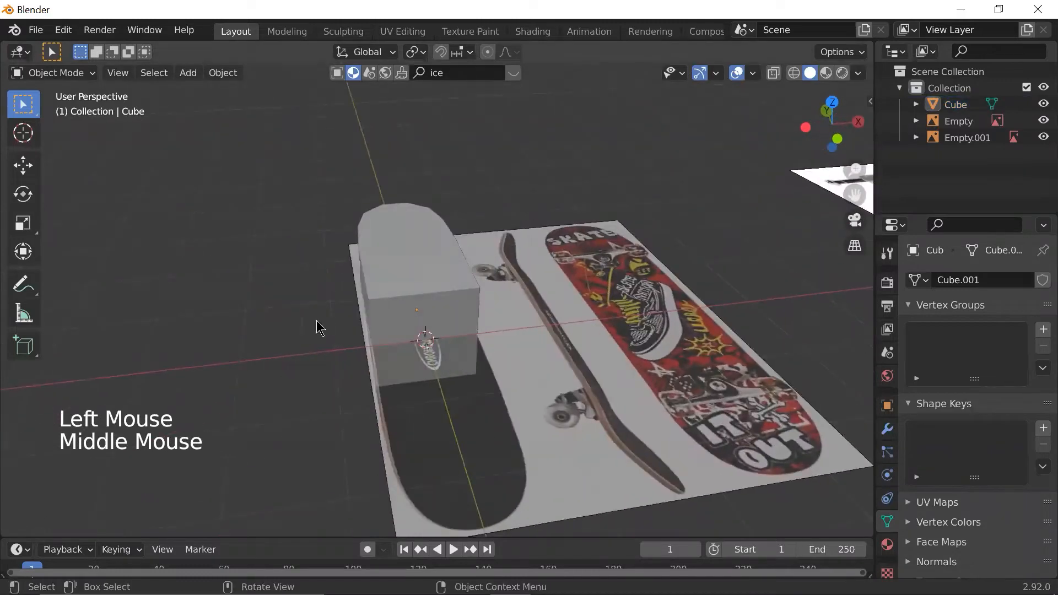
middle_click_drag(440, 333, 623, 332)
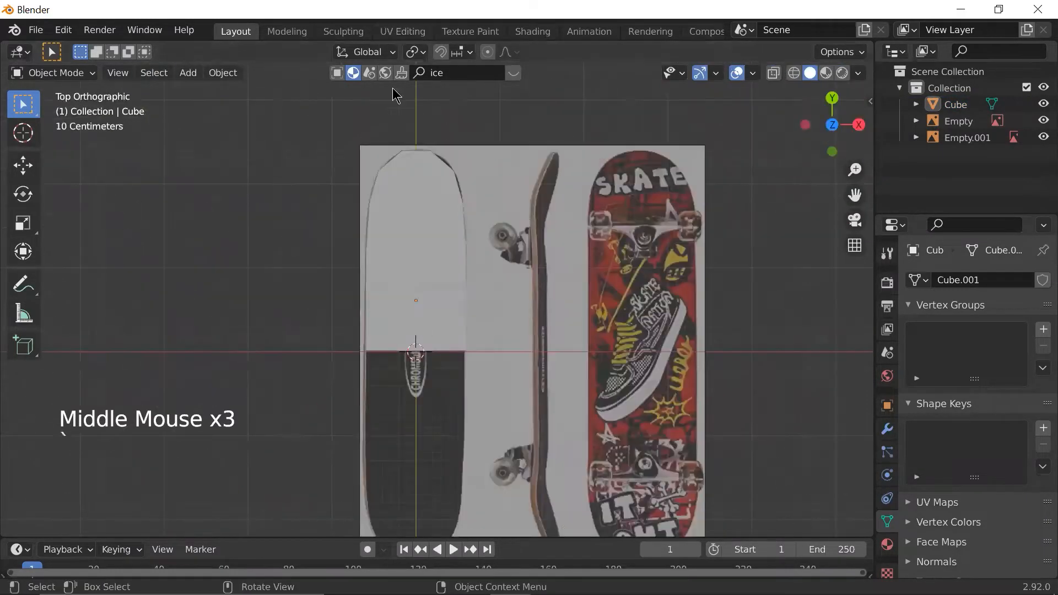
middle_click_drag(536, 362, 506, 237)
left_click(477, 270)
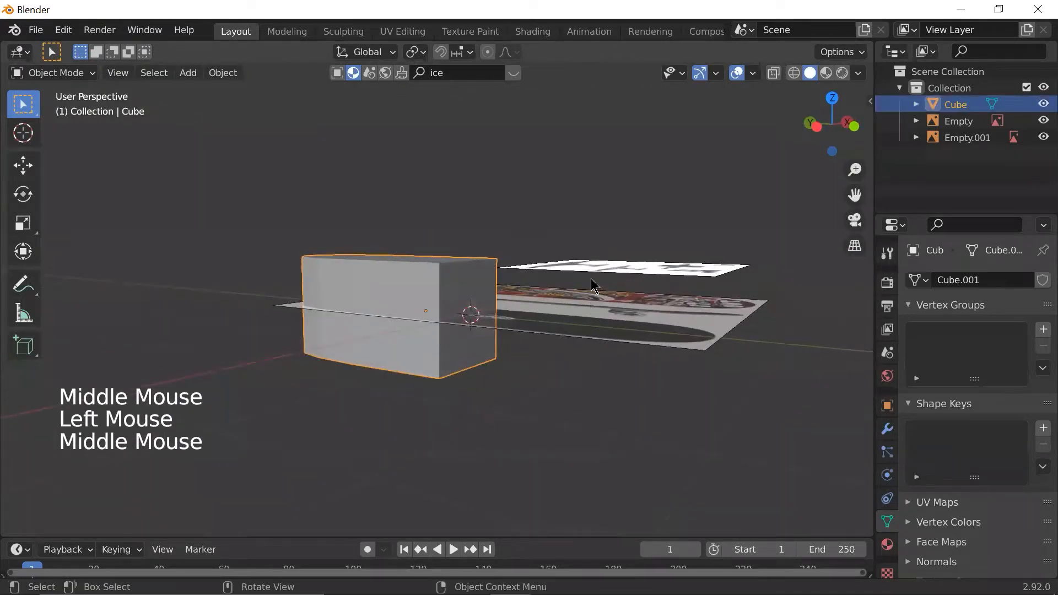
key("Tab")
key("Tab")
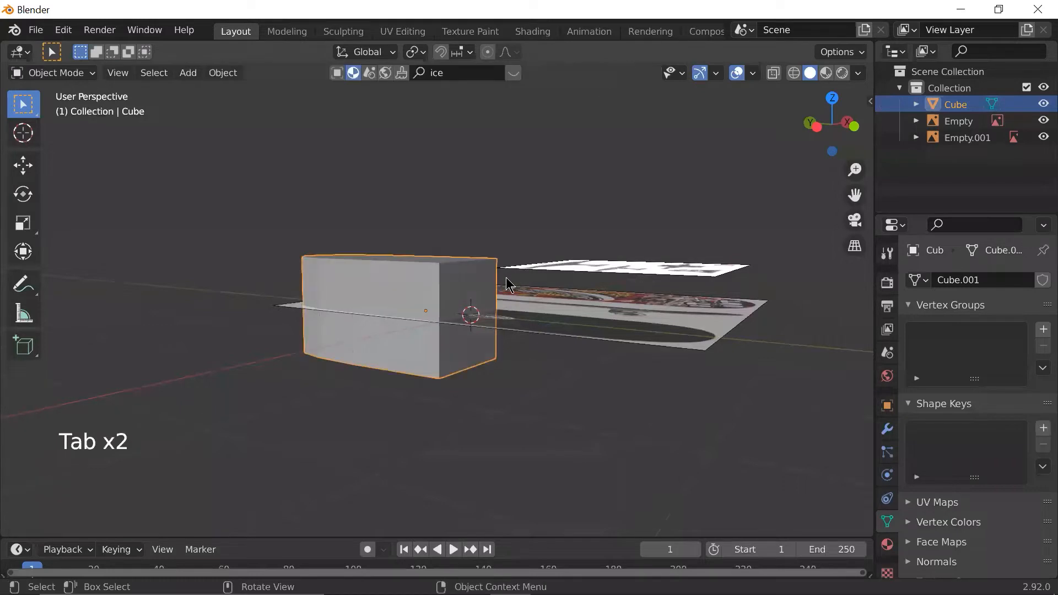
key("s")
key("z")
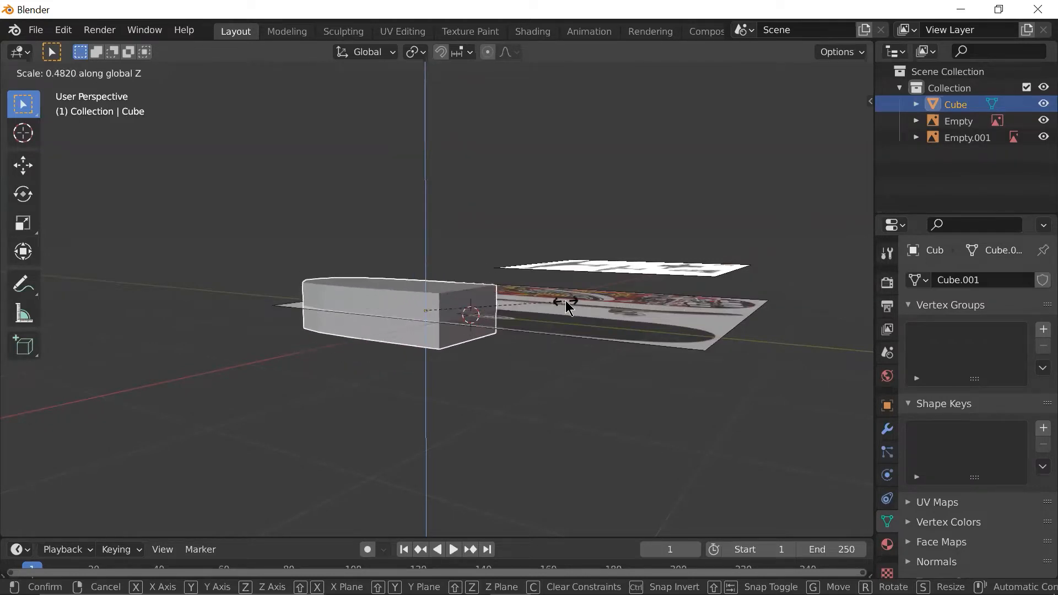
left_click(690, 284)
key("s")
key("z")
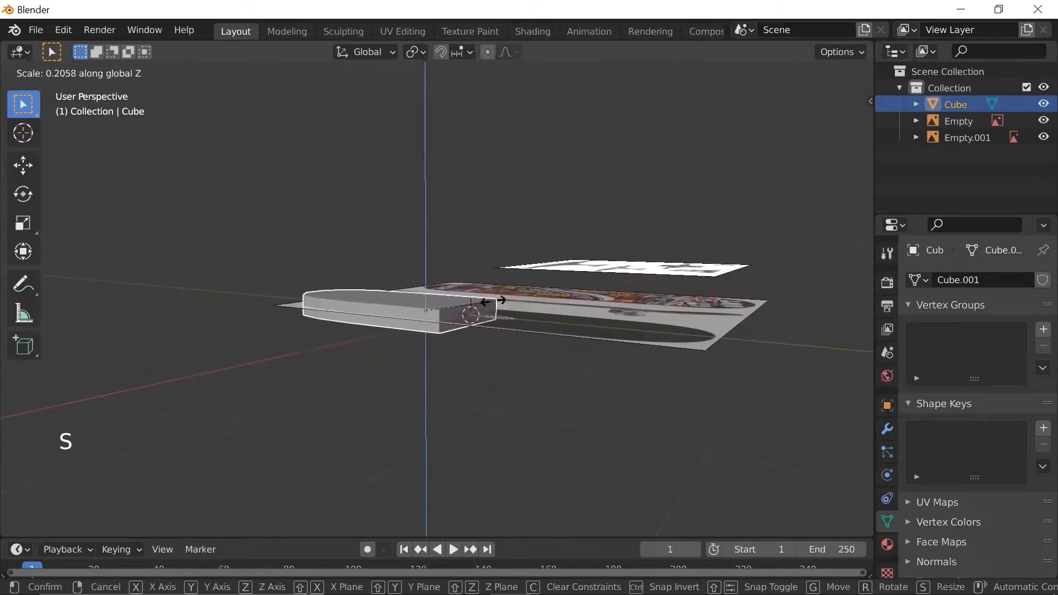
left_click(684, 249)
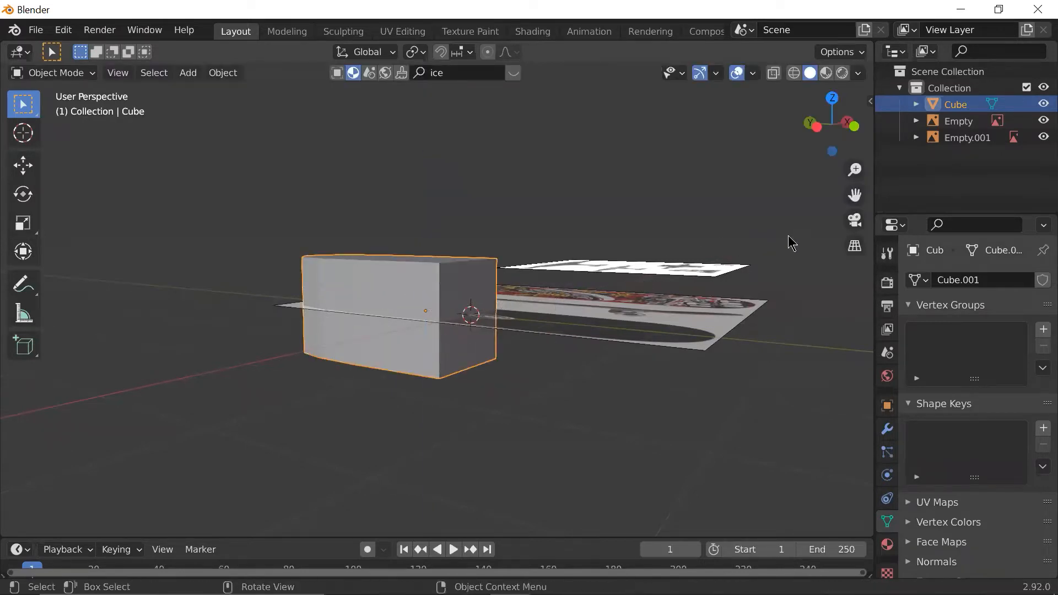
- Flatten the half-deck block along the Z axis in Object Mode into a thin slab lying at the reference image
key("s")
key("z")
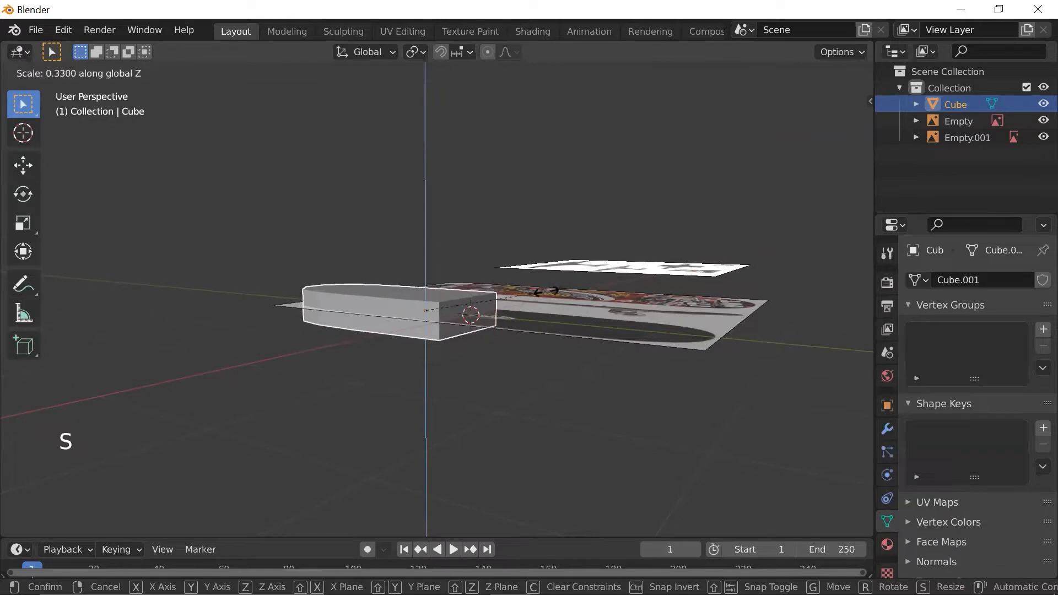
left_click(461, 307)
scroll(461, 307, "up", 4)
middle_click_drag(461, 307, 539, 306)
scroll(696, 279, "up", 2)
scroll(661, 282, "down", 1)
middle_click_drag(655, 283, 611, 335)
scroll(575, 335, "up", 2)
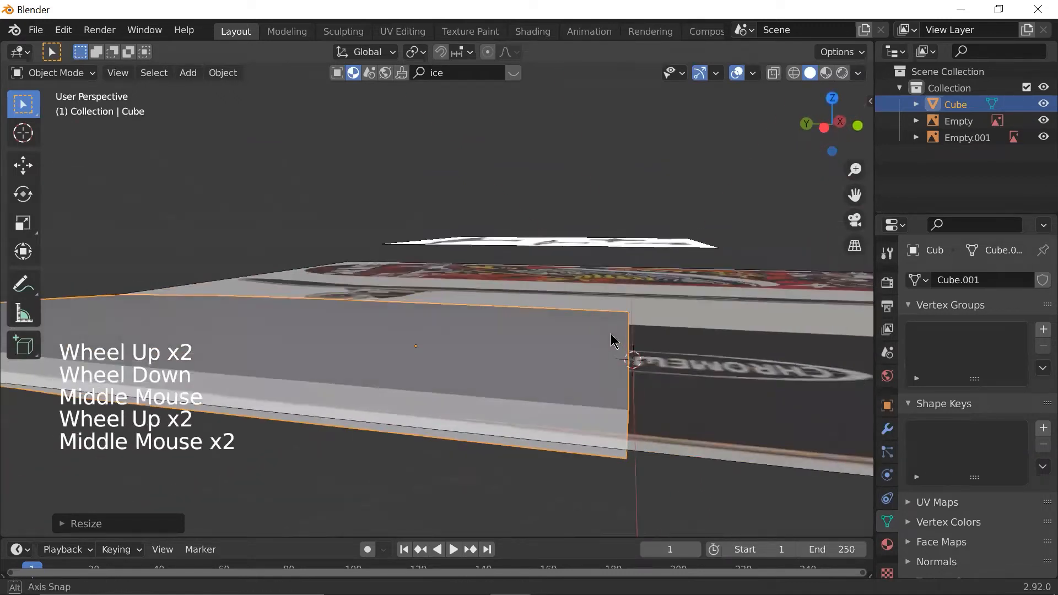
scroll(610, 334, "down", 2)
key("s")
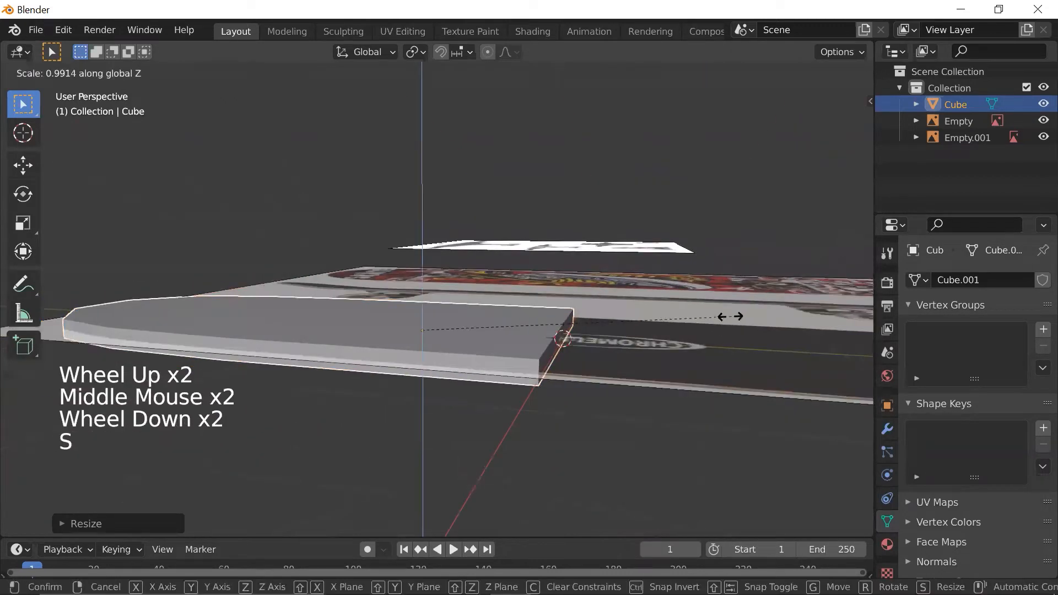
left_click(730, 317)
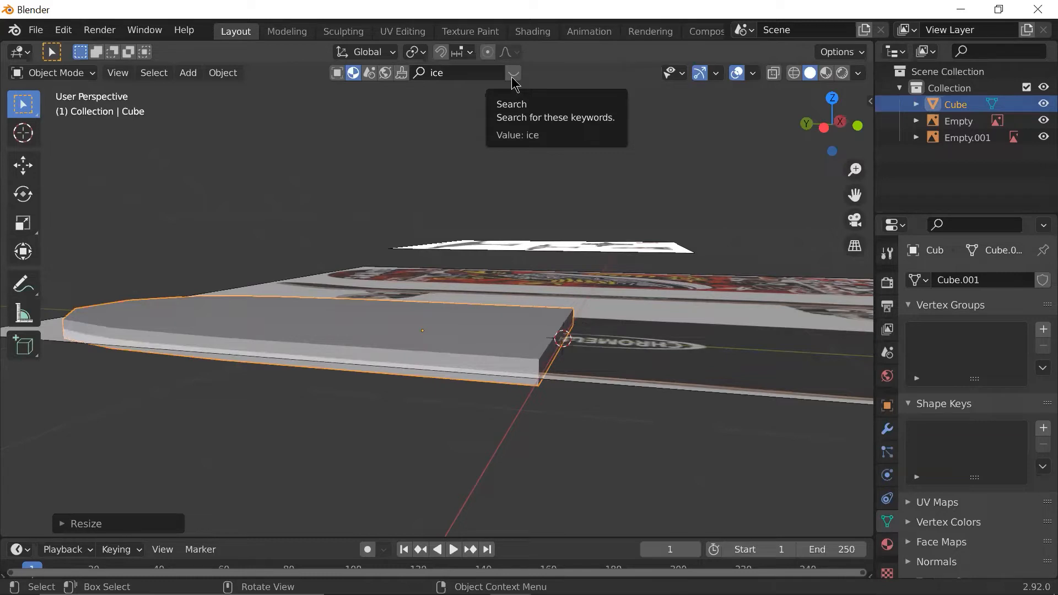
left_click(589, 187)
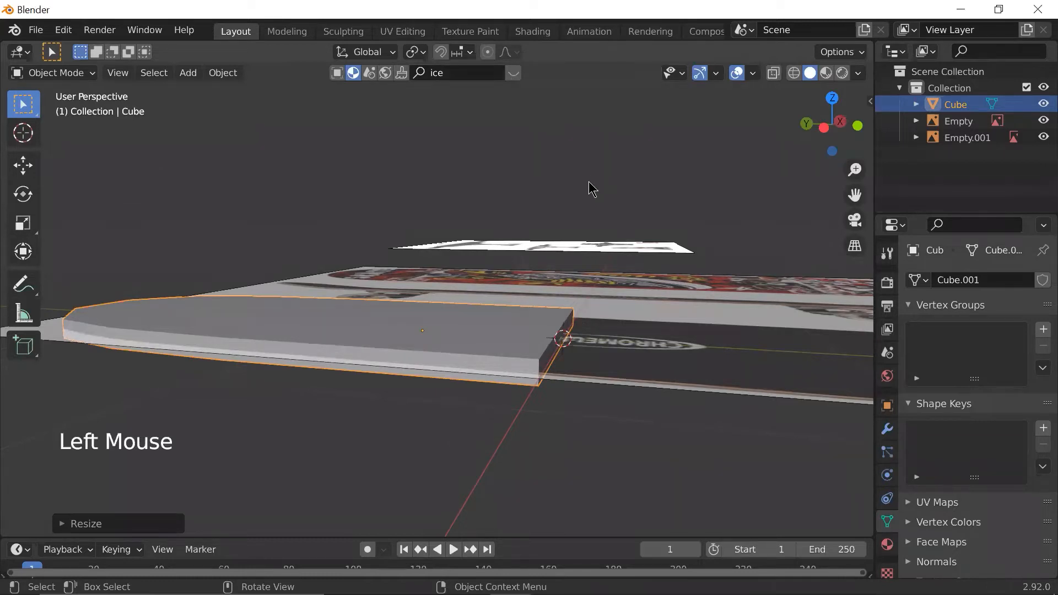
- Inspect the flattened slab's thickness and rounded edge in perspective from several angles, keeping the slab selected
scroll(594, 197, "down", 3)
scroll(572, 358, "up", 2)
middle_click_drag(594, 197, 534, 312)
scroll(571, 359, "down", 1)
scroll(562, 320, "up", 2)
scroll(551, 324, "down", 1)
scroll(590, 303, "up", 2)
scroll(588, 302, "down", 2)
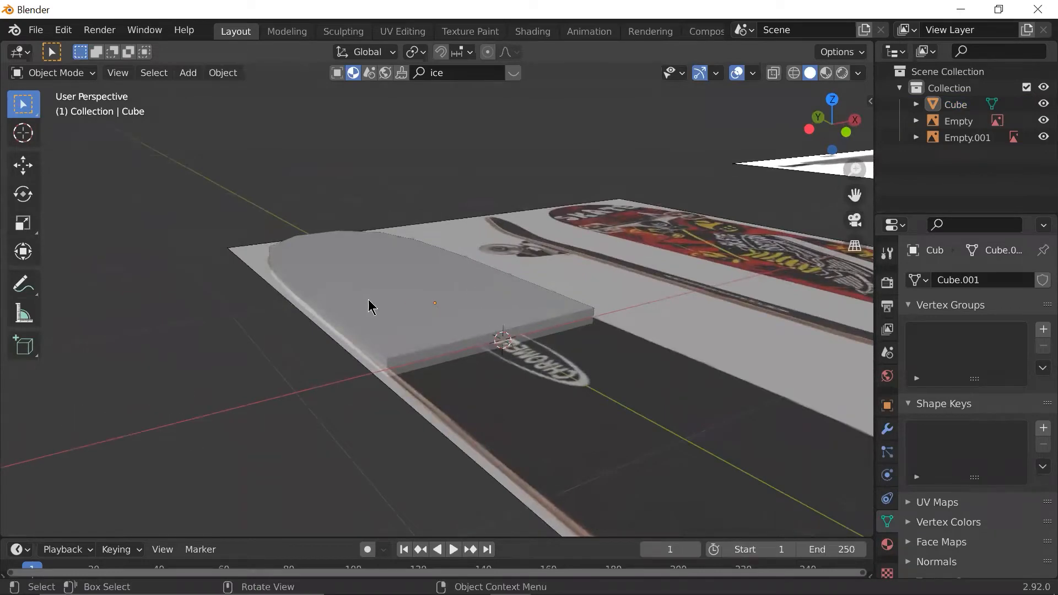
scroll(348, 307, "up", 3)
scroll(349, 312, "down", 3)
middle_click_drag(350, 312, 418, 319)
scroll(429, 307, "down", 1)
scroll(429, 307, "up", 1)
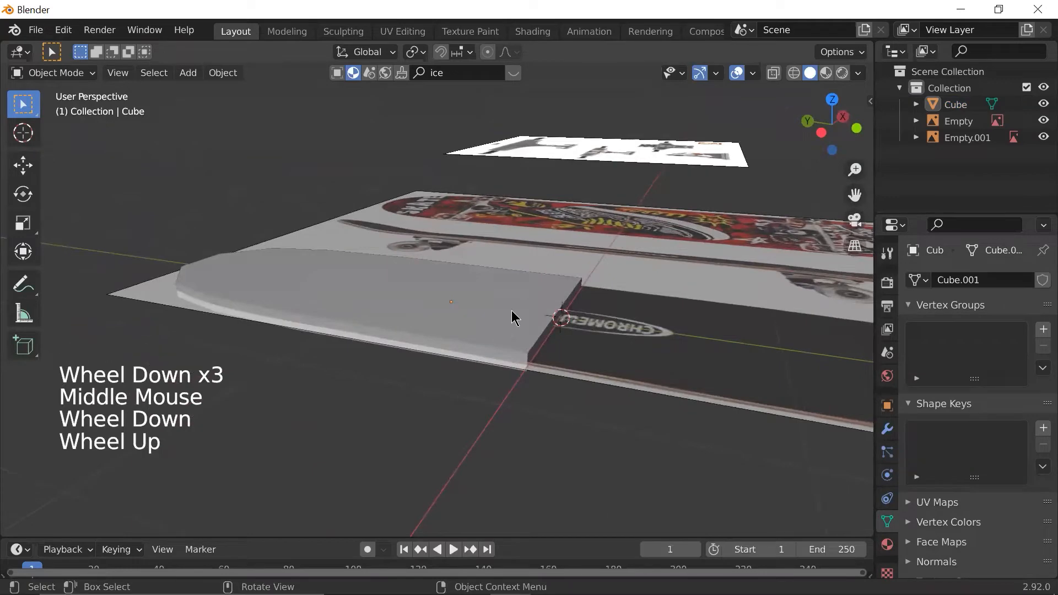
mouse_move(543, 314)
middle_mouse_down()
mouse_move(465, 366)
mouse_move(564, 288)
mouse_move(544, 300)
middle_mouse_up()
left_click(545, 301)
scroll(544, 301, "up", 2)
scroll(544, 301, "down", 1)
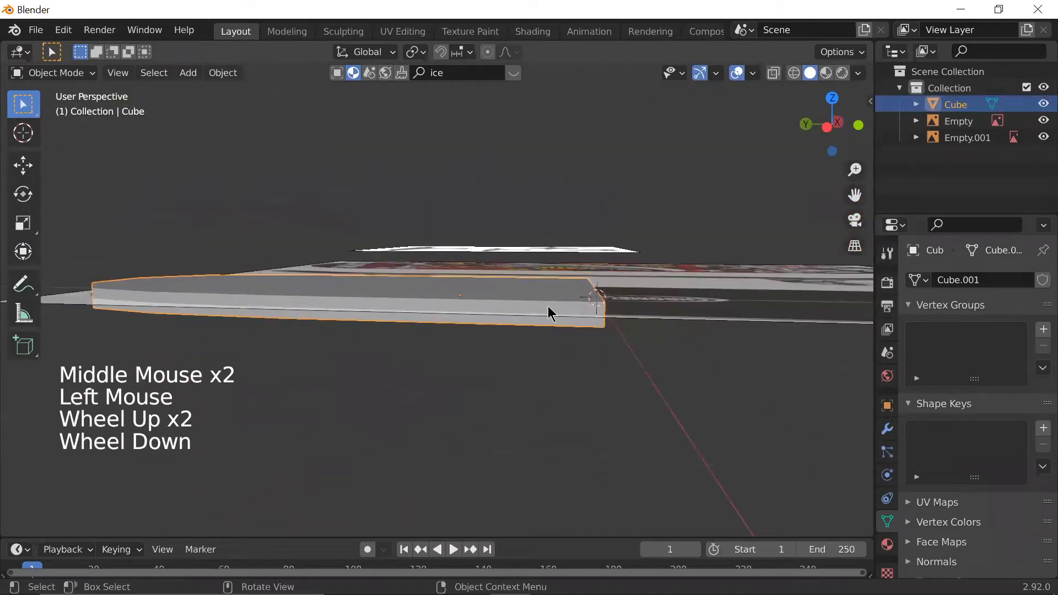
mouse_move(654, 315)
middle_mouse_down()
mouse_move(626, 329)
mouse_move(660, 315)
mouse_move(636, 319)
middle_mouse_up()
scroll(500, 290, "down", 2)
middle_click_drag(501, 290, 454, 333)
- Return to the top view and compare the half-deck slab with the uncovered half of the black deck below the X axis
key("grave")
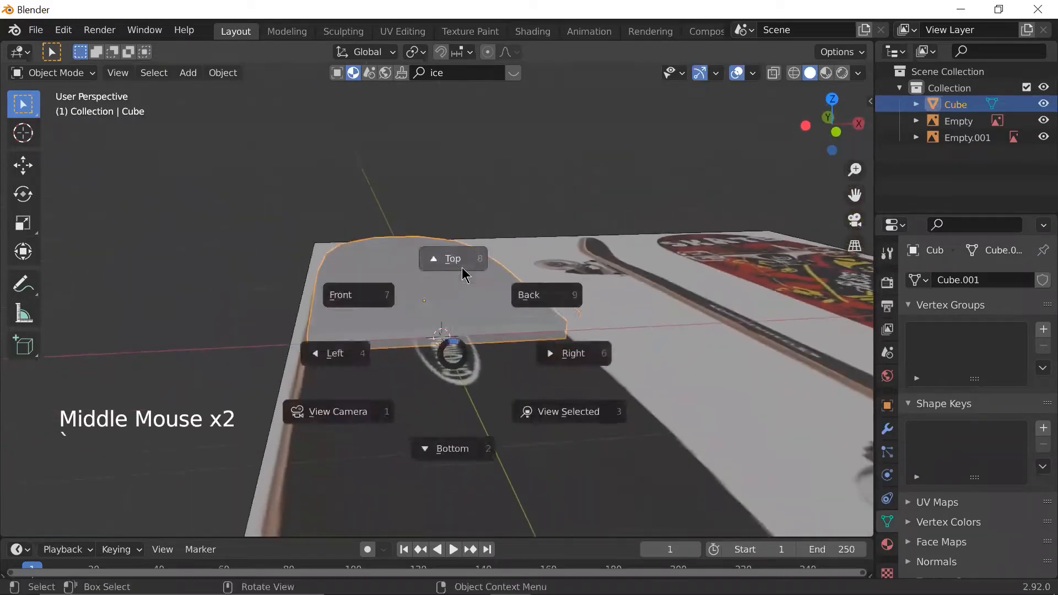
left_click(463, 273)
scroll(465, 277, "down", 2)
scroll(465, 277, "down", 2)
middle_click_drag(465, 278, 503, 239, "shift")
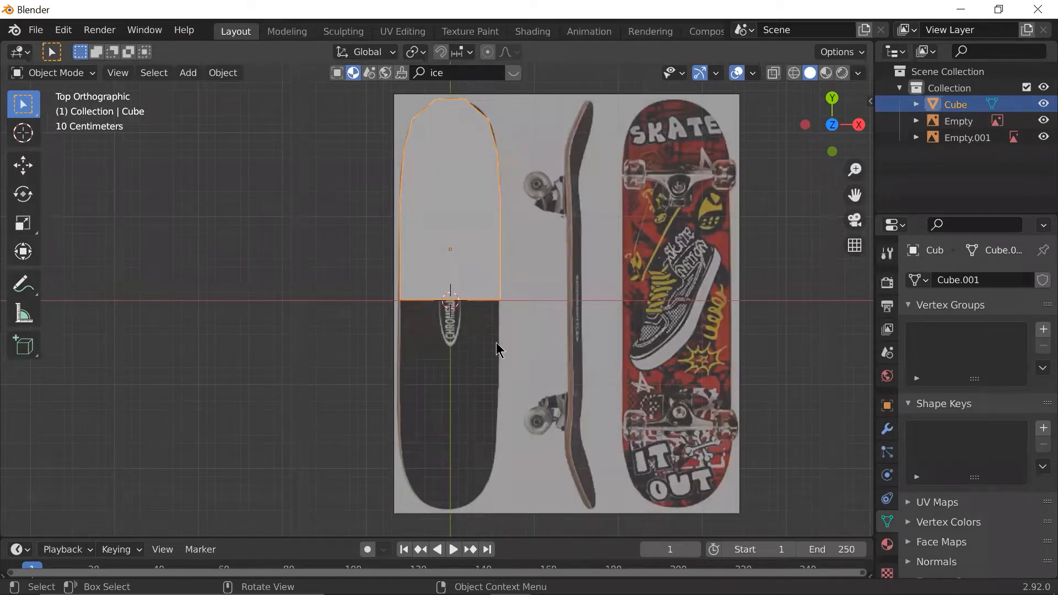
scroll(509, 319, "down", 2)
scroll(510, 320, "up", 5)
scroll(511, 322, "down", 2)
middle_click_drag(512, 321, 524, 221)
scroll(522, 217, "up", 3)
scroll(522, 217, "down", 1)
key("grave")
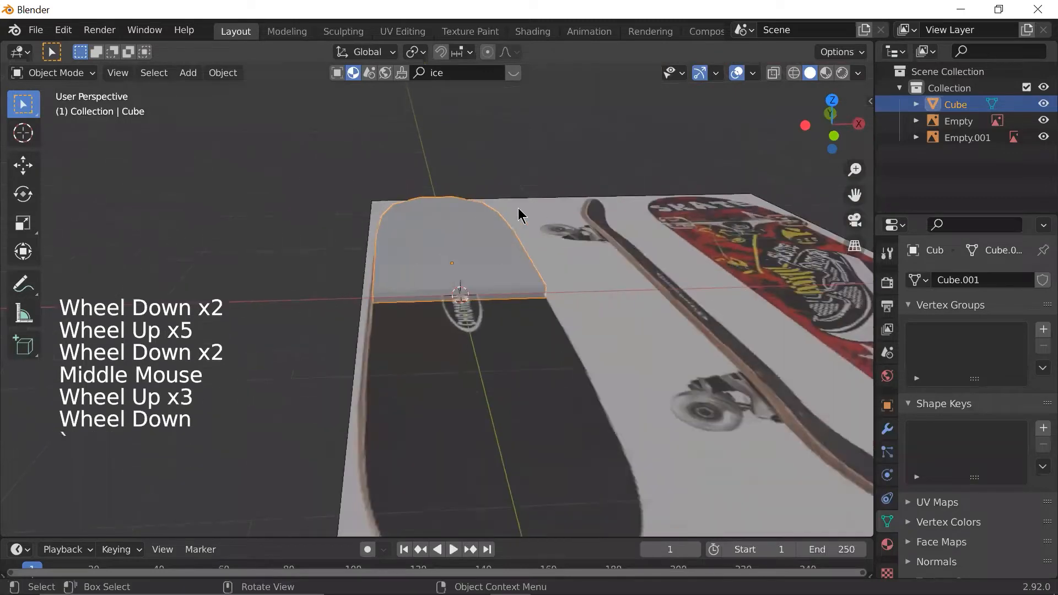
scroll(522, 220, "down", 2)
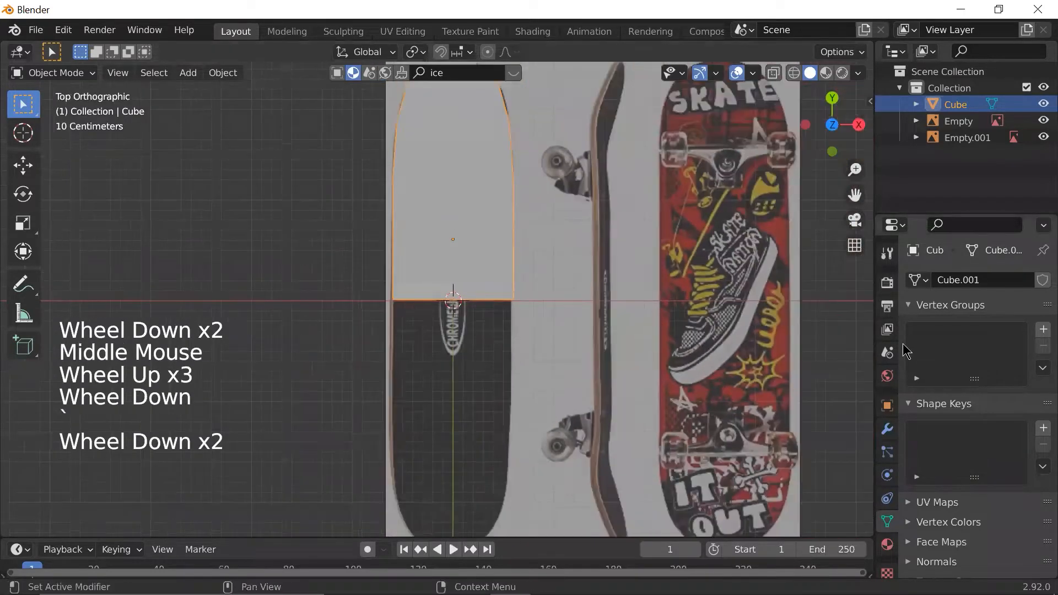
- Add a Mirror modifier to the half-deck slab and mirror it along the Y axis only
left_click(887, 429)
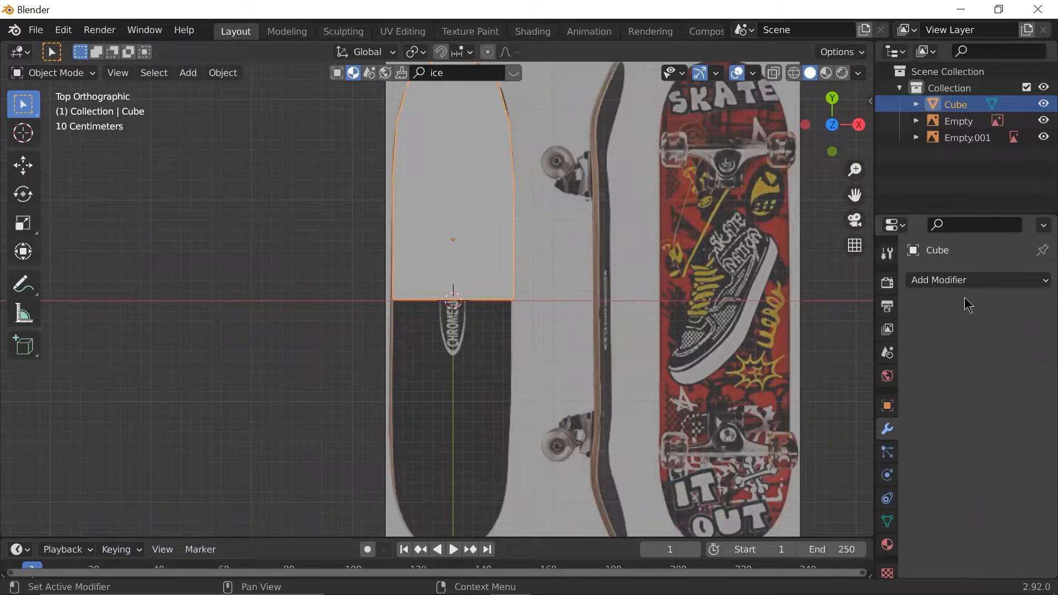
left_click(973, 281)
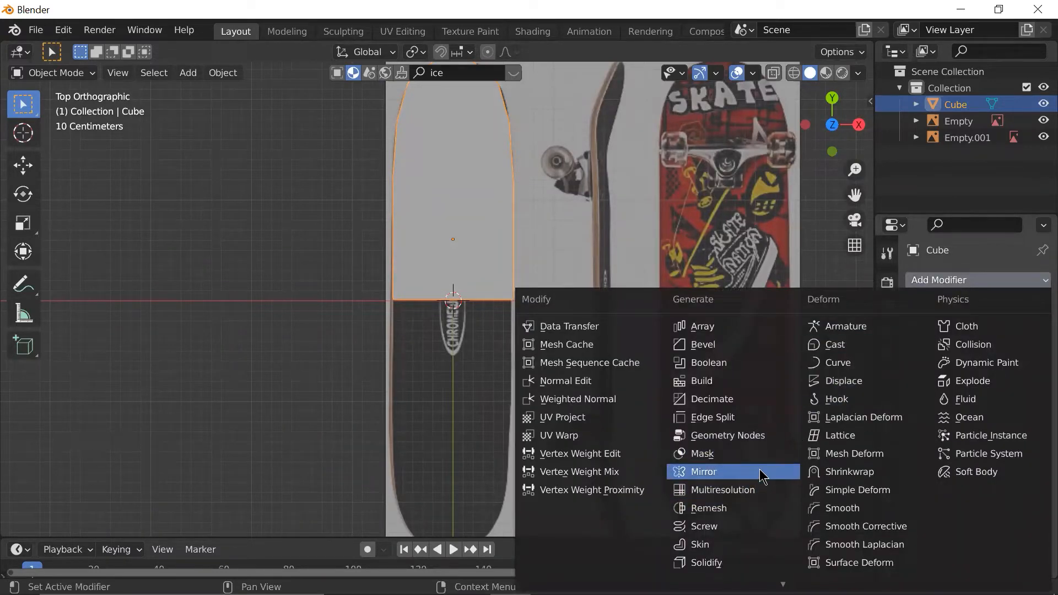
left_click(759, 469)
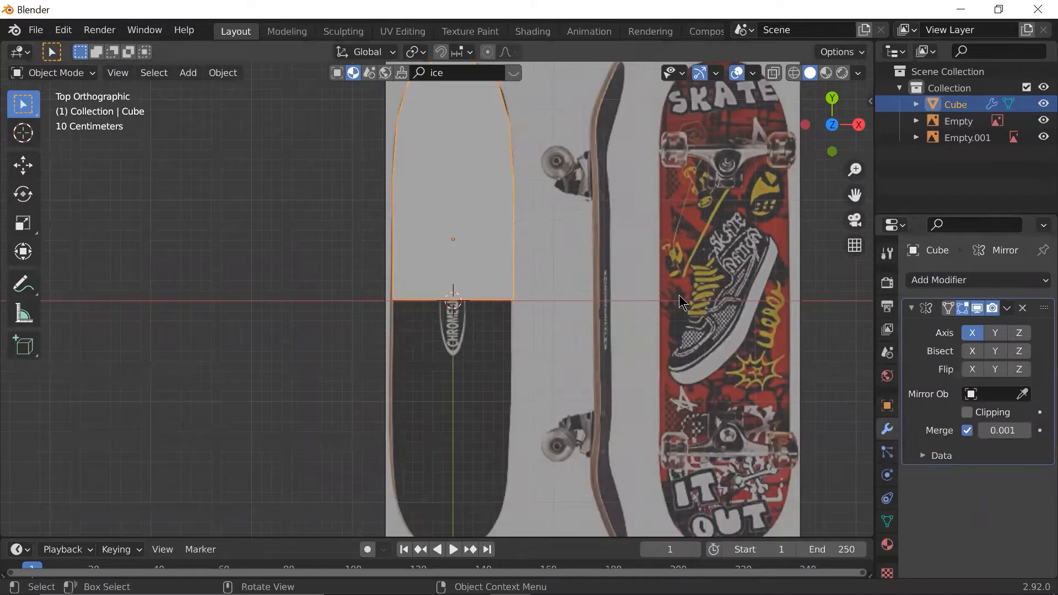
scroll(701, 302, "down", 2)
scroll(663, 300, "up", 2)
left_click(997, 333)
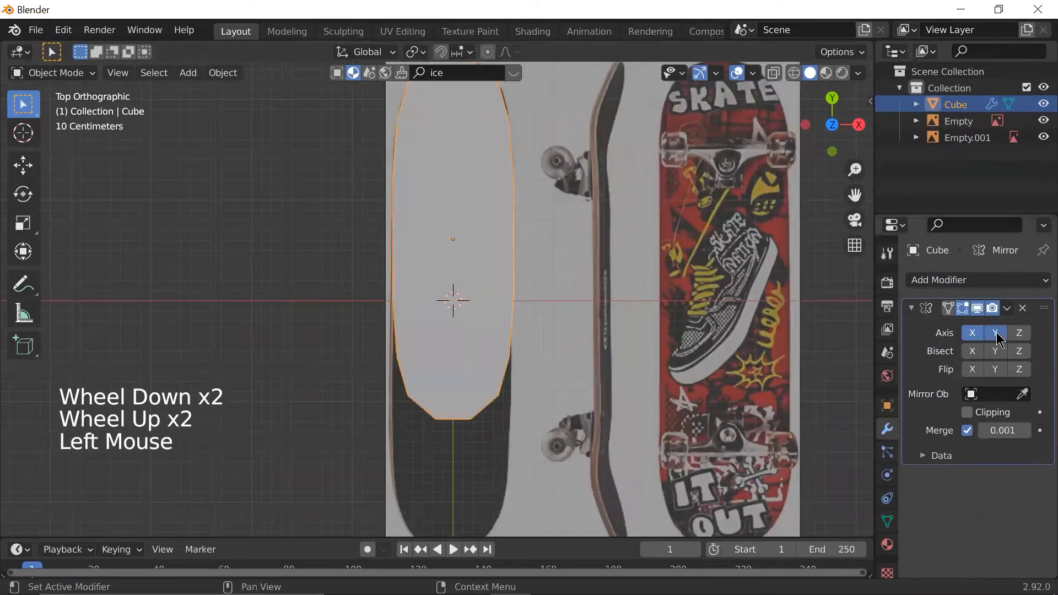
left_click(972, 332)
scroll(769, 292, "down", 2)
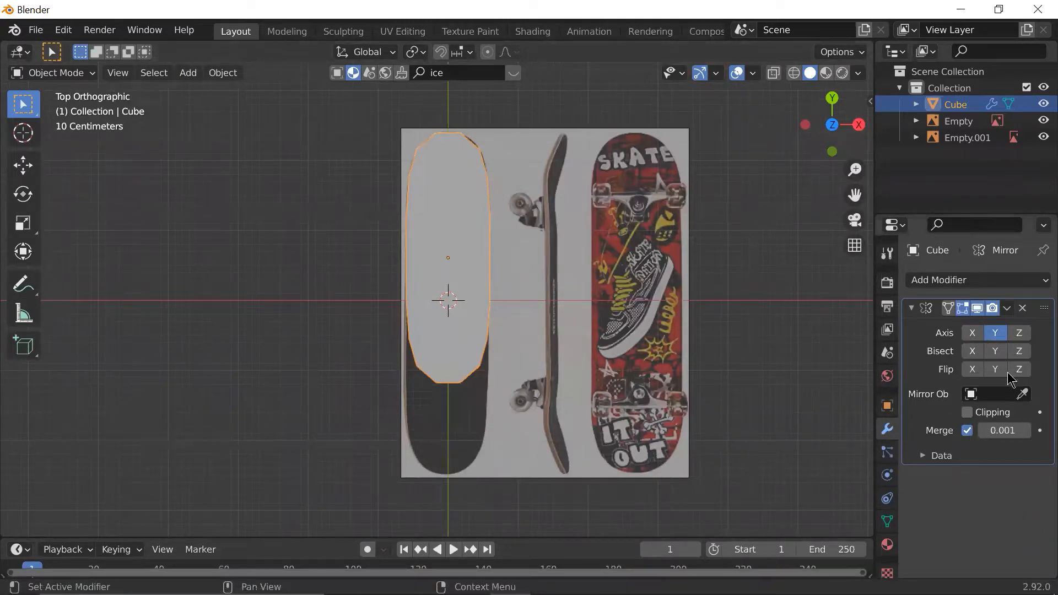
- Compare the Y-mirrored slab with the full length of the black deck, and remove its Mirror modifier
scroll(679, 349, "down", 1)
scroll(695, 349, "up", 3)
scroll(683, 347, "down", 1)
scroll(545, 331, "down", 1)
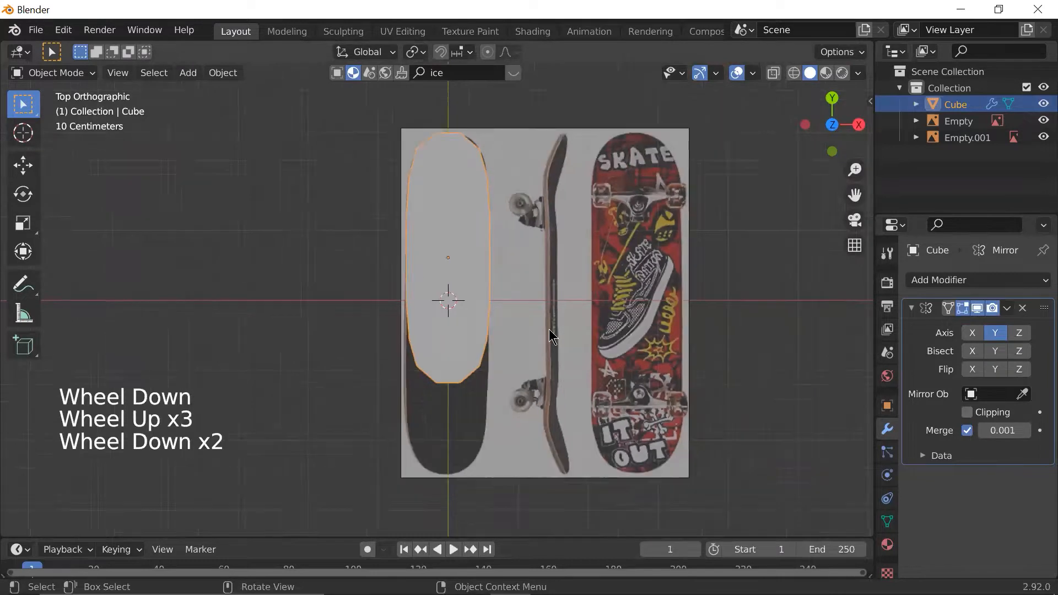
scroll(551, 335, "up", 1)
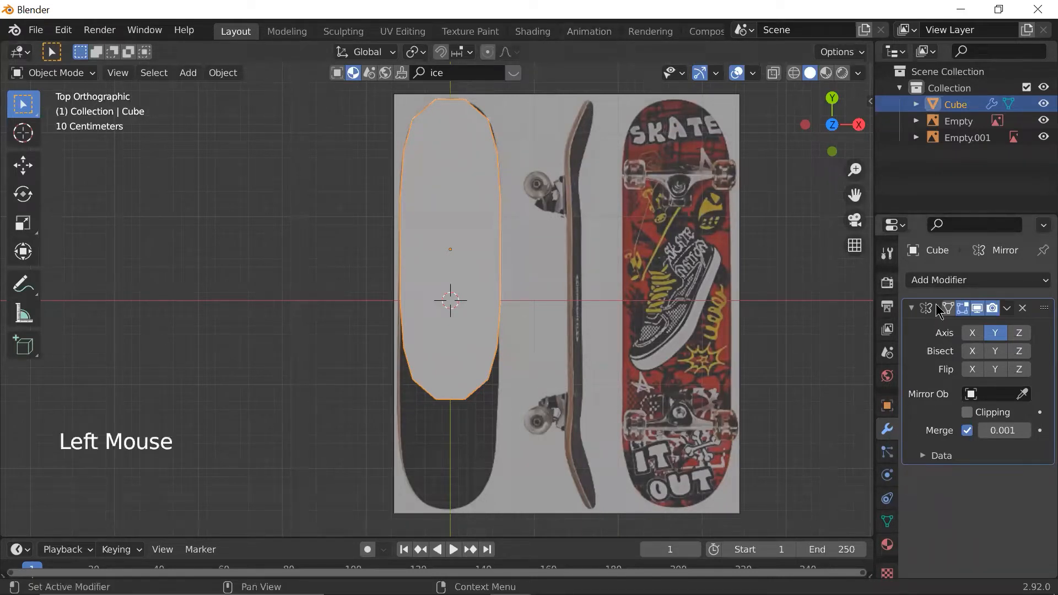
left_click(978, 280)
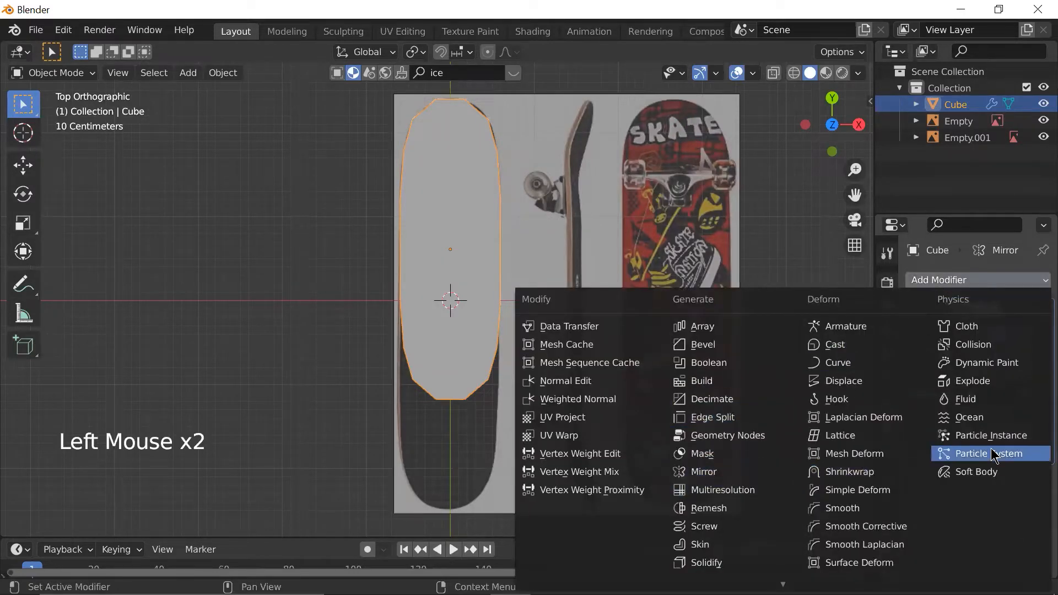
key("Escape")
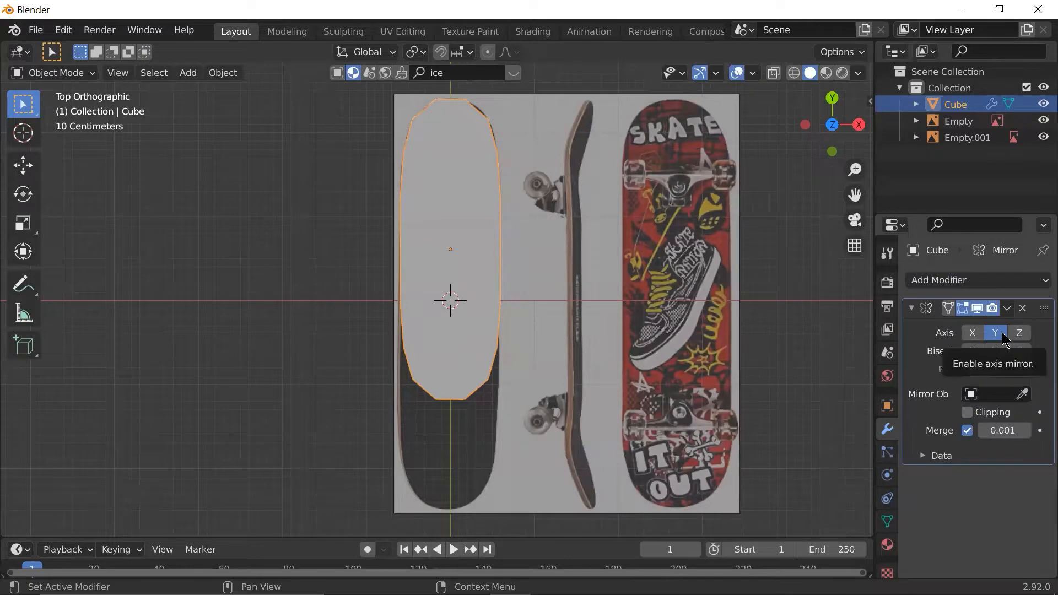
scroll(479, 307, "down", 1)
scroll(479, 307, "up", 1)
scroll(479, 306, "up", 1)
scroll(479, 306, "down", 1)
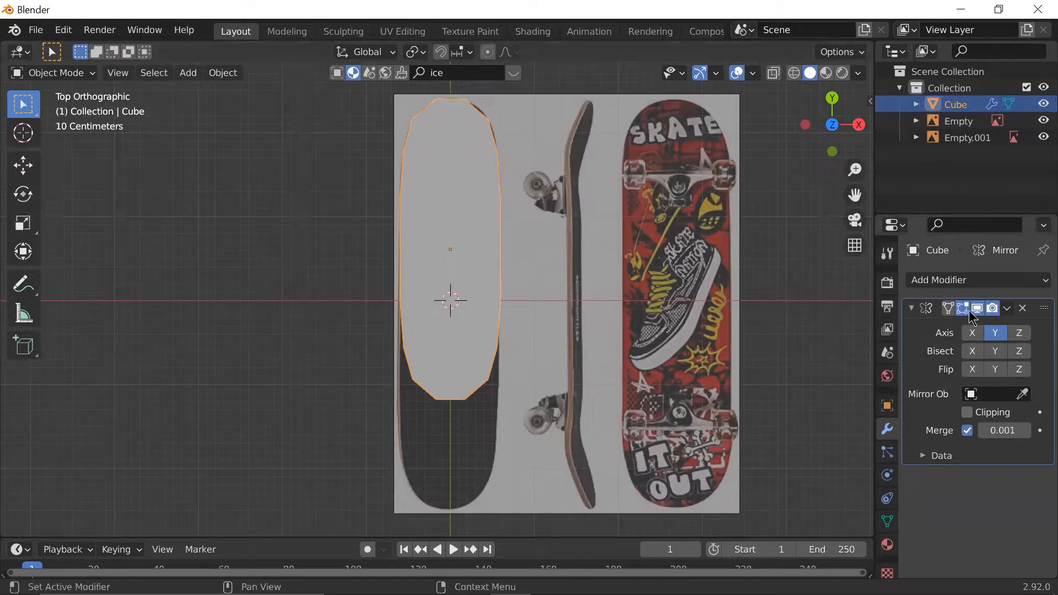
left_click(1023, 309)
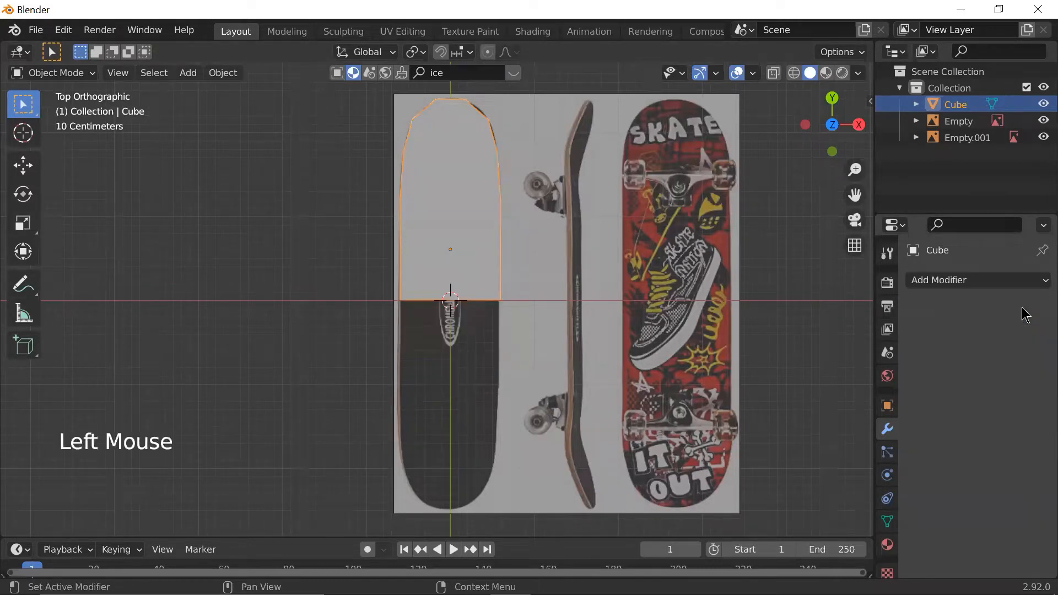
- Examine the half-deck slab's origin point relative to its straight edge on the X axis
scroll(500, 297, "up", 2)
scroll(493, 281, "down", 2)
middle_click_drag(492, 273, 500, 283, "shift")
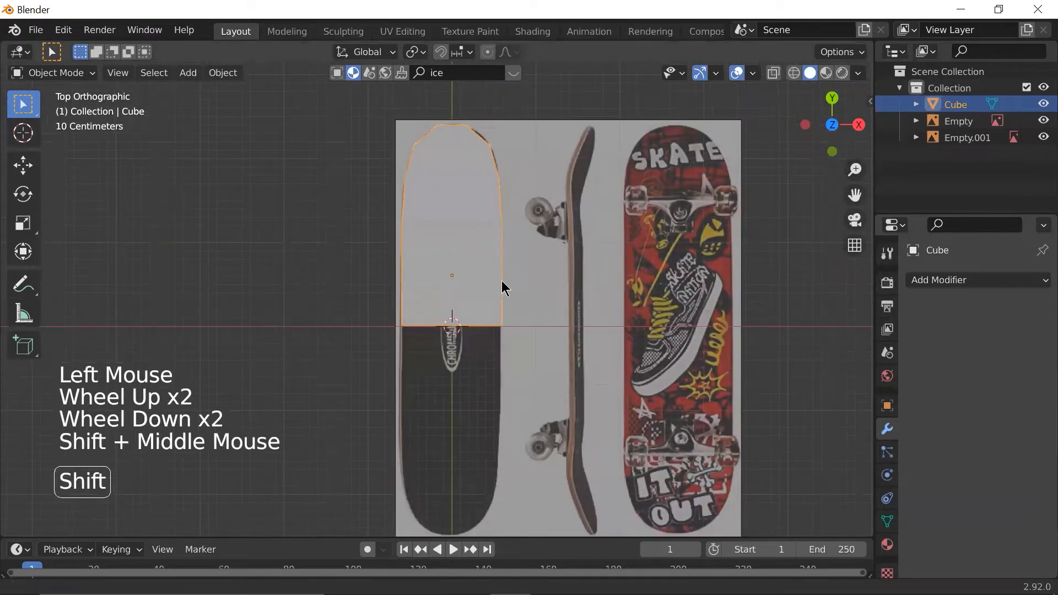
scroll(479, 221, "up", 2)
middle_click_drag(505, 204, 488, 284, "shift")
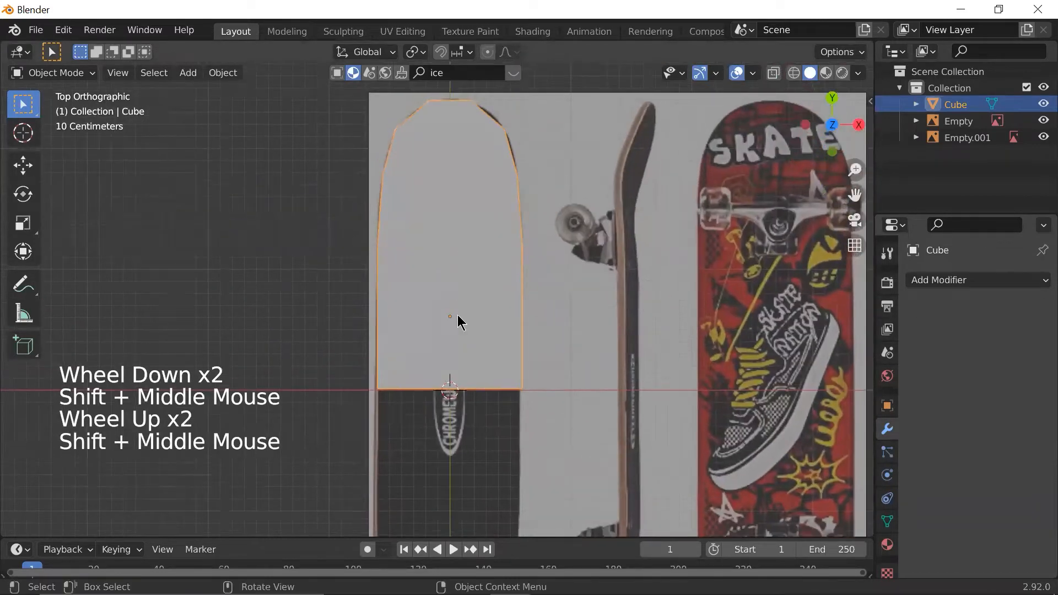
scroll(450, 329, "up", 2)
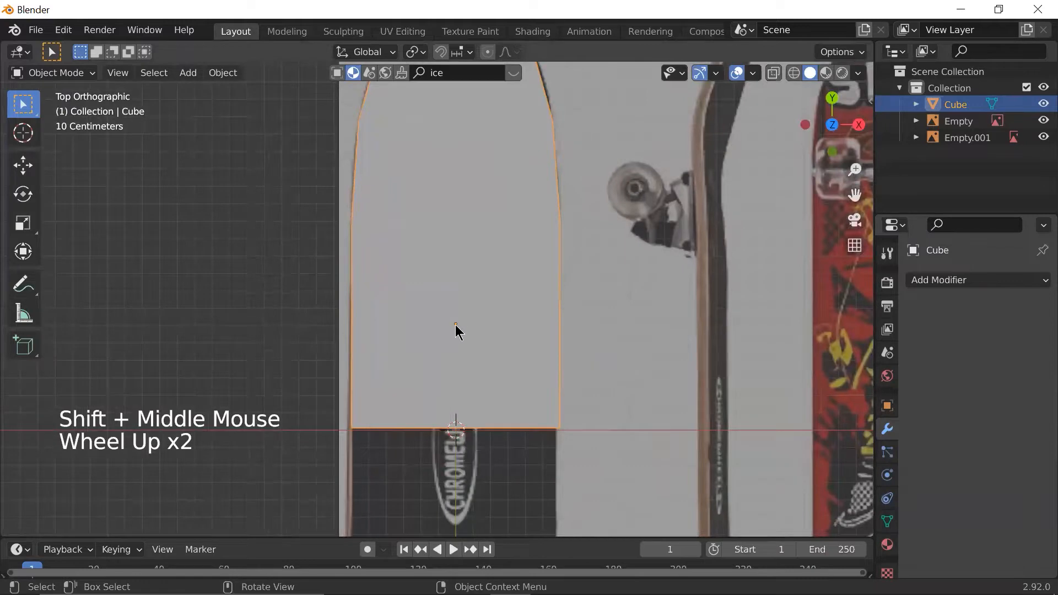
scroll(456, 330, "down", 5)
scroll(455, 325, "up", 3)
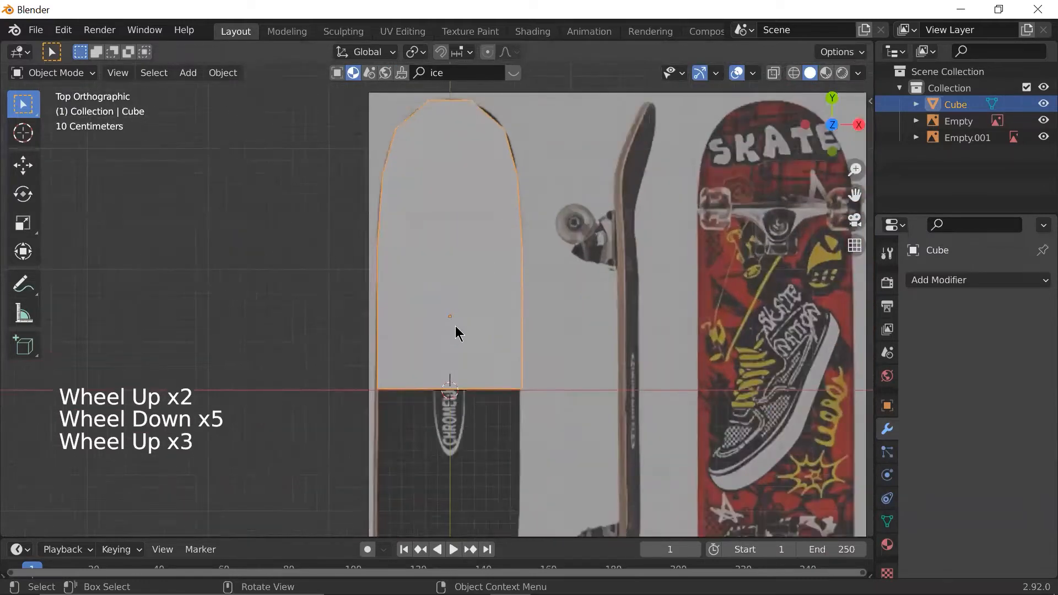
scroll(465, 326, "down", 2)
scroll(461, 370, "up", 1)
- Try rotating the slab about the global Z axis and moving it freely to test how its origin acts as pivot
middle_click_drag(492, 381, 609, 244)
scroll(609, 244, "up", 1)
key("r")
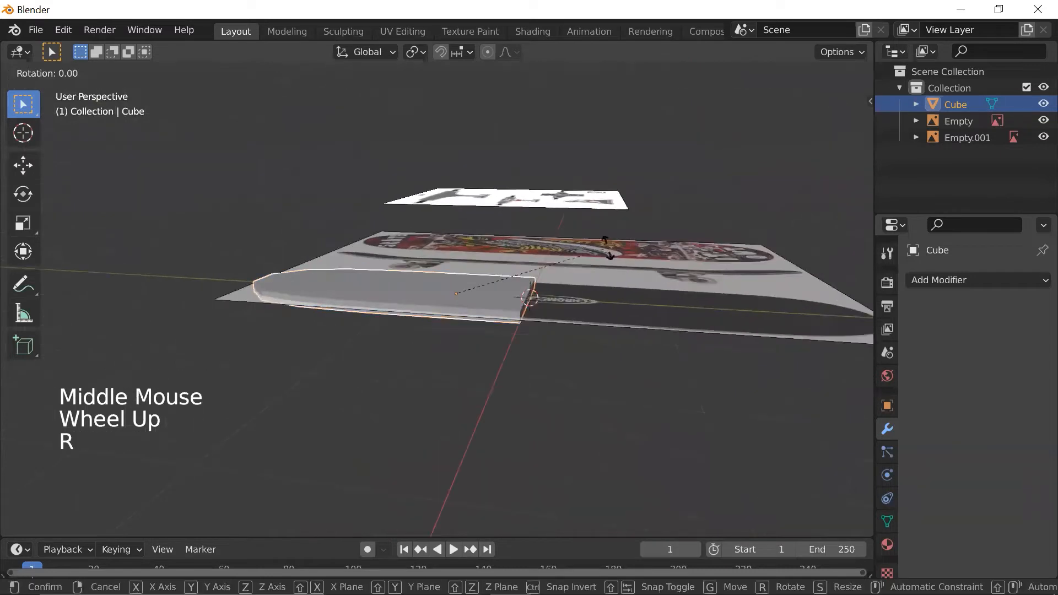
key("z")
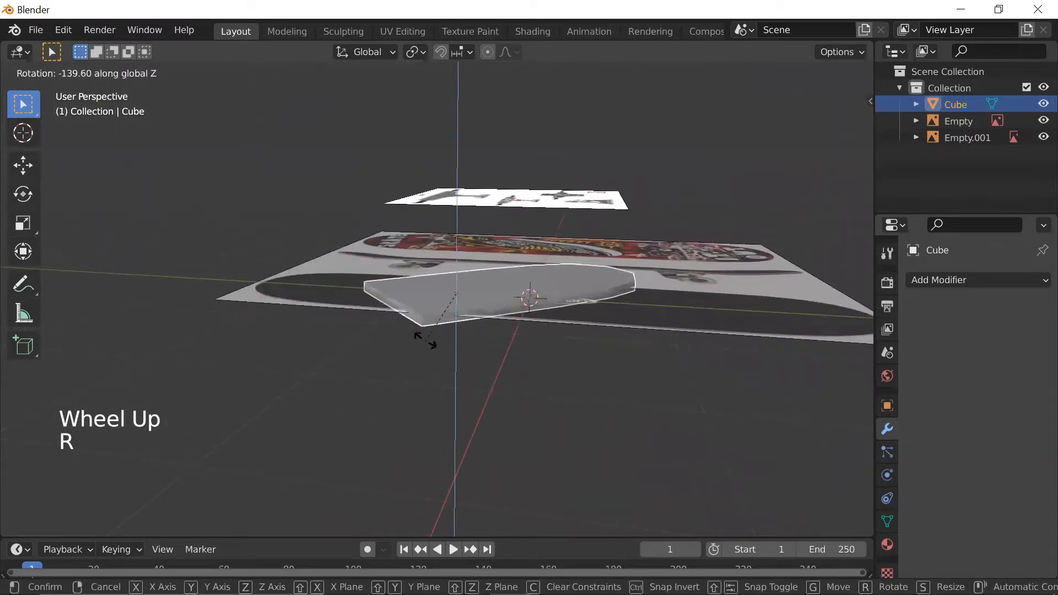
left_click(507, 304)
key("g")
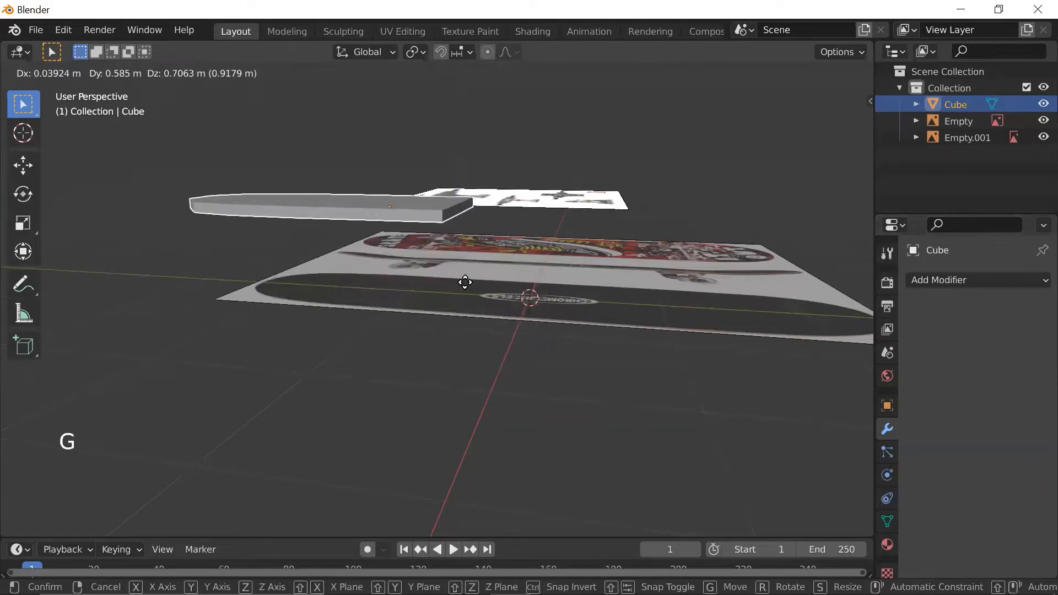
right_click(560, 287)
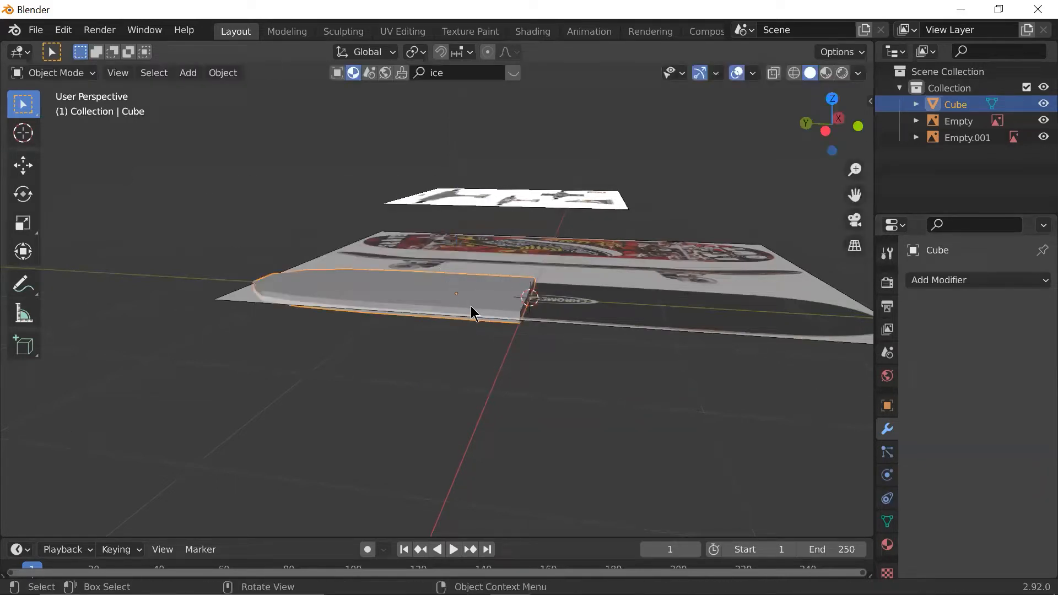
- Return to the top view and compare the slab's origin with the 3D cursor at the deck's middle
key("grave")
left_click(556, 282)
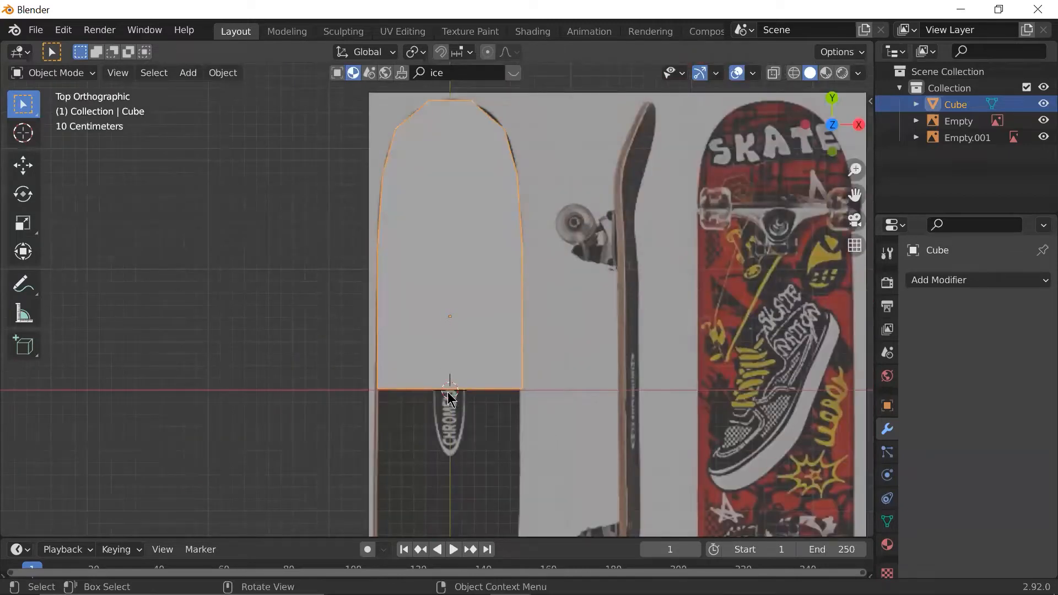
scroll(453, 396, "down", 2)
middle_click_drag(453, 368, 464, 228, "shift")
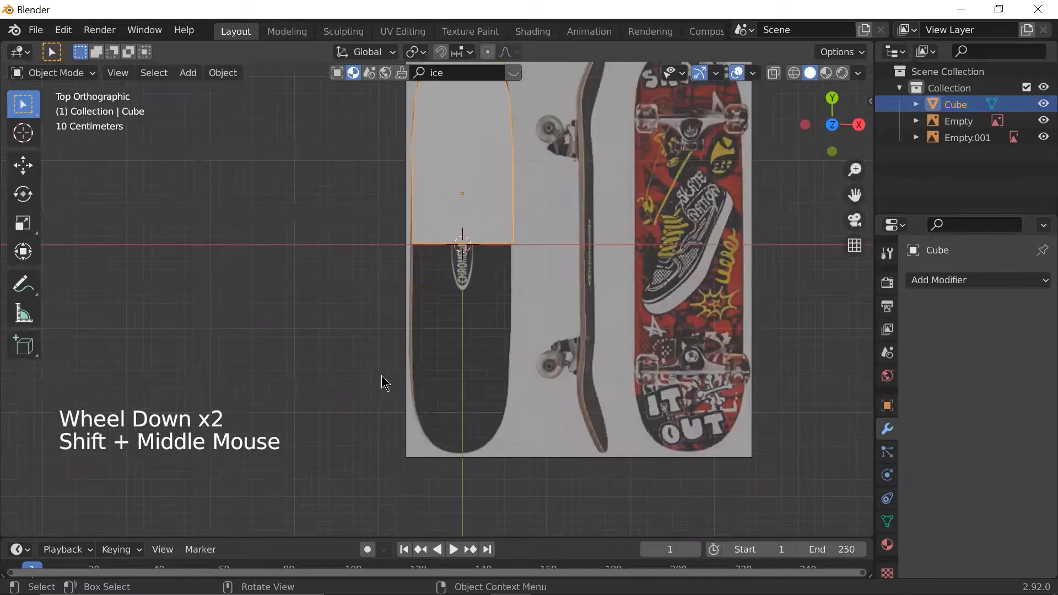
middle_click_drag(486, 328, 484, 407, "shift")
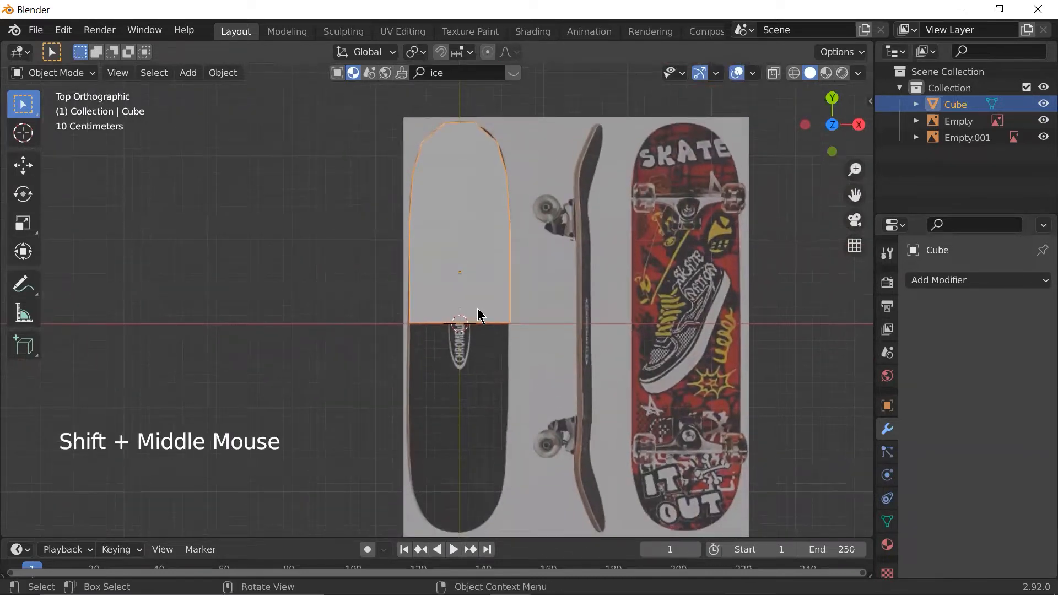
scroll(473, 314, "up", 1)
scroll(474, 315, "down", 1)
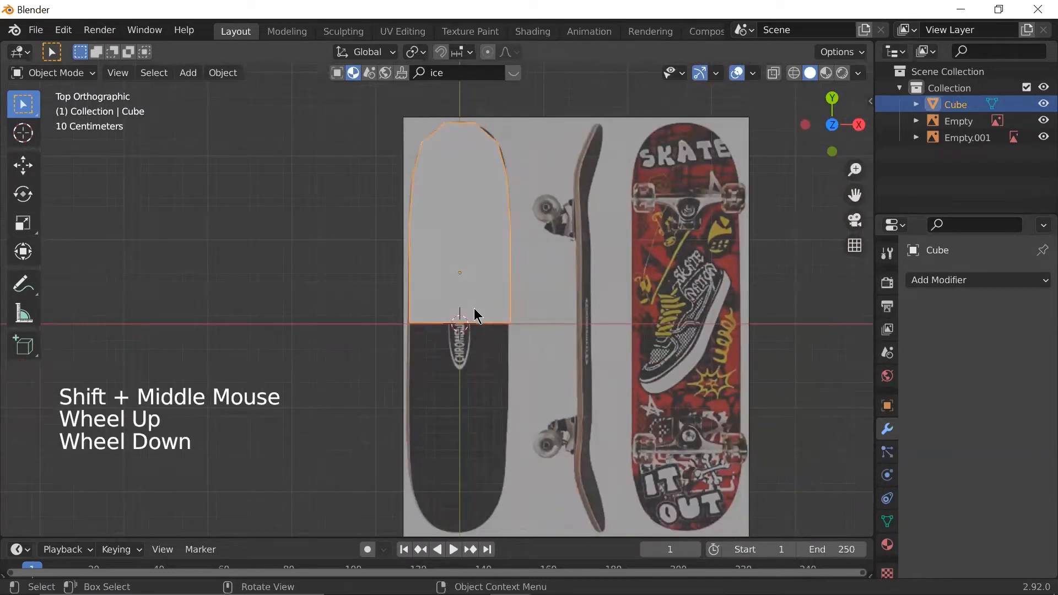
- Set the half-deck slab's origin to the 3D cursor
key("F3")
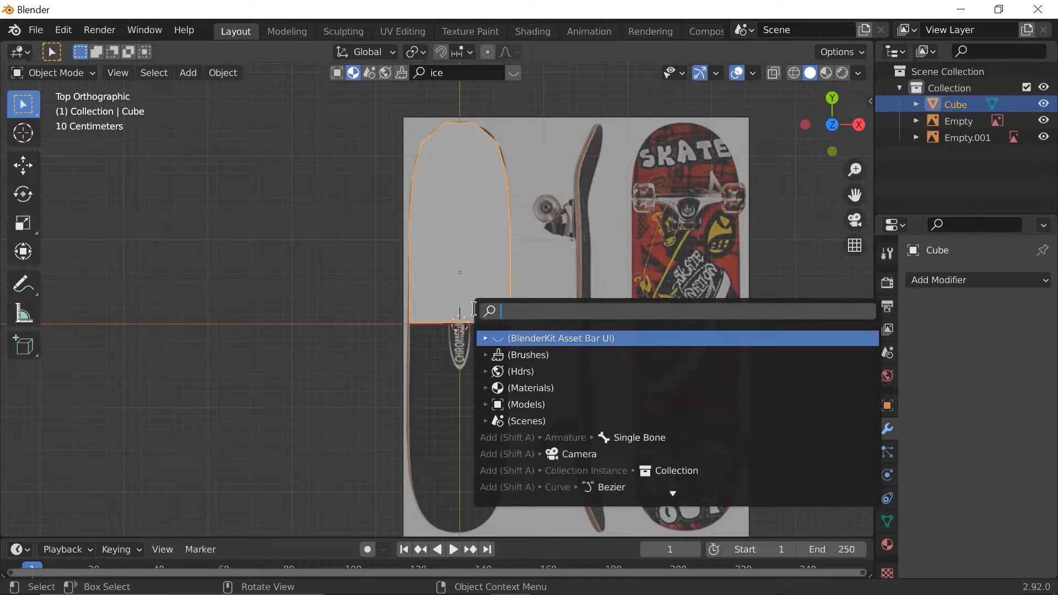
key("Escape")
key("F3")
type("origin to")
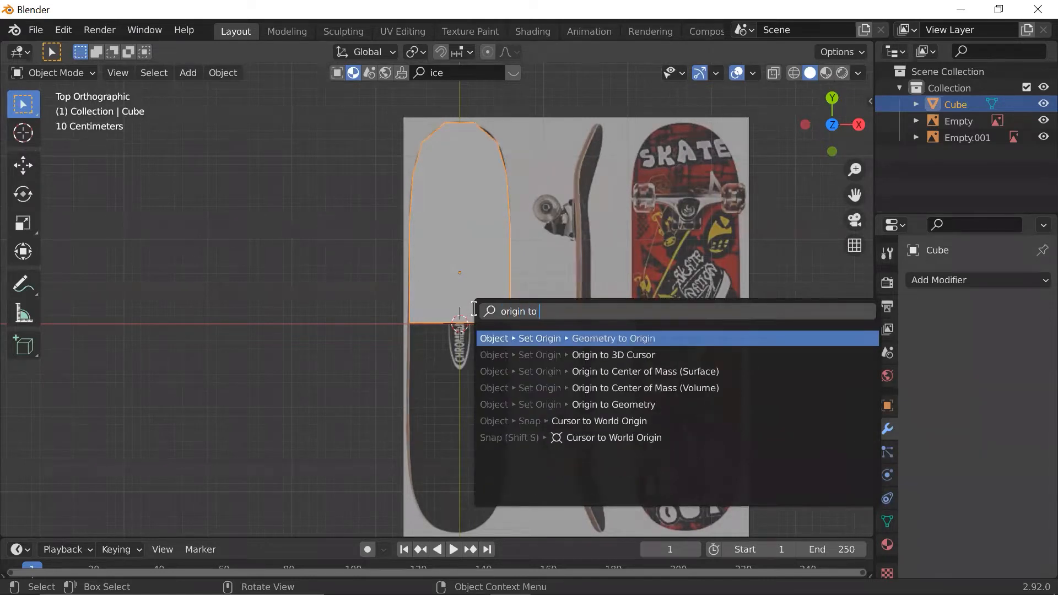
key("Down")
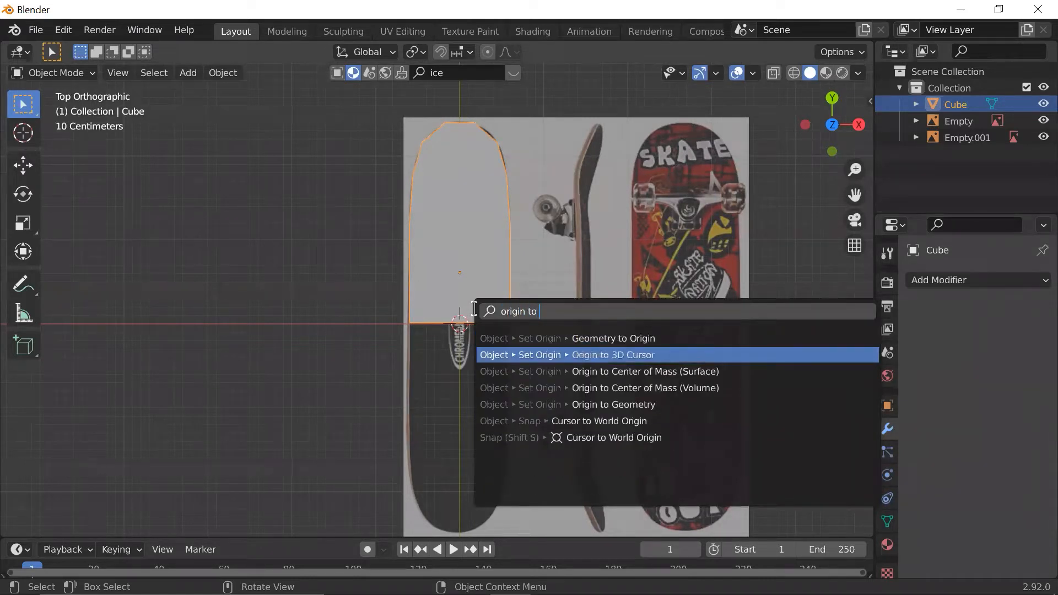
left_click(497, 354)
- Inspect the slab's relocated origin at the straight edge on the X axis, close up and with the whole deck in view
scroll(493, 359, "up", 5)
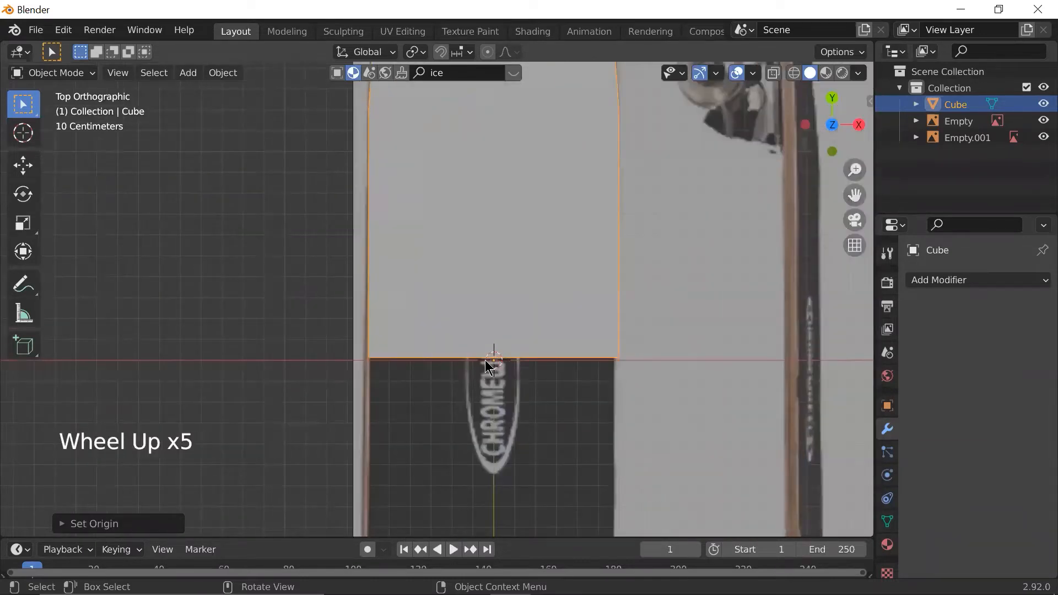
scroll(562, 395, "up", 3)
scroll(538, 411, "down", 2)
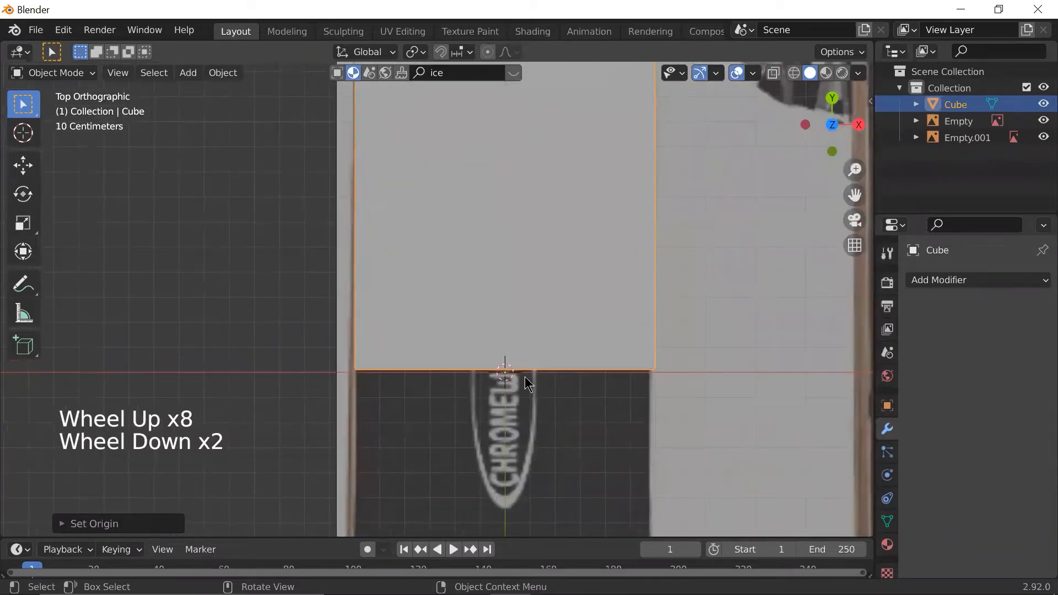
scroll(98, 182, "down", 3)
scroll(502, 369, "up", 3)
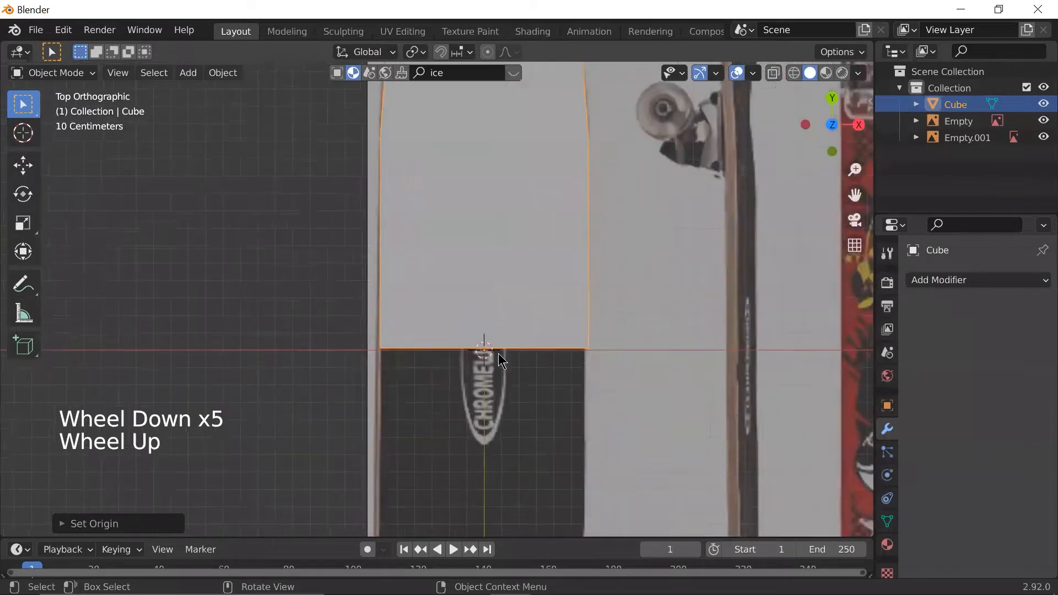
scroll(538, 378, "down", 2)
scroll(512, 380, "up", 3)
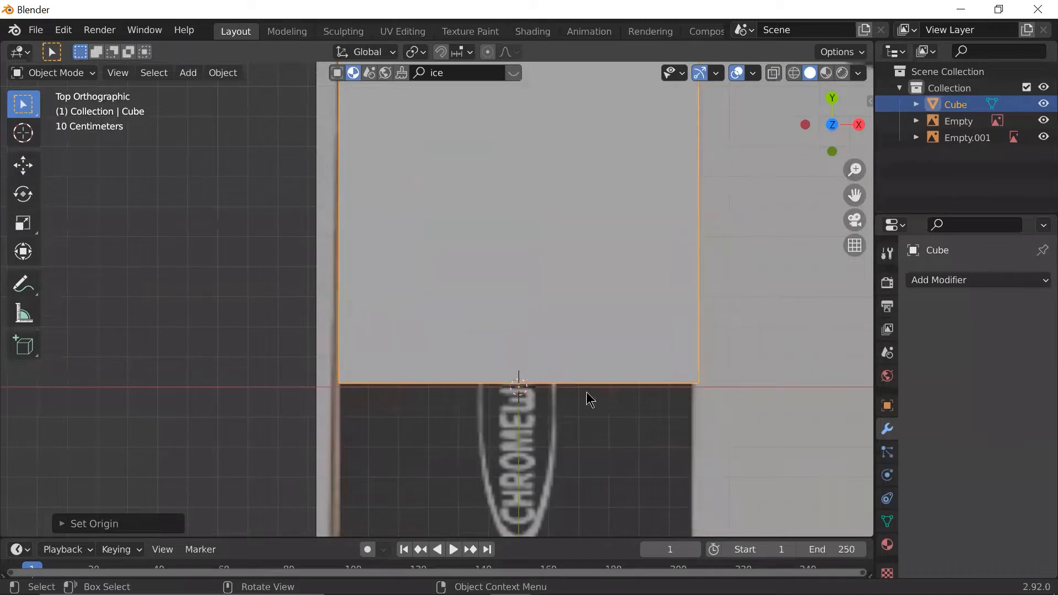
scroll(581, 394, "down", 6)
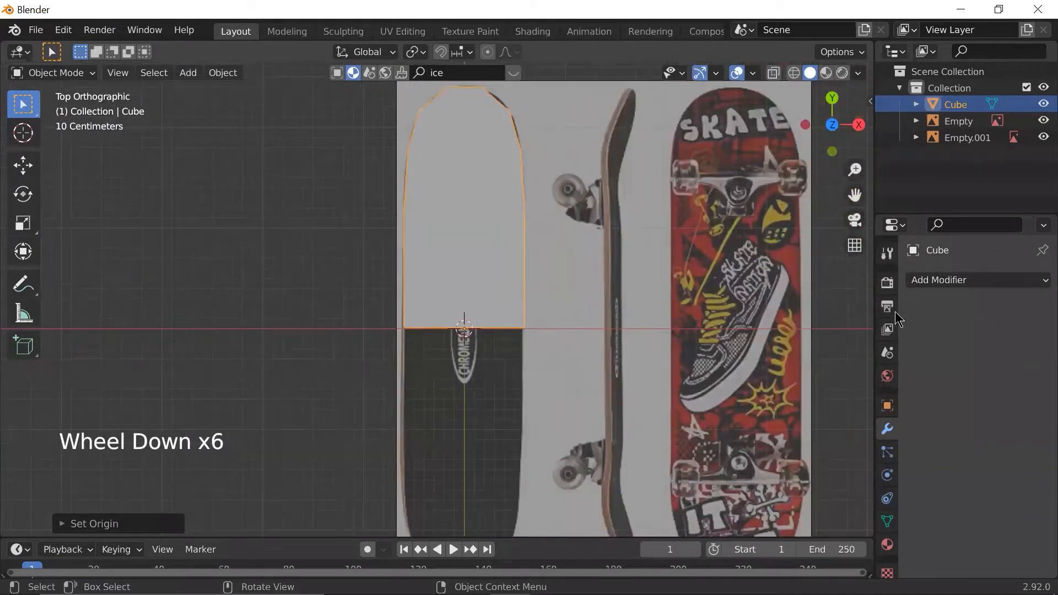
- Add a Mirror modifier to the slab and mirror it along Y only to form the full deck
scroll(497, 275, "up", 2)
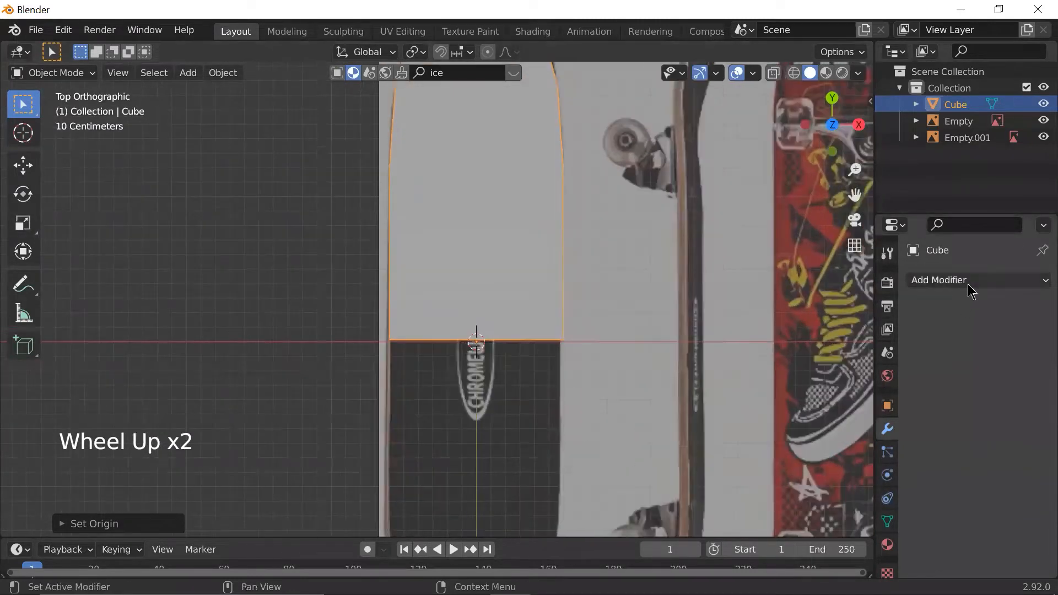
left_click(968, 283)
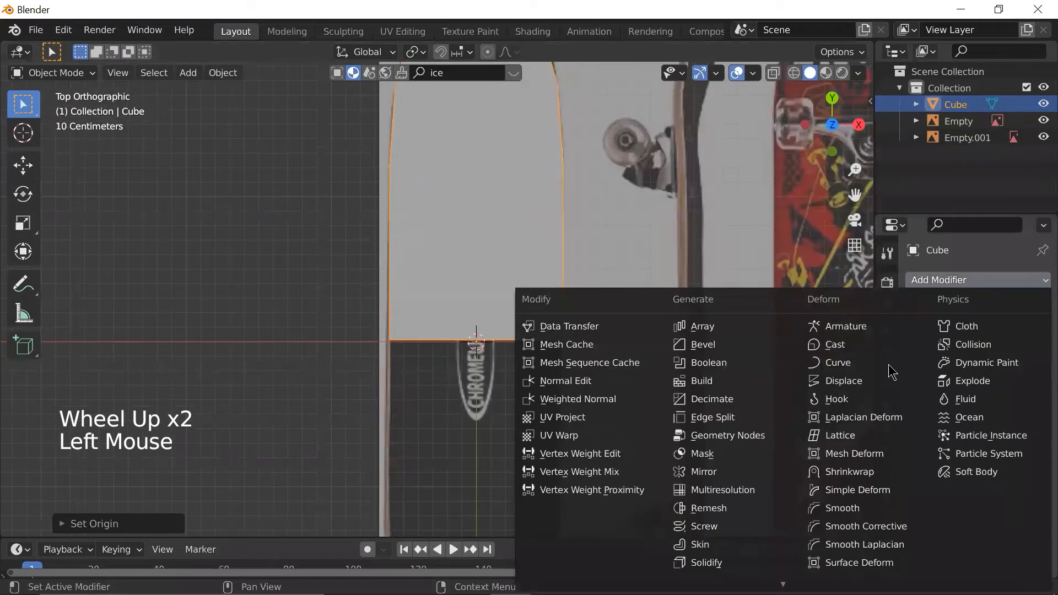
left_click(764, 473)
scroll(586, 396, "down", 3)
left_click(995, 334)
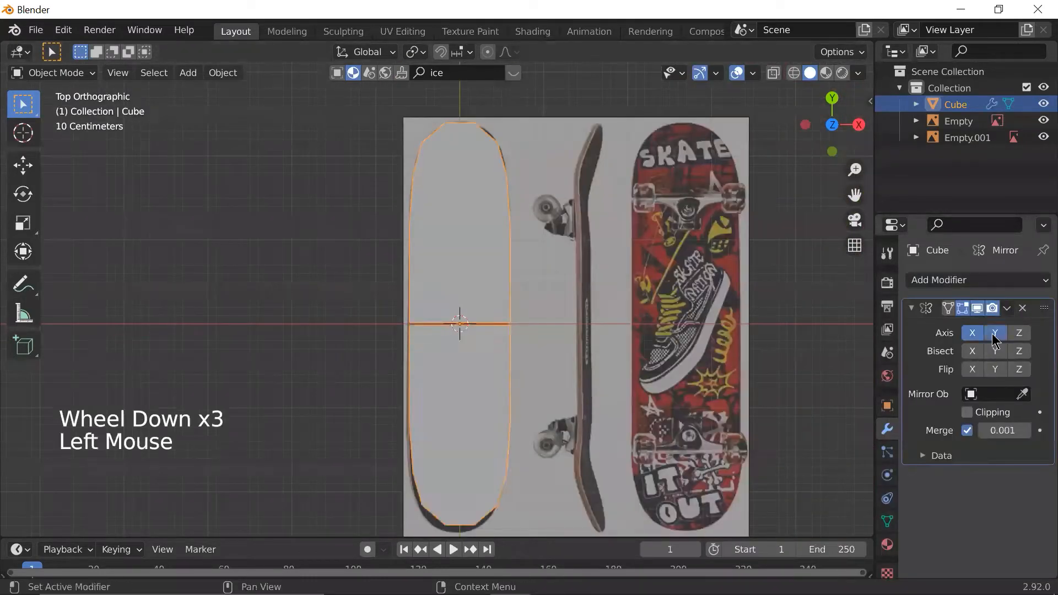
left_click(978, 337)
scroll(611, 363, "up", 5)
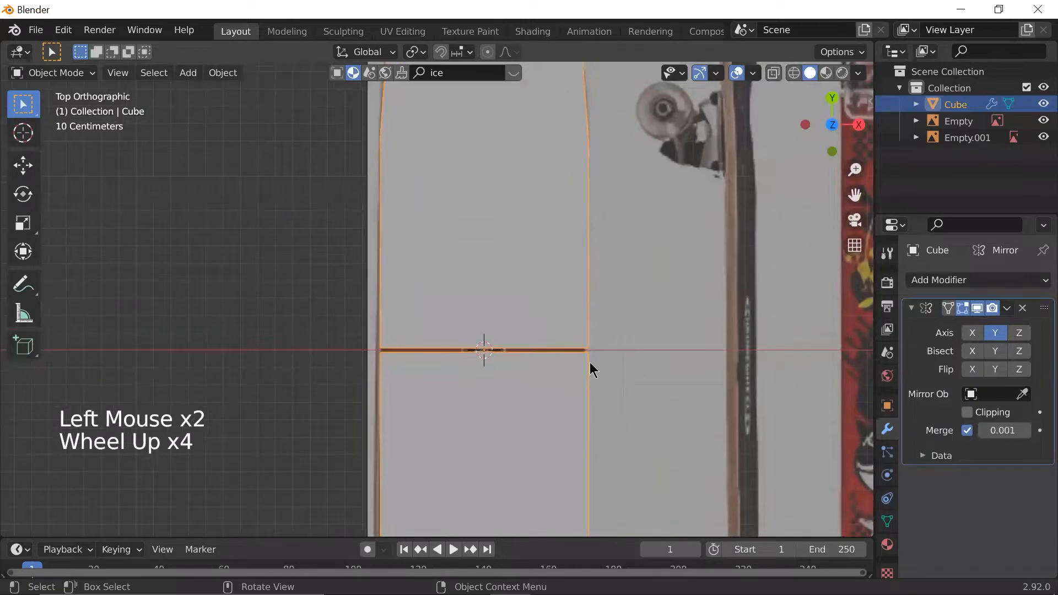
- Enable Clipping in the deck's Mirror modifier
scroll(589, 366, "down", 6)
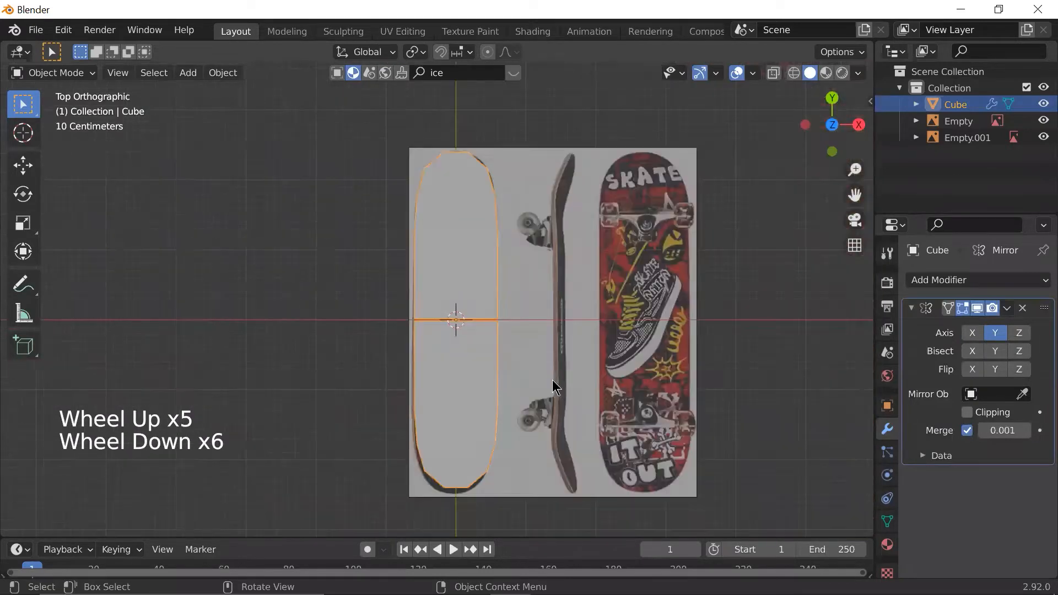
scroll(560, 385, "up", 1)
scroll(557, 402, "down", 1)
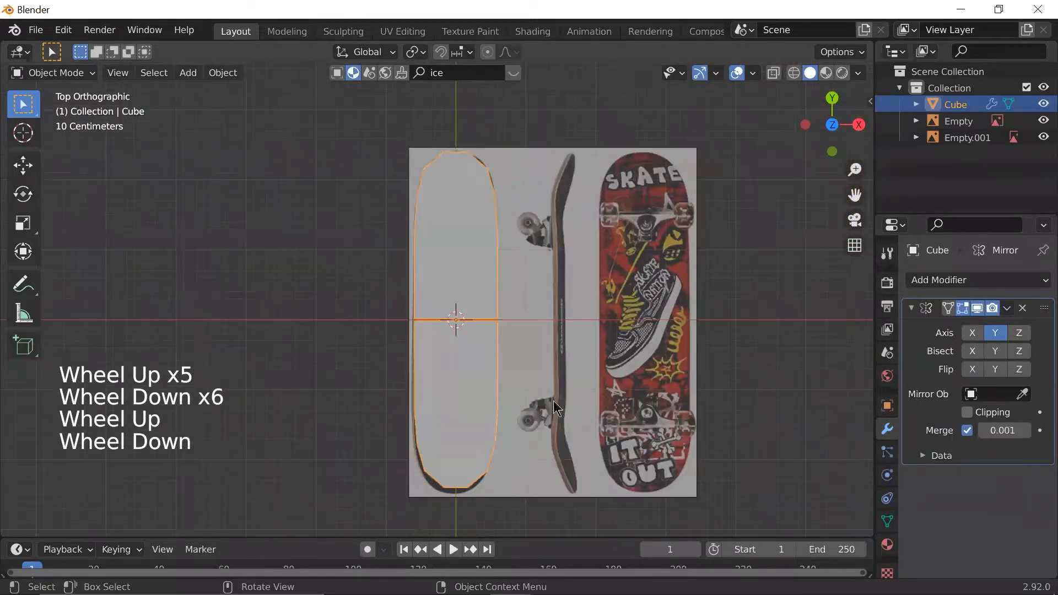
left_click(967, 413)
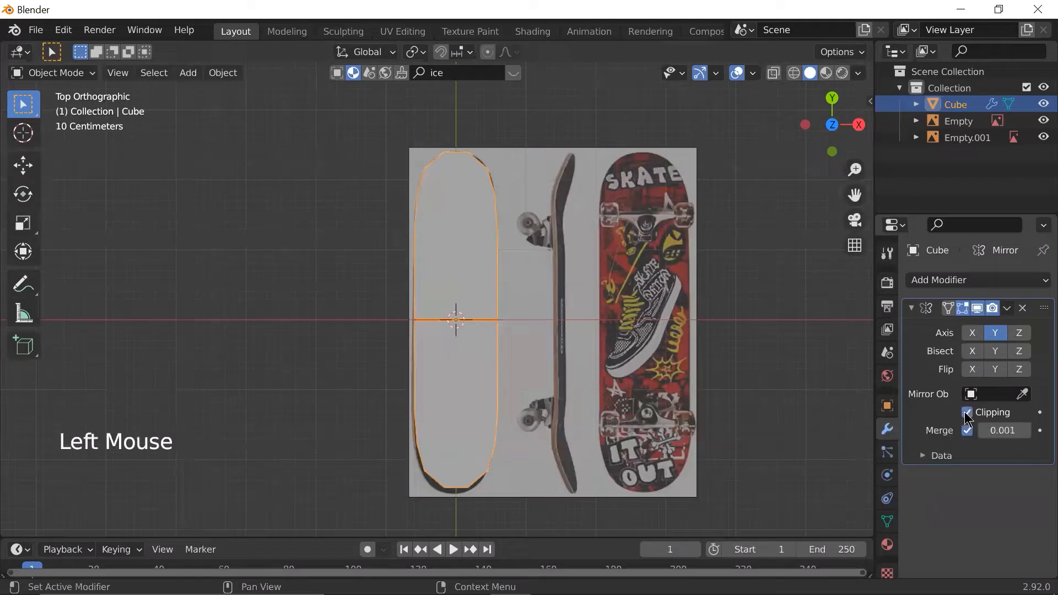
scroll(588, 346, "up", 1)
scroll(589, 346, "up", 4)
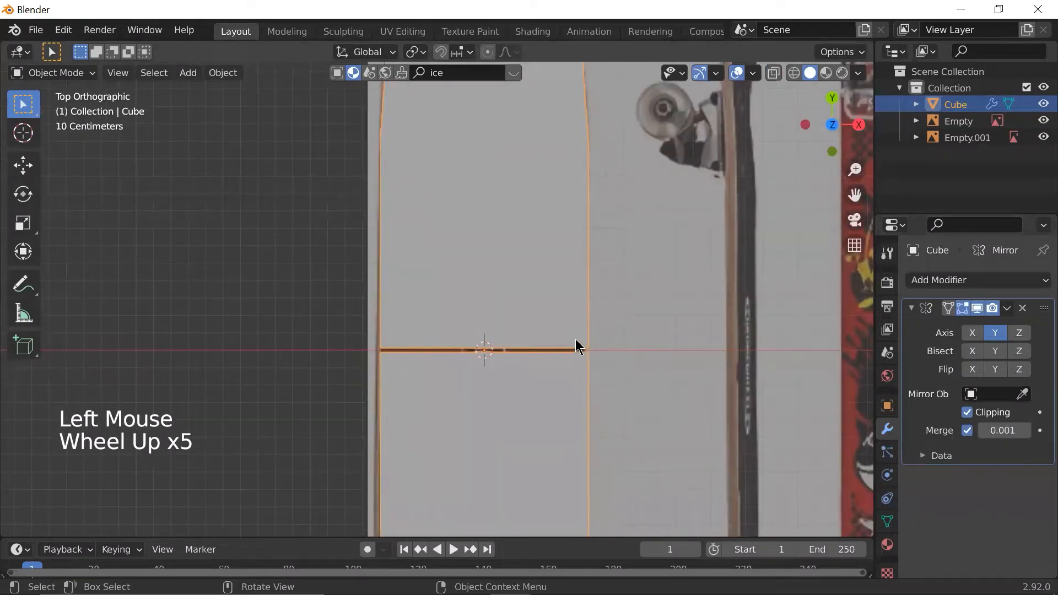
key("g")
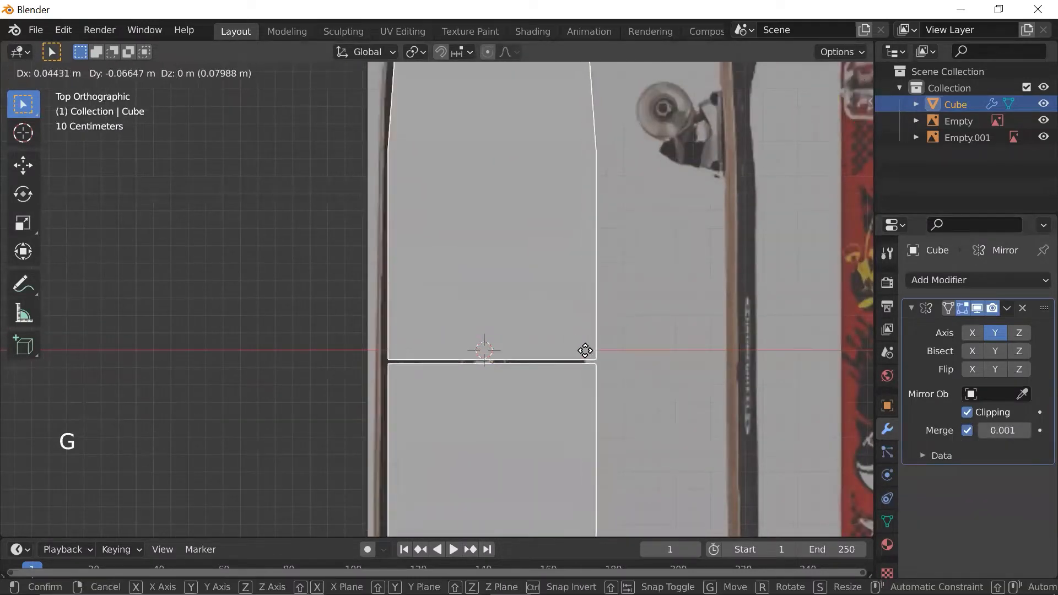
left_click(576, 343)
scroll(568, 326, "down", 3)
- Put the half-deck mesh in Edit Mode with see-through wireframe display
key("Tab")
scroll(551, 304, "down", 1)
key("Tab")
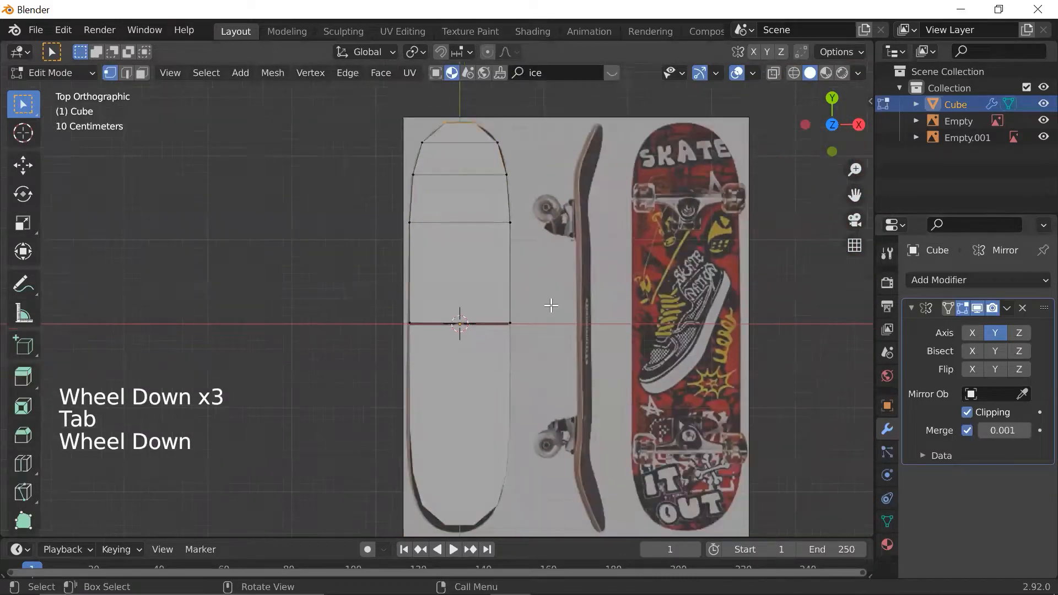
key("Tab")
key("shift")
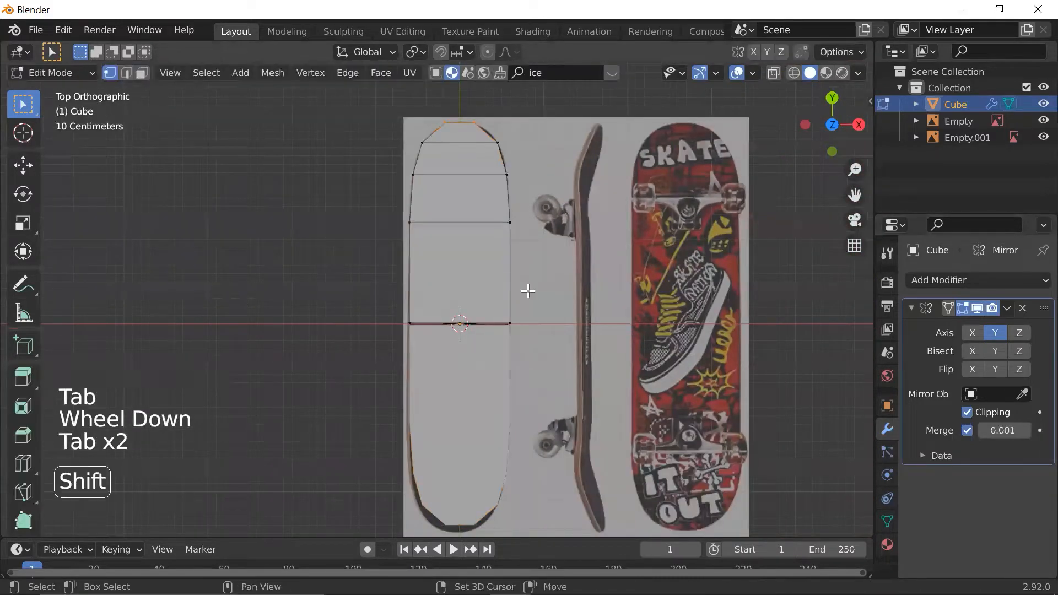
key("shift+z")
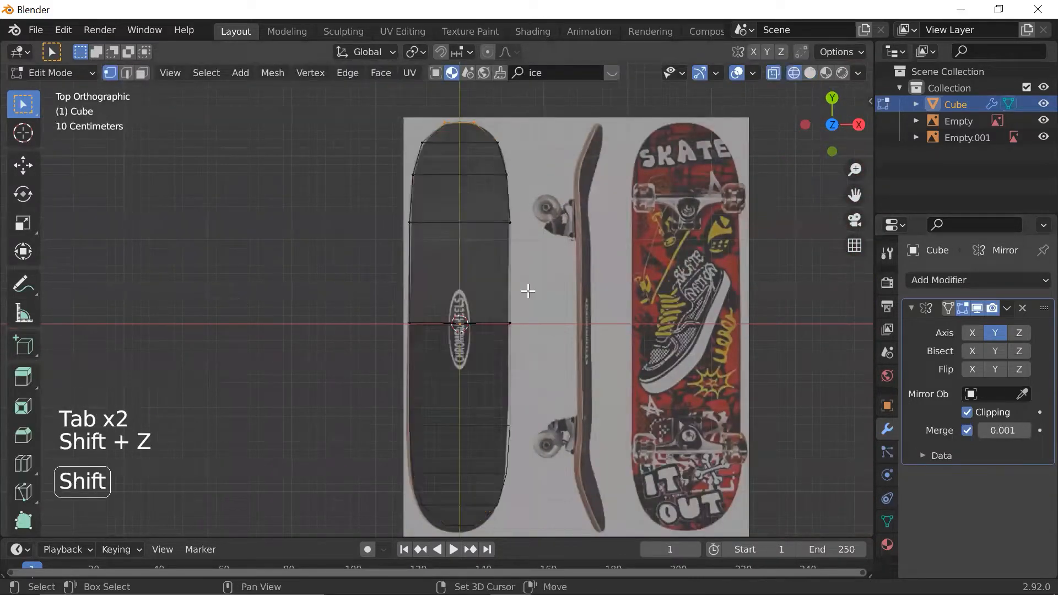
- Select the entire half-deck mesh and move it along Y until its straight edge closes the gap at the mirror plane, in solid display again
left_click(546, 348)
left_click_drag(583, 368, 346, 95)
scroll(567, 364, "up", 5)
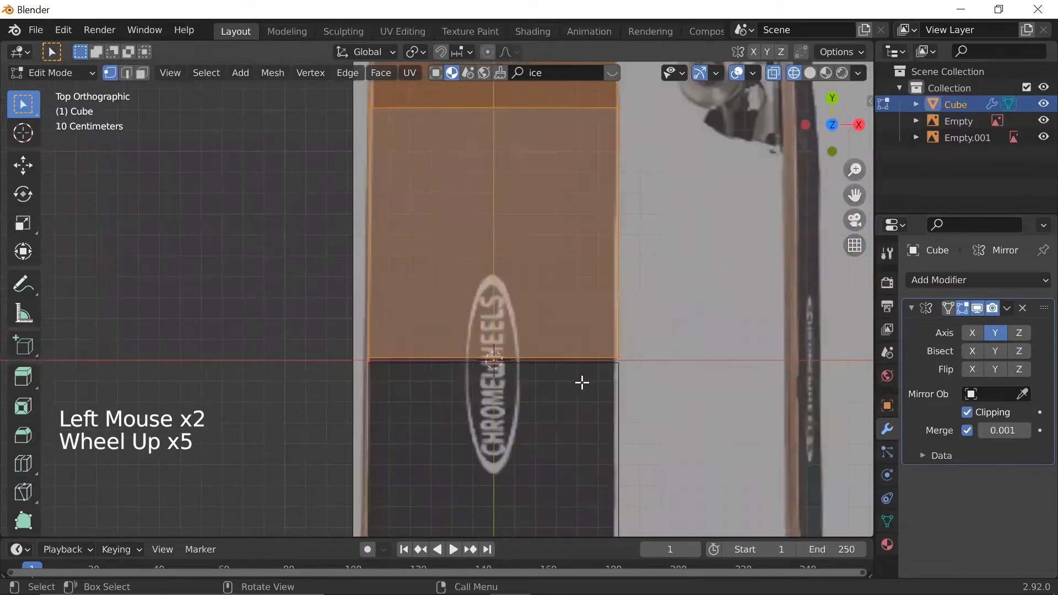
scroll(567, 363, "down", 1, "shift")
middle_click_drag(567, 364, 560, 347, "shift")
scroll(560, 348, "up", 4)
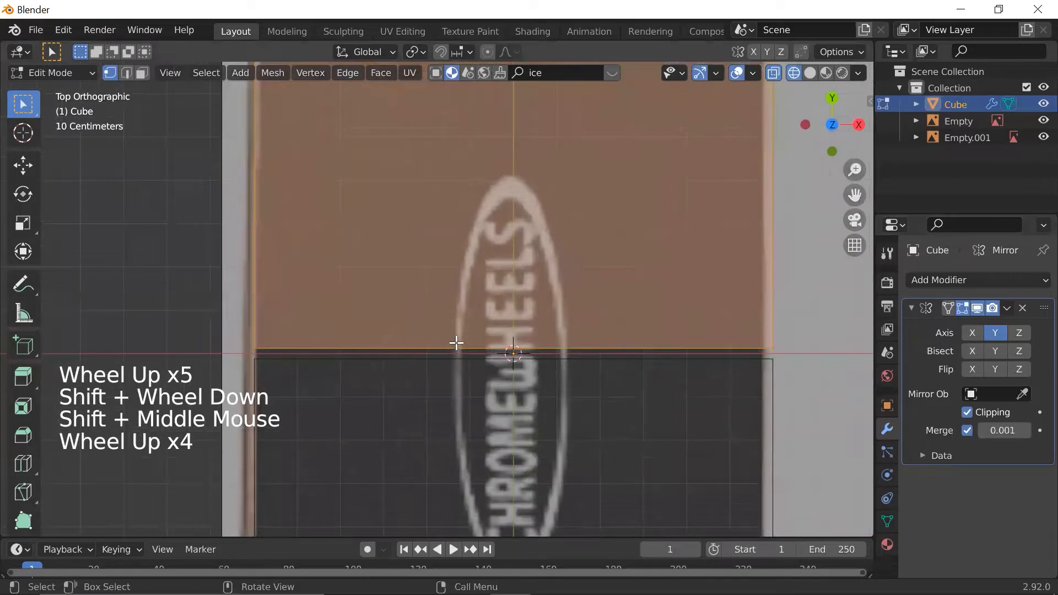
key("g")
key("y")
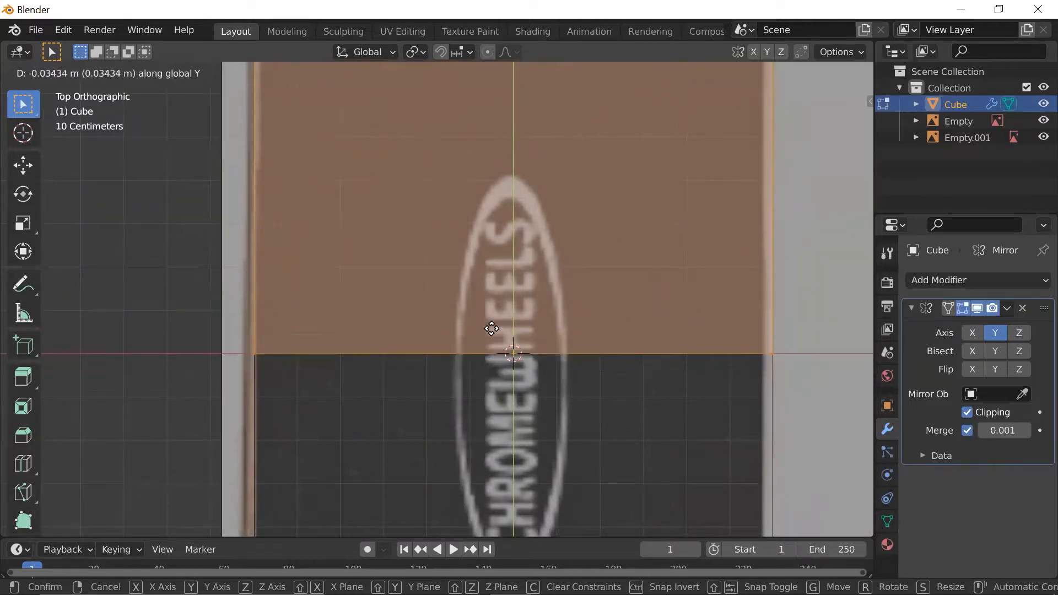
left_click(486, 377)
key("shift+z")
scroll(486, 378, "down", 5)
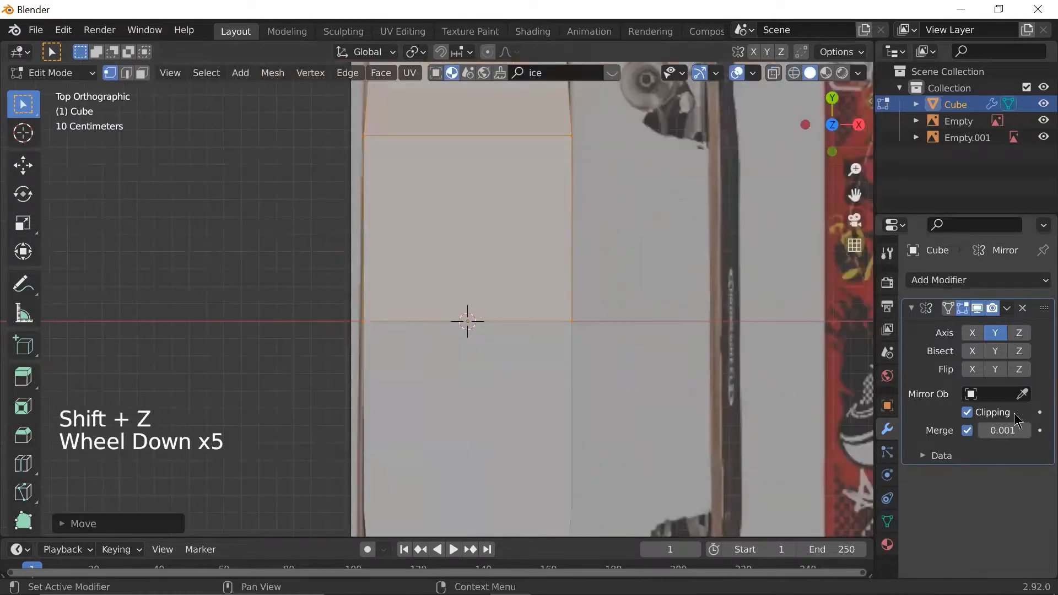
- Test the clipping by trying to move one corner of the half-deck's straight edge off the mirror plane
scroll(552, 364, "up", 2)
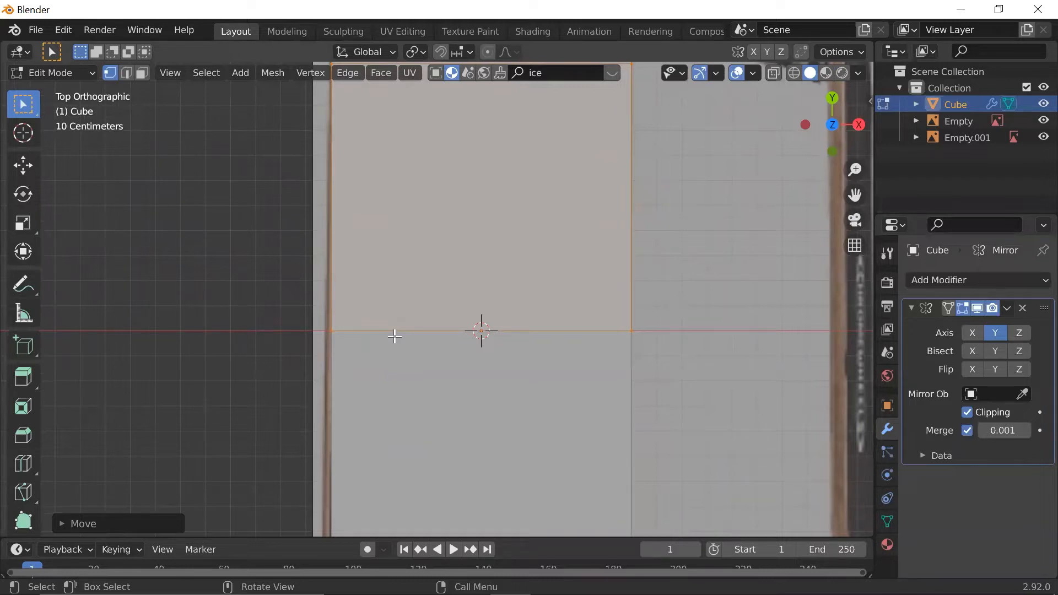
key("shift+z")
key("1")
left_click(342, 339)
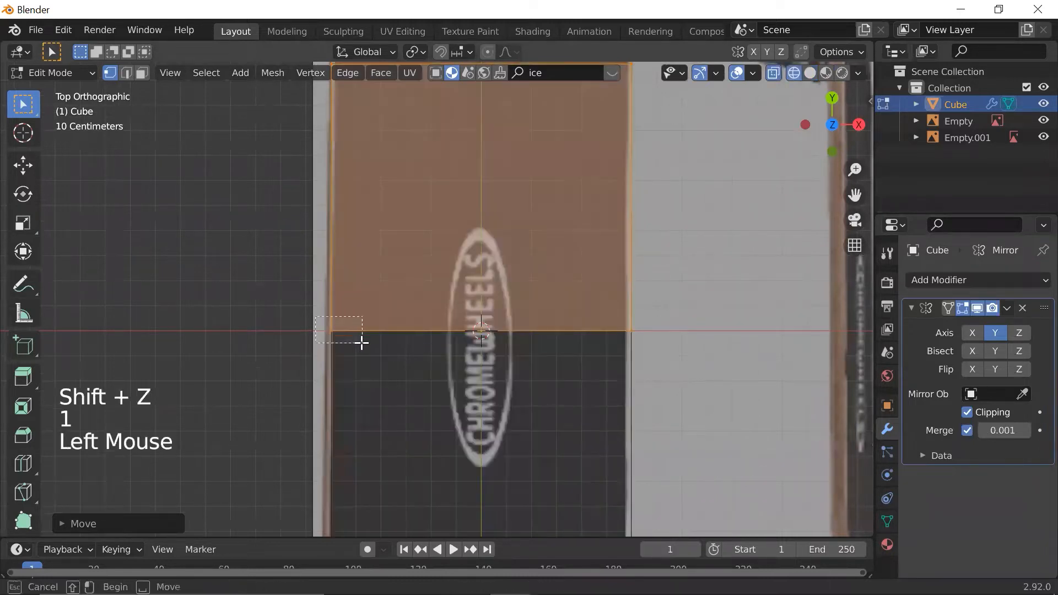
key("g")
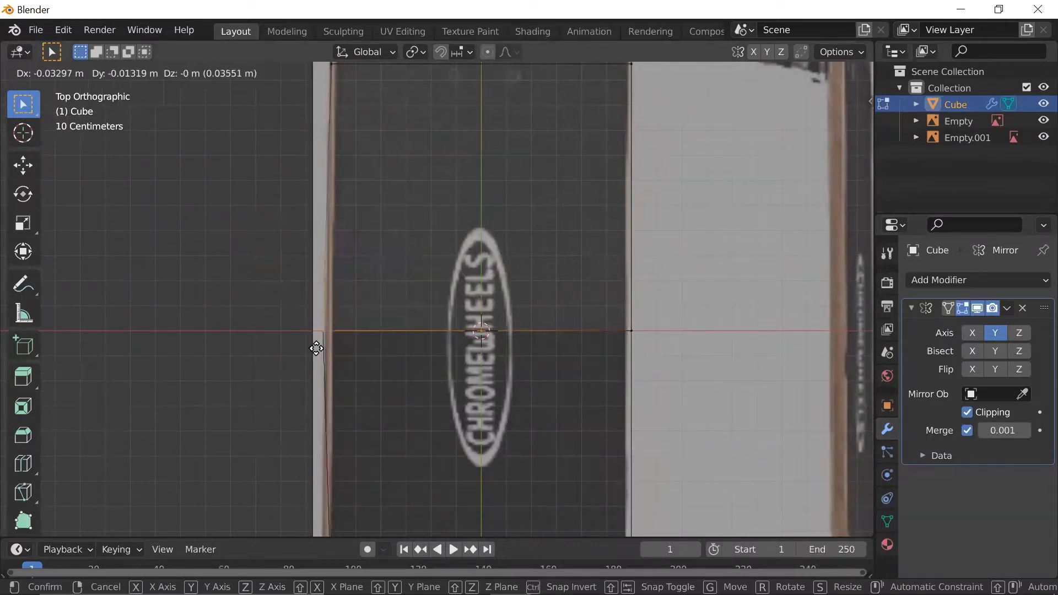
left_click(353, 339)
scroll(418, 340, "down", 4)
scroll(418, 340, "down", 1)
key("shift+z")
scroll(425, 338, "down", 1)
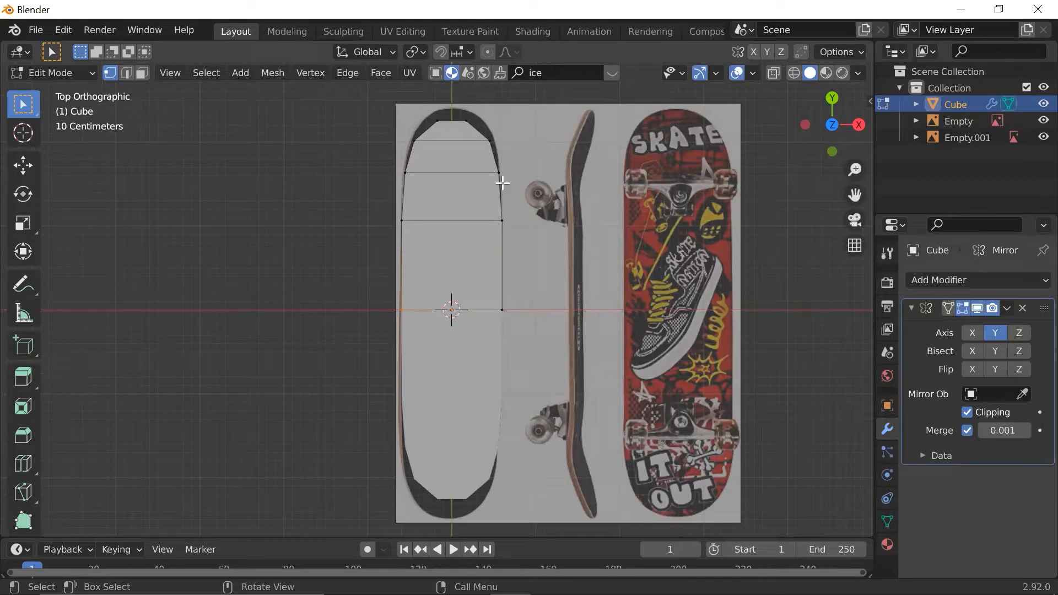
- Compare the mirrored deck's outline with the reference deck along its full length, in Edit Mode and Object Mode
scroll(506, 184, "up", 1)
scroll(555, 194, "down", 1)
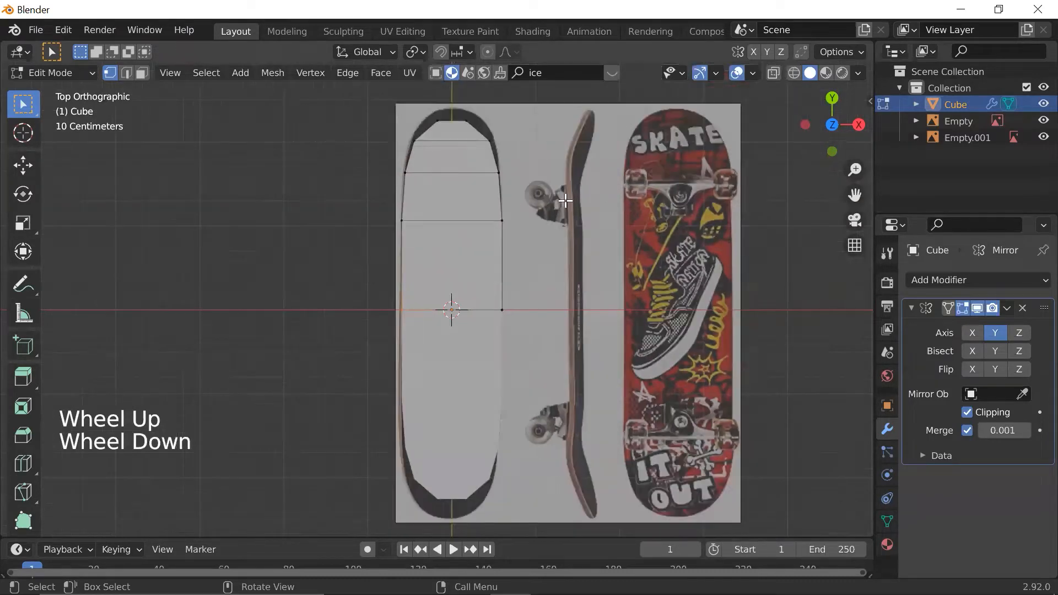
scroll(487, 177, "up", 1)
scroll(503, 186, "up", 1)
middle_click_drag(503, 186, 551, 247, "shift")
scroll(506, 285, "down", 1)
scroll(506, 284, "down", 1)
scroll(551, 247, "down", 1)
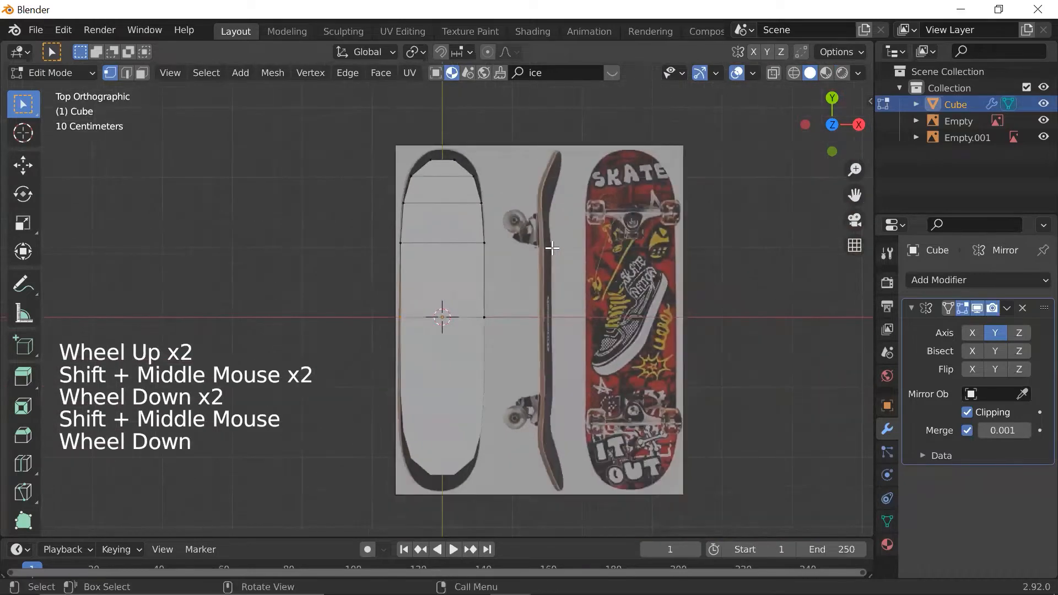
scroll(552, 249, "up", 2)
scroll(573, 281, "down", 1)
scroll(574, 286, "down", 1)
middle_click_drag(573, 286, 574, 275, "shift")
scroll(574, 275, "up", 2)
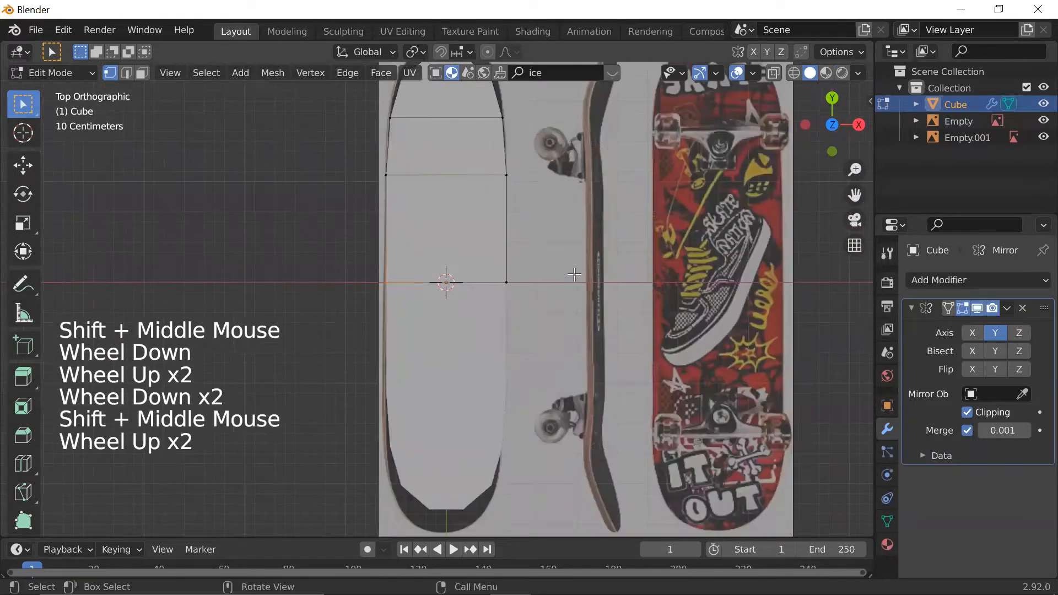
key("Tab")
scroll(485, 273, "down", 2)
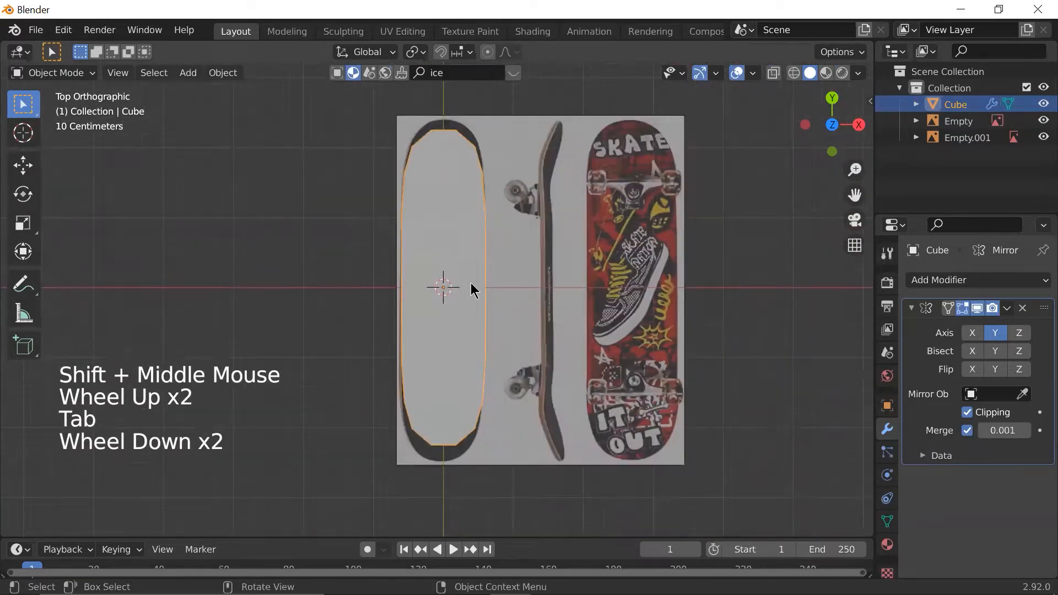
- Examine the gap between the deck's rounded upper end and the reference outline
scroll(470, 283, "up", 1)
scroll(470, 259, "up", 2)
scroll(469, 237, "down", 1)
middle_click_drag(470, 237, 431, 309, "shift")
scroll(414, 195, "up", 2)
key("Tab")
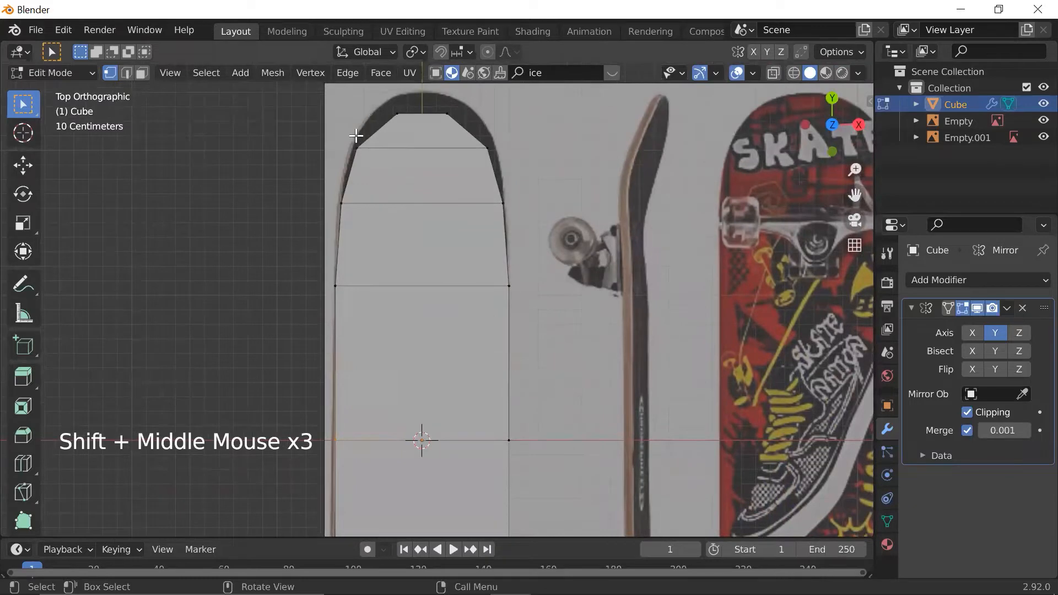
key("shift")
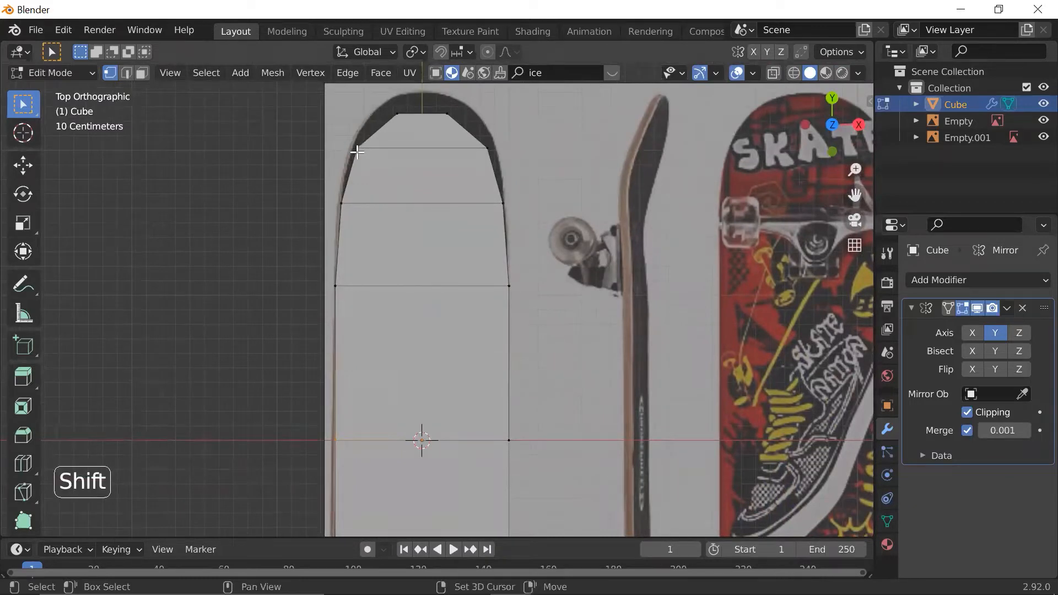
key("Tab")
scroll(408, 243, "down", 3)
scroll(435, 279, "up", 2)
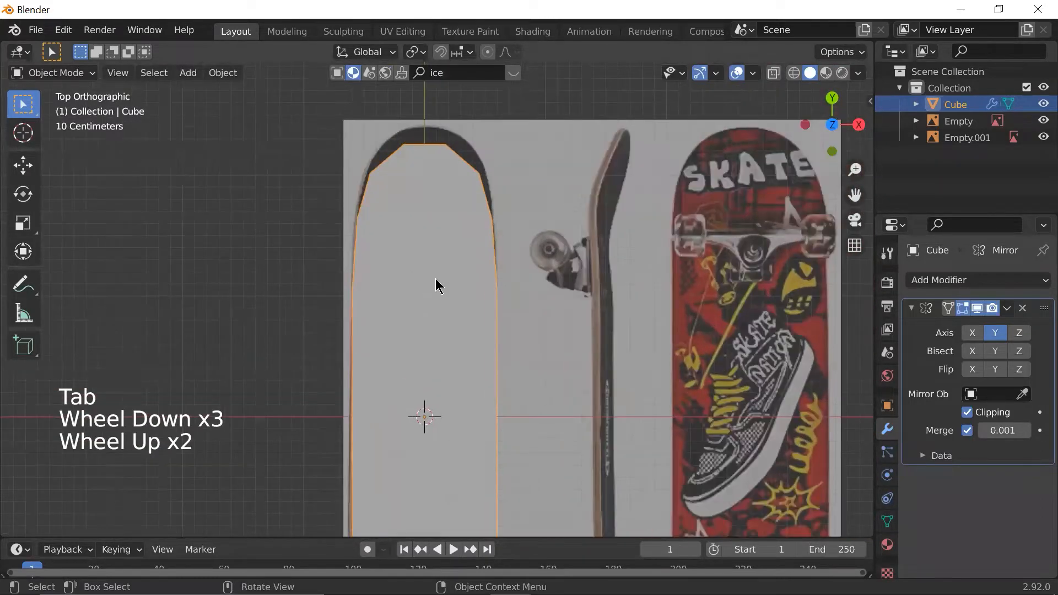
key("Tab")
scroll(436, 279, "down", 3)
middle_click_drag(453, 300, 461, 263, "shift")
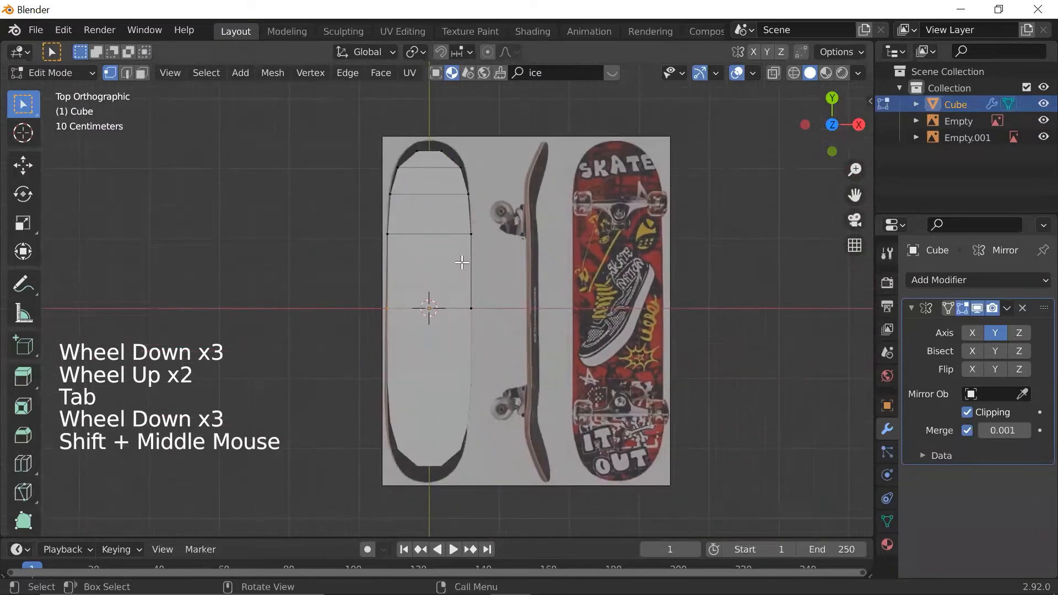
- Select the two outermost vertex rows at the deck's end in wireframe and move them about 0.12 m along Y to the reference outline
scroll(433, 250, "up", 1)
key("shift+z")
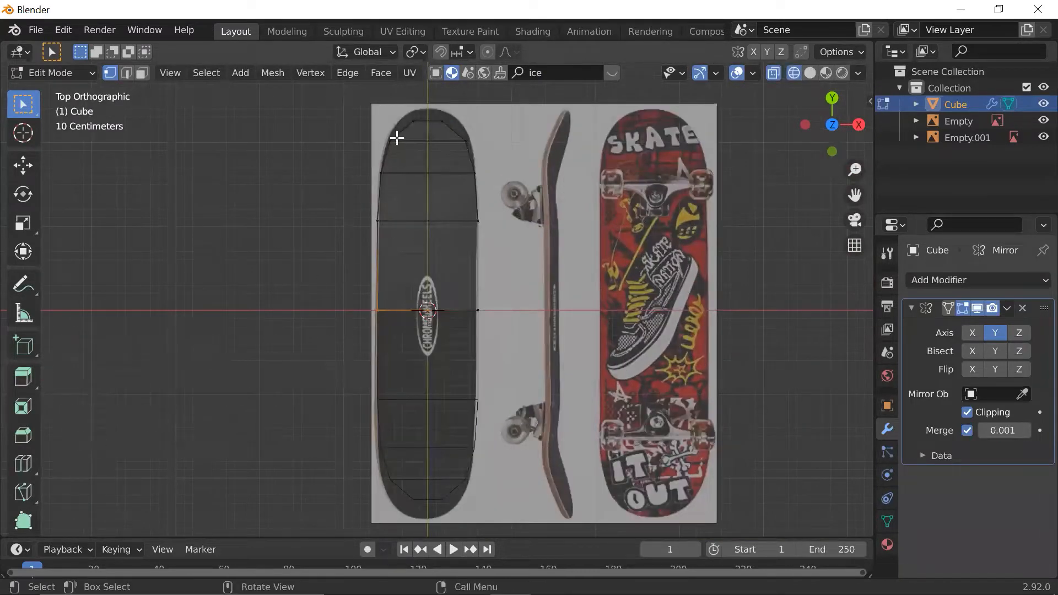
left_click_drag(359, 112, 485, 157)
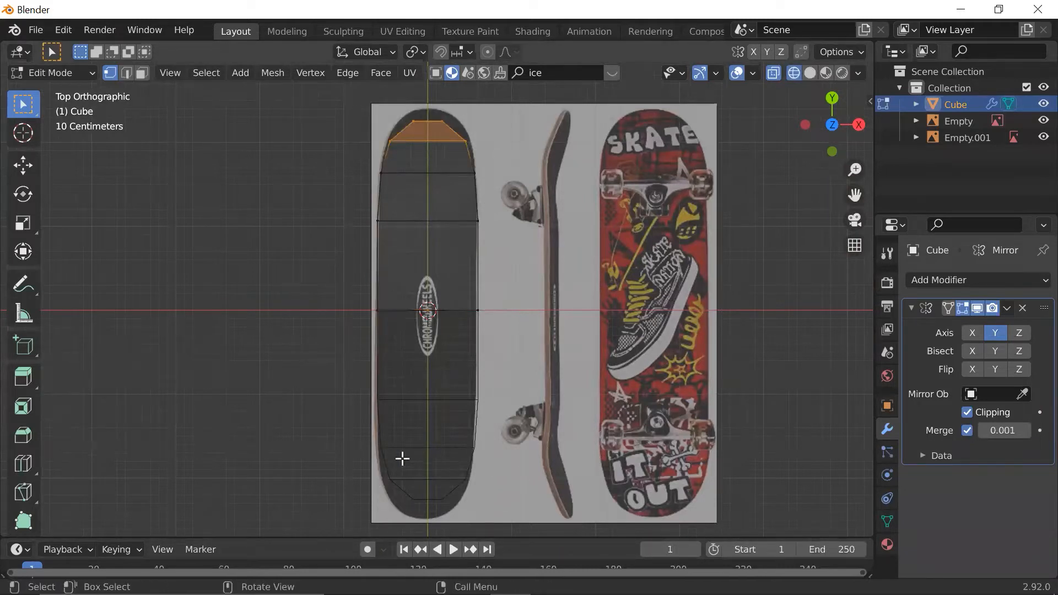
key("g")
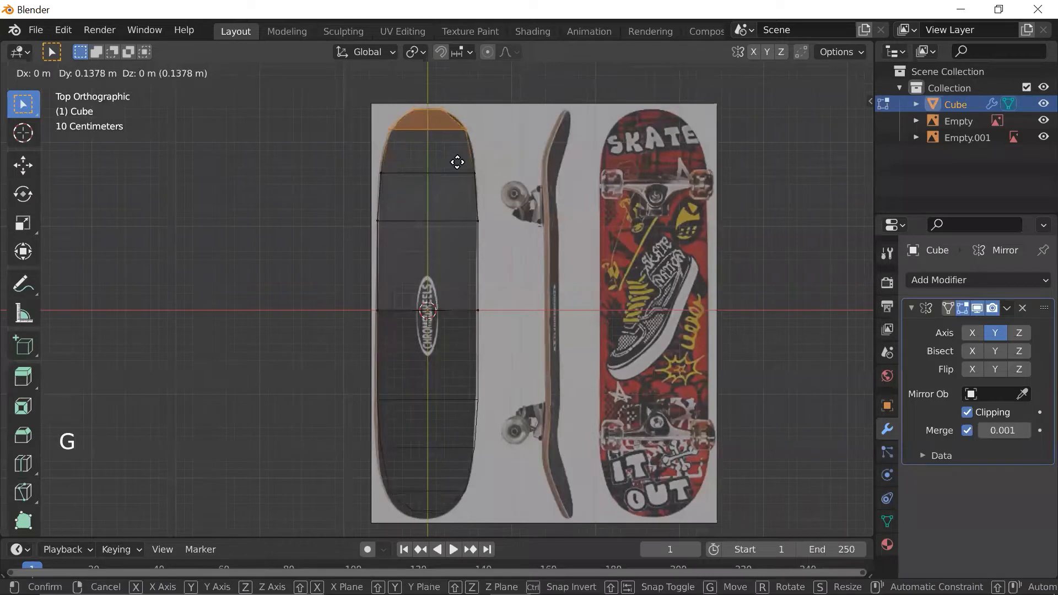
key("y")
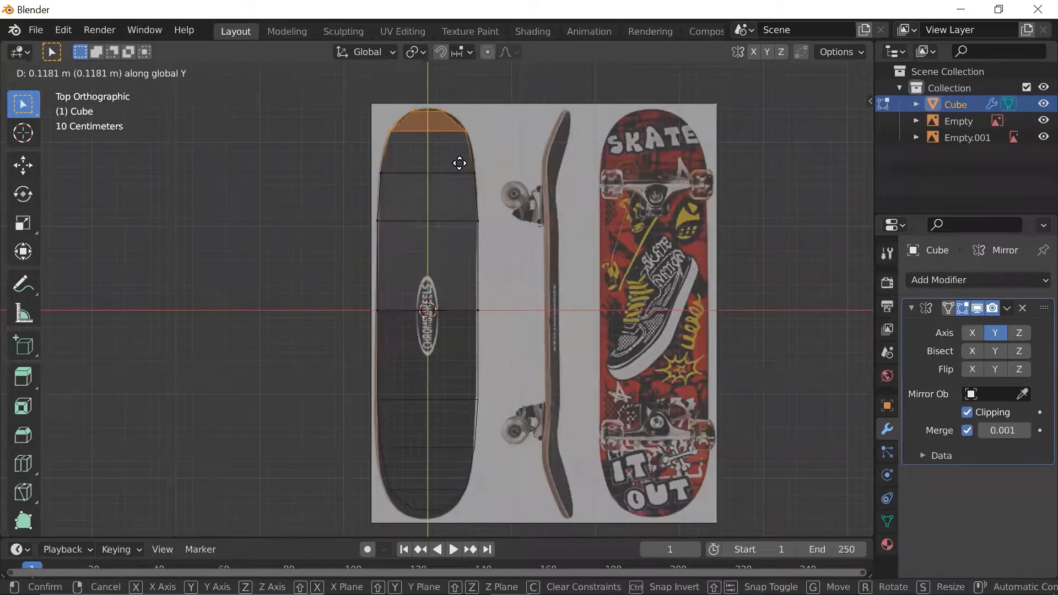
left_click(459, 161)
left_click_drag(371, 169, 490, 185)
key("g")
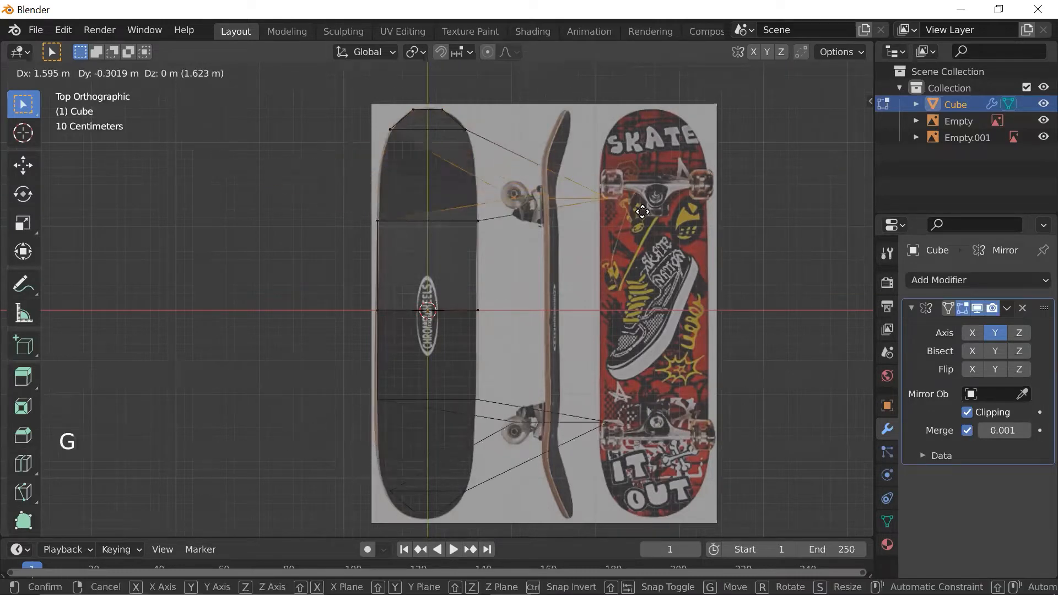
key("Escape")
scroll(518, 215, "up", 2)
scroll(518, 215, "down", 4)
scroll(518, 215, "up", 2)
scroll(518, 215, "up", 1)
scroll(518, 215, "down", 1)
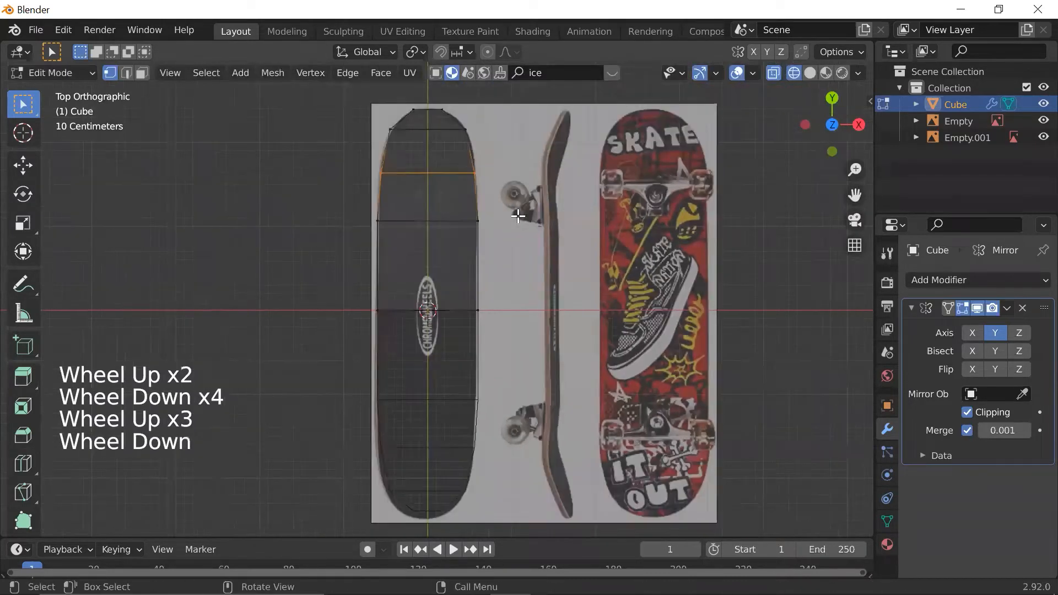
- Return to Object Mode with solid display and inspect the full deck in perspective and from the top
key("Tab")
scroll(515, 224, "down", 2)
key("shift+z")
scroll(512, 229, "down", 1)
scroll(511, 230, "up", 3)
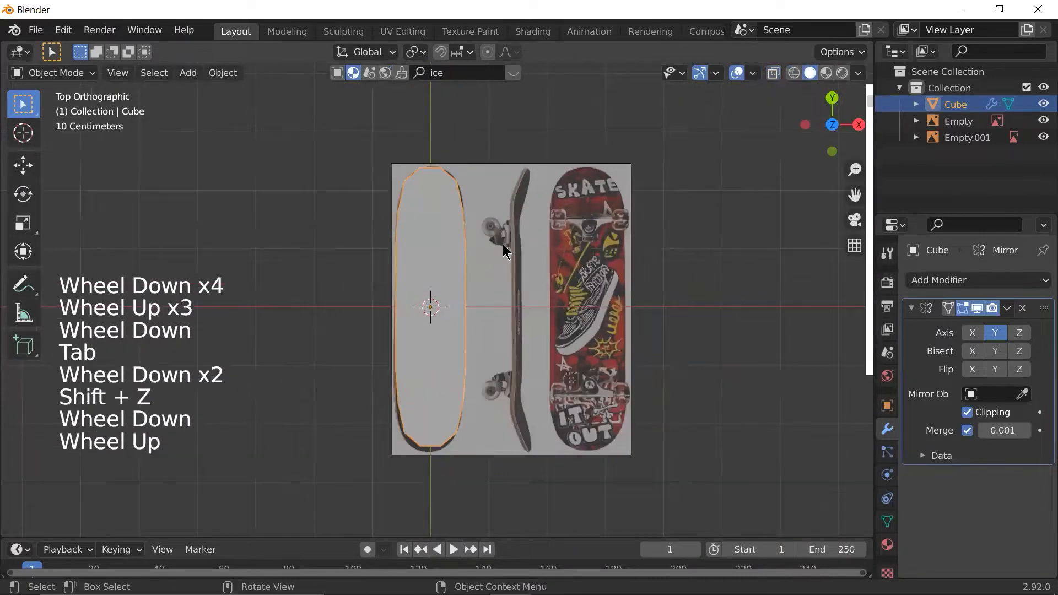
scroll(506, 285, "down", 1)
scroll(506, 286, "down", 1)
middle_click_drag(506, 286, 571, 279)
scroll(584, 306, "up", 3)
scroll(601, 316, "down", 1)
middle_click_drag(601, 316, 494, 362)
scroll(582, 288, "up", 2)
key("grave")
left_click(501, 258)
scroll(501, 253, "down", 5)
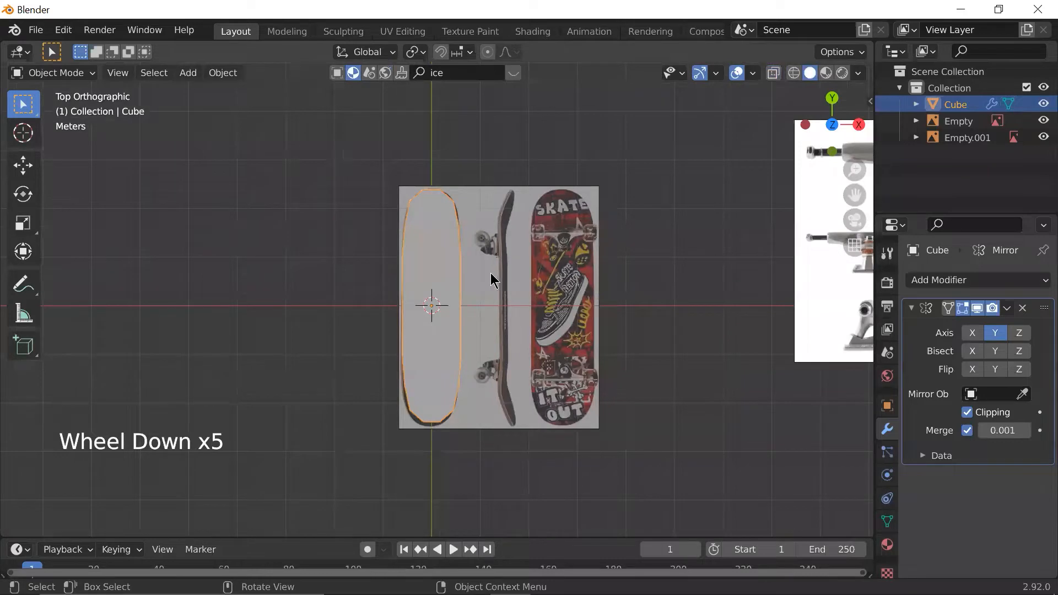
- Raise the deck along Z so it floats clear above the reference images
middle_click_drag(490, 273, 559, 287)
scroll(597, 231, "up", 3)
key("g")
key("z")
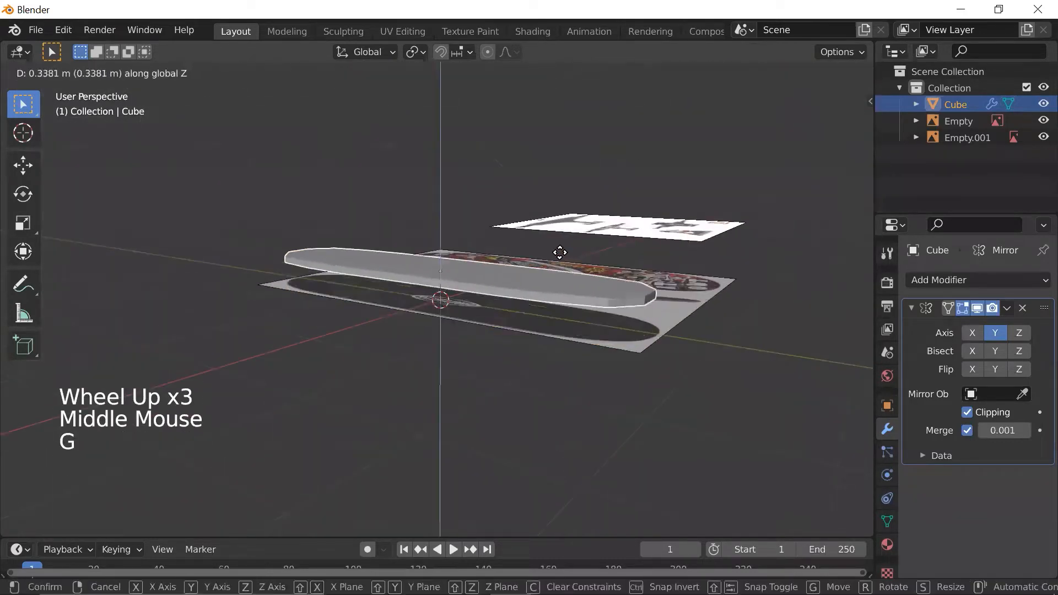
left_click(559, 235)
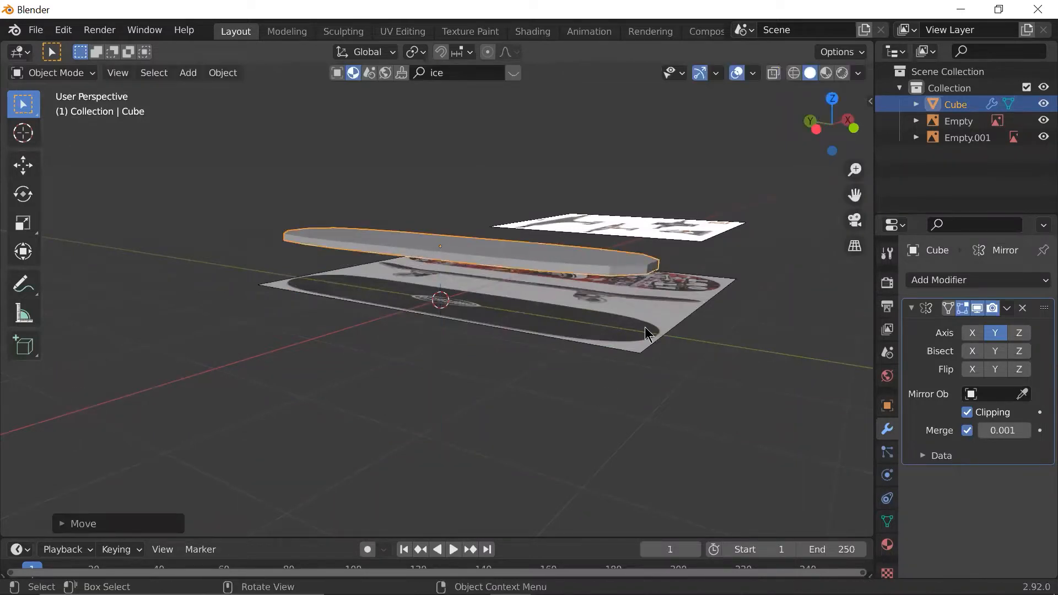
middle_click_drag(544, 334, 456, 329)
scroll(449, 223, "up", 1)
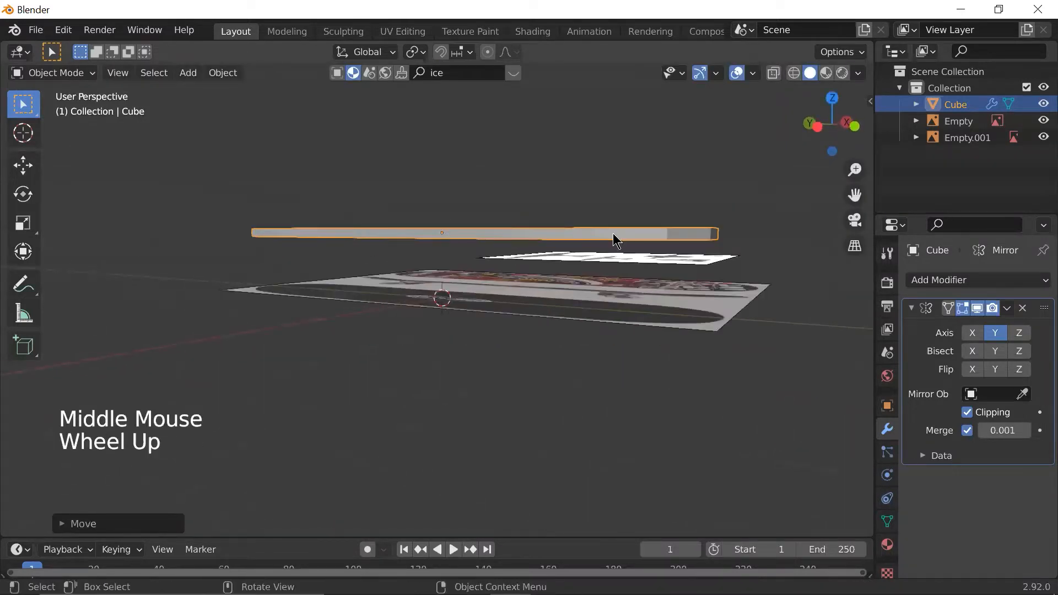
- Examine the raised deck above the reference images from several angles and return to the top view
middle_click_drag(578, 358, 463, 382)
middle_click_drag(480, 272, 397, 250)
scroll(551, 270, "up", 3)
scroll(548, 267, "down", 2)
scroll(510, 293, "down", 2)
key("grave")
scroll(483, 270, "down", 2)
scroll(487, 273, "up", 2)
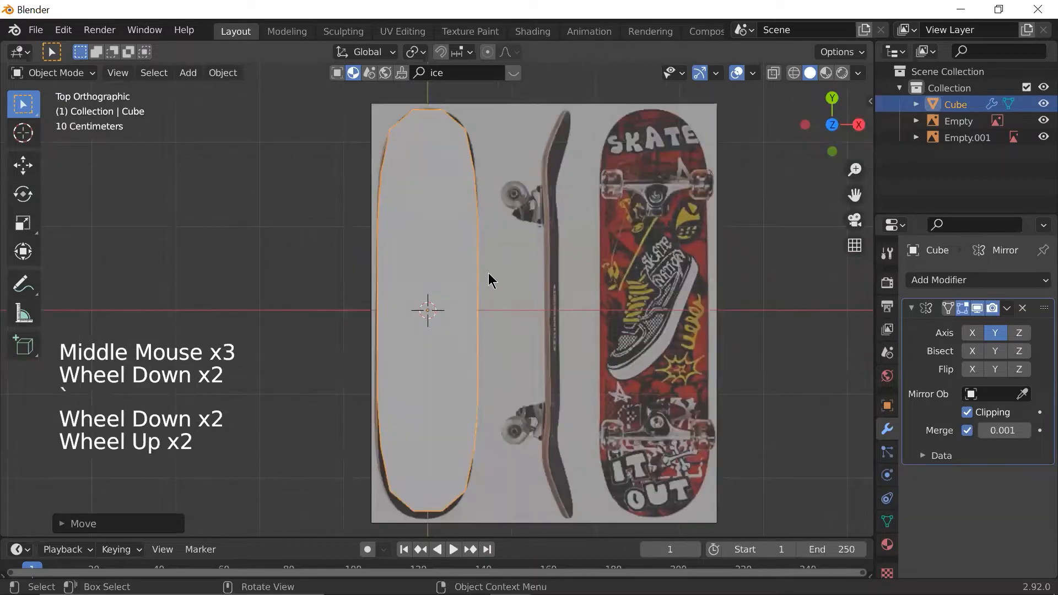
scroll(489, 273, "down", 1)
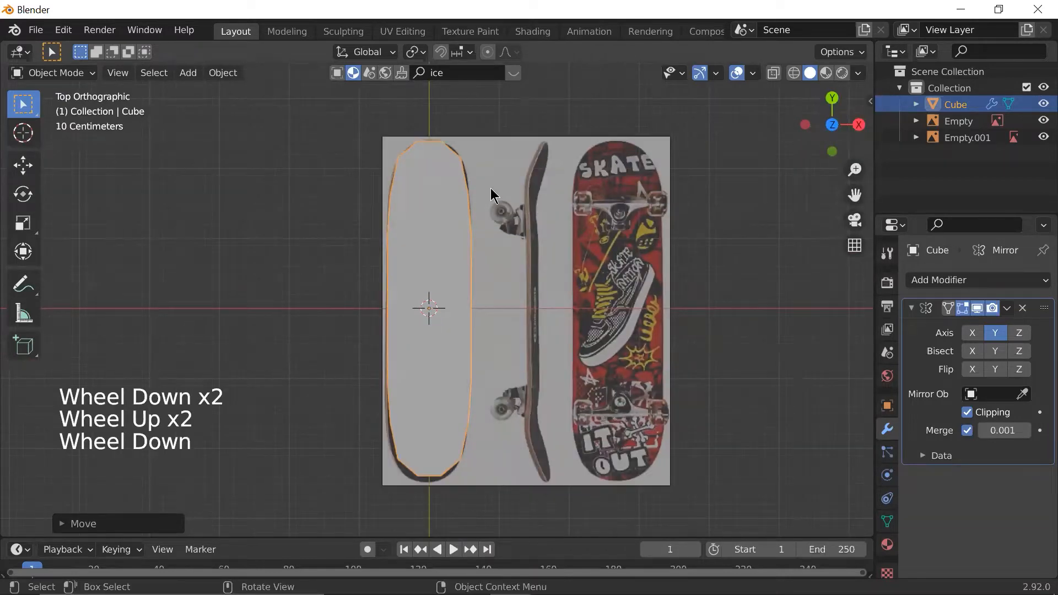
middle_click_drag(467, 264, 452, 187)
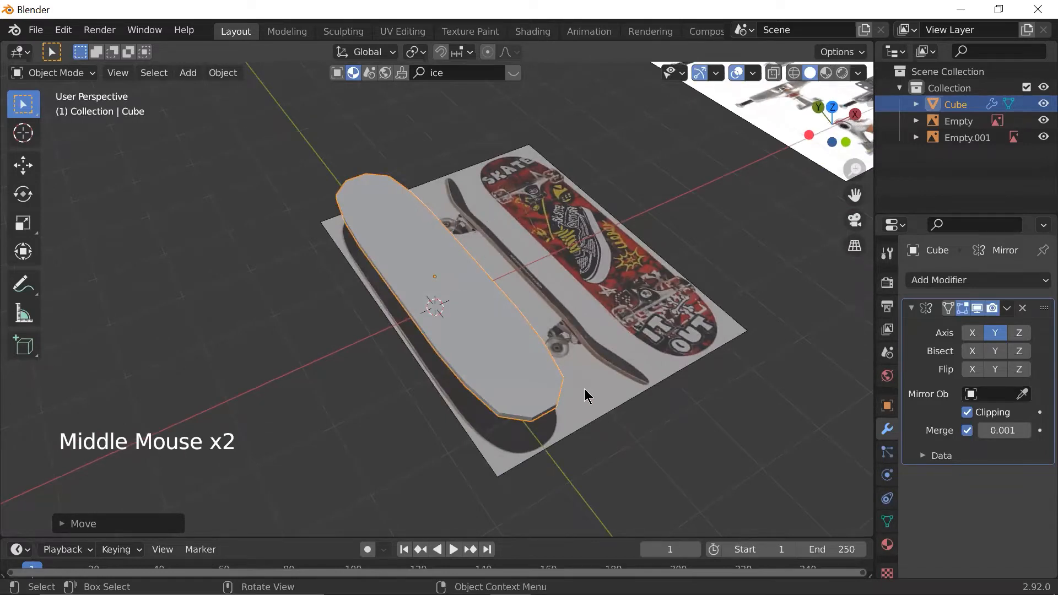
key("grave")
left_click(563, 301)
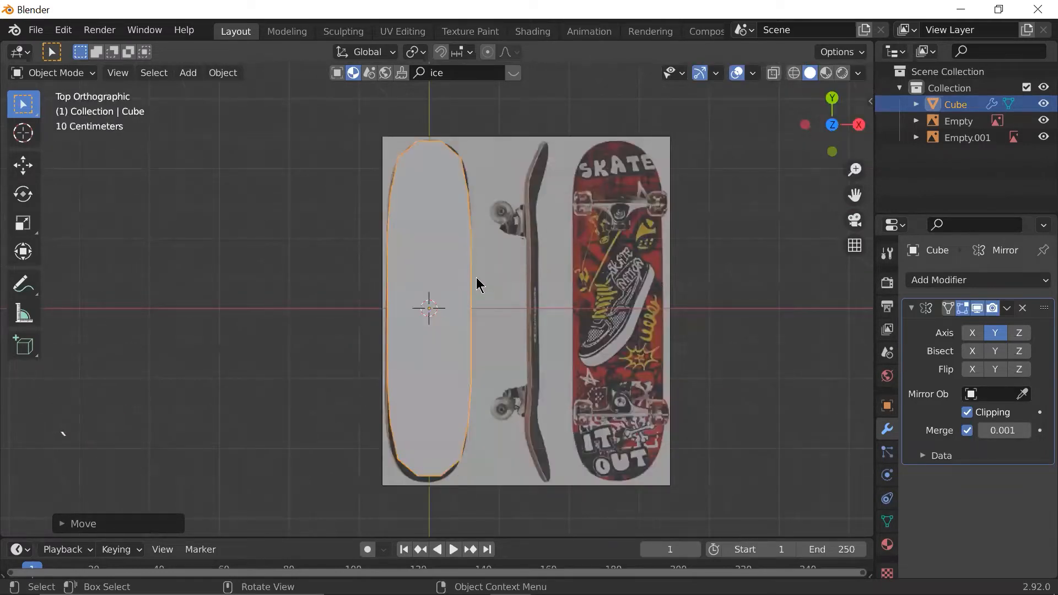
- Try rotating the deck 90° about the global Y axis from the top view, and undo the rotation
key("r")
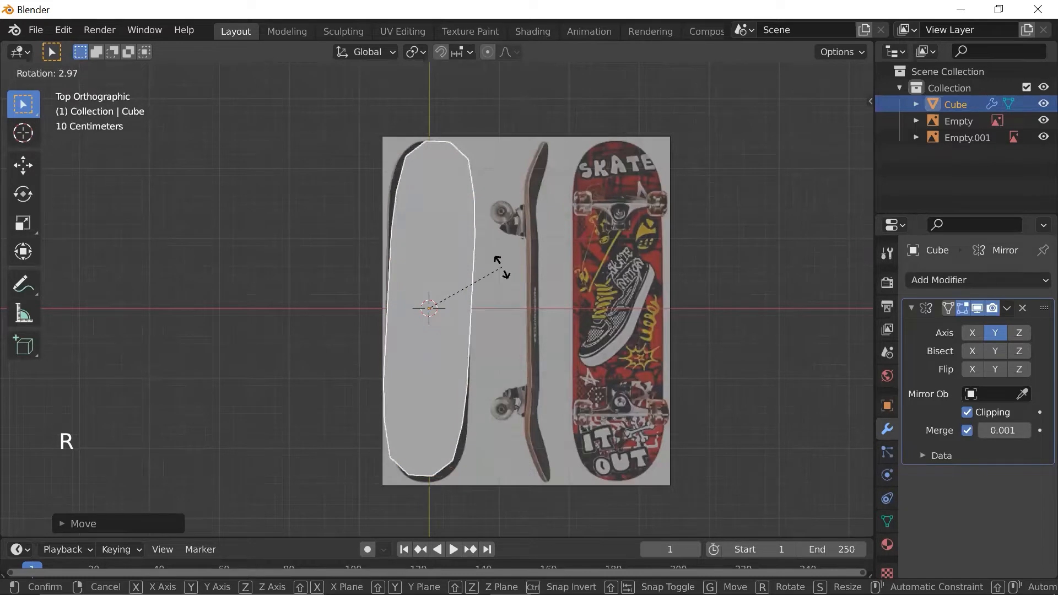
key("x")
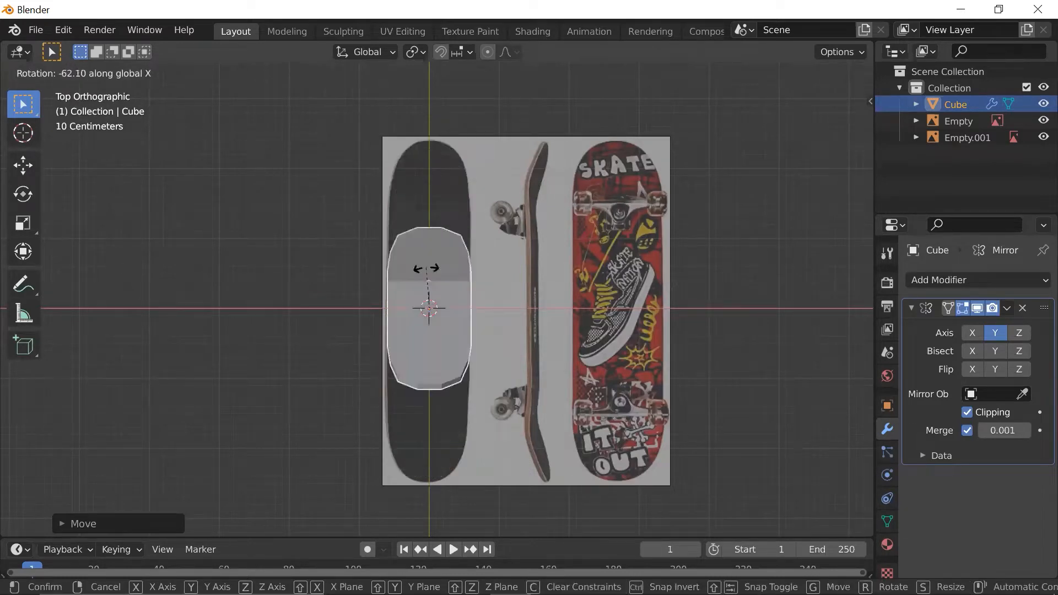
key("y")
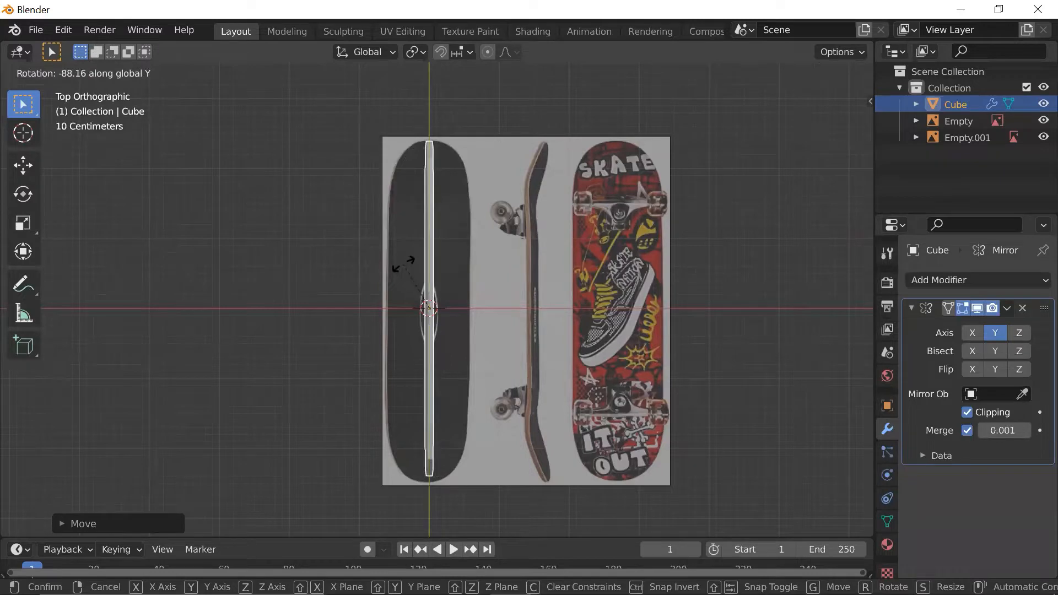
type("90")
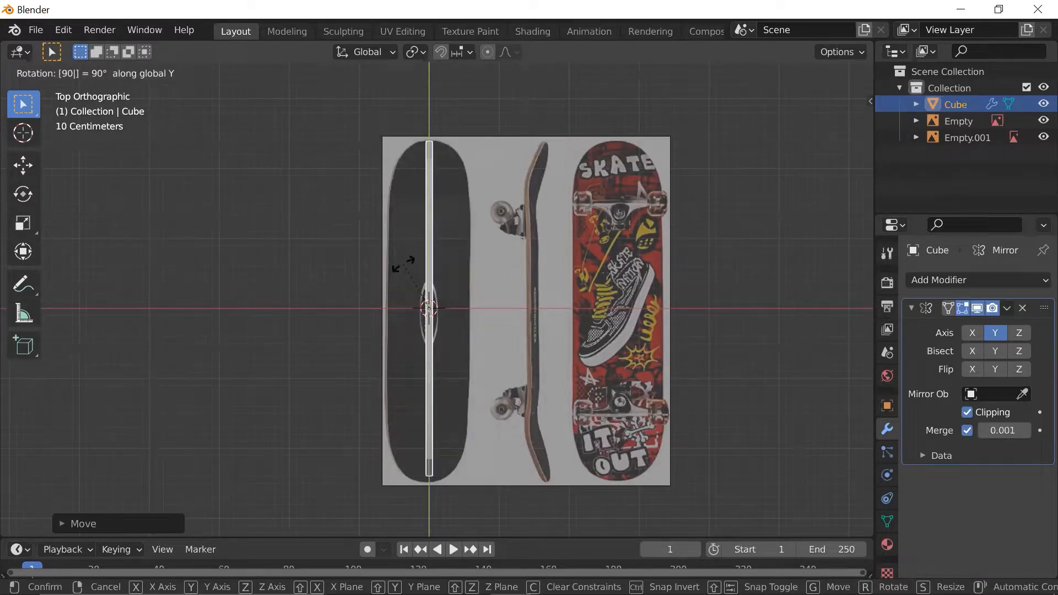
key("Return")
mouse_move(527, 240)
middle_mouse_down()
mouse_move(538, 277)
mouse_move(523, 246)
middle_mouse_up()
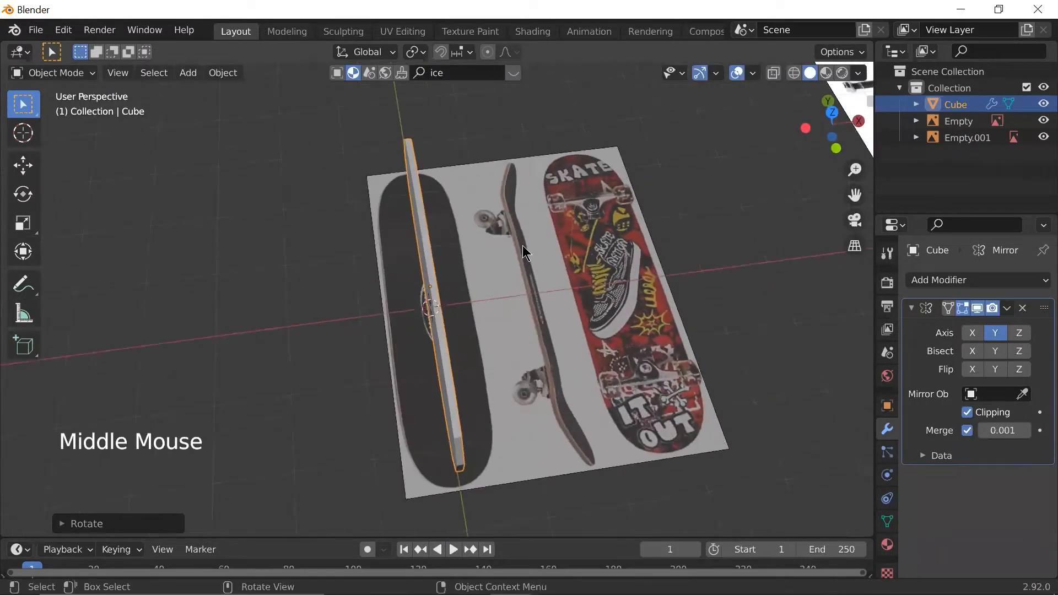
key("r")
key("Escape")
key("ctrl+z")
- Stand the deck on its edge by rotating it 90° about the global Y axis
key("grave")
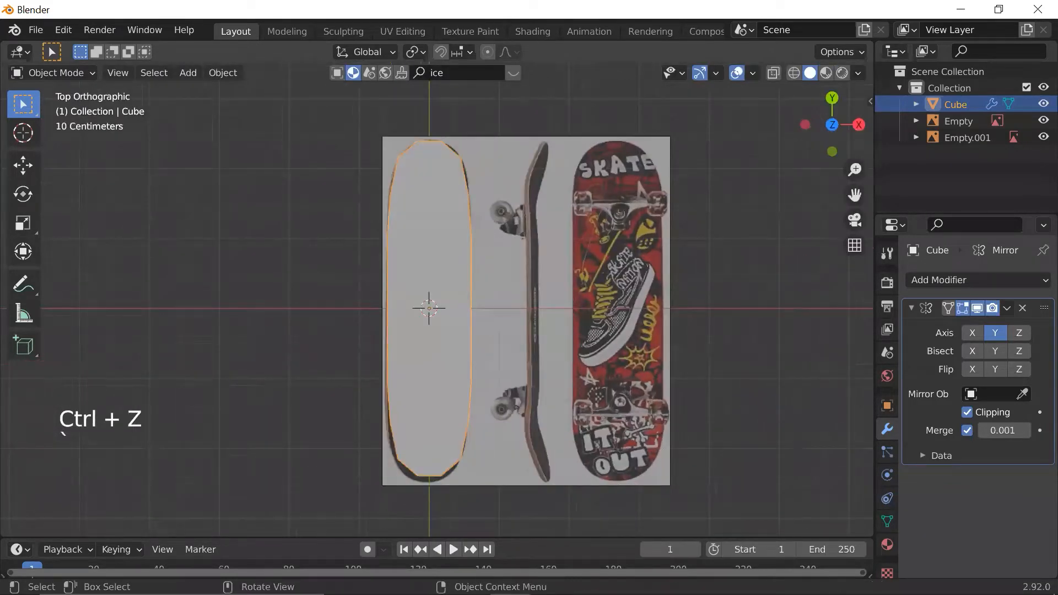
key("r")
type("y")
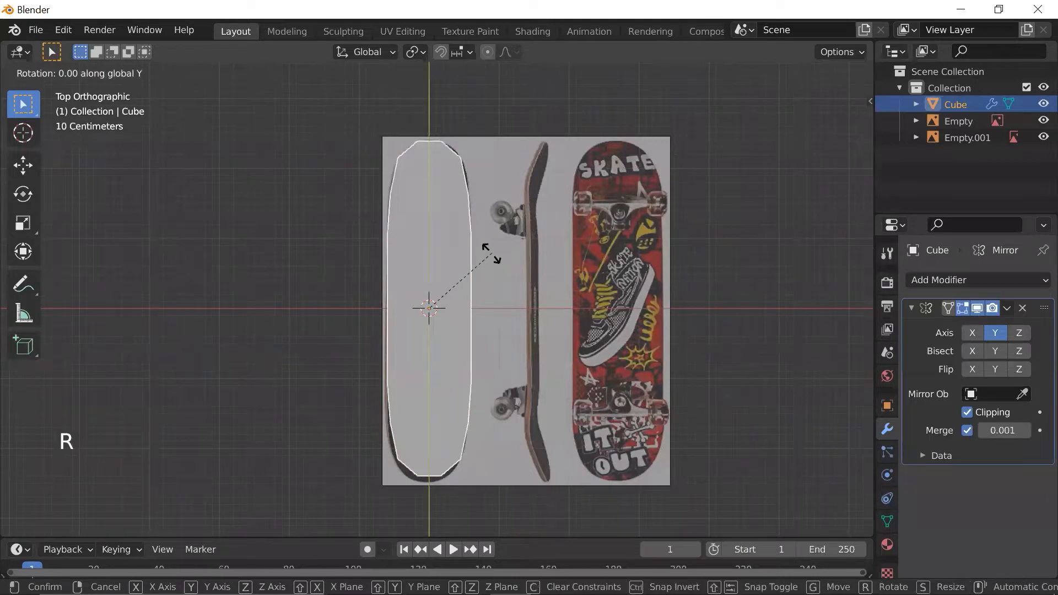
type("90")
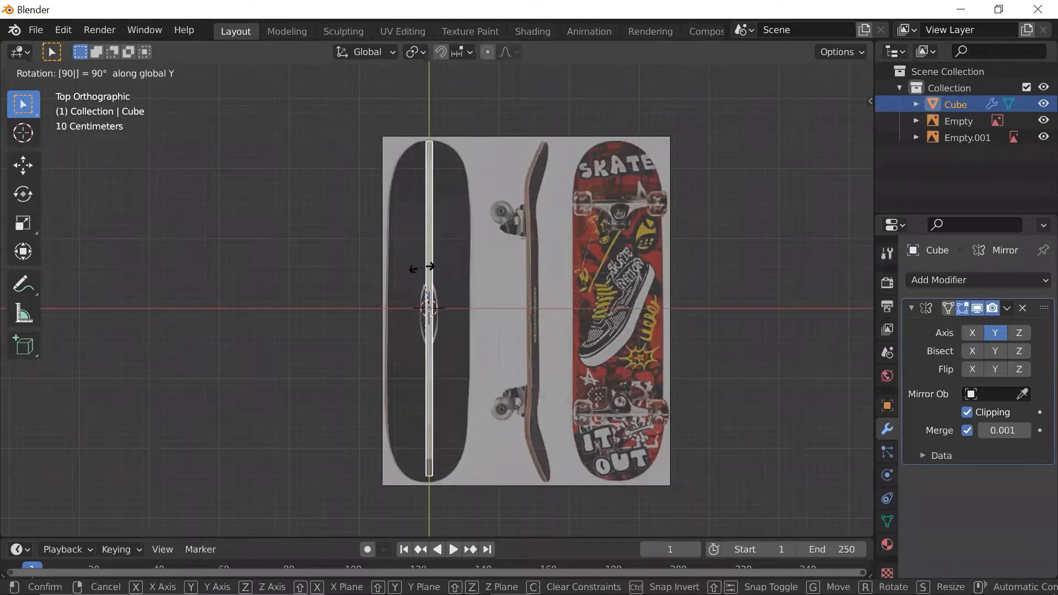
key("Return")
middle_click_drag(422, 273, 449, 176)
scroll(447, 179, "up", 1)
scroll(459, 197, "down", 1)
- In top view, move the edge-on deck about 1.4 m along X onto the side-view skateboard in the reference image
key("grave")
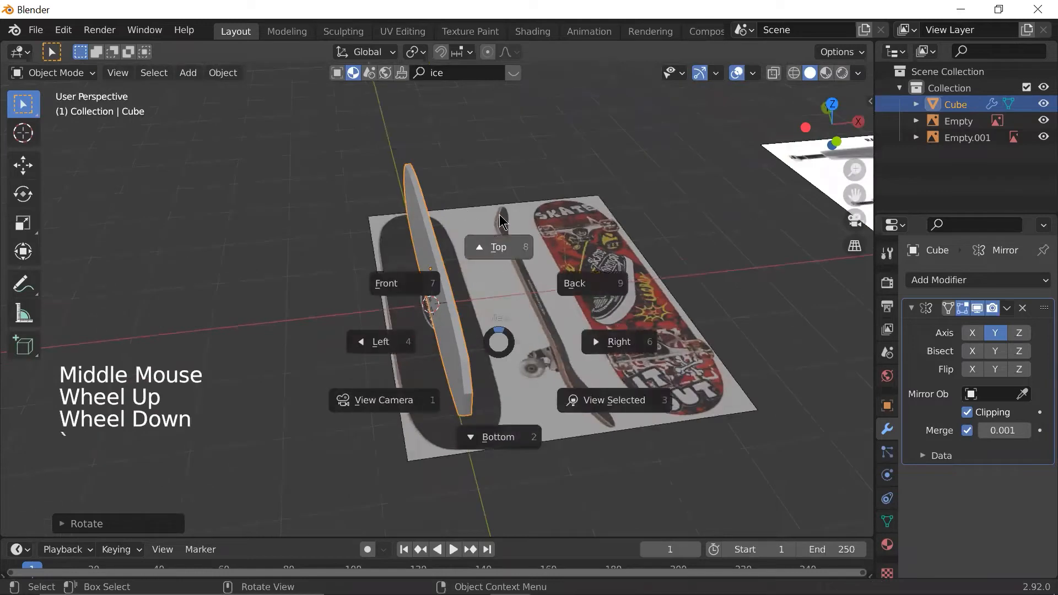
scroll(497, 229, "up", 1)
scroll(498, 235, "down", 2)
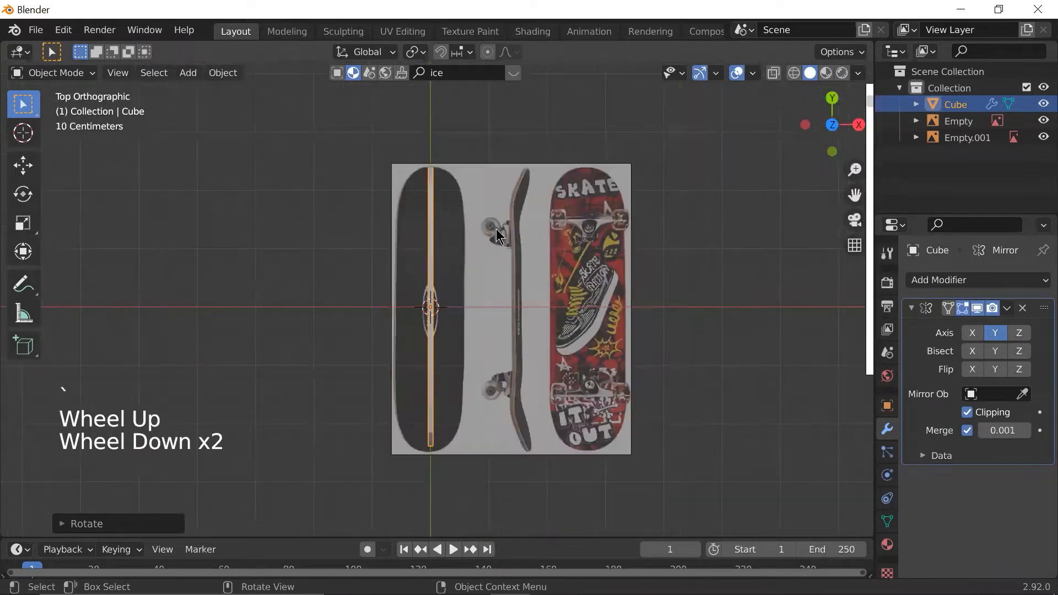
middle_click_drag(510, 232, 433, 237, "shift")
scroll(435, 243, "up", 1)
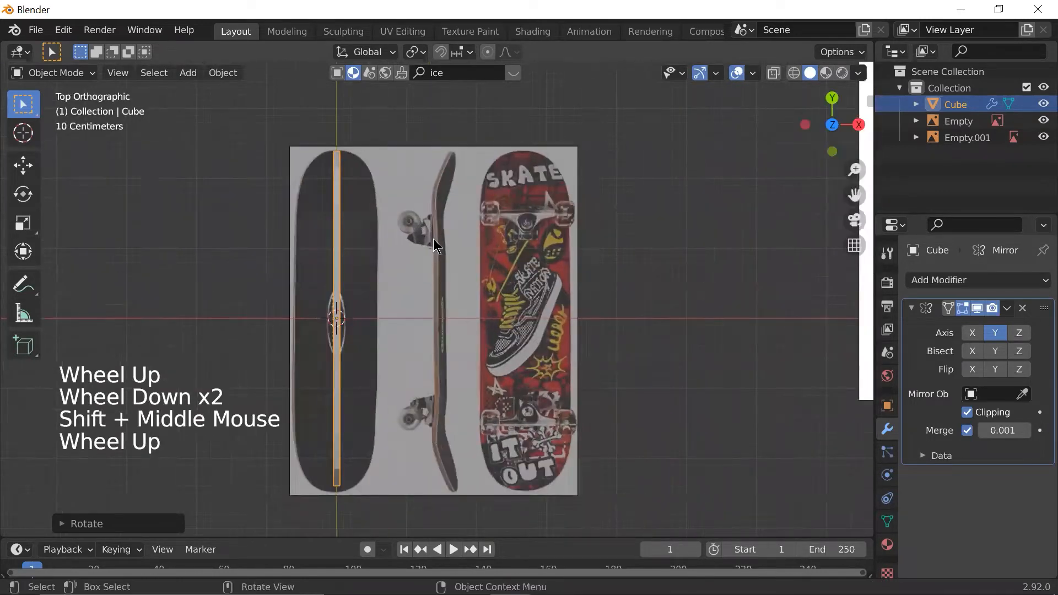
key("g")
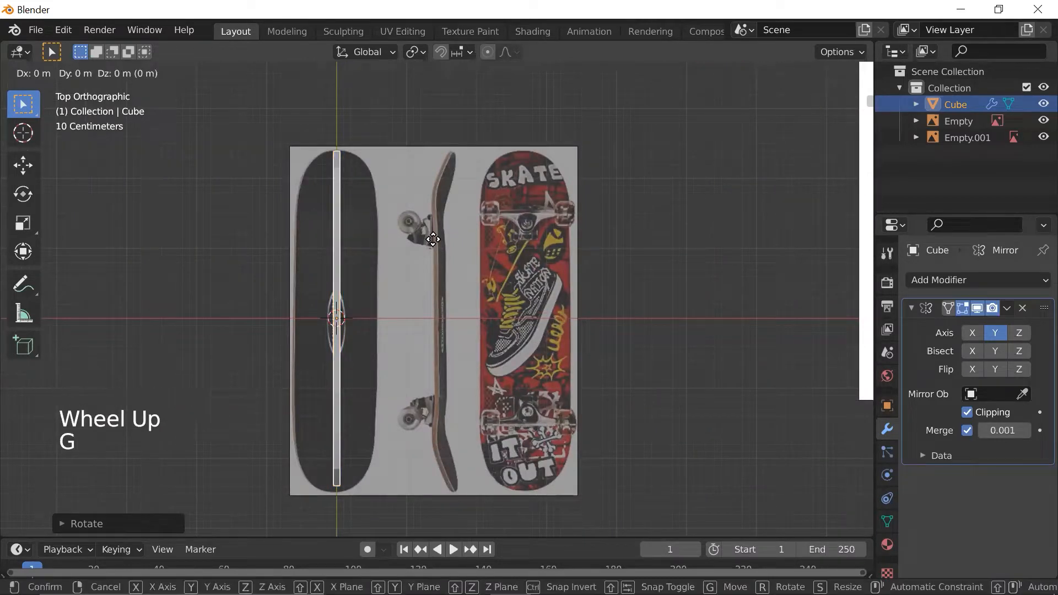
key("x")
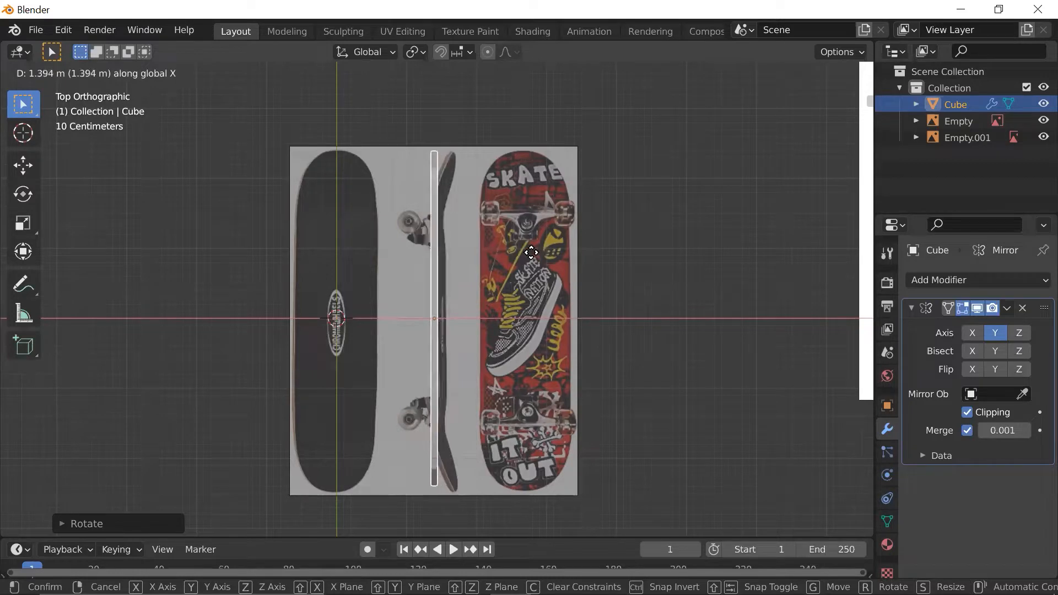
left_click(532, 256)
- Compare the edge-on deck's length and thickness with the side-view skateboard in the reference image
scroll(530, 275, "up", 2)
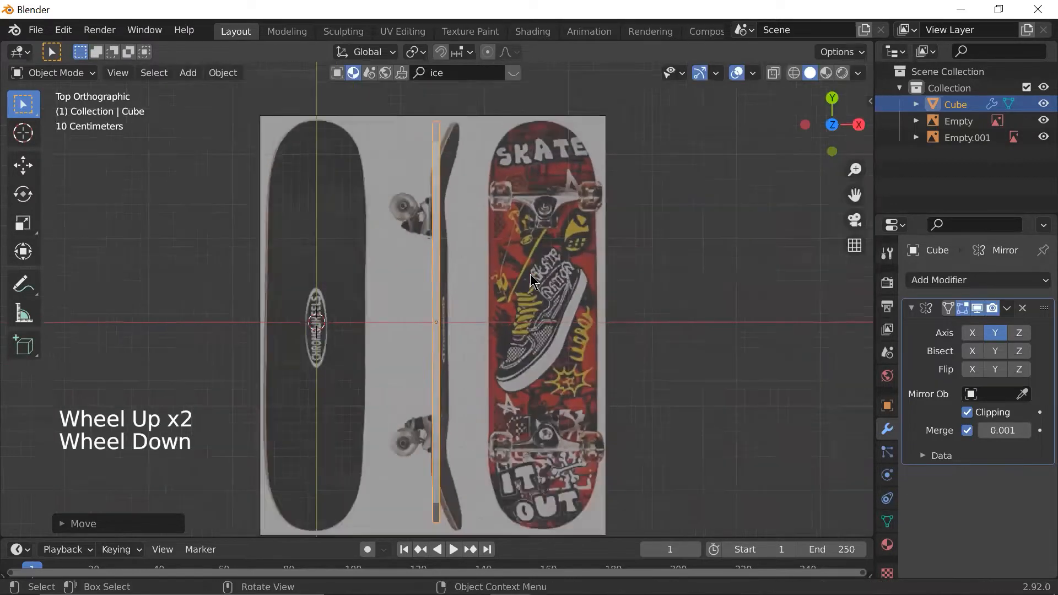
scroll(530, 273, "down", 3)
middle_click_drag(543, 309, 538, 270, "shift")
scroll(539, 273, "up", 2)
scroll(539, 274, "down", 1)
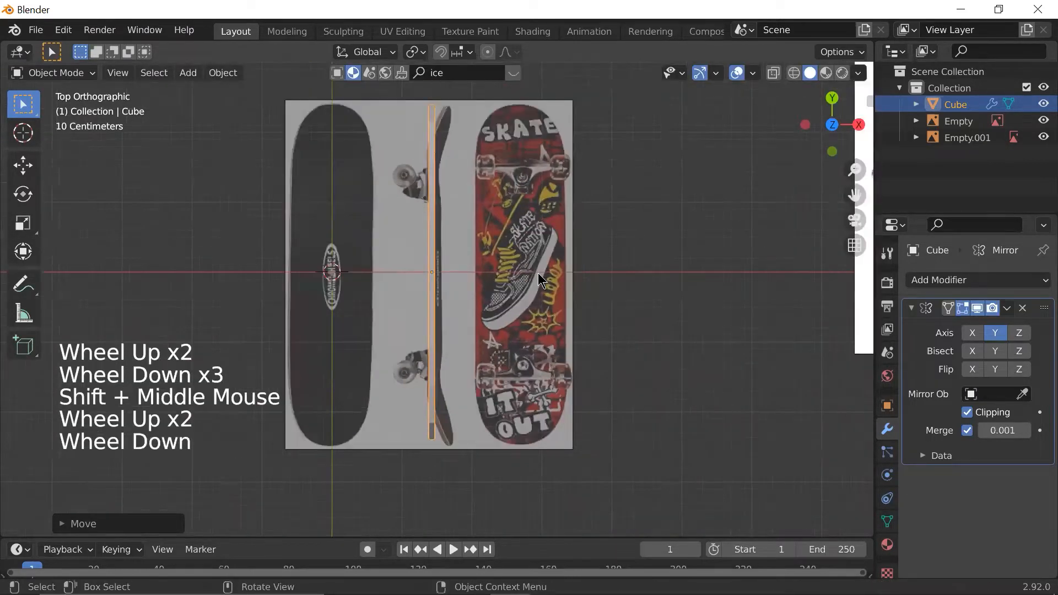
scroll(539, 272, "down", 1)
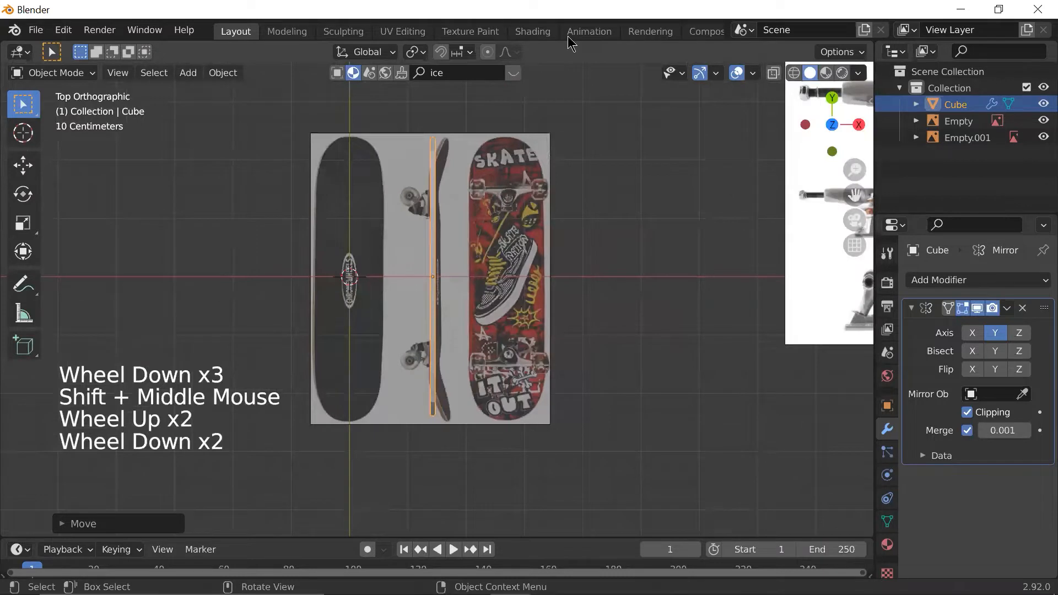
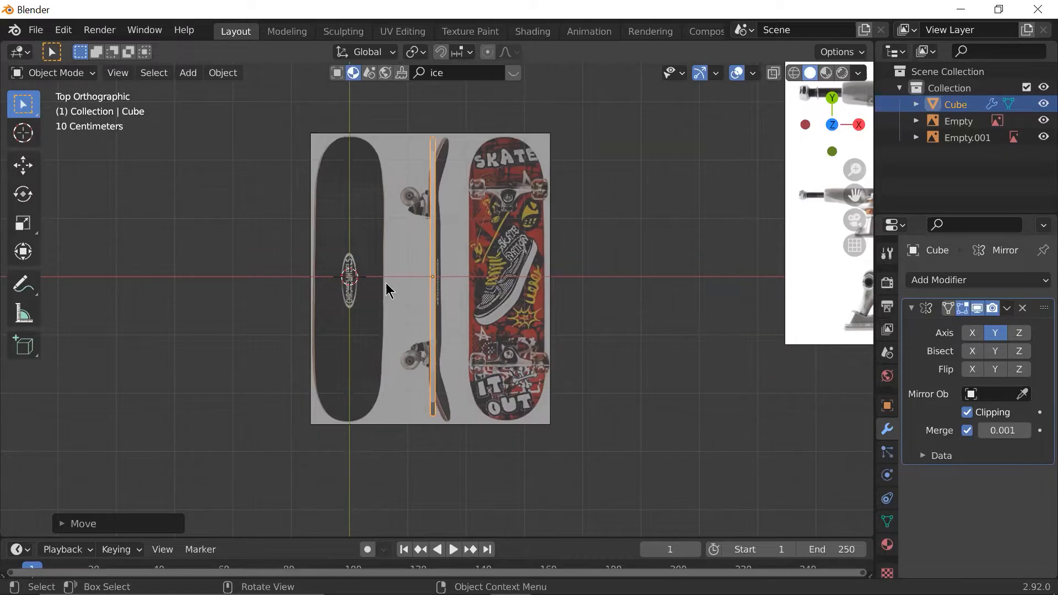
scroll(416, 297, "up", 2)
scroll(418, 297, "down", 2)
left_click(638, 297)
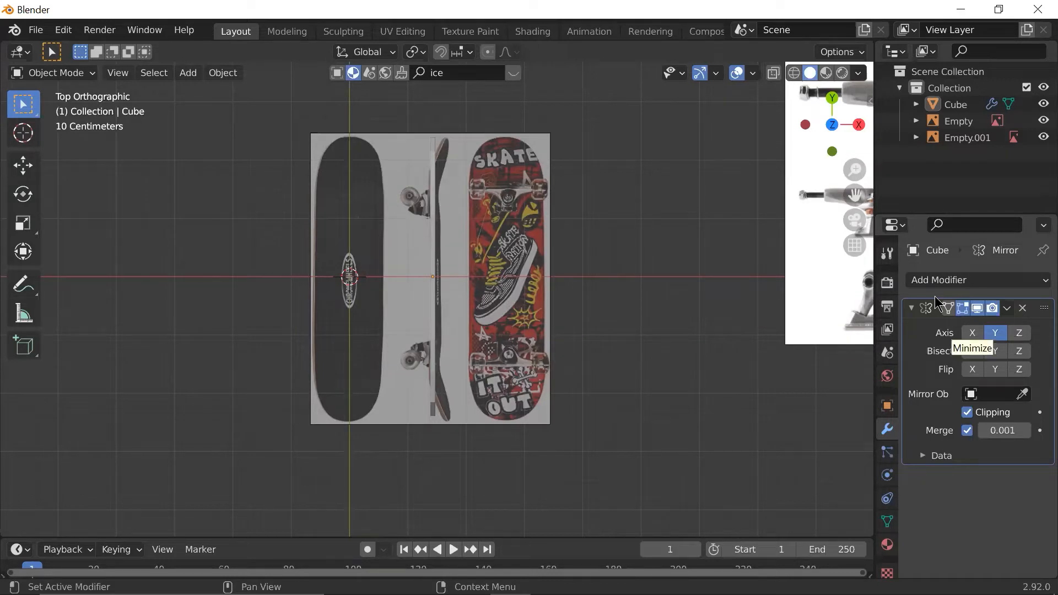
left_click(450, 267)
scroll(450, 271, "up", 2)
scroll(455, 271, "down", 1)
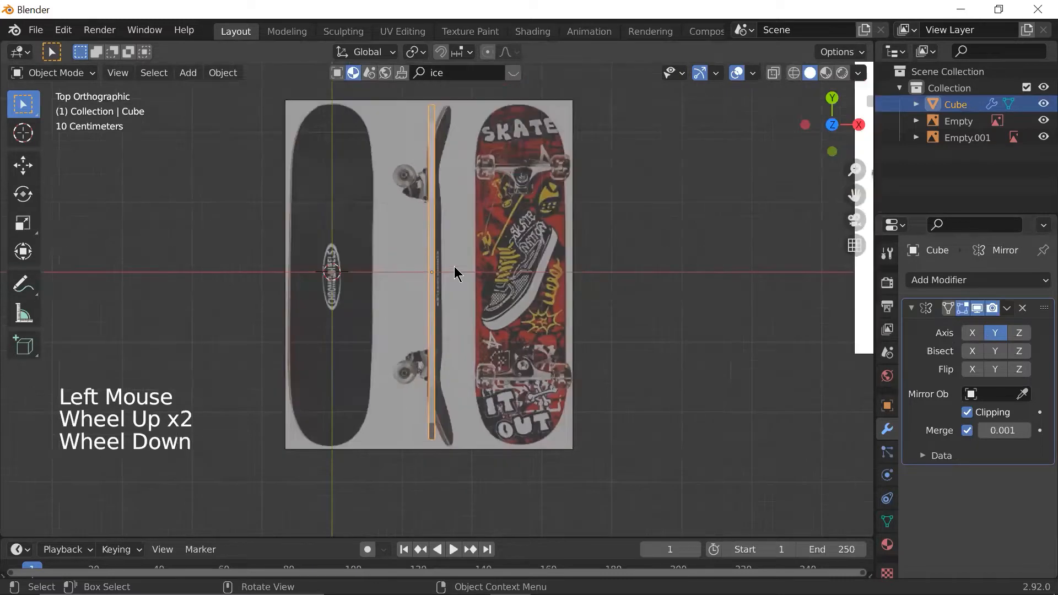
scroll(479, 286, "up", 5)
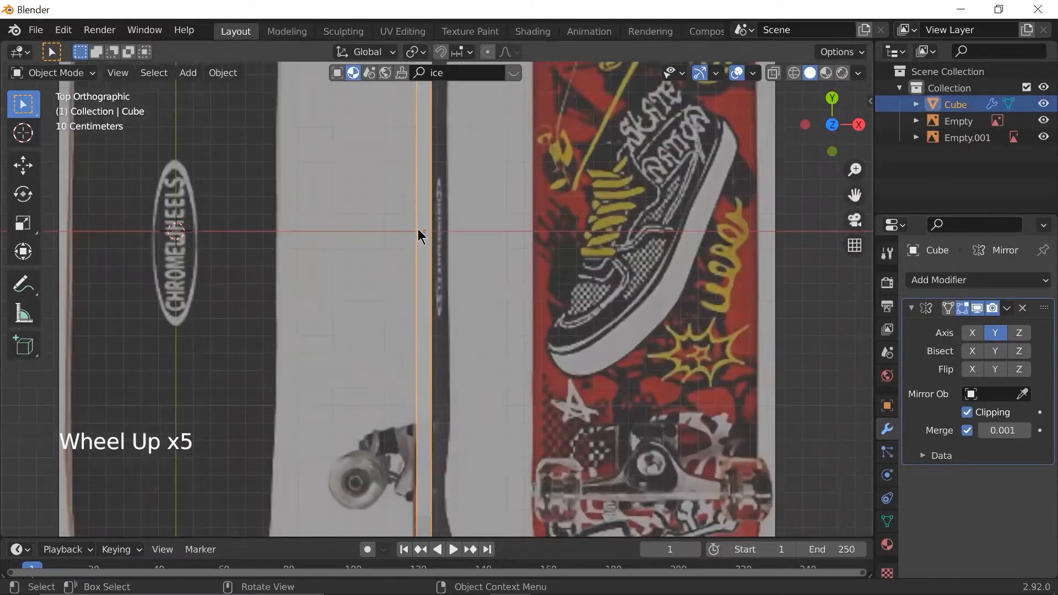
scroll(400, 234, "down", 4)
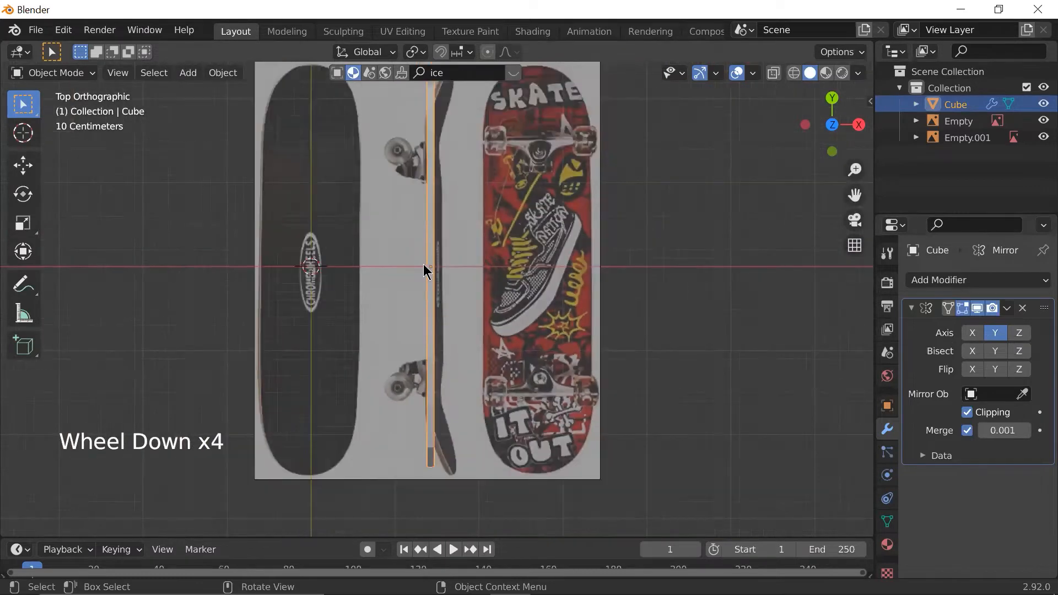
scroll(444, 254, "down", 1)
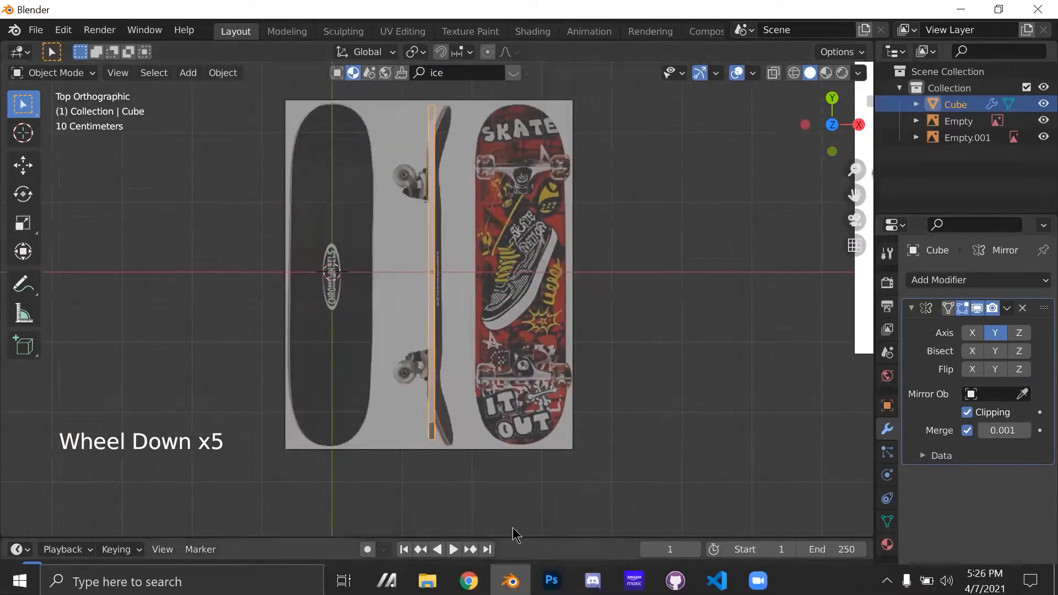
- Inspect the deck's upper end and its vertex rows against the curved end of the side-view skateboard
scroll(431, 267, "up", 2)
scroll(447, 270, "down", 1, "shift")
scroll(446, 264, "down", 2)
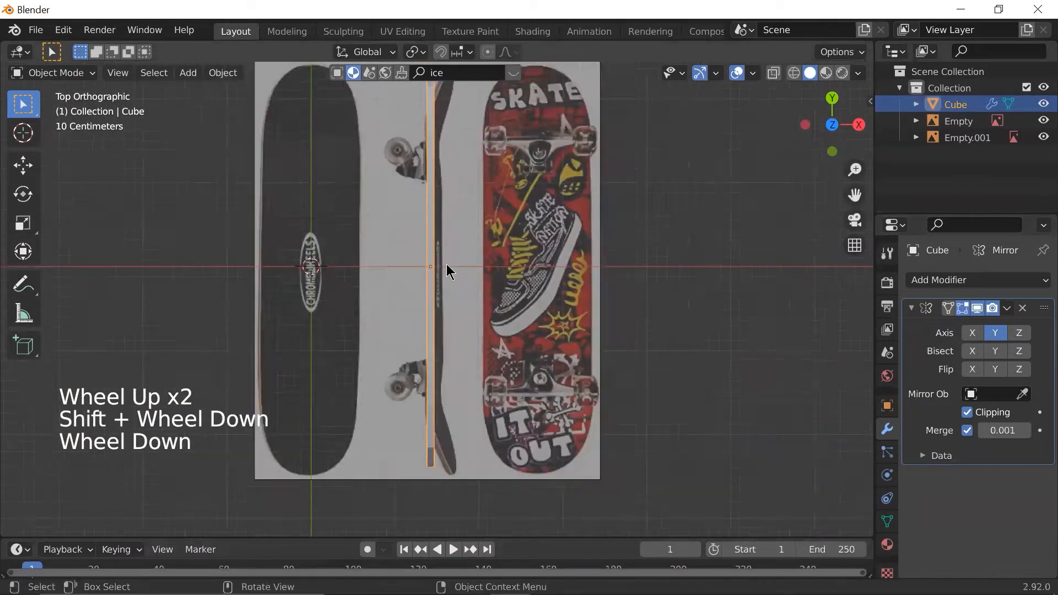
scroll(453, 270, "down", 1)
scroll(456, 272, "up", 1)
middle_click_drag(472, 198, 461, 296, "shift")
scroll(461, 295, "up", 1)
scroll(421, 164, "up", 1)
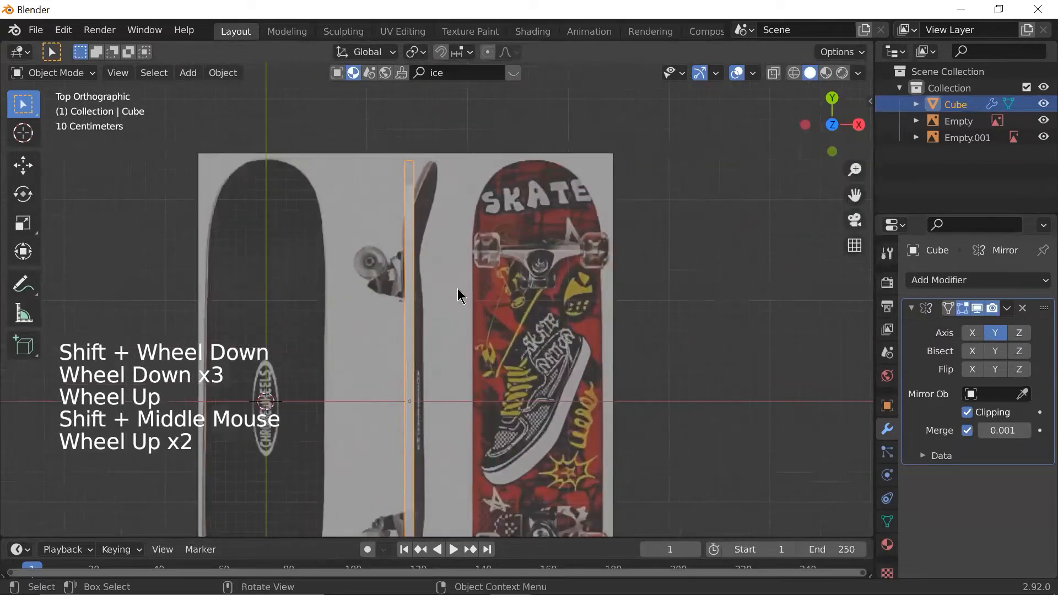
key("Tab")
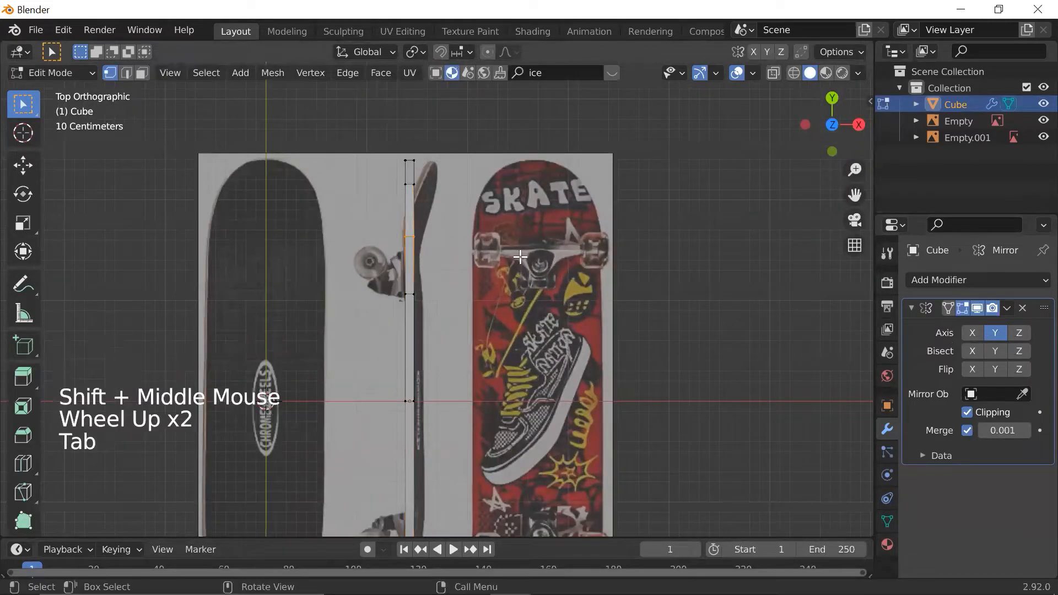
key("Tab")
scroll(453, 296, "down", 2)
middle_click_drag(453, 296, 402, 160, "shift")
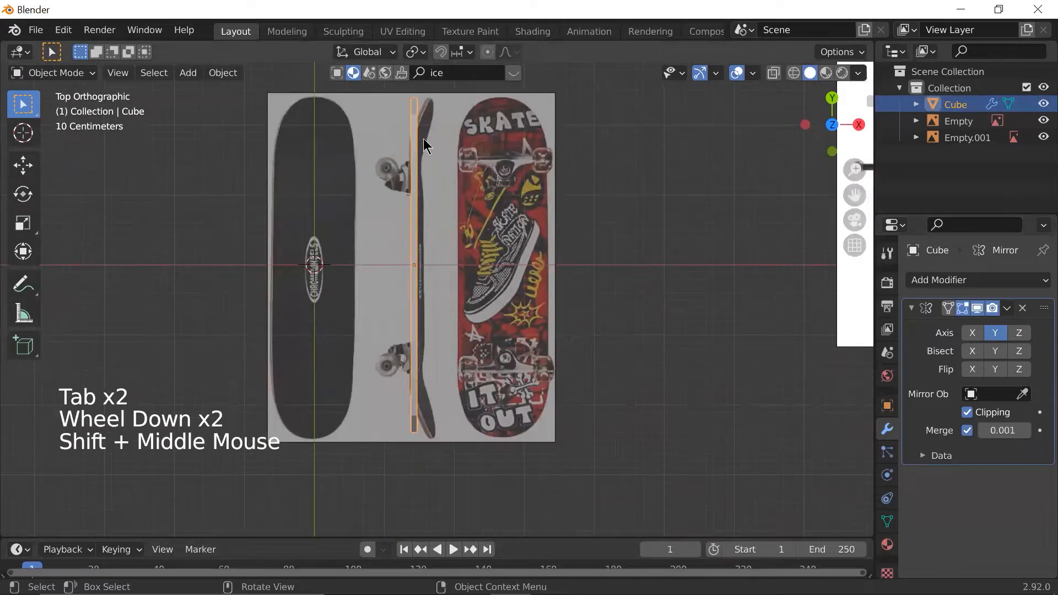
middle_click_drag(425, 254, 438, 181, "shift")
scroll(399, 105, "up", 2)
scroll(426, 189, "down", 1)
scroll(438, 182, "up", 1)
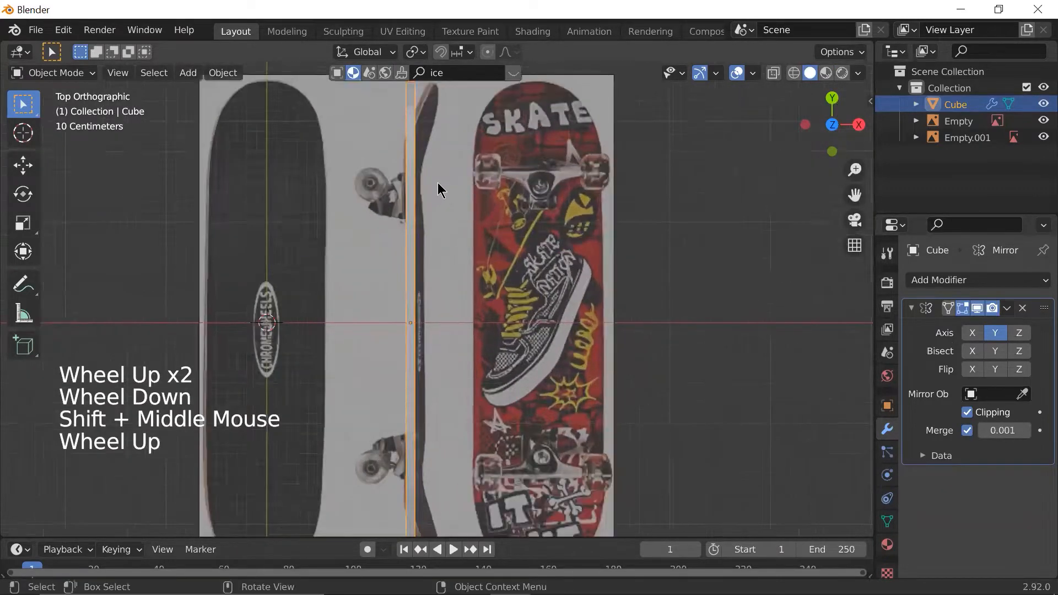
scroll(438, 183, "down", 1)
- In wireframe Edit Mode, move the deck's upper end vertices about 0.25 m along X onto the side profile's curved tip
key("Tab")
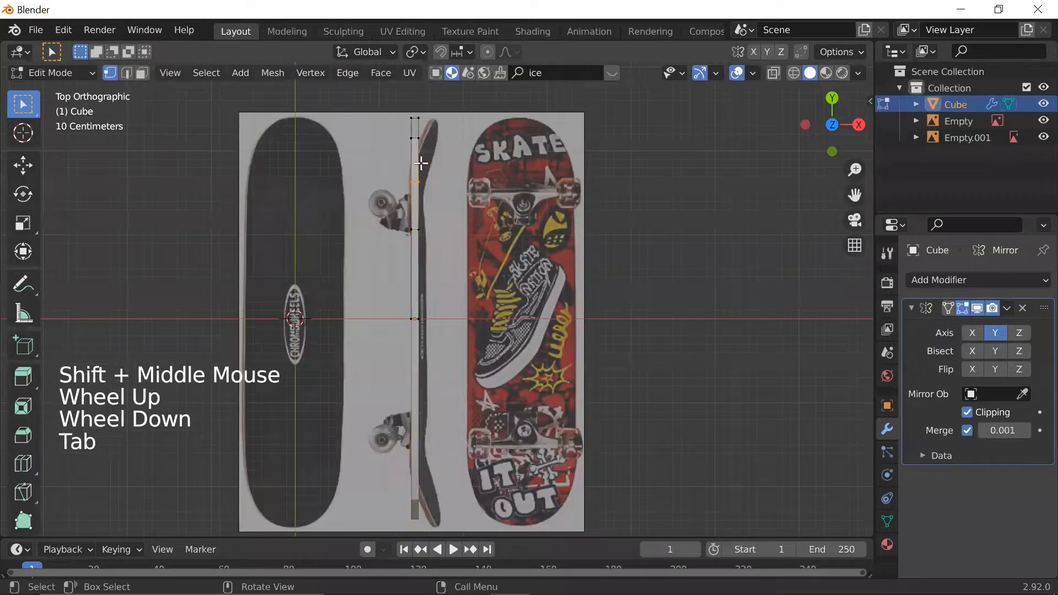
key("shift+z")
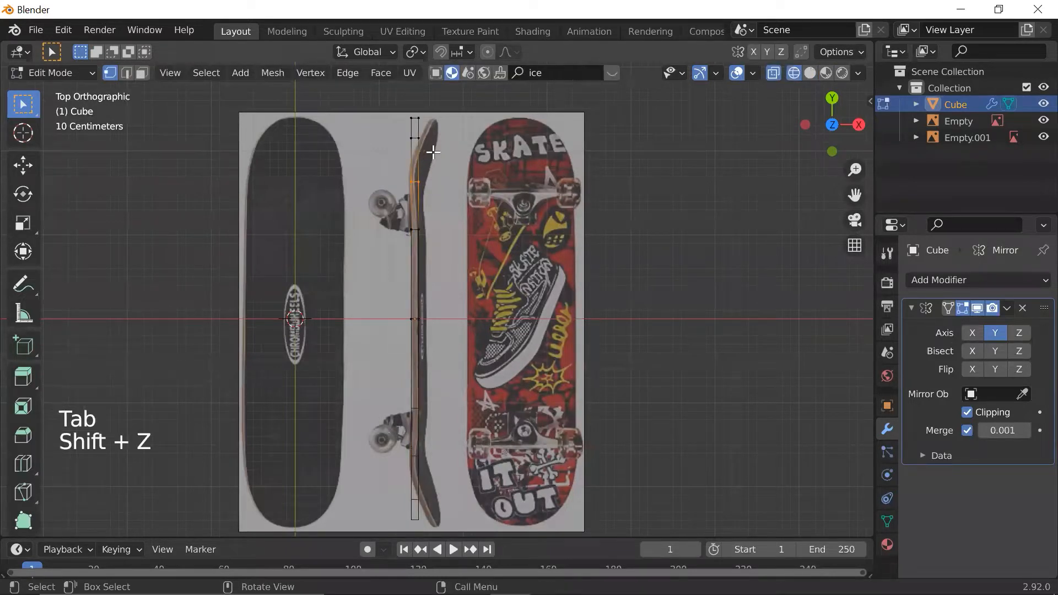
middle_click_drag(432, 151, 433, 174, "shift")
left_click(573, 238)
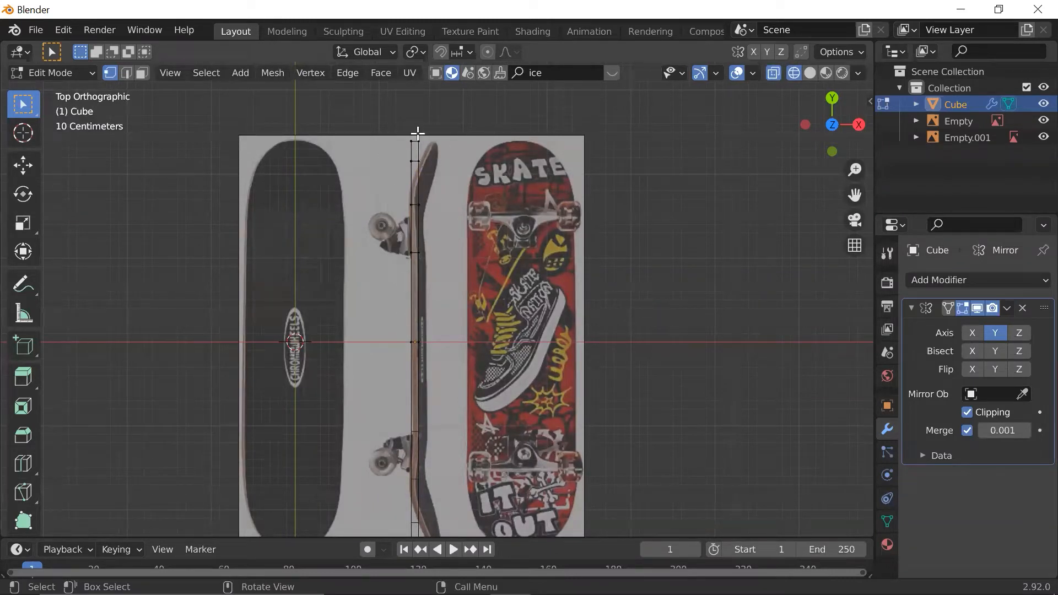
left_click(414, 139)
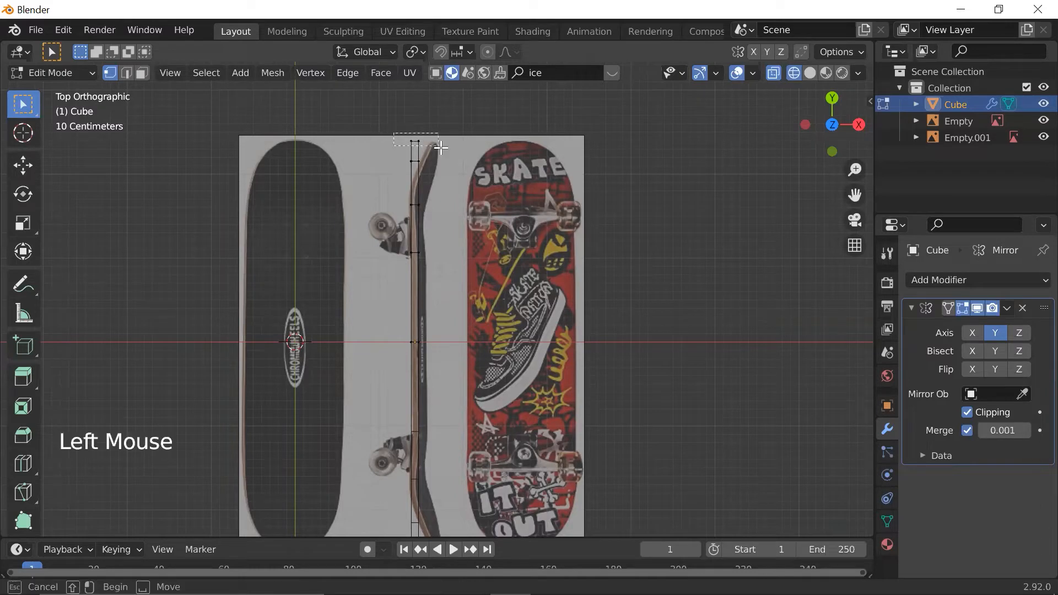
scroll(440, 146, "up", 2)
middle_click_drag(449, 151, 388, 185, "shift")
scroll(434, 228, "down", 3)
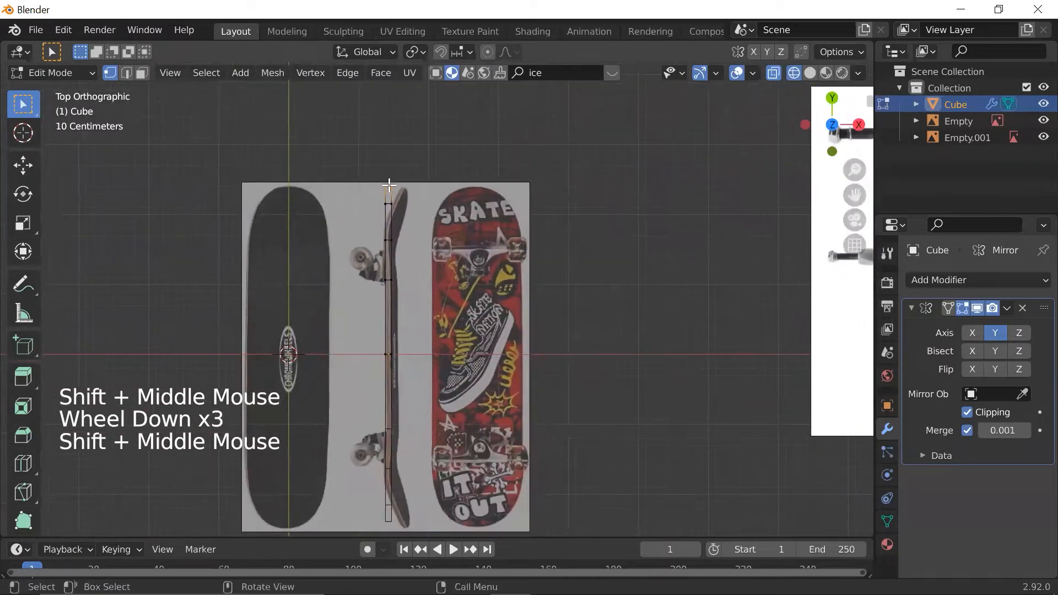
scroll(389, 184, "up", 3)
middle_click_drag(357, 143, 356, 168, "shift")
left_click(351, 131)
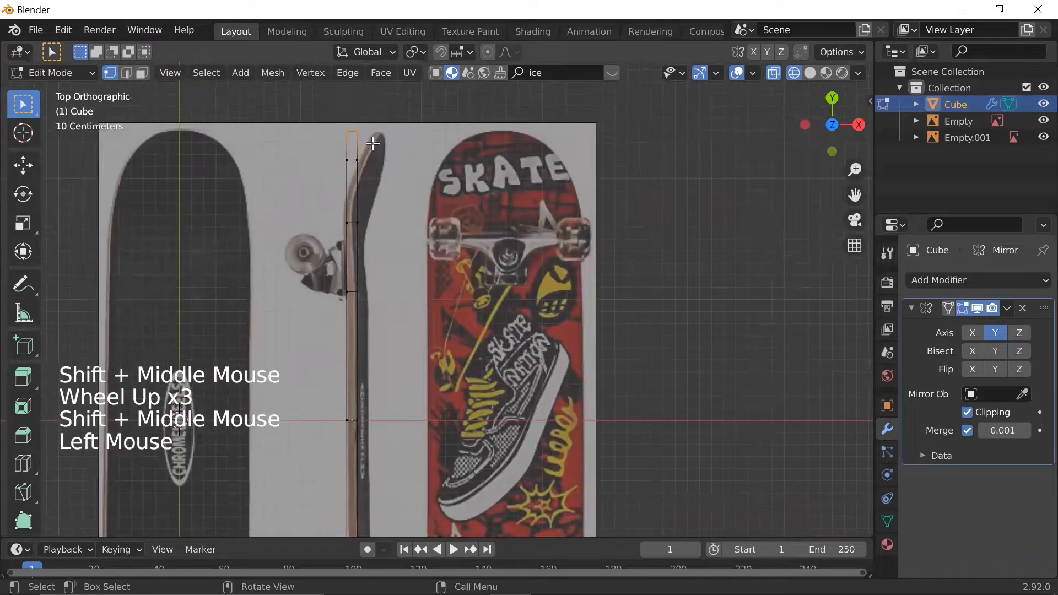
key("g")
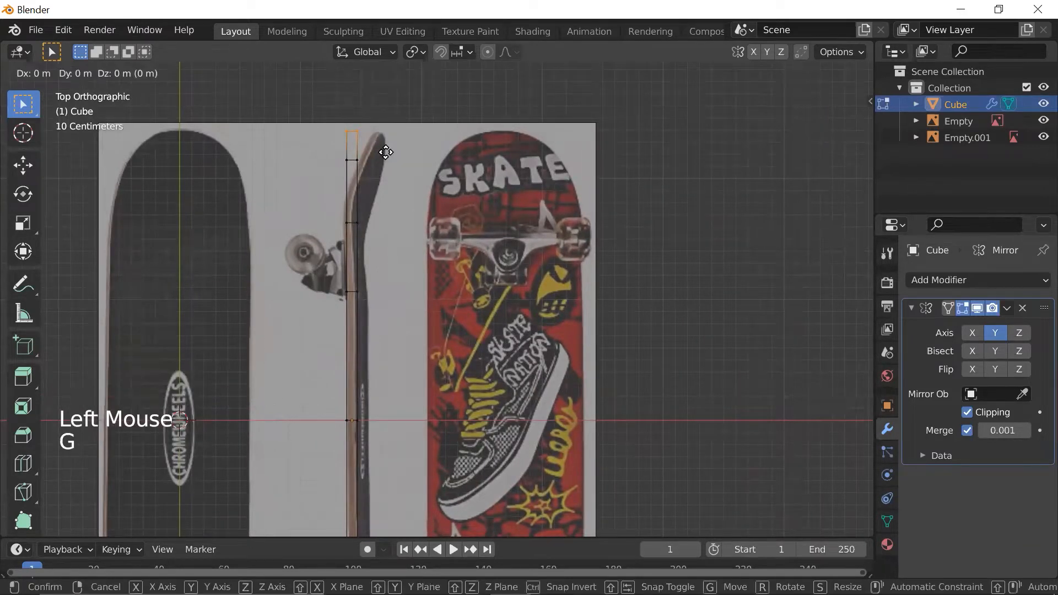
key("x")
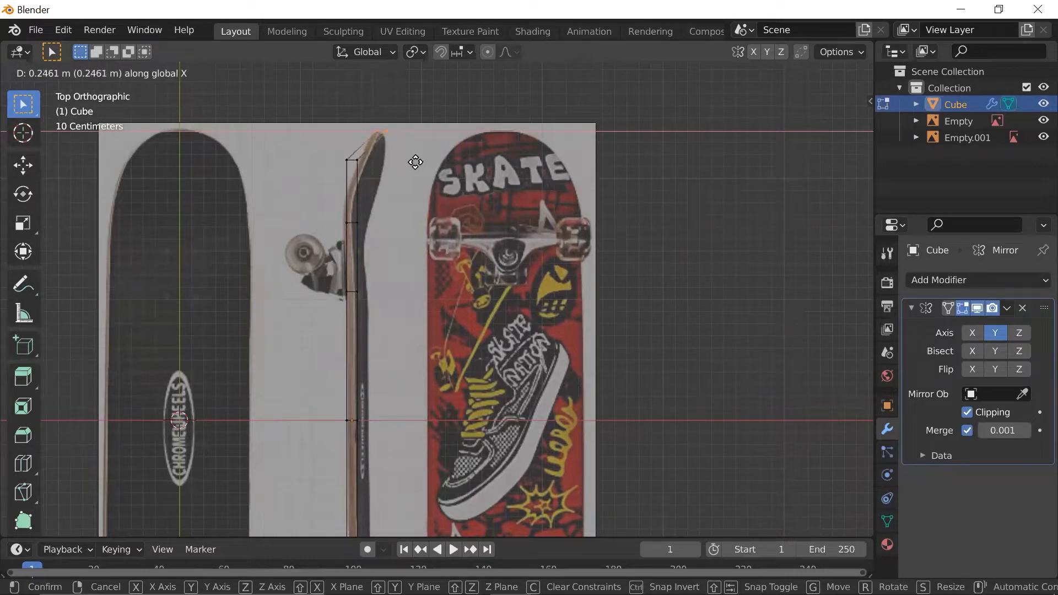
left_click(415, 162)
- Examine how the shifted end and the remaining vertex rows line up with the curve of the side-view skateboard
scroll(428, 189, "down", 1)
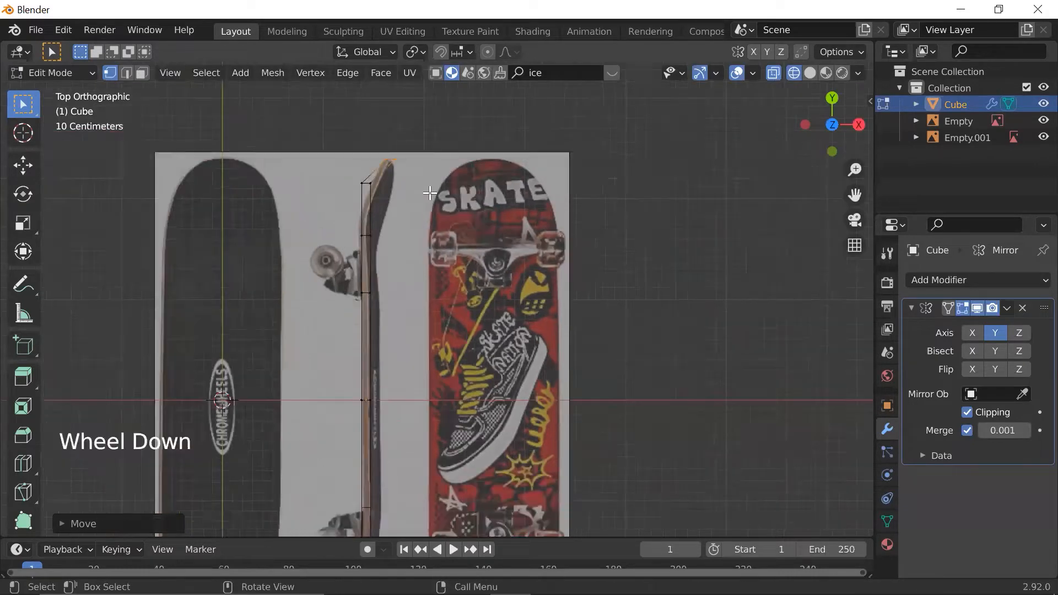
scroll(432, 190, "up", 2)
scroll(399, 184, "down", 1)
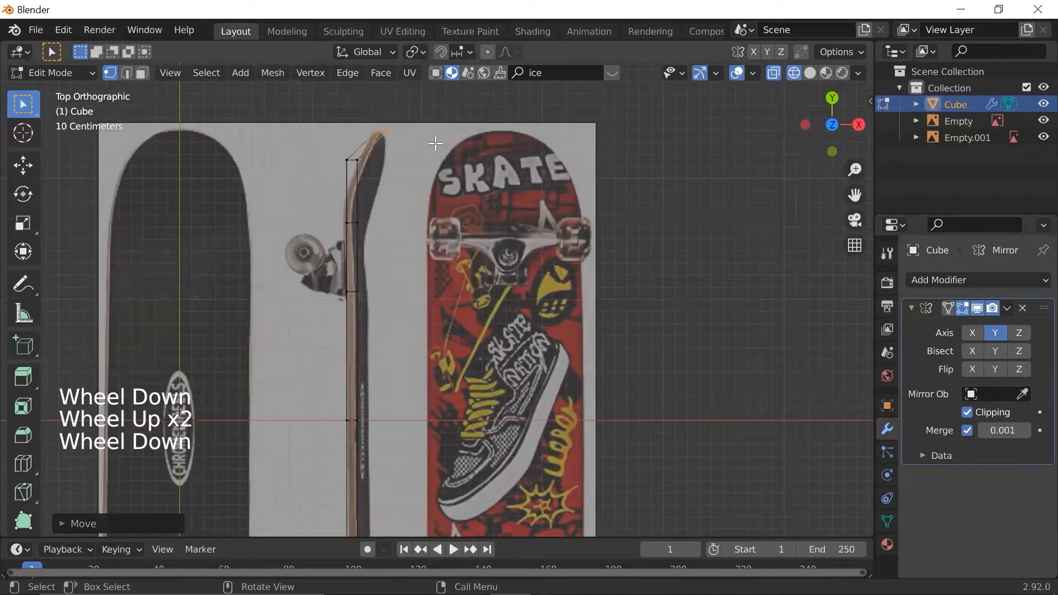
scroll(358, 198, "up", 1)
scroll(358, 200, "down", 1)
middle_click_drag(358, 201, 425, 206, "shift")
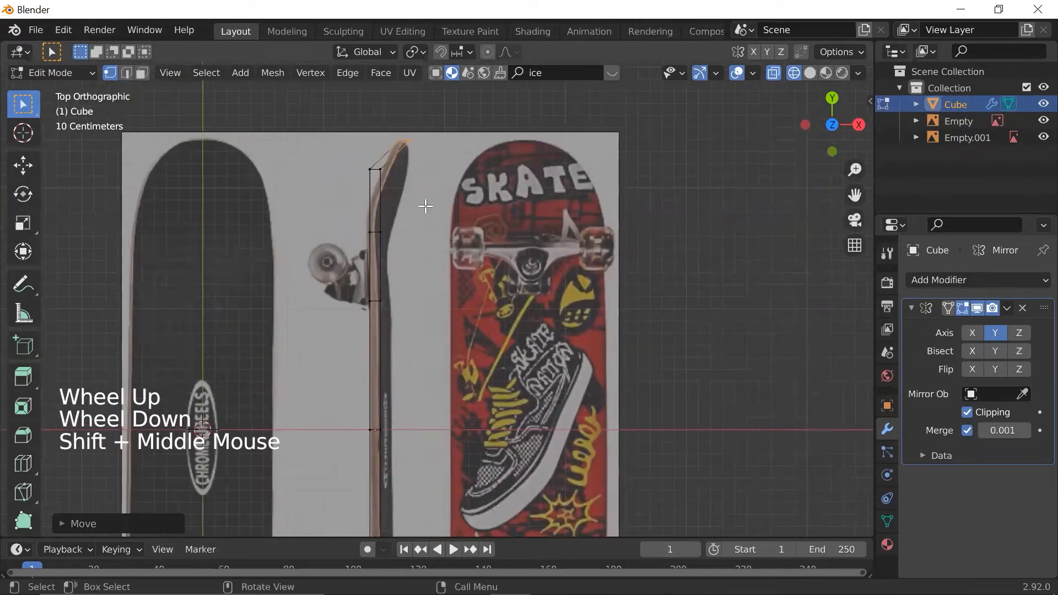
scroll(426, 206, "up", 1)
left_click(723, 196)
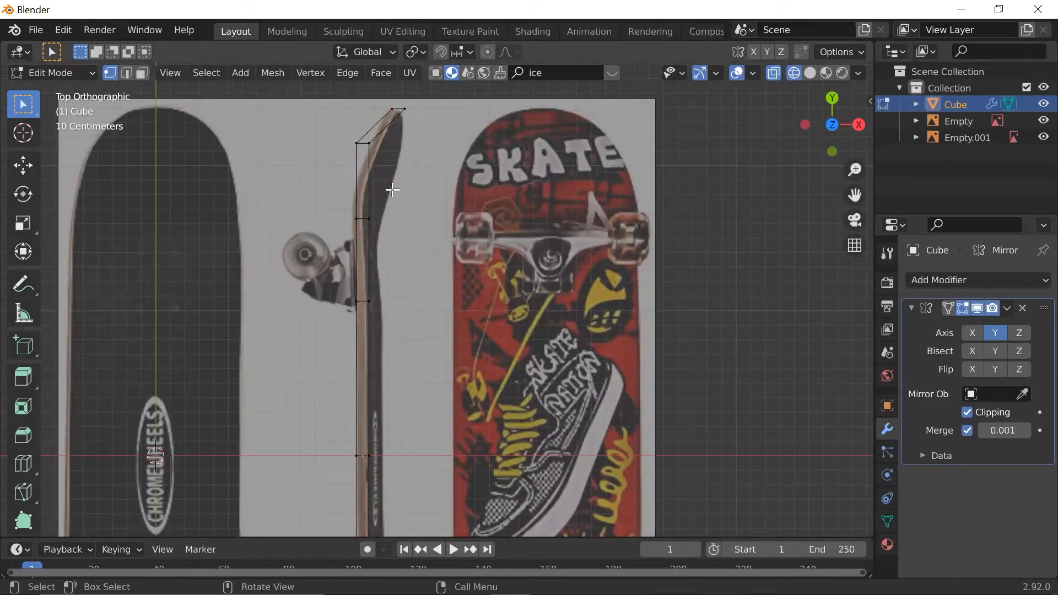
- Show the deck in solid shading and switch Edit Mode to edge selection
middle_click_drag(401, 203, 433, 160)
key("shift+z")
middle_click_drag(536, 194, 518, 158)
middle_click_drag(518, 157, 526, 248, "shift")
left_click(472, 169, "alt")
left_click(473, 168)
left_click(473, 168, "alt")
key("2")
- Try to select the whole edge loop around the first cross-section before the deck's bent tip
middle_click_drag(468, 165, 473, 167)
middle_click(476, 159)
middle_click(475, 159)
middle_click(475, 159, "alt")
left_click(473, 160)
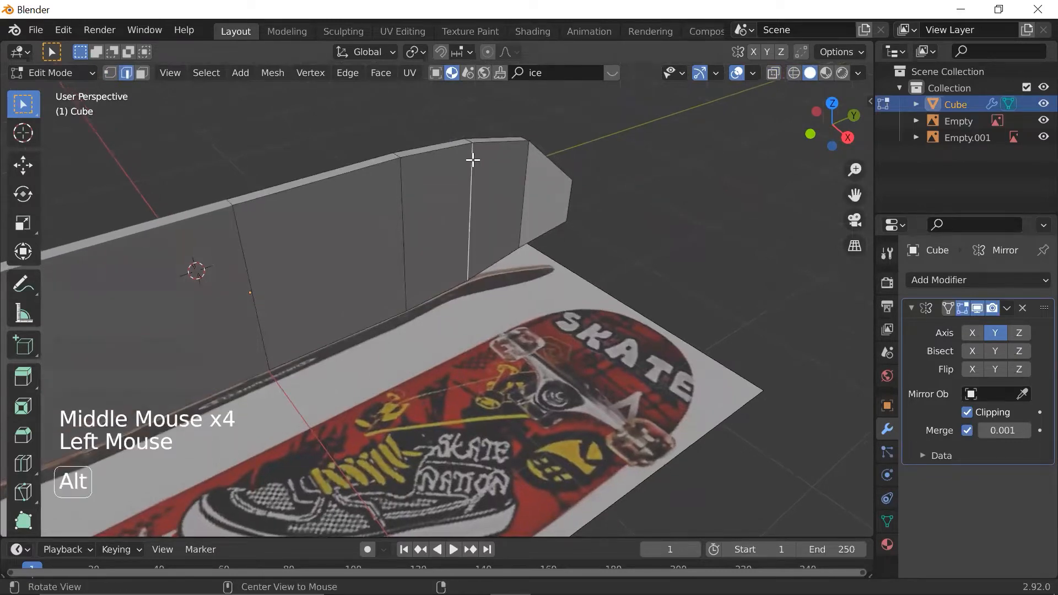
middle_click(472, 154, "alt")
middle_click(469, 143, "alt")
middle_click(474, 146)
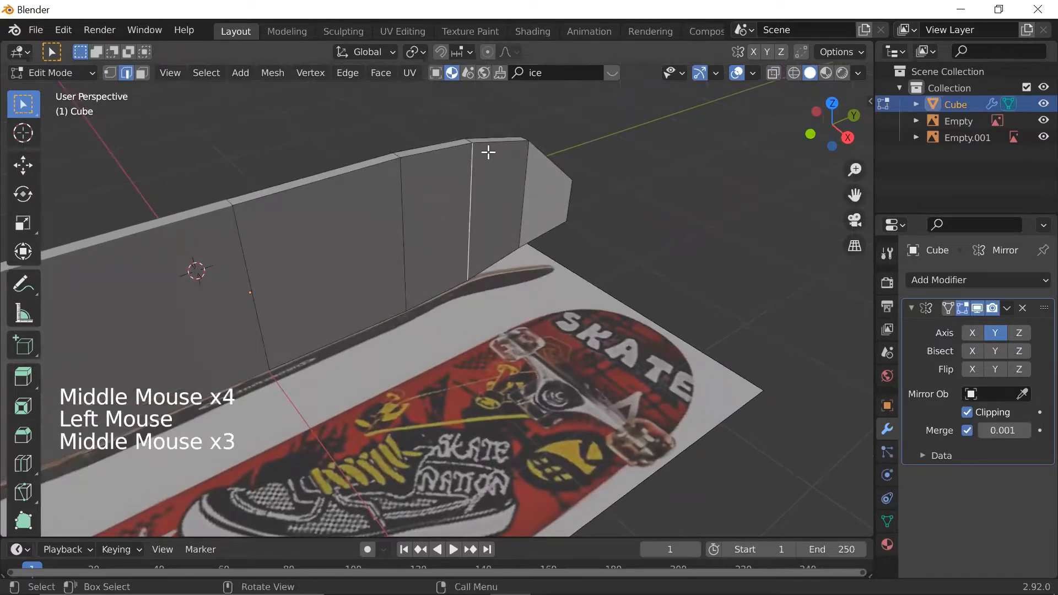
scroll(485, 151, "up", 4)
middle_click_drag(474, 403, 472, 385, "shift")
scroll(467, 178, "up", 1)
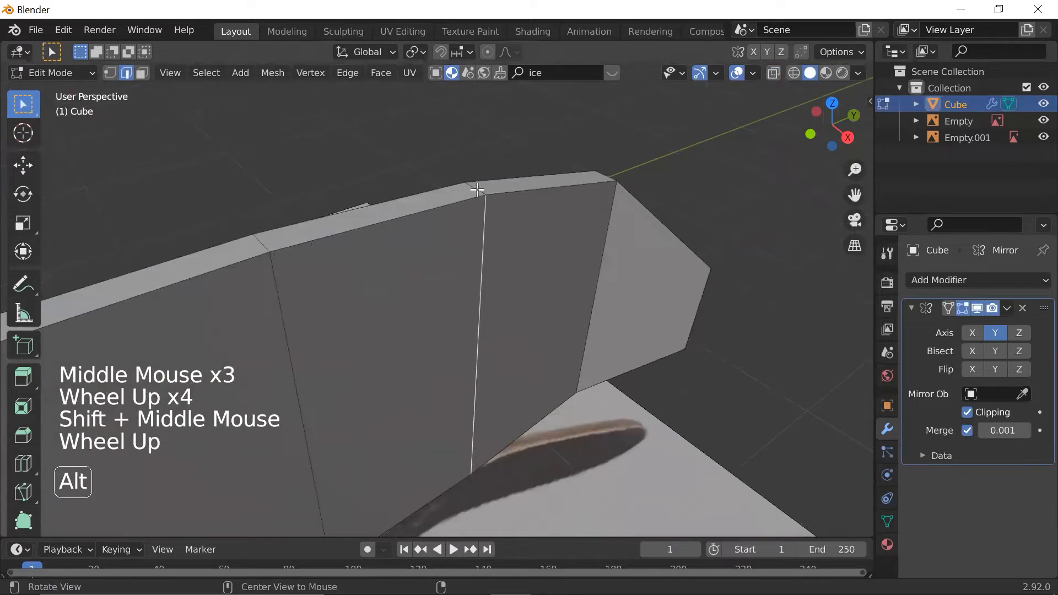
left_click(478, 190, "alt")
left_click(476, 191, "alt")
middle_click_drag(475, 190, 484, 197)
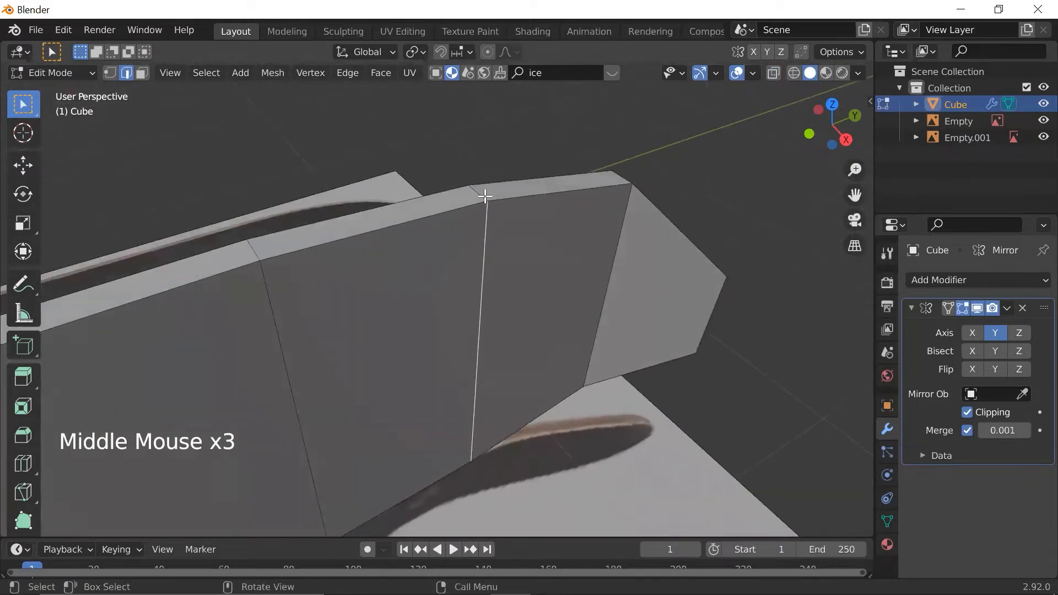
- Turn off Emulate 3 Button Mouse in the input preferences and close the preferences window
left_click(63, 30)
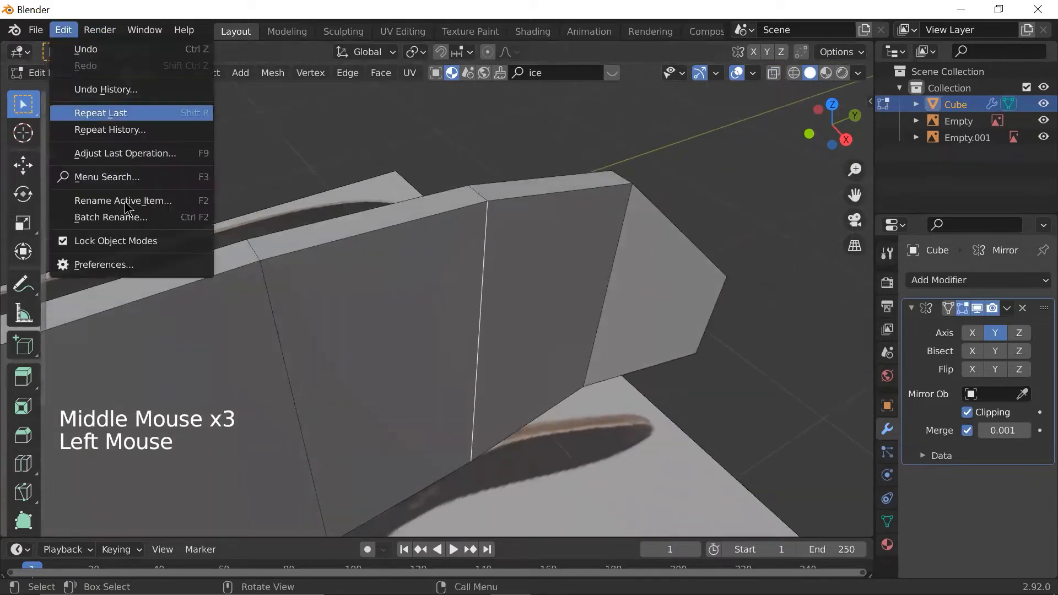
left_click(137, 267)
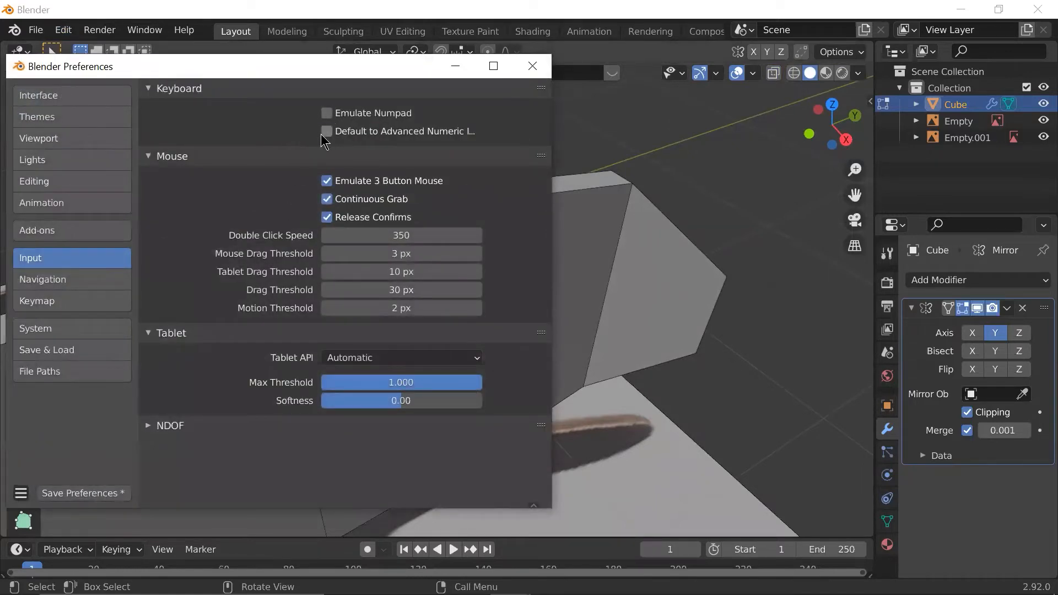
left_click(532, 66)
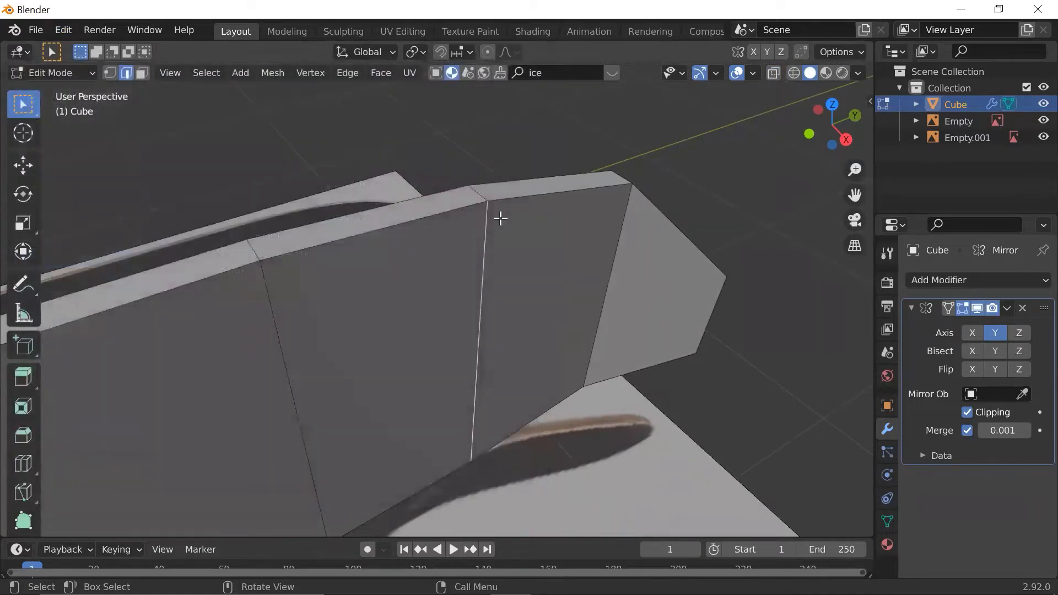
- Try edge loop selection on the cross-section near the deck's bent tip, and clear the selection
left_click(482, 197, "alt")
left_click(480, 198, "alt")
scroll(510, 235, "down", 3)
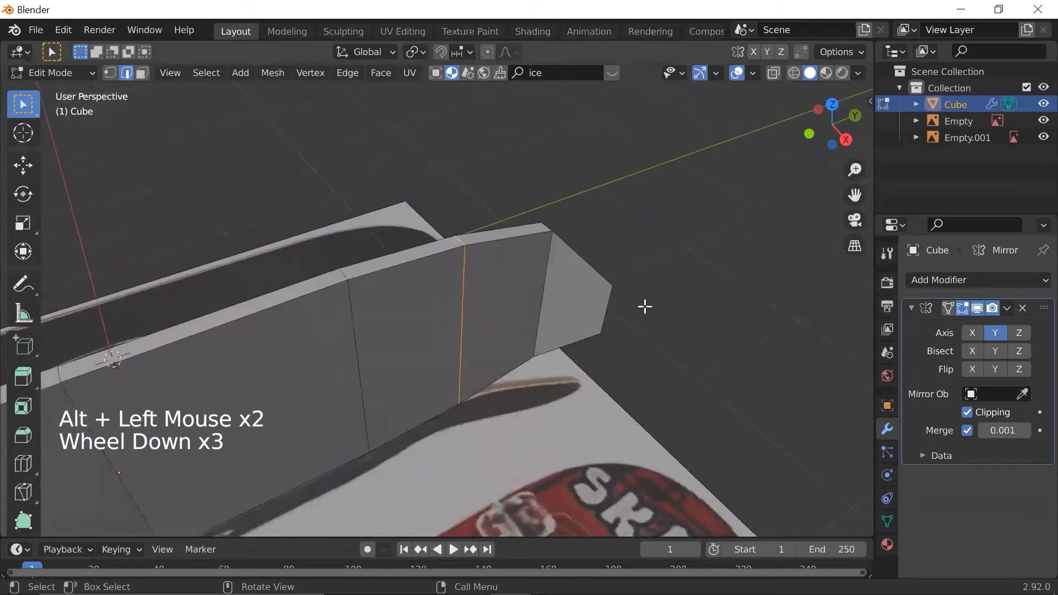
left_click(642, 304)
left_click(651, 281)
middle_click_drag(668, 288, 645, 294)
left_click(688, 256)
- Add a centred loop cut to the deck's second section, counted from the mirror centre
key("ctrl+r")
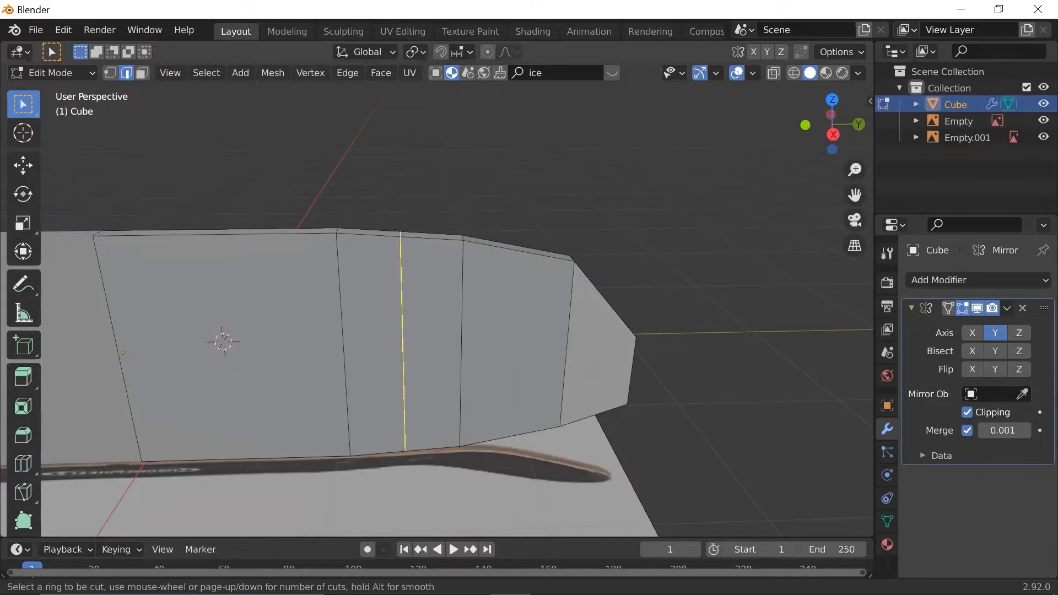
left_click(398, 230)
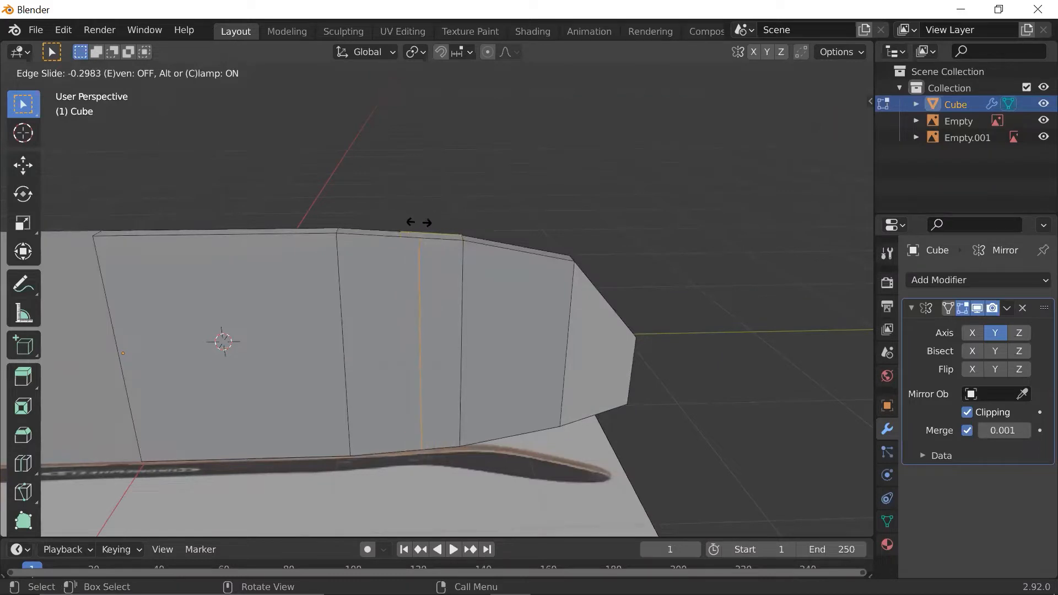
right_click(418, 222)
key("Tab")
scroll(399, 267, "up", 1)
key("Tab")
middle_click_drag(402, 264, 395, 287)
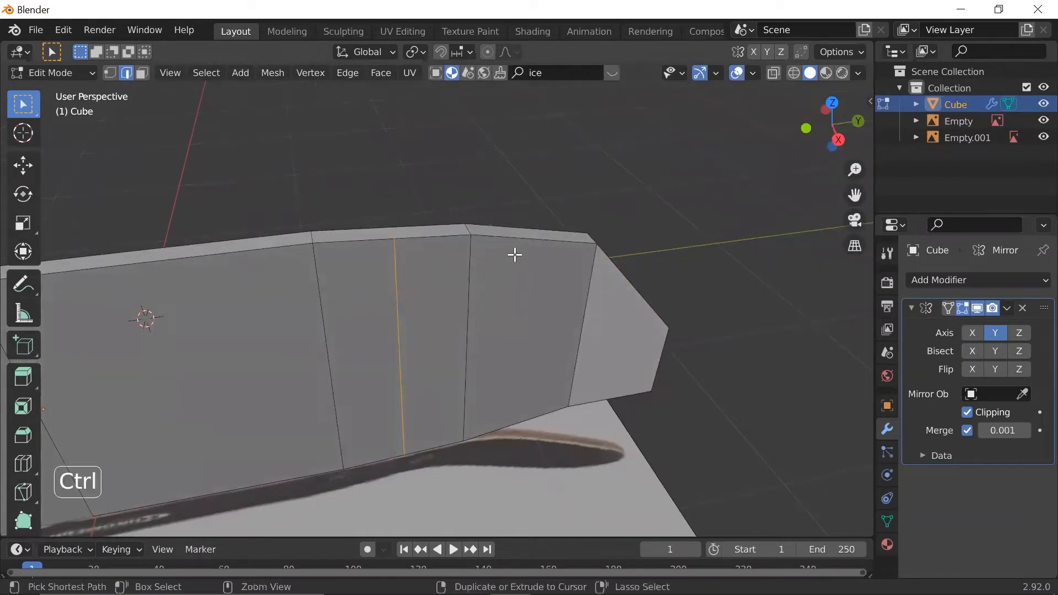
- Add a centred loop cut to the deck section closest to the angled end face
key("ctrl+r")
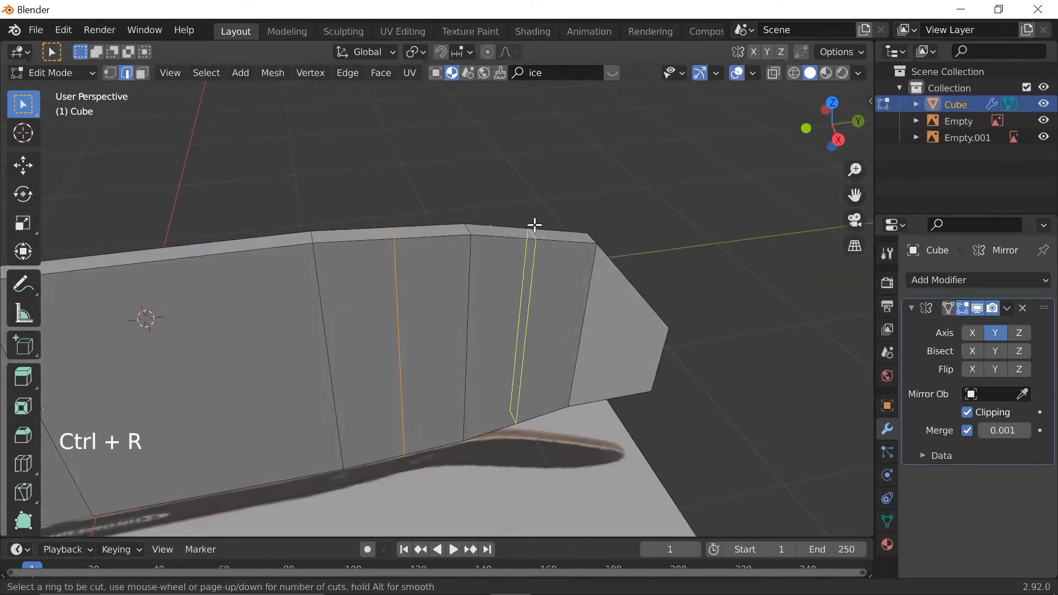
left_click(534, 227)
right_click(530, 226)
middle_click_drag(402, 236, 449, 243, "shift")
scroll(432, 254, "down", 2)
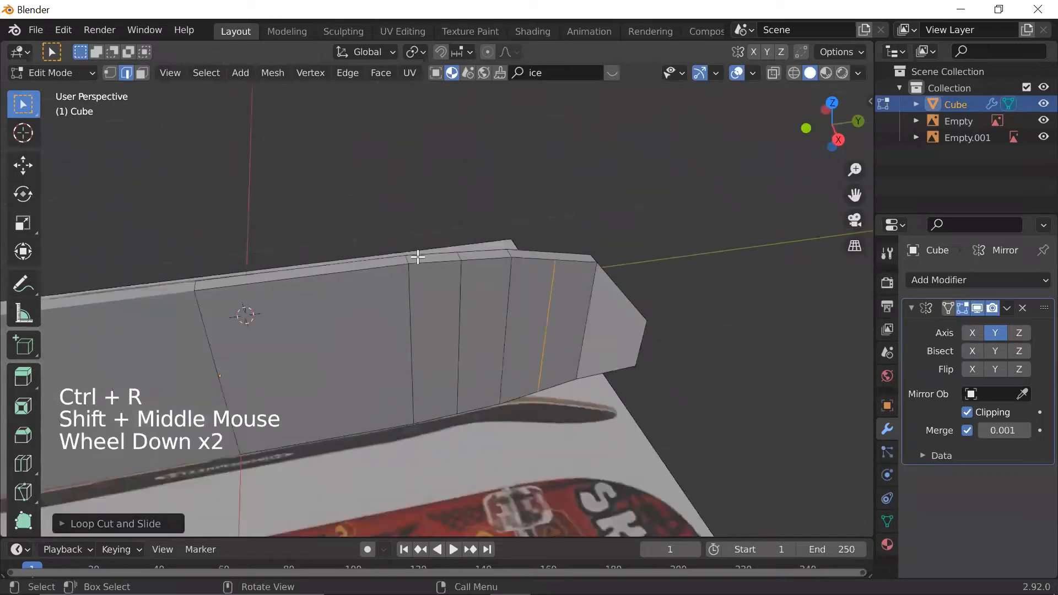
- Add a centred loop cut to the long section next to the mirror centre and clear the selection
key("ctrl+r")
left_click(308, 268)
right_click(309, 268)
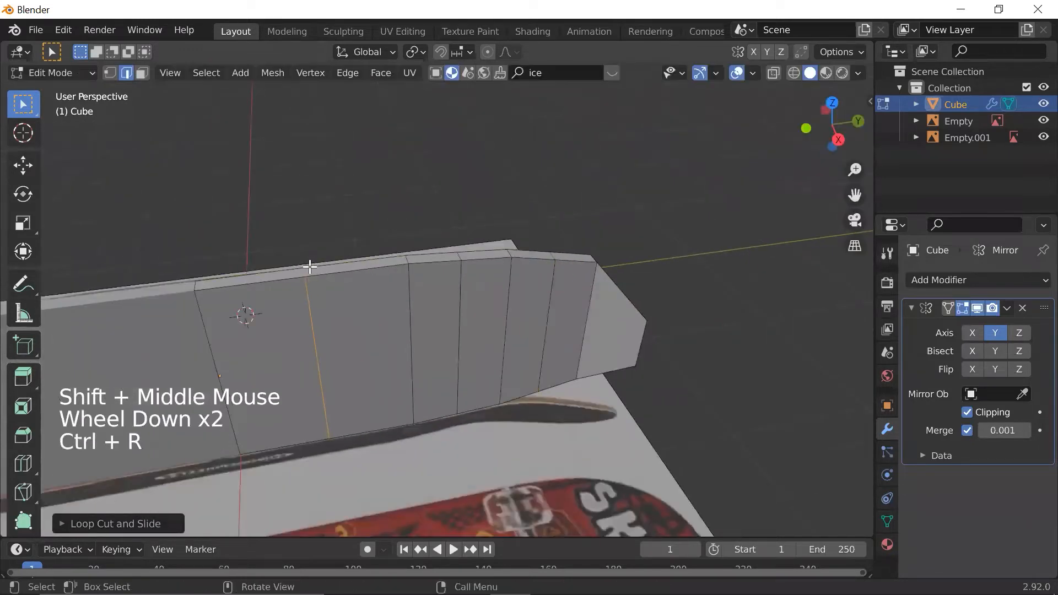
scroll(504, 254, "down", 1)
scroll(505, 254, "up", 3)
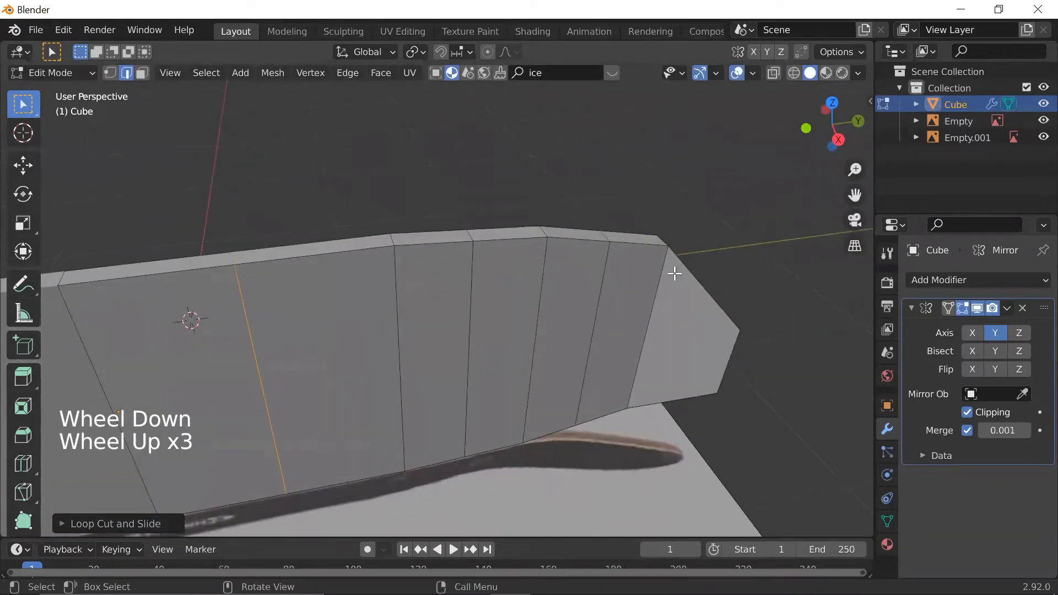
scroll(675, 289, "down", 2)
scroll(628, 296, "up", 2)
scroll(625, 295, "down", 1)
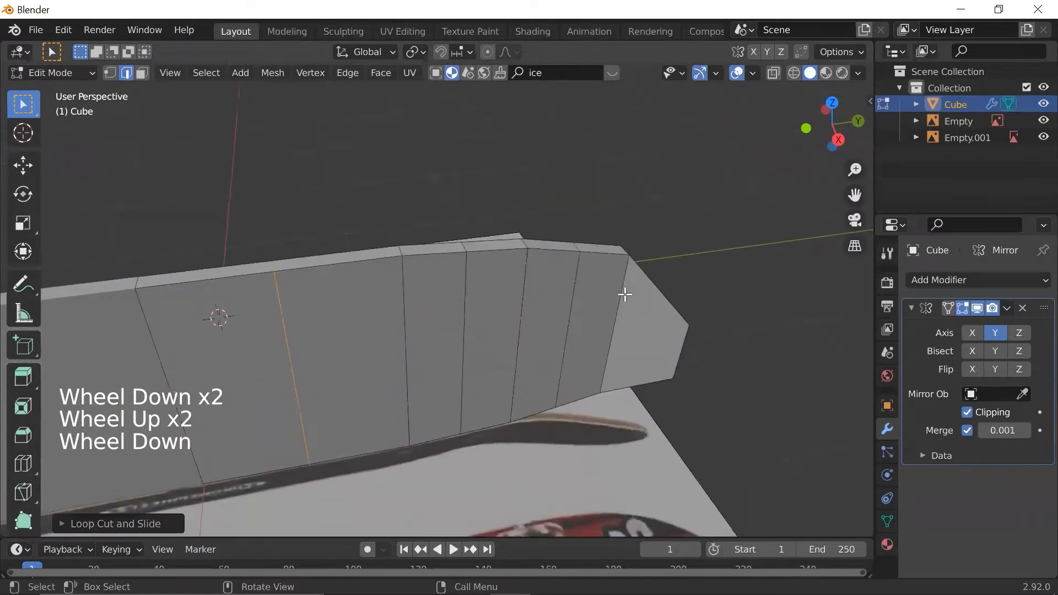
left_click(651, 241)
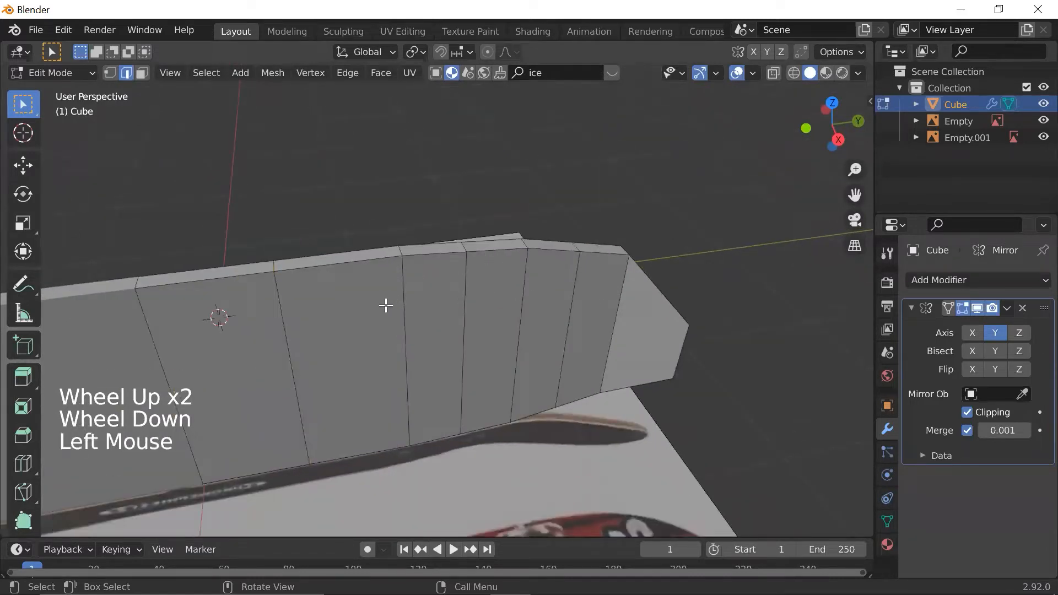
- Examine the spacing of the new edge loops on the mirrored deck in solid and wireframe shading, in and out of Edit Mode
middle_click_drag(468, 314, 461, 288)
scroll(403, 298, "down", 2)
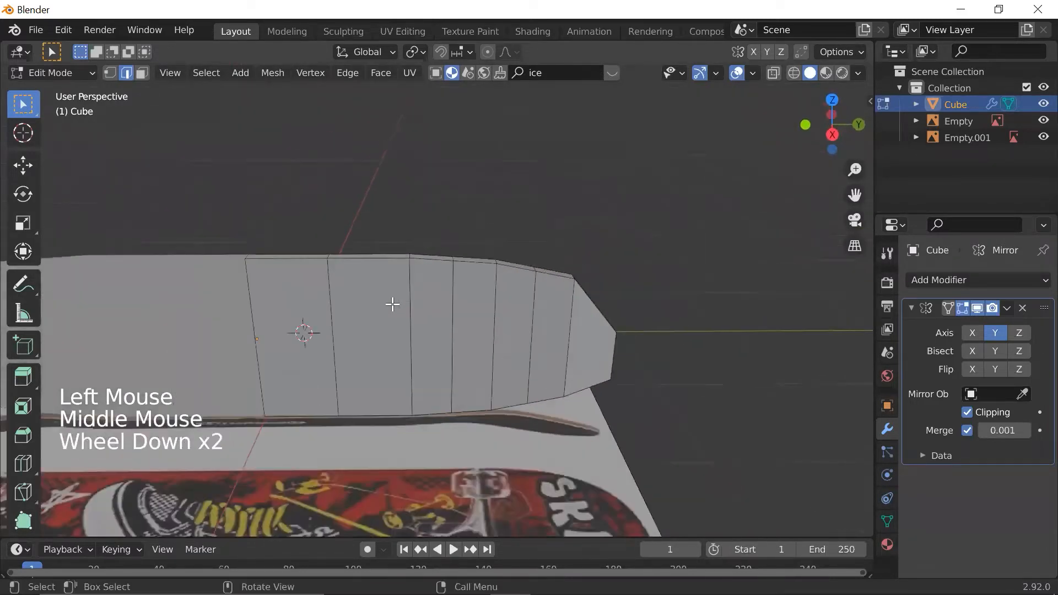
key("Tab")
key("Tab")
key("Tab")
middle_click_drag(314, 322, 428, 309, "shift")
key("shift+z")
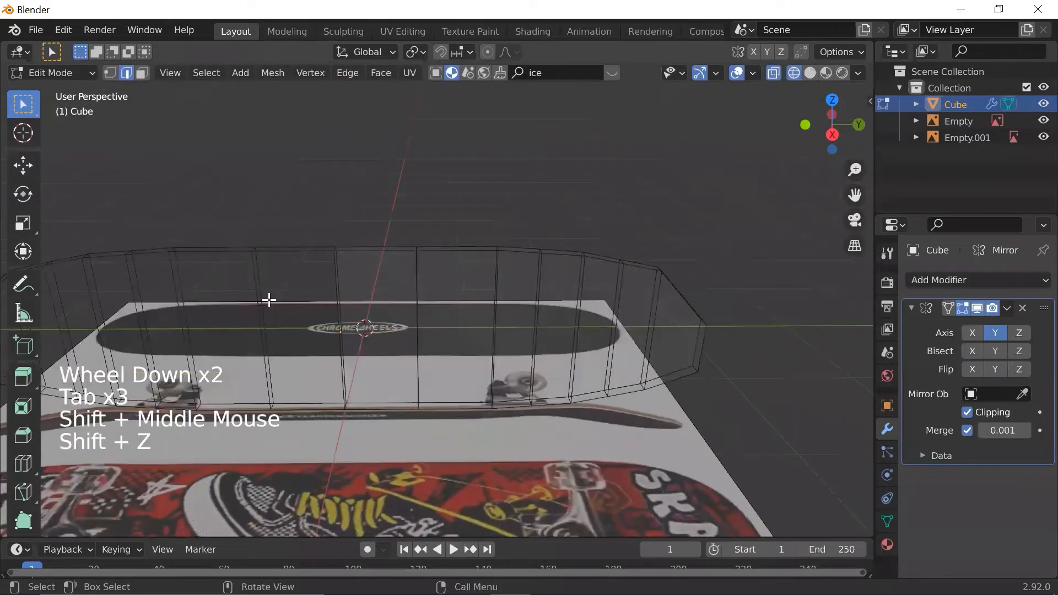
key("Tab")
key("Tab")
key("shift+z")
key("Tab")
key("Tab")
key("Tab")
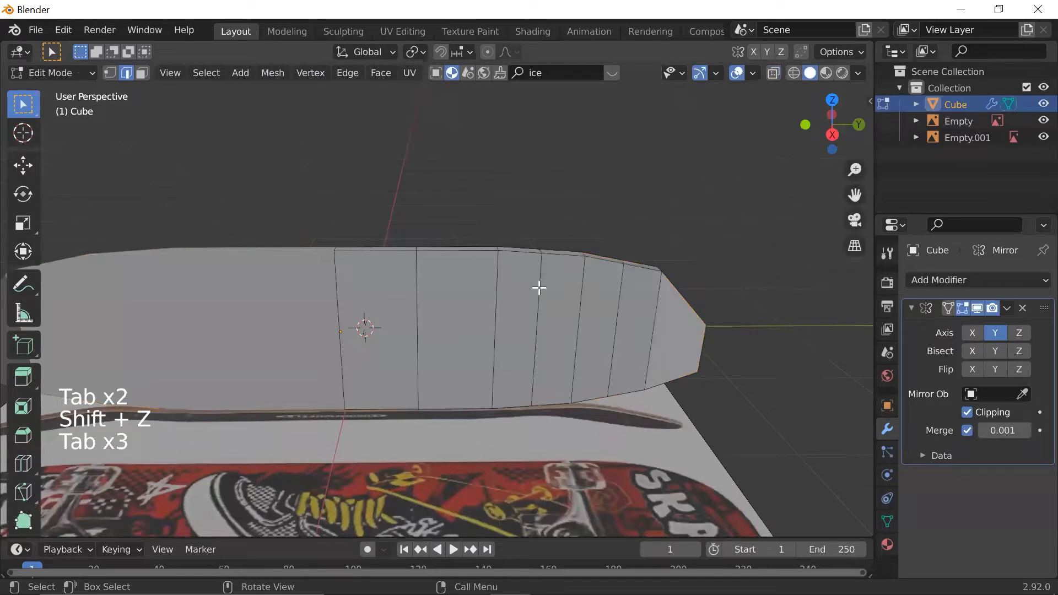
key("ctrl+r")
right_click(546, 249)
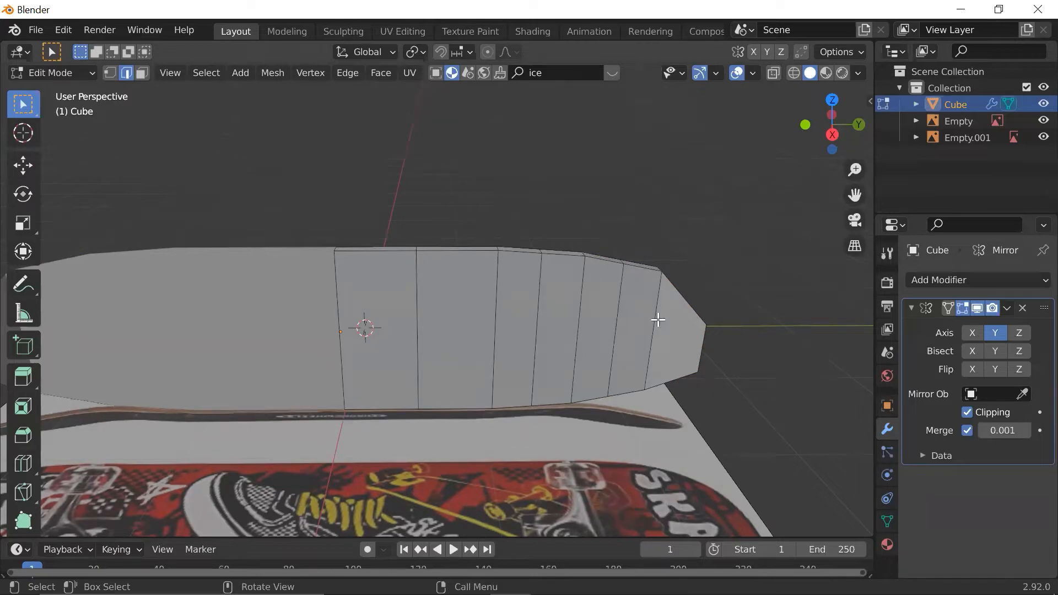
- In top view with wireframe shading and vertex selection, select the vertices at the deck's upper tip
middle_click_drag(565, 304, 663, 337)
key("grave")
left_click(661, 243)
middle_click_drag(494, 185, 488, 272, "shift")
key("shift+z")
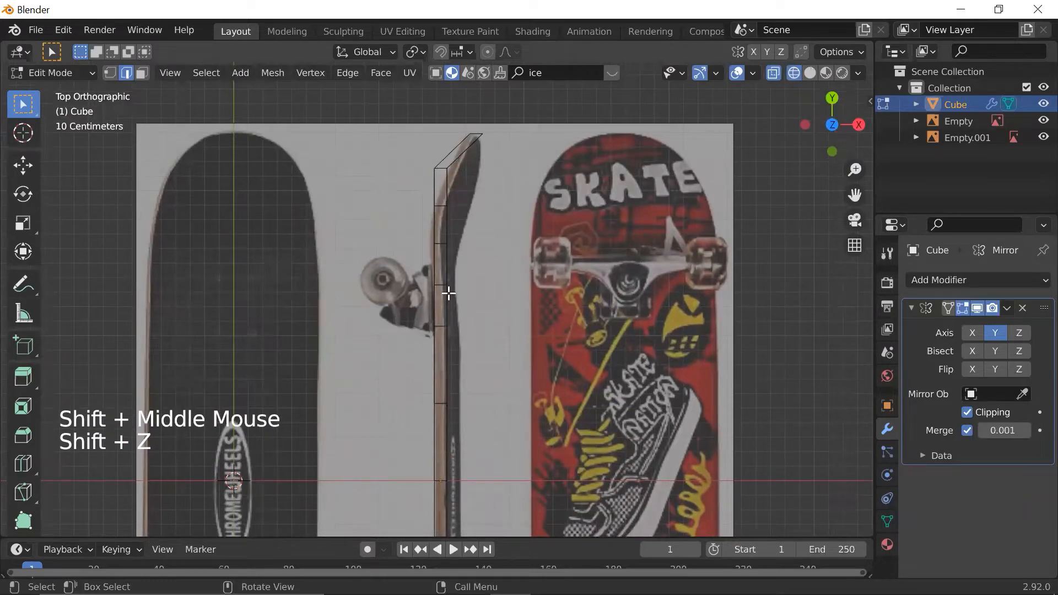
scroll(450, 305, "up", 1)
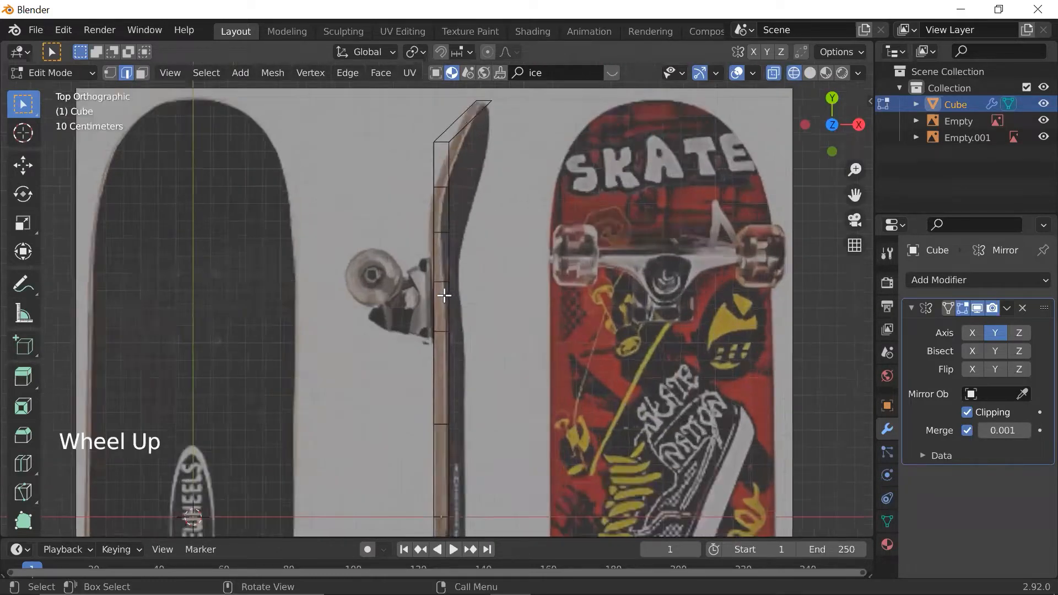
scroll(442, 295, "down", 1)
key("shift+z")
key("1")
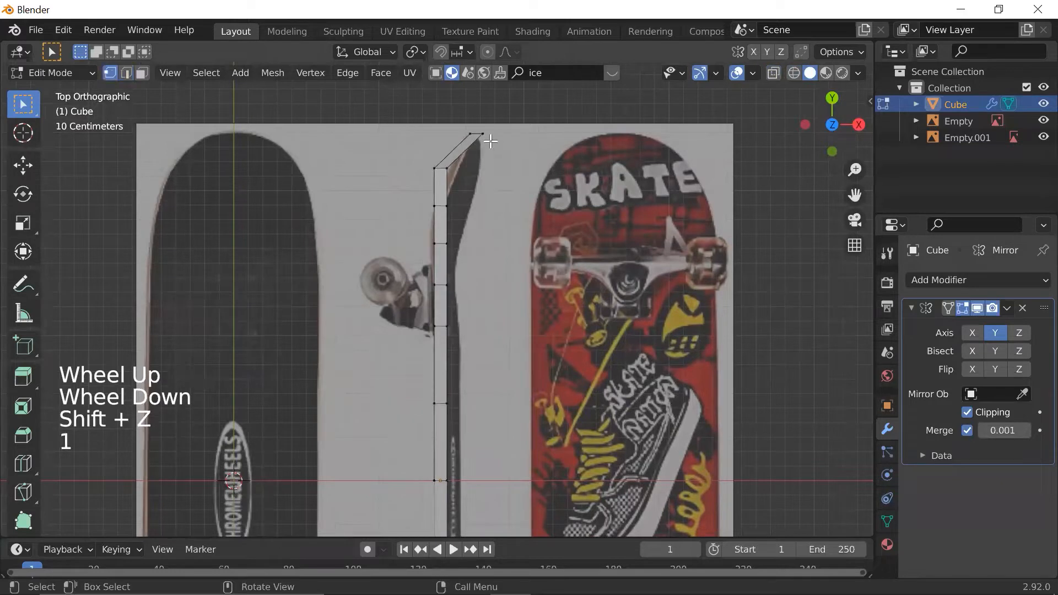
left_click_drag(492, 142, 457, 120)
key("shift+z")
left_click(518, 136)
left_click_drag(508, 145, 436, 108)
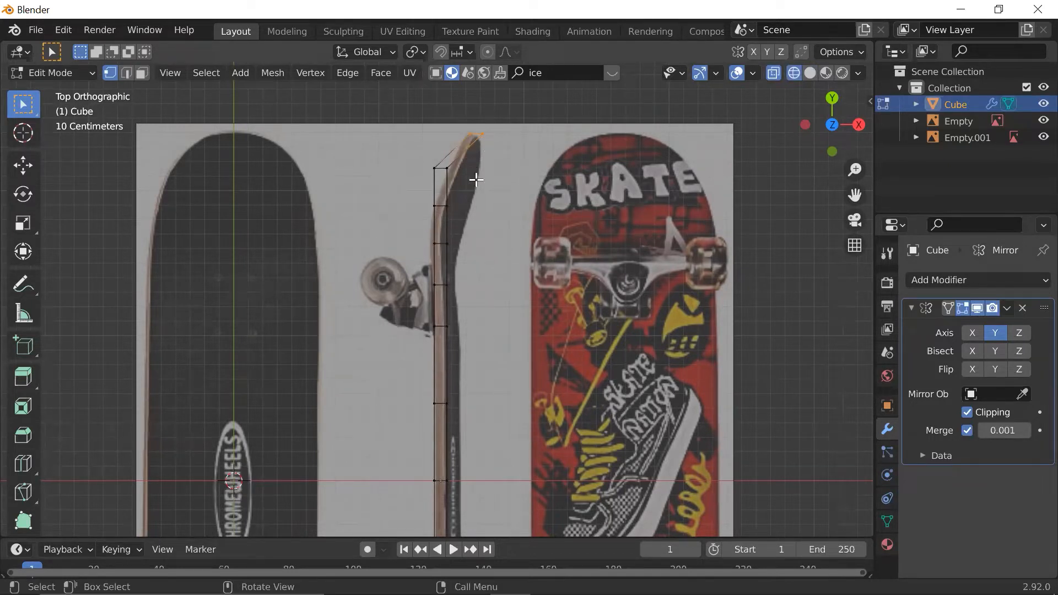
- Enable proportional editing and try moving the deck's tip vertices, setting the proportional size to 0.42
left_click(488, 53)
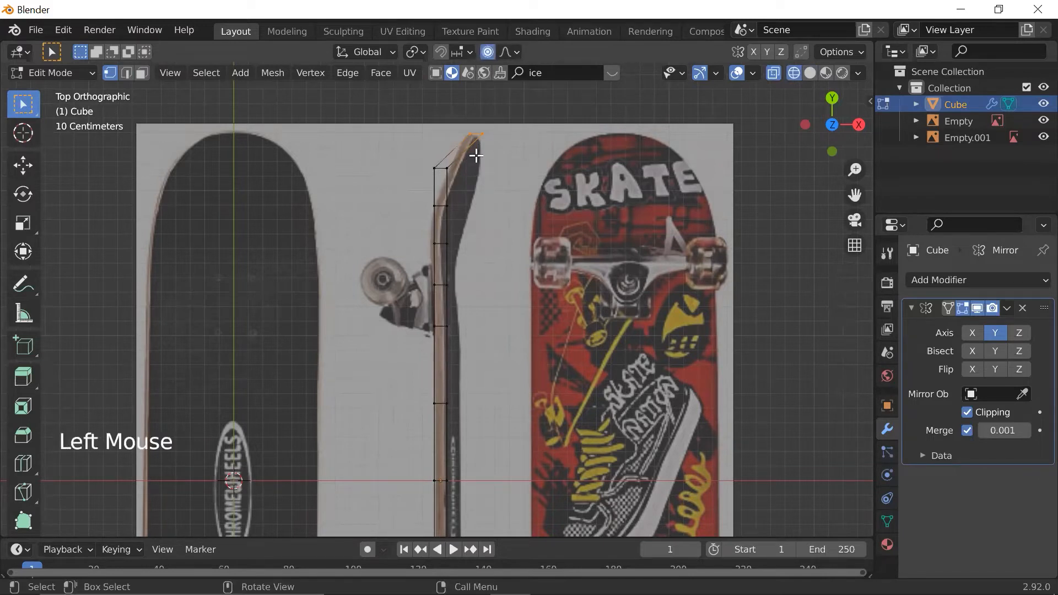
scroll(476, 156, "down", 1)
key("g")
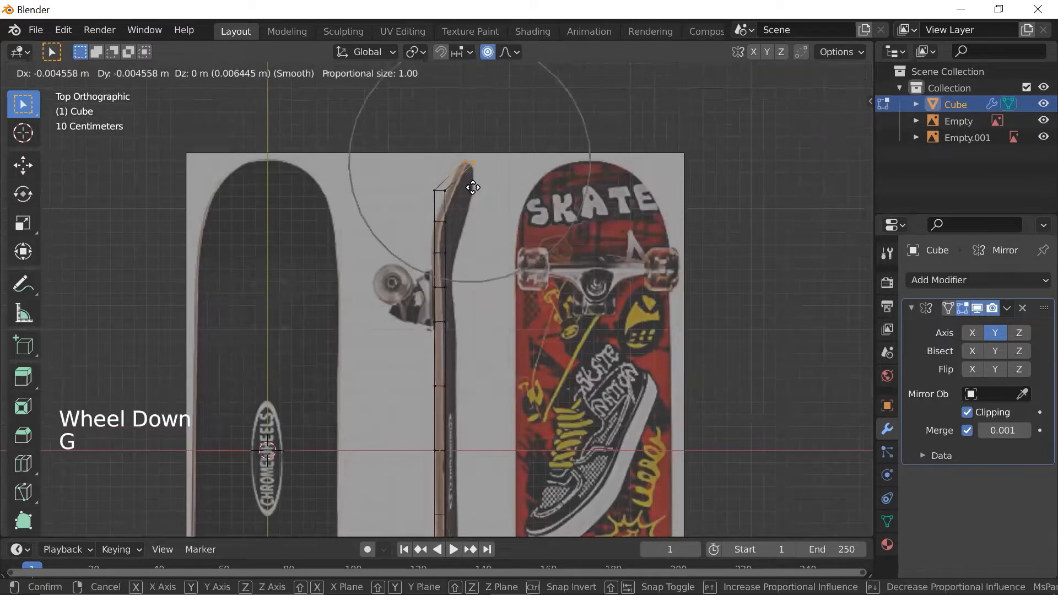
scroll(473, 187, "up", 3)
scroll(474, 188, "up", 3)
scroll(474, 188, "up", 6)
scroll(472, 187, "down", 7)
scroll(472, 187, "down", 2)
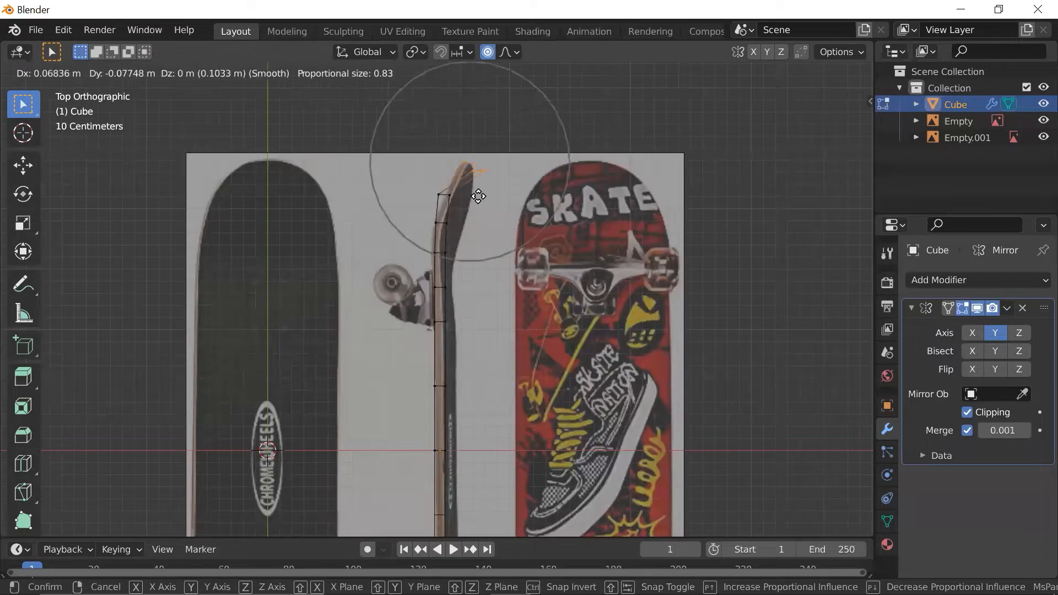
scroll(473, 193, "down", 7)
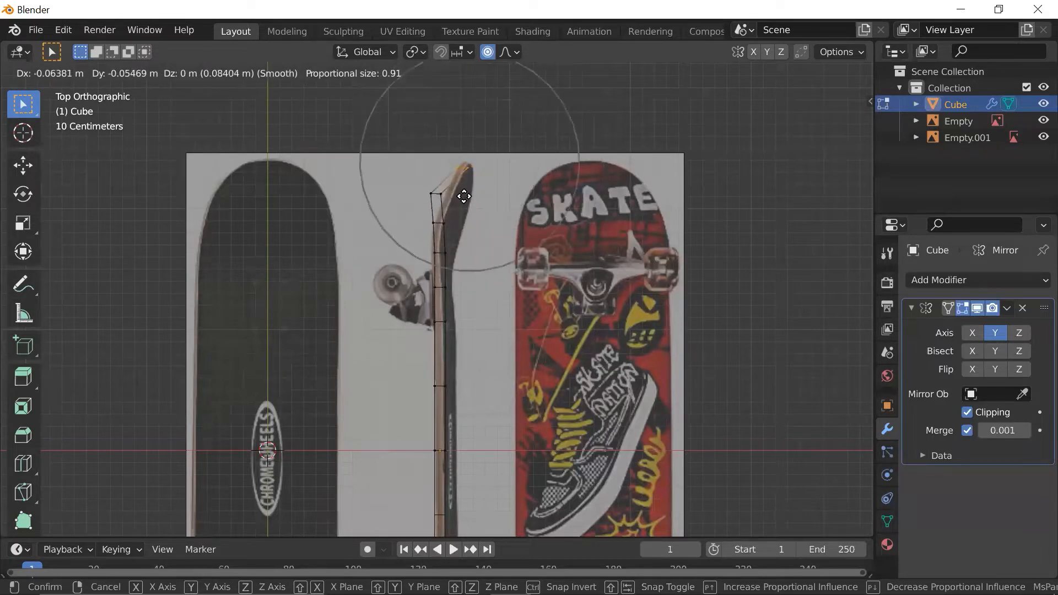
scroll(484, 245, "down", 7)
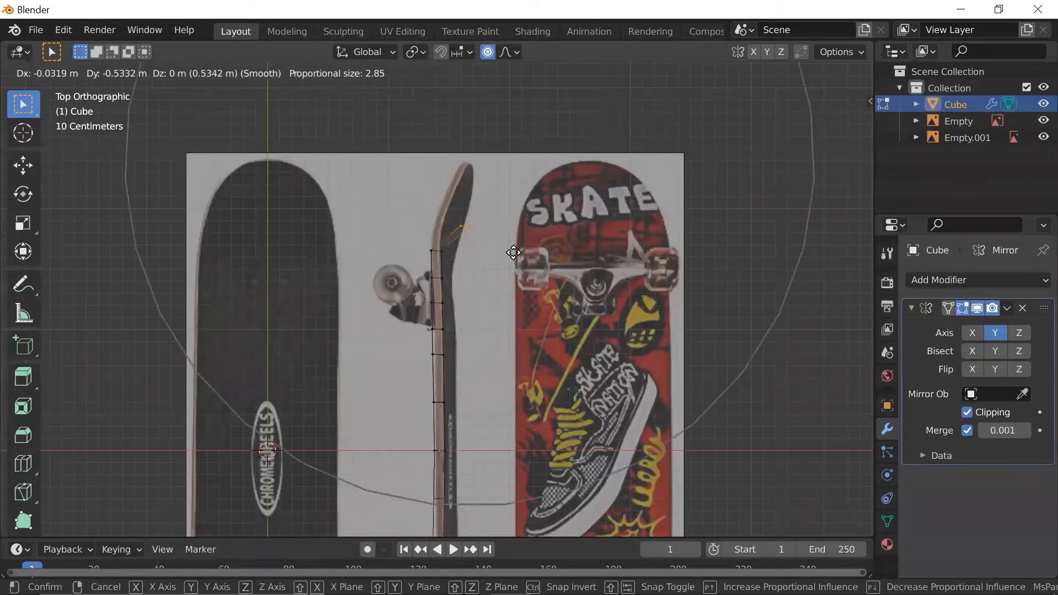
scroll(473, 248, "up", 6)
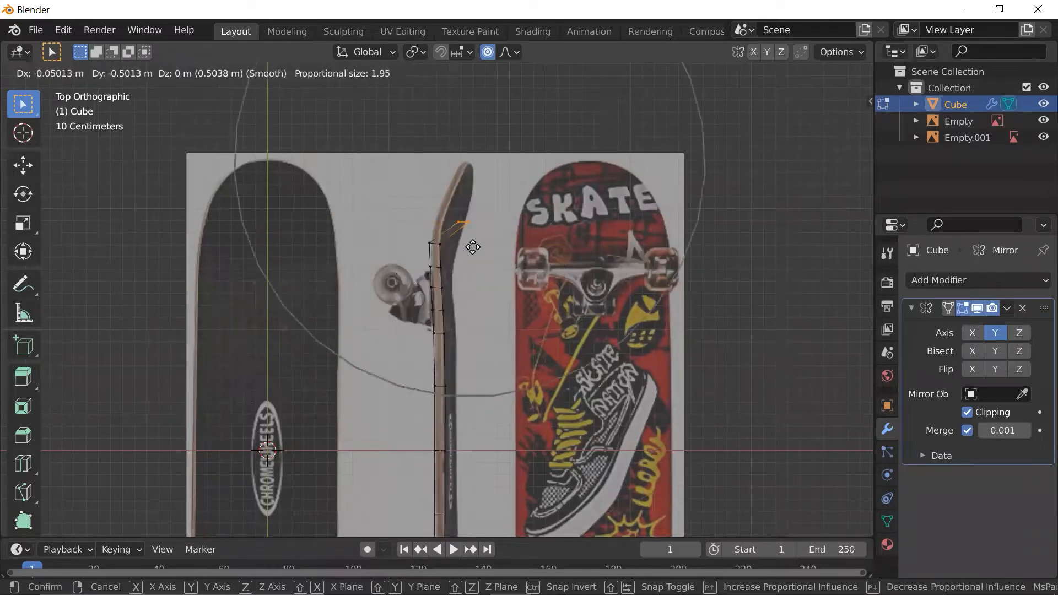
scroll(498, 232, "down", 2)
scroll(493, 226, "up", 15)
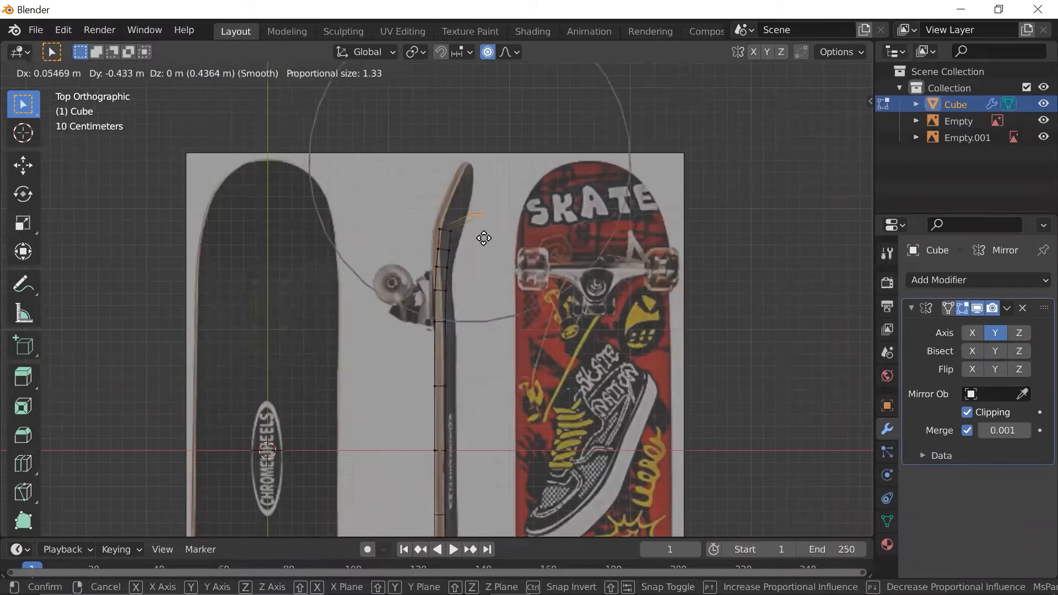
scroll(483, 210, "up", 2)
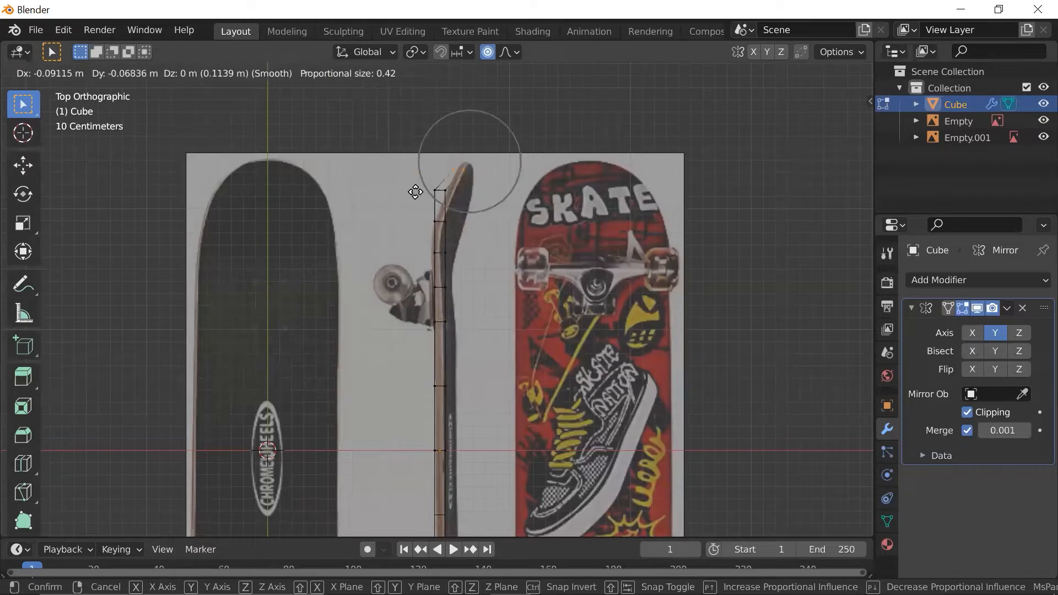
left_click(470, 189)
- Move the second vertex row from the deck's tip about 0.09 m along X onto the side-view reference, with proportional falloff
scroll(476, 193, "up", 1)
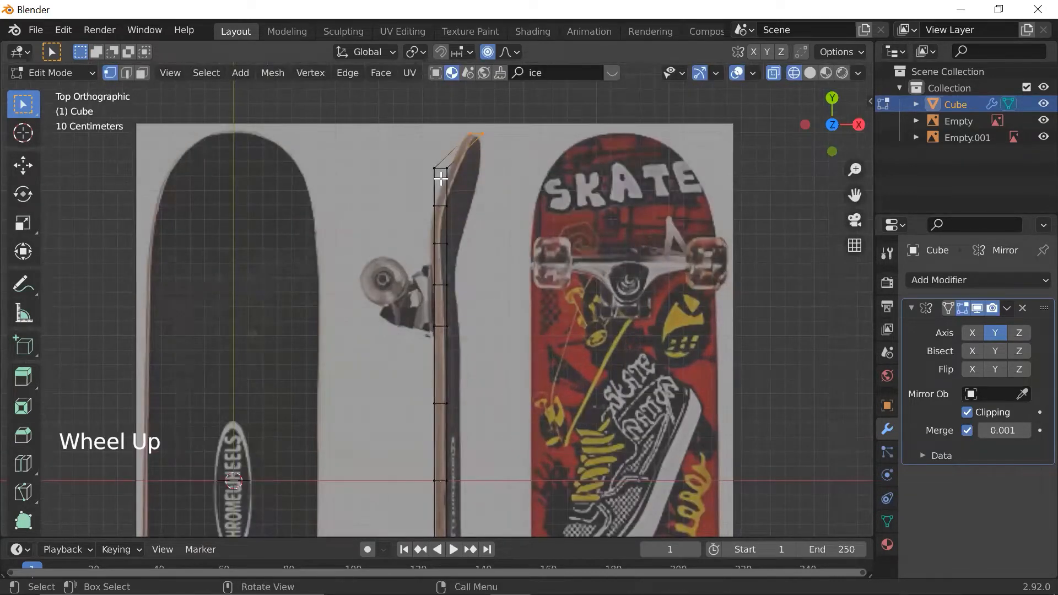
left_click(427, 164)
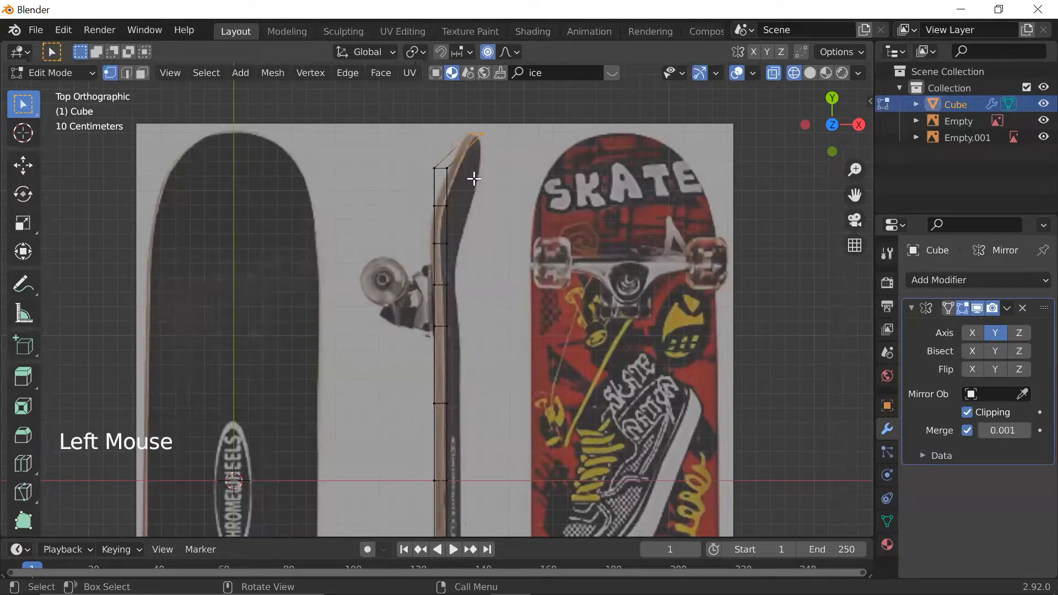
key("g")
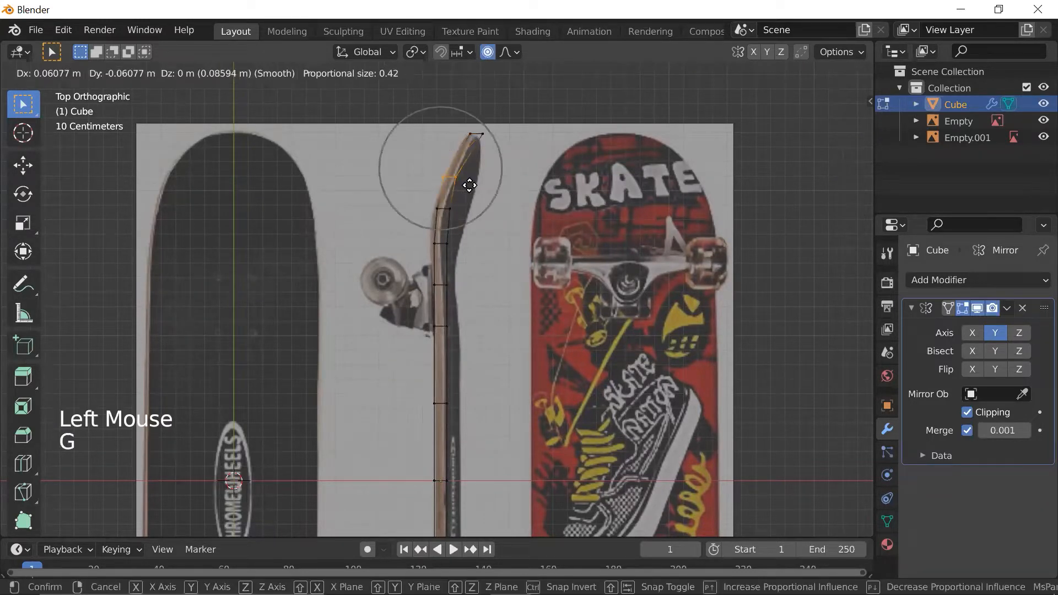
right_click(470, 185)
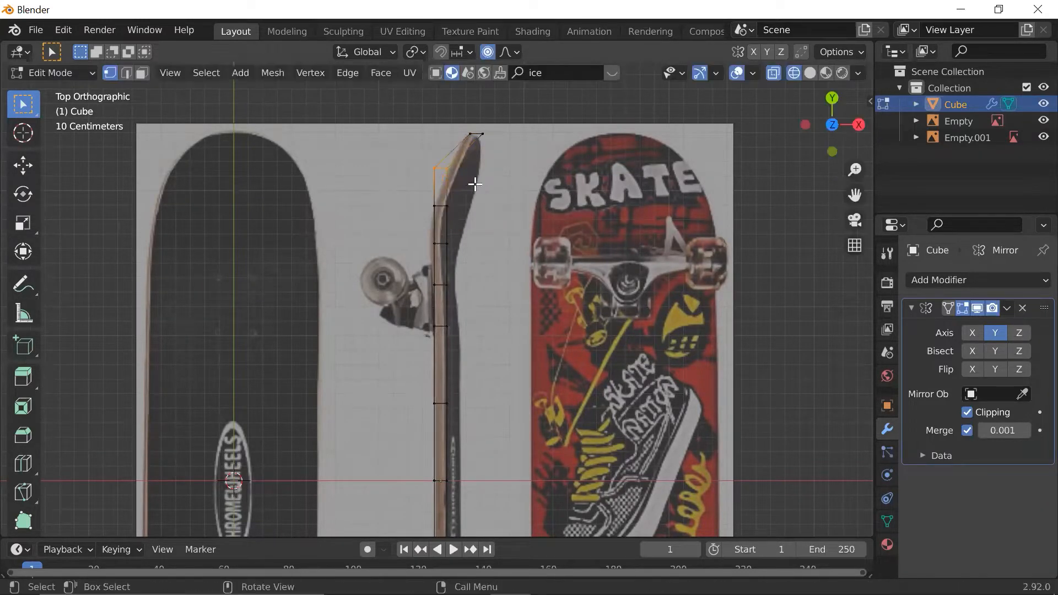
key("o")
key("o")
scroll(444, 174, "up", 2)
middle_click_drag(468, 179, 441, 175, "shift")
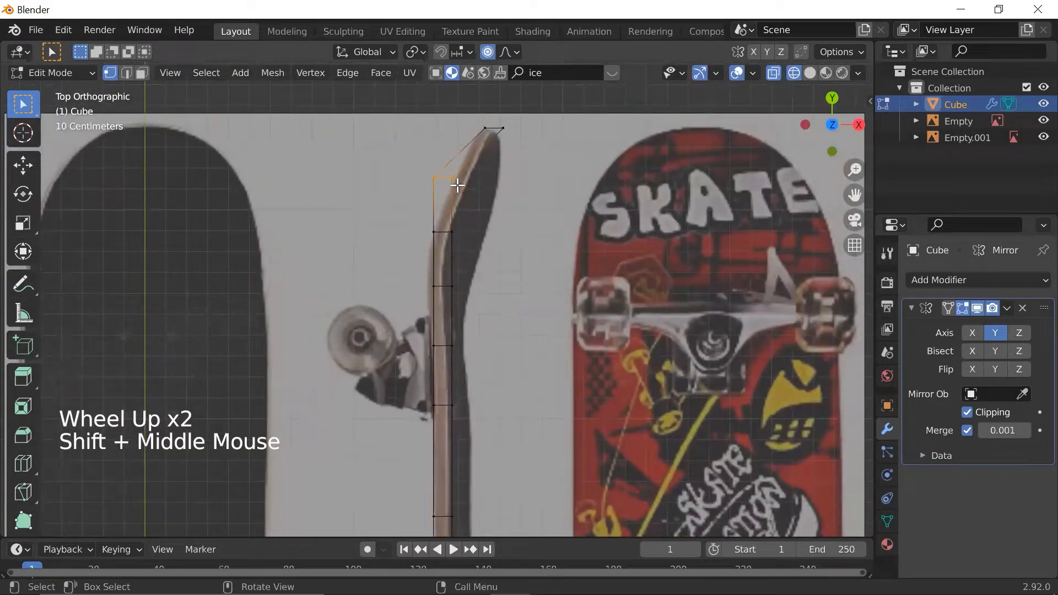
key("g")
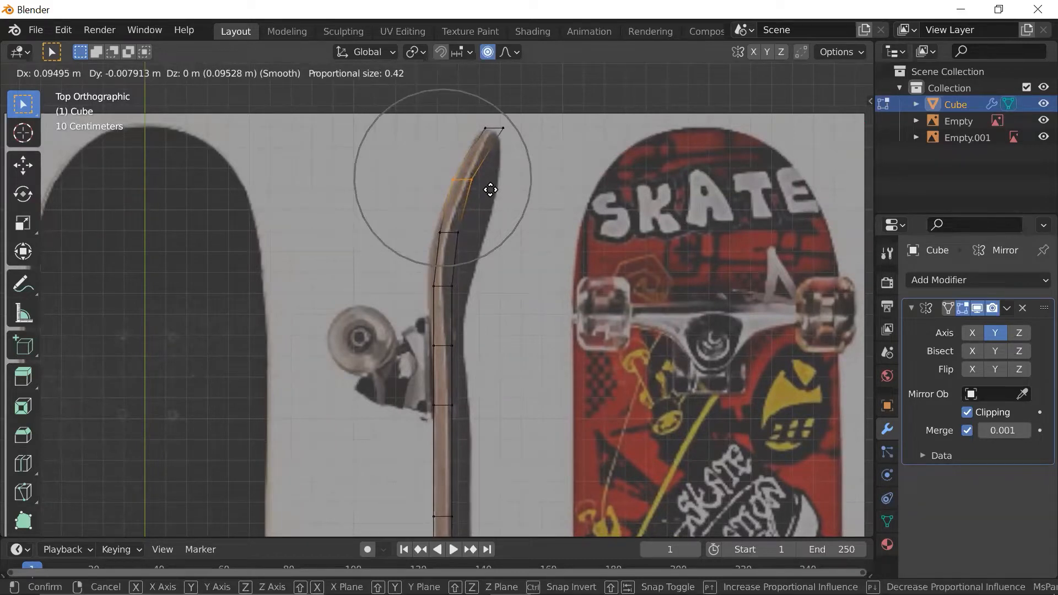
key("x")
key("y")
key("x")
left_click(487, 189)
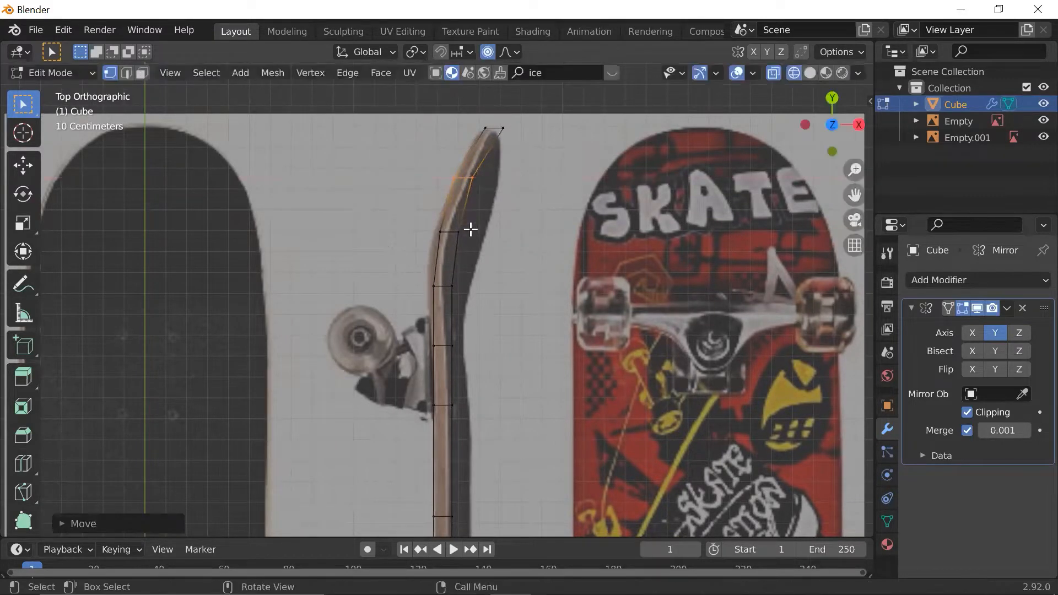
- Move the third vertex row from the tip about -0.045 m along X to follow the reference curve
left_click(461, 234)
key("g")
key("x")
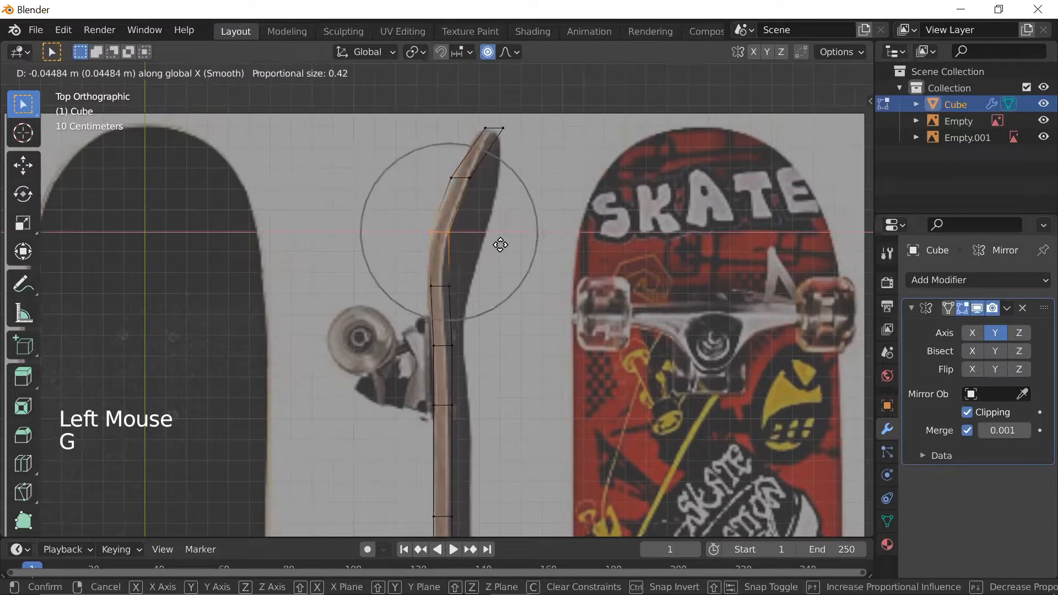
left_click(501, 245)
- Move the fourth vertex row from the tip about -0.015 m along X with a proportional size of 0.47
scroll(475, 289, "down", 1)
middle_click_drag(475, 288, 475, 239, "shift")
scroll(472, 240, "up", 2)
left_click_drag(468, 241, 421, 201)
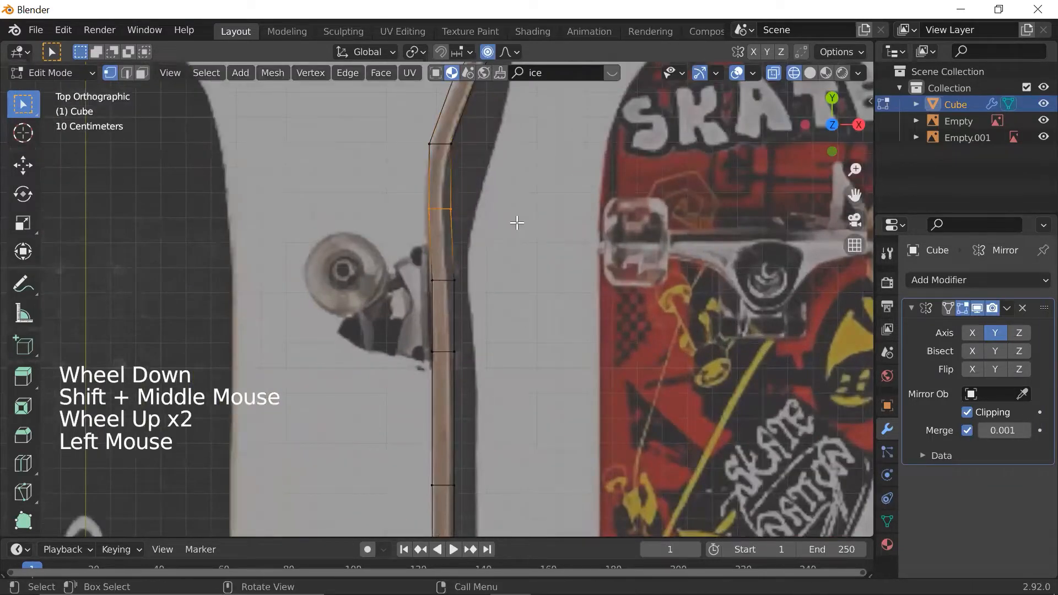
key("g")
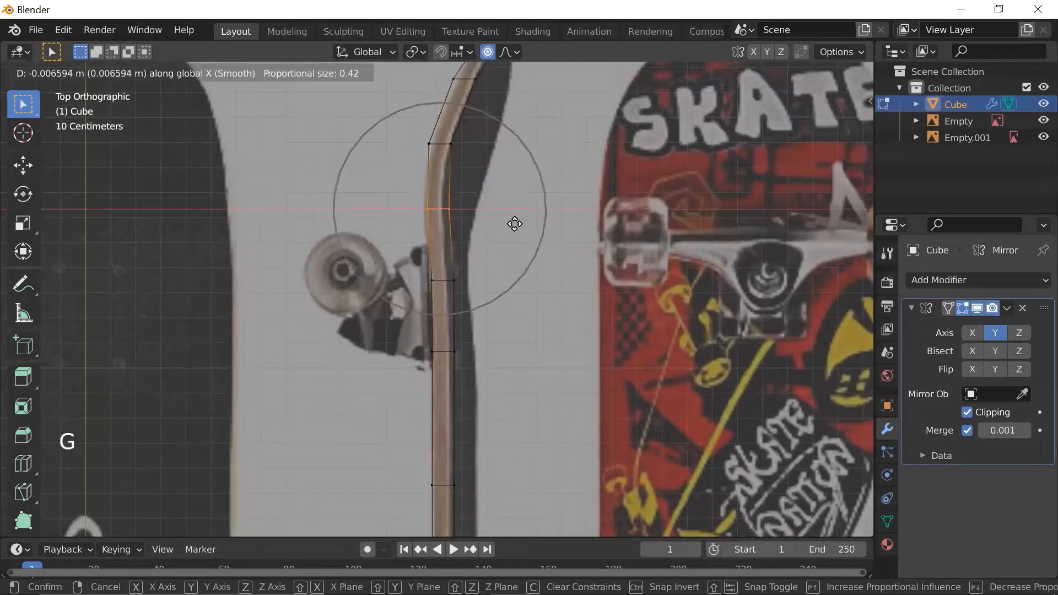
scroll(513, 223, "up", 5)
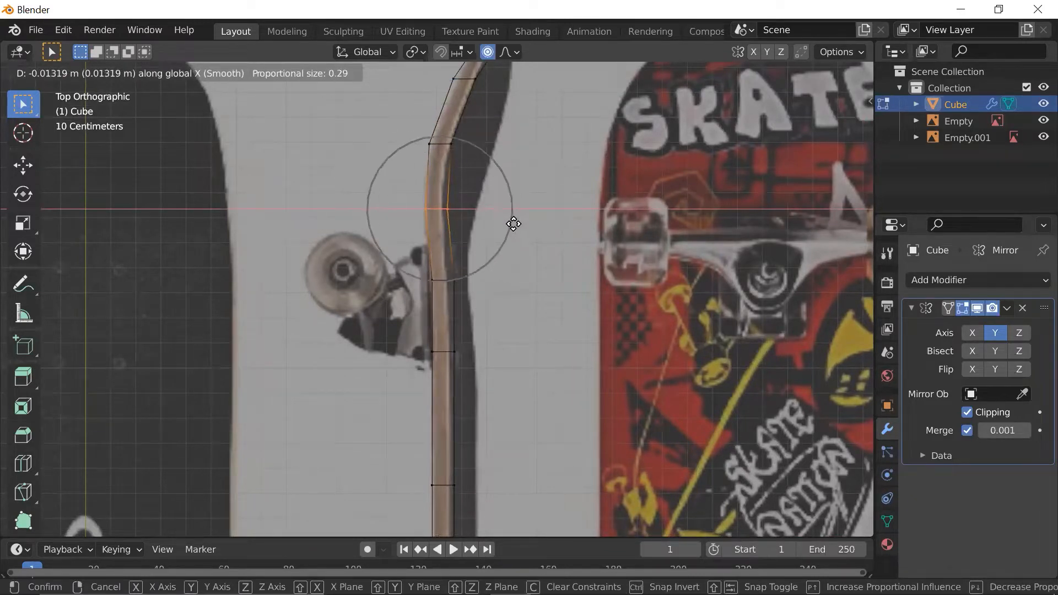
scroll(513, 224, "down", 15)
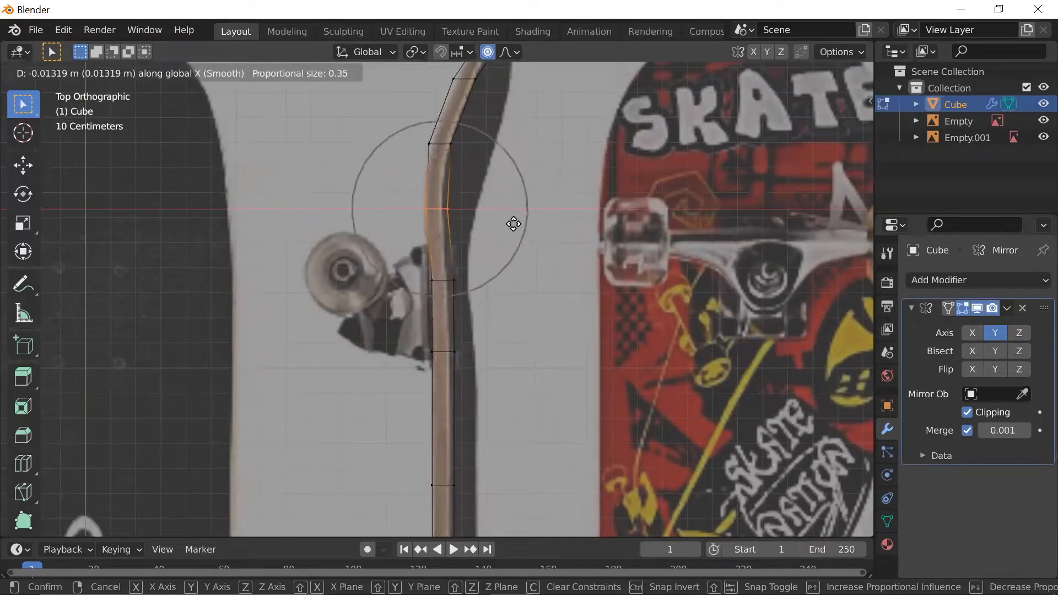
scroll(513, 225, "down", 8)
scroll(512, 225, "up", 16)
scroll(512, 226, "up", 4)
scroll(512, 226, "down", 3)
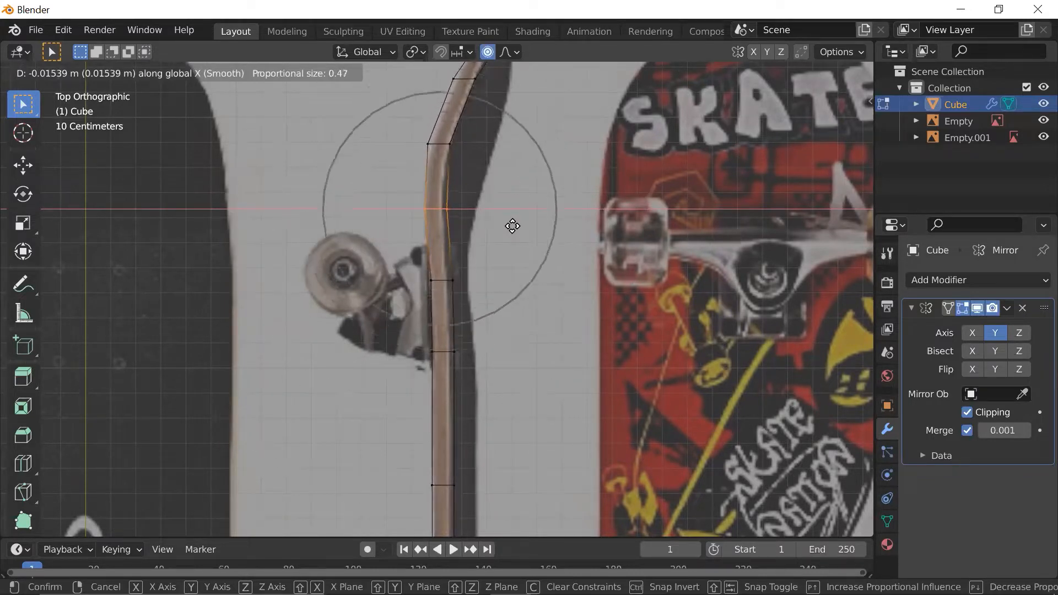
left_click(512, 226)
- Select the third vertex row from the tip and scale it to fit the deck thickness in the side-view reference
scroll(511, 225, "down", 3)
middle_click_drag(510, 224, 517, 234, "shift")
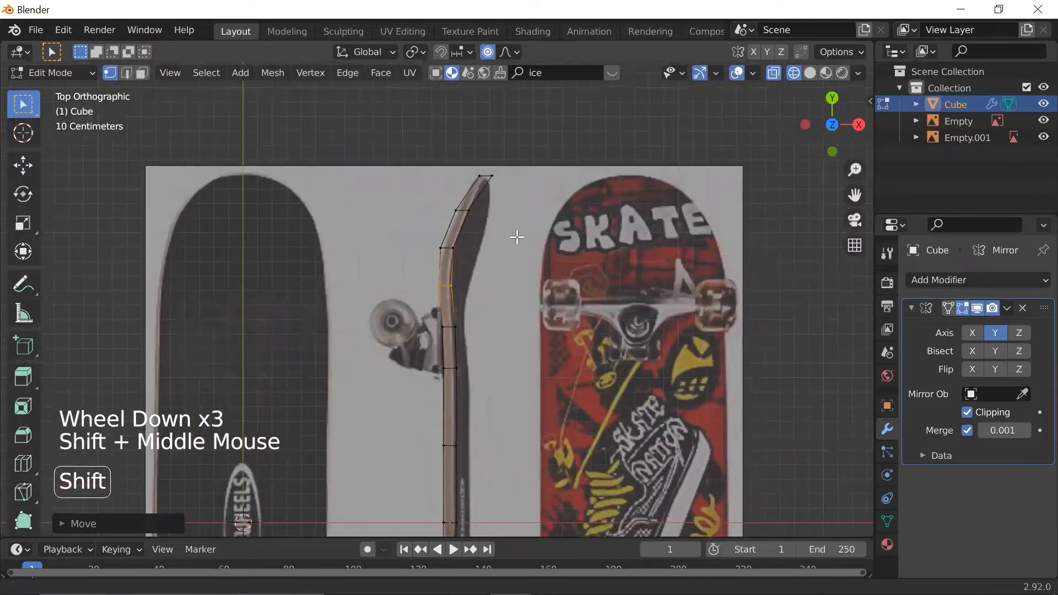
scroll(517, 230, "up", 3)
left_click(540, 221)
key("s")
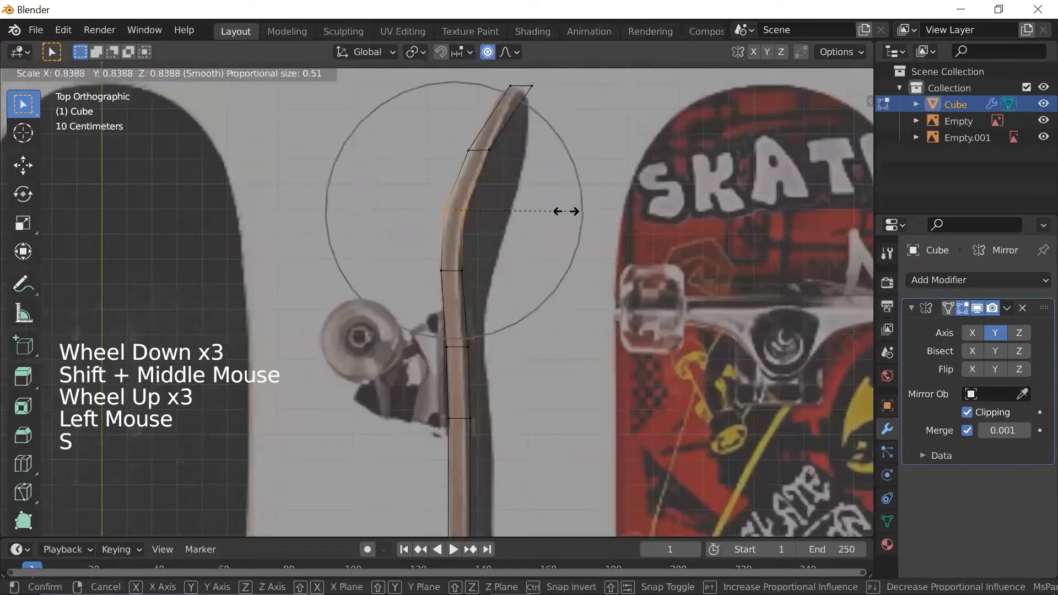
left_click(595, 213)
- Check the bent side profile of the deck against the side-view reference image
scroll(599, 213, "down", 5)
middle_click_drag(589, 314, 585, 255, "shift")
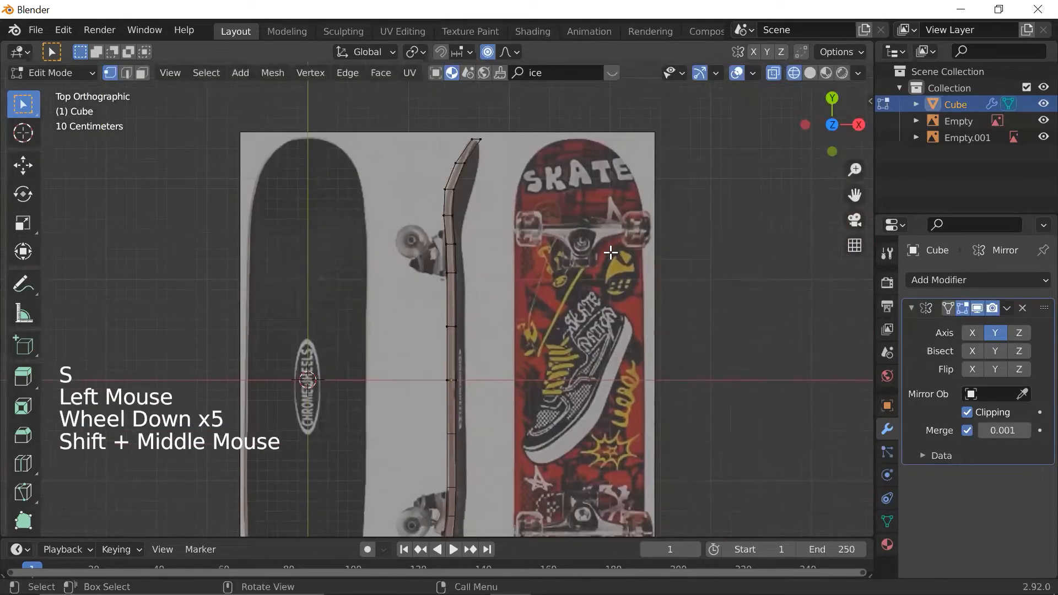
scroll(585, 255, "up", 1)
key("Tab")
key("Tab")
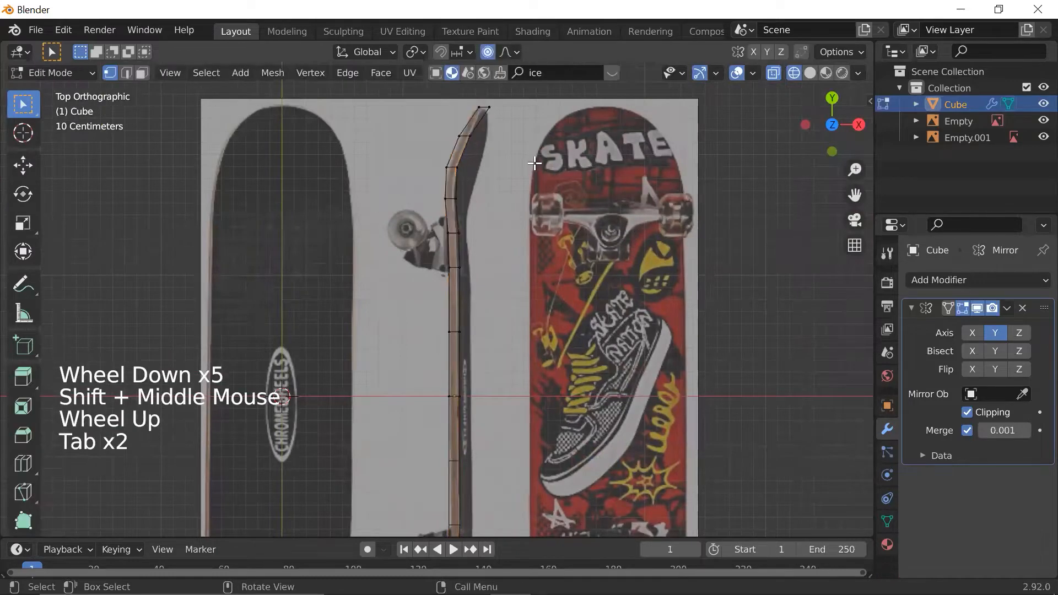
middle_click_drag(637, 233, 529, 238, "shift")
scroll(528, 239, "up", 5)
middle_click_drag(517, 149, 509, 229, "shift")
scroll(509, 230, "down", 1, "shift")
scroll(510, 229, "down", 1)
scroll(509, 230, "down", 2)
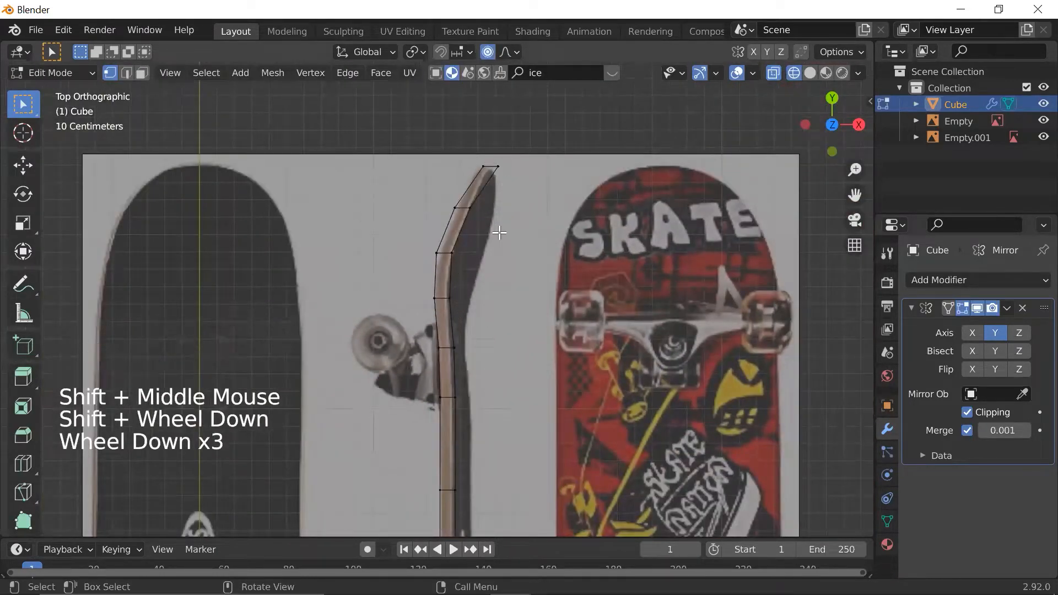
scroll(544, 264, "down", 3)
- Leave Edit Mode, deselect the deck, and switch the viewport from wireframe to solid display
key("Tab")
left_click(685, 266)
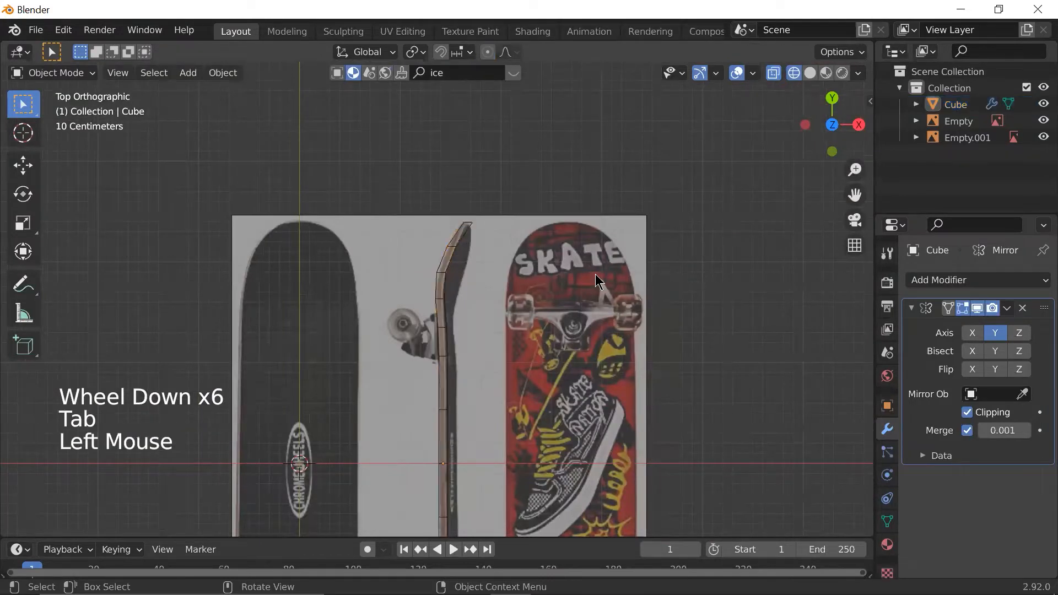
scroll(616, 270, "up", 1)
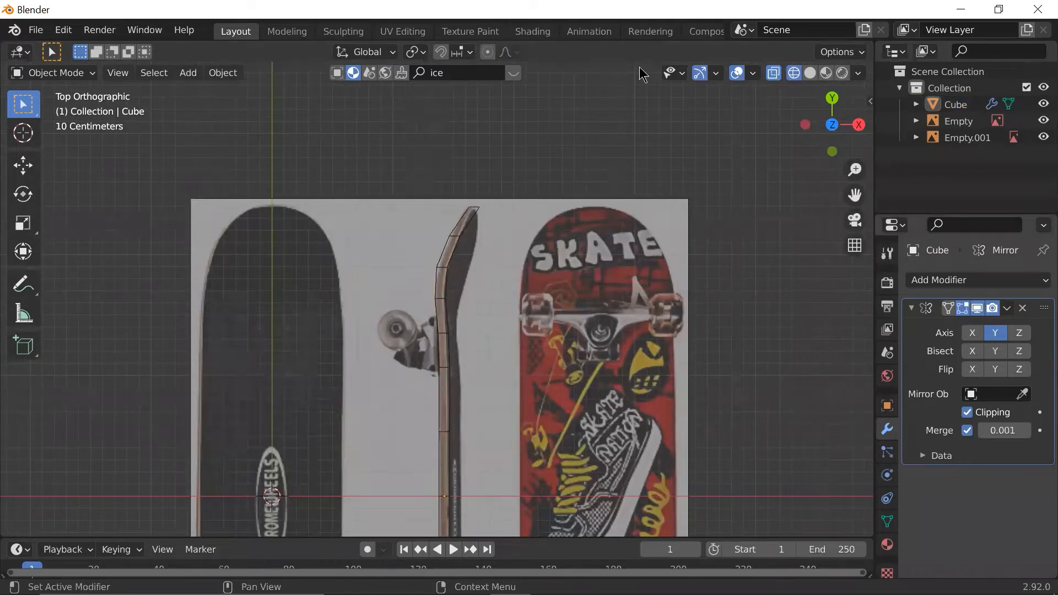
scroll(521, 322, "up", 1)
scroll(524, 316, "down", 1)
middle_click_drag(523, 315, 499, 296)
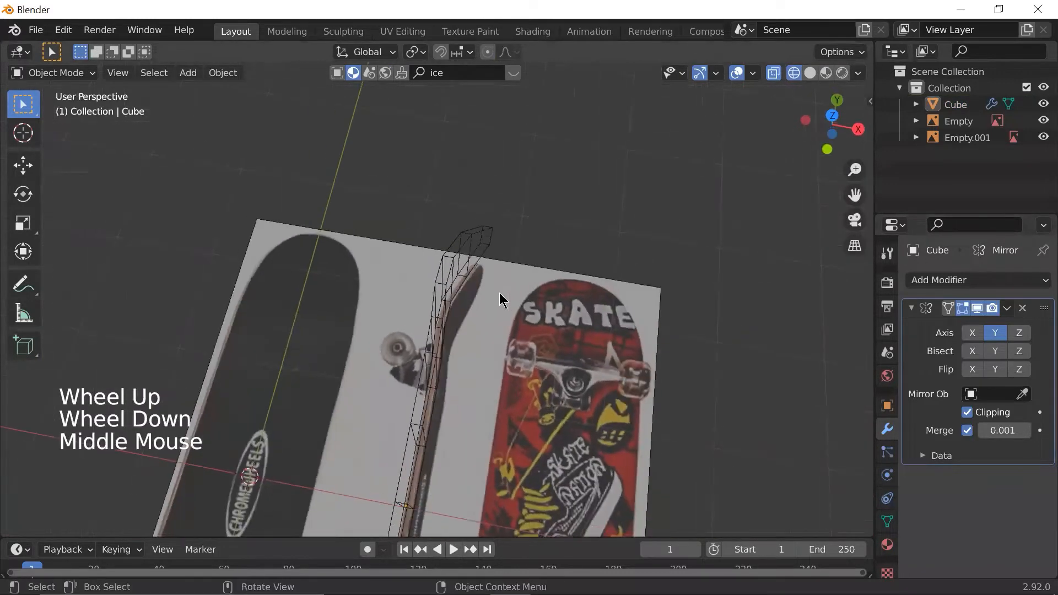
middle_click_drag(600, 323, 557, 272)
key("shift+z")
- Examine the deck's curved nose and outline from several angles in perspective
middle_click_drag(545, 309, 556, 277)
scroll(582, 246, "up", 2)
scroll(611, 246, "down", 2)
middle_click_drag(612, 245, 494, 224)
scroll(591, 223, "up", 3)
scroll(592, 223, "down", 2)
scroll(491, 243, "up", 2)
scroll(491, 243, "down", 1)
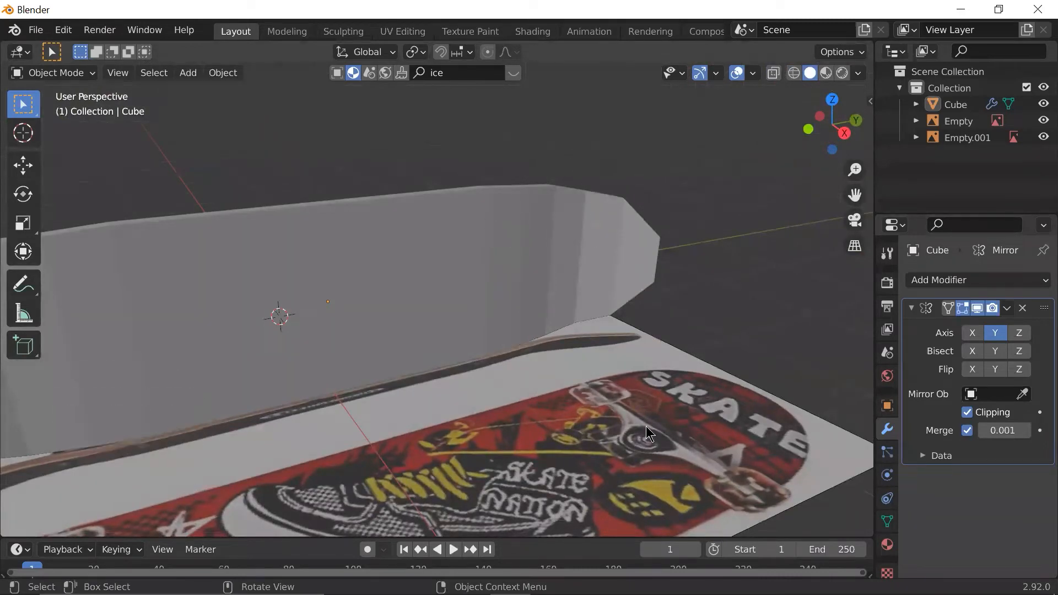
scroll(639, 252, "down", 1)
middle_click_drag(650, 255, 506, 285)
middle_click_drag(629, 257, 608, 251)
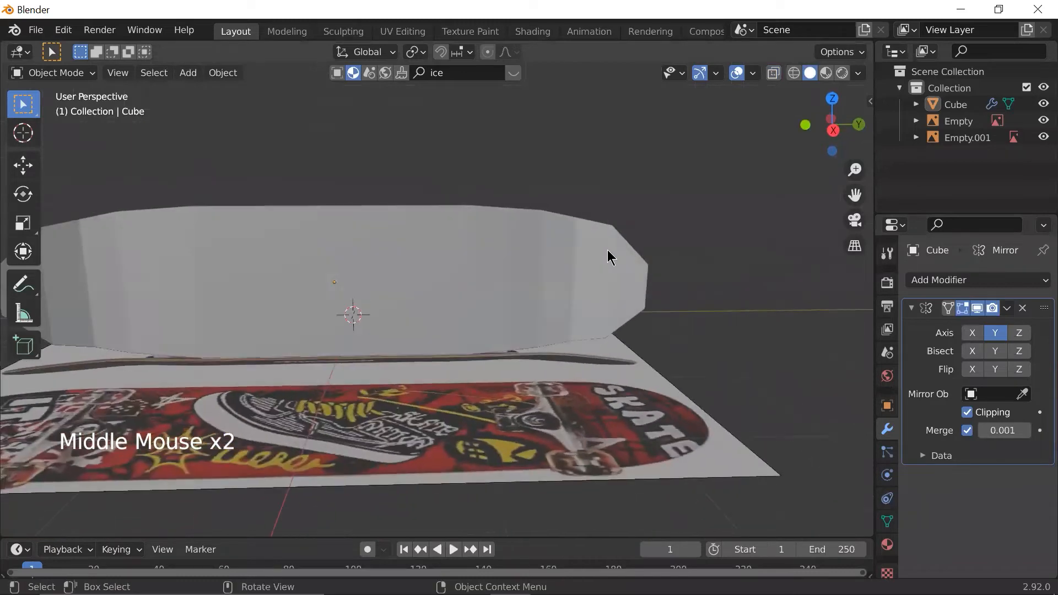
- Apply Shade Smooth to the skateboard deck object
left_click(607, 251)
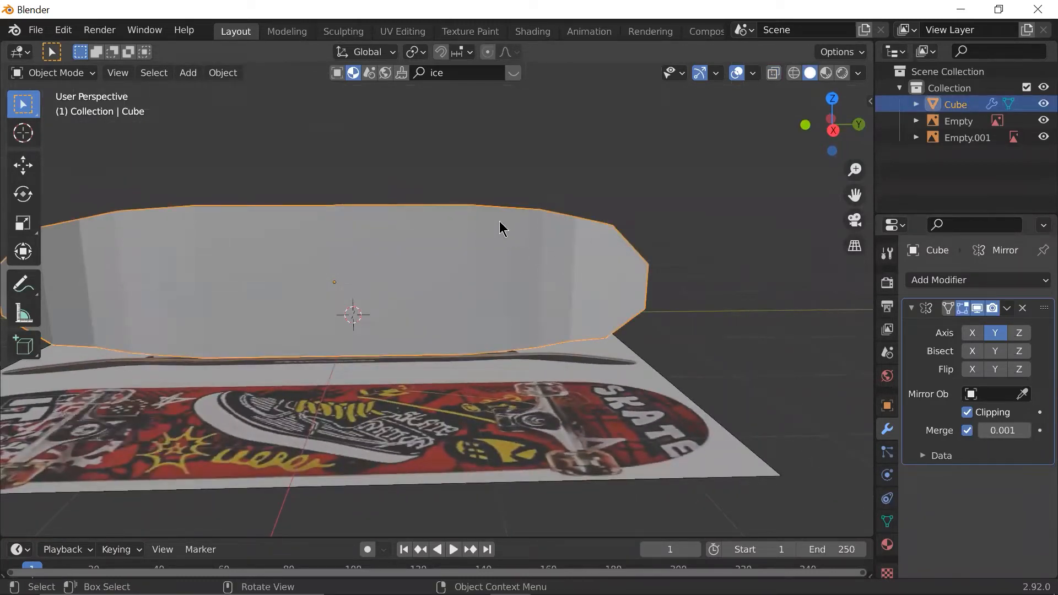
right_click(542, 229)
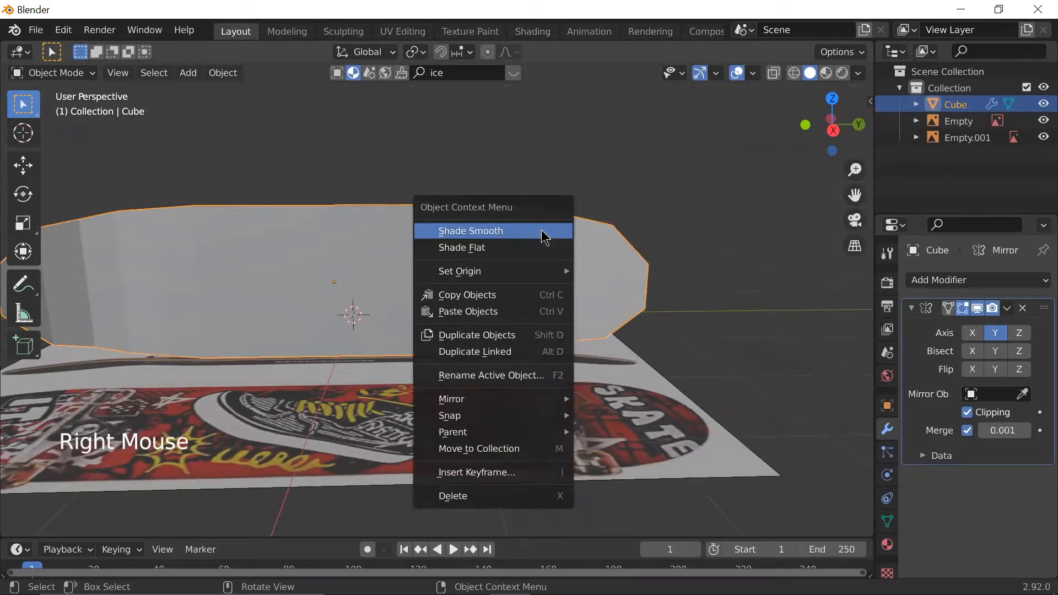
left_click(541, 231)
scroll(541, 230, "down", 2)
middle_click_drag(543, 231, 583, 185)
scroll(612, 239, "up", 3)
scroll(611, 239, "down", 1)
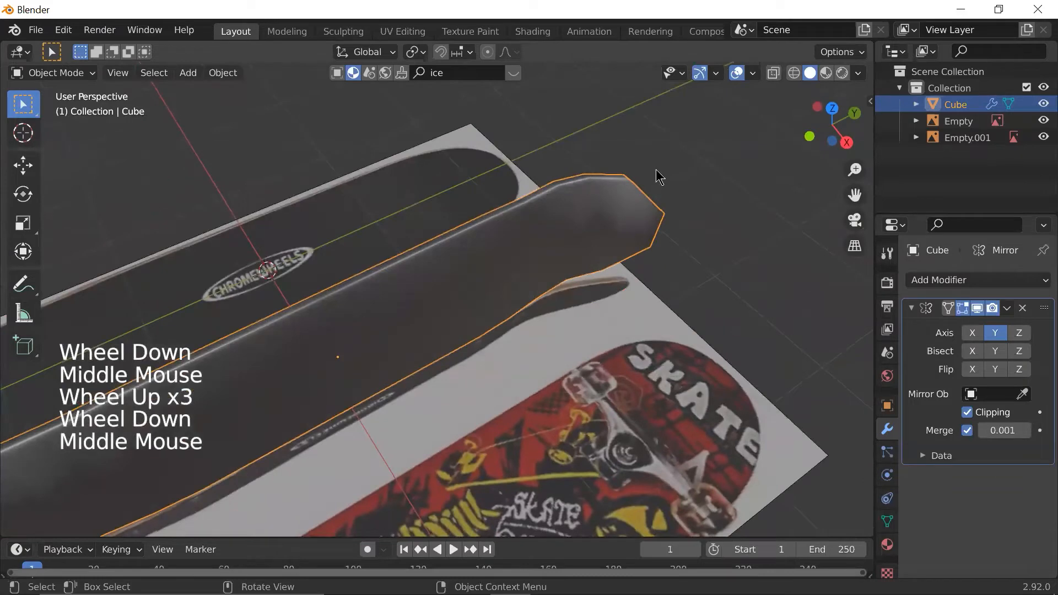
middle_click_drag(488, 204, 465, 226)
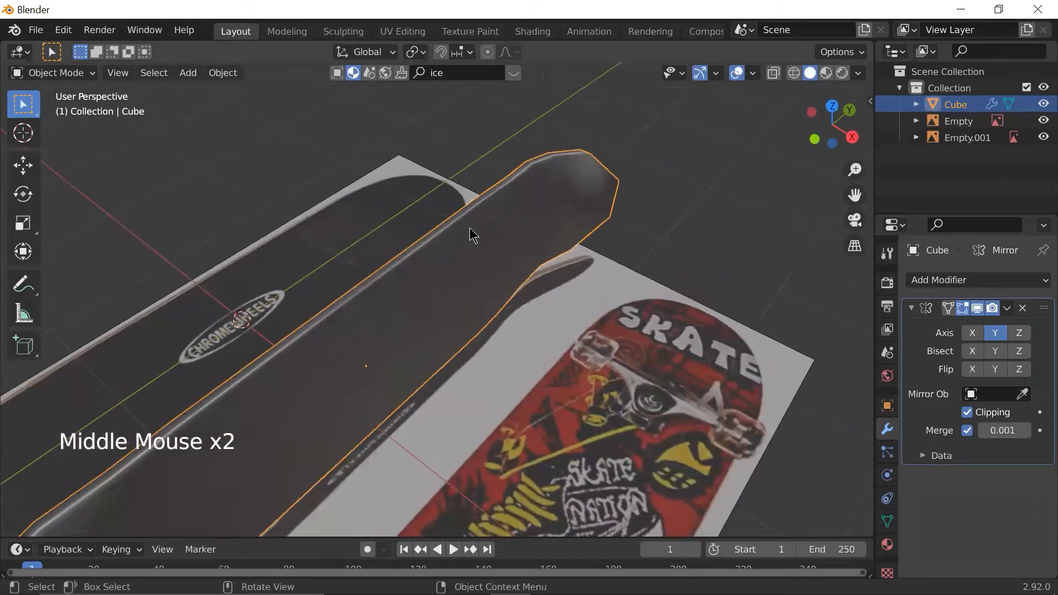
- Shade the deck smooth again and view its underside and nose
right_click(471, 235)
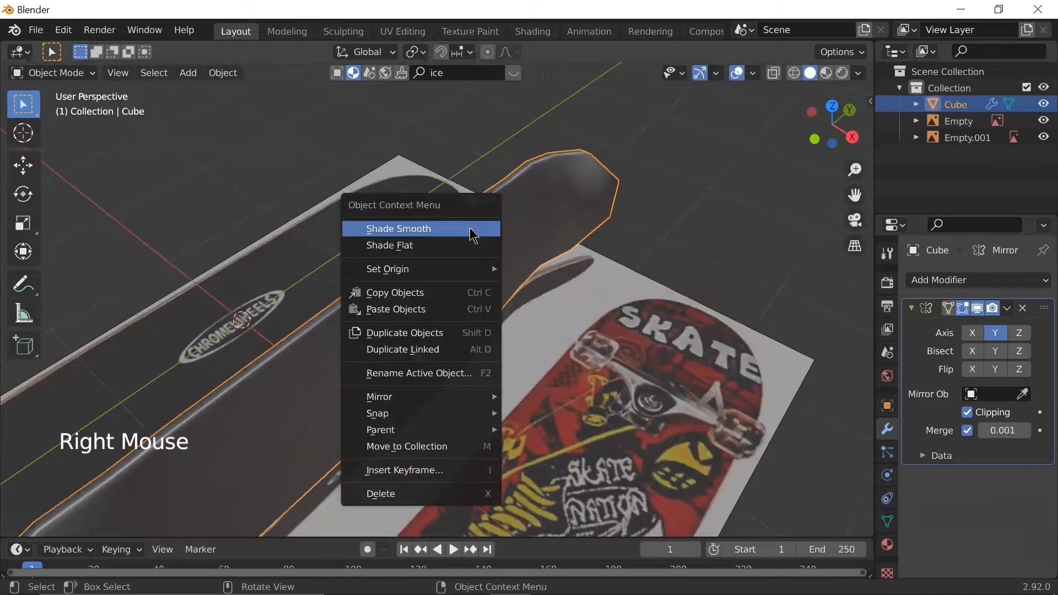
left_click(471, 231)
middle_click_drag(615, 236, 475, 230)
middle_click_drag(534, 246, 499, 269)
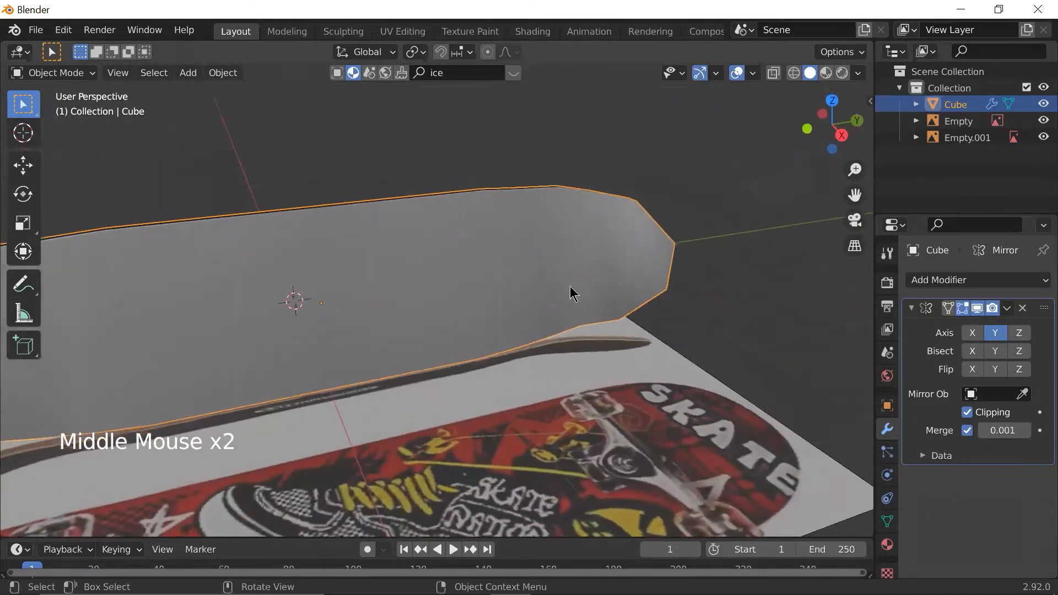
- Enable Auto Smooth at 30° in the deck mesh's normals settings
left_click(887, 522)
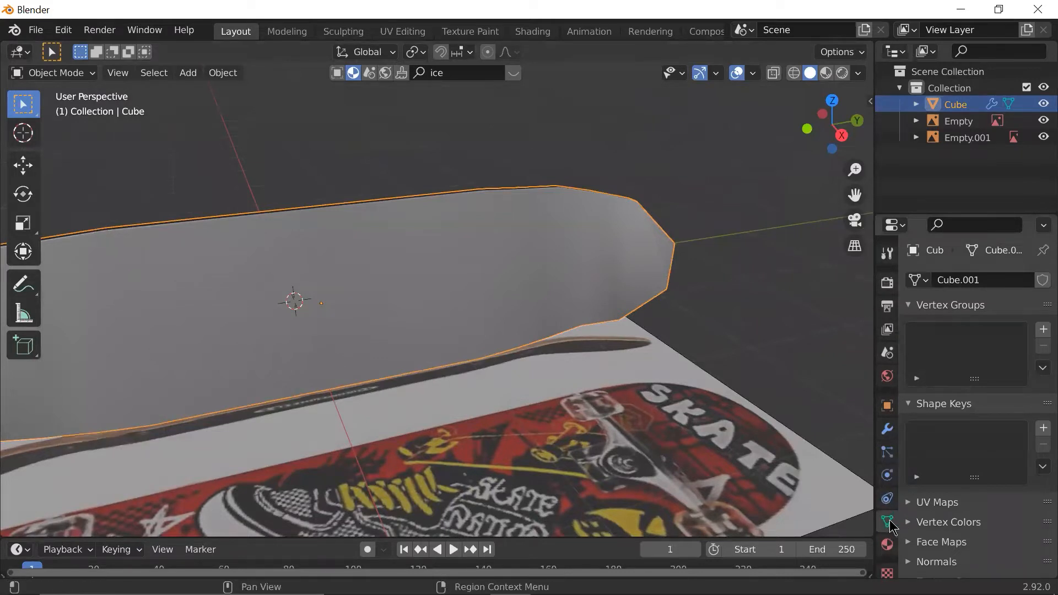
scroll(930, 517, "down", 10)
left_click(913, 492)
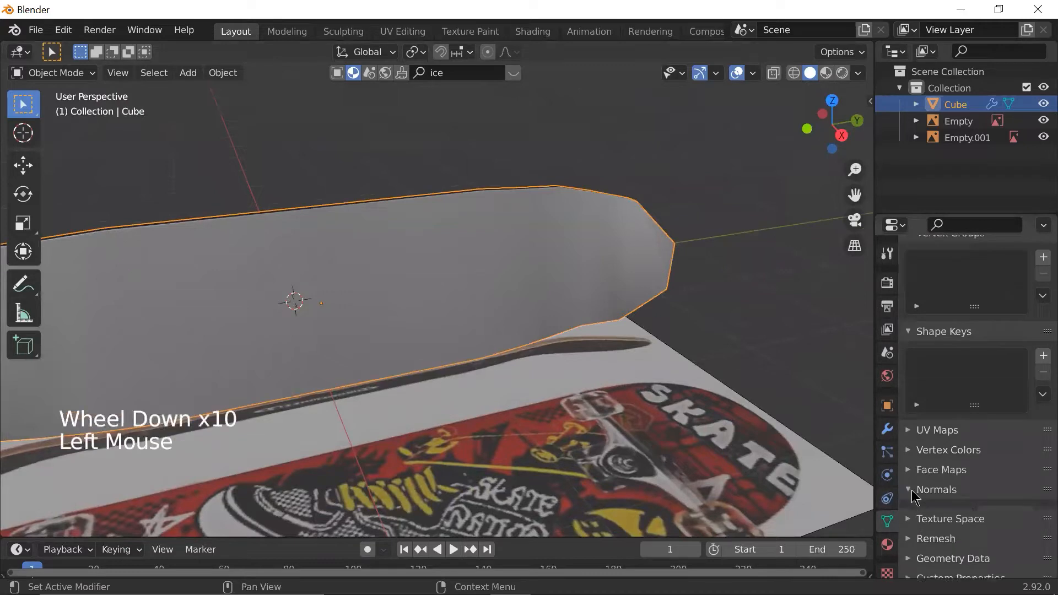
left_click(965, 514)
scroll(649, 286, "down", 1)
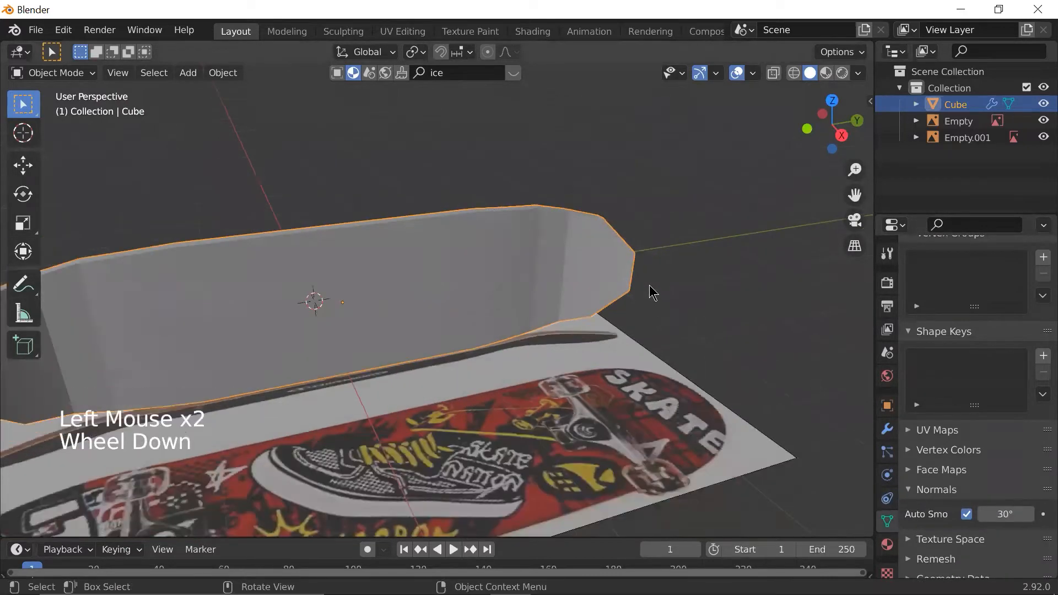
scroll(732, 283, "up", 3)
scroll(731, 282, "down", 1)
mouse_move(732, 282)
middle_mouse_down()
mouse_move(598, 286)
mouse_move(503, 270)
middle_mouse_up()
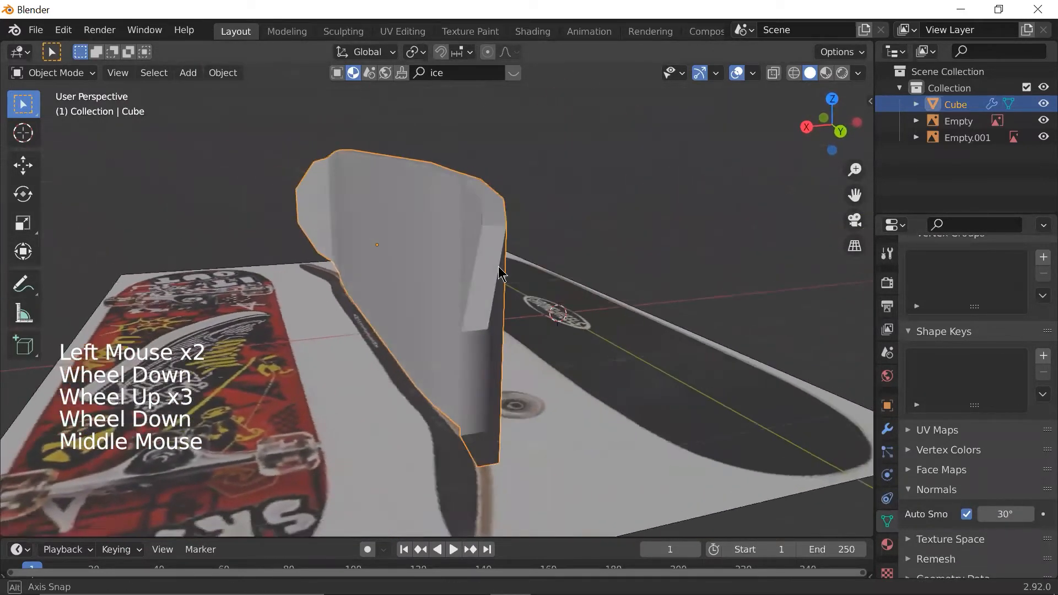
middle_click_drag(567, 284, 283, 310)
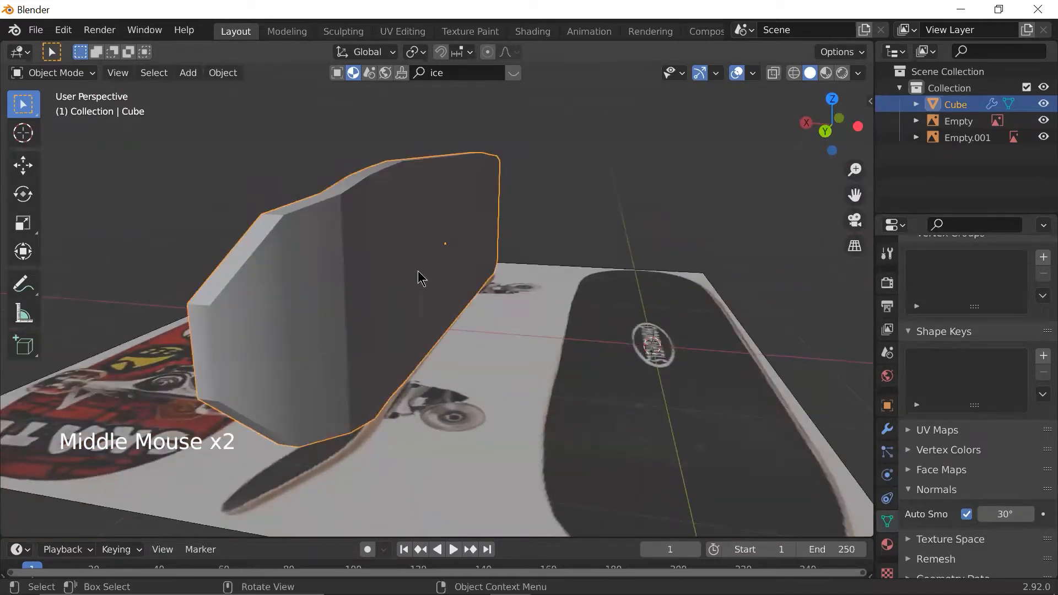
- Compare the shading of the deck's nose and rim with Auto Smooth switched off and on
left_click(965, 514)
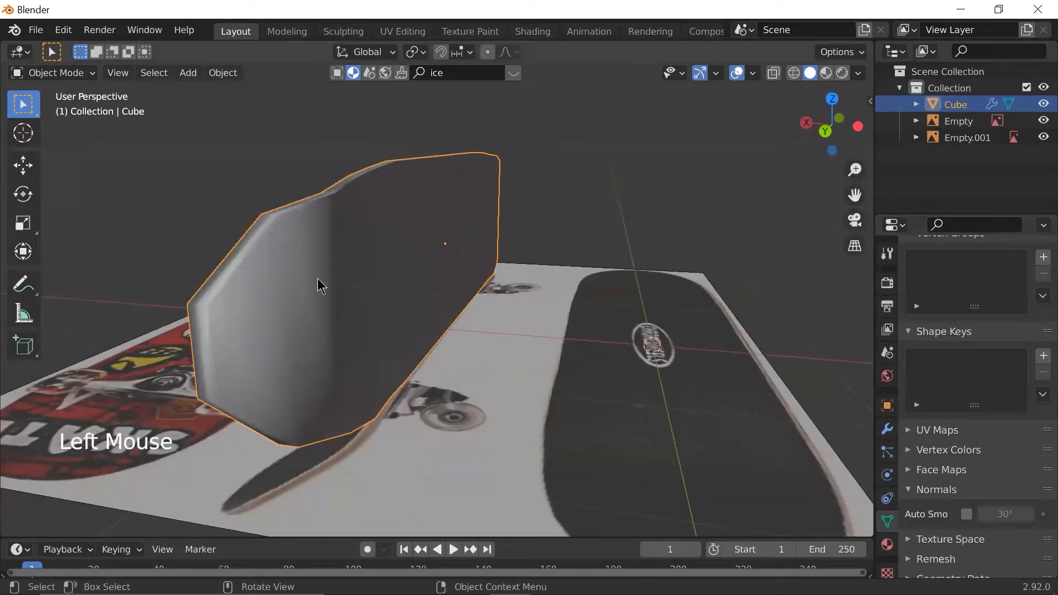
middle_click_drag(294, 273, 299, 293)
scroll(324, 323, "up", 1)
scroll(418, 330, "down", 2)
scroll(413, 331, "up", 1)
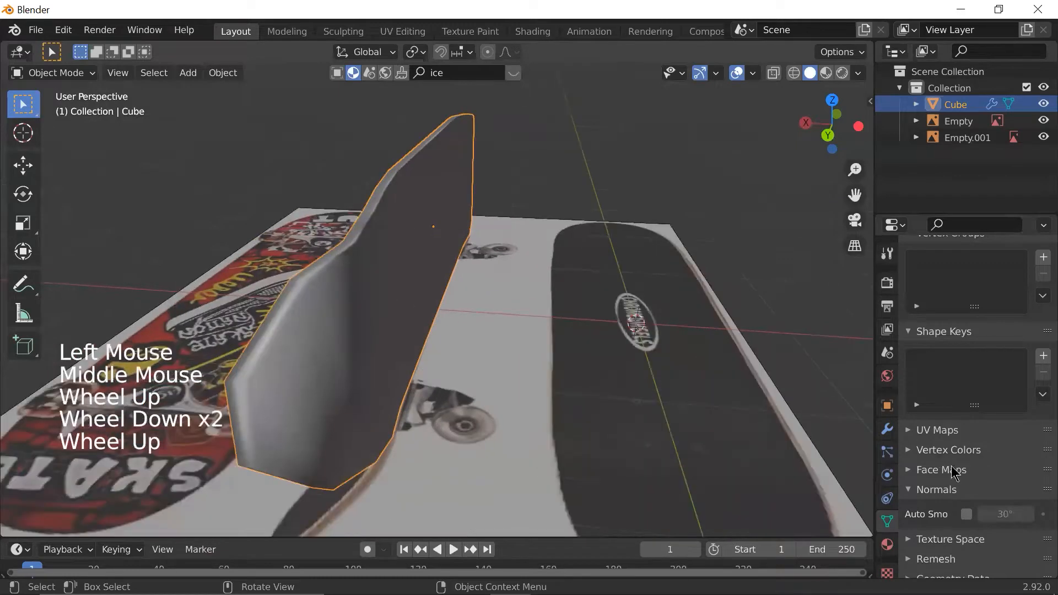
left_click(965, 514)
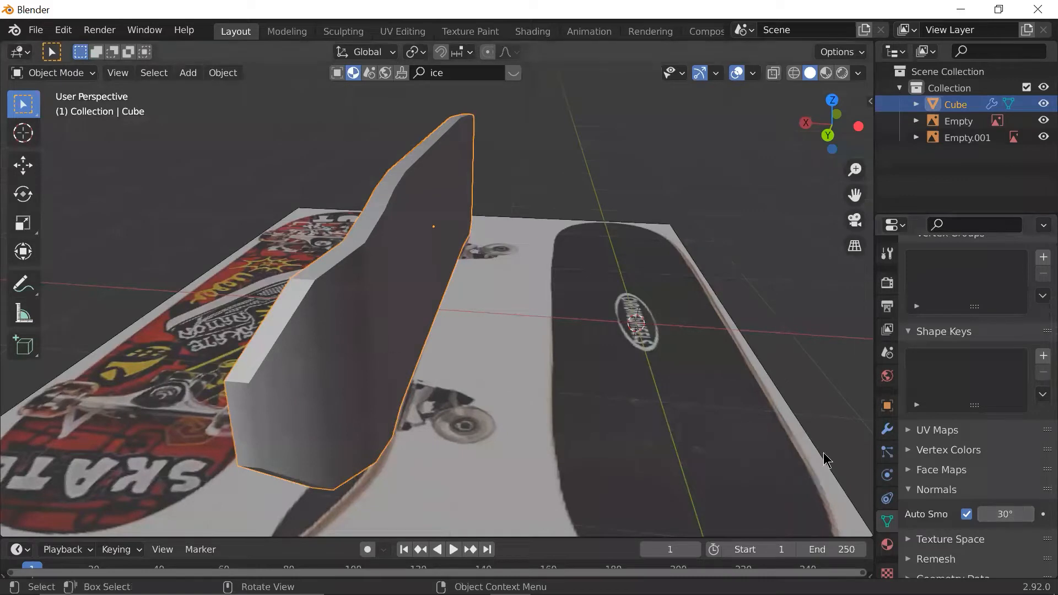
middle_click_drag(588, 349, 354, 322)
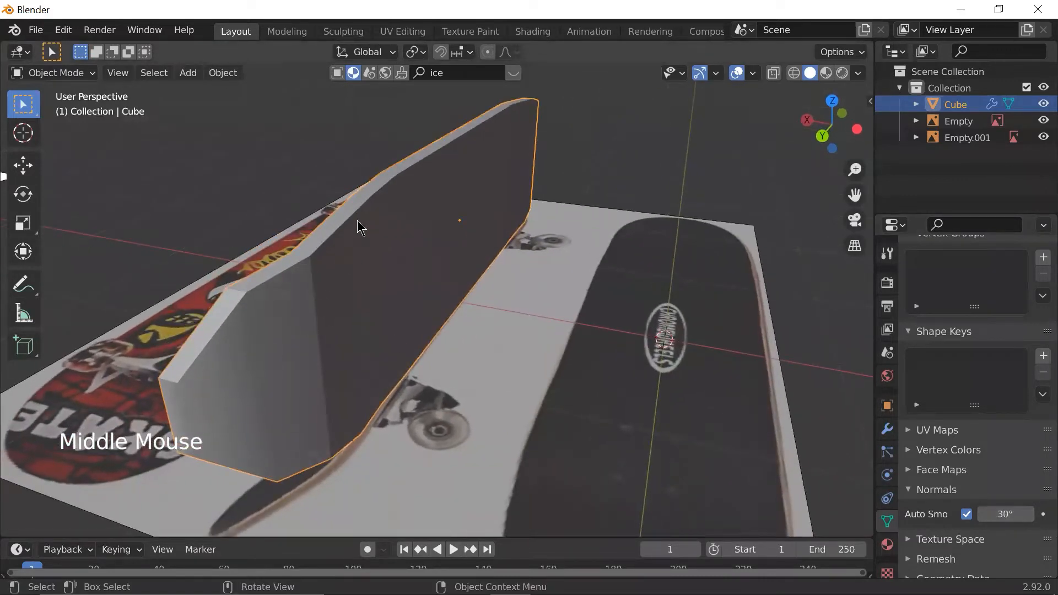
middle_click_drag(349, 265, 380, 200)
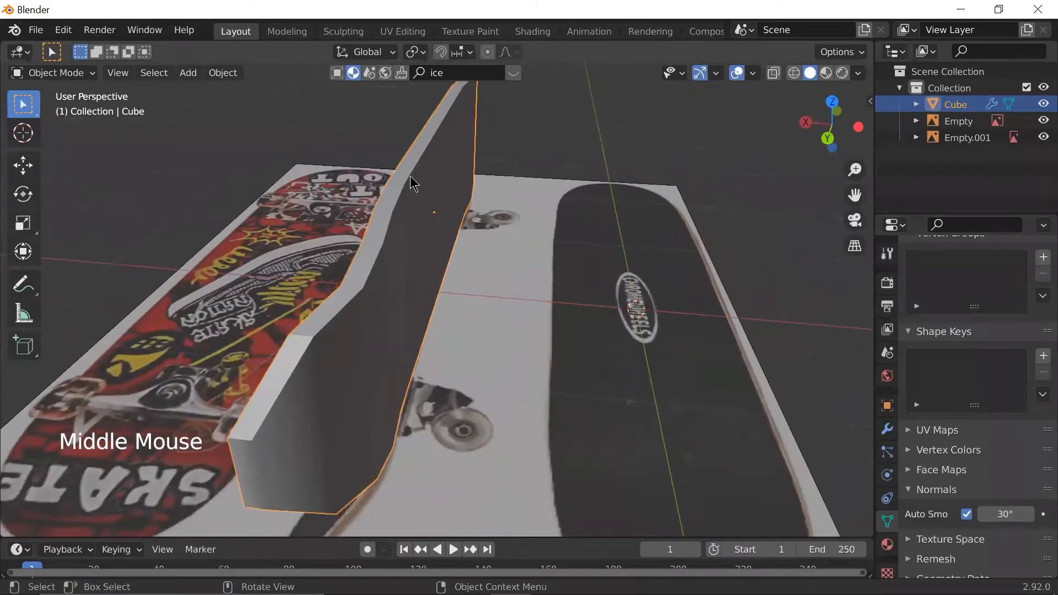
scroll(417, 163, "up", 3)
middle_click_drag(421, 165, 469, 215, "shift")
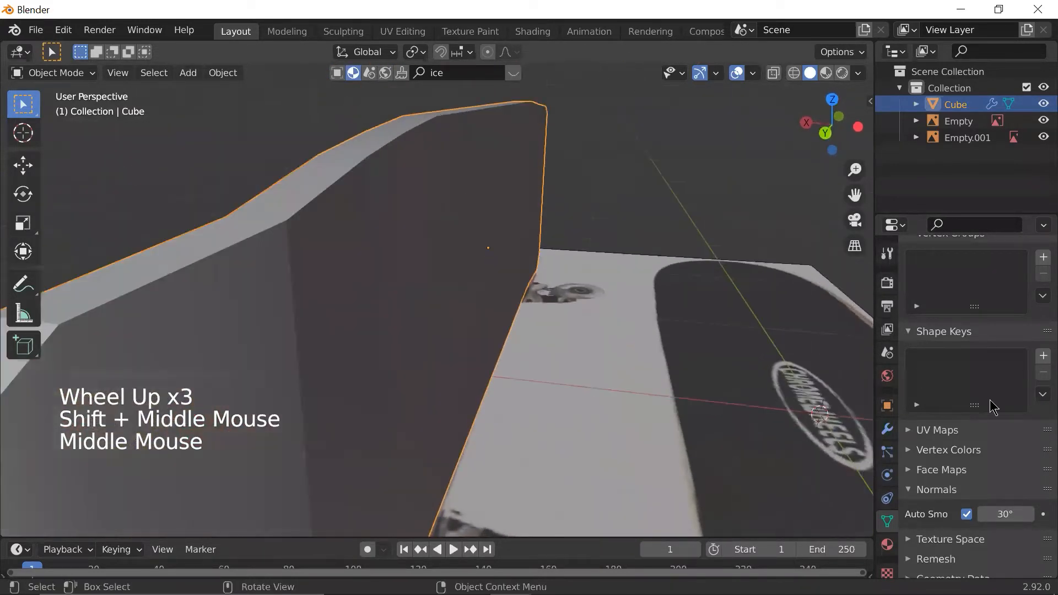
left_click(967, 514)
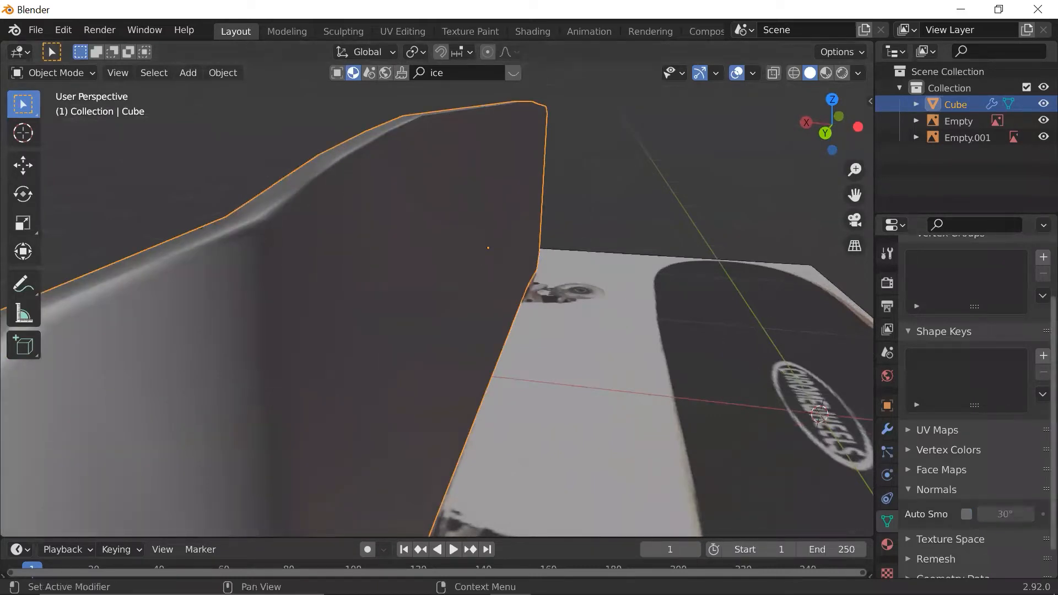
left_click(967, 514)
- Reselect the deck and reapply Shade Smooth with Auto Smooth enabled
scroll(449, 319, "down", 3)
left_click(592, 245)
middle_click_drag(591, 245, 626, 260)
left_click(633, 295)
scroll(568, 286, "down", 2)
right_click(567, 283)
left_click(552, 288)
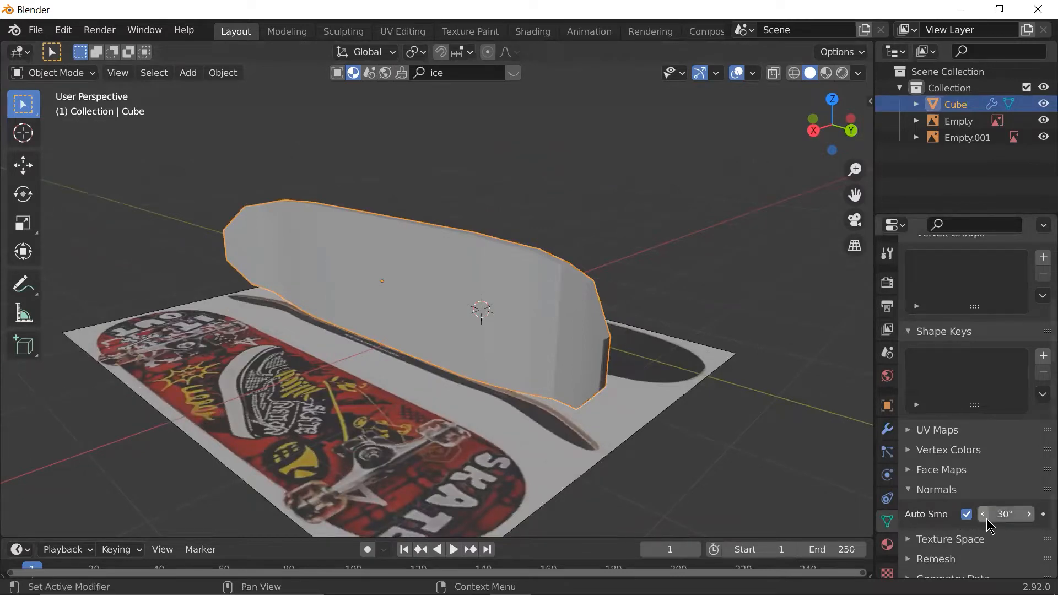
- Examine the deck's angular outline and shading from several angles, deselected and selected
scroll(652, 373, "up", 3)
scroll(652, 372, "down", 1)
middle_click_drag(641, 368, 720, 113)
left_click(719, 114)
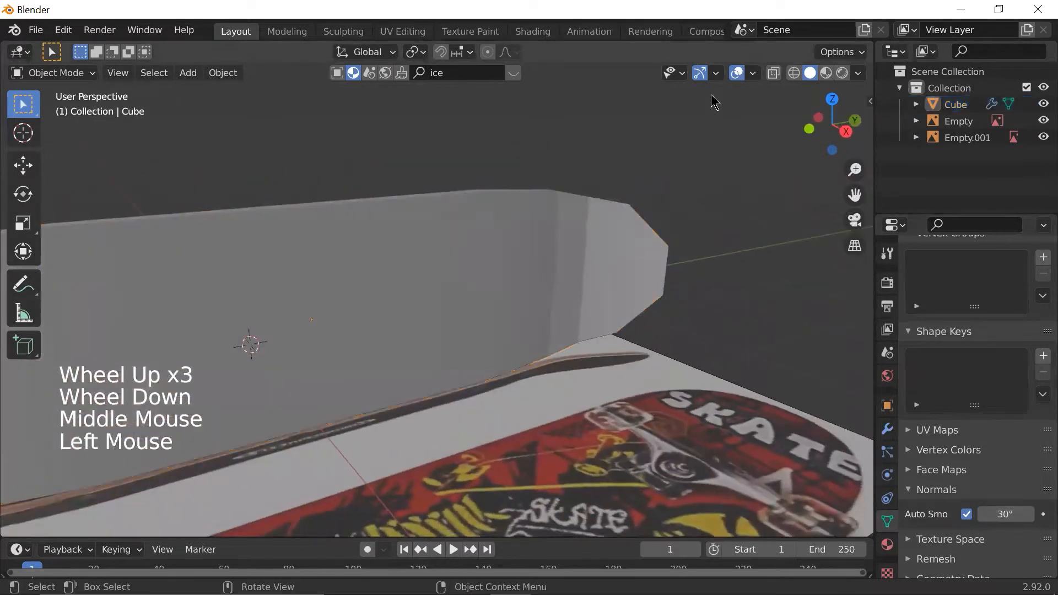
left_click(745, 242)
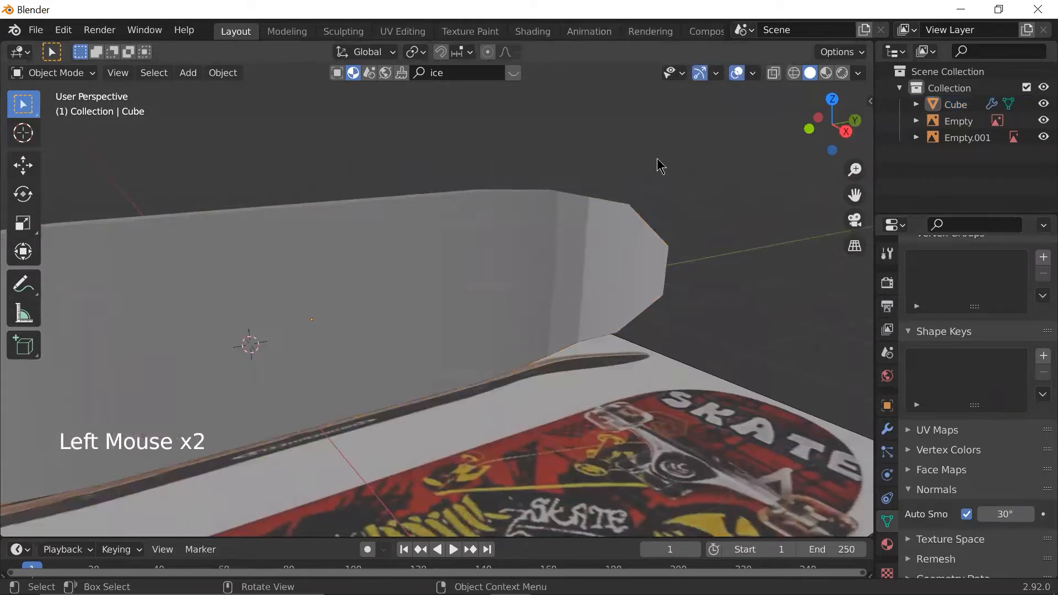
left_click(709, 197)
left_click(710, 205)
middle_click_drag(745, 241, 701, 227)
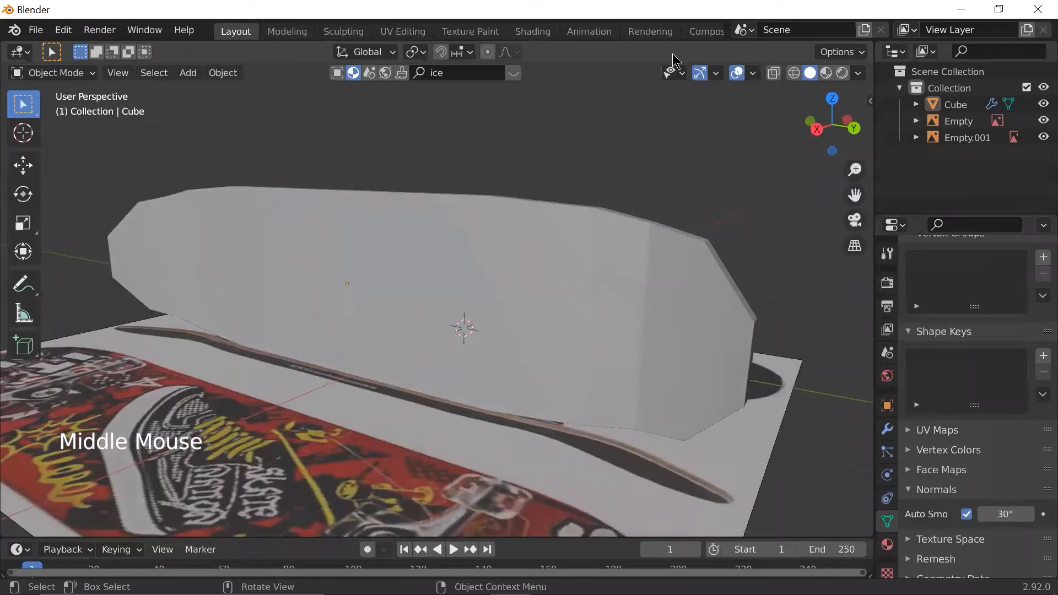
scroll(571, 259, "down", 2)
left_click(571, 261)
middle_click_drag(568, 267, 603, 266)
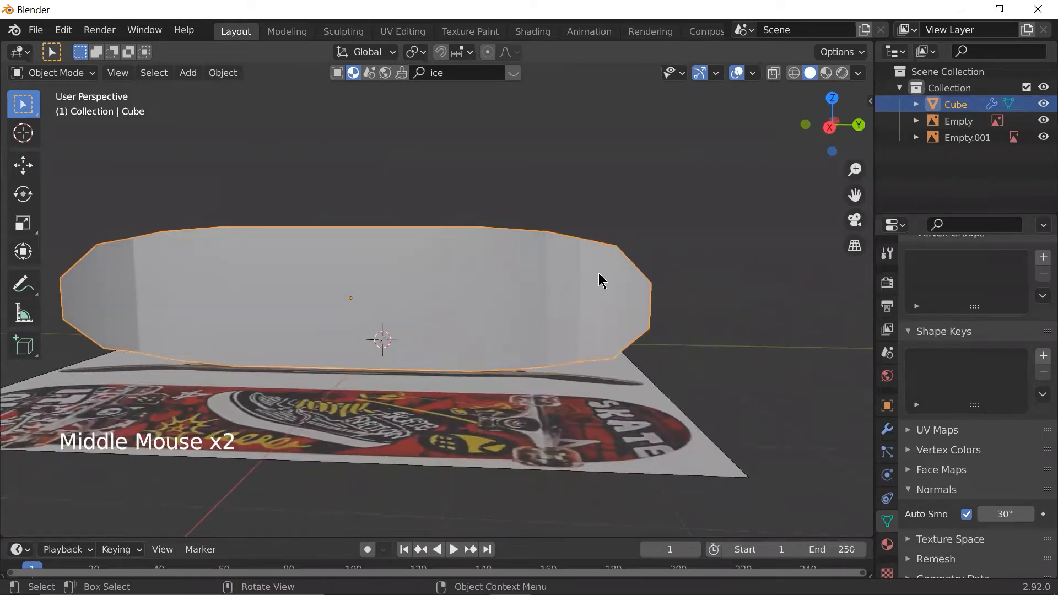
- Add a Subdivision Surface modifier to the deck after its Mirror modifier
left_click(888, 428)
left_click(966, 555)
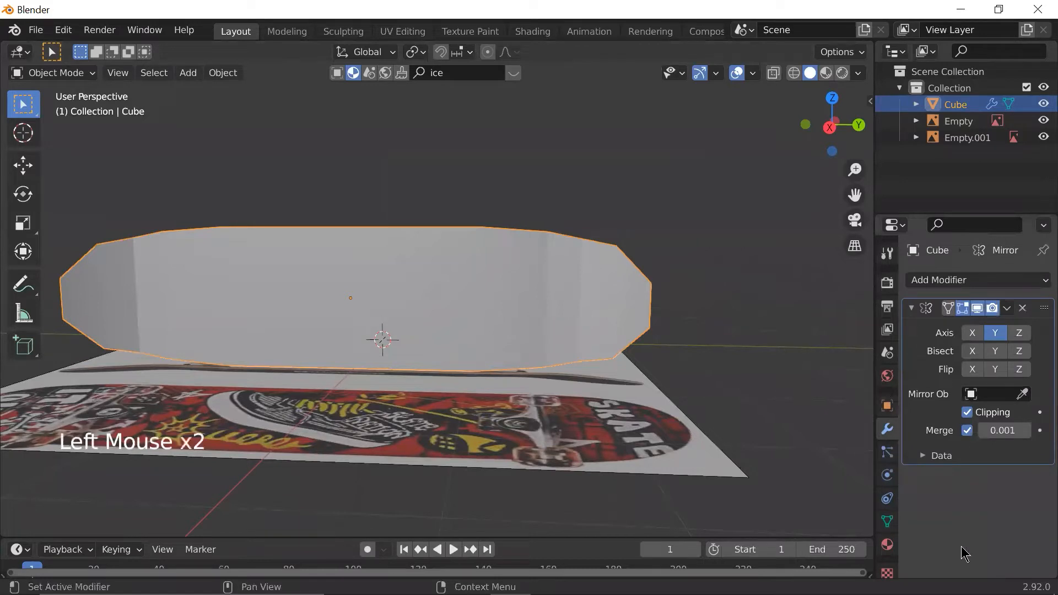
left_click(753, 338)
left_click(975, 281)
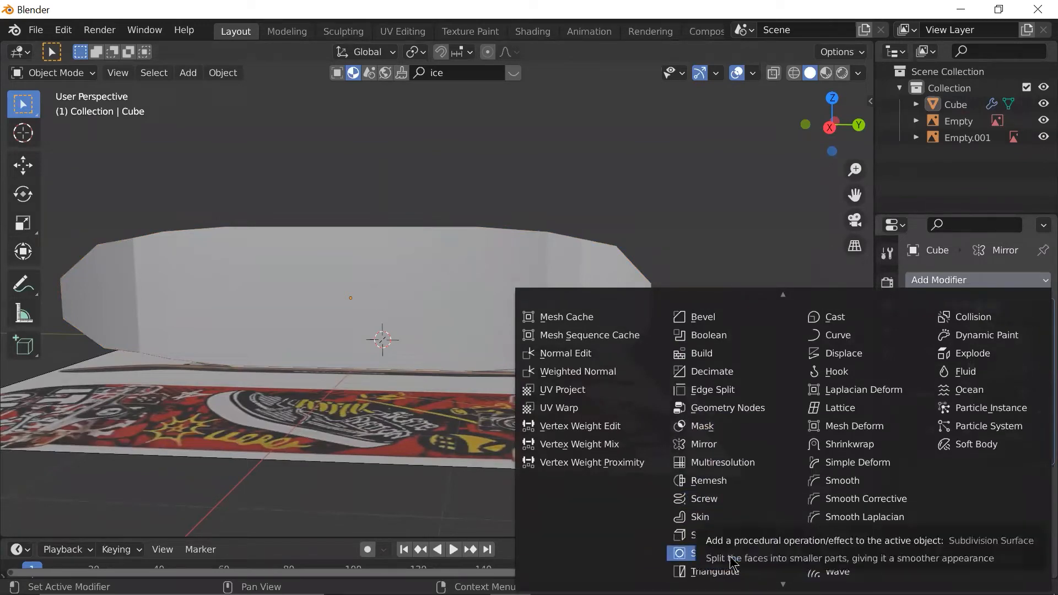
left_click(732, 557)
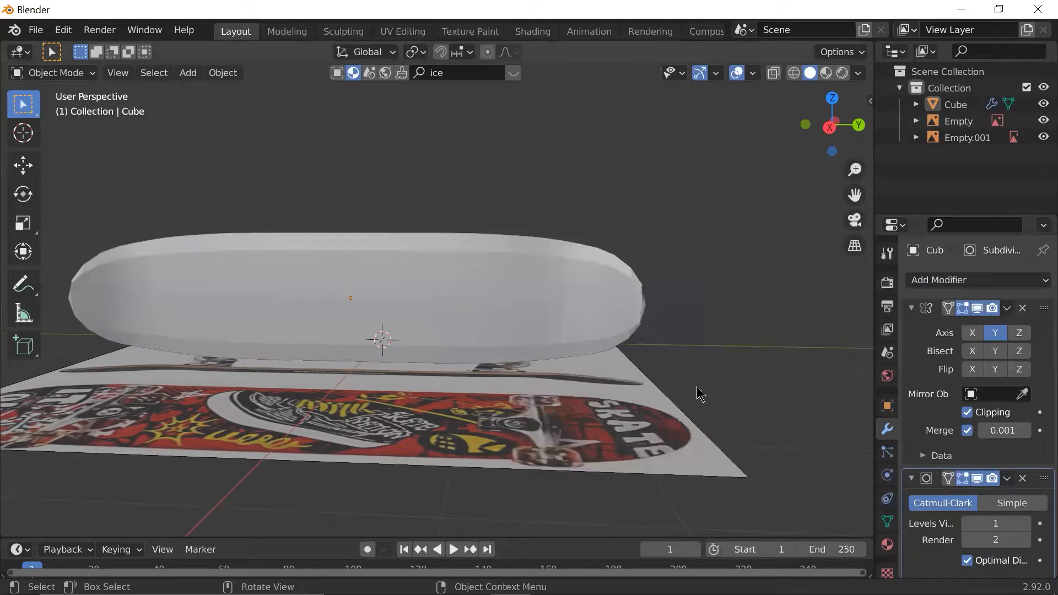
- Review the deck's Mirror and Subdivision Surface settings and compare its base mesh with the subdivided shape
scroll(964, 484, "down", 2)
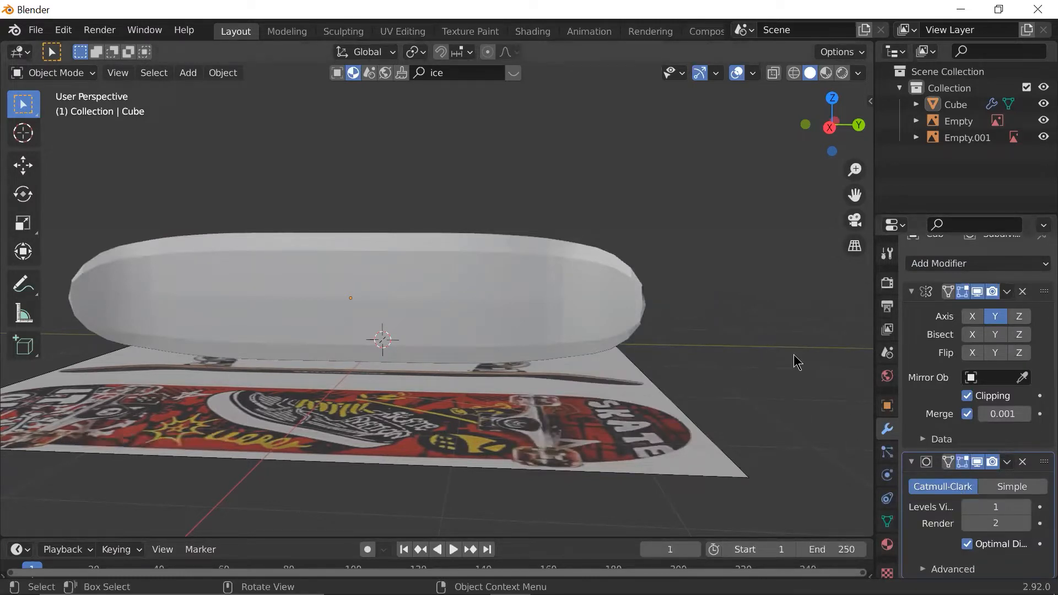
scroll(794, 361, "up", 2)
scroll(793, 361, "down", 2)
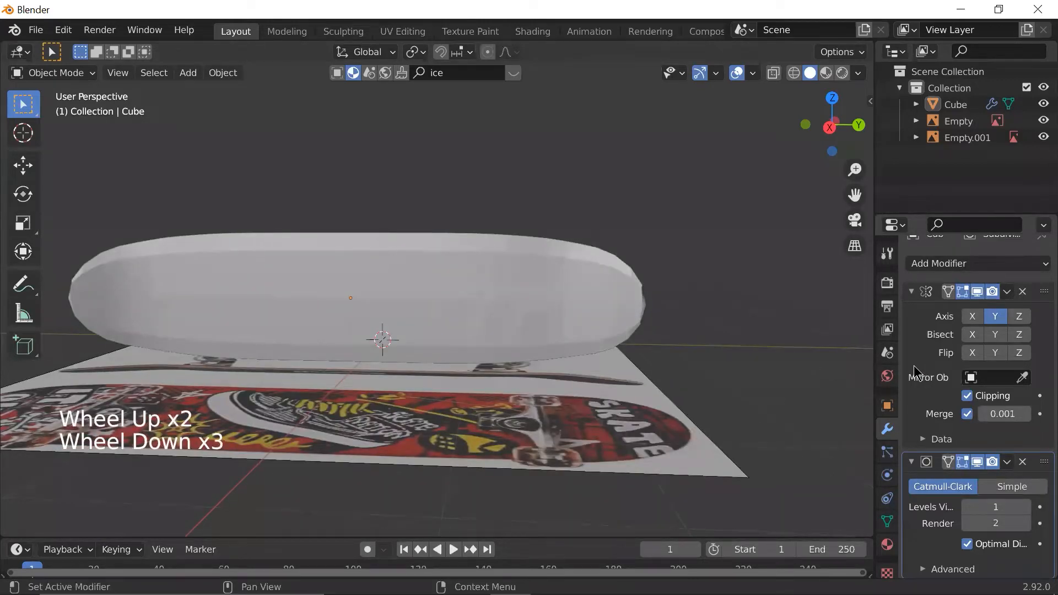
left_click(946, 265)
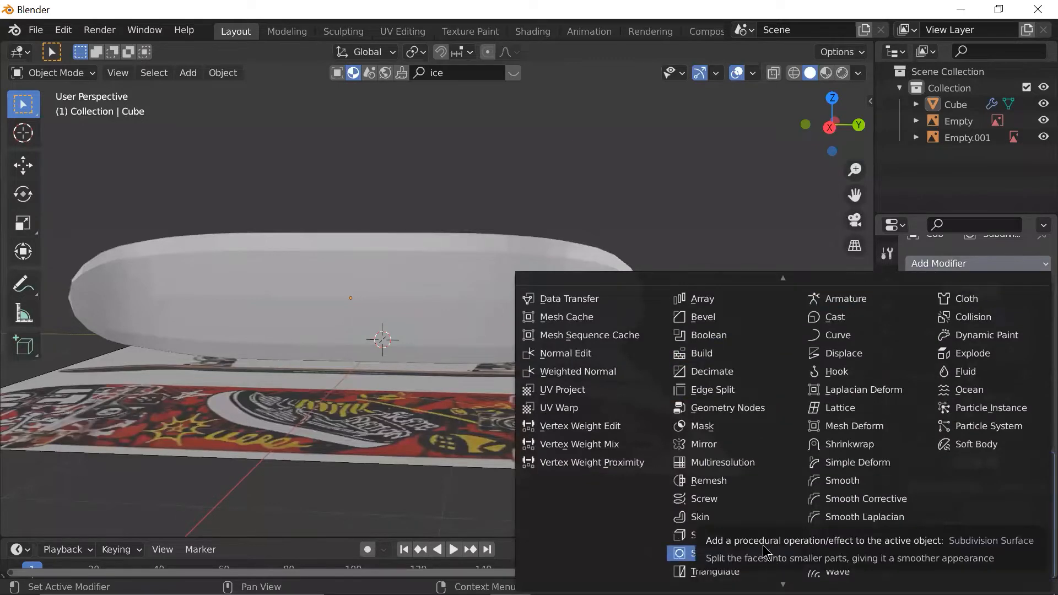
left_click(764, 551)
scroll(992, 495, "down", 2)
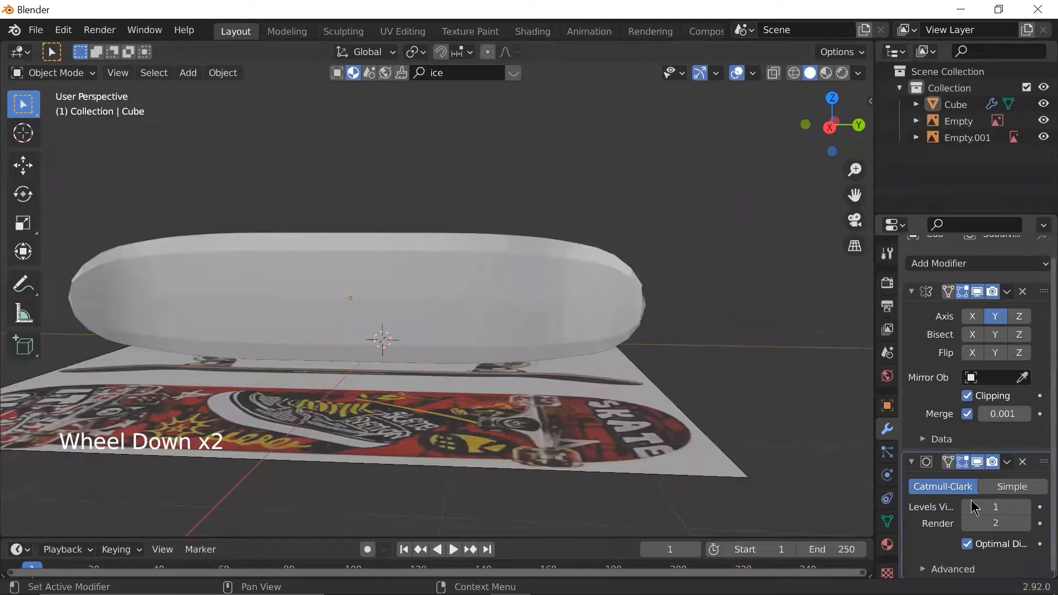
scroll(972, 397, "up", 1)
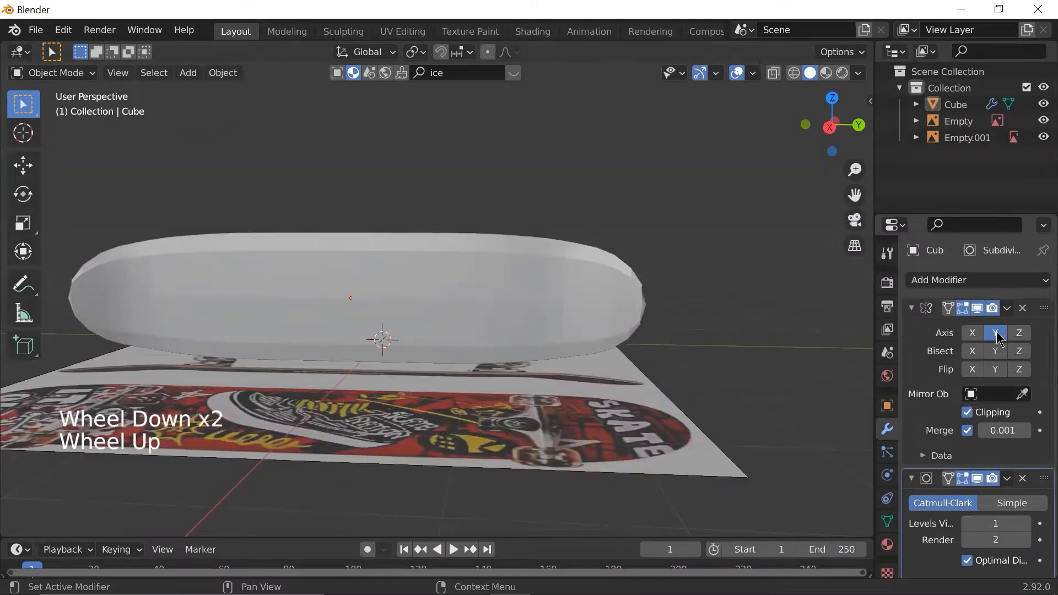
left_click(926, 325)
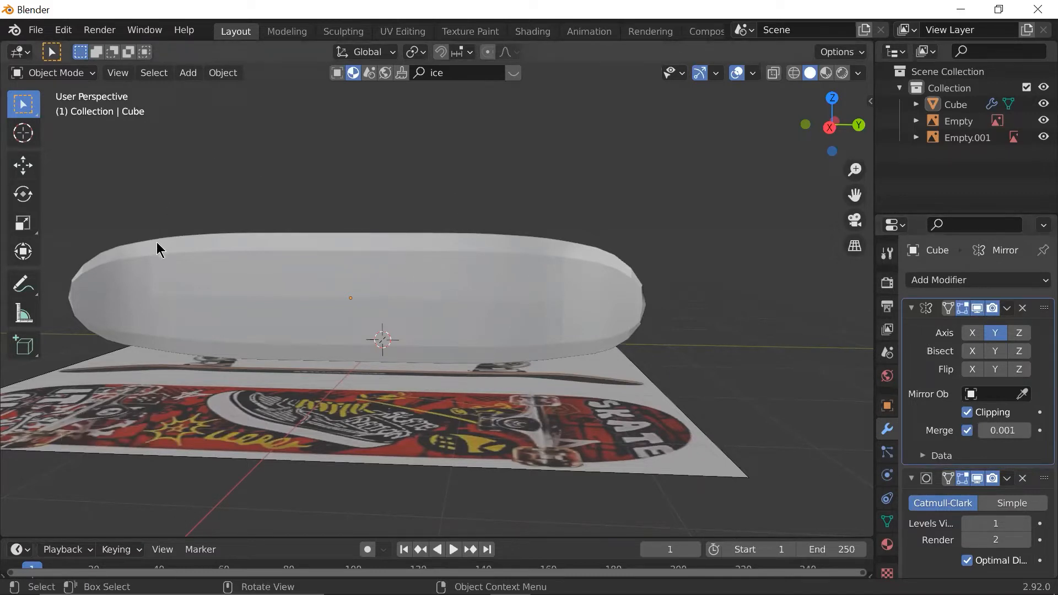
key("Tab")
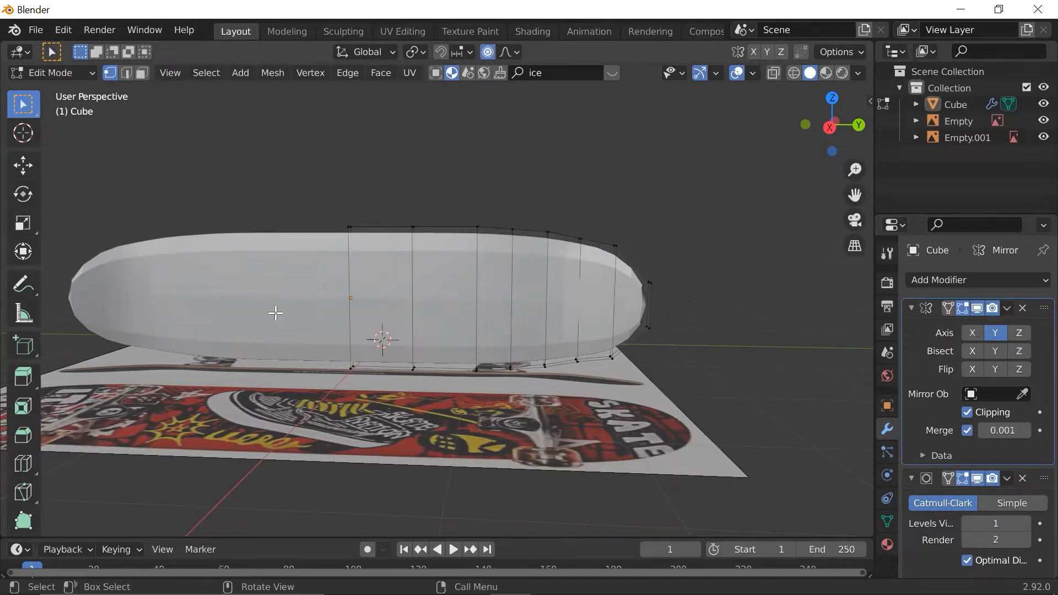
key("Tab")
scroll(927, 471, "down", 4)
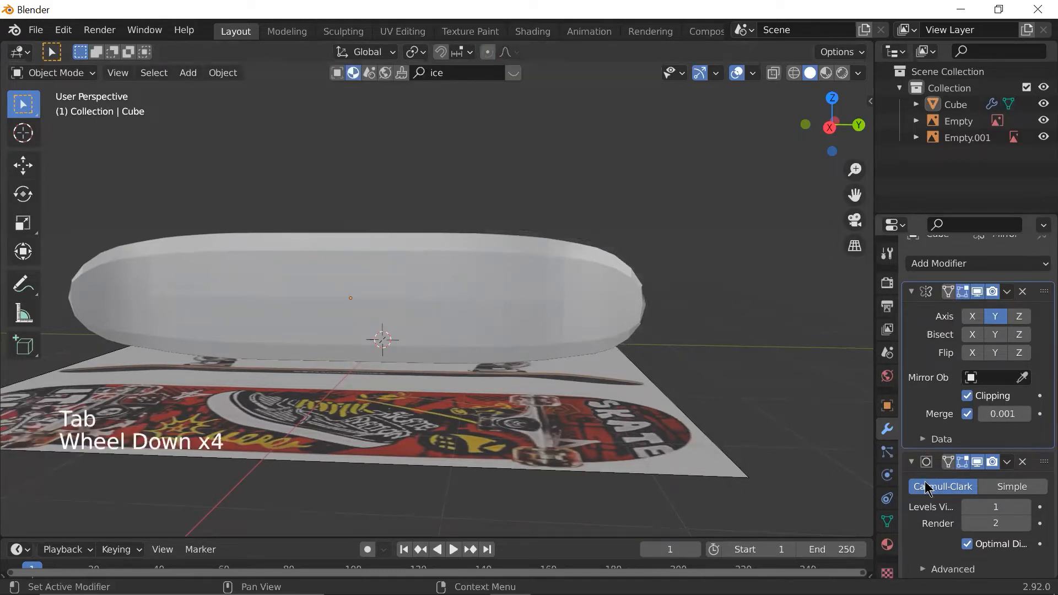
left_click(932, 513)
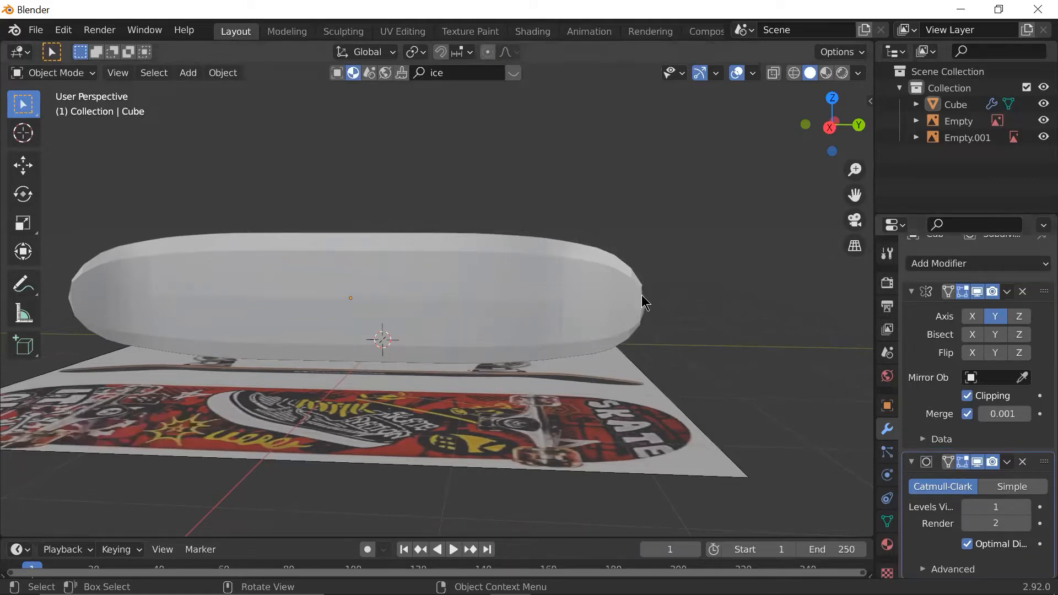
- Enter Edit Mode on the deck and compare its base mesh cage with the subdivided surface along the rim
scroll(611, 288, "up", 2)
key("Tab")
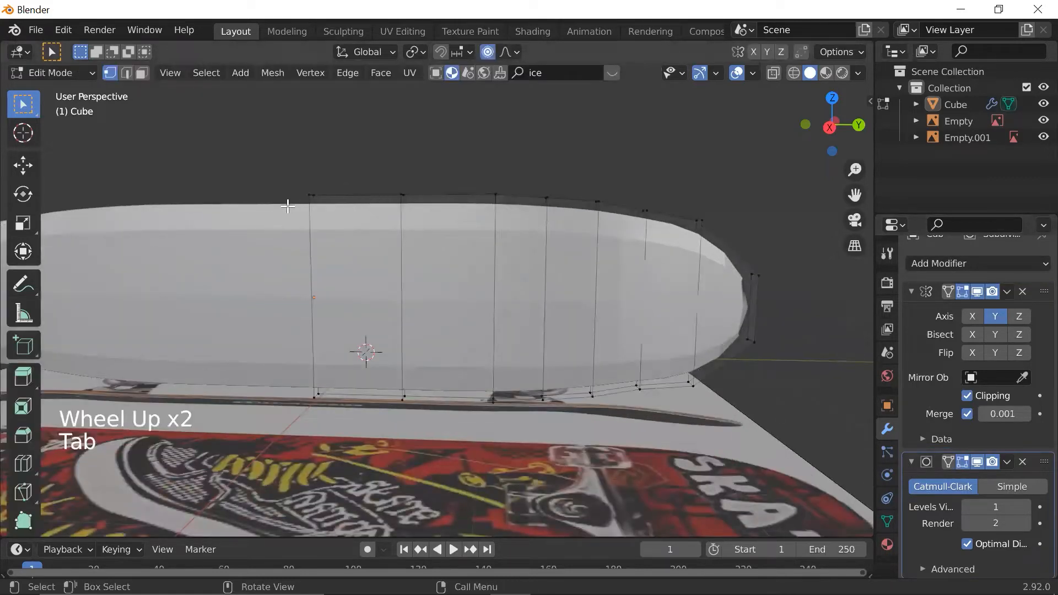
middle_click_drag(402, 203, 431, 184)
scroll(394, 267, "up", 3)
scroll(434, 314, "down", 1)
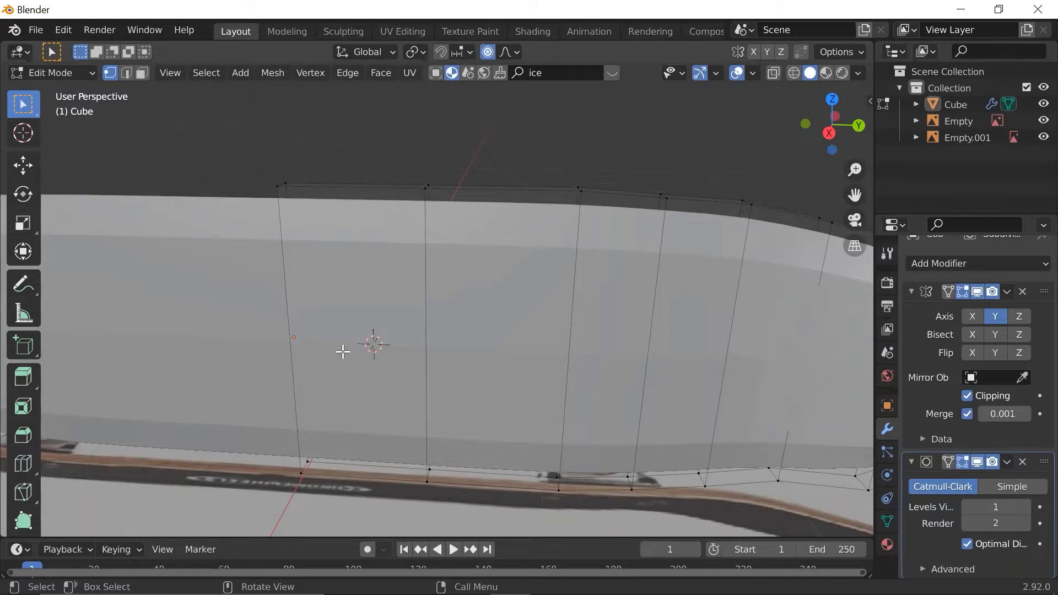
middle_click_drag(379, 192, 414, 221)
scroll(413, 220, "up", 2)
middle_click_drag(413, 221, 352, 219)
scroll(416, 208, "down", 1)
scroll(390, 201, "up", 1)
- Select the outer edge loops on both sides of the deck's rim in edge select mode, and clear the selection
key("2")
left_click(349, 217)
left_click(349, 214, "alt")
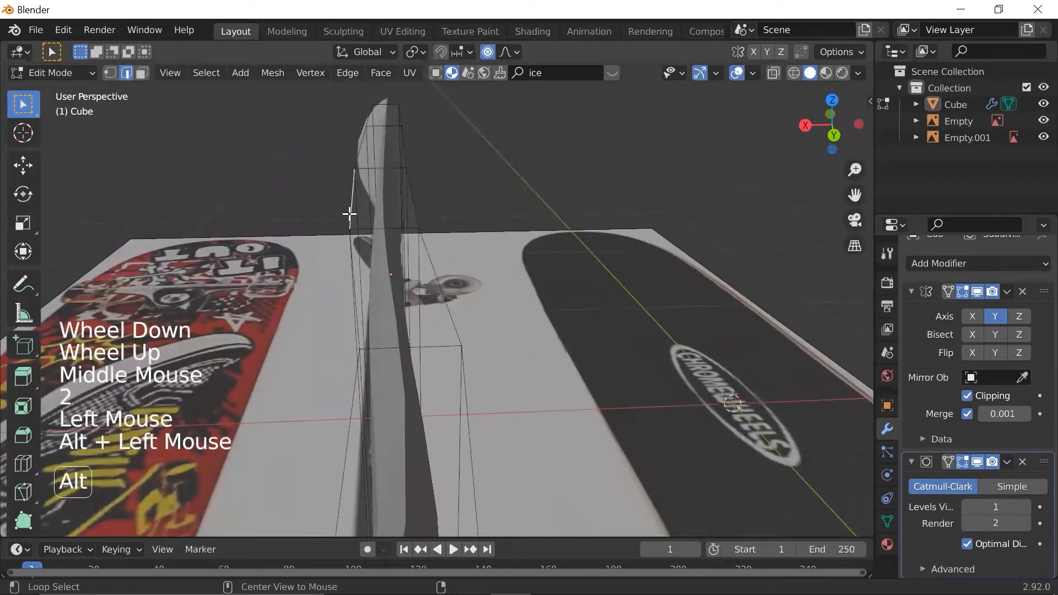
left_click(423, 242, "alt+shift")
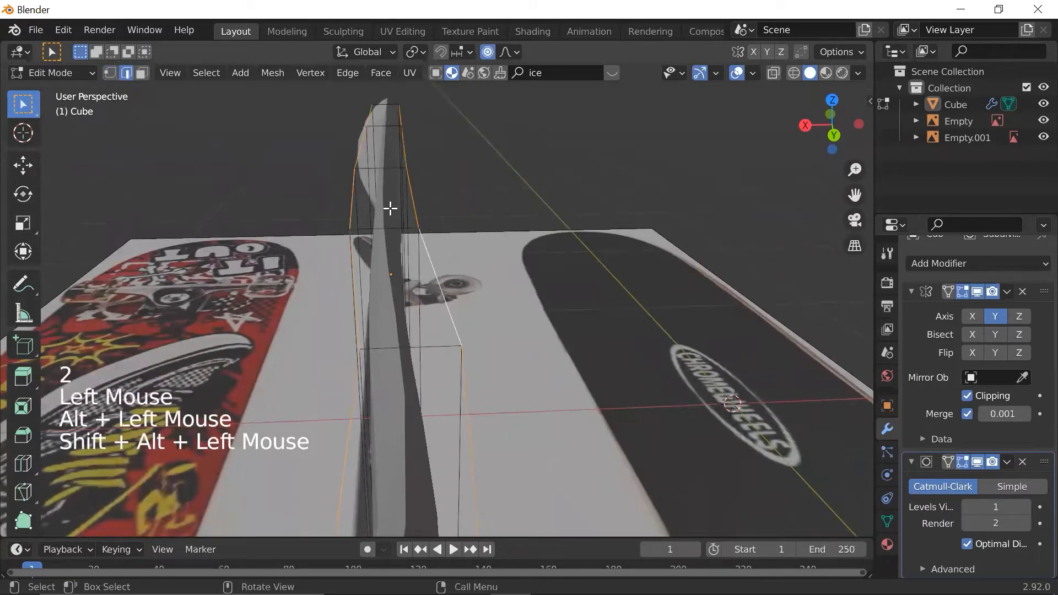
left_click(466, 190)
- Return to Object Mode, reselect the deck and examine its subdivided outline, shading and rim from several angles
middle_click_drag(486, 191, 547, 248)
key("Tab")
scroll(529, 319, "down", 5)
middle_click_drag(529, 319, 543, 336)
scroll(551, 313, "up", 1)
left_click(547, 313)
scroll(548, 313, "down", 1)
right_click(557, 307)
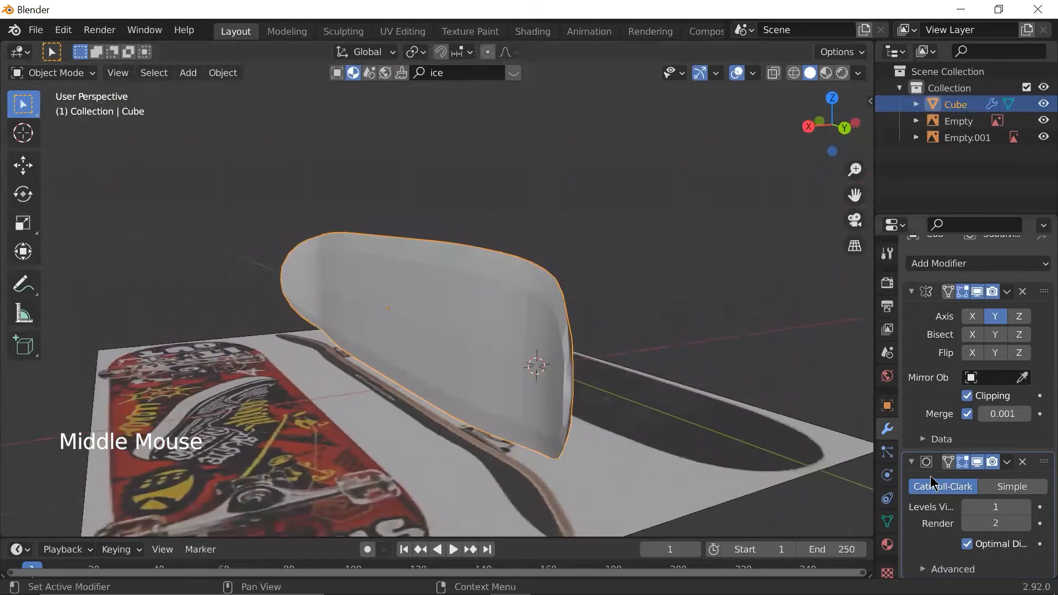
middle_click_drag(408, 340, 449, 362)
scroll(351, 429, "up", 1)
scroll(453, 435, "up", 1)
scroll(453, 435, "up", 2)
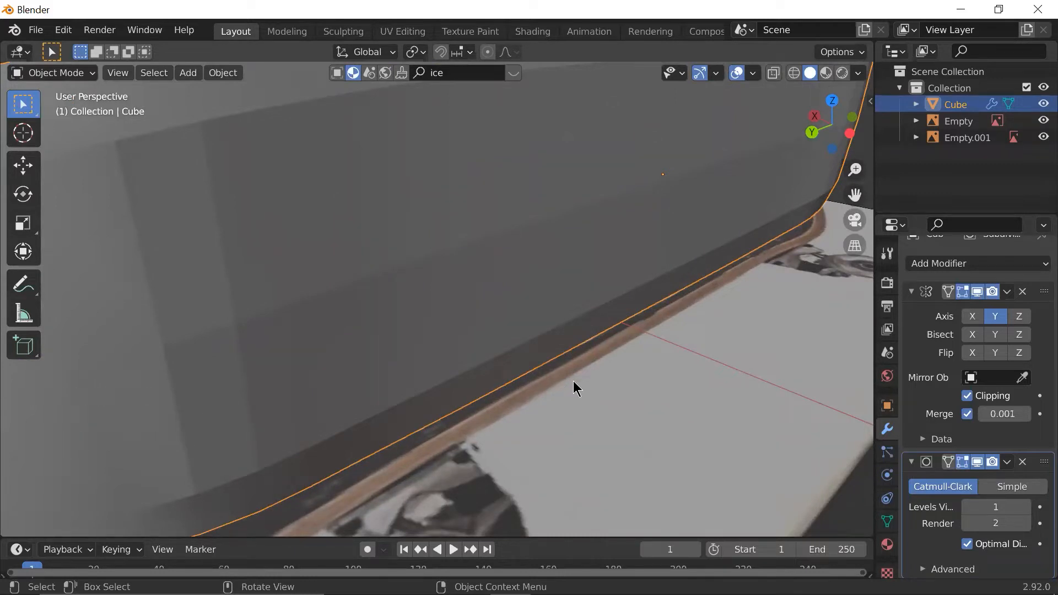
scroll(573, 383, "down", 2)
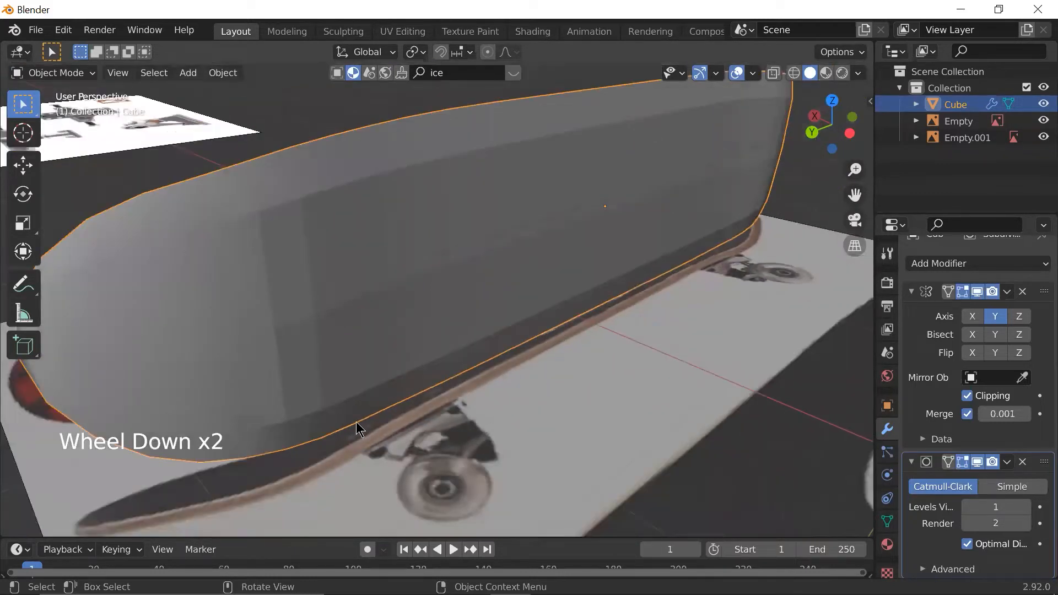
middle_click_drag(572, 248, 588, 165)
scroll(589, 164, "down", 1)
scroll(587, 163, "down", 1)
- Switch to the top view and open the deck's mesh for editing over the side-profile reference
key("grave")
scroll(472, 206, "down", 1)
scroll(434, 236, "down", 1)
scroll(434, 236, "up", 2)
scroll(434, 236, "down", 1)
scroll(435, 237, "down", 1)
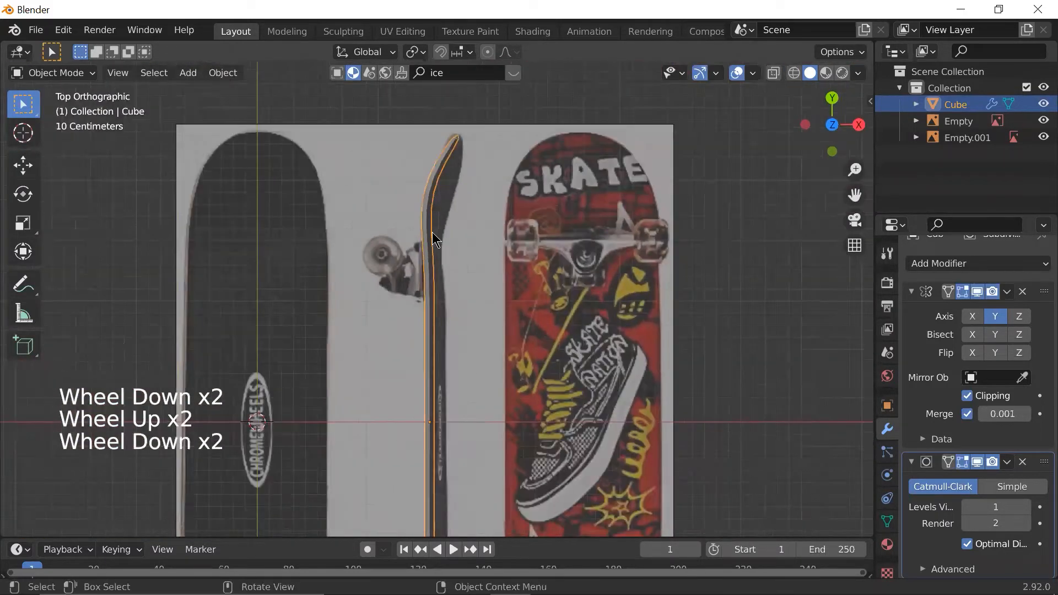
key("Tab")
scroll(428, 230, "up", 1)
middle_click_drag(429, 231, 432, 269, "shift")
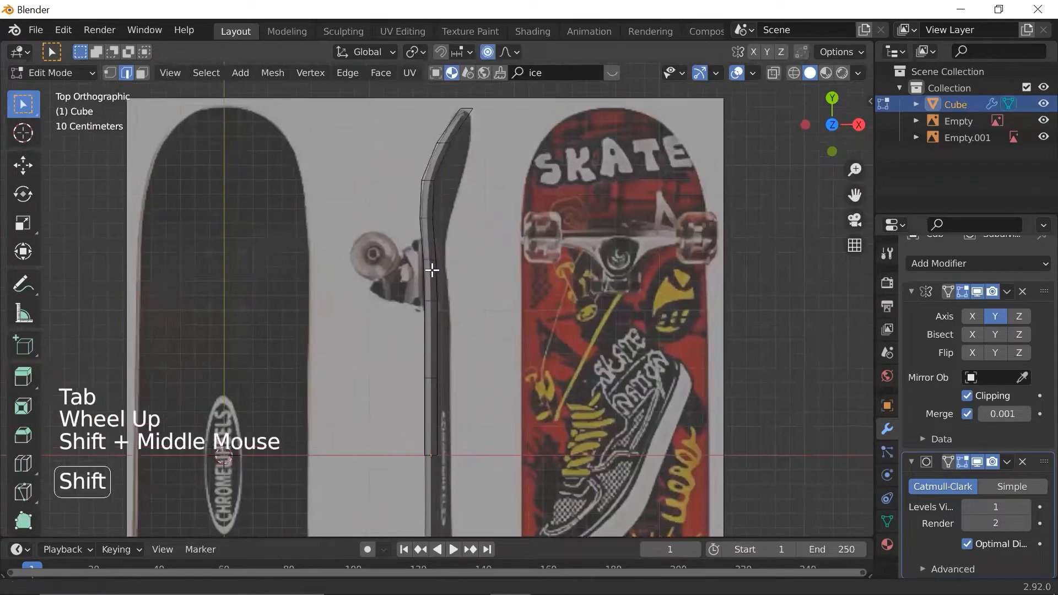
scroll(433, 264, "up", 1, "shift")
scroll(441, 231, "up", 1)
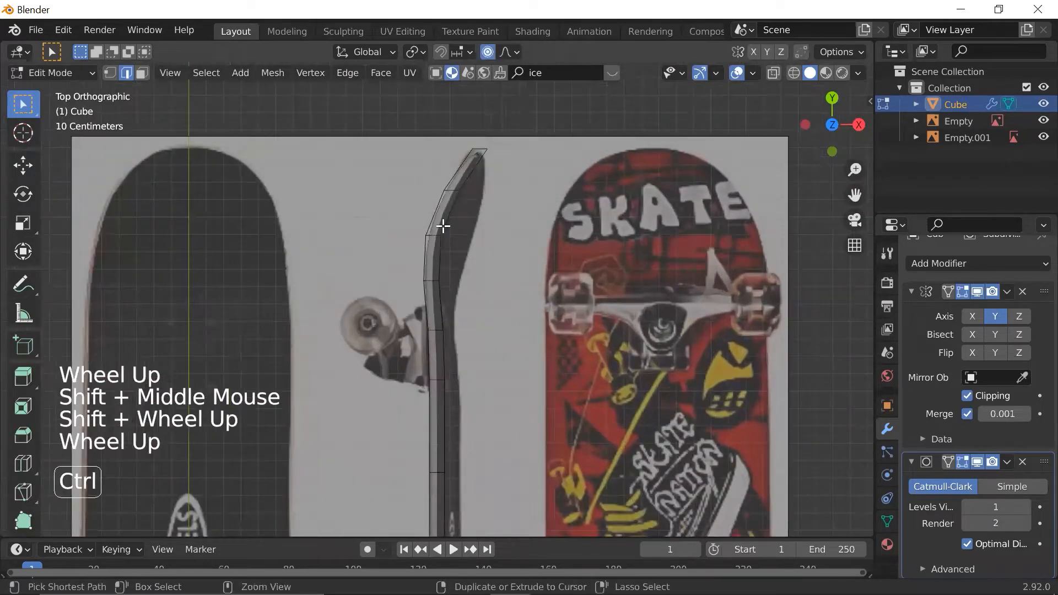
- Try a lengthwise loop cut through the deck's thickness, slid about 0.92 toward its truck-side face
key("ctrl+r")
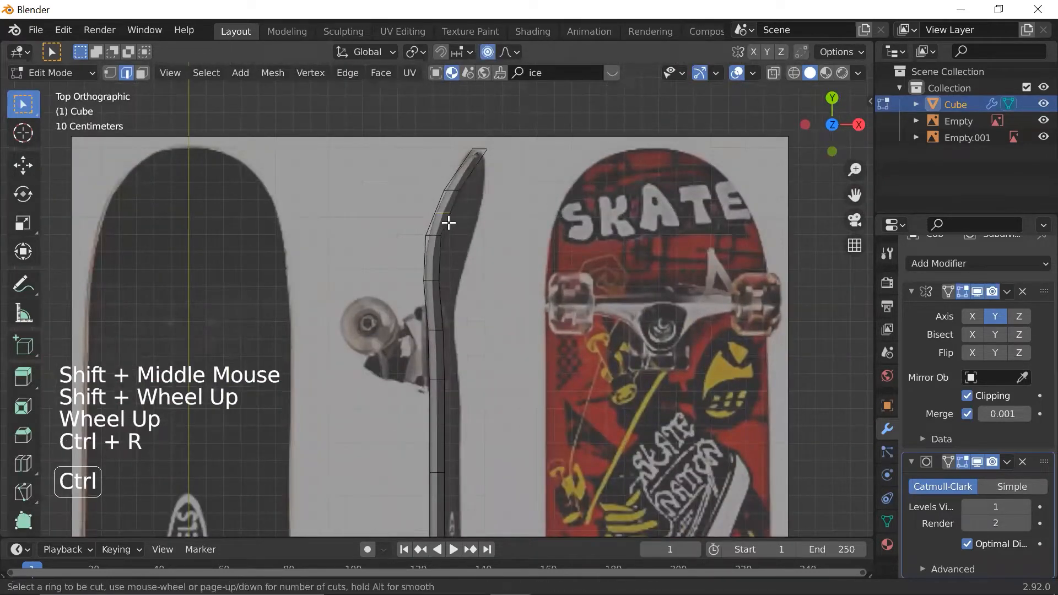
left_click(485, 143)
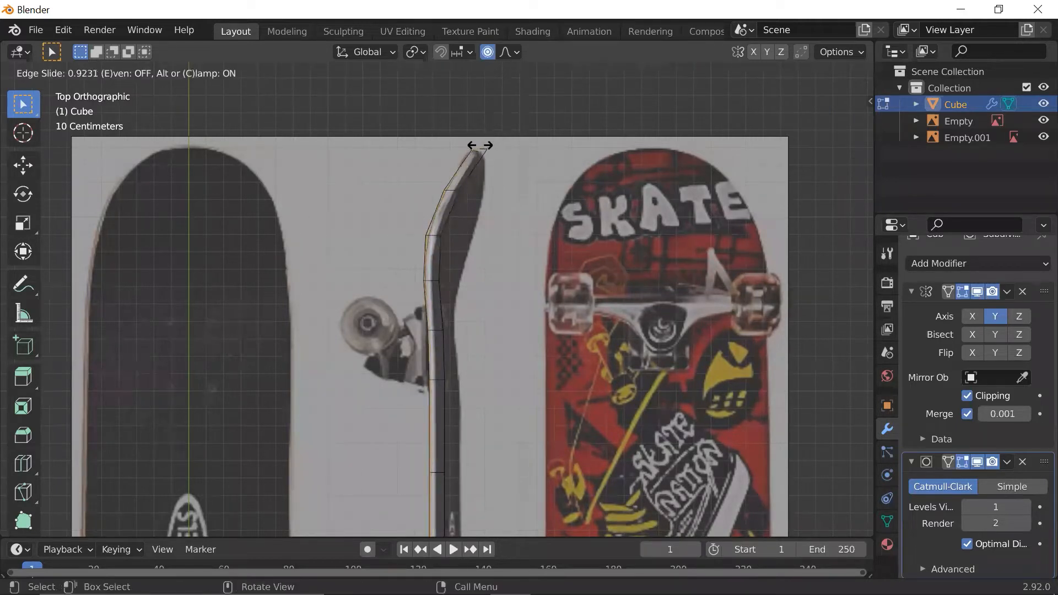
left_click(480, 146)
scroll(445, 189, "up", 7, "alt")
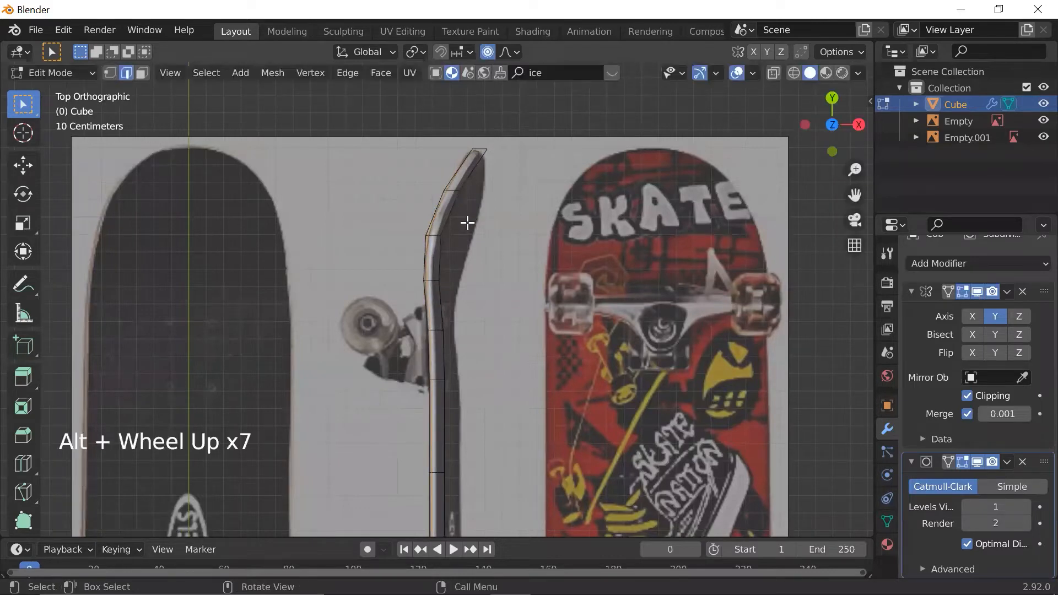
scroll(435, 209, "up", 6)
scroll(437, 206, "down", 2)
middle_click_drag(437, 205, 441, 278, "shift")
scroll(441, 278, "up", 3)
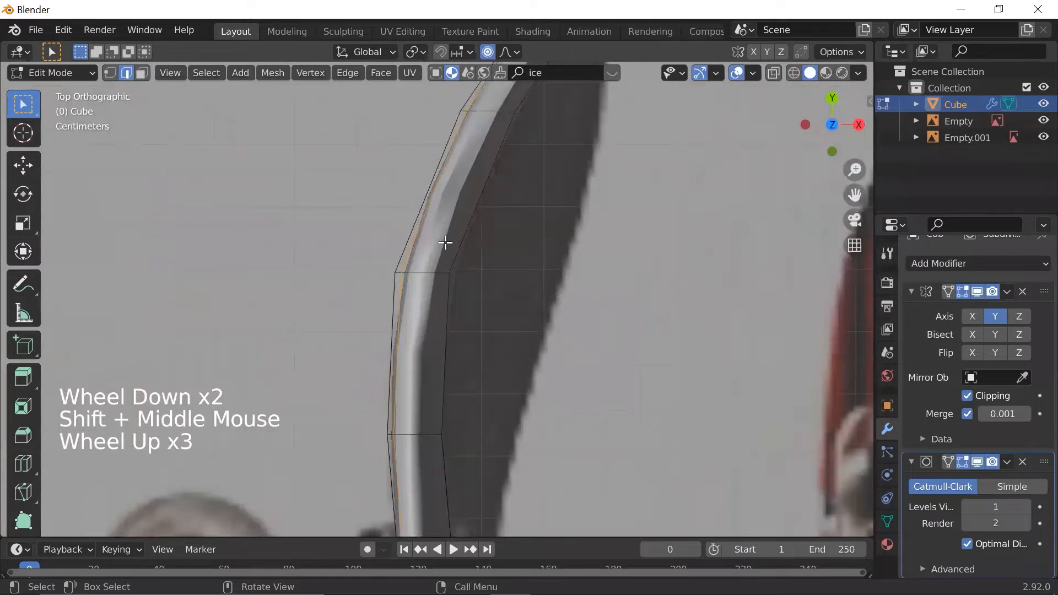
- Undo the loop cut near the deck's truck-side face
key("ctrl+z")
scroll(490, 221, "down", 2)
key("ctrl+z")
scroll(500, 219, "down", 1)
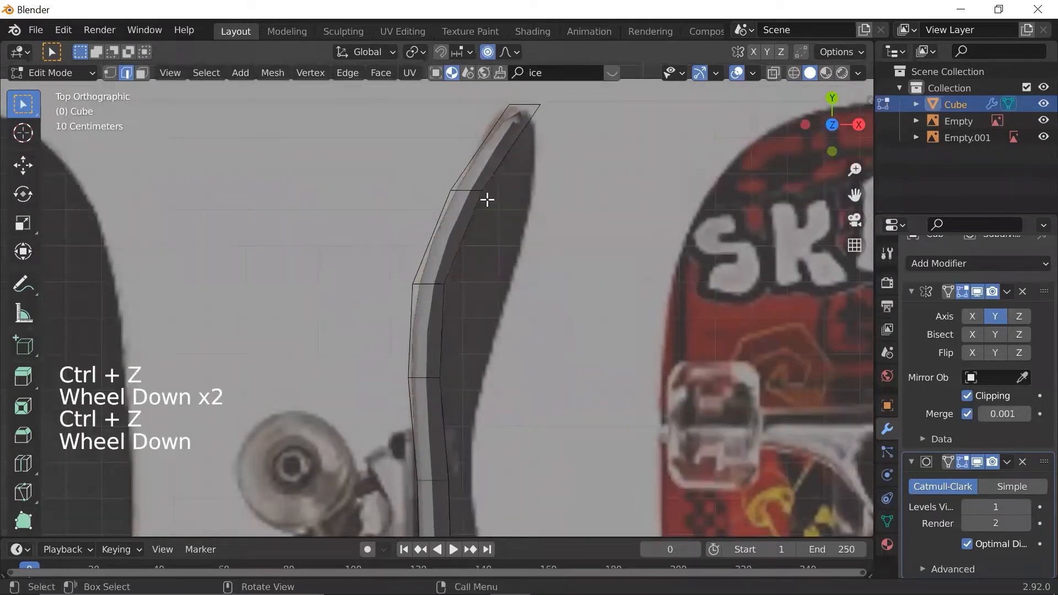
- In wireframe shading, add a lengthwise loop cut through the deck's thickness, slid about 0.86 toward the truck-side face
key("shift+z")
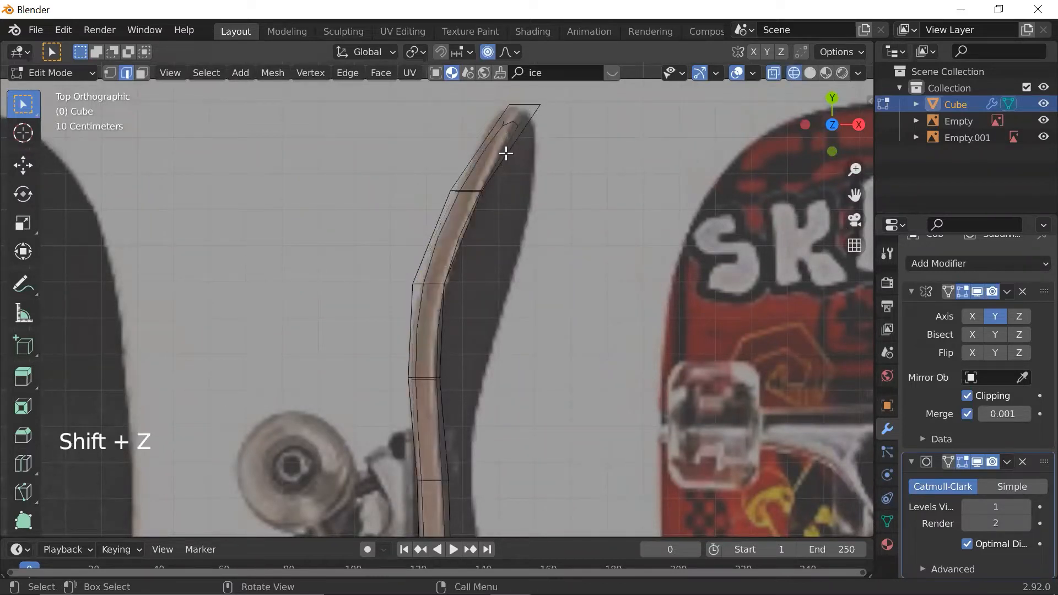
key("ctrl+r")
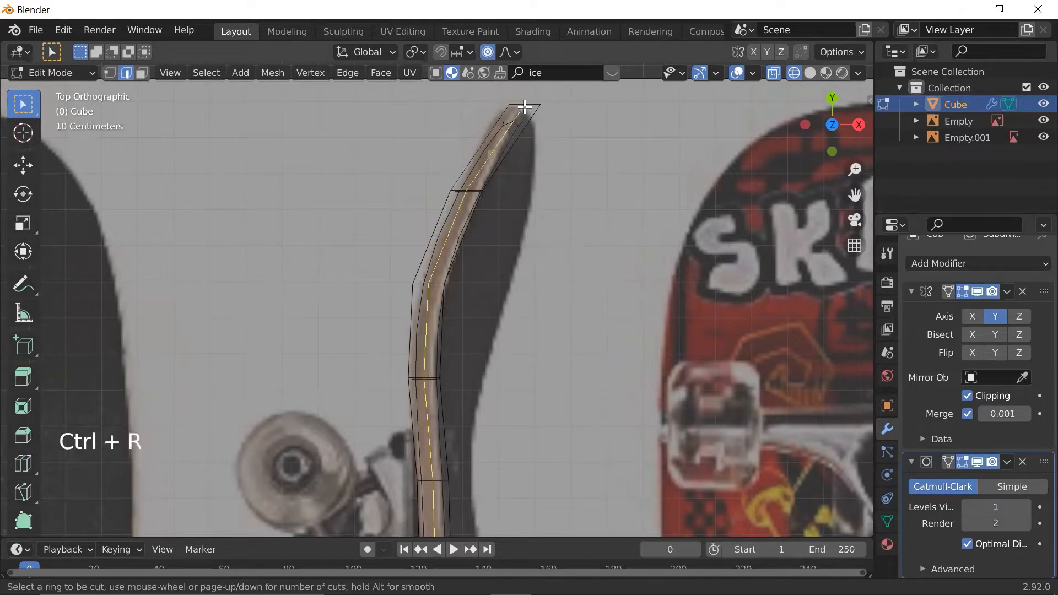
left_click(524, 107)
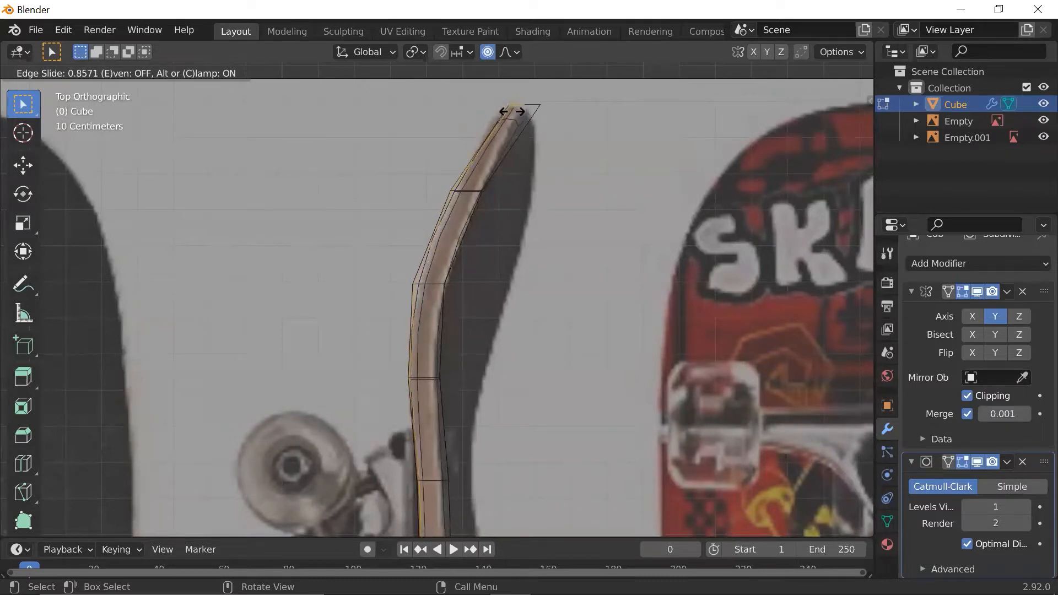
left_click(510, 110)
scroll(460, 170, "up", 5, "alt")
scroll(447, 220, "up", 6)
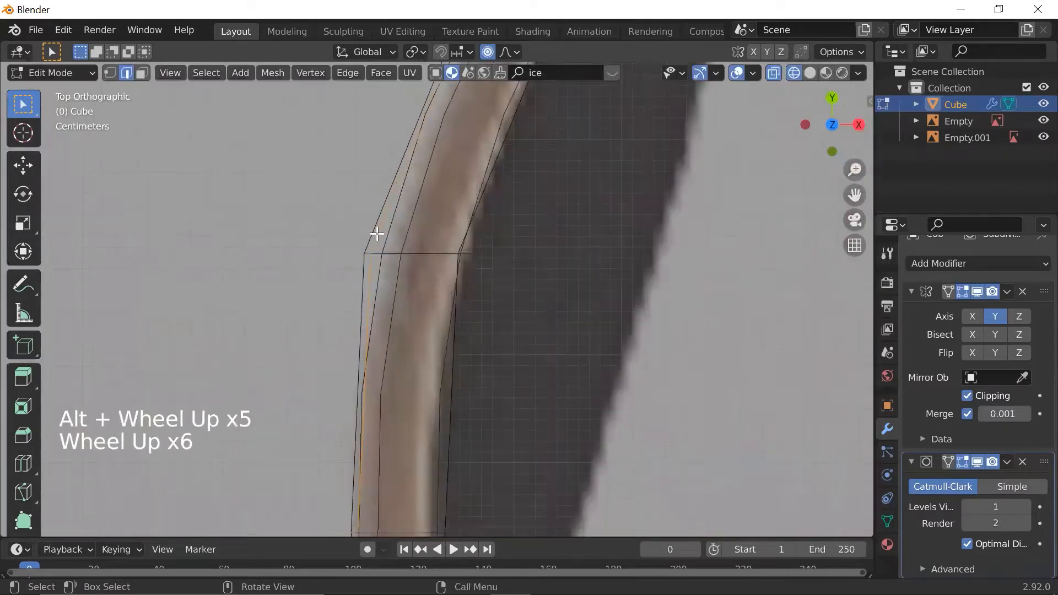
scroll(386, 262, "down", 10)
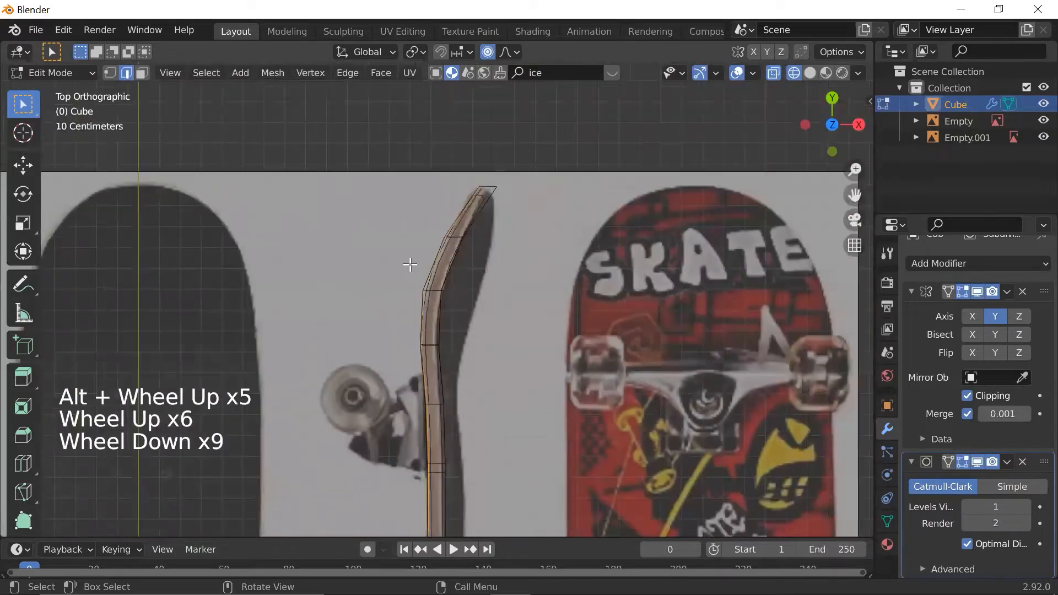
- Add a second lengthwise loop cut through the deck's thickness, slid about -0.77 toward the face opposite the trucks
scroll(447, 258, "up", 2)
scroll(457, 257, "down", 1)
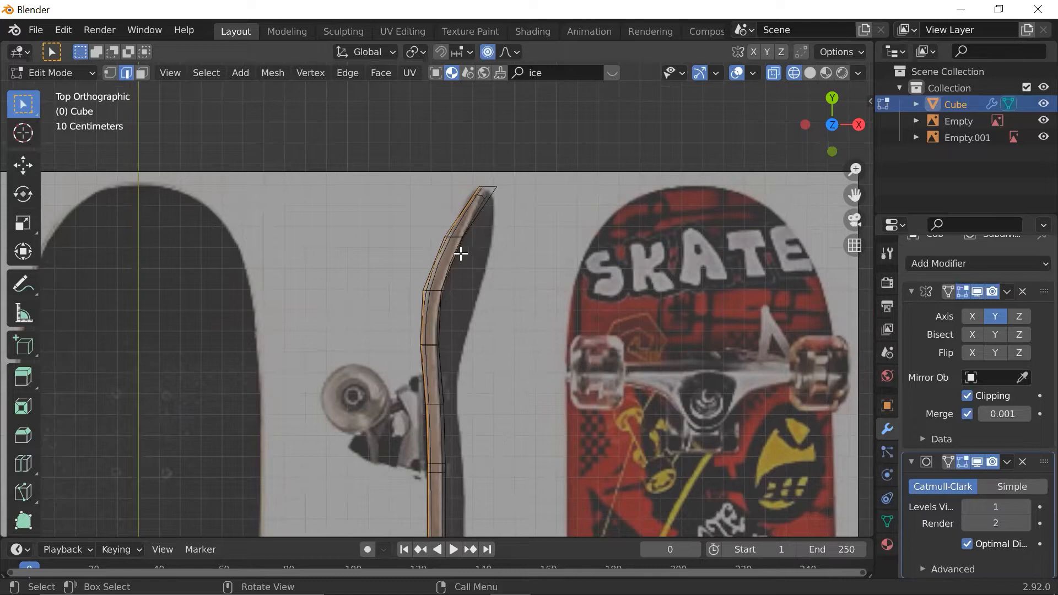
scroll(465, 254, "up", 3)
scroll(465, 248, "up", 2)
scroll(465, 248, "down", 2)
middle_click_drag(465, 248, 491, 236, "shift")
scroll(489, 160, "up", 1)
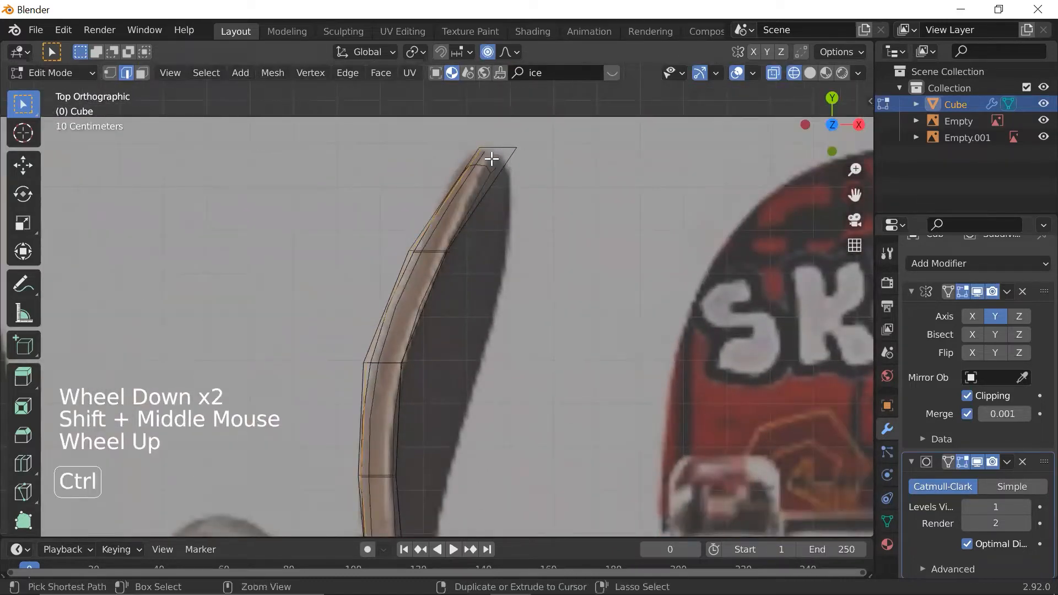
key("ctrl+r")
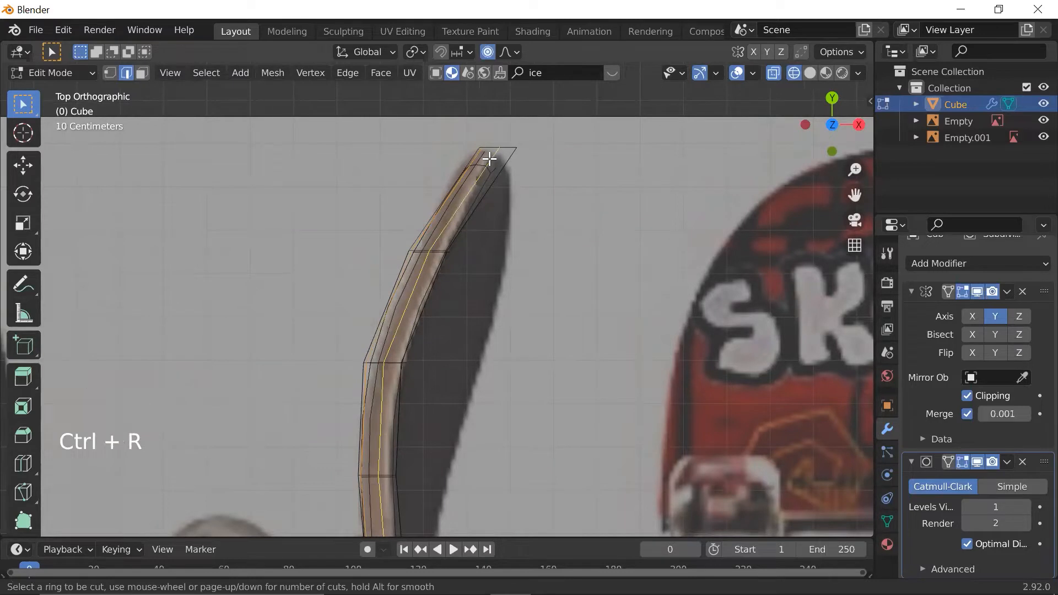
left_click(489, 159)
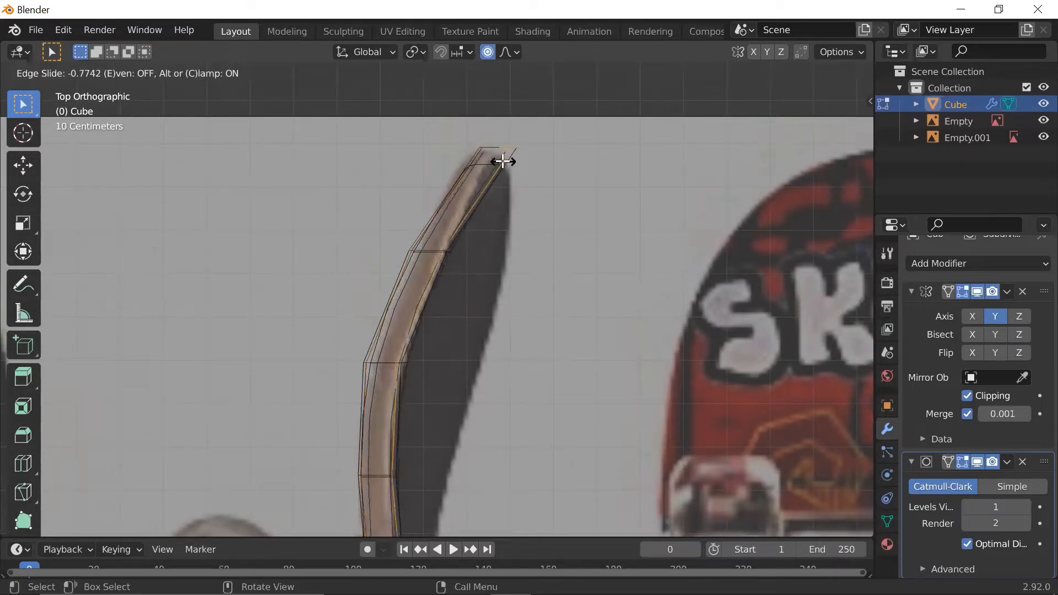
left_click(503, 161)
- Return to Object Mode with solid shading and examine the deck's tightened rim from several angles
key("Tab")
scroll(604, 226, "down", 1)
key("shift+z")
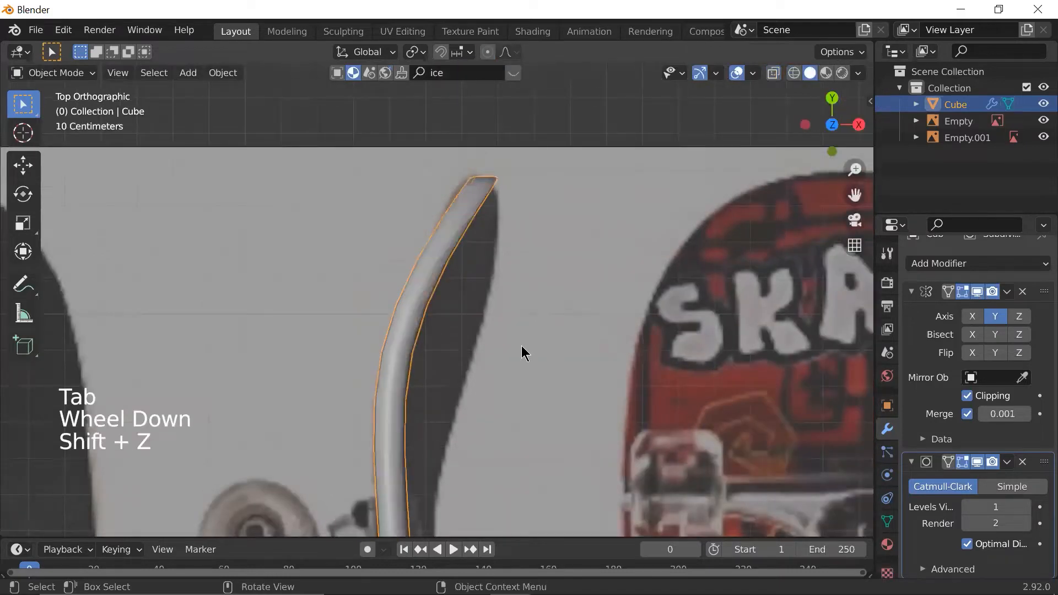
middle_click_drag(523, 372, 494, 293)
scroll(493, 292, "down", 3)
middle_click_drag(470, 345, 568, 280, "shift")
scroll(594, 263, "up", 1)
middle_click_drag(567, 280, 537, 339, "shift")
scroll(424, 263, "down", 3)
middle_click_drag(424, 263, 541, 324)
scroll(573, 357, "up", 1)
middle_click_drag(573, 356, 580, 346, "shift")
scroll(538, 295, "up", 4)
- Reopen the deck's mesh for editing and try selecting edges on both sides of the rim
key("Tab")
scroll(534, 279, "down", 1)
middle_click_drag(534, 278, 505, 175, "shift")
scroll(513, 186, "up", 1)
scroll(512, 185, "up", 3)
scroll(512, 186, "down", 1)
left_click(507, 194, "alt")
left_click(508, 194, "alt+shift")
left_click(455, 122)
left_click(456, 123, "alt+shift")
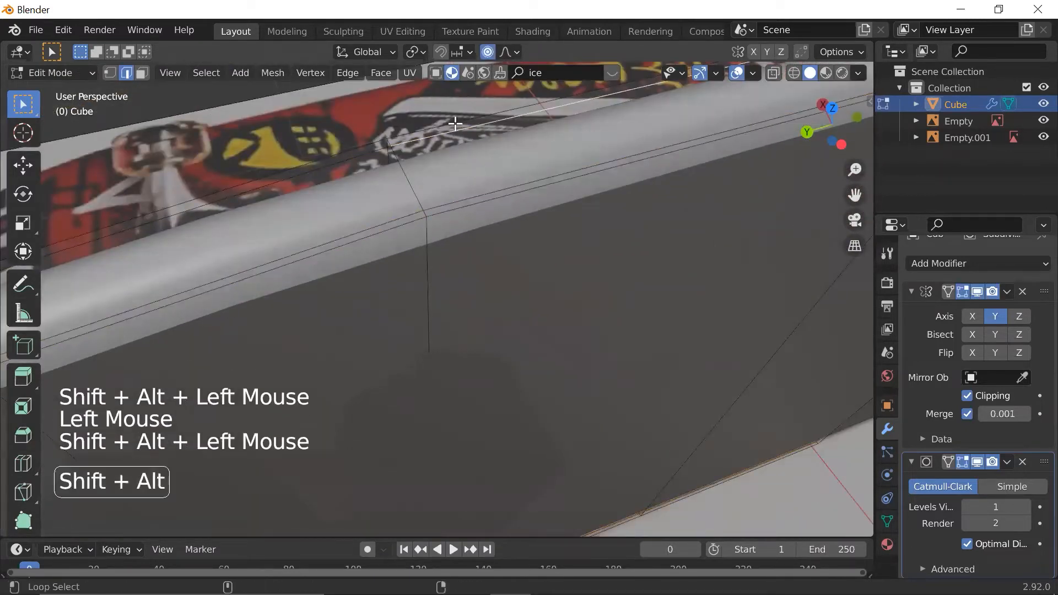
left_click(455, 122)
left_click(491, 190, "shift")
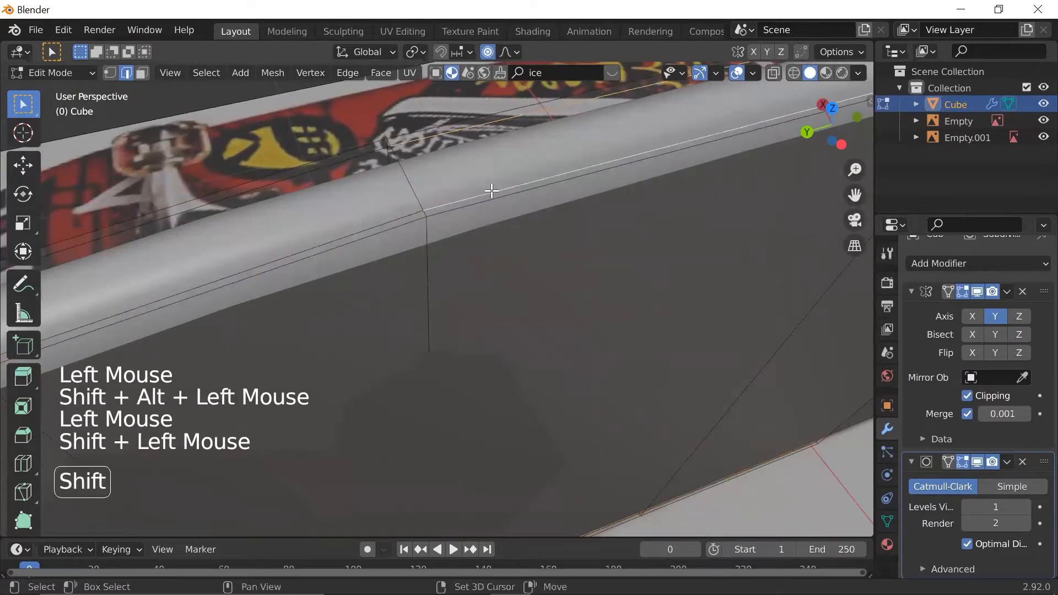
scroll(492, 190, "down", 4)
scroll(494, 220, "up", 3)
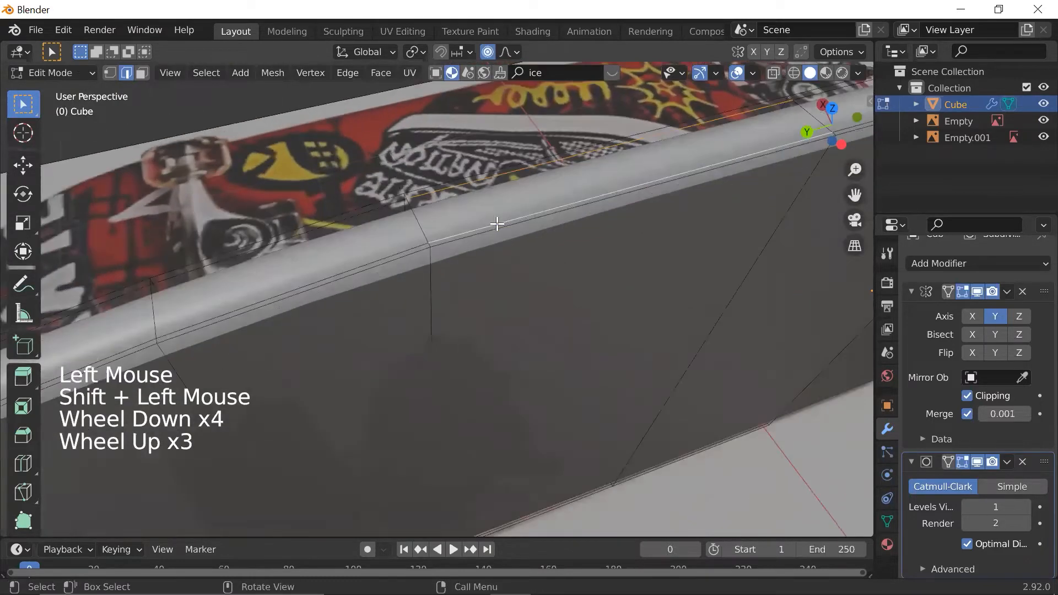
- Clear the edge selection and select the full edge loop along the rim on the side facing away from the trucks
left_click(463, 190)
scroll(463, 186, "down", 2)
left_click(361, 120)
scroll(469, 231, "up", 2)
key("alt")
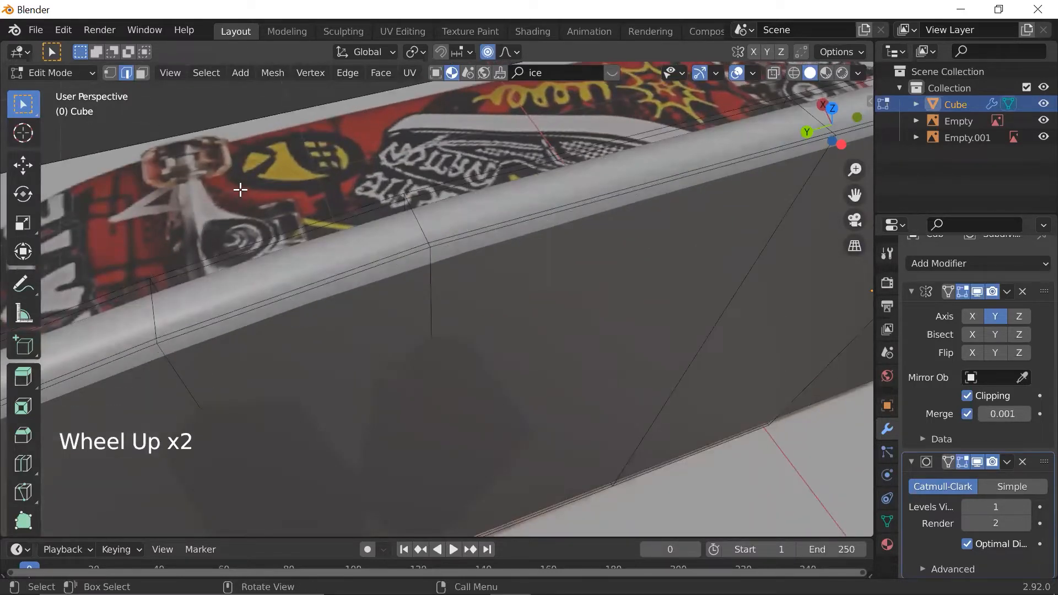
left_click(126, 77)
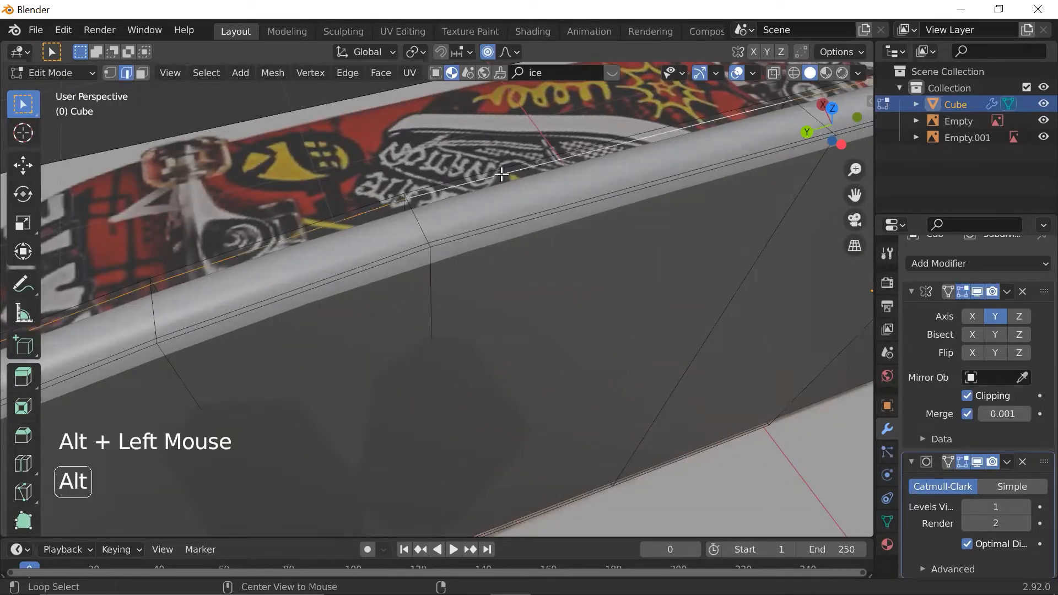
scroll(498, 174, "down", 6)
middle_click_drag(496, 179, 399, 307)
scroll(543, 229, "up", 2)
scroll(391, 275, "up", 2)
scroll(386, 260, "down", 2)
middle_click_drag(386, 260, 458, 175)
scroll(458, 174, "up", 4)
middle_click_drag(473, 253, 473, 284, "shift")
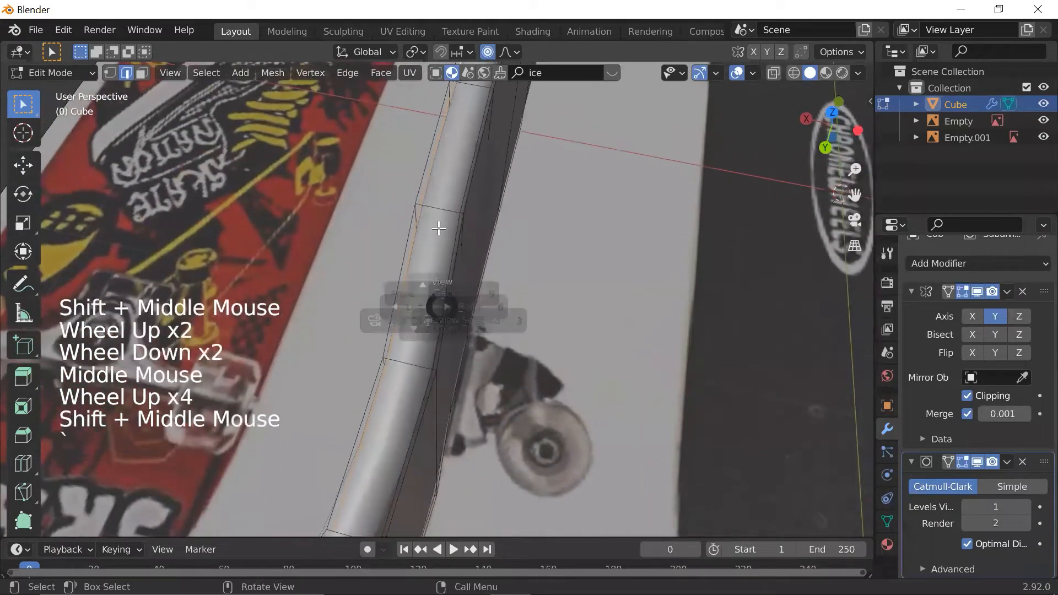
- Try to move the selected rim edge loop in the top view against the side-profile reference
key("grave")
scroll(444, 217, "down", 4)
middle_click_drag(443, 215, 465, 160, "shift")
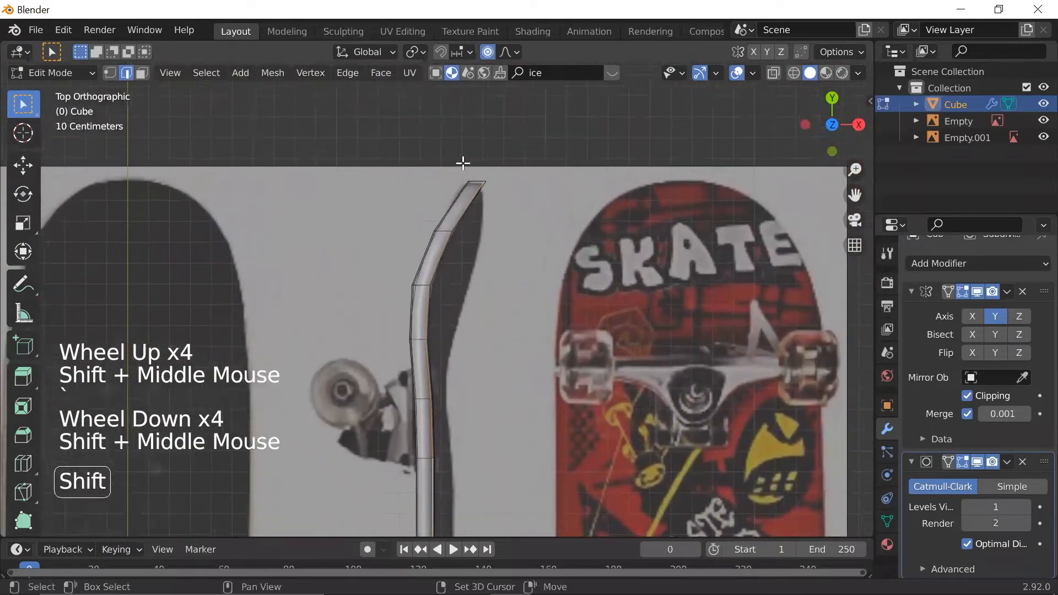
scroll(465, 160, "up", 6)
scroll(448, 176, "down", 2)
scroll(486, 123, "up", 1)
scroll(413, 295, "up", 1)
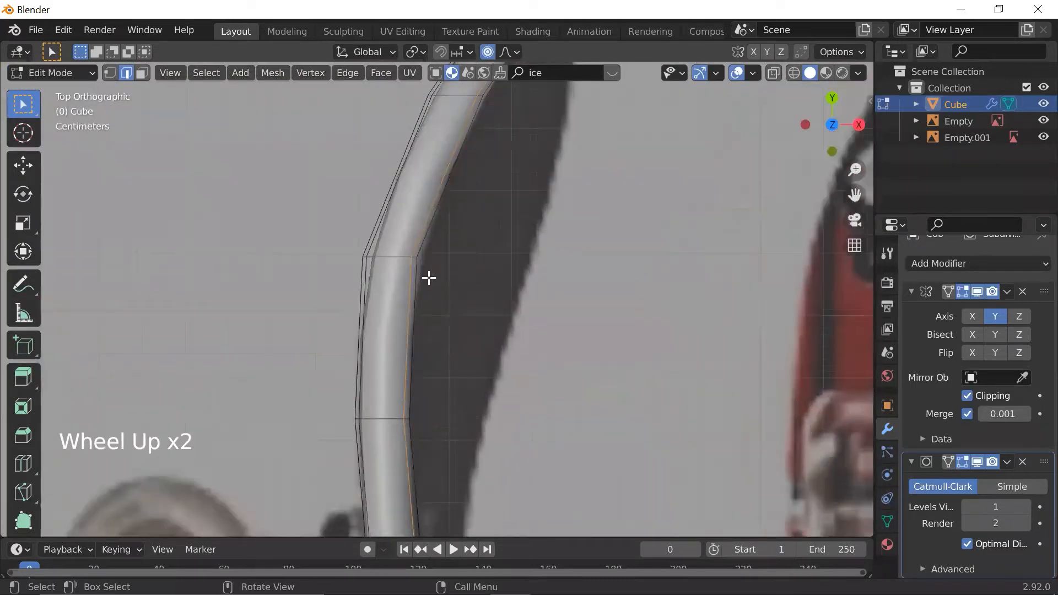
scroll(440, 274, "down", 3)
scroll(435, 279, "up", 3)
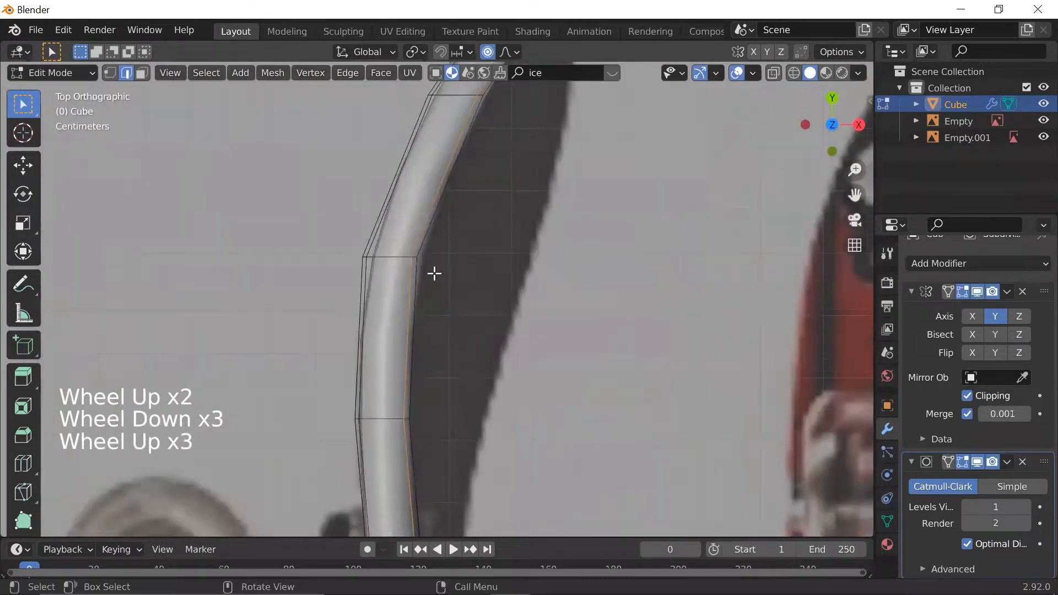
key("g")
right_click(435, 269)
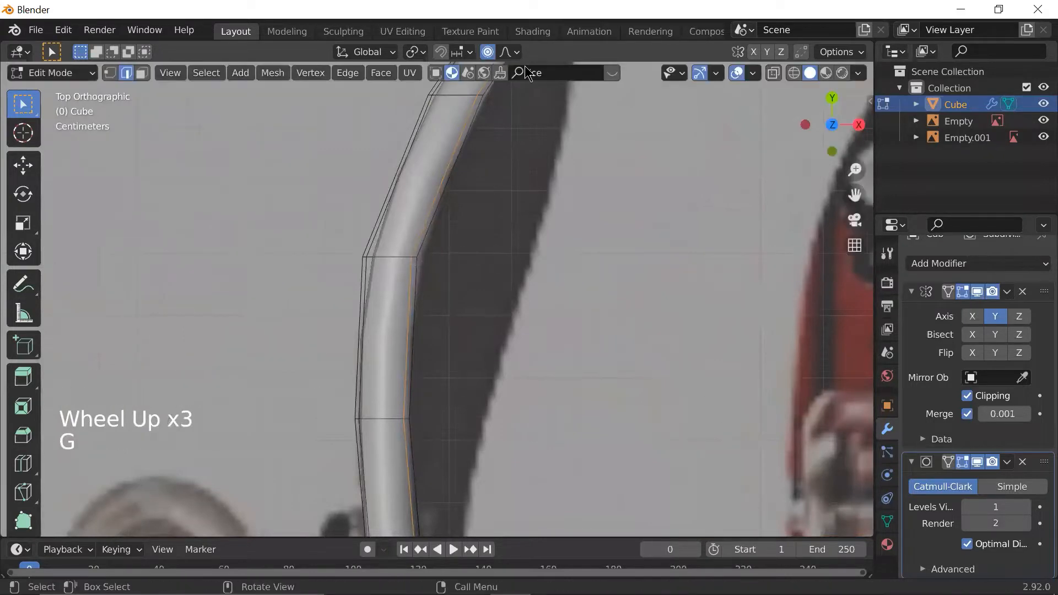
- Disable proportional editing and slide the selected rim edge loop along the deck's side by a factor of about -0.18
left_click(487, 53)
scroll(467, 196, "down", 3)
scroll(468, 196, "up", 3)
key("g")
key("g")
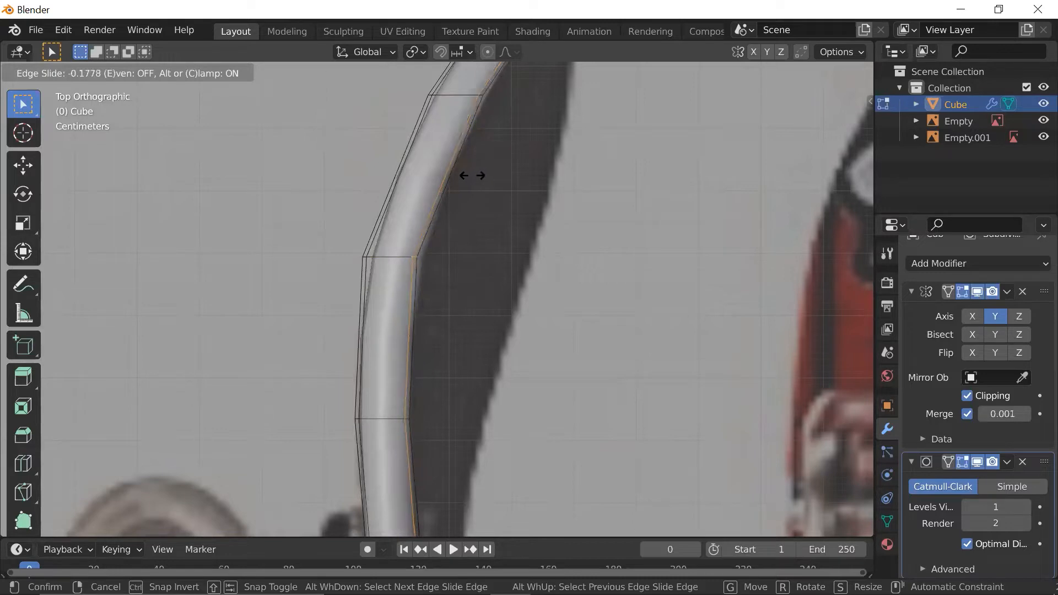
left_click(472, 174)
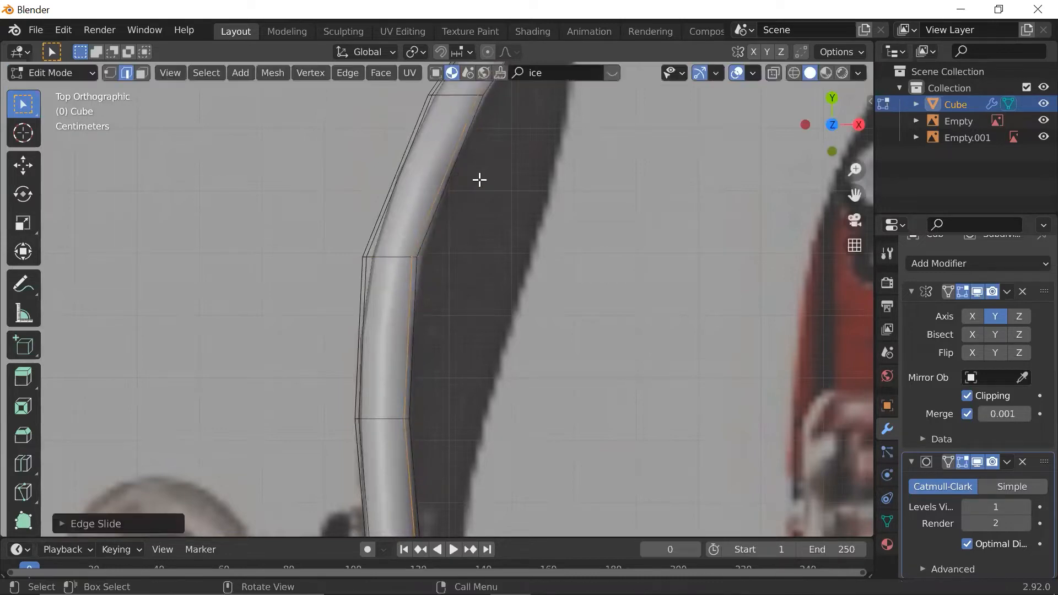
- Return to Object Mode and compare the deck's curved profile with the side-profile reference in the top view
scroll(490, 210, "down", 5)
key("Tab")
scroll(489, 237, "up", 8)
scroll(486, 237, "down", 12)
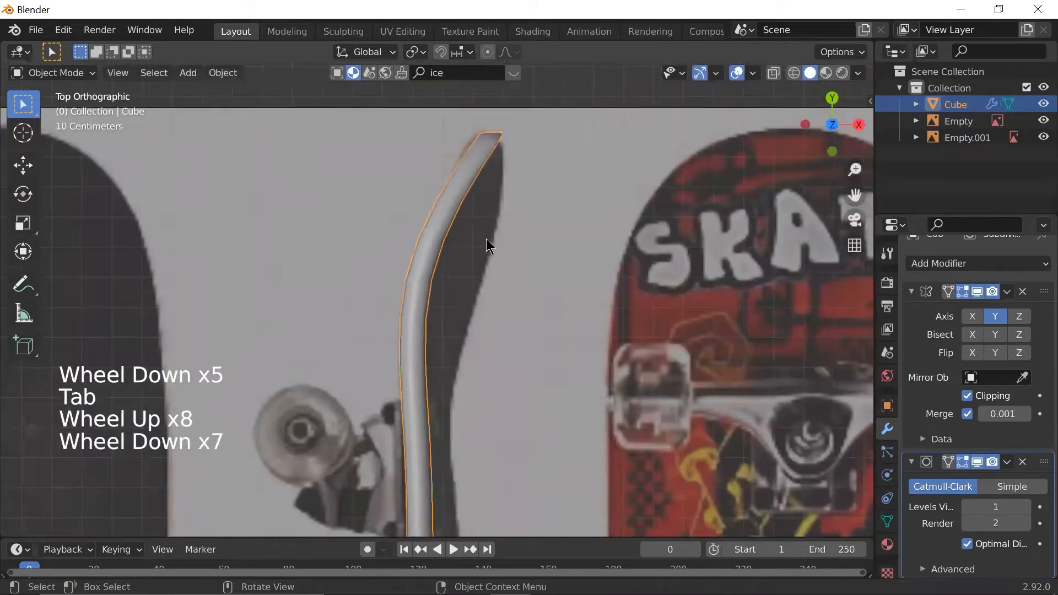
scroll(479, 246, "up", 1)
scroll(475, 247, "down", 2)
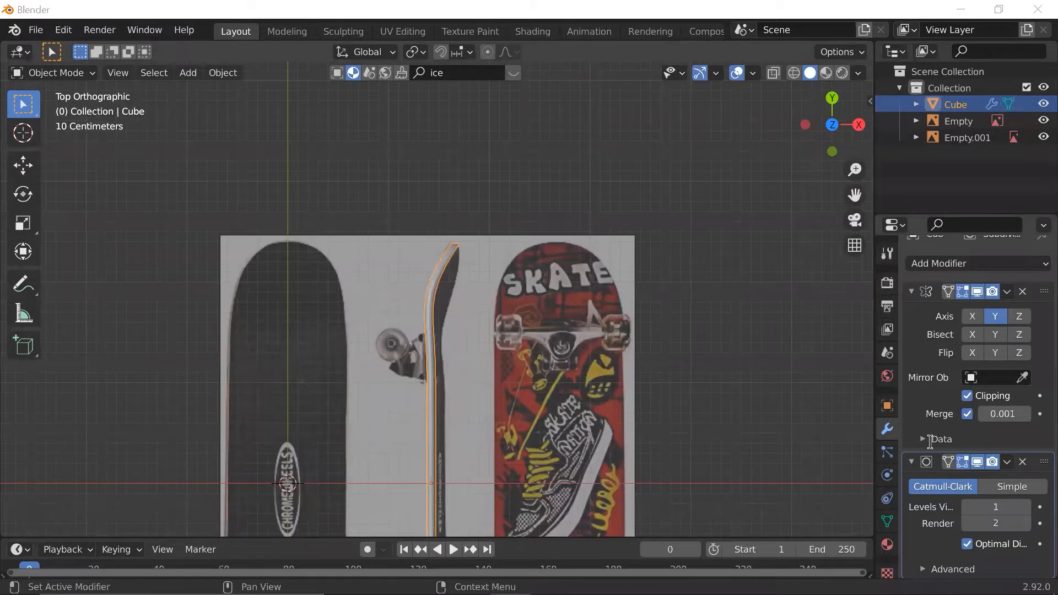
left_click(708, 319)
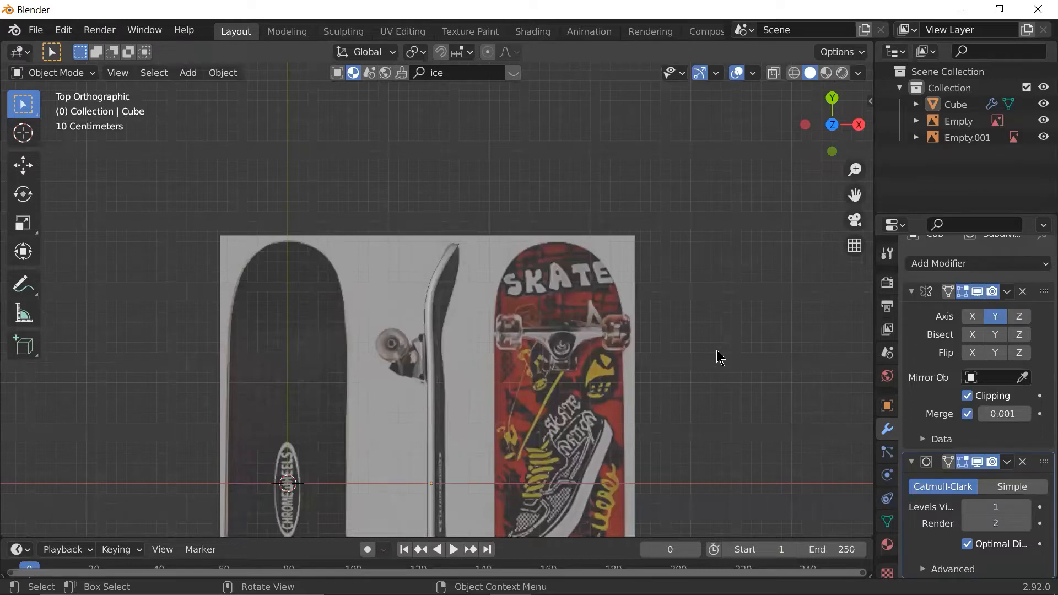
left_click(450, 253)
scroll(479, 273, "down", 1)
scroll(484, 277, "up", 2)
- Examine the deck's broad face and rounded end in perspective, checking it in both Edit Mode and Object Mode
middle_click_drag(648, 322, 312, 264)
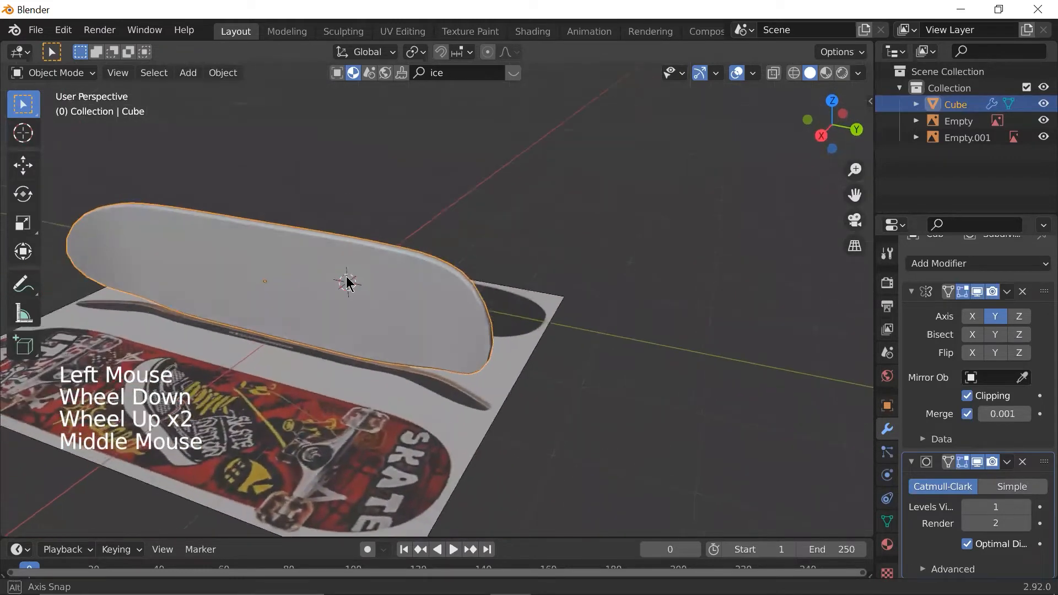
scroll(495, 323, "up", 5)
scroll(539, 330, "down", 2)
middle_click_drag(538, 330, 600, 343)
scroll(547, 354, "up", 3)
scroll(548, 355, "down", 2)
key("Tab")
scroll(574, 347, "down", 4)
left_click(658, 315)
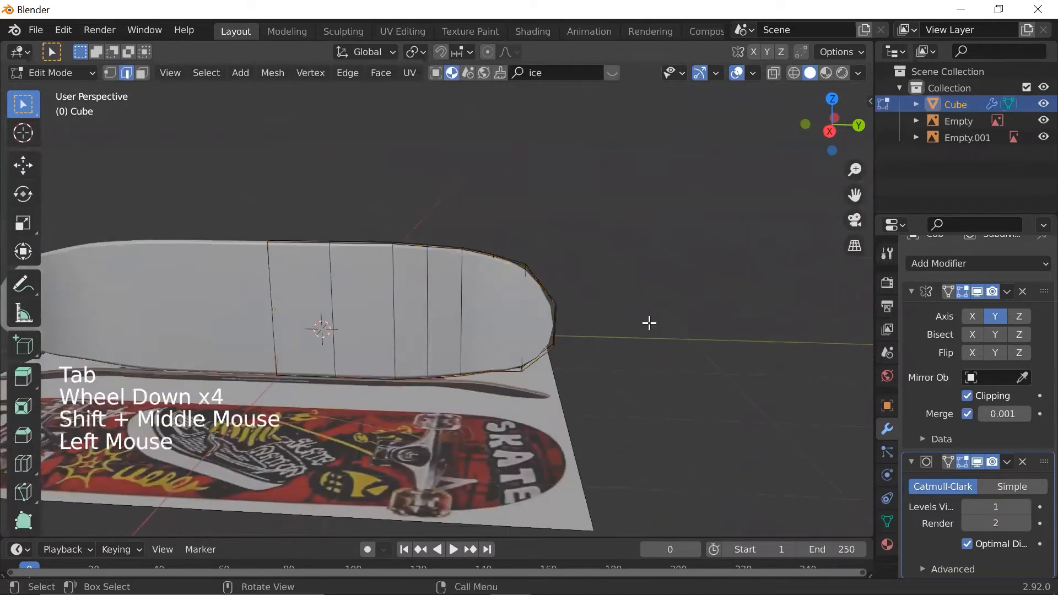
key("grave")
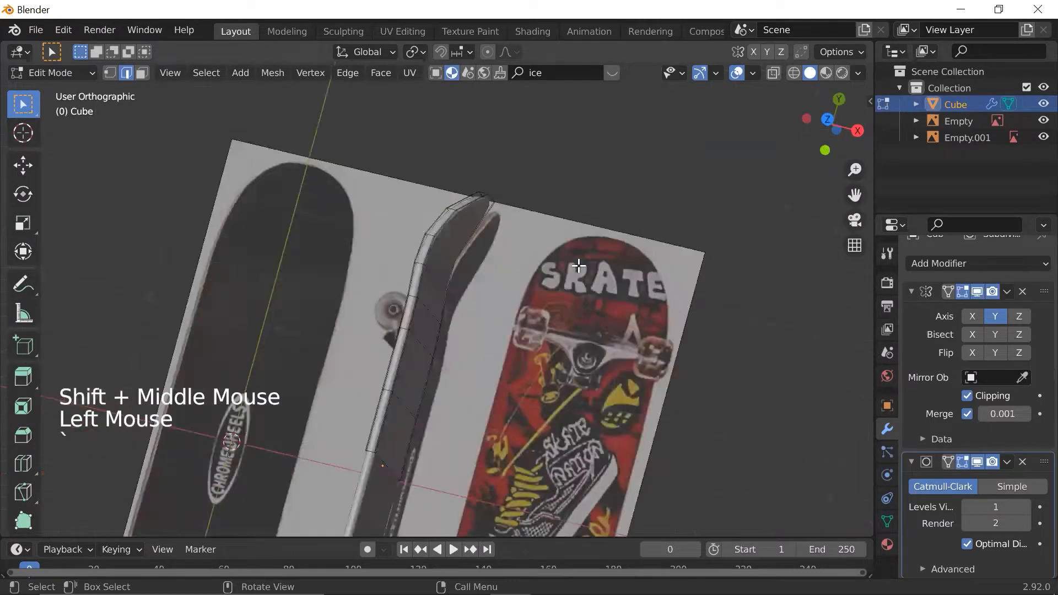
key("Tab")
left_click(688, 263)
middle_click_drag(688, 262, 650, 274)
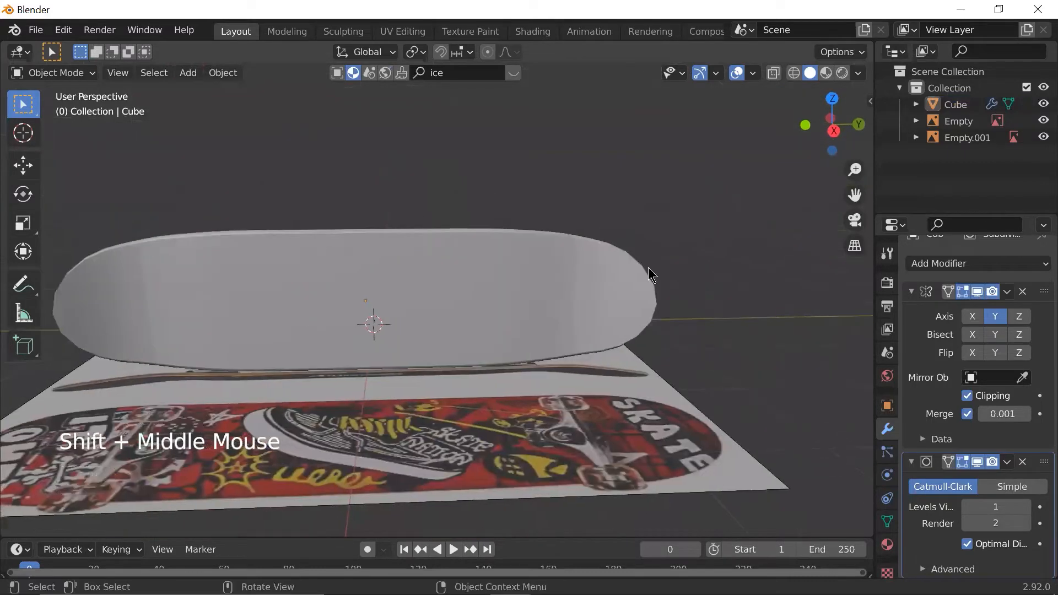
- Select the deck and compare its edit cage with the smoothed surface around the rounded end
left_click(528, 295)
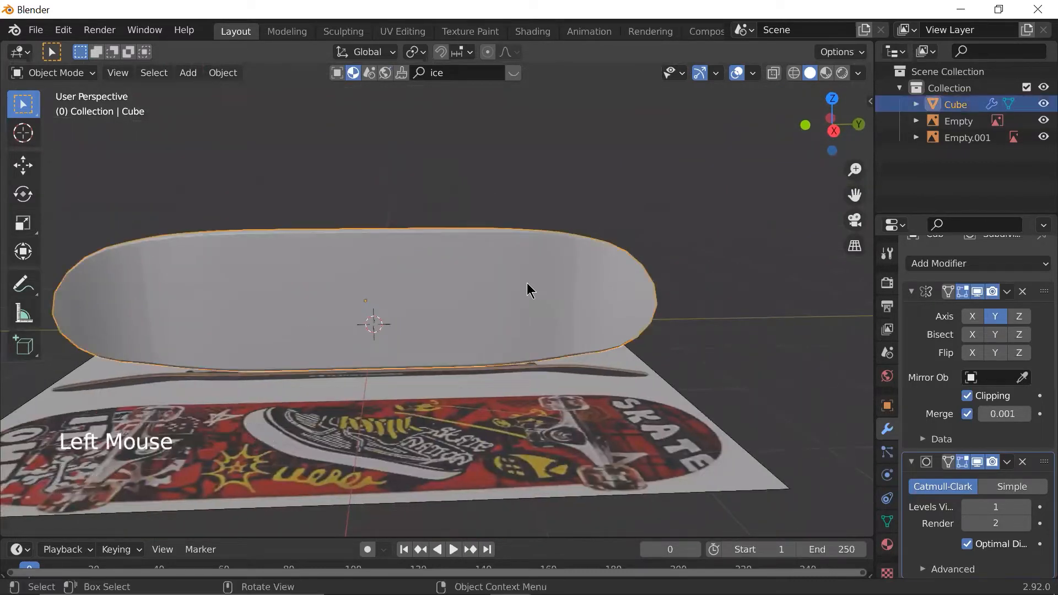
scroll(637, 275, "up", 1)
scroll(628, 276, "down", 1)
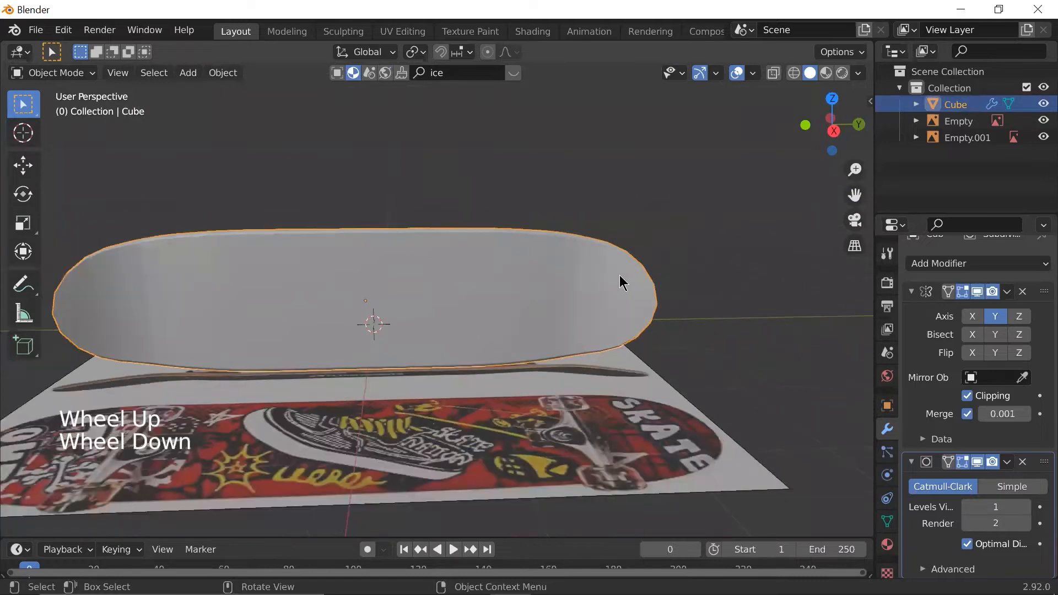
double_click(623, 289)
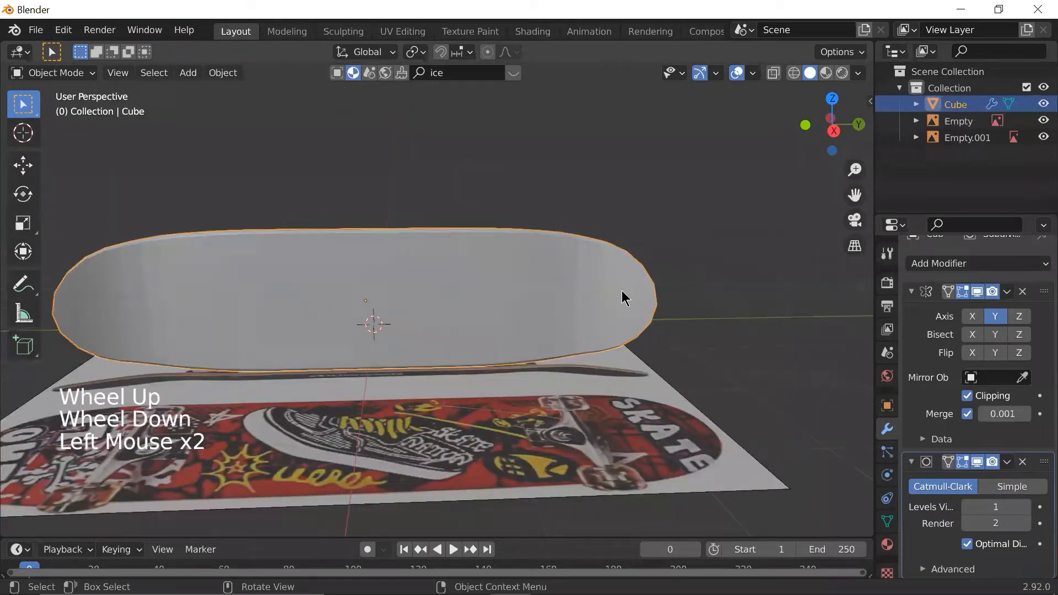
key("Tab")
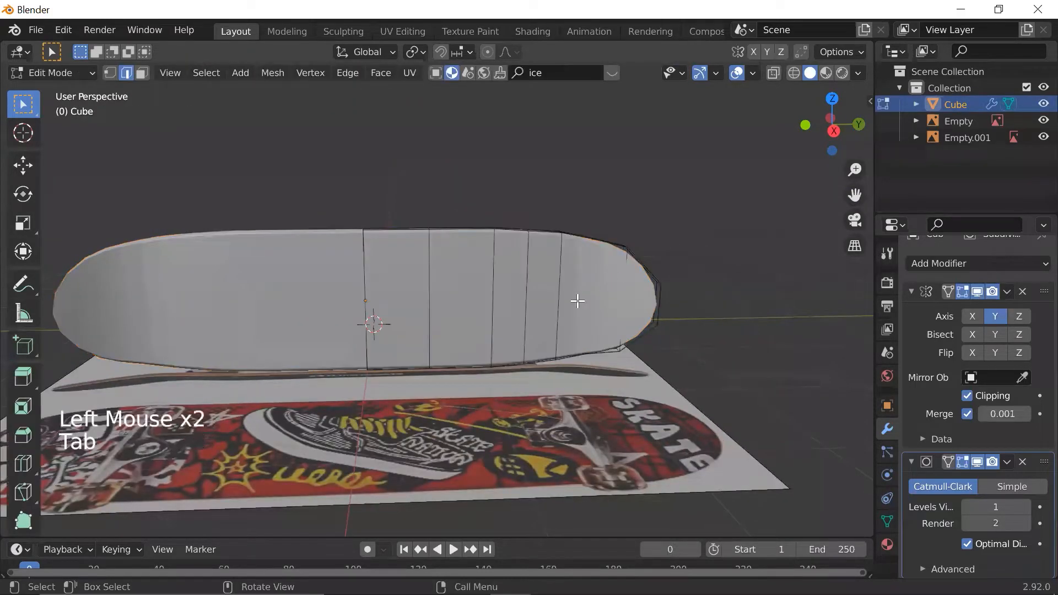
scroll(581, 301, "up", 2)
middle_click_drag(582, 300, 609, 318, "shift")
scroll(634, 313, "up", 2)
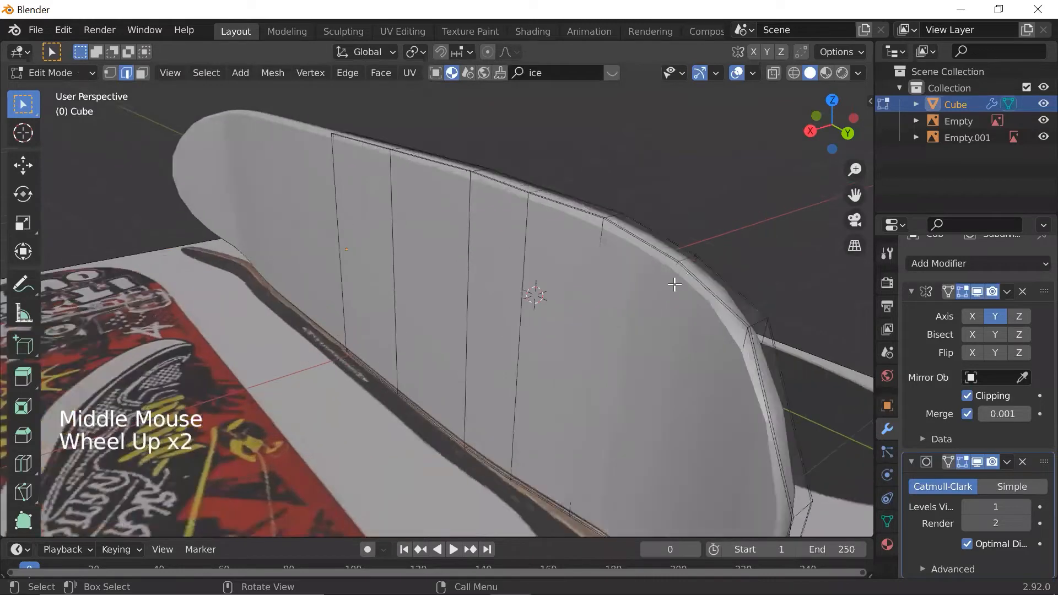
scroll(660, 367, "down", 2)
middle_click_drag(660, 368, 560, 336)
scroll(680, 357, "up", 2)
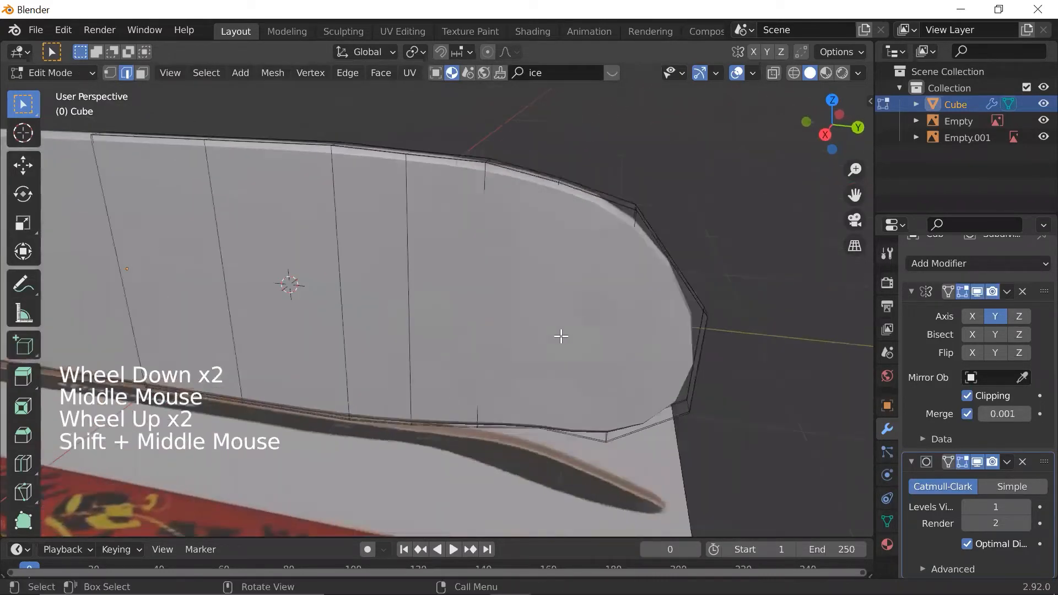
scroll(543, 332, "down", 2)
key("shift+z")
key("shift+z")
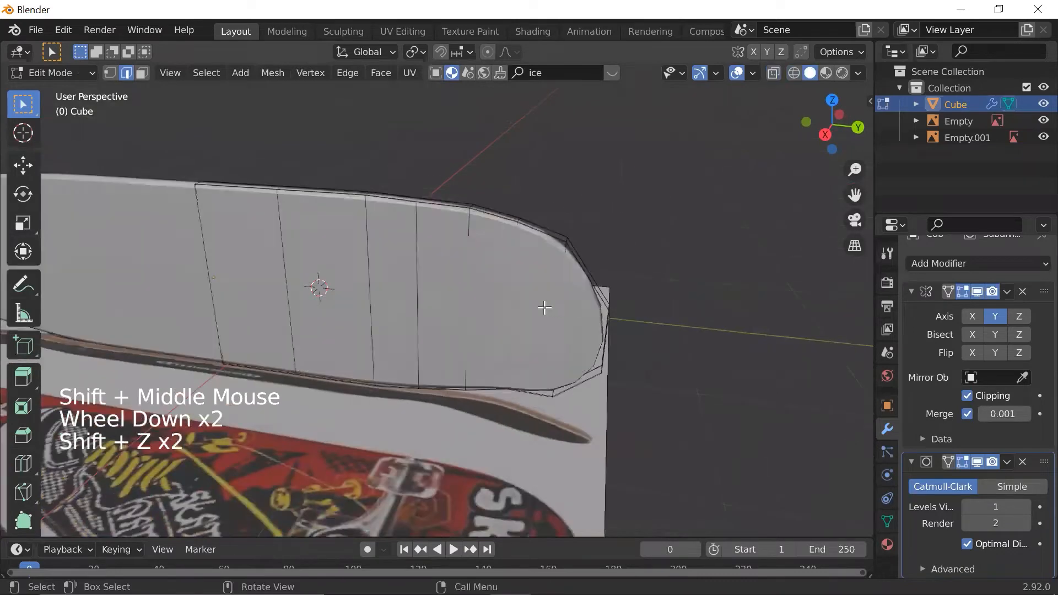
key("Tab")
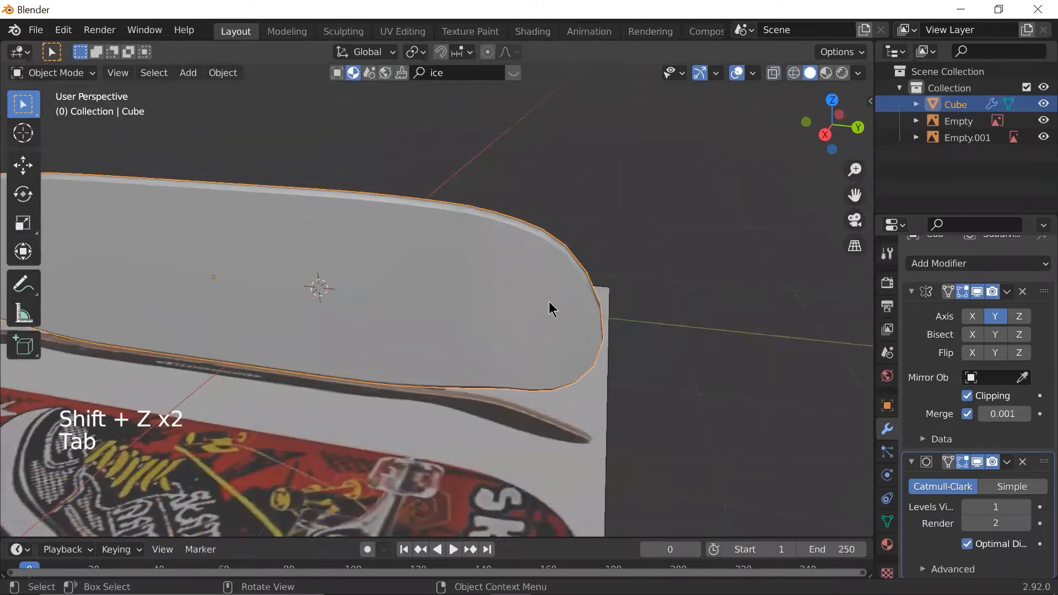
key("Tab")
middle_click_drag(581, 305, 609, 292)
scroll(608, 296, "up", 2)
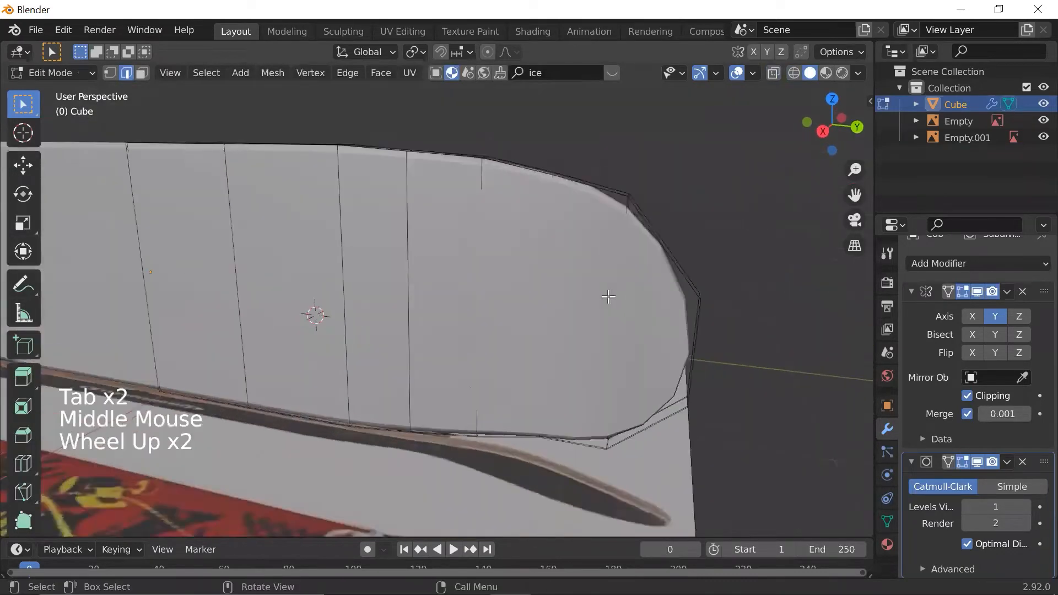
scroll(605, 300, "down", 2)
key("Tab")
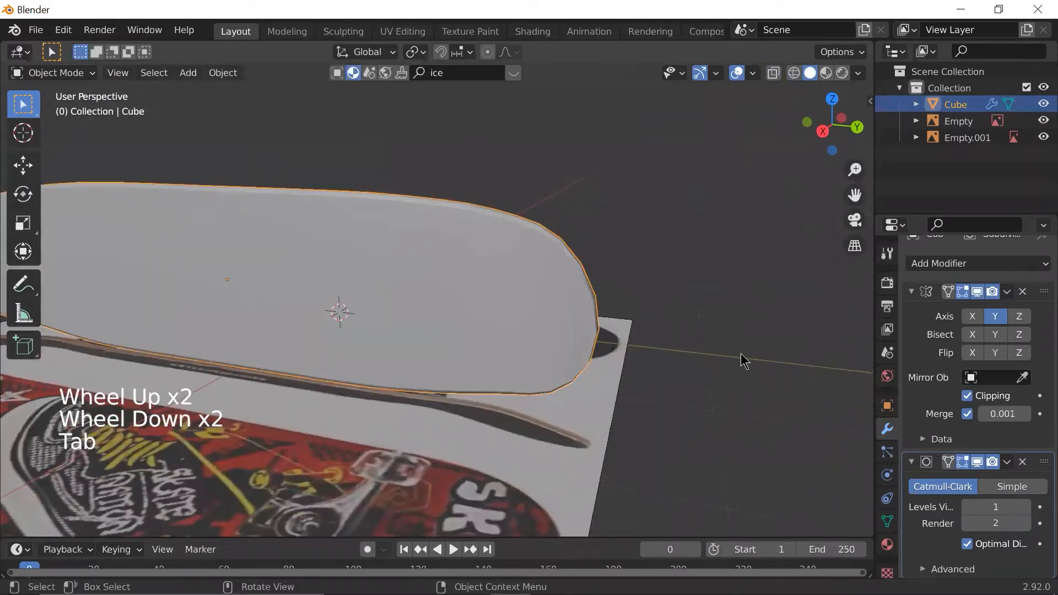
- Widen the Properties editor and set the Subdivision modifier's viewport level to 2
scroll(931, 485, "down", 3)
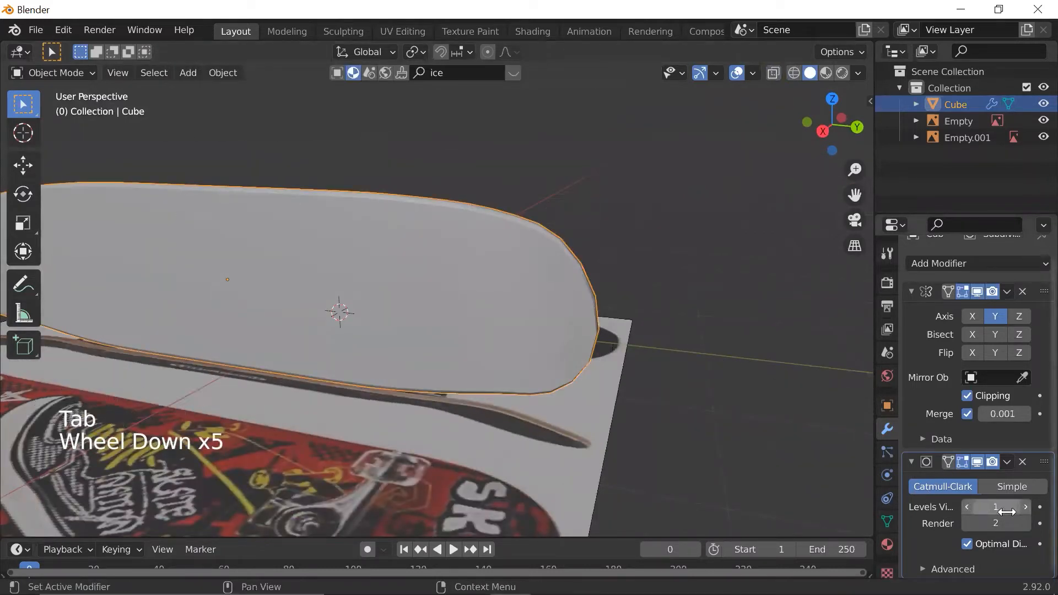
left_click_drag(873, 502, 968, 507)
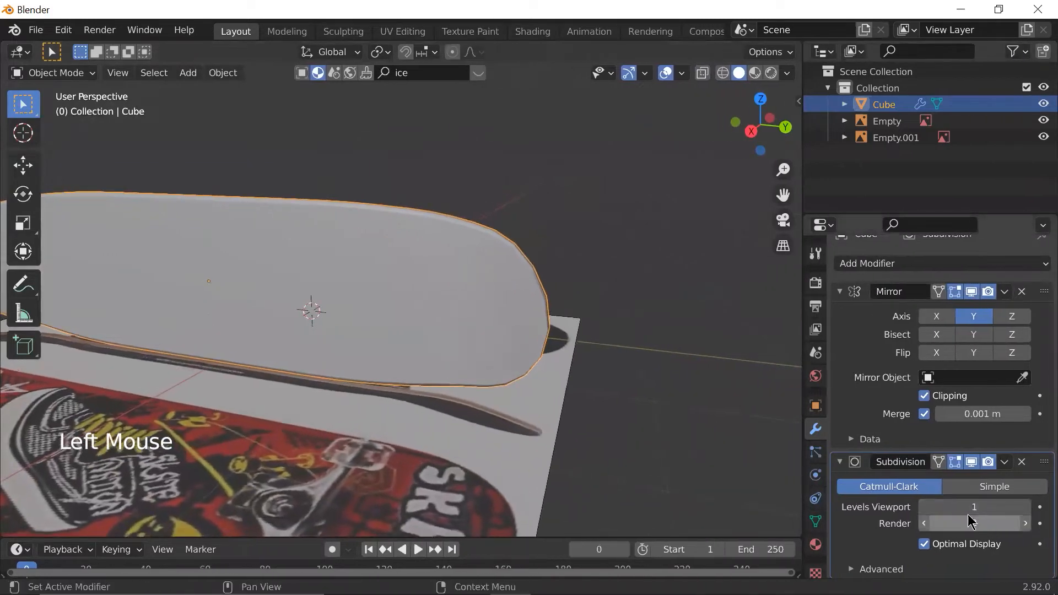
left_click(1026, 508)
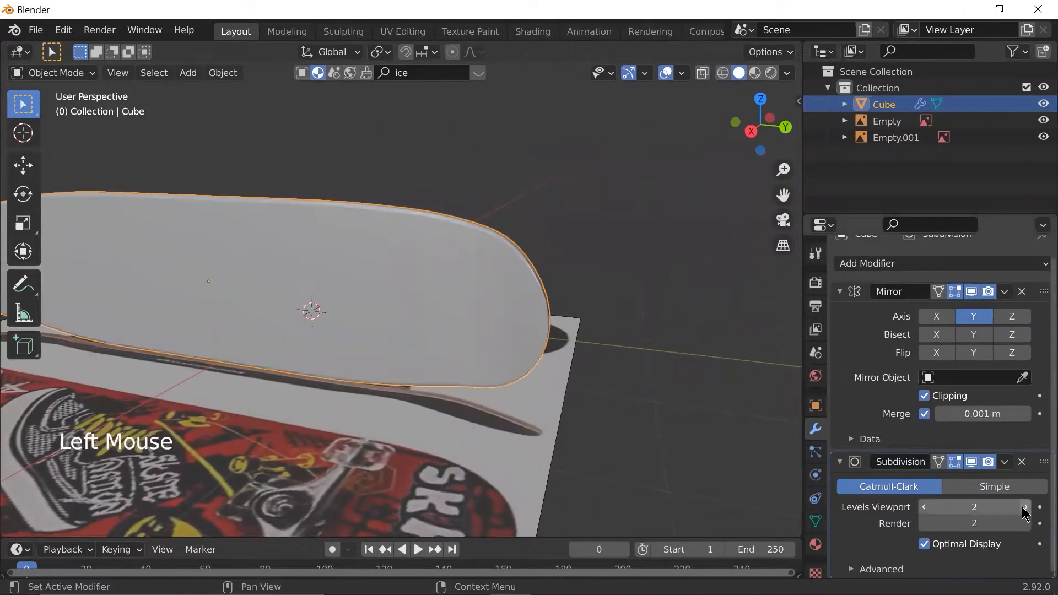
- Examine the deck's smoother rim and ends from several angles, checking the mesh briefly in Edit Mode
scroll(652, 306, "up", 3)
scroll(652, 306, "down", 1)
middle_click_drag(652, 306, 472, 236)
scroll(475, 336, "up", 1)
middle_click_drag(500, 336, 482, 272)
scroll(673, 378, "up", 1)
scroll(673, 378, "down", 1)
scroll(567, 387, "down", 3)
scroll(567, 387, "down", 1)
scroll(467, 312, "up", 1)
scroll(467, 311, "down", 2)
scroll(467, 312, "up", 1)
scroll(489, 260, "up", 2)
scroll(489, 260, "down", 2)
scroll(435, 309, "up", 2)
scroll(435, 309, "up", 2)
scroll(434, 309, "down", 1)
middle_click_drag(435, 309, 427, 267)
scroll(420, 314, "up", 1)
key("Tab")
scroll(477, 345, "down", 2)
key("Tab")
middle_click_drag(499, 295, 414, 331)
scroll(595, 246, "down", 2)
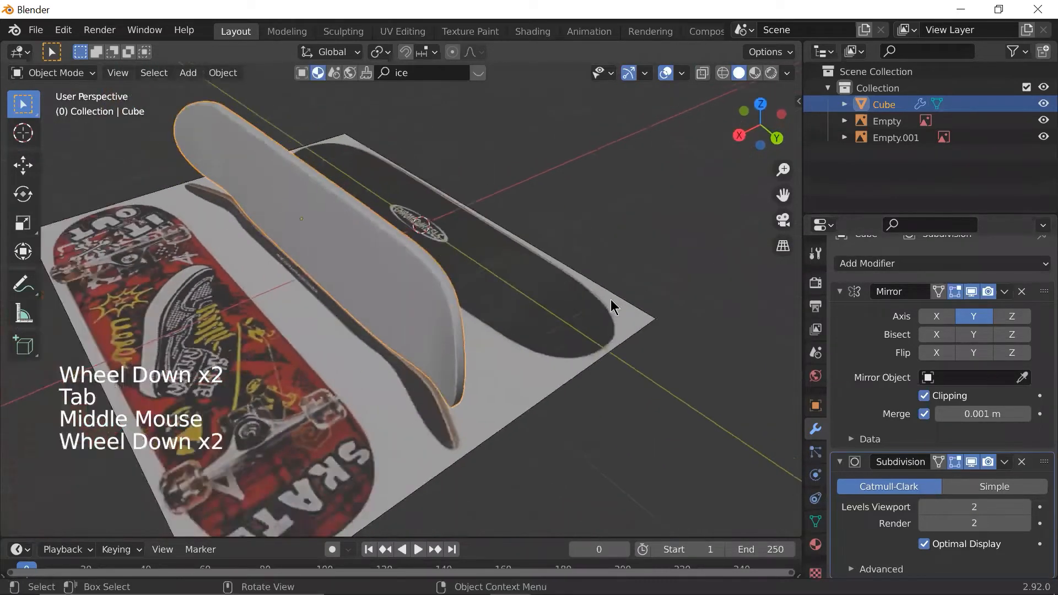
- Inspect the deck's rounded end with and without its selection outline, leaving the deck selected
scroll(595, 246, "up", 2)
left_click(649, 226)
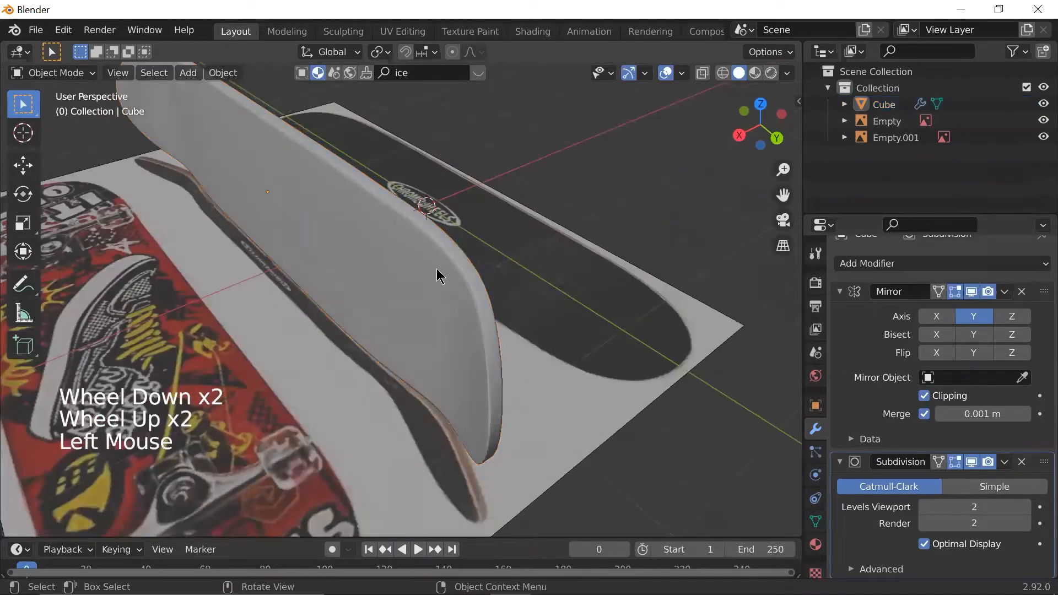
scroll(524, 333, "down", 3)
middle_click_drag(461, 323, 477, 295)
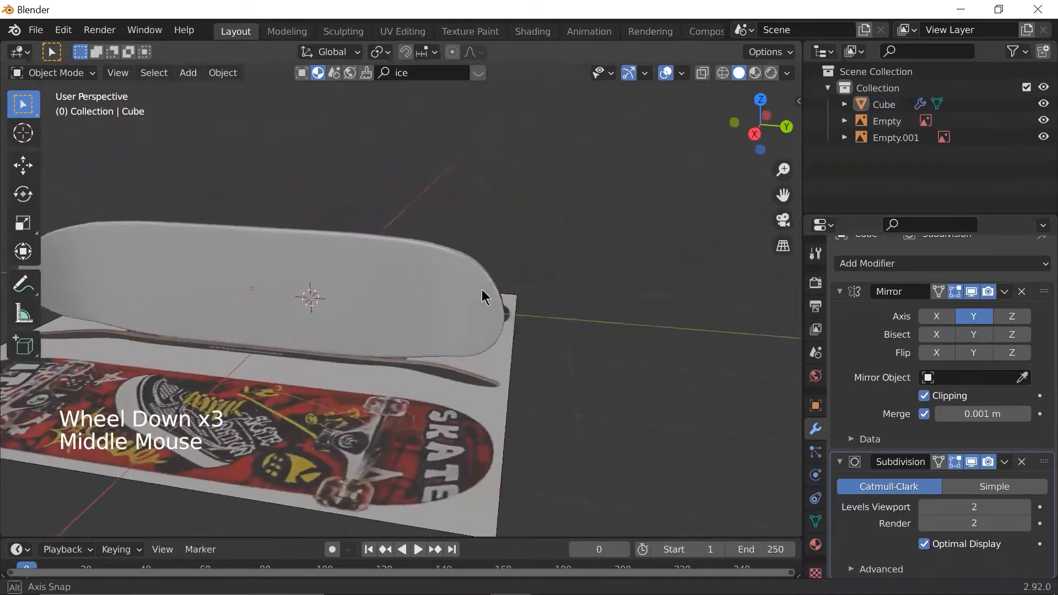
left_click(478, 293)
scroll(497, 291, "up", 2)
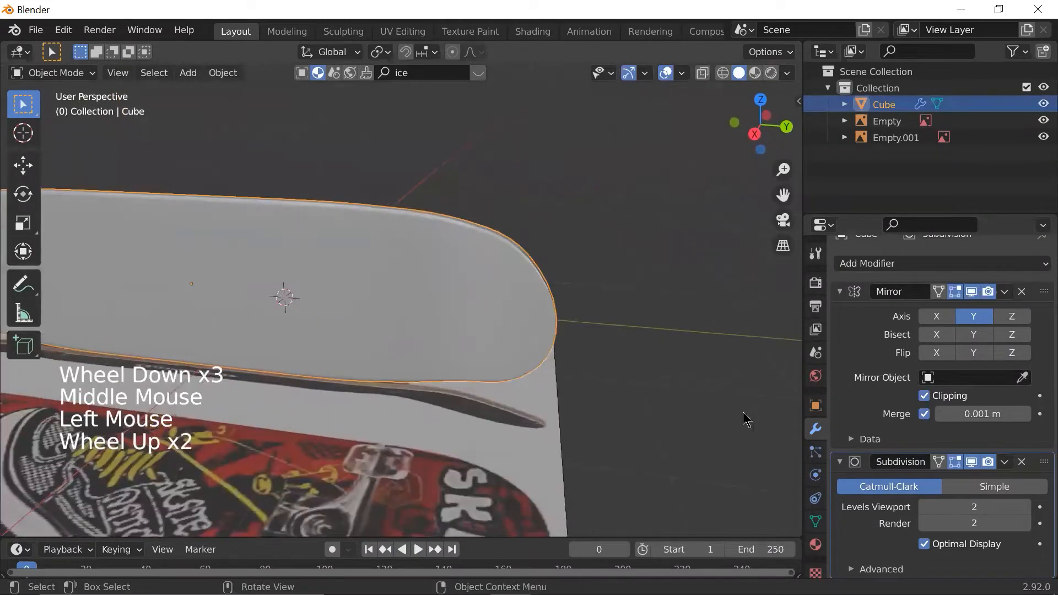
scroll(535, 336, "down", 2)
left_click(533, 327)
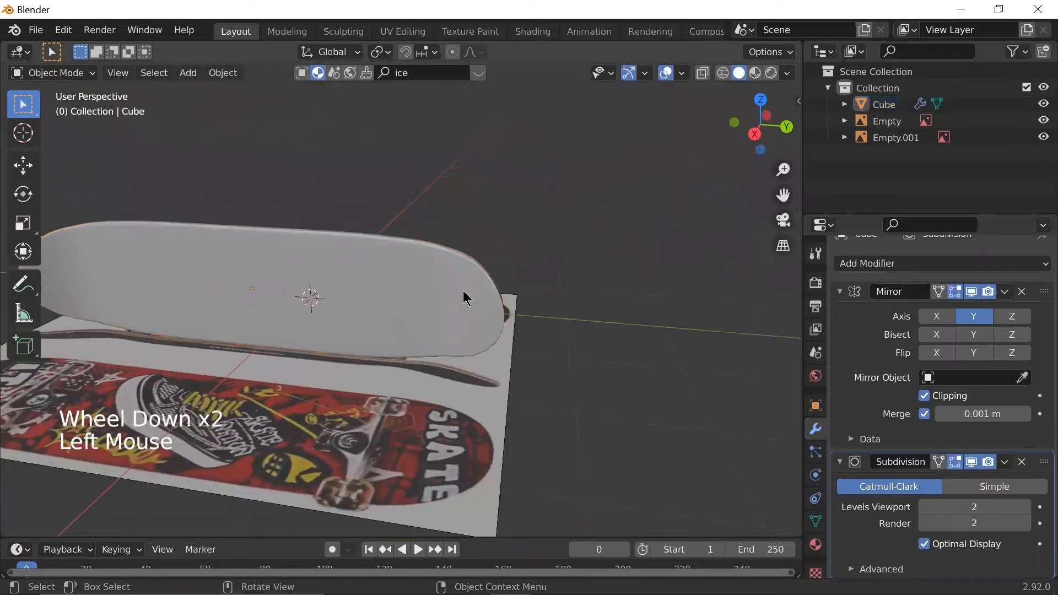
key("grave")
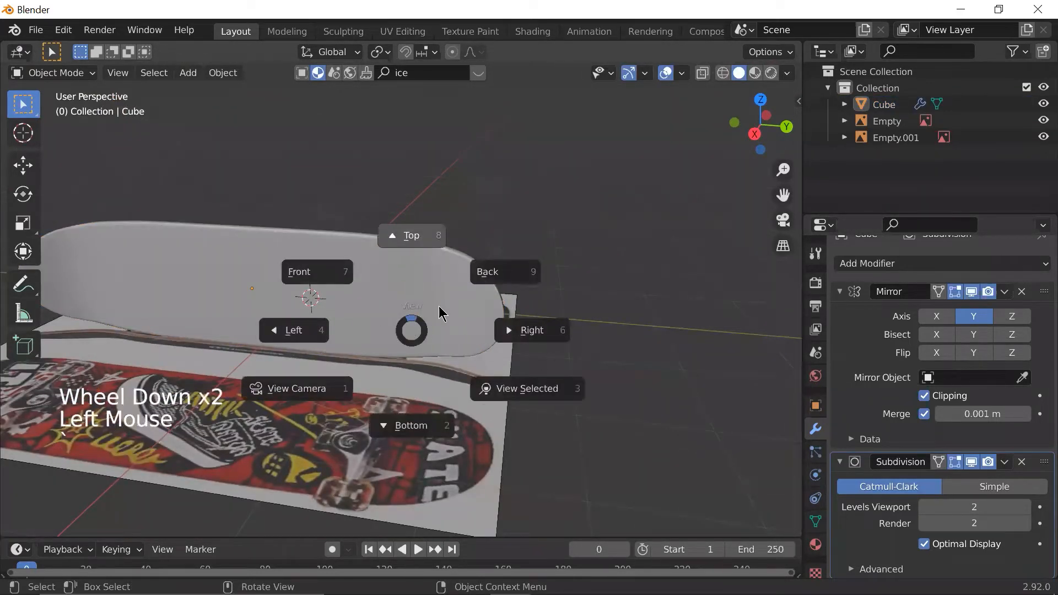
scroll(589, 290, "up", 2)
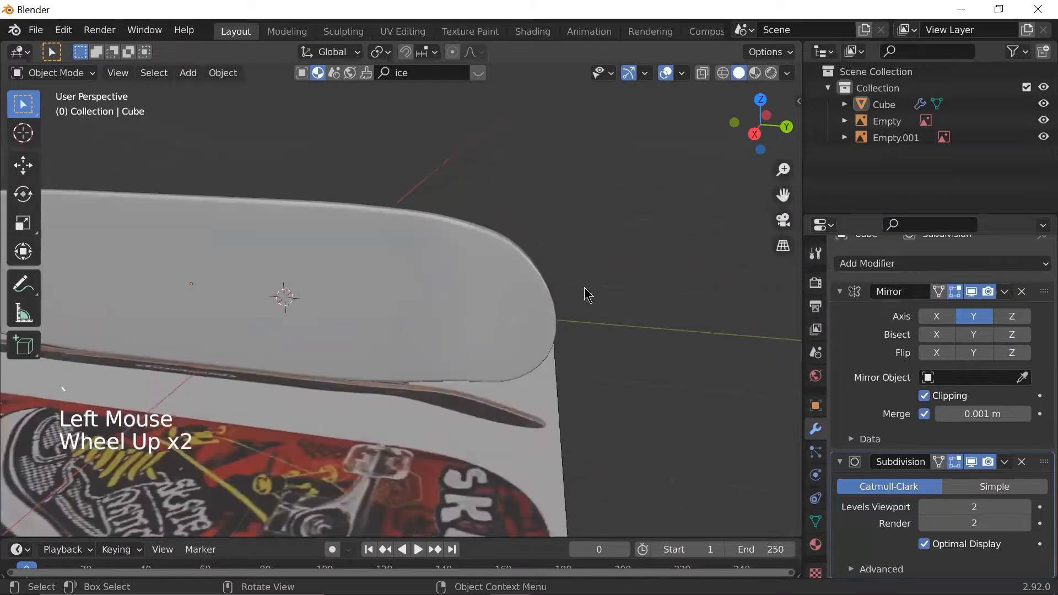
left_click(536, 297)
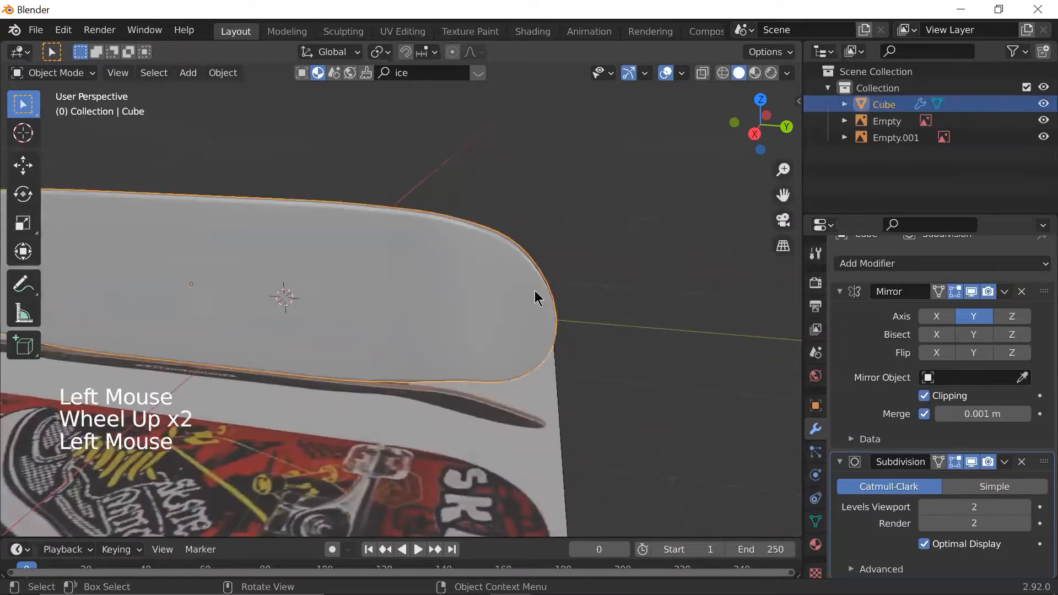
- Check the deck's mesh in Edit Mode and study the reference outline of the deck's end in the top view
key("Tab")
scroll(385, 303, "down", 1)
middle_click_drag(386, 304, 427, 201, "shift")
scroll(468, 300, "up", 2)
scroll(489, 307, "down", 1)
key("Tab")
scroll(280, 232, "down", 2)
middle_click_drag(284, 246, 447, 295, "shift")
scroll(327, 217, "up", 7)
middle_click_drag(326, 217, 291, 256, "shift")
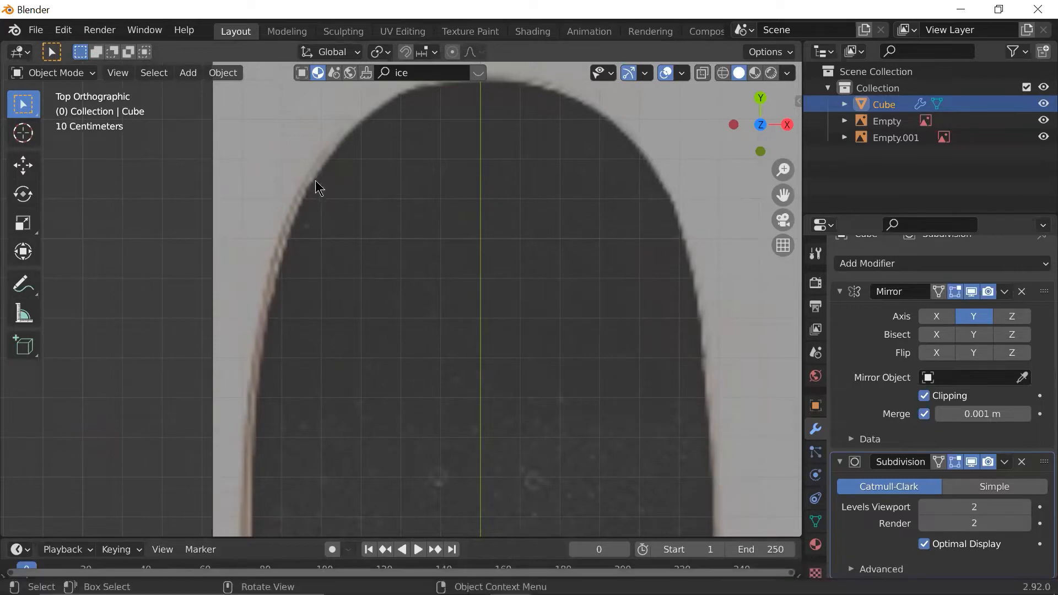
scroll(259, 333, "down", 6)
middle_click_drag(464, 327, 241, 177, "shift")
- Examine the deck's control mesh around its rounded end in Edit Mode from a side perspective
key("Tab")
scroll(415, 258, "up", 2)
scroll(241, 177, "up", 2)
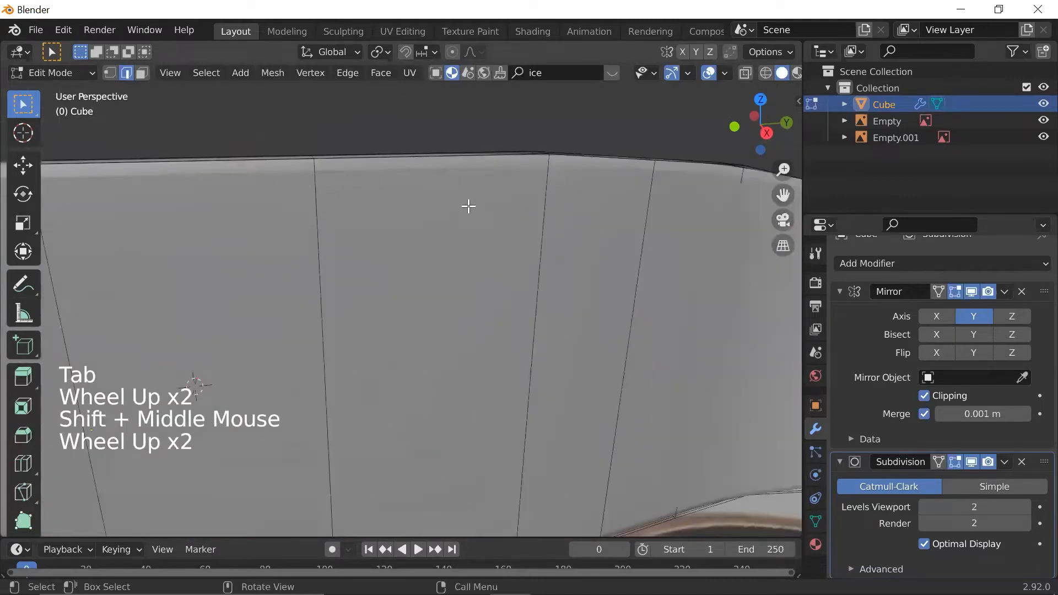
scroll(553, 237, "down", 3)
scroll(552, 236, "up", 1)
scroll(606, 353, "down", 2)
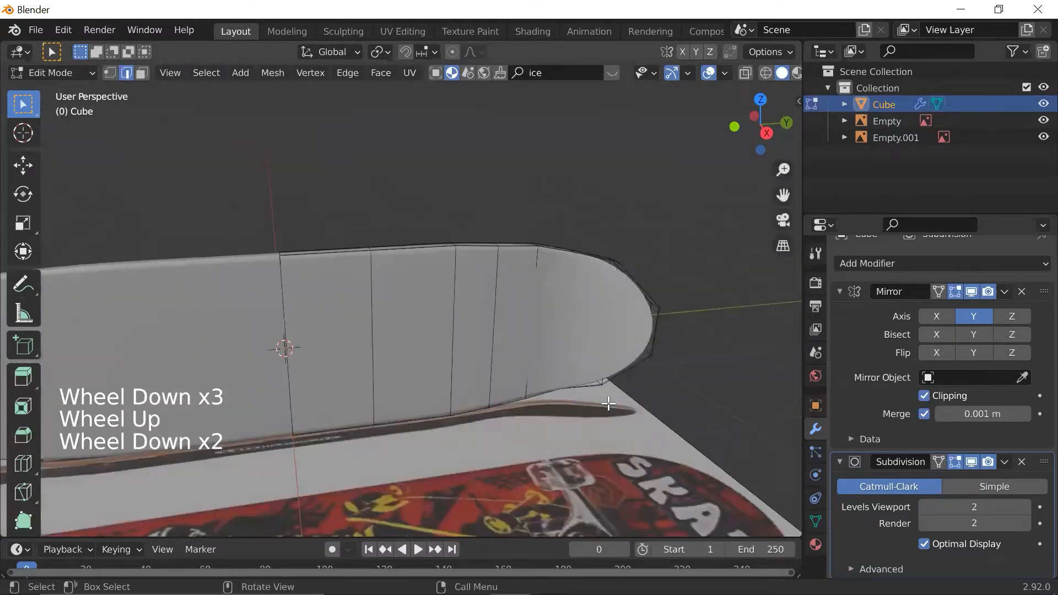
scroll(543, 378, "up", 2)
scroll(544, 378, "down", 1)
middle_click_drag(543, 378, 389, 338)
scroll(399, 328, "down", 1)
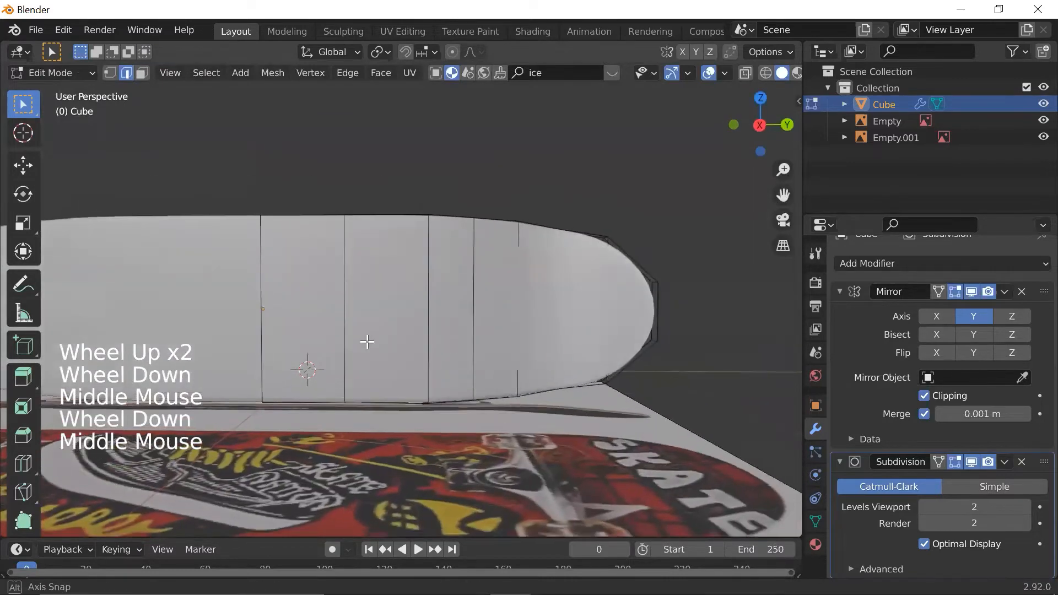
scroll(416, 341, "down", 1)
- Check the deck in the right orthographic view, comparing wireframe and solid shading as well as Object Mode and Edit Mode
key("grave")
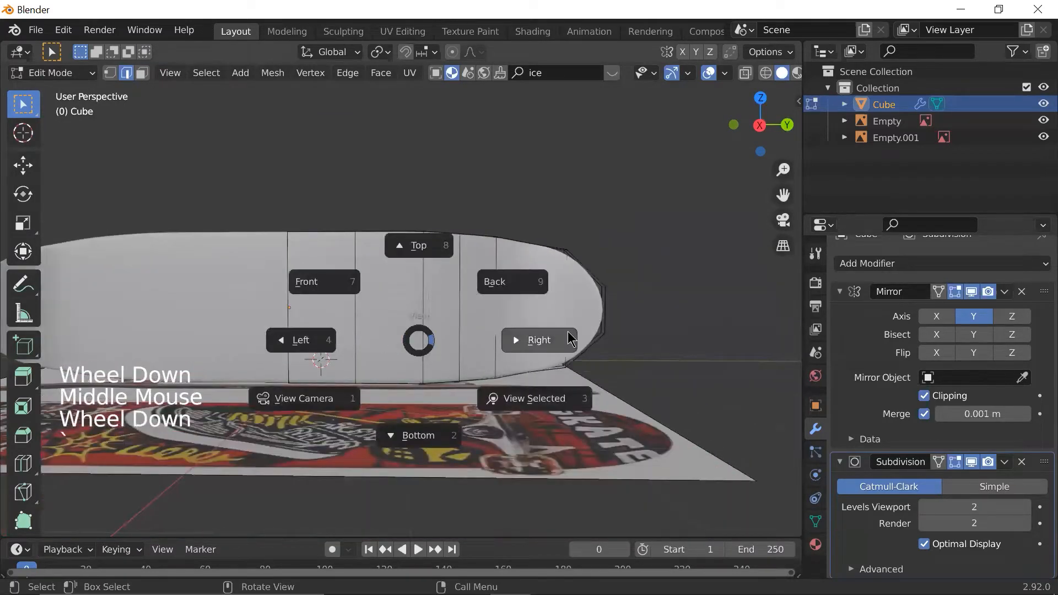
scroll(554, 334, "up", 1)
scroll(554, 333, "up", 1)
key("grave")
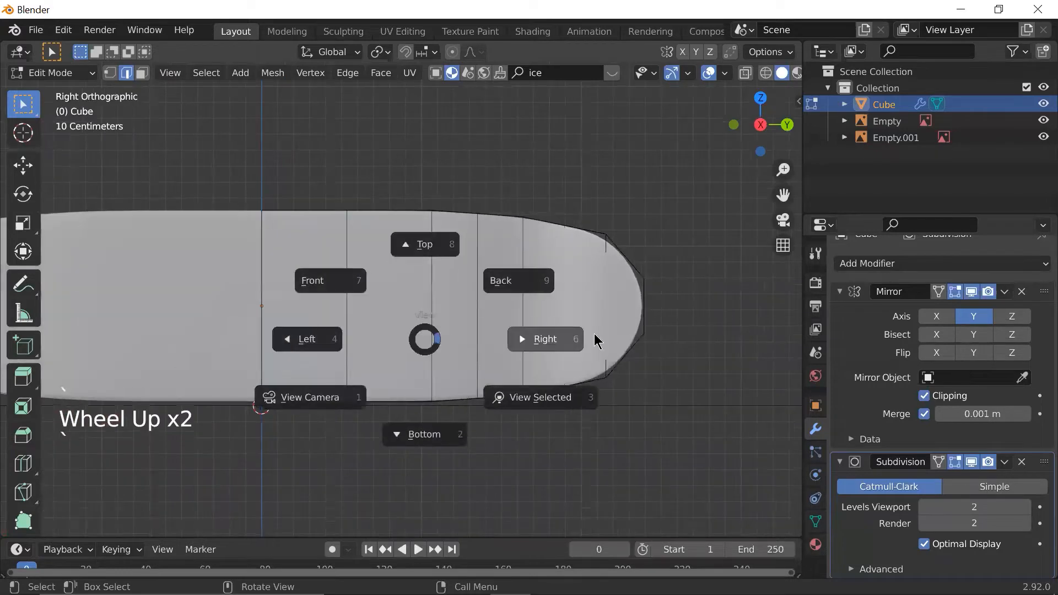
left_click(633, 342)
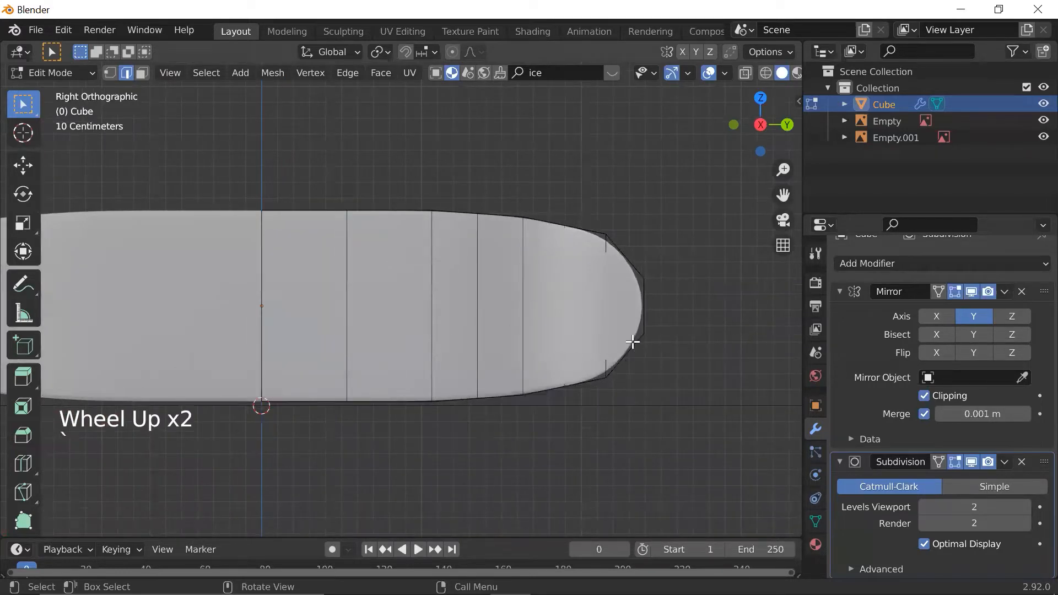
scroll(630, 343, "up", 1)
scroll(521, 325, "down", 2)
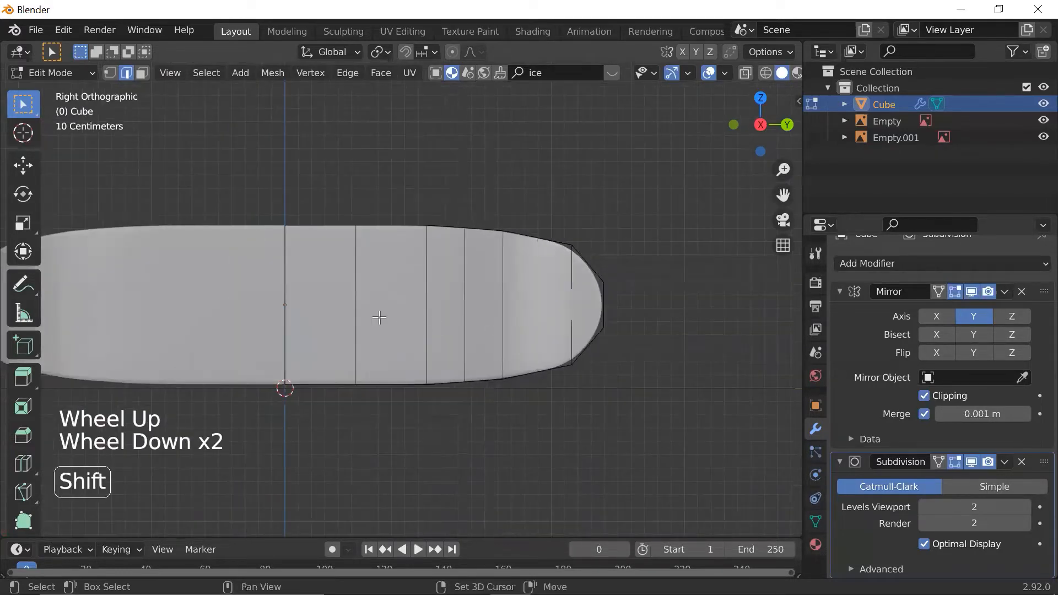
key("shift+z")
key("shift+z")
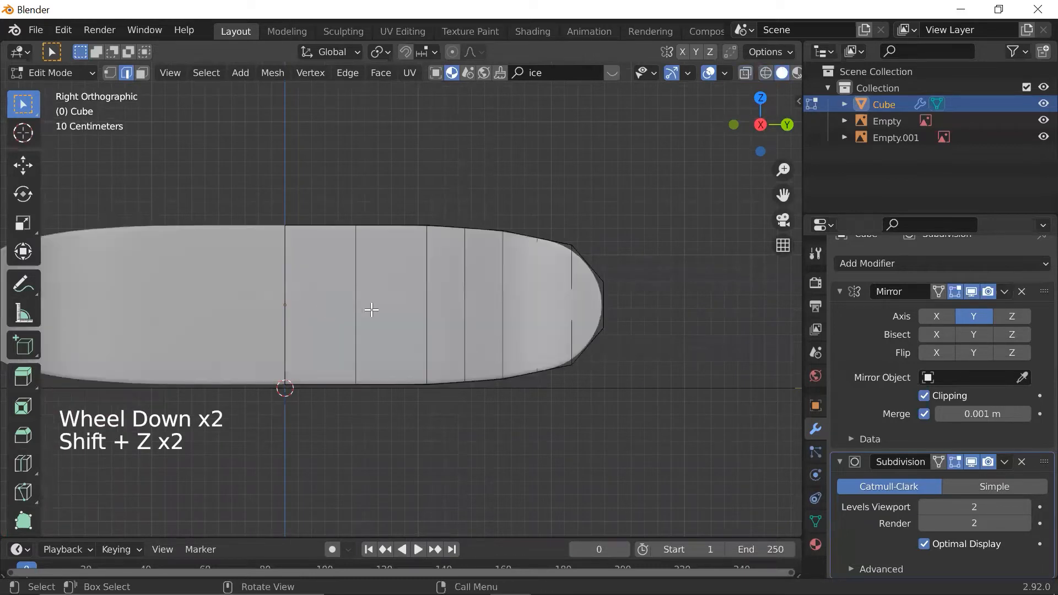
key("Tab")
left_click(651, 279)
left_click(522, 248)
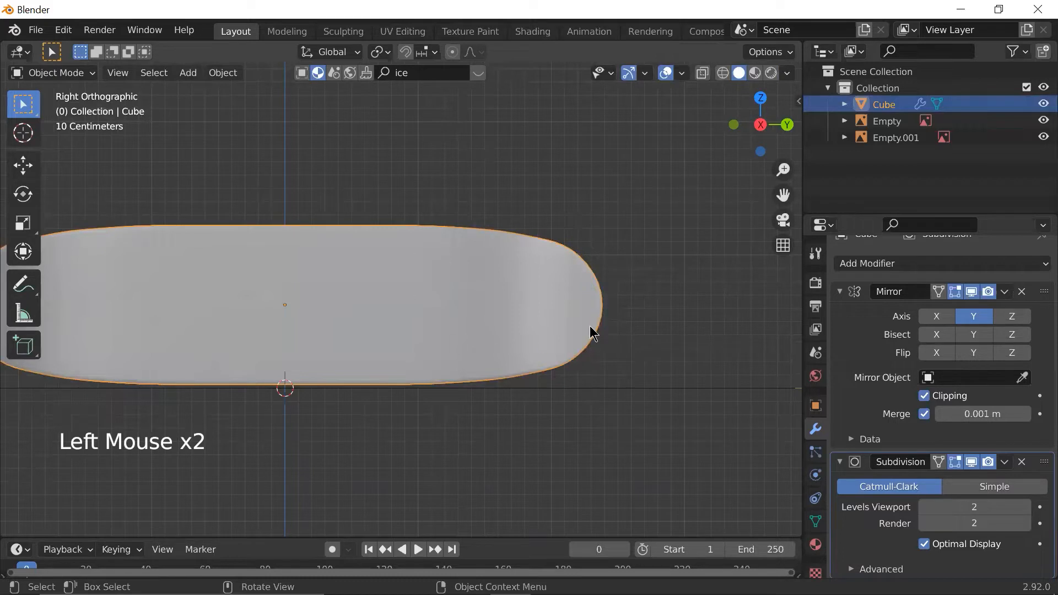
key("Tab")
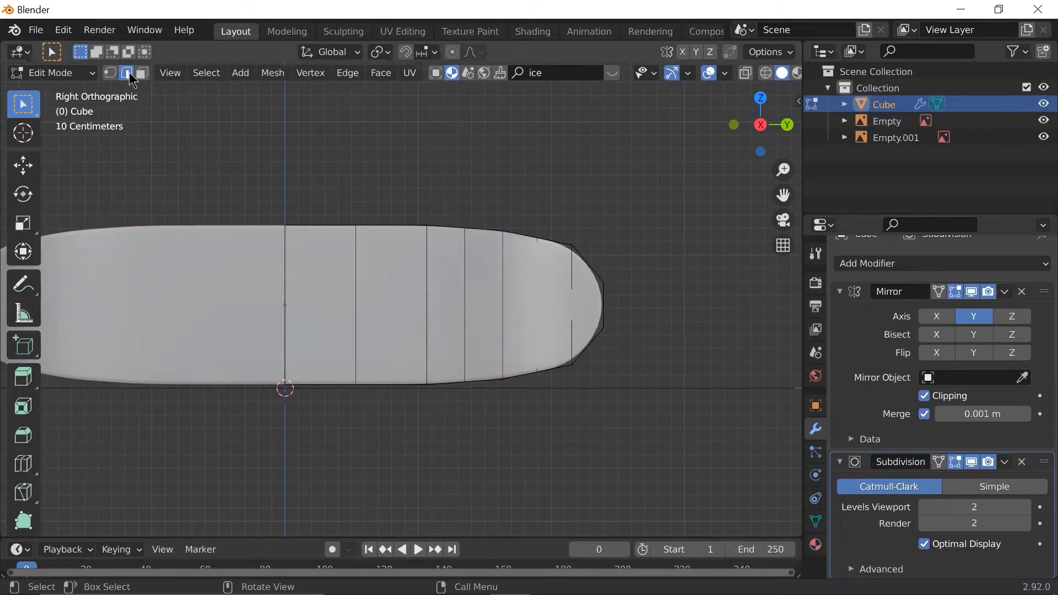
left_click(189, 96)
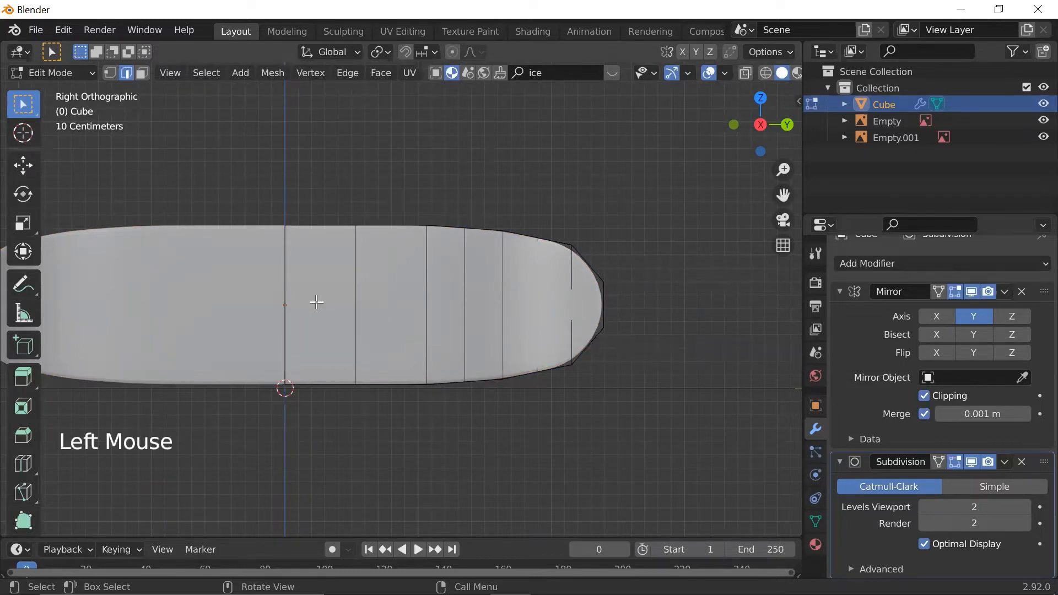
- Add a lengthwise loop cut along the deck and slide it close to the upper long edge
key("ctrl+r")
left_click(285, 298)
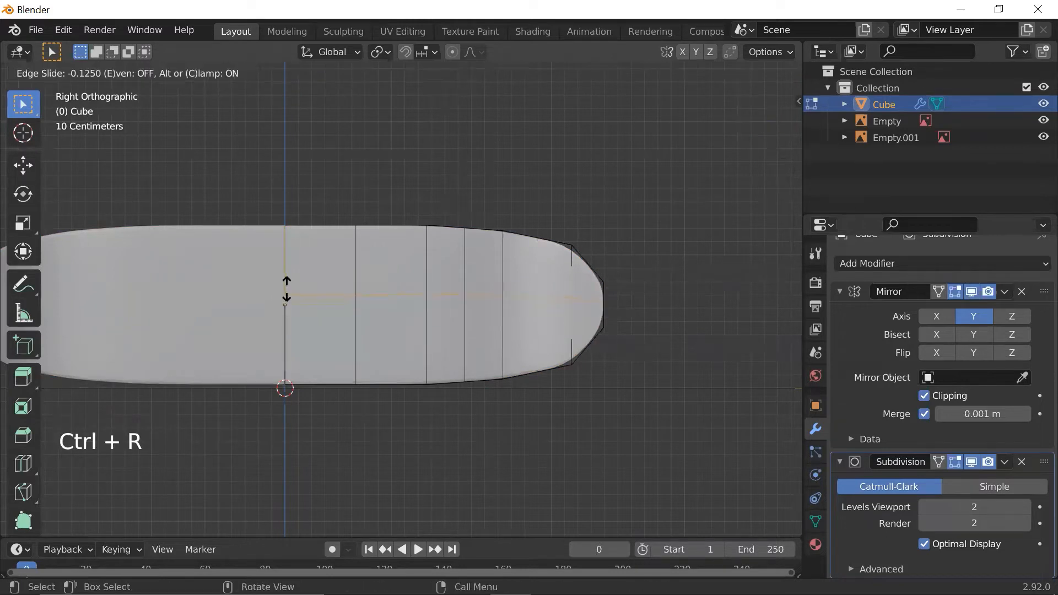
left_click(291, 227)
scroll(358, 229, "up", 5)
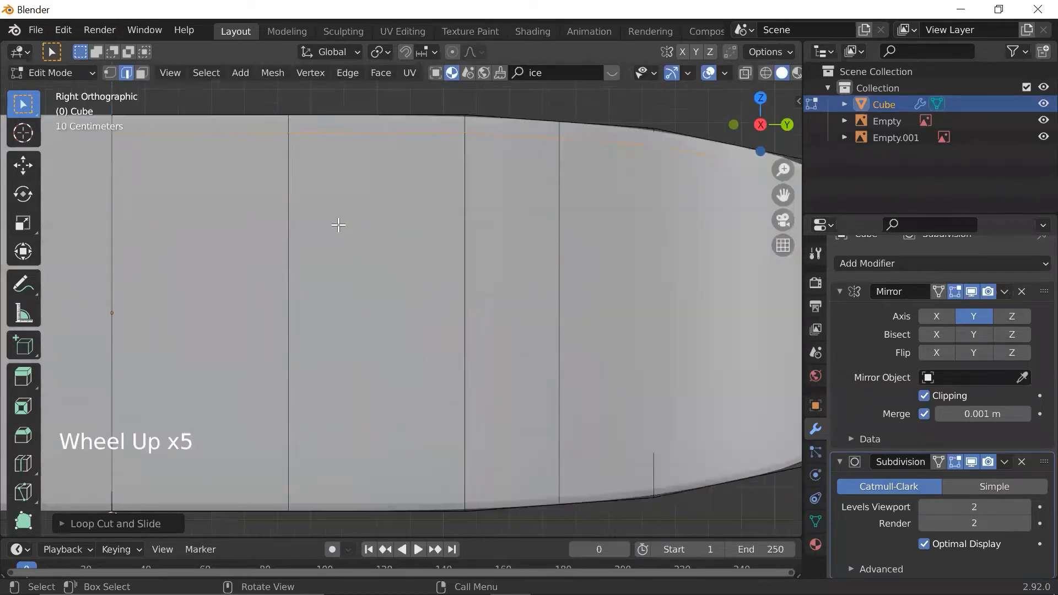
middle_click_drag(358, 230, 310, 250, "shift")
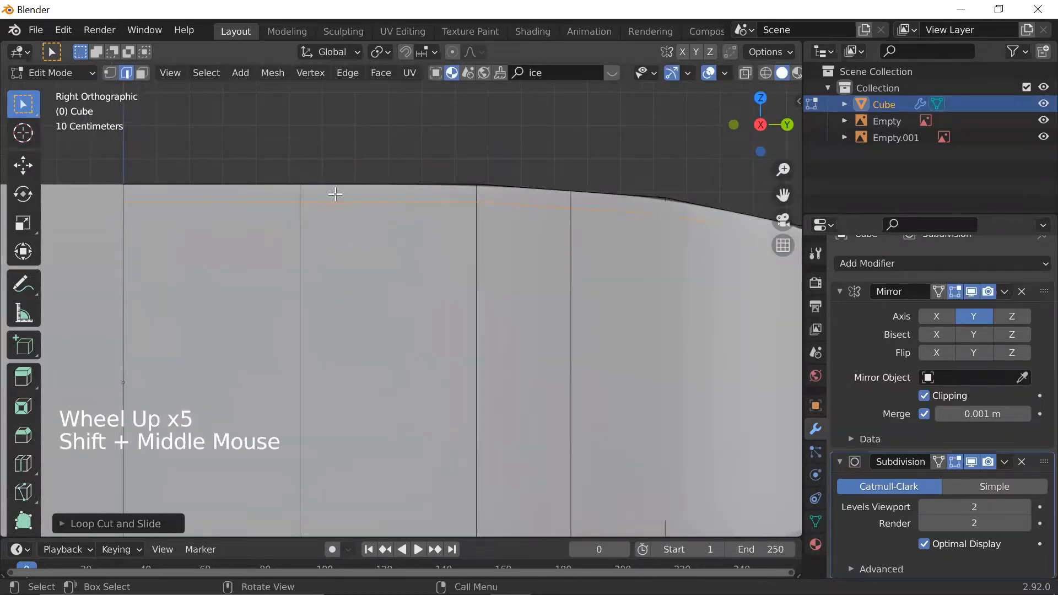
- Add a second lengthwise loop cut and slide it close to the deck's lower long edge
scroll(305, 194, "down", 2)
middle_click_drag(531, 474, 494, 361, "shift")
key("ctrl+r")
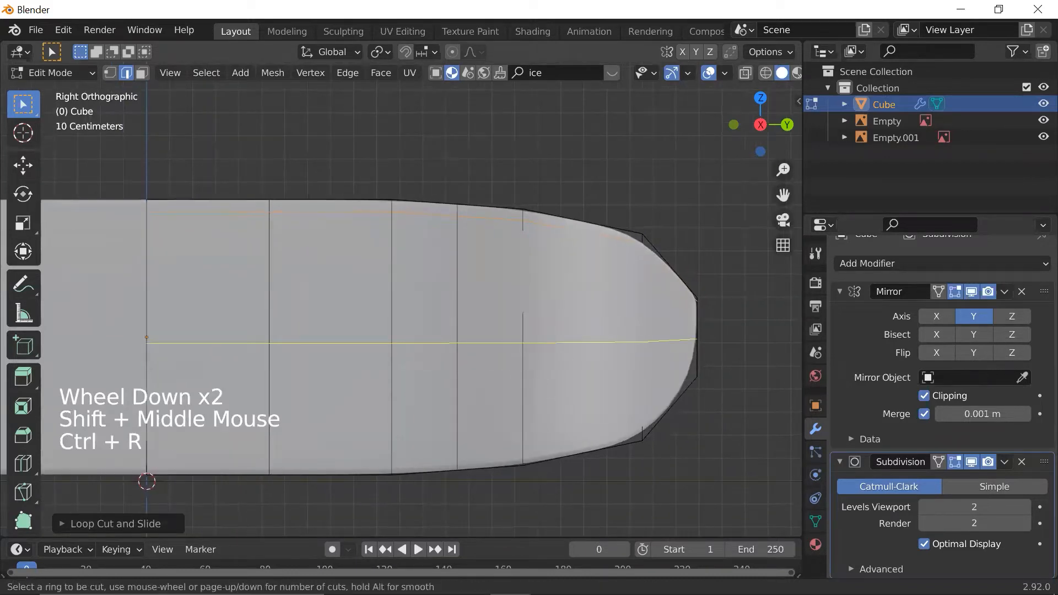
left_click(647, 323)
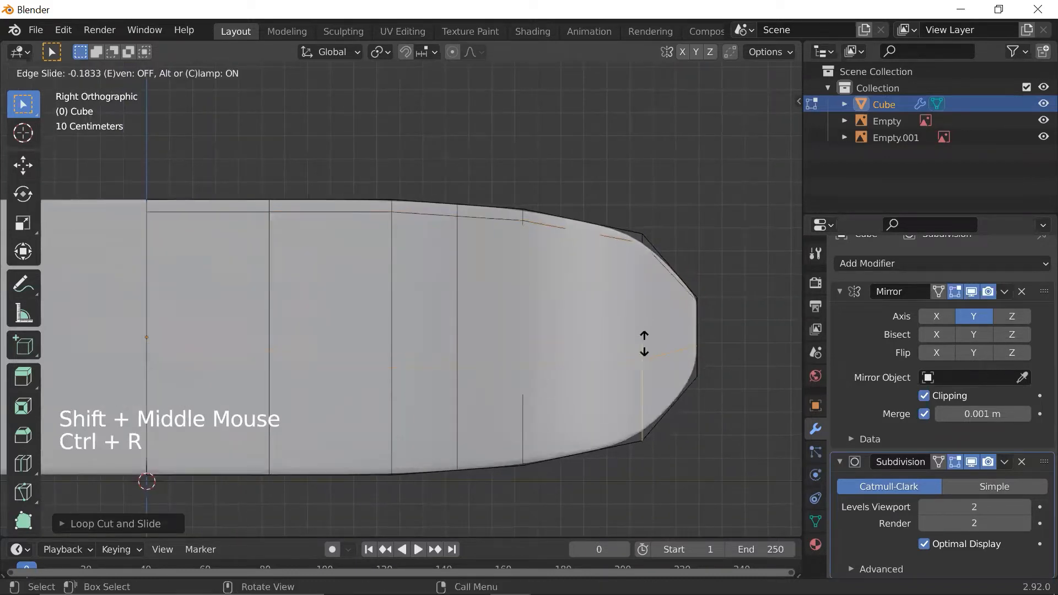
left_click(628, 416)
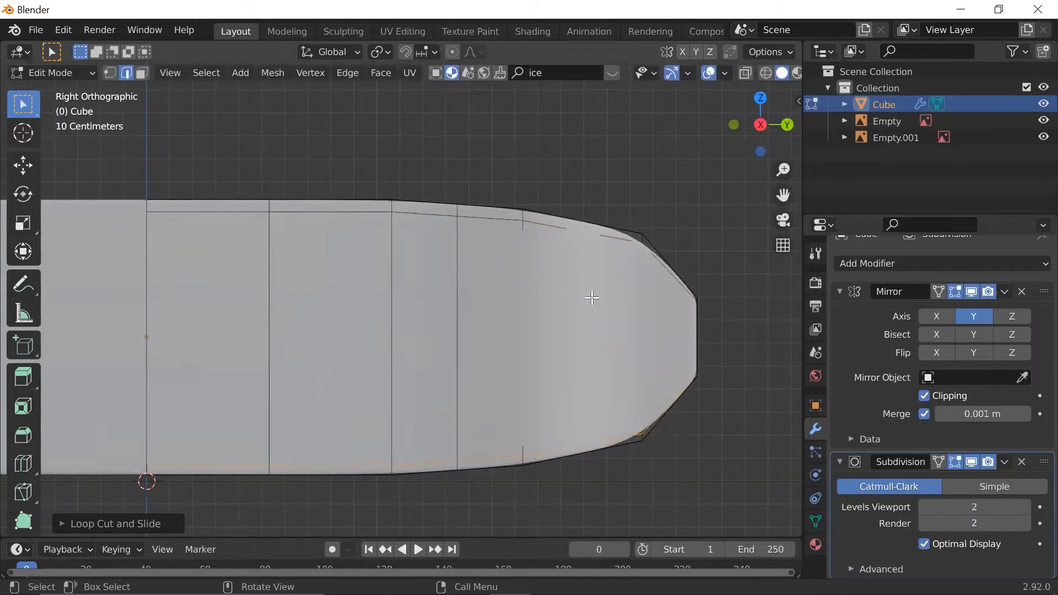
scroll(706, 307, "up", 1)
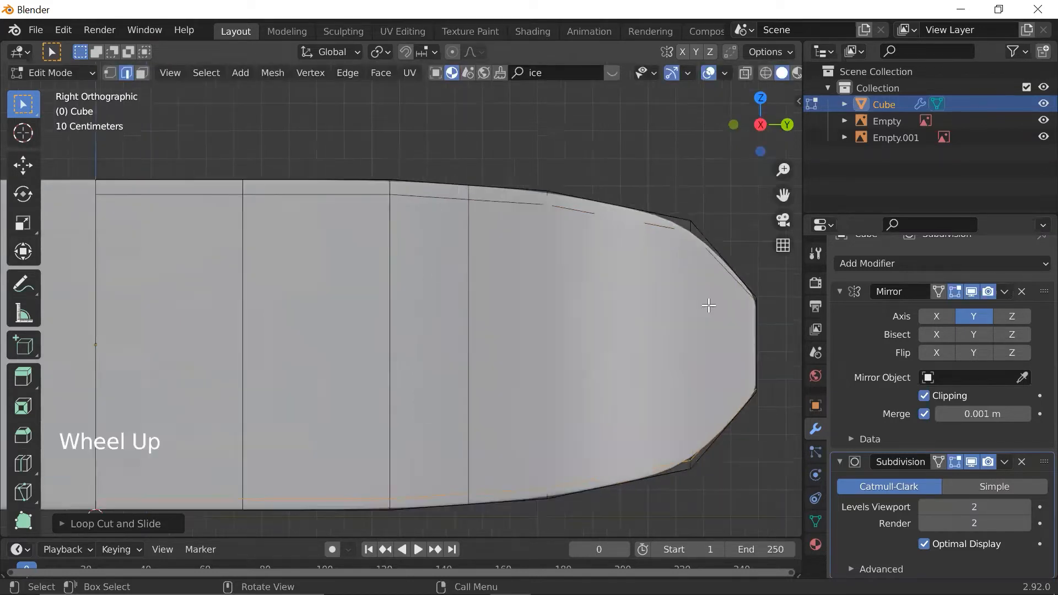
scroll(700, 310, "down", 1)
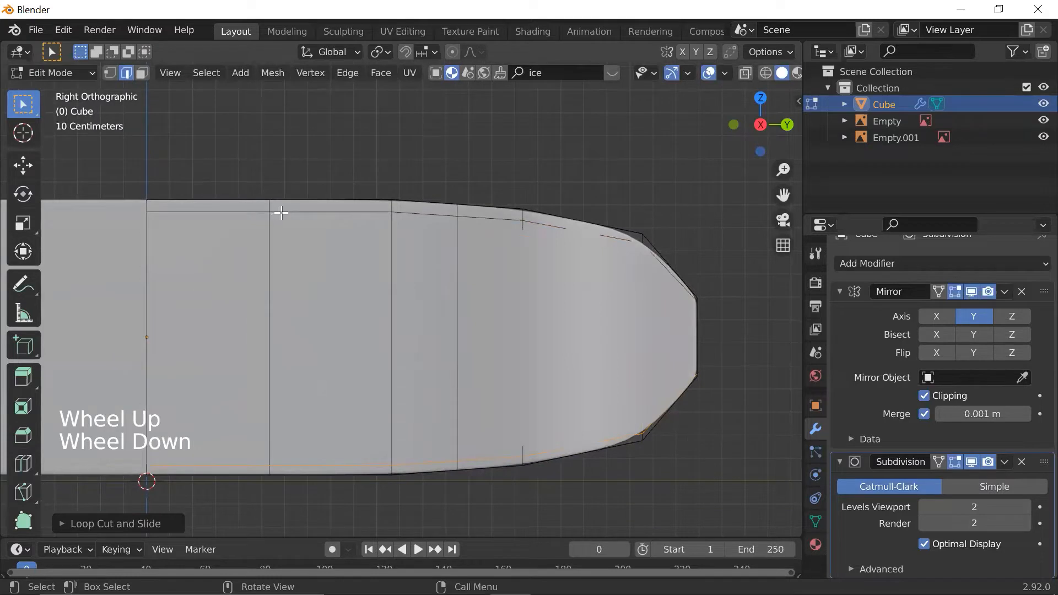
- Try a lengthwise loop cut between the two supporting loops near the deck's middle, and undo it
key("ctrl+r")
left_click(455, 324)
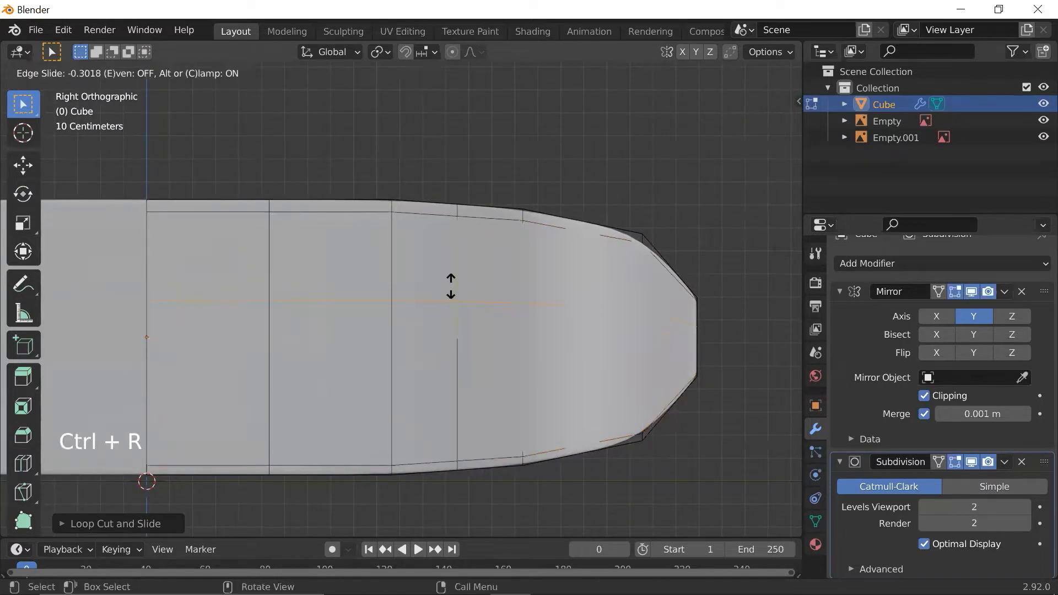
left_click(474, 302)
key("ctrl+z")
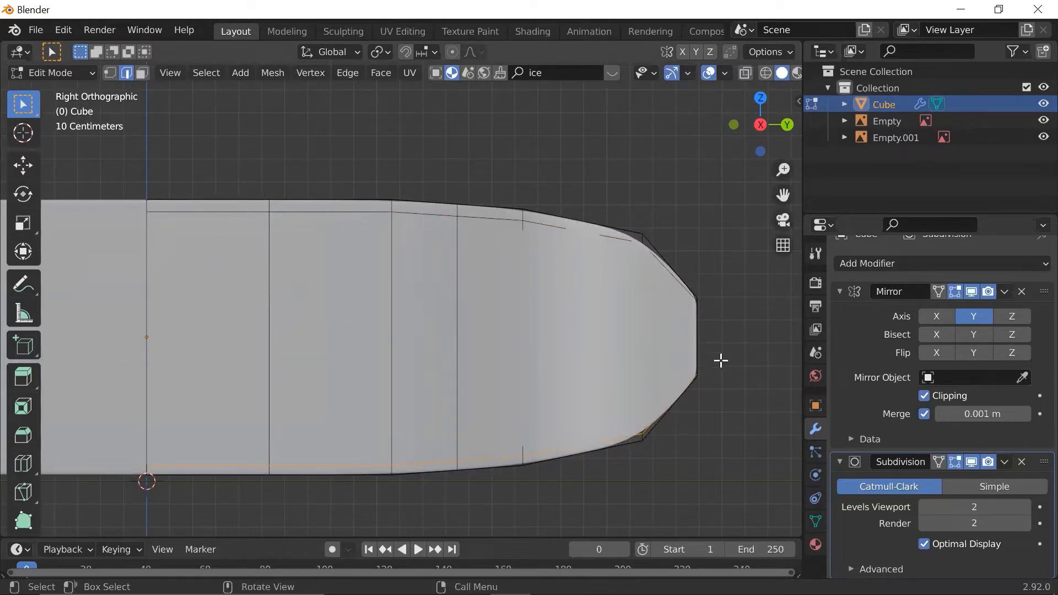
- Inspect the flattened end of the deck in Object Mode and return to Edit Mode
middle_click_drag(717, 360, 518, 327, "shift")
scroll(547, 315, "up", 3)
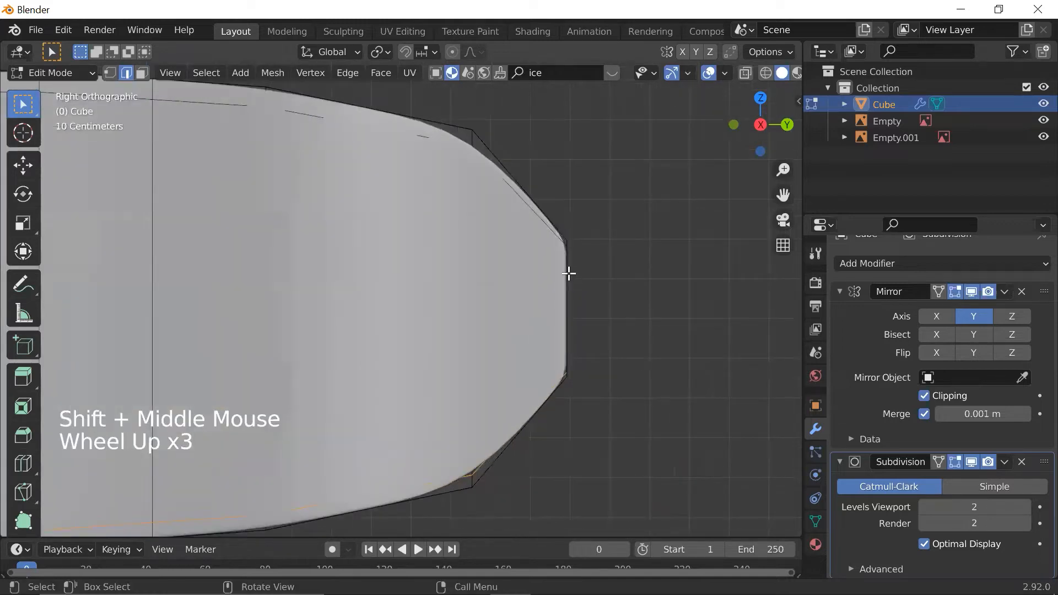
key("Tab")
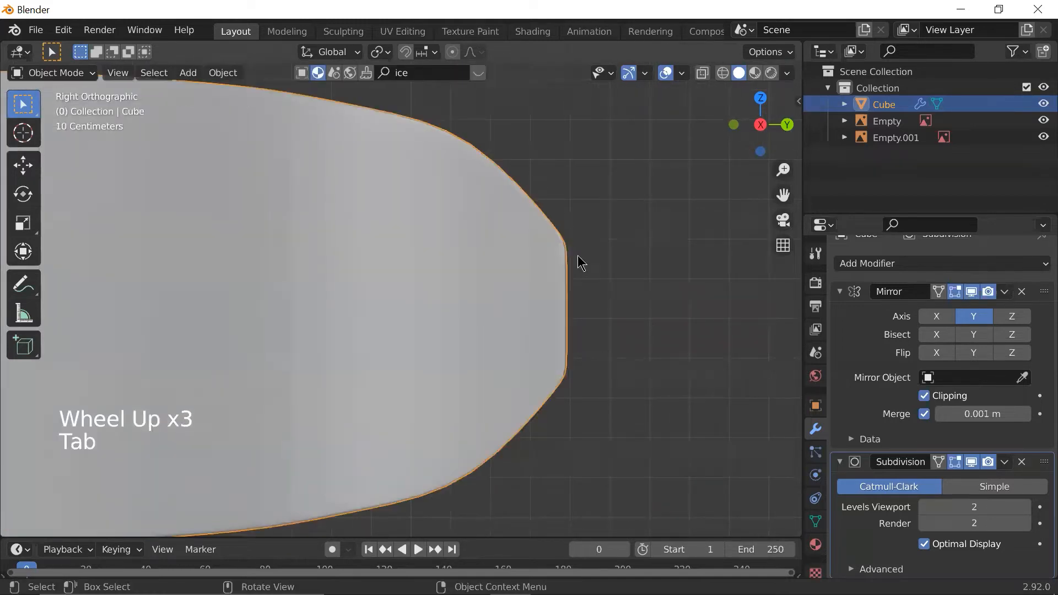
scroll(595, 256, "up", 1)
key("Tab")
- Switch to vertex selection and select the upper corner vertex of the supporting loop at the deck's flat end
middle_click_drag(614, 255, 557, 262, "shift")
scroll(572, 254, "up", 2)
key("shift+z")
key("2")
left_click(587, 246)
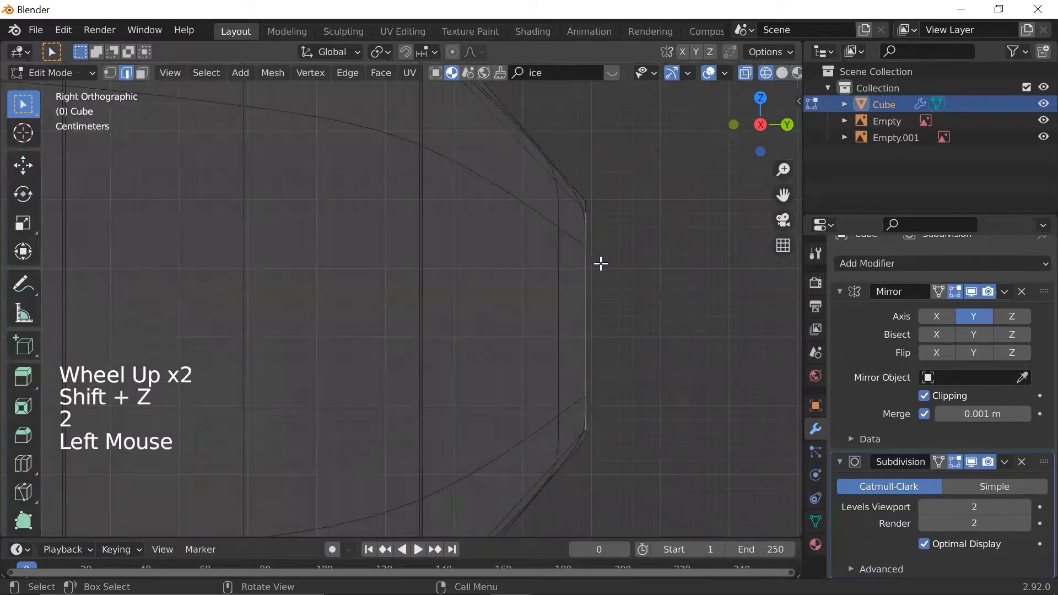
key("shift+z")
key("1")
left_click(588, 212)
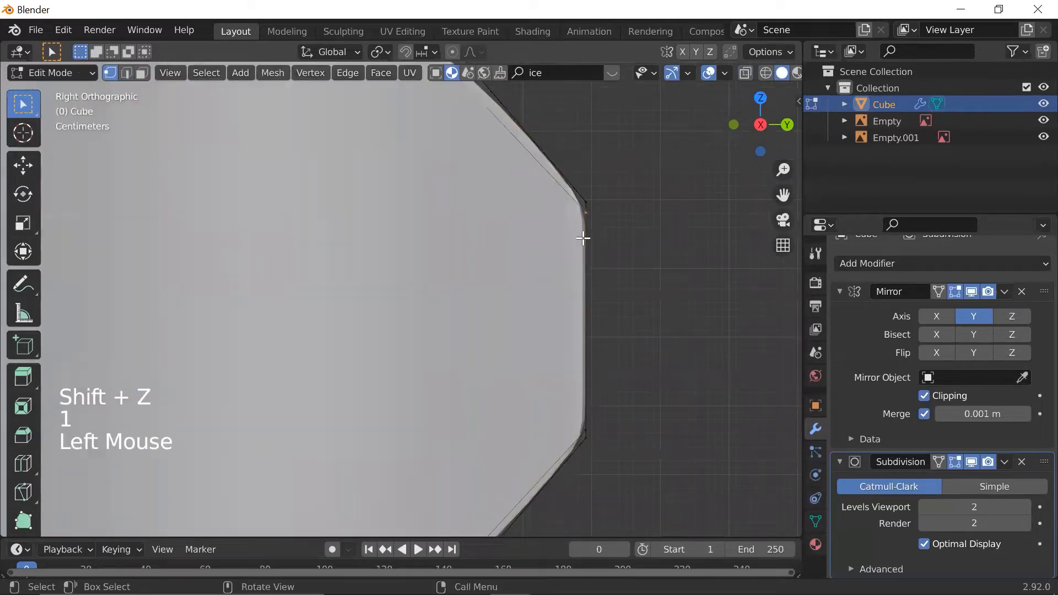
- Try to move the upper and lower supporting-loop corner vertices inward from the deck's flat end
scroll(605, 340, "down", 2)
scroll(554, 374, "up", 2)
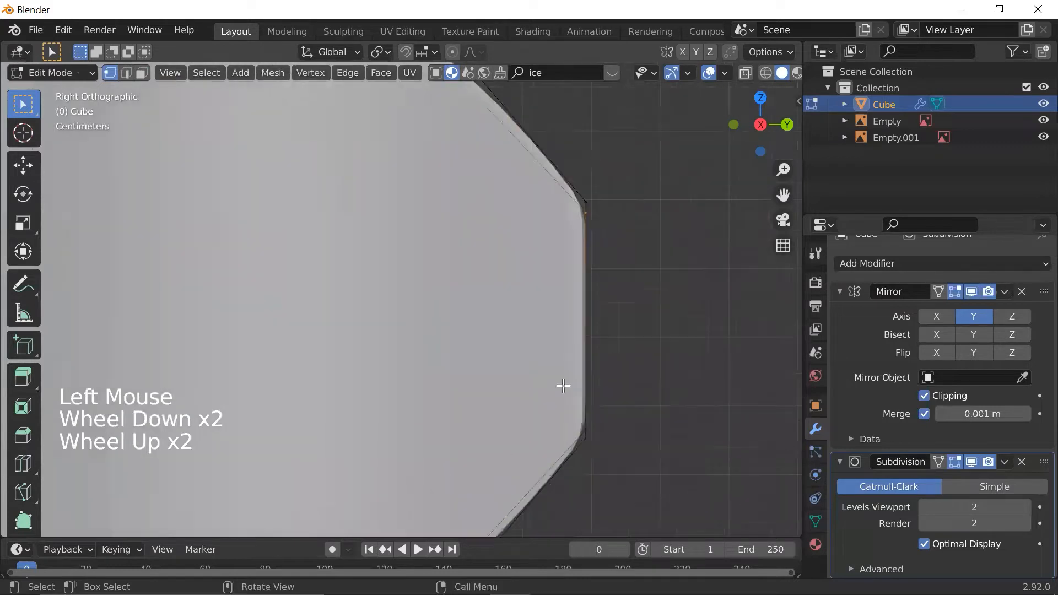
left_click(574, 431, "shift")
key("g")
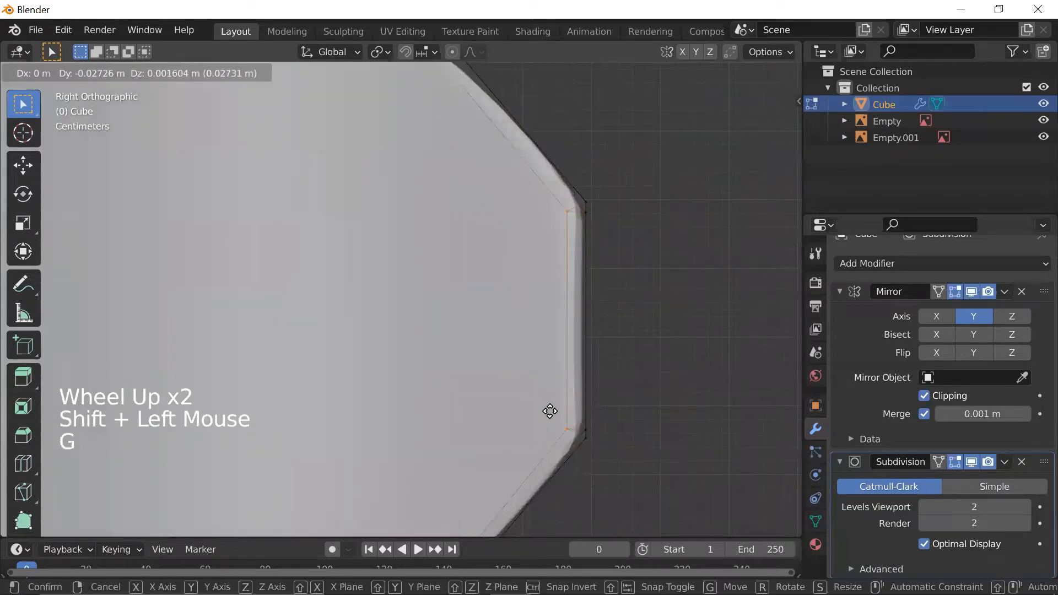
right_click(551, 413)
- Select the supporting-loop vertices at both corners of the deck's flat end and move them inward along the Y axis
scroll(594, 295, "up", 1)
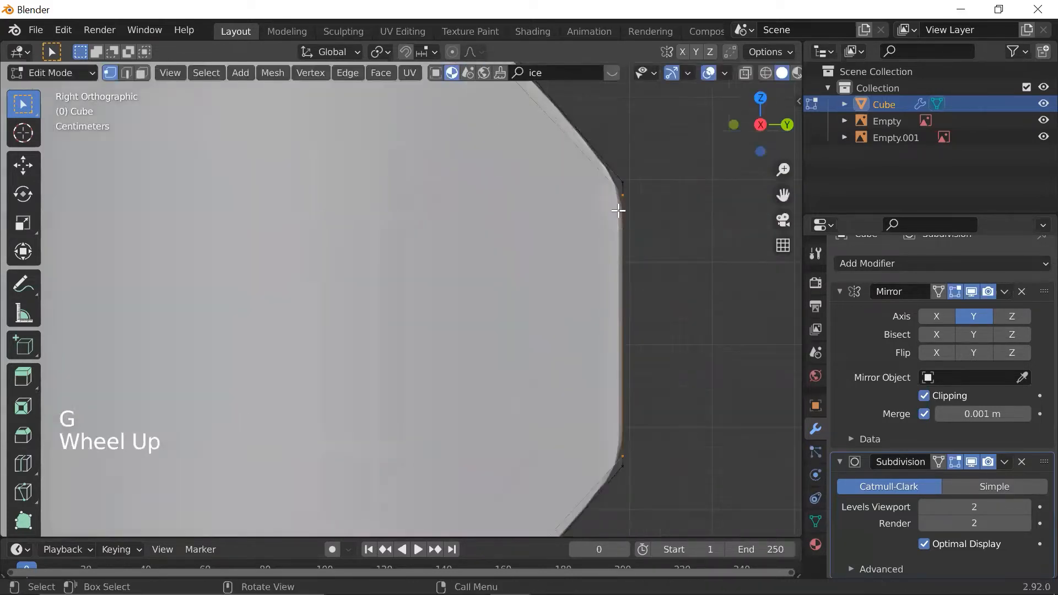
left_click(631, 207, "shift")
left_click(633, 456, "shift")
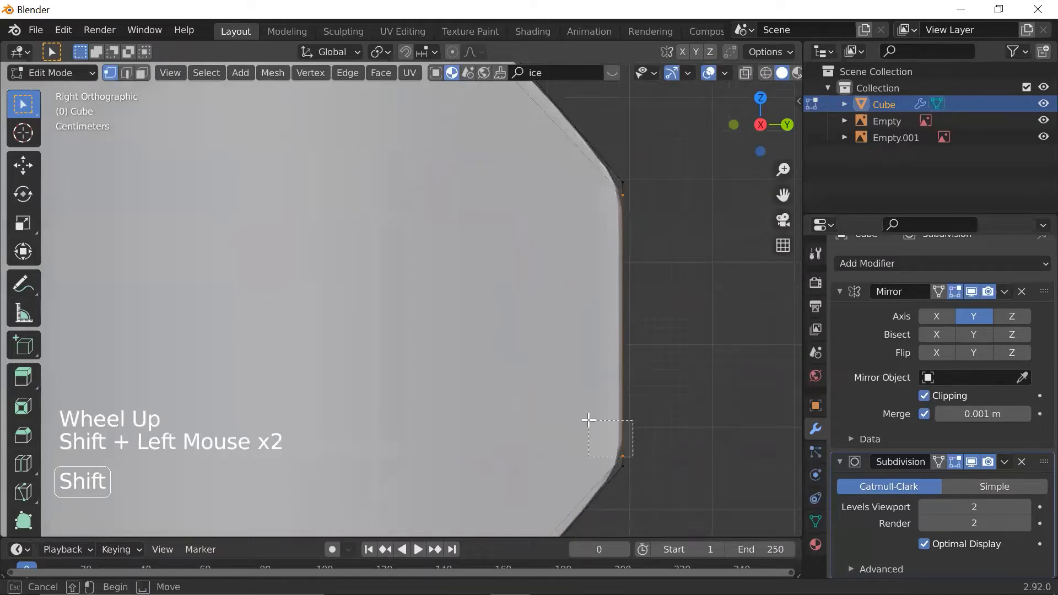
scroll(587, 380, "down", 2)
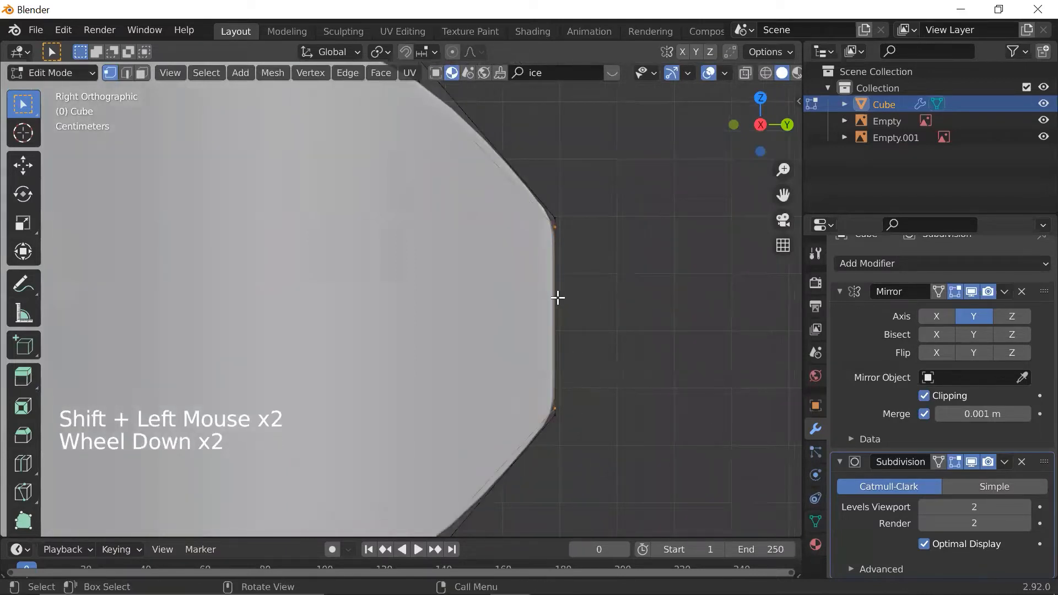
scroll(565, 231, "up", 2)
middle_click_drag(664, 217, 605, 199, "shift")
left_click_drag(556, 172, 598, 446)
scroll(586, 402, "down", 1)
key("g")
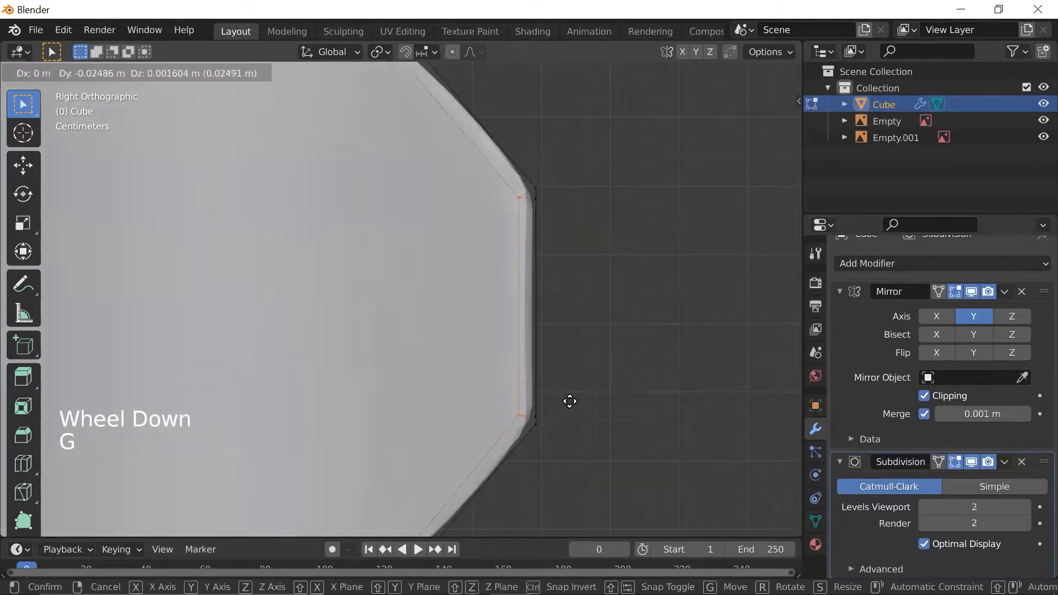
key("y")
left_click(553, 400)
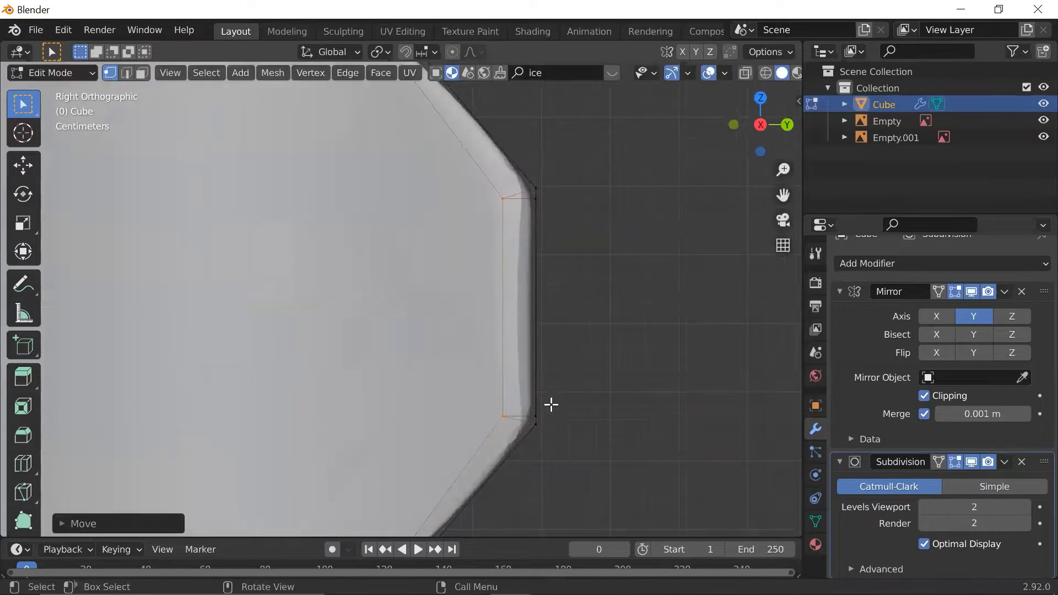
- Move the selected supporting-loop vertices slightly back toward the deck's flat end
scroll(551, 401, "down", 4)
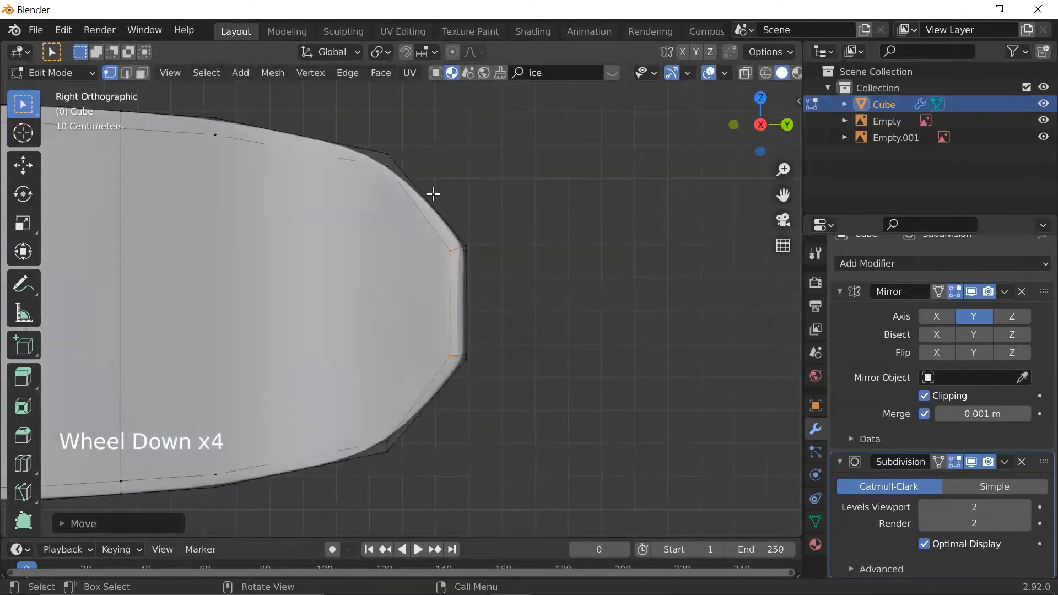
scroll(505, 331, "up", 4)
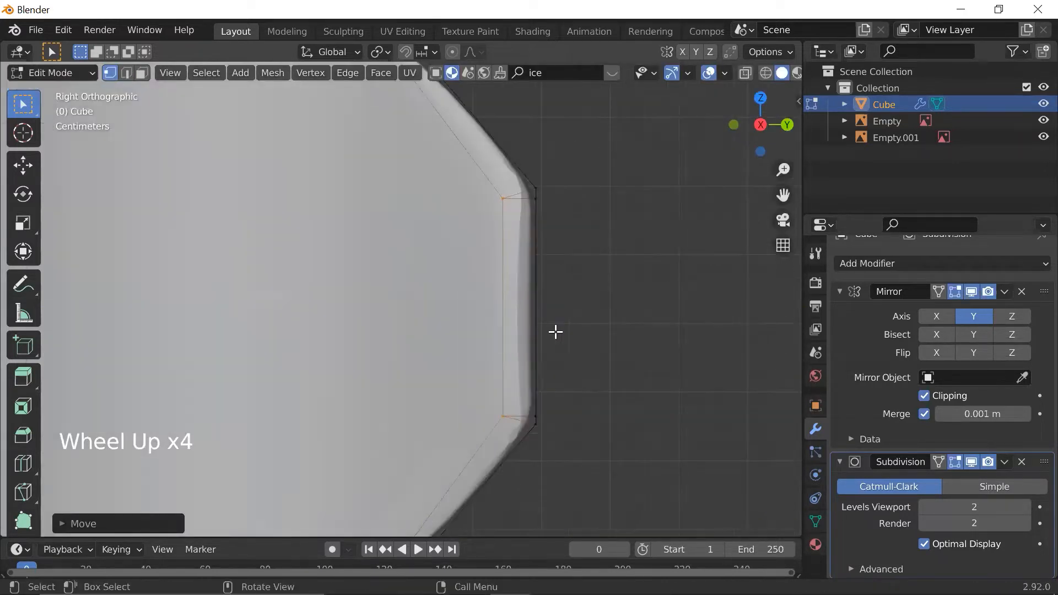
key("g")
left_click(569, 341)
scroll(528, 352, "down", 4)
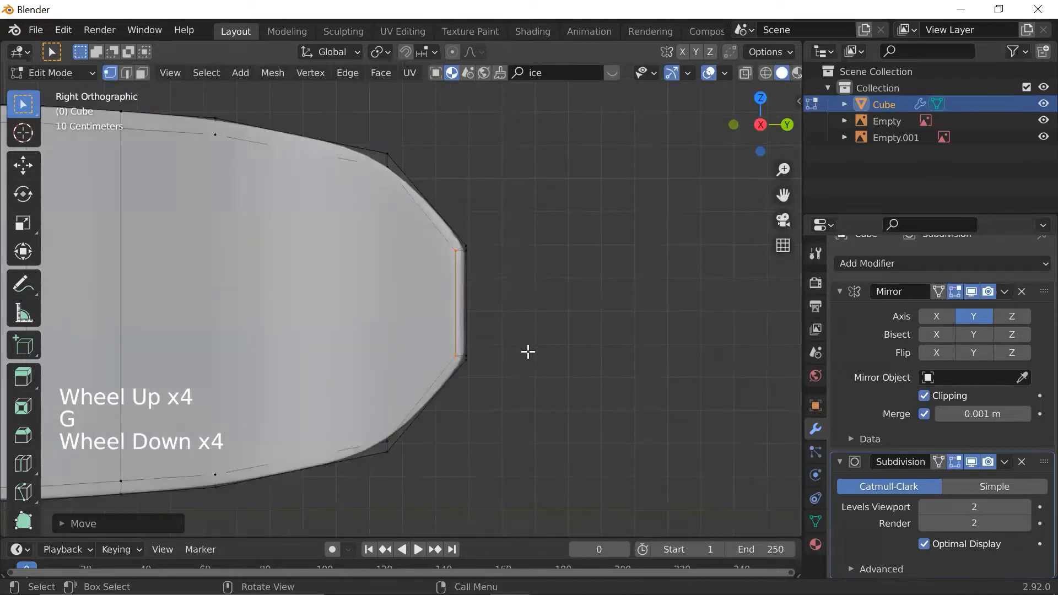
- Switch between Object Mode and Edit Mode to examine the smoothed outline of the deck's flat end from the right view
key("Tab")
middle_click_drag(500, 348, 602, 352, "shift")
scroll(602, 352, "down", 2)
scroll(602, 352, "up", 3)
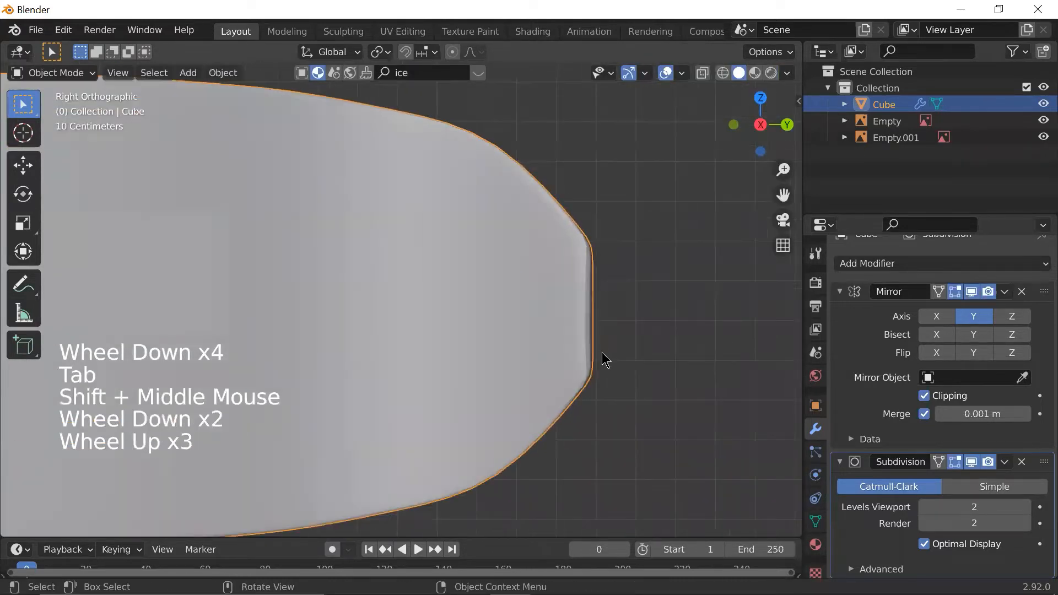
scroll(602, 353, "up", 1)
scroll(602, 353, "down", 3)
key("Tab")
key("Tab")
key("Tab")
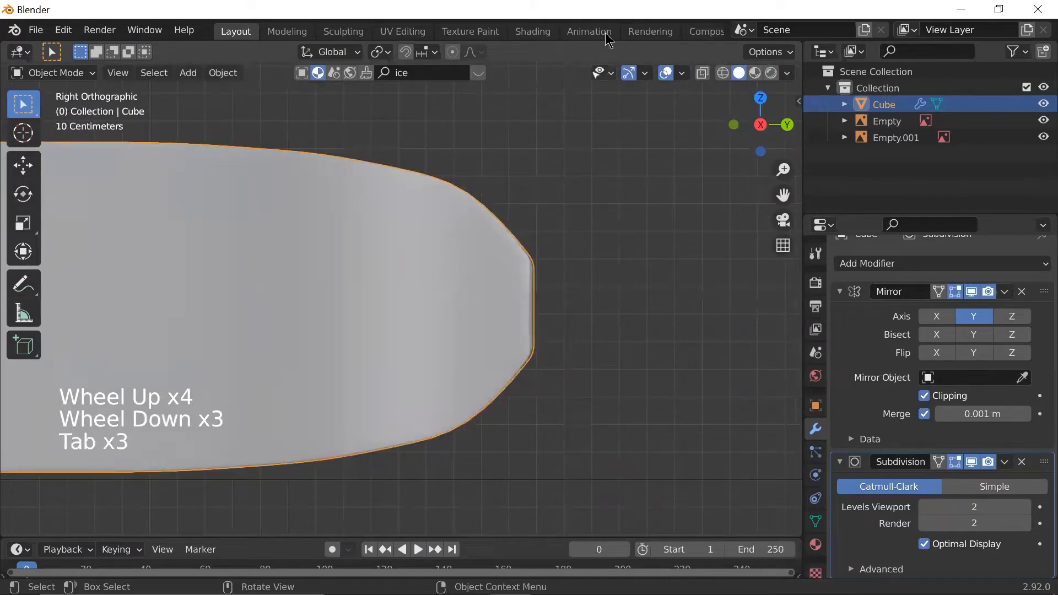
scroll(525, 343, "down", 2)
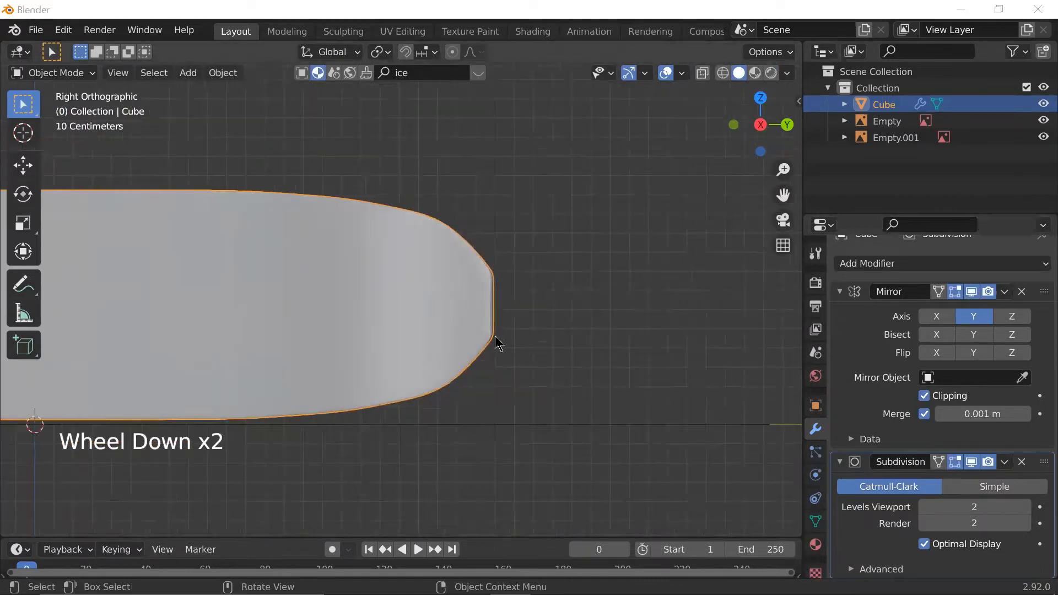
- Examine the deck's control cage and supporting loops in perspective around its flat end and middle section
middle_click_drag(524, 343, 654, 332)
scroll(551, 362, "down", 2)
key("grave")
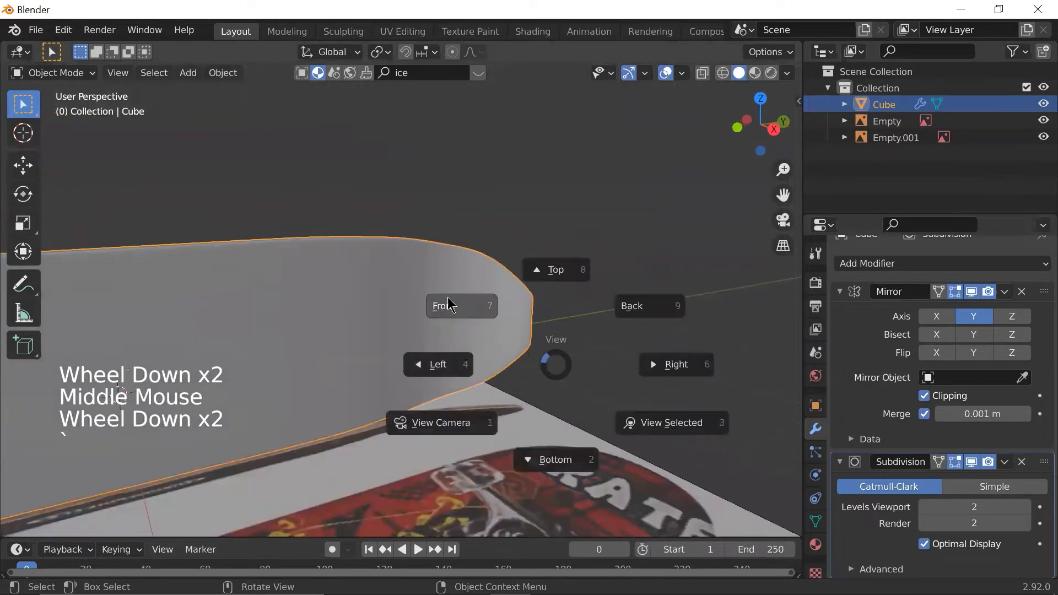
left_click(446, 298)
scroll(567, 321, "down", 2)
middle_click_drag(567, 321, 366, 345)
scroll(366, 344, "up", 1)
key("Tab")
scroll(409, 355, "up", 2)
middle_click_drag(432, 354, 505, 333, "shift")
scroll(505, 333, "up", 1)
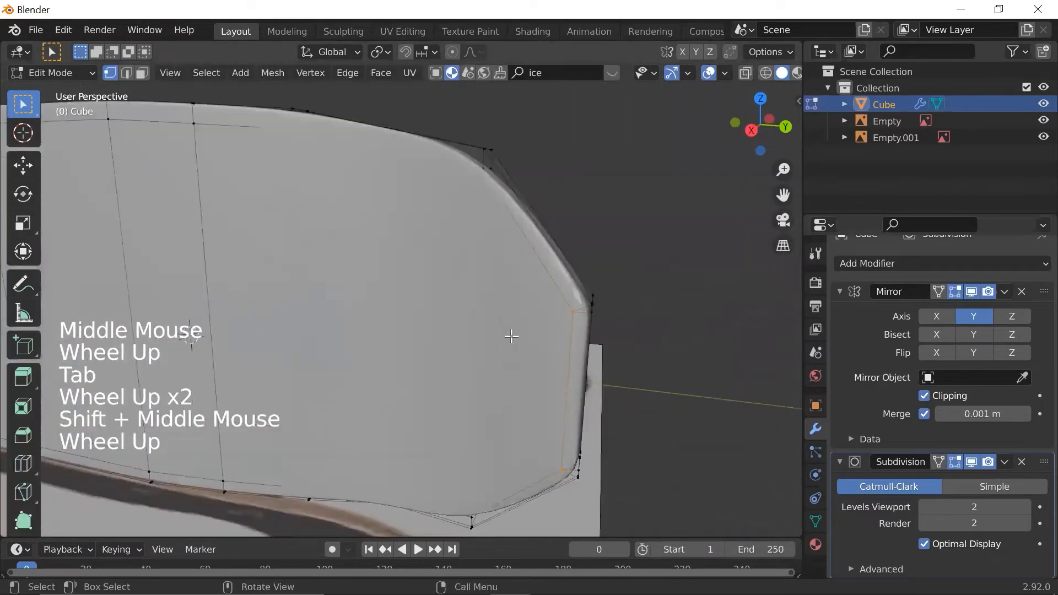
key("3")
scroll(432, 281, "down", 2)
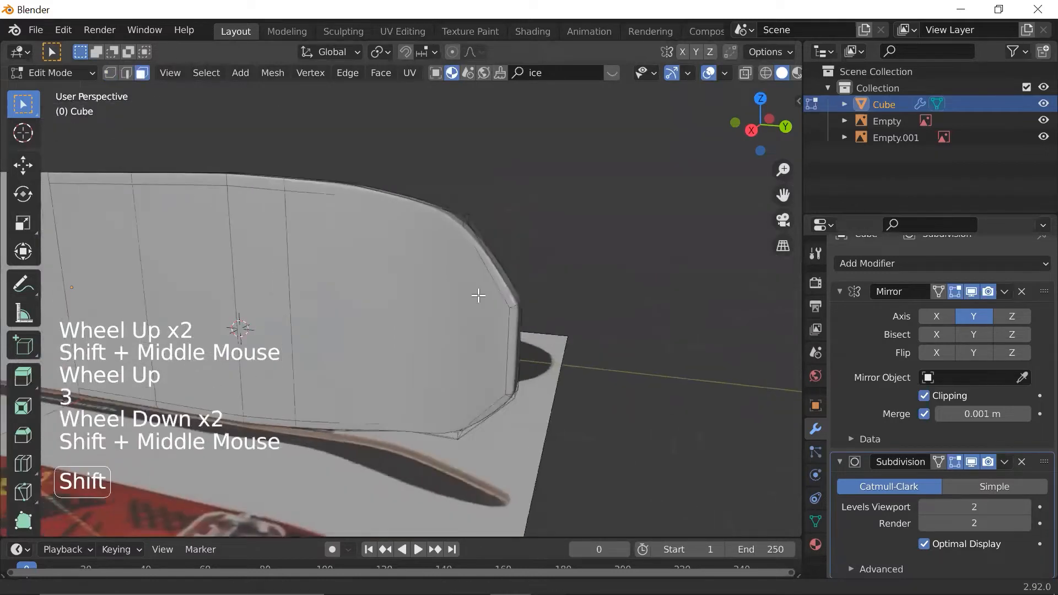
middle_click_drag(448, 291, 302, 205, "shift")
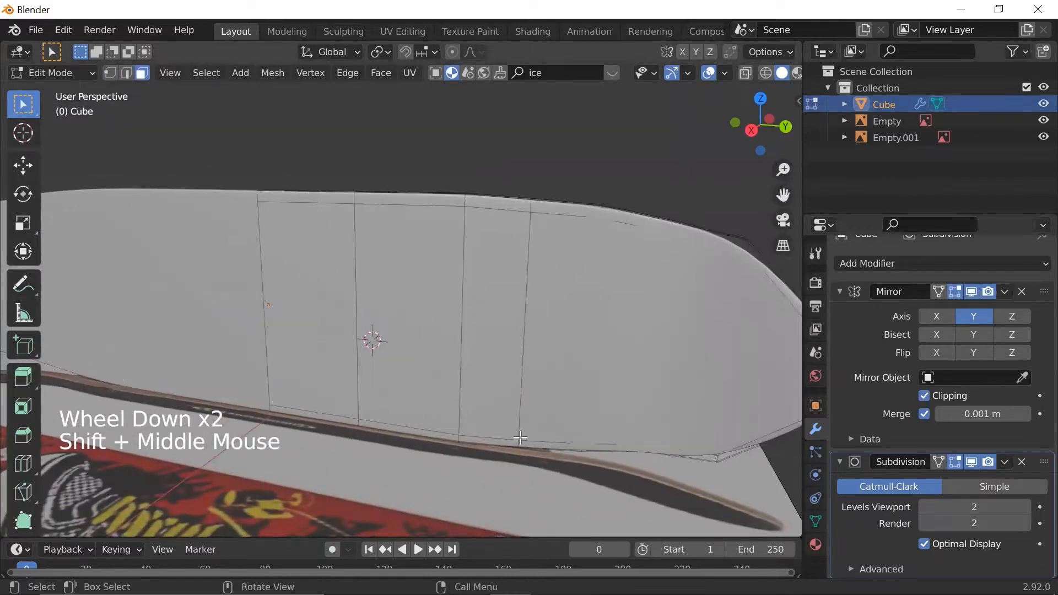
middle_click_drag(431, 441, 413, 418, "shift")
middle_click_drag(548, 347, 547, 398)
- Inspect the smoothed deck end in Object Mode with the deck deselected, and reselect the deck
key("Tab")
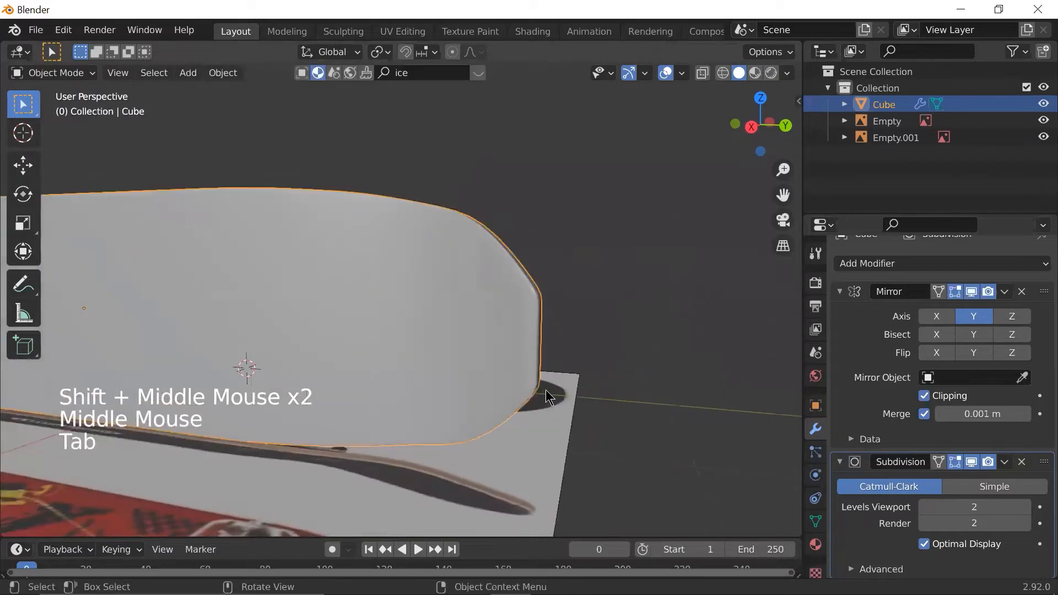
scroll(540, 391, "down", 2)
scroll(533, 389, "up", 1)
left_click(554, 353)
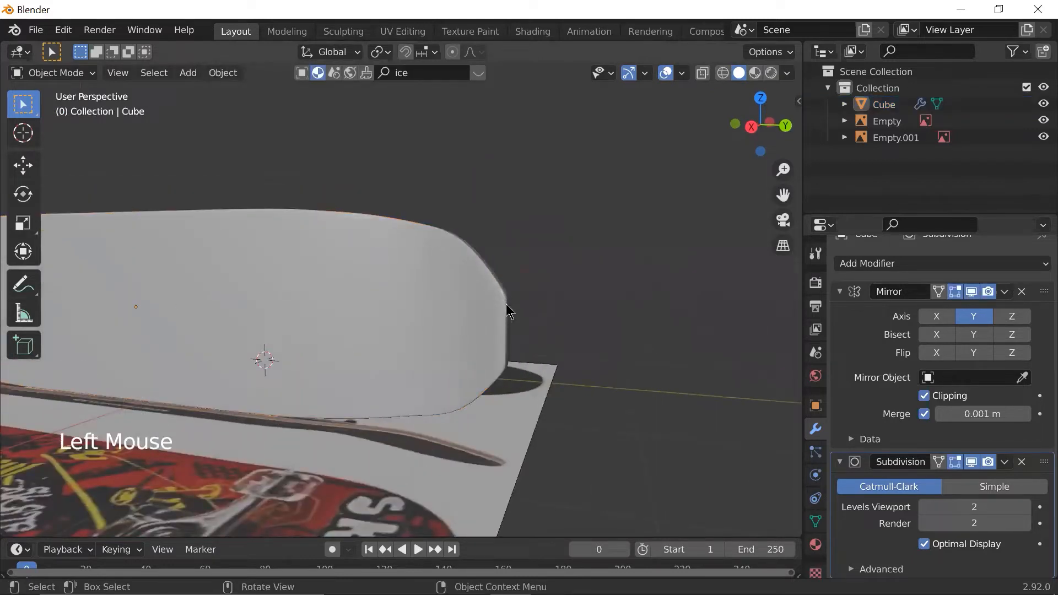
scroll(510, 369, "down", 1)
mouse_move(511, 369)
middle_mouse_down()
mouse_move(524, 359)
mouse_move(513, 371)
middle_mouse_up()
scroll(546, 308, "up", 1)
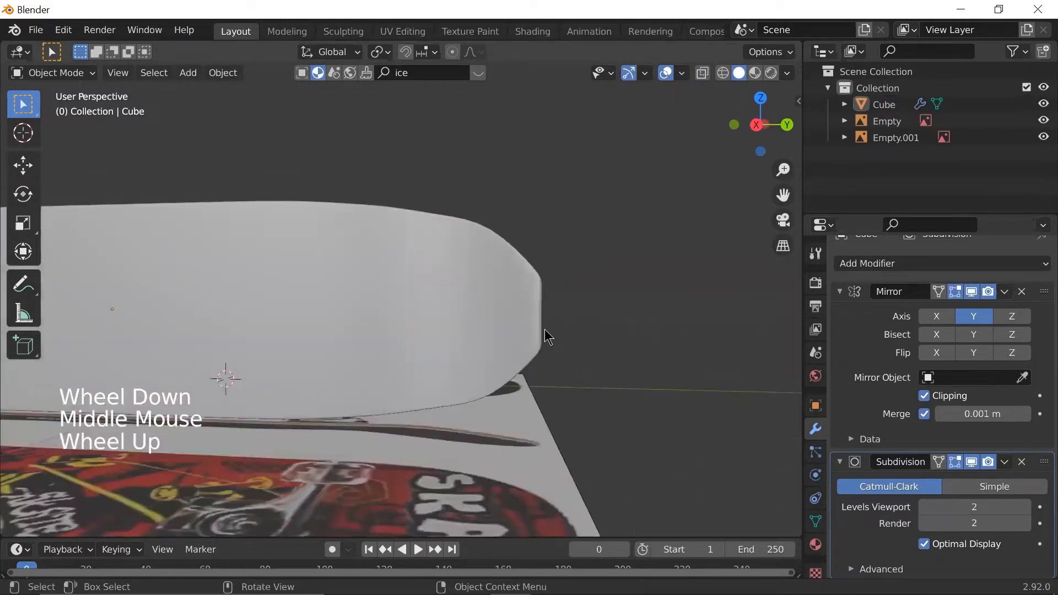
middle_click_drag(548, 335, 531, 354)
left_click(531, 352)
scroll(531, 350, "up", 2)
- Add one lengthwise loop cut through the middle of the deck's width, running across its flat end
key("Tab")
scroll(544, 357, "down", 1)
scroll(562, 355, "up", 1)
key("ctrl+r")
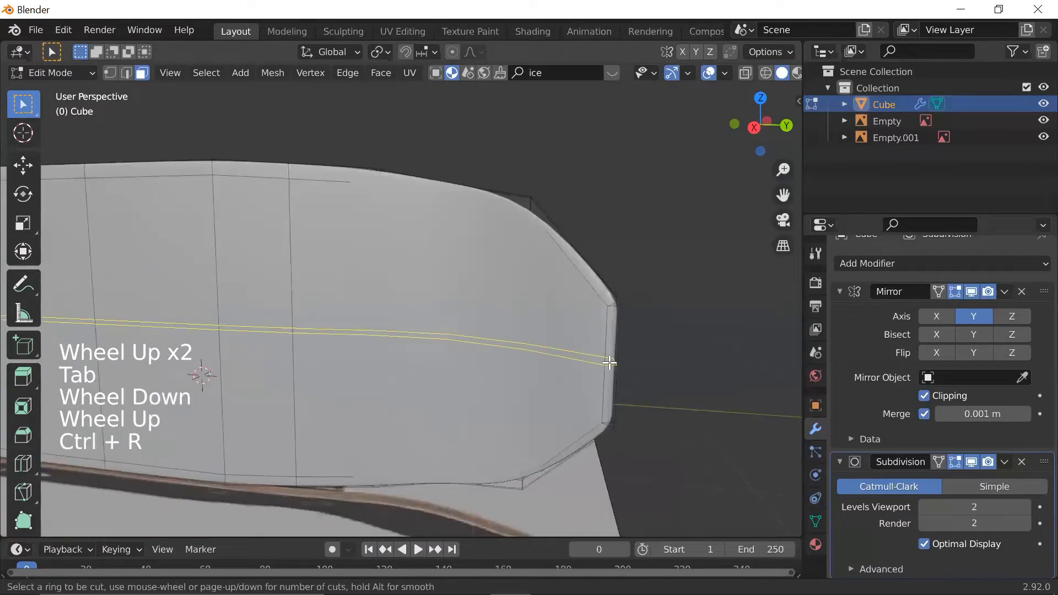
left_click(616, 363)
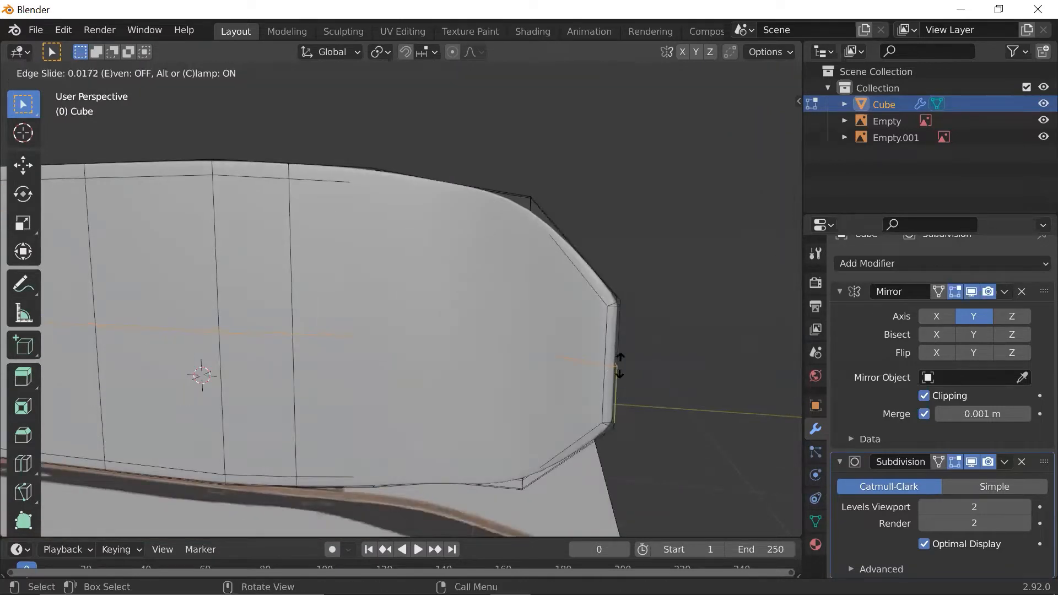
scroll(628, 364, "up", 1)
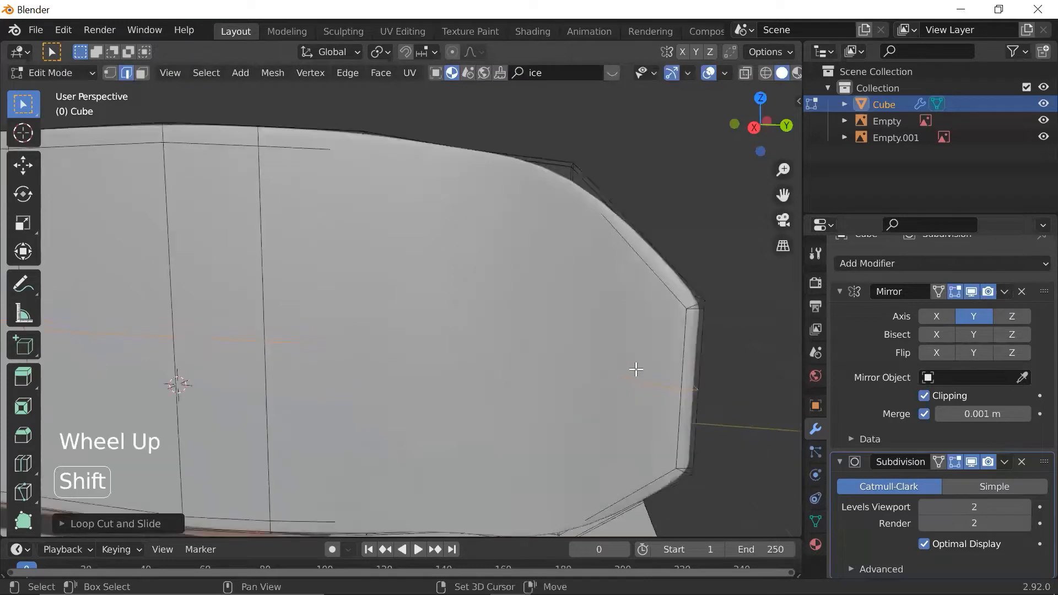
- Select the middle edge at the deck's flat end and move it outward about 0.07 m along the Y axis
middle_click_drag(637, 368, 496, 349, "shift")
scroll(469, 372, "up", 1)
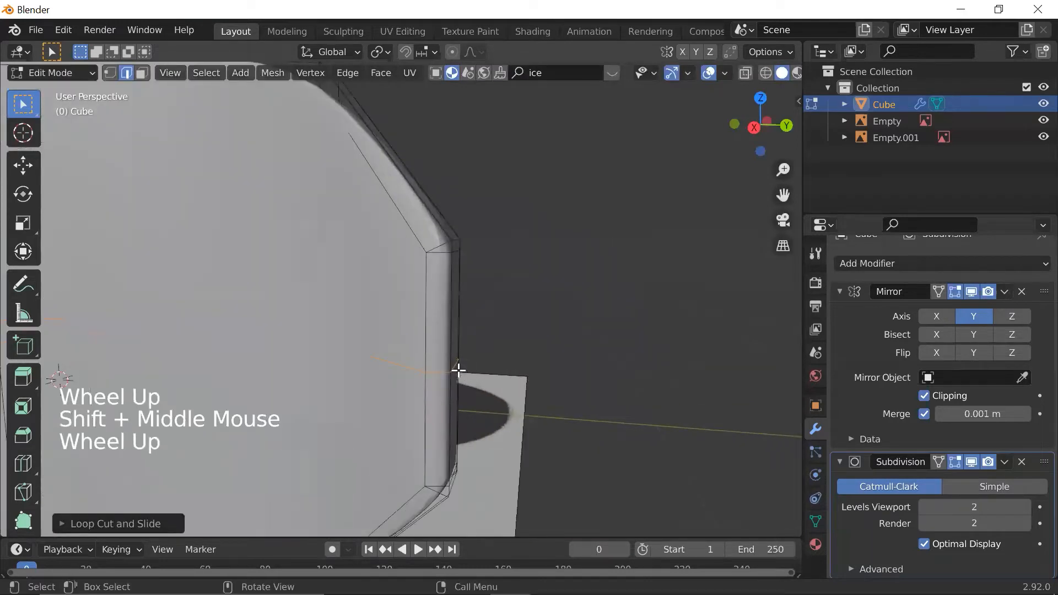
key("2")
left_click(457, 365)
key("g")
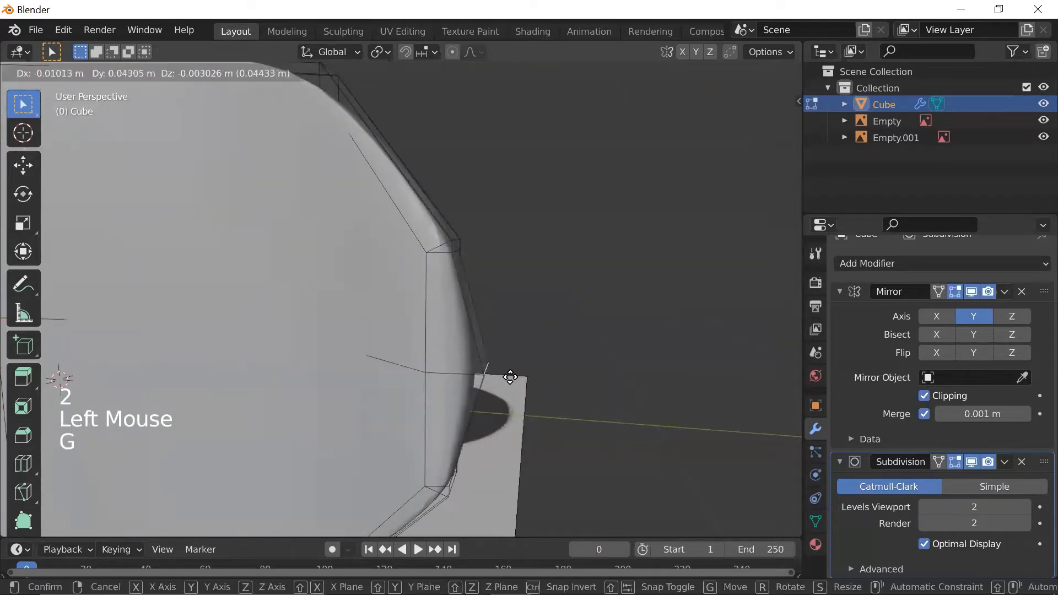
key("y")
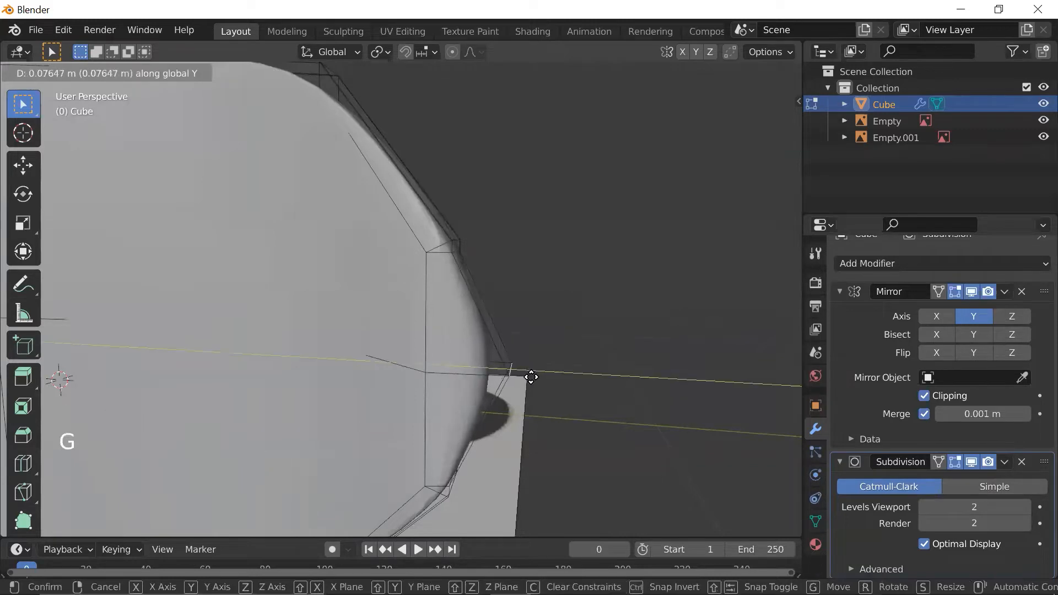
left_click(525, 377)
- Examine the rounded deck end in Object Mode from several angles, comparing it with the reference images
key("Tab")
scroll(529, 378, "down", 3)
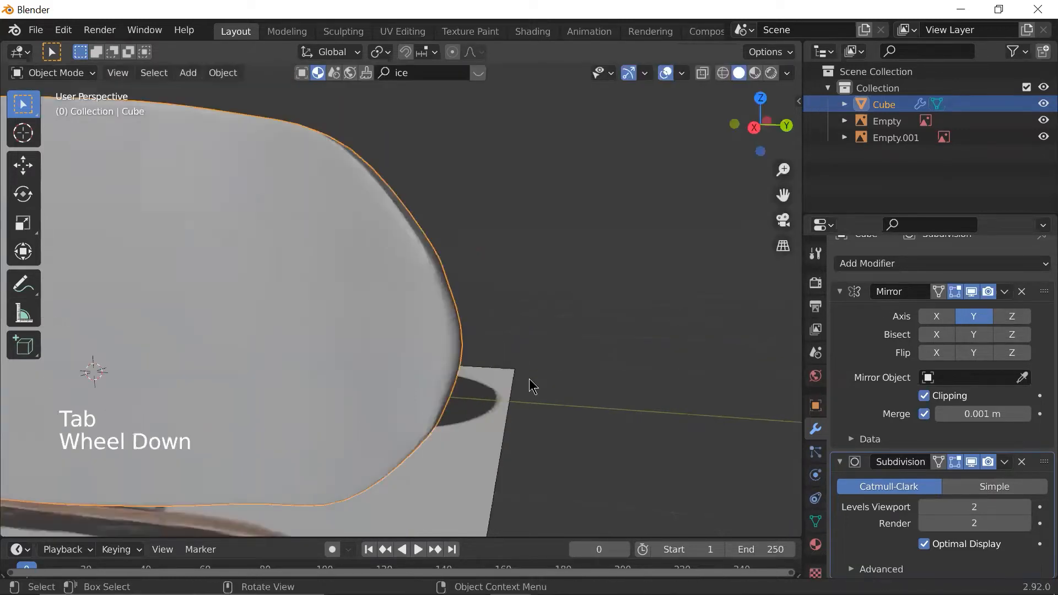
scroll(492, 371, "up", 1)
scroll(492, 371, "down", 1)
middle_click_drag(492, 372, 612, 362, "shift")
scroll(607, 295, "up", 1)
scroll(614, 309, "down", 2)
scroll(593, 292, "up", 1)
scroll(545, 300, "down", 1)
middle_click_drag(545, 299, 437, 339)
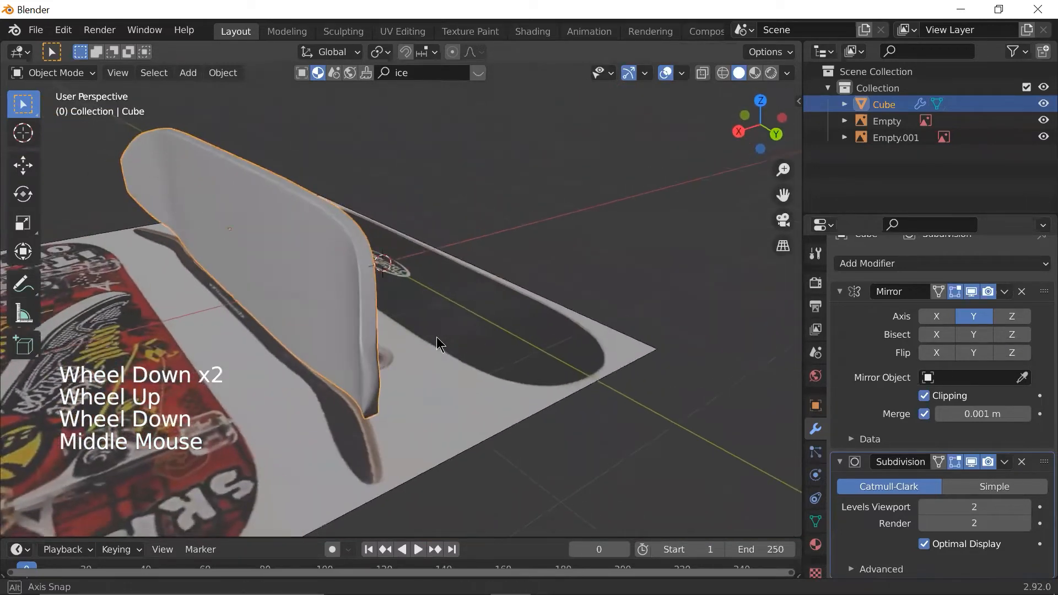
scroll(409, 345, "up", 1)
scroll(386, 369, "up", 1)
scroll(365, 388, "down", 1)
- Adjust the position of the selected middle edge at the deck's rounded end
key("Tab")
middle_click_drag(373, 381, 574, 355)
key("g")
left_click(347, 361)
key("Tab")
scroll(601, 353, "up", 2)
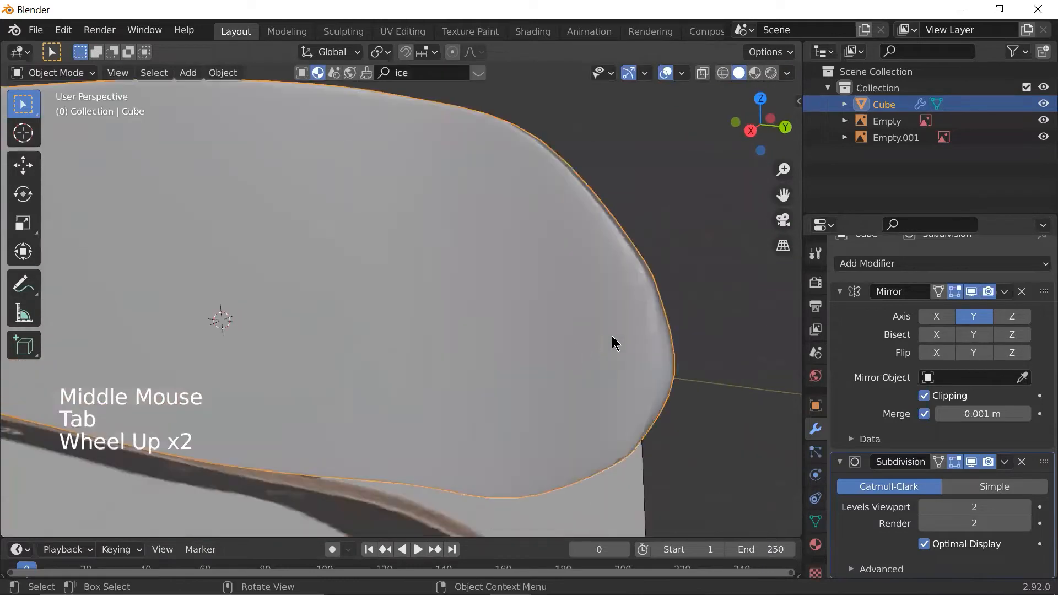
- Compare the control cage with the smoothed surface around the deck's rounded end from several angles
middle_click_drag(642, 317, 588, 323)
key("Tab")
middle_click_drag(359, 427, 522, 417)
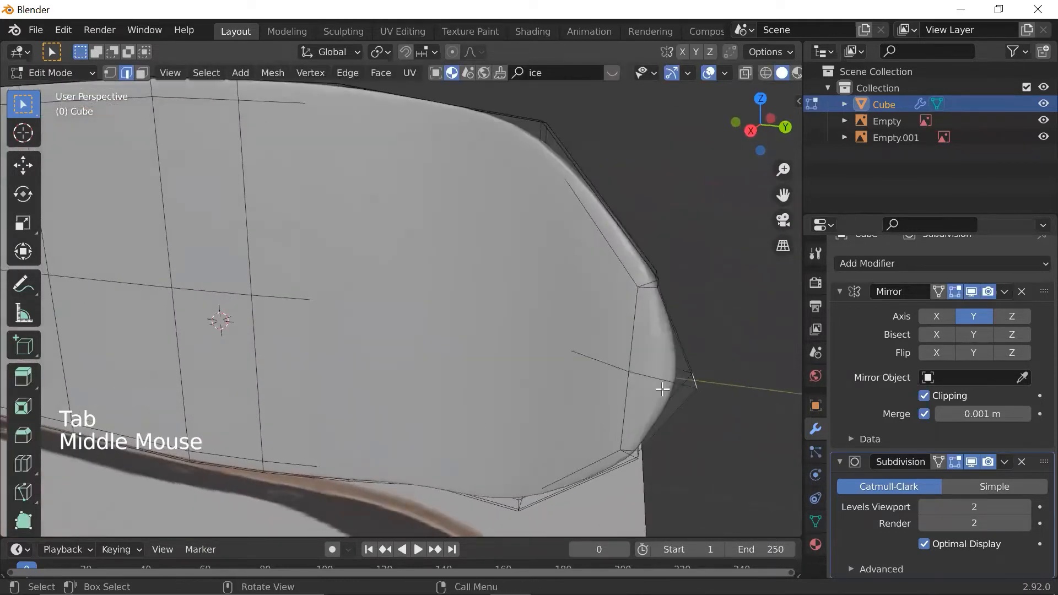
left_click(647, 90)
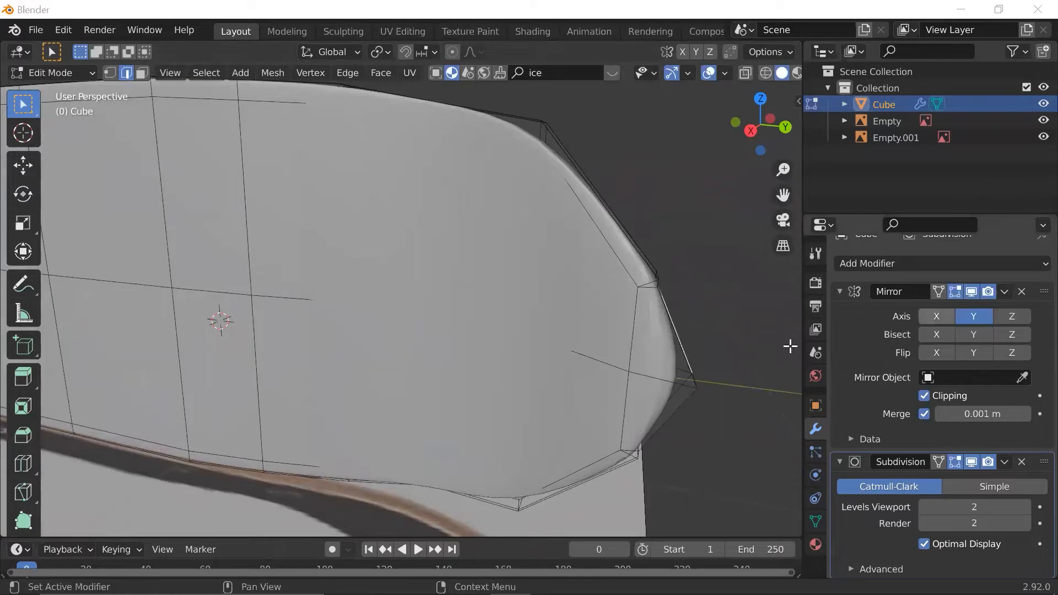
scroll(677, 342, "down", 3)
scroll(677, 342, "up", 1)
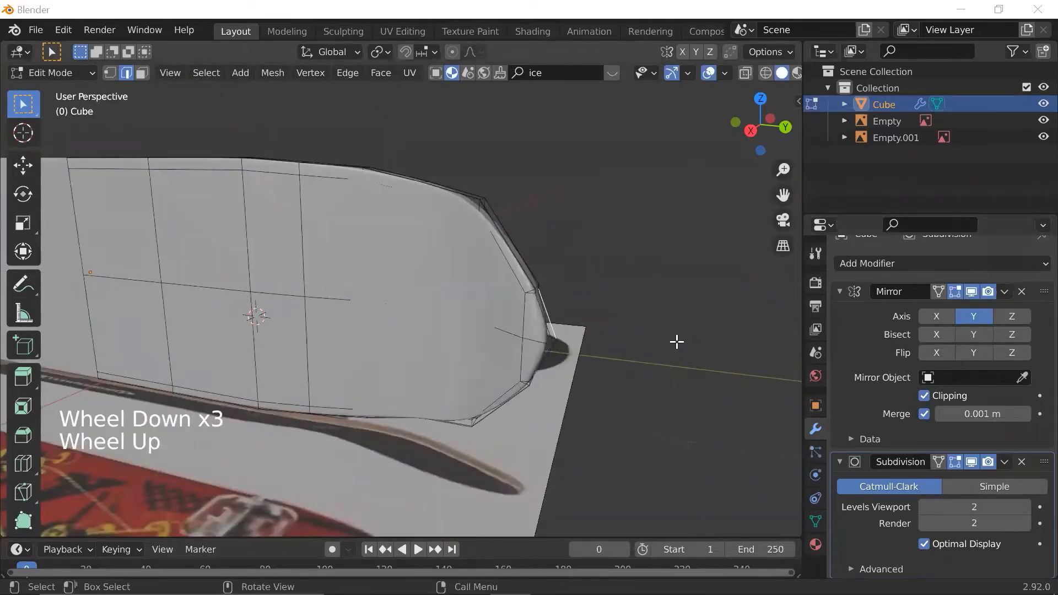
left_click(253, 314)
key("Tab")
scroll(548, 314, "up", 1)
key("Tab")
middle_click_drag(432, 270, 478, 271)
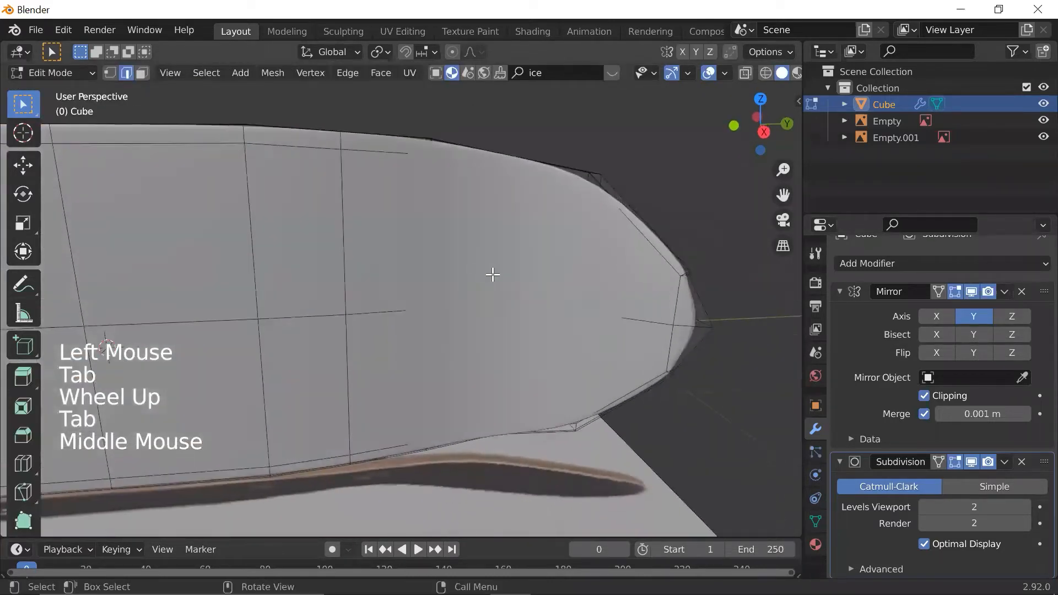
middle_click_drag(680, 331, 340, 229)
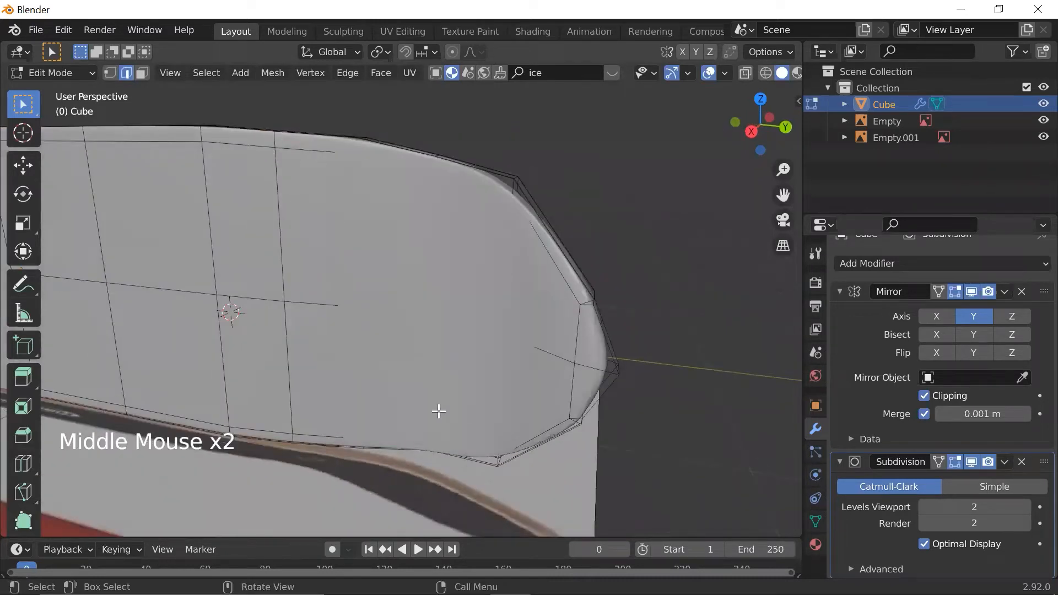
key("Tab")
key("Tab")
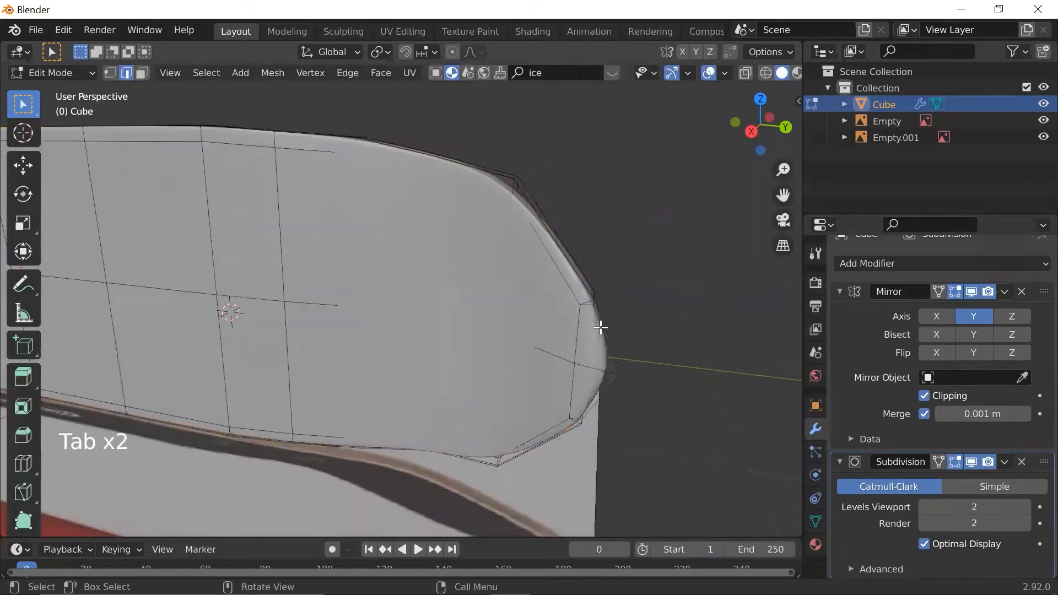
- Review the deck's overall outline from its rounded end to its middle, then deselect it in Object Mode
scroll(601, 320, "up", 2)
mouse_move(611, 315)
middle_mouse_down()
mouse_move(635, 322)
mouse_move(605, 324)
middle_mouse_up()
middle_click_drag(512, 312, 596, 326)
scroll(491, 322, "down", 3)
key("Tab")
scroll(578, 325, "down", 1)
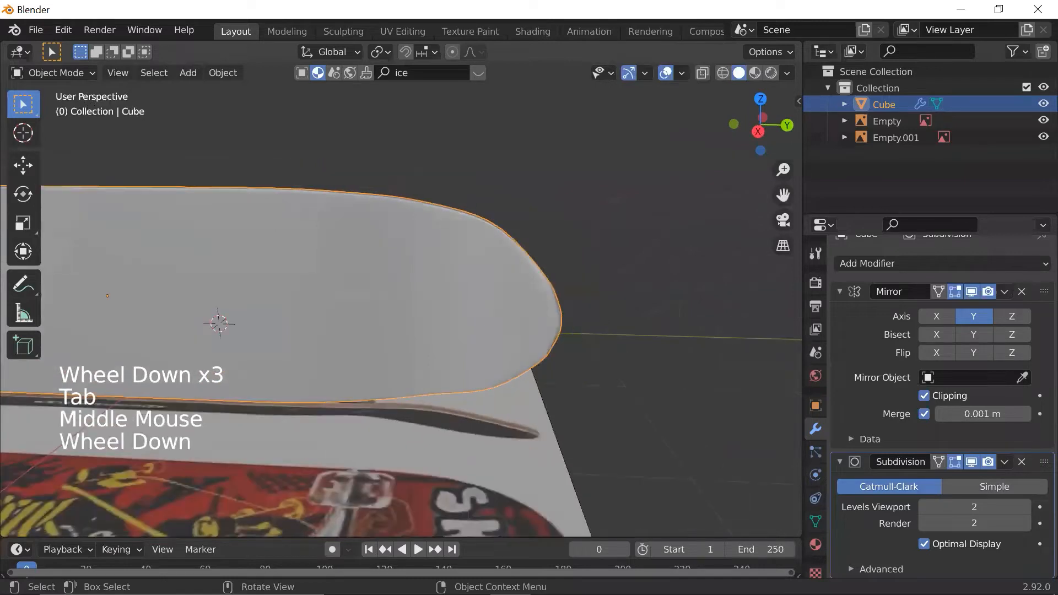
scroll(484, 298, "down", 1)
key("Tab")
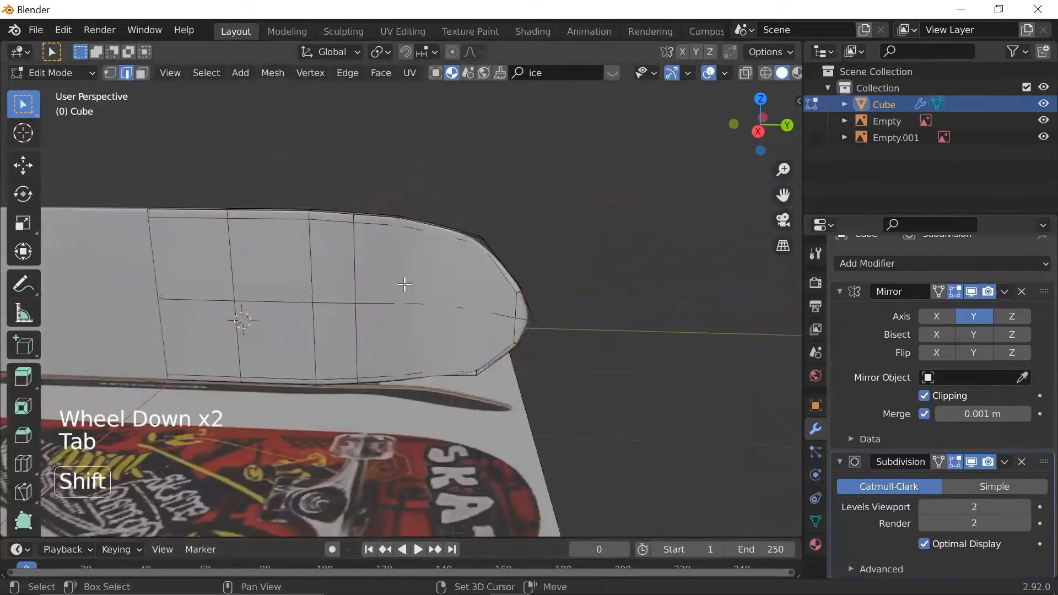
middle_click_drag(404, 284, 302, 199, "shift")
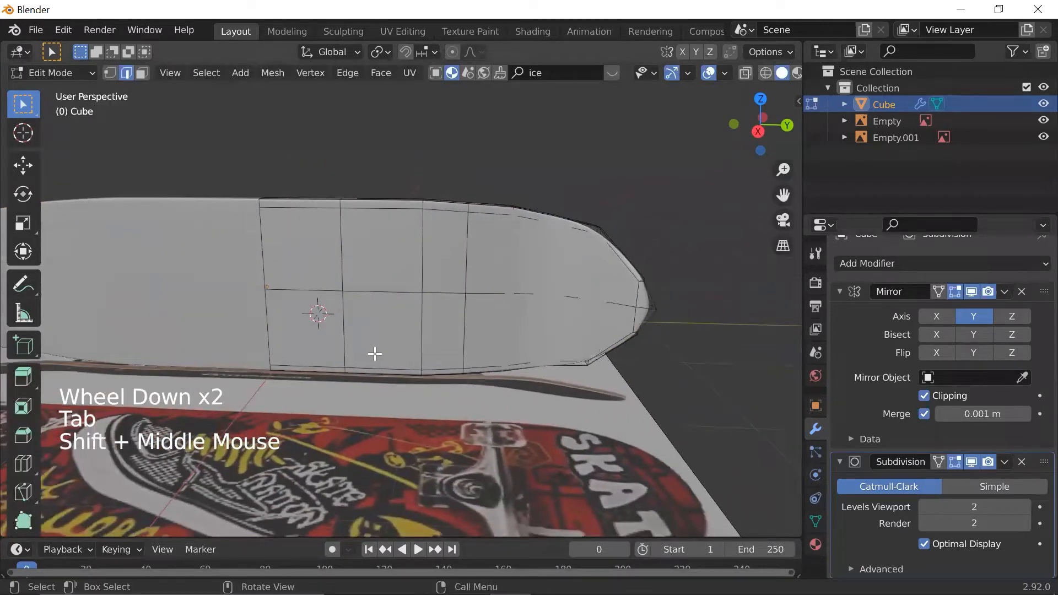
scroll(284, 187, "up", 1)
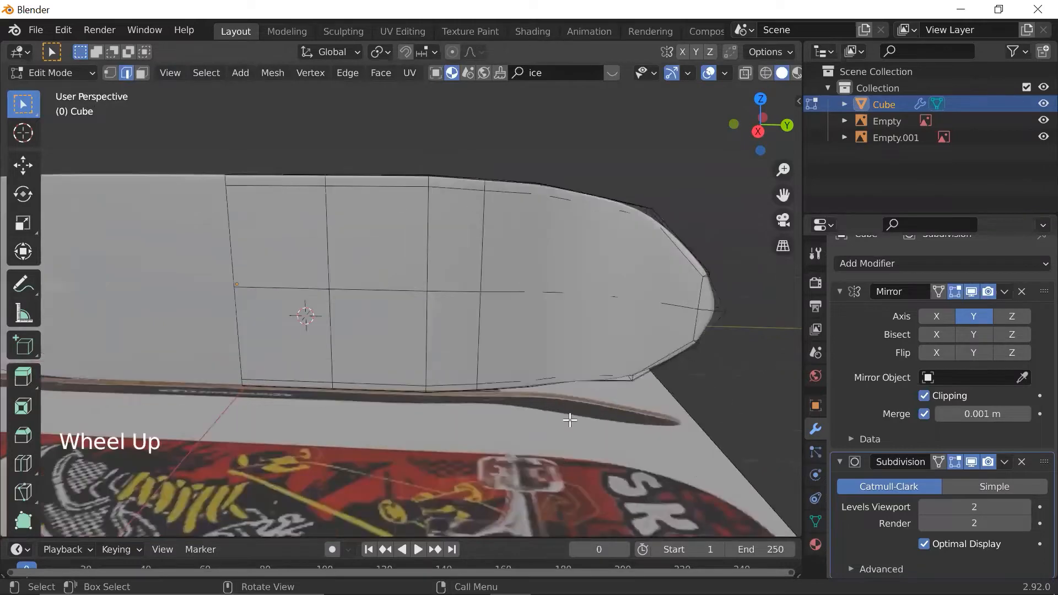
left_click(736, 377)
middle_click_drag(710, 380, 700, 355)
key("Tab")
left_click(723, 353)
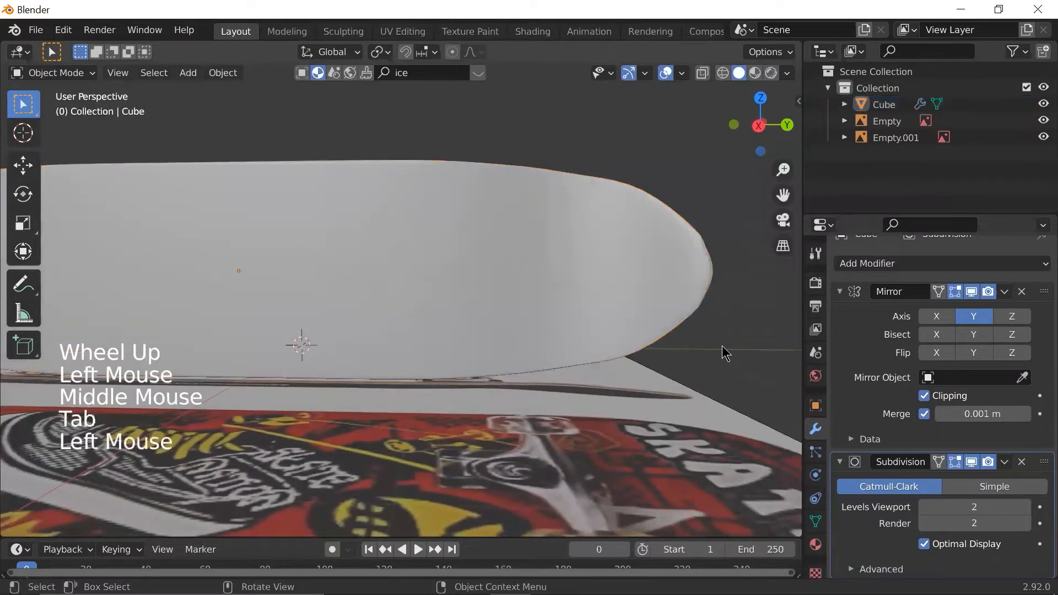
- Select the deck and create a new material for it with a Principled BSDF surface
left_click(815, 544)
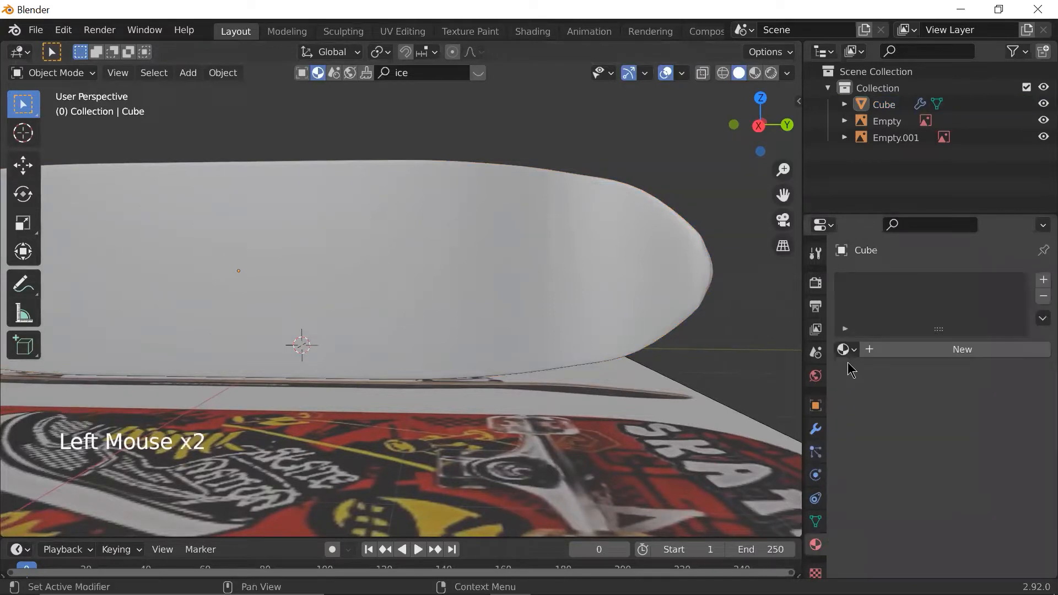
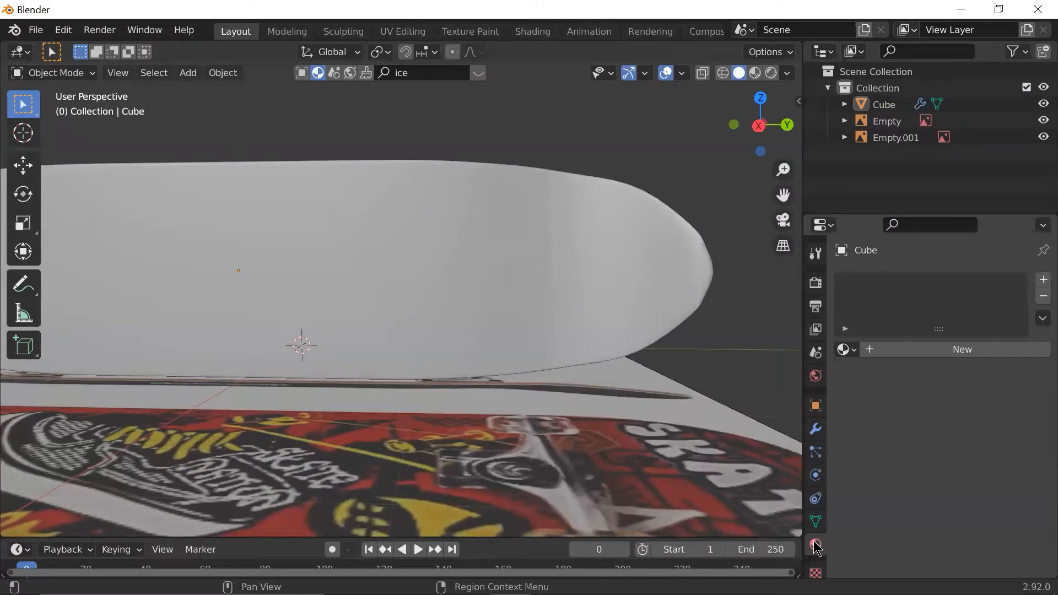
left_click(541, 227)
scroll(541, 227, "down", 2)
scroll(541, 229, "up", 1)
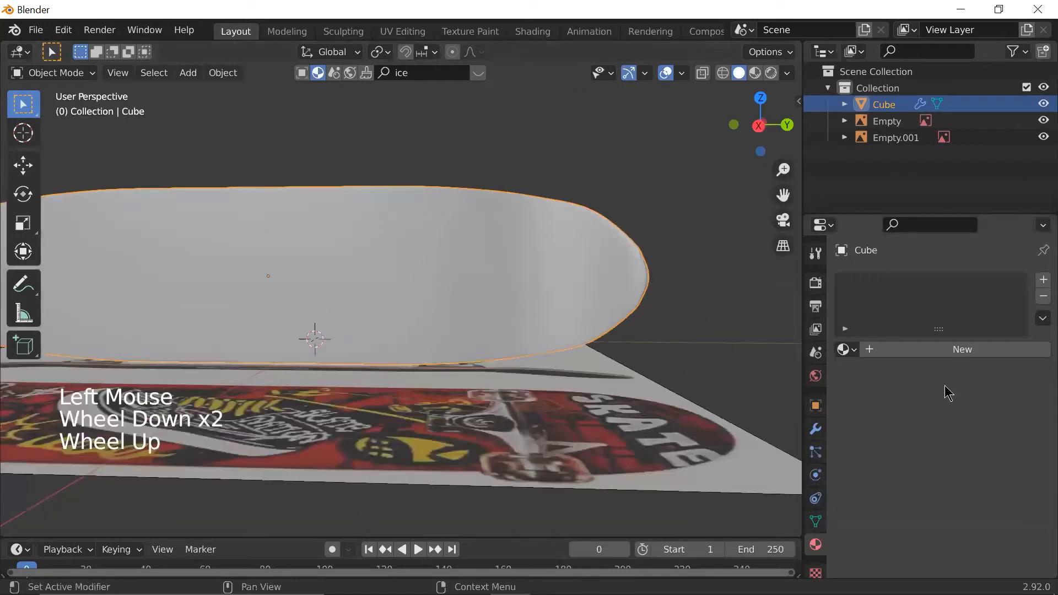
left_click(938, 351)
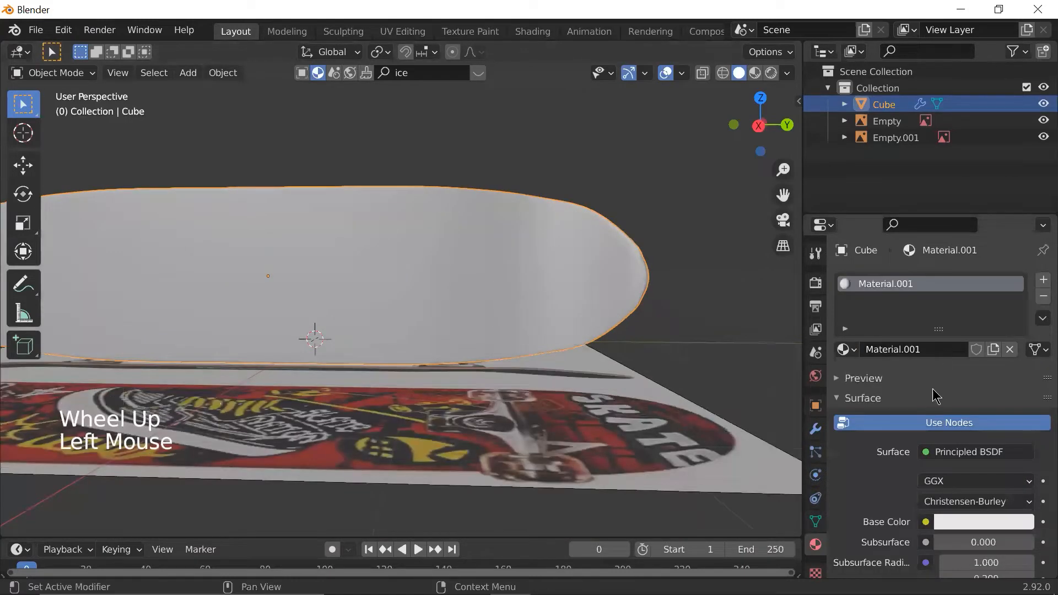
scroll(936, 387, "down", 1)
scroll(934, 391, "up", 1)
scroll(931, 395, "down", 2)
scroll(915, 369, "up", 2)
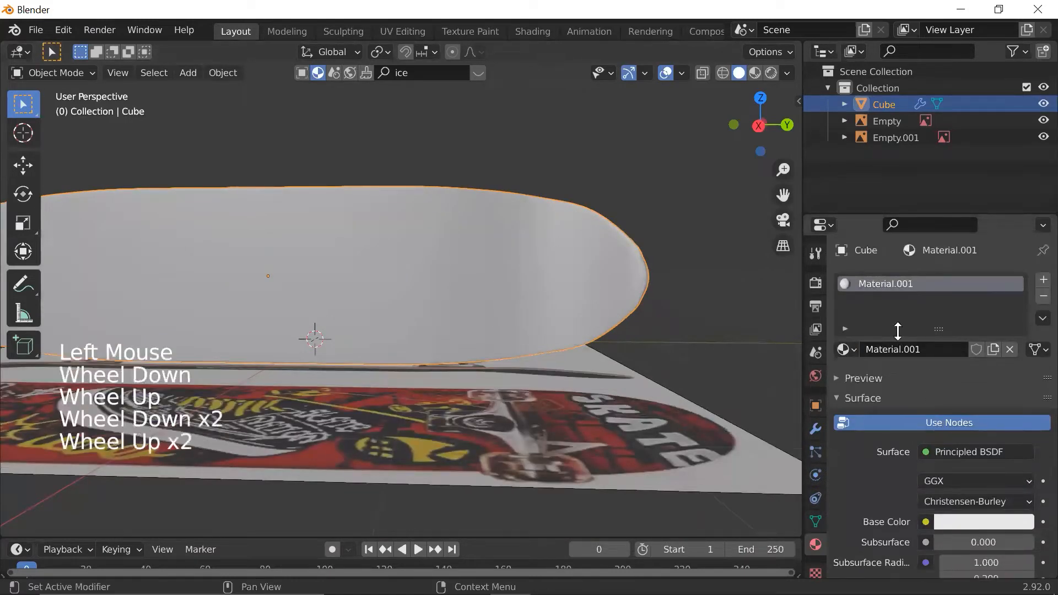
scroll(641, 277, "down", 1)
scroll(949, 422, "down", 5)
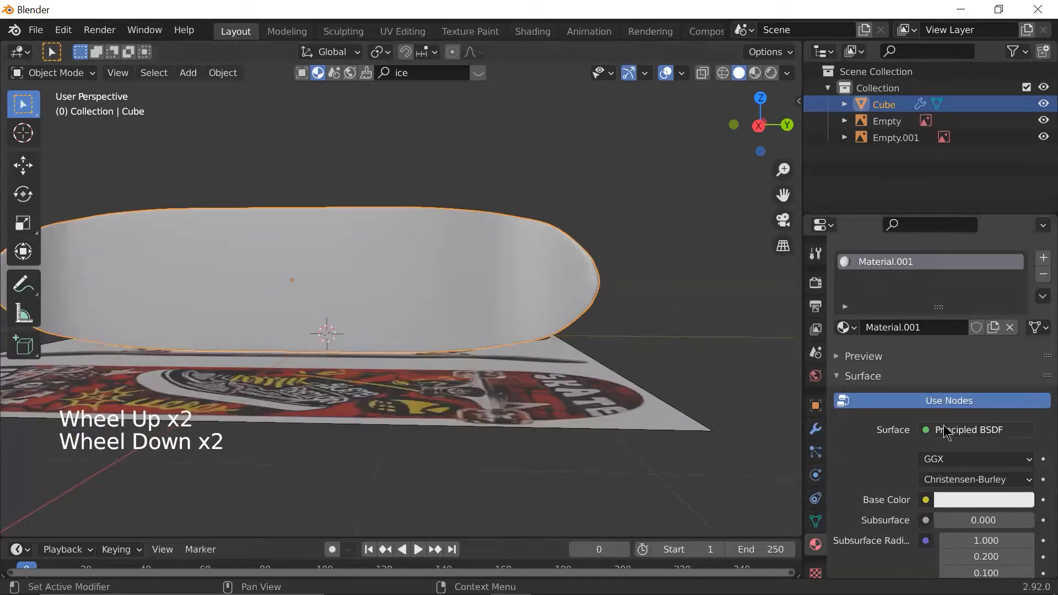
scroll(952, 424, "down", 3)
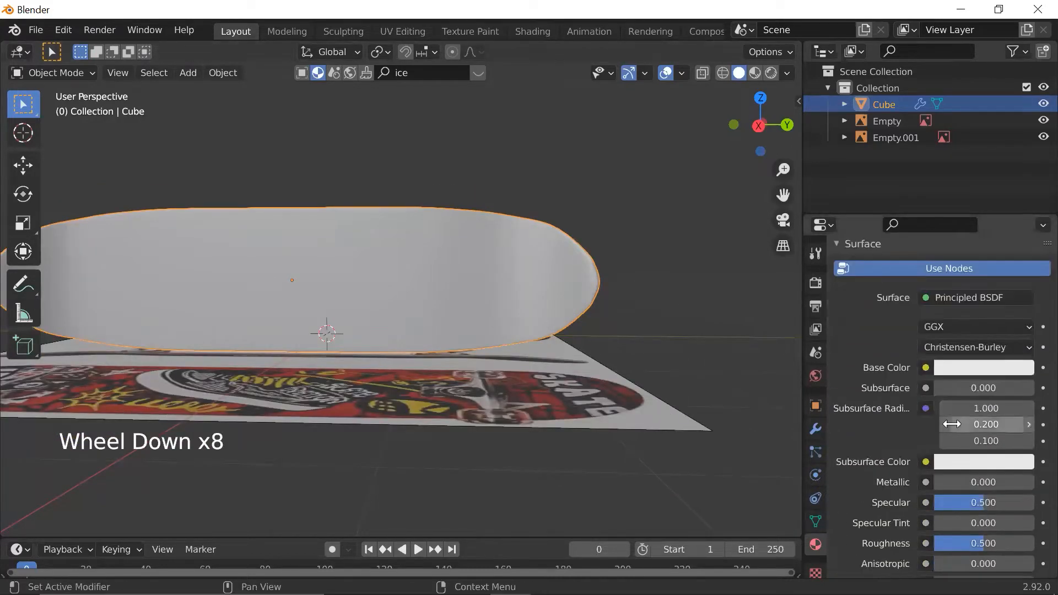
scroll(956, 424, "up", 11)
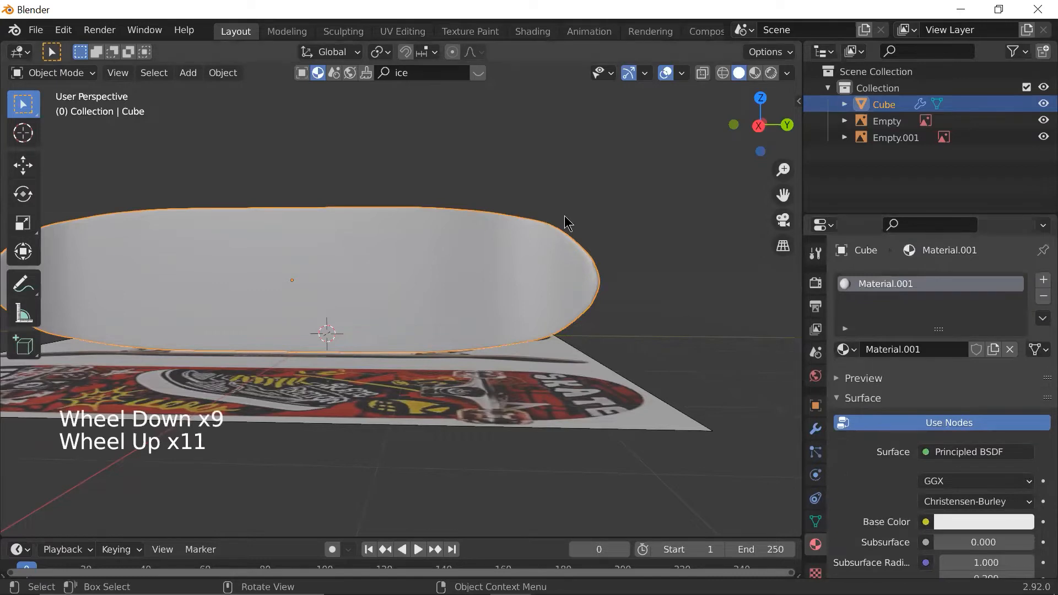
scroll(580, 223, "up", 3)
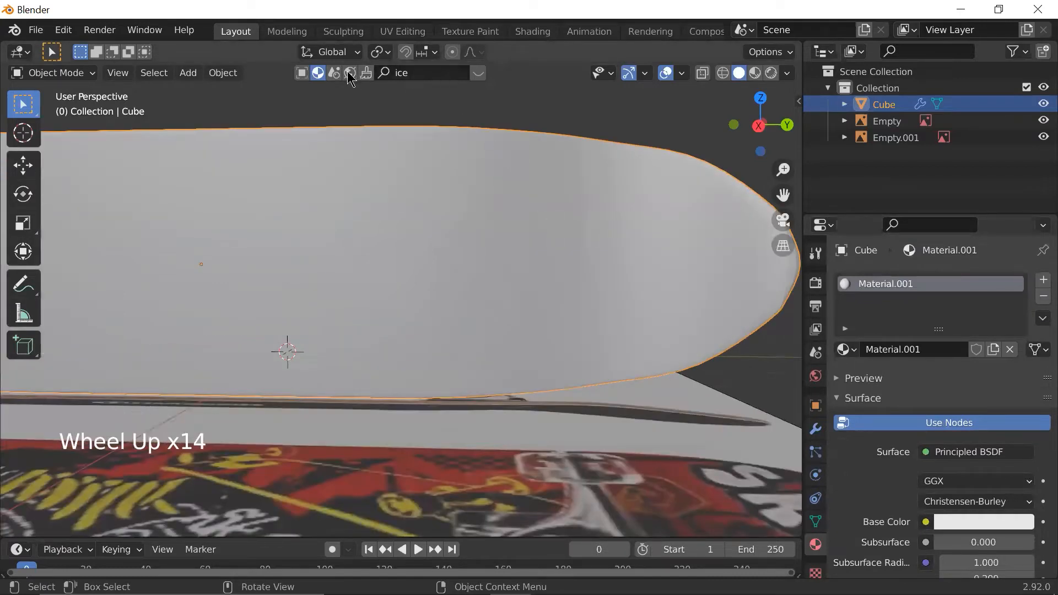
- Search the BlenderKit material library for "griptape" and clear the search term
left_click(483, 73)
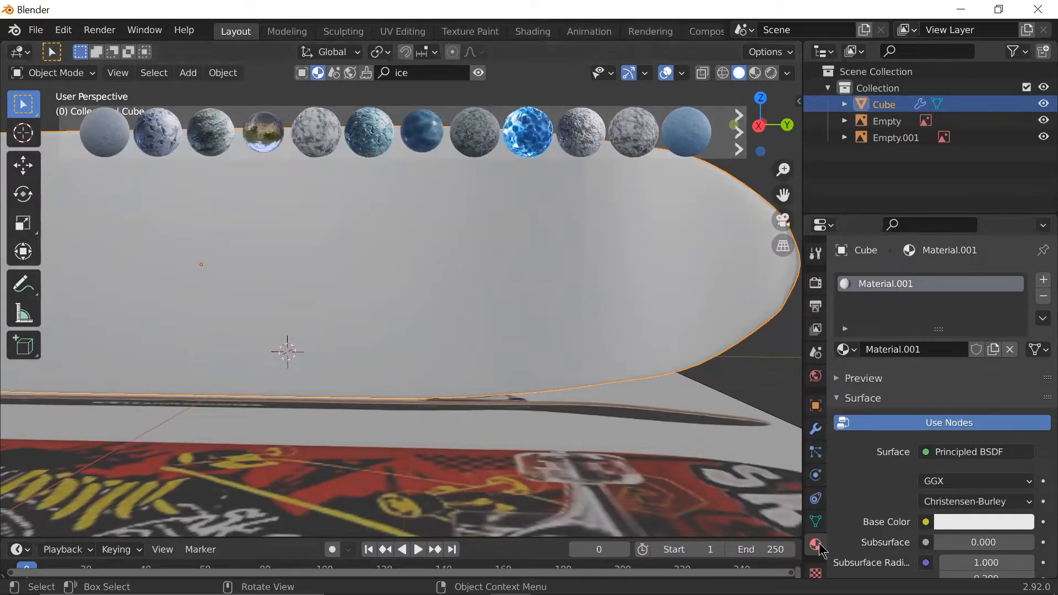
left_click(419, 74)
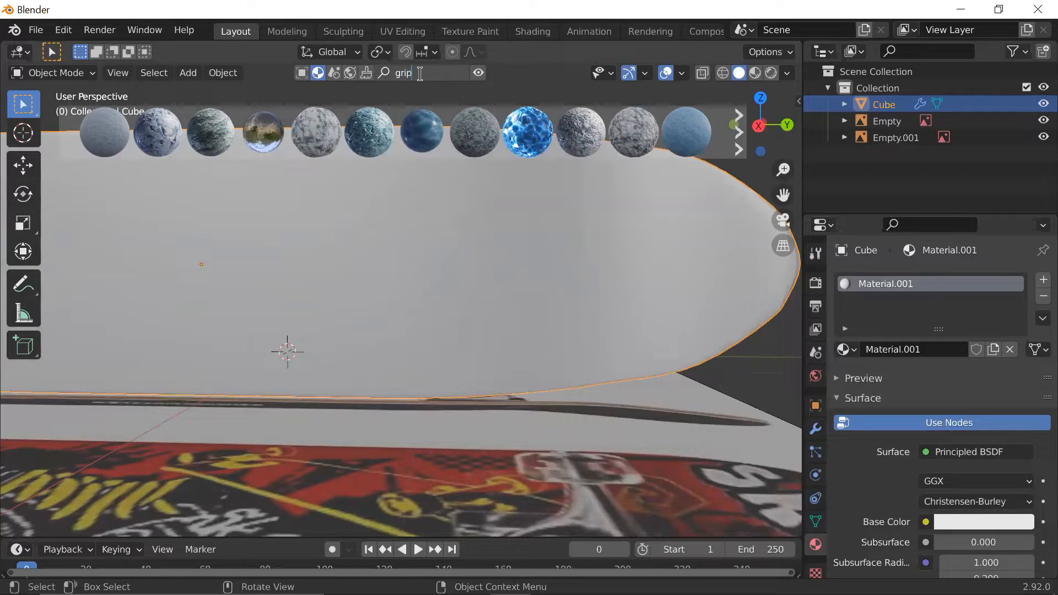
type("griptape")
key("Return")
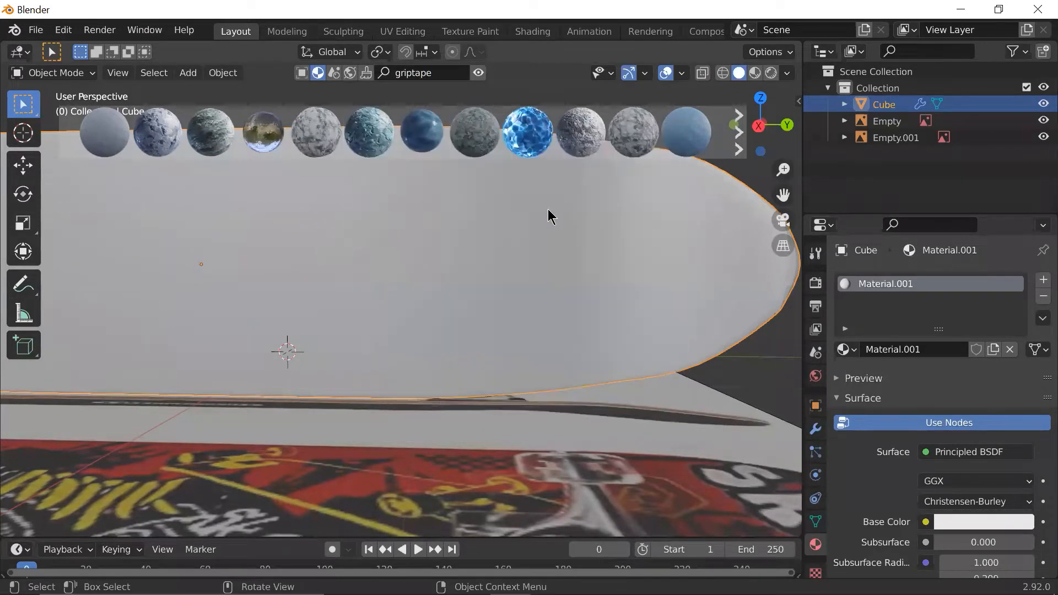
scroll(545, 208, "down", 2)
scroll(513, 165, "up", 1)
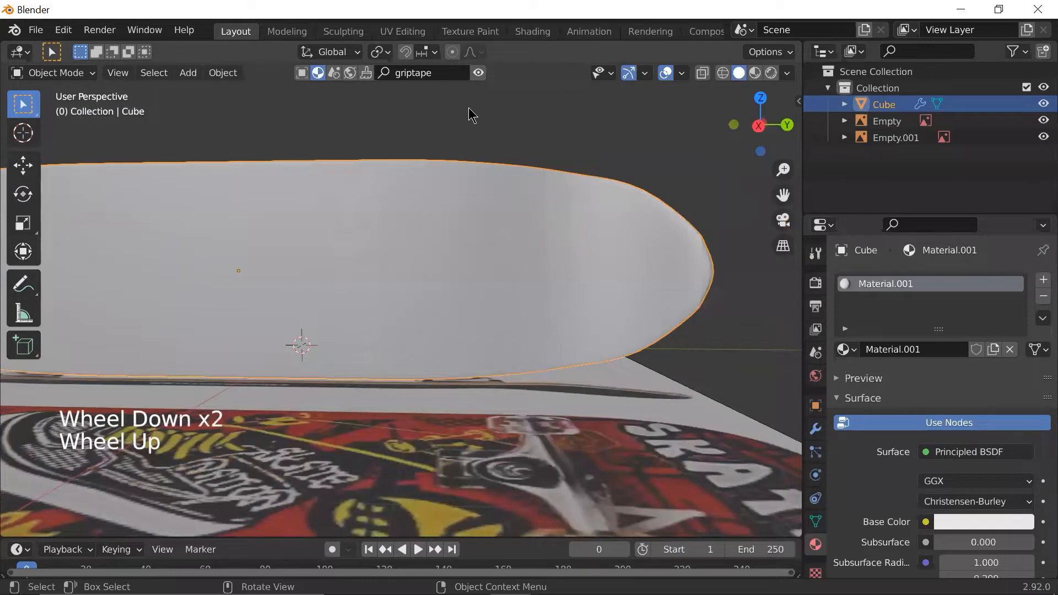
left_click(453, 73)
key("BackSpace")
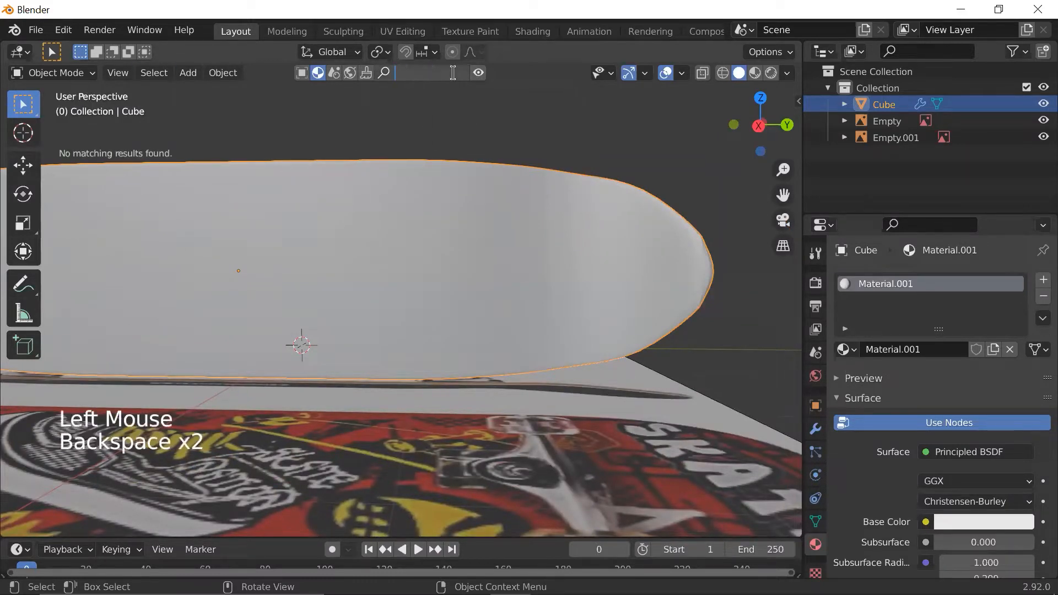
scroll(541, 233, "down", 1)
scroll(541, 236, "up", 1)
scroll(541, 237, "down", 1)
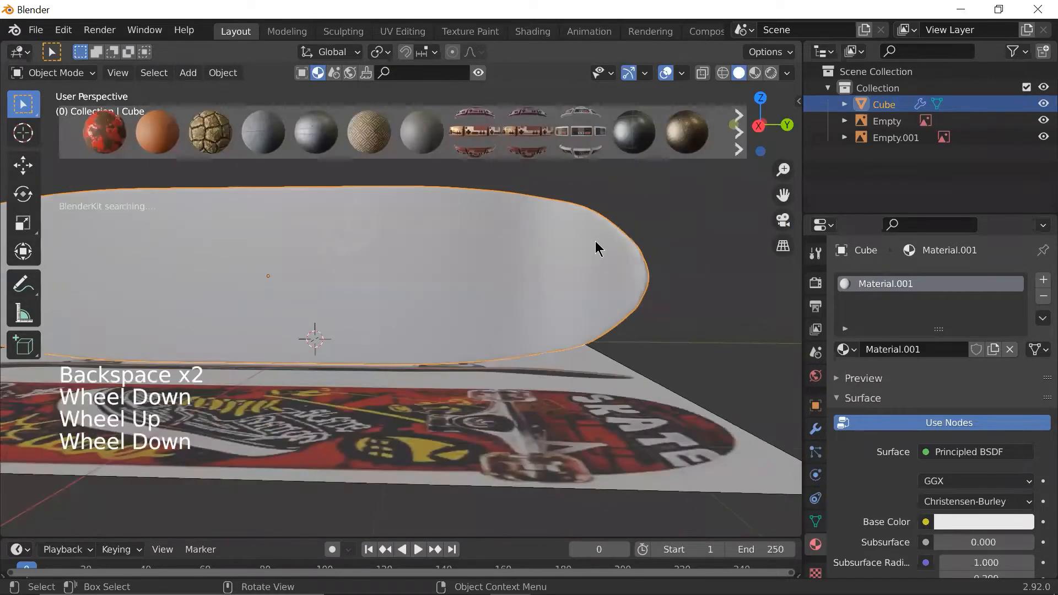
- Compare the deck with the reference image of its dark griptape side from several angles
middle_click_drag(555, 270, 381, 315)
scroll(465, 378, "up", 4)
scroll(349, 383, "down", 3)
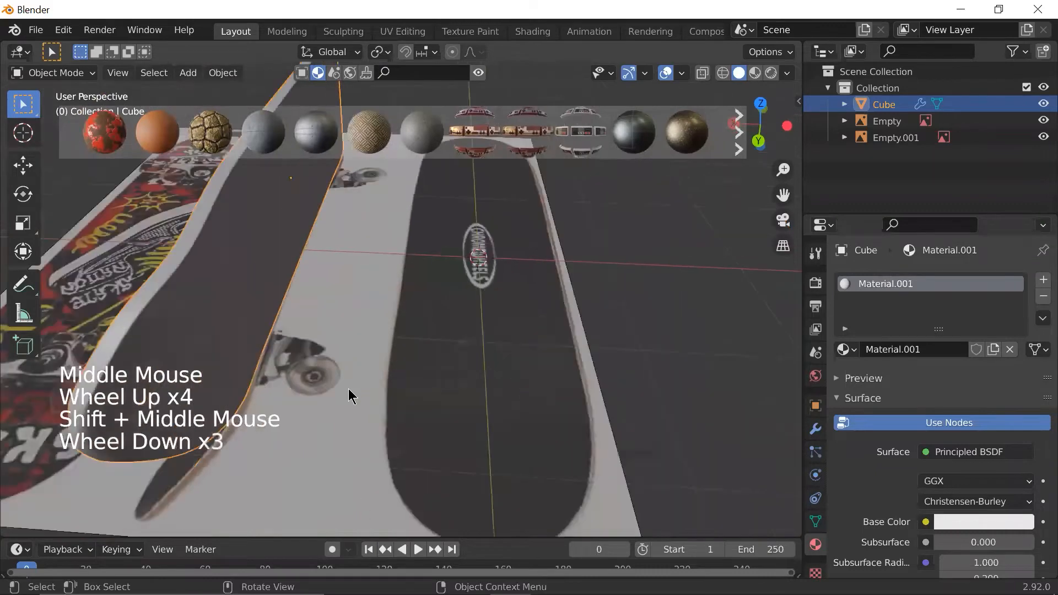
scroll(350, 382, "down", 2)
scroll(304, 395, "up", 1)
middle_click_drag(304, 395, 339, 352)
scroll(383, 306, "down", 1)
middle_click_drag(383, 306, 407, 233)
- Enter Edit Mode on the deck with face selection and view its mesh half in the right orthographic view
key("Tab")
key("3")
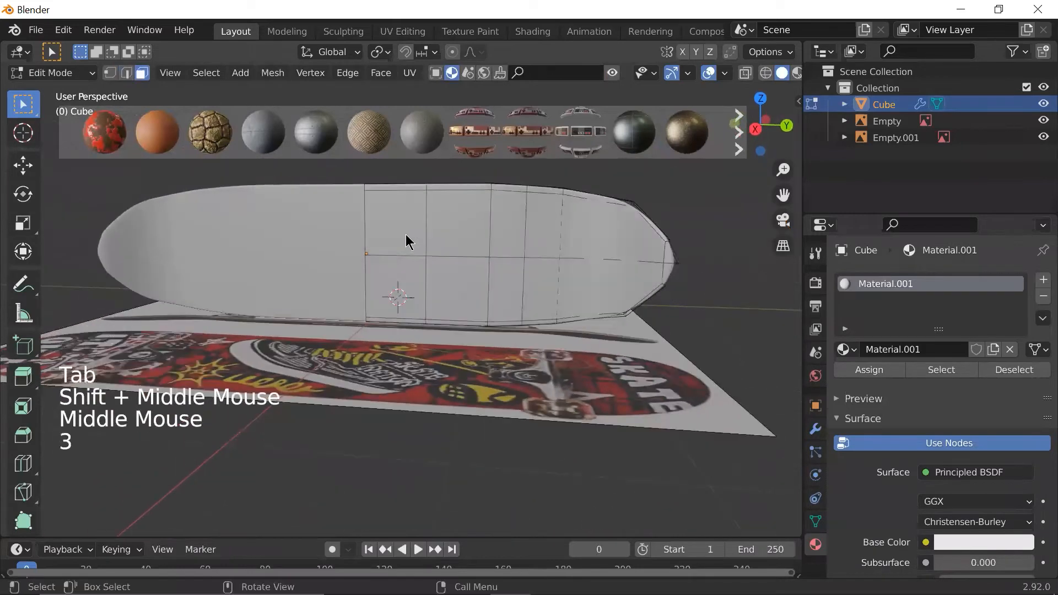
key("Tab")
key("Tab")
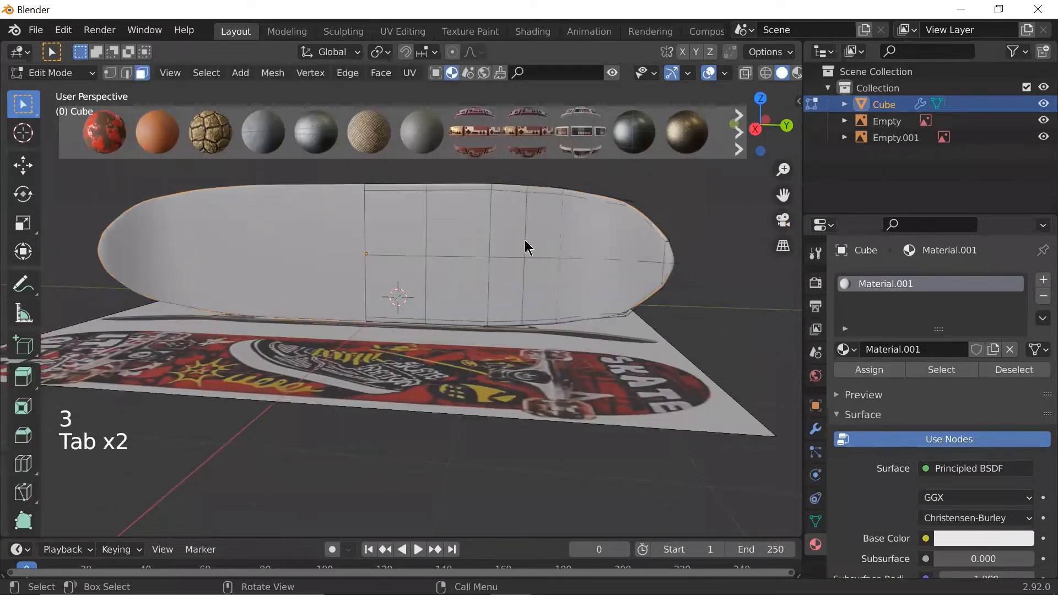
key("3")
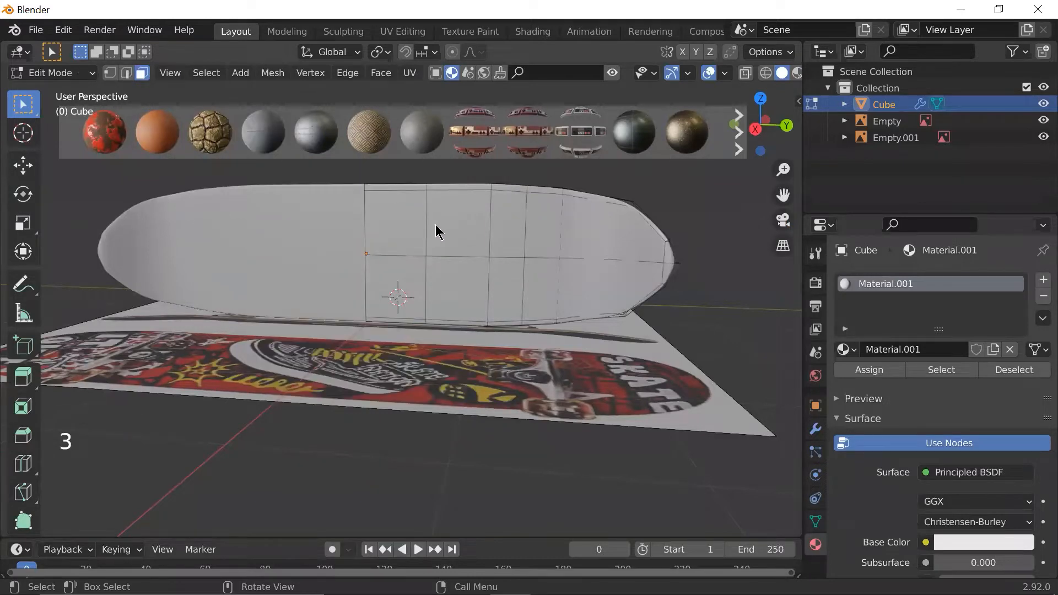
key("grave")
left_click(604, 251)
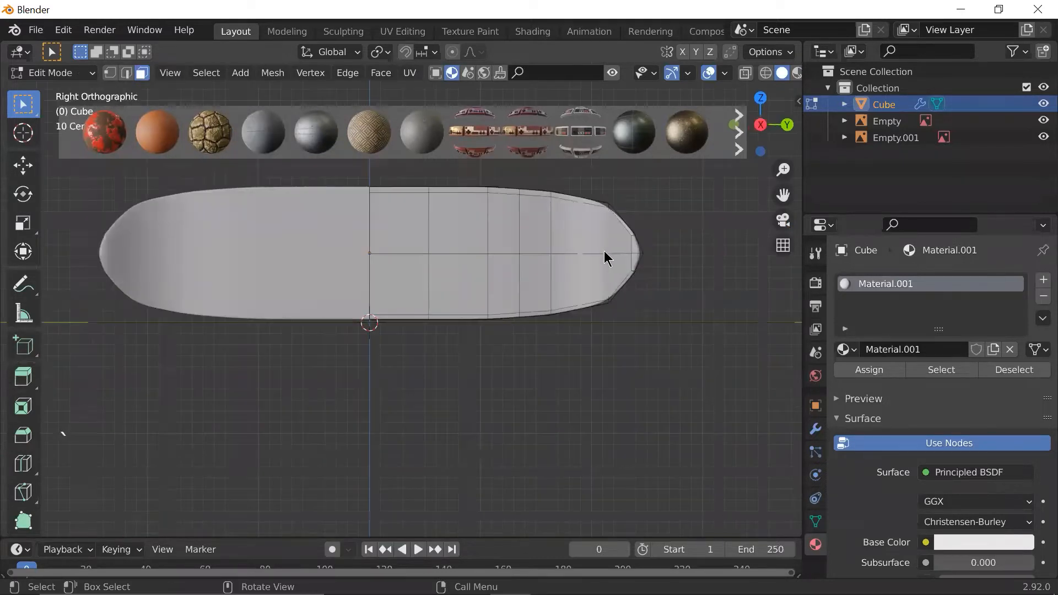
middle_click_drag(604, 250, 527, 274, "shift")
scroll(577, 279, "up", 2)
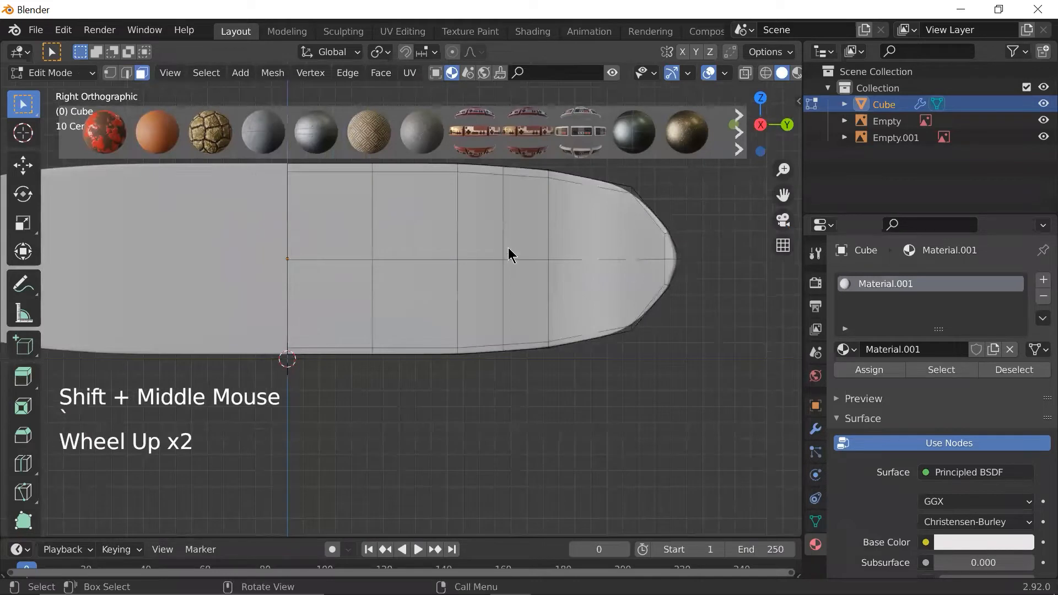
- Try to select the deck's broad-side faces from its middle toward the rounded end in wireframe shading
key("shift+z")
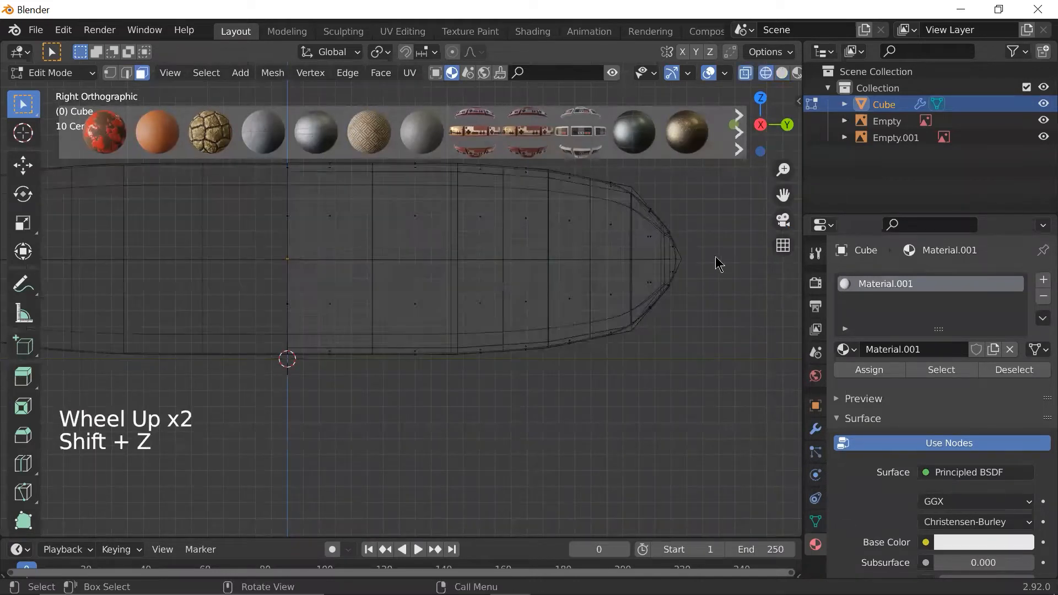
key("shift+z")
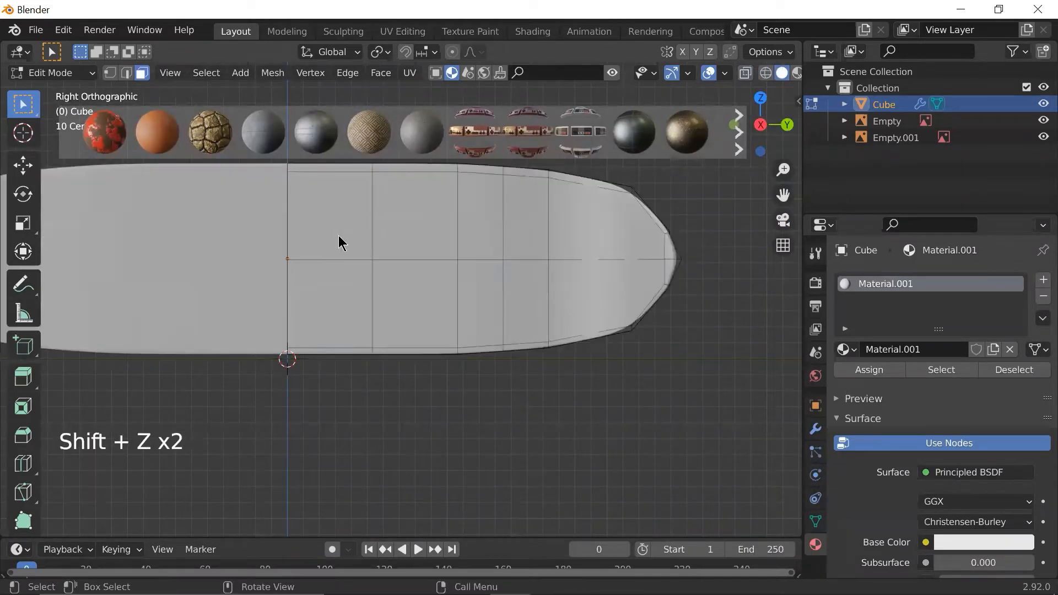
key("shift+z")
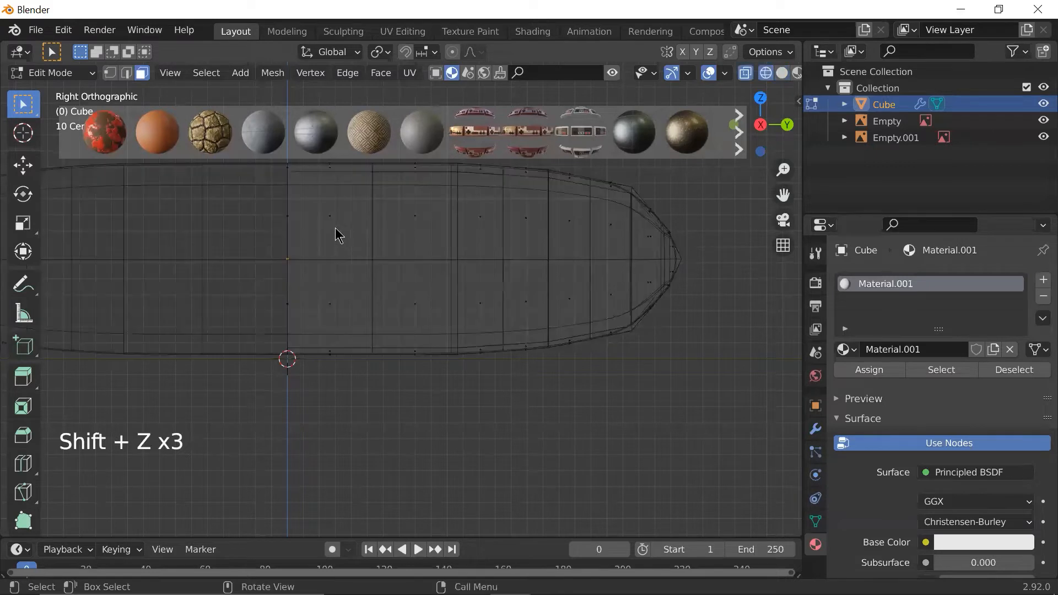
key("3")
mouse_move(302, 189)
left_mouse_down()
mouse_move(556, 273)
mouse_move(607, 306)
left_mouse_up()
key("shift+z")
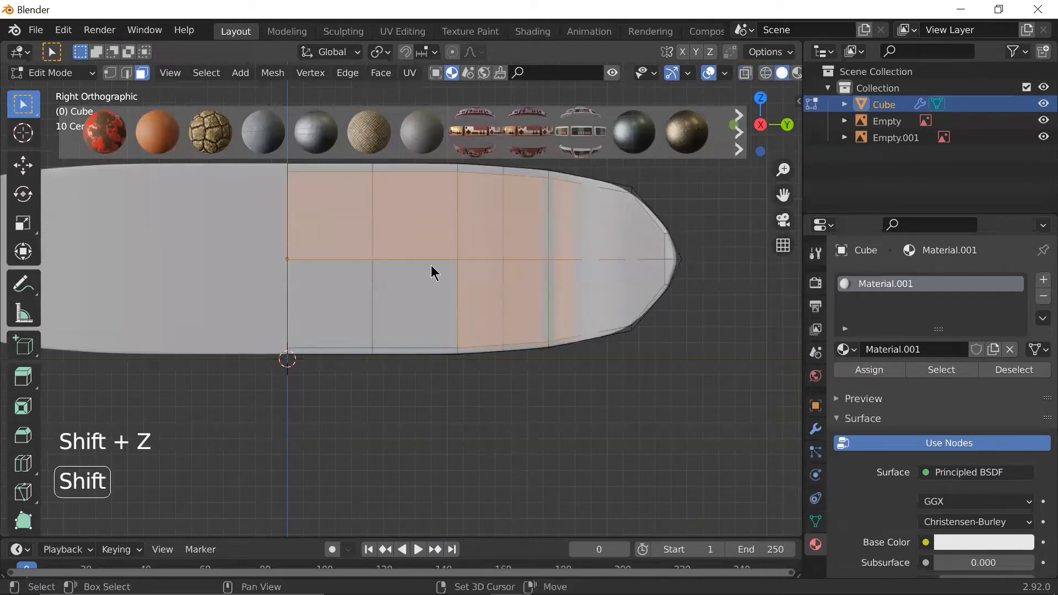
key("shift+z")
left_click(385, 319, "shift")
left_click(333, 307, "shift")
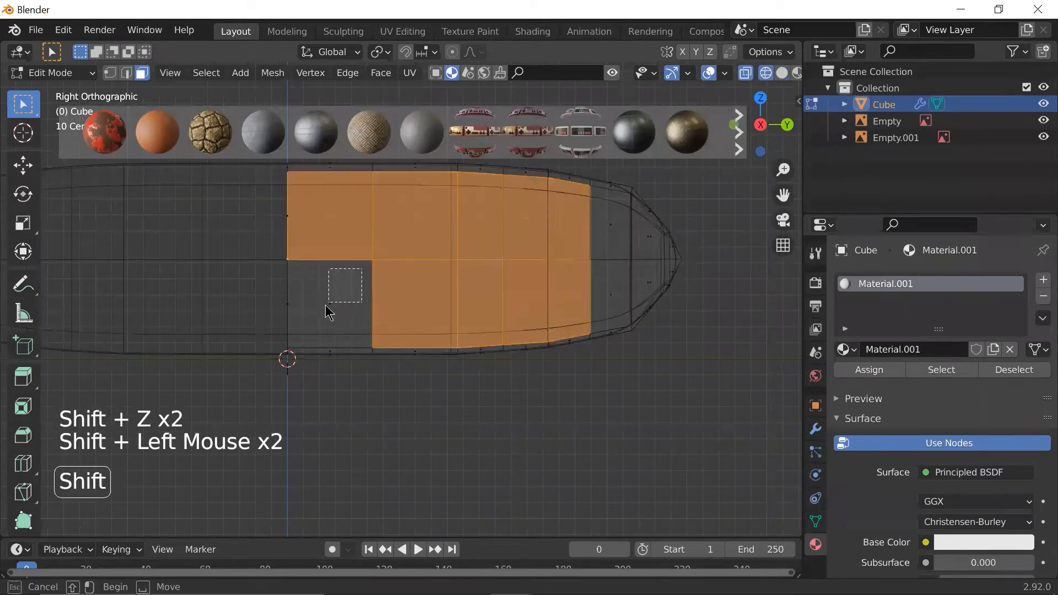
- Try to add the remaining broad-side faces at the deck's rounded end to the selection
left_click(591, 236, "shift")
left_click(645, 251, "shift")
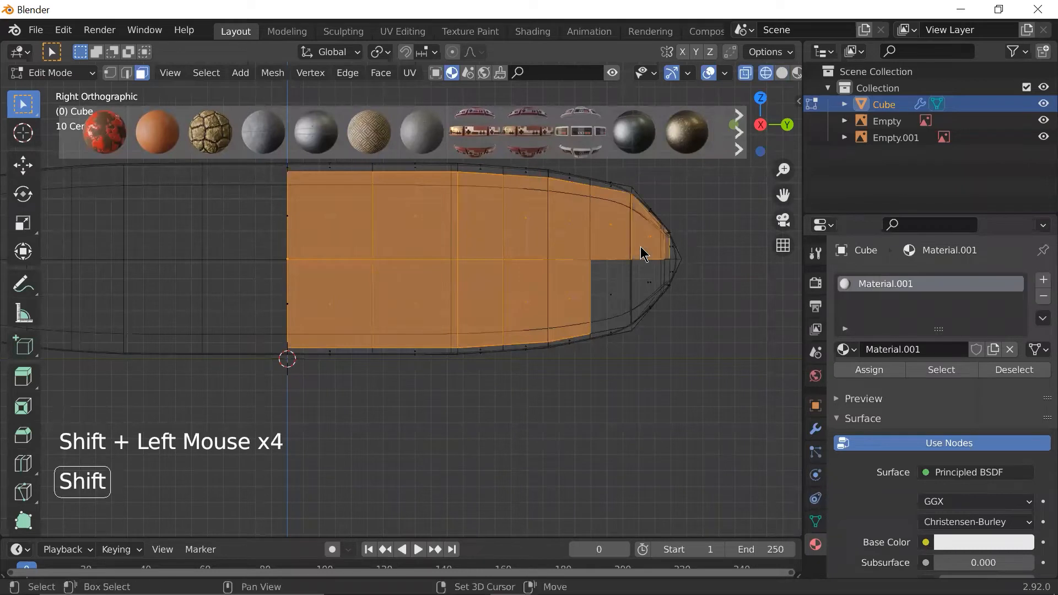
left_click(650, 279, "shift")
left_click(611, 293, "shift")
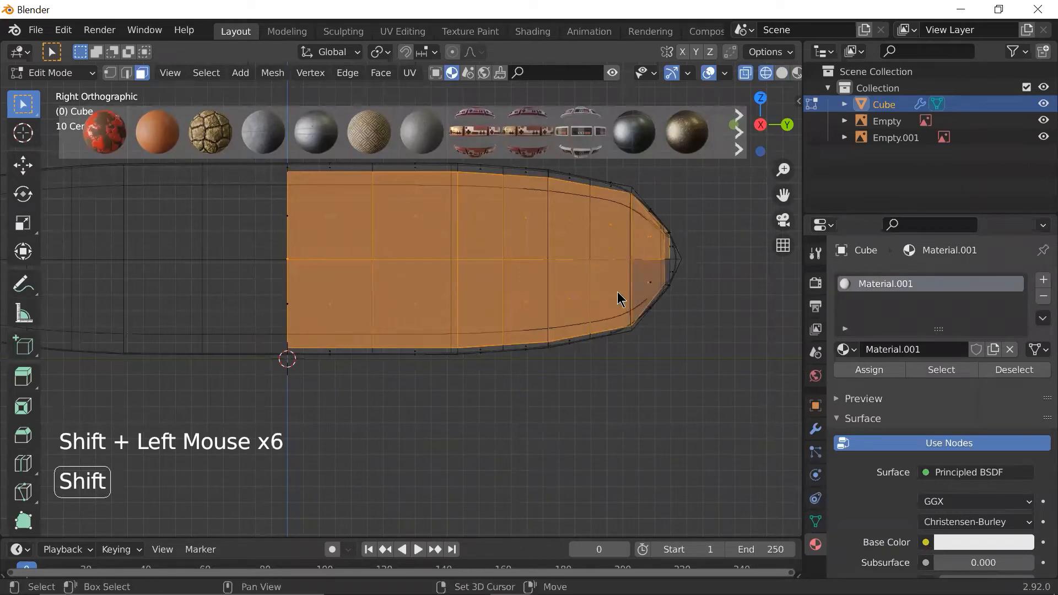
left_click(655, 275, "shift")
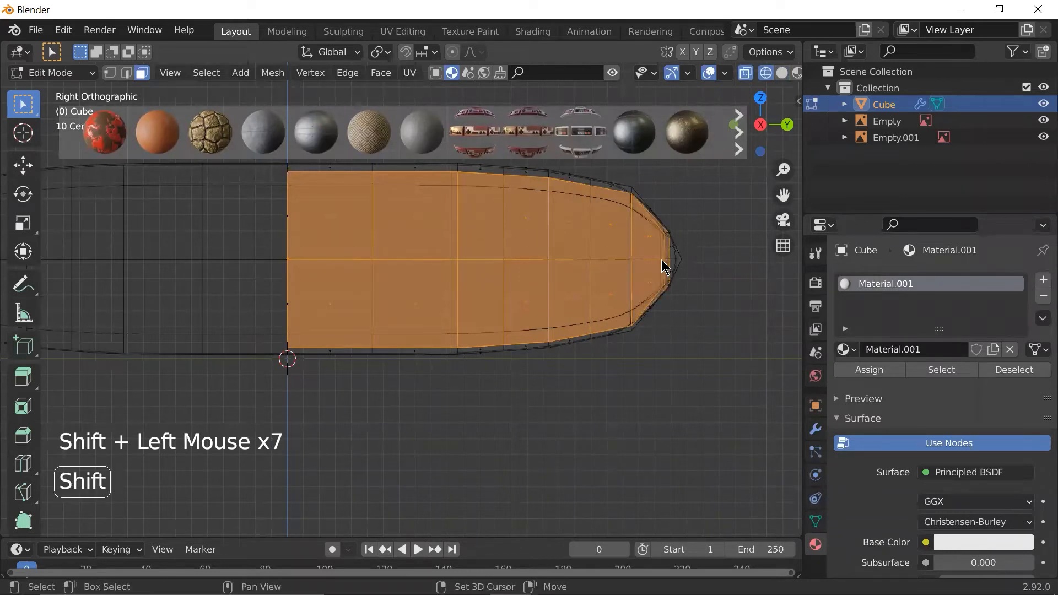
- Clear the selection, and try box-selecting the broad-side faces in solid shading before deselecting everything
key("shift+z")
left_click(696, 232)
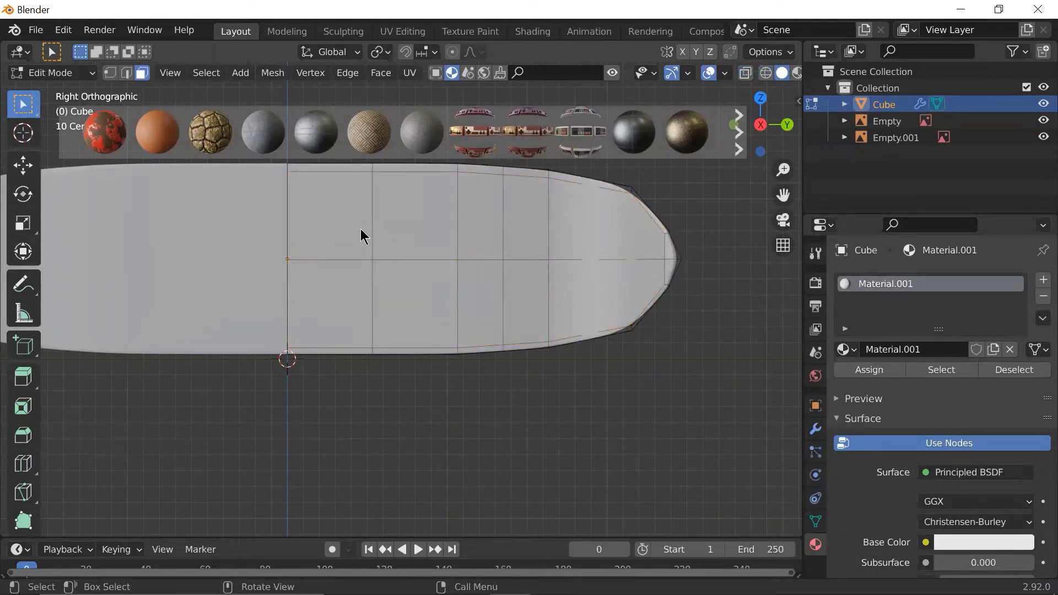
left_click_drag(437, 237, 646, 296)
middle_click_drag(321, 224, 534, 349)
scroll(693, 328, "down", 1)
left_click(718, 359)
- Box-select the deck's broad-side faces through the mesh in the right view and add the rounded end's faces
key("grave")
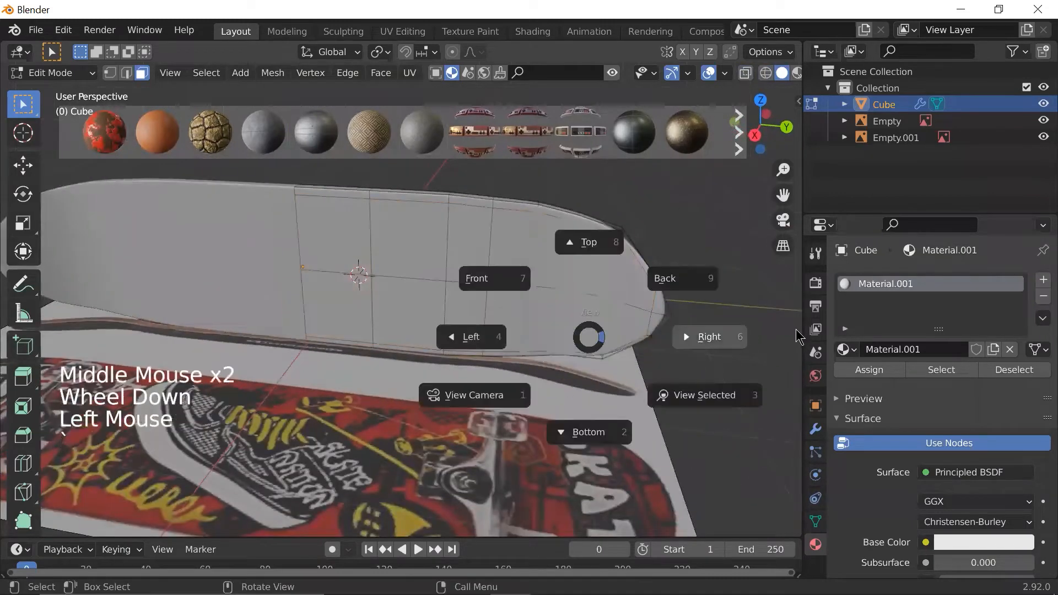
scroll(477, 281, "up", 1)
left_click_drag(318, 202, 627, 293)
key("shift+z")
key("shift+z")
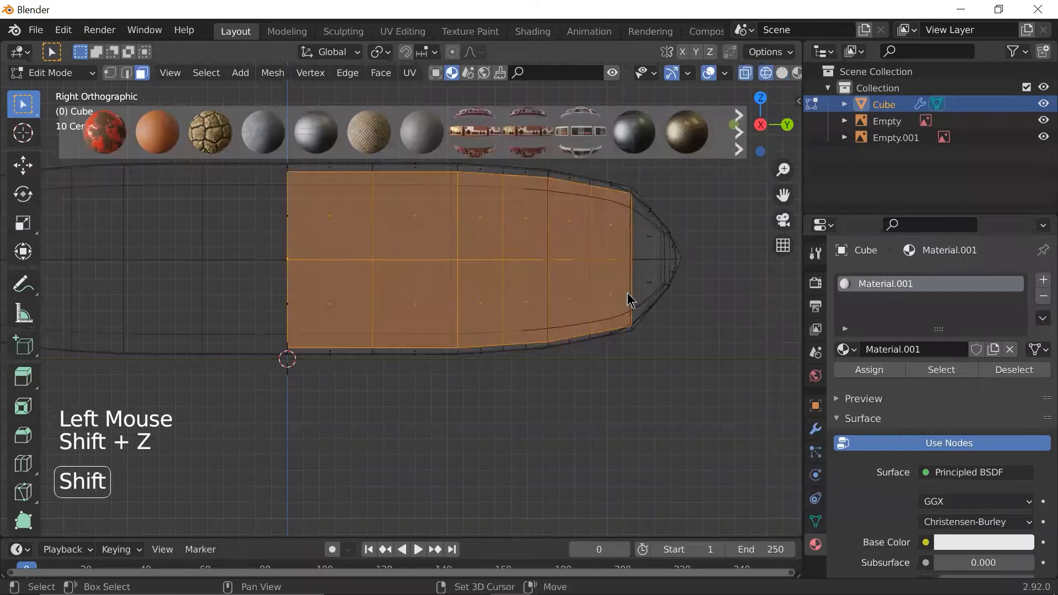
left_click(649, 240, "shift")
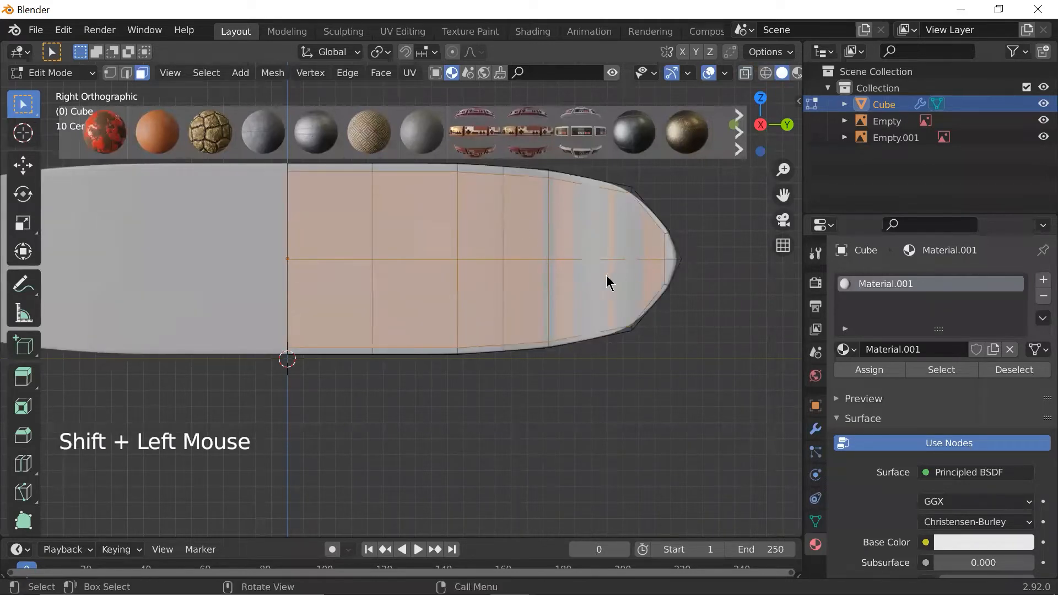
- Check which deck faces are selected from several angles in solid and wireframe shading
middle_click_drag(602, 243, 503, 247)
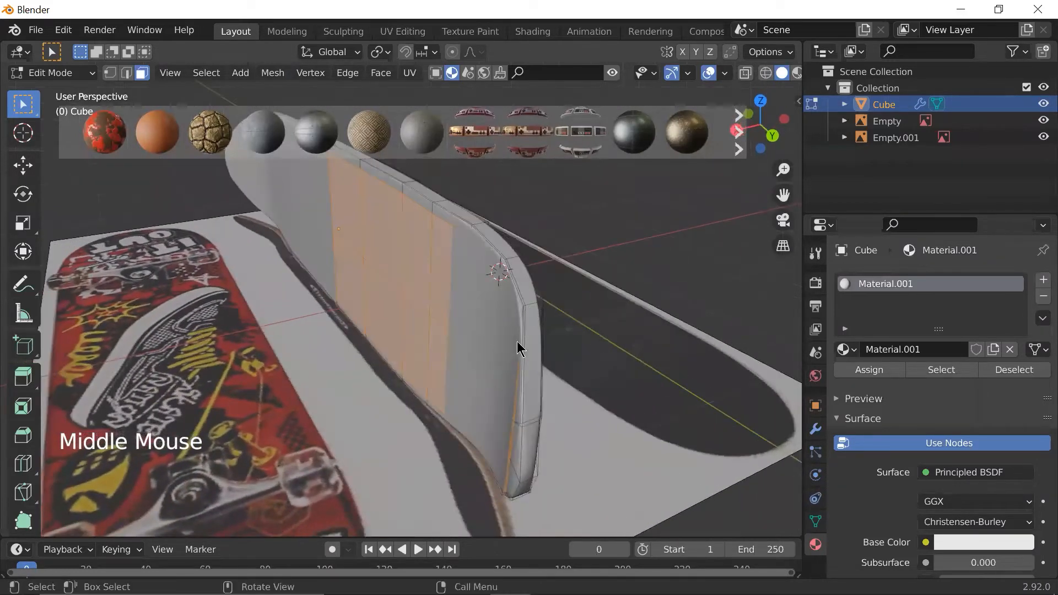
middle_click_drag(503, 350, 571, 263)
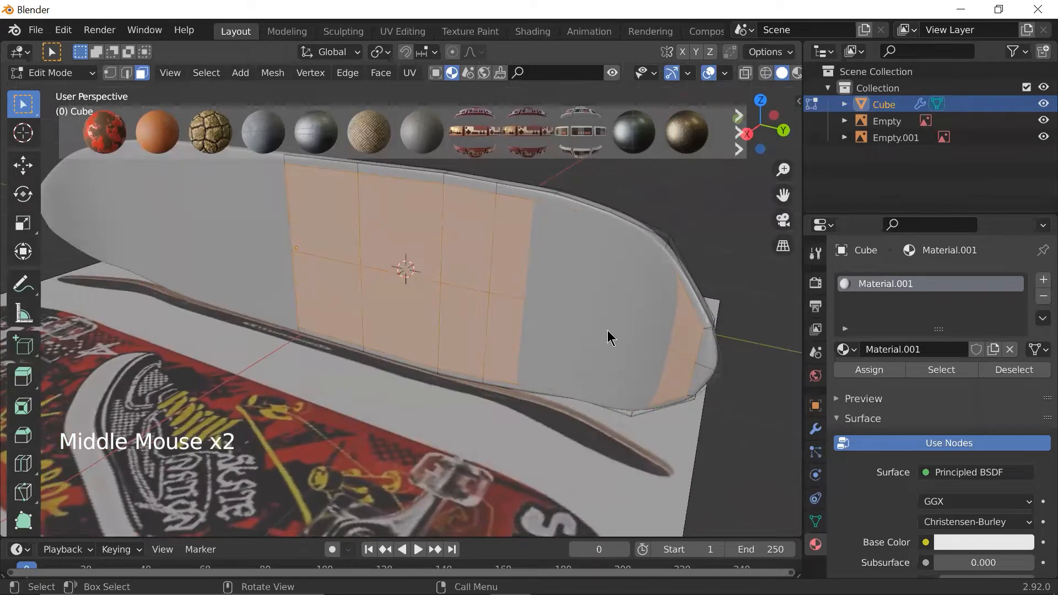
key("grave")
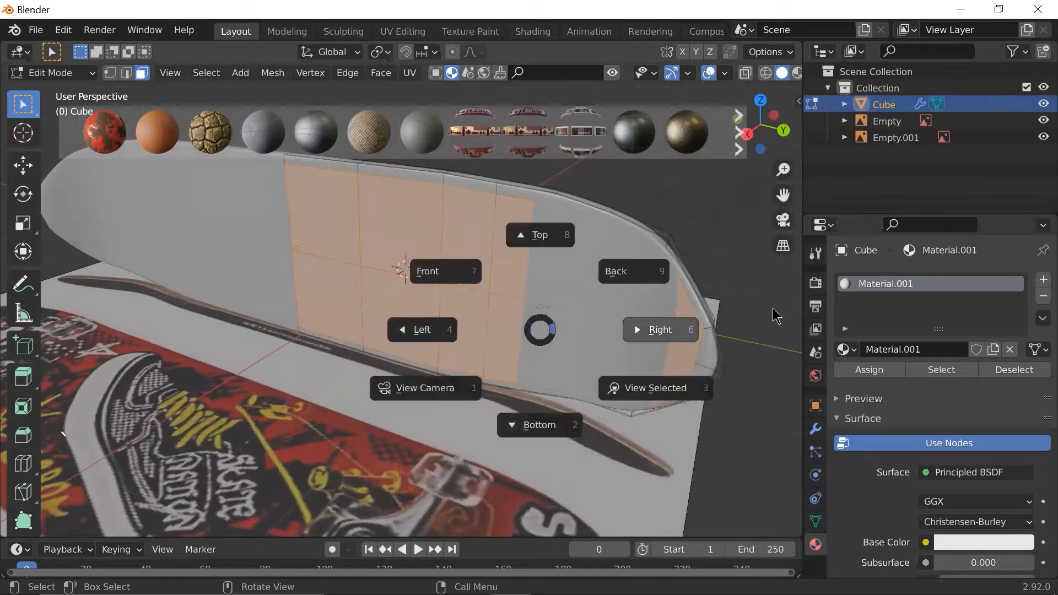
left_click(665, 302)
key("shift+z")
middle_click_drag(667, 263, 537, 294, "shift")
scroll(569, 276, "up", 1)
key("shift+z")
scroll(605, 321, "down", 2)
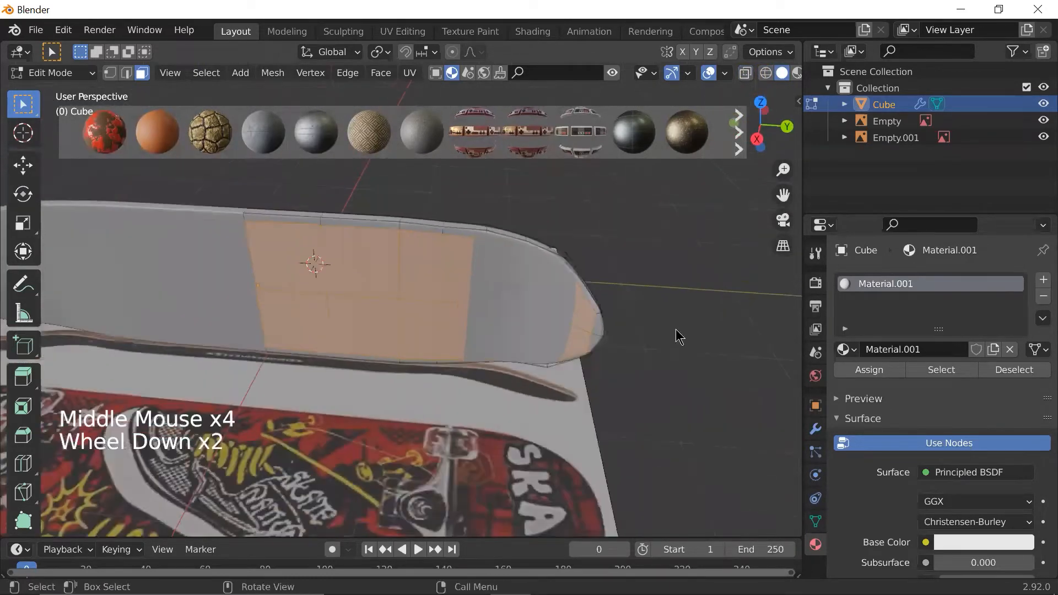
- Rename the deck's material as griptape
left_click(897, 349)
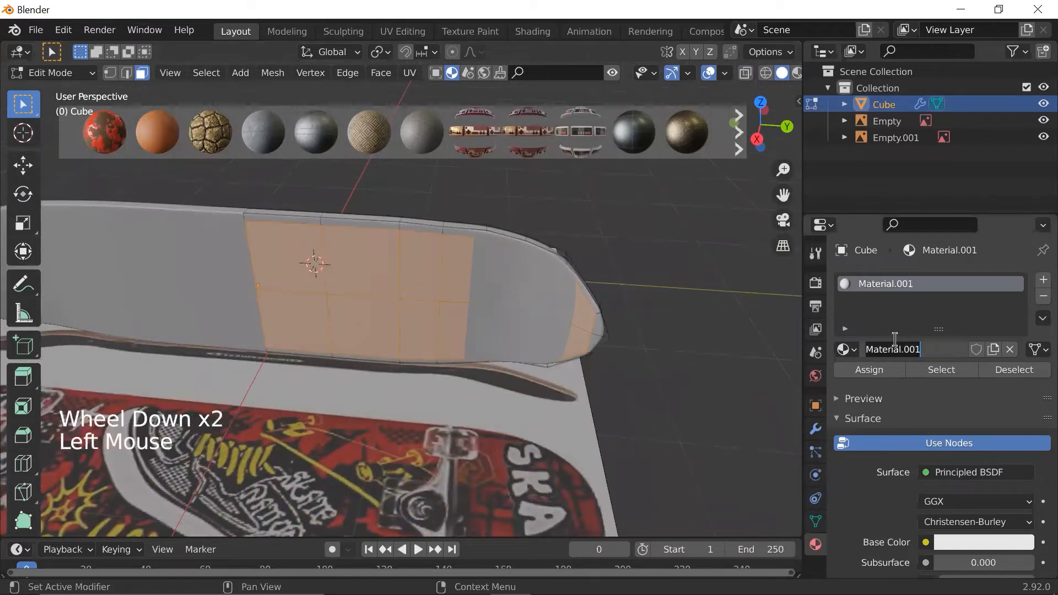
type("griptape")
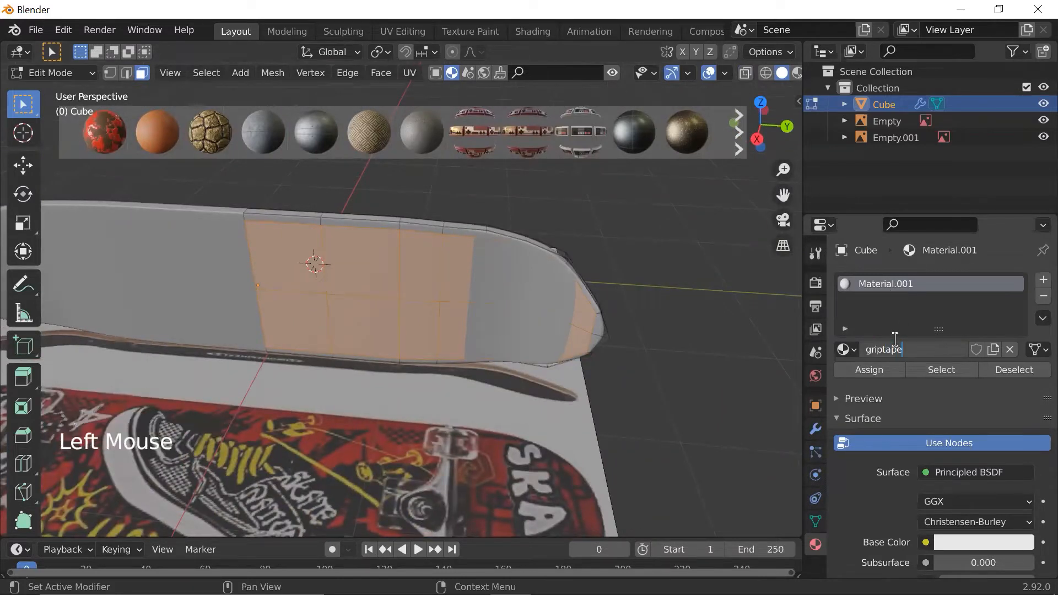
key("Return")
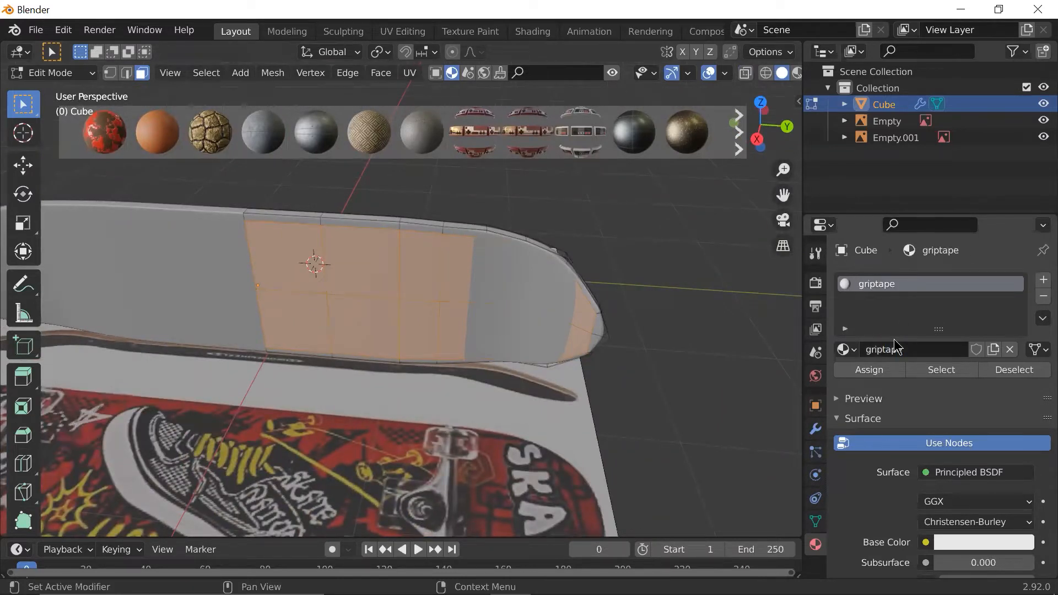
- Assign the griptape material to the selected broad-side faces of the deck
left_click(882, 374)
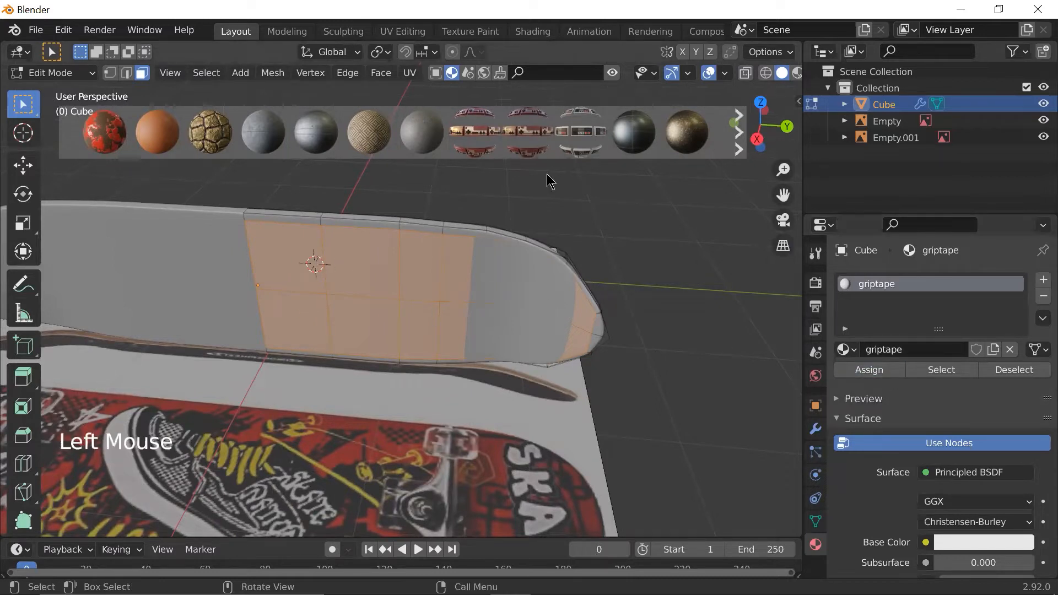
middle_click_drag(548, 181, 475, 275)
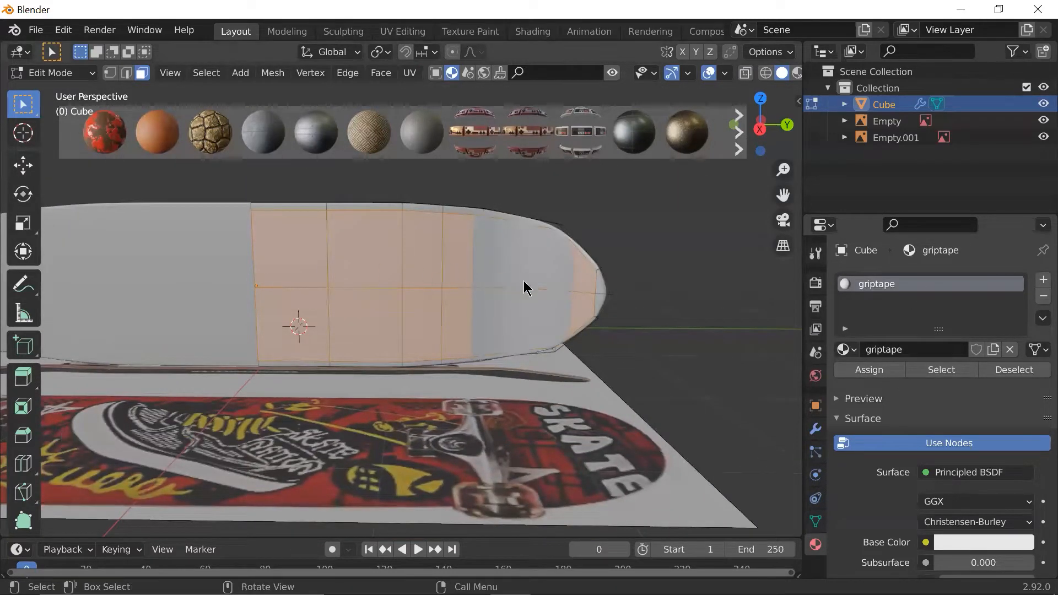
middle_click_drag(653, 300, 609, 333)
scroll(542, 322, "up", 2)
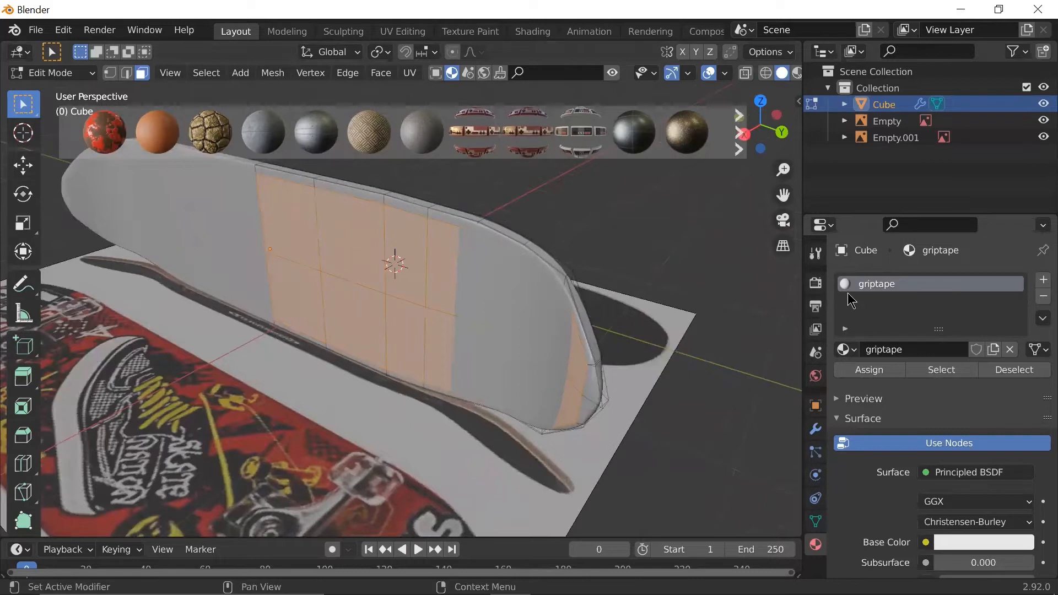
- Add a second material slot with a new material and name it wood
left_click(1043, 281)
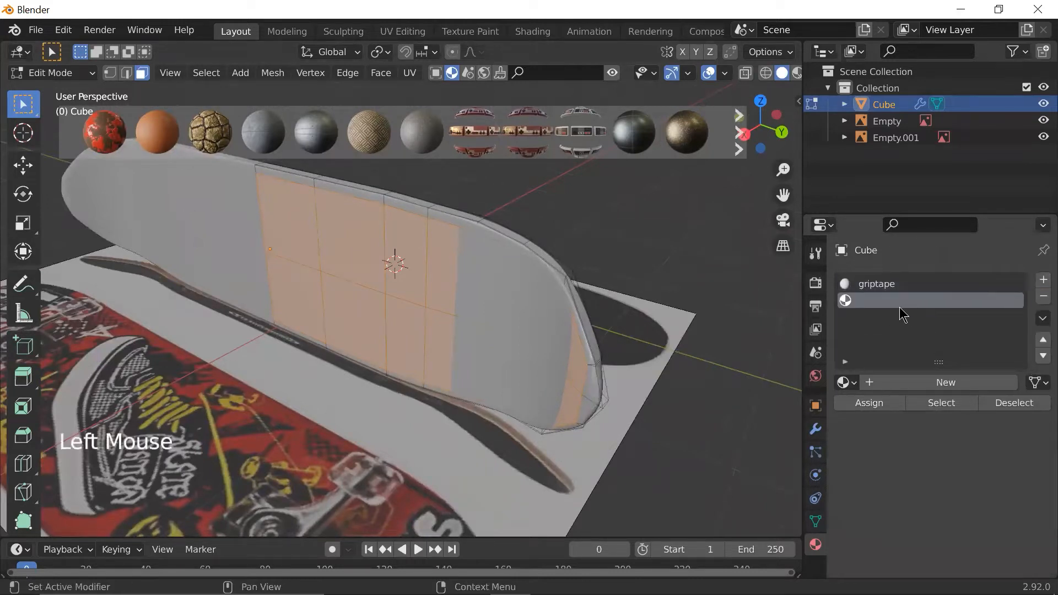
left_click(913, 375)
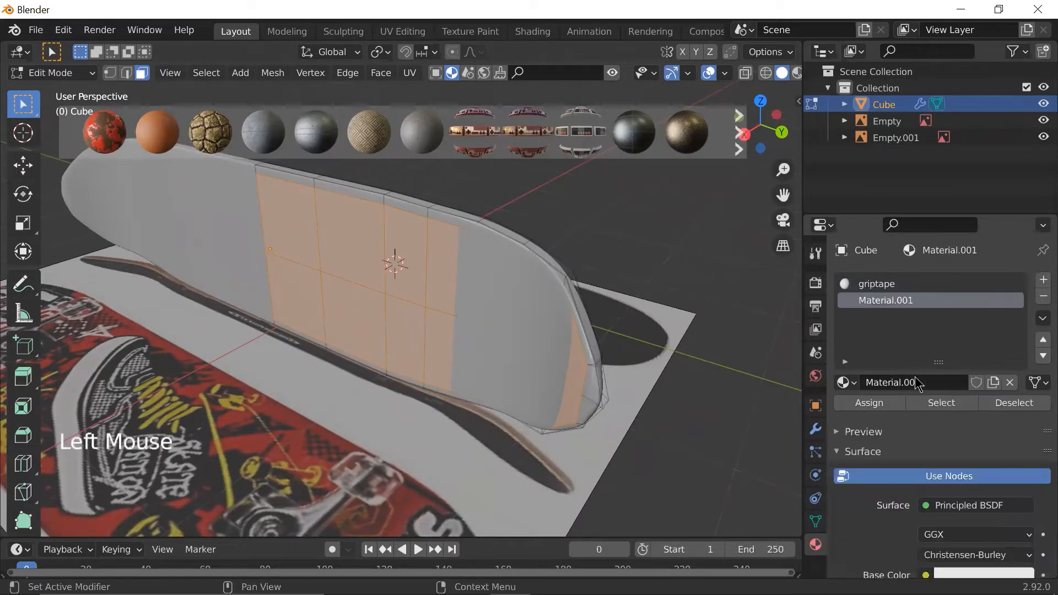
left_click(915, 377)
type("wood")
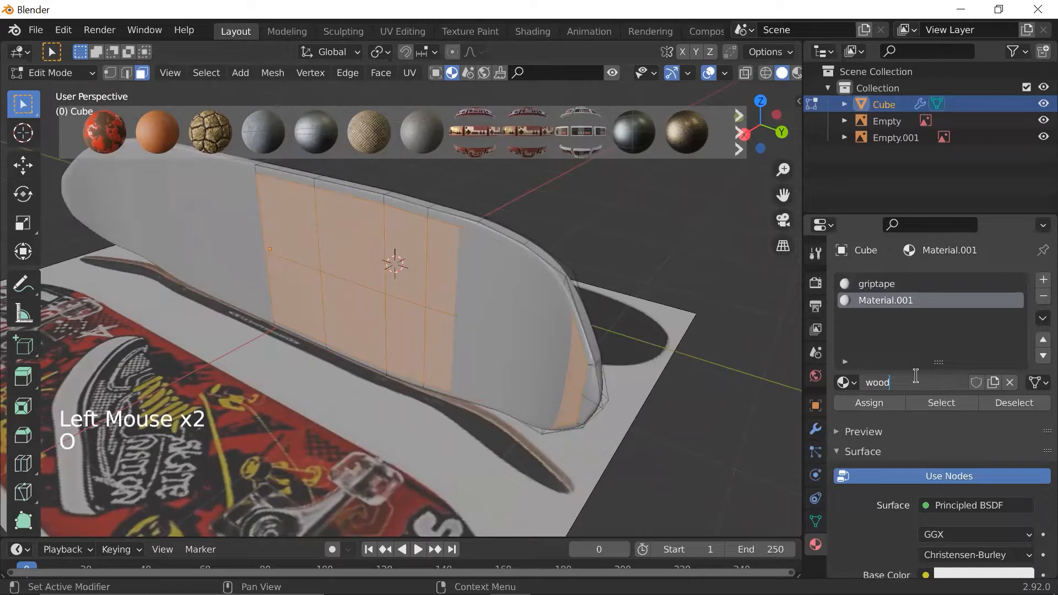
key("Return")
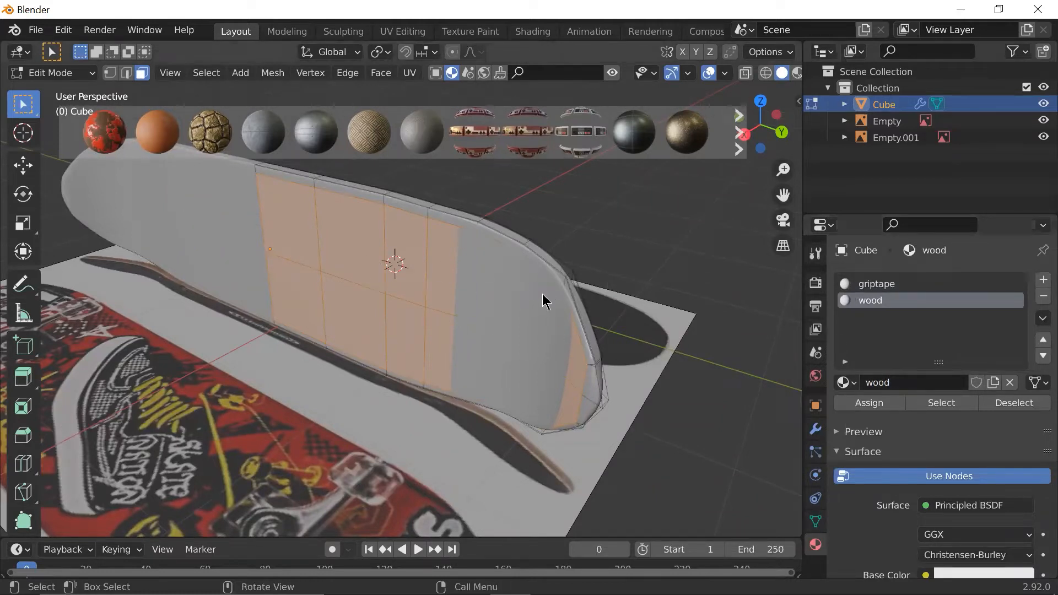
- Invert the face selection and assign the wood material to the deck's rim and remaining faces
key("ctrl+i")
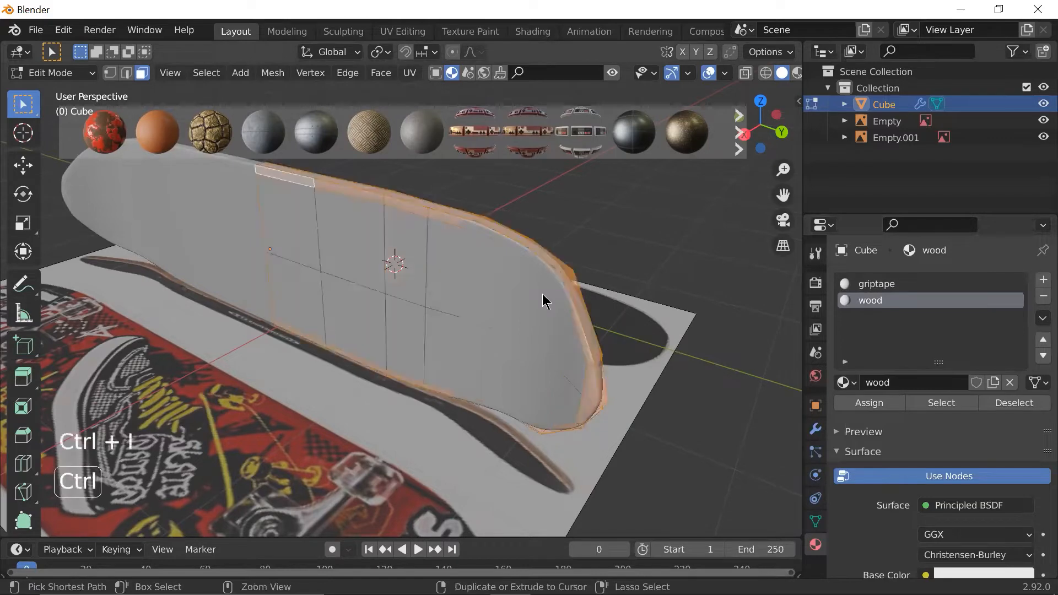
scroll(545, 292, "down", 1)
scroll(546, 283, "up", 1)
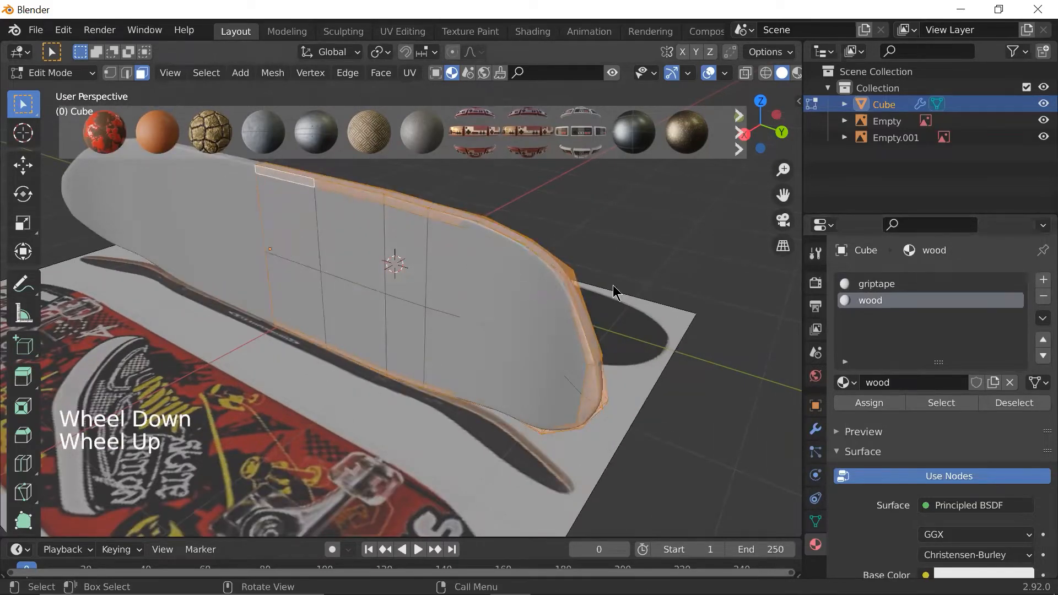
left_click(866, 405)
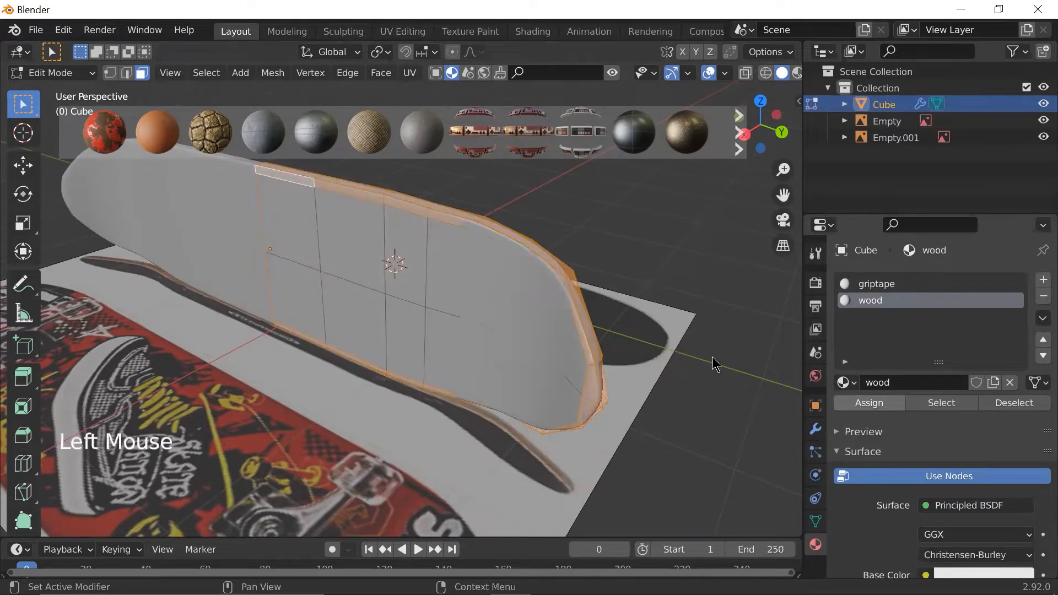
scroll(491, 333, "down", 1)
key("Tab")
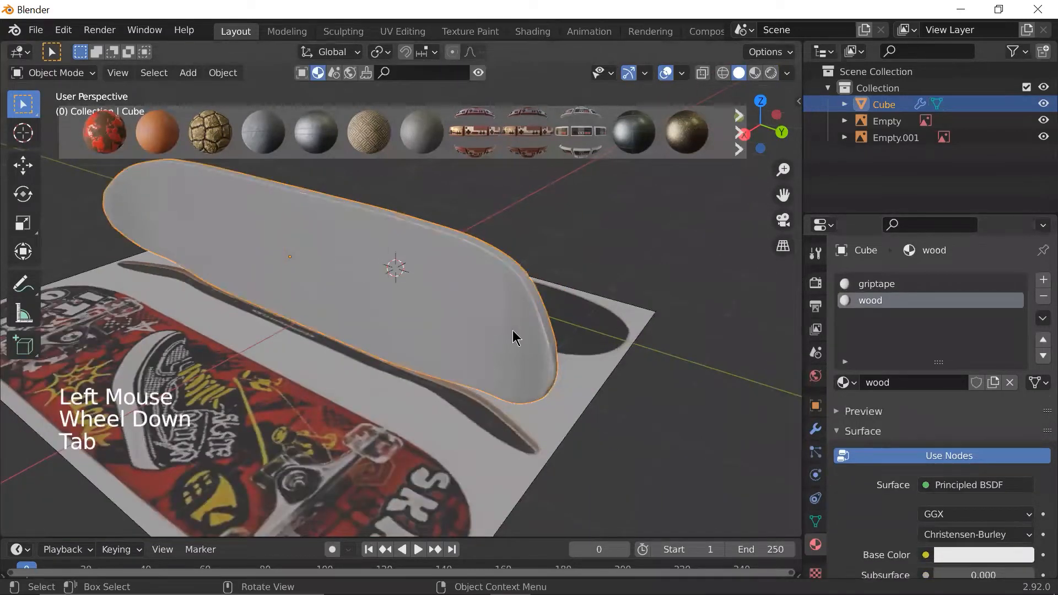
- Clear the selection and select the deck faces that use the griptape material
key("Tab")
left_click(941, 284)
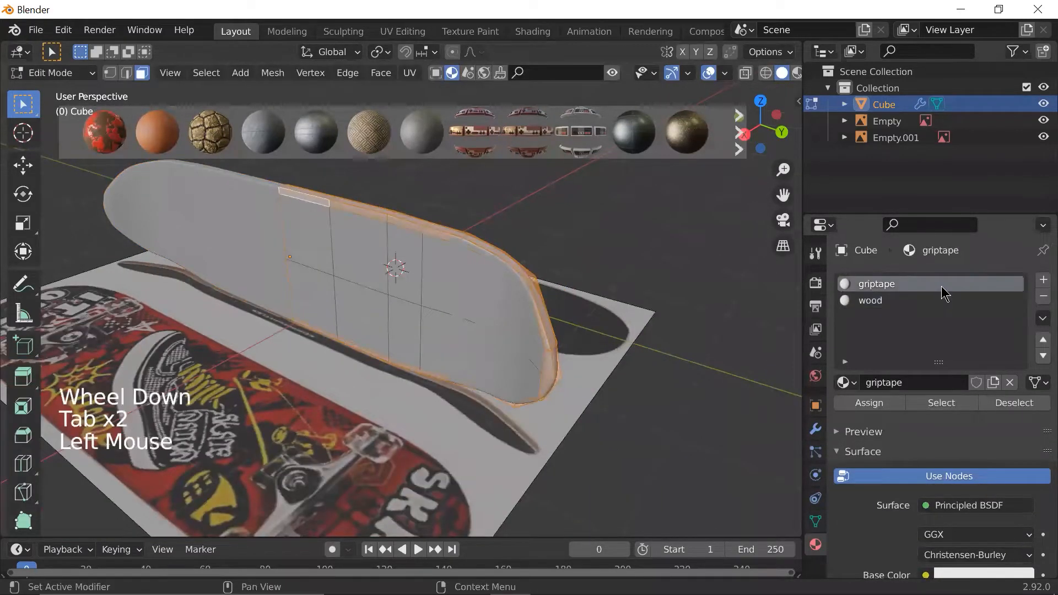
left_click(692, 265)
left_click(940, 403)
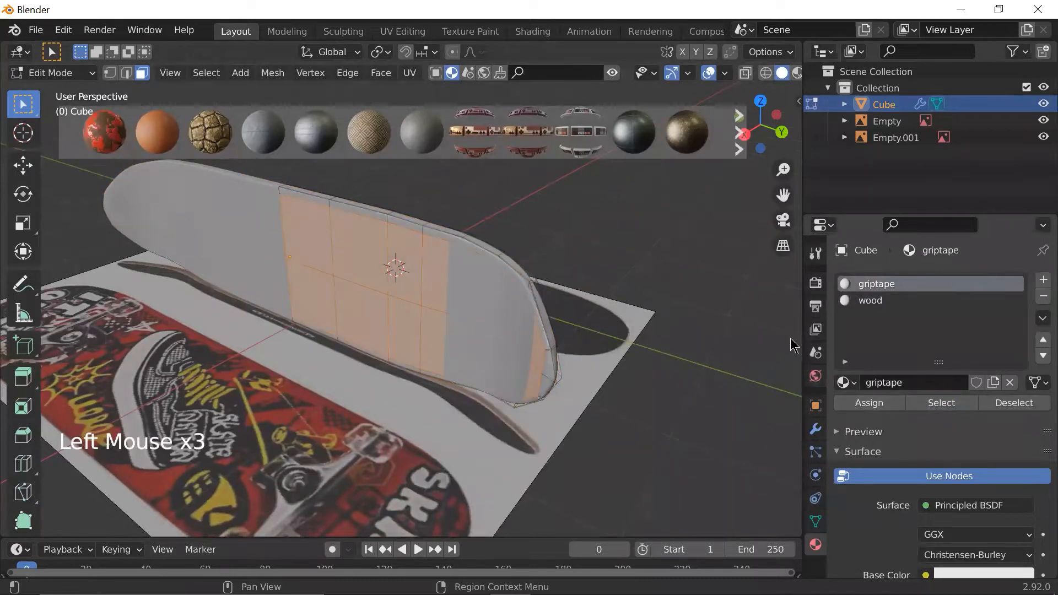
left_click(901, 300)
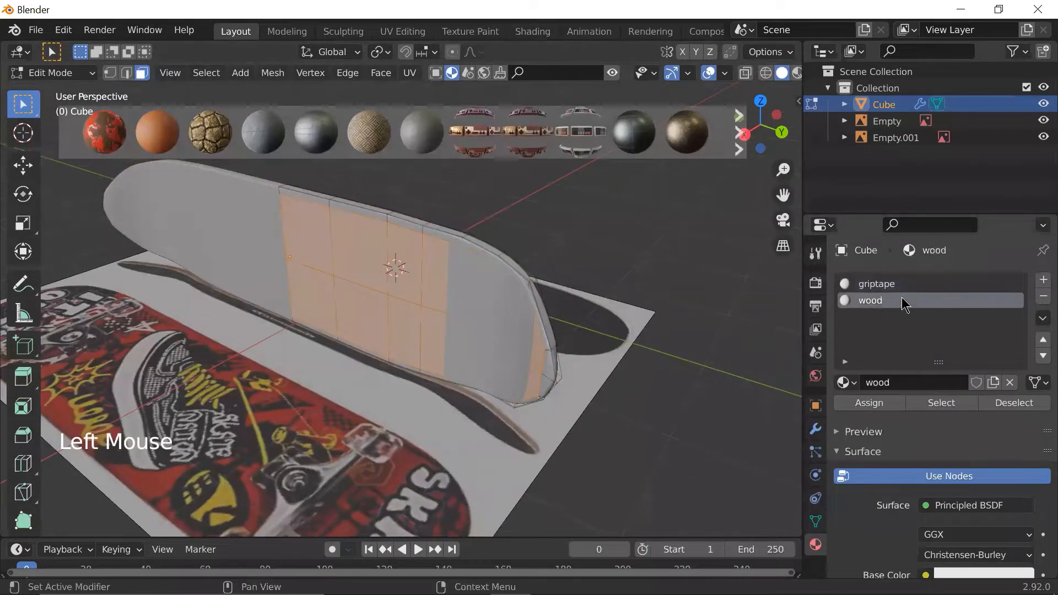
left_click(876, 283)
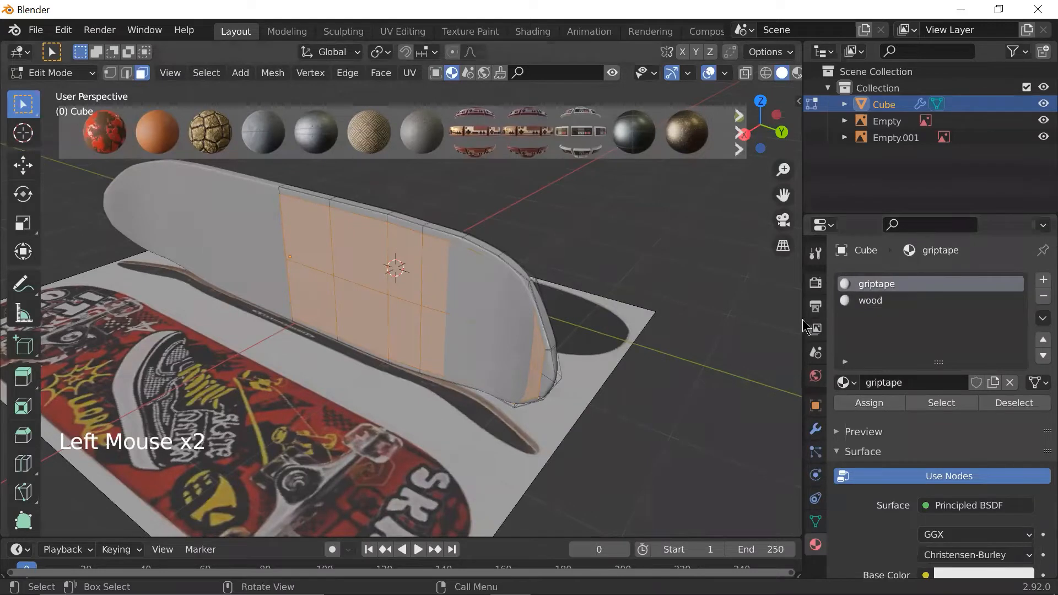
- Invert the griptape selection, assign the wood material to those faces again, and return to Object Mode
left_click(873, 301)
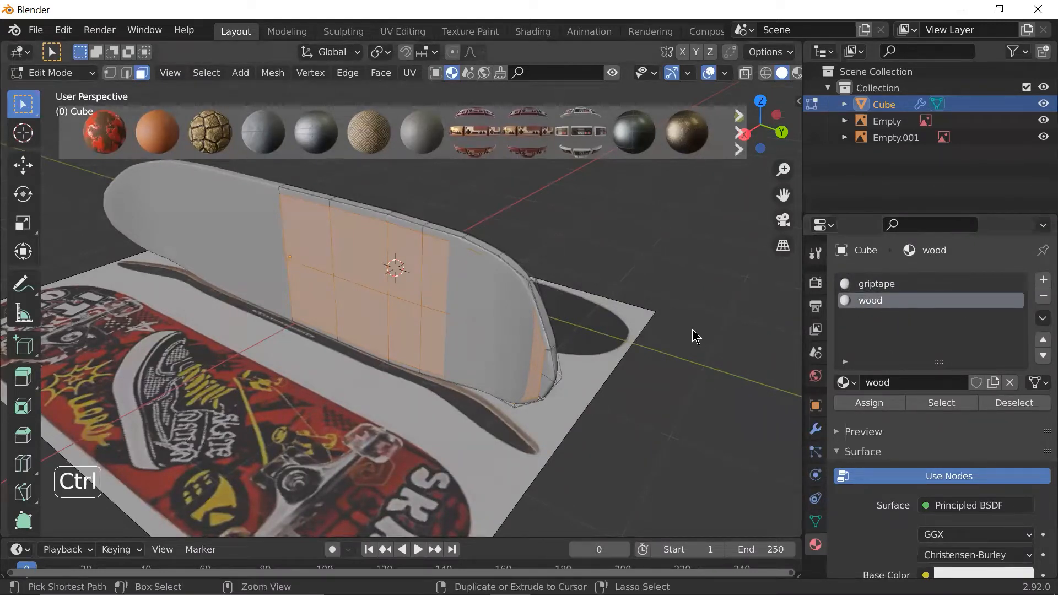
key("ctrl+i")
middle_click_drag(439, 203, 714, 326)
left_click(867, 404)
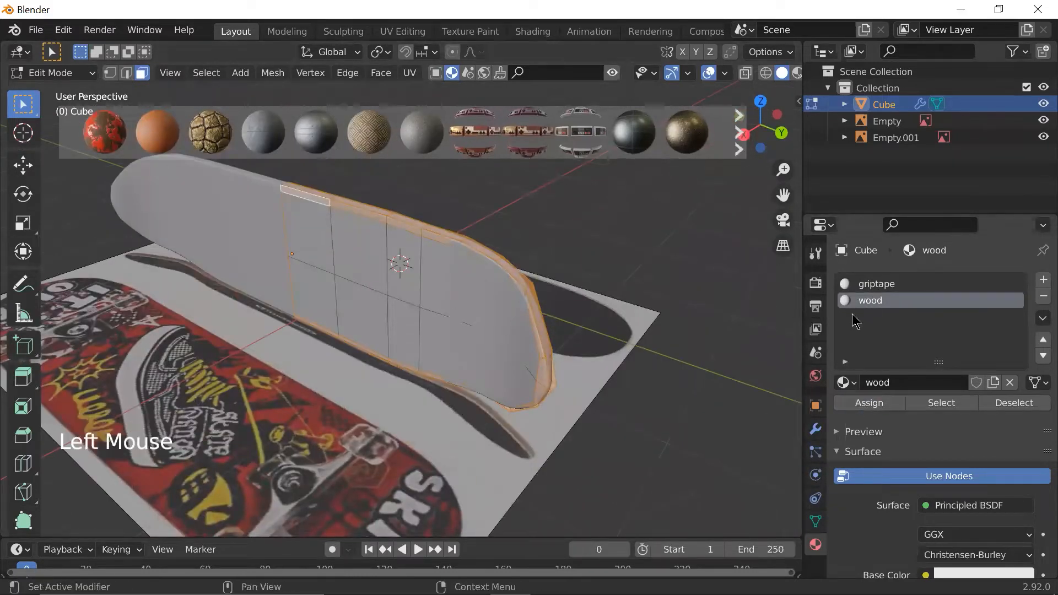
key("Tab")
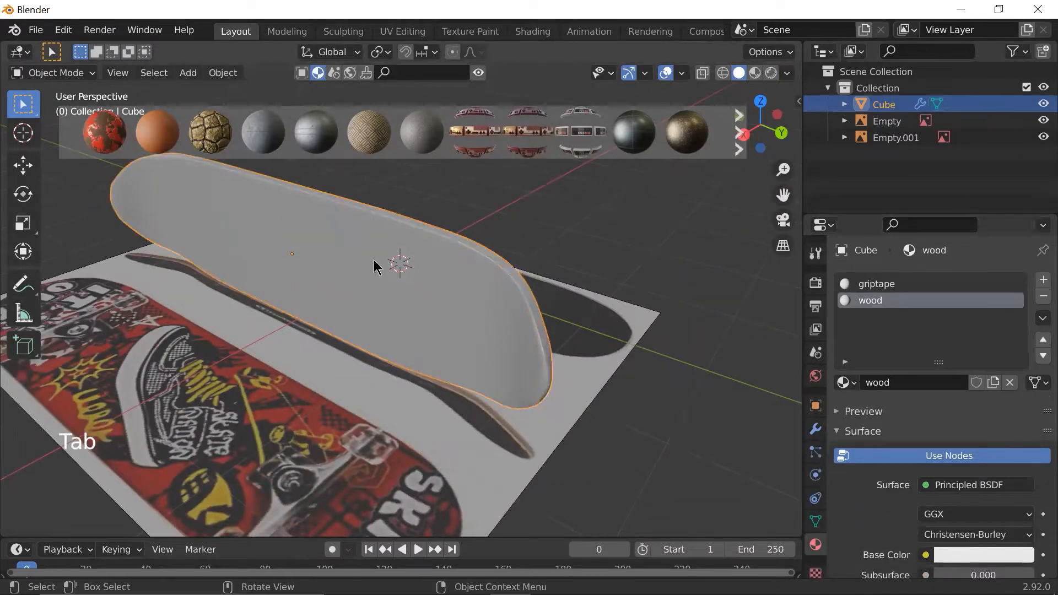
key("Tab")
key("Tab")
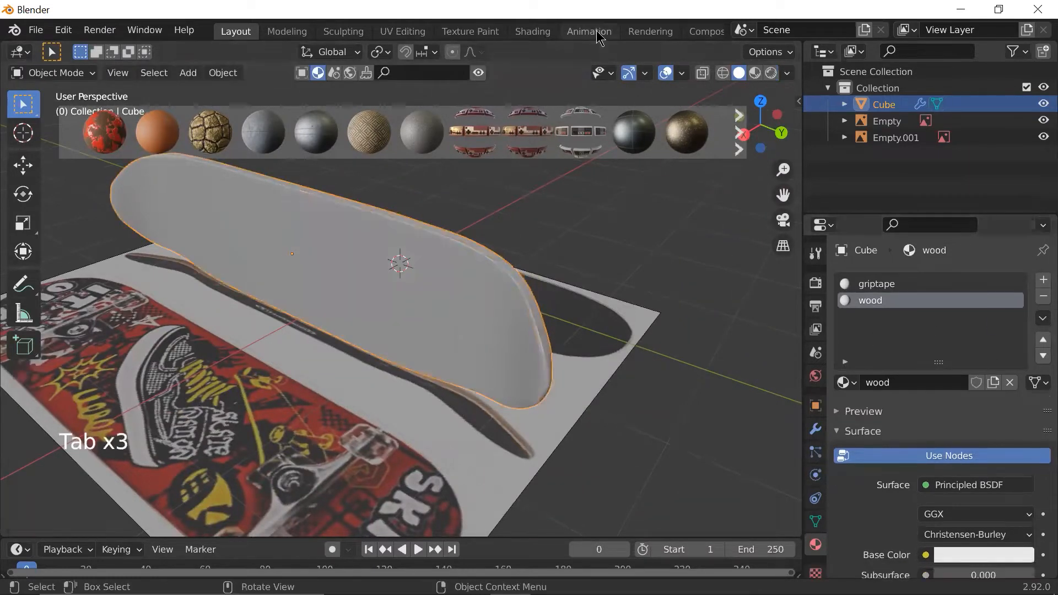
- Examine the deck against the reference images in the top view and in perspective
left_click(674, 366)
scroll(545, 343, "up", 2)
scroll(544, 342, "down", 2)
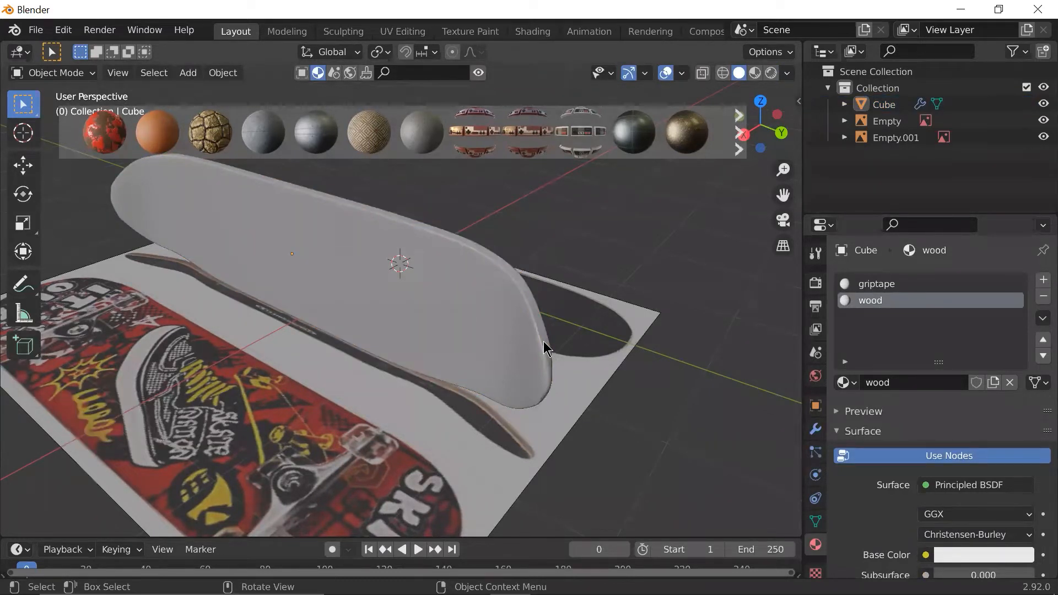
left_click(537, 340)
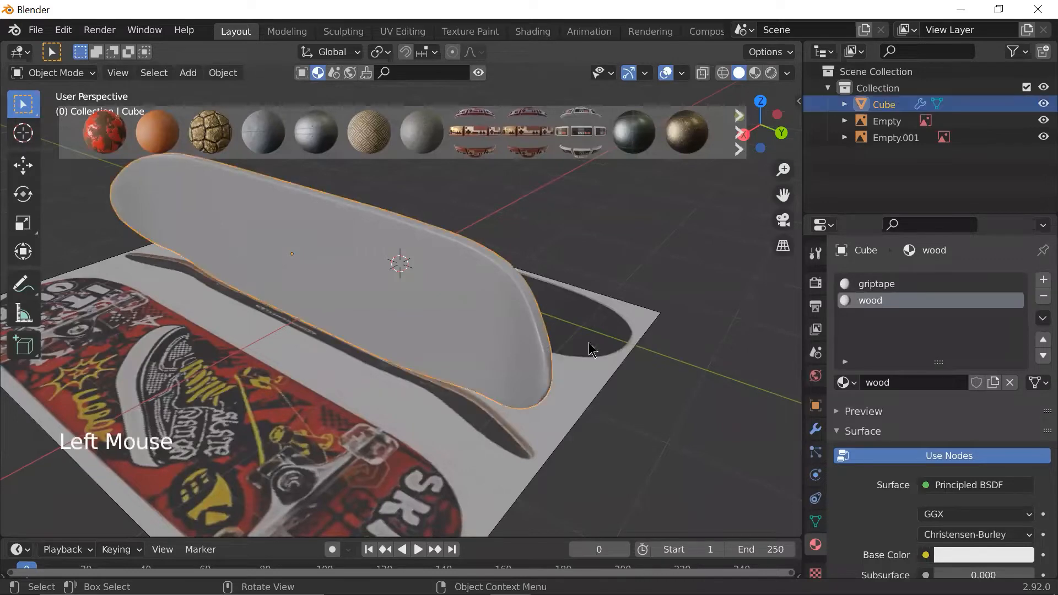
key("grave")
left_click(692, 246)
mouse_move(646, 135)
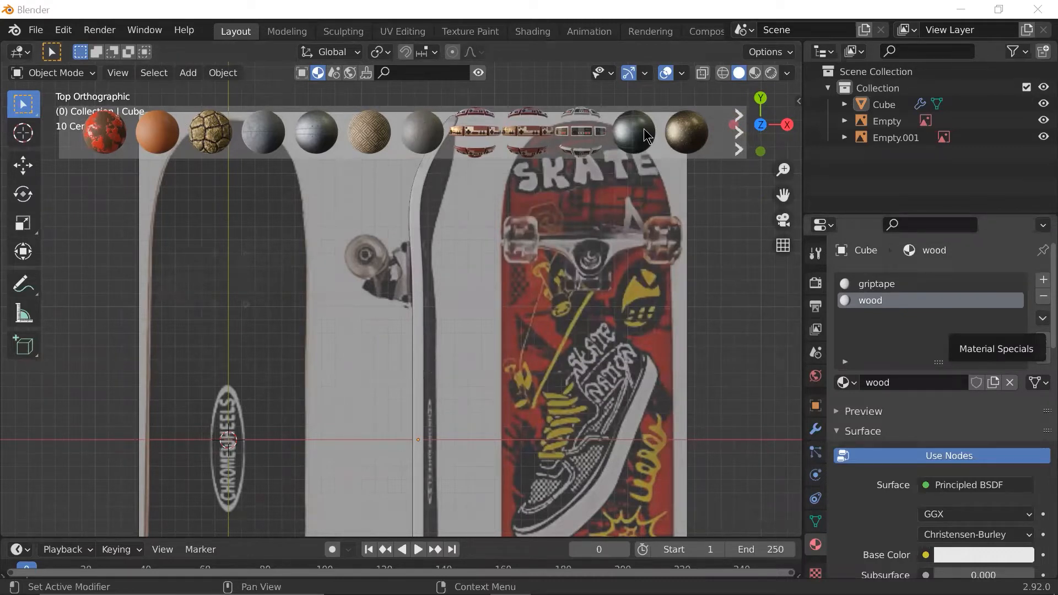
scroll(504, 360, "up", 2)
scroll(506, 363, "down", 1)
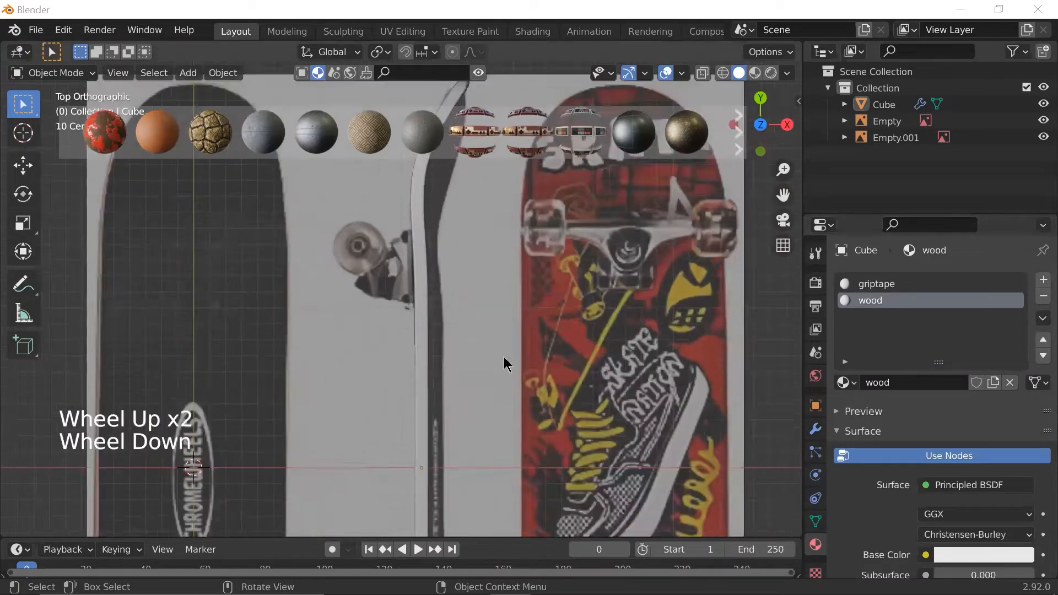
scroll(505, 363, "down", 3)
middle_click_drag(521, 349, 428, 254)
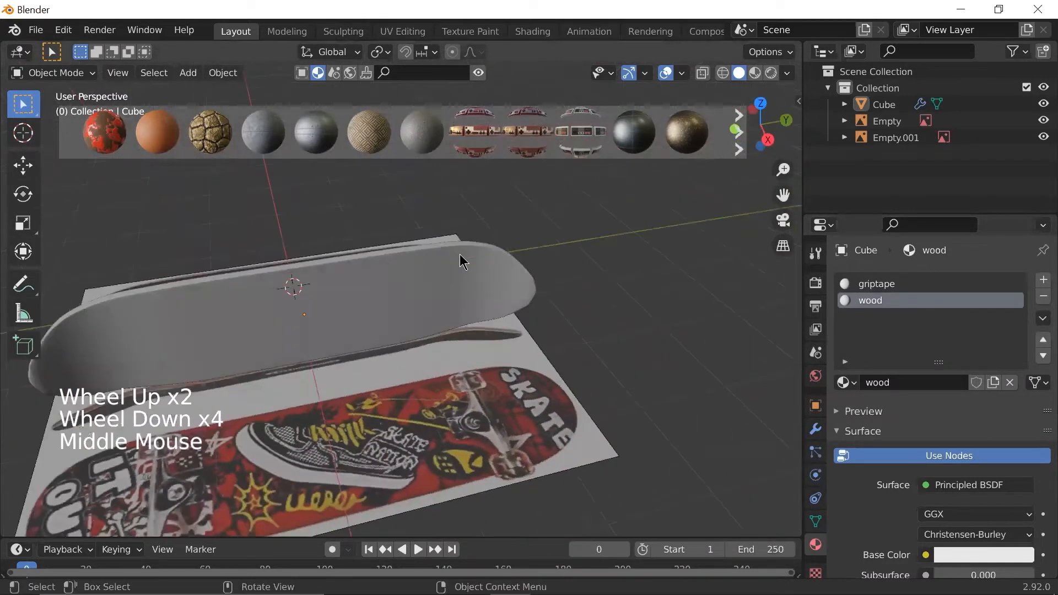
- Inspect the deck's rounded end and opposite broad side, switching between the editable mesh and the smoothed object
scroll(477, 263, "up", 3)
left_click(478, 263)
scroll(478, 263, "down", 3)
key("Tab")
scroll(631, 273, "up", 3)
scroll(636, 282, "down", 1)
middle_click_drag(637, 282, 681, 306, "shift")
key("Tab")
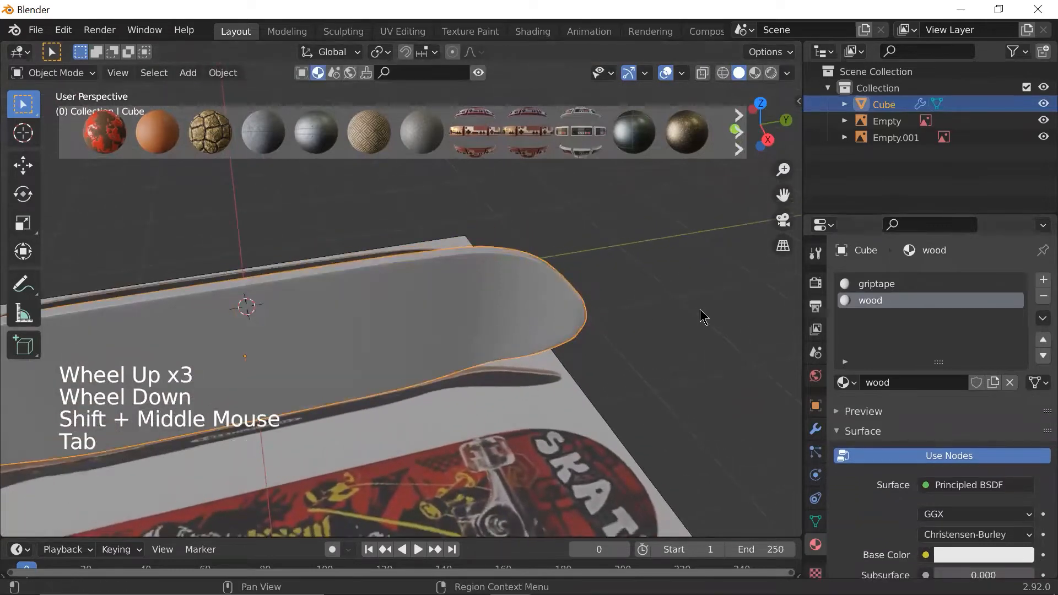
key("Tab")
key("Tab")
left_click(548, 353)
middle_click_drag(548, 353, 496, 232)
scroll(496, 232, "up", 1)
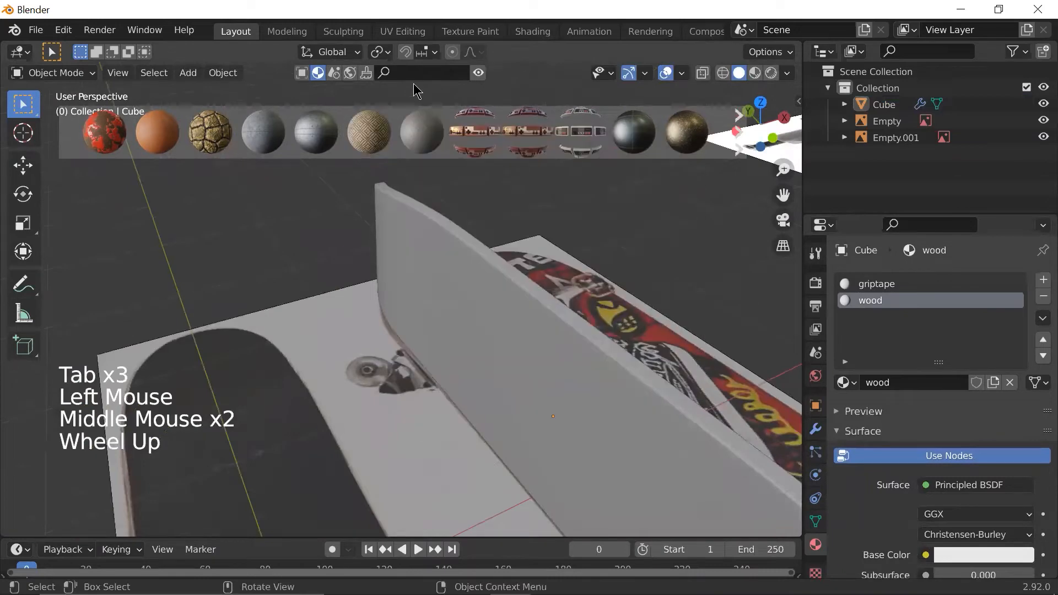
- Search the BlenderKit material library for "wood" and preview several of the wood materials
left_click(413, 77)
left_click(414, 77)
type("wood")
key("Return")
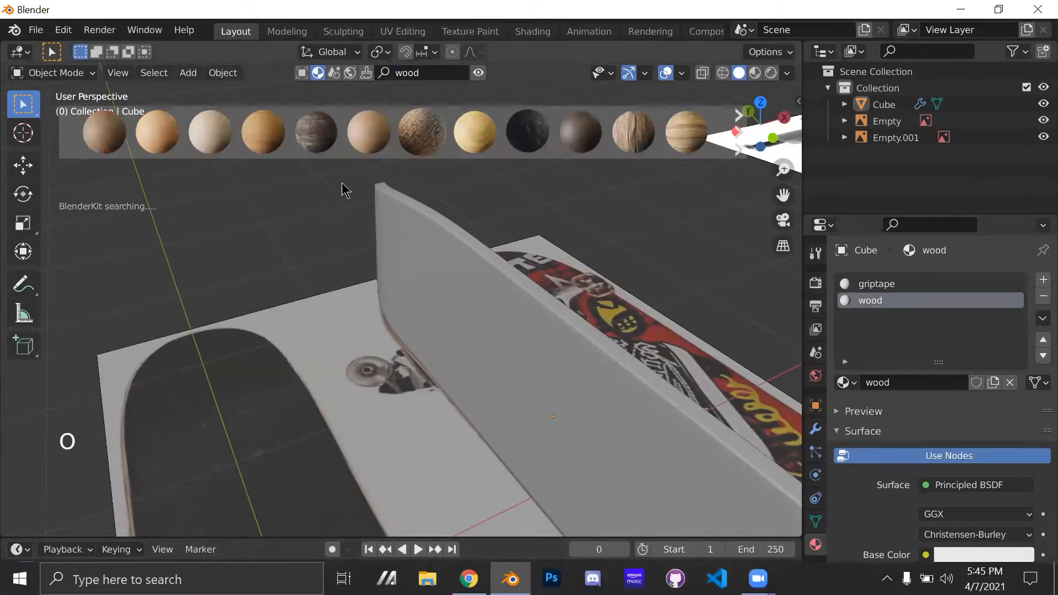
mouse_move(231, 148)
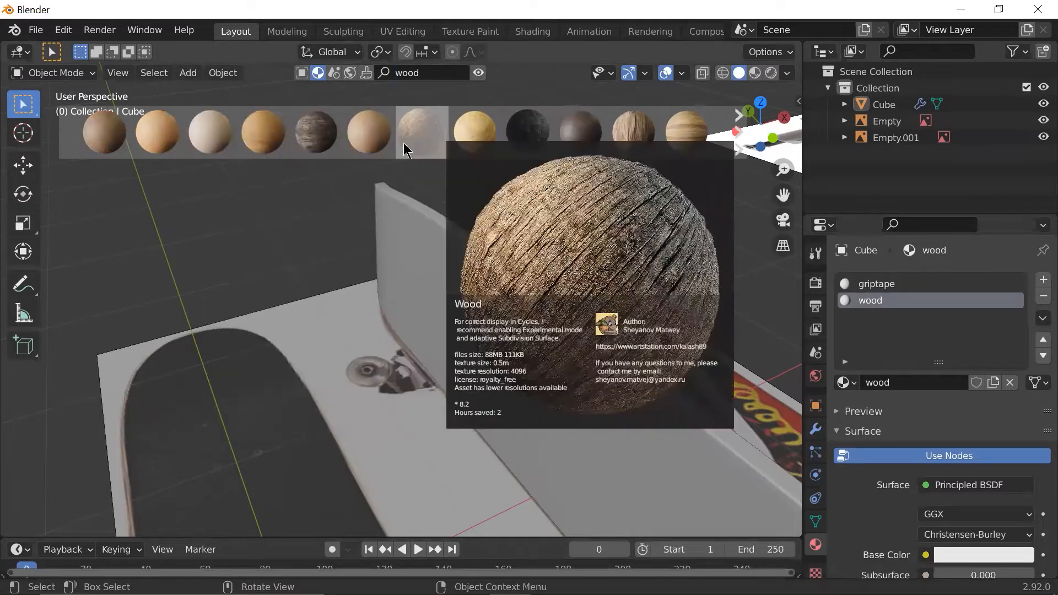
mouse_move(135, 147)
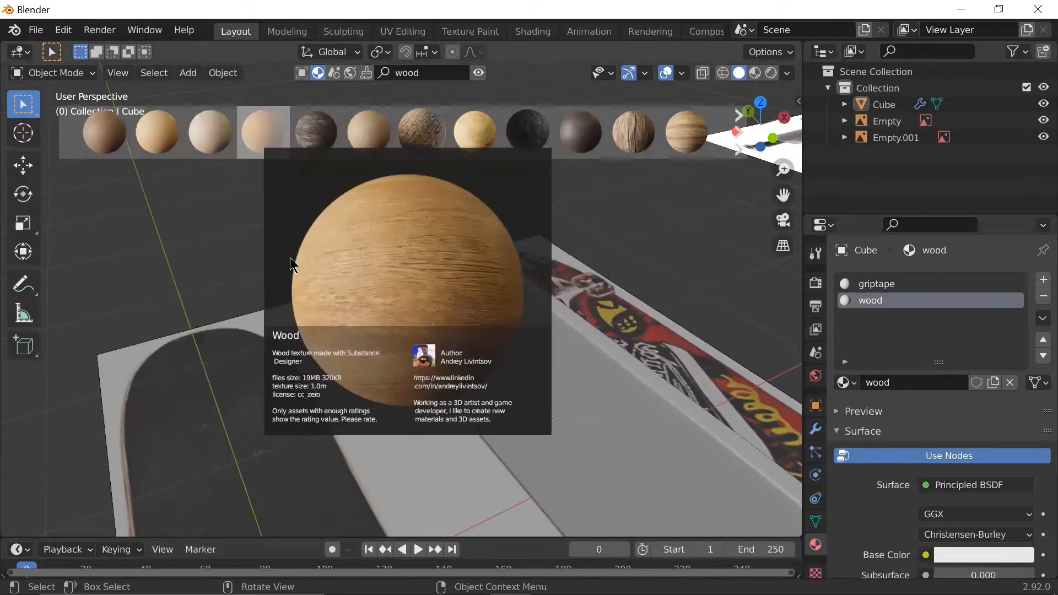
- Compare with the wooden rim in the reference image and apply BlenderKit's light-brown Wood material to the deck's wood slot
scroll(298, 265, "down", 3)
middle_click_drag(329, 380, 514, 265, "shift")
scroll(465, 328, "up", 8)
middle_click_drag(485, 330, 373, 177, "shift")
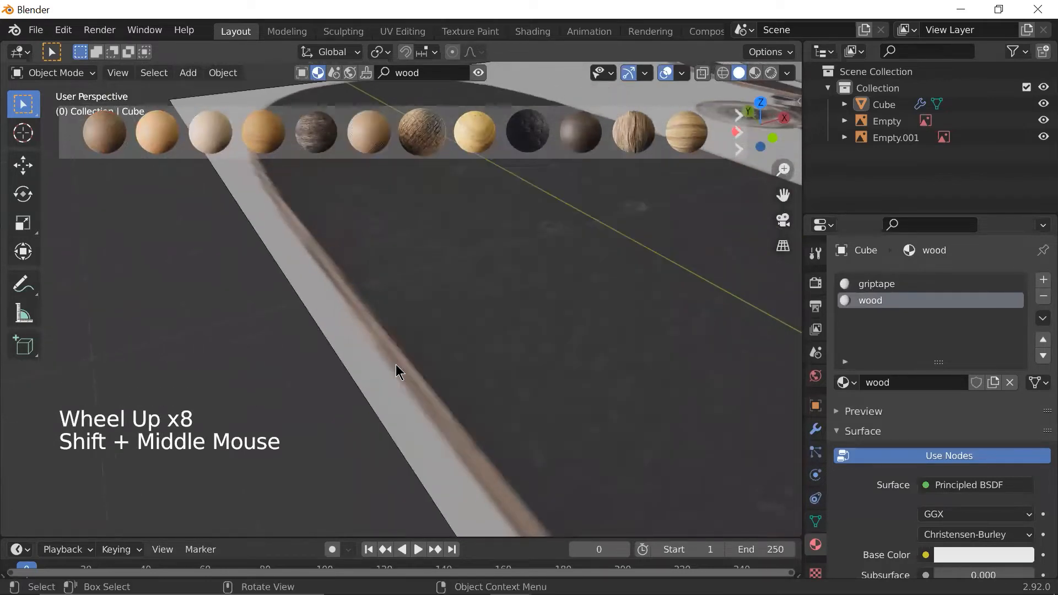
mouse_move(365, 140)
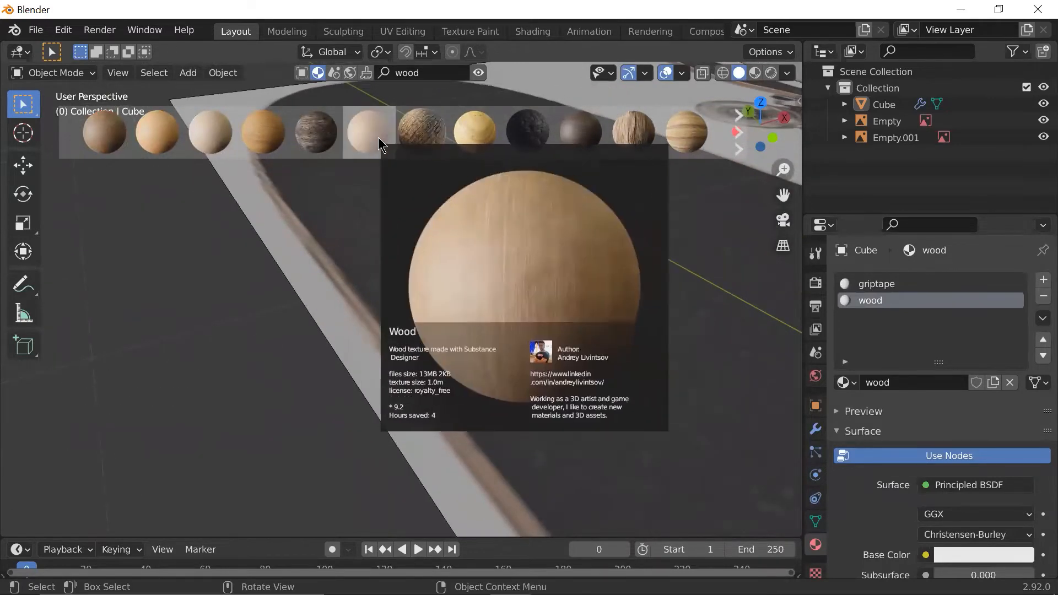
scroll(585, 240, "down", 4)
scroll(586, 239, "down", 2)
scroll(568, 144, "down", 2)
scroll(583, 262, "down", 1)
middle_click_drag(524, 274, 389, 315, "shift")
left_click(568, 243)
middle_click_drag(567, 243, 476, 288)
scroll(463, 256, "up", 2)
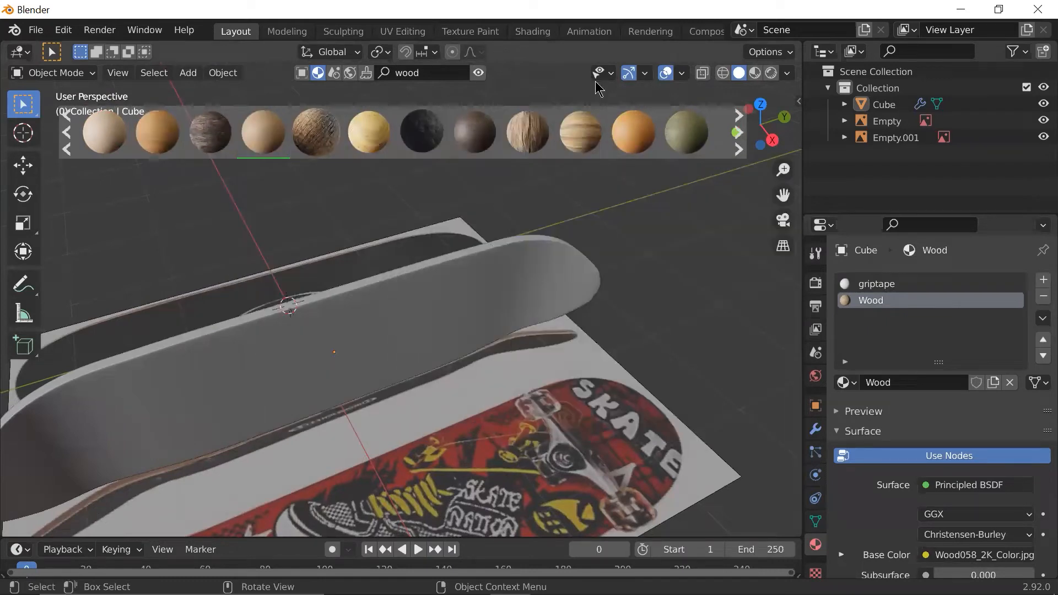
- Frame the whole deck above its reference images and display it in Material Preview shading
scroll(644, 338, "down", 1)
middle_click_drag(645, 337, 851, 299)
scroll(466, 303, "up", 2)
scroll(466, 304, "down", 1)
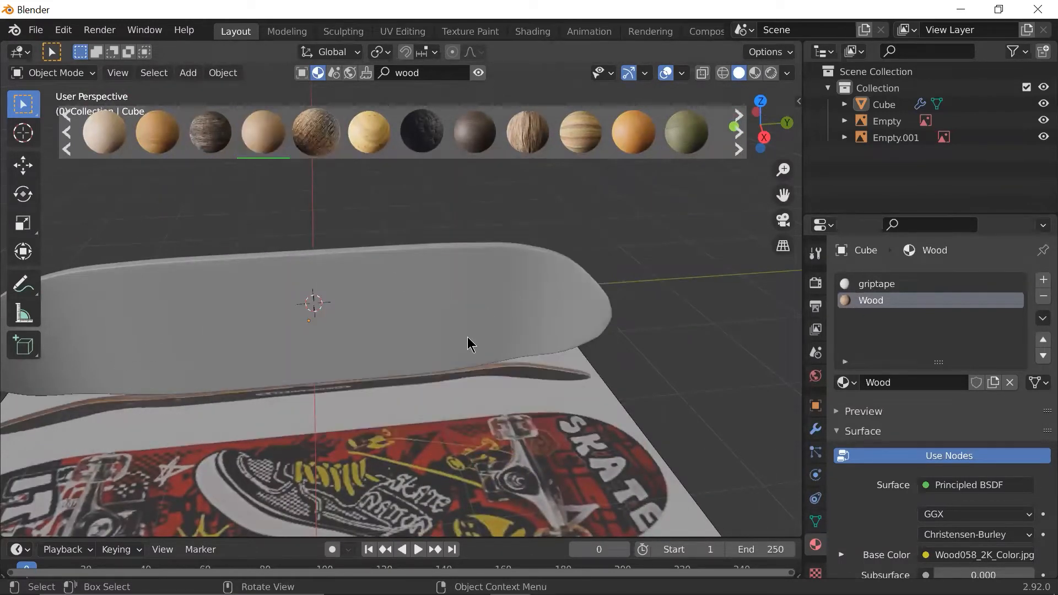
scroll(530, 335, "down", 1)
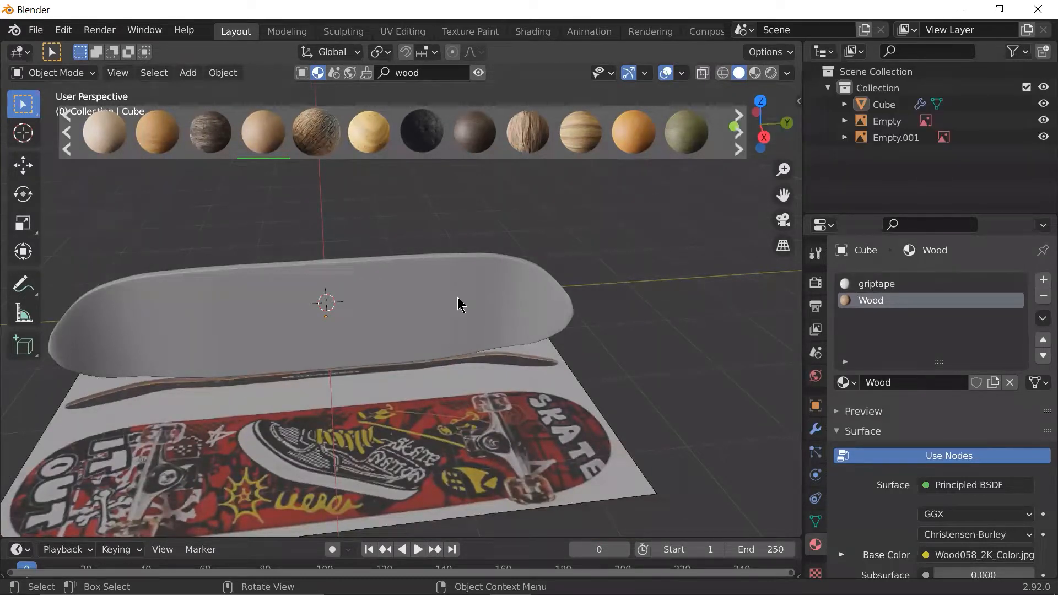
key("z")
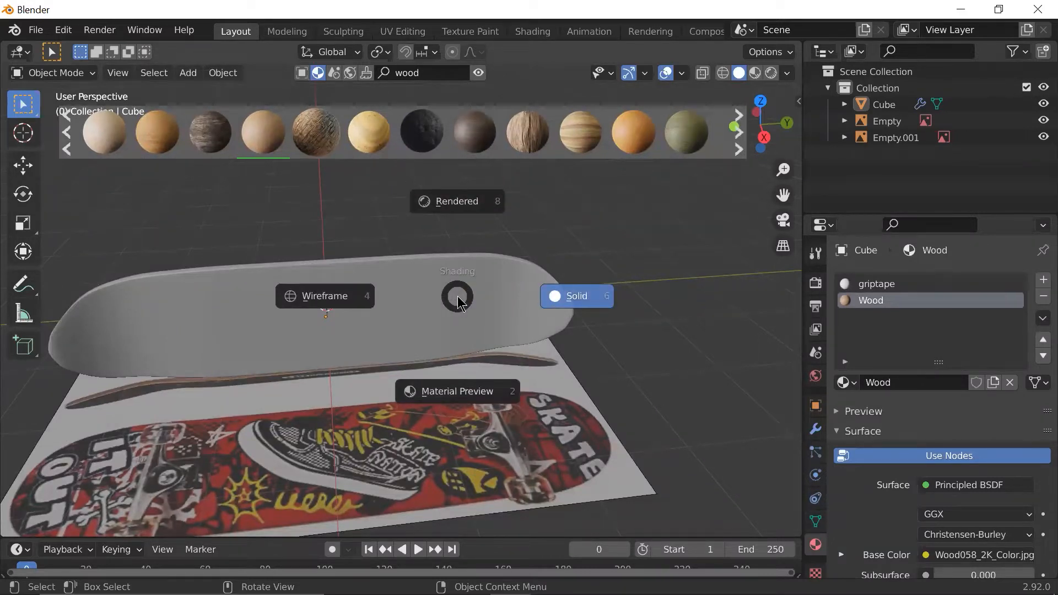
left_click(451, 423)
- Examine the griptape face and the wooden rim around the deck's rounded end with their materials
scroll(443, 319, "up", 3)
scroll(442, 299, "down", 1)
middle_click_drag(441, 299, 489, 305)
scroll(384, 280, "up", 2)
scroll(384, 279, "up", 1)
scroll(388, 280, "down", 1)
scroll(514, 342, "up", 1)
scroll(663, 298, "down", 2)
scroll(493, 305, "down", 3)
scroll(493, 304, "up", 2)
scroll(493, 303, "up", 1)
middle_click_drag(613, 337, 545, 284)
scroll(621, 299, "down", 1)
middle_click_drag(620, 299, 408, 323)
scroll(380, 259, "down", 2)
scroll(380, 260, "up", 1)
middle_click_drag(380, 259, 432, 331)
scroll(554, 250, "up", 2)
scroll(432, 330, "up", 2)
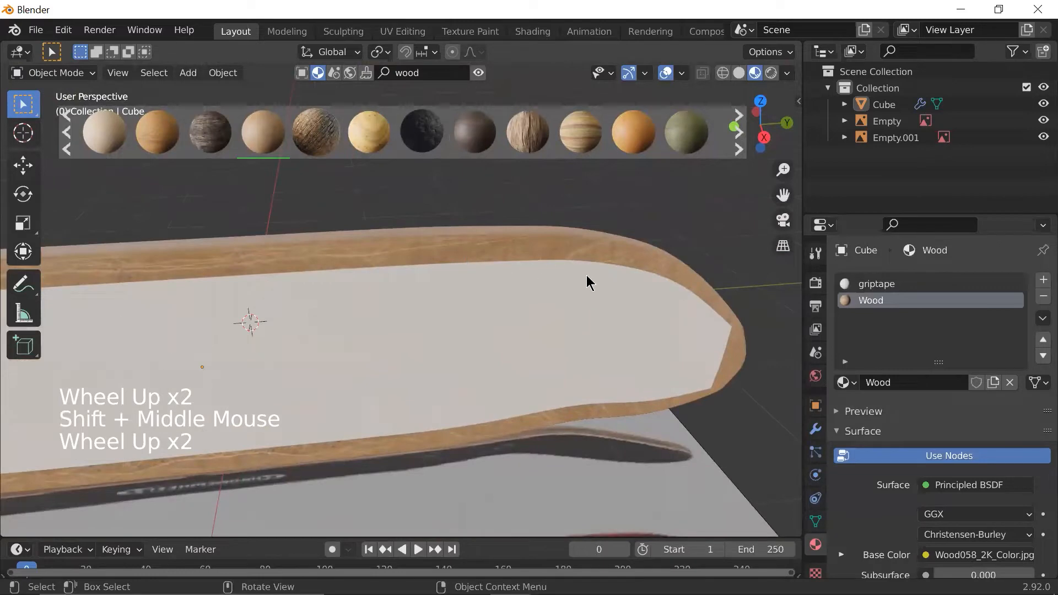
- Cut a lengthwise edge loop through the upper half of the griptape face and slide it toward the upper rim, to about -0.95
scroll(670, 346, "down", 1)
middle_click_drag(670, 346, 593, 293)
key("Tab")
scroll(396, 275, "up", 1)
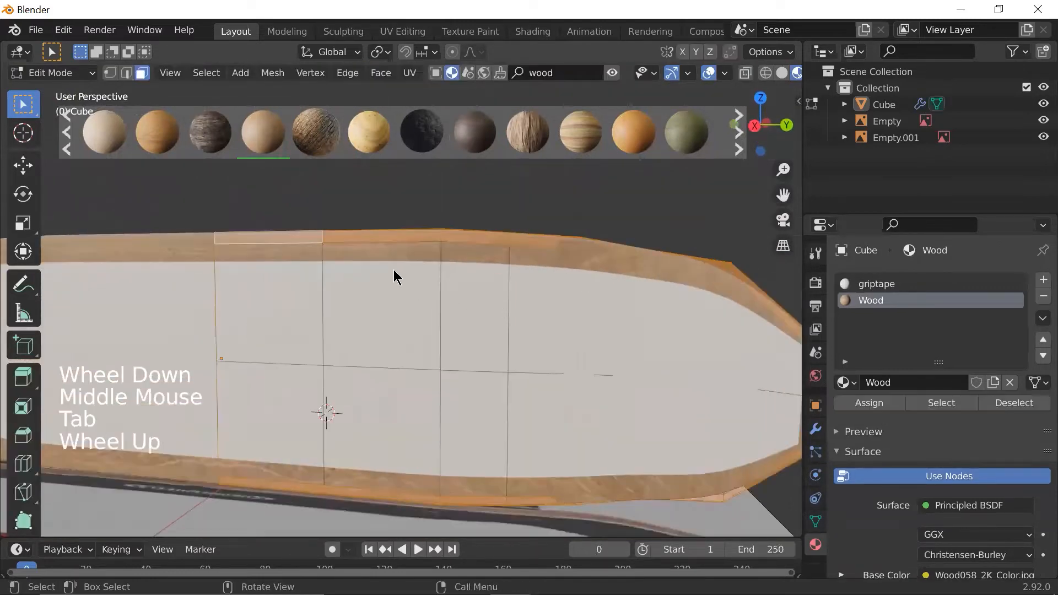
key("shift+z")
key("shift+z")
key("2")
double_click(460, 260, "alt")
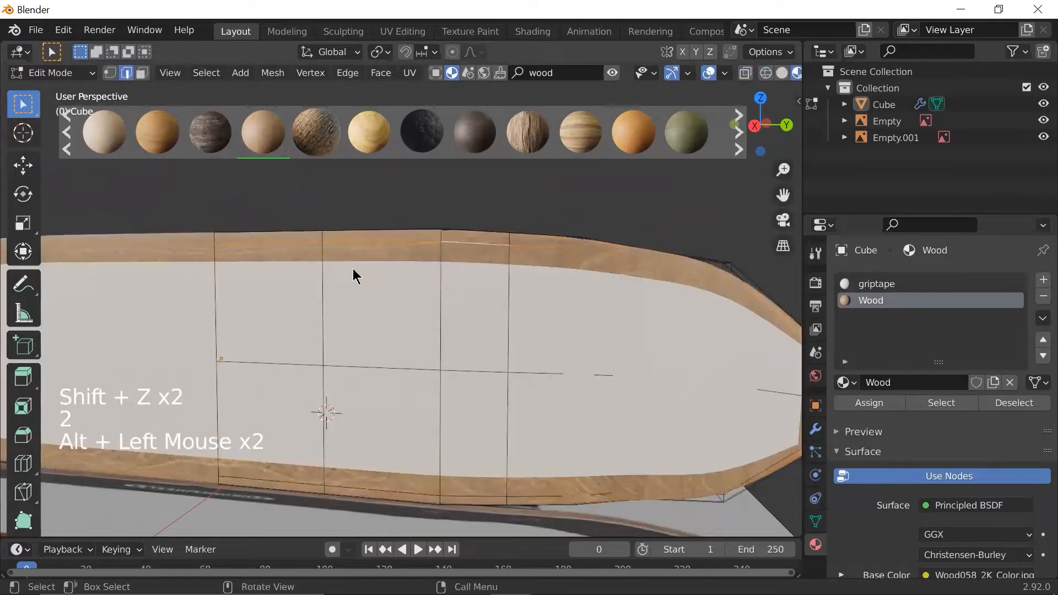
scroll(551, 298, "down", 1)
left_click(621, 236)
middle_click_drag(620, 233, 559, 227, "shift")
left_click(658, 230)
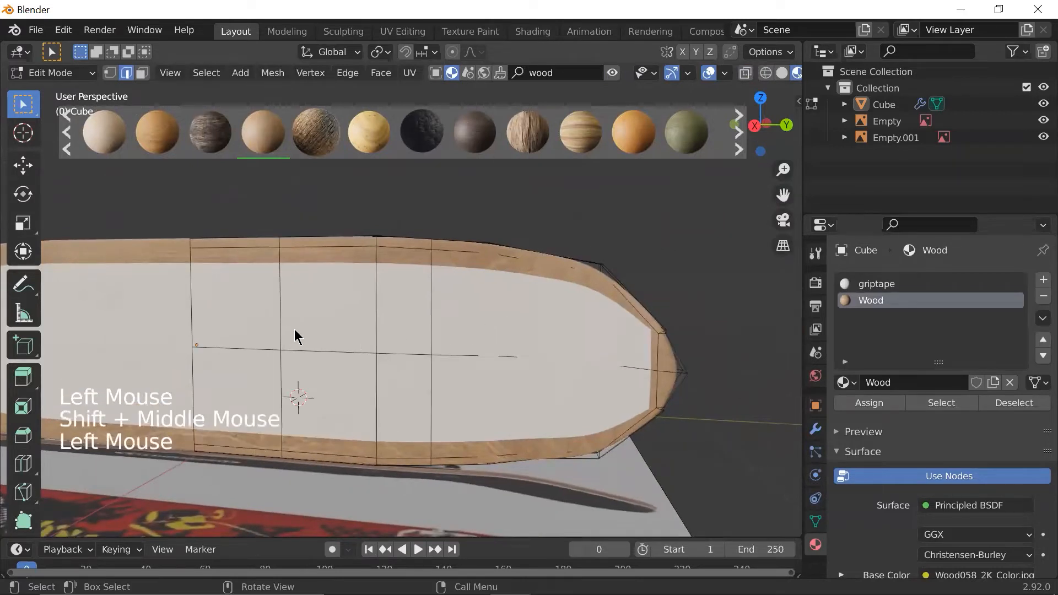
key("ctrl+r")
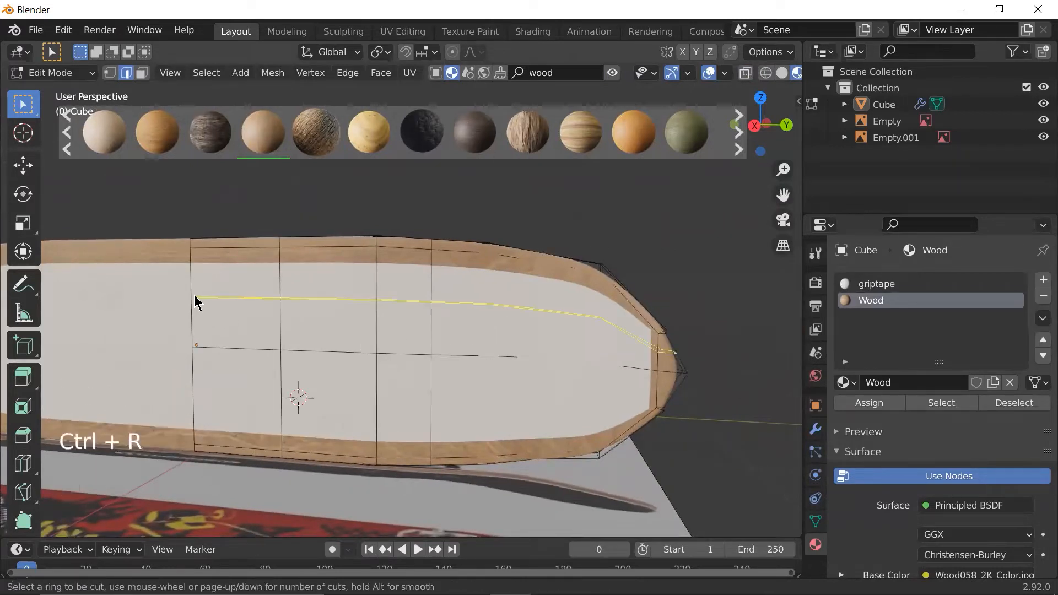
left_click(194, 296)
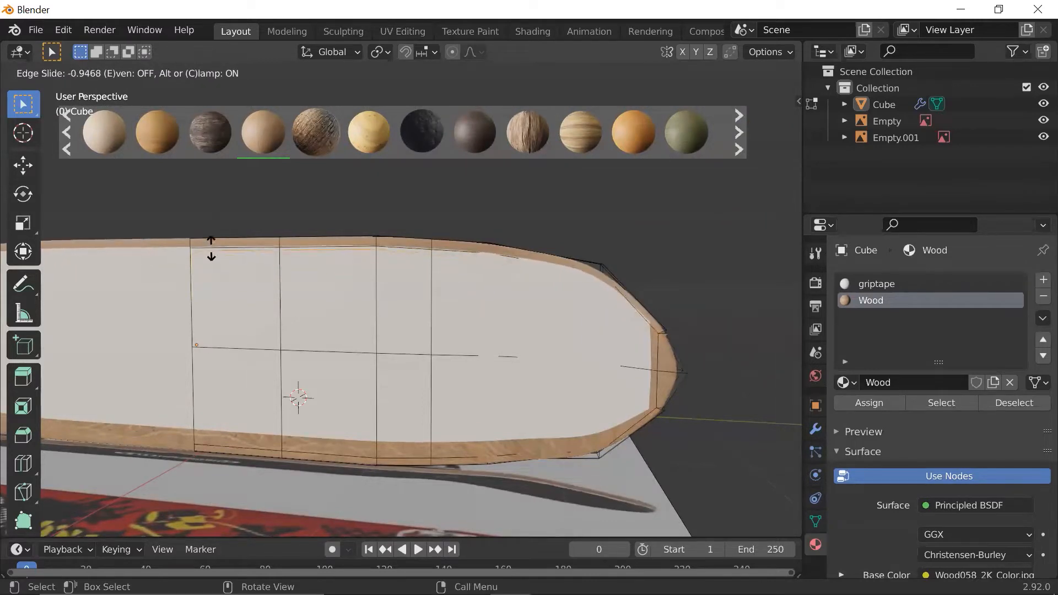
left_click(211, 248)
scroll(252, 242, "up", 2)
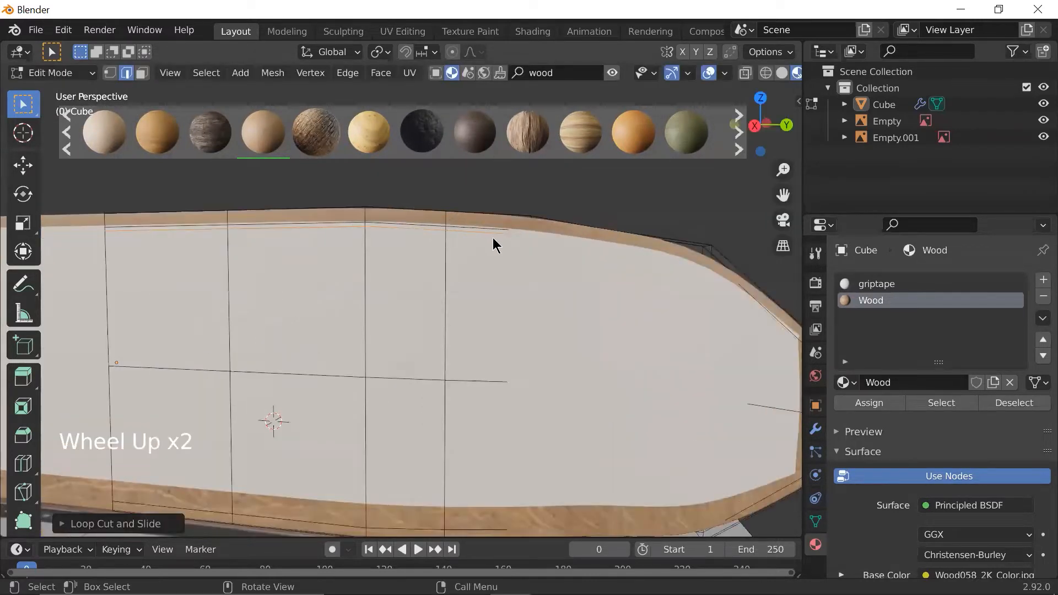
- Cut a second lengthwise edge loop through the lower half of the griptape face and slide it toward the lower rim, to about -0.8
scroll(590, 386, "down", 2)
middle_click_drag(590, 389, 560, 336, "shift")
scroll(559, 335, "up", 1)
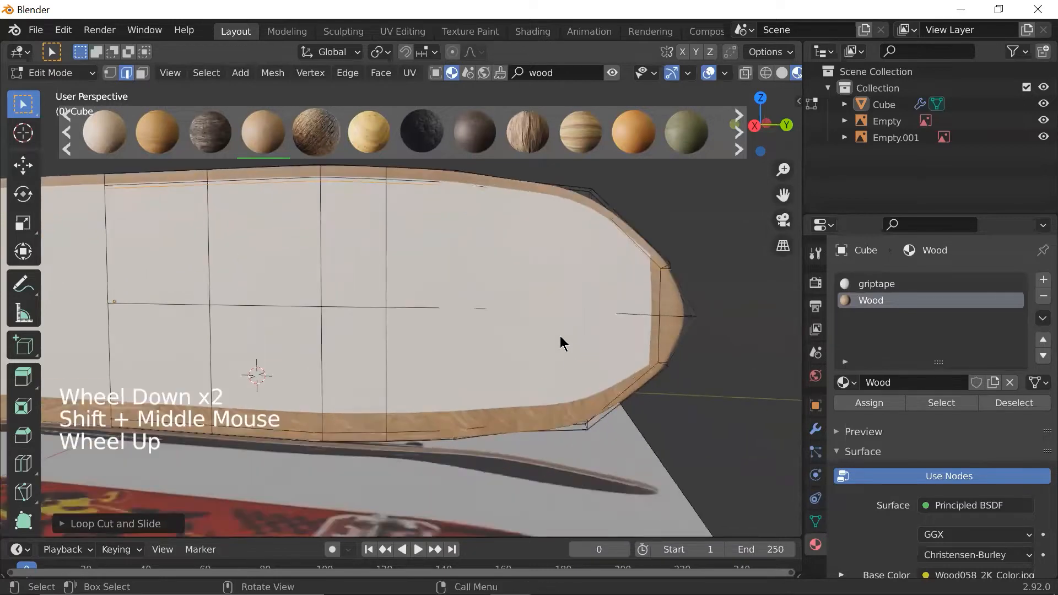
key("ctrl+r")
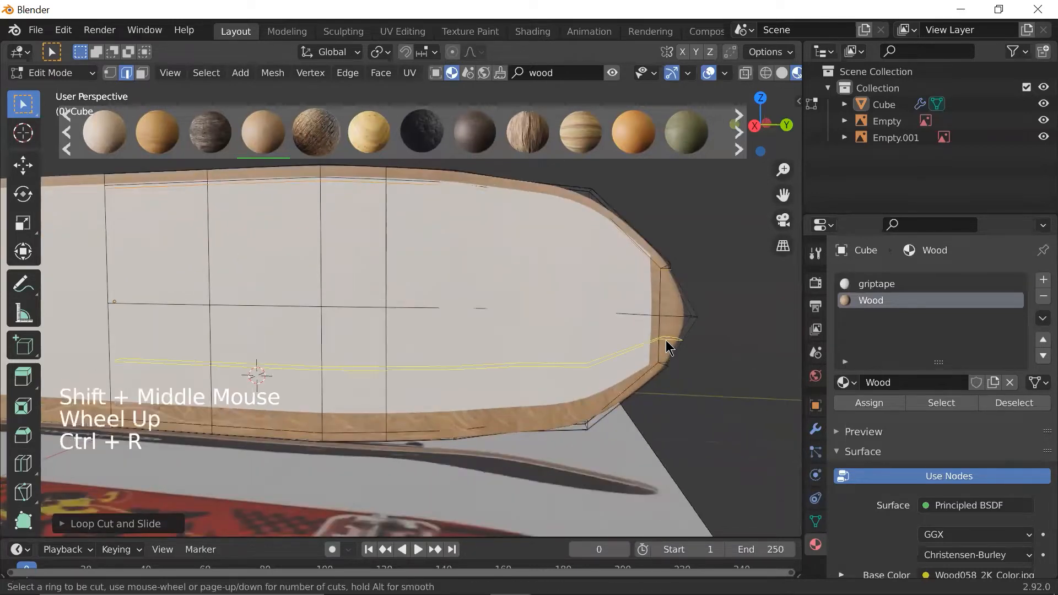
left_click(666, 342)
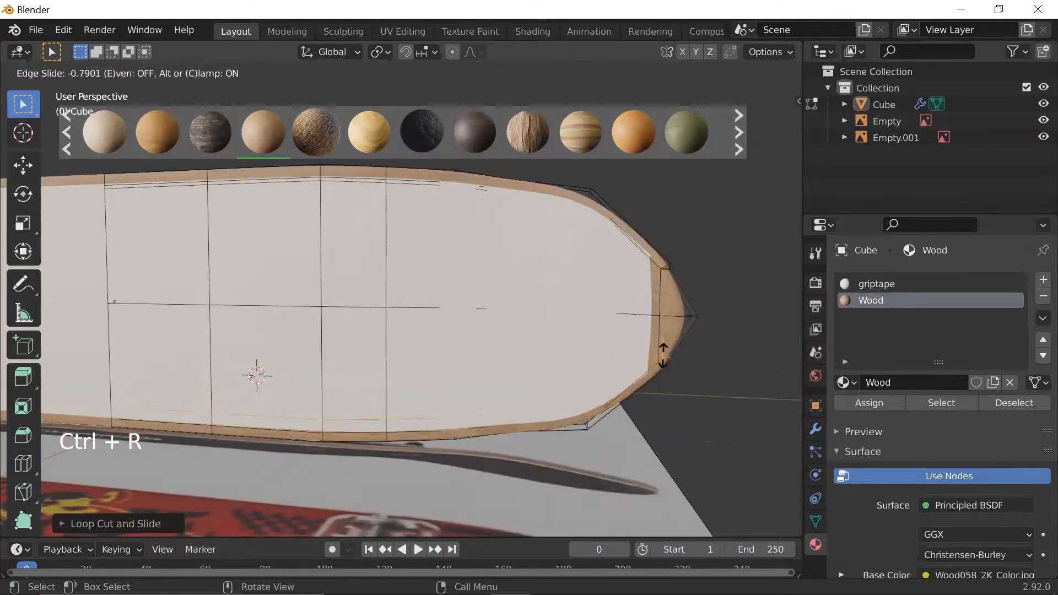
left_click(662, 357)
scroll(656, 355, "down", 2)
key("Tab")
key("Tab")
scroll(600, 312, "up", 2)
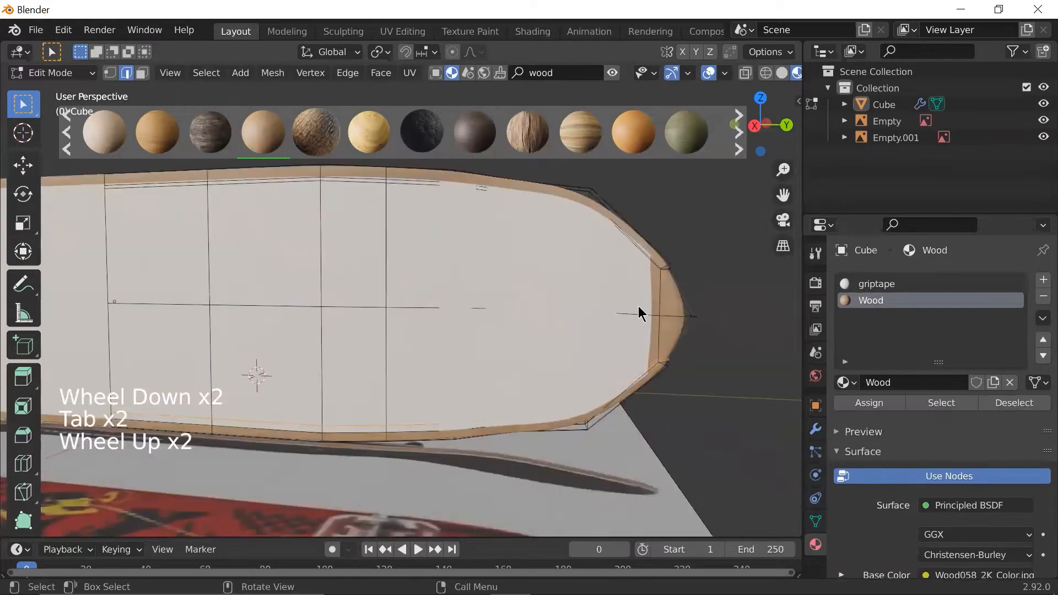
- Select the middle griptape vertex at the deck's rounded end and move it outward along the global Y axis by about 0.2 m
middle_click_drag(614, 312, 531, 316, "shift")
scroll(610, 339, "up", 2)
key("1")
left_click(589, 348)
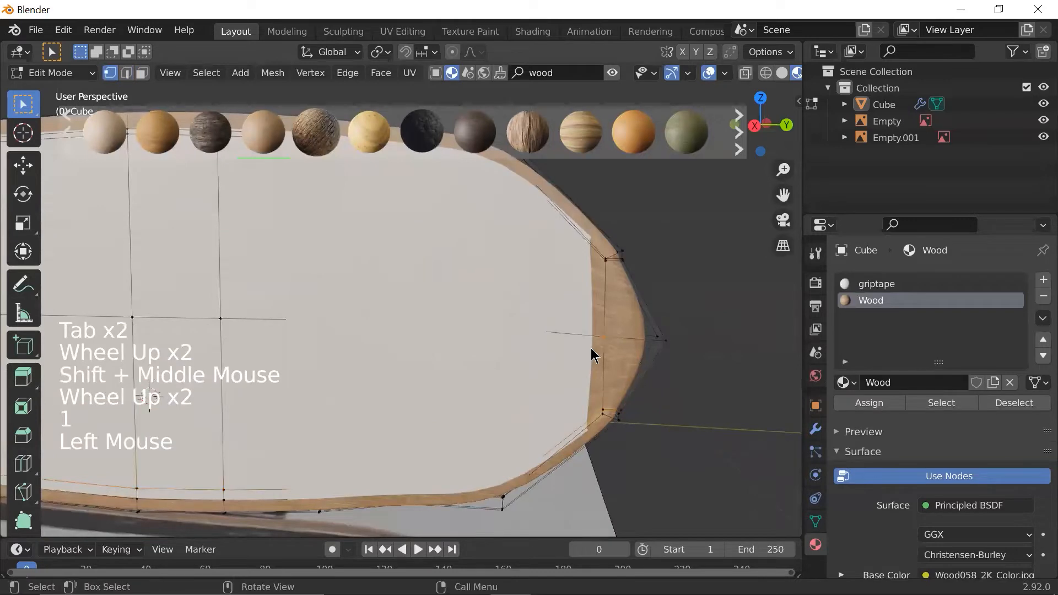
key("g")
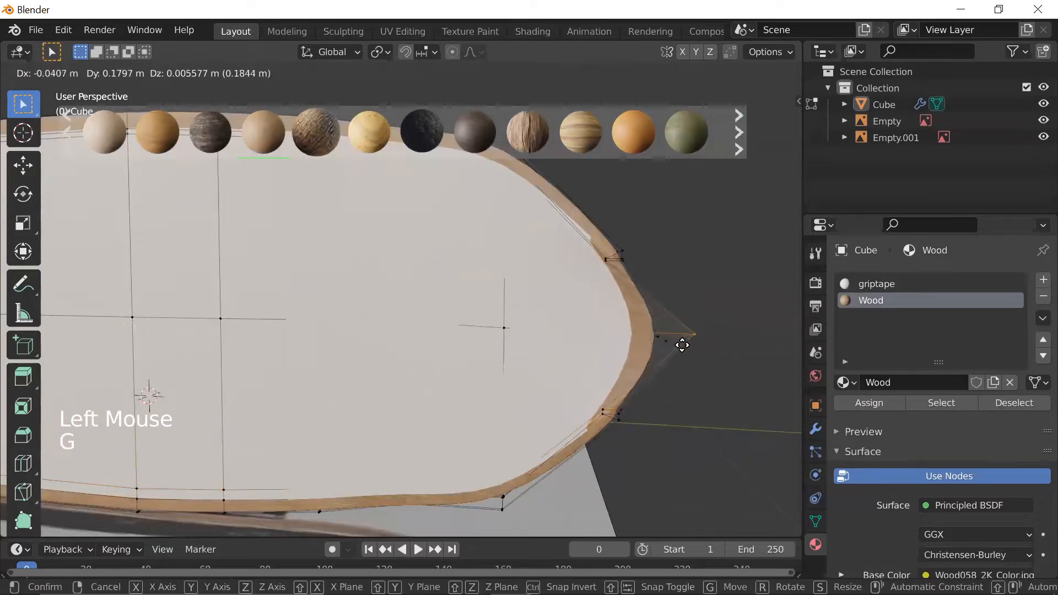
left_click(659, 349)
middle_click_drag(659, 350, 562, 355, "shift")
scroll(565, 356, "up", 3)
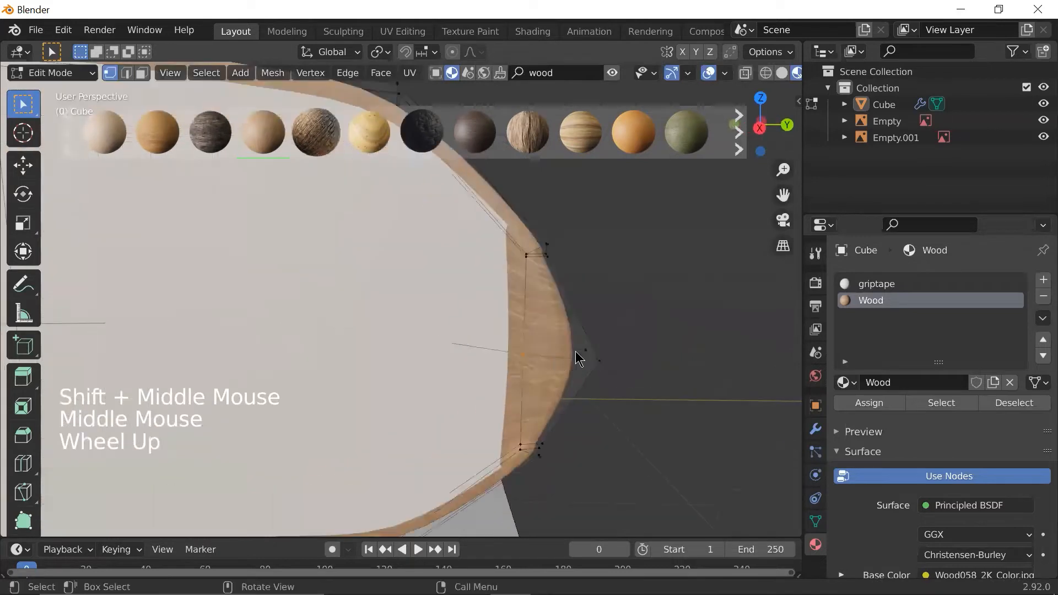
key("g")
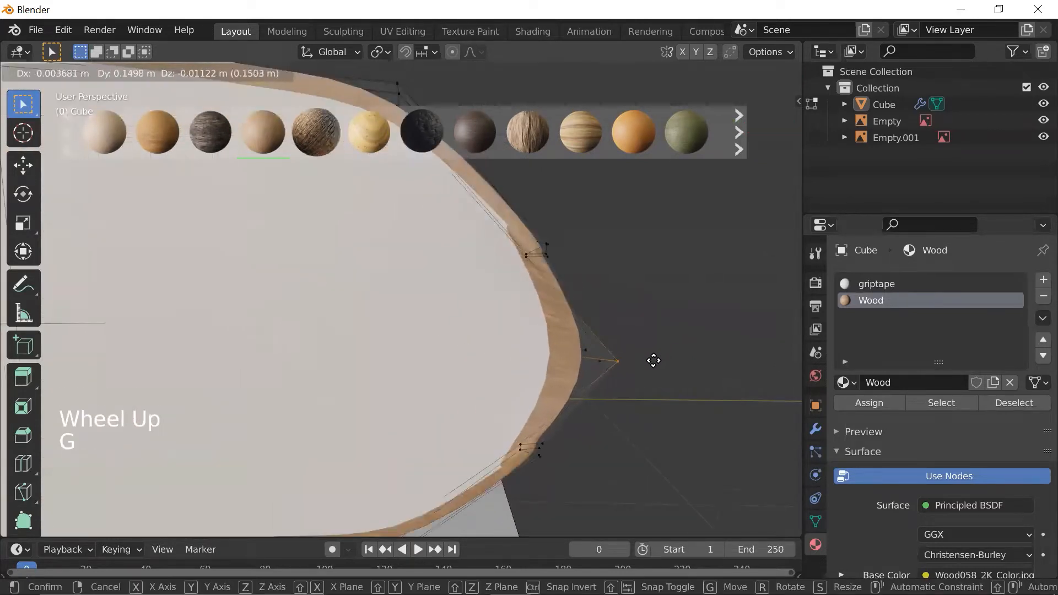
key("x")
key("y")
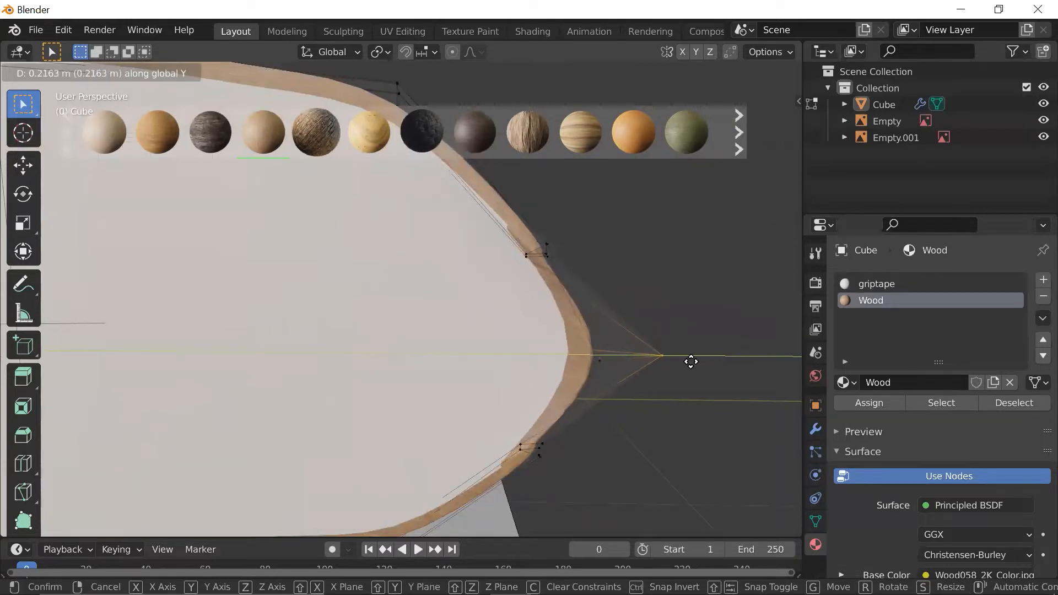
left_click(673, 361)
- Move the same end vertex along the global X axis and view the smoothed rim from the end
scroll(634, 363, "down", 2)
middle_click_drag(633, 363, 492, 368)
key("g")
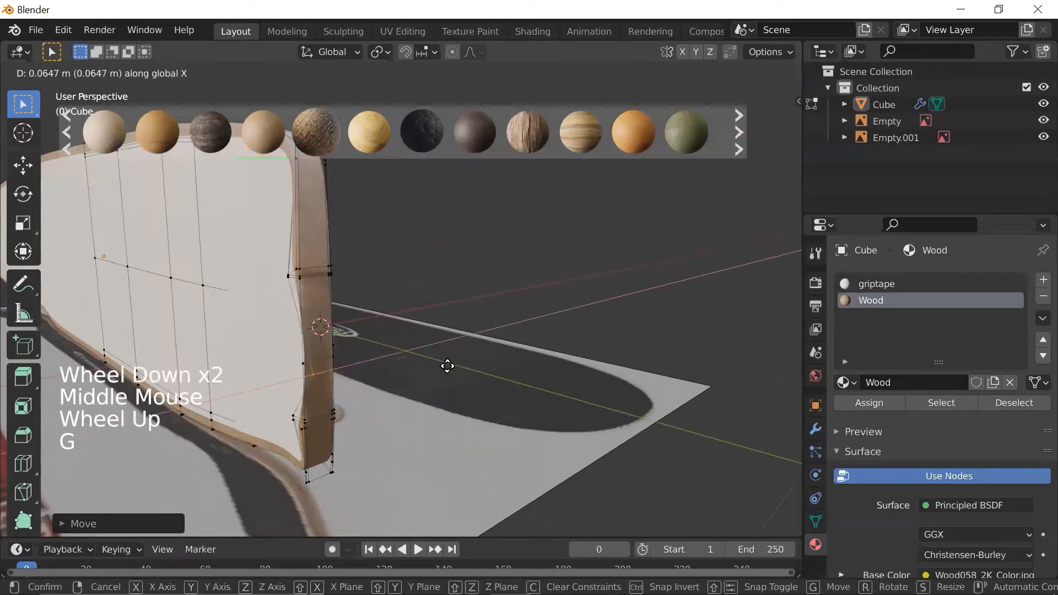
left_click(414, 368)
middle_click_drag(456, 366, 378, 349)
key("Tab")
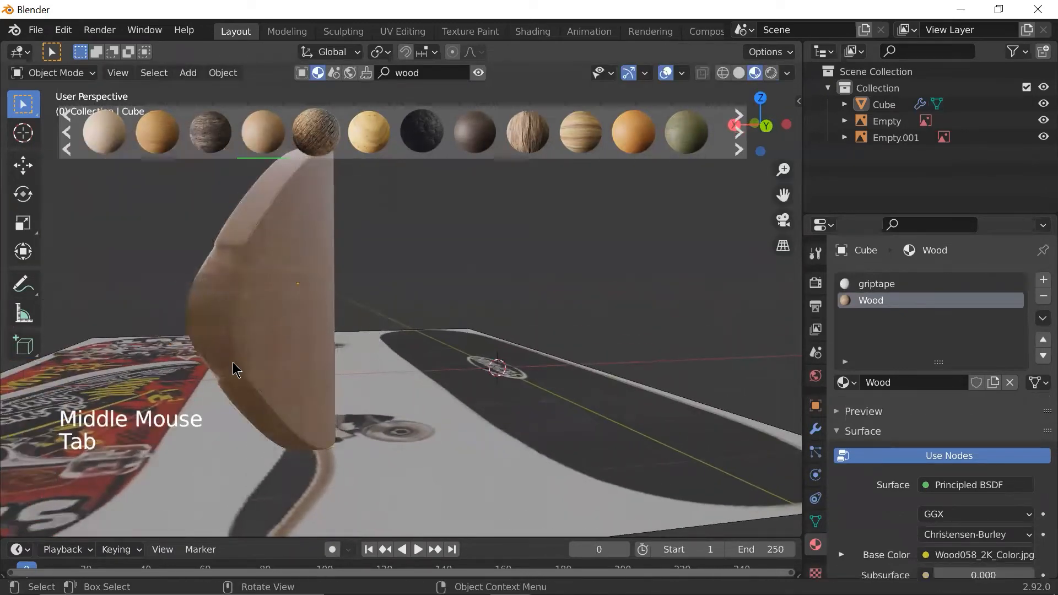
- Inspect the stepped rim at the rounded end, switching between the editable mesh and the smoothed deck
middle_click_drag(231, 362, 314, 375)
scroll(297, 329, "up", 2)
key("Tab")
key("2")
left_click(281, 257)
middle_click_drag(281, 257, 295, 275)
scroll(302, 290, "up", 1)
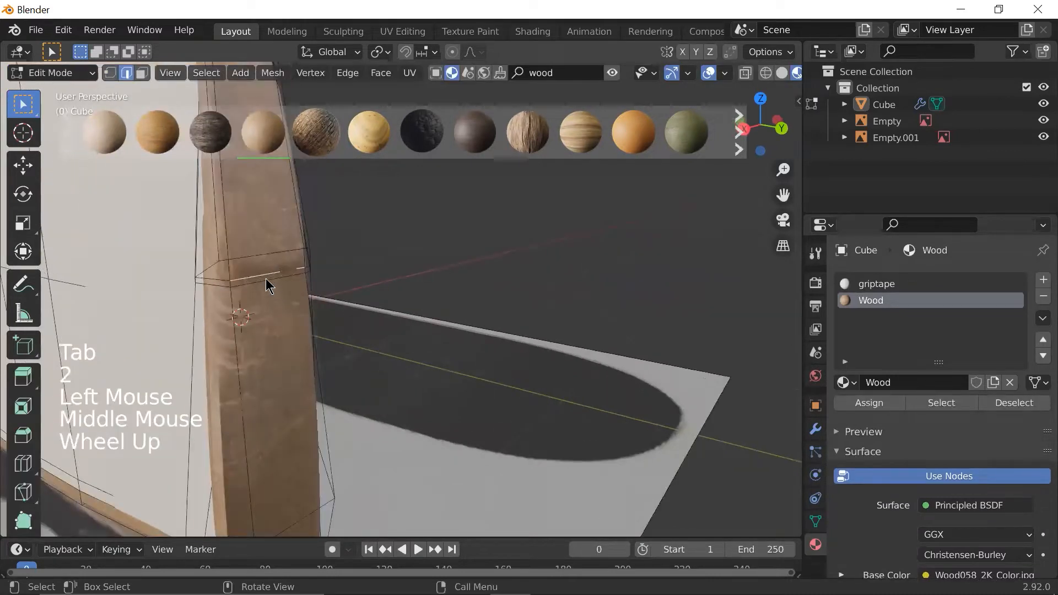
key("Tab")
scroll(278, 274, "down", 2)
middle_click_drag(278, 274, 347, 317)
scroll(494, 275, "up", 1)
scroll(507, 328, "down", 1)
middle_click_drag(507, 329, 558, 326, "shift")
scroll(573, 270, "down", 1)
scroll(606, 270, "down", 5)
left_click(509, 277)
scroll(551, 273, "up", 3)
- Select the griptape edges meeting at the rounded end's tip and move them inward
key("Tab")
scroll(557, 326, "up", 3)
left_click(660, 333)
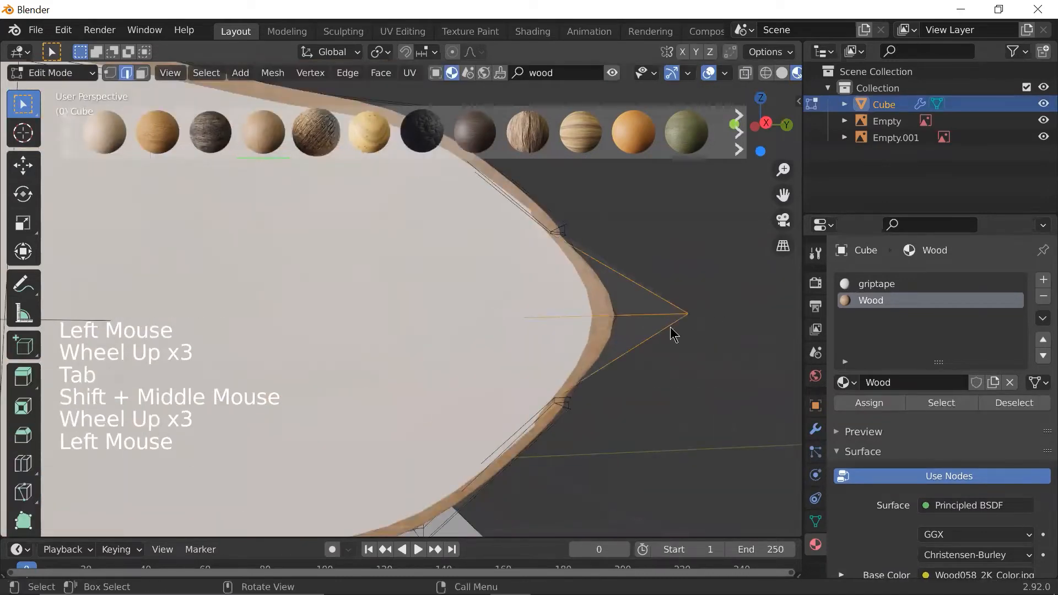
key("g")
middle_click_drag(676, 322, 632, 354)
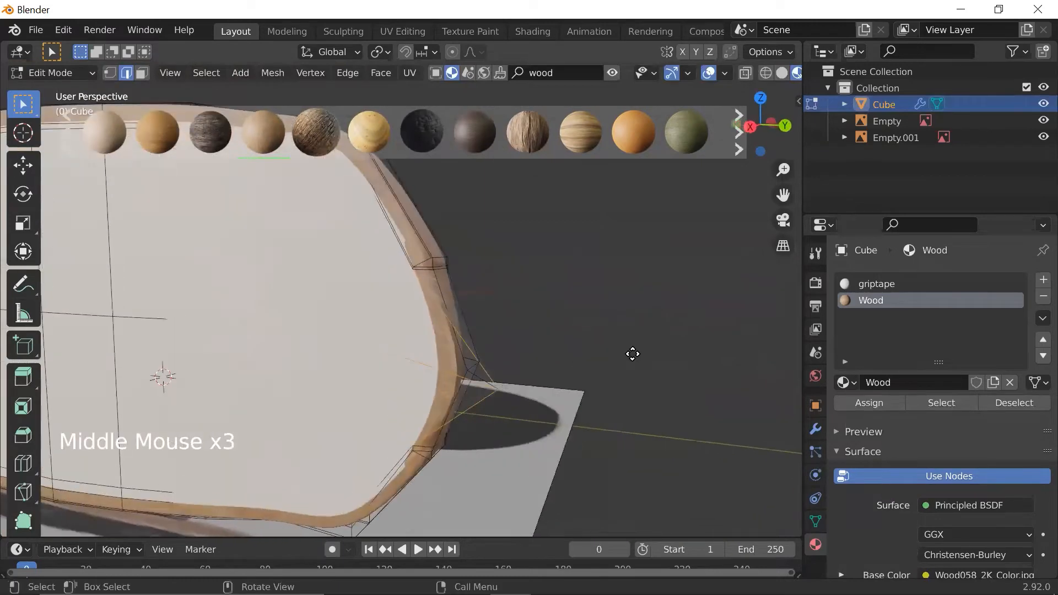
key("g")
left_click(616, 352)
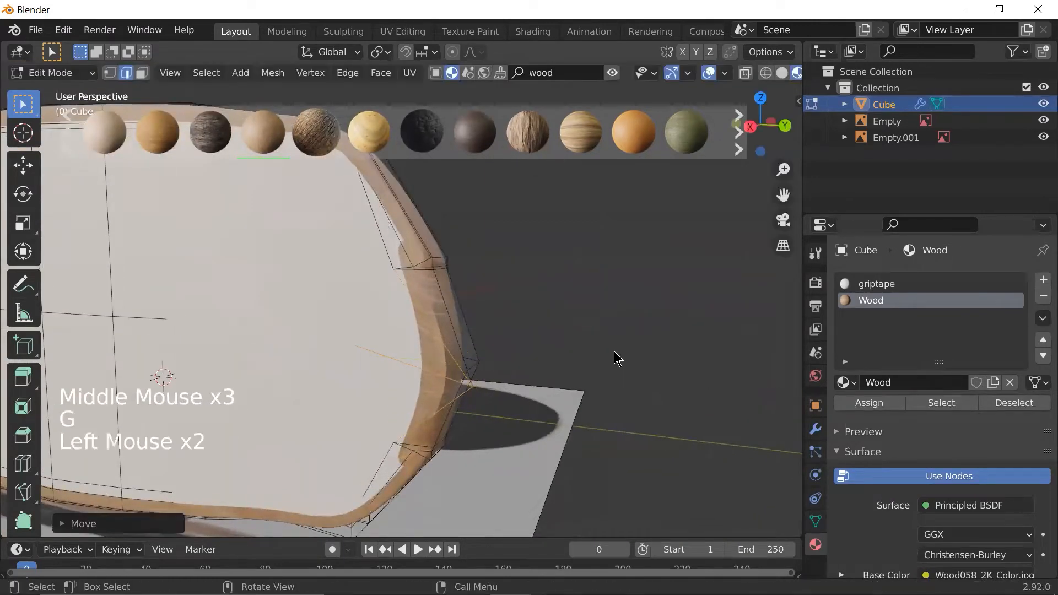
- Examine the smoothed rounded end for irregularities where the griptape meets the wooden rim
key("Tab")
scroll(542, 345, "down", 4)
middle_click_drag(507, 339, 460, 378)
scroll(542, 323, "down", 1)
scroll(539, 325, "up", 2)
scroll(539, 325, "up", 1)
scroll(385, 418, "up", 5)
scroll(385, 418, "down", 1)
left_click(419, 412)
middle_click_drag(430, 411, 348, 348)
- Select the short edge across the rim at the rounded end's upper corner and move it along the X axis
key("Tab")
scroll(315, 396, "up", 2)
left_click(356, 332)
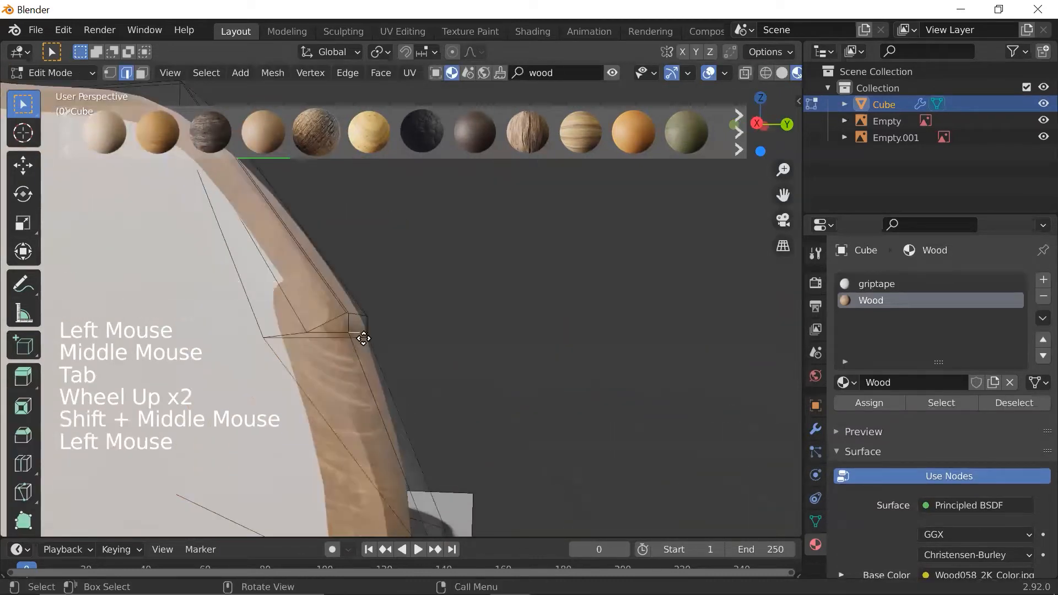
key("g")
key("x")
left_click(374, 342)
middle_click_drag(373, 342, 352, 356)
scroll(349, 356, "up", 1)
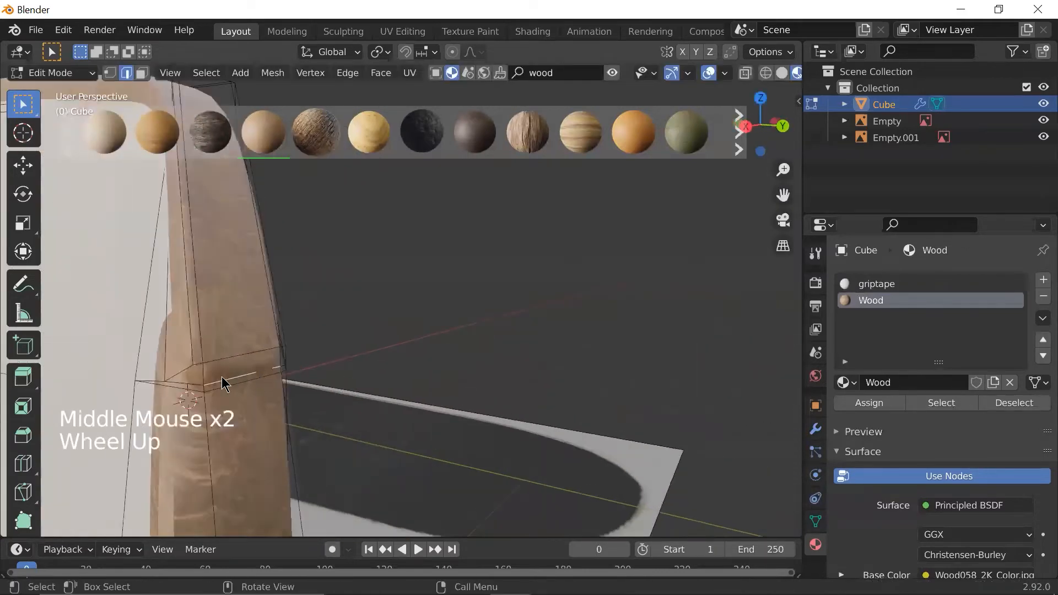
- Move the rim vertex at the rounded end's upper corner slightly outward
key("1")
middle_click_drag(204, 380, 621, 370, "shift")
scroll(300, 371, "up", 1)
key("g")
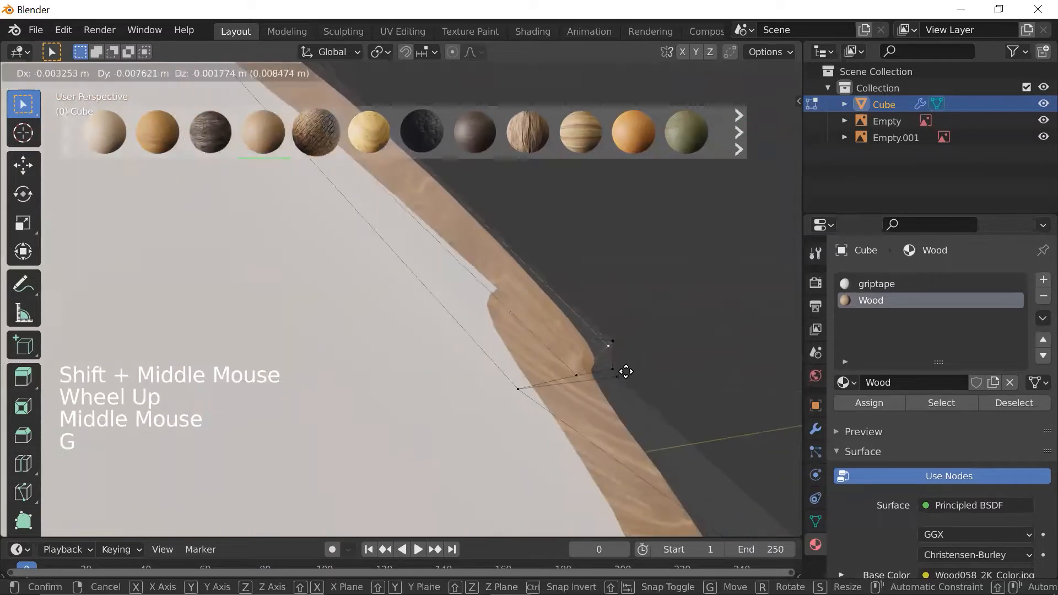
left_click(574, 341)
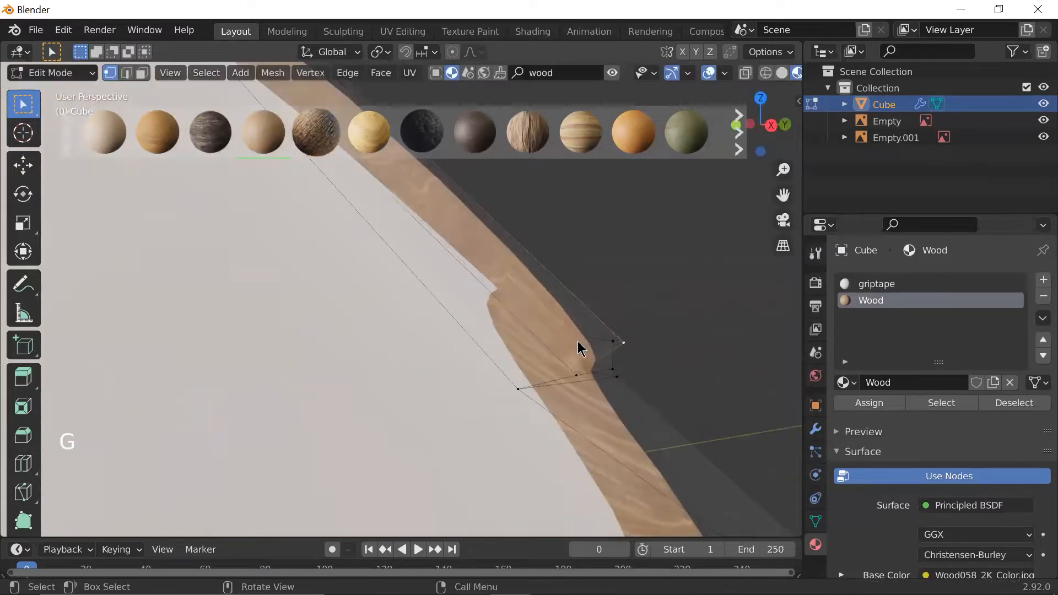
- Examine the deck's smoothed rim and rounded end up close and from a distance
scroll(578, 339, "down", 4)
key("Tab")
scroll(551, 347, "down", 3)
scroll(537, 349, "up", 4)
scroll(524, 354, "up", 3)
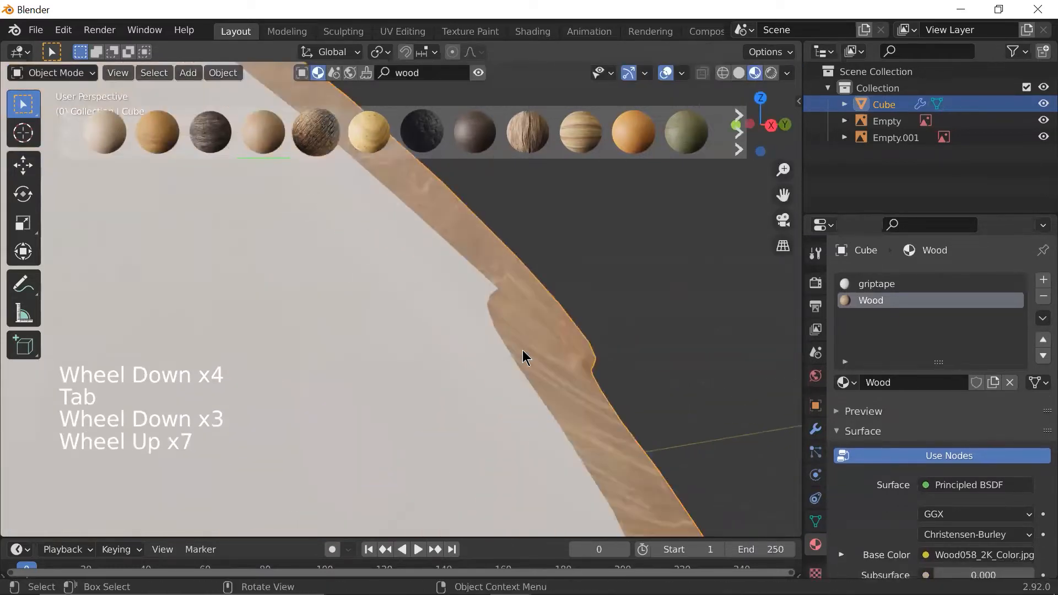
scroll(490, 346, "down", 3)
key("Tab")
scroll(463, 343, "up", 2)
scroll(480, 352, "down", 5)
scroll(482, 365, "down", 4)
key("Tab")
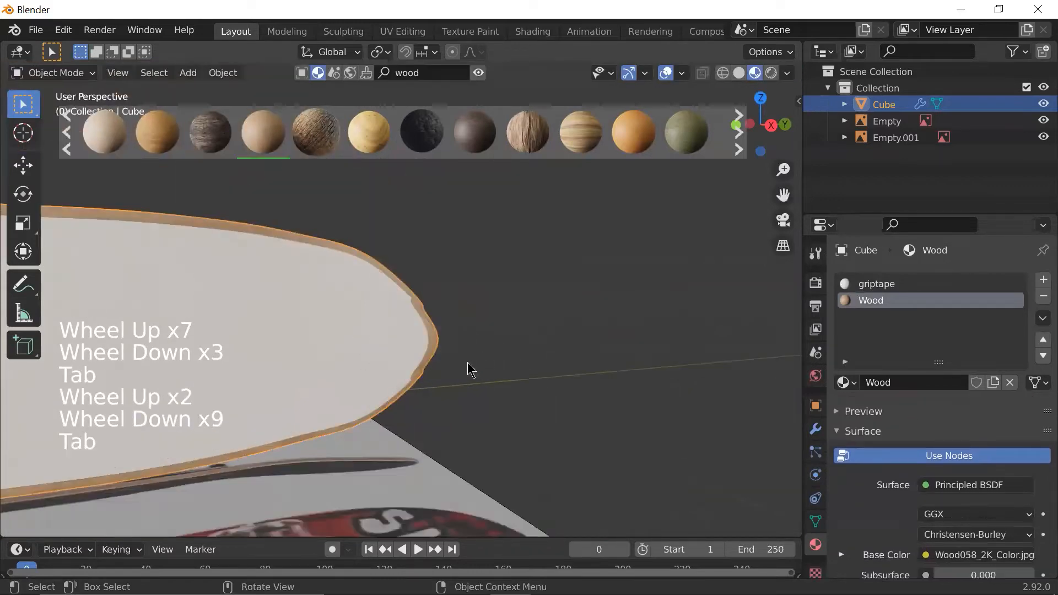
scroll(472, 366, "down", 4)
middle_click_drag(472, 365, 600, 359, "shift")
scroll(607, 364, "down", 1)
scroll(670, 351, "up", 2)
scroll(669, 351, "down", 1)
middle_click_drag(668, 352, 576, 325, "shift")
scroll(579, 328, "up", 2)
scroll(606, 340, "down", 2)
- Move the inner griptape vertex at the rounded end's upper corner outward to the rim by about 0.06 m
key("Tab")
middle_click_drag(659, 332, 595, 348, "shift")
scroll(598, 353, "up", 4)
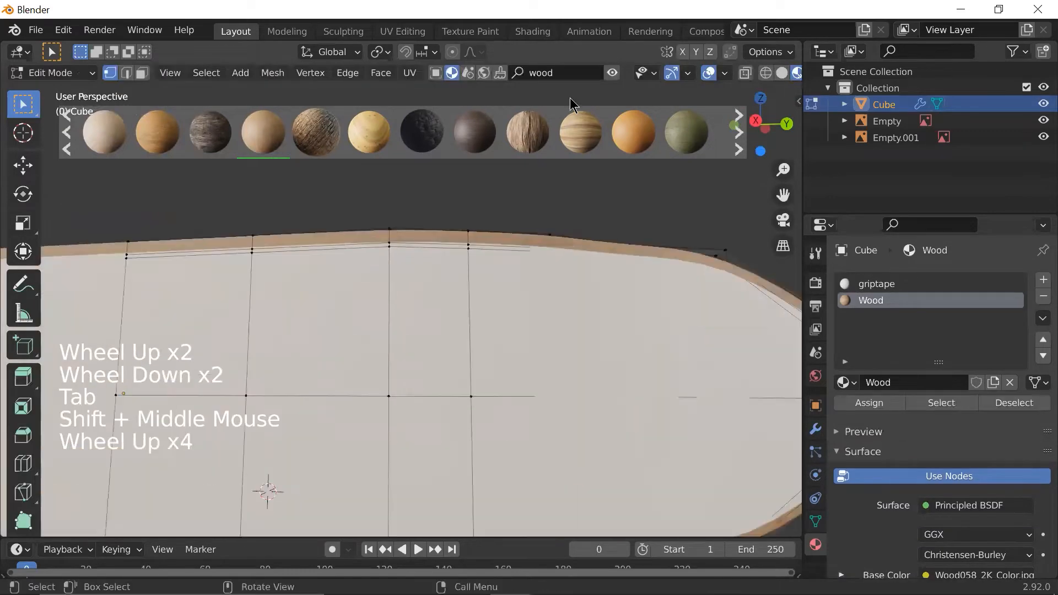
scroll(688, 274, "down", 2)
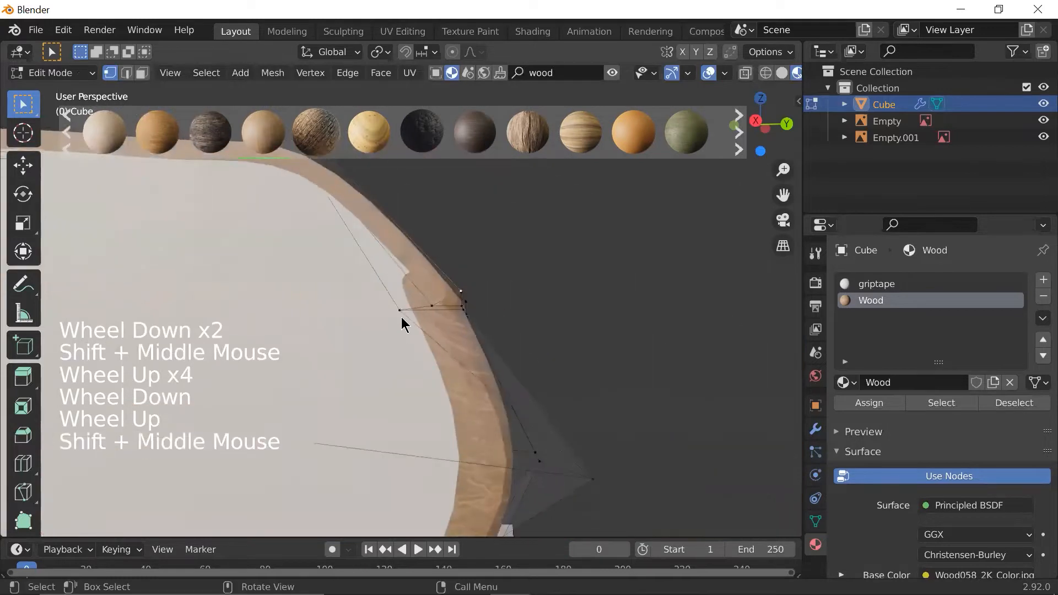
left_click(404, 323)
key("g")
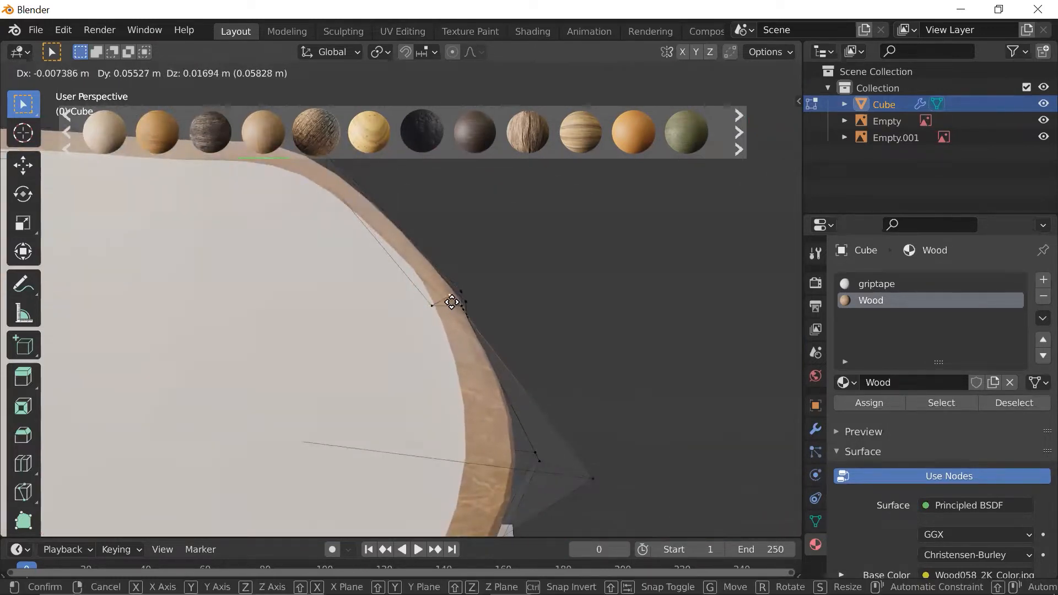
left_click(454, 308)
middle_click_drag(453, 308, 475, 314)
scroll(440, 353, "down", 2)
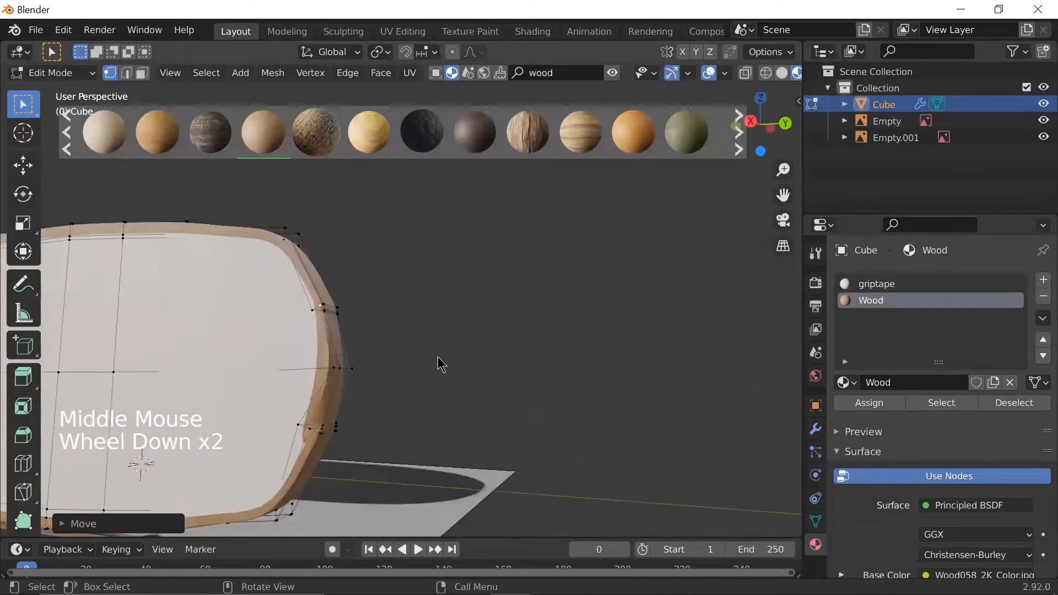
- Move the inner griptape vertex at the rounded end's lower corner outward to the rim by about 0.07 m
middle_click_drag(437, 359, 492, 335, "shift")
scroll(492, 335, "up", 2)
left_click(544, 354)
key("g")
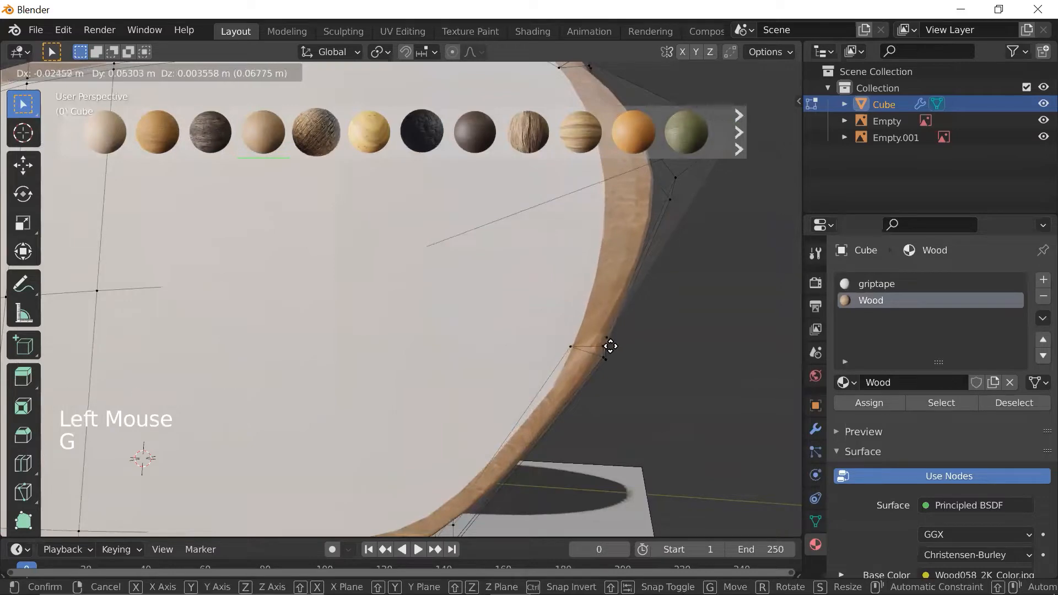
left_click(610, 346)
scroll(579, 350, "down", 4)
key("Tab")
scroll(446, 315, "down", 1)
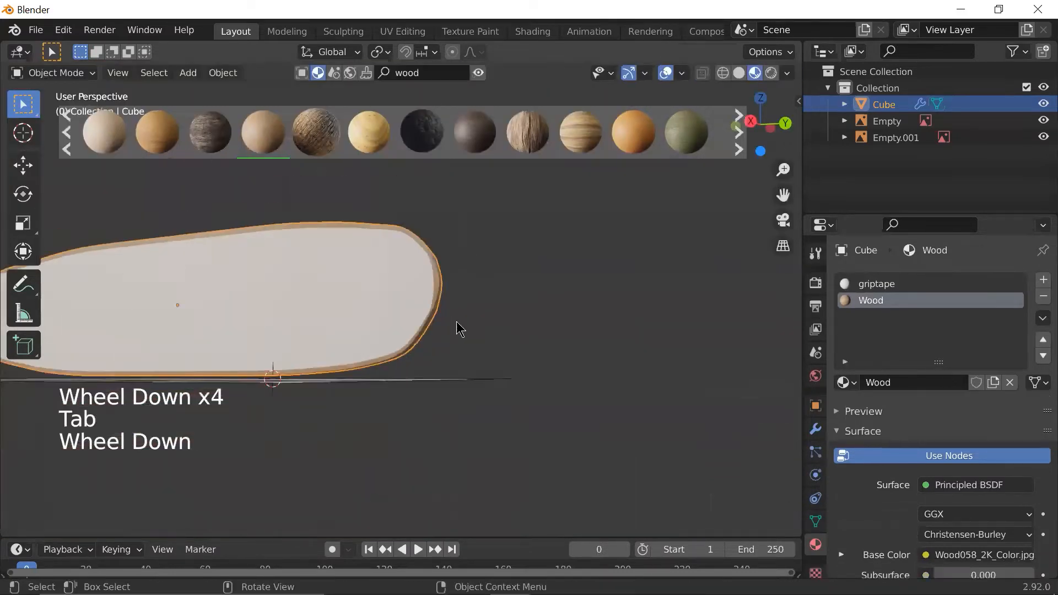
- Move the middle vertex at the rounded end's tip about -0.11 m along the X axis
middle_click_drag(446, 316, 521, 333)
scroll(561, 322, "up", 2)
key("Tab")
scroll(639, 341, "up", 1)
middle_click_drag(639, 340, 595, 329, "shift")
left_click(599, 330)
key("g")
key("x")
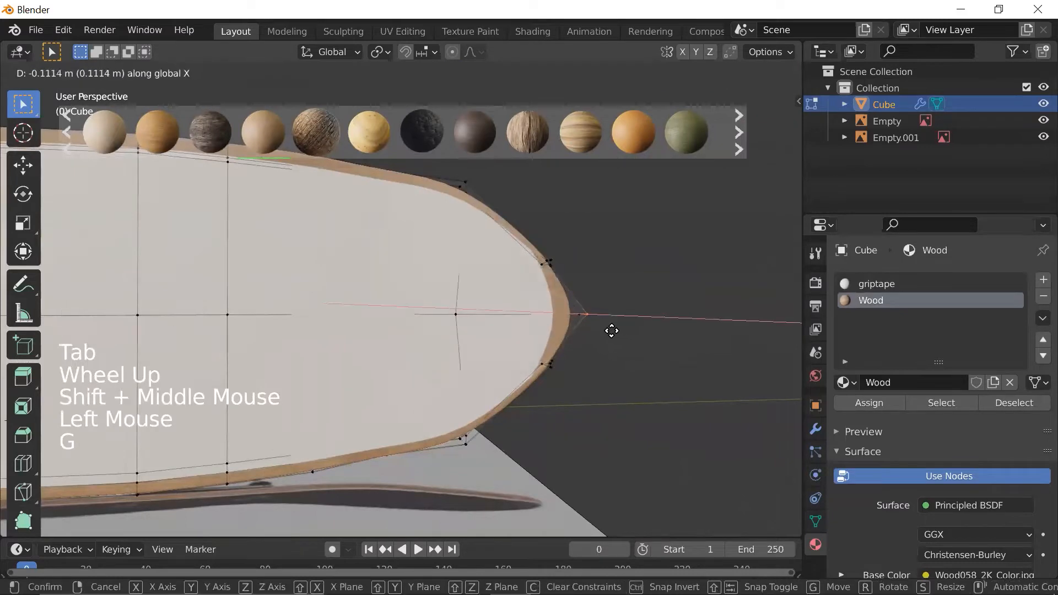
left_click(612, 330)
key("Tab")
- Examine the smoothed deck and its wooden rim from several angles and distances
scroll(613, 335, "down", 1)
middle_click_drag(613, 336, 646, 331)
scroll(514, 349, "down", 3)
scroll(636, 336, "up", 1)
scroll(617, 326, "down", 1)
scroll(662, 335, "down", 1)
scroll(549, 365, "up", 4)
scroll(548, 365, "down", 1)
scroll(640, 325, "down", 2)
scroll(536, 295, "down", 1)
left_click(536, 296)
scroll(539, 276, "up", 2)
left_click(539, 276)
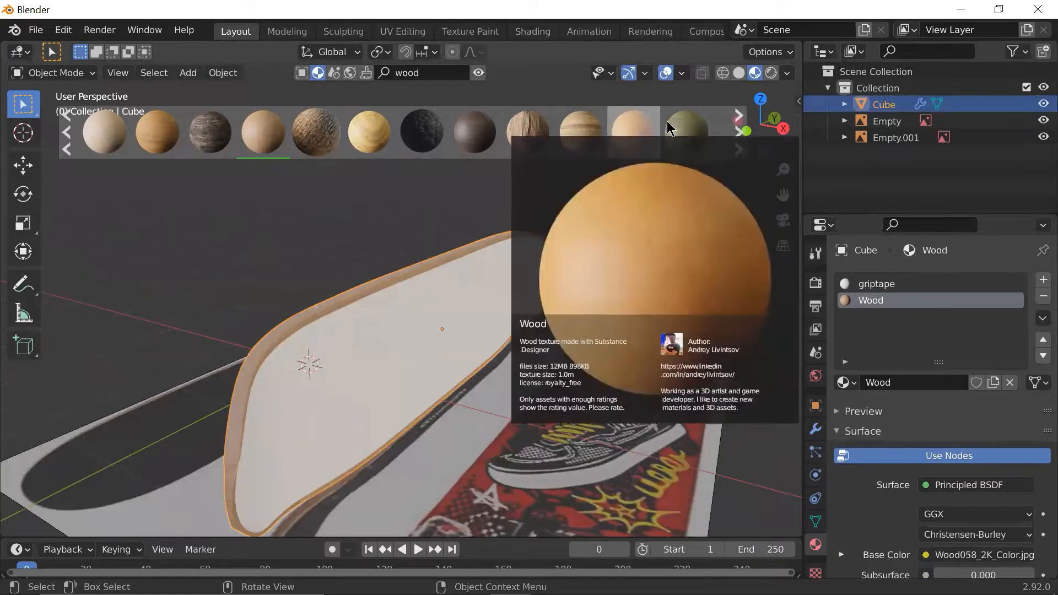
key("ctrl+alt+shift")
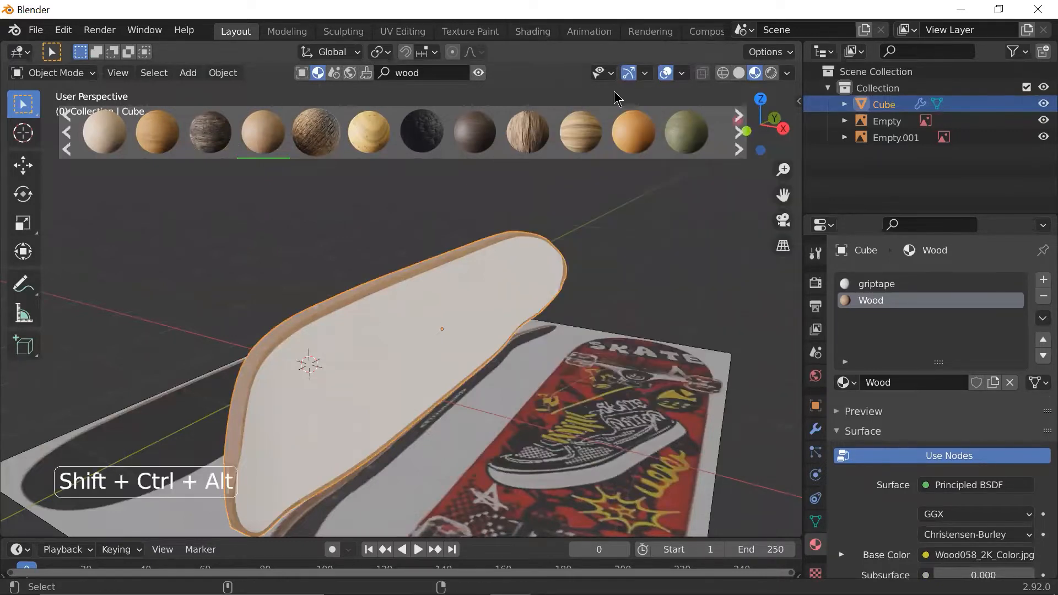
- Switch to the Shading workspace and show the node setup of the deck's griptape material
left_click(532, 31)
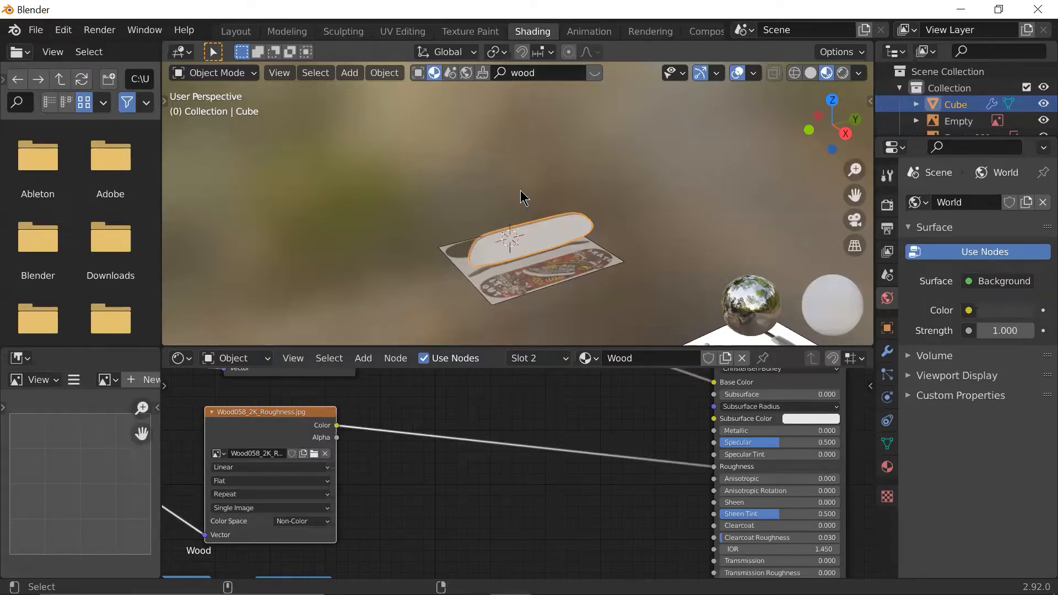
scroll(521, 197, "up", 6)
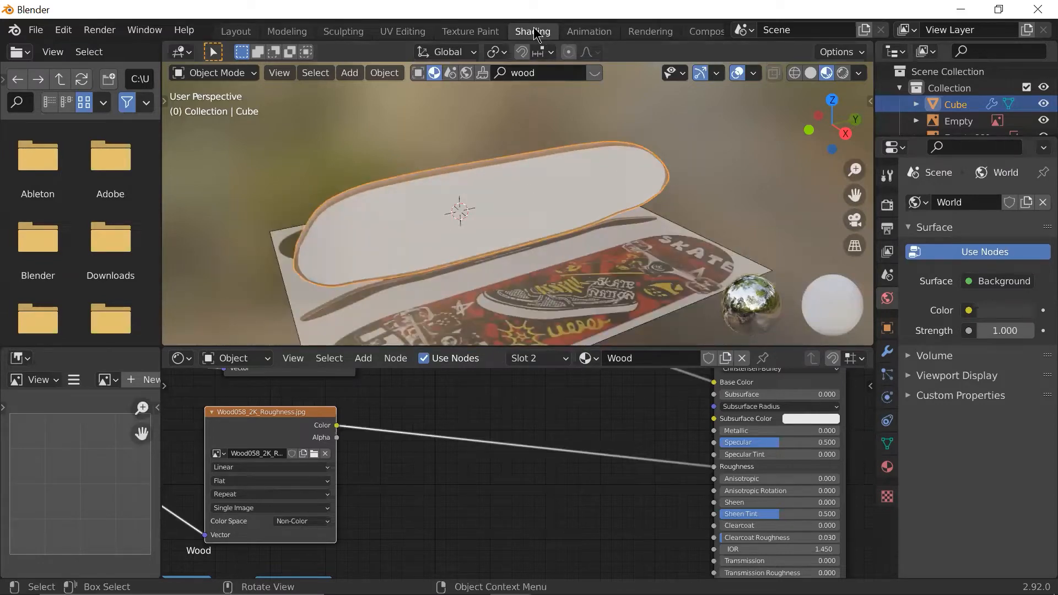
left_click(705, 172)
middle_click_drag(600, 186, 511, 168)
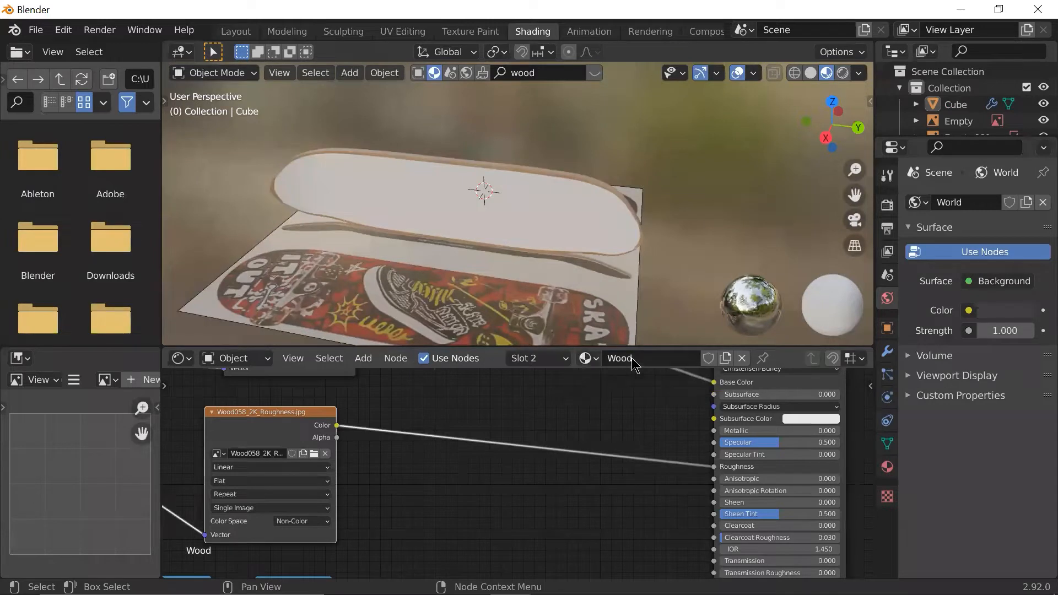
left_click(522, 364)
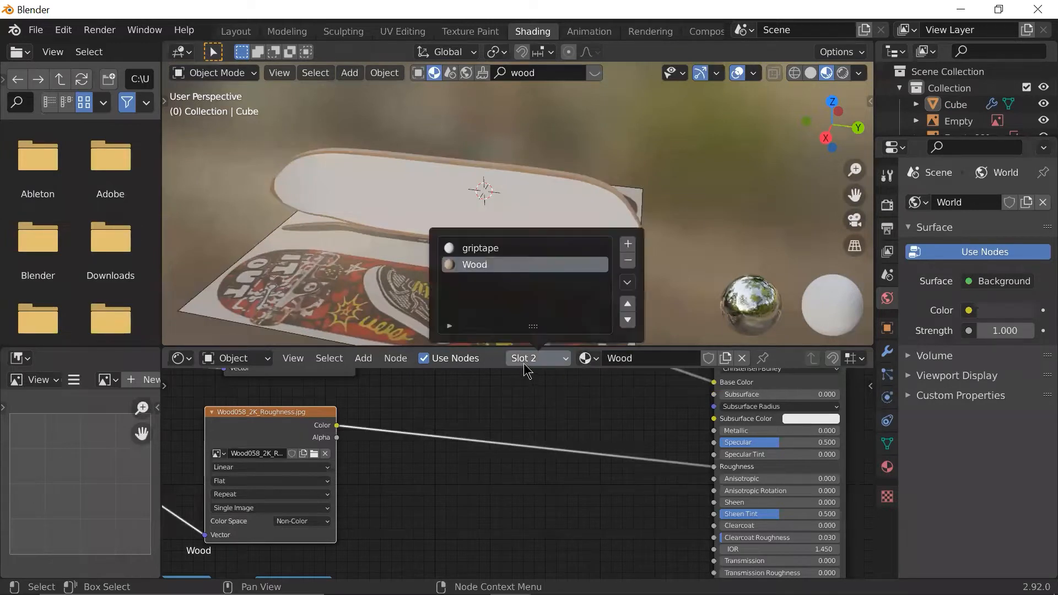
left_click(505, 251)
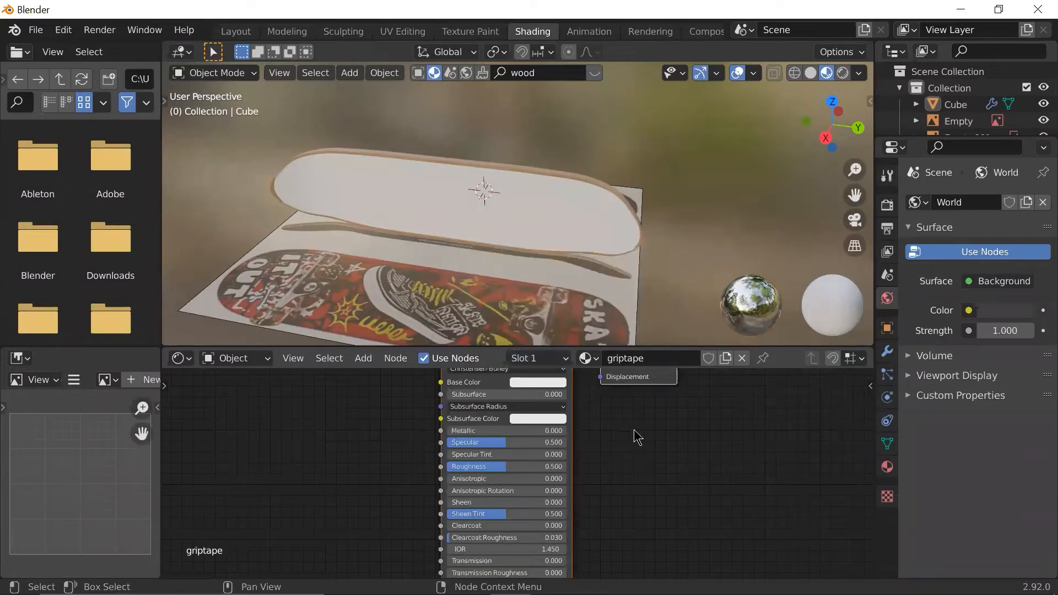
- Examine the griptape material's Principled BSDF and Material Output nodes
scroll(634, 438, "down", 3)
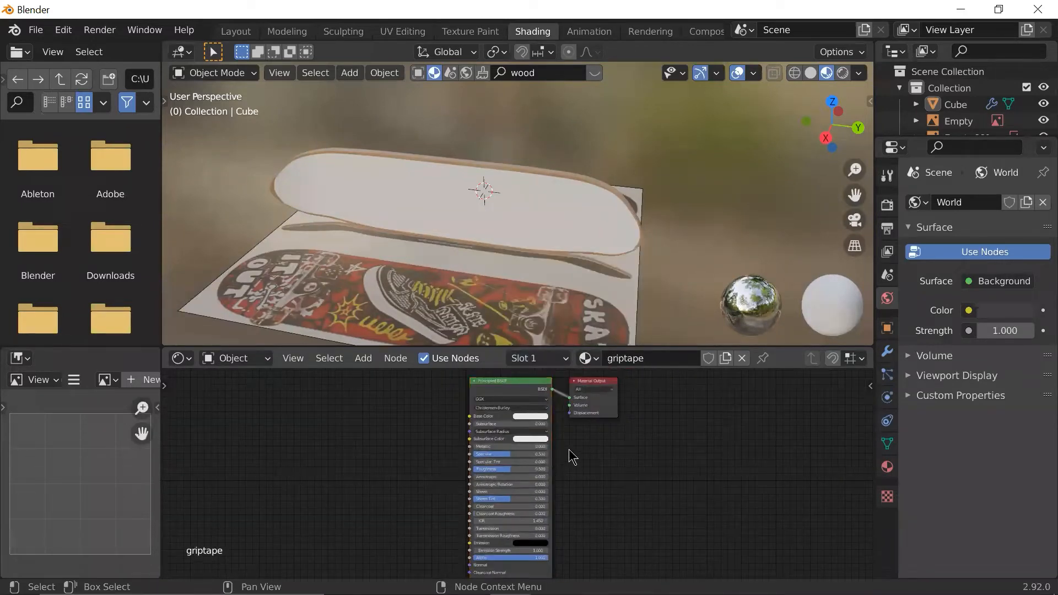
scroll(573, 466, "up", 3)
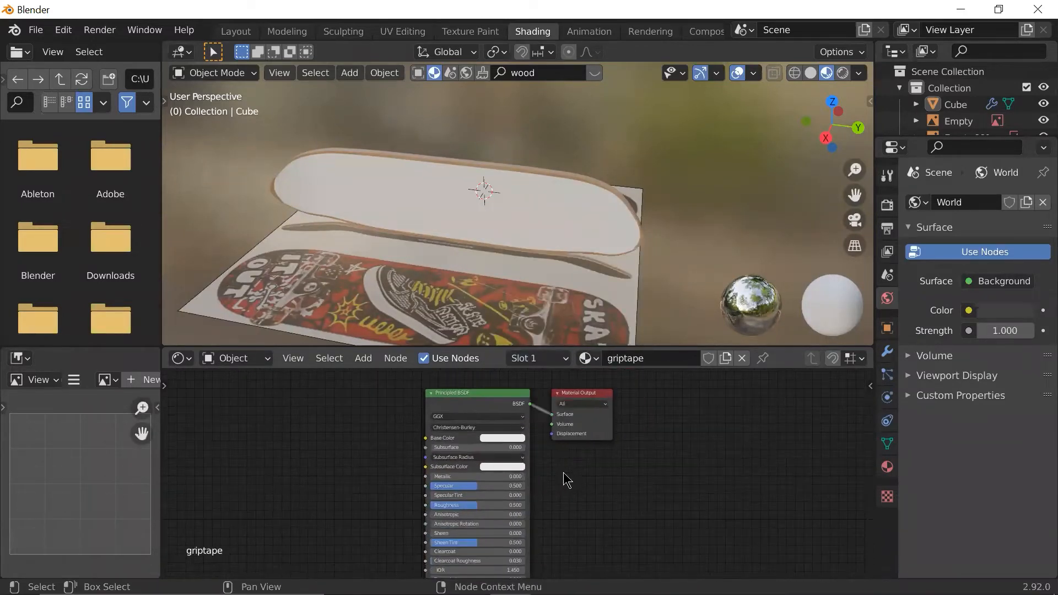
scroll(571, 456, "down", 3)
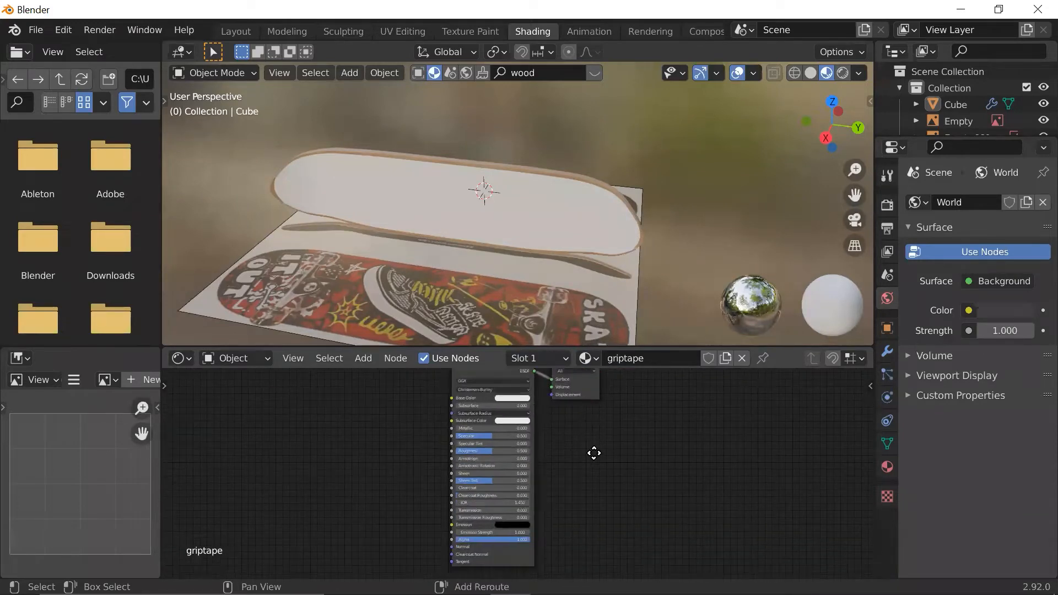
middle_click_drag(575, 468, 578, 460)
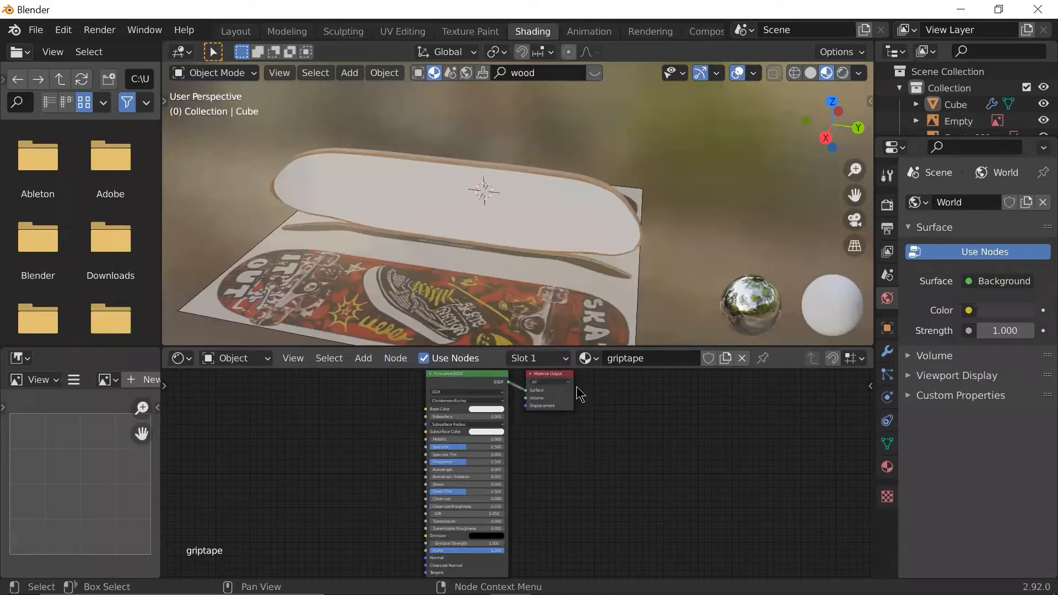
middle_click_drag(591, 411, 598, 419)
scroll(597, 468, "up", 3)
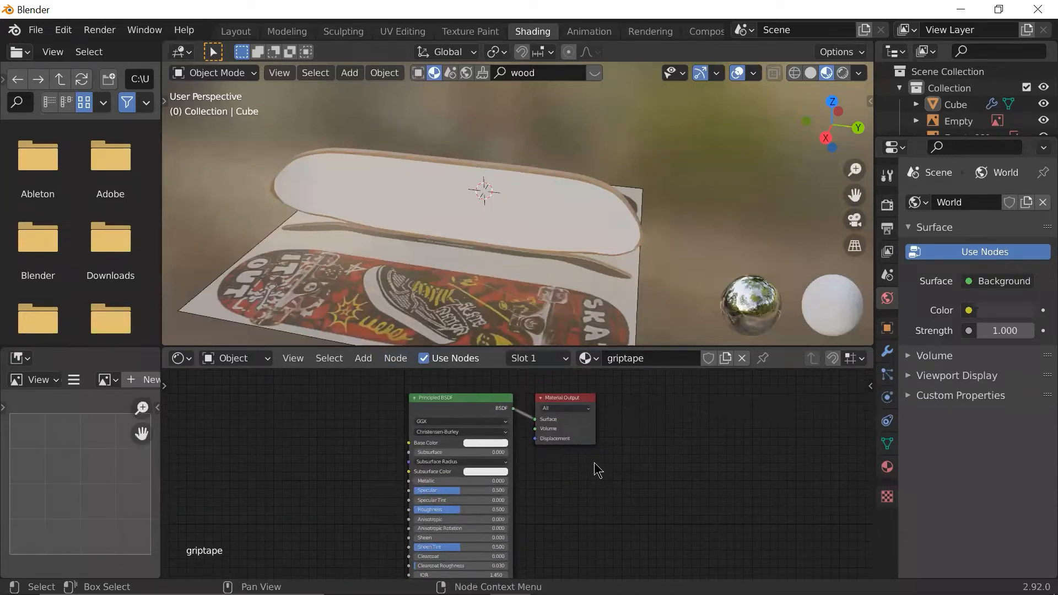
scroll(559, 471, "down", 2)
scroll(527, 425, "down", 1)
middle_click_drag(582, 467, 541, 450)
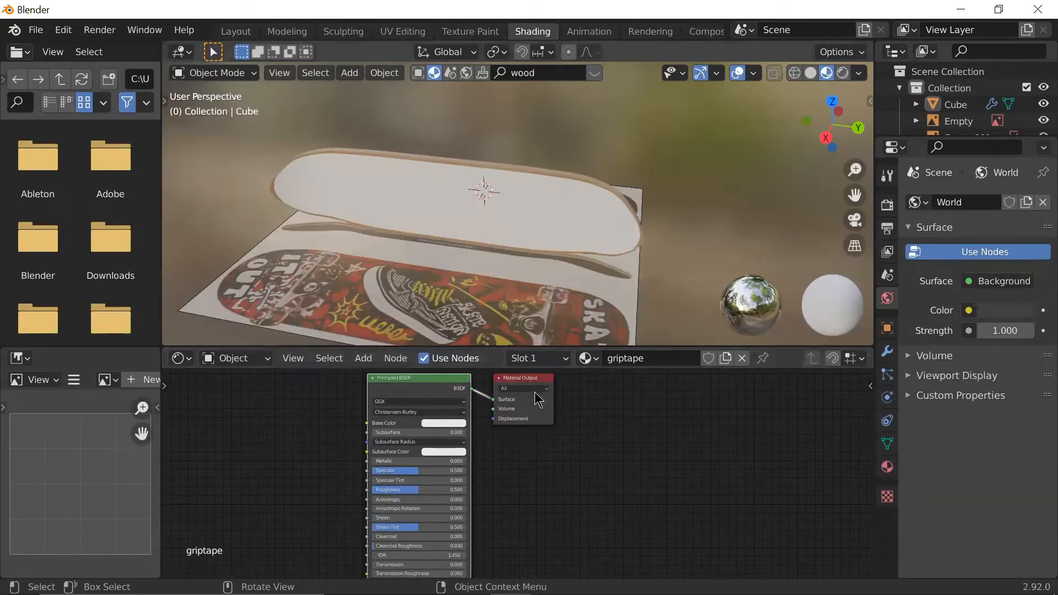
scroll(513, 459, "up", 3)
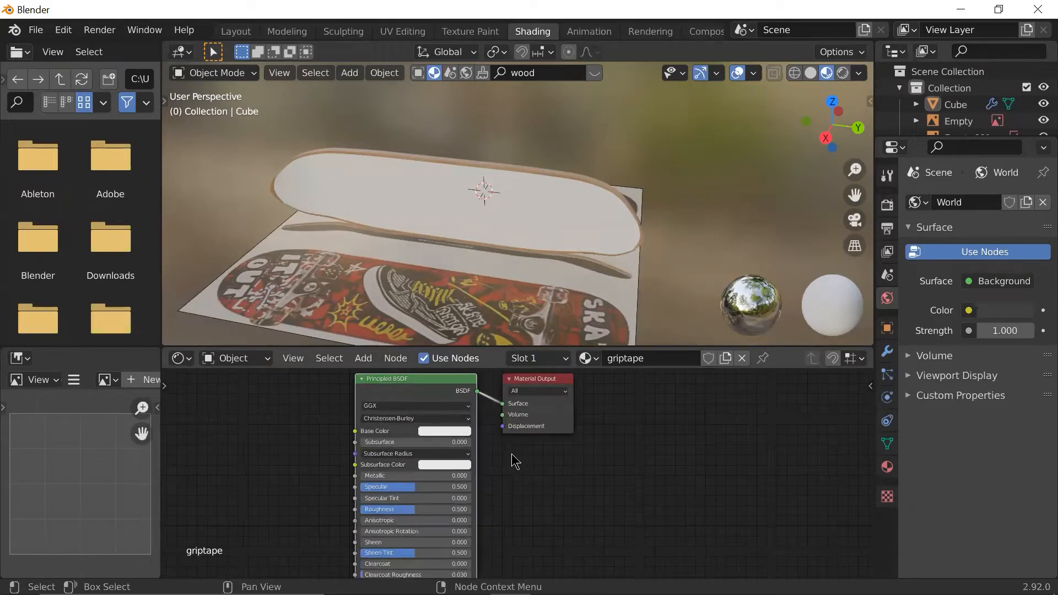
- Darken the griptape's base color to near black with a value of 0.005
middle_click_drag(568, 243, 629, 216)
scroll(629, 216, "up", 2)
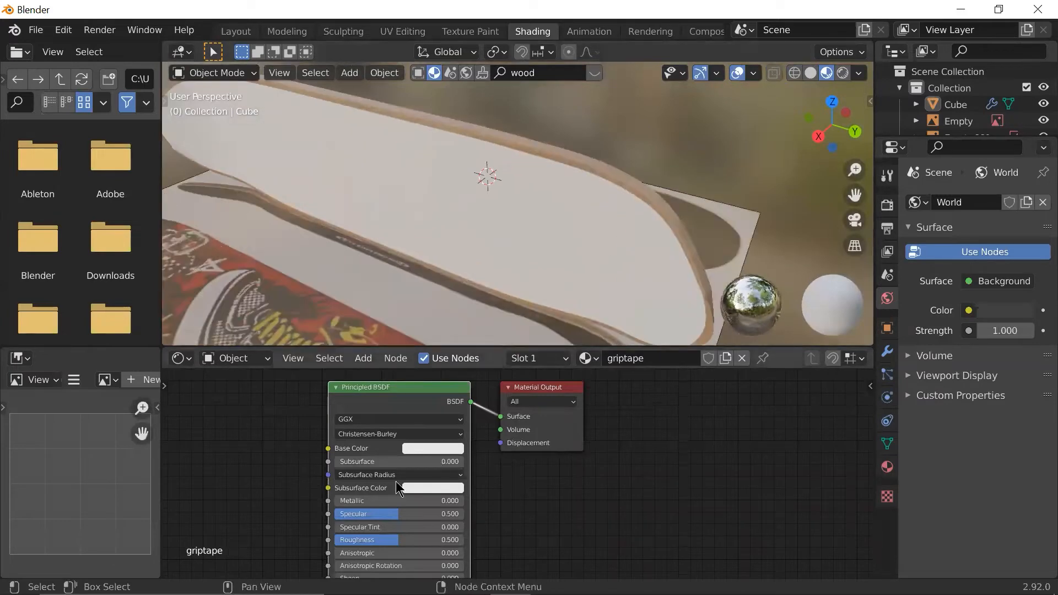
left_click(407, 449)
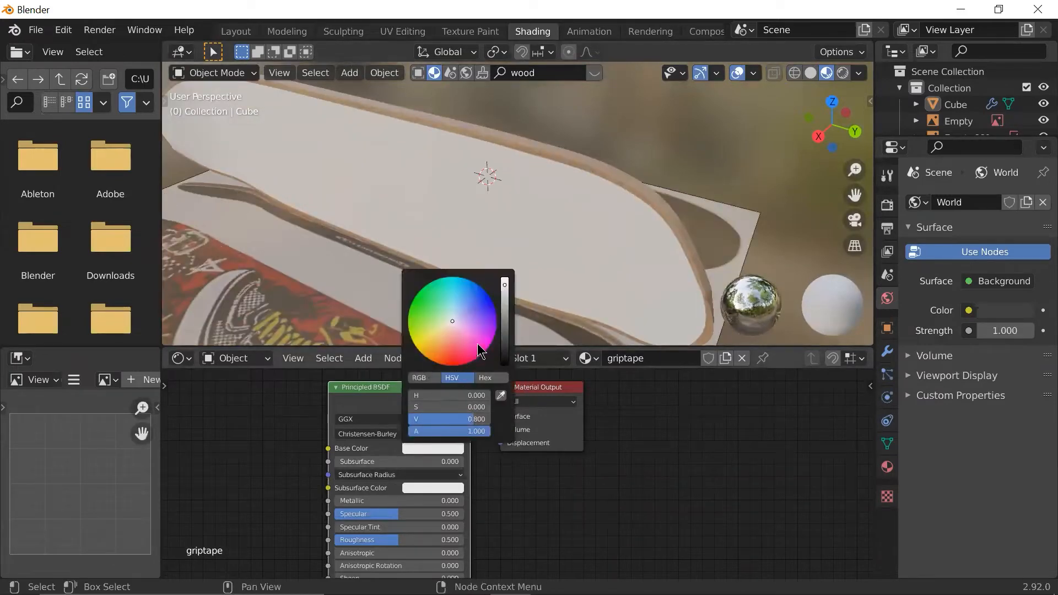
left_click_drag(512, 324, 505, 361)
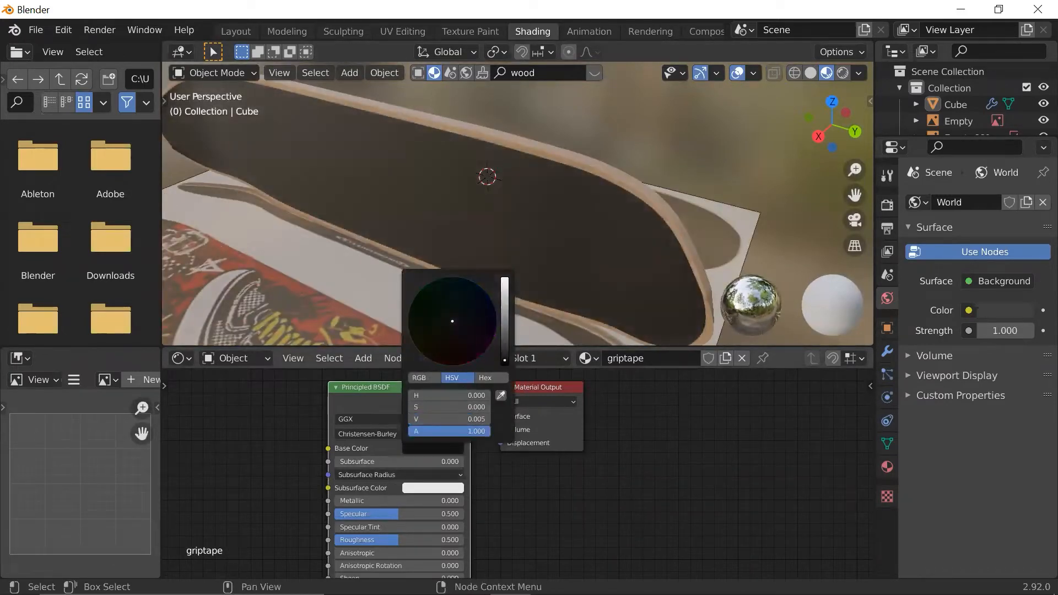
- Examine the dark griptape on the deck and the settings of its Principled BSDF shader
middle_click_drag(590, 256, 606, 234)
scroll(584, 455, "down", 1)
middle_click_drag(586, 456, 616, 422)
scroll(591, 448, "up", 2)
scroll(515, 469, "up", 1)
scroll(518, 467, "down", 1)
scroll(424, 466, "down", 2)
scroll(548, 508, "down", 1)
scroll(531, 503, "down", 1)
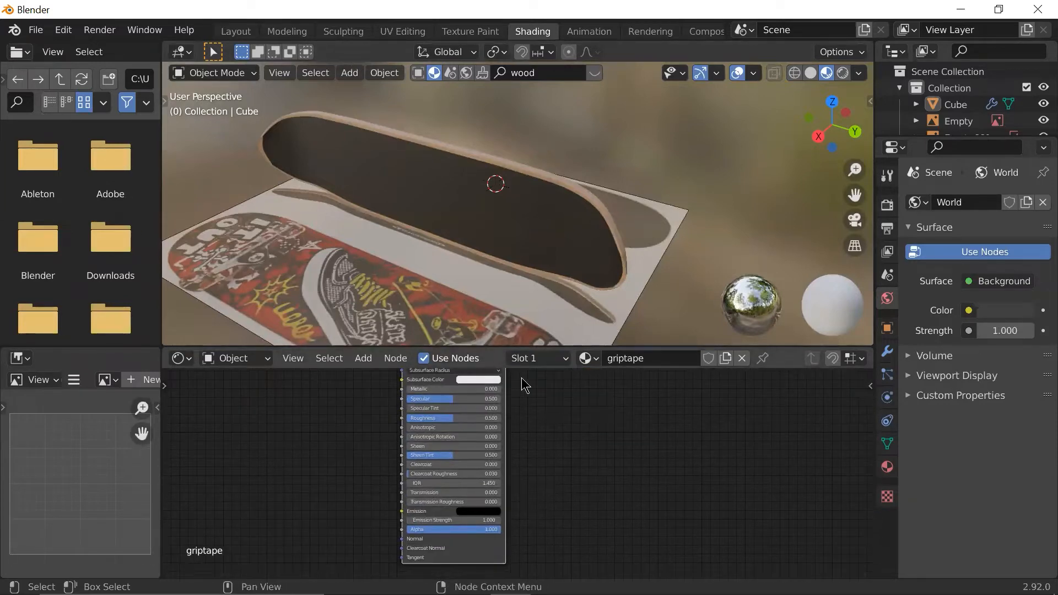
scroll(515, 435, "up", 3)
left_click(451, 382)
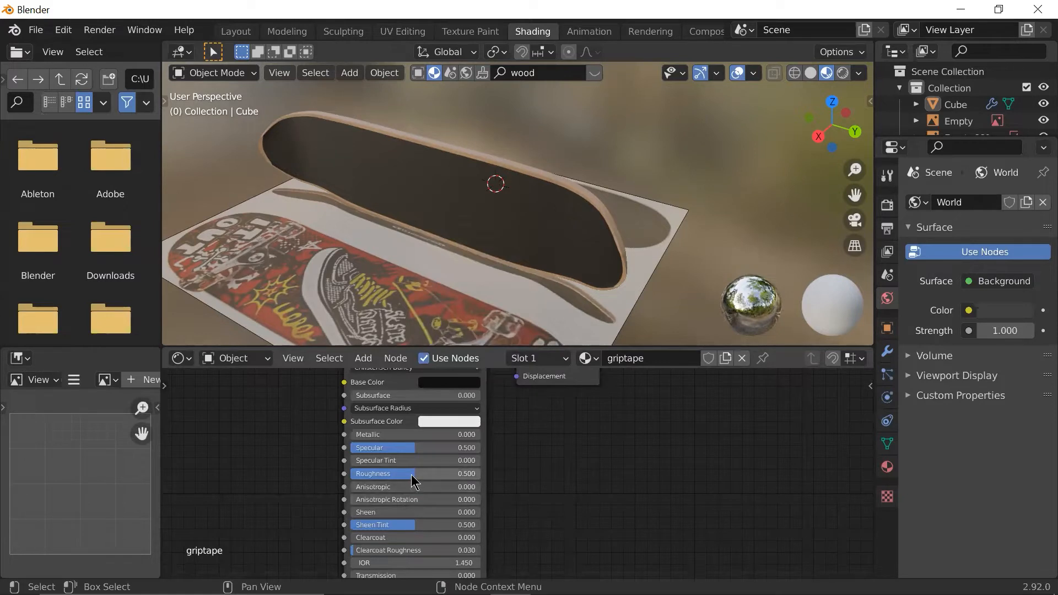
- Try the griptape's roughness at 0.930, 0.000 and 1.000 and compare the reflections on the deck
left_click_drag(413, 473, 463, 474)
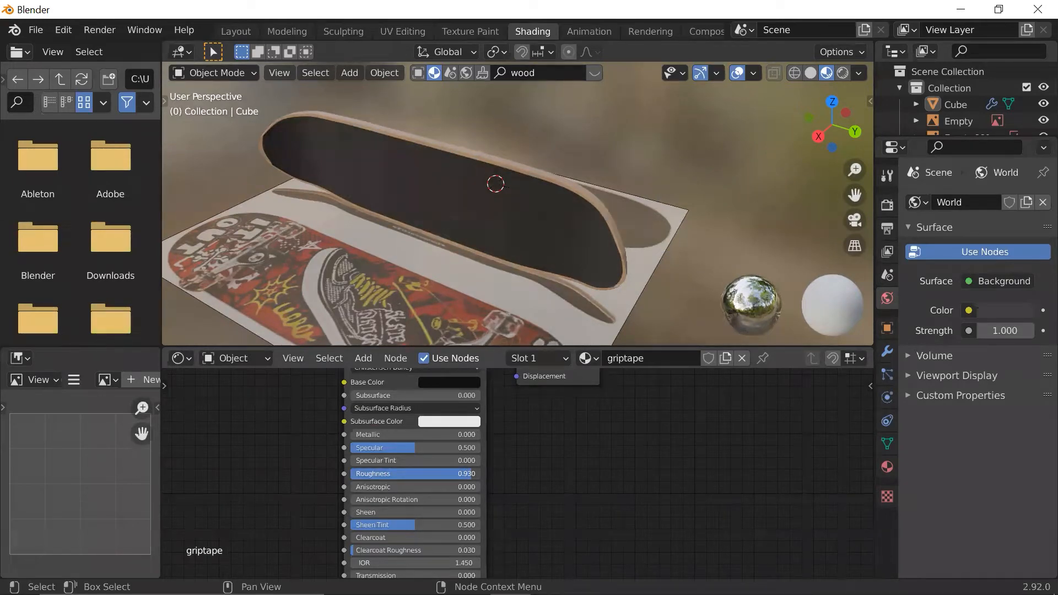
left_click_drag(431, 474, 350, 473)
middle_click_drag(530, 160, 479, 277)
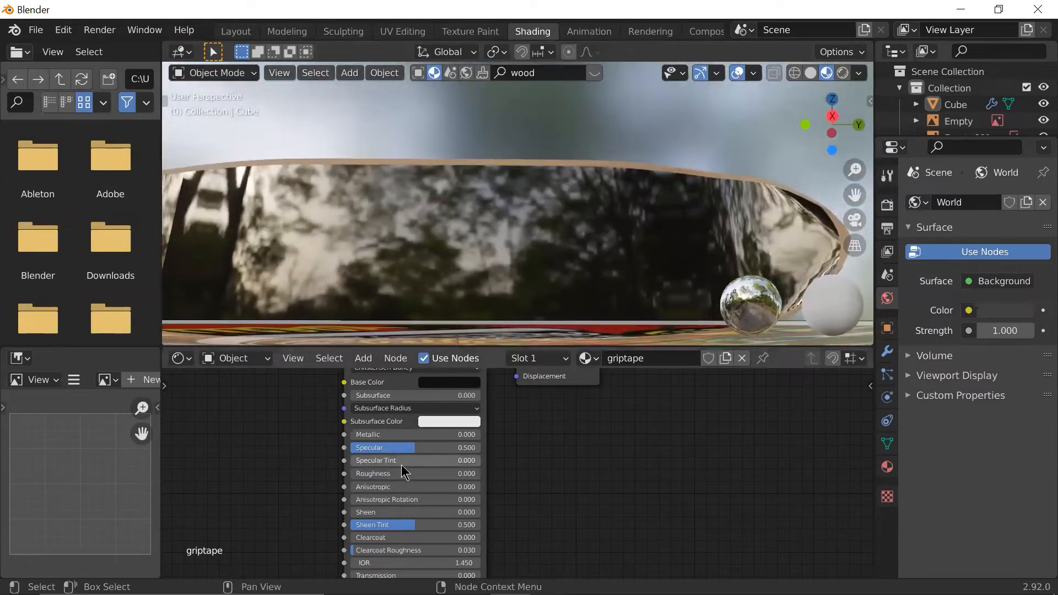
left_click_drag(408, 471, 479, 471)
middle_click_drag(551, 210, 230, 291)
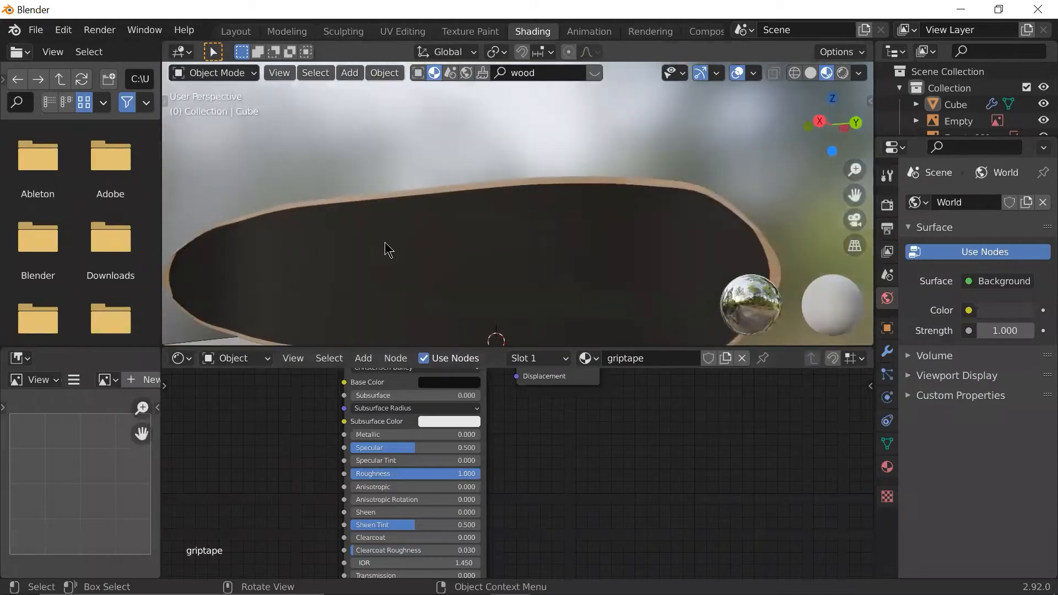
middle_click_drag(445, 274, 529, 287)
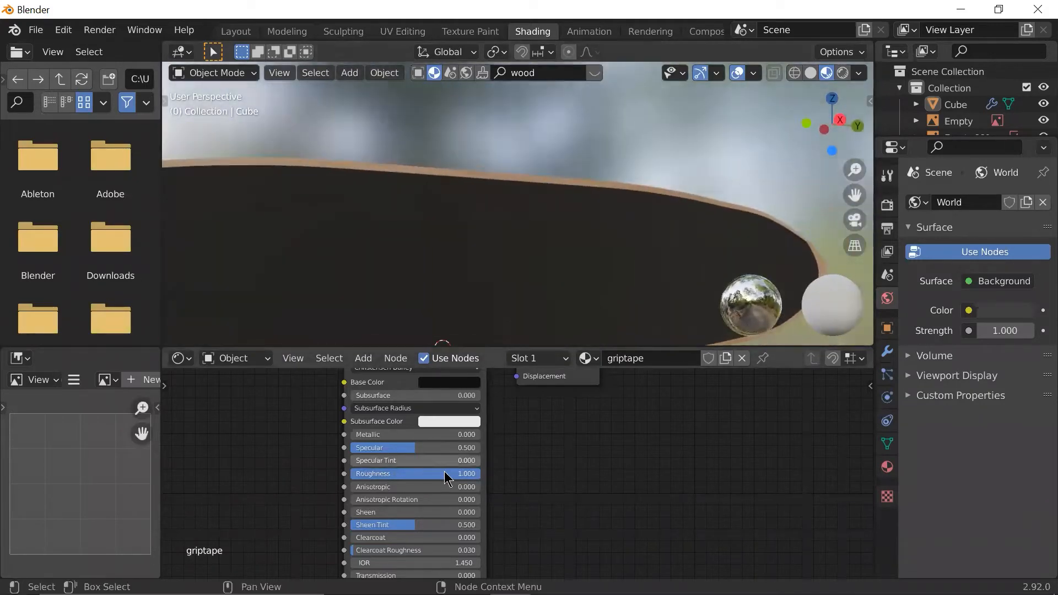
- Set the griptape's roughness to 0.630, judging its sheen on the deck
left_click_drag(477, 473, 424, 474)
middle_click_drag(475, 292, 477, 108)
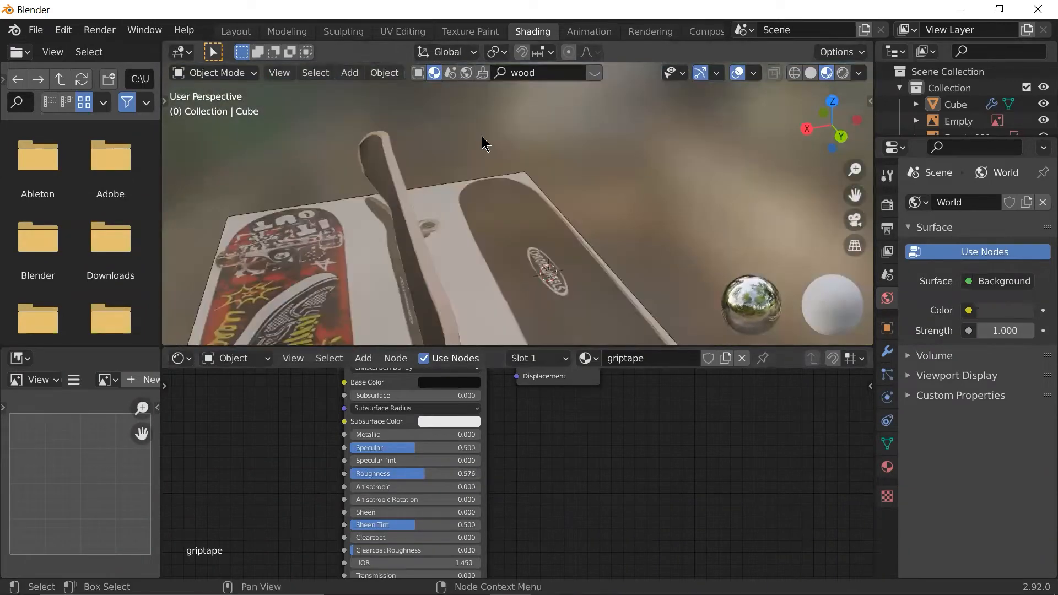
scroll(509, 270, "up", 1)
scroll(509, 253, "up", 1)
scroll(539, 244, "down", 2)
middle_click_drag(510, 233, 564, 229, "shift")
scroll(549, 239, "up", 2)
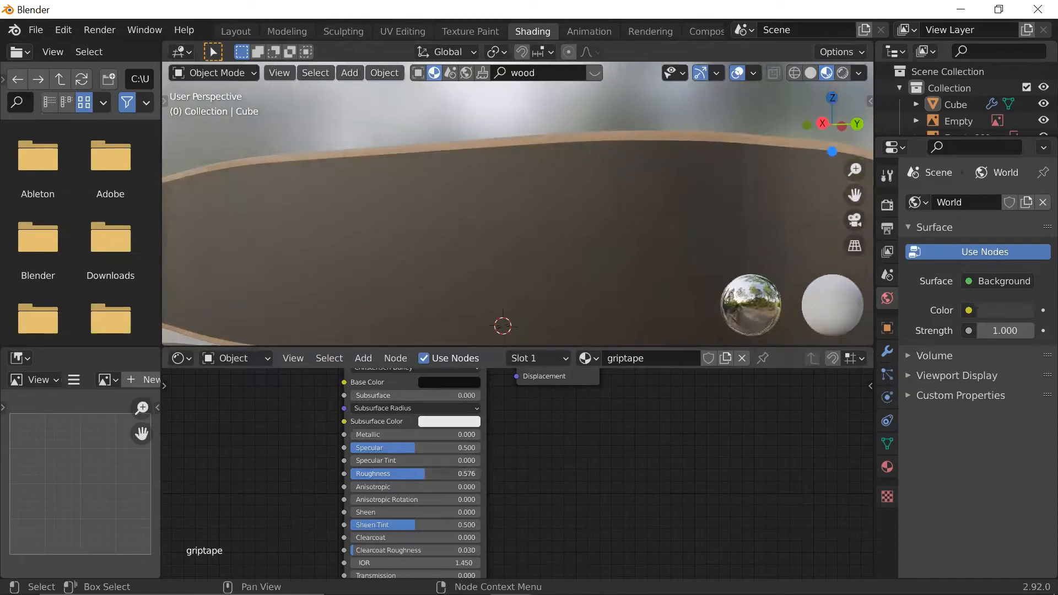
left_click_drag(424, 474, 449, 474)
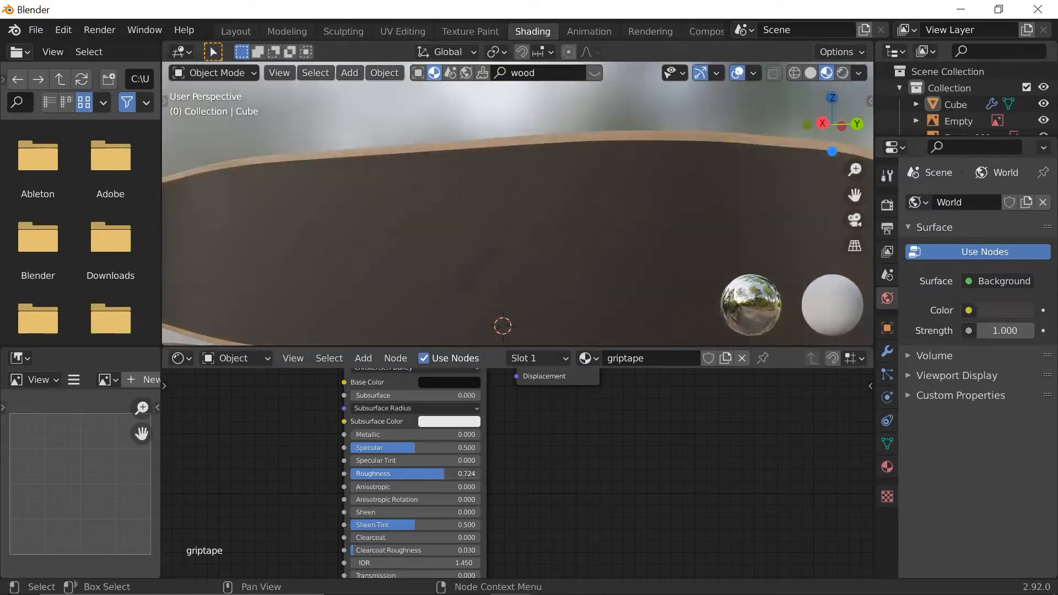
left_click_drag(449, 474, 422, 474)
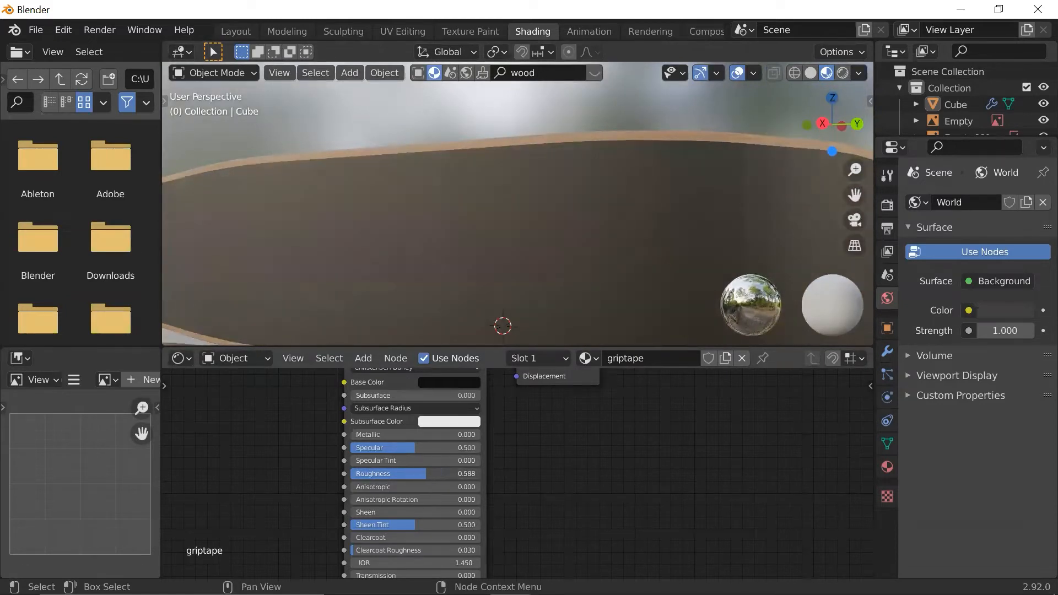
scroll(495, 214, "down", 4)
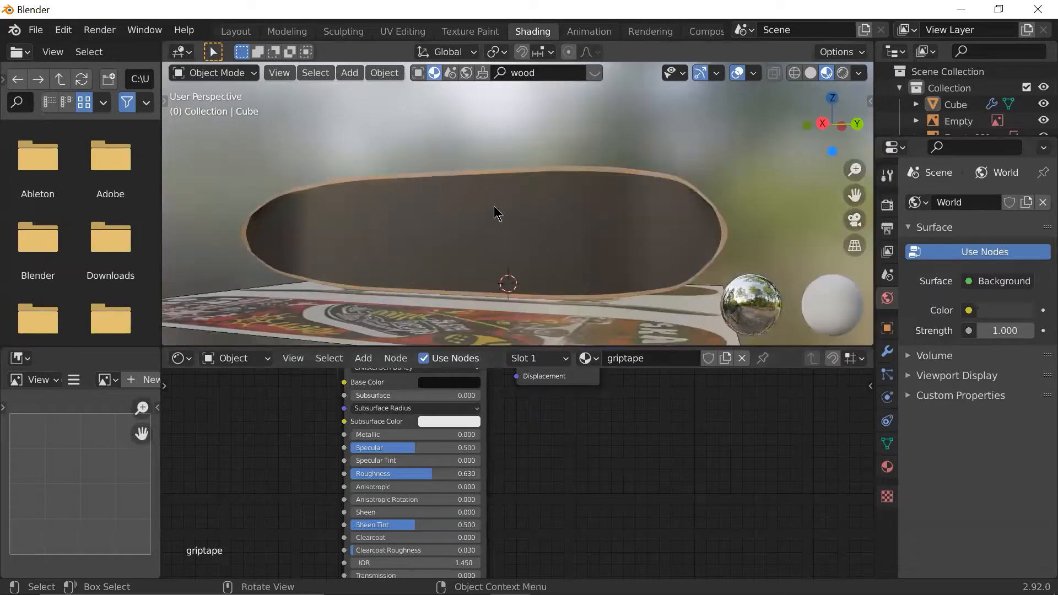
- Lower the griptape's specular to 0.197 and check the deck from both sides
middle_click_drag(493, 219, 473, 201)
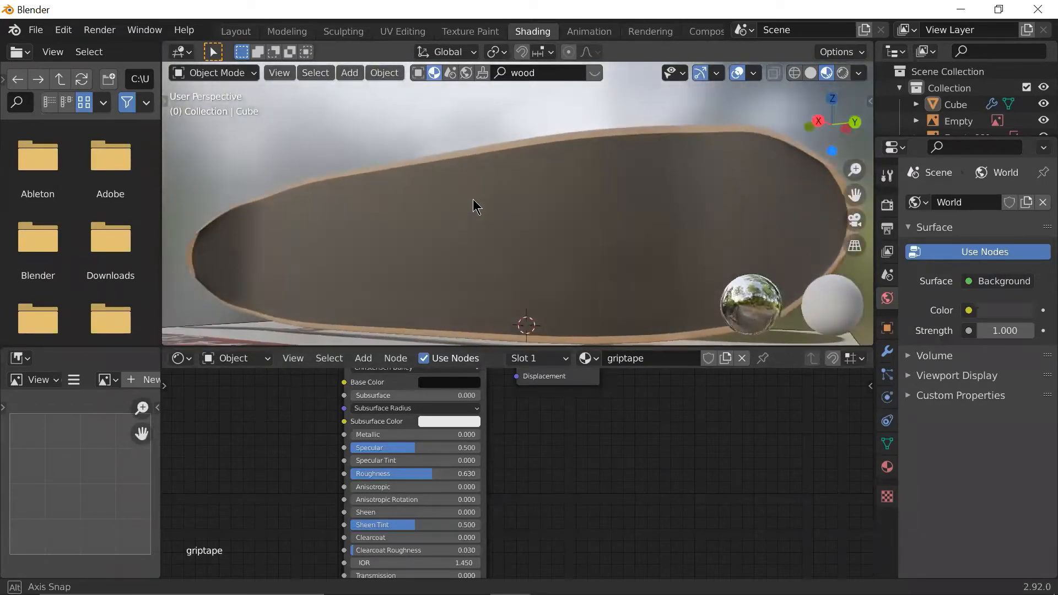
scroll(474, 201, "up", 3)
scroll(419, 490, "down", 1)
left_click_drag(414, 449, 394, 450)
scroll(597, 230, "down", 3)
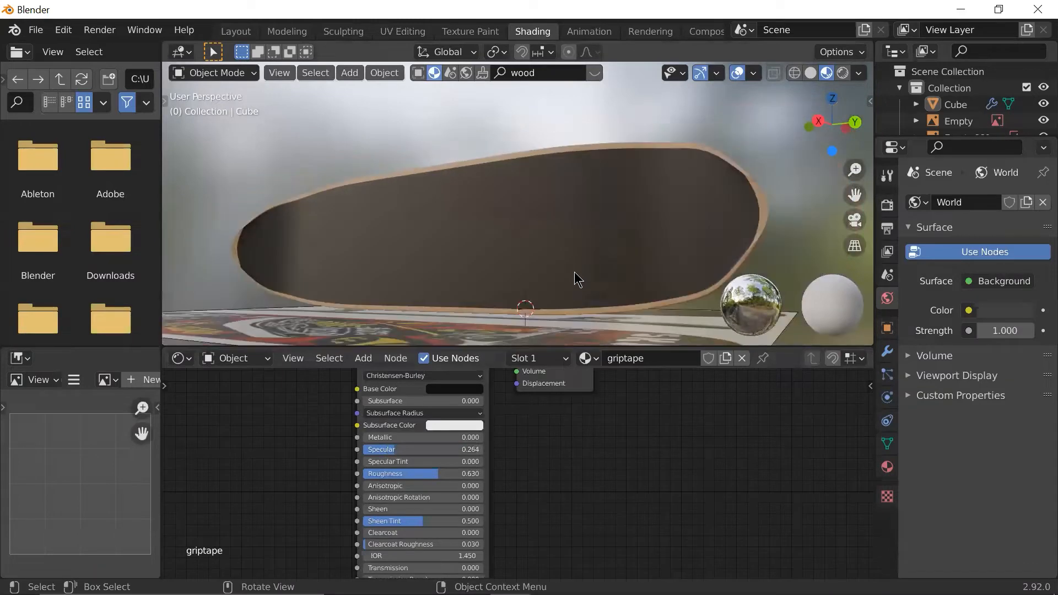
scroll(513, 498, "up", 2)
scroll(393, 507, "up", 2)
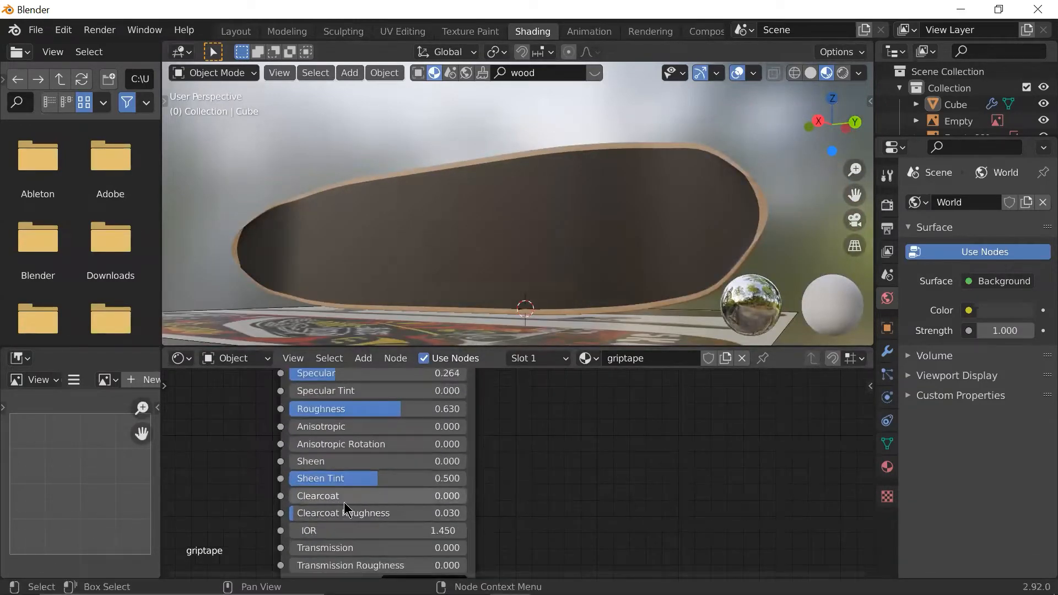
scroll(510, 495, "down", 3)
middle_click_drag(551, 482, 554, 554)
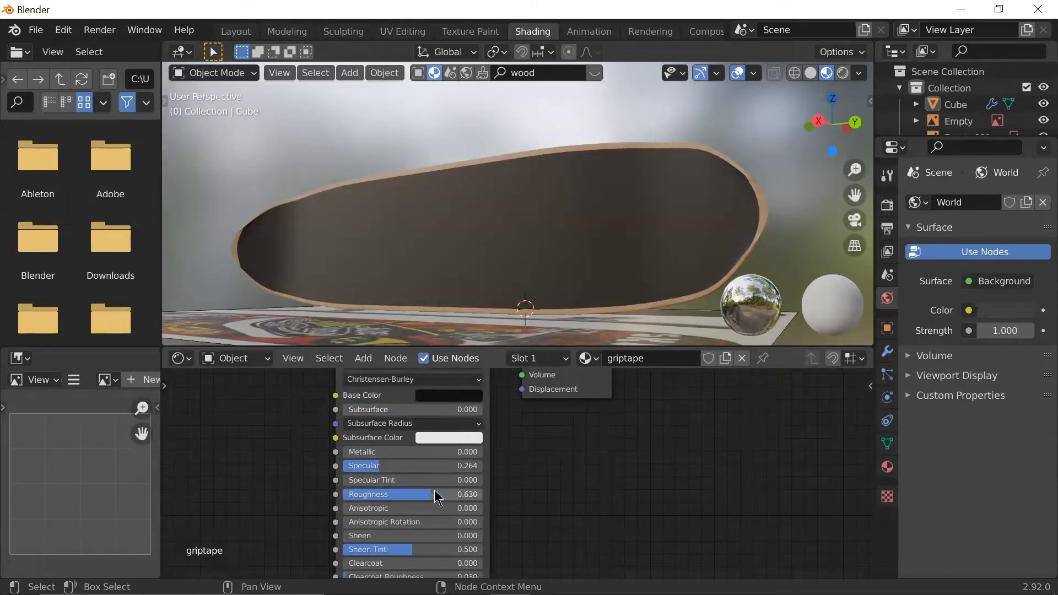
mouse_move(385, 468)
left_mouse_down()
mouse_move(376, 468)
mouse_move(396, 467)
mouse_move(366, 467)
left_mouse_up()
middle_click_drag(496, 276, 464, 296)
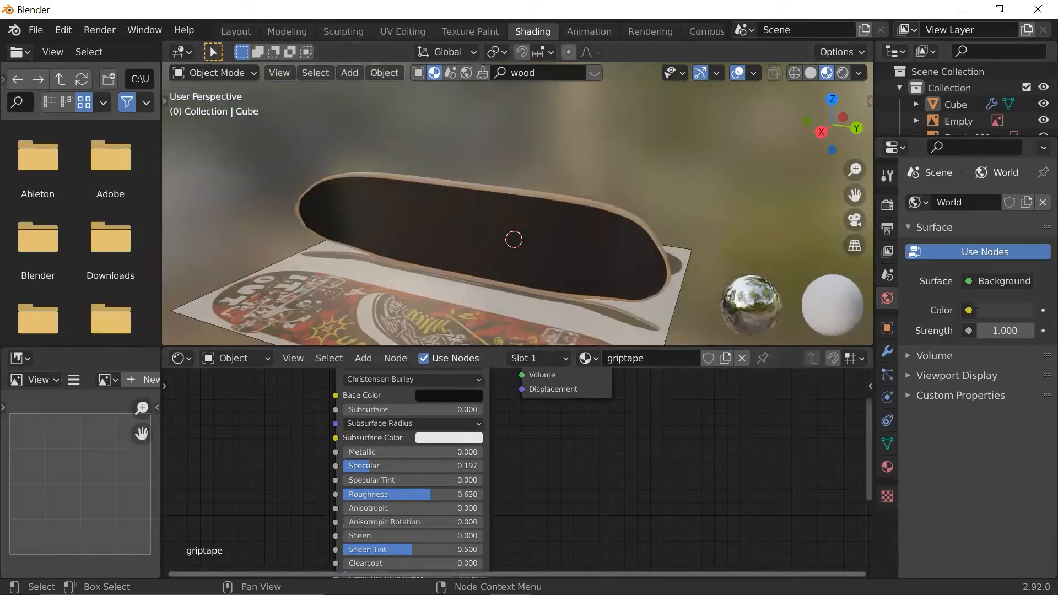
middle_click_drag(541, 253, 341, 191)
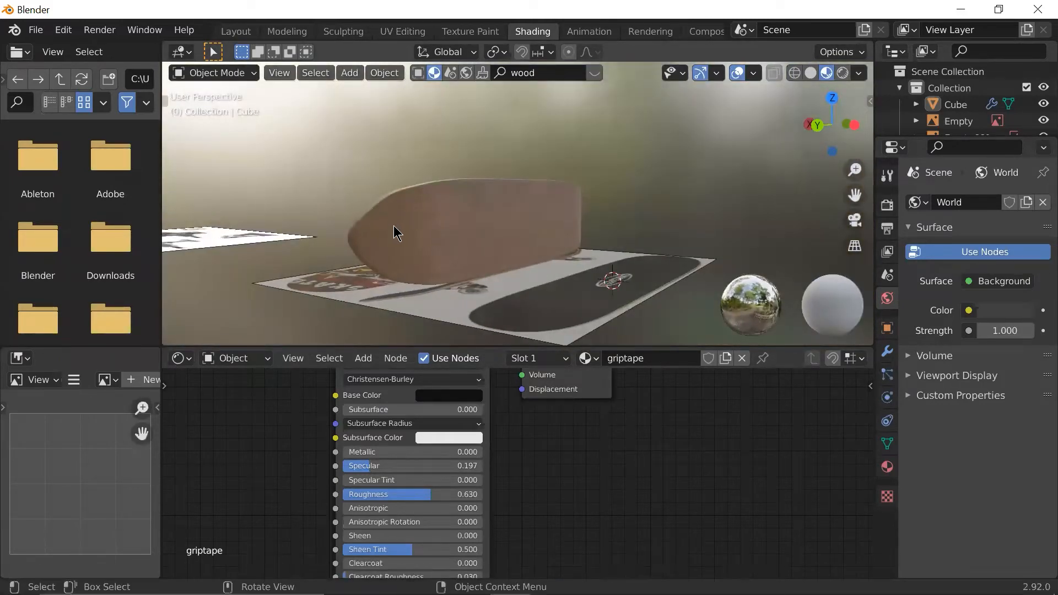
- Align the view squarely to the deck's wooden underside in left orthographic view and select the deck
key("grave")
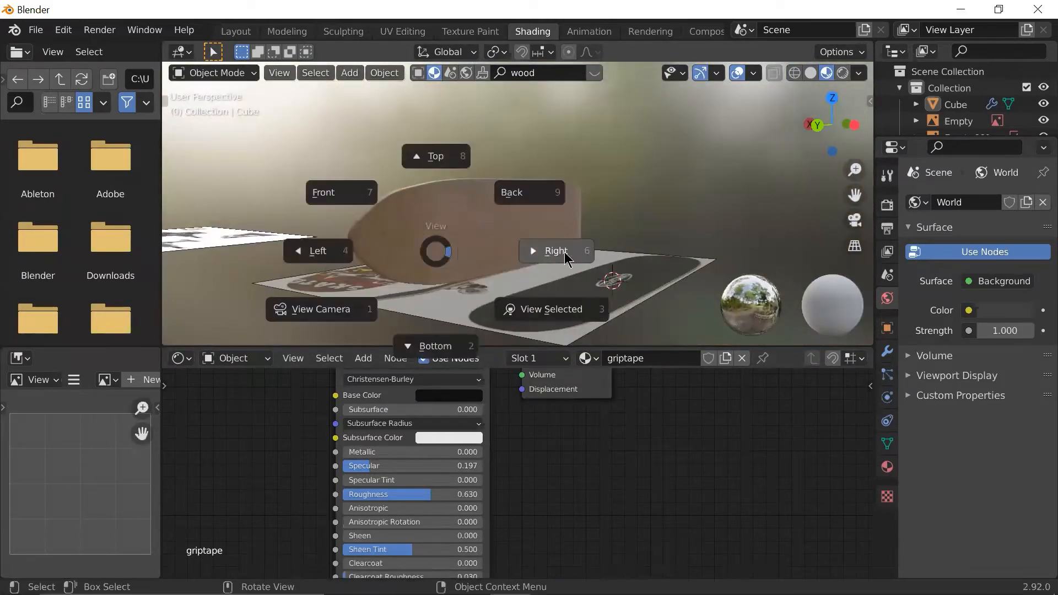
left_click(597, 250)
key("grave")
left_click(393, 227)
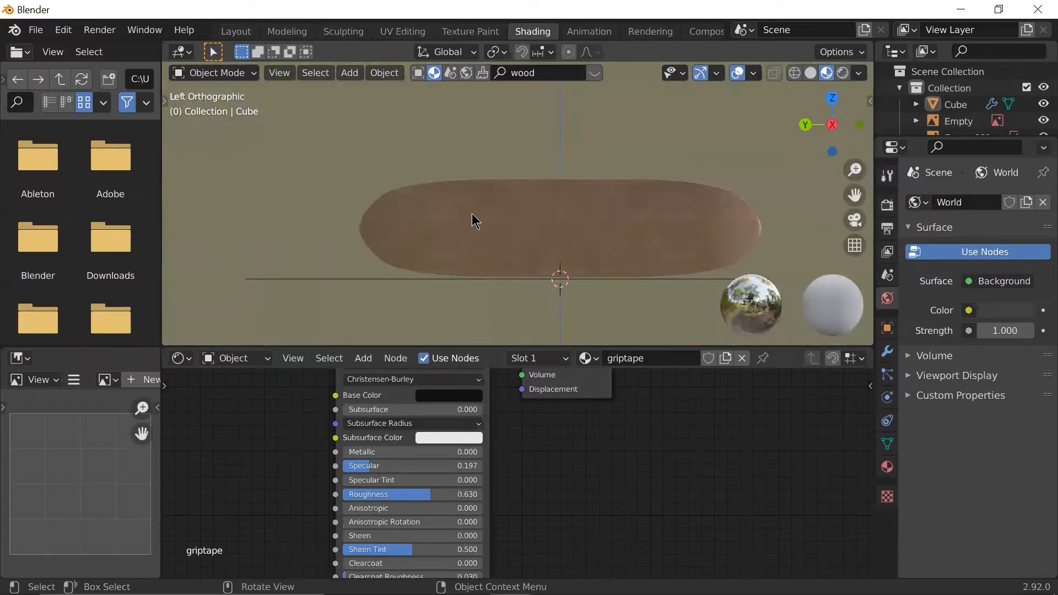
left_click(472, 213)
middle_click_drag(584, 204, 477, 203, "shift")
scroll(500, 203, "up", 1)
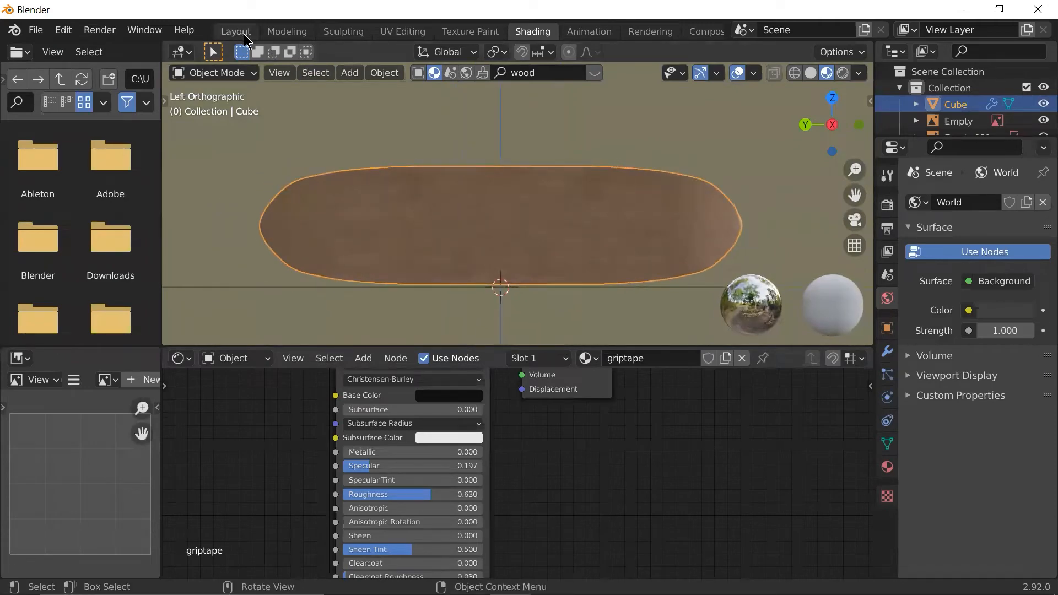
- Switch to the Layout workspace and select the deck in left orthographic view
left_click(235, 31)
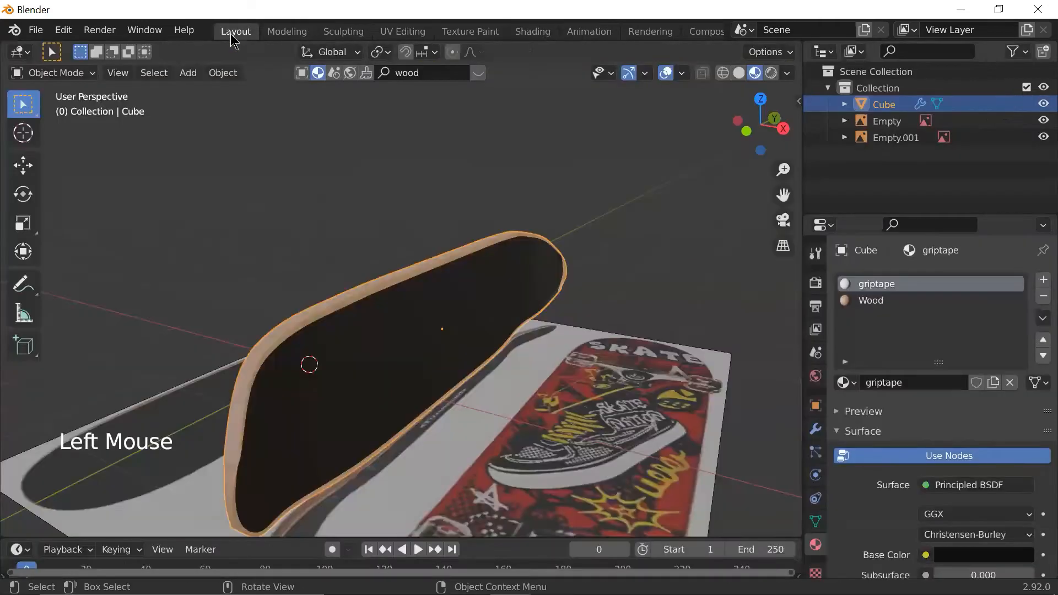
scroll(486, 219, "down", 2)
middle_click_drag(486, 219, 463, 183)
left_click(453, 223)
middle_click_drag(453, 223, 526, 263)
key("grave")
left_click(411, 246)
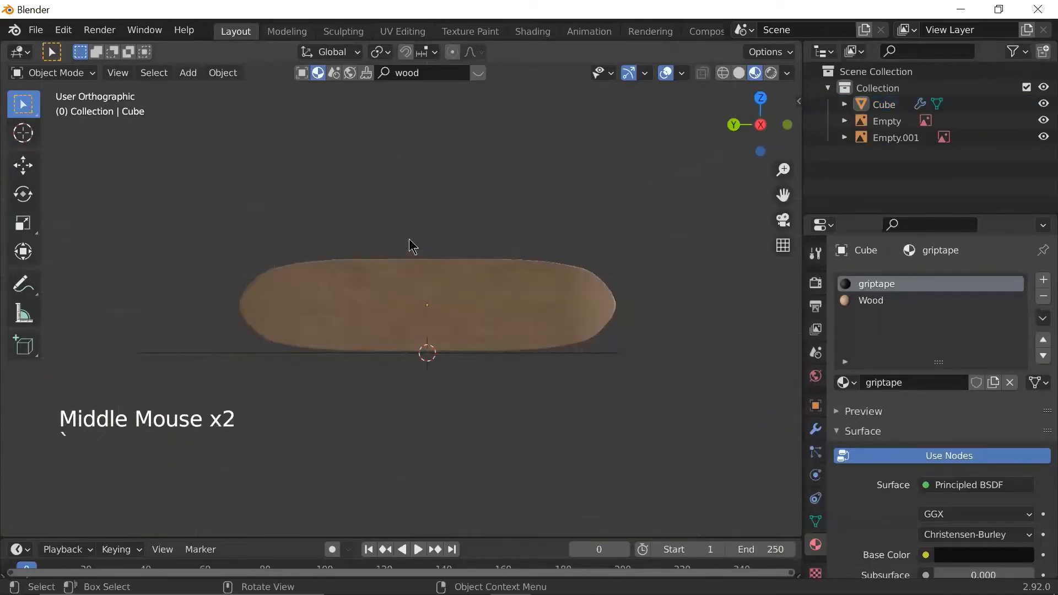
left_click(424, 300)
scroll(456, 337, "up", 3)
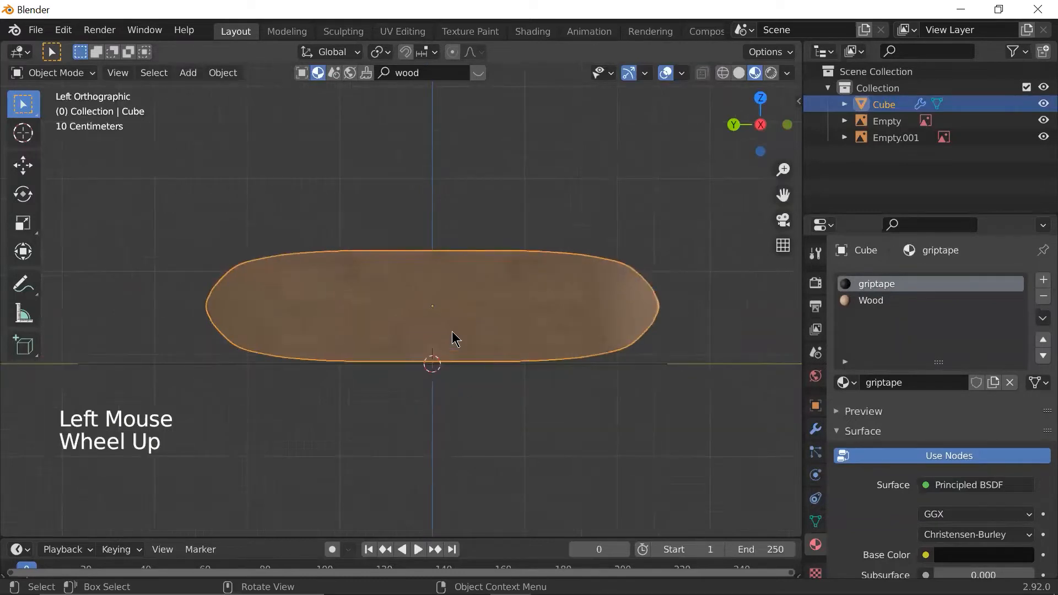
scroll(439, 336, "down", 2)
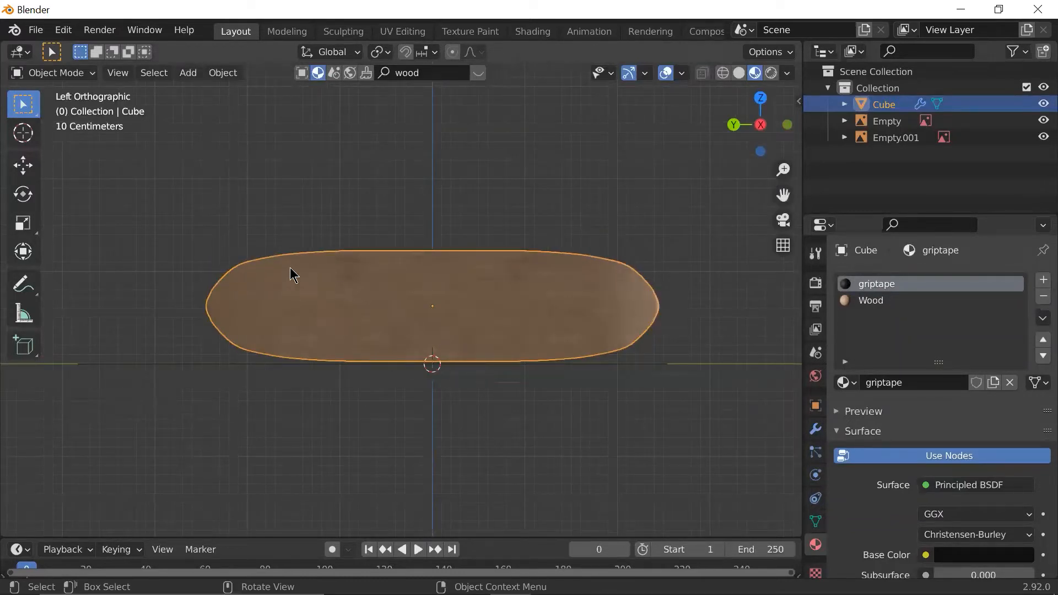
- Add a third material slot to the deck with a new material named Bottom
left_click(1007, 301)
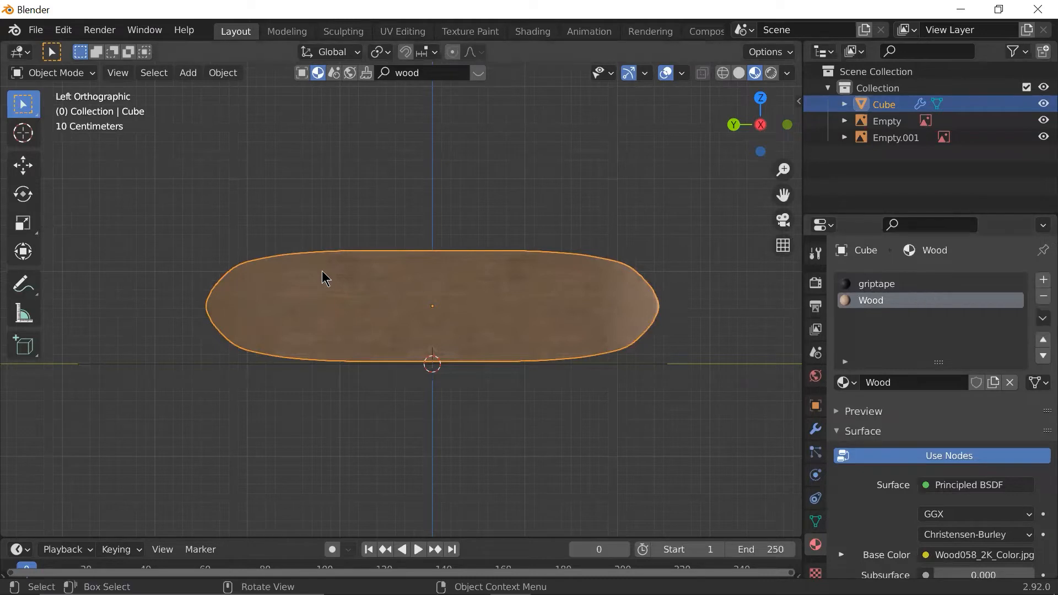
left_click(1036, 295)
key("ctrl+z")
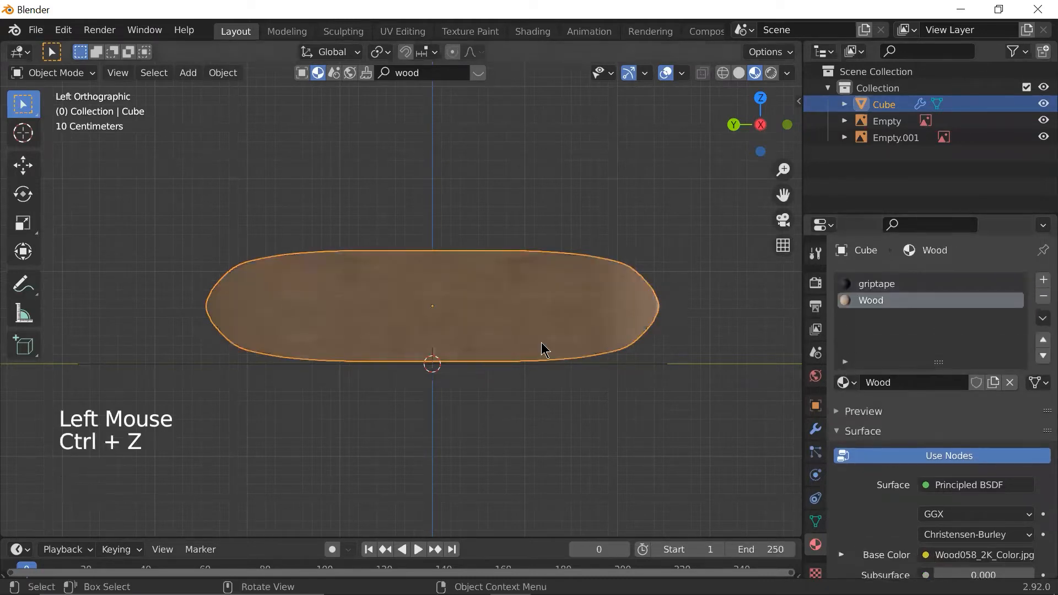
left_click(1037, 281)
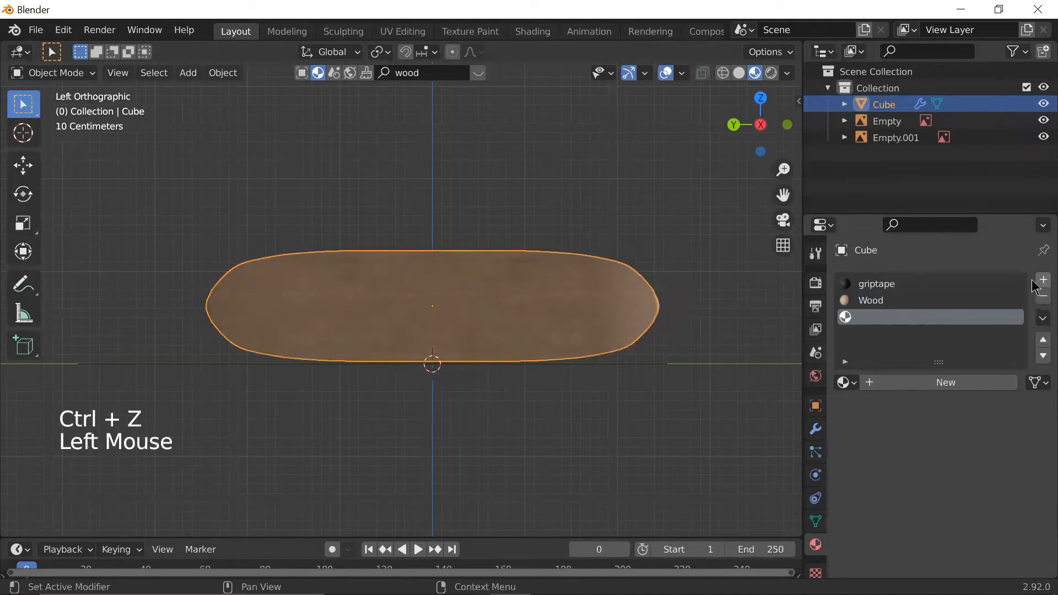
left_click(889, 388)
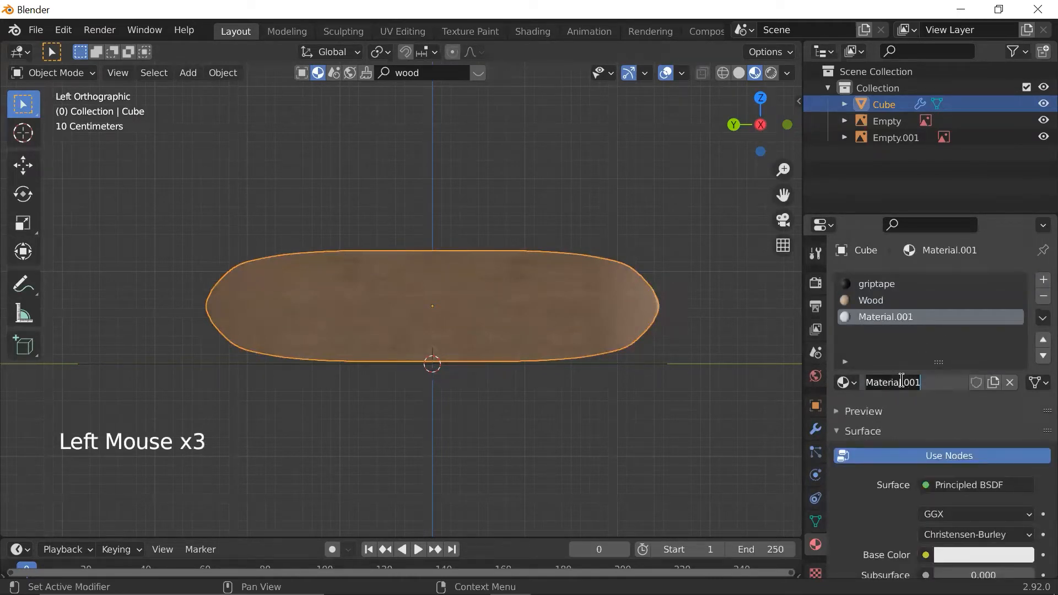
type("Bottom")
key("Return")
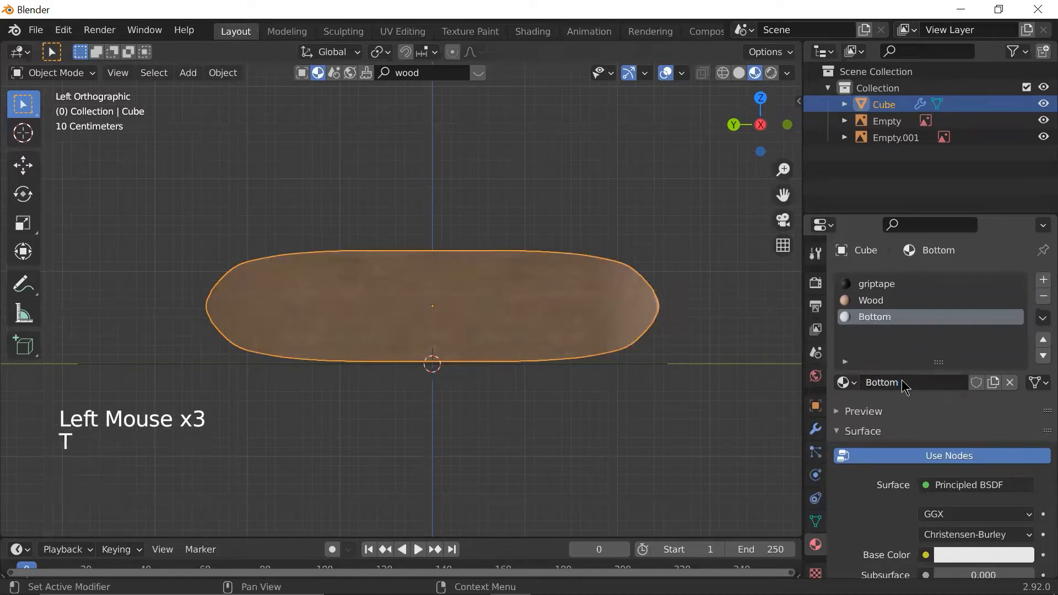
- Enter Edit Mode on the deck and box-select all visible vertices of its underside
scroll(468, 306, "up", 2)
scroll(467, 306, "down", 2)
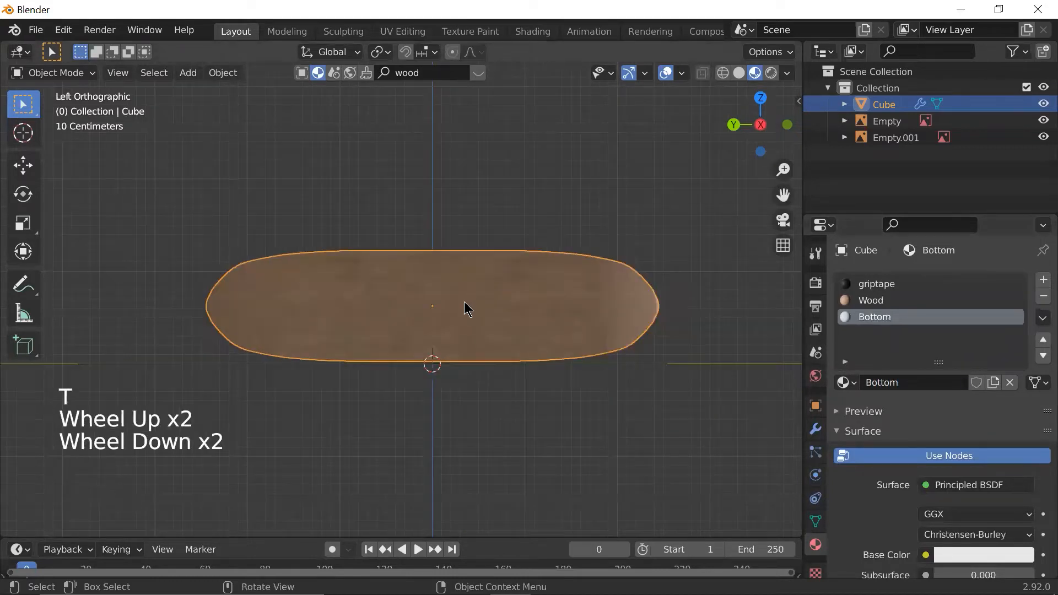
key("Tab")
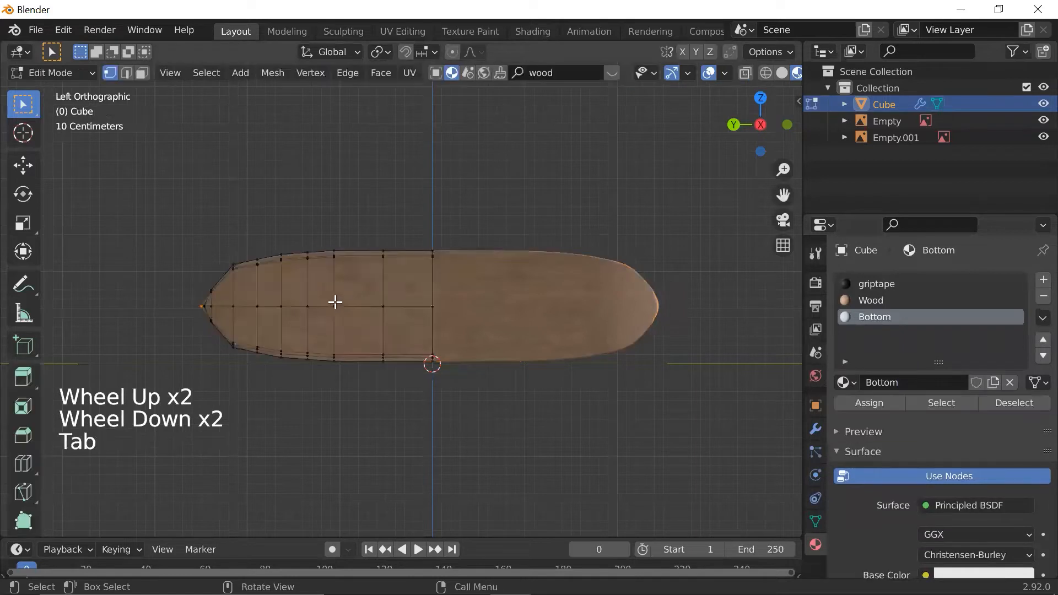
left_click(385, 417)
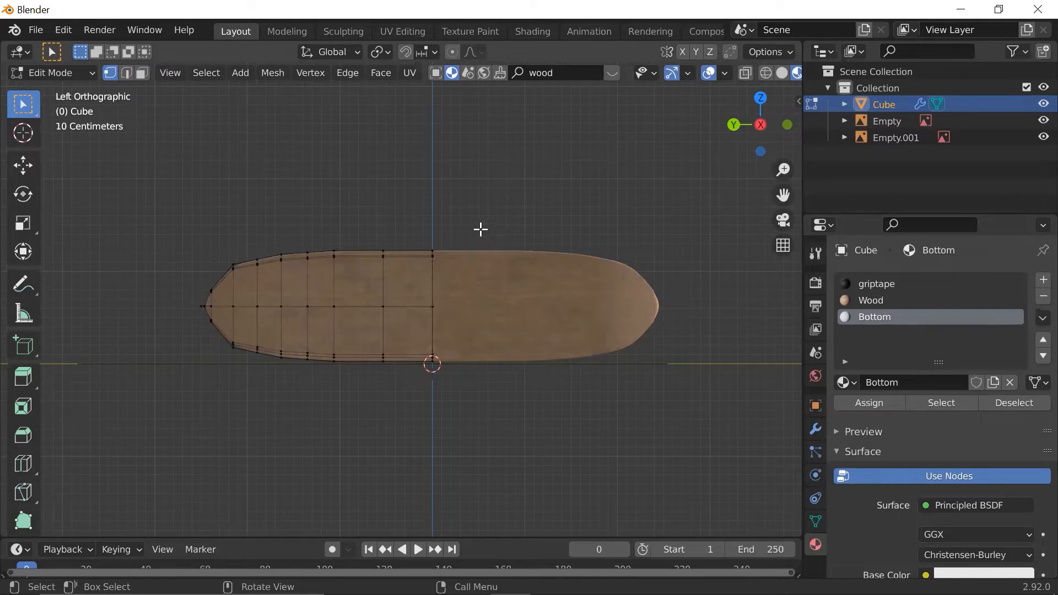
left_click_drag(512, 208, 139, 422)
- Deselect the vertices along the deck's outer rim and undo the last surplus deselection
middle_click_drag(140, 422, 302, 222)
scroll(401, 335, "up", 2)
scroll(400, 335, "up", 1)
left_click(295, 219, "ctrl")
scroll(302, 222, "up", 3)
scroll(290, 253, "down", 3)
middle_click_drag(325, 358, 408, 307, "shift")
key("ctrl")
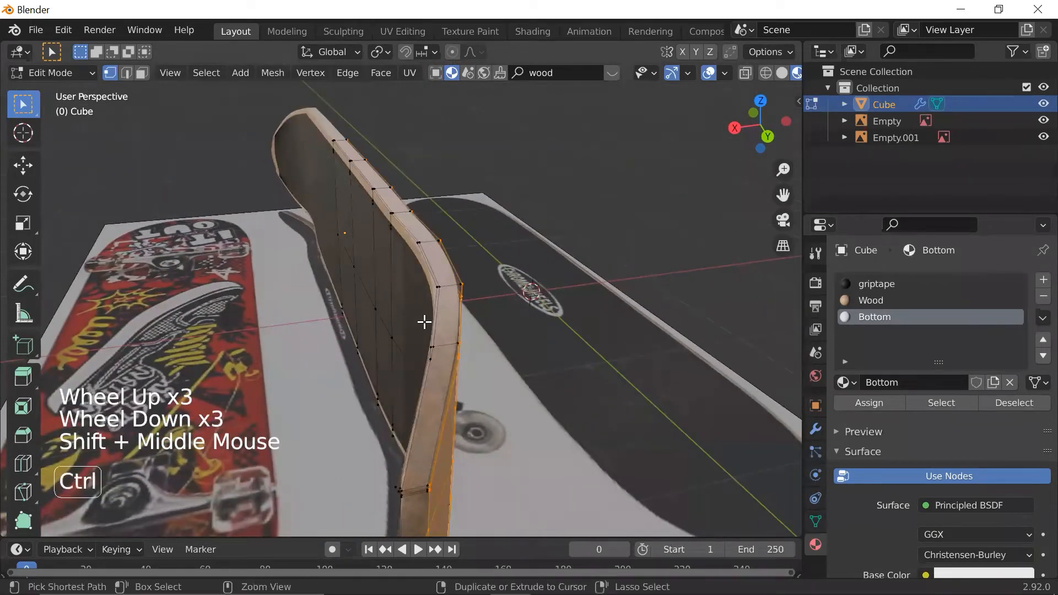
left_click(433, 295, "ctrl")
scroll(465, 286, "up", 2)
middle_click_drag(465, 286, 420, 286)
left_click(260, 241, "ctrl")
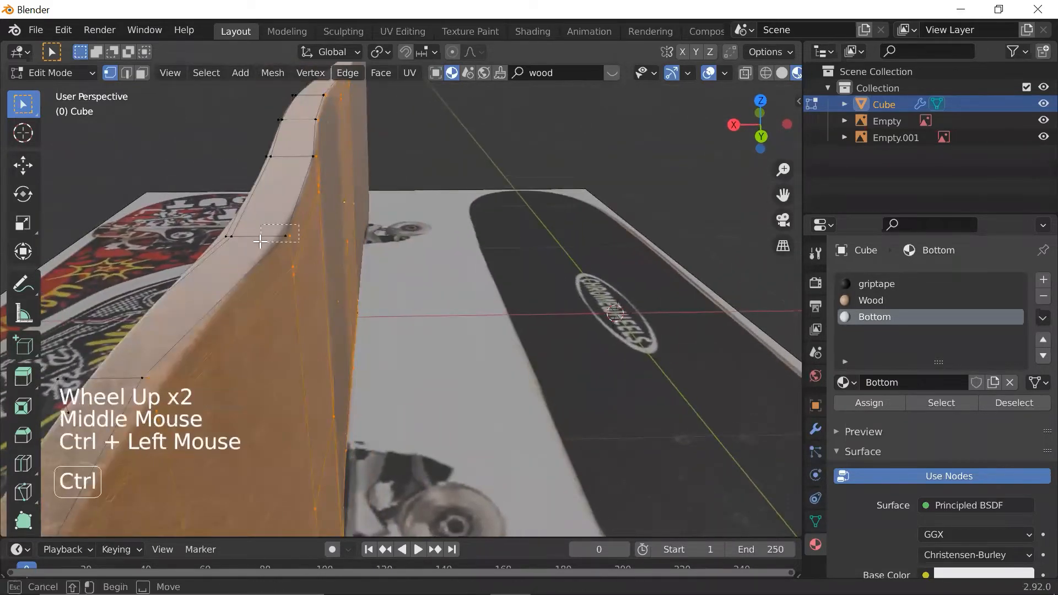
key("ctrl+z")
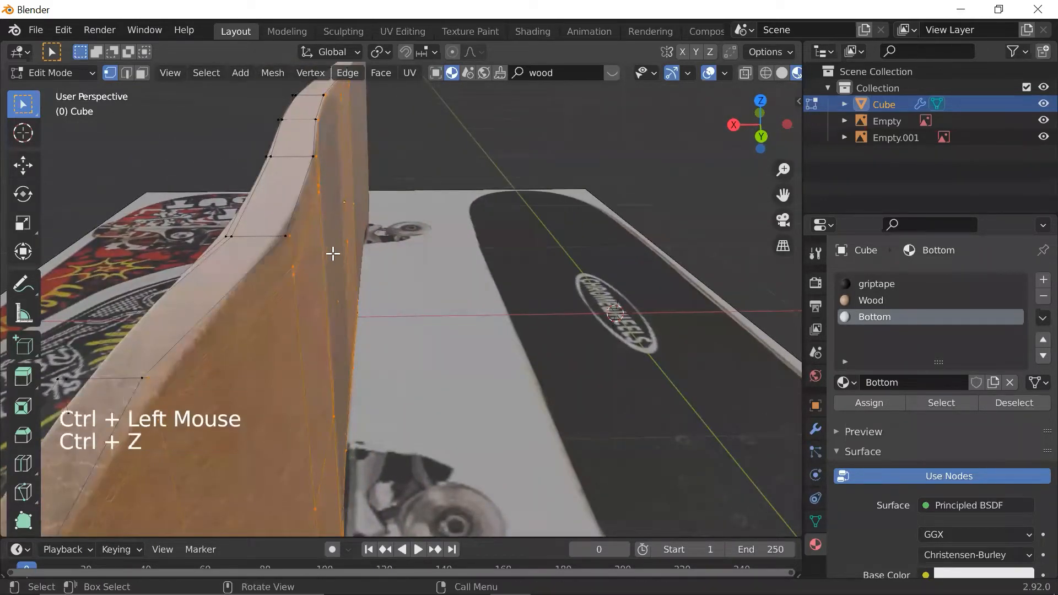
- Assign the Bottom material to the selected underside faces of the deck
scroll(328, 260, "down", 1)
middle_click_drag(335, 263, 378, 272)
scroll(262, 256, "down", 2)
scroll(261, 258, "down", 1)
scroll(481, 263, "up", 2)
scroll(378, 272, "down", 1)
scroll(377, 271, "up", 3)
scroll(376, 271, "down", 2)
key("grave")
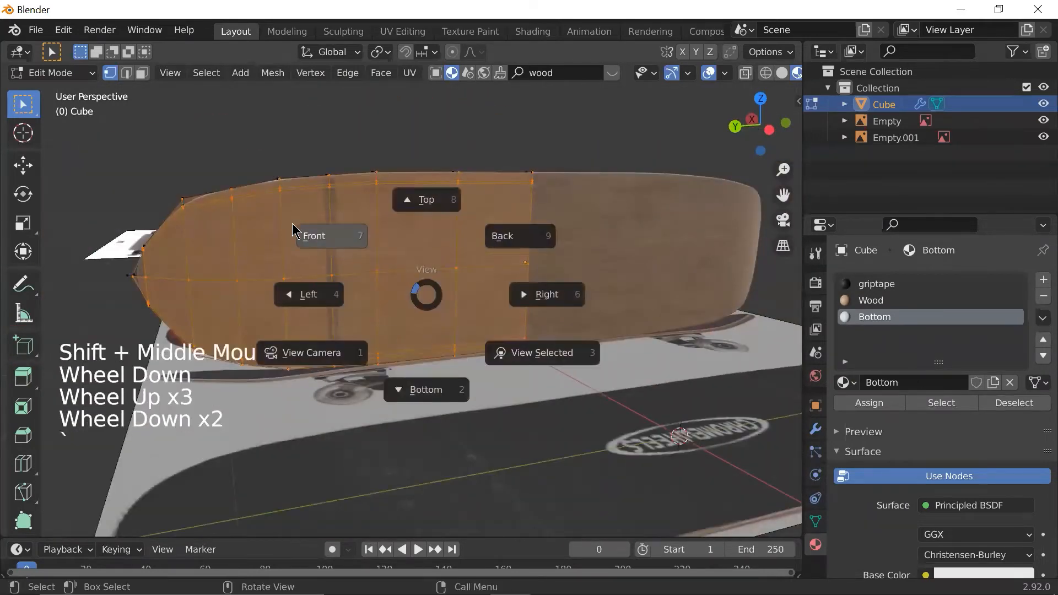
left_click(153, 226)
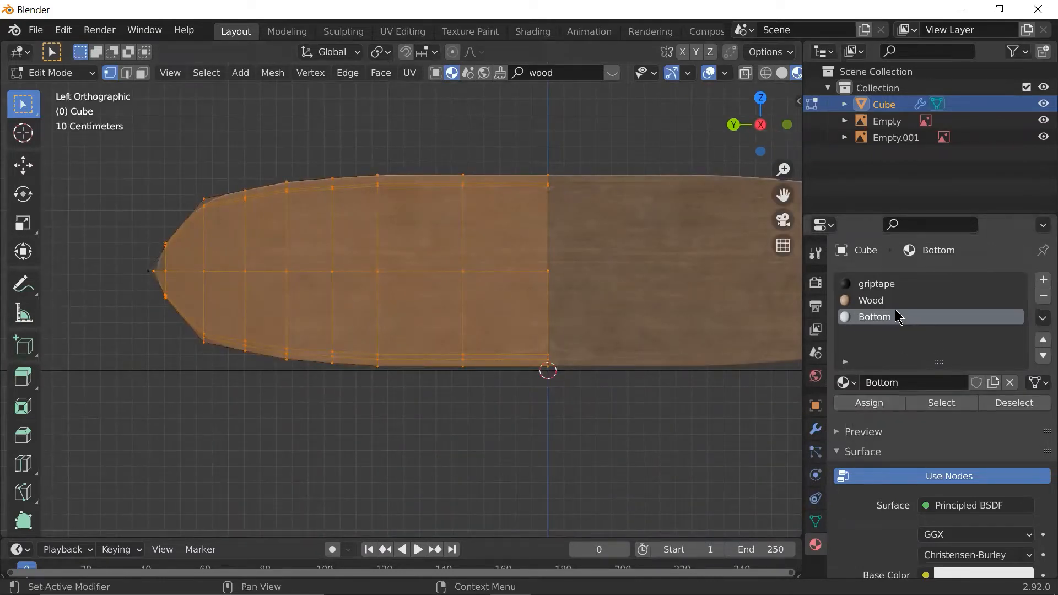
left_click(867, 403)
scroll(531, 314, "down", 2)
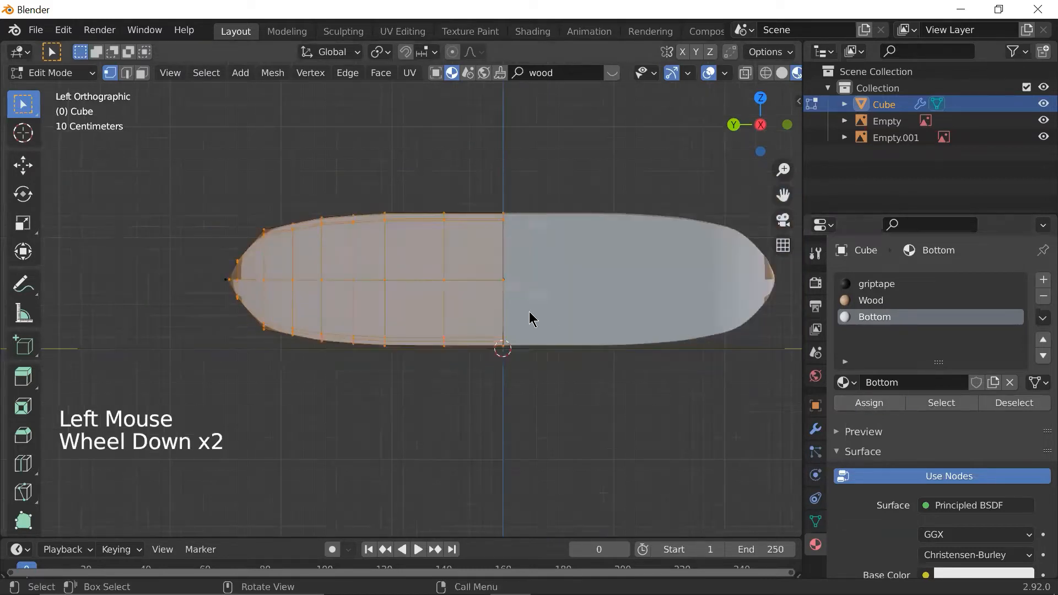
- In face select mode, assign the Bottom material to the upper triangular face at the deck's nose tip
key("Tab")
middle_click_drag(413, 300, 532, 298)
scroll(375, 309, "up", 3)
scroll(319, 253, "up", 2)
key("Tab")
key("3")
left_click(229, 236)
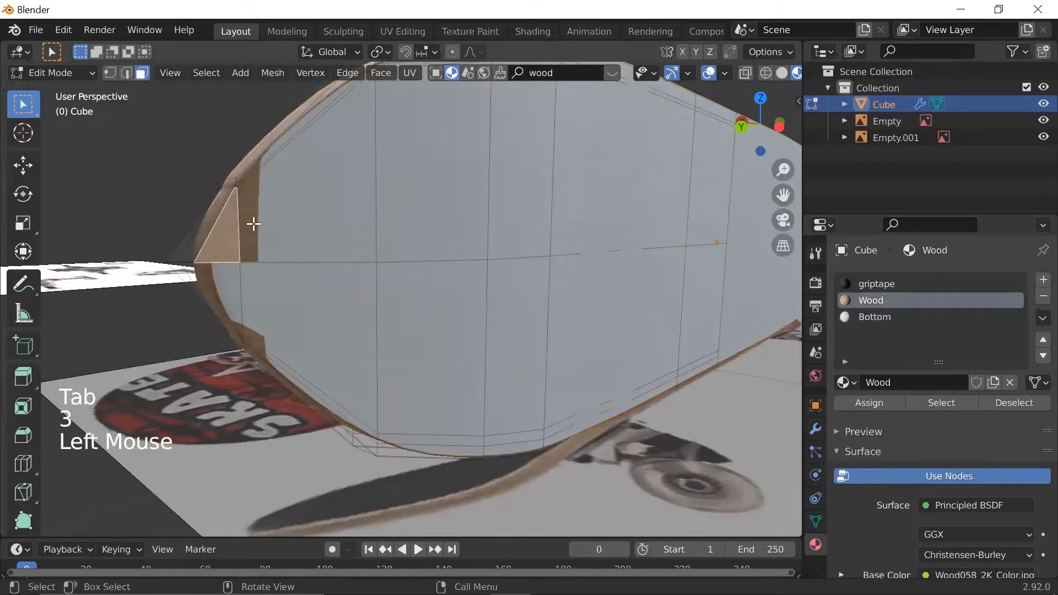
left_click(870, 319)
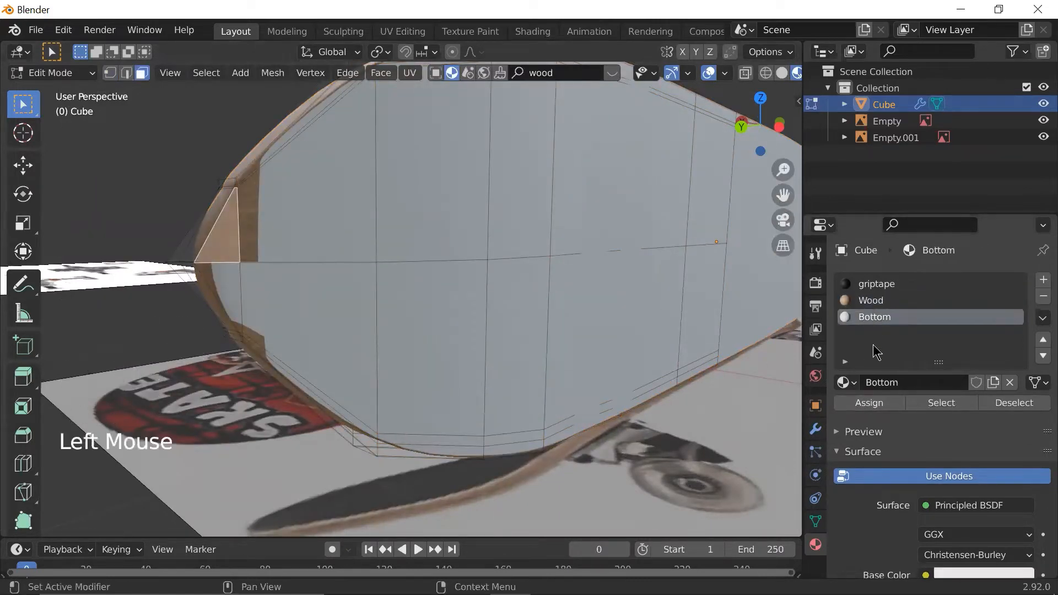
left_click(870, 404)
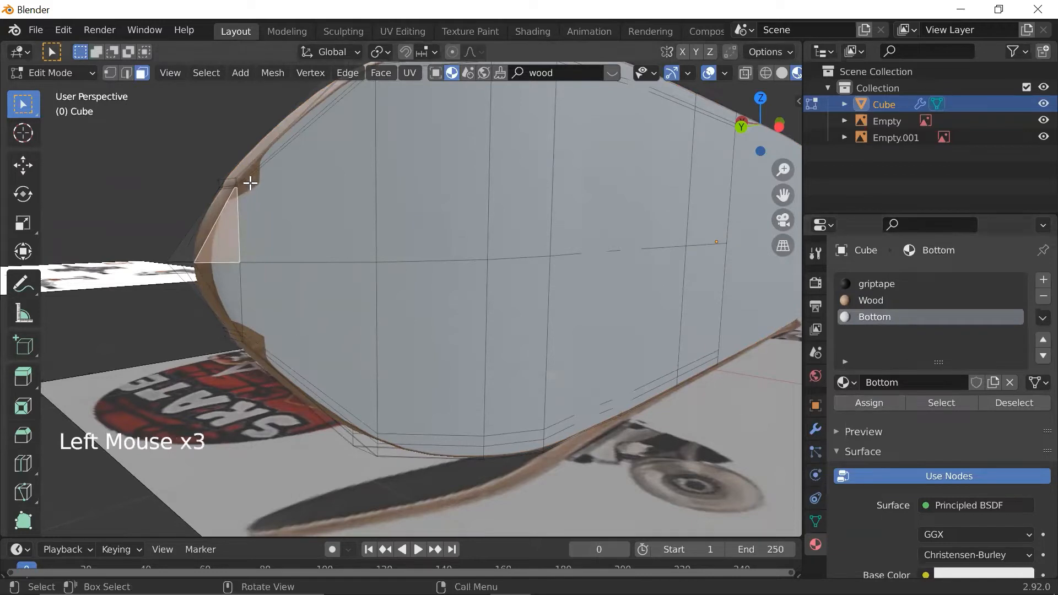
- Assign the Bottom material to the lower triangular face at the nose tip and return to Object Mode
left_click(250, 183)
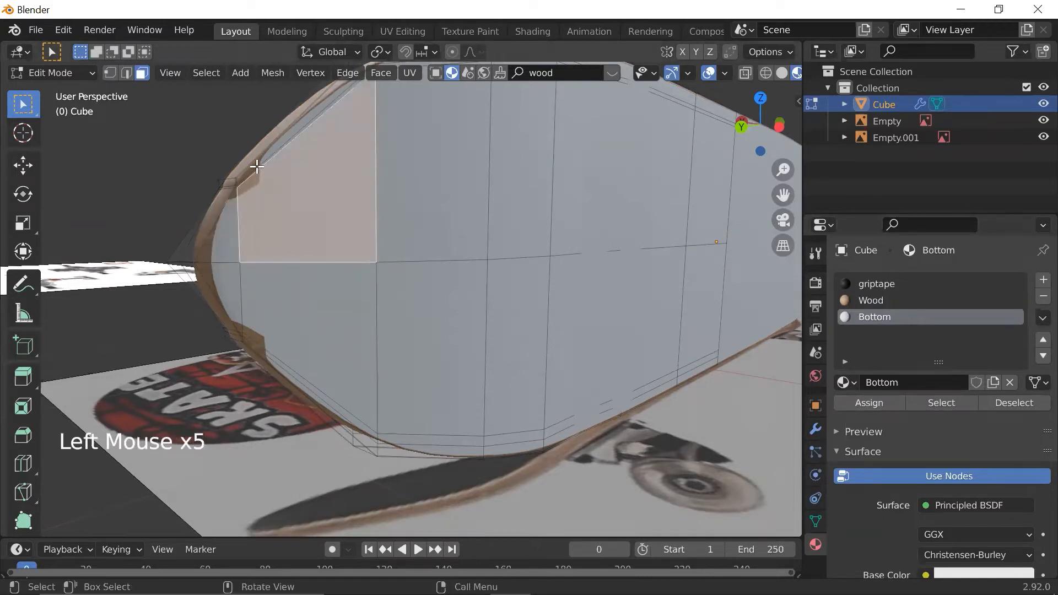
scroll(257, 166, "up", 2)
scroll(203, 355, "down", 1)
left_click(199, 351)
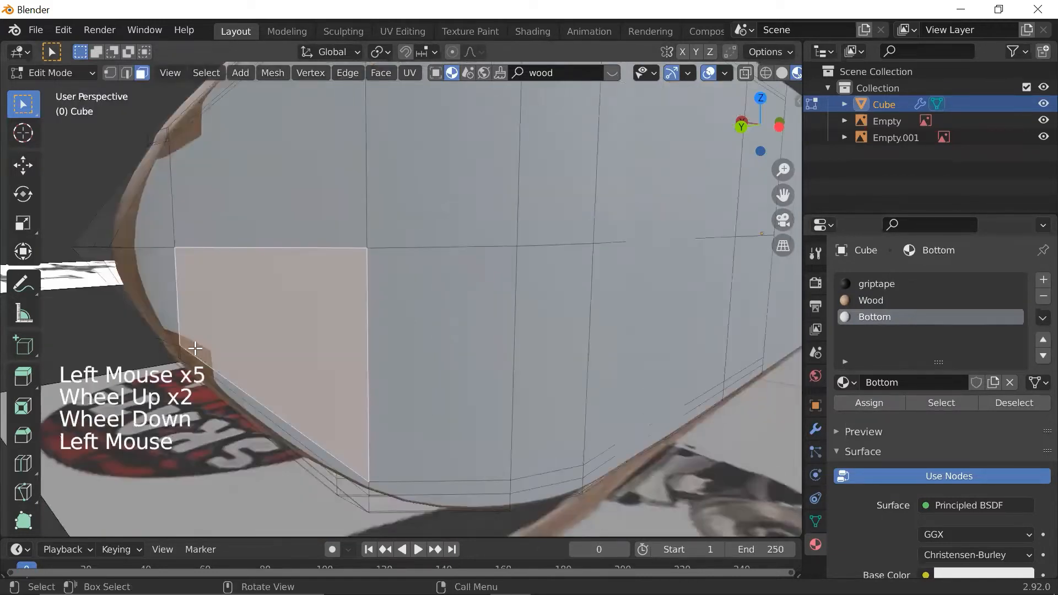
left_click(154, 310)
left_click(865, 402)
left_click(200, 365)
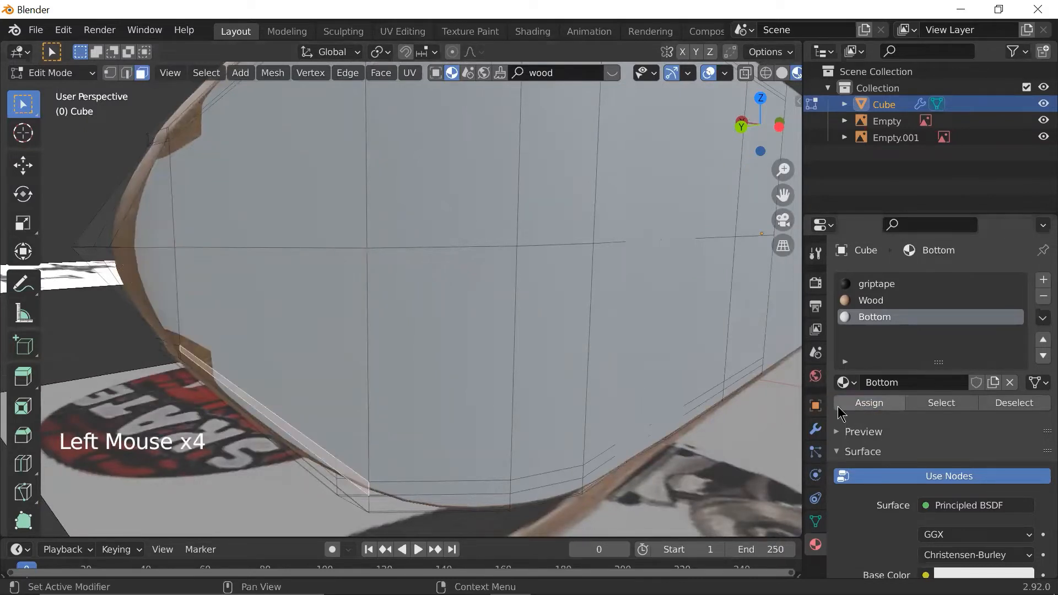
left_click(201, 349)
scroll(201, 350, "down", 3)
key("Tab")
- Examine the material boundary between the wooden rim and the underside around the deck's nose
scroll(397, 333, "down", 2)
middle_click_drag(396, 334, 432, 330)
scroll(540, 331, "down", 4)
scroll(432, 329, "up", 4)
scroll(432, 329, "down", 3)
scroll(312, 322, "up", 1)
middle_click_drag(312, 316, 583, 328, "shift")
scroll(589, 327, "up", 7)
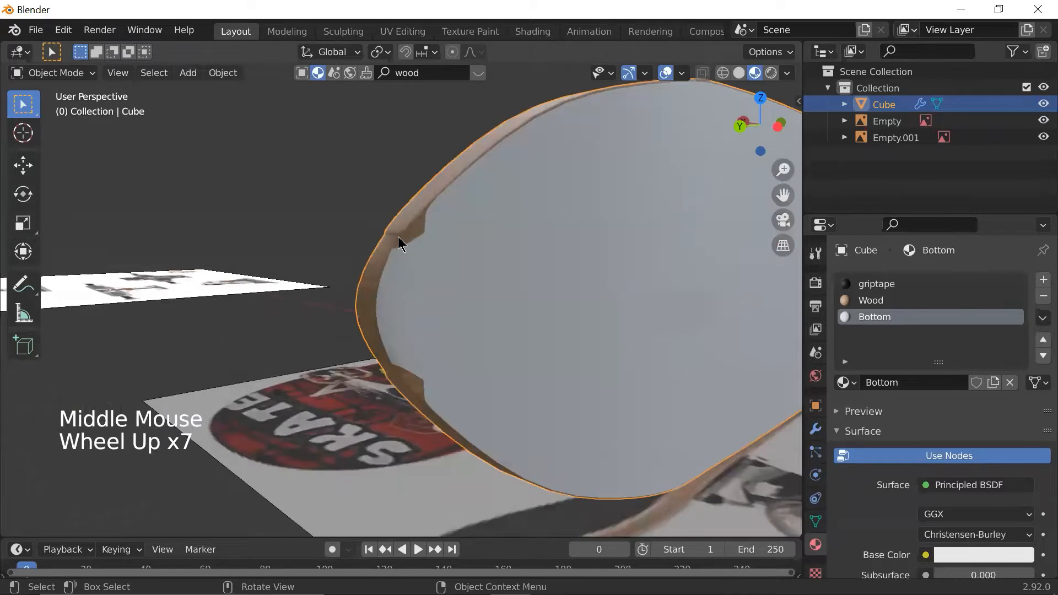
scroll(494, 258, "down", 4)
middle_click_drag(495, 258, 383, 268, "shift")
left_click(460, 148)
scroll(465, 233, "down", 1)
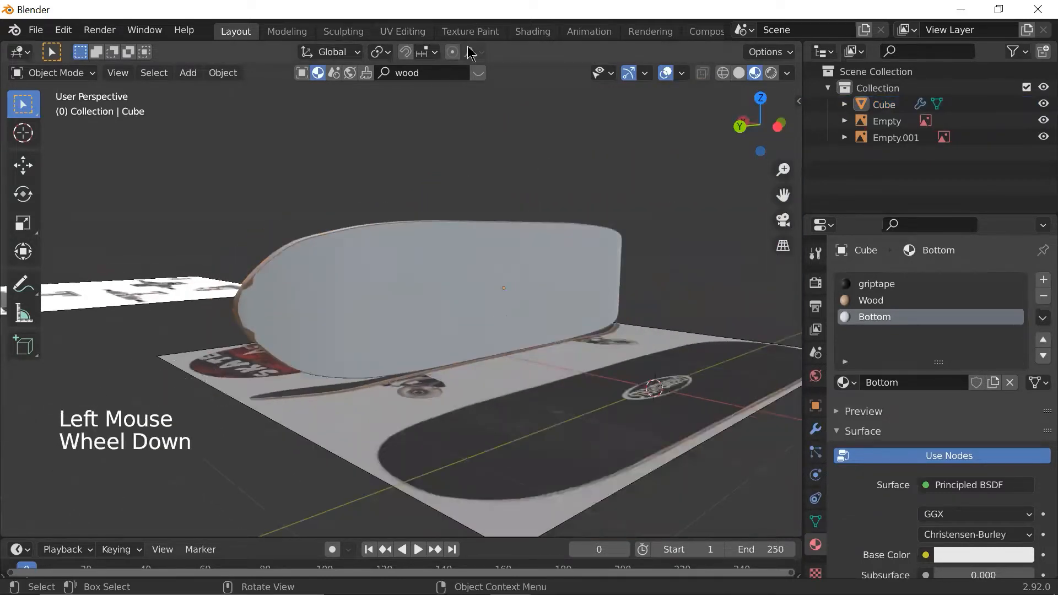
scroll(513, 220, "up", 3)
scroll(501, 227, "down", 2)
middle_click_drag(501, 226, 530, 243)
scroll(205, 333, "up", 3)
key("Tab")
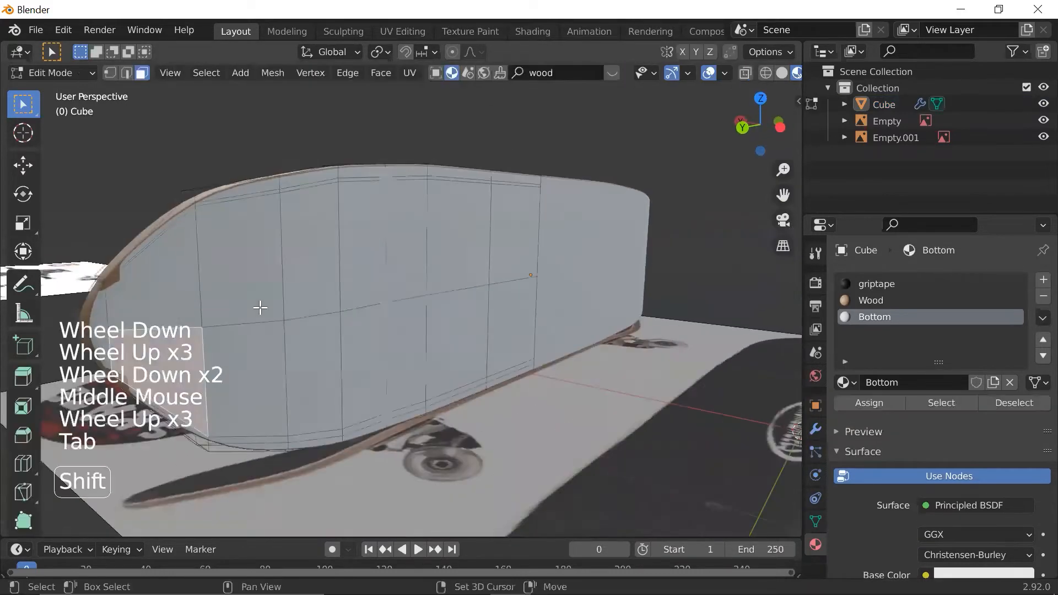
middle_click_drag(215, 307, 408, 321, "shift")
scroll(319, 331, "up", 2)
key("1")
scroll(321, 326, "up", 1)
scroll(306, 320, "up", 1)
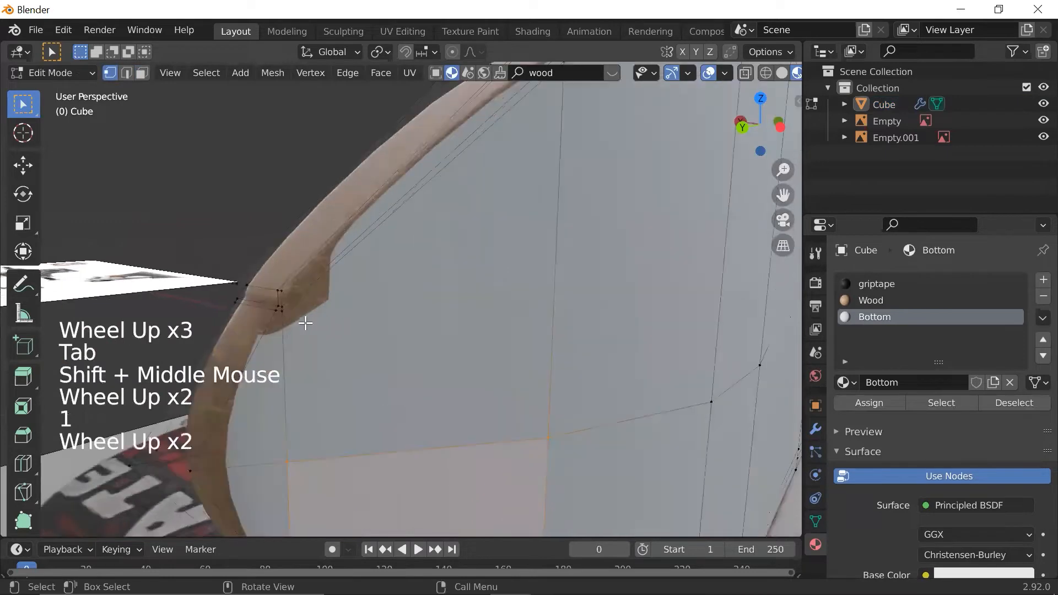
left_click(282, 308)
key("g")
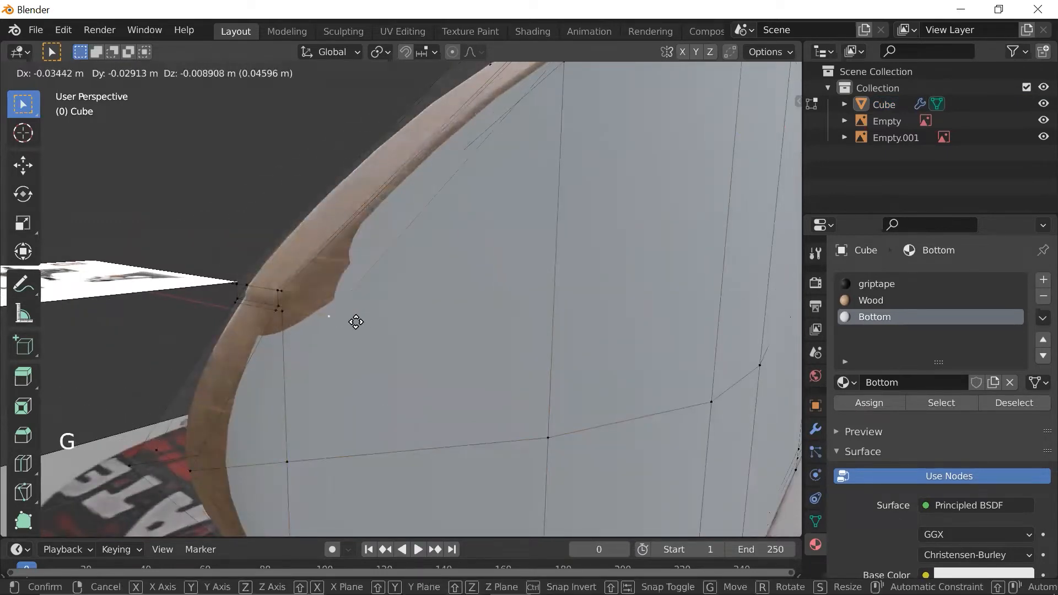
right_click(383, 295)
scroll(383, 295, "down", 4)
key("Tab")
- Examine the deck's underside and its rim from the side view and from several angles
scroll(699, 204, "down", 2)
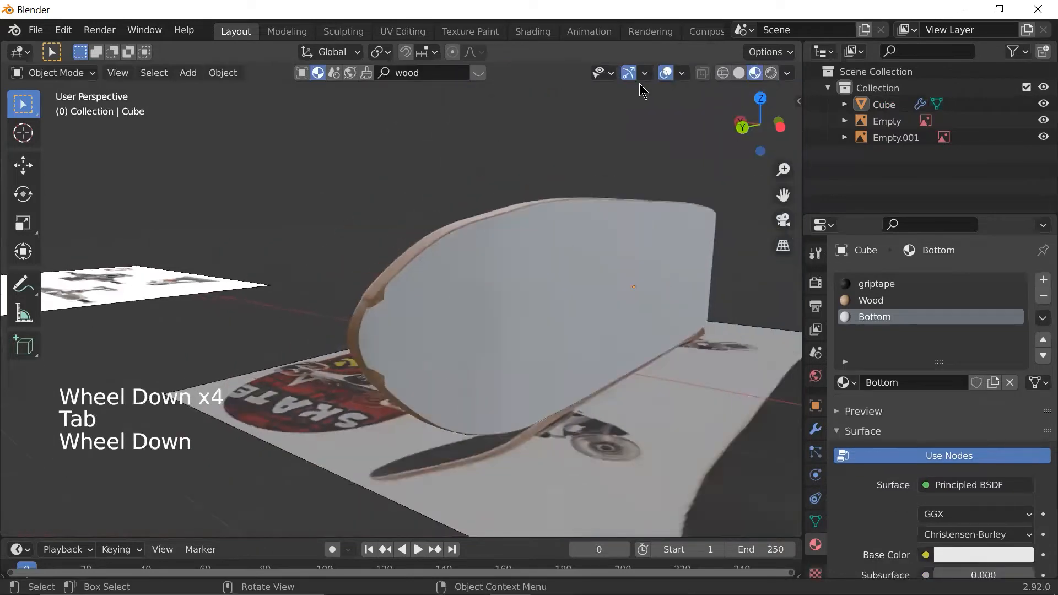
middle_click_drag(698, 204, 693, 325, "shift")
scroll(694, 325, "down", 3)
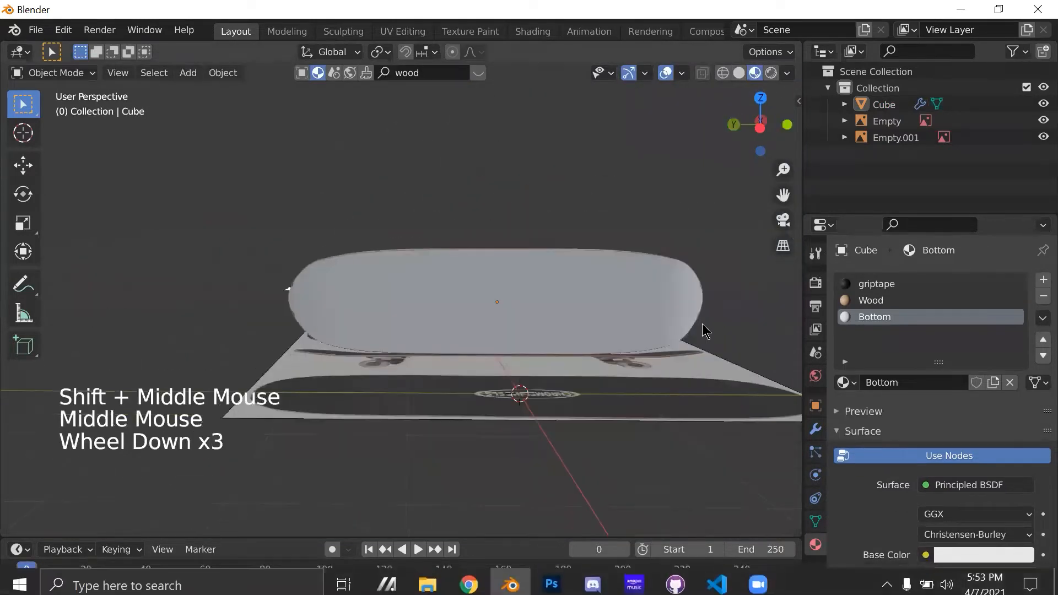
scroll(628, 305, "up", 3)
scroll(626, 312, "down", 2)
key("grave")
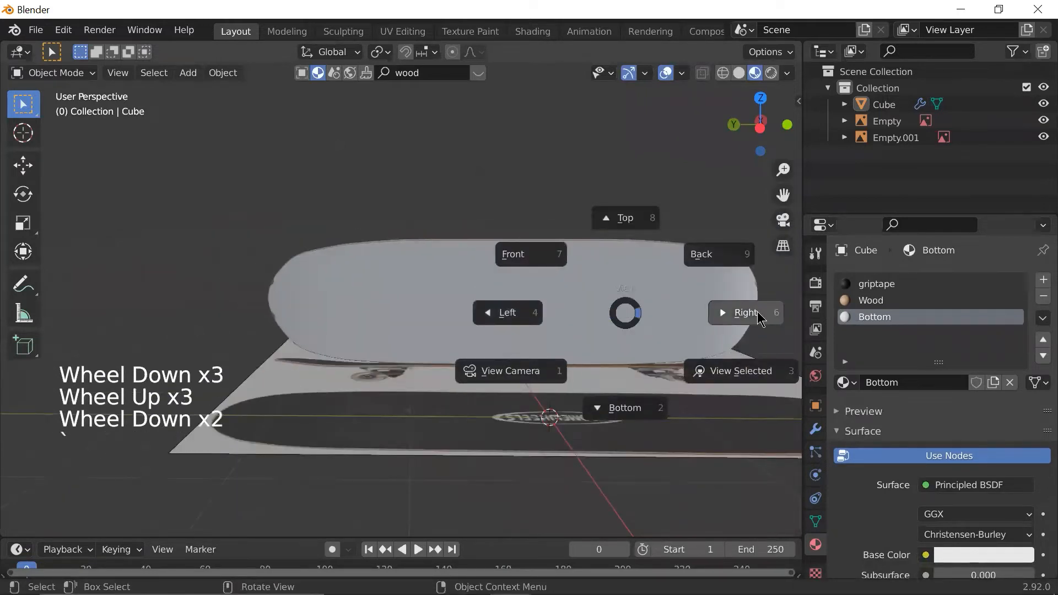
left_click(718, 310)
key("grave")
middle_click_drag(425, 316, 441, 286, "shift")
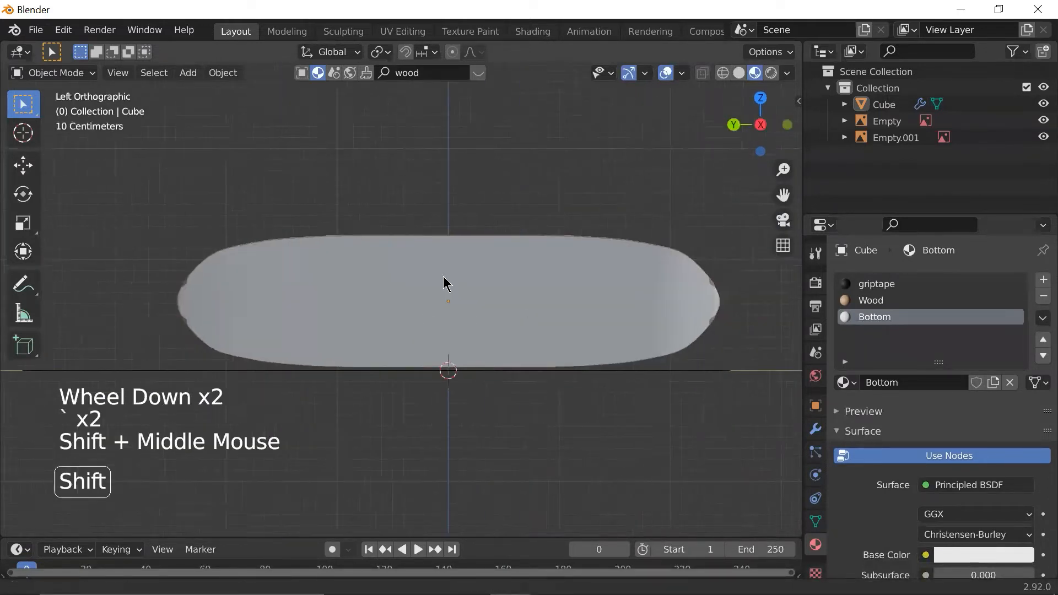
left_click(608, 327)
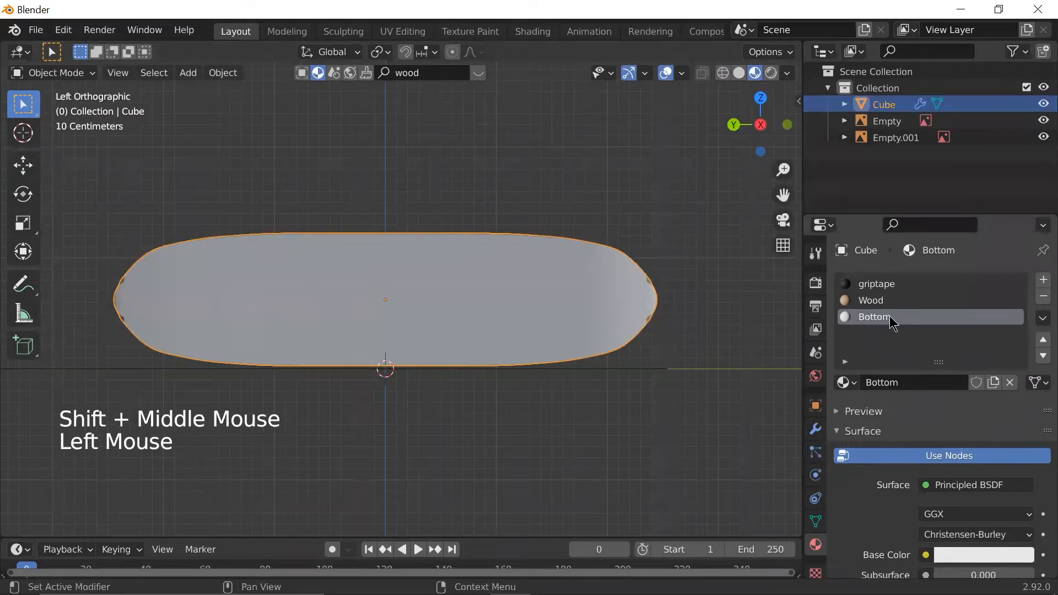
scroll(457, 194, "down", 1)
middle_click_drag(458, 193, 389, 259)
scroll(389, 259, "up", 3)
middle_click_drag(558, 295, 577, 285, "shift")
scroll(397, 320, "down", 3)
scroll(578, 285, "up", 1)
scroll(606, 282, "up", 2)
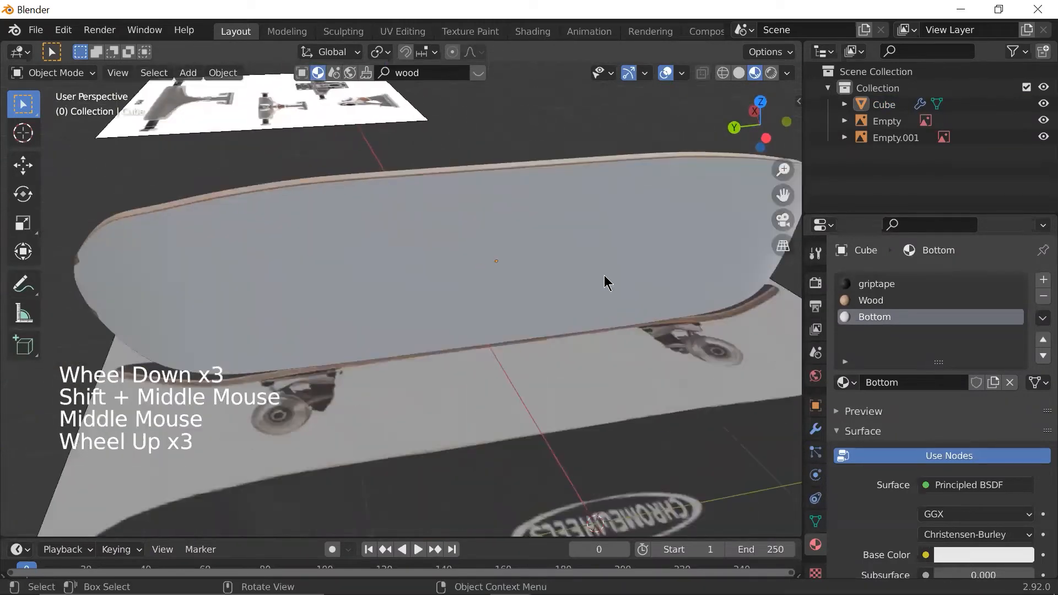
- Switch to the Shading workspace and select the deck, checking its mesh in Edit Mode
left_click(522, 35)
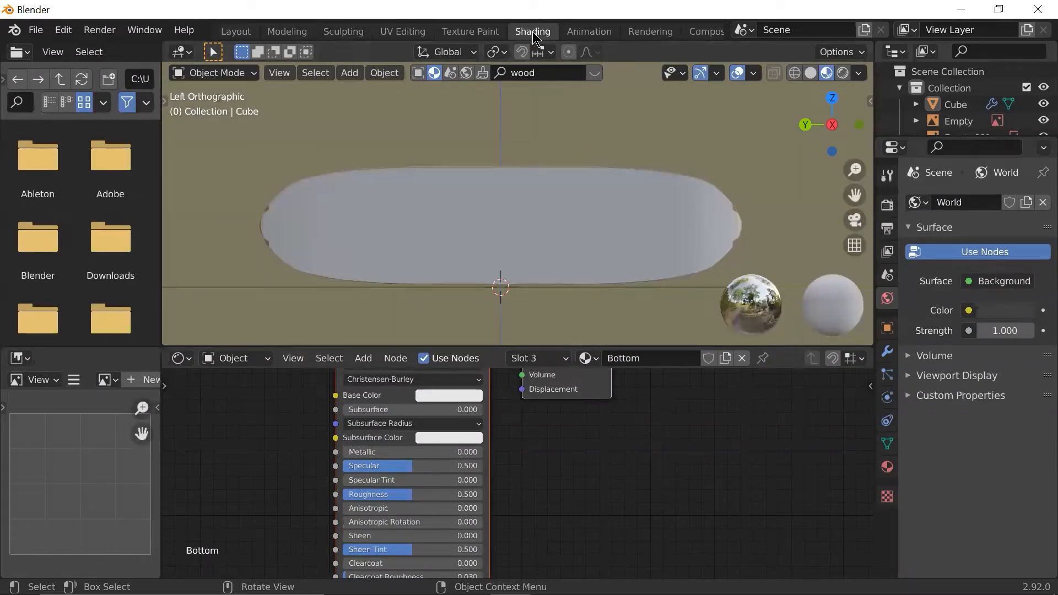
scroll(584, 482, "down", 1)
scroll(580, 478, "down", 2)
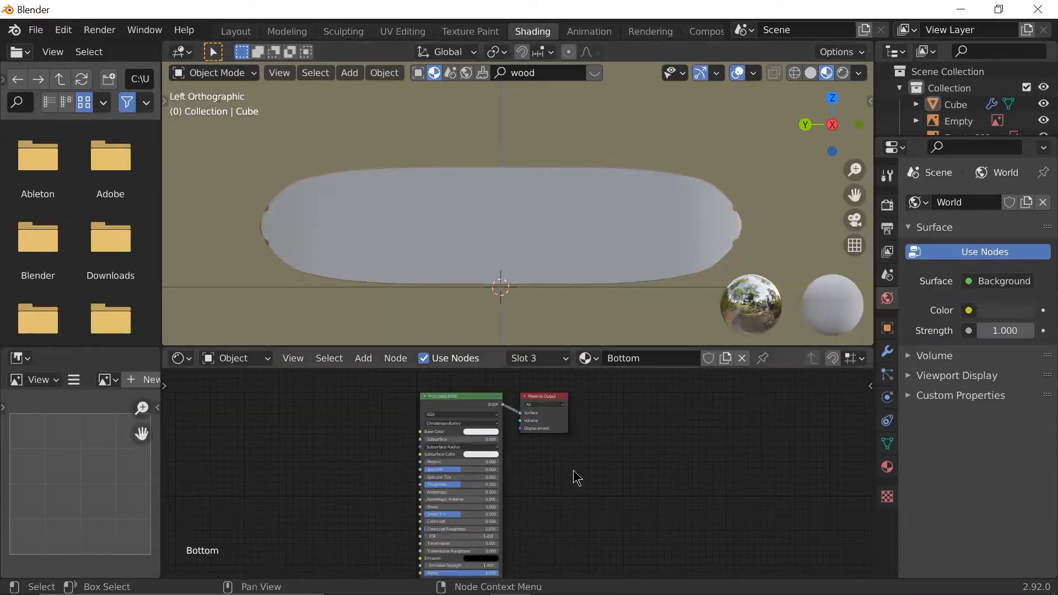
left_click(531, 359)
left_click(488, 279)
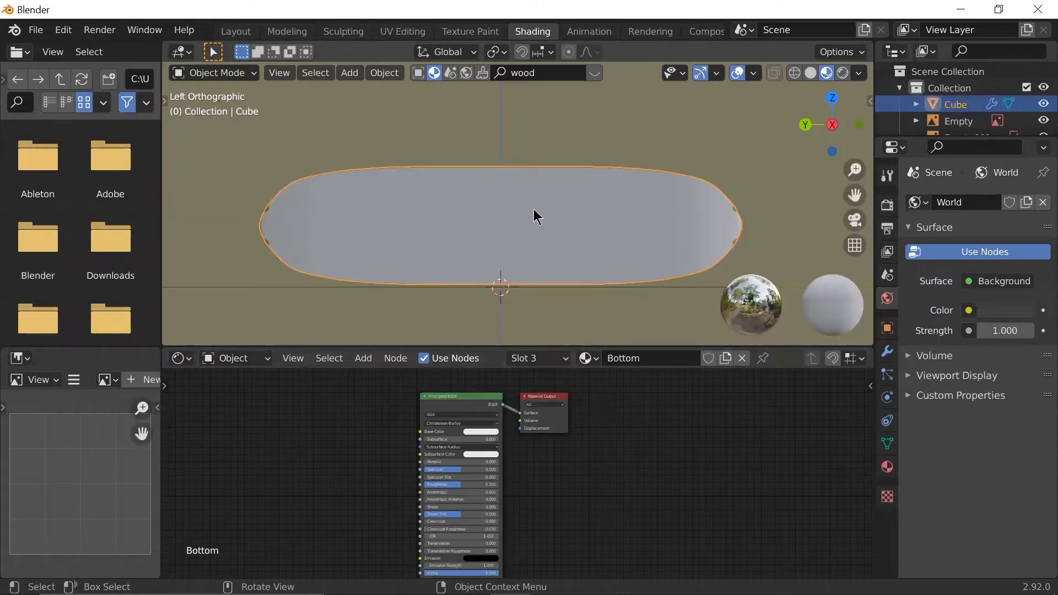
key("Tab")
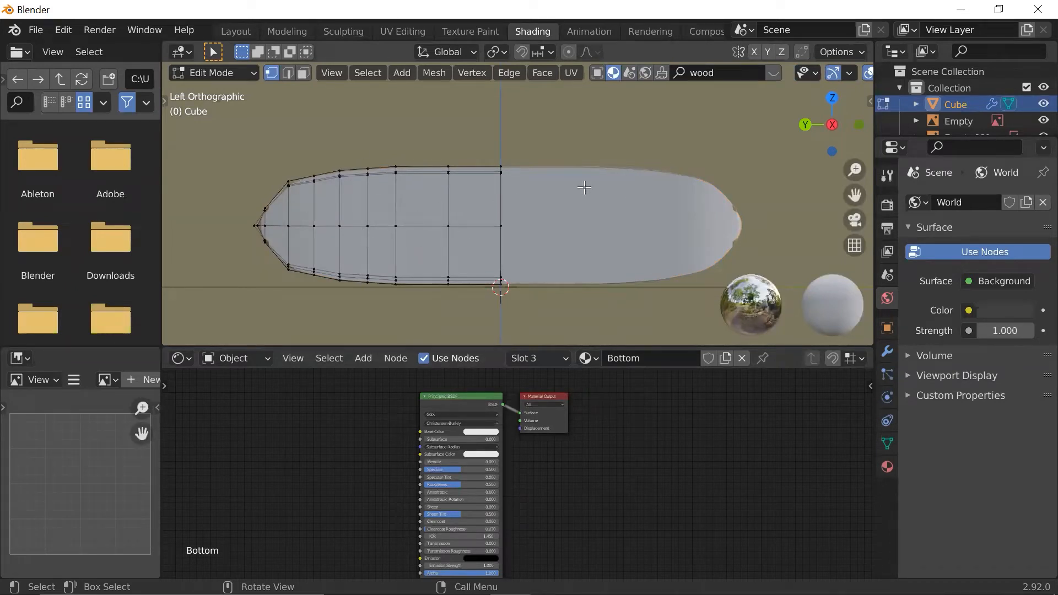
key("Tab")
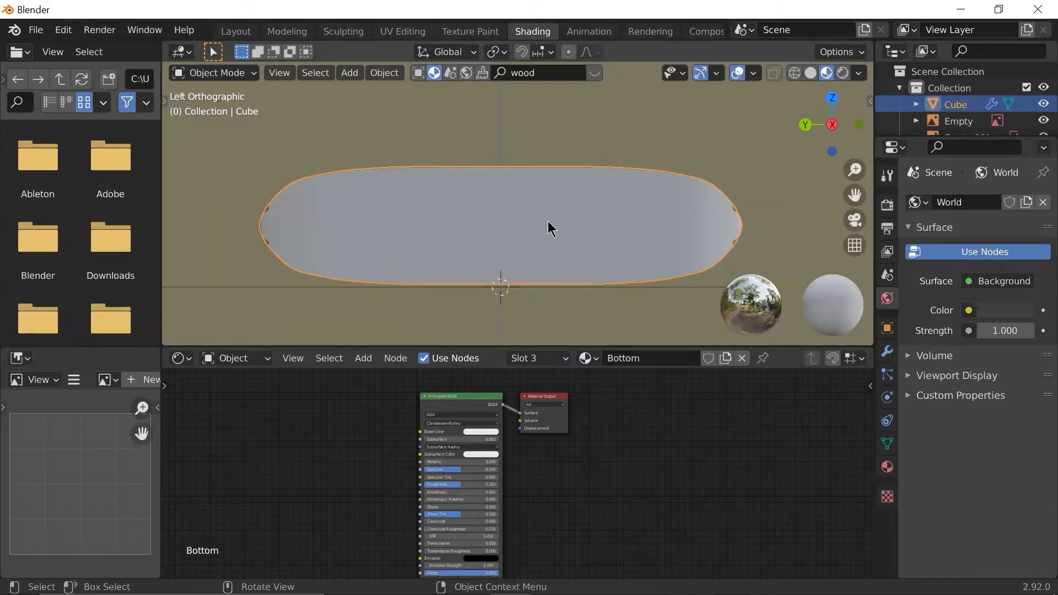
- Apply the deck's Mirror modifier, keeping the Subdivision modifier
left_click(887, 352)
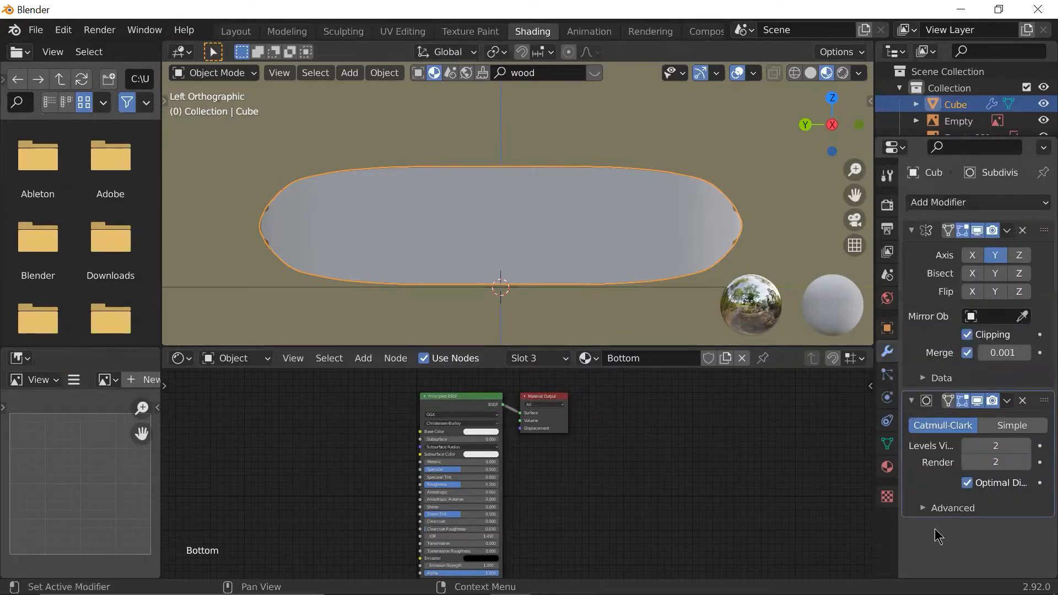
left_click(920, 284)
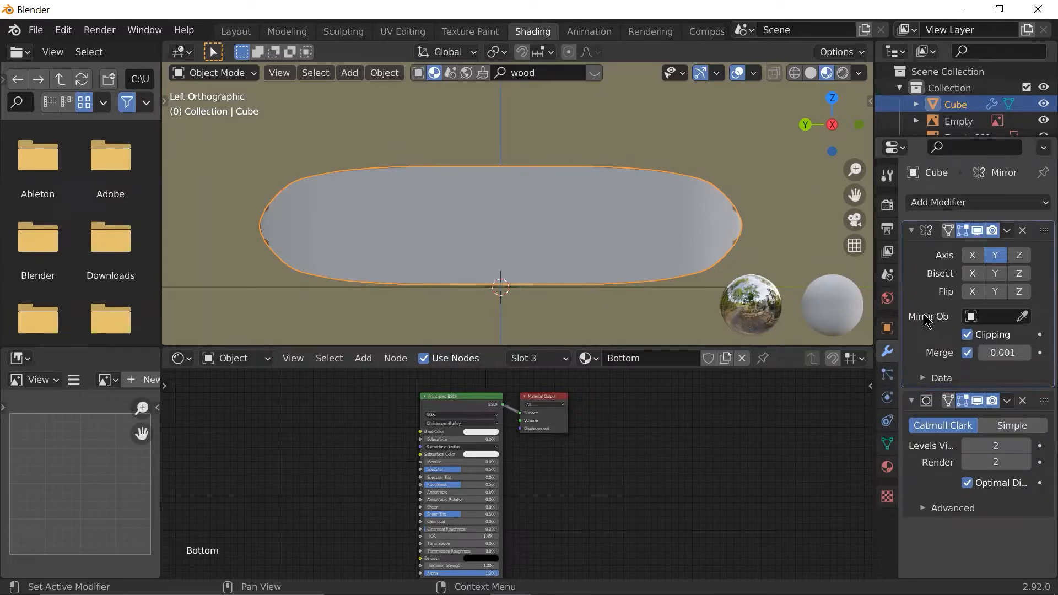
key("ctrl+a")
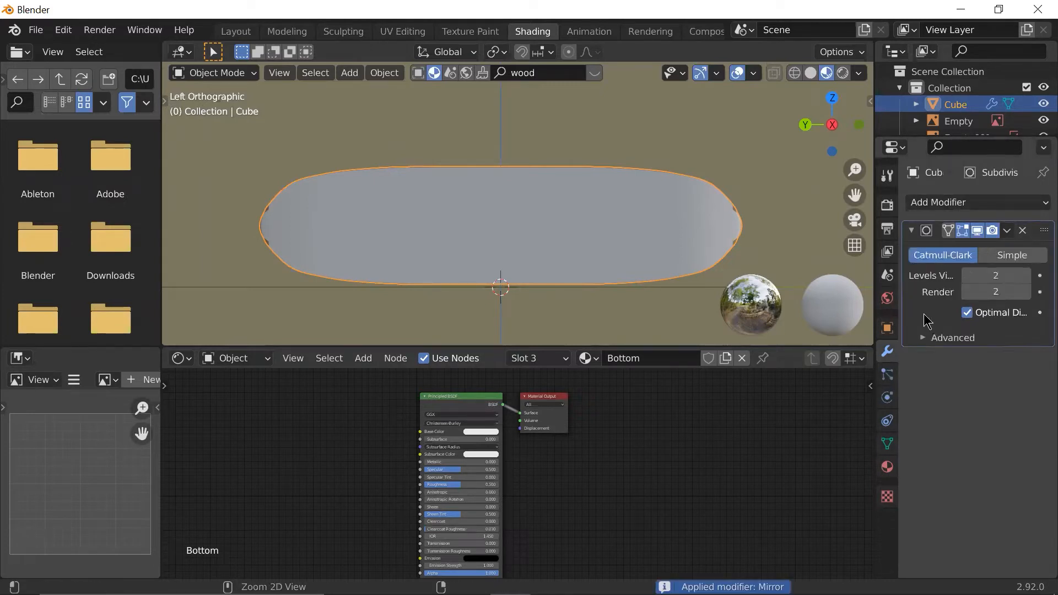
- Check the modifier stack in the Layout workspace, return to Shading, and undo and reapply the Mirror modifier
left_click(229, 29)
scroll(521, 365, "down", 2)
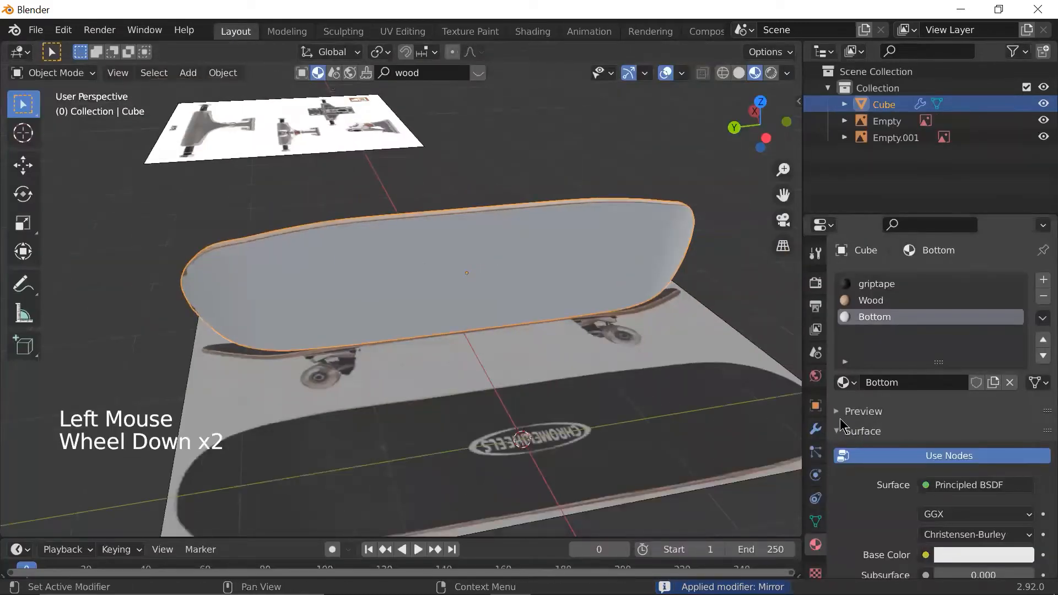
left_click(815, 428)
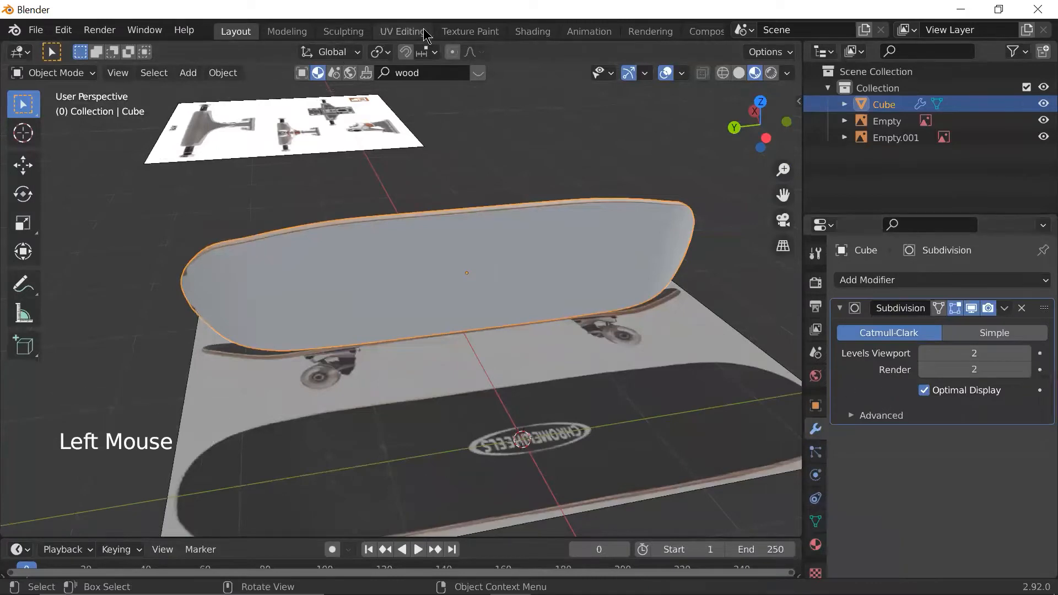
left_click(532, 31)
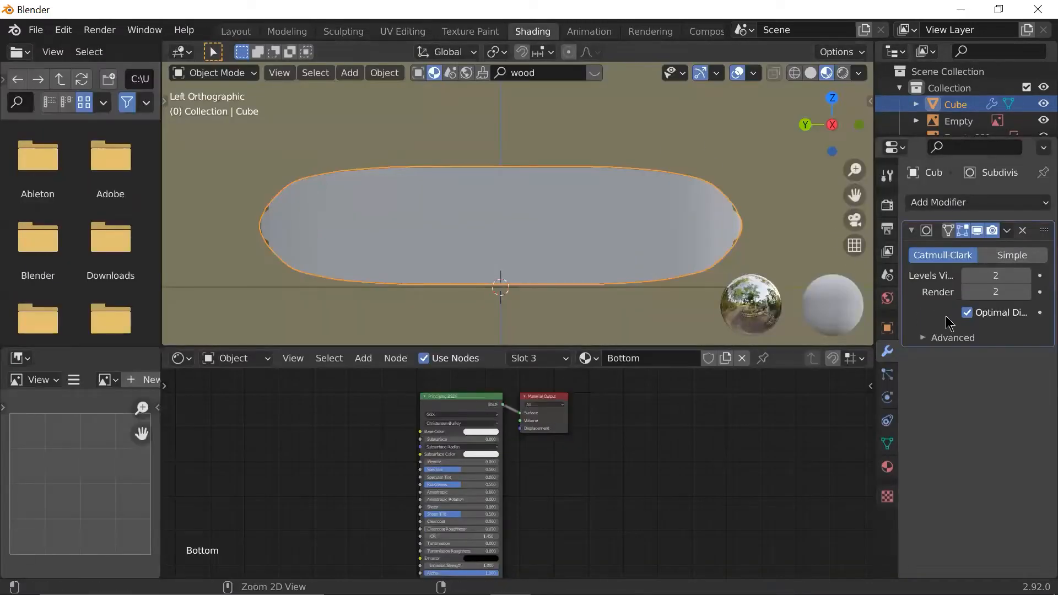
key("ctrl+z")
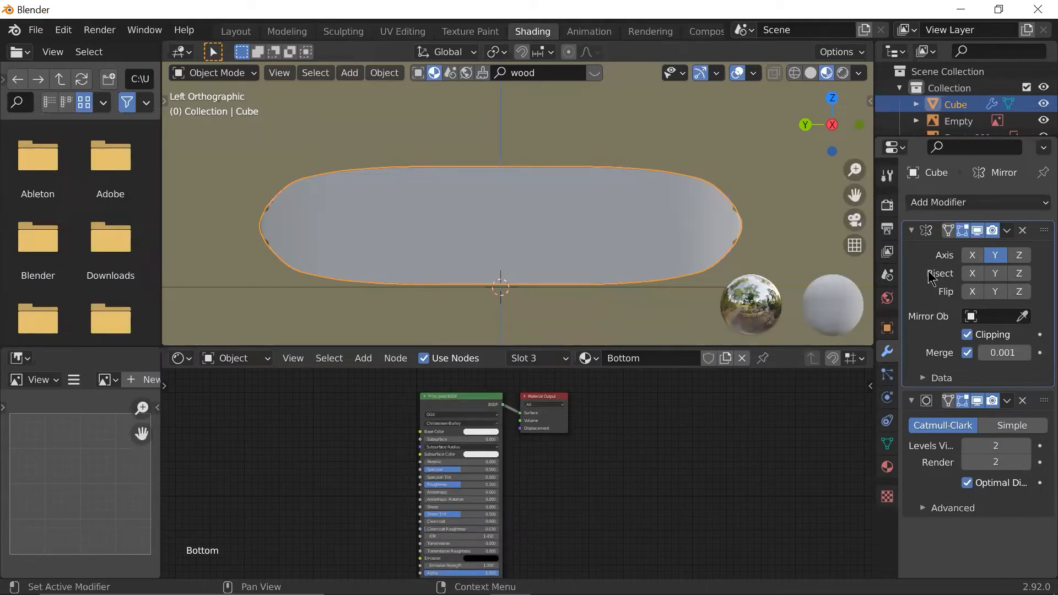
key("ctrl+a")
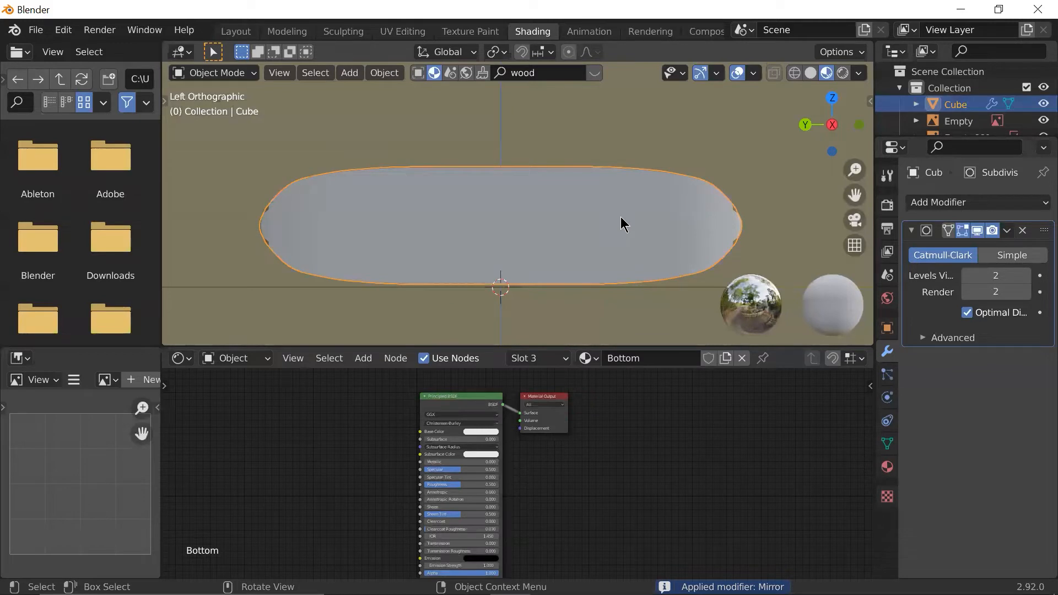
key("Tab")
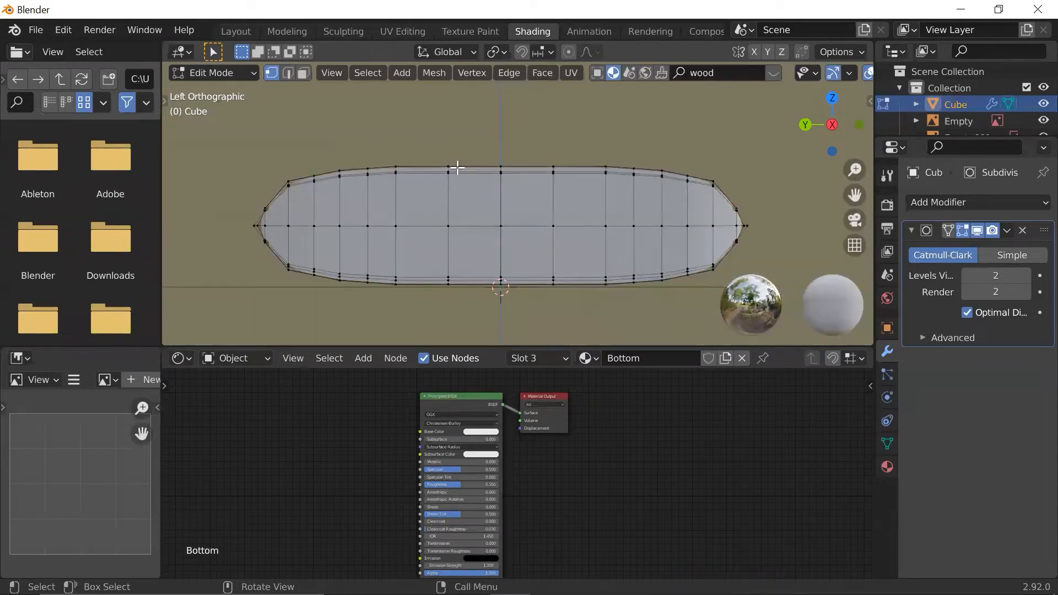
left_click(739, 227)
left_click(733, 208, "shift")
left_click(713, 188, "shift")
key("g")
right_click(716, 214)
key("Tab")
scroll(540, 234, "down", 1)
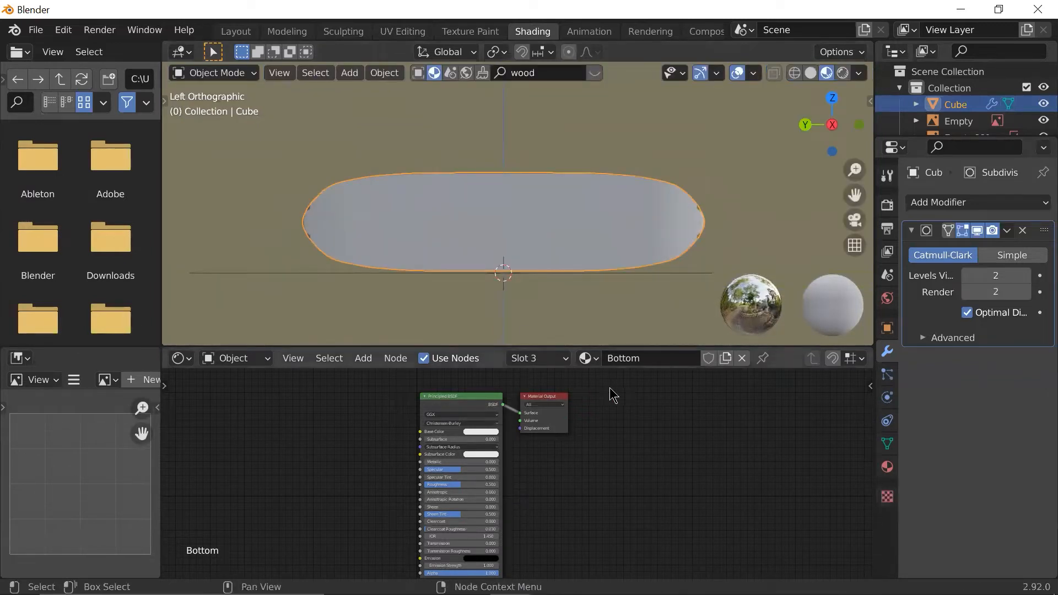
- Enlarge the shader node editor and frame the Bottom material's nodes with free space beside the Principled BSDF
scroll(526, 471, "up", 3)
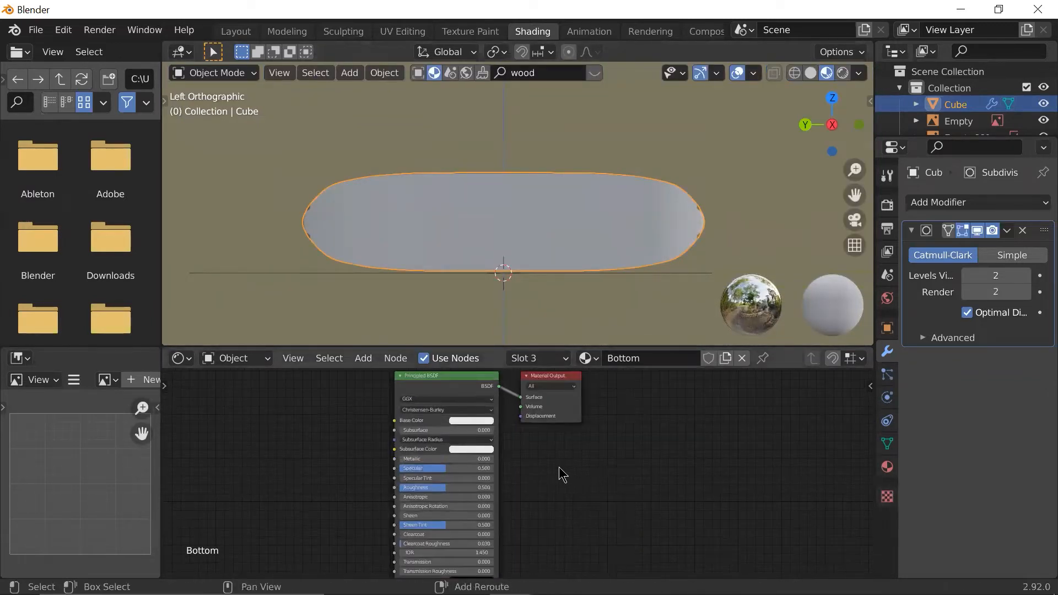
middle_click_drag(554, 461, 605, 481, "shift")
left_click_drag(594, 346, 600, 293)
scroll(601, 434, "down", 1)
middle_click_drag(602, 434, 653, 419, "shift")
left_click_drag(569, 299, 564, 239)
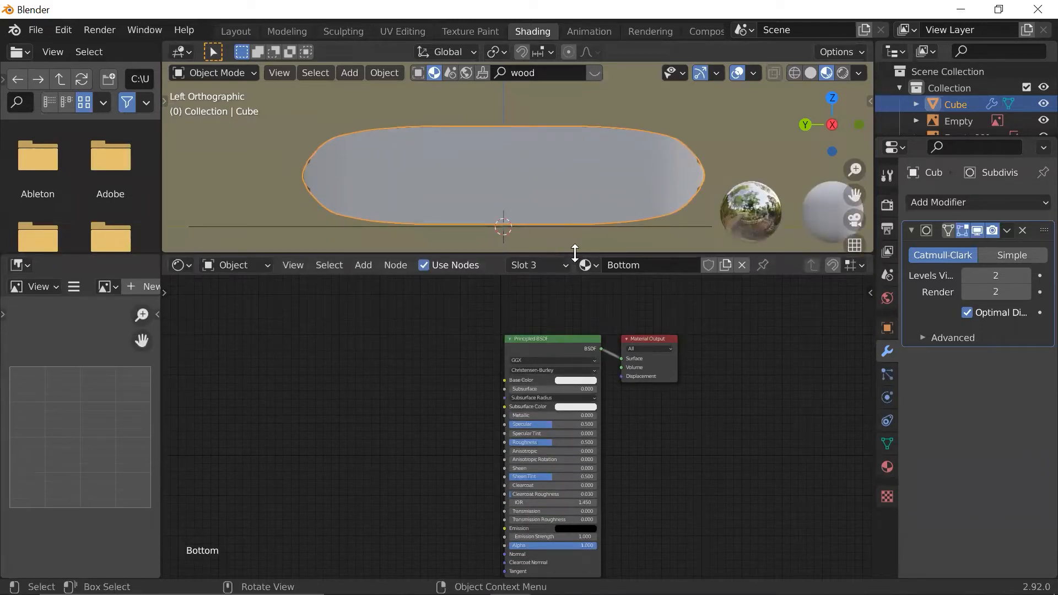
scroll(442, 375, "up", 1)
middle_click_drag(479, 387, 546, 414, "shift")
scroll(521, 382, "down", 1)
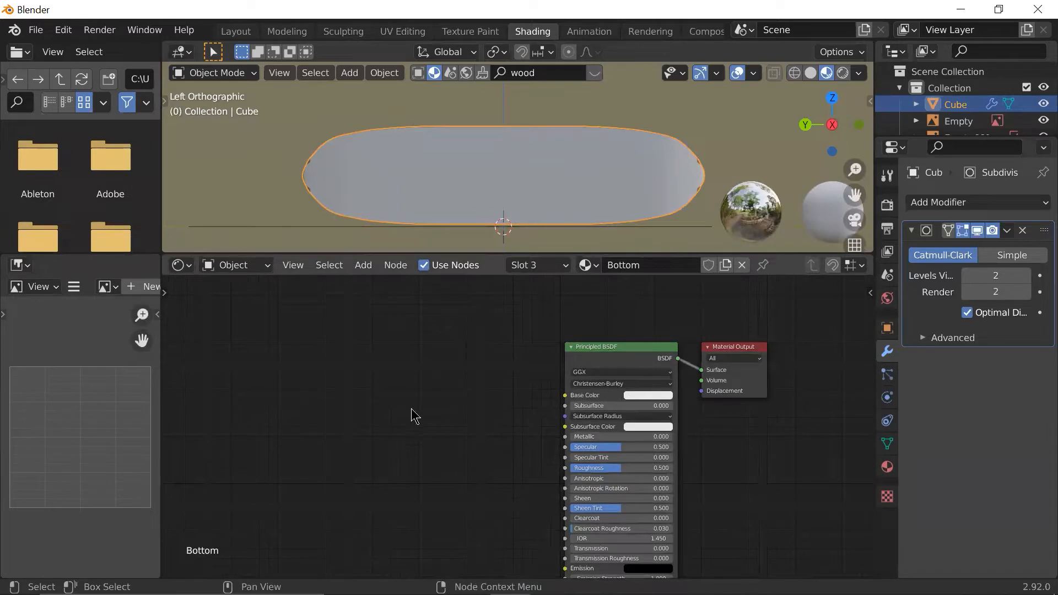
- Add an Image Texture node to the Bottom material and place it before the Principled BSDF
key("shift+a")
key("shift+a")
left_click(361, 398)
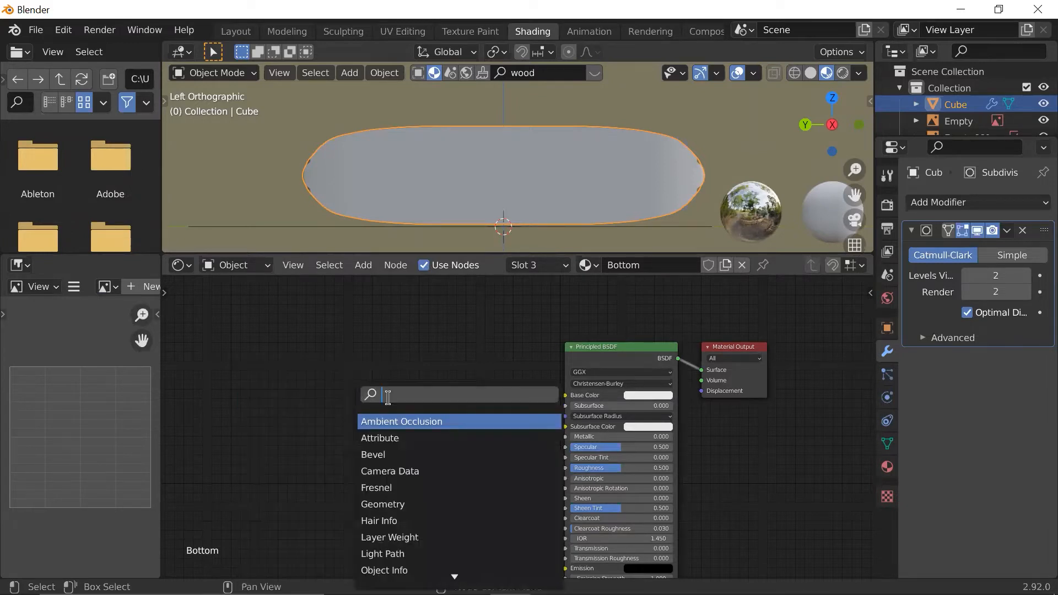
type("image")
key("Return")
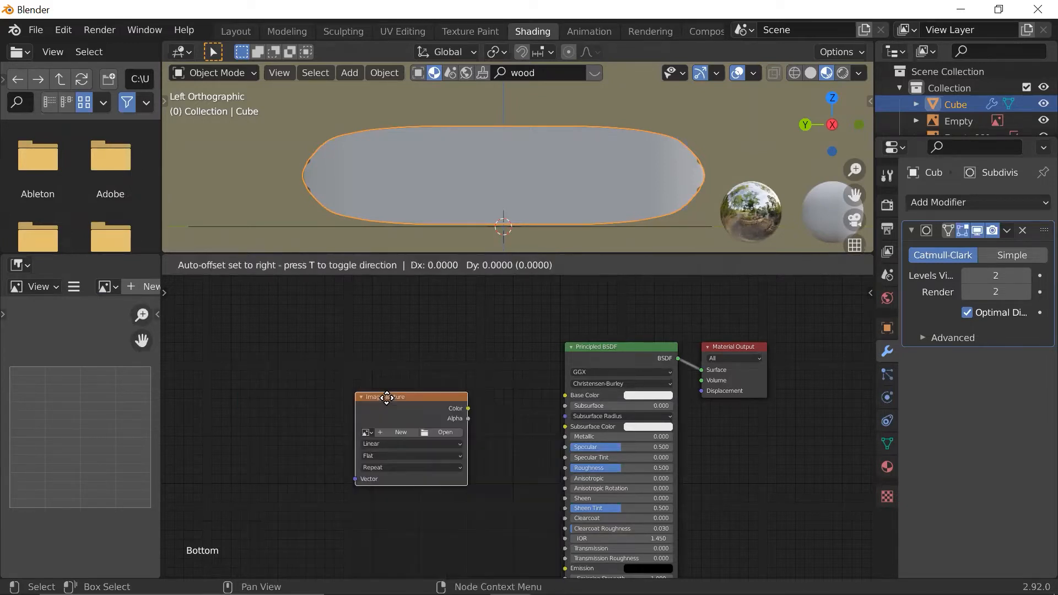
left_click(346, 392)
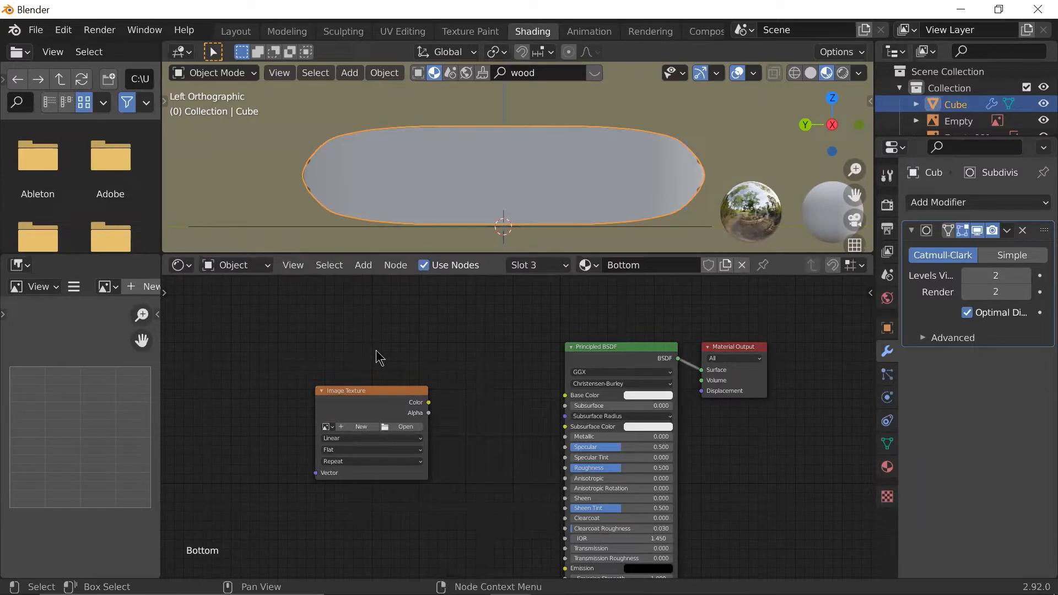
key("shift+a")
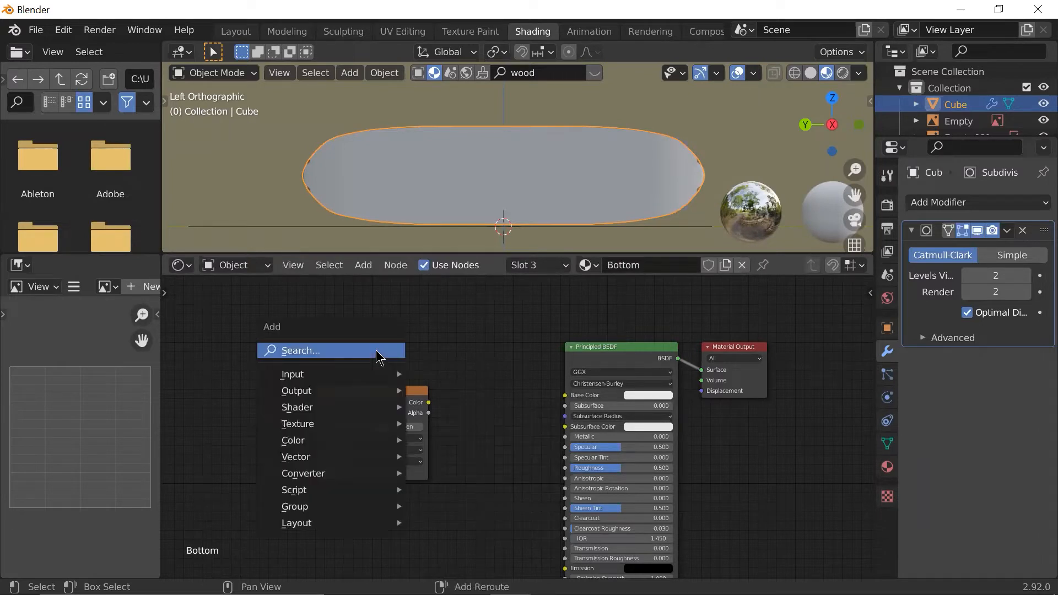
left_click(376, 349)
type("image")
key("Escape")
- Connect the Image Texture's Color output to the Principled BSDF's Base Color and check the deck's underside
scroll(478, 398, "up", 2)
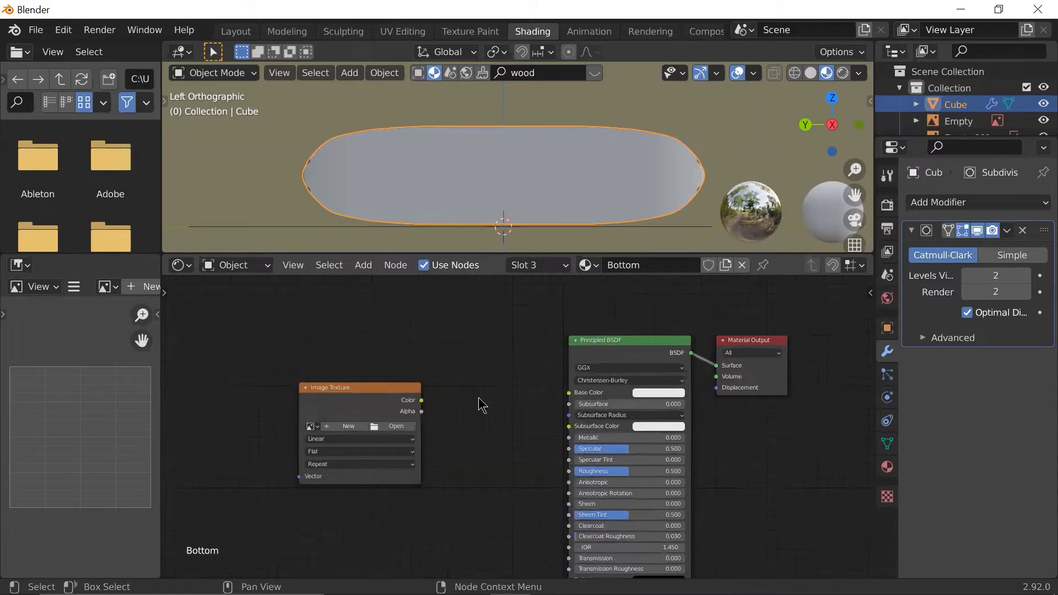
left_click_drag(405, 396, 578, 388)
scroll(581, 200, "down", 2)
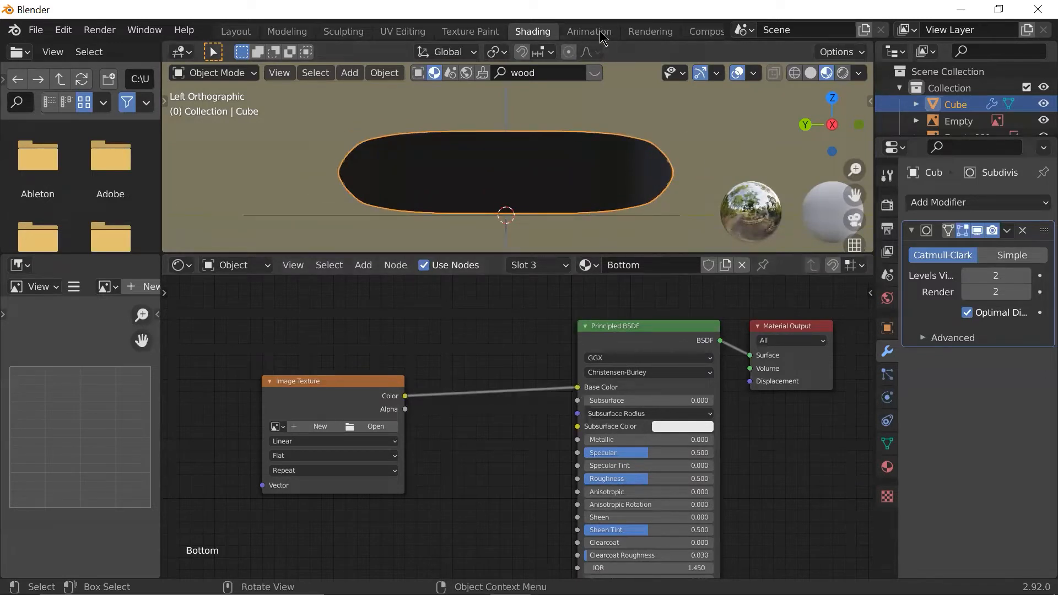
left_click(671, 122)
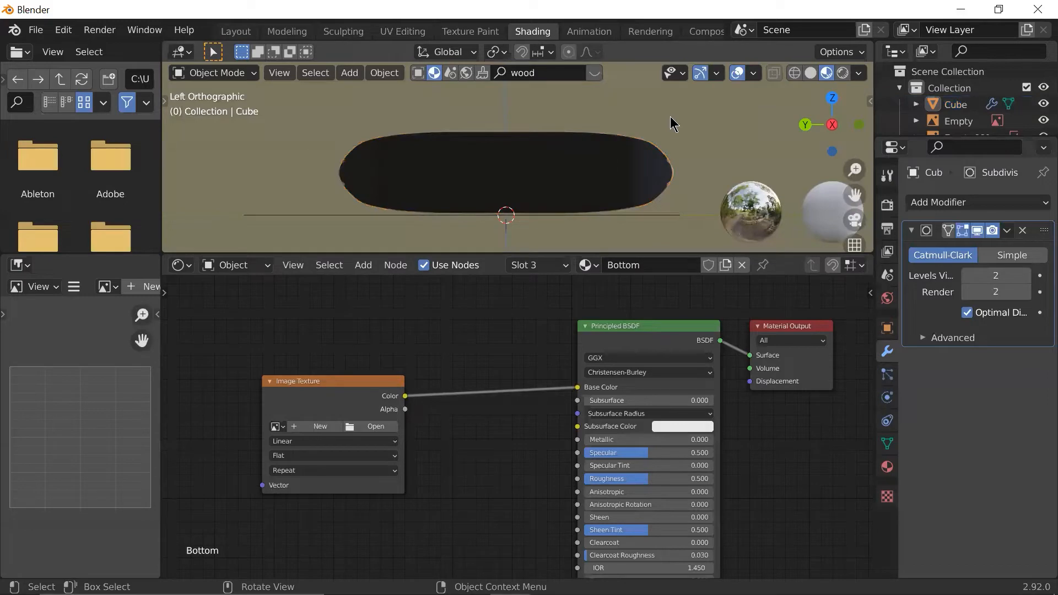
middle_click_drag(671, 123, 577, 194)
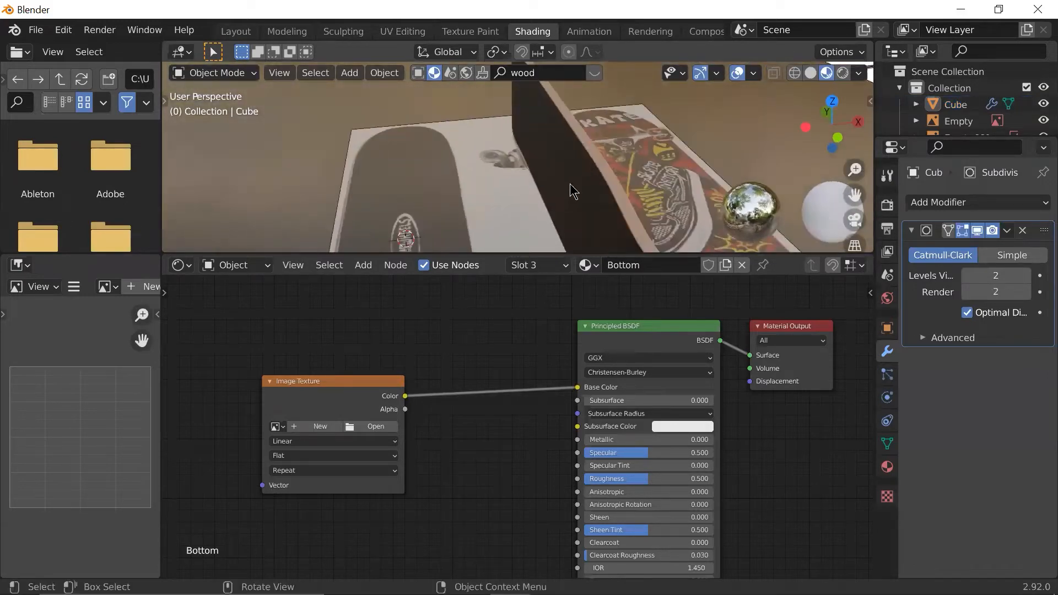
left_click(673, 136)
middle_click_drag(674, 135, 714, 124)
left_click(648, 152)
scroll(640, 190, "down", 2)
scroll(410, 432, "down", 1)
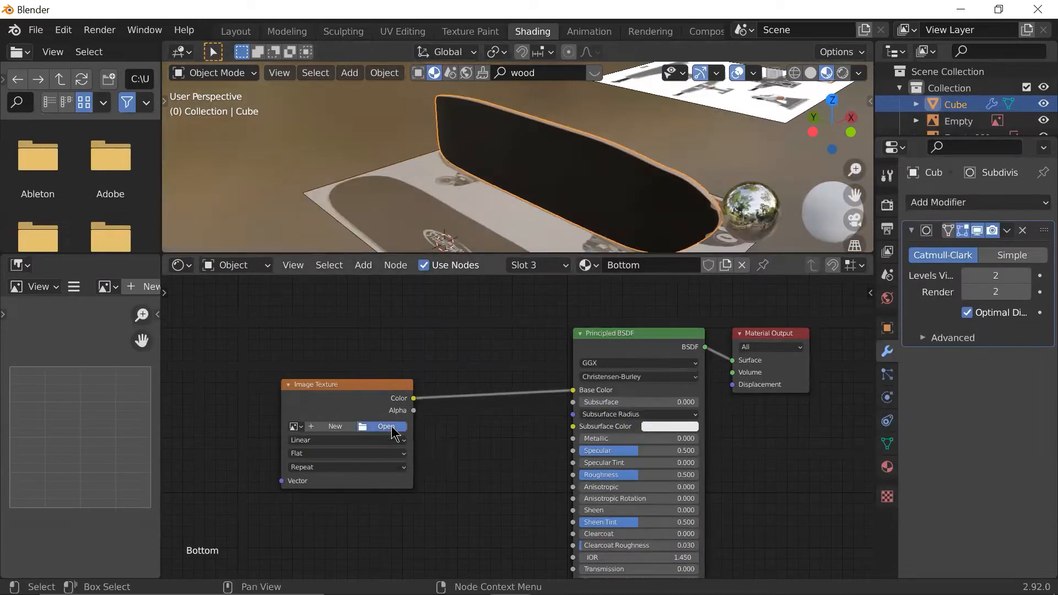
- Load 4Yvk58f5cK-r2MYW5JRRsmFJP2lcXj5IRhlaDOP_FR0.jpg from the Downloads Images folder into the Image Texture node
left_click(388, 428)
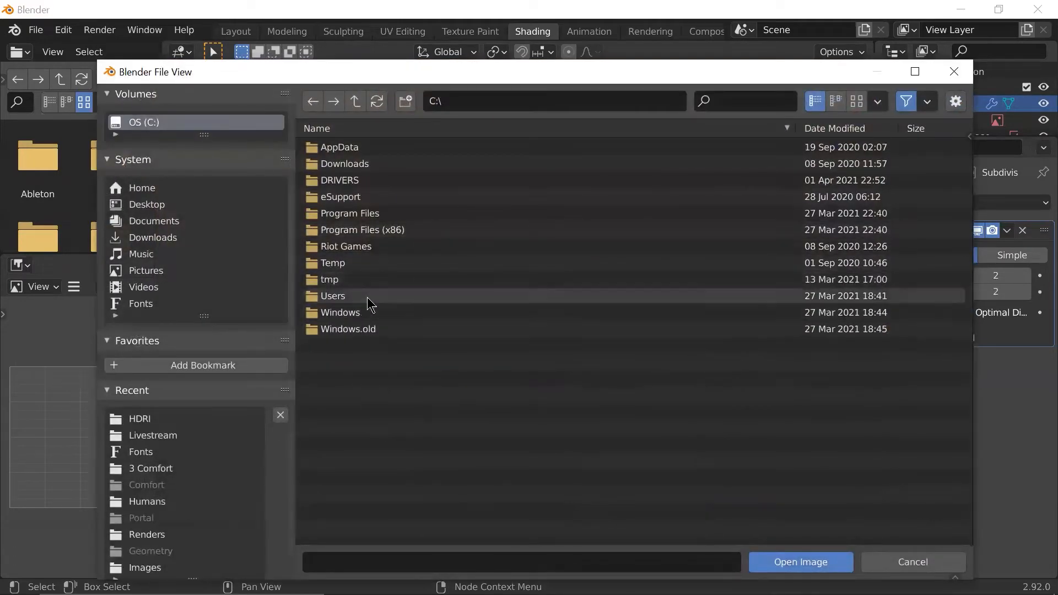
left_click(174, 241)
double_click(364, 180)
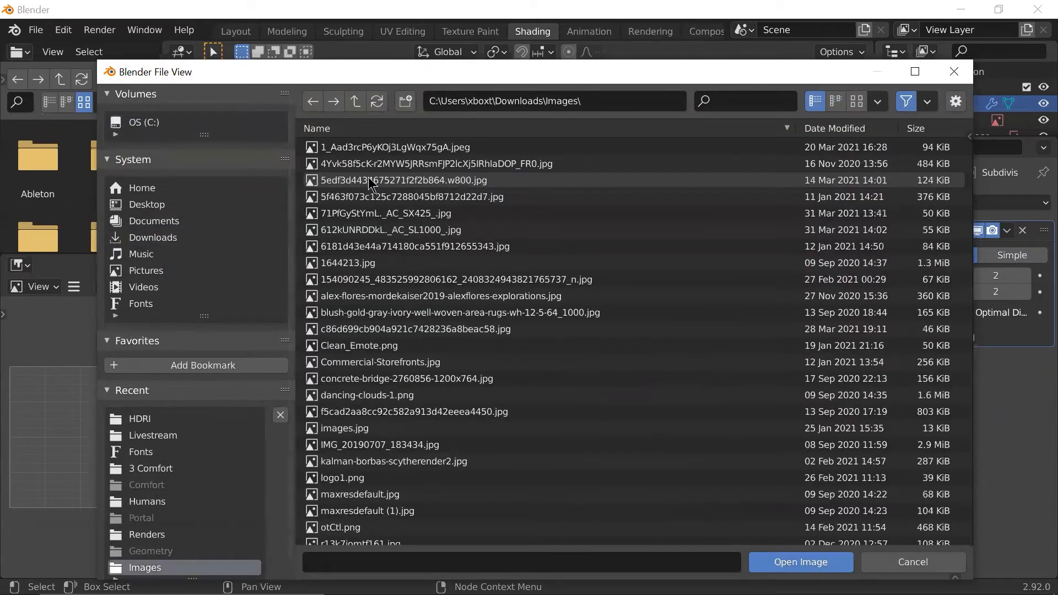
left_click(856, 102)
left_click(485, 182)
left_click(801, 562)
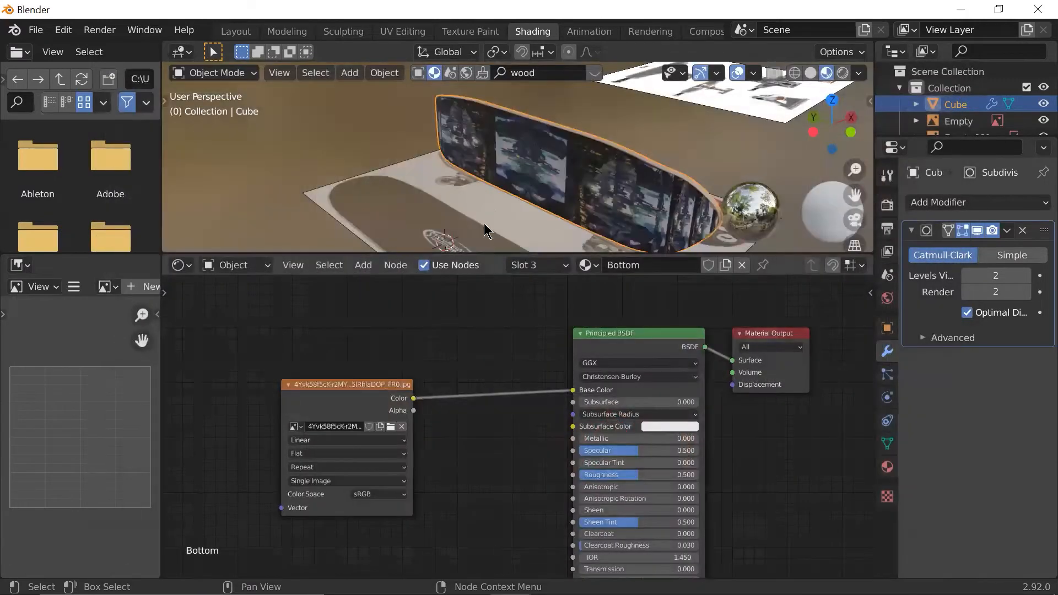
- Examine how the image is laid out across the deck's underside from several angles and distances
scroll(578, 191, "up", 2)
scroll(578, 191, "up", 2)
scroll(577, 191, "down", 2)
middle_click_drag(571, 187, 598, 201, "shift")
middle_click_drag(598, 201, 642, 137)
left_click(673, 147)
middle_click_drag(567, 143, 532, 155)
scroll(532, 155, "up", 3)
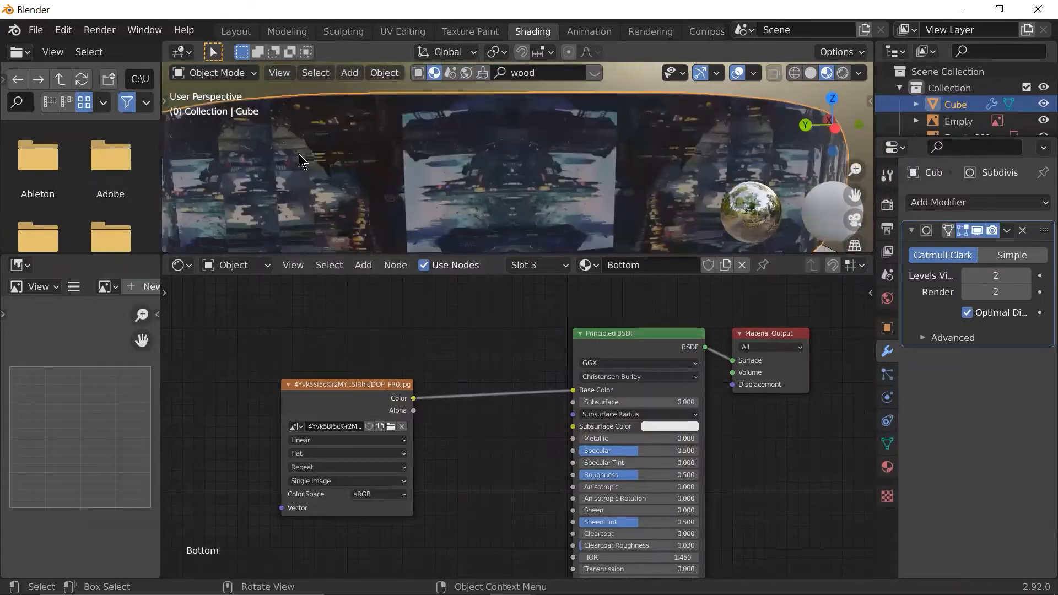
scroll(291, 204, "down", 4)
middle_click_drag(298, 170, 332, 163, "shift")
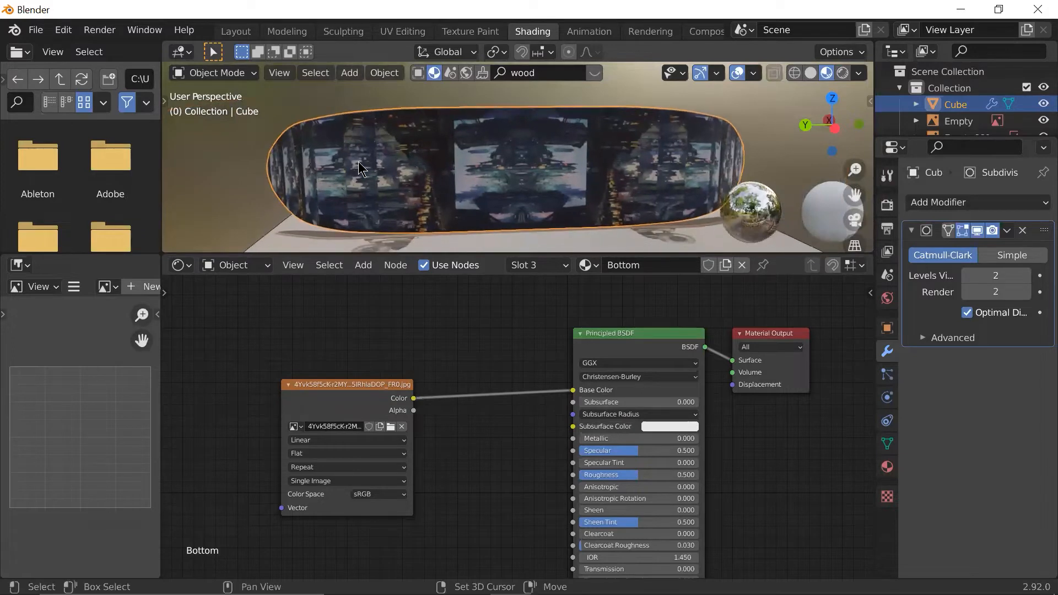
scroll(518, 193, "up", 1)
middle_click_drag(790, 150, 526, 167)
scroll(623, 163, "up", 1)
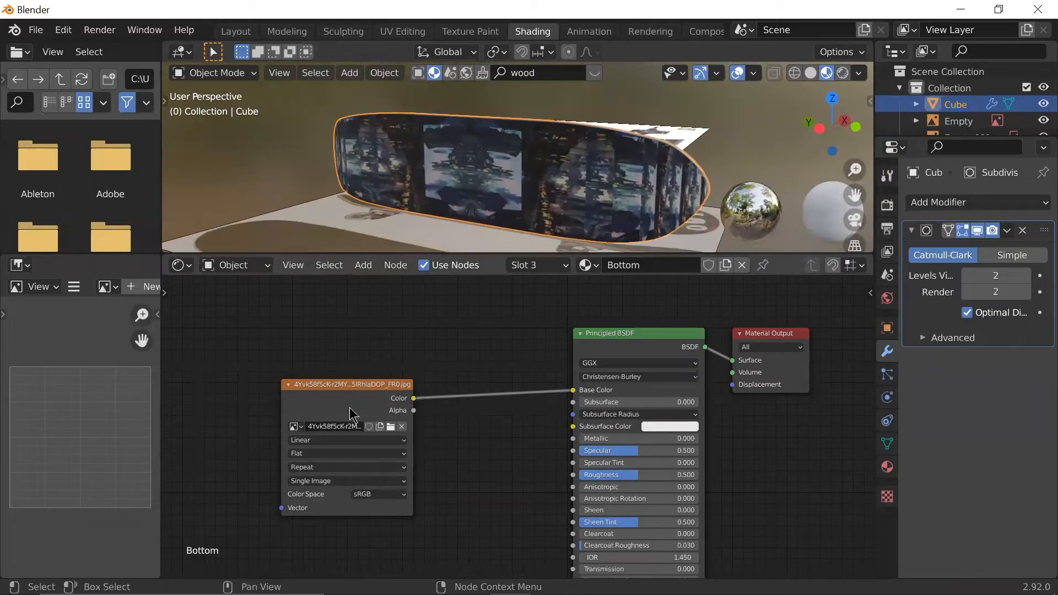
- Unwrap all of the deck's geometry with Smart UV Project at a 66° angle limit and check the underside in Object Mode
key("Tab")
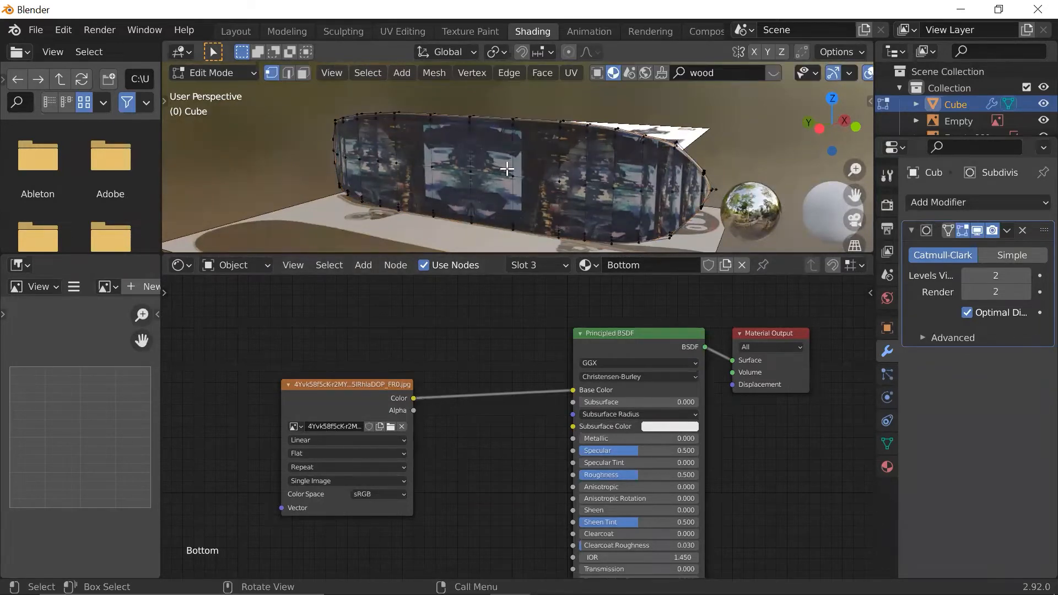
middle_click_drag(524, 163, 517, 174)
key("a")
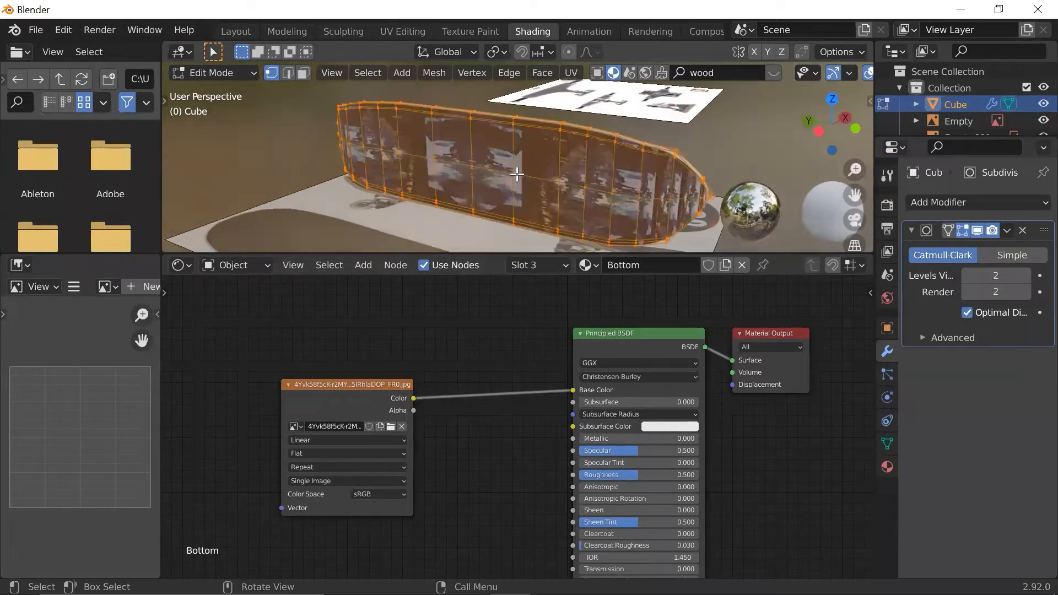
key("Tab")
key("Tab")
key("u")
left_click(497, 216)
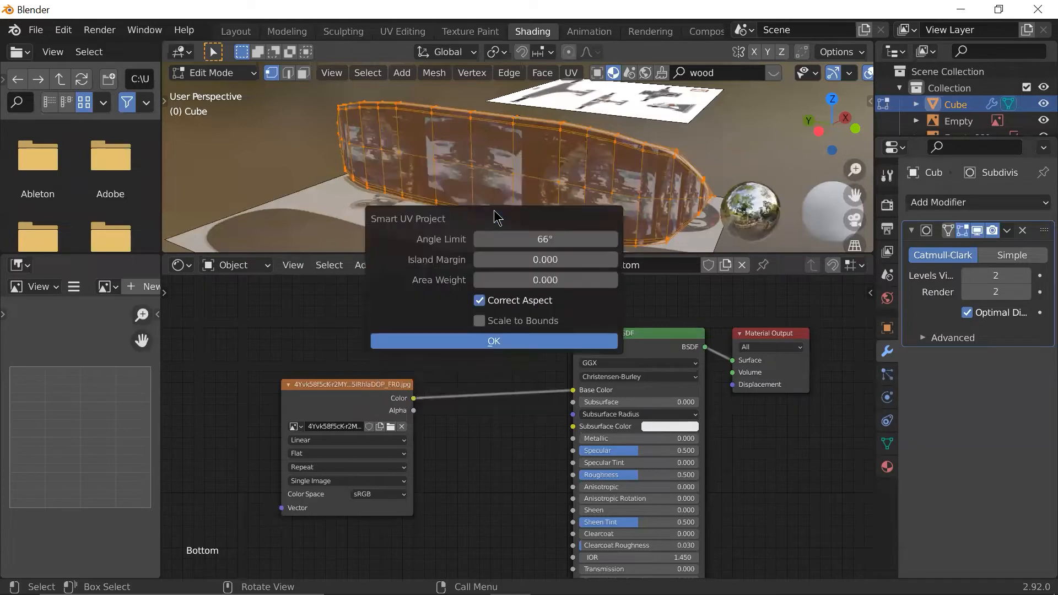
left_click(501, 342)
scroll(529, 215, "up", 3)
scroll(529, 215, "down", 1)
key("Tab")
scroll(528, 213, "down", 1)
middle_click_drag(527, 213, 559, 196)
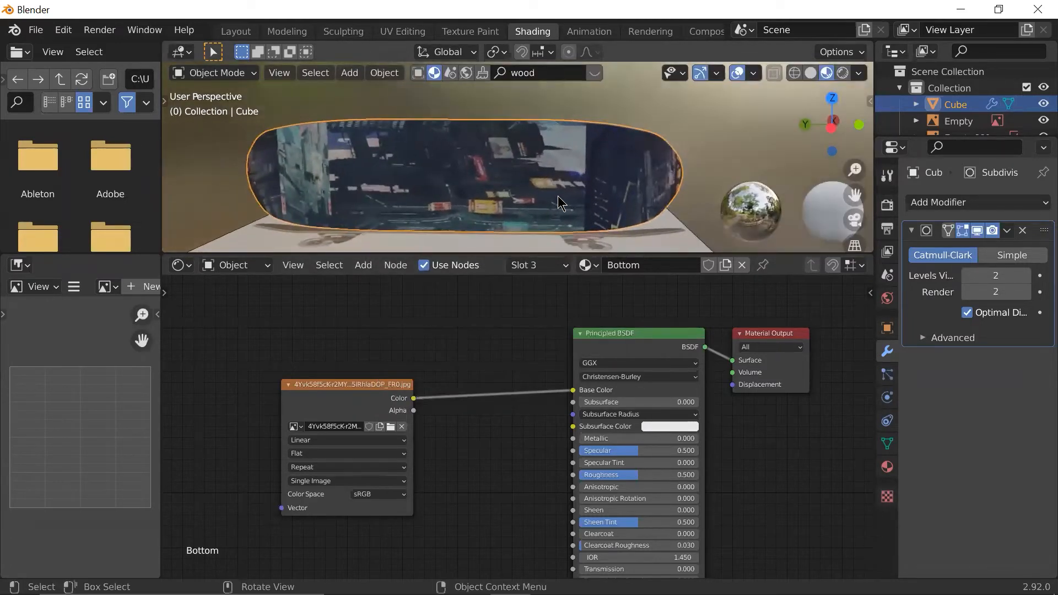
- Run Smart UV Project on the whole deck again and inspect the image on the underside in Object Mode
key("Tab")
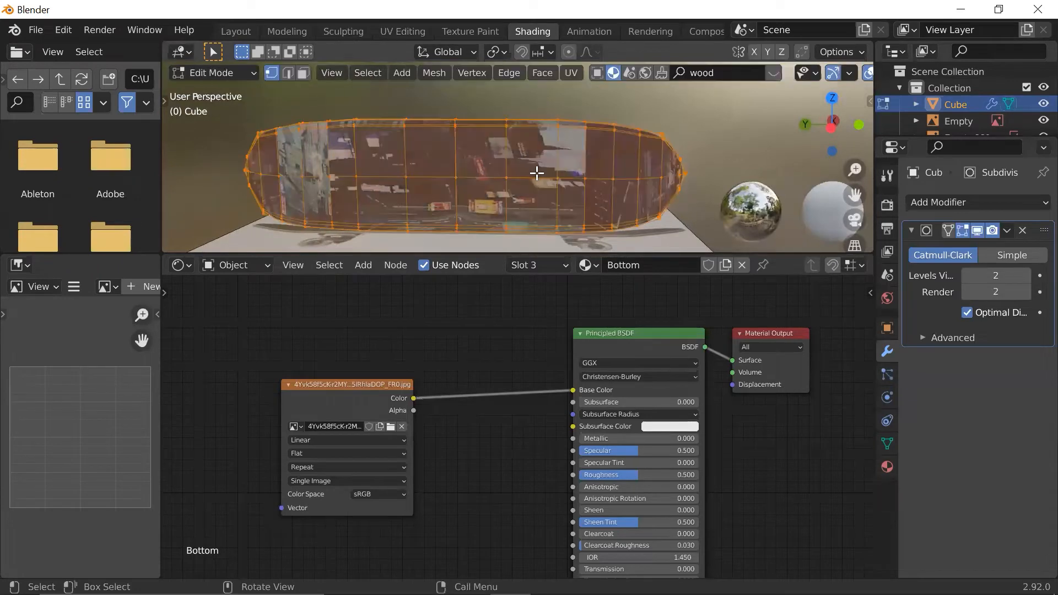
key("Tab")
key("Tab")
key("u")
left_click(546, 180)
left_click(573, 316)
middle_click_drag(586, 207, 420, 167)
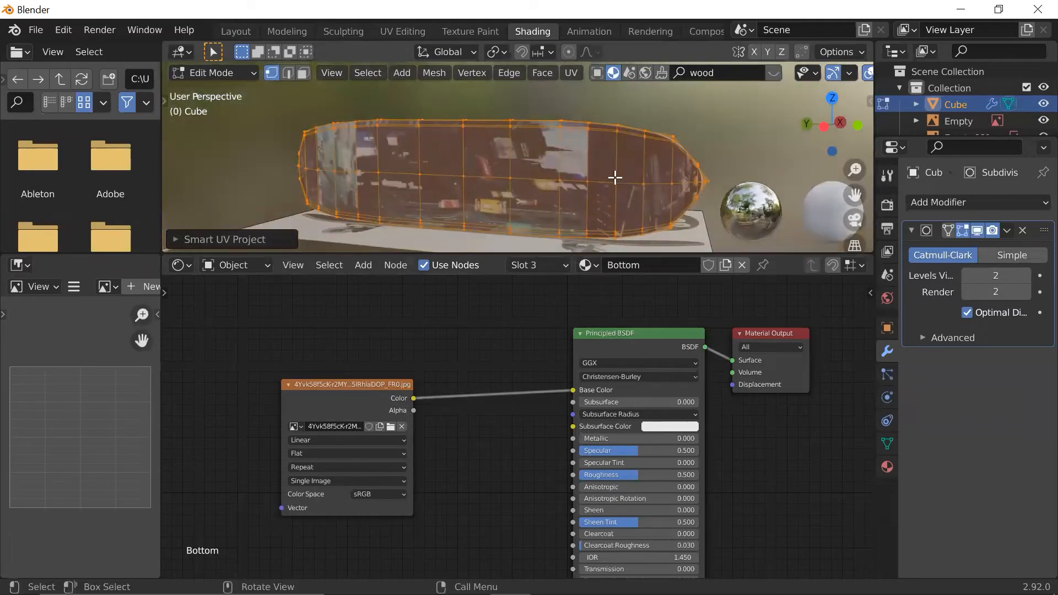
key("Tab")
middle_click_drag(500, 194, 540, 161)
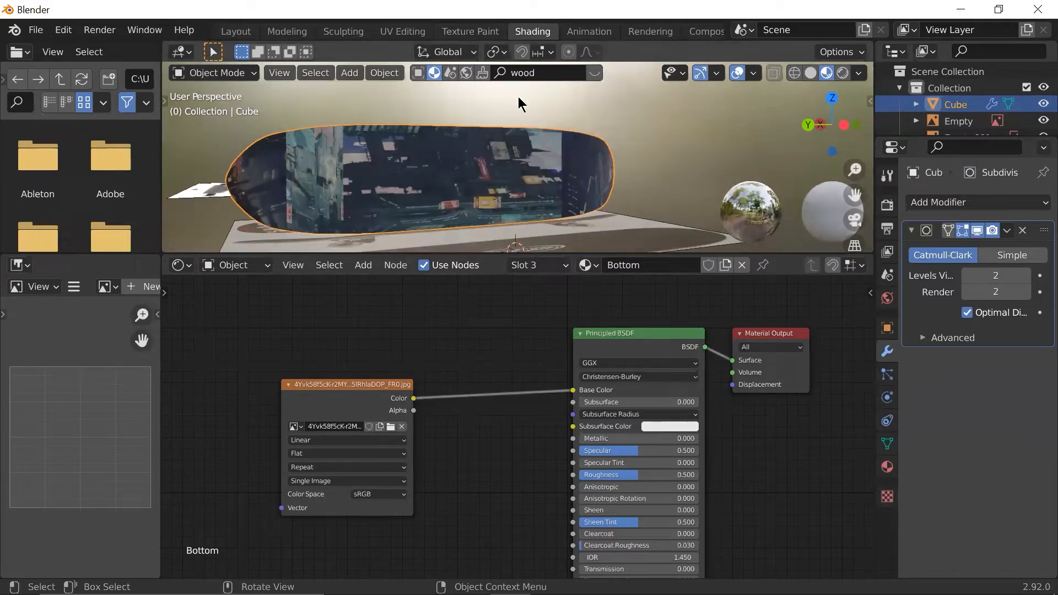
- Switch to the UV Editing workspace and bring the deck's UV layout into closer view
left_click(385, 34)
middle_click_drag(654, 260, 694, 369)
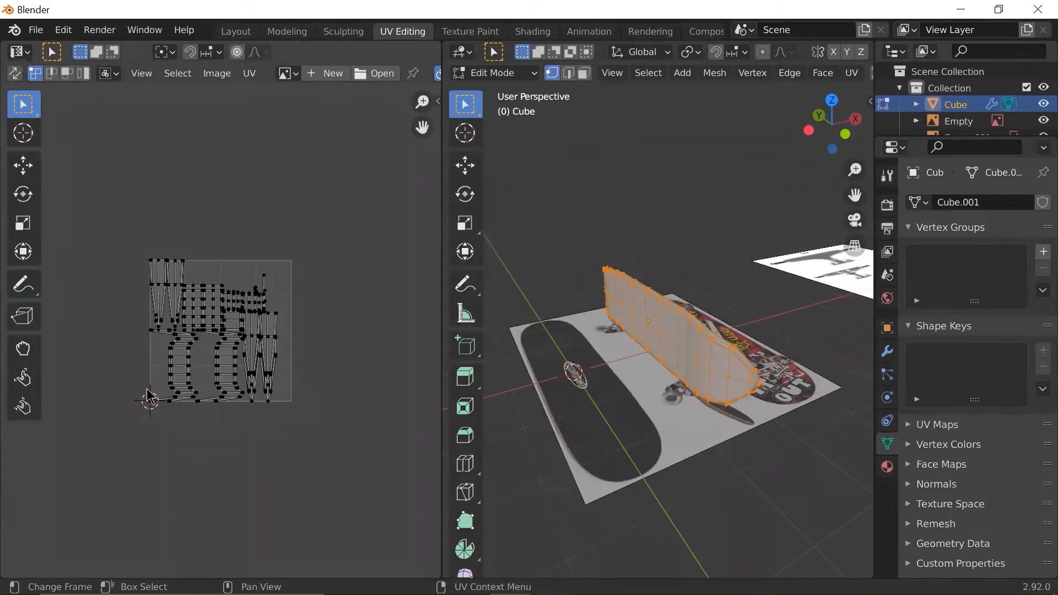
scroll(240, 374, "up", 2)
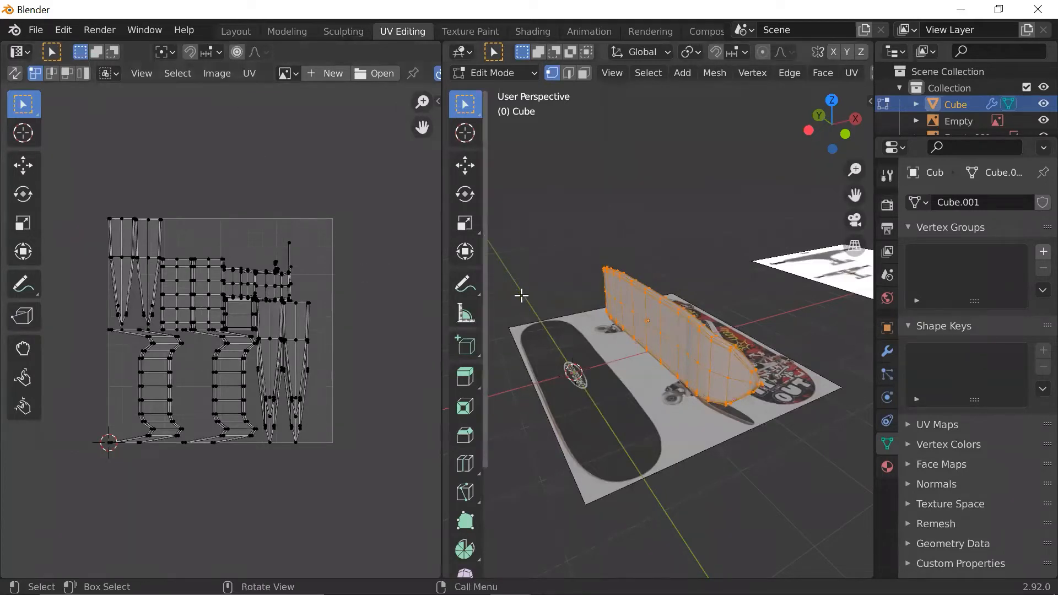
- Clear the mesh selection and select only the faces assigned to the Bottom material
left_click(887, 467)
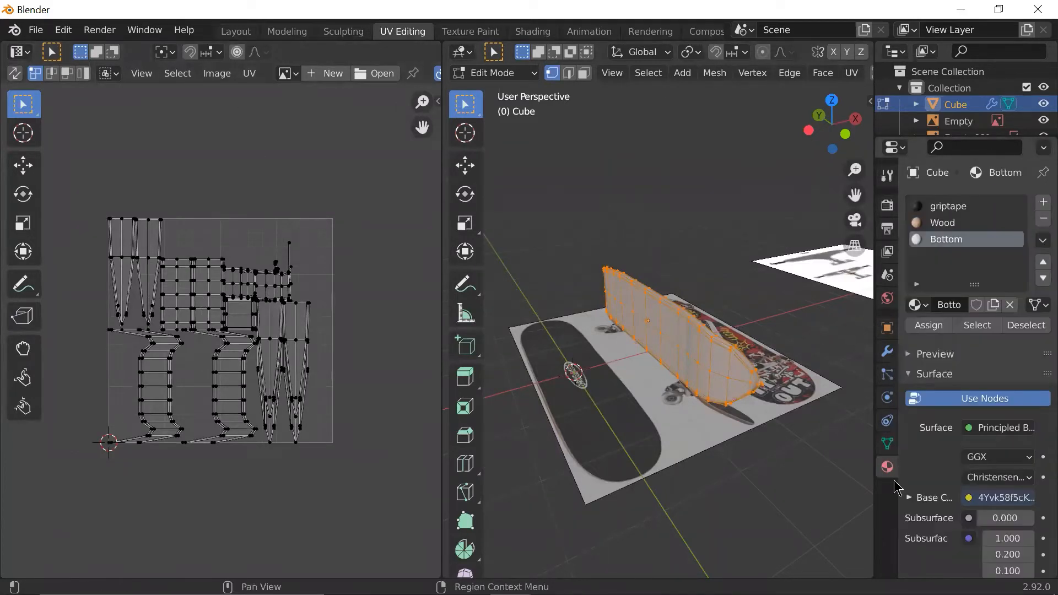
left_click(748, 262)
scroll(747, 286, "up", 2)
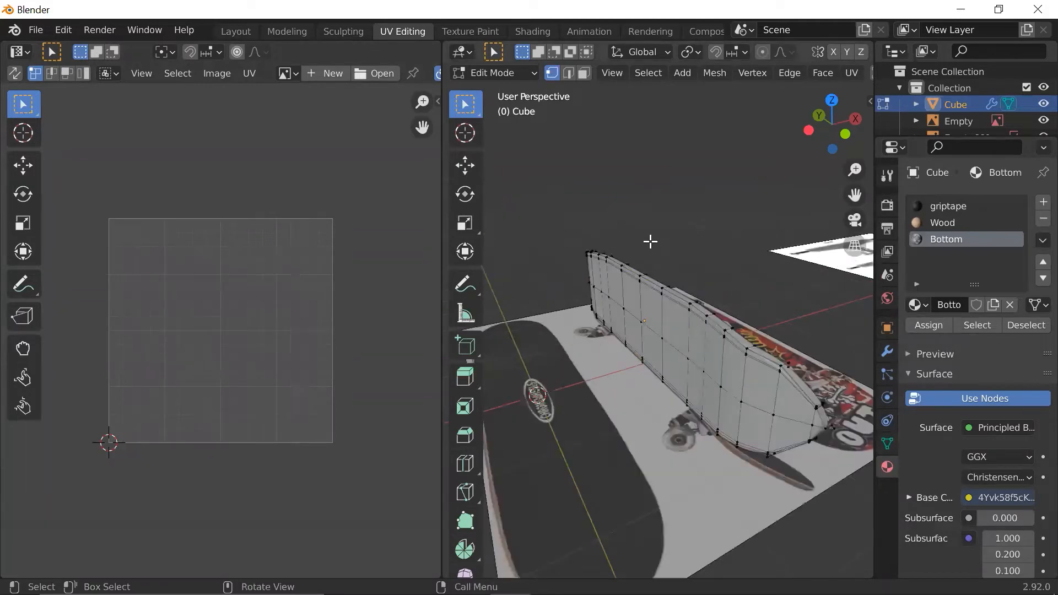
middle_click_drag(767, 286, 801, 281)
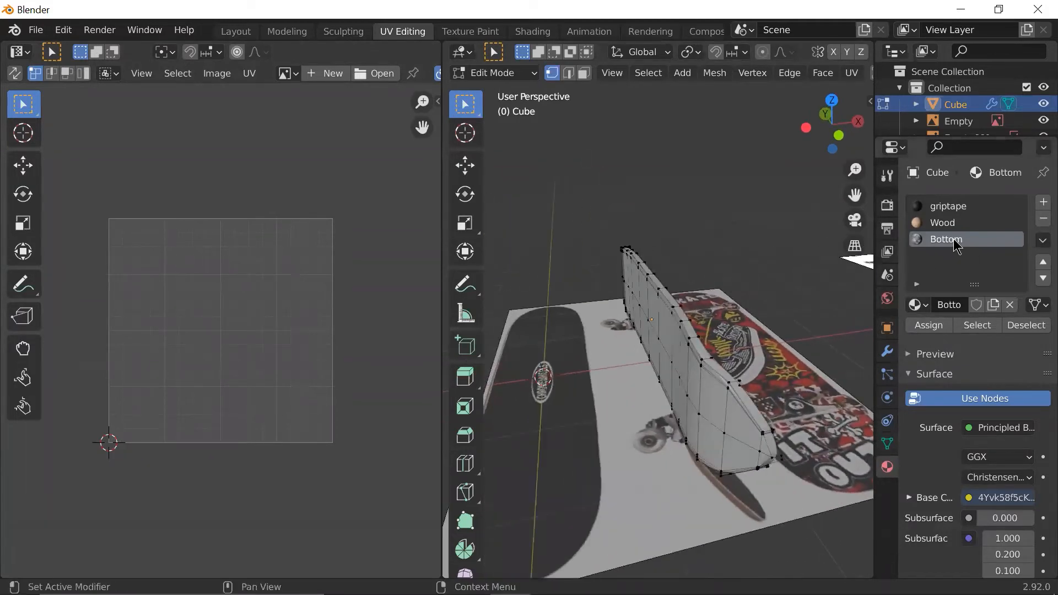
left_click(976, 325)
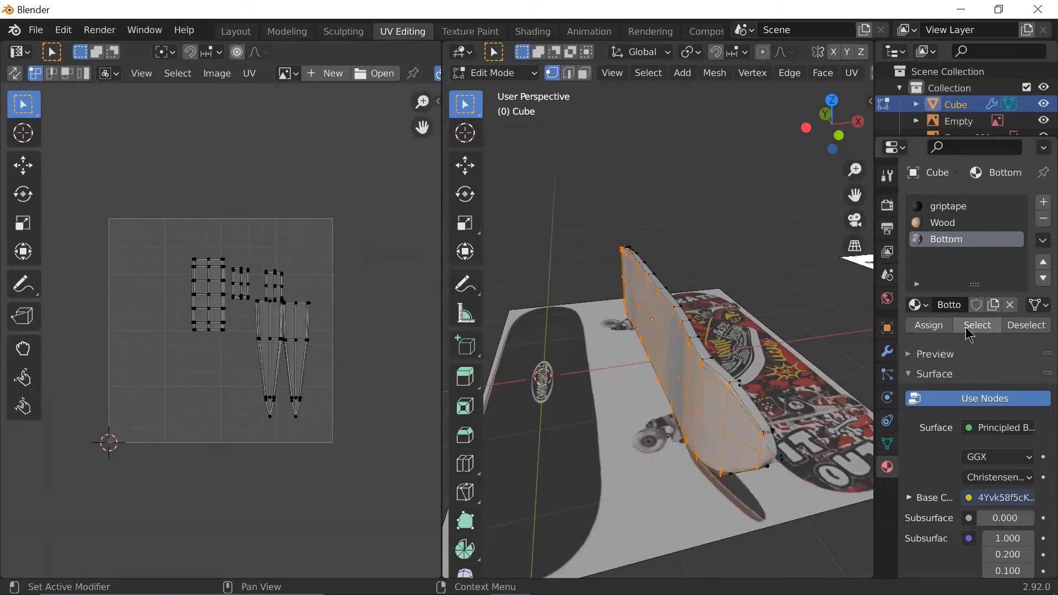
scroll(774, 303, "up", 1)
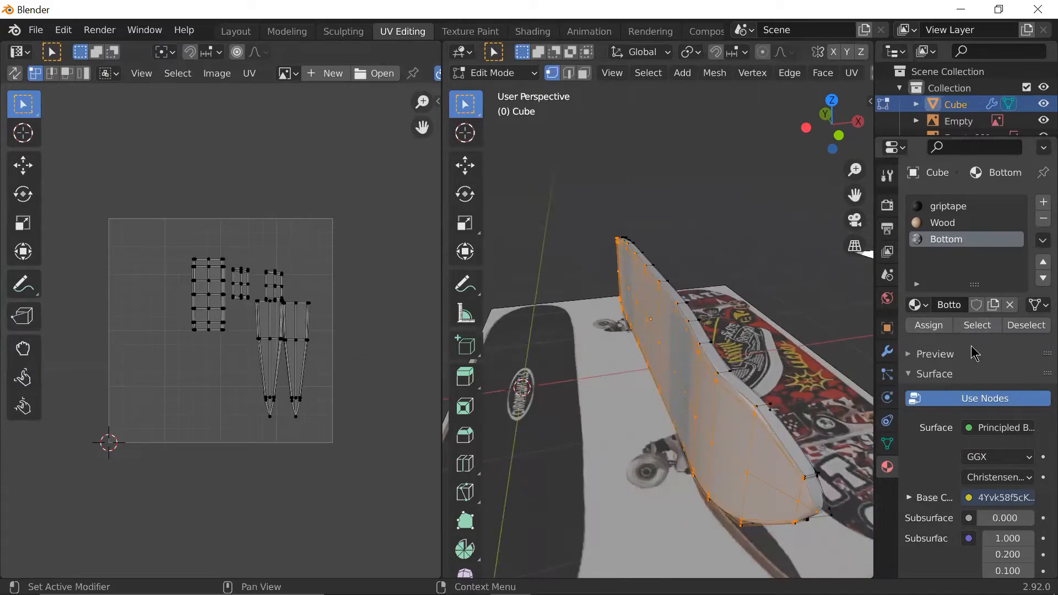
middle_click_drag(732, 342, 629, 378)
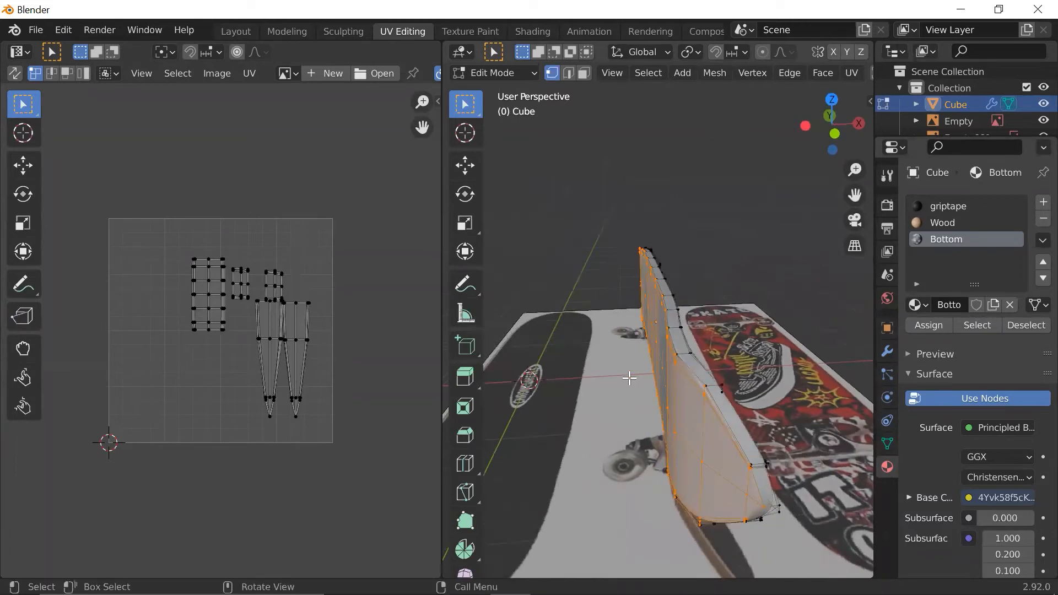
- Display the 4Yvk58f5cK image behind the UVs and set the 3D view to Material Preview shading
left_click(287, 72)
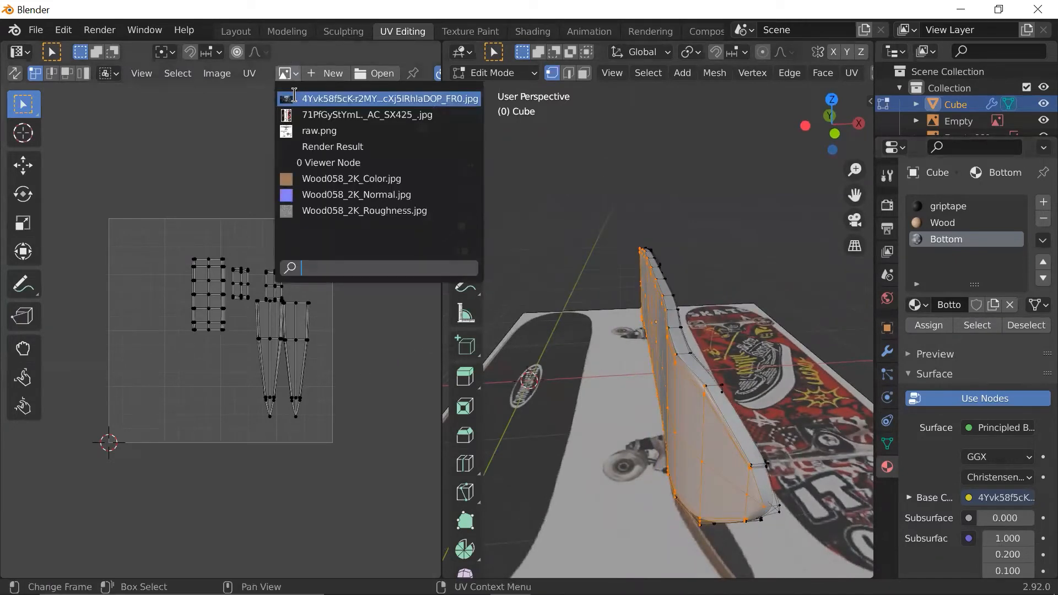
left_click(342, 98)
scroll(292, 276, "down", 6)
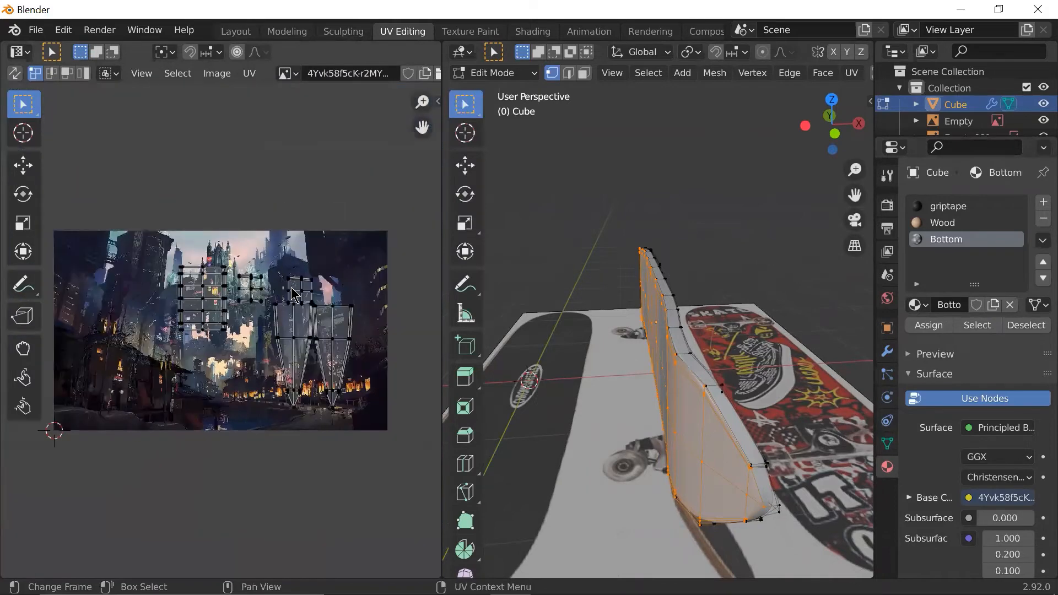
middle_click_drag(586, 342, 678, 330)
middle_click_drag(628, 316, 763, 353)
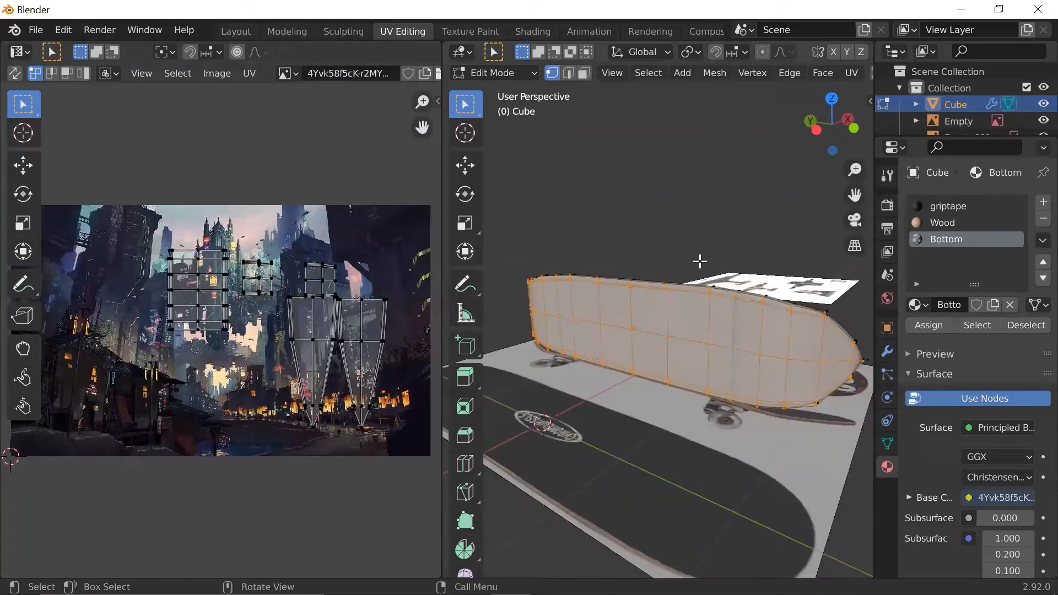
key("z")
left_click(704, 438)
middle_click_drag(703, 437, 684, 428)
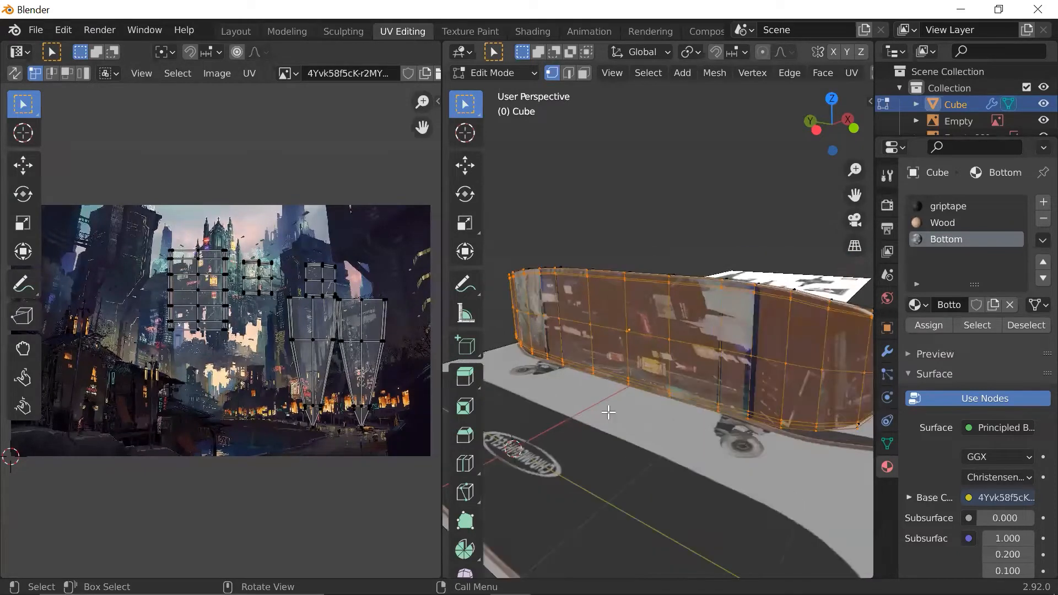
left_click_drag(117, 185, 395, 451)
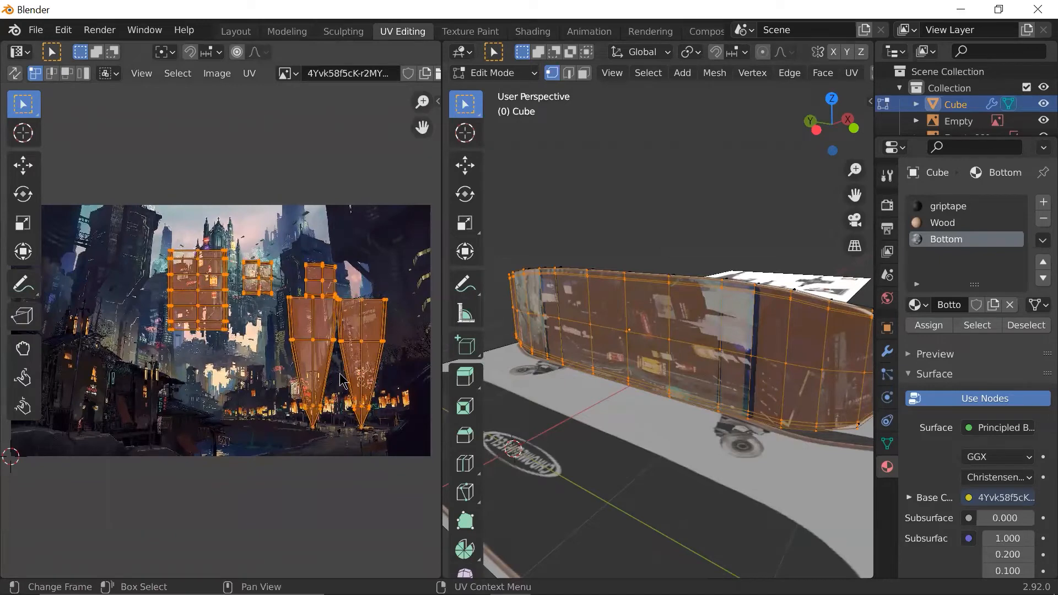
key("g")
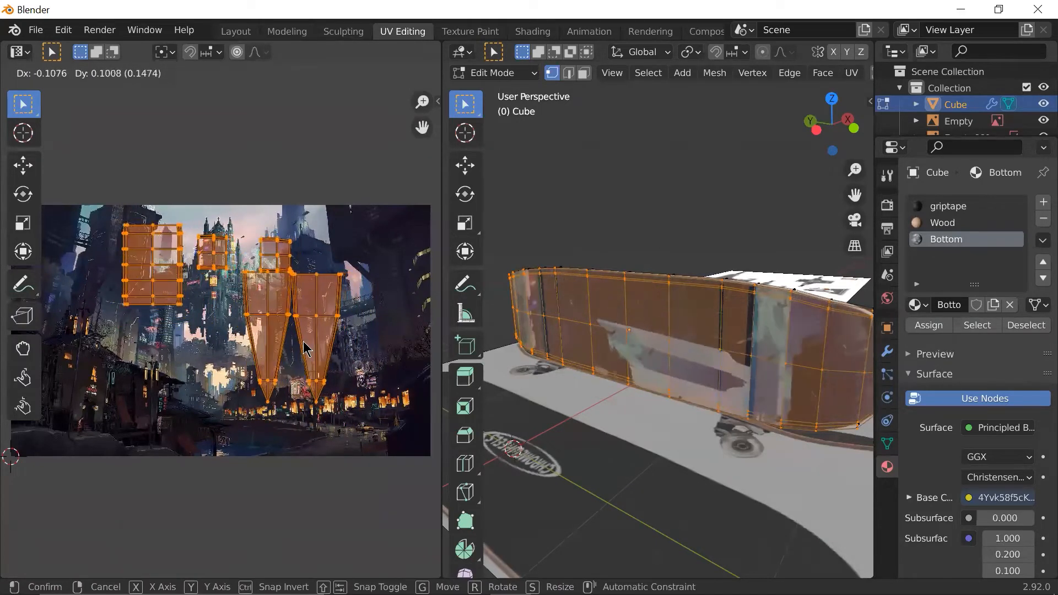
key("Escape")
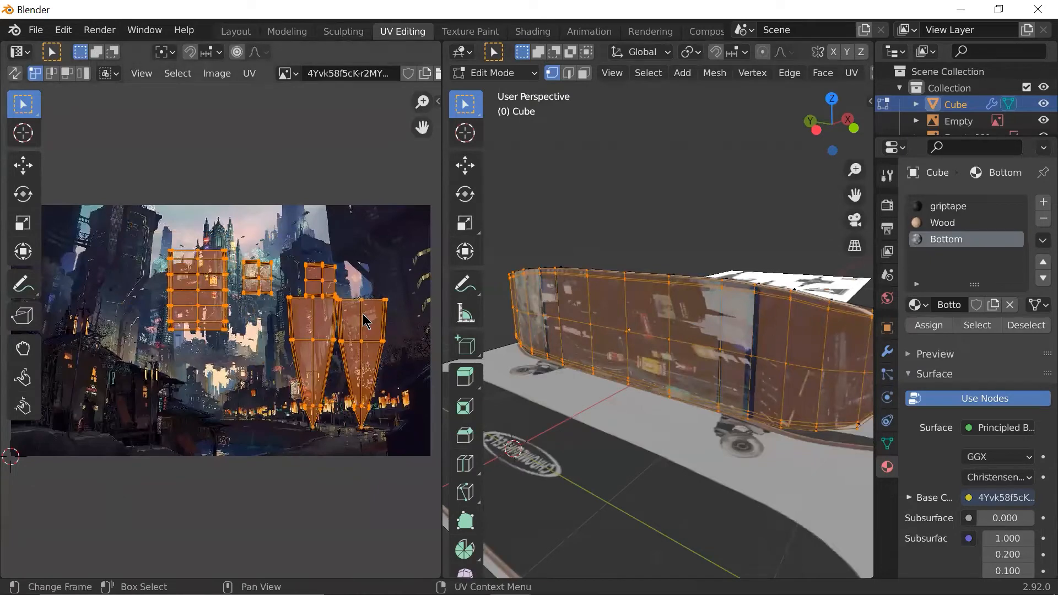
- Show the UV editor's sidebar, switch the mesh to edge selection, and select edges along the deck's upper rim
key("n")
scroll(681, 291, "up", 3)
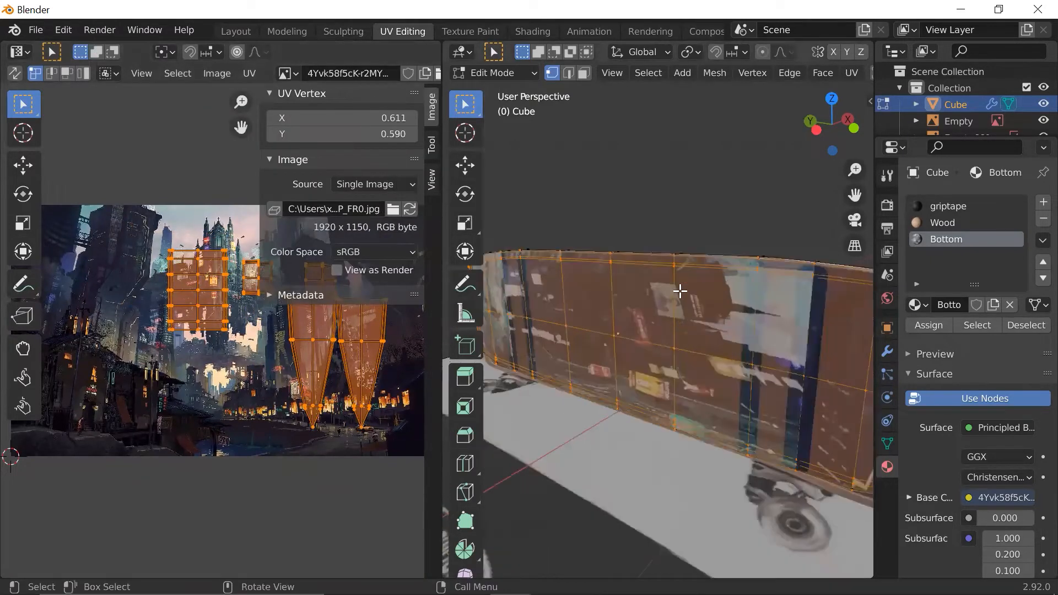
middle_click_drag(679, 292, 685, 292)
key("c")
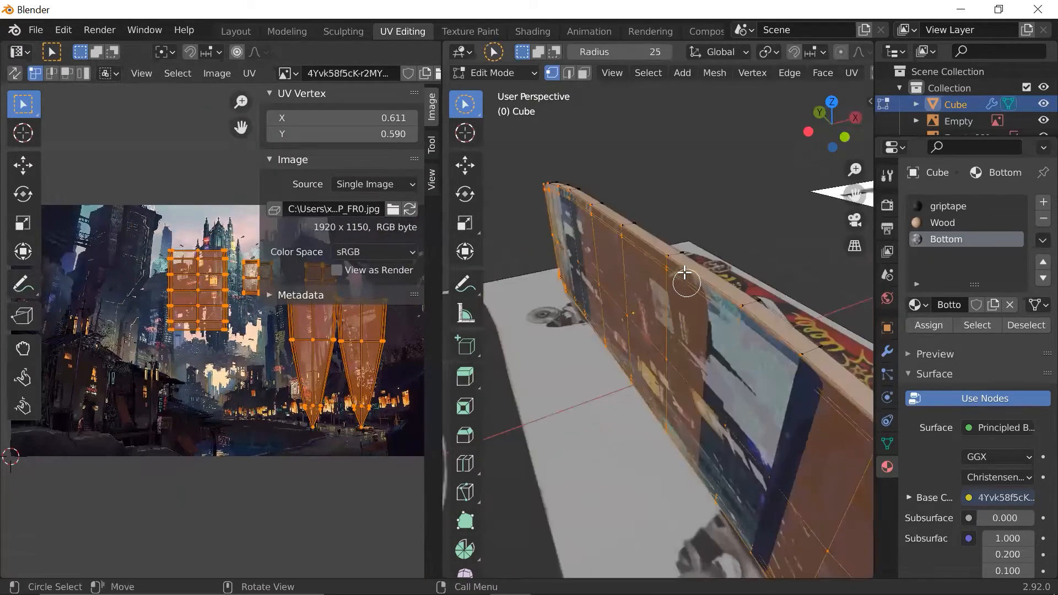
key("2")
left_click(692, 272)
key("Escape")
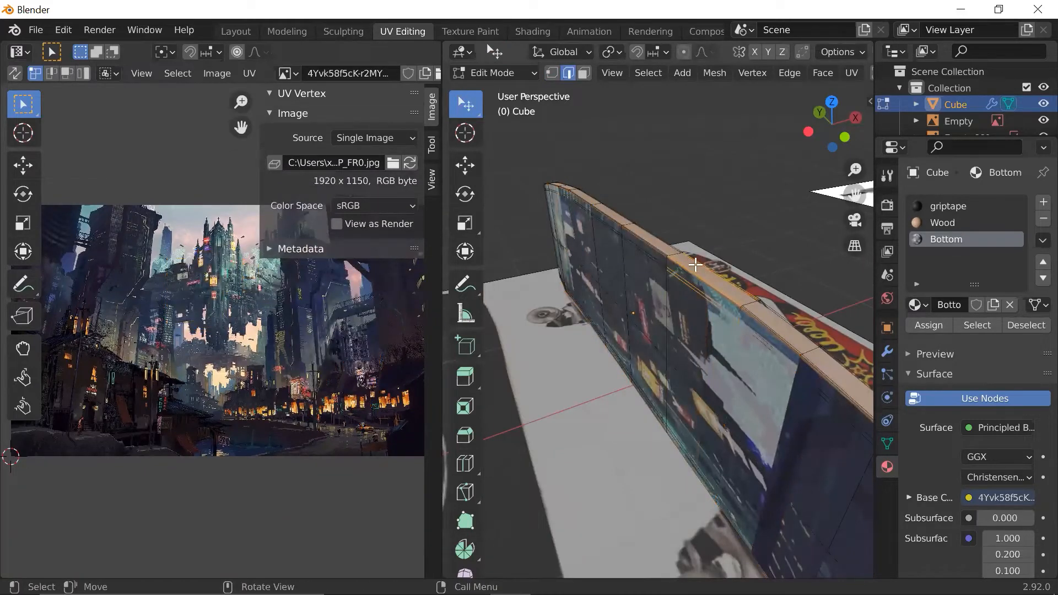
middle_click_drag(692, 276, 699, 286)
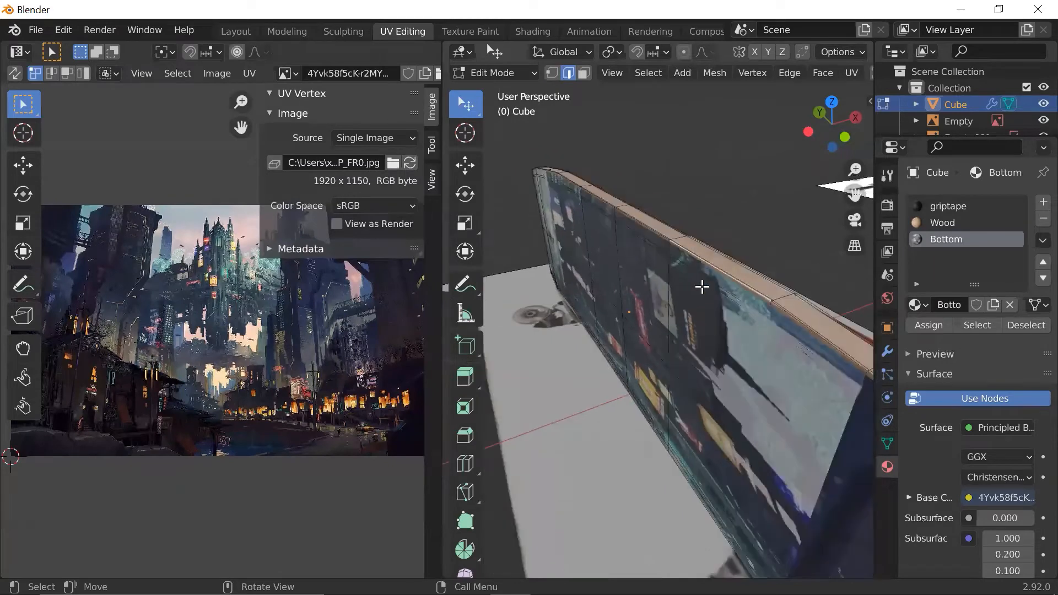
scroll(628, 281, "down", 2)
middle_click_drag(626, 281, 671, 290)
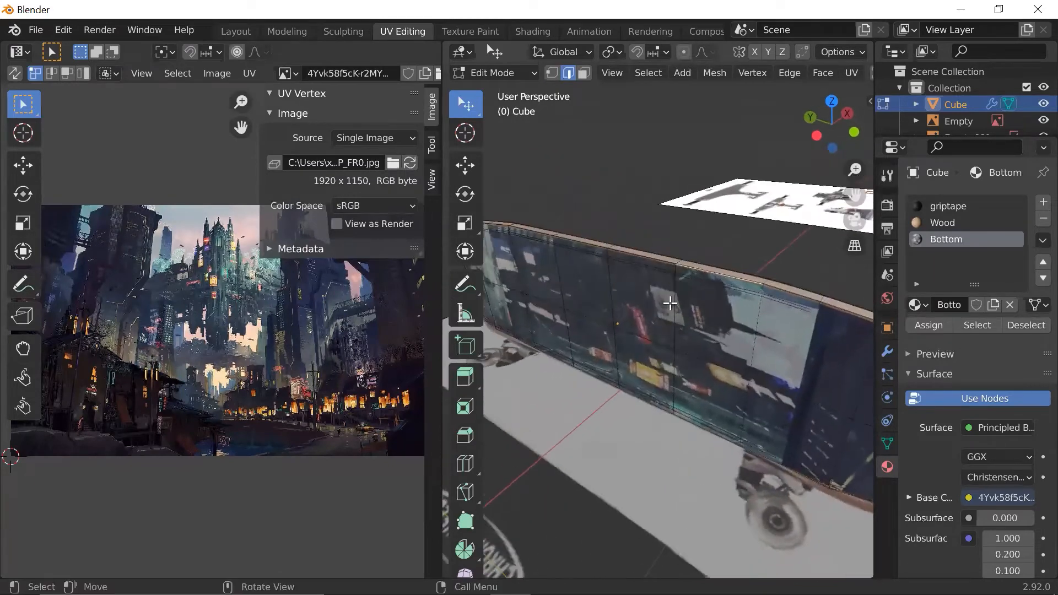
scroll(716, 307, "down", 3)
- Select the Bottom material's faces again and fit their UV islands and the image in view
left_click(977, 329)
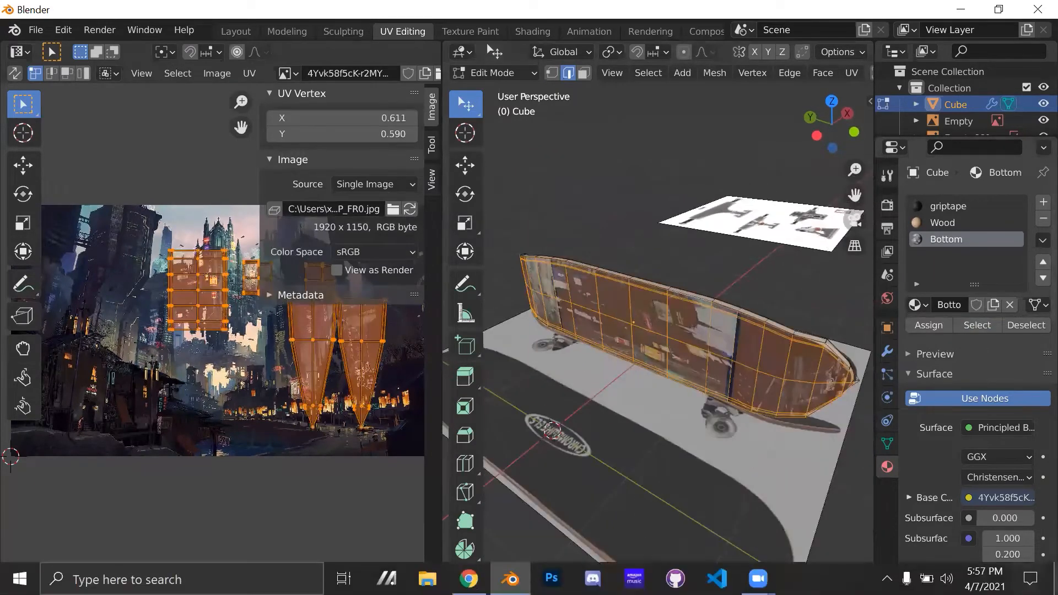
scroll(328, 377, "up", 1)
scroll(327, 376, "down", 2)
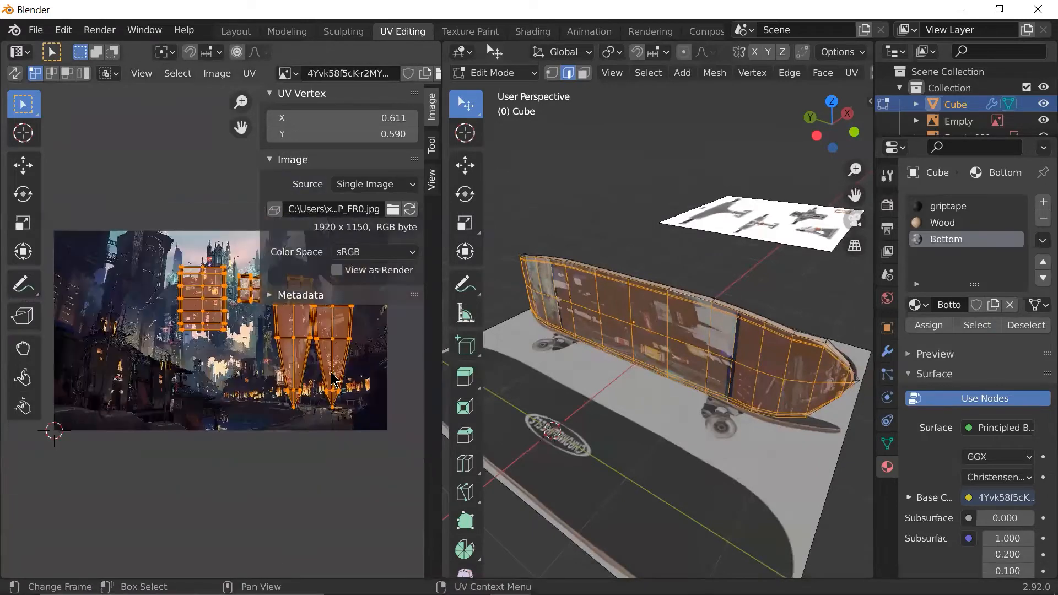
- Reselect the Bottom material's faces and move their UV islands over the image to about X 0.429, Y 0.480
scroll(703, 351, "up", 2)
scroll(703, 350, "up", 2)
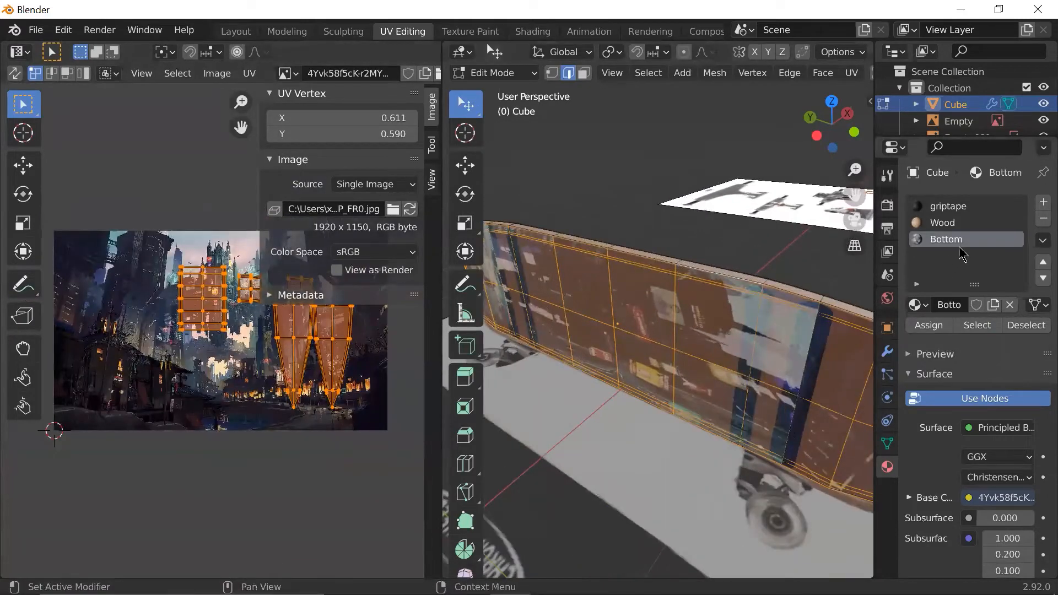
middle_click_drag(787, 279, 735, 287)
left_click(964, 327)
middle_click_drag(689, 347, 667, 358)
left_click_drag(132, 221, 380, 463)
key("g")
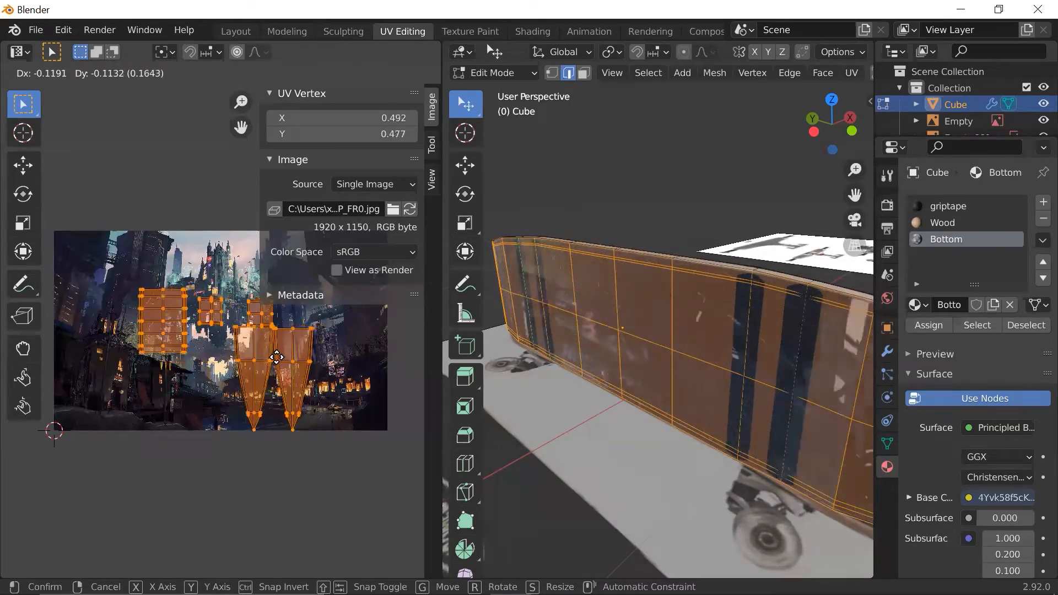
left_click(261, 364)
- Shift the UV islands about 0.12 right and 0.09 up on the image, and return the deck to Object Mode
middle_click_drag(761, 373, 453, 322)
key("Tab")
key("Tab")
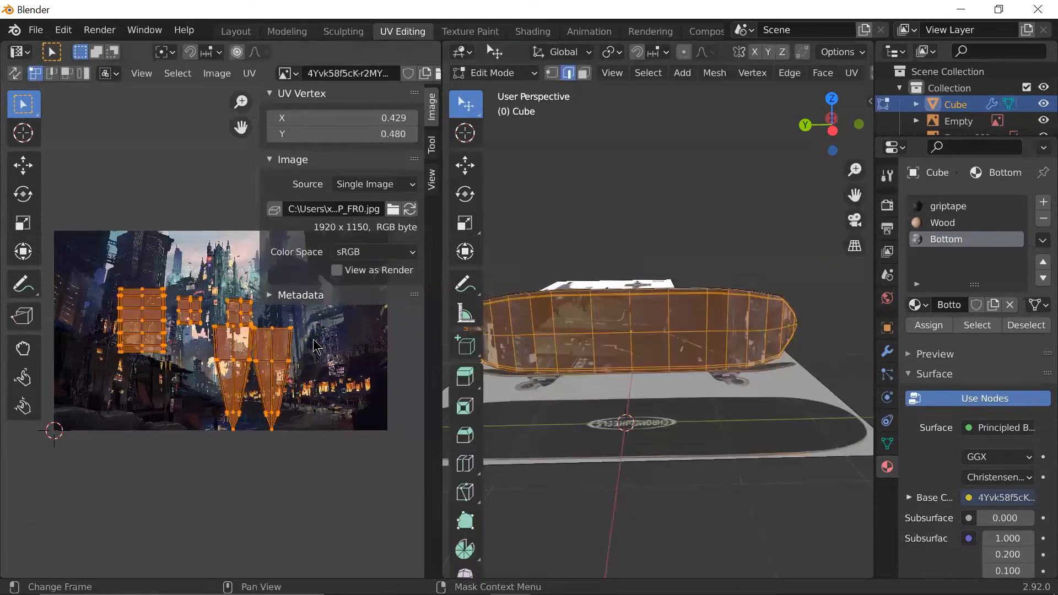
key("g")
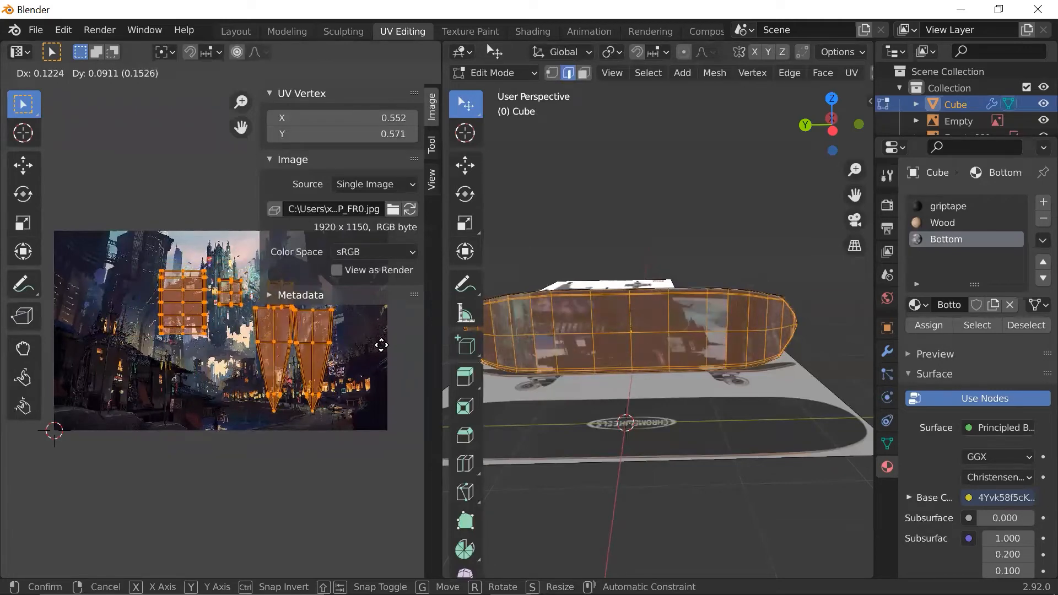
left_click(378, 344)
key("Tab")
middle_click_drag(472, 345, 694, 297)
- Open the Shading workspace and reposition the Bottom material's image texture node slightly higher in the node graph
left_click(532, 31)
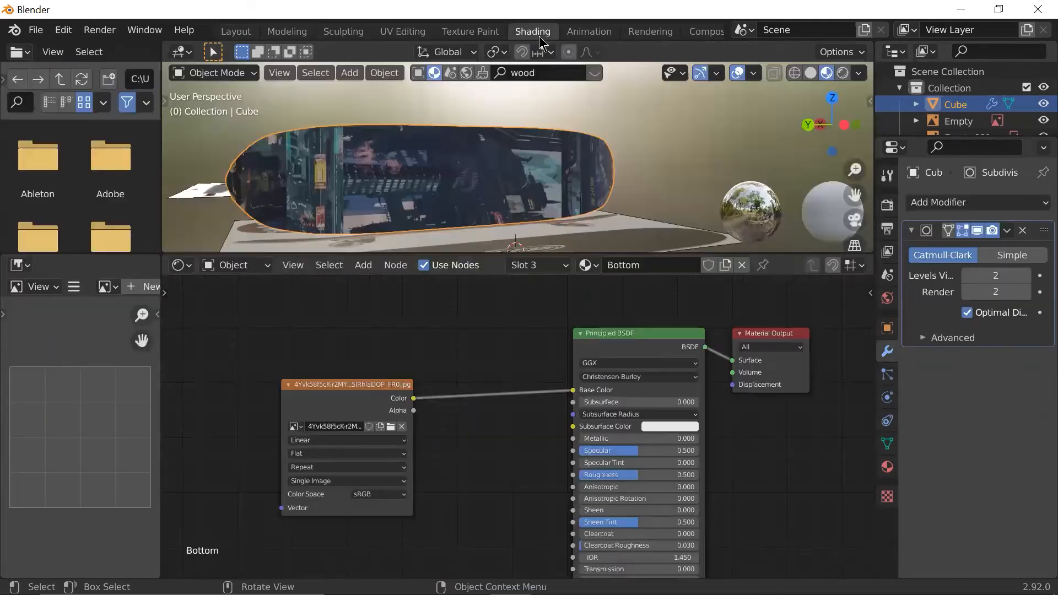
left_click_drag(356, 403, 396, 371)
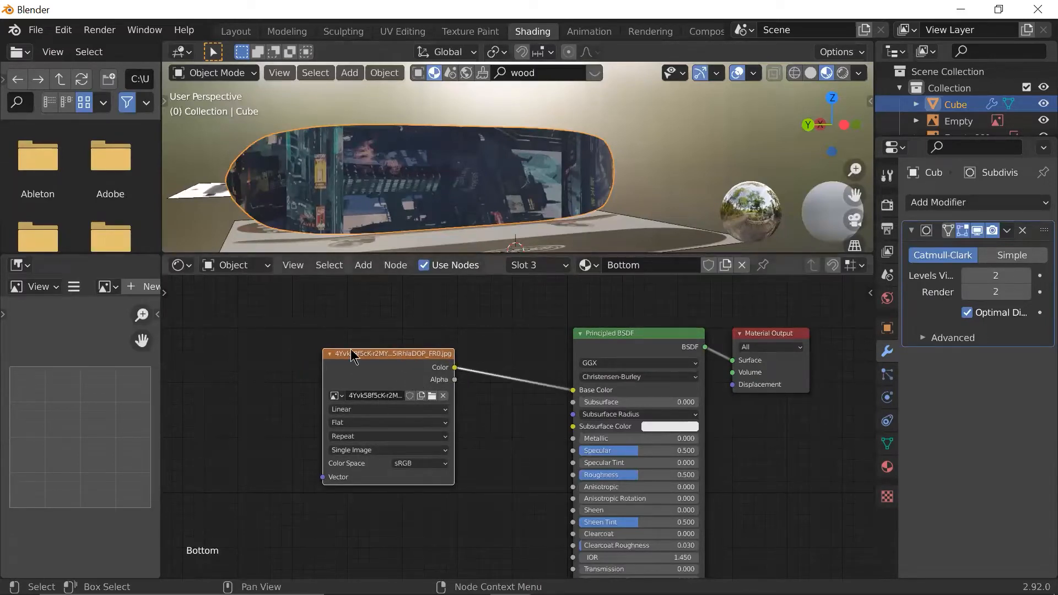
left_click_drag(436, 355, 405, 349)
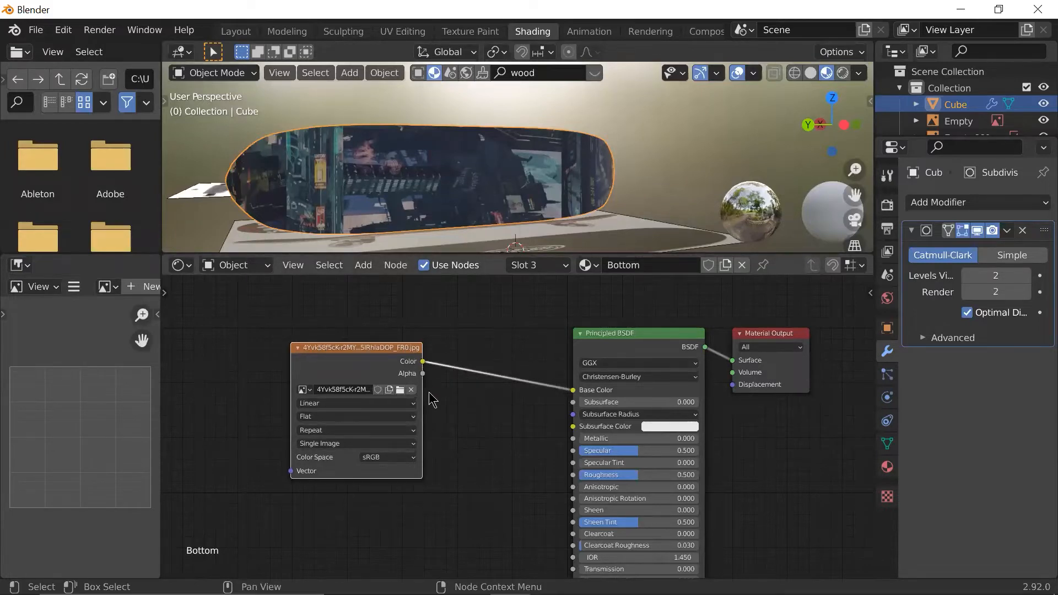
left_click(401, 390)
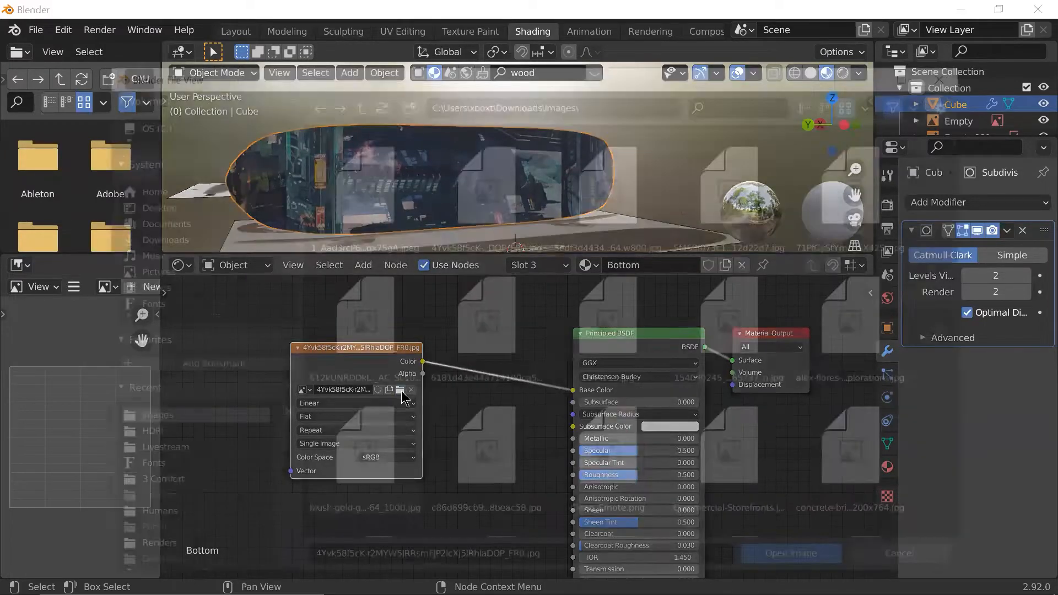
key("Escape")
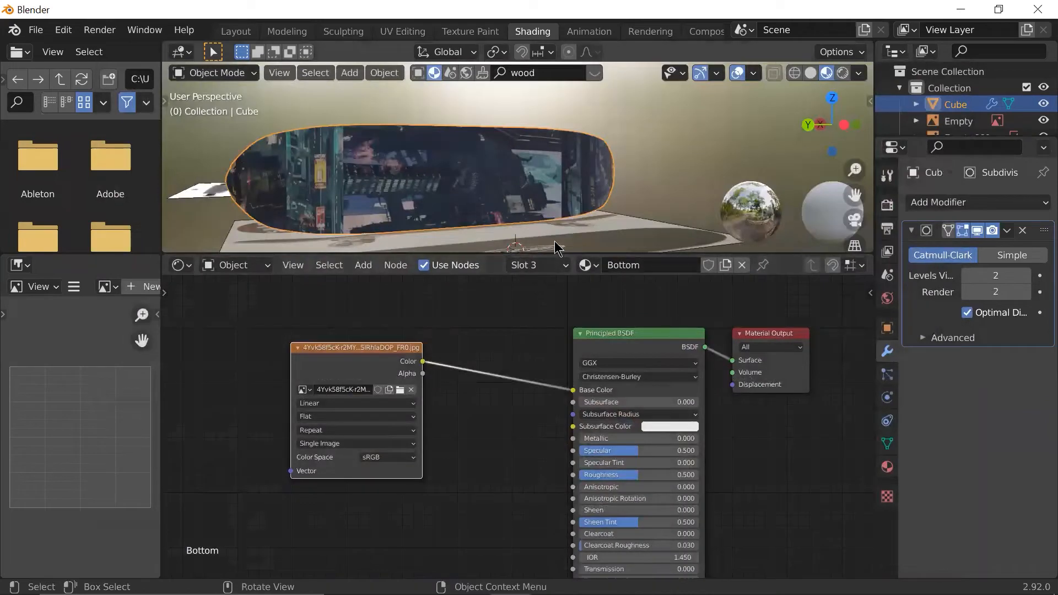
- Deselect the skateboard deck and return to the Layout workspace to view the textured underside
scroll(626, 184, "down", 3)
left_click(634, 179)
middle_click_drag(636, 177, 485, 163)
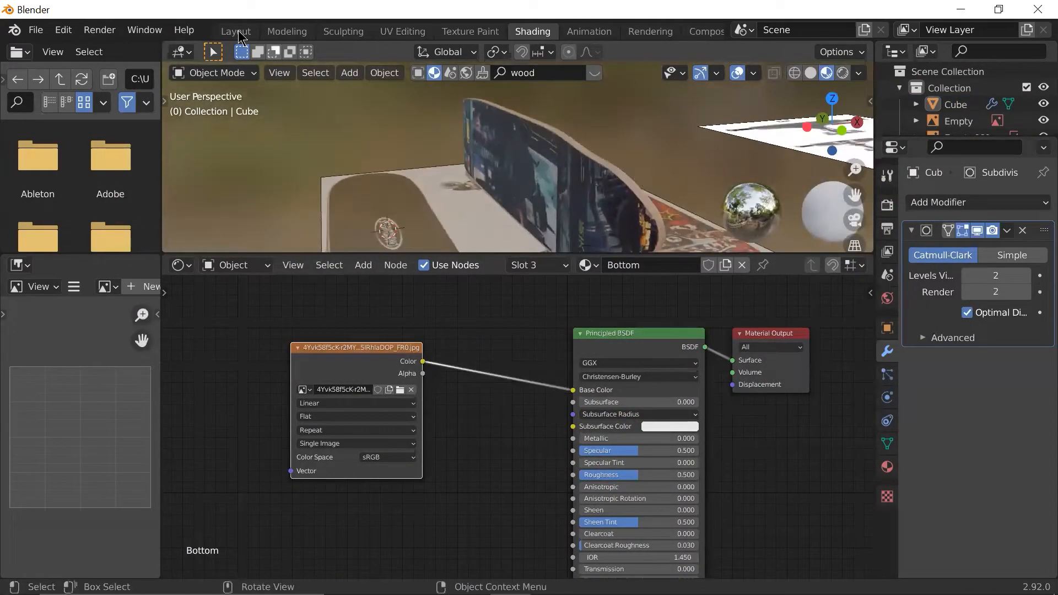
left_click(236, 32)
scroll(641, 286, "down", 1)
middle_click_drag(641, 286, 502, 292)
scroll(499, 294, "down", 2)
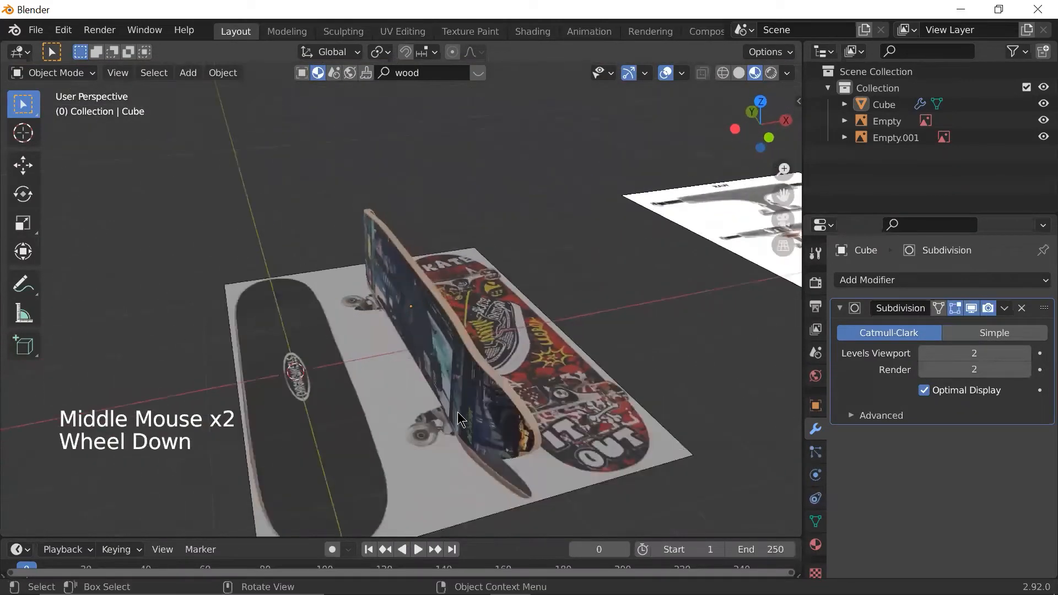
- Examine the skateboard and truck reference images together in top view
key("grave")
scroll(459, 278, "up", 2)
scroll(459, 278, "down", 2)
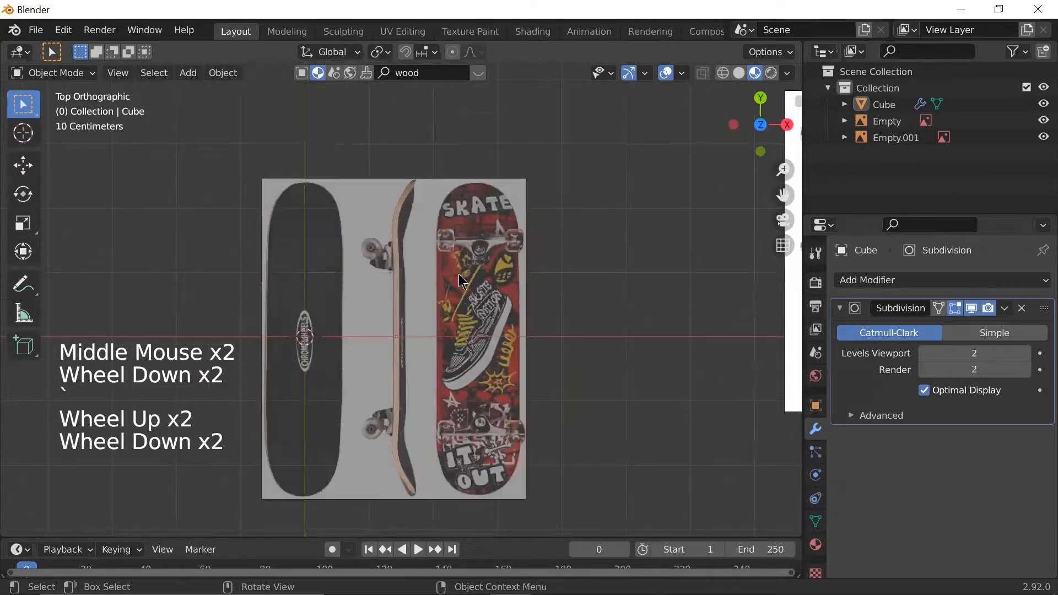
scroll(542, 281, "up", 1)
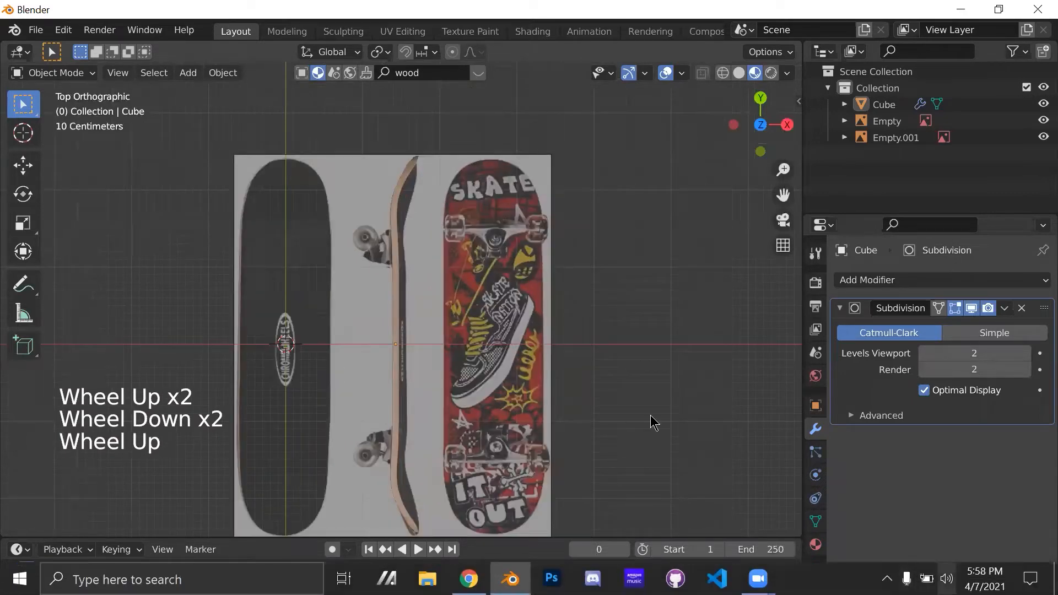
scroll(652, 366, "down", 2)
middle_click_drag(652, 366, 456, 387, "shift")
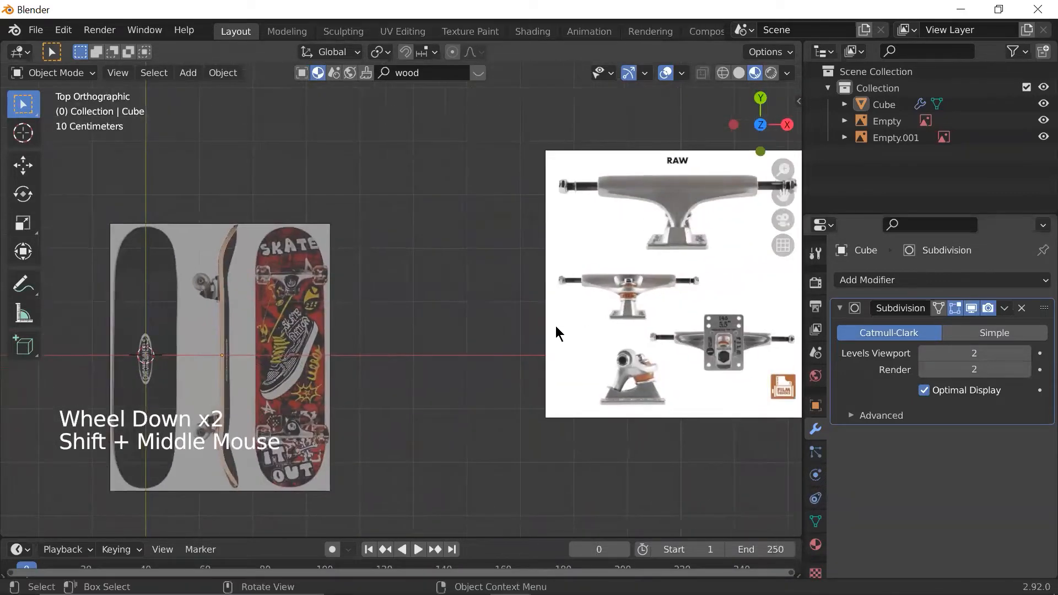
scroll(546, 336, "down", 2)
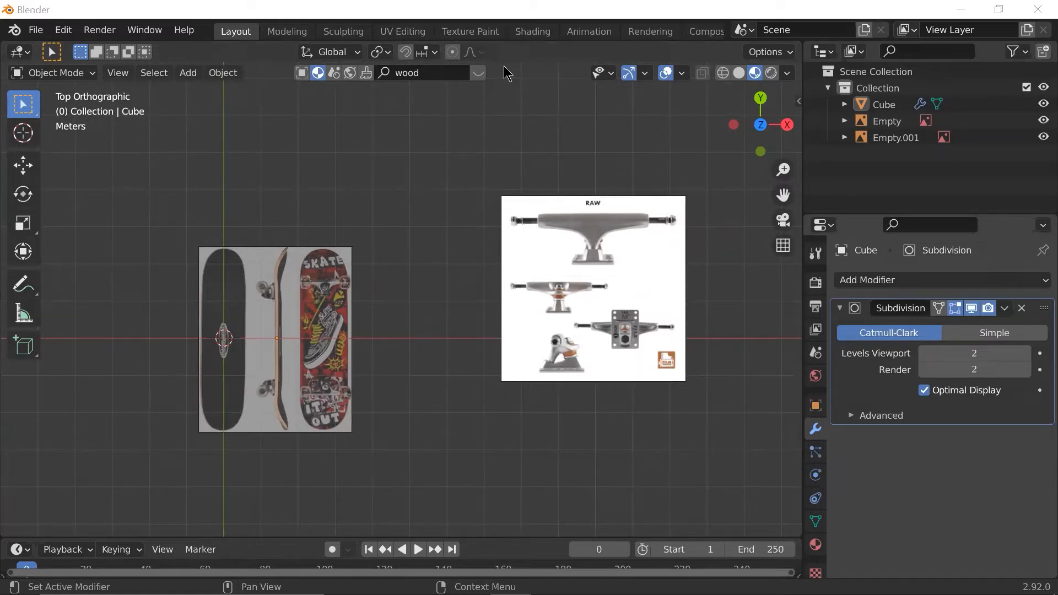
scroll(368, 330, "up", 5)
scroll(365, 344, "down", 3)
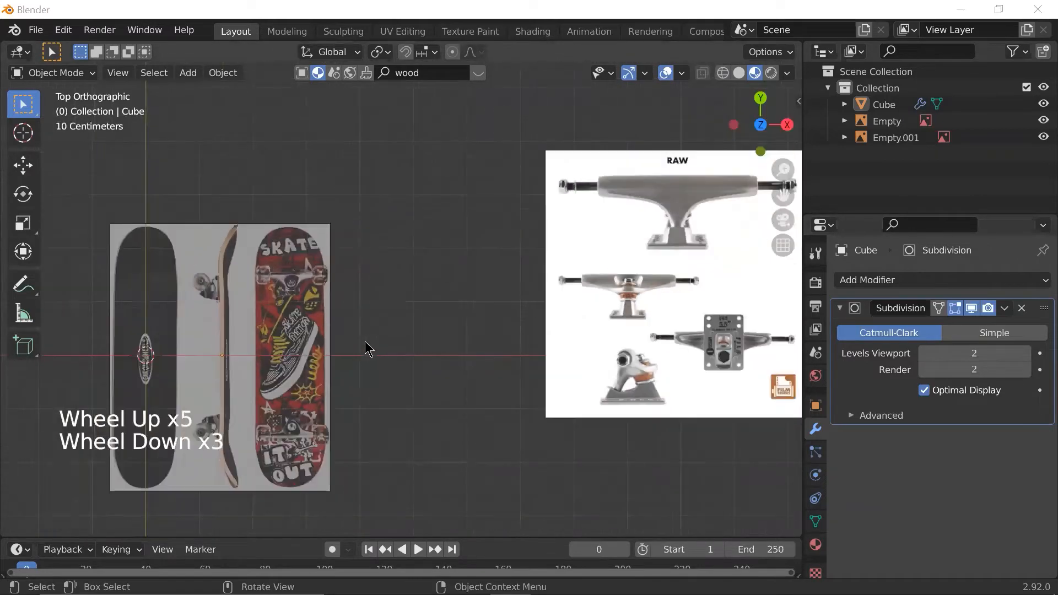
scroll(414, 344, "down", 2)
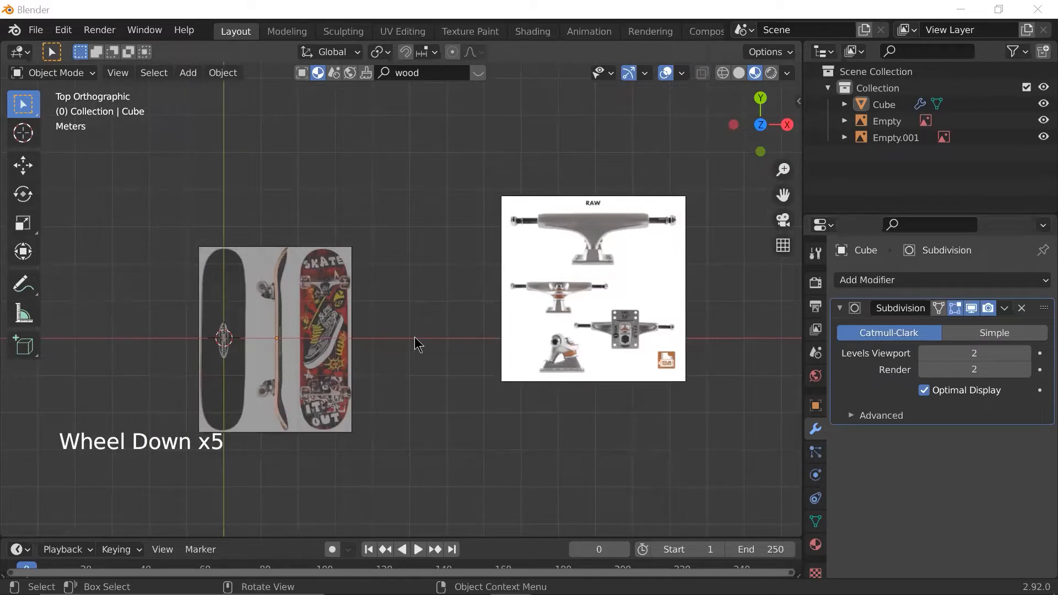
- Move the truck reference image beside the skateboard reference, to about X 6.62 m, Y 0.085 m
left_click(629, 334)
scroll(620, 330, "up", 2)
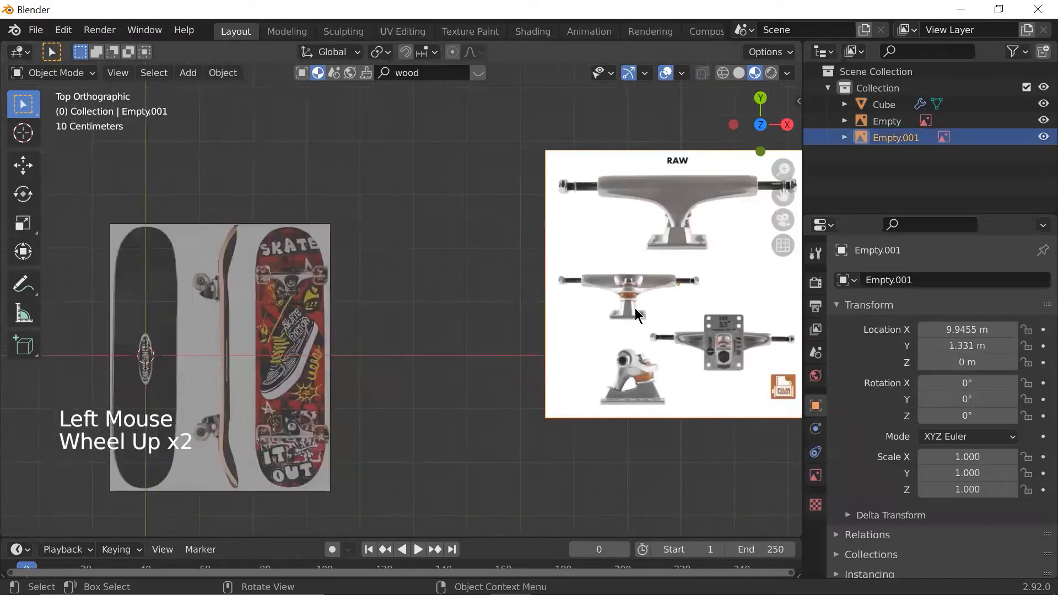
key("g")
left_click(461, 366)
scroll(492, 339, "up", 2)
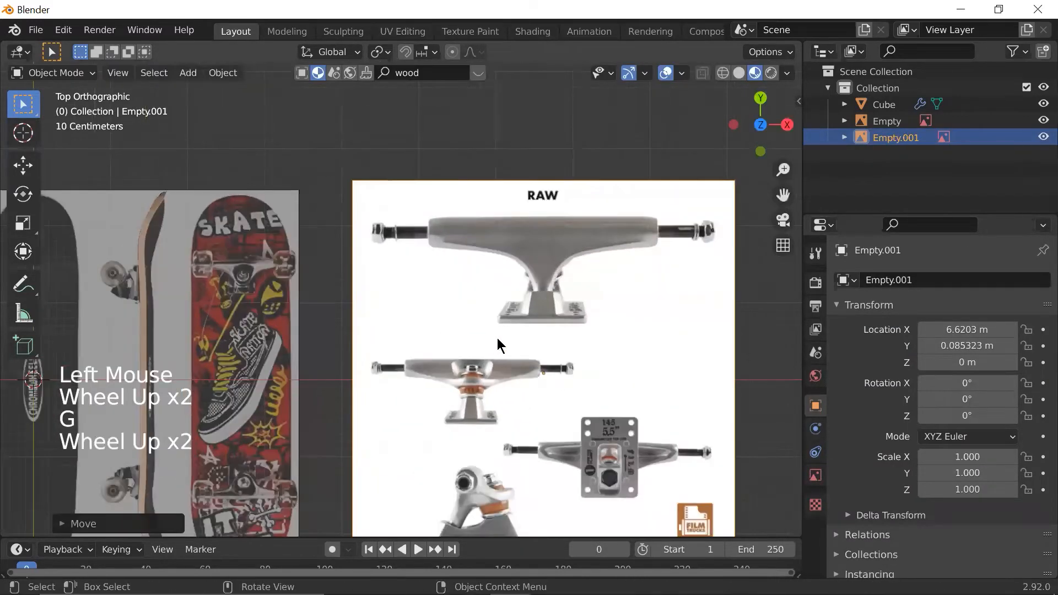
scroll(595, 336, "down", 2)
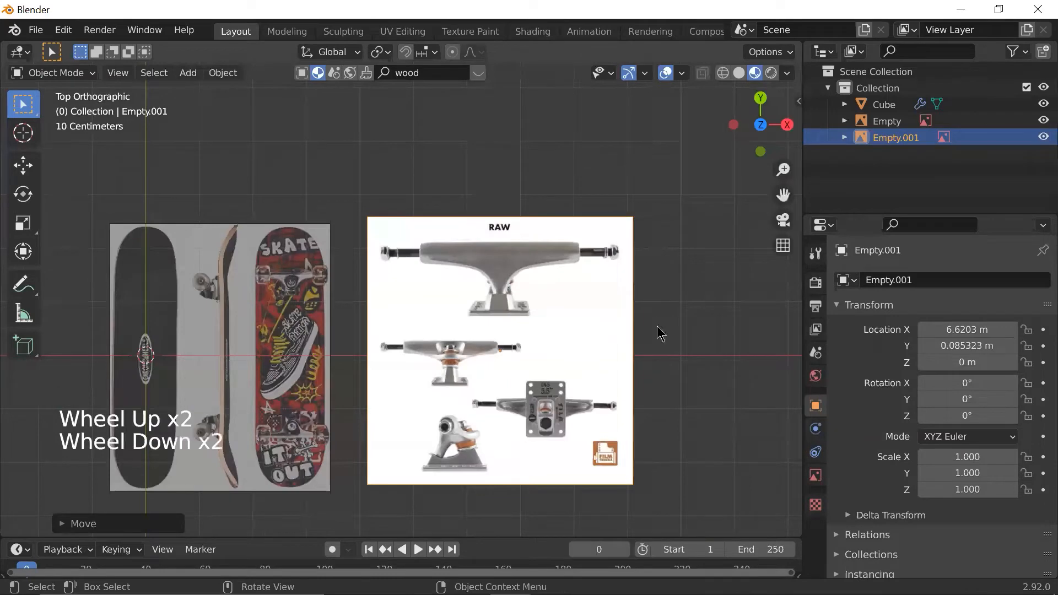
- Examine the front, side and baseplate views of the truck on its reference image
scroll(576, 319, "up", 2)
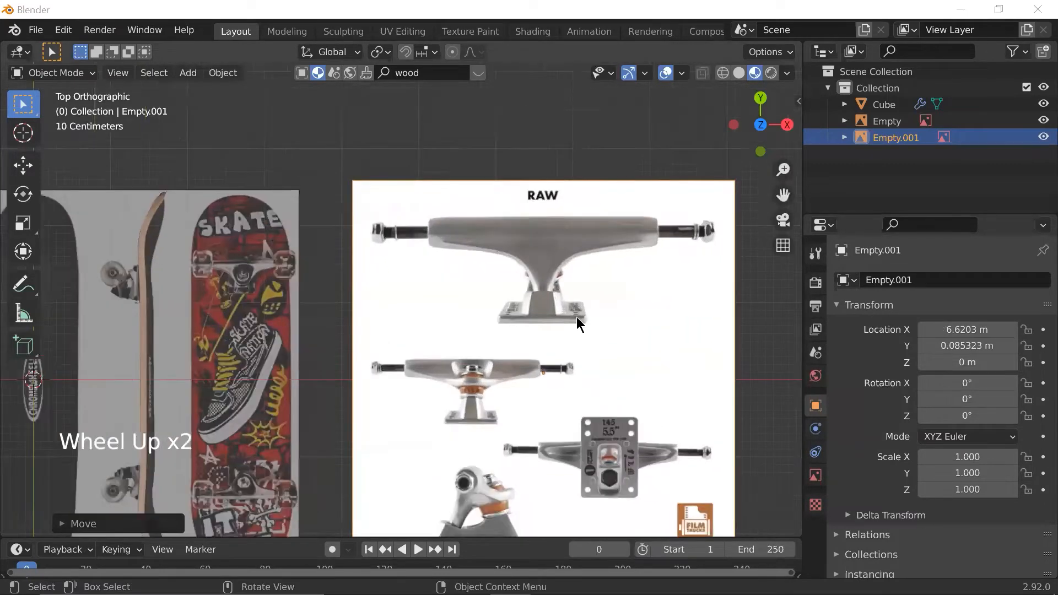
scroll(318, 335, "down", 2)
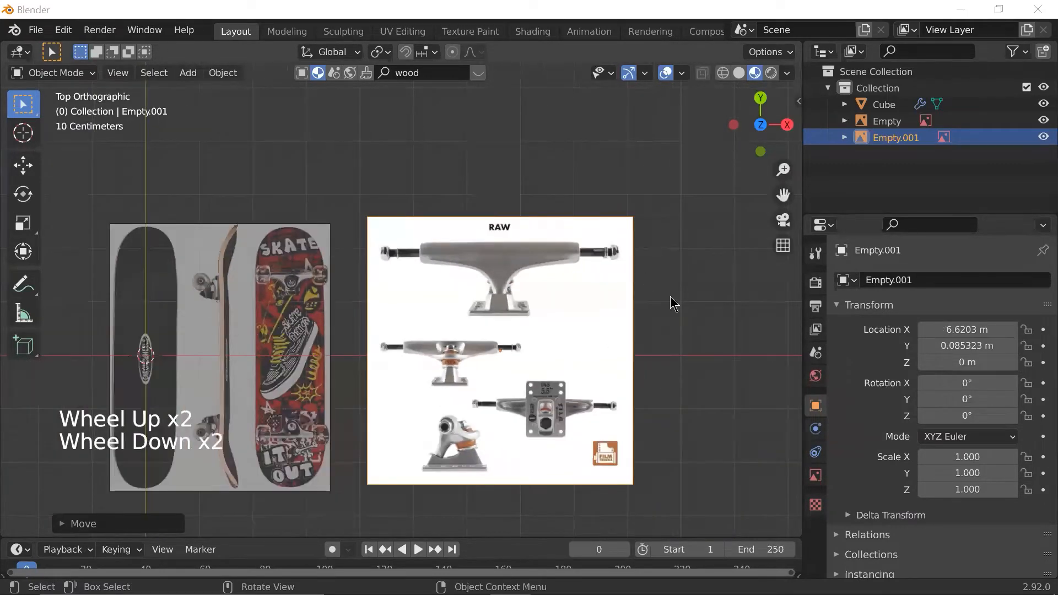
left_click(529, 276)
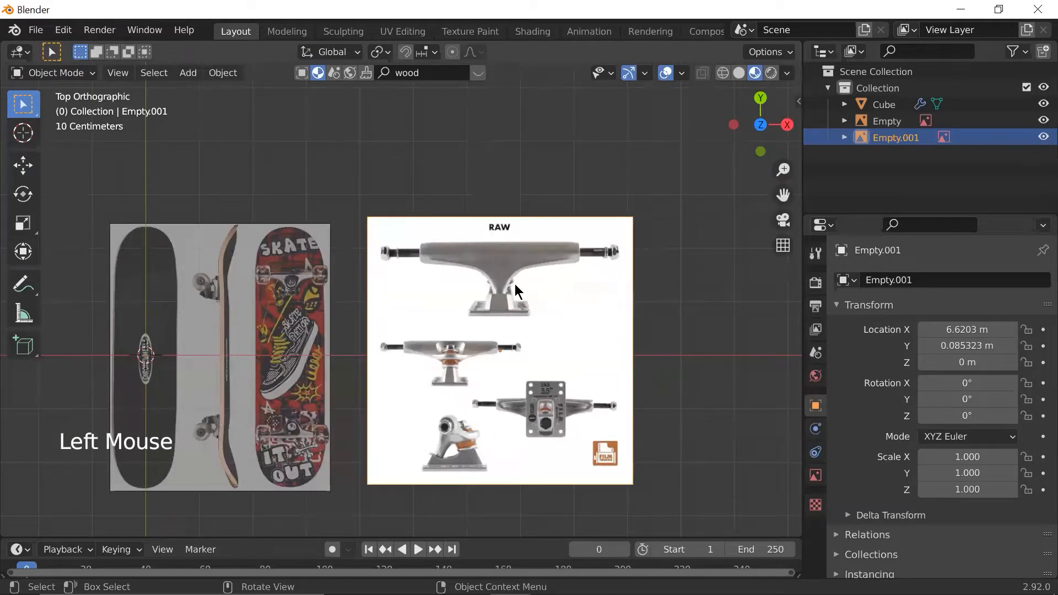
scroll(452, 313, "up", 4)
scroll(504, 307, "down", 1)
middle_click_drag(527, 223, 446, 87, "shift")
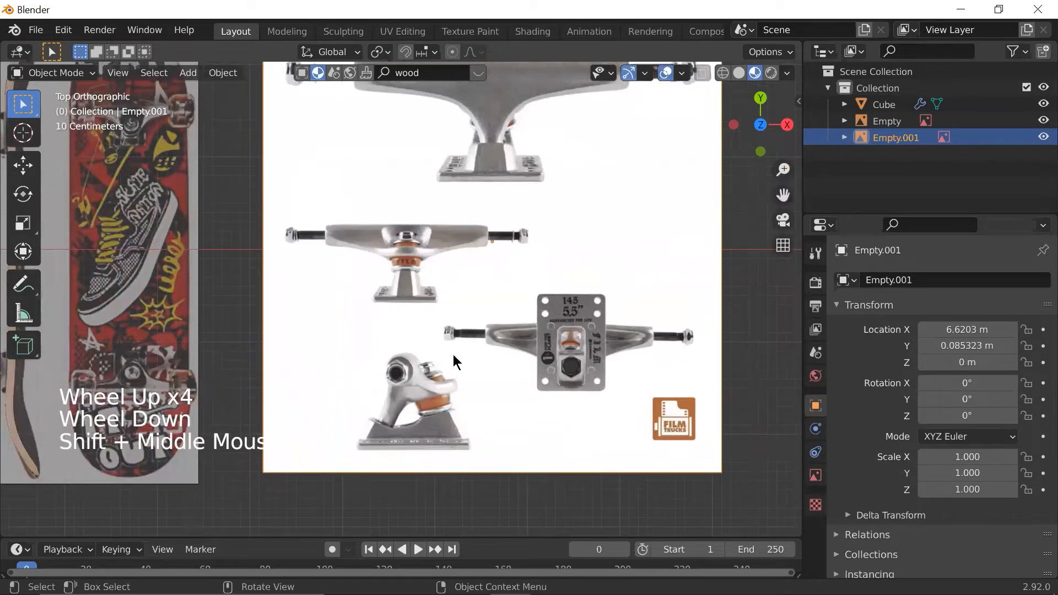
scroll(490, 361, "down", 3)
scroll(491, 360, "up", 1)
middle_click_drag(479, 326, 513, 348, "shift")
scroll(512, 347, "up", 1)
scroll(513, 348, "up", 1)
scroll(514, 349, "down", 2)
left_click(658, 289)
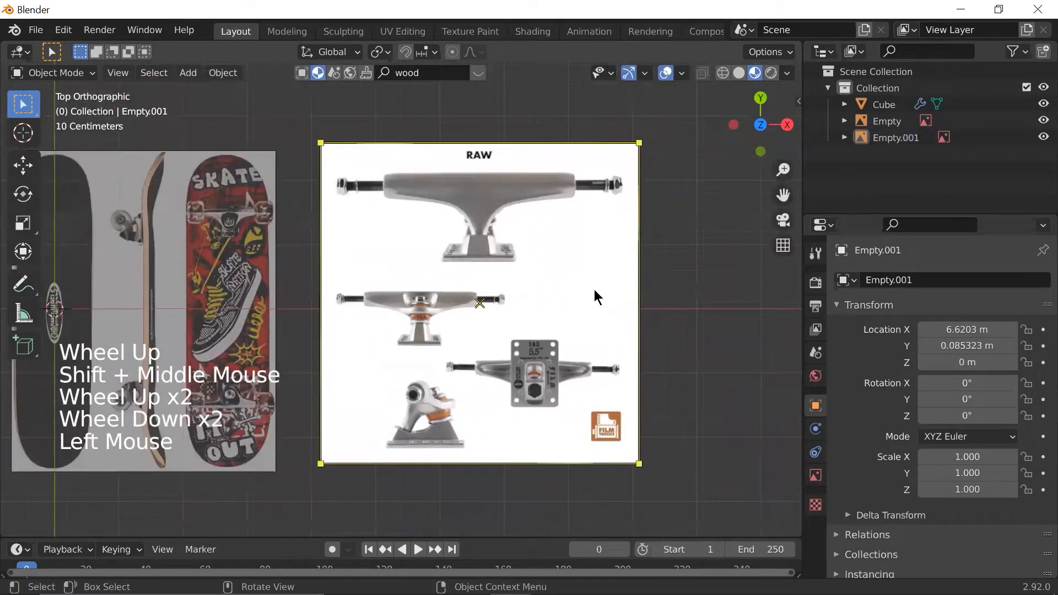
left_click(152, 278)
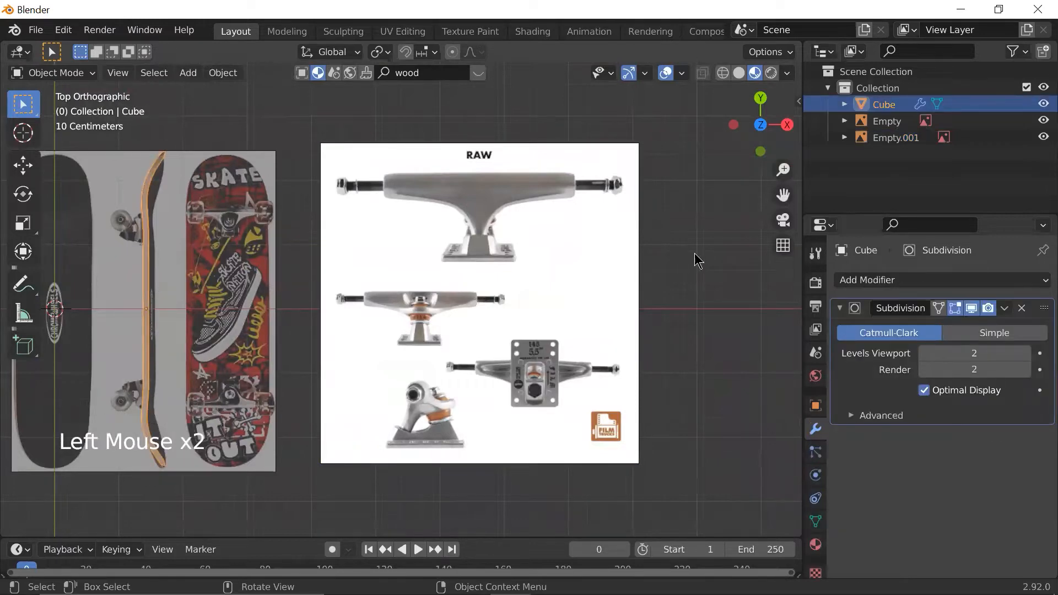
left_click(728, 250)
scroll(628, 277, "up", 2)
scroll(628, 277, "down", 3)
scroll(627, 277, "up", 1)
middle_click_drag(587, 288, 689, 292, "shift")
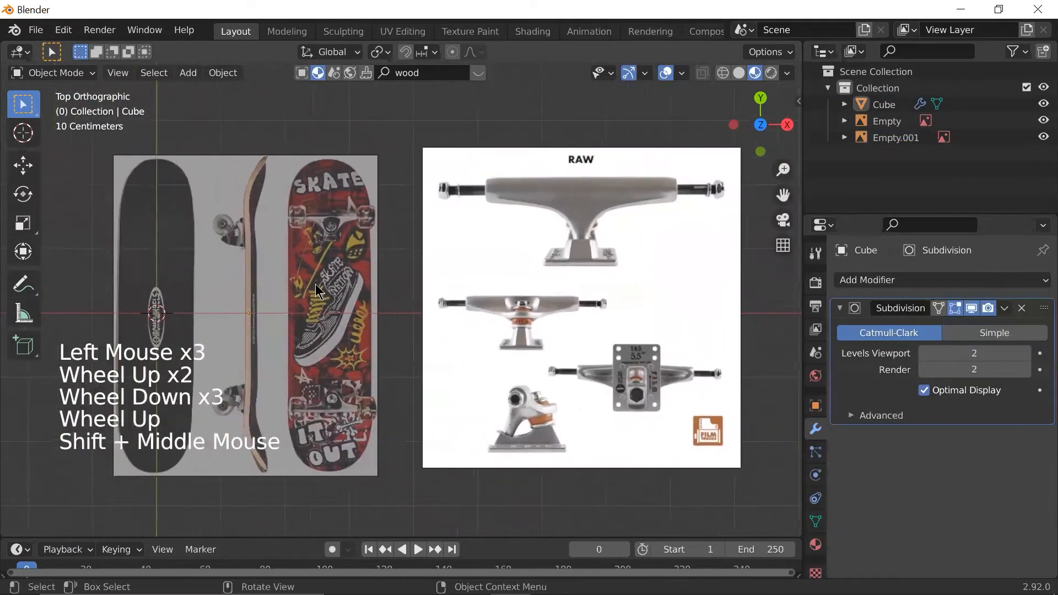
scroll(360, 295, "up", 1)
middle_click_drag(237, 272, 330, 253, "shift")
- Select the skateboard deck together with its skateboard reference image and hide both
left_click(374, 300)
left_click(307, 313)
left_click(325, 272, "shift")
scroll(338, 286, "down", 1)
scroll(329, 253, "up", 1)
left_click_drag(308, 191, 228, 366)
left_click_drag(353, 193, 232, 425)
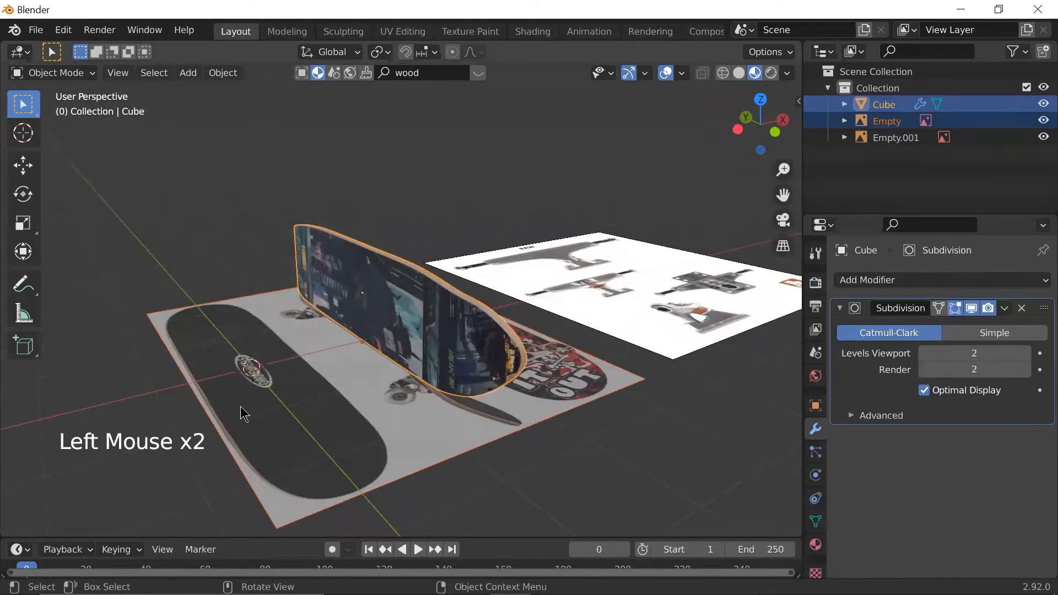
key("h")
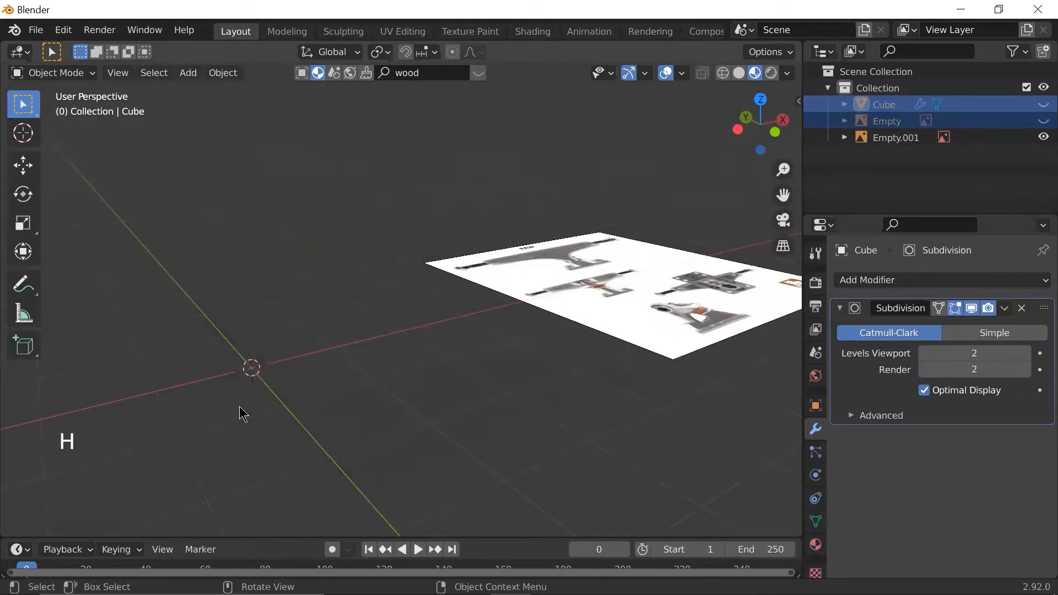
scroll(251, 410, "down", 1)
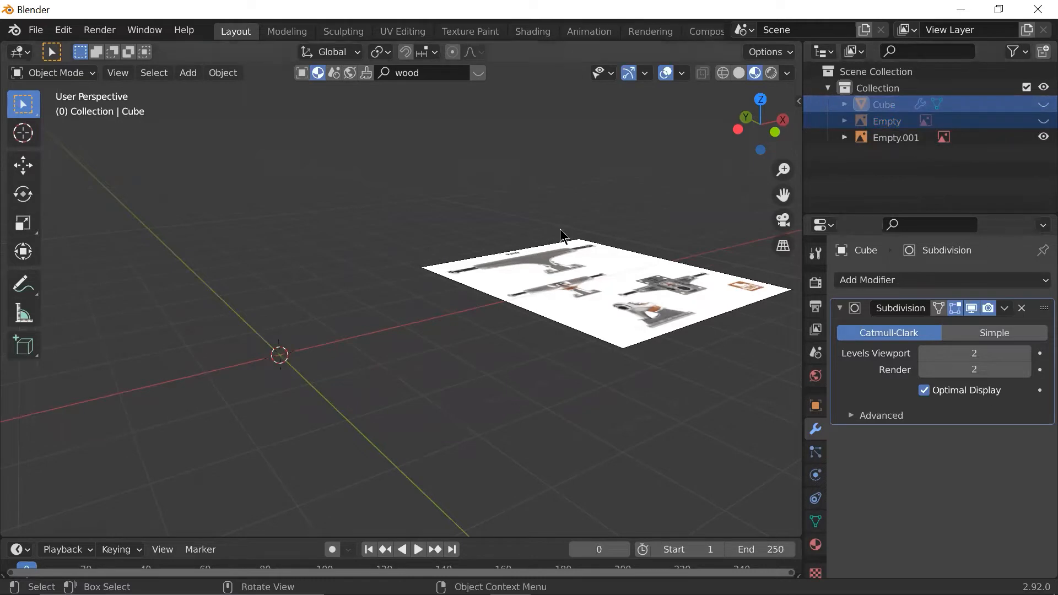
- Reveal all hidden objects, and hide the deck and skateboard reference image again
left_click(280, 294)
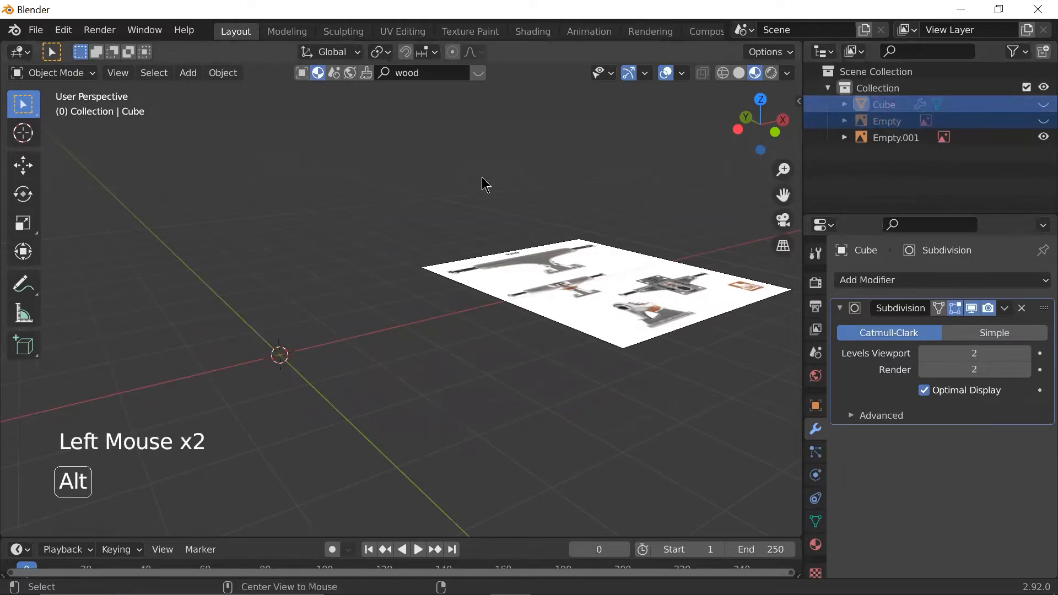
key("alt+h")
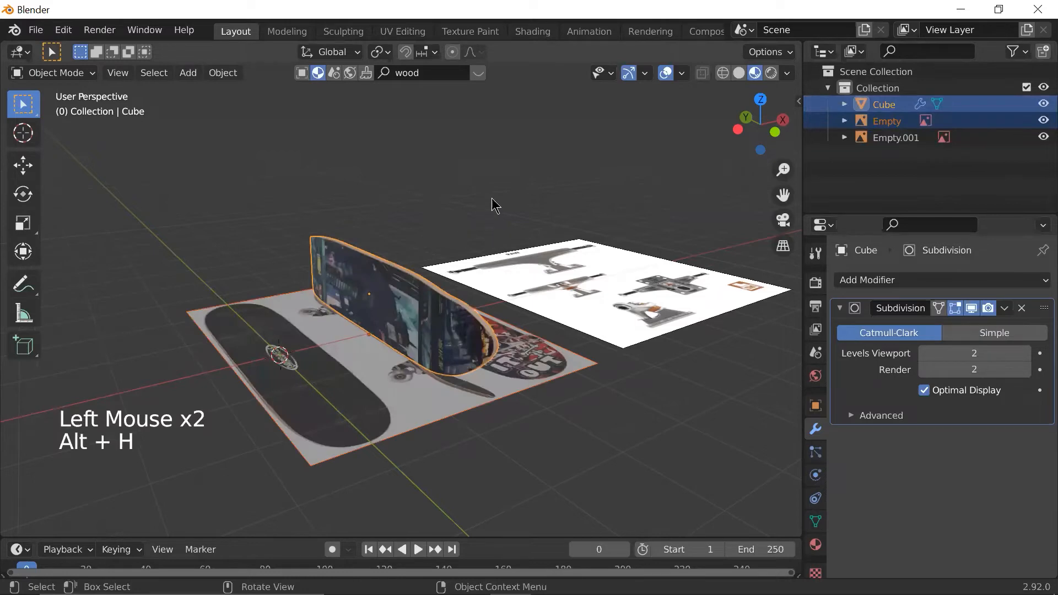
middle_click_drag(507, 203, 460, 252)
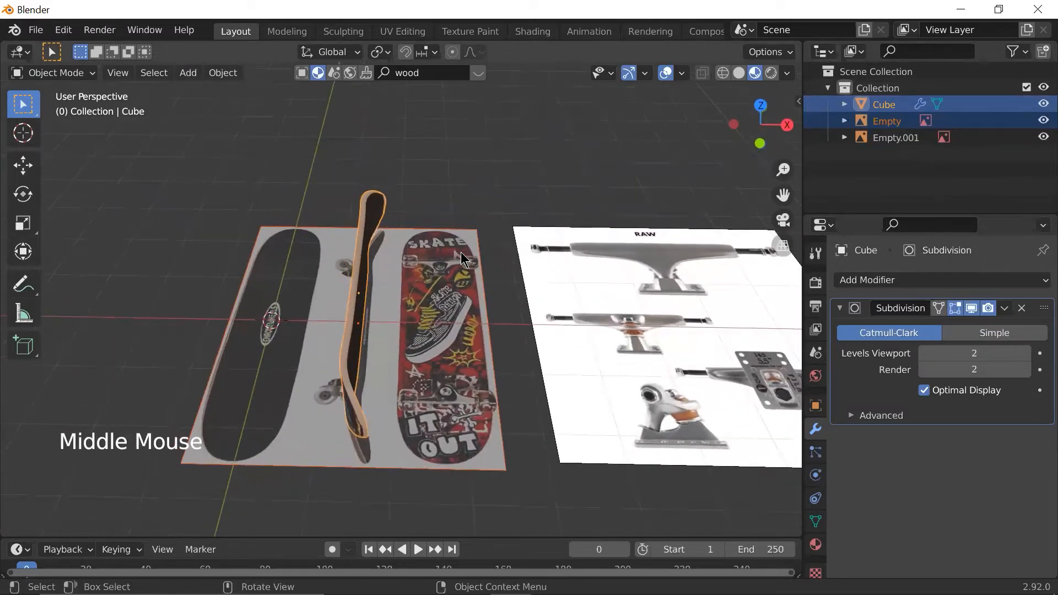
key("h")
scroll(487, 314, "down", 2)
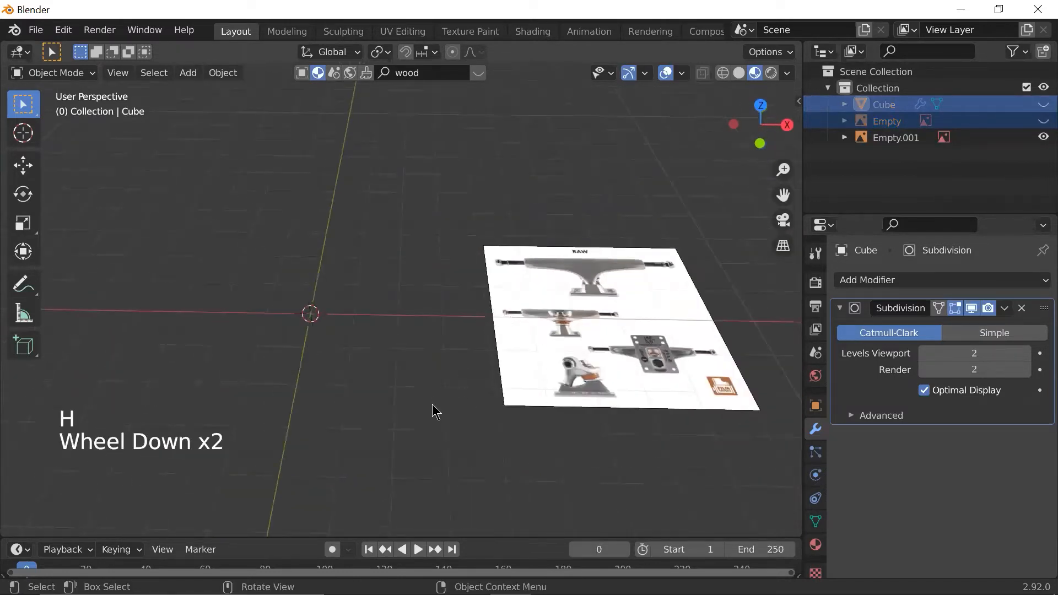
- Switch to the top view and move the truck reference image over the world origin, to about X 0.02 m, Y -0.10 m
key("grave")
left_click(653, 269)
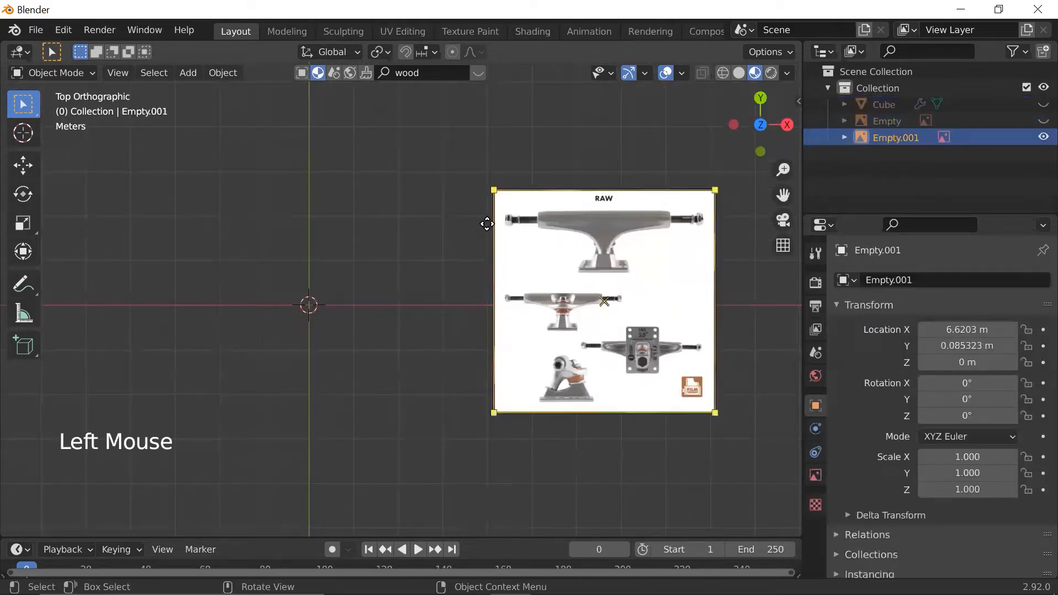
key("g")
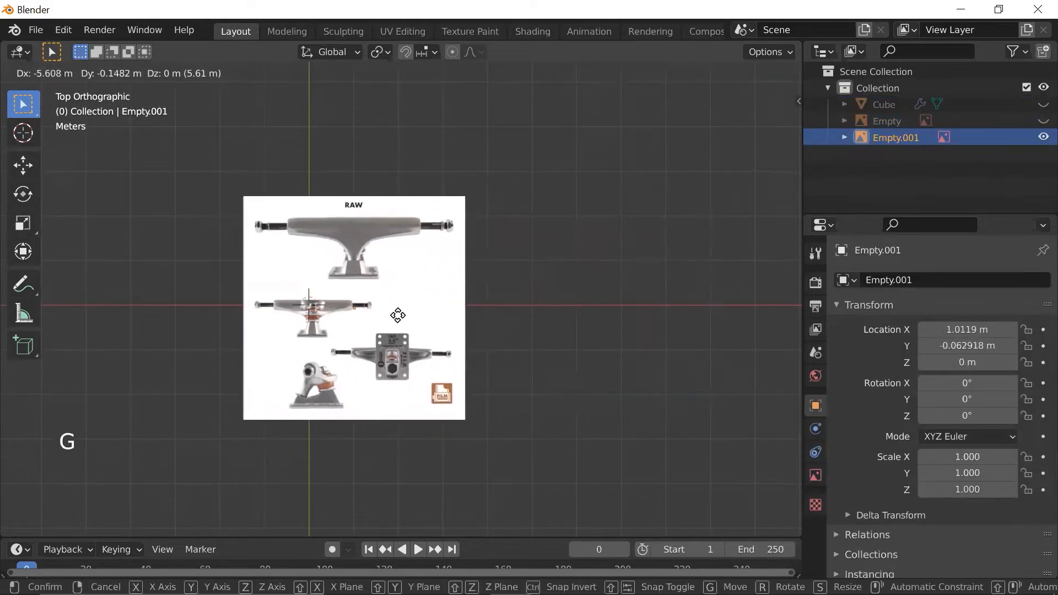
left_click(366, 312)
scroll(369, 312, "up", 1)
scroll(365, 307, "down", 2)
middle_click_drag(367, 311, 498, 300, "shift")
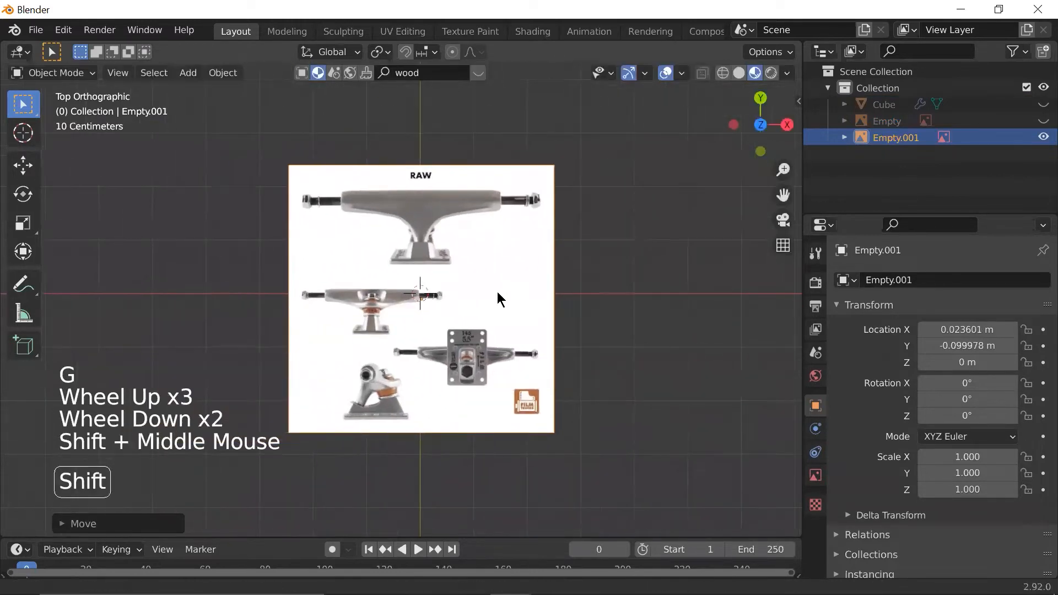
- Scale the truck reference image down to about 0.408 and shift it slightly near the origin
scroll(601, 281, "up", 2)
key("s")
key("g")
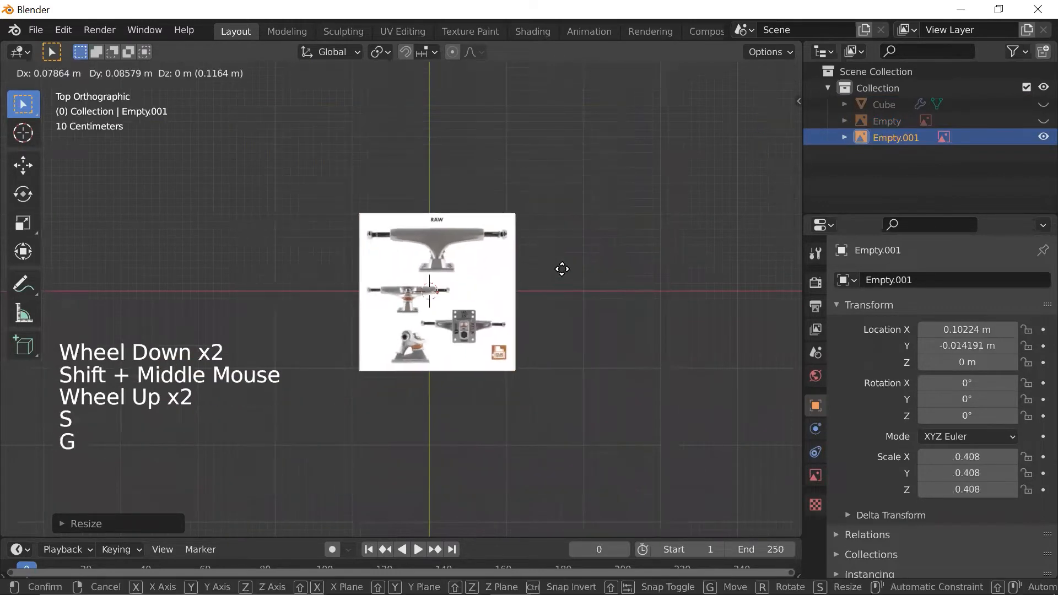
left_click(554, 274)
- Move the truck reference image to about X 0.388 m, Y 0.137 m, centring the small middle truck on the Y axis
scroll(552, 275, "up", 4)
key("g")
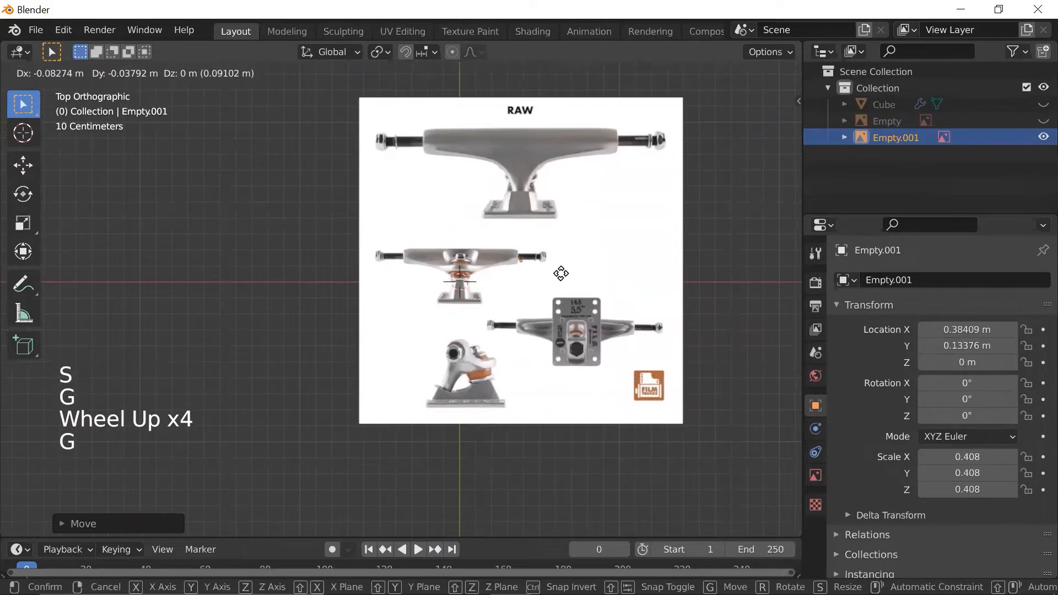
left_click(561, 273)
scroll(524, 283, "up", 2)
middle_click_drag(525, 284, 452, 312, "shift")
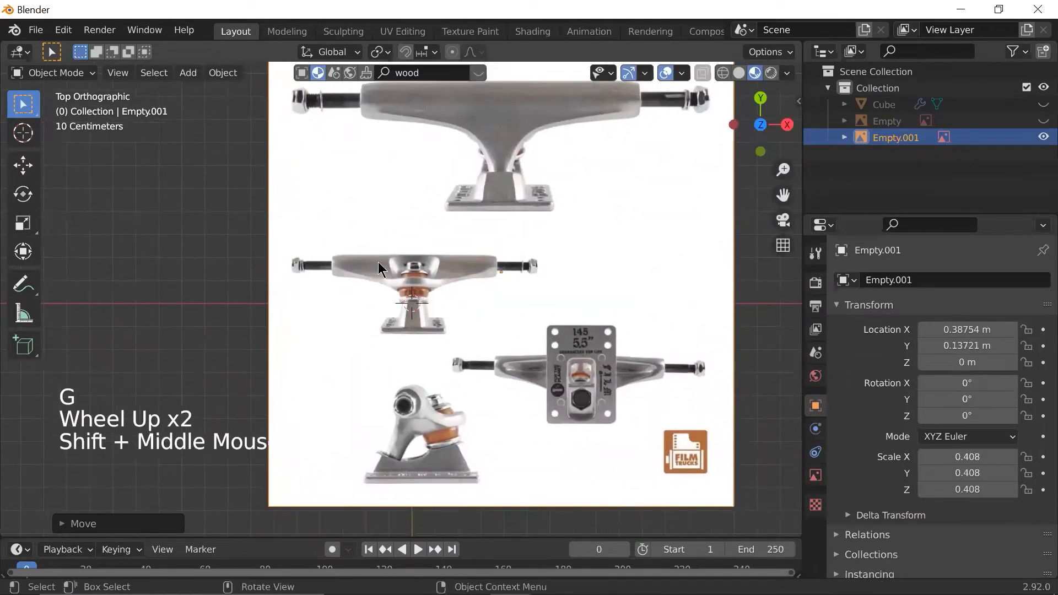
scroll(506, 298, "down", 2)
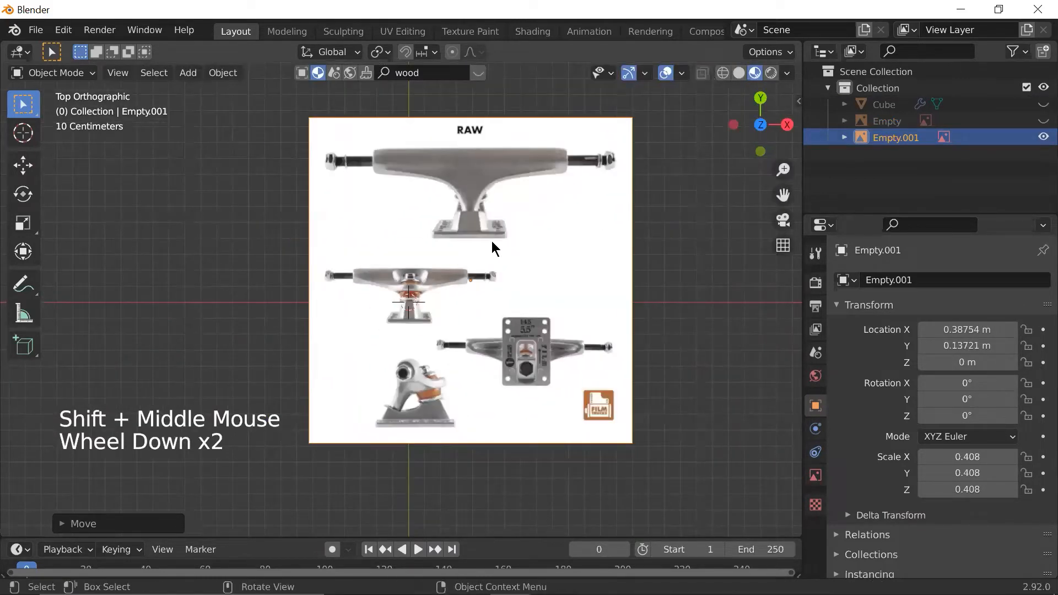
- Move the truck reference image to about X 0.012 m, Y -0.545 m, centring the large front view of the truck on the origin
key("g")
left_click(460, 358)
key("g")
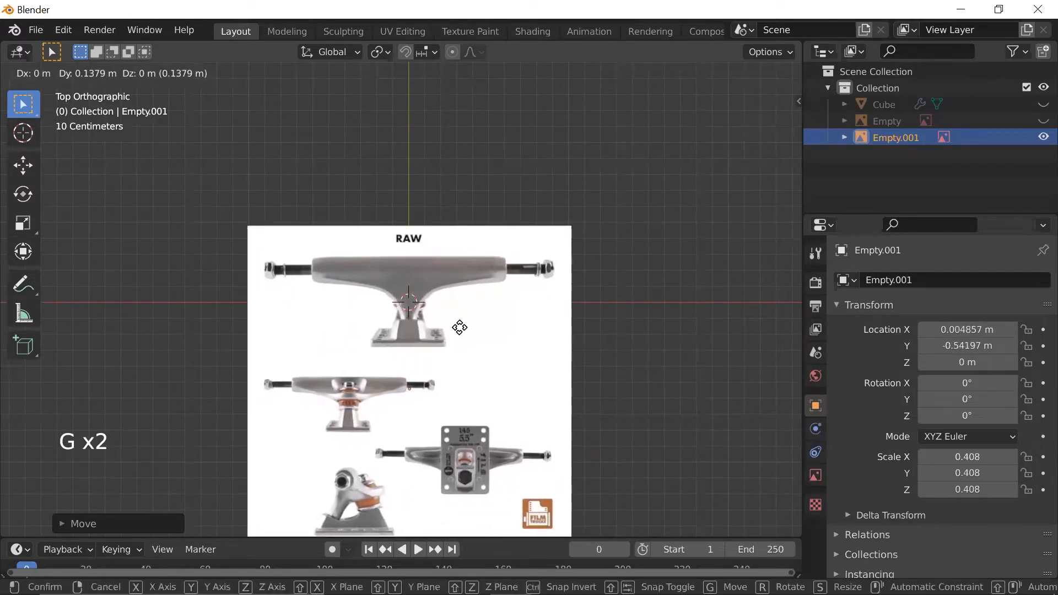
left_click(461, 335)
scroll(461, 329, "down", 3)
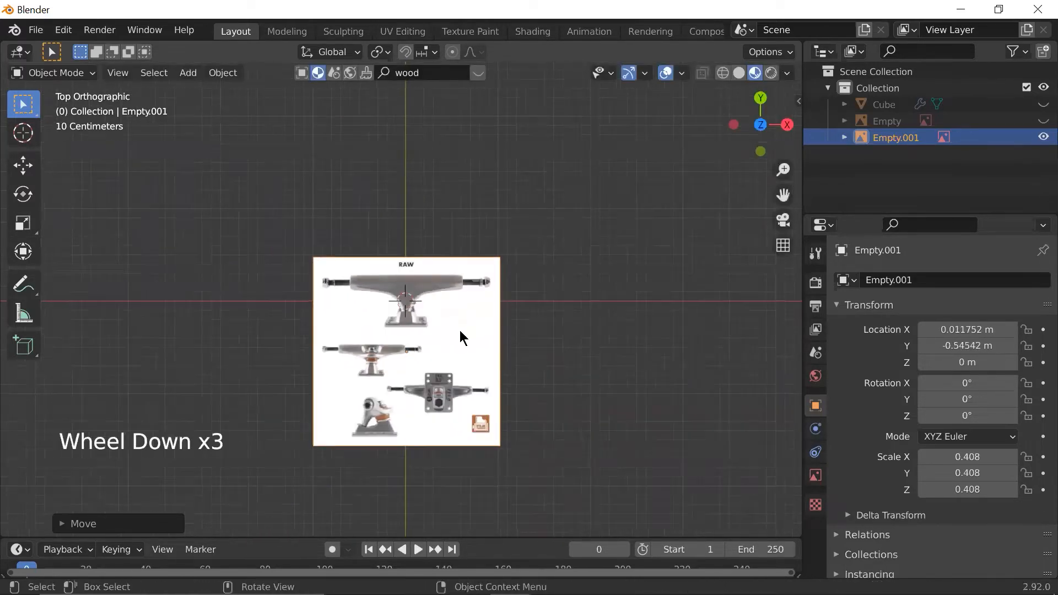
scroll(458, 332, "up", 3)
middle_click_drag(462, 350, 506, 237, "shift")
scroll(502, 238, "up", 1)
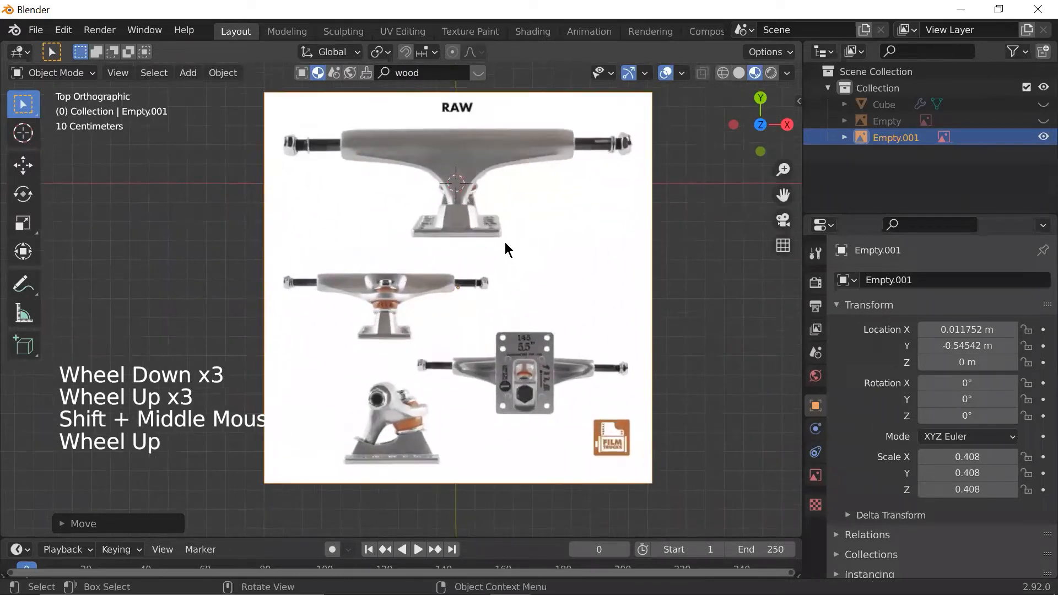
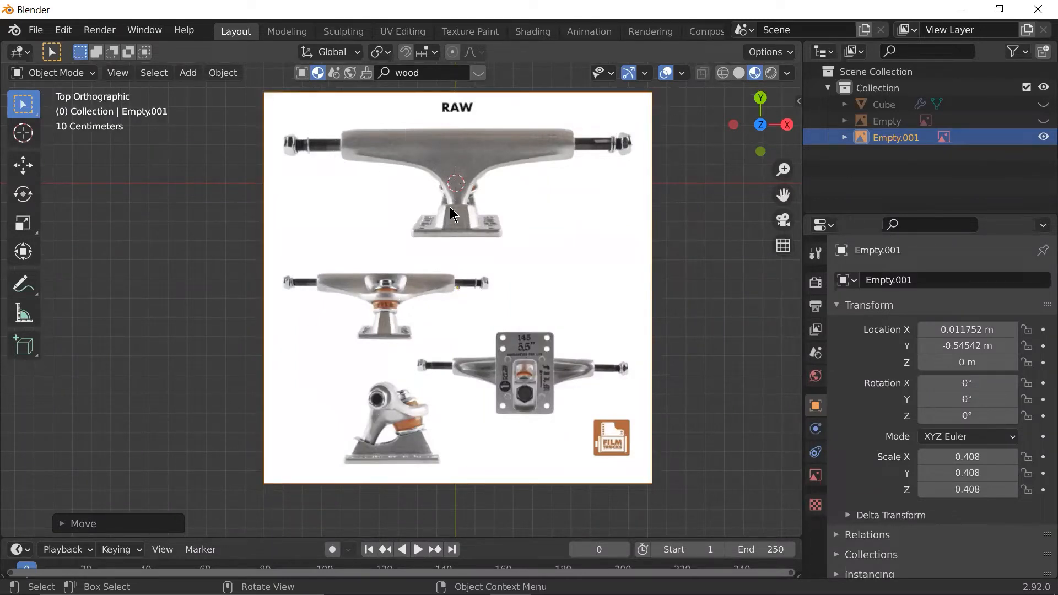
scroll(538, 227, "down", 1)
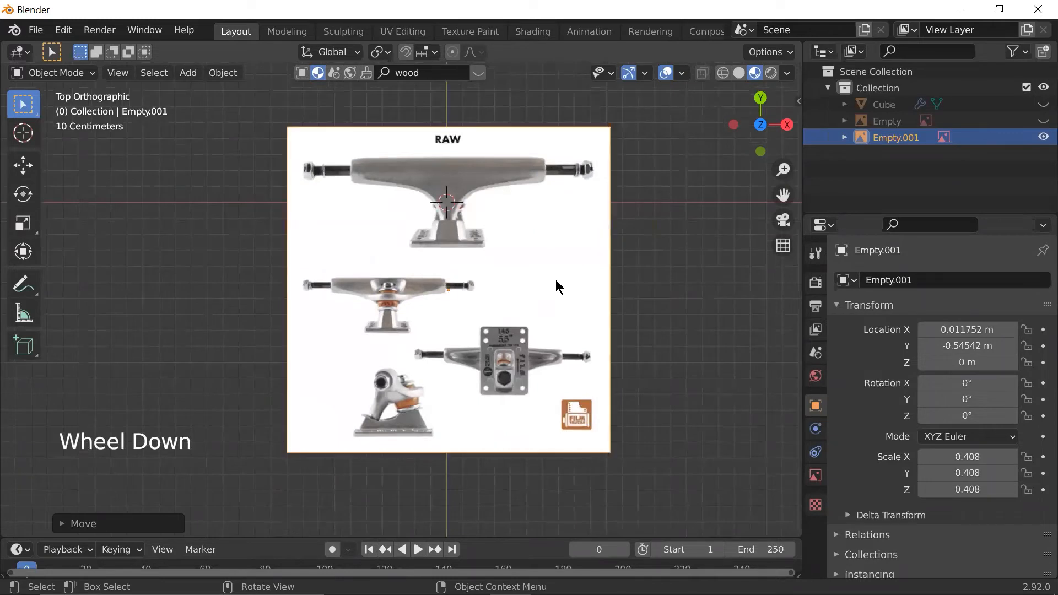
scroll(396, 153, "up", 1)
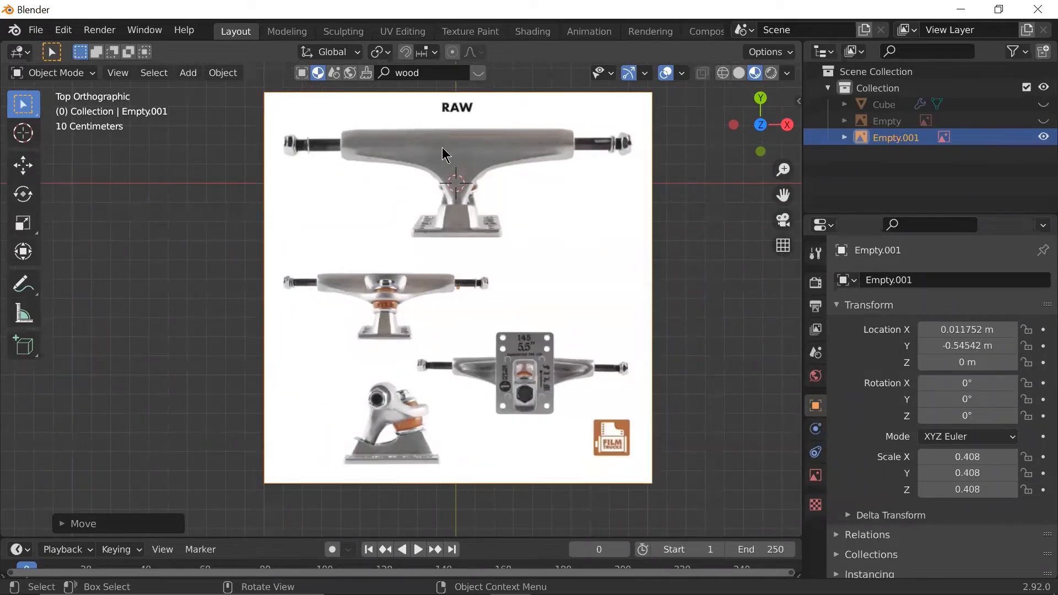
key("shift+a")
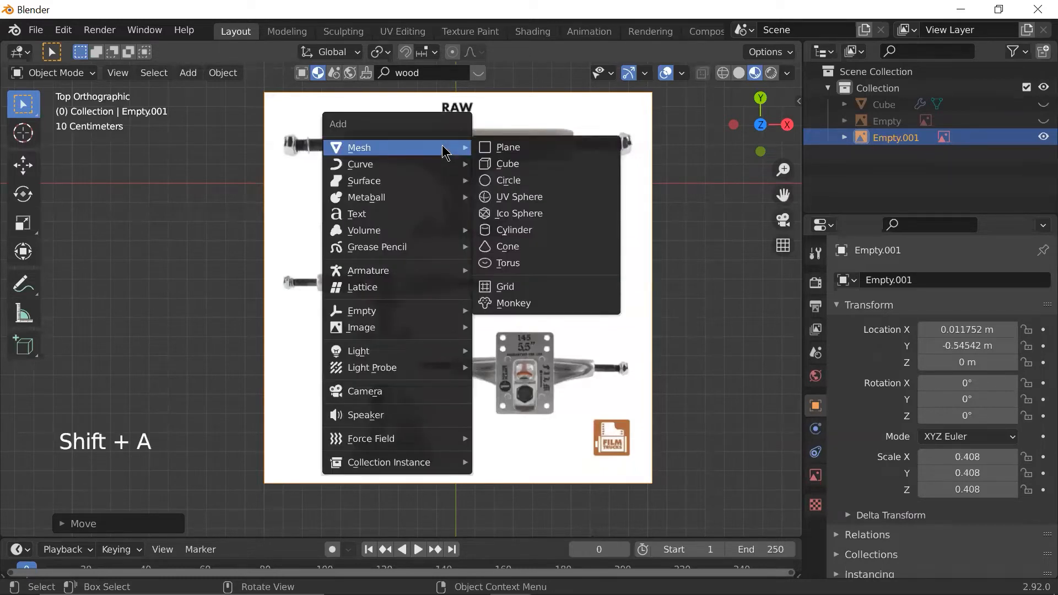
left_click(517, 142)
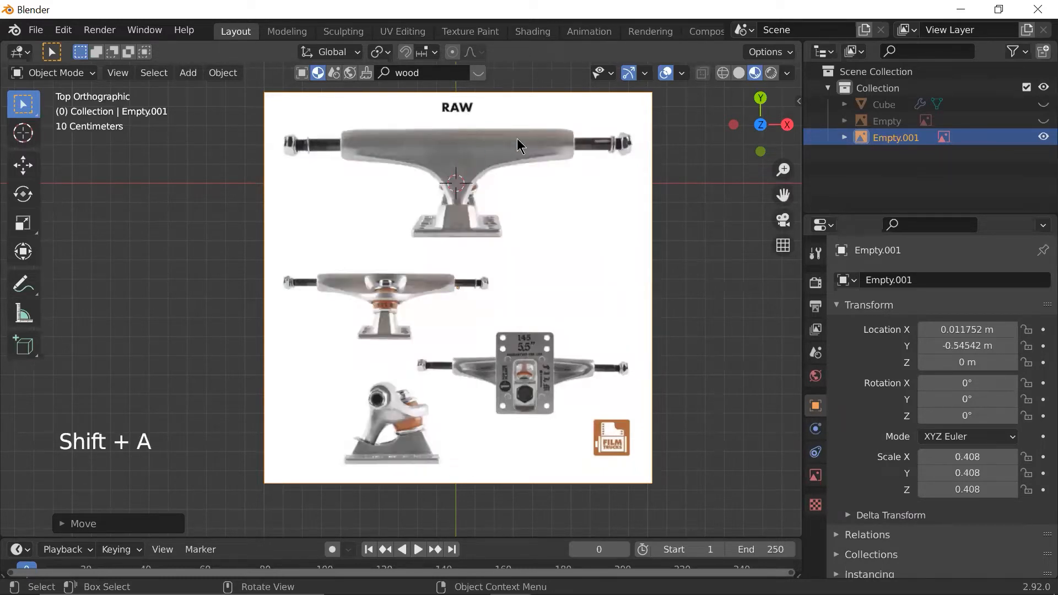
left_click(547, 107)
- Enable opacity on the truck reference image, lower it to about 0.322, and deselect the image
left_click(815, 476)
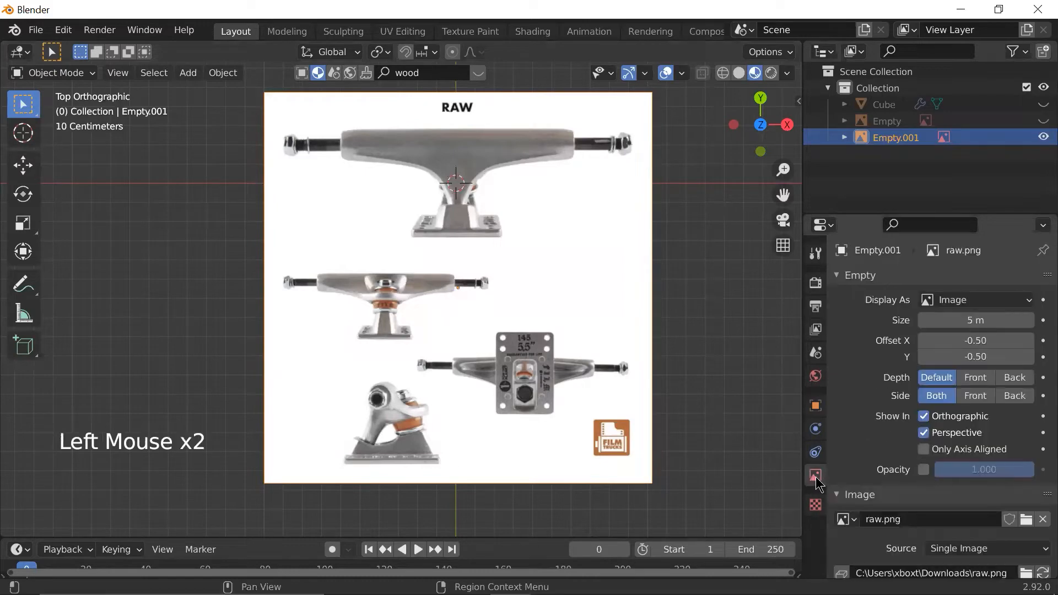
left_click(923, 469)
left_click_drag(1026, 469, 965, 469)
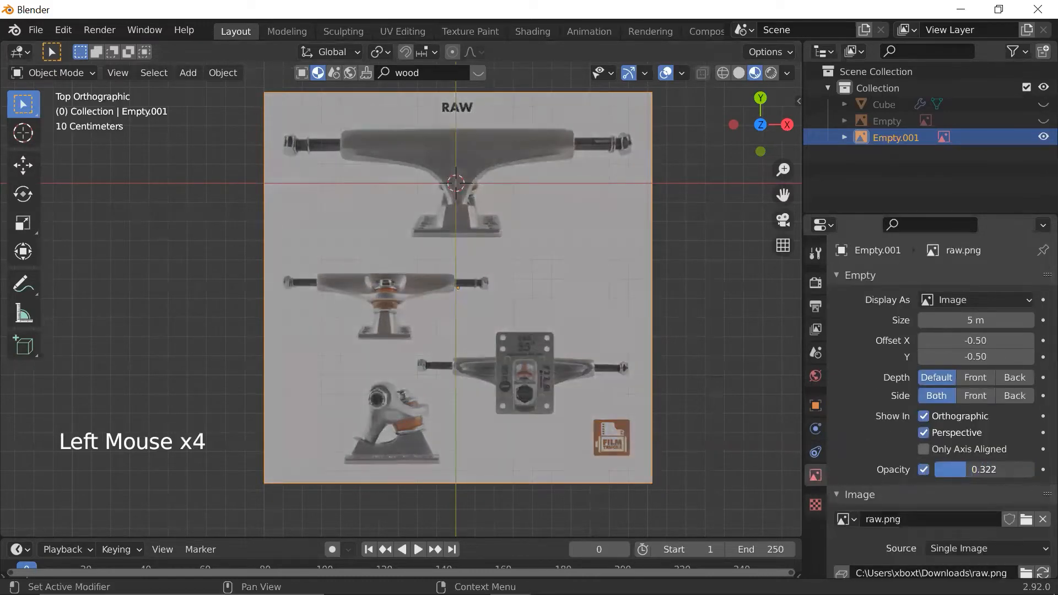
scroll(684, 297, "down", 5)
left_click(628, 282)
- Add a cube at the world origin and scale it down to about the width of the large truck's neck
scroll(628, 283, "up", 5)
middle_click_drag(628, 284, 587, 234, "shift")
scroll(600, 236, "up", 1)
scroll(599, 235, "down", 1)
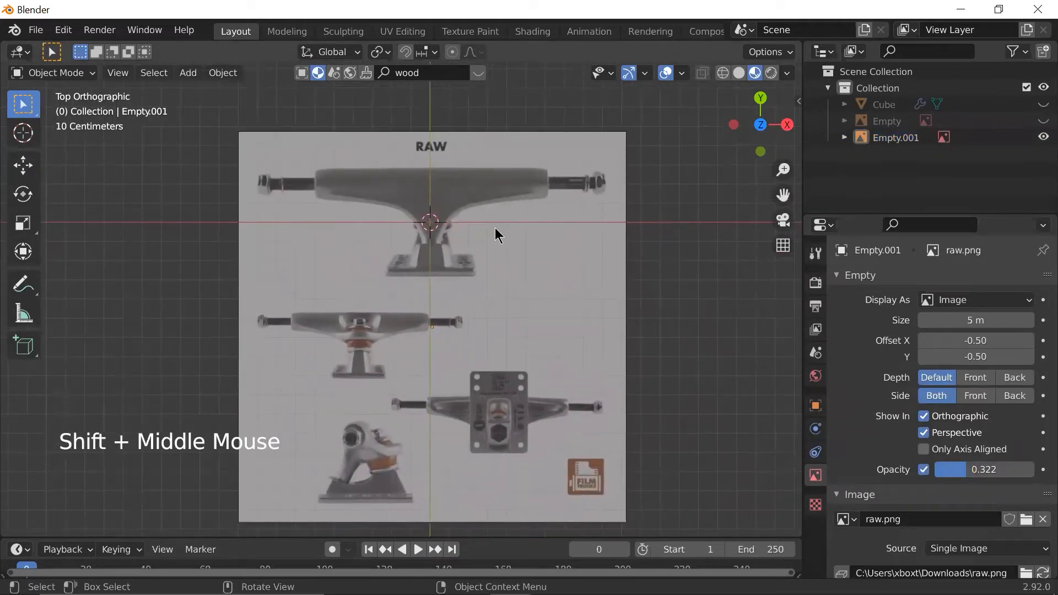
key("shift+a")
mouse_move(491, 226)
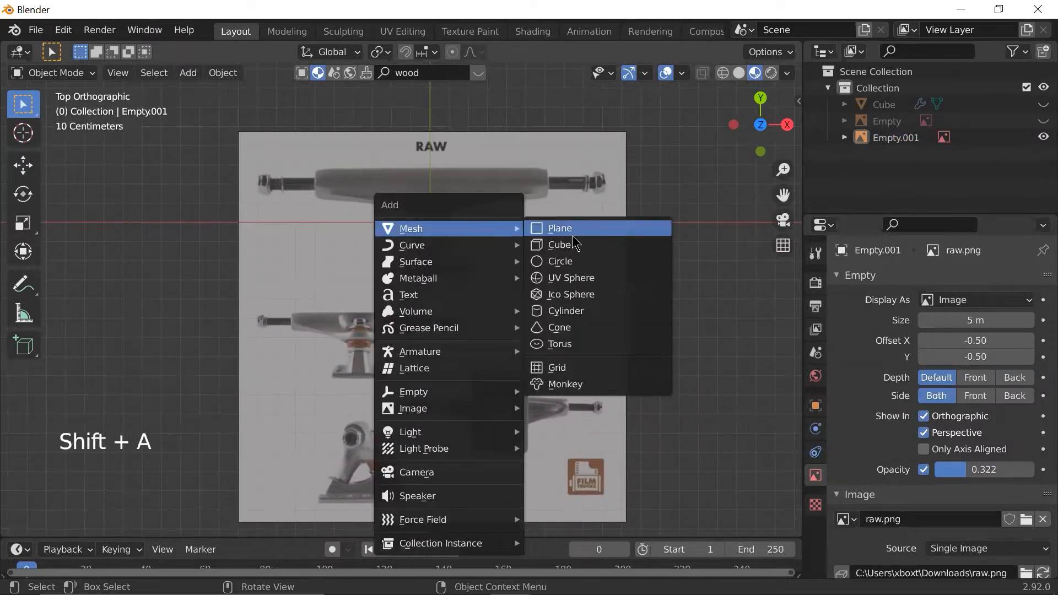
left_click(580, 251)
scroll(639, 248, "down", 1)
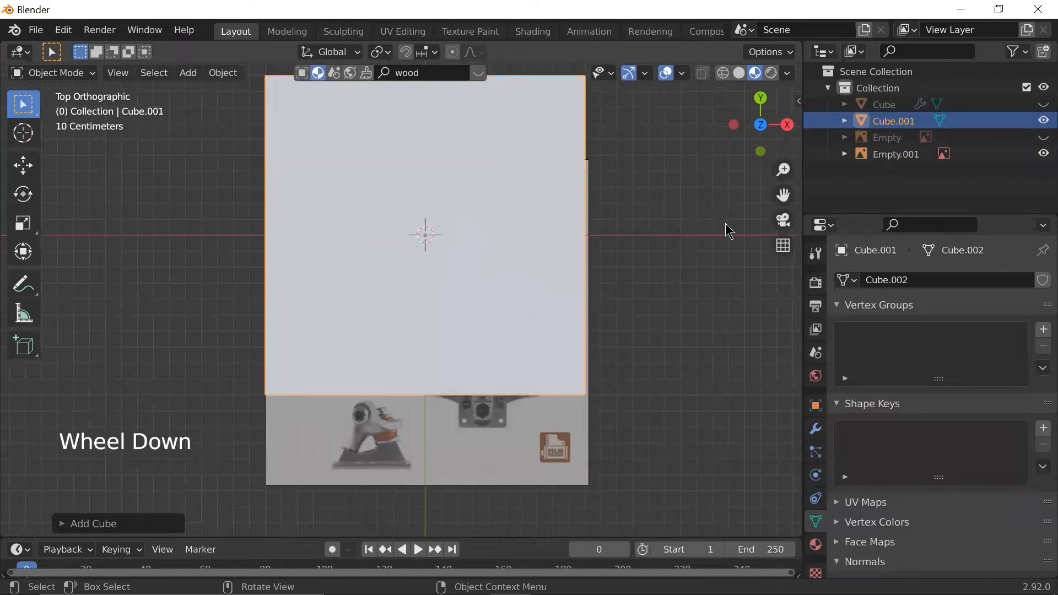
key("s")
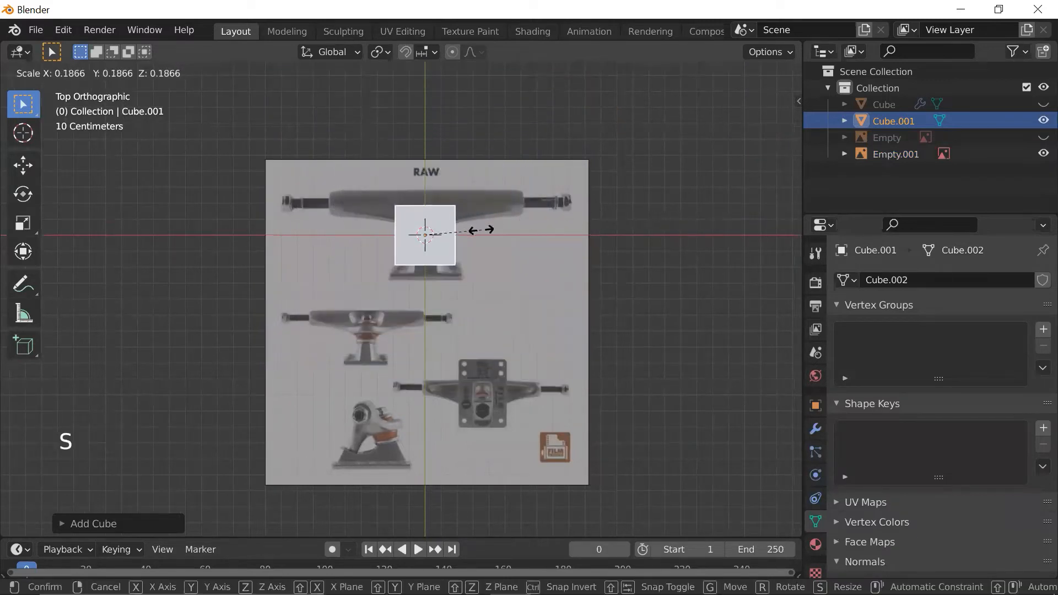
left_click(443, 240)
scroll(453, 237, "up", 3)
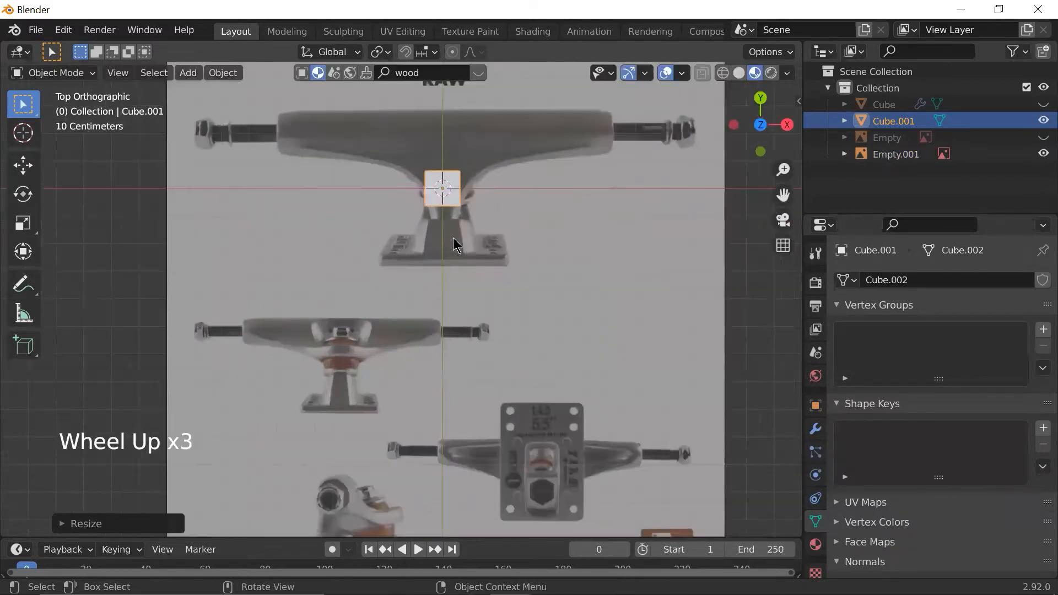
- Move the small cube about 0.2 m along Y onto the middle of the large truck's hanger body
middle_click_drag(452, 237, 480, 315, "shift")
scroll(480, 312, "up", 2)
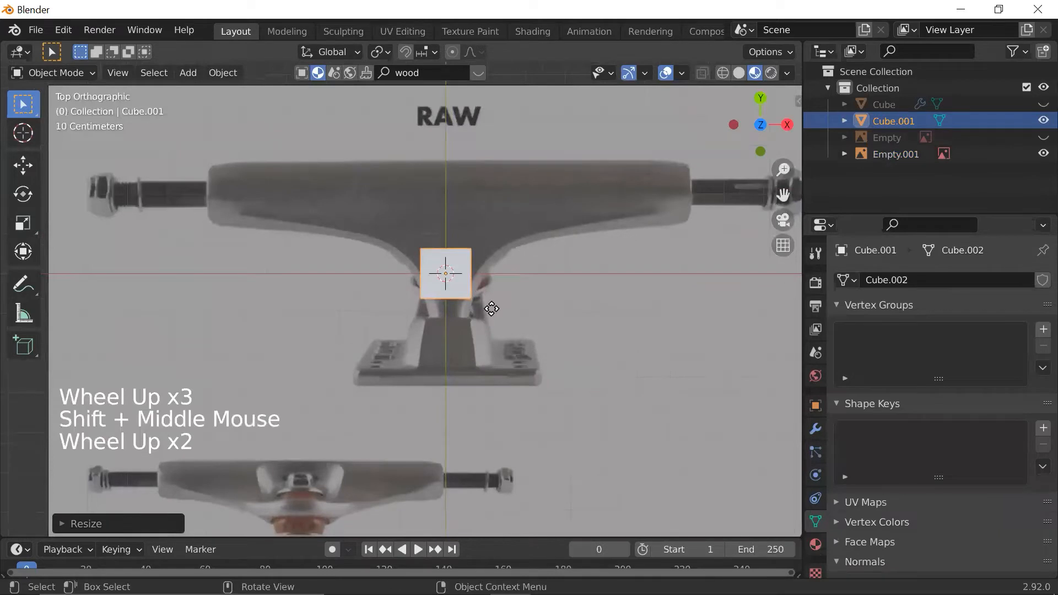
key("g")
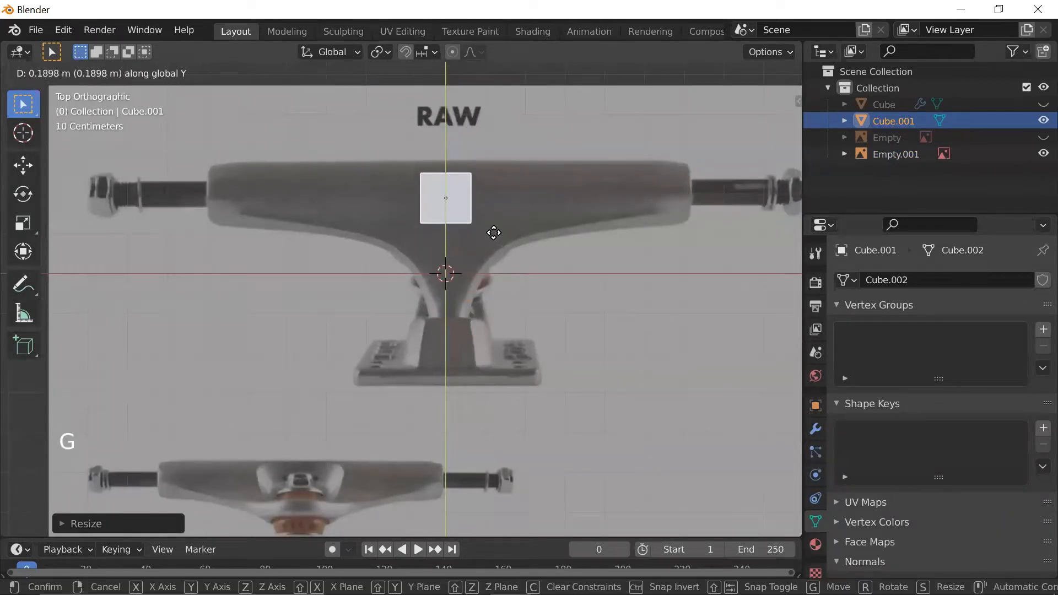
left_click(495, 235)
- Resize the cube uniformly until its height matches the thickness of the hanger body at its outer ends
key("s")
left_click(651, 222)
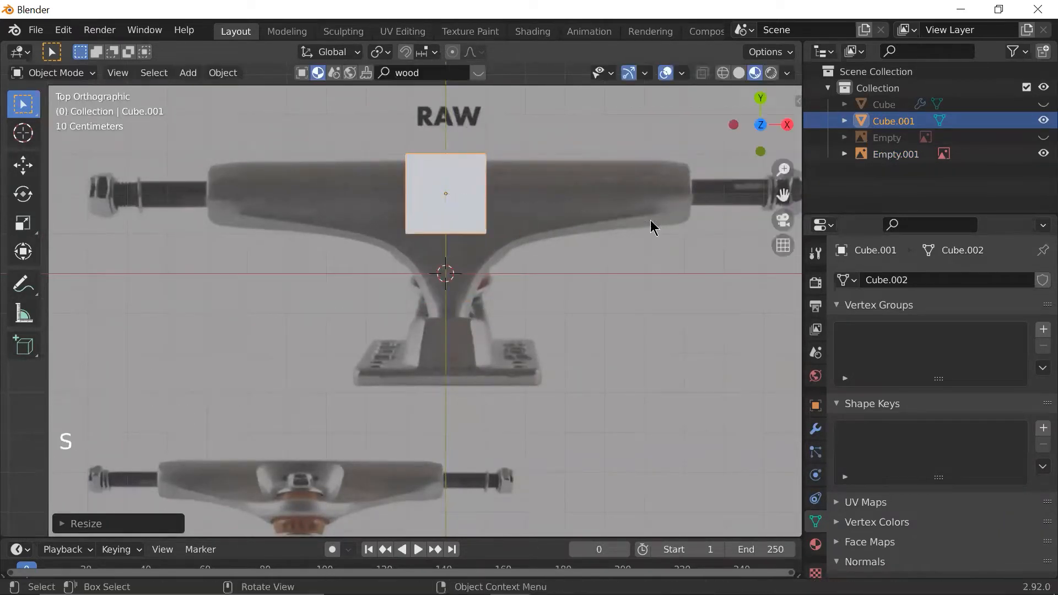
scroll(577, 216, "down", 3)
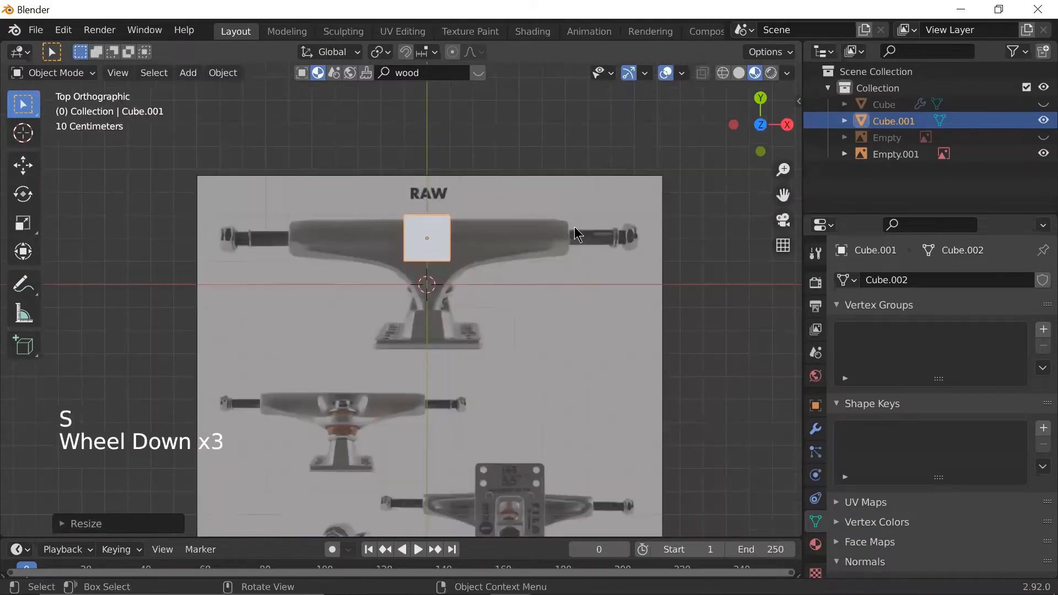
key("s")
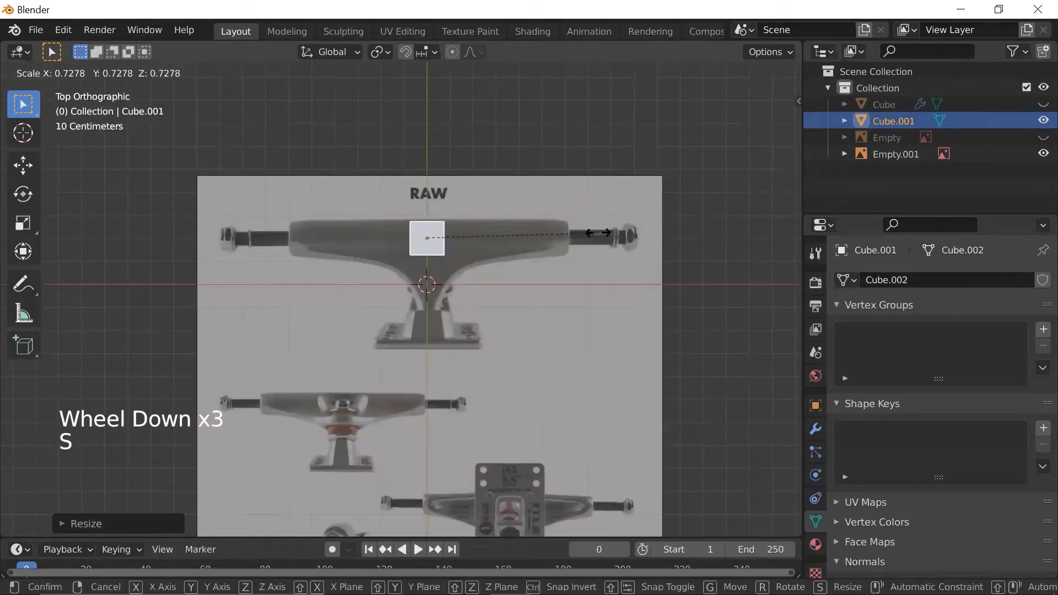
left_click(591, 241)
scroll(591, 242, "up", 3)
middle_click_drag(586, 222, 506, 283, "shift")
scroll(495, 301, "up", 1)
scroll(472, 295, "down", 2)
scroll(506, 285, "up", 2)
scroll(503, 286, "down", 2)
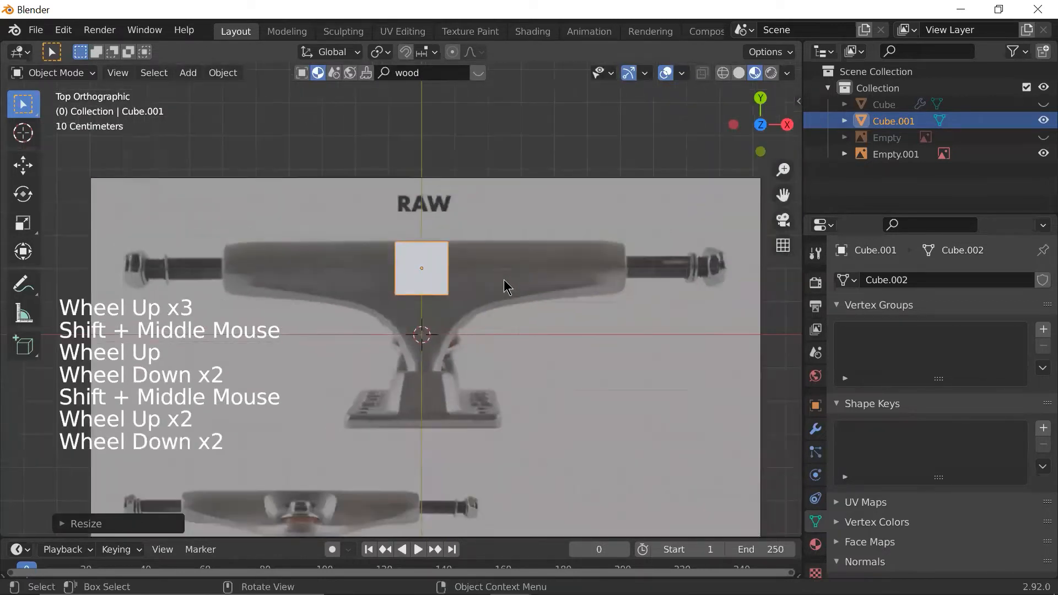
- Raise the cube along Z so it floats clear above the truck reference image
middle_click_drag(496, 279, 446, 299)
middle_click_drag(518, 409, 424, 323, "shift")
scroll(478, 296, "up", 2)
key("g")
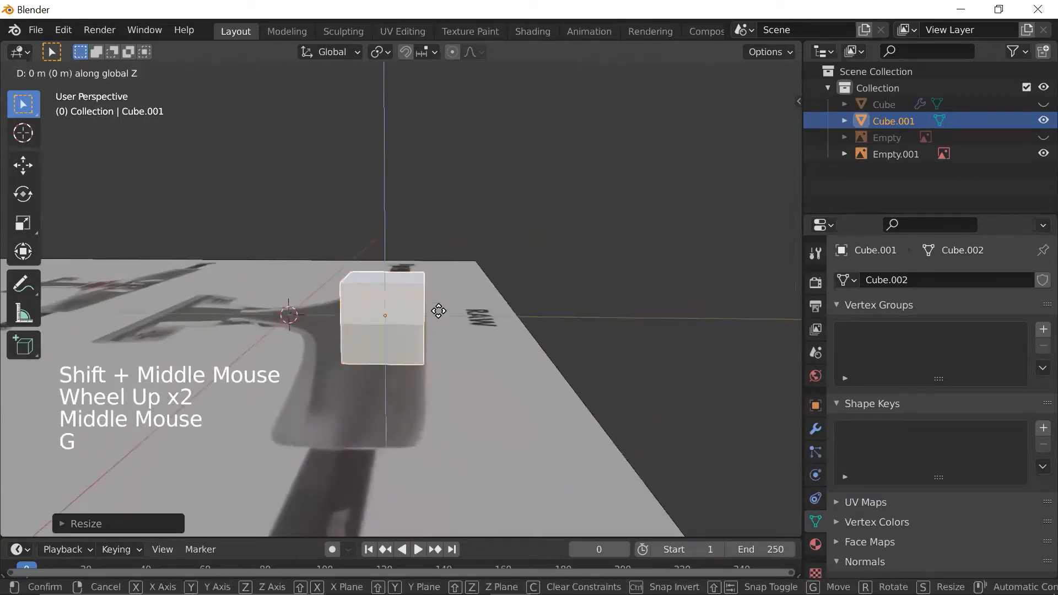
left_click(431, 210)
- Add a Subdivision Surface modifier to the raised cube
left_click(815, 427)
left_click(885, 280)
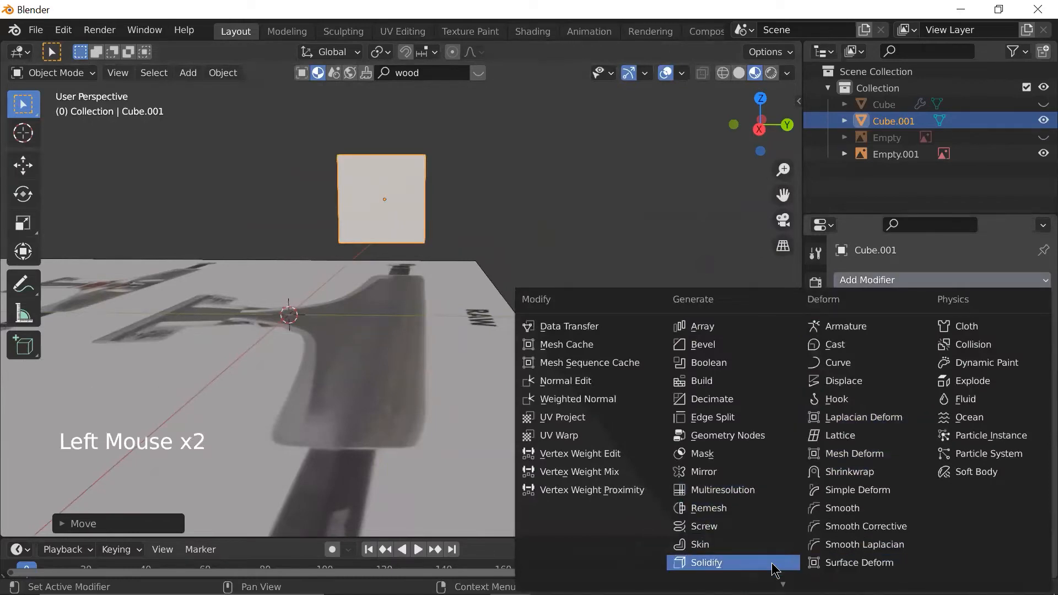
left_click(733, 553)
- In Edit Mode, select the edges of the cube's face towards the RAW lettering, examine the smoothed shape inside its cage, and return to Object Mode
middle_click_drag(614, 394, 541, 343)
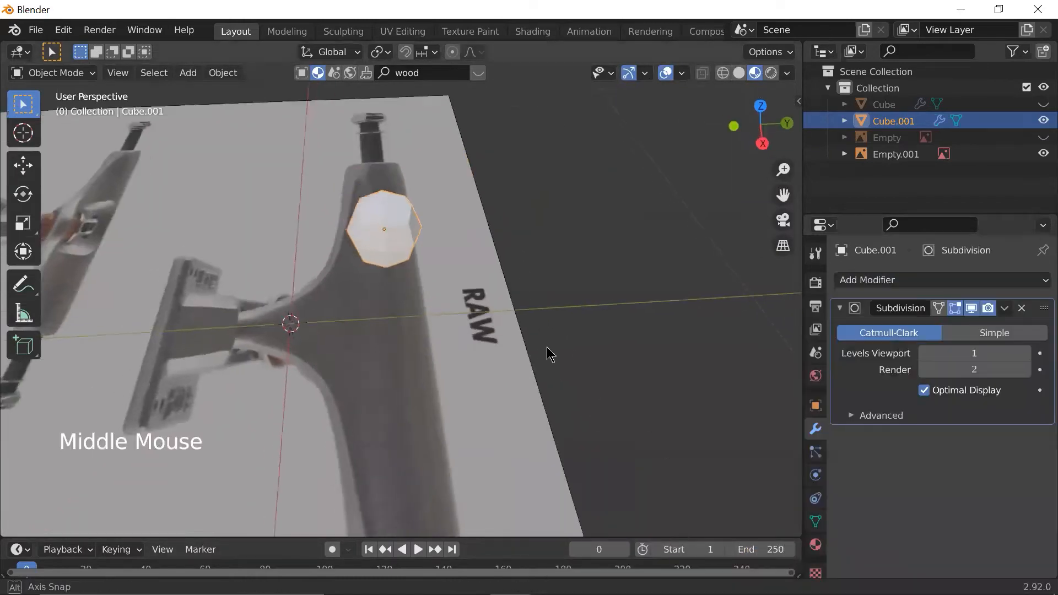
scroll(463, 311, "up", 3)
middle_click_drag(463, 312, 481, 234)
middle_click_drag(464, 285, 453, 306)
key("Tab")
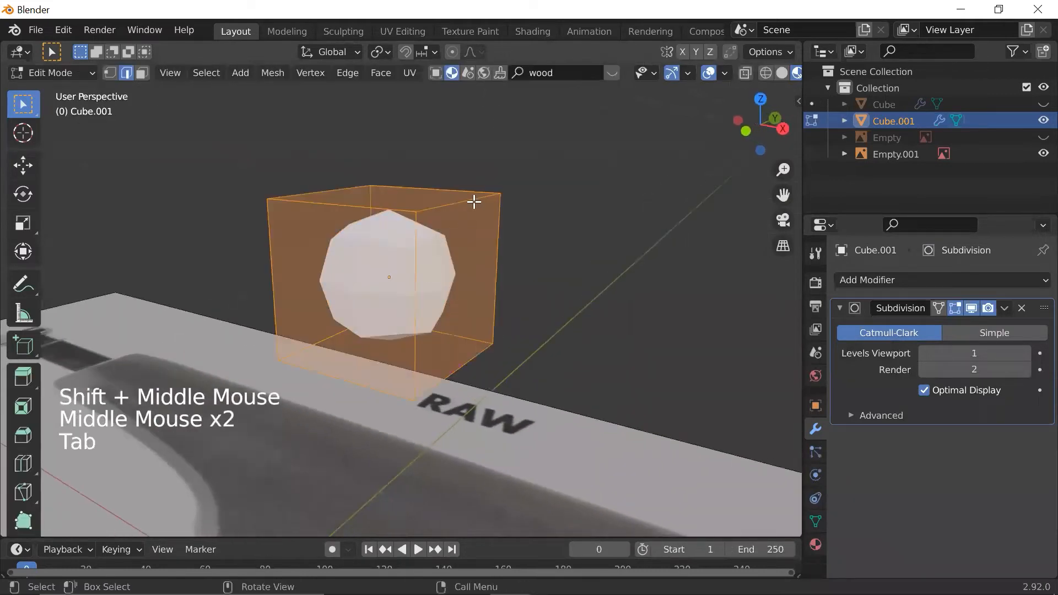
key("2")
left_click(484, 372)
left_click(477, 358, "shift")
middle_click_drag(478, 359, 348, 279)
left_click(460, 272, "shift")
left_click(444, 307, "shift")
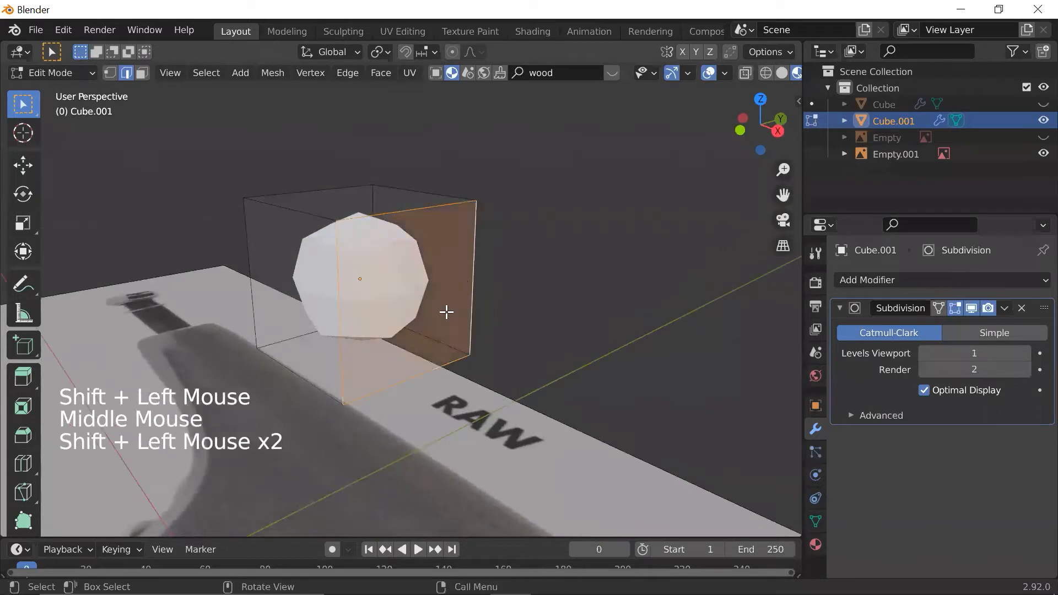
scroll(404, 291, "up", 3)
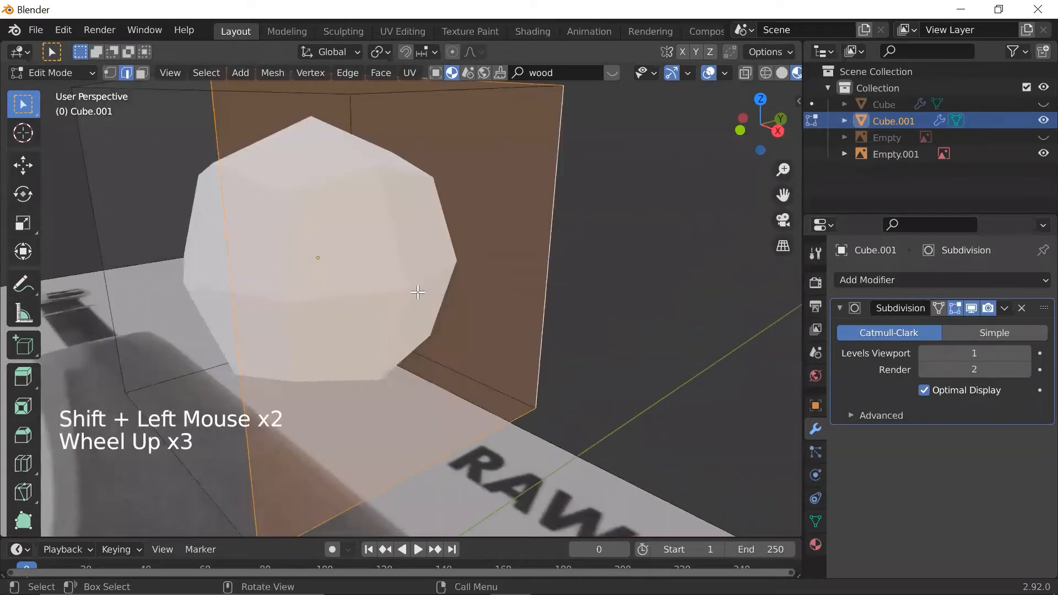
scroll(415, 286, "down", 3)
scroll(410, 287, "up", 1)
key("Tab")
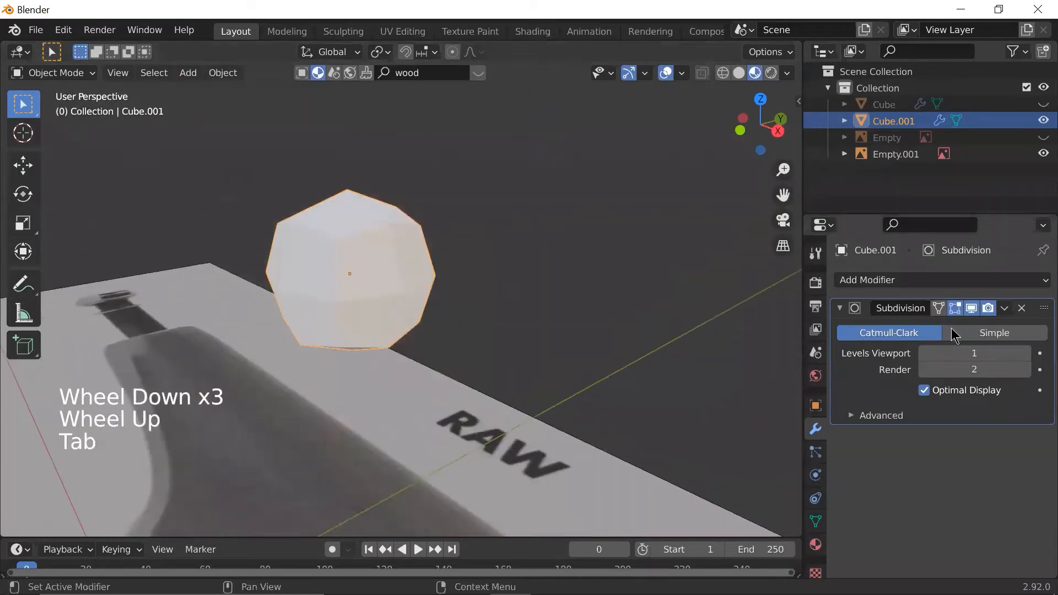
- Raise the Subdivision modifier's viewport level to 6 and examine the cube's rounded shape
left_click(1025, 353)
left_click(1026, 353)
left_click(1025, 353)
left_click(1025, 353)
left_click(1025, 353)
left_click(1025, 353)
left_click(1025, 353)
scroll(451, 248, "up", 3)
scroll(450, 247, "down", 1)
middle_click_drag(451, 246, 528, 233)
scroll(626, 284, "down", 3)
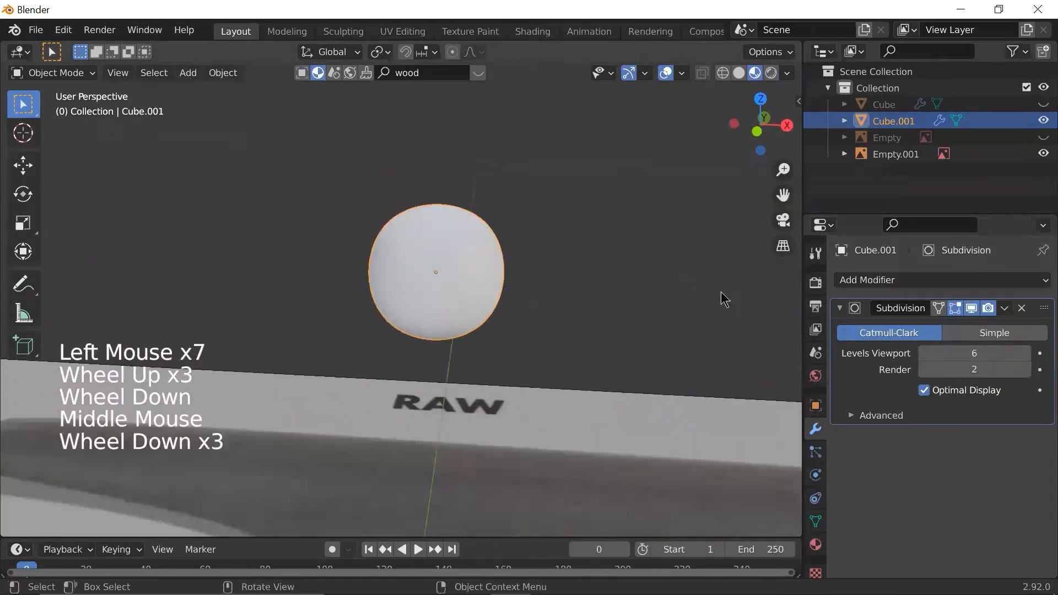
- Remove the Subdivision modifier from the cube and deselect it
left_click(923, 353)
left_click(924, 353)
left_click(923, 352)
left_click(1022, 307)
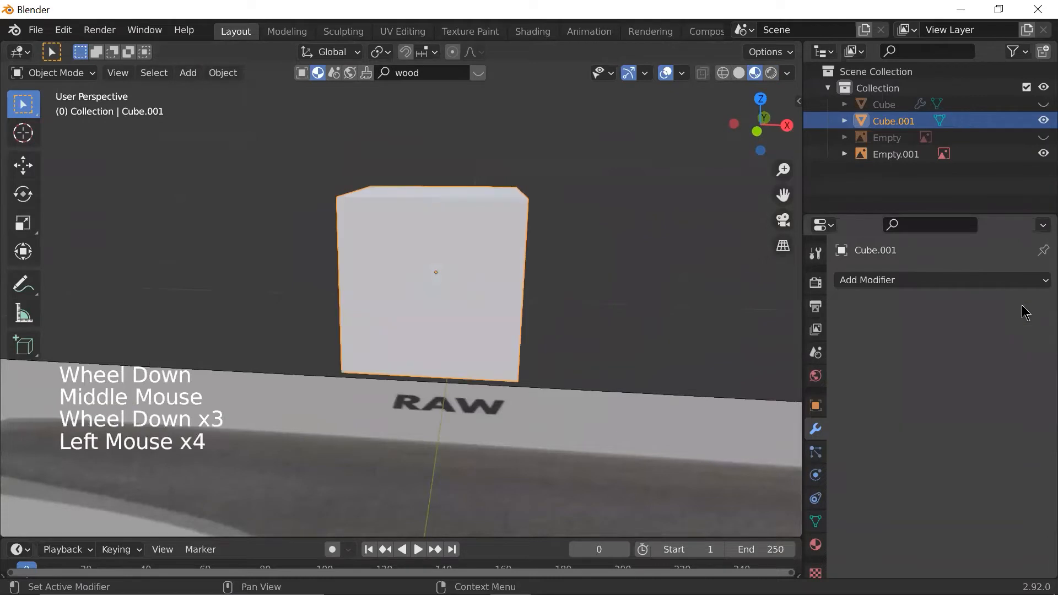
mouse_move(508, 215)
middle_mouse_down()
mouse_move(529, 240)
mouse_move(507, 236)
middle_mouse_up()
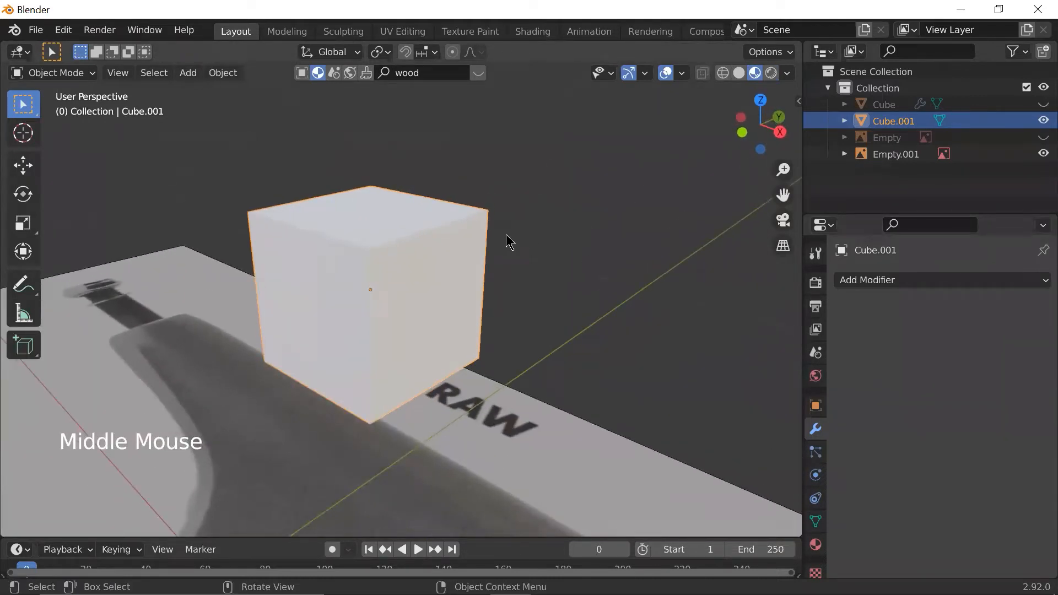
left_click(534, 261)
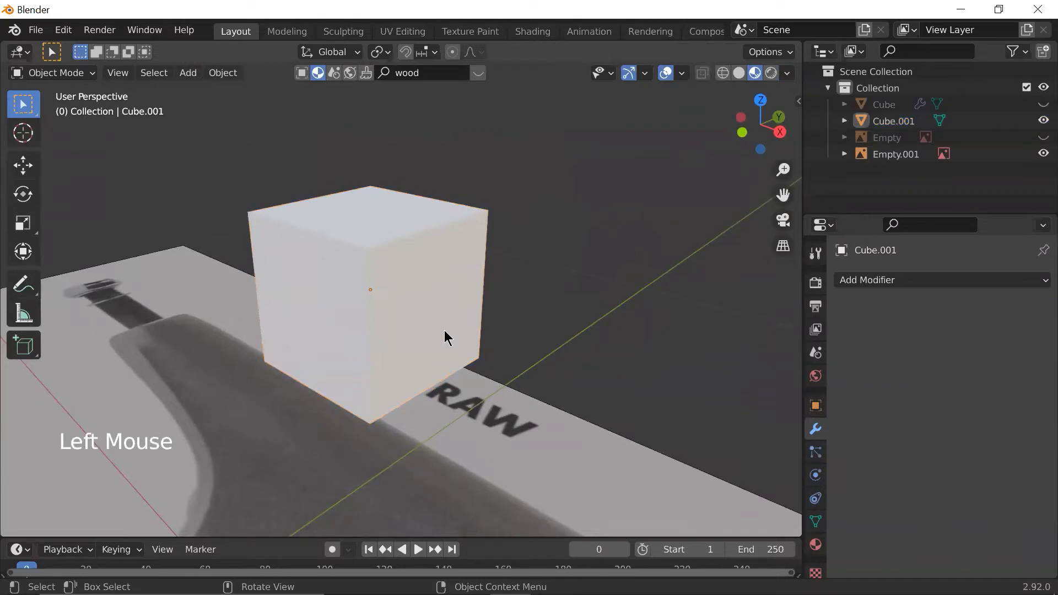
- Switch to the top orthographic view framing the whole truck reference, and select the cube over the hanger
middle_click_drag(436, 319, 474, 346)
scroll(475, 346, "up", 1)
key("grave")
left_click(490, 218)
scroll(500, 297, "down", 6)
scroll(499, 306, "up", 1)
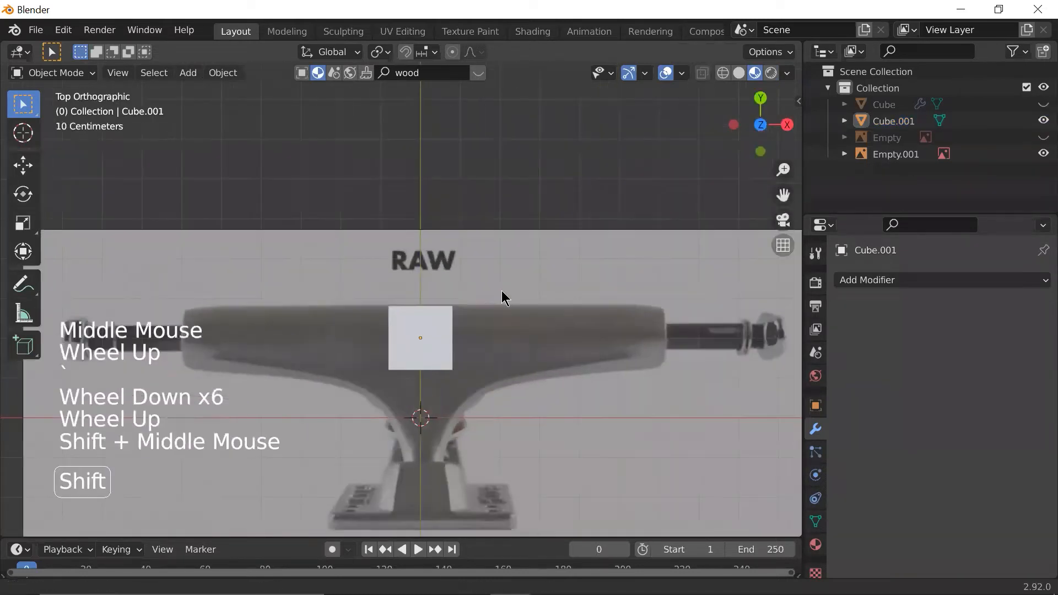
middle_click_drag(499, 305, 455, 271, "shift")
left_click(438, 276)
scroll(437, 276, "up", 3)
scroll(448, 286, "down", 4)
scroll(452, 295, "up", 1)
scroll(451, 296, "down", 2)
scroll(474, 330, "up", 2)
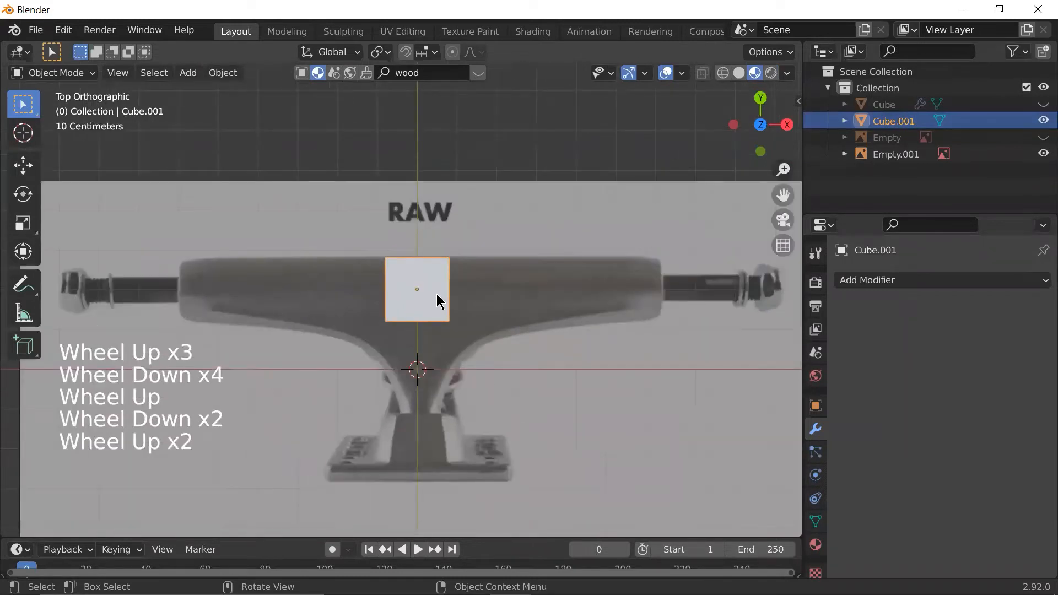
- In Edit Mode with wireframe display and vertex selection, select the whole cube and scale it along X to roughly the hanger body's length
key("Tab")
key("Tab")
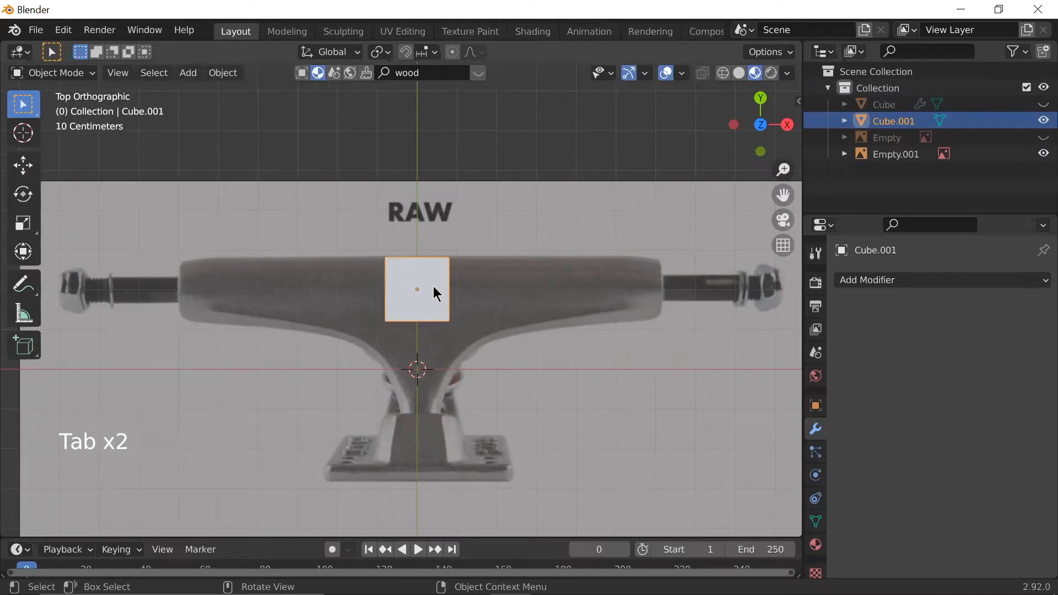
key("Tab")
left_click(365, 251)
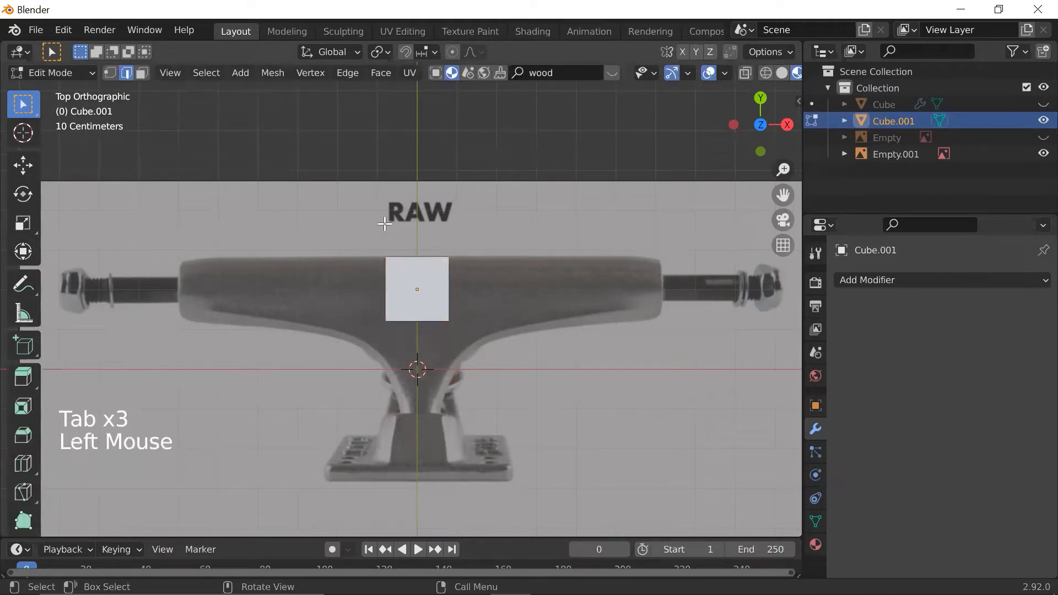
key("1")
key("shift+z")
left_click(365, 231)
left_click_drag(364, 232, 517, 331)
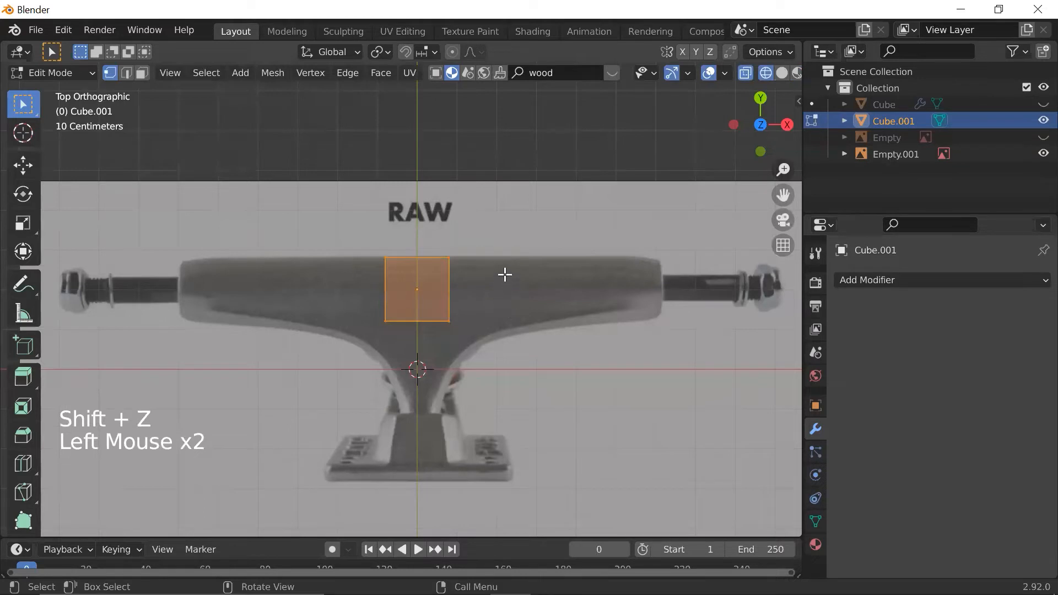
left_click_drag(502, 359, 355, 192)
key("s")
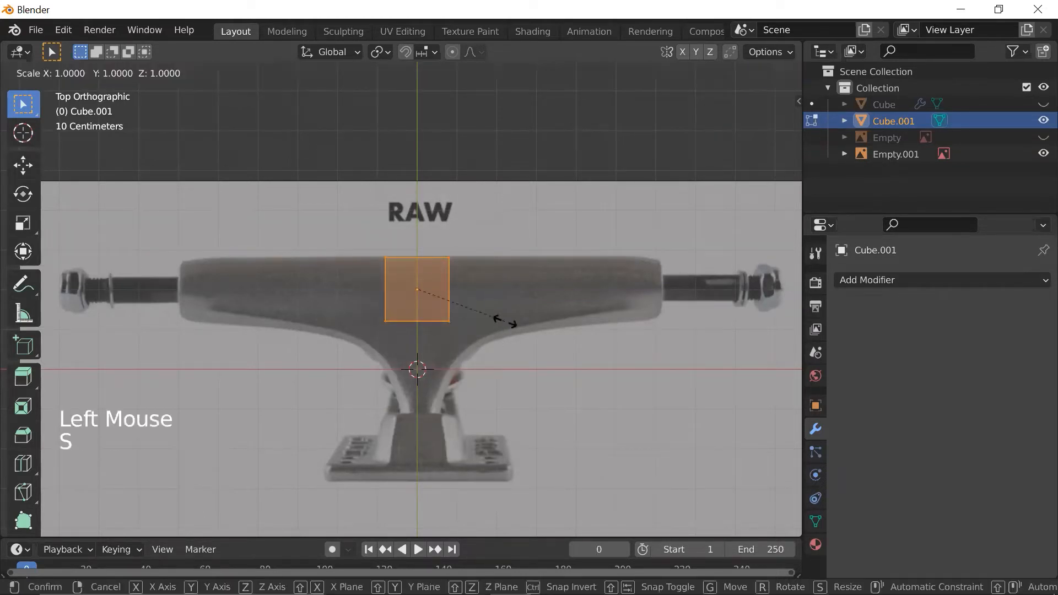
key("x")
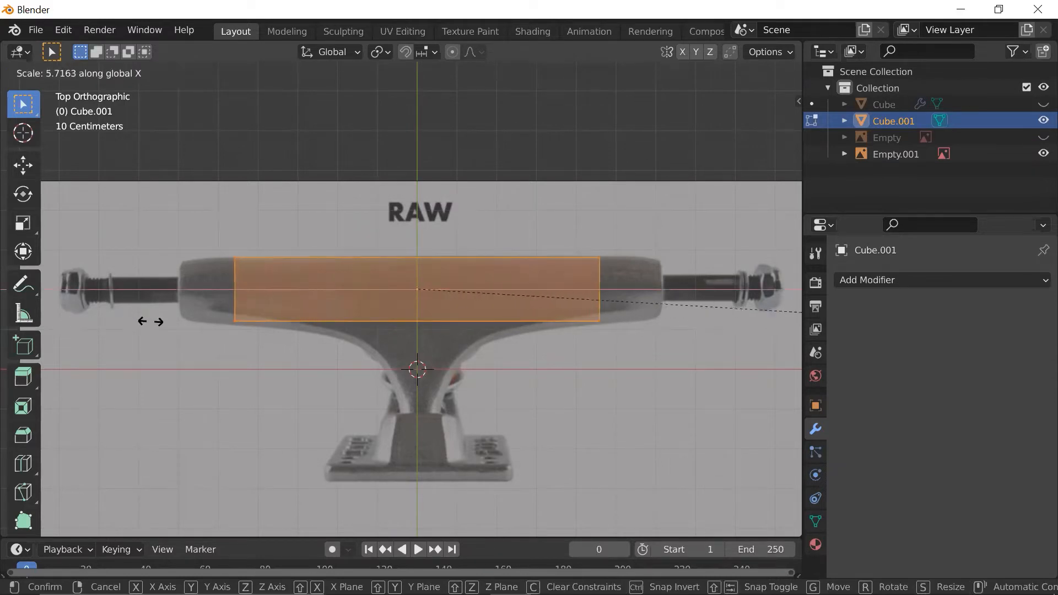
left_click(314, 267)
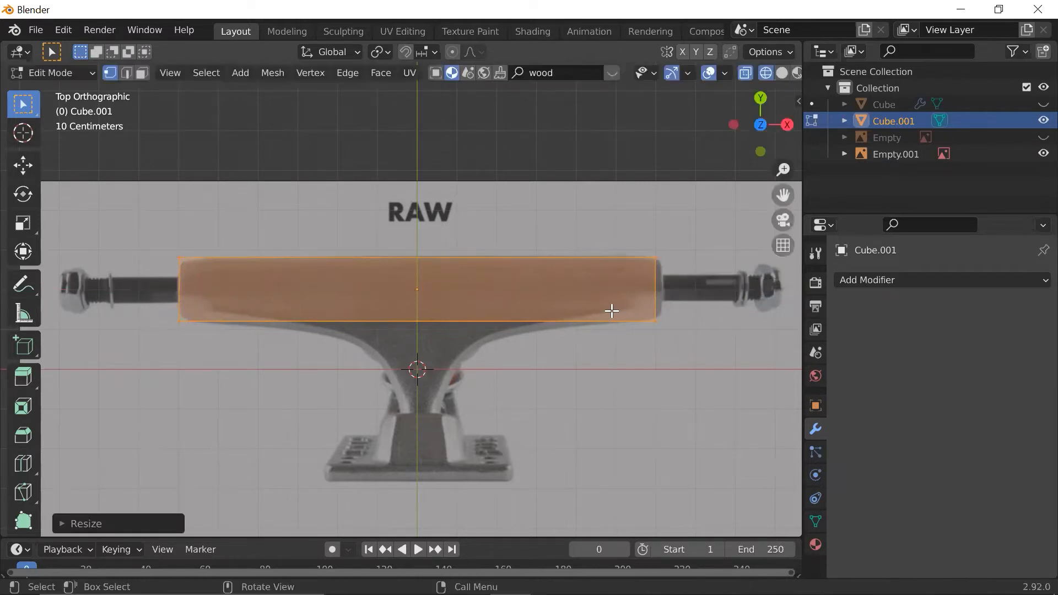
- Back in Object Mode, shift the truck reference image along X to about 0.002 m so the hanger centres under the block
scroll(612, 311, "up", 2)
scroll(611, 311, "down", 2)
key("Tab")
left_click(721, 286)
key("g")
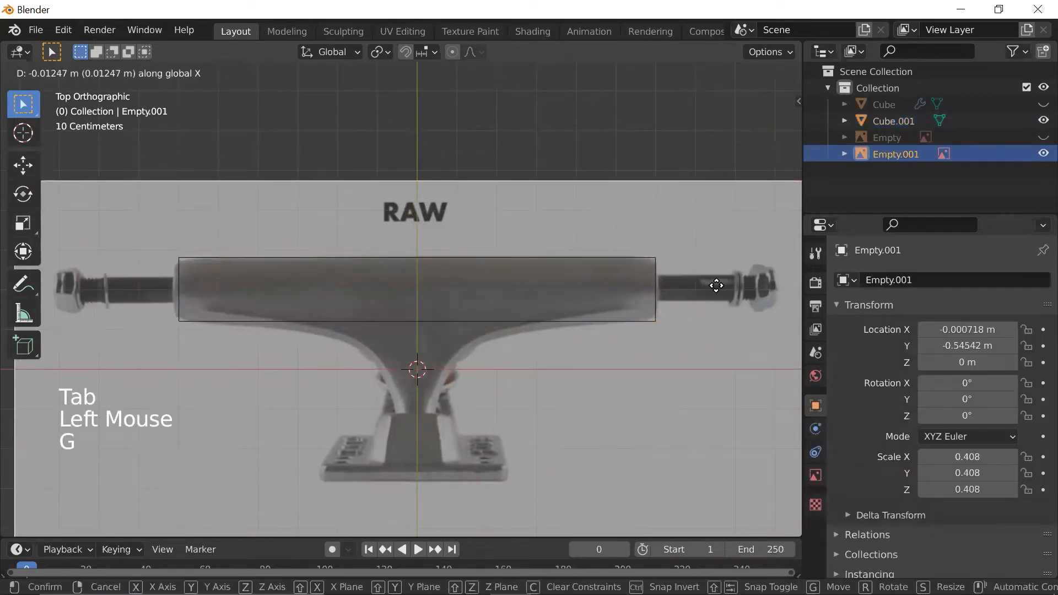
left_click(718, 286)
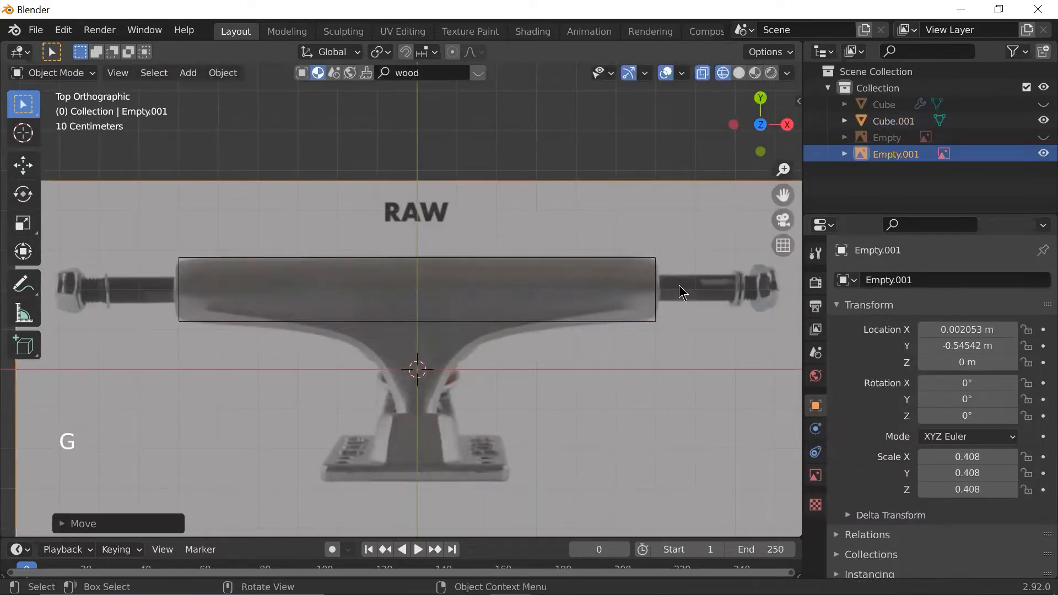
- Scale the block's mesh along X by about 1.01 so its ends meet both ends of the hanger body
left_click(657, 287)
key("Tab")
key("s")
key("x")
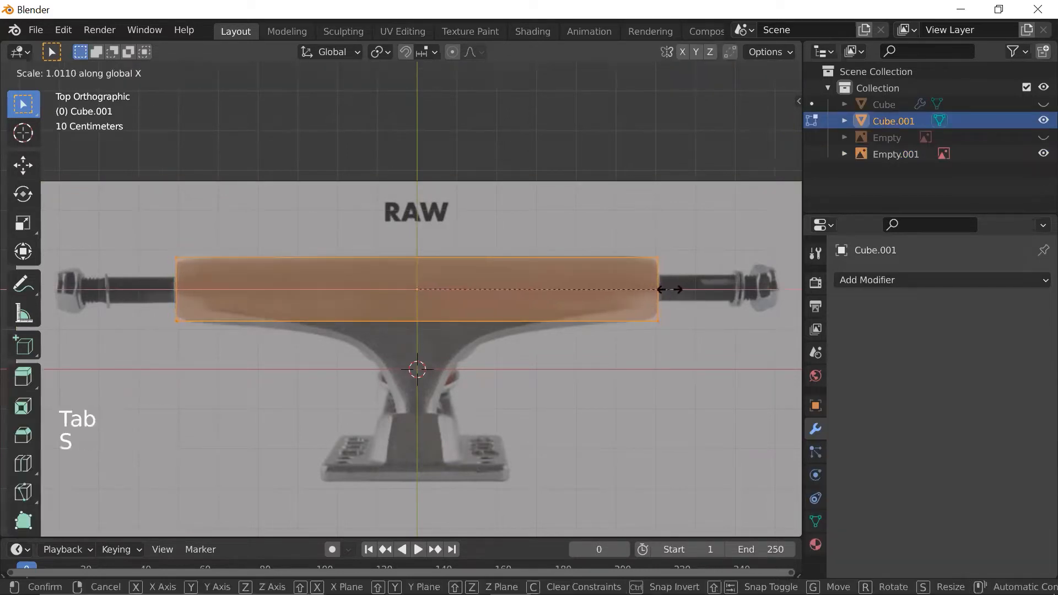
left_click(276, 269)
scroll(182, 285, "up", 3)
scroll(289, 317, "down", 2)
middle_click_drag(289, 317, 286, 294, "shift")
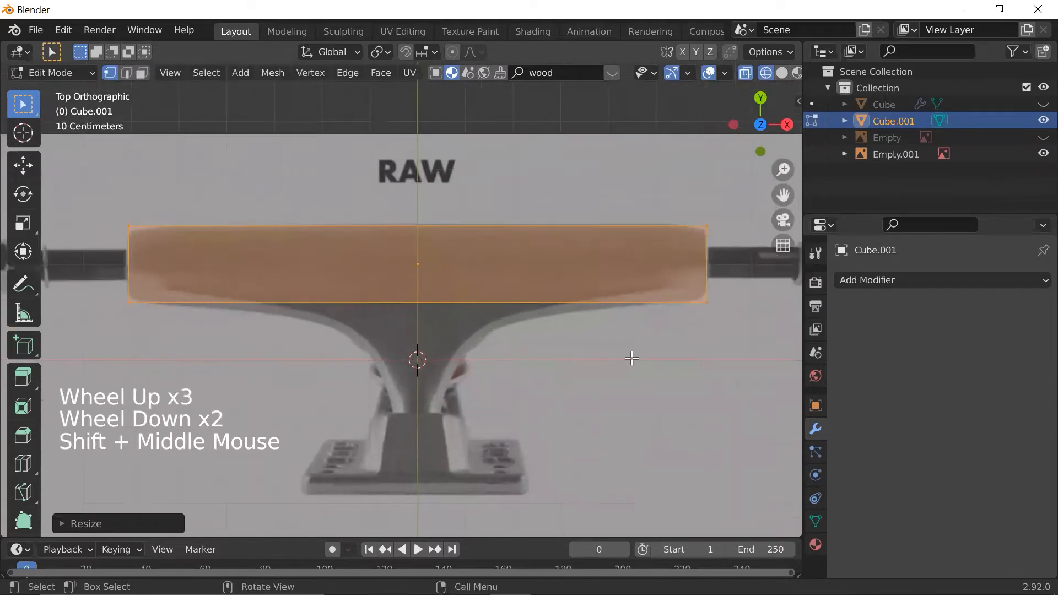
scroll(605, 324, "down", 2)
scroll(427, 329, "up", 1, "shift")
scroll(427, 329, "up", 3)
scroll(428, 331, "down", 2)
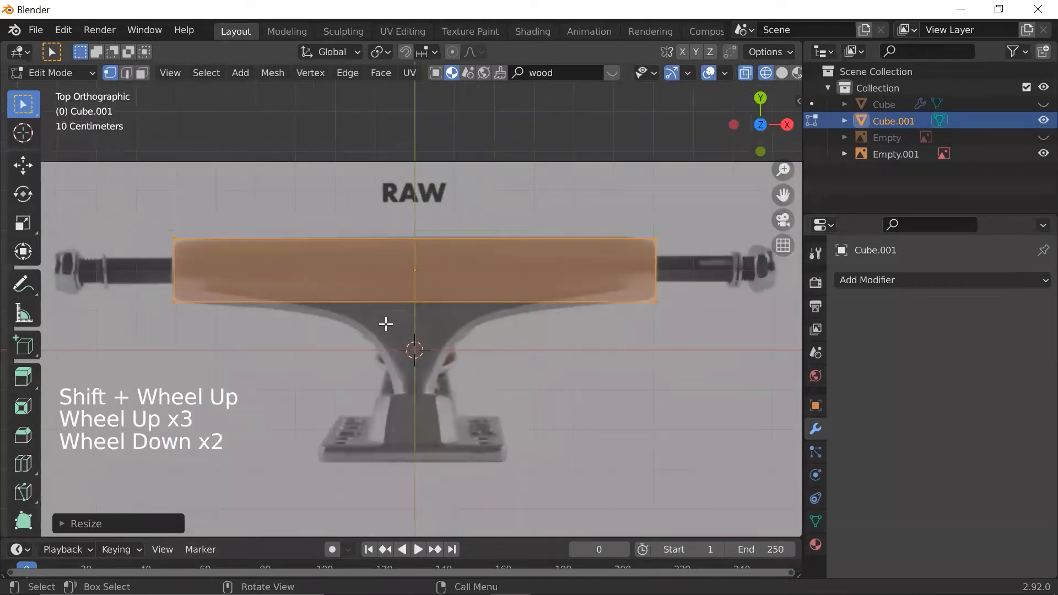
- Return to Object Mode with shaded display and inspect the lengthened block above the reference image in perspective
key("Tab")
middle_click_drag(514, 285, 539, 292)
key("shift+z")
middle_click_drag(472, 243, 515, 222)
left_click(498, 197)
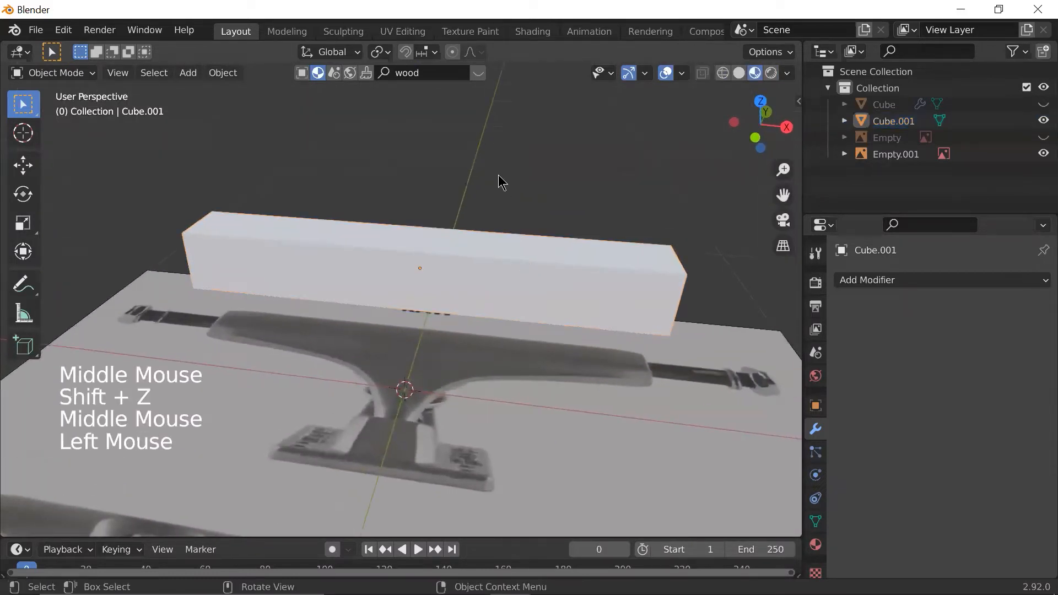
- From the top view in wireframe Edit Mode, add a loop cut exactly at the middle of the block's length
key("grave")
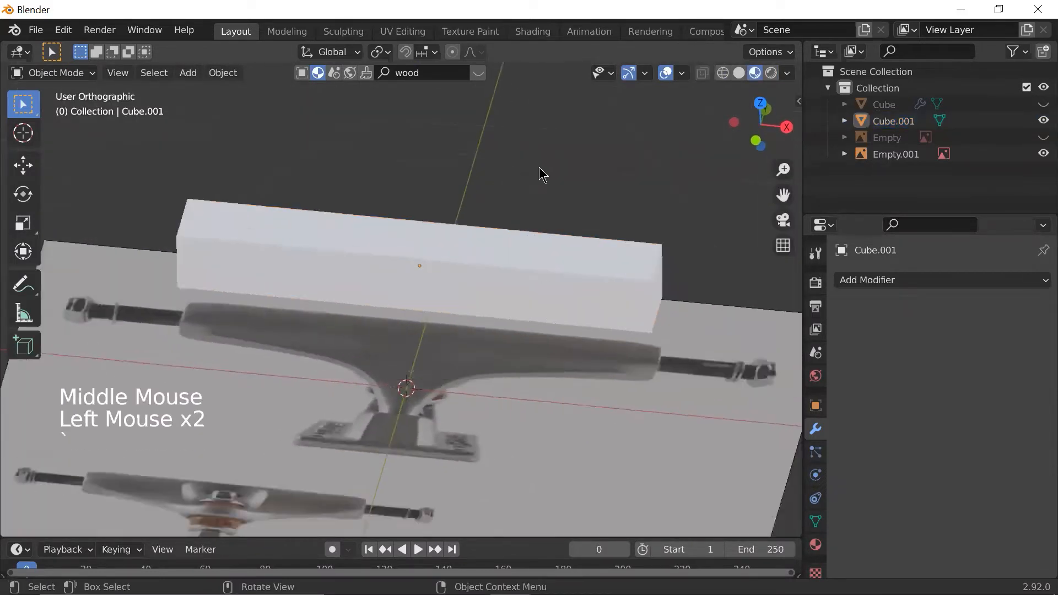
left_click(460, 271)
key("Tab")
key("shift+z")
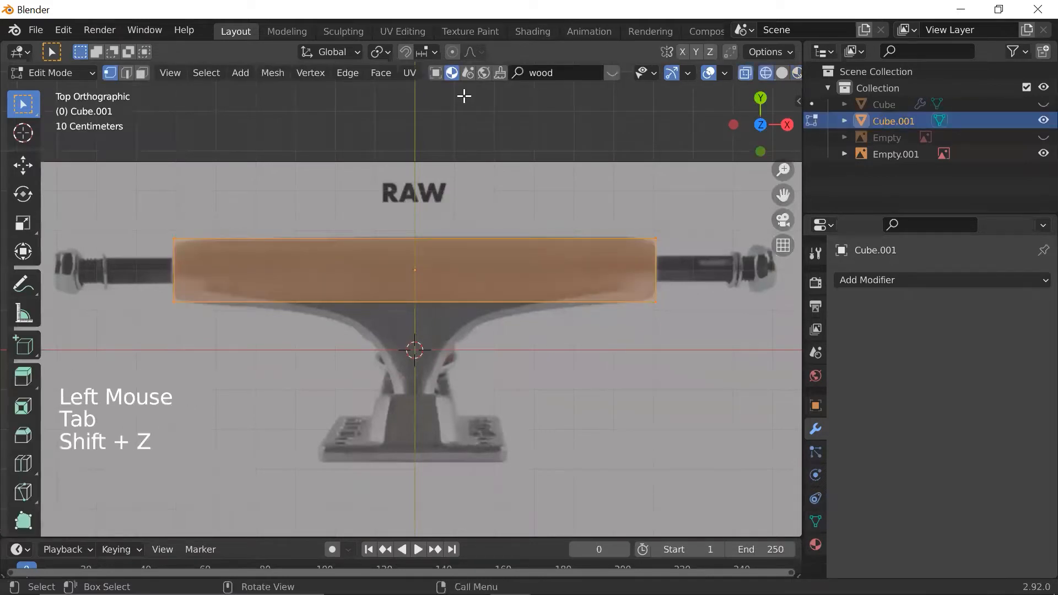
left_click(438, 379)
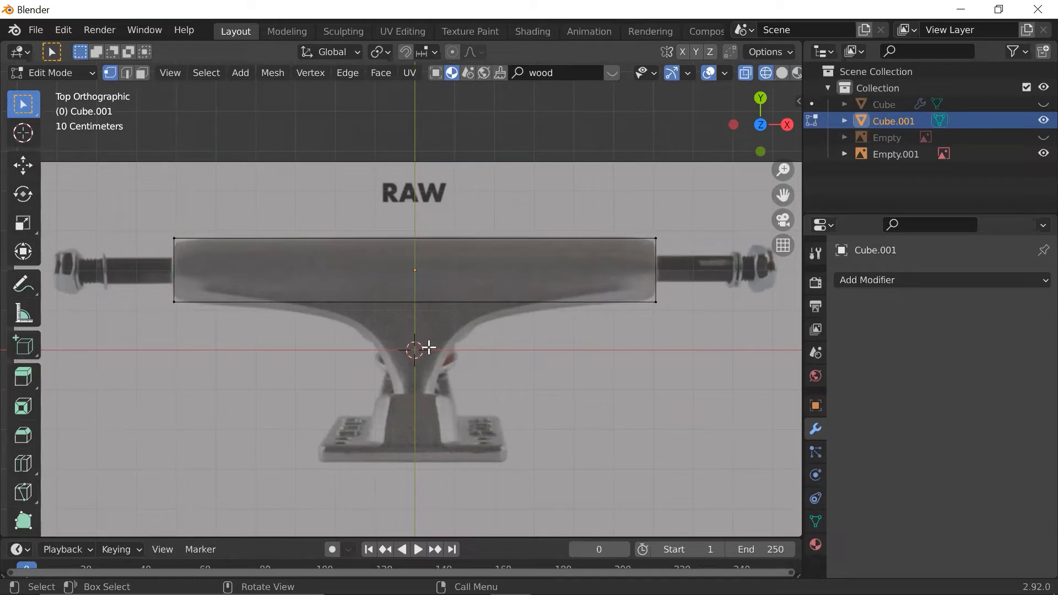
key("ctrl+r")
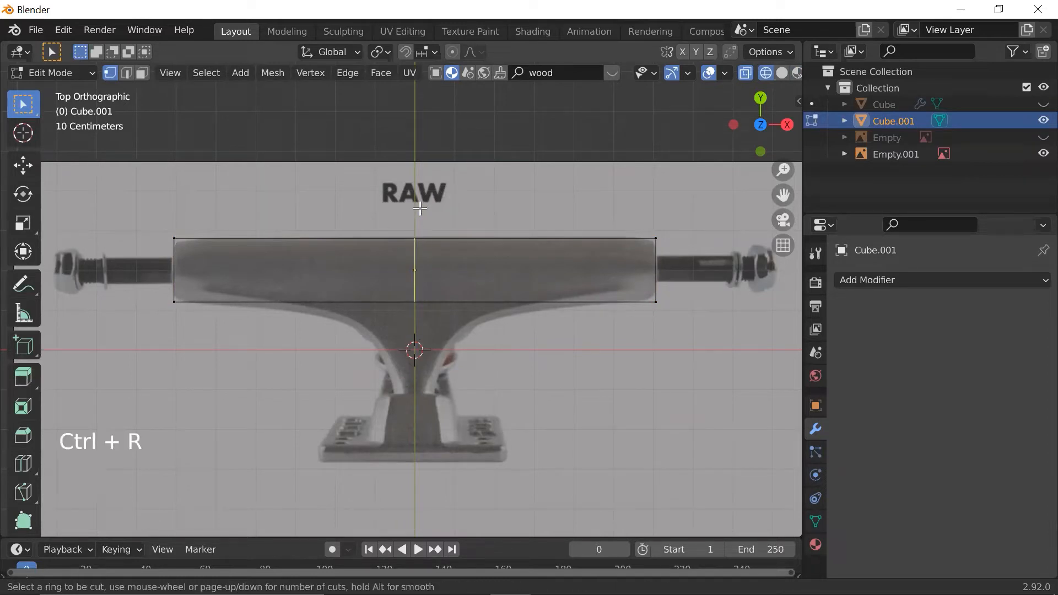
left_click(420, 208)
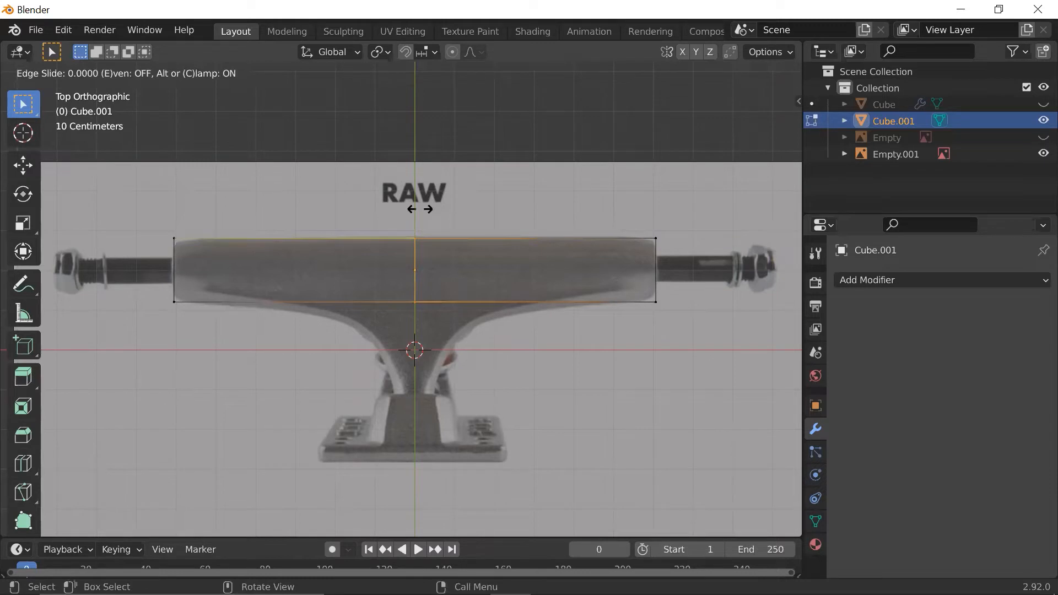
right_click(420, 208)
scroll(456, 271, "up", 3)
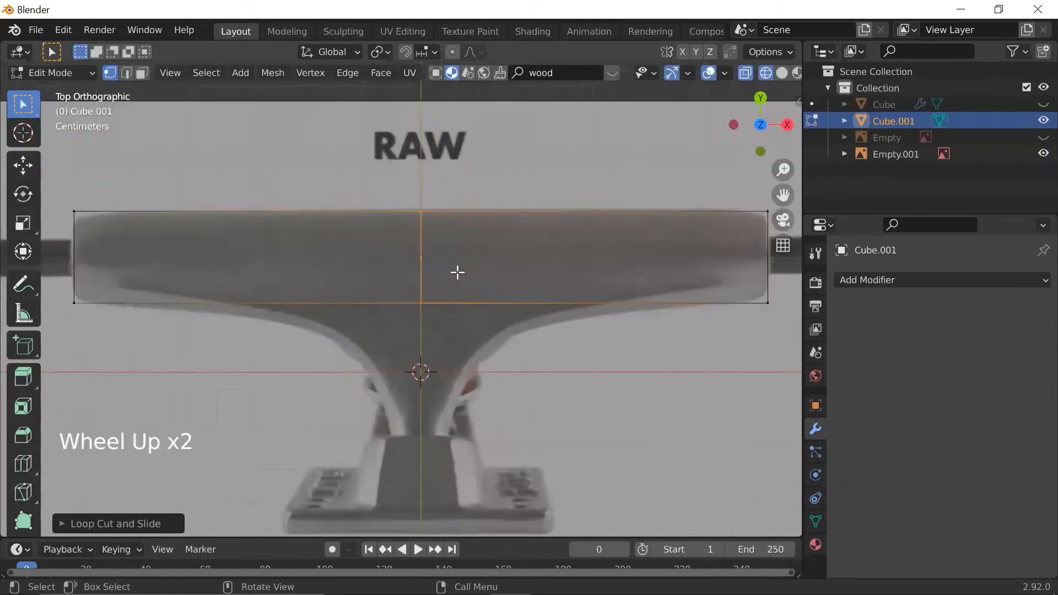
scroll(456, 271, "down", 3)
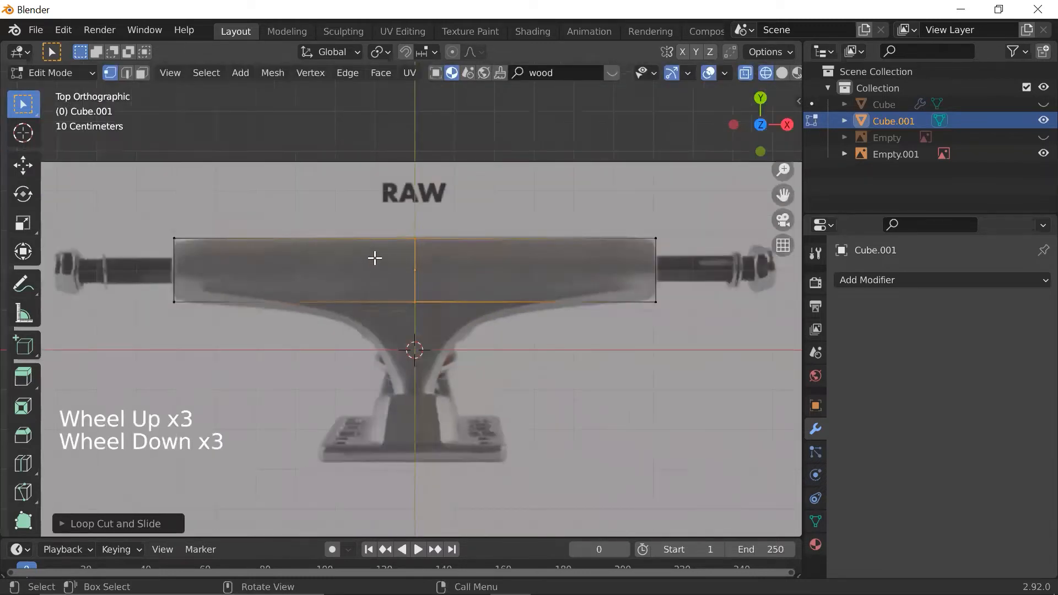
- Try adding one extra loop cut on each side of the central cut, and undo both
key("ctrl+r")
left_click(347, 237)
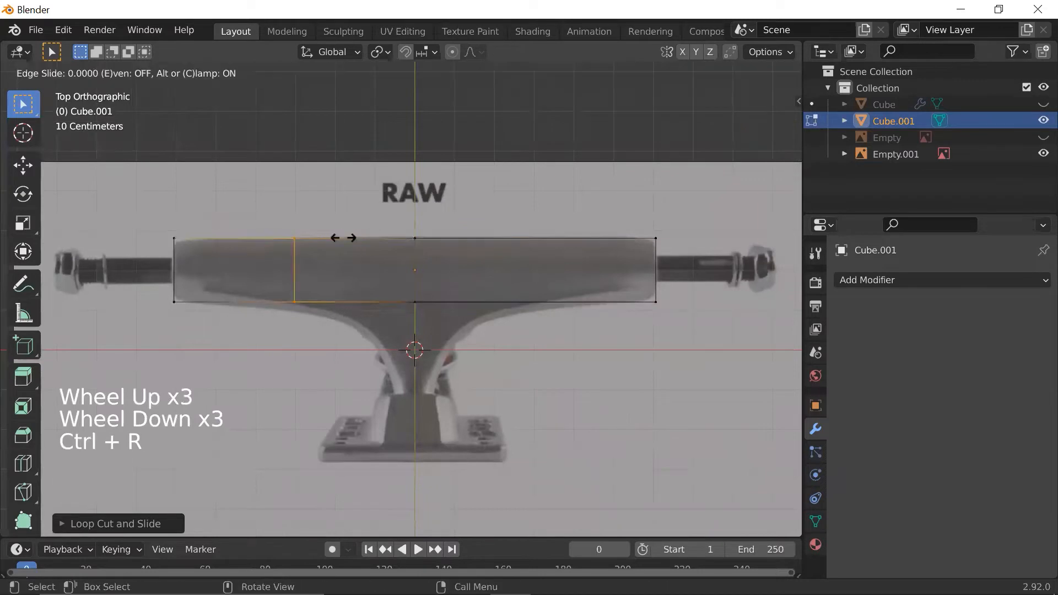
left_click(373, 239)
key("ctrl+r")
left_click(510, 237)
left_click(496, 242)
key("ctrl+z")
key("ctrl+z")
key("ctrl+z")
- Select the central edge loop and bevel it with one segment into two loops, each about 60% of the way to the block's ends
left_click_drag(397, 218, 445, 334)
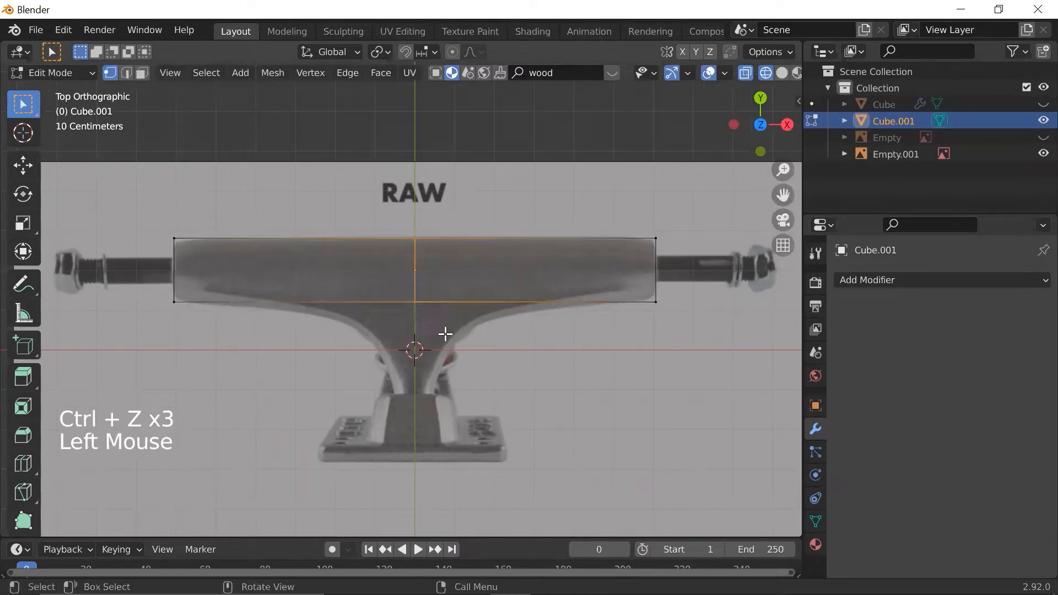
key("ctrl+b")
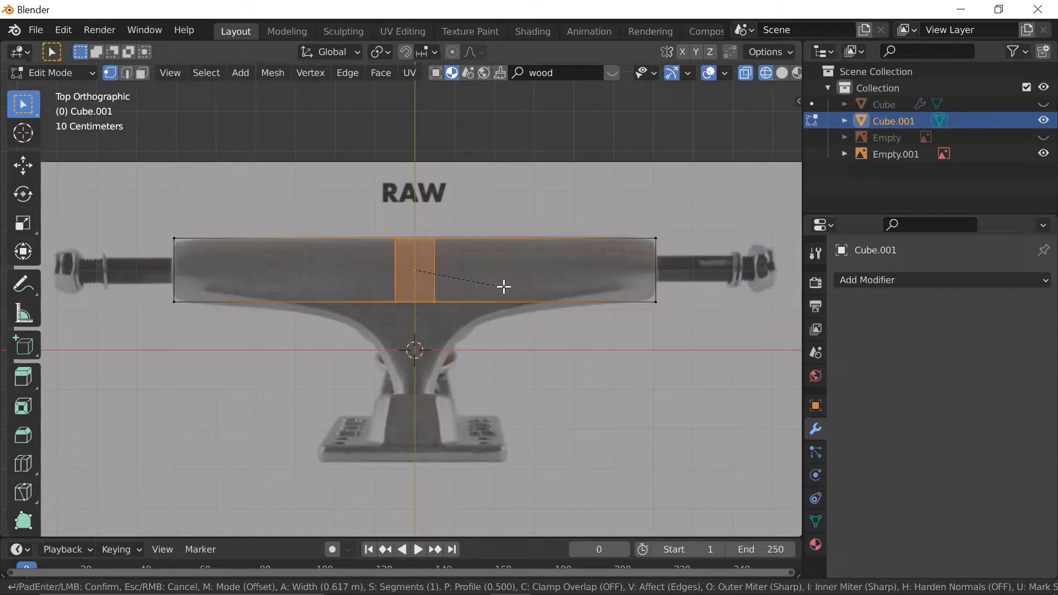
left_click(631, 301)
scroll(747, 304, "up", 3)
middle_click_drag(776, 305, 695, 306, "shift")
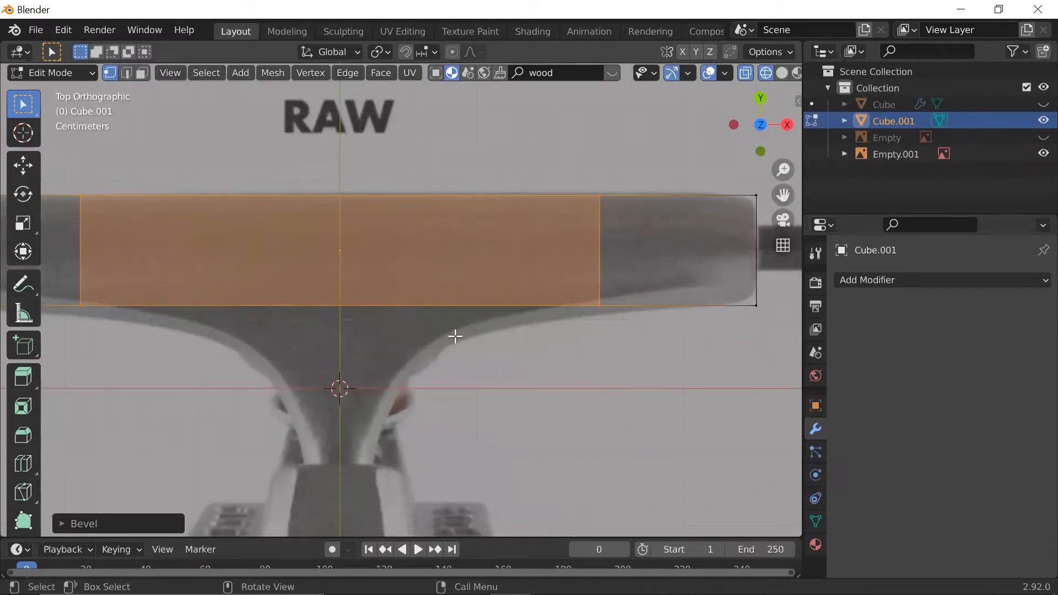
- Try a loop cut slid towards the +X side of the wide central section, and undo it
key("ctrl+r")
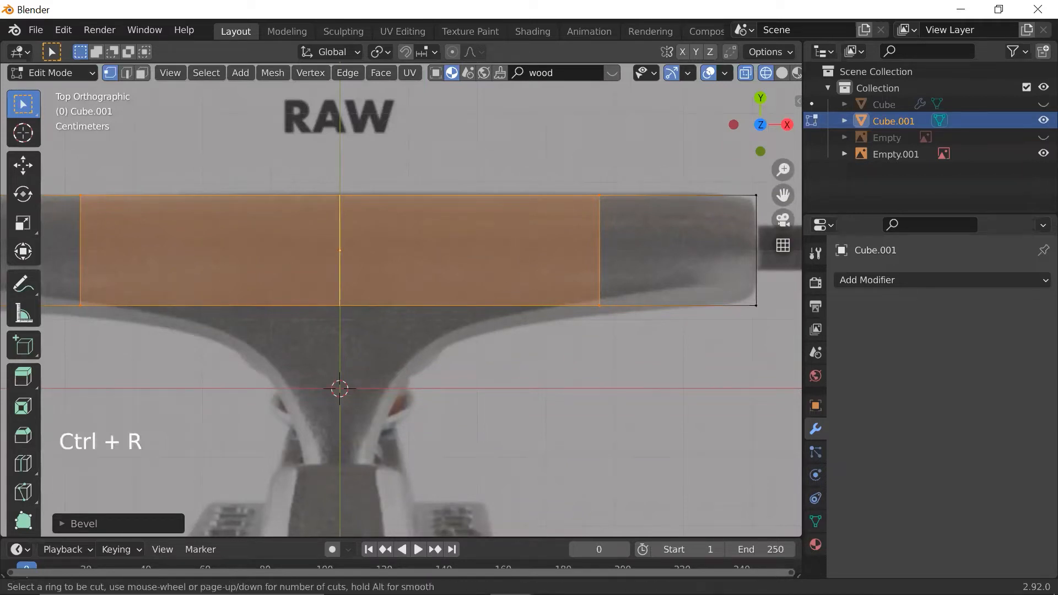
left_click(585, 229)
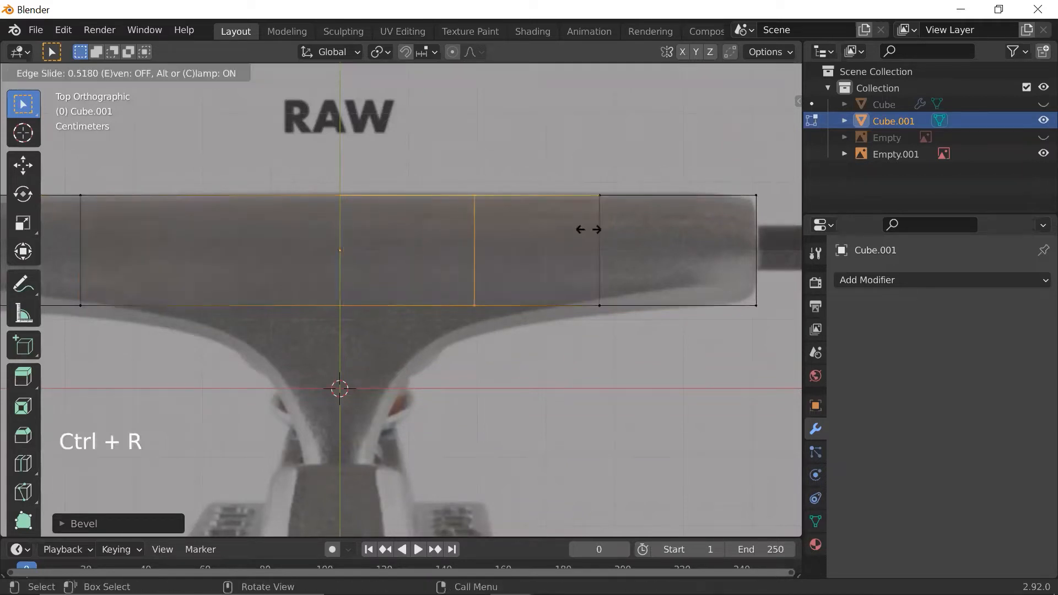
left_click(617, 231)
key("ctrl+r")
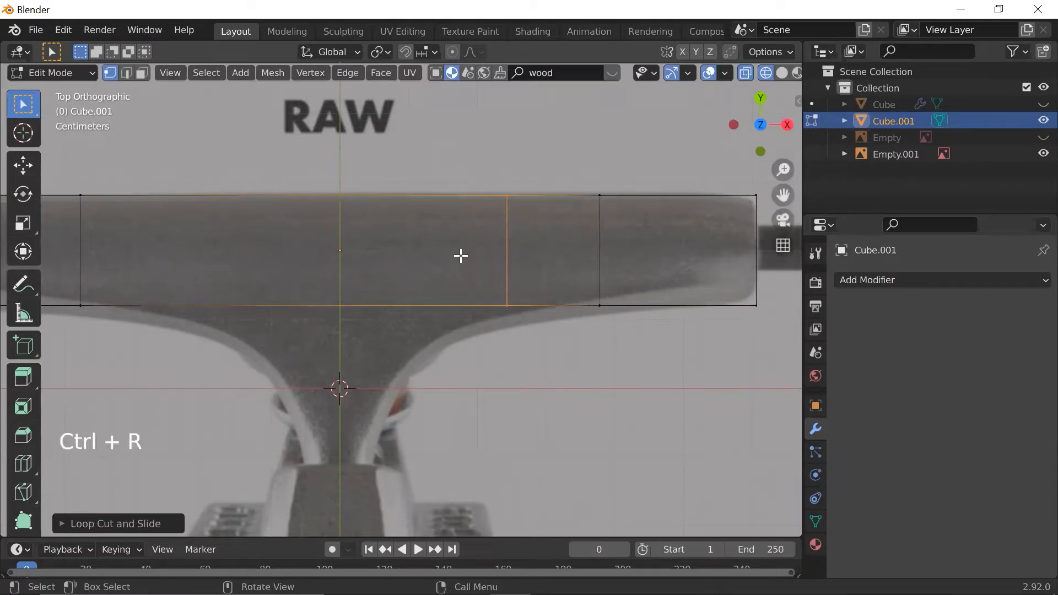
scroll(458, 240, "down", 2)
key("ctrl+z")
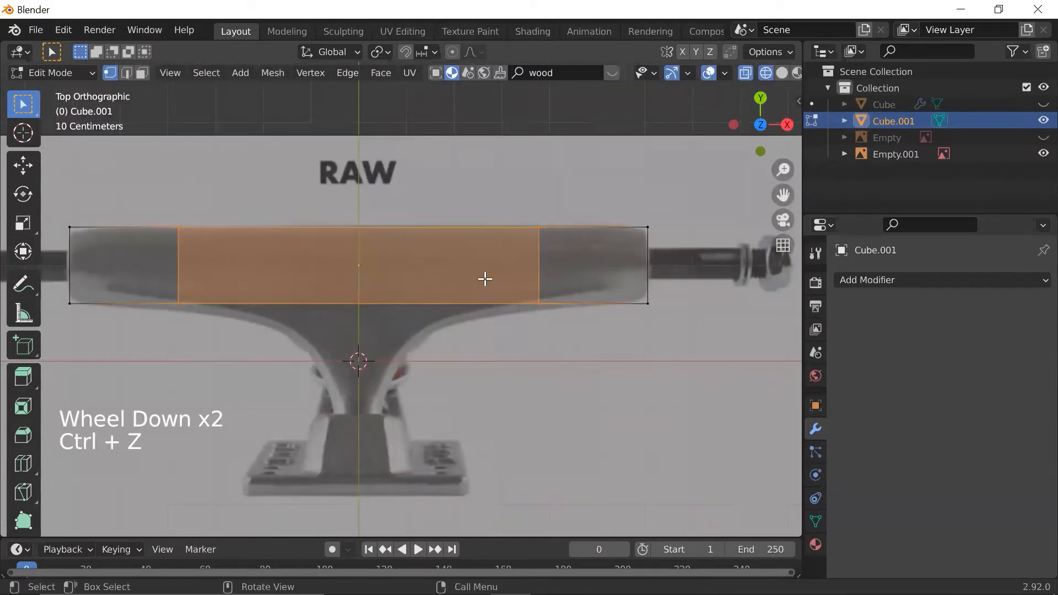
- Add a central loop cut and bevel it with one segment into two loops, each about 70% of the way to the neighbouring outer loops
left_click(523, 125)
key("ctrl+b")
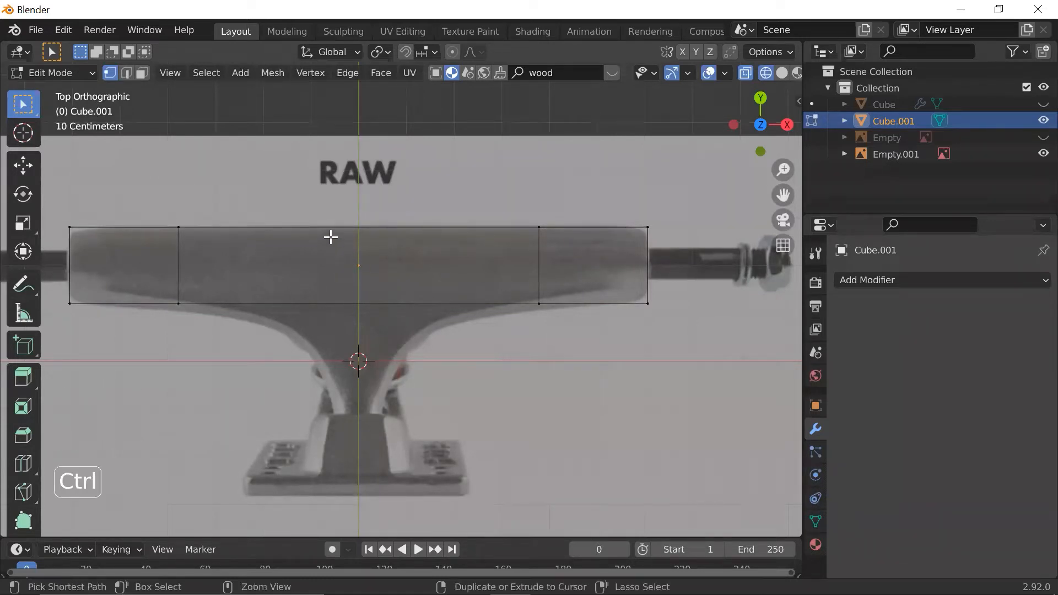
key("ctrl+r")
left_click(362, 214)
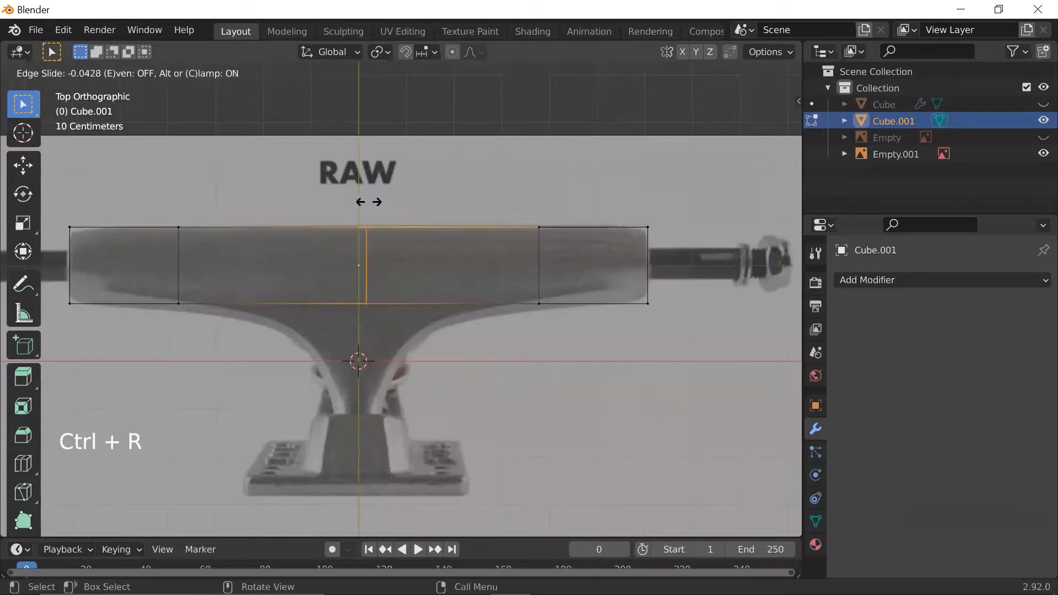
left_click(363, 208)
scroll(360, 209, "up", 2)
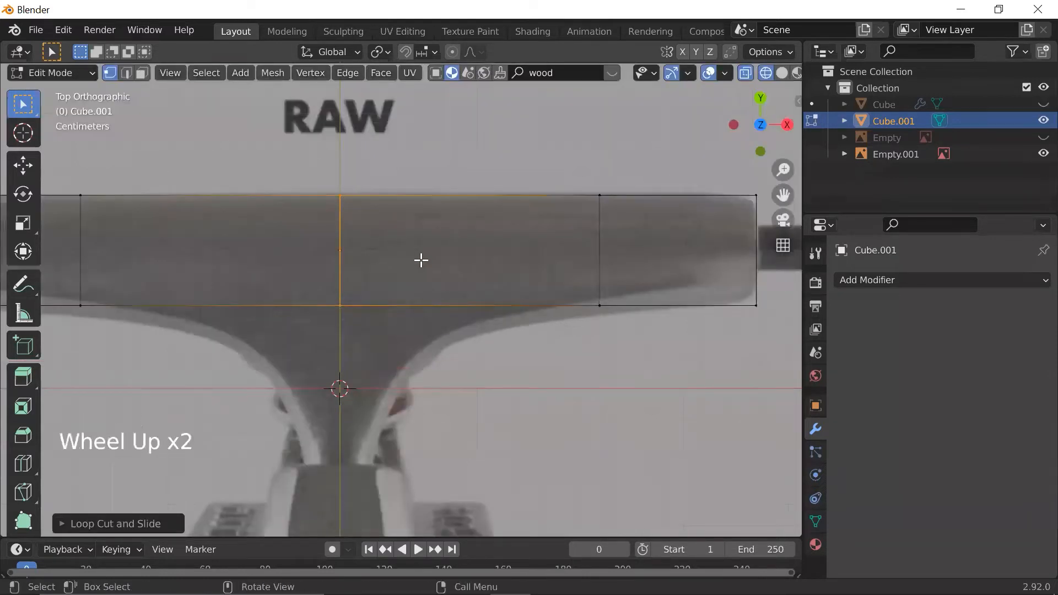
scroll(337, 291, "down", 2)
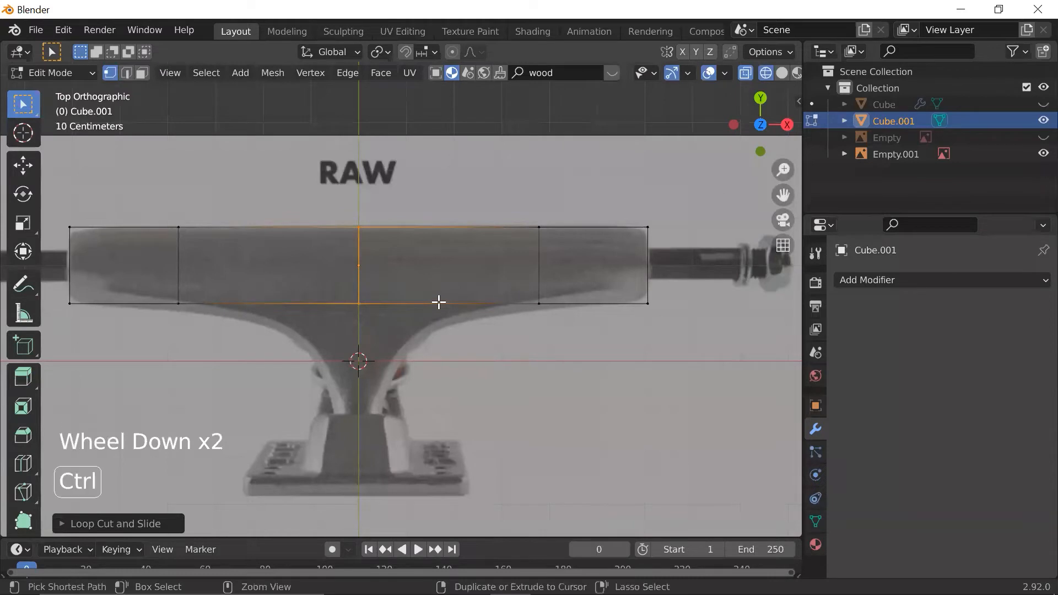
key("ctrl+b")
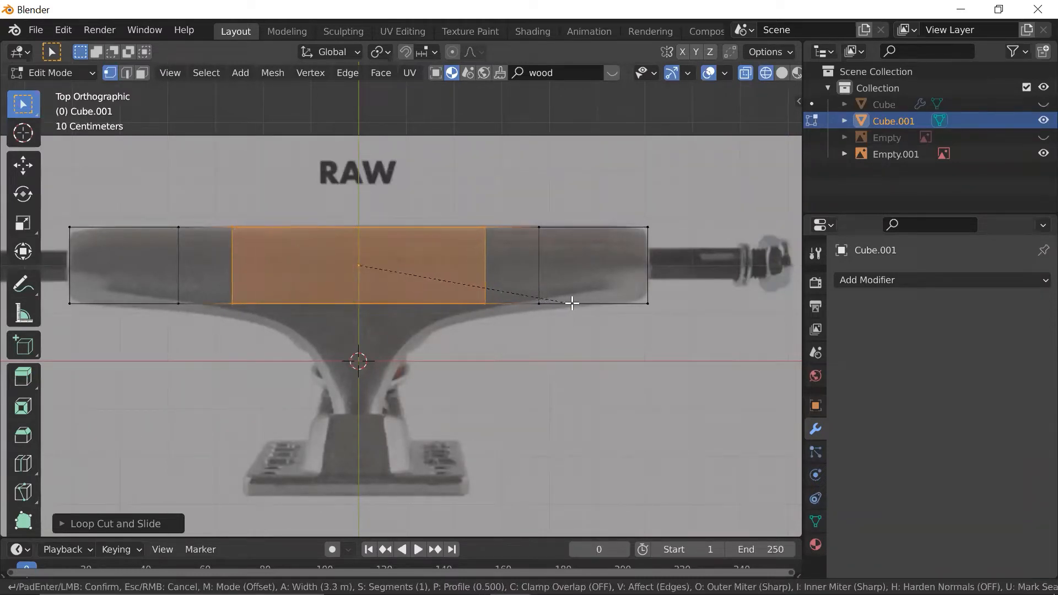
left_click(562, 300)
- Add another centred loop cut and bevel it into two loops about halfway between the middle and the newest loop pair
key("ctrl+r")
left_click(366, 241)
right_click(366, 240)
key("ctrl+b")
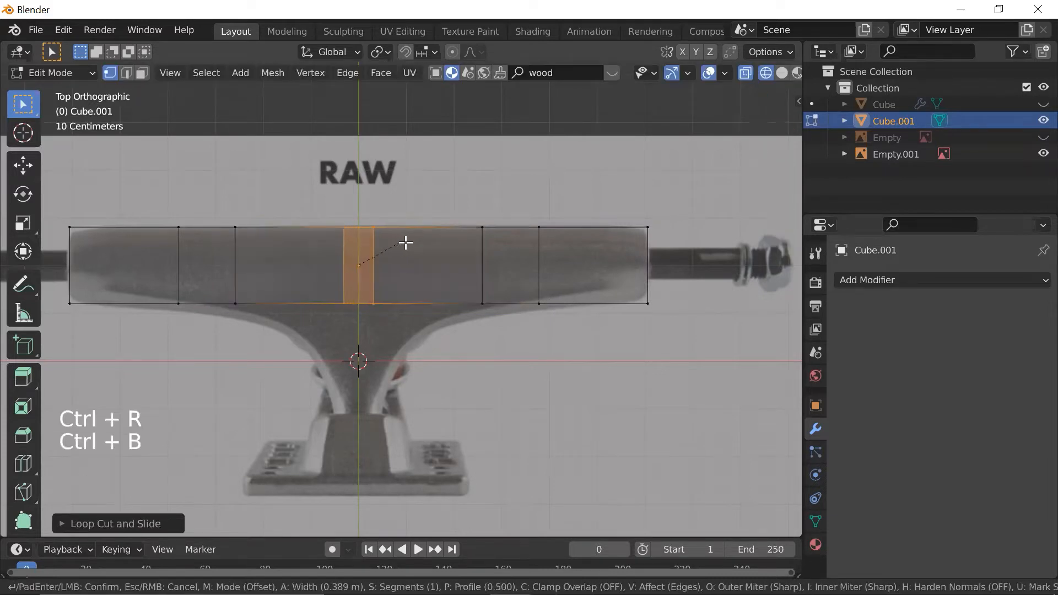
left_click(448, 250)
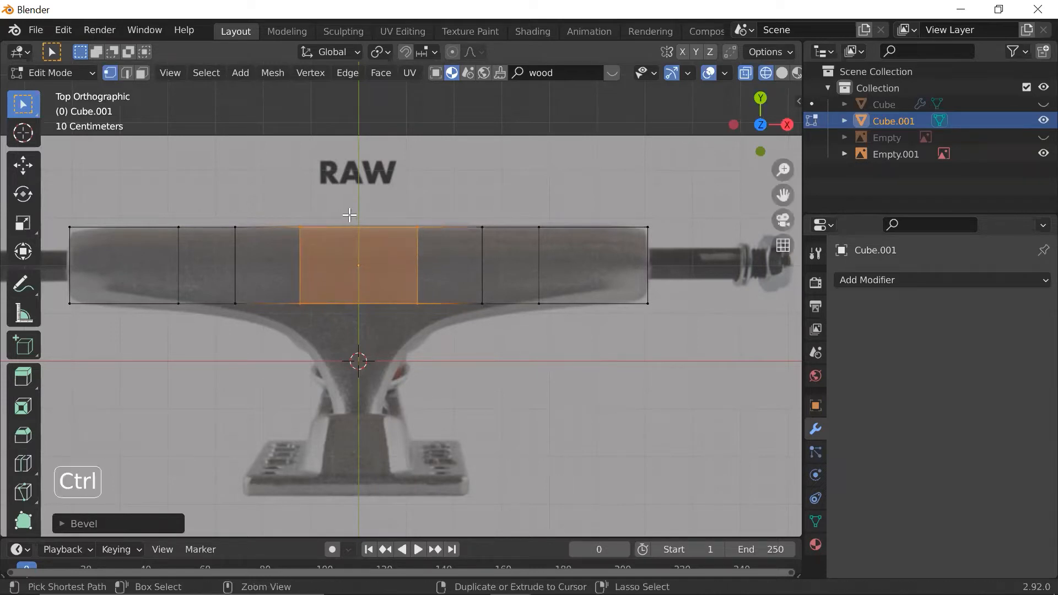
- Add one more loop cut at the exact middle and bevel it into a narrow pair, about a third of the way to the adjacent loops
left_click(359, 241)
key("ctrl+r")
right_click(360, 241)
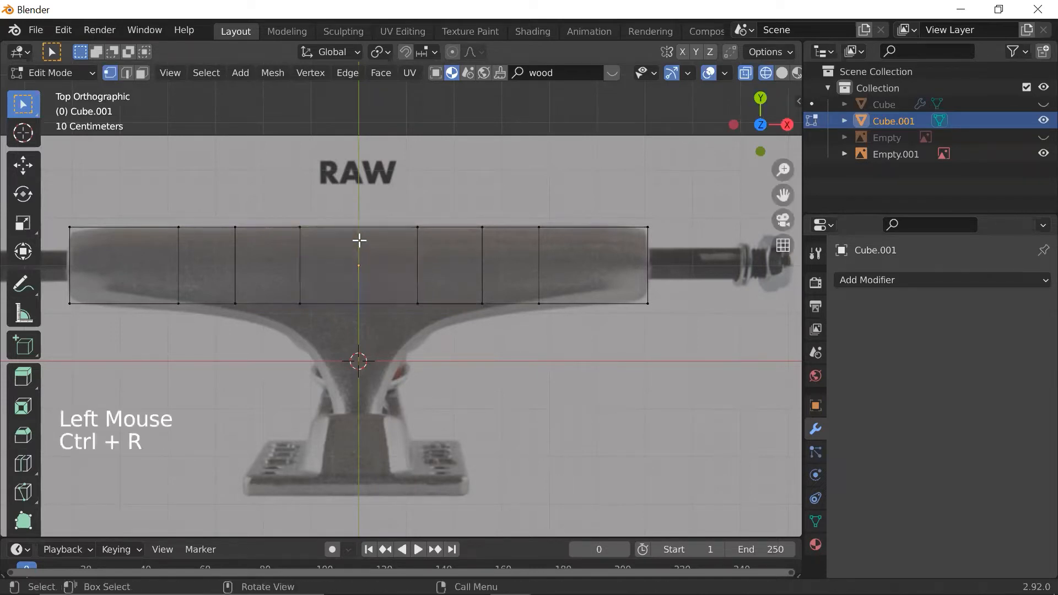
key("ctrl+r")
left_click(359, 245)
right_click(366, 246)
key("ctrl+b")
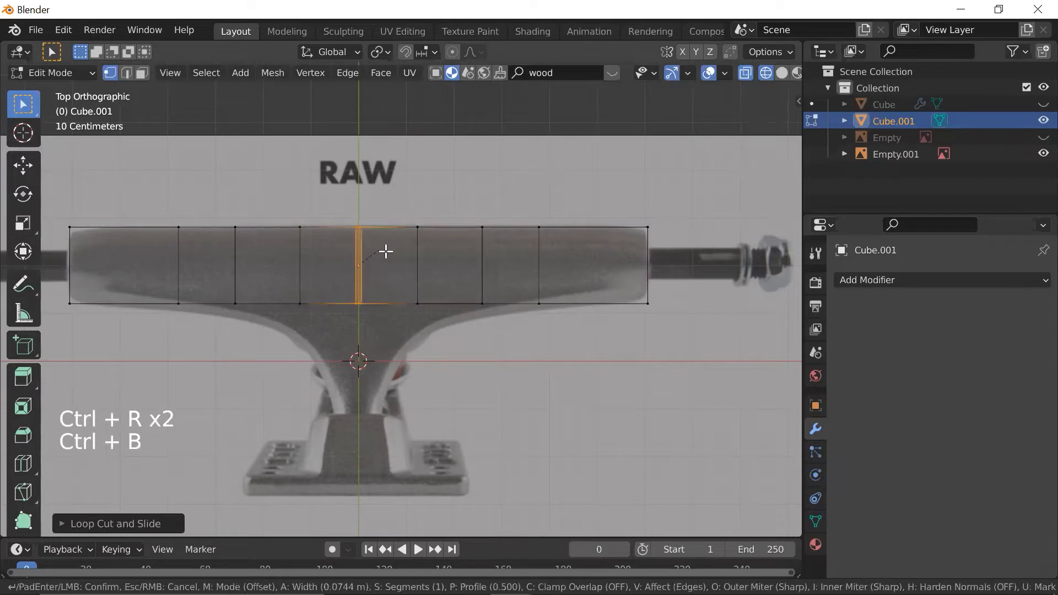
left_click(401, 256)
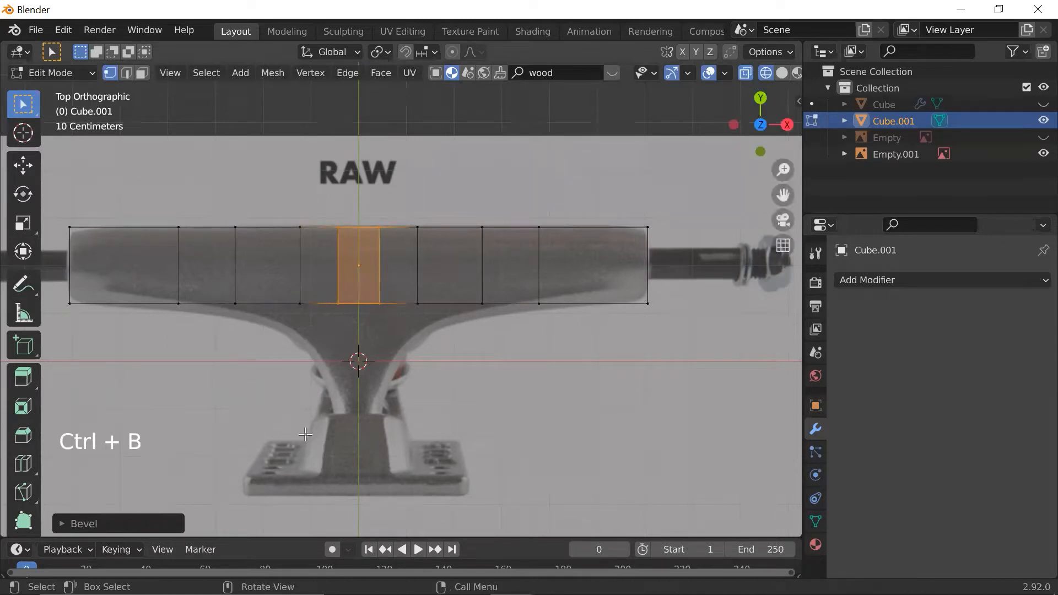
- Switch to edge selection and select the short edge of the narrow middle section on the block's -Y side
scroll(319, 349, "up", 2)
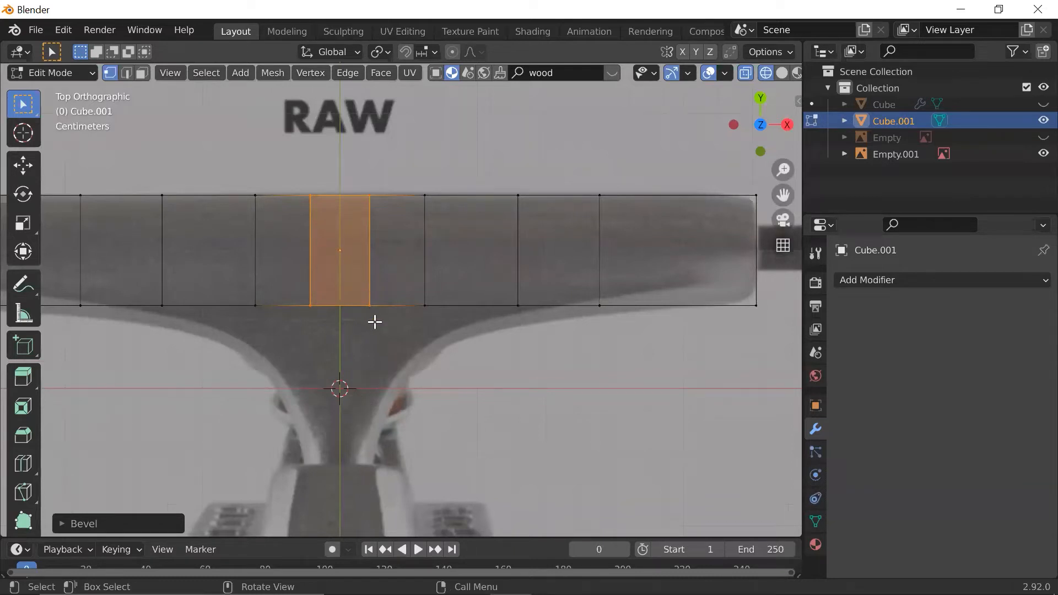
scroll(433, 385, "down", 3)
scroll(433, 385, "up", 1)
scroll(408, 380, "down", 1)
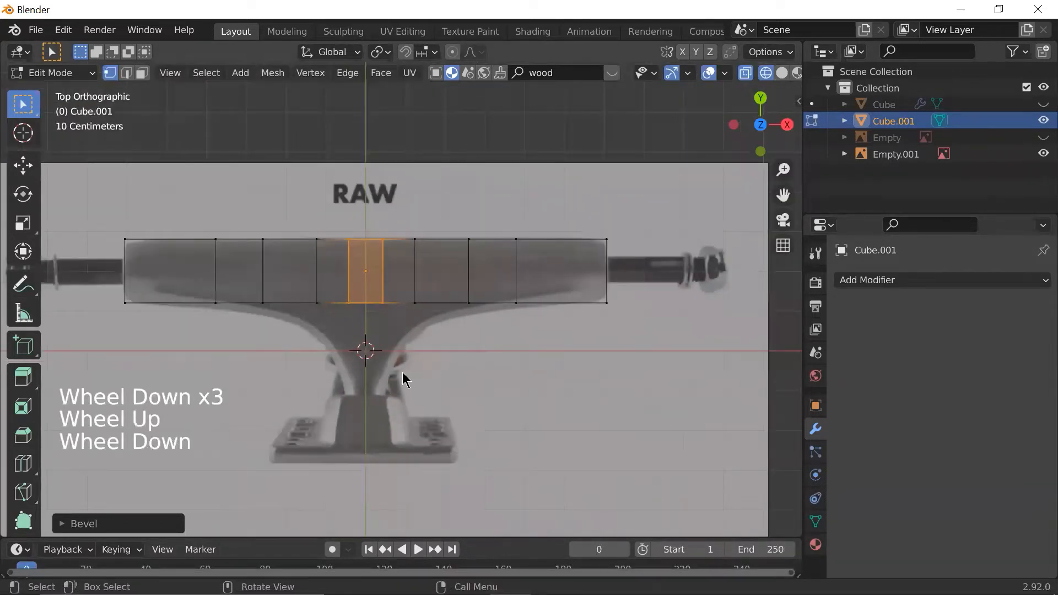
scroll(381, 365, "up", 1)
scroll(357, 364, "up", 1)
scroll(355, 364, "down", 1)
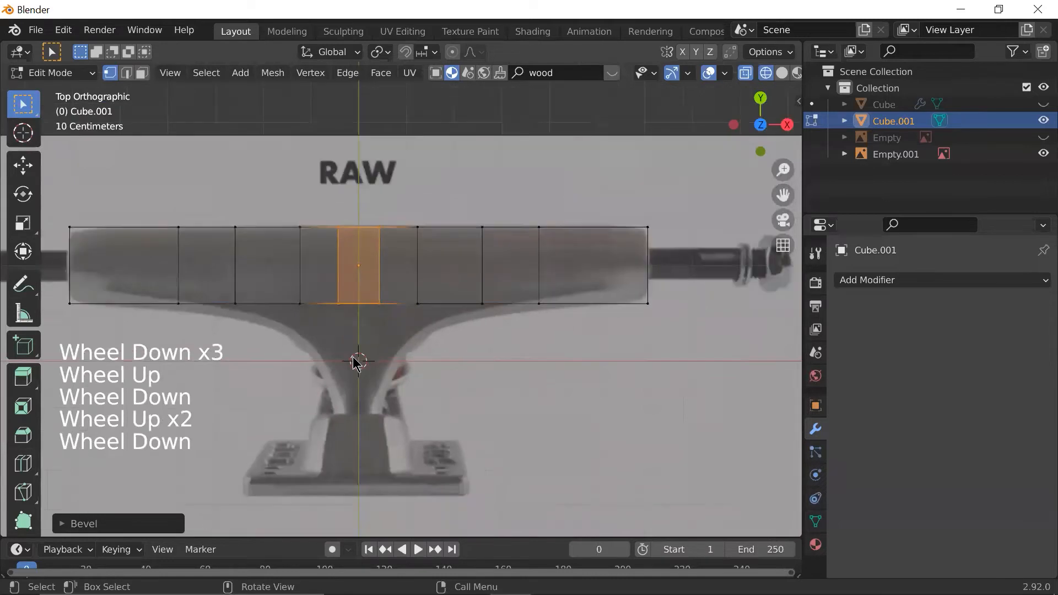
key("2")
left_click(353, 316)
scroll(354, 318, "up", 1)
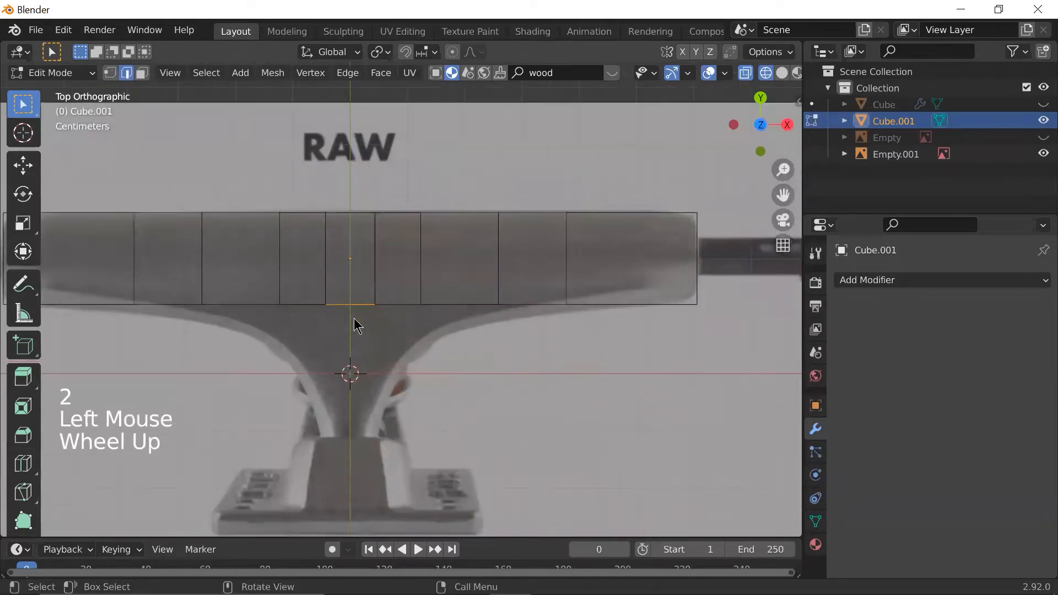
scroll(354, 320, "down", 2)
middle_click_drag(384, 319, 415, 315, "shift")
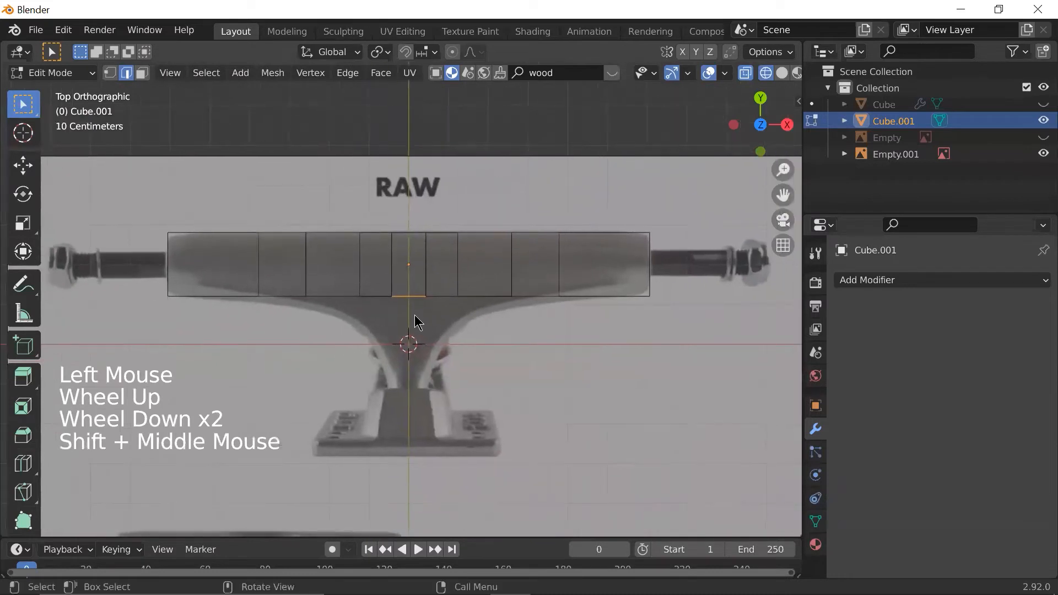
scroll(415, 315, "up", 2)
left_click(414, 290)
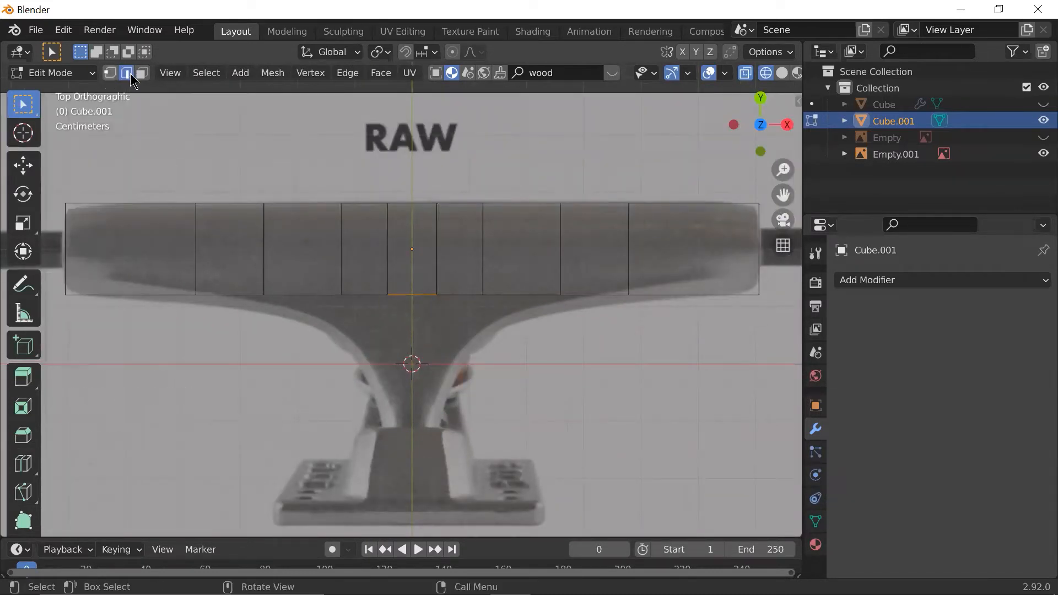
- Box-select both the upper and lower edges of the middle section's -Y side, checking the selection in perspective and returning to top view
left_click_drag(425, 276, 400, 329)
left_click_drag(419, 279, 398, 326)
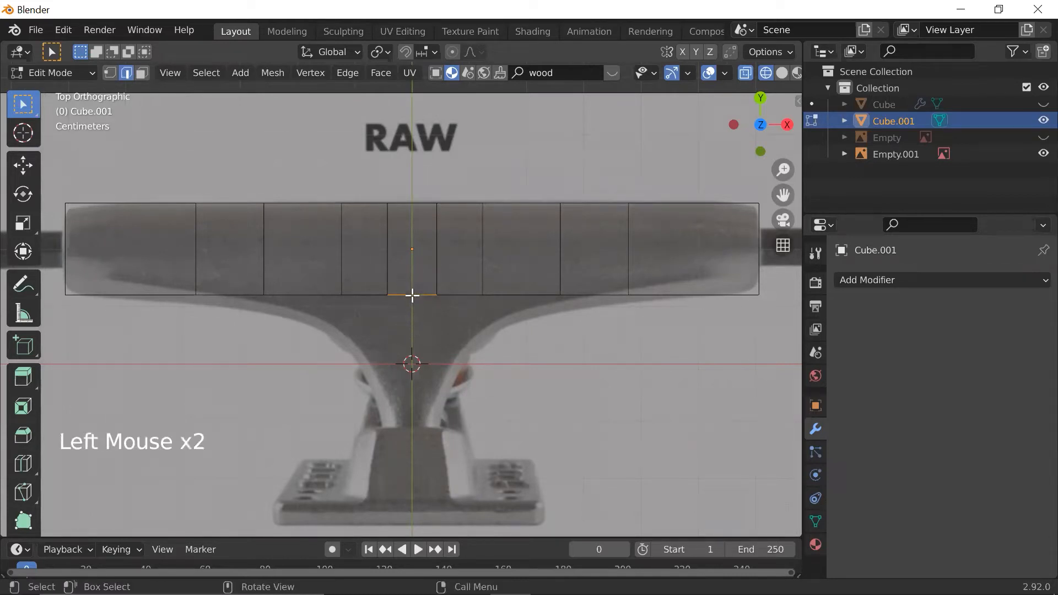
left_click_drag(423, 276, 405, 330)
left_click_drag(419, 276, 406, 335)
middle_click_drag(406, 335, 465, 242)
key("grave")
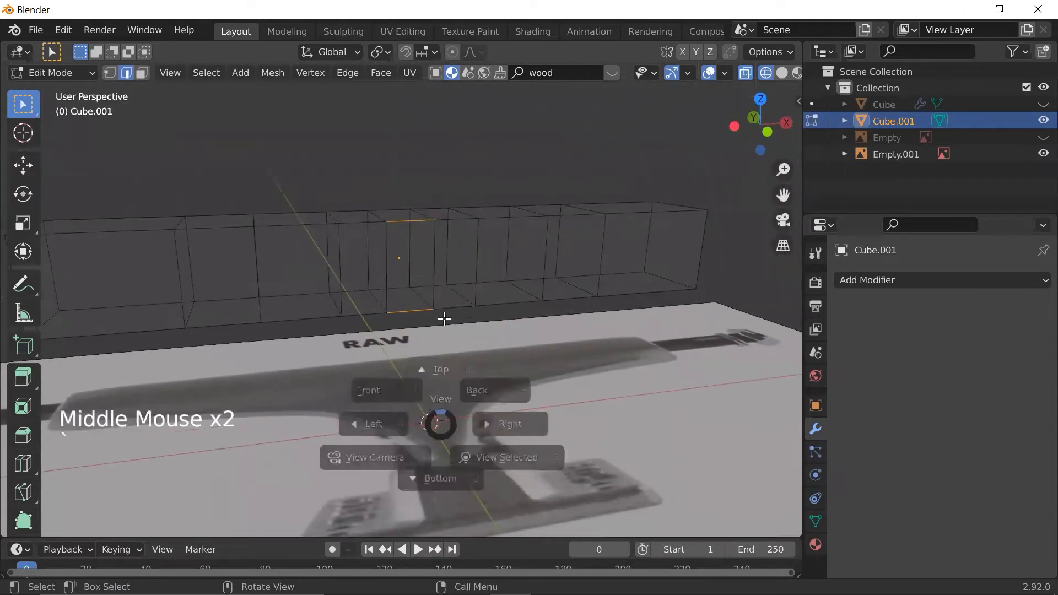
left_click(443, 325)
left_click_drag(428, 262, 398, 365)
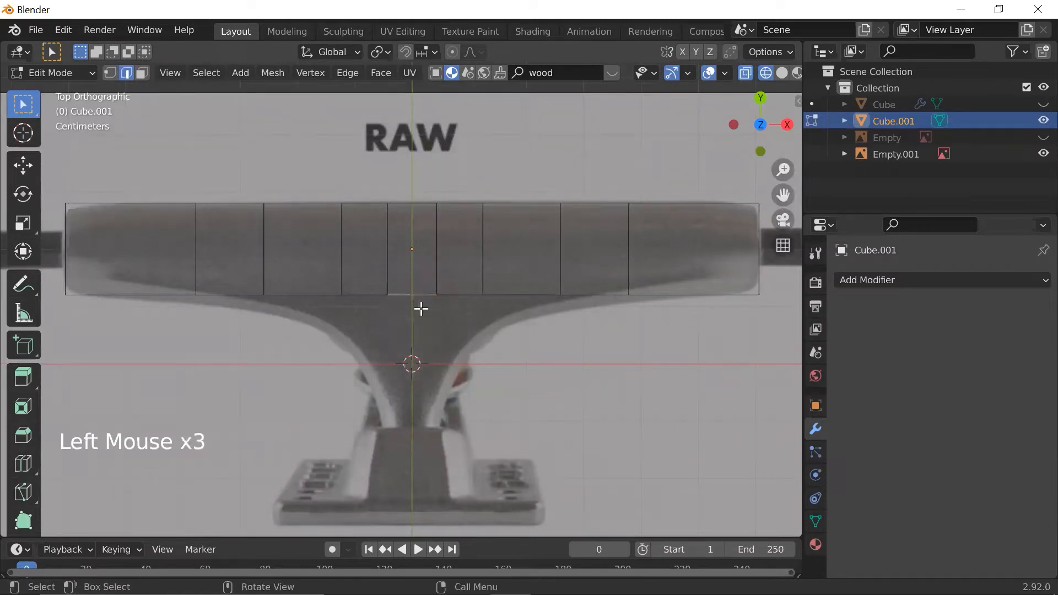
middle_click_drag(461, 299, 436, 330)
key("grave")
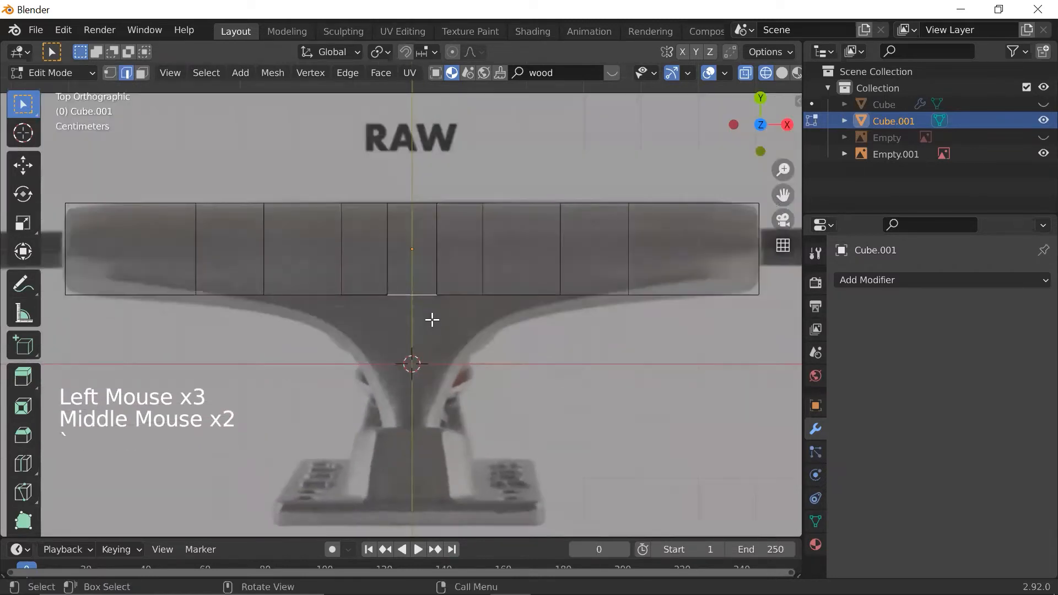
left_click_drag(424, 272, 400, 392)
- Return to Object Mode and add a Subdivision Surface modifier to the hanger block
scroll(402, 390, "up", 4)
scroll(402, 386, "down", 7)
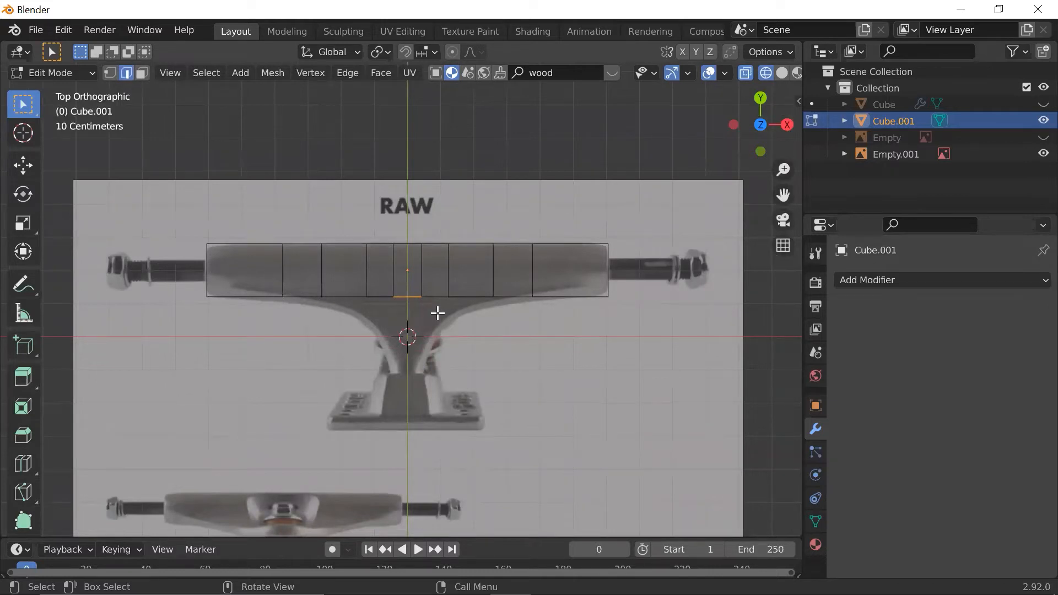
scroll(436, 313, "up", 3)
scroll(434, 314, "down", 2)
key("Tab")
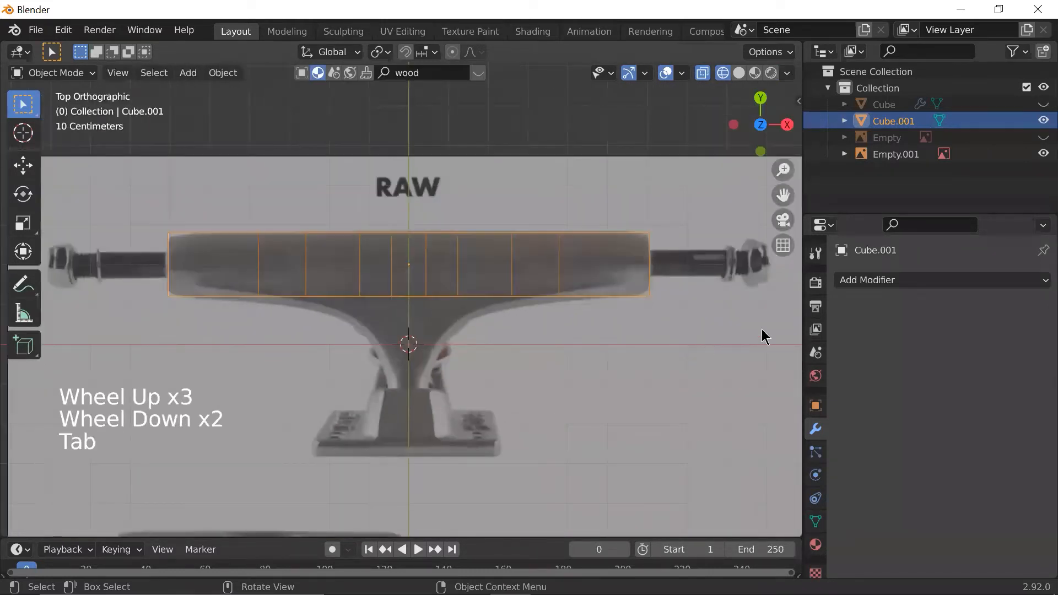
left_click(855, 281)
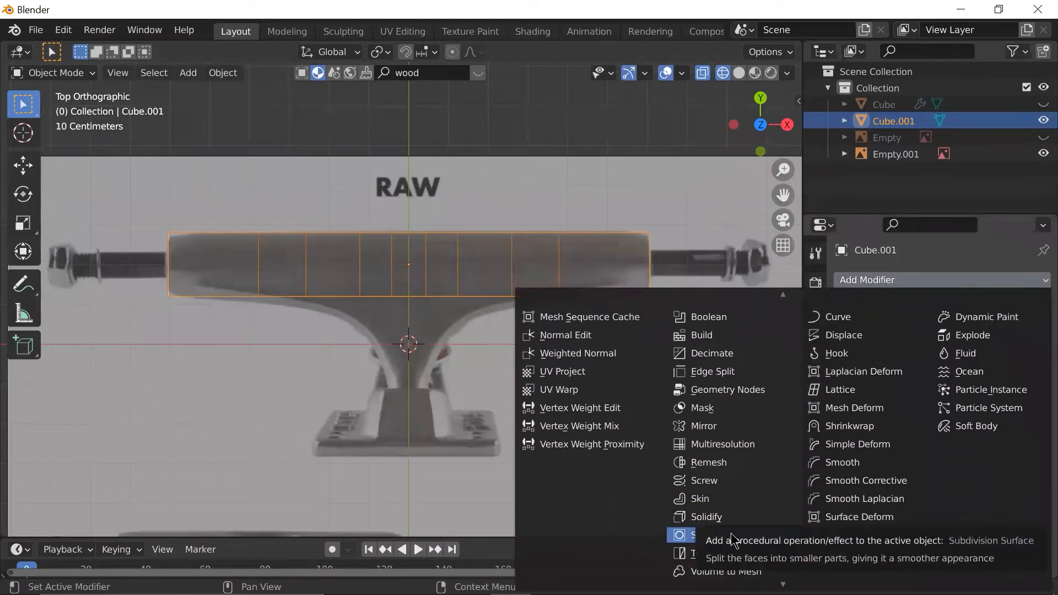
left_click(731, 534)
scroll(484, 337, "up", 2)
scroll(482, 336, "down", 1)
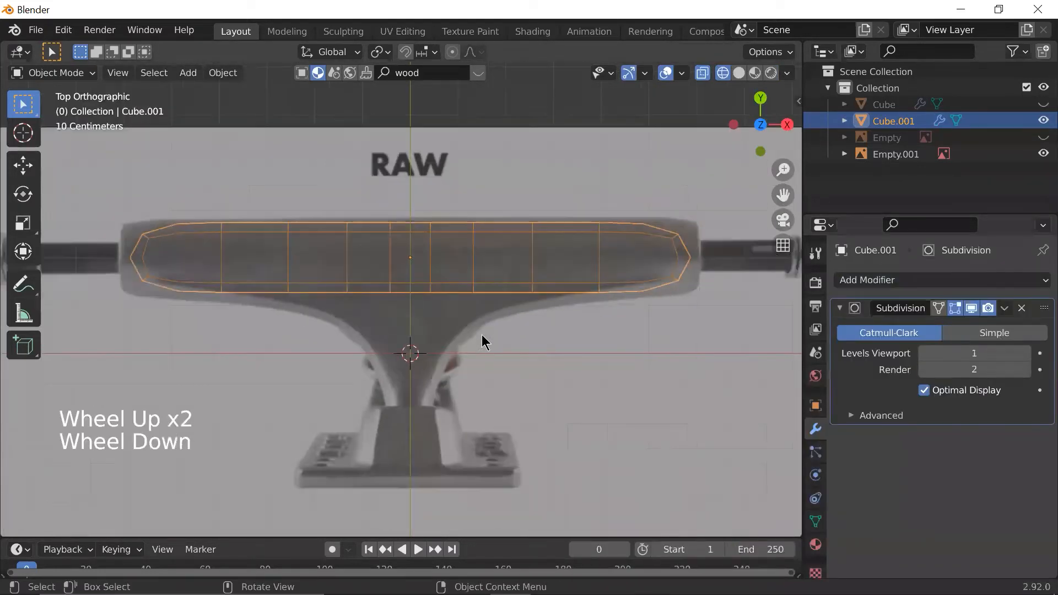
- Switch the viewport from wireframe to Material Preview shading, inspect the subdivided block in perspective, and go back to top view
mouse_move(569, 315)
middle_mouse_down()
mouse_move(433, 203)
mouse_move(563, 278)
mouse_move(498, 330)
middle_mouse_up()
key("shift+z")
scroll(498, 328, "down", 3)
scroll(437, 371, "up", 1)
scroll(437, 371, "down", 1)
middle_click_drag(437, 371, 534, 371)
scroll(534, 371, "up", 1)
key("grave")
left_click(617, 267)
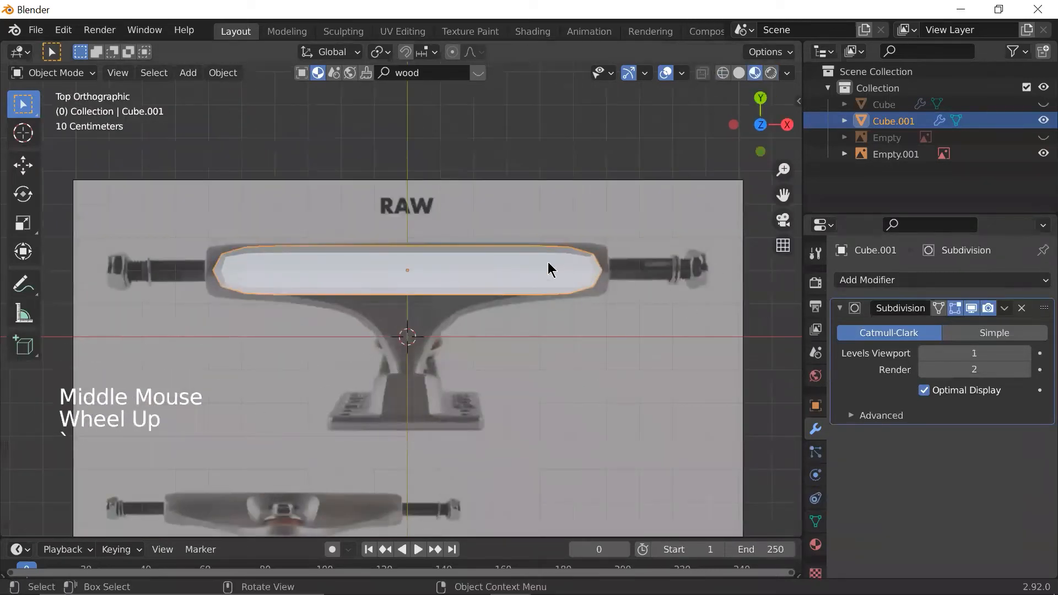
- Remove the block's Subdivision modifier and add a Subdivision Surface modifier again
left_click(1021, 308)
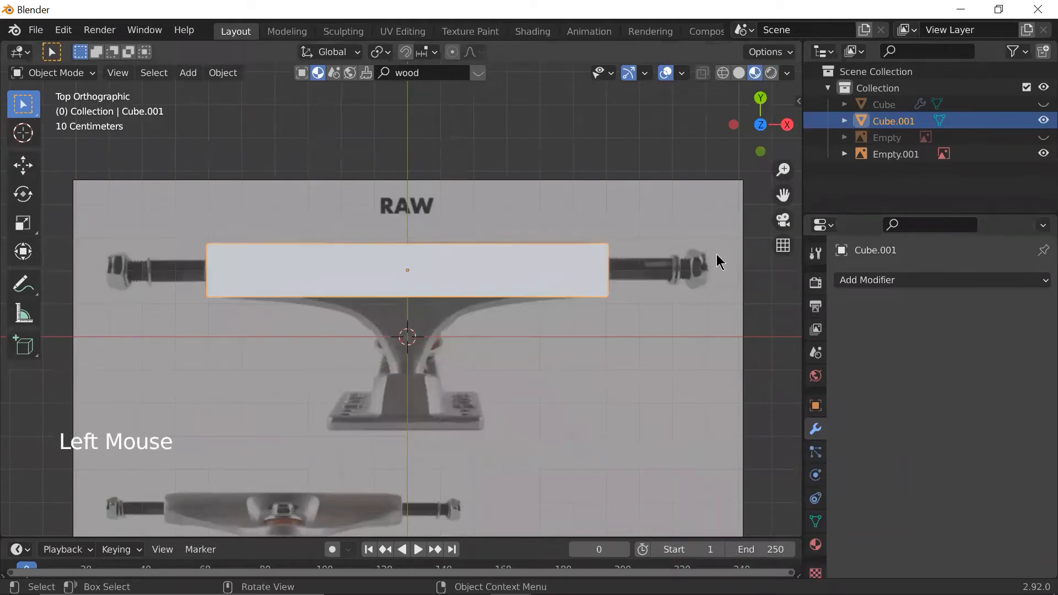
left_click(892, 281)
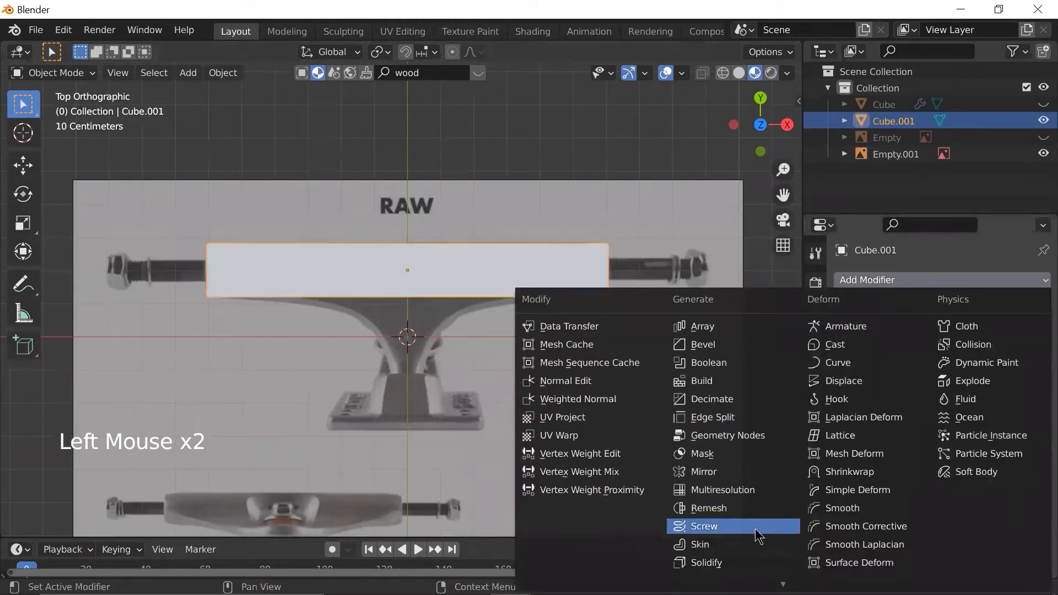
left_click(717, 545)
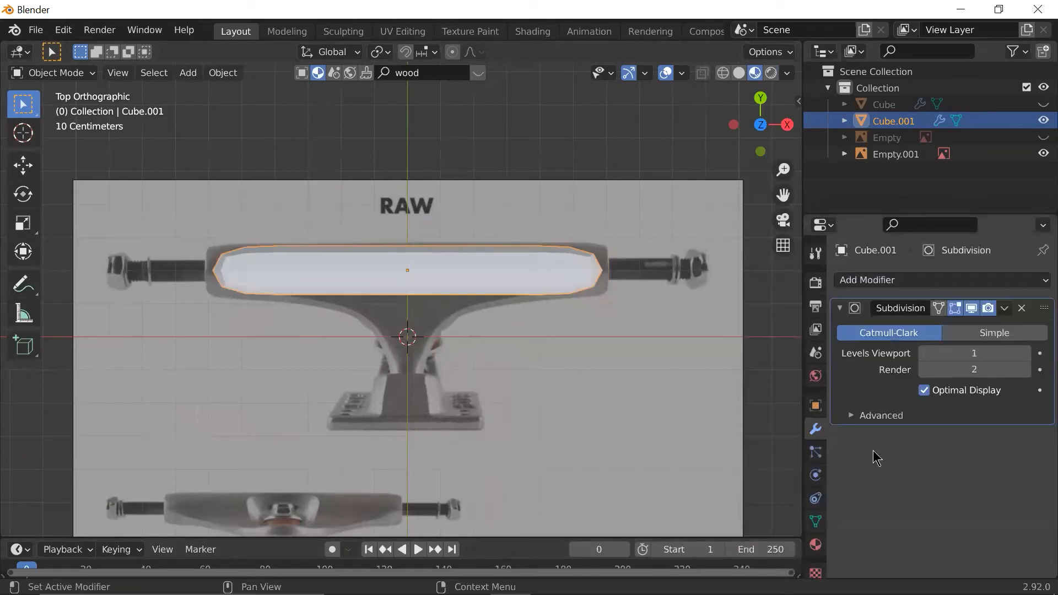
- Select the -Y edge of the hanger block's middle section in Edit Mode and enable proportional editing, shrinking the proportional size to 0.04
scroll(517, 321, "up", 1)
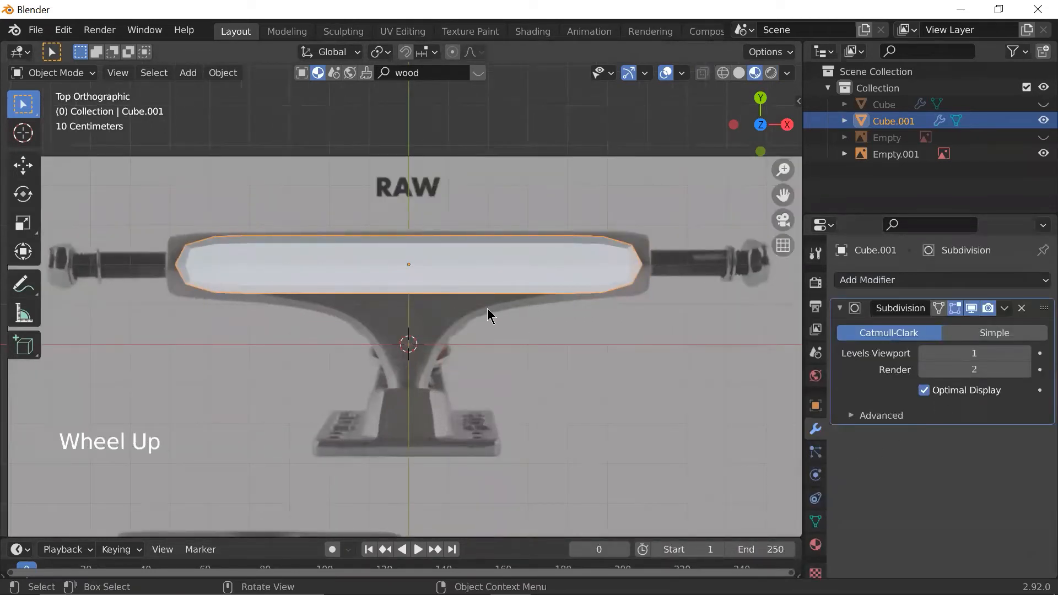
key("Tab")
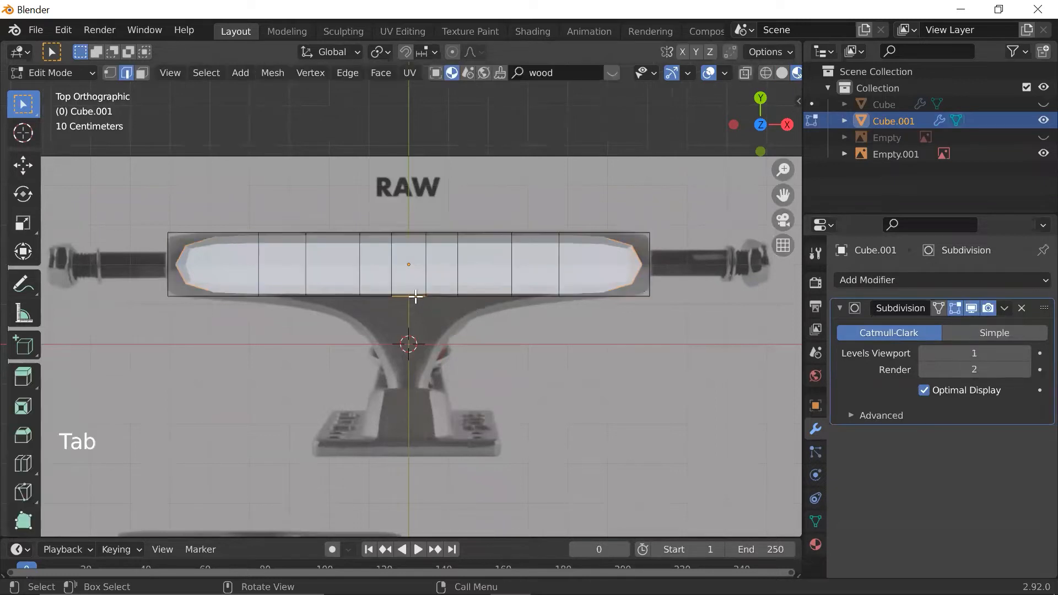
left_click(413, 288)
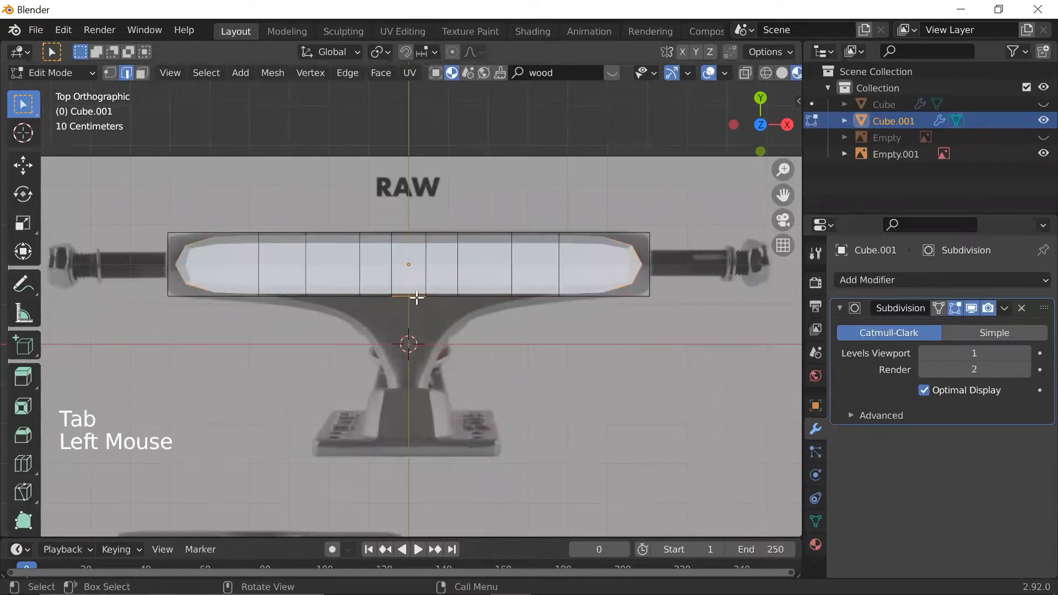
left_click(453, 52)
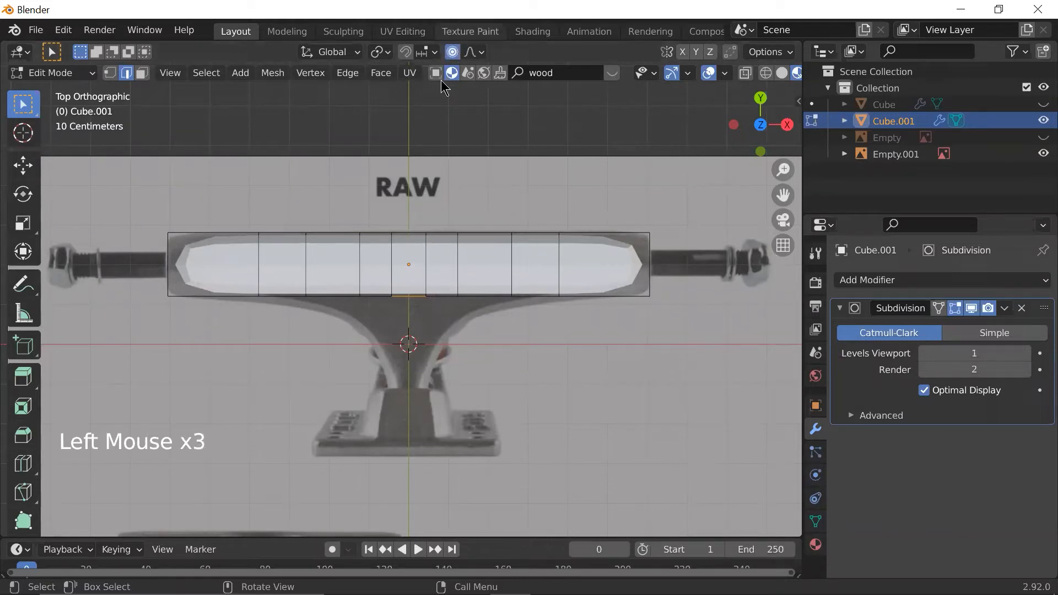
left_click(402, 309)
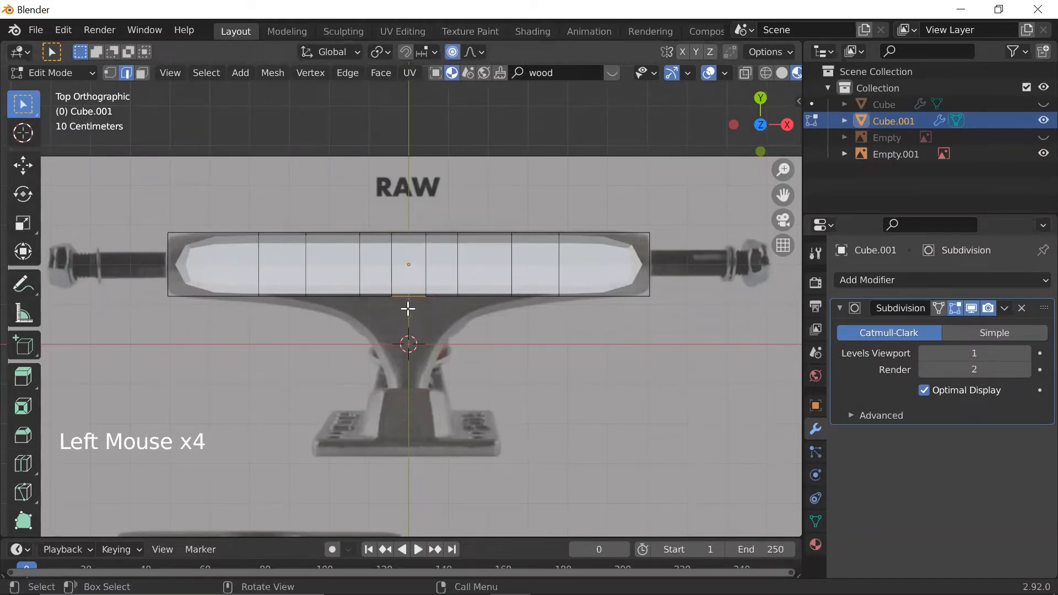
key("g")
scroll(408, 314, "up", 14)
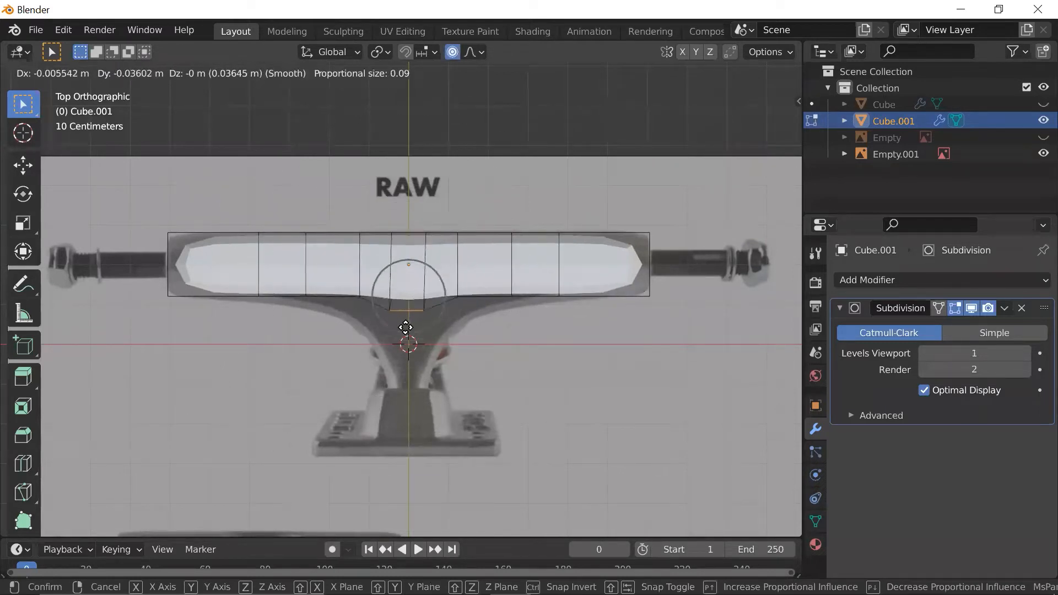
scroll(407, 353, "up", 6)
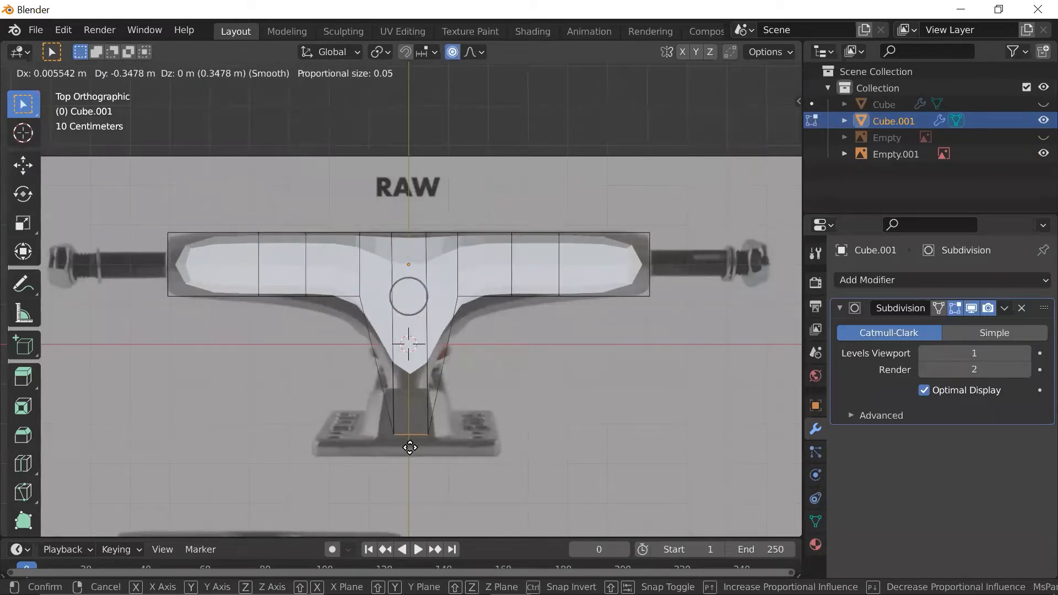
scroll(413, 370, "up", 1)
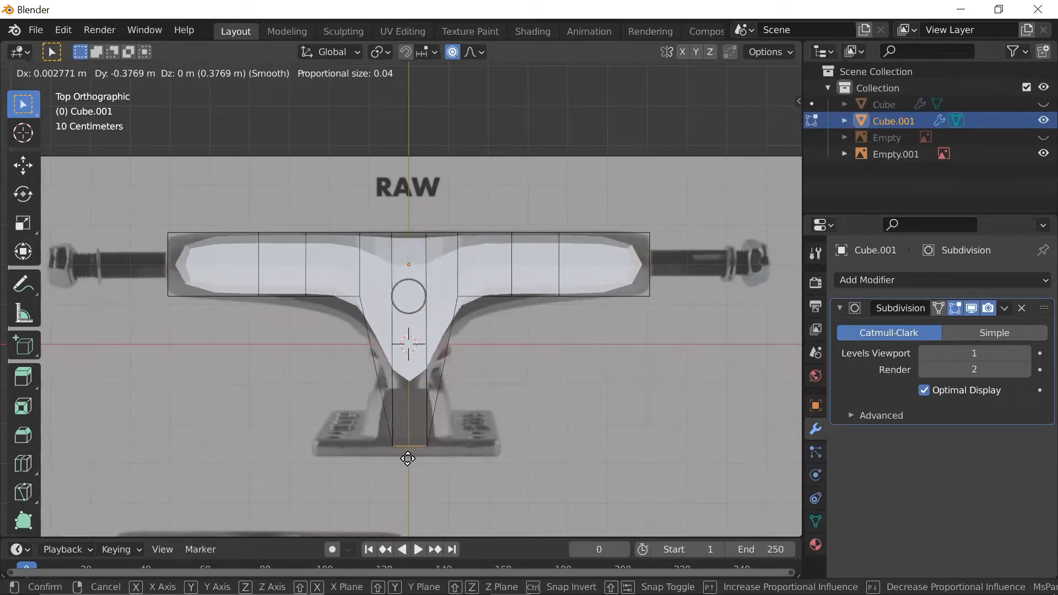
- Try moving the middle edge about 0.47 m along -Y, inspect the shape in perspective, and undo the move
key("y")
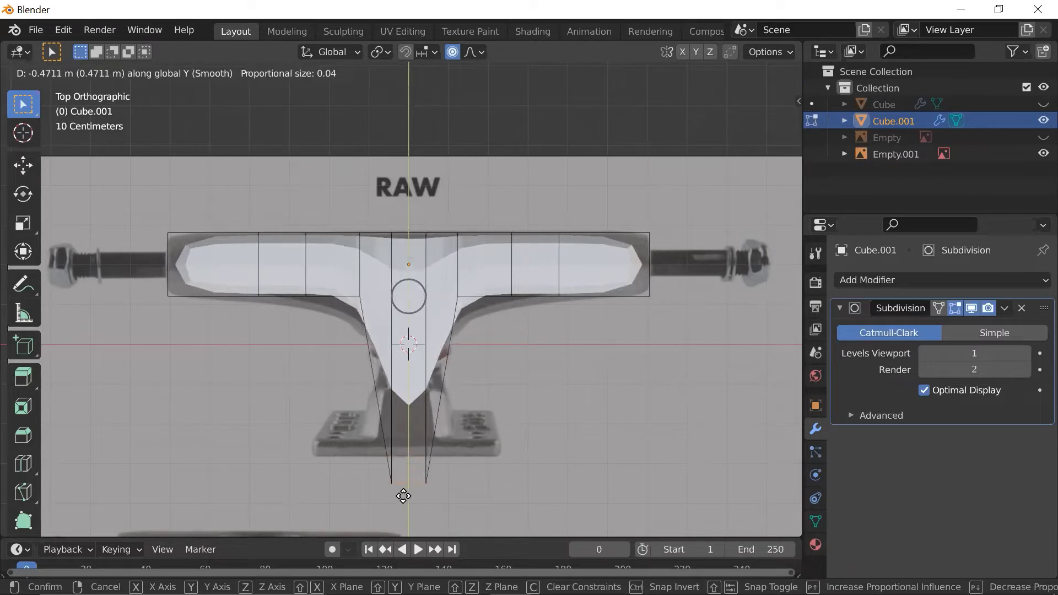
left_click(403, 496)
scroll(416, 309, "up", 2)
scroll(417, 310, "down", 1)
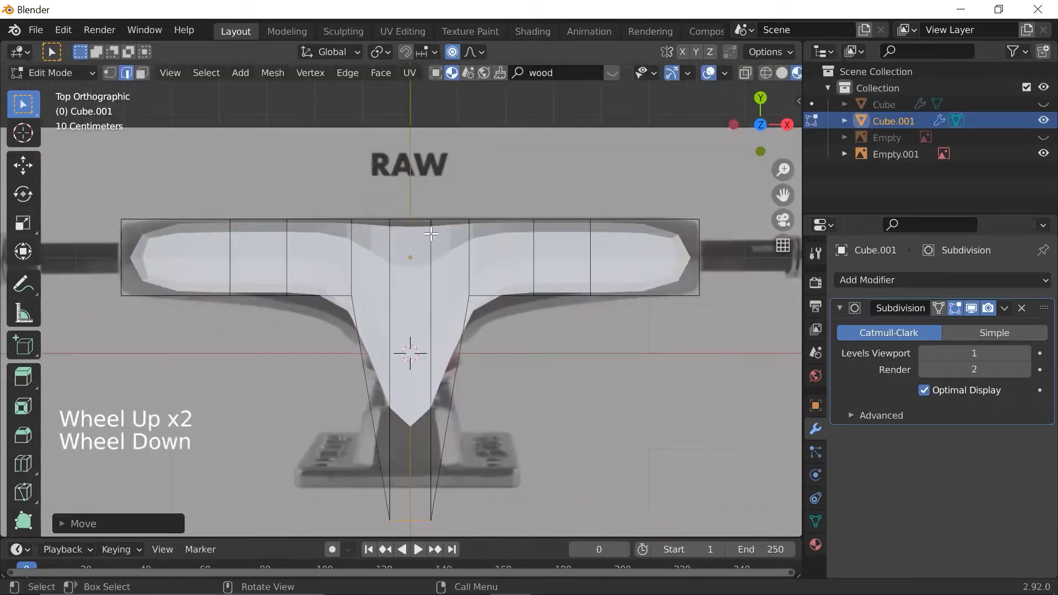
scroll(366, 295, "up", 2)
scroll(366, 295, "down", 2)
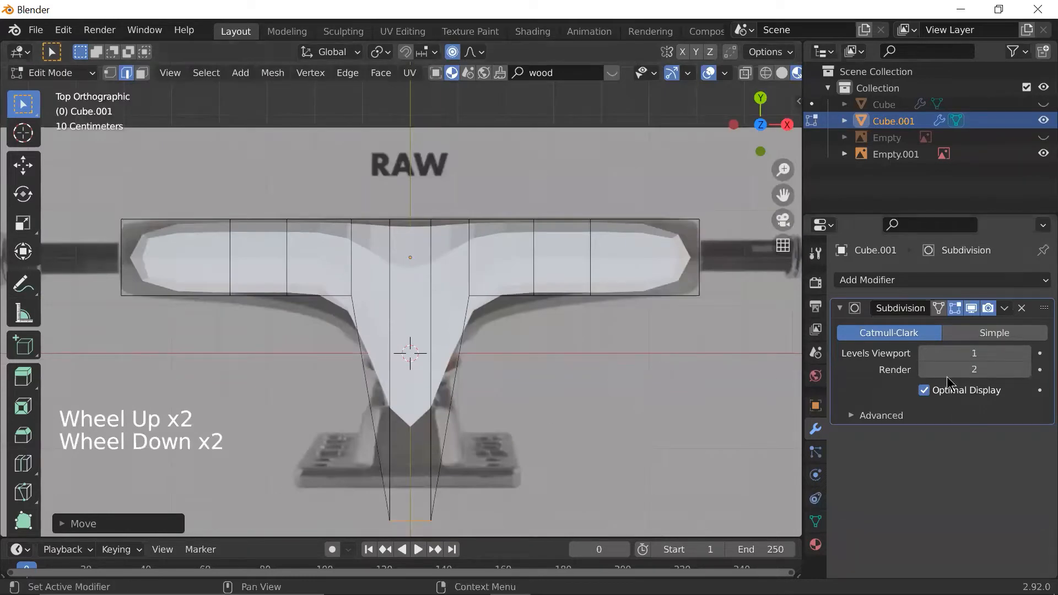
scroll(573, 378, "down", 2)
middle_click_drag(574, 378, 560, 263)
scroll(560, 262, "up", 1)
key("ctrl+z")
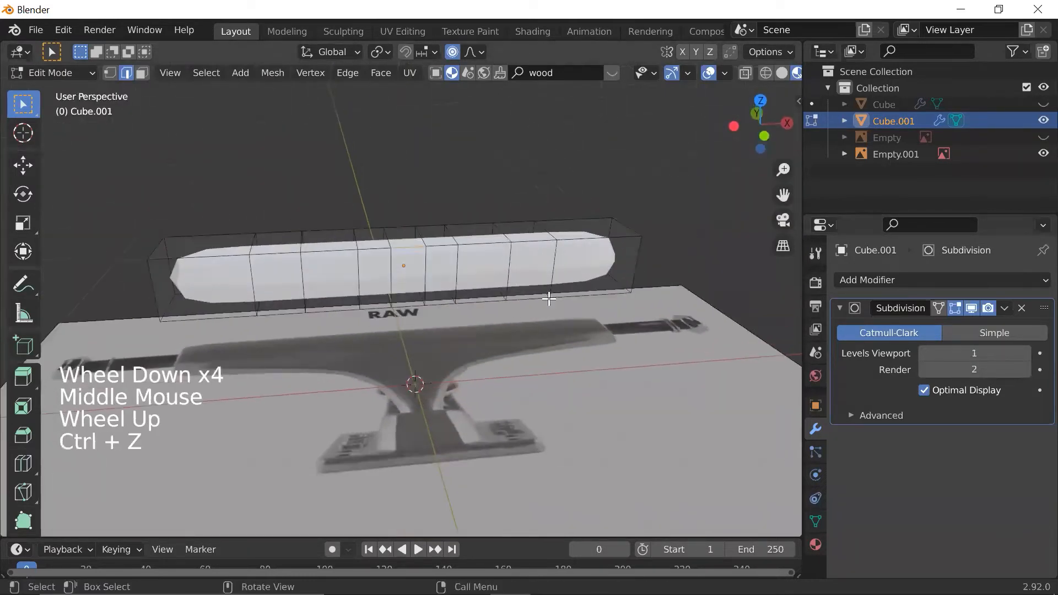
- Switch to wireframe in top view and select both the upper and lower edges of the middle section's -Y side
key("grave")
left_click(392, 328)
scroll(417, 340, "up", 1)
middle_click_drag(418, 339, 430, 220)
key("grave")
left_click(445, 251)
key("shift+z")
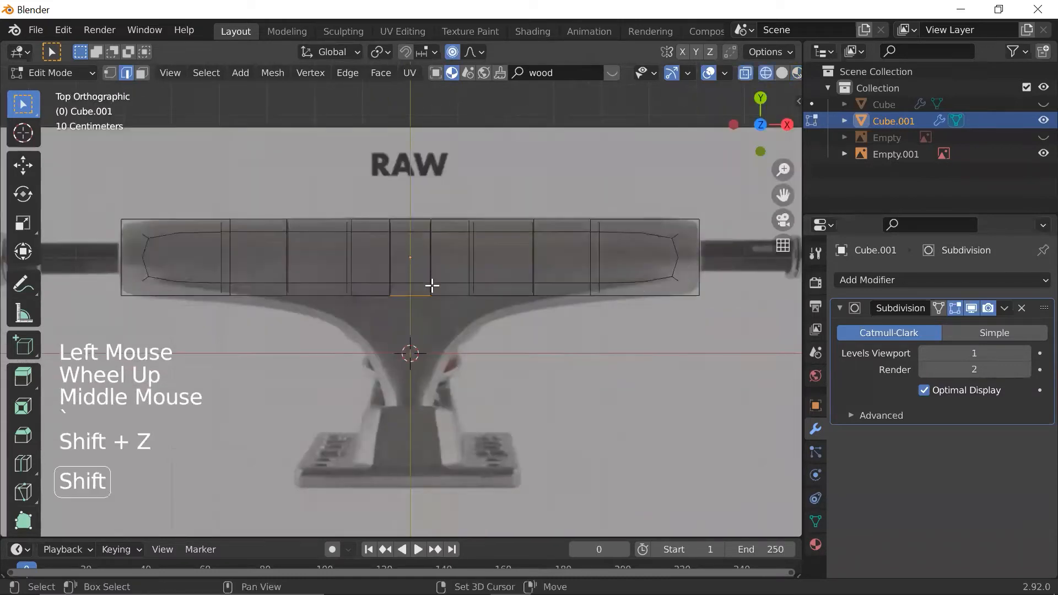
scroll(418, 300, "down", 1)
middle_click_drag(419, 300, 432, 199)
middle_click_drag(398, 310, 425, 439)
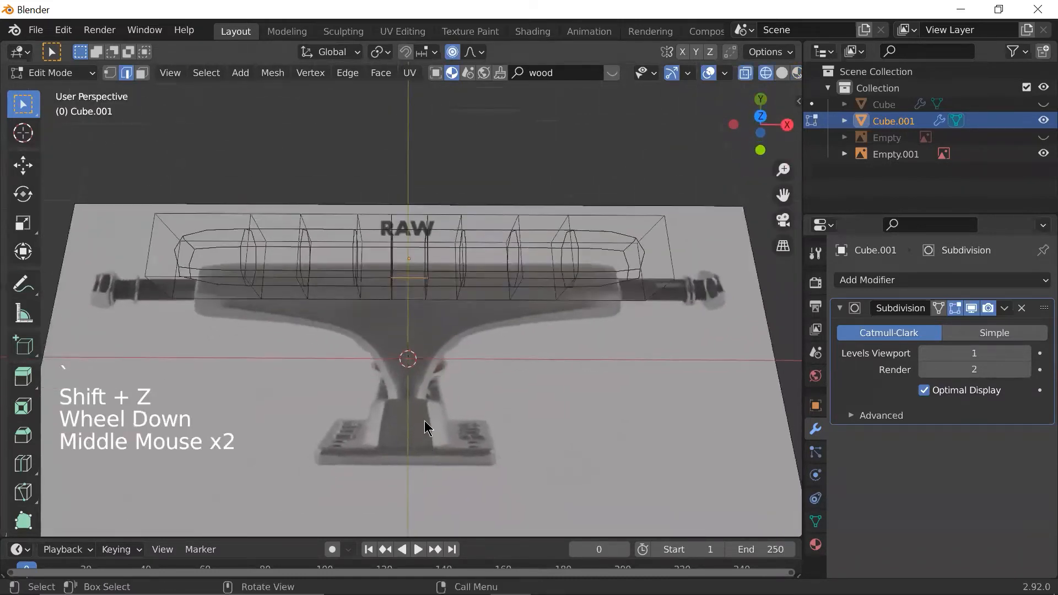
scroll(425, 440, "up", 1)
key("grave")
left_click_drag(415, 281, 406, 345)
scroll(407, 345, "down", 3)
left_click(409, 292)
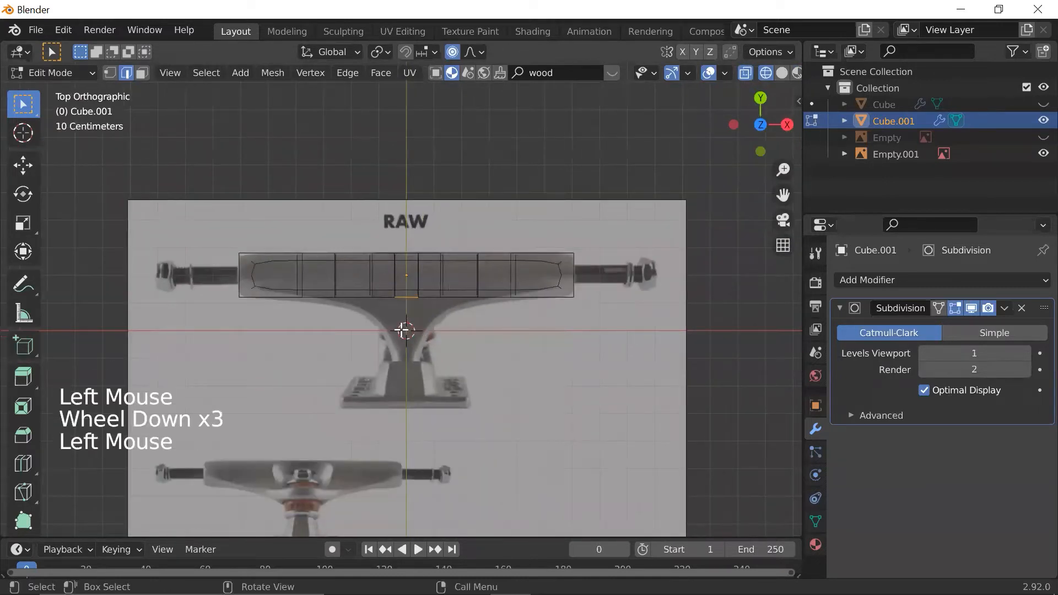
- Move the two selected middle edges along -Y to the reference's baseplate neck, checking the shape in Material Preview before returning to wireframe
scroll(408, 301, "up", 3)
key("shift+z")
key("shift+z")
key("shift+z")
key("g")
key("y")
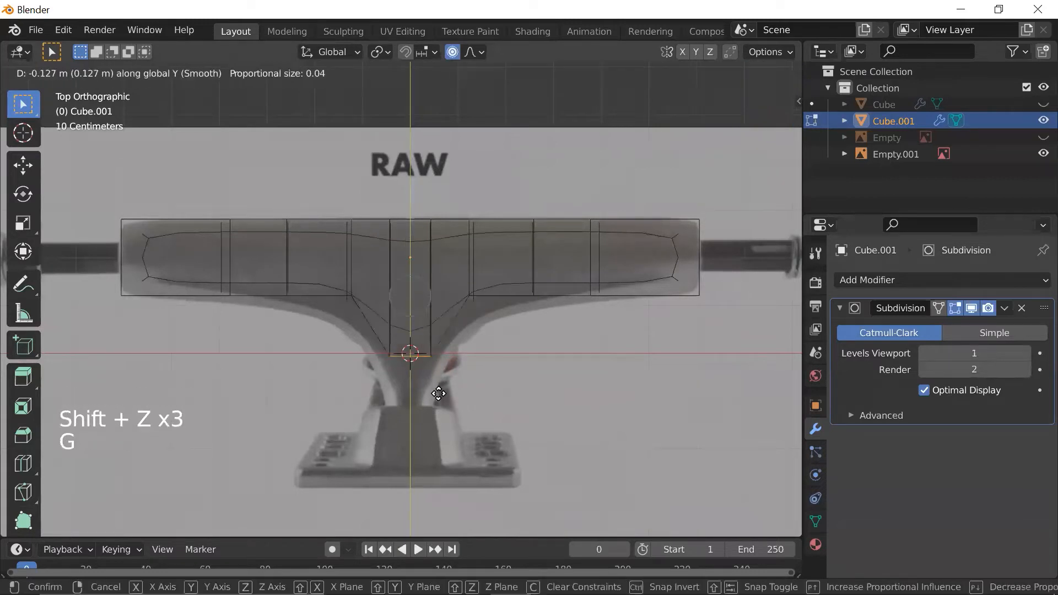
left_click(437, 439)
key("shift+z")
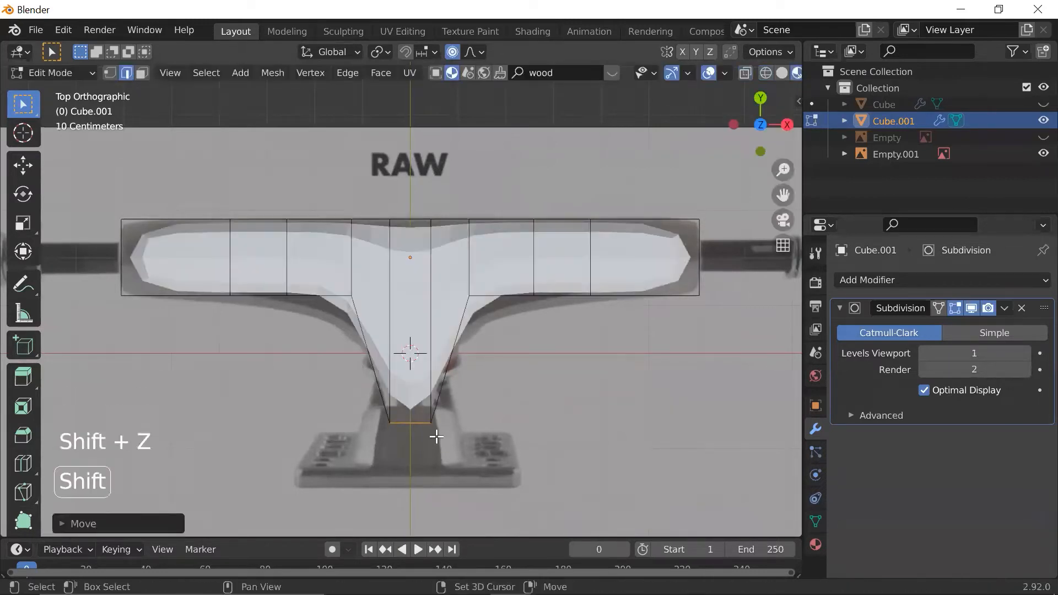
scroll(439, 426, "up", 1)
scroll(283, 293, "down", 1)
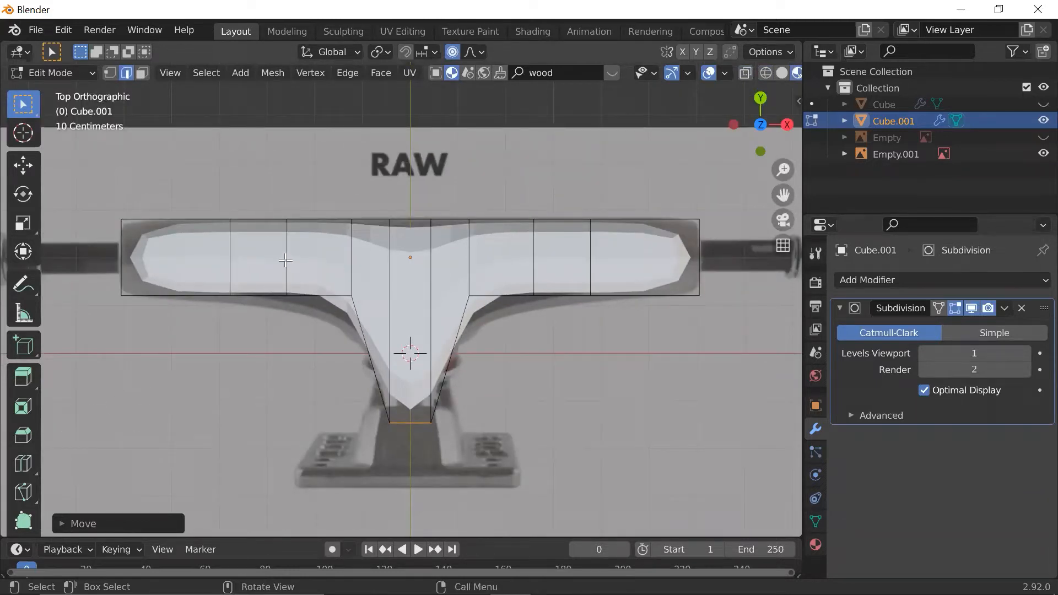
key("shift+z")
left_click(276, 292)
key("1")
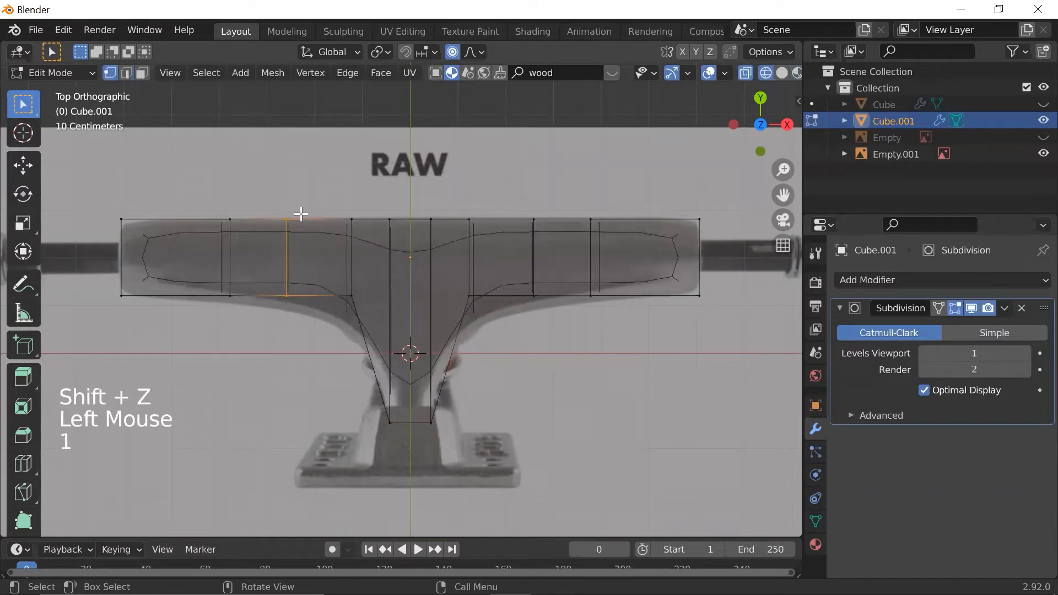
left_click(267, 293)
key("2")
left_click(277, 302)
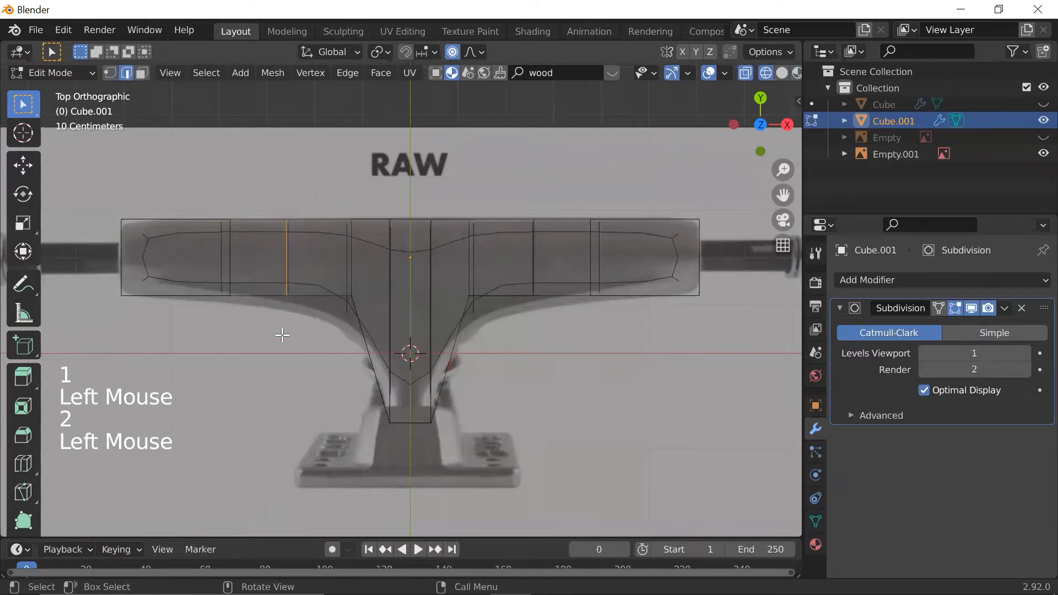
key("g")
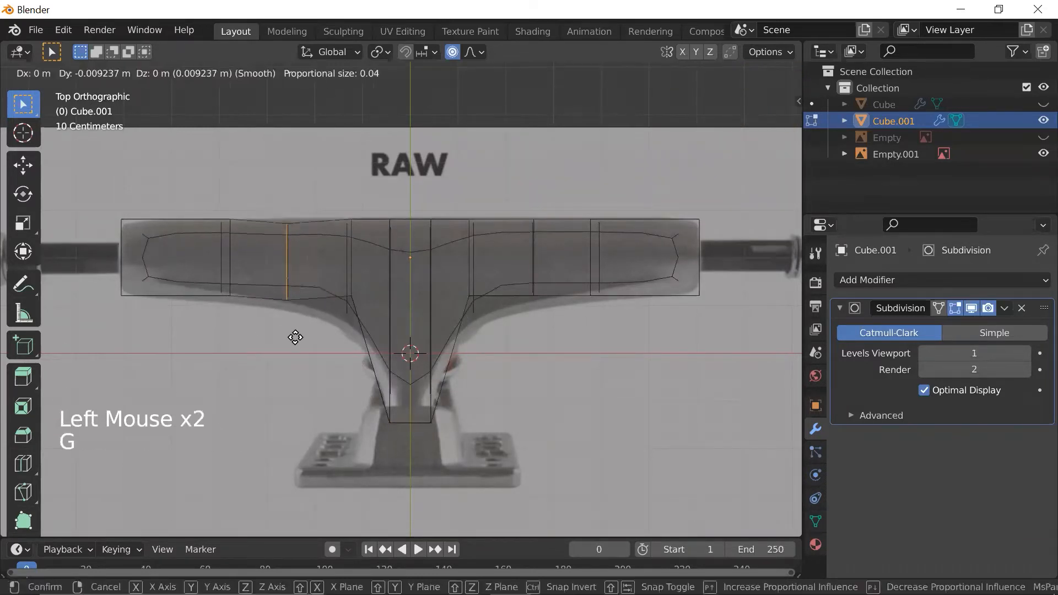
right_click(295, 331)
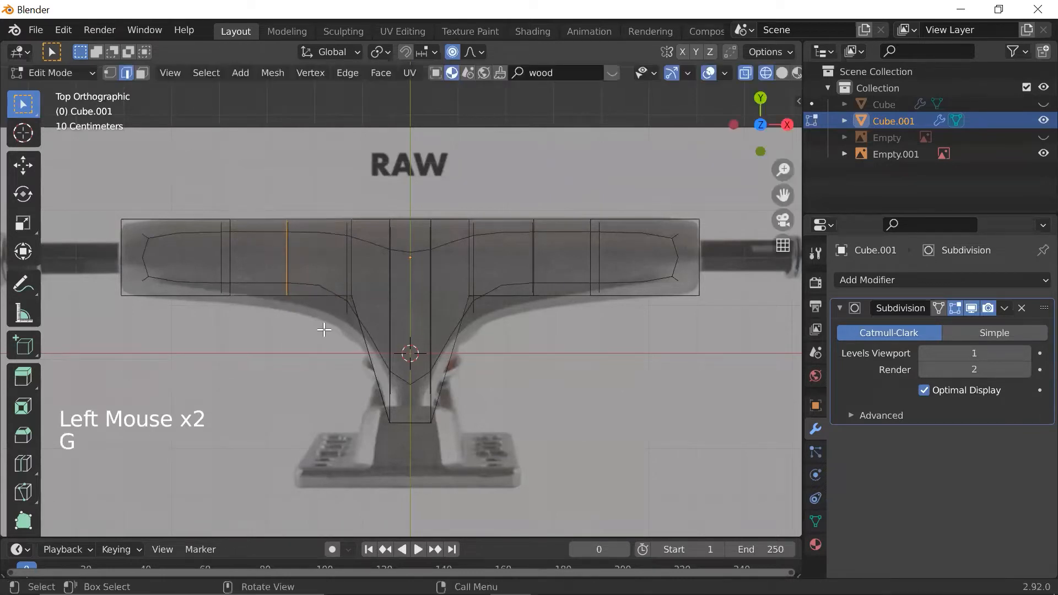
- In vertex mode, move the -Y corner of the second loop out from the -X side of the middle section down to the reference outline
key("1")
left_click(307, 279)
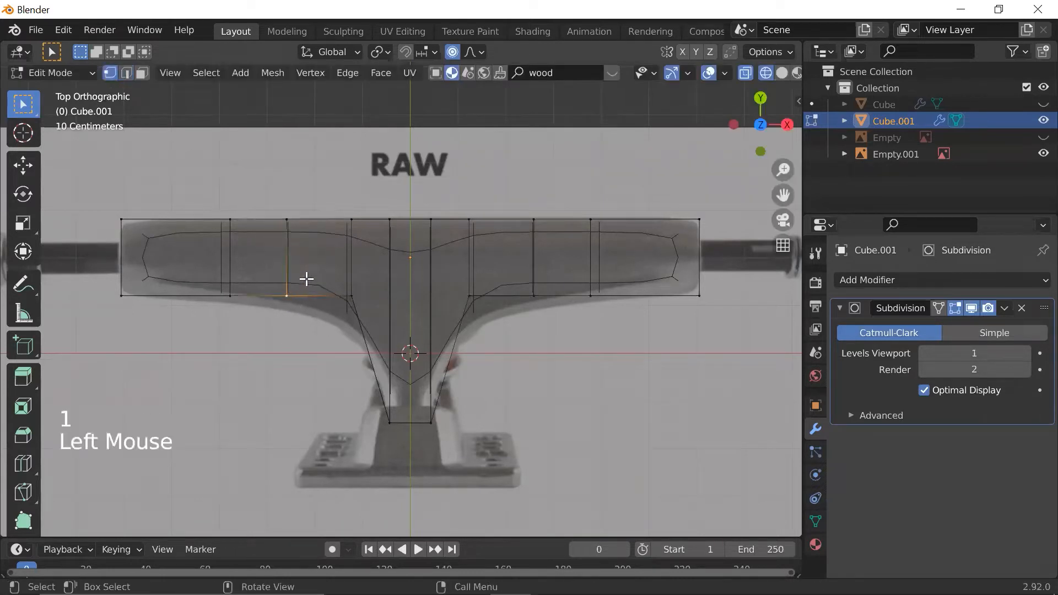
left_click(307, 274)
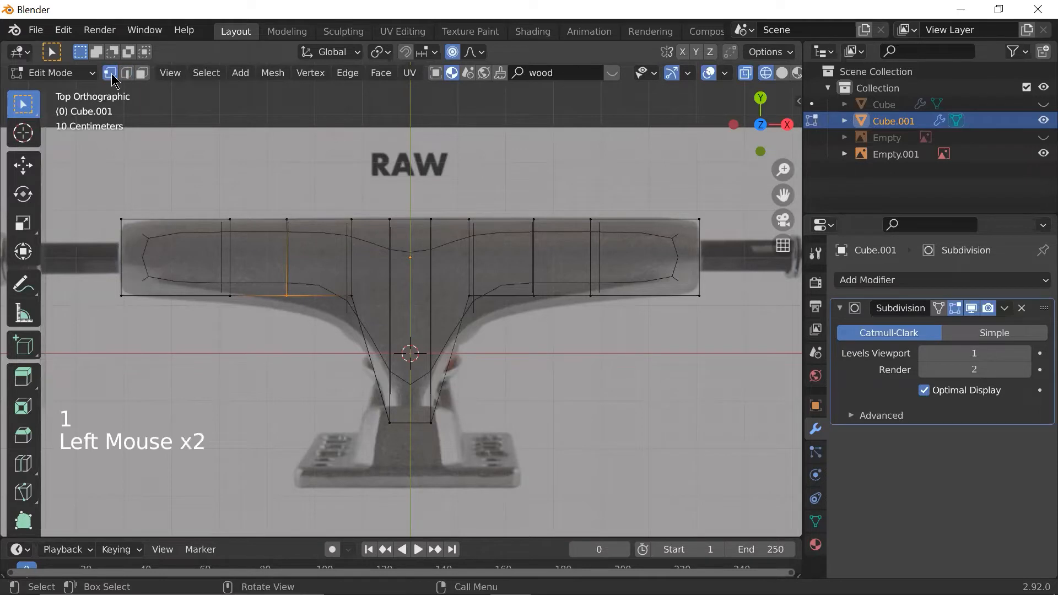
scroll(320, 304, "up", 2)
key("g")
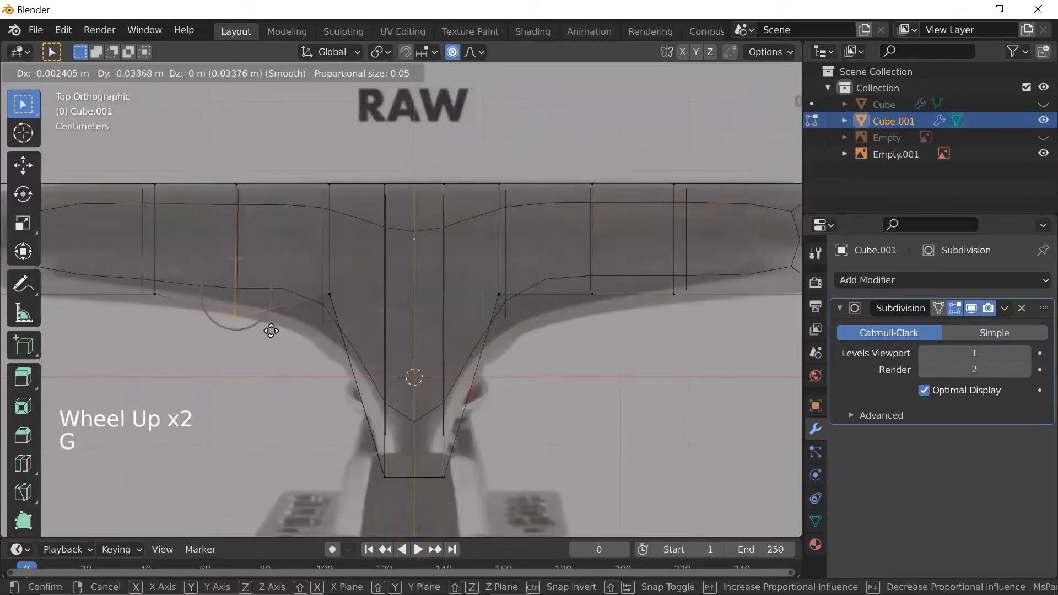
right_click(274, 318)
key("g")
left_click(312, 298)
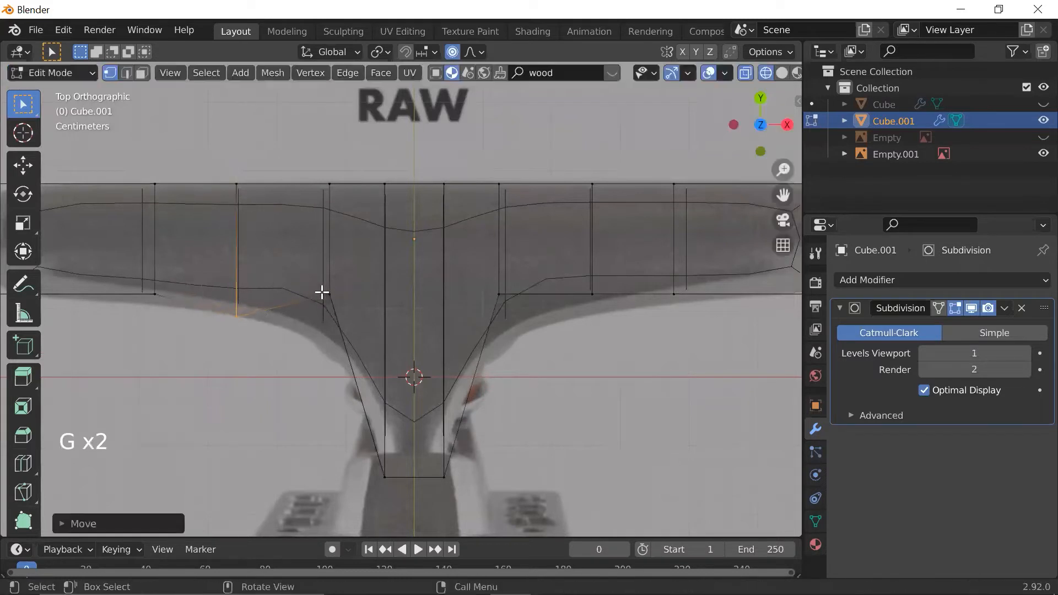
- Move the -Y corner vertices of the loop beside the middle section on the -X side along -Y, and check in Material Preview
left_click(316, 325)
key("h")
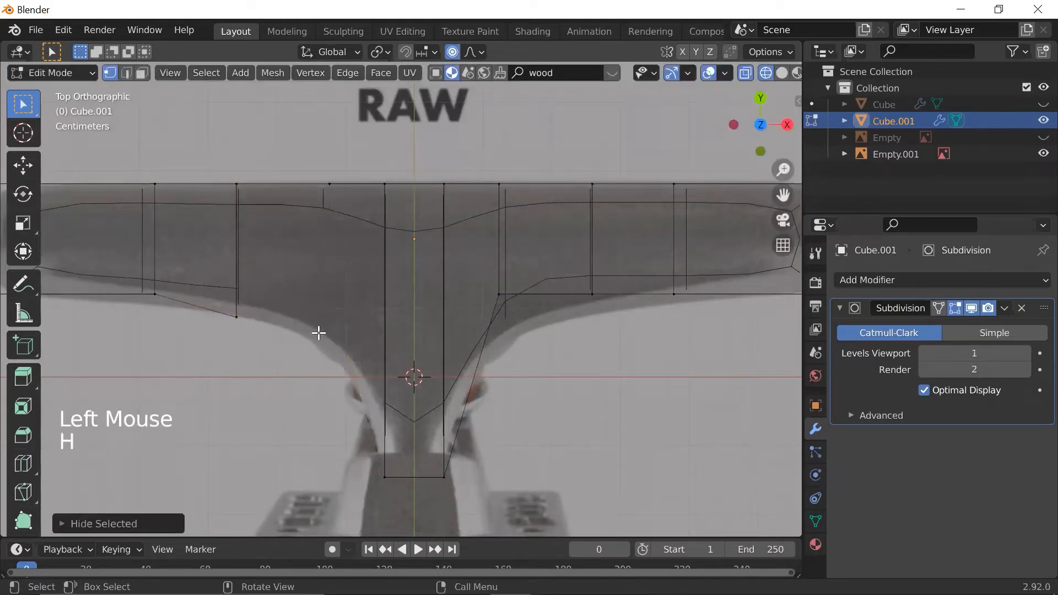
key("ctrl+z")
key("g")
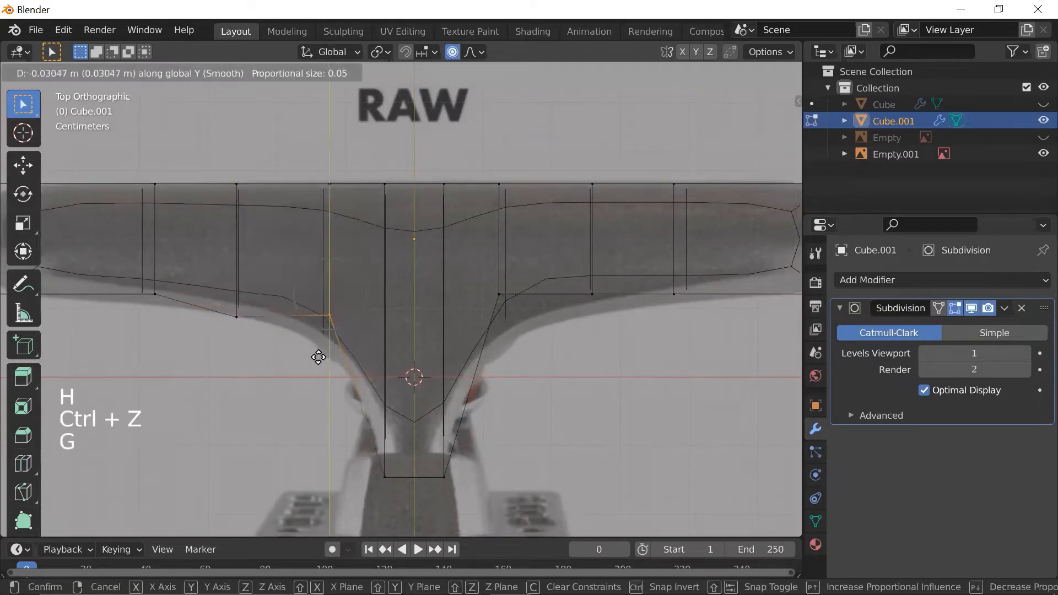
left_click(317, 369)
key("shift+z")
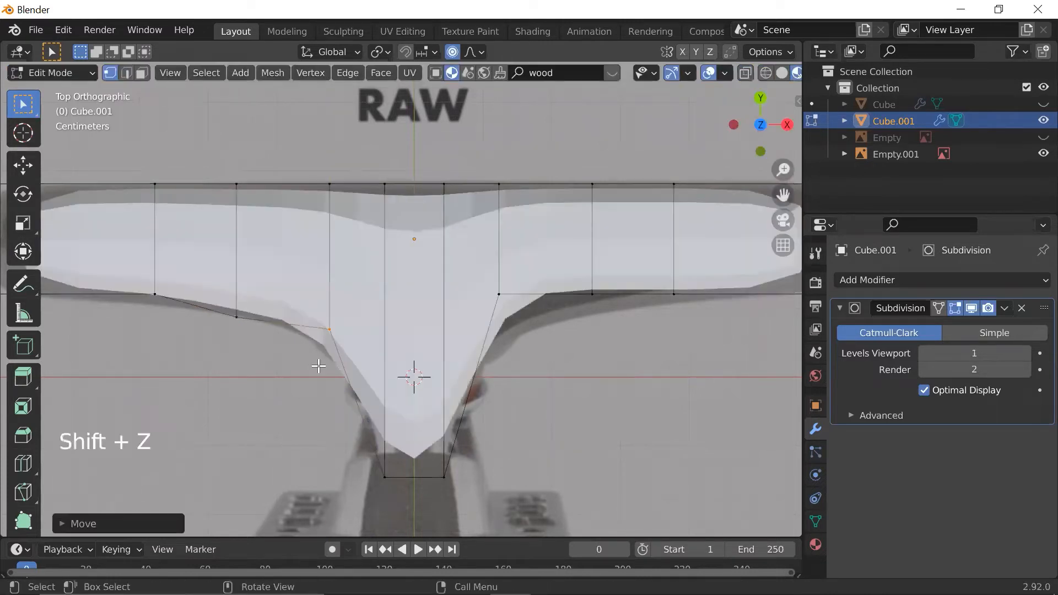
- Box-select the matching corner vertices beside the middle section on the +X side in wireframe and move them along -Y toward the reference outline
left_click_drag(521, 283, 479, 314)
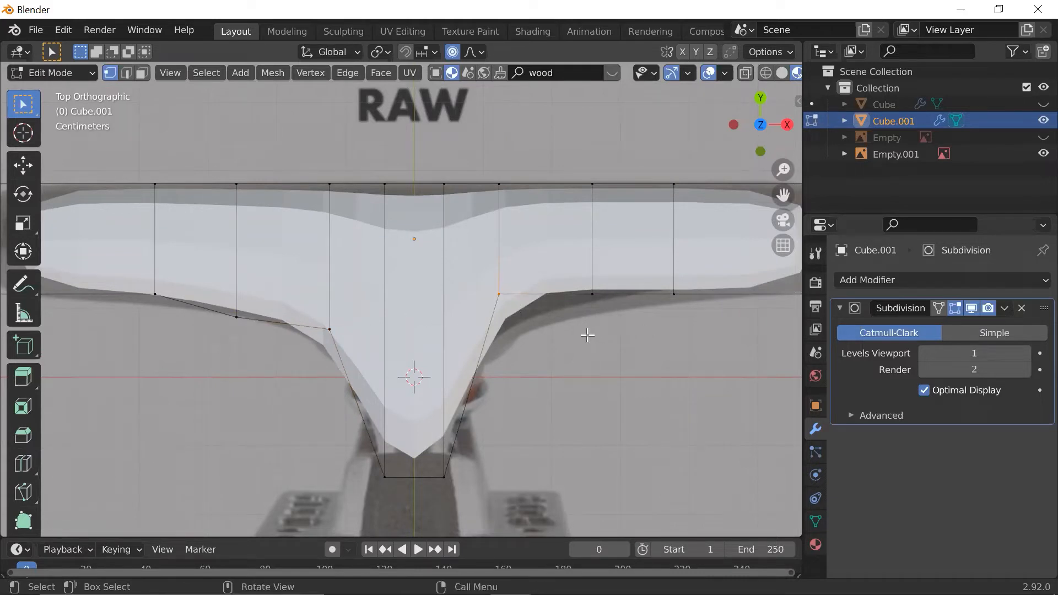
key("g")
right_click(588, 334)
key("shift+z")
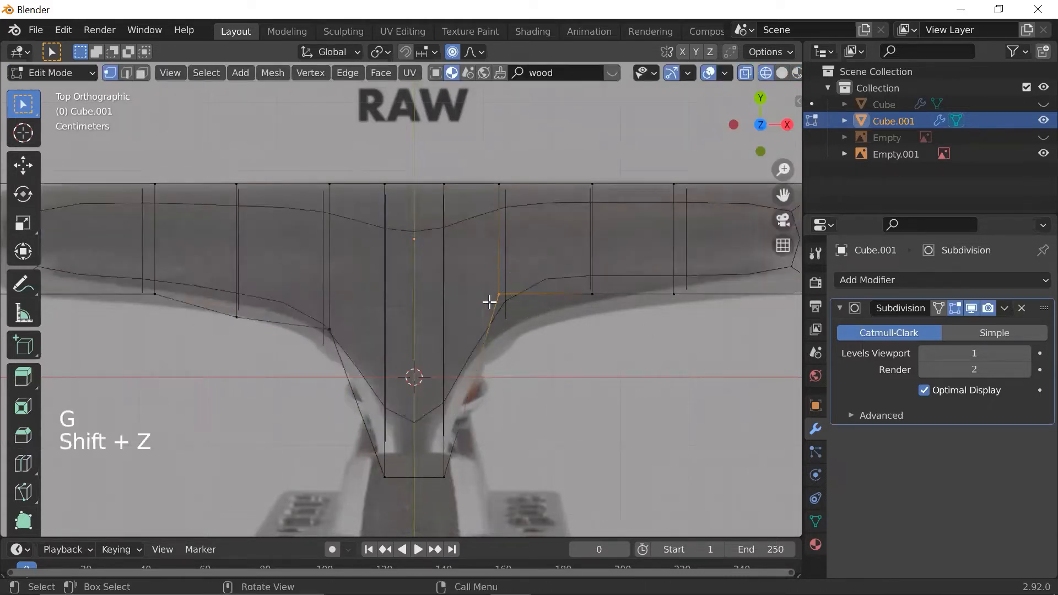
left_click_drag(478, 276, 519, 326)
key("g")
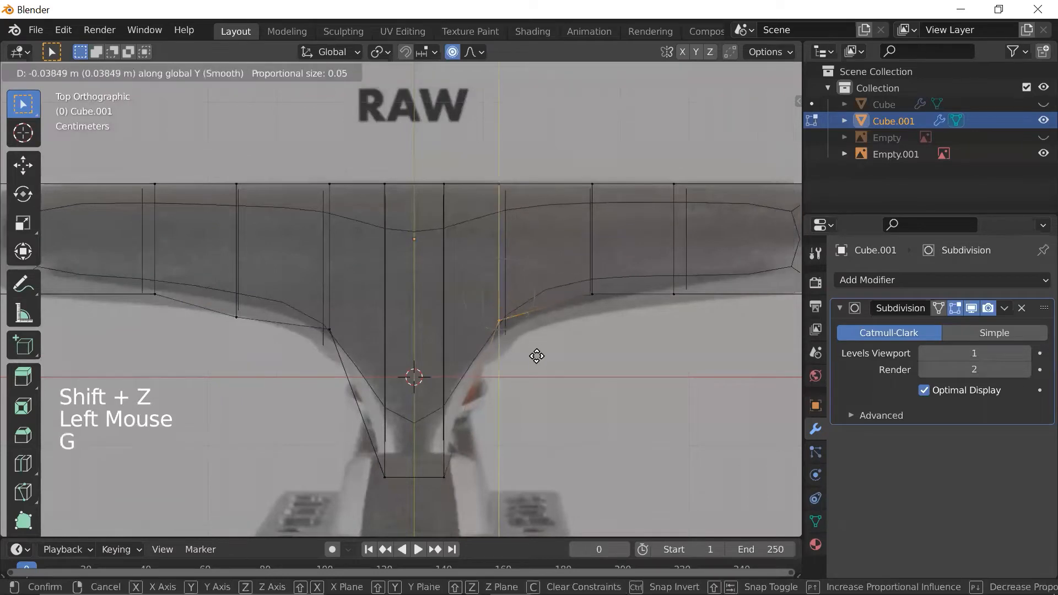
left_click(544, 378)
key("shift+z")
mouse_move(414, 373)
middle_mouse_down()
mouse_move(541, 215)
mouse_move(477, 386)
mouse_move(413, 373)
mouse_move(535, 241)
middle_mouse_up()
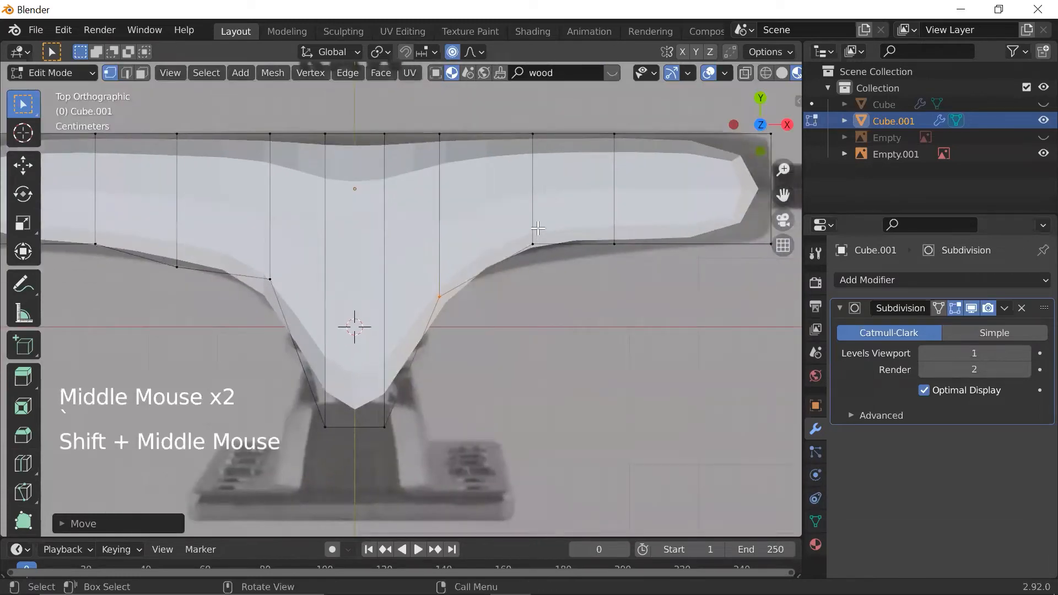
- Move the -Y corner of the next loop outward on the +X side along -Y to the reference outline, working in wireframe
key("shift+z")
left_click(526, 246)
key("g")
key("y")
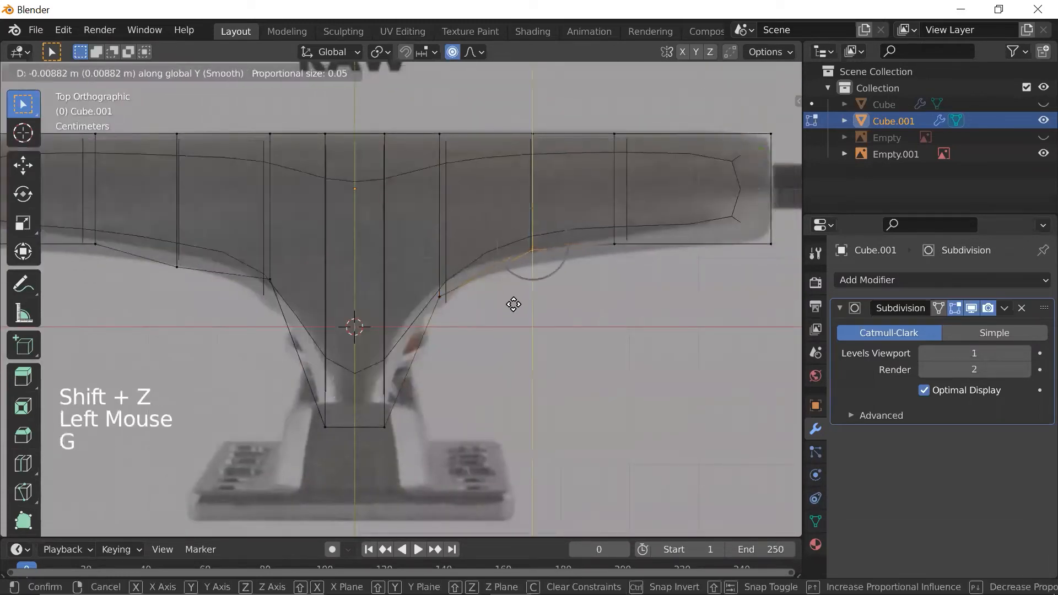
scroll(514, 316, "down", 1)
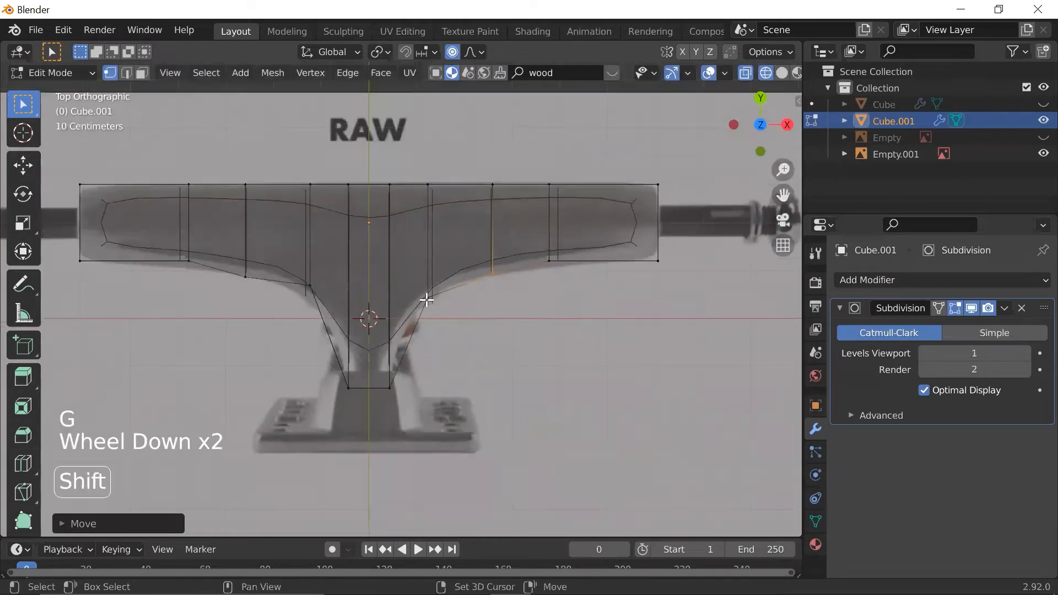
- Select the -Y corner vertices of the outermost inner loops on both hanger arms and move them along -Y to the reference outline
middle_click_drag(371, 308, 449, 303, "shift")
scroll(235, 250, "up", 1)
left_click(238, 252)
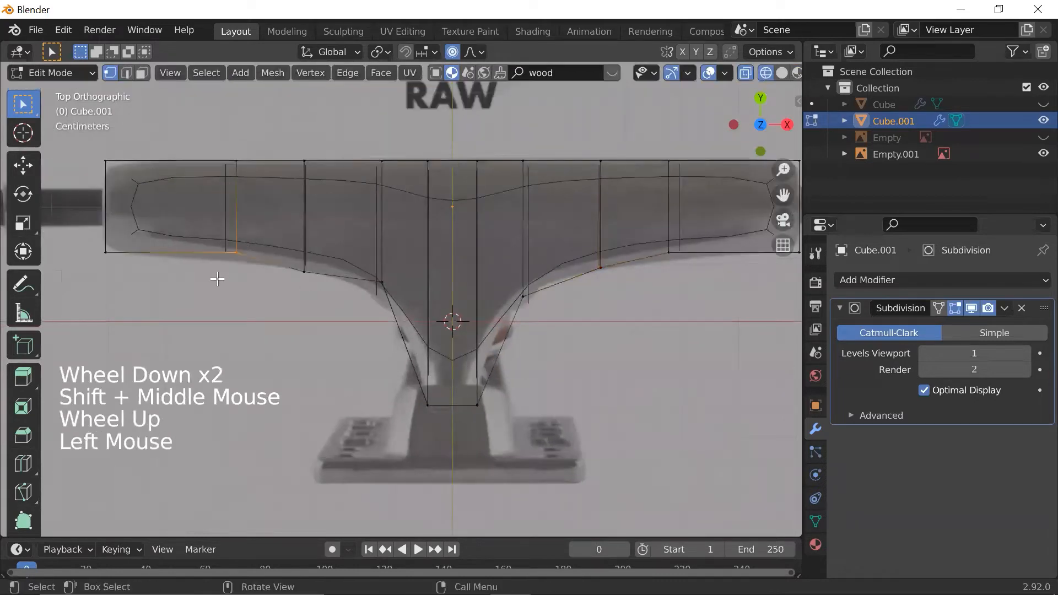
left_click(662, 251, "shift")
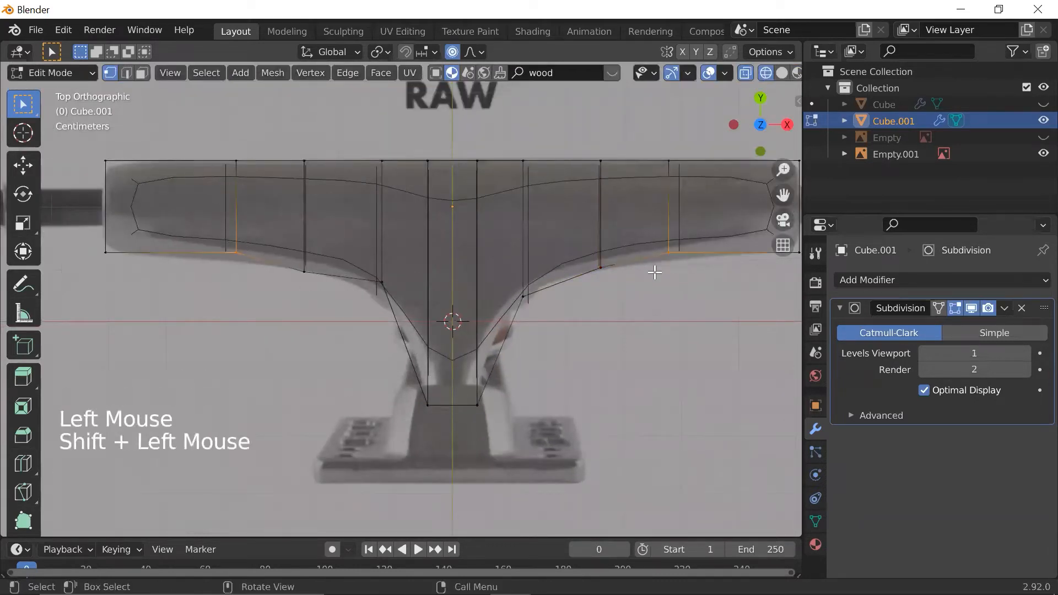
middle_click_drag(652, 269, 606, 265, "shift")
key("g")
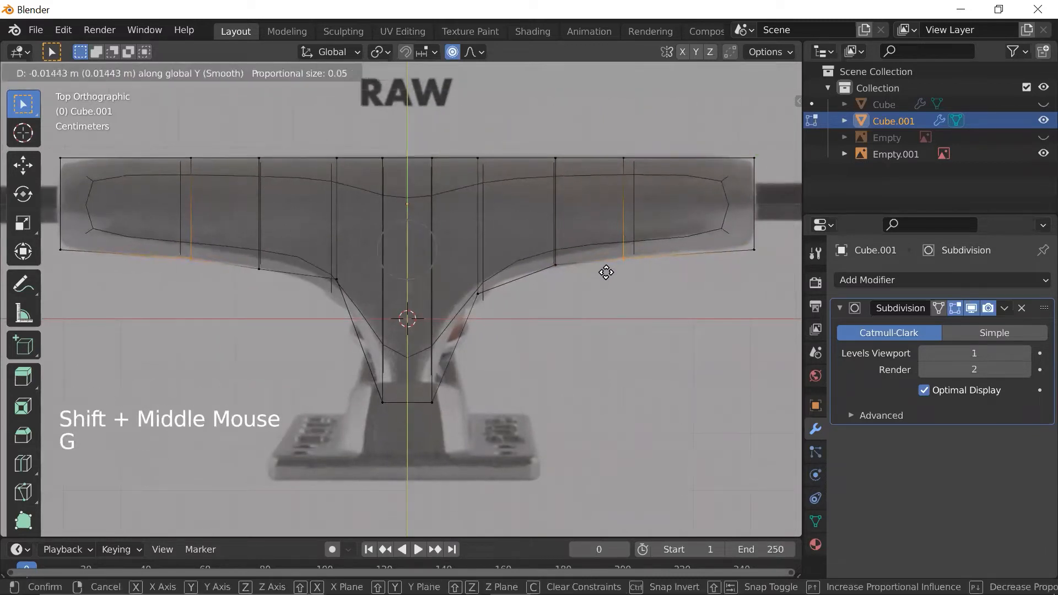
left_click(606, 276)
- Check the smoothed hanger against the reference outline in Material Preview, comparing Object Mode with the edit cage
key("Tab")
key("shift+z")
scroll(560, 283, "down", 1)
scroll(480, 282, "down", 1)
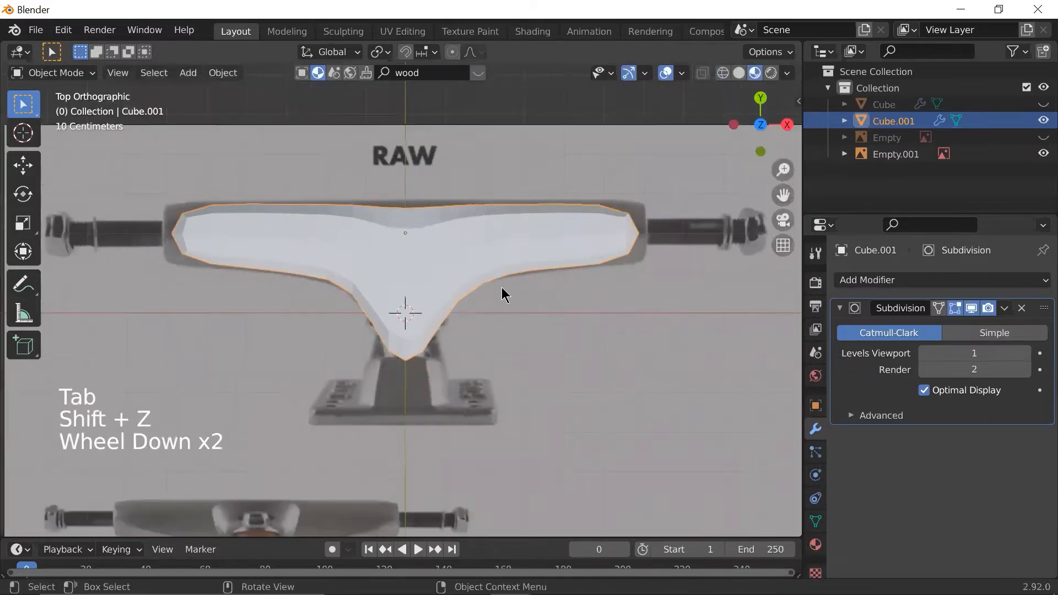
scroll(527, 263, "up", 2)
key("Tab")
key("Tab")
key("Tab")
key("Tab")
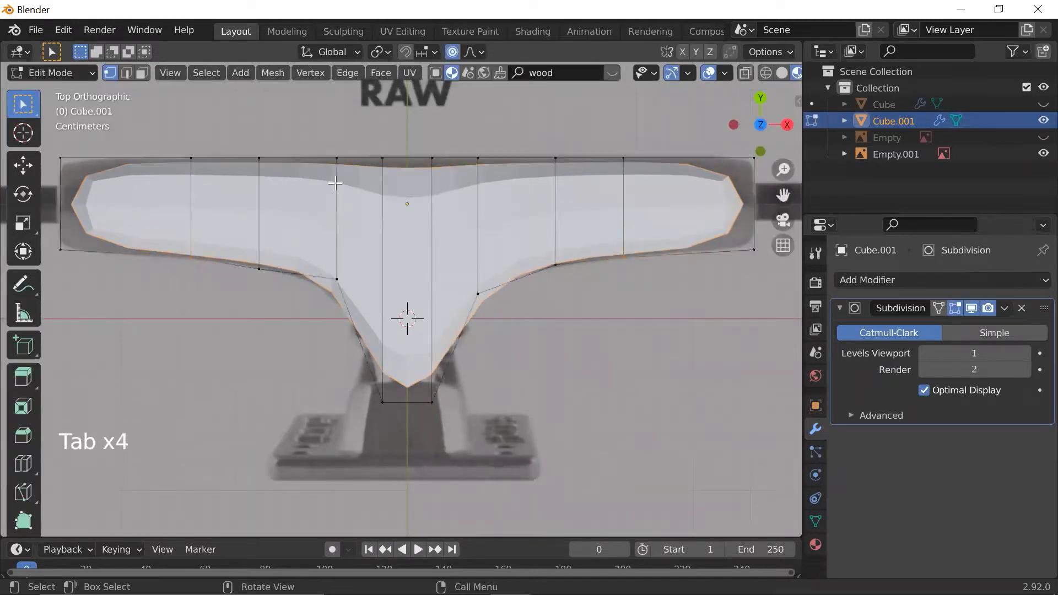
- Add one lengthwise loop cut around the hanger block and slide it close to the +Y edge
key("ctrl+r")
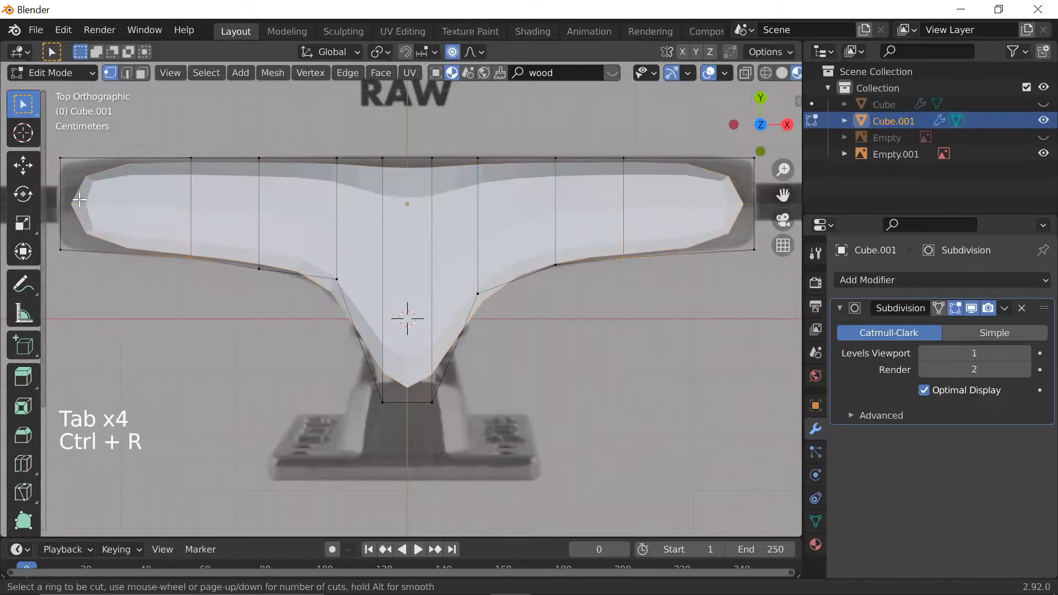
left_click(80, 200)
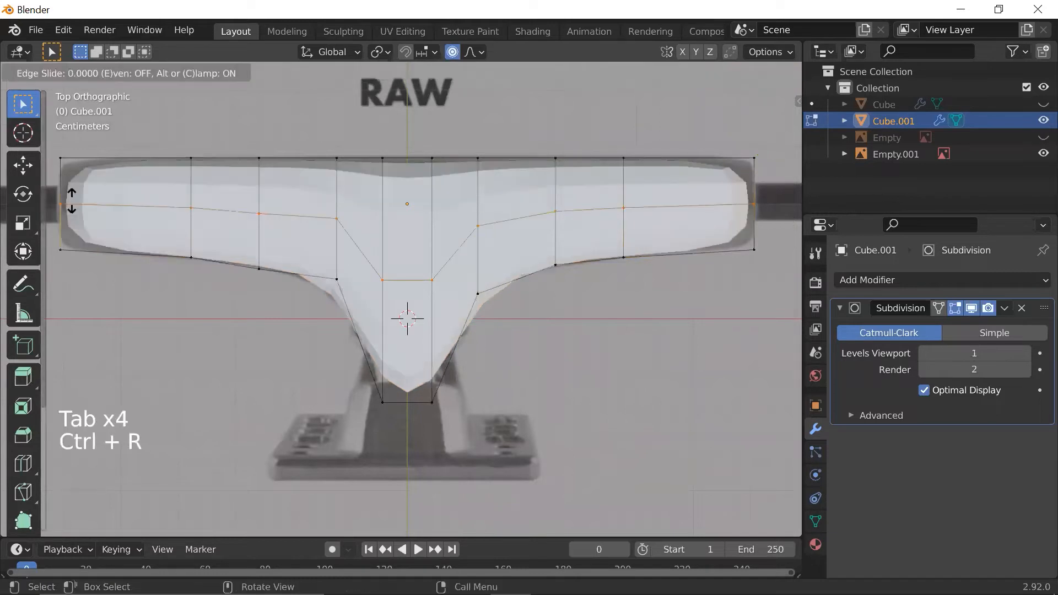
left_click(79, 159)
scroll(443, 207, "down", 1)
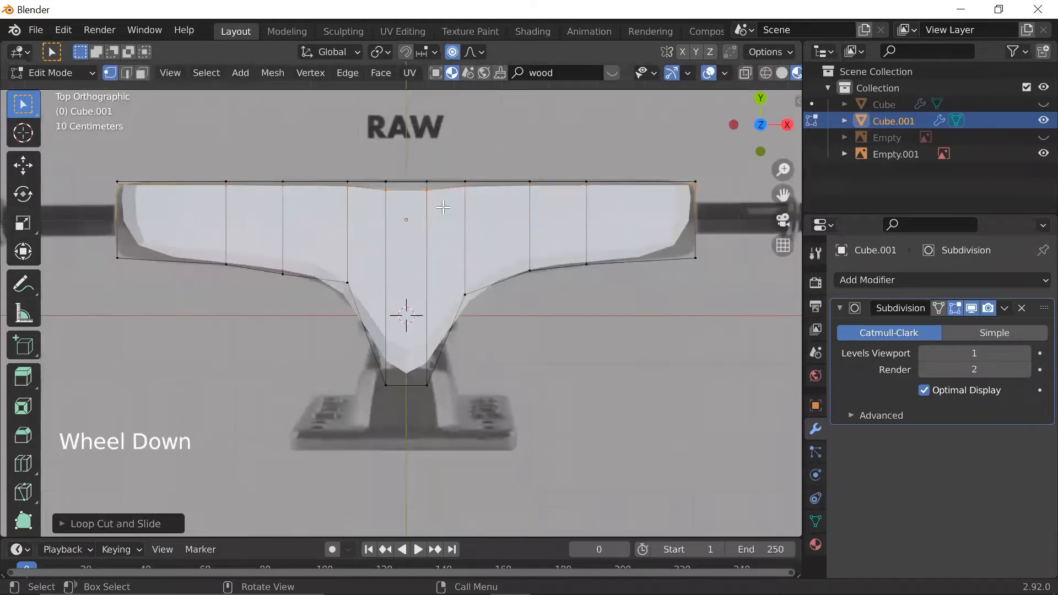
scroll(492, 205, "down", 4)
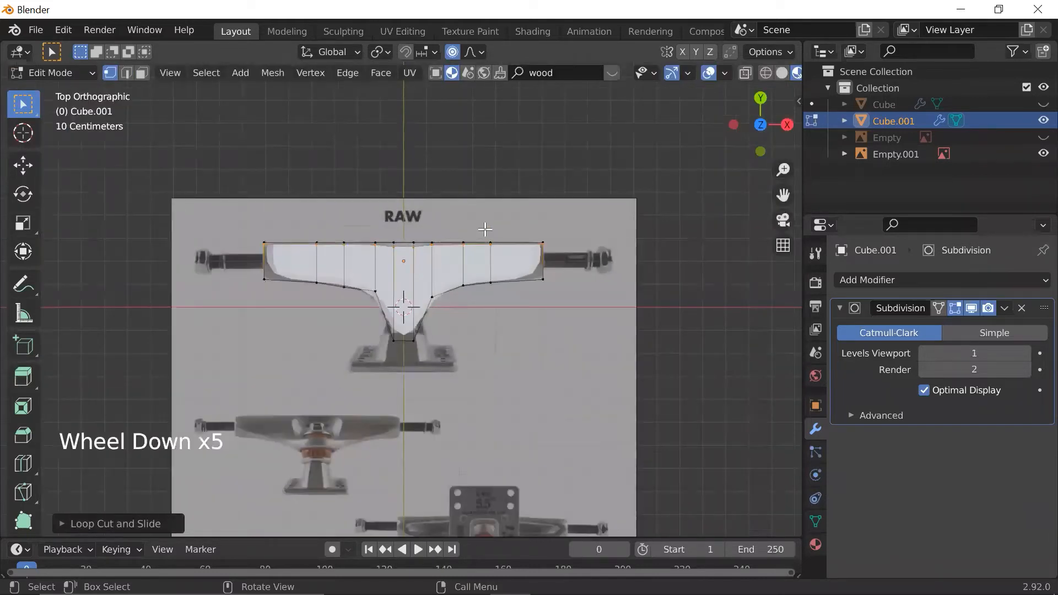
scroll(485, 229, "up", 4)
scroll(423, 221, "down", 1)
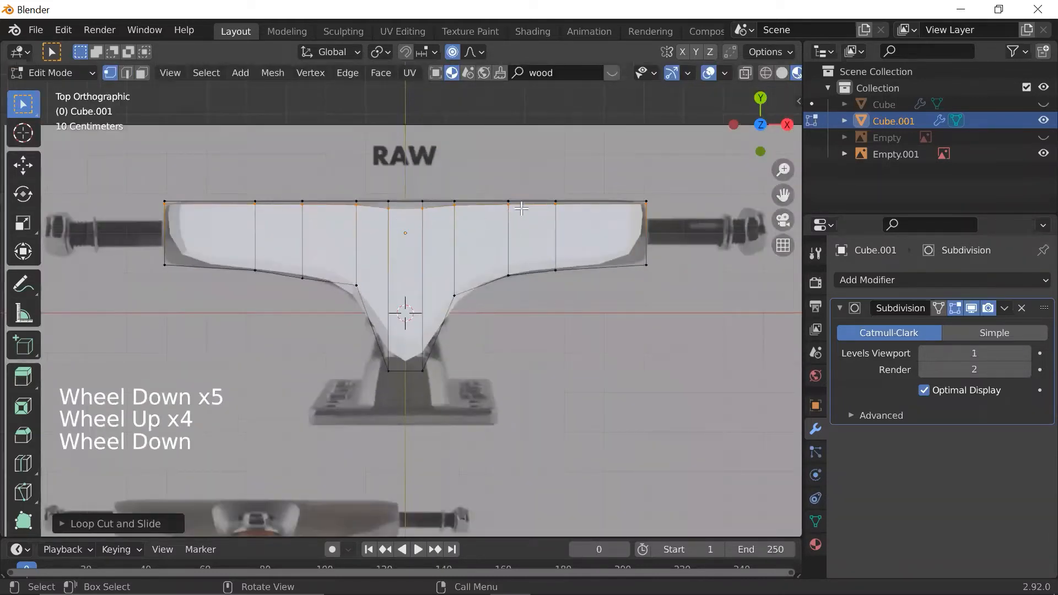
- Turn off proportional editing and slide the new lengthwise loop slightly toward -Y
key("g")
key("g")
right_click(601, 227)
left_click(452, 53)
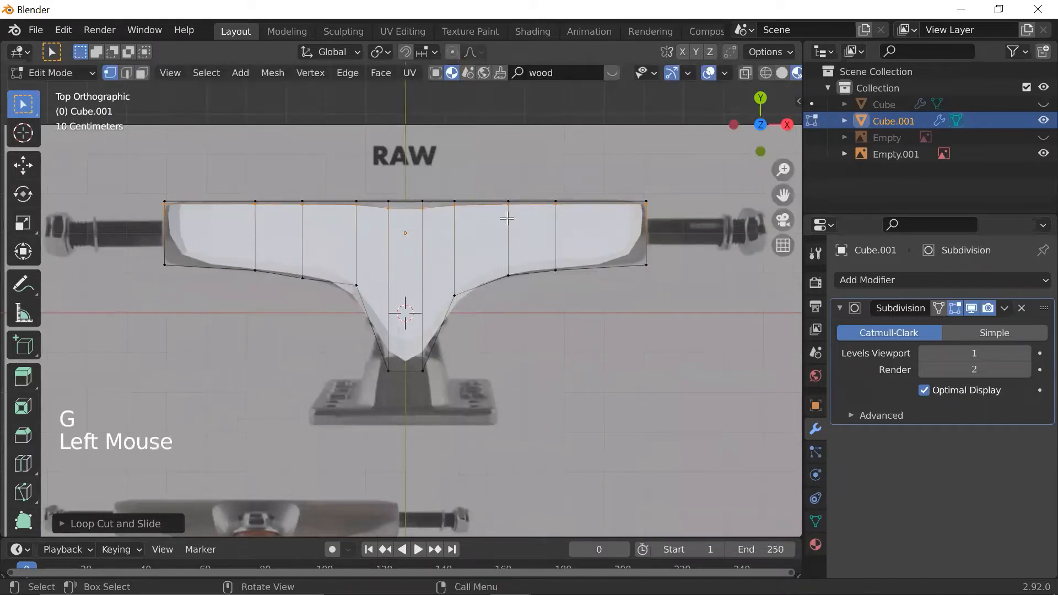
key("g")
key("g")
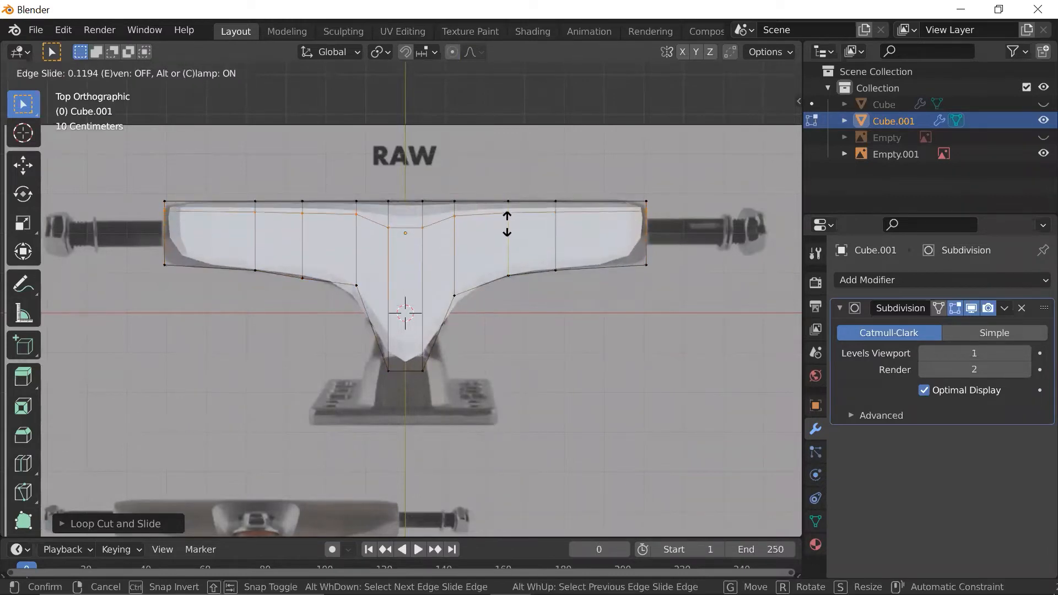
left_click(506, 228)
- Examine the front, side and baseplate views of the truck on the reference image
middle_click_drag(506, 228, 459, 217)
scroll(511, 244, "down", 1)
middle_click_drag(488, 280, 569, 124, "shift")
key("grave")
left_click(444, 157)
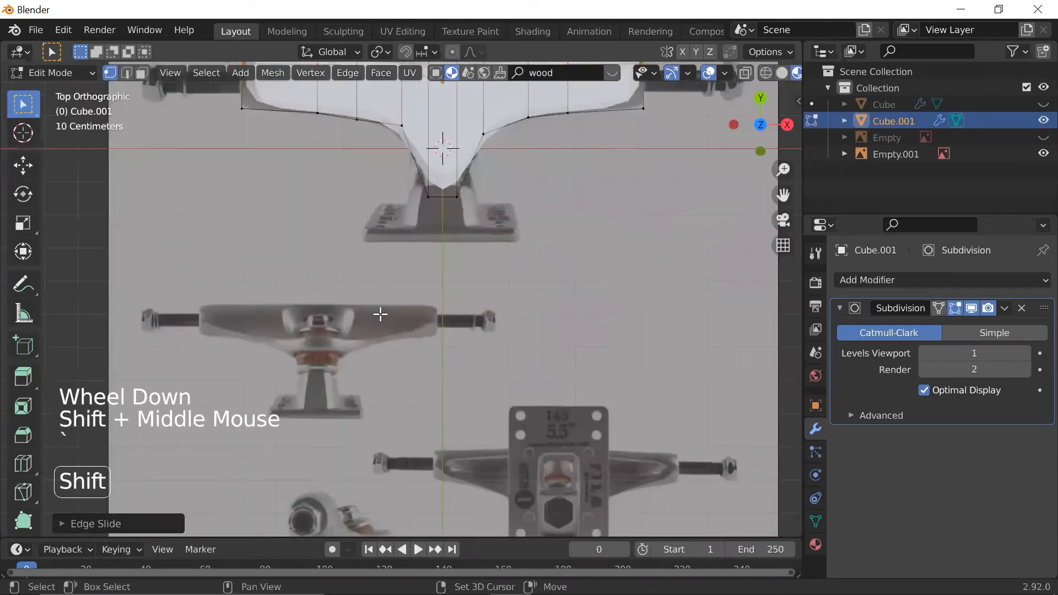
middle_click_drag(366, 323, 295, 237, "shift")
scroll(295, 236, "up", 4)
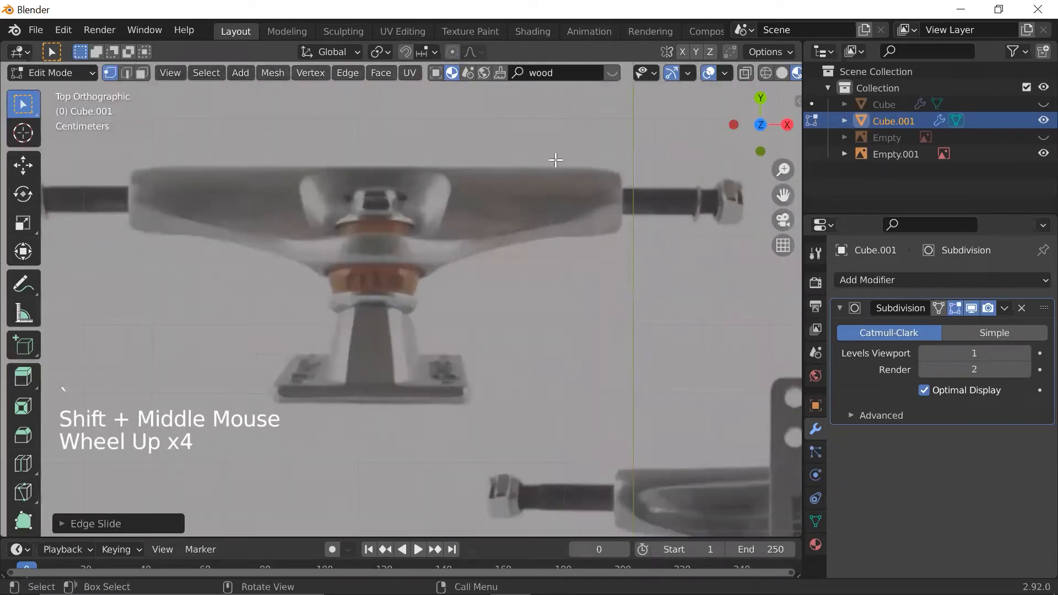
scroll(578, 349, "down", 3)
middle_click_drag(579, 349, 639, 171, "shift")
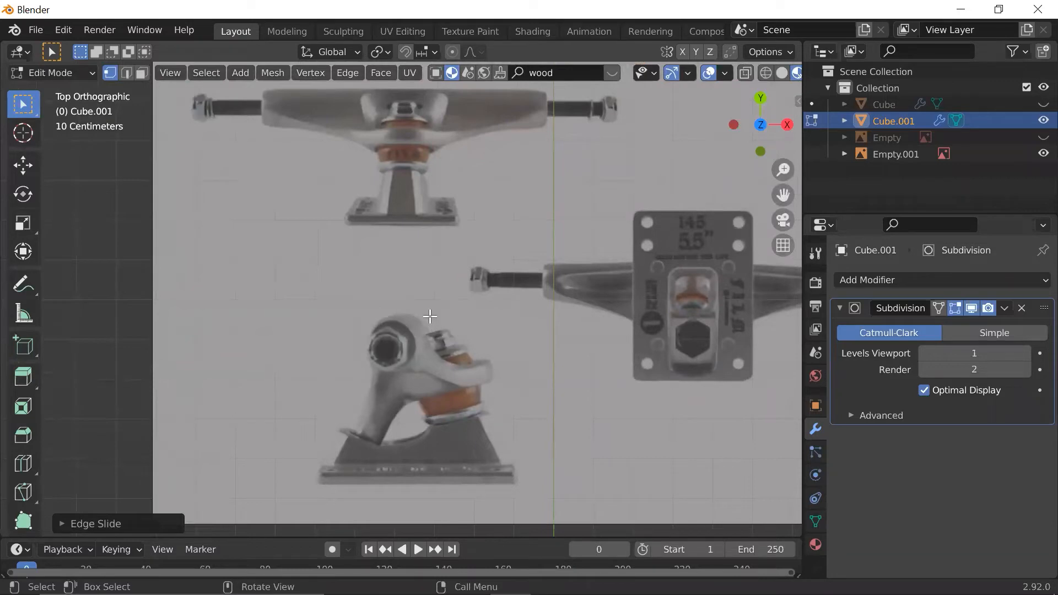
- Edge-slide the lengthwise loop farther toward -Y on the hanger
scroll(470, 307, "down", 4)
scroll(470, 307, "down", 1, "shift")
middle_click_drag(470, 307, 473, 341, "shift")
scroll(472, 243, "up", 4)
key("g")
key("g")
left_click(467, 213)
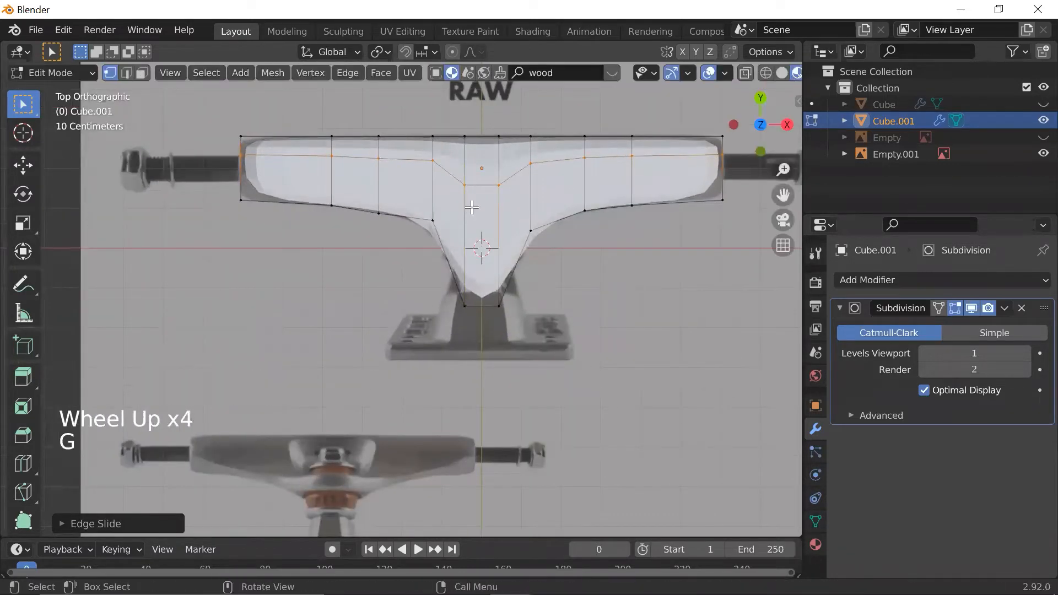
- In edge mode, slide the middle segment of the lengthwise loop toward +Y, level with the segments beside it
key("2")
left_click(480, 187)
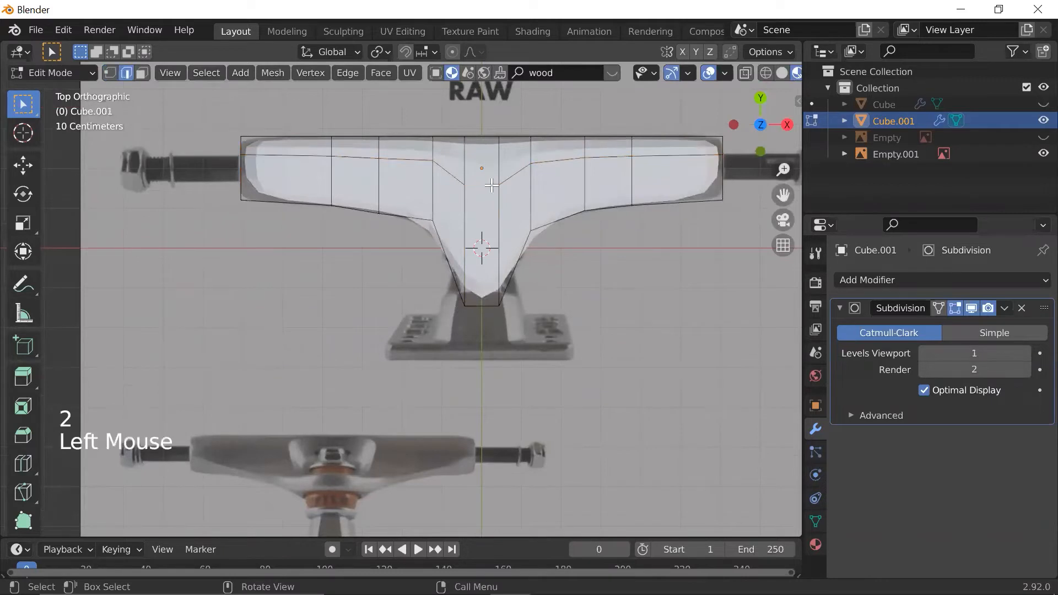
key("g")
key("g")
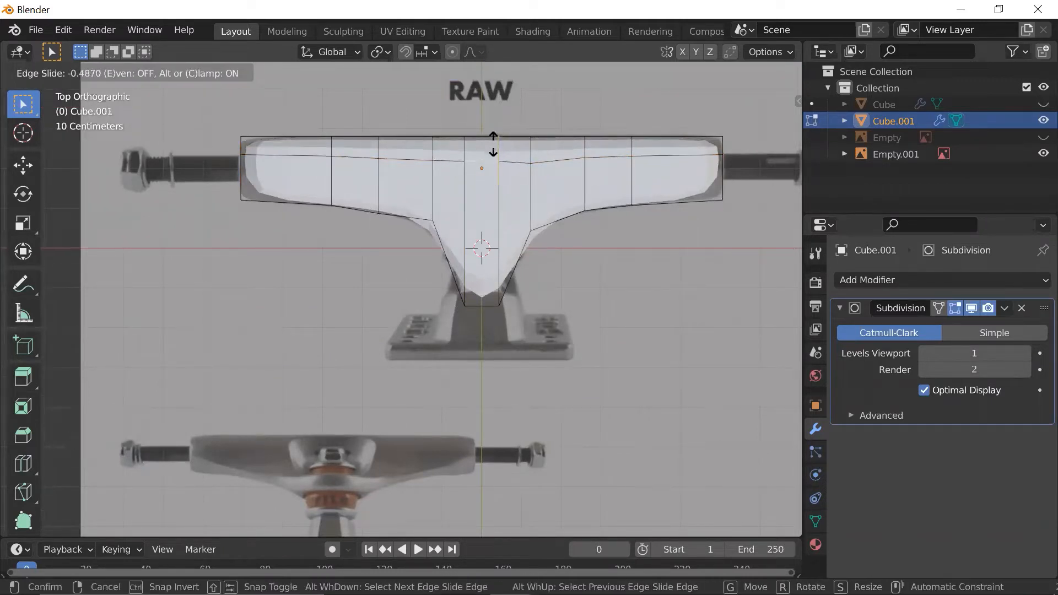
left_click(549, 151)
- In vertex mode, move the lengthwise loop's vertex beside the middle section on the +X side slightly along +Y to straighten the loop
left_click(537, 161)
key("1")
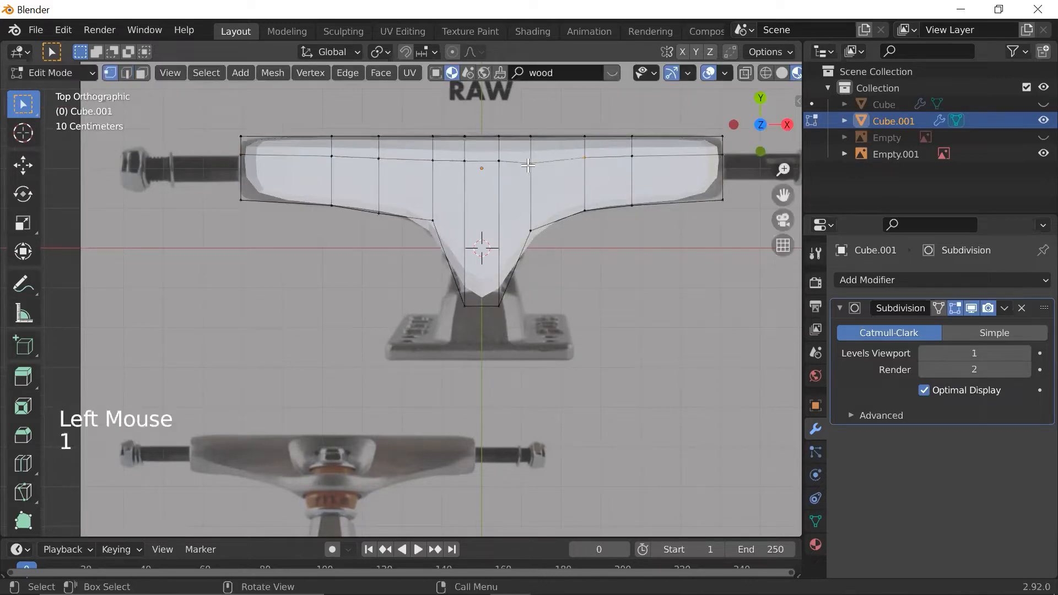
left_click(535, 171)
key("shift+z")
left_click(529, 166)
key("shift+z")
key("g")
left_click(530, 161)
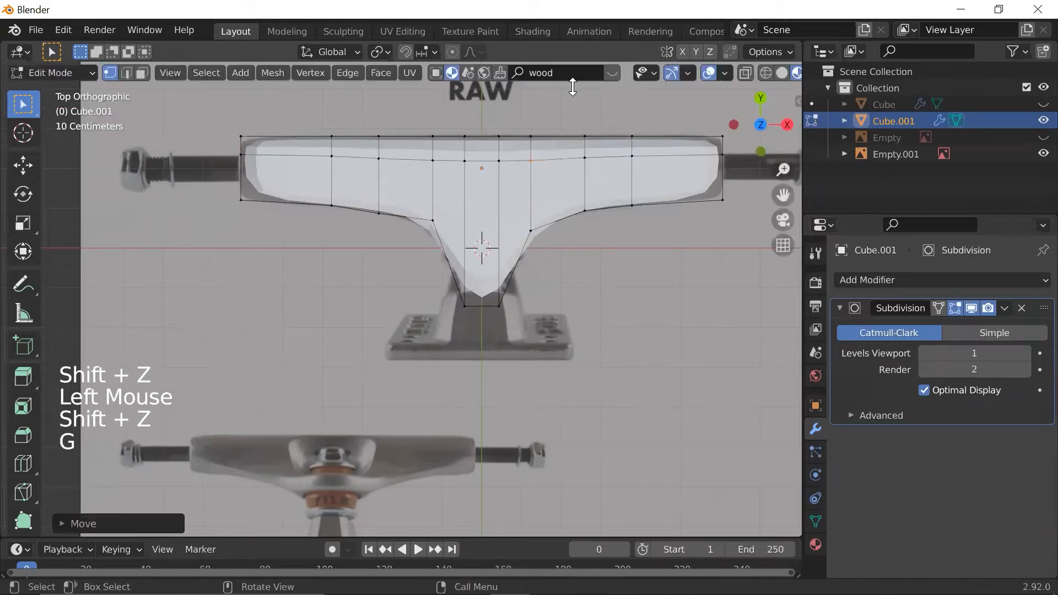
- Check the smoothed shape in Object Mode and select the vertices at the stem's -Y end in wireframe
scroll(587, 219, "down", 1)
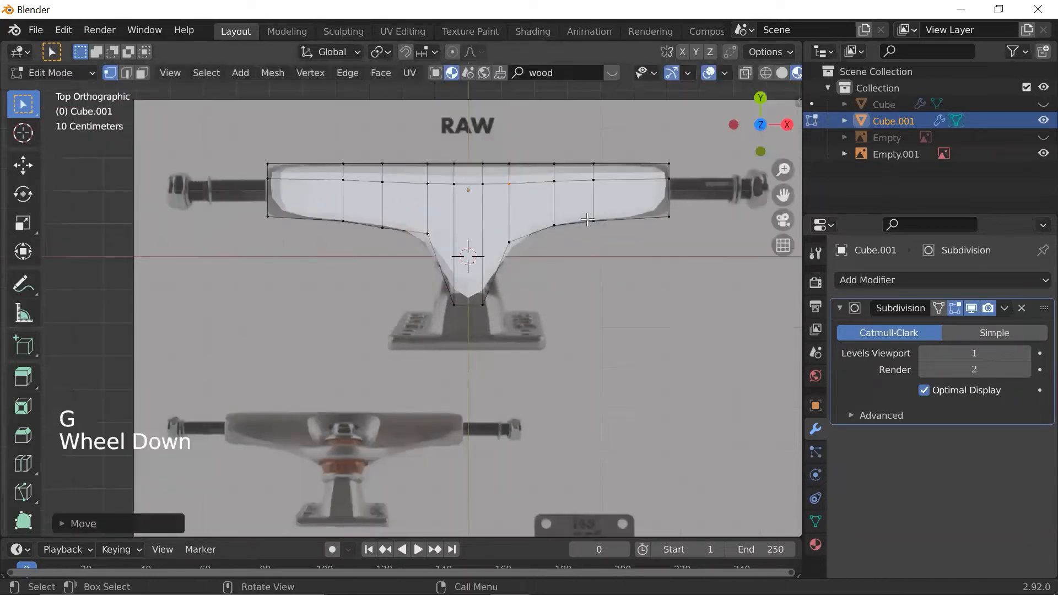
scroll(588, 219, "down", 1)
key("Tab")
scroll(588, 219, "up", 2)
middle_click_drag(588, 219, 535, 262, "shift")
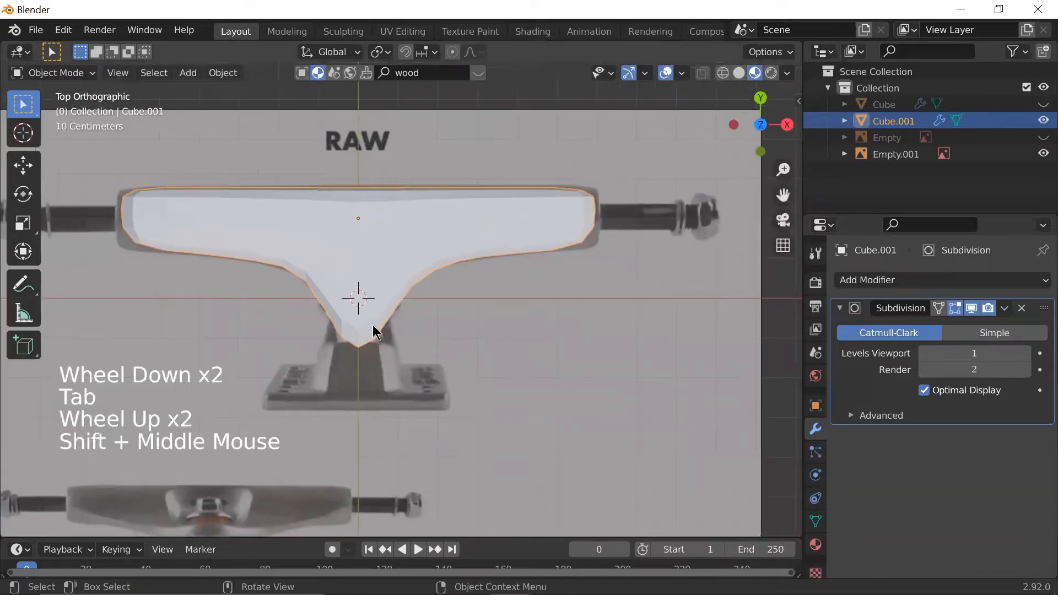
key("Tab")
middle_click_drag(366, 350, 361, 272)
key("grave")
key("shift+z")
left_click(421, 385)
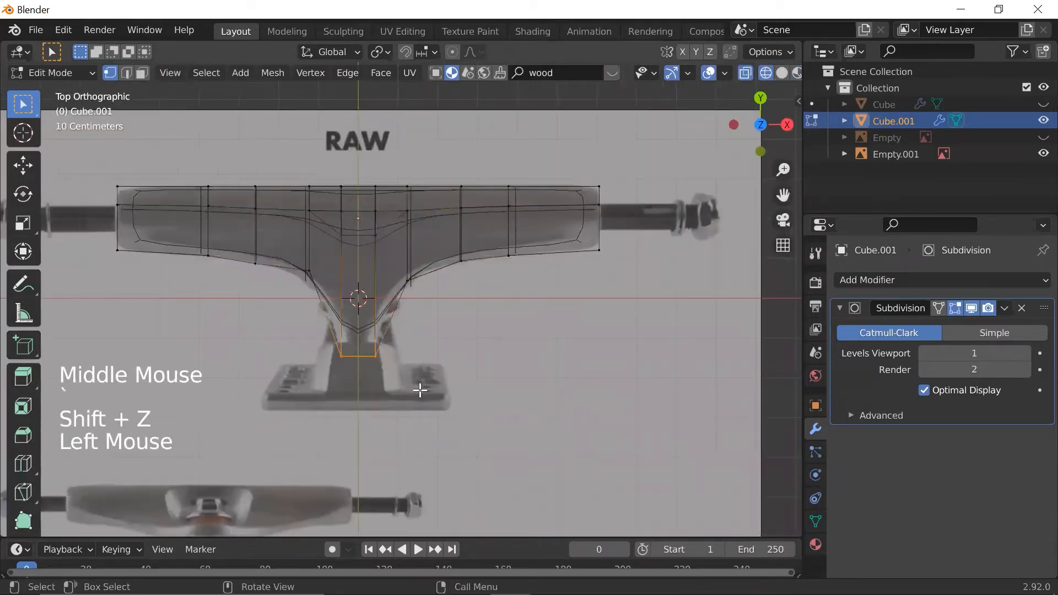
key("shift+z")
key("shift+z")
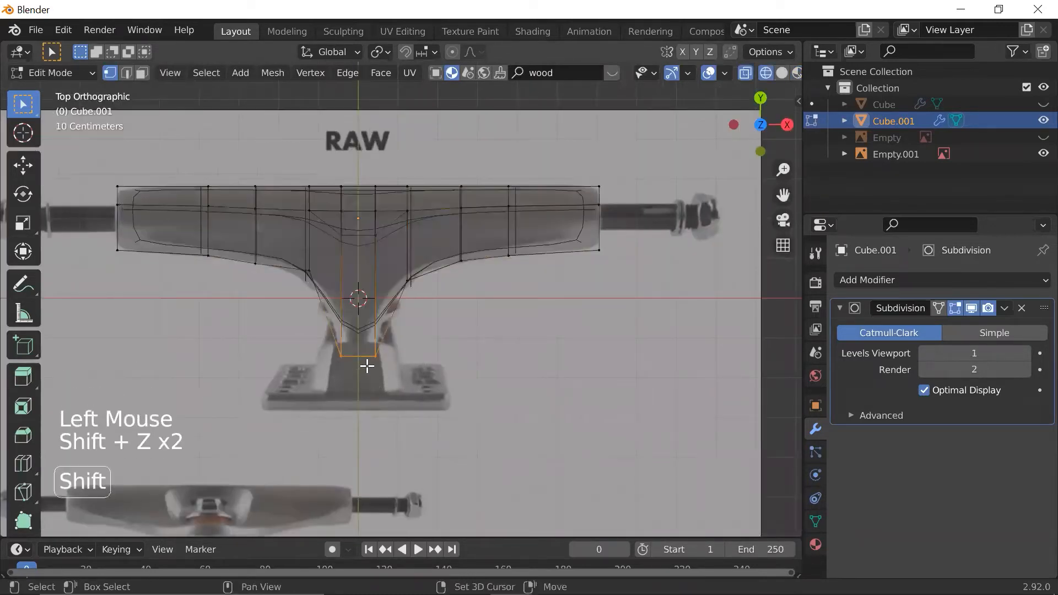
- Hide the hanger to examine the reference stem beneath it, unhide all objects and return to Edit Mode
key("shift+z")
key("Tab")
left_click(417, 263)
left_click(417, 263)
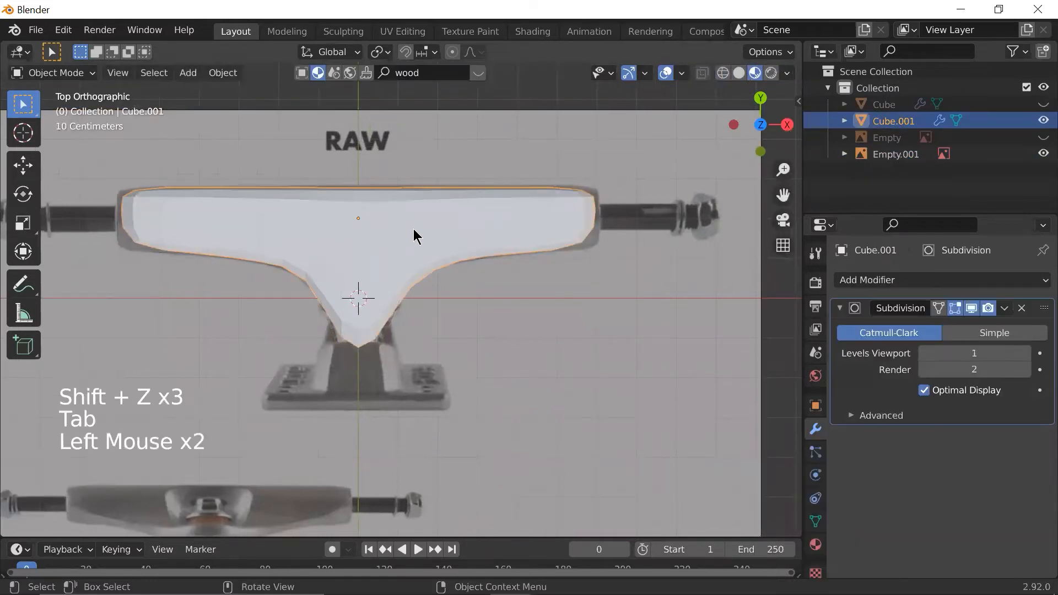
key("h")
scroll(378, 285, "up", 2)
middle_click_drag(378, 286, 381, 318, "shift")
scroll(343, 269, "up", 3)
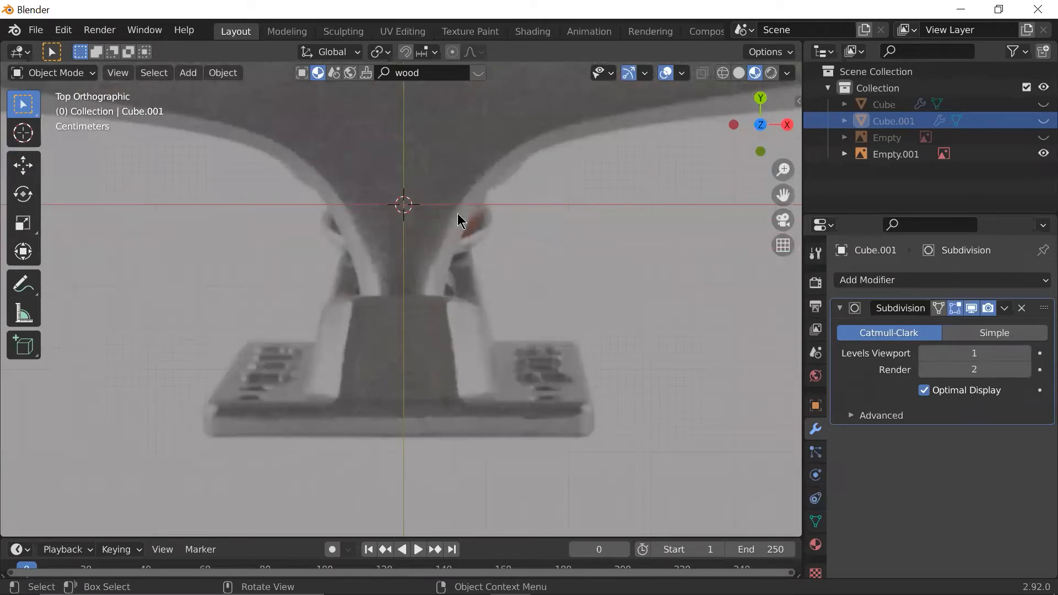
scroll(433, 289, "down", 2)
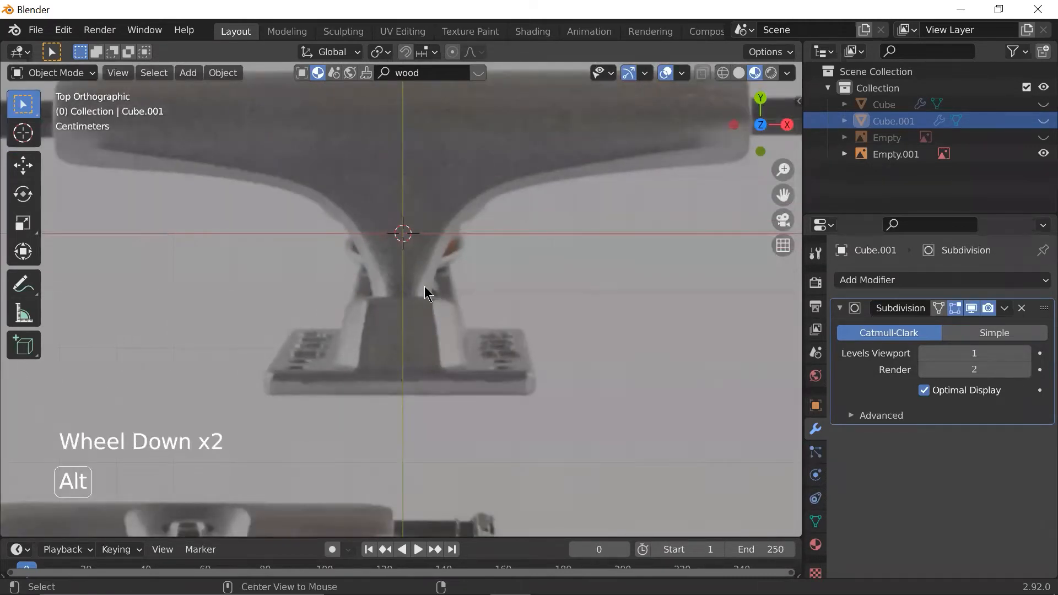
key("alt+h")
key("Tab")
scroll(395, 333, "down", 1)
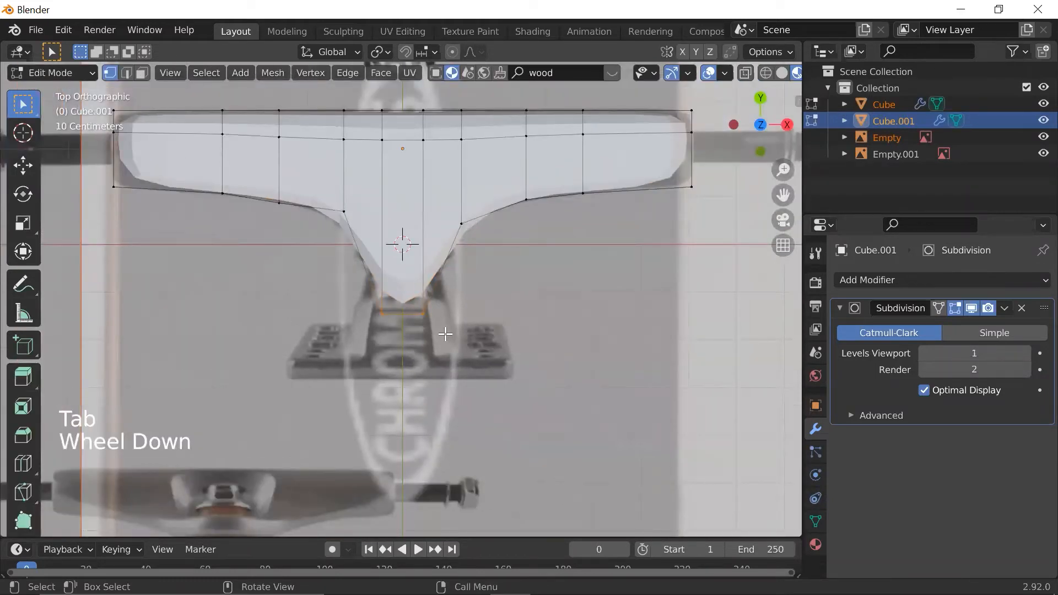
key("e")
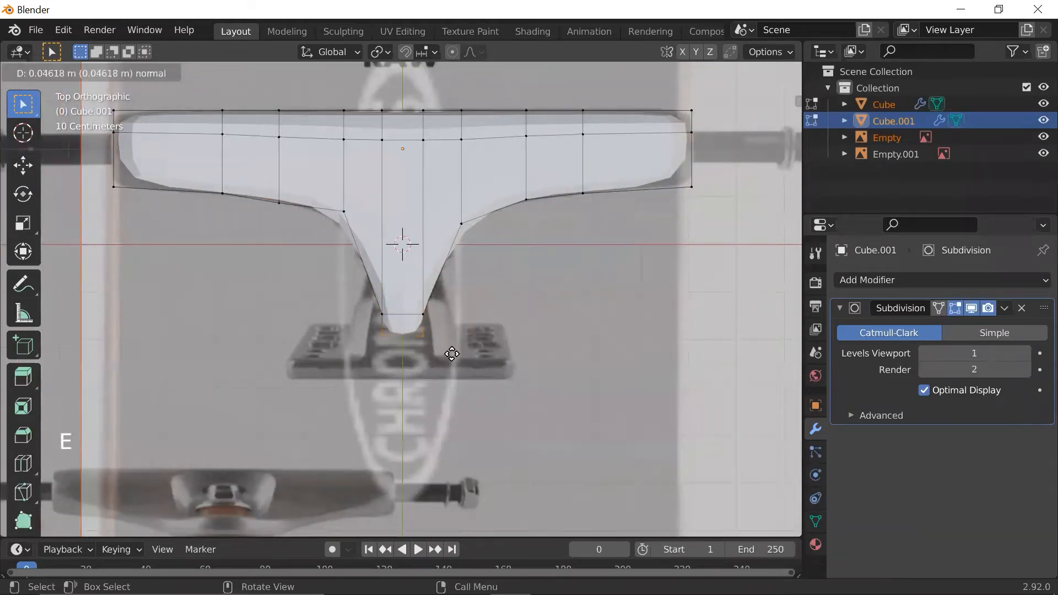
right_click(452, 356)
key("shift+z")
key("shift+z")
key("ctrl+z")
middle_click_drag(476, 354, 468, 302)
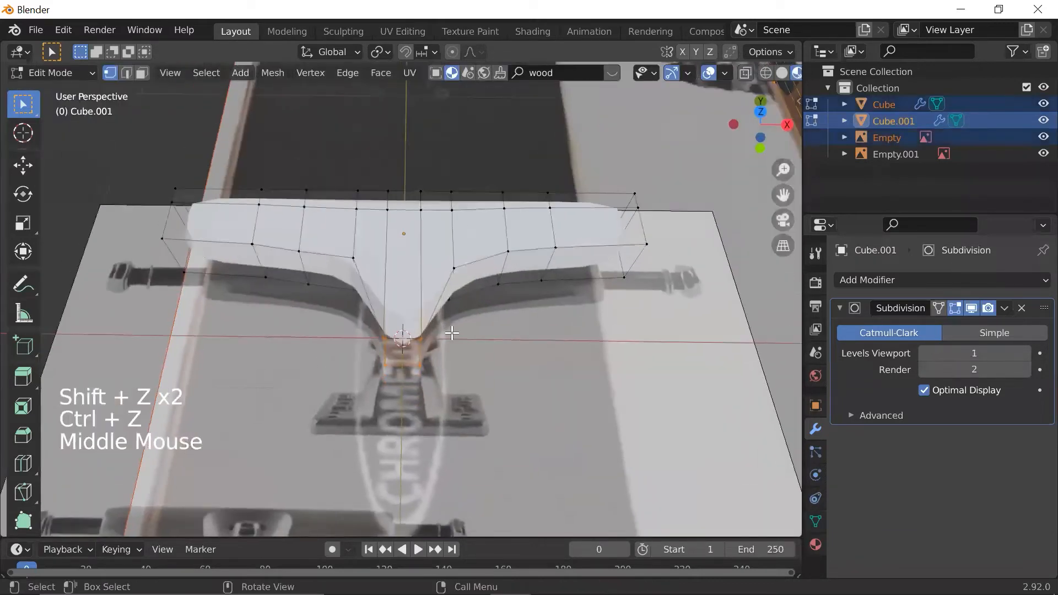
middle_click_drag(442, 369, 432, 421)
key("grave")
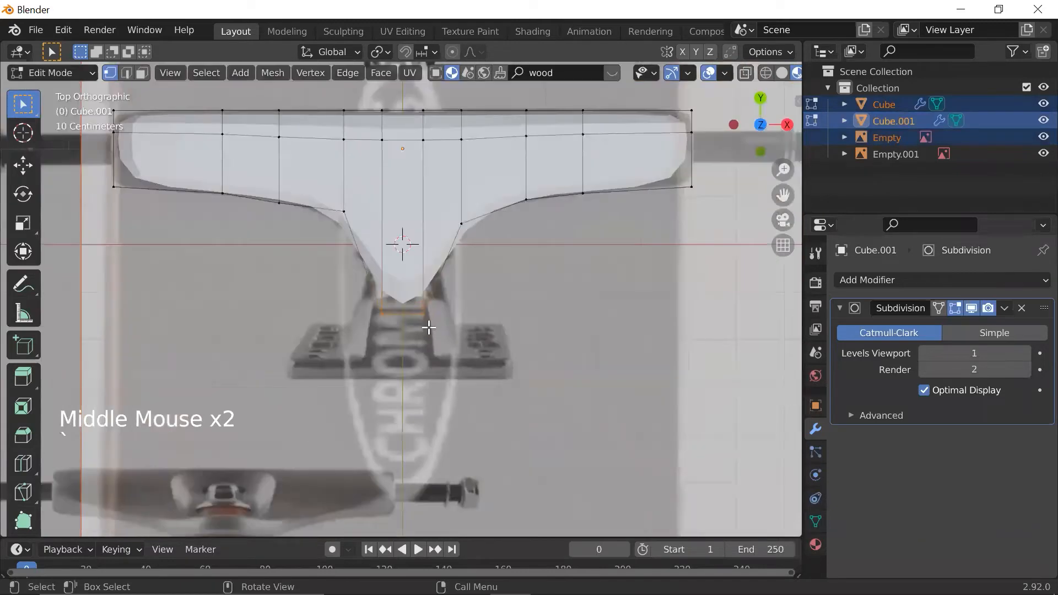
- Extrude the stem's -Y end face along its normal over the baseplate, and compare the tip with the reference in wireframe
key("e")
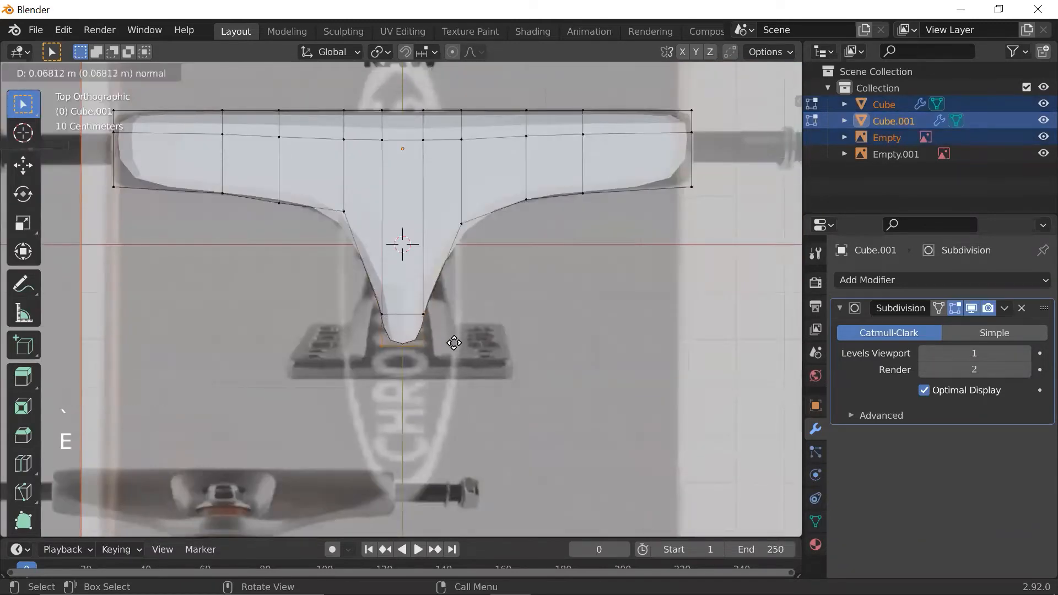
left_click(454, 342)
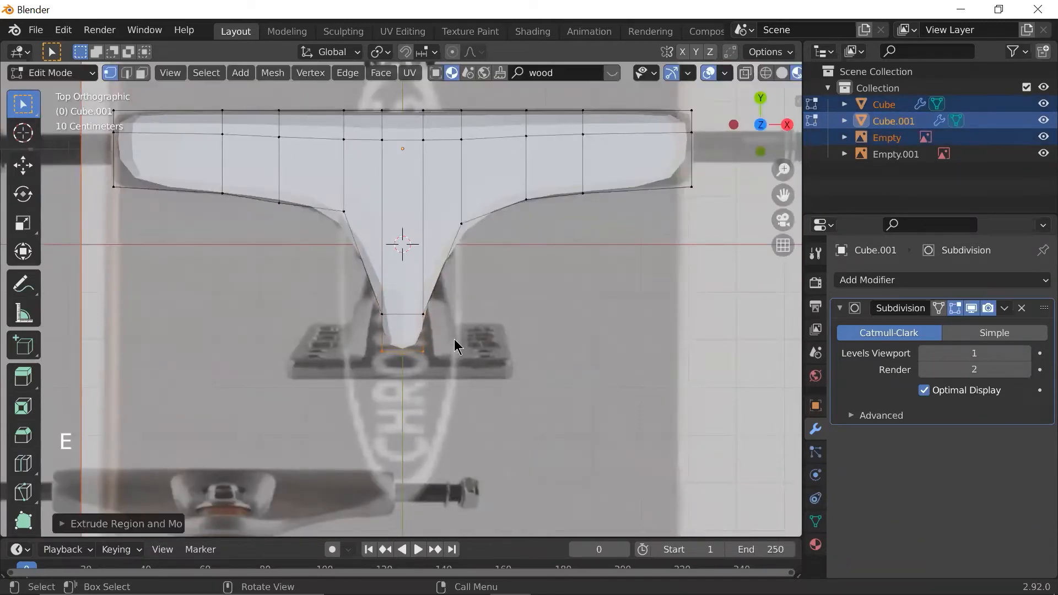
key("Tab")
scroll(453, 338, "down", 2)
key("shift+z")
scroll(393, 298, "up", 4)
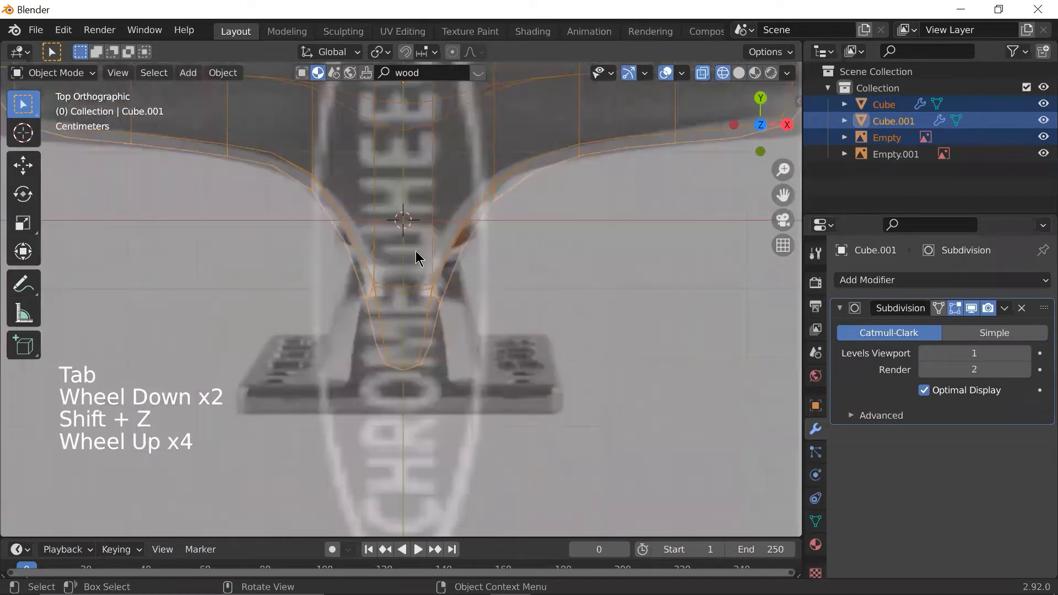
key("shift+z")
scroll(404, 317, "down", 6)
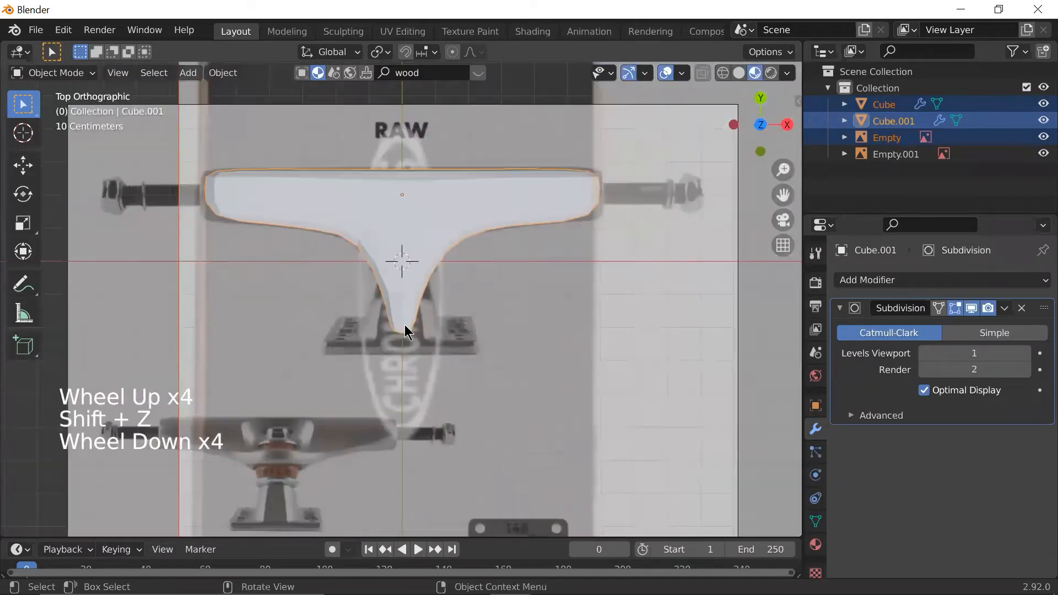
- Hide the deck mesh and the full skateboard reference image, leaving the hanger and the truck reference displayed
scroll(431, 270, "up", 3)
scroll(468, 249, "down", 6)
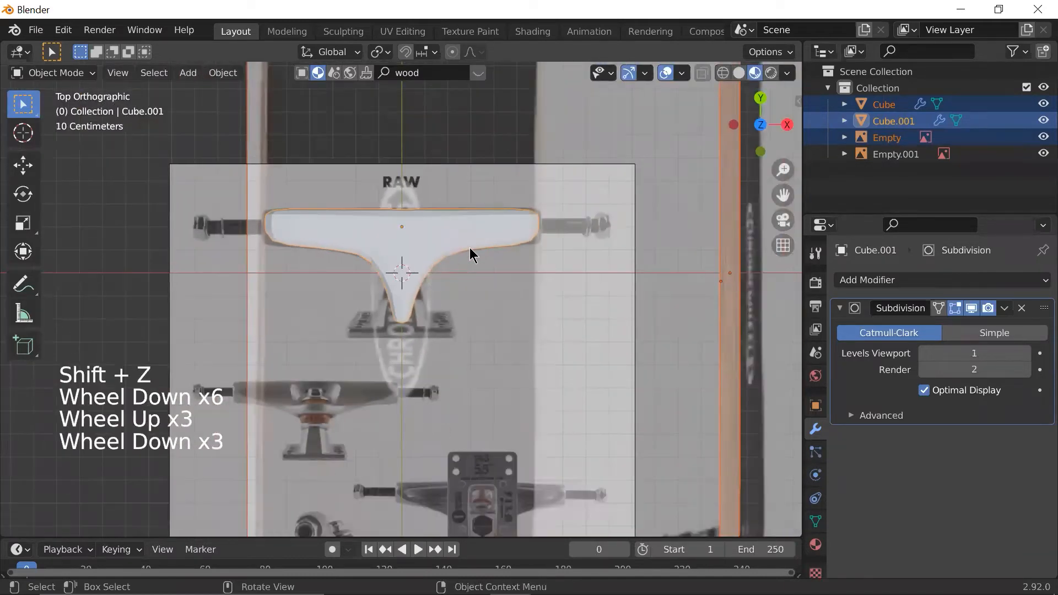
left_click(284, 177)
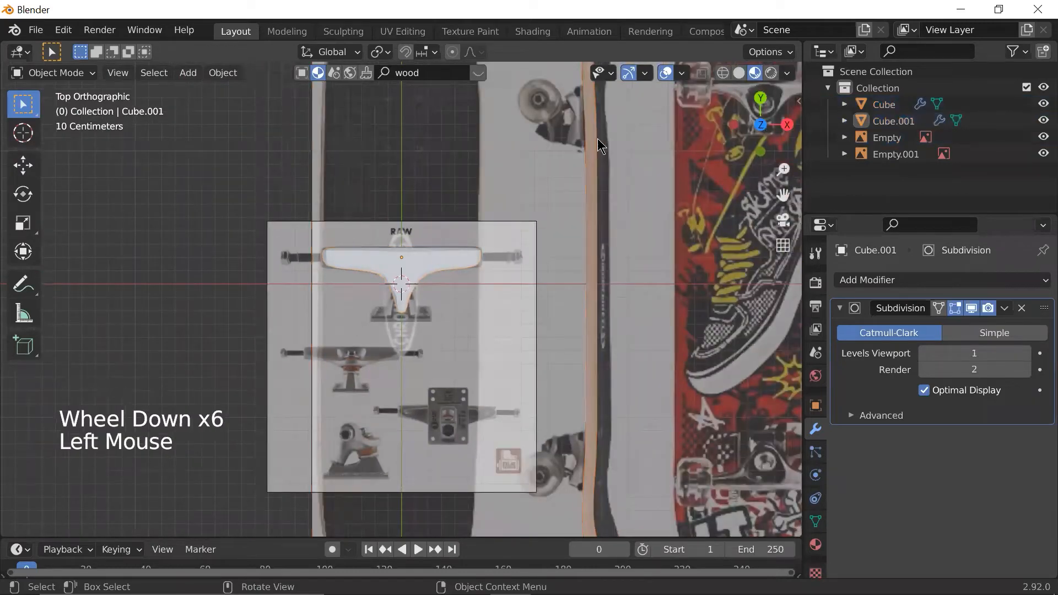
scroll(586, 209, "down", 3)
left_click(522, 175)
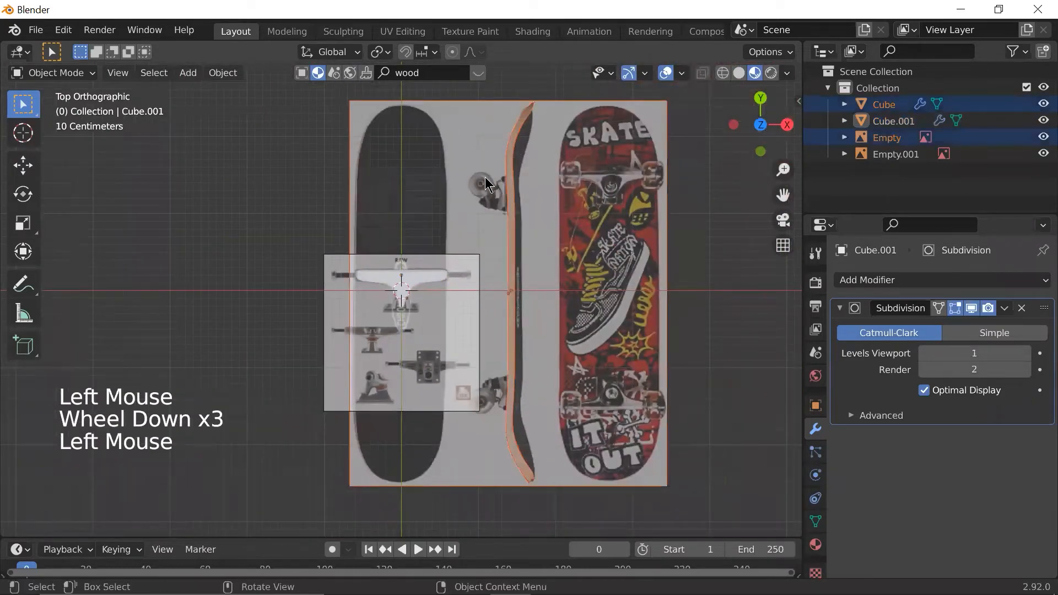
key("h")
scroll(462, 265, "up", 11)
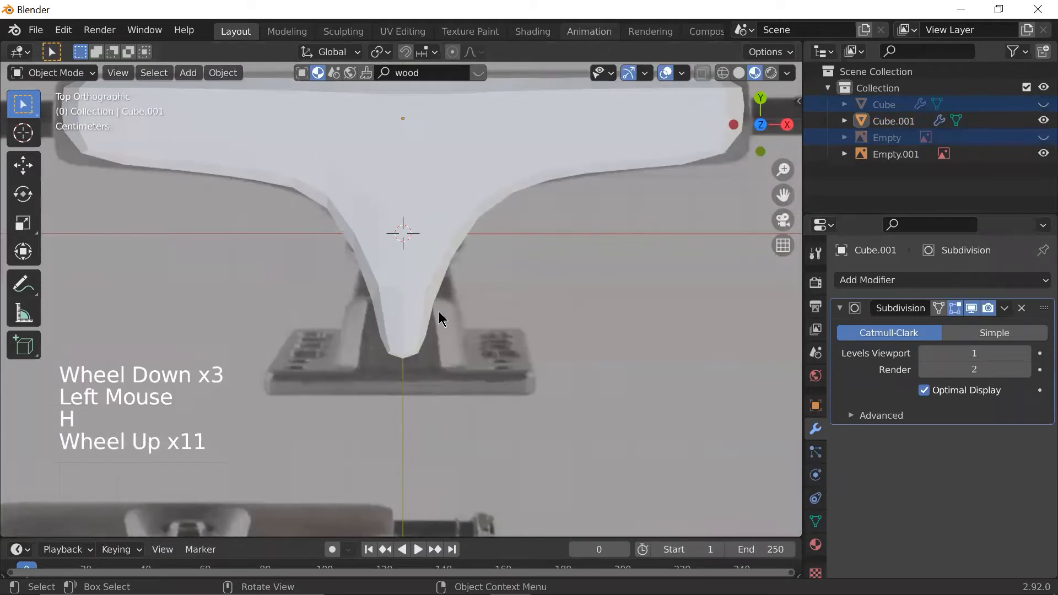
- Compare the smoothed hanger outline with the truck reference in solid and wireframe display, checking both ends
scroll(448, 305, "down", 3)
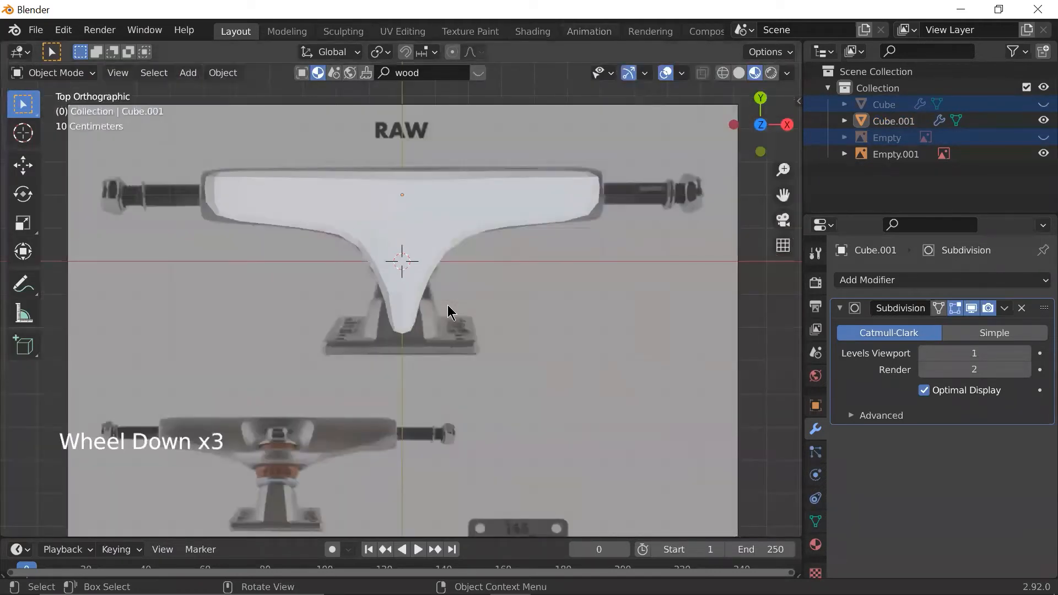
scroll(447, 305, "up", 2)
scroll(447, 306, "down", 1)
key("Tab")
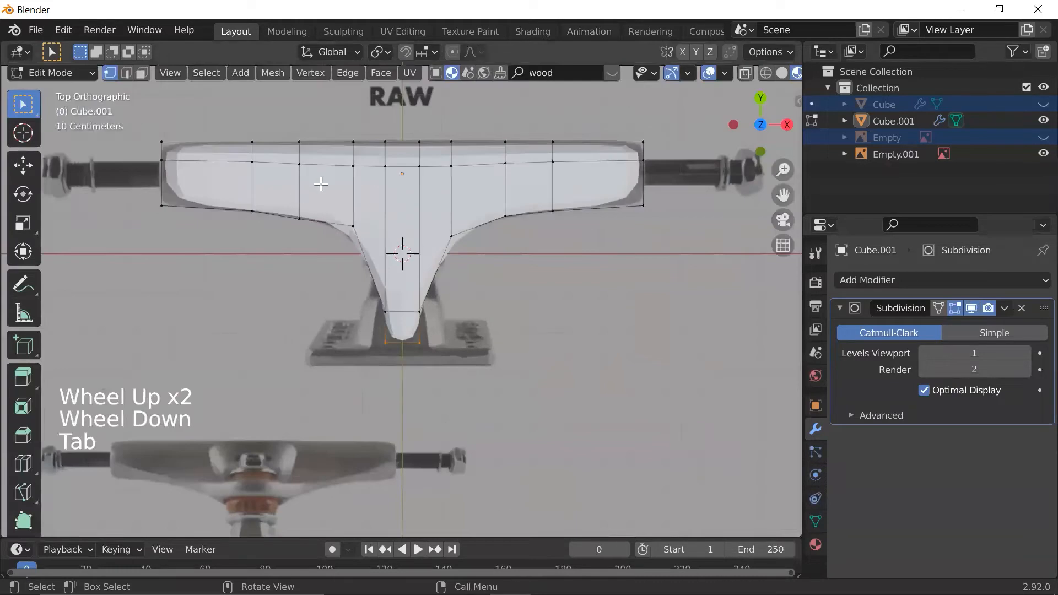
key("Tab")
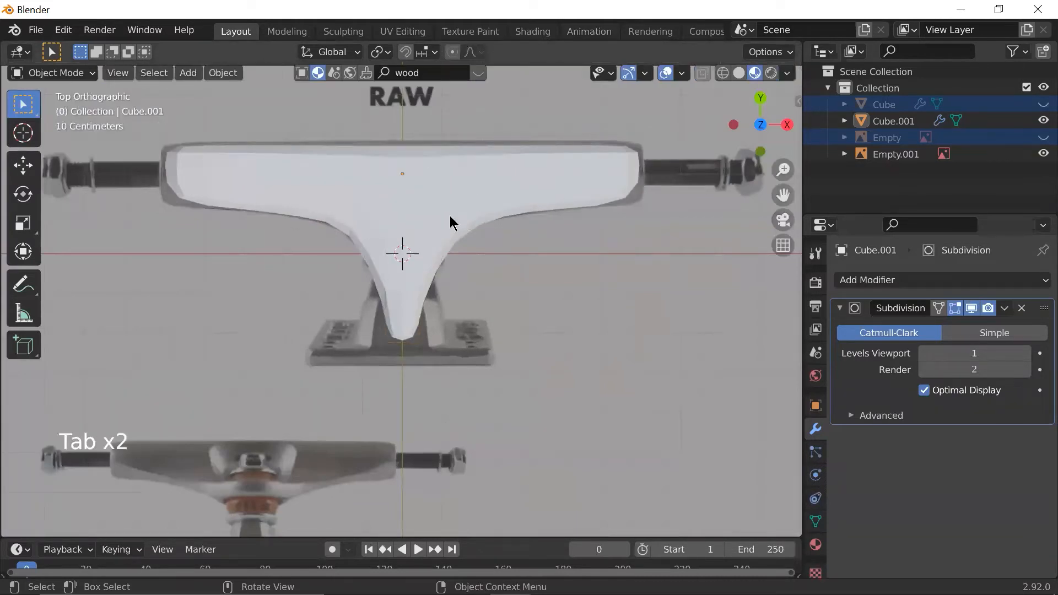
scroll(441, 286, "down", 2)
middle_click_drag(397, 354, 475, 176, "shift")
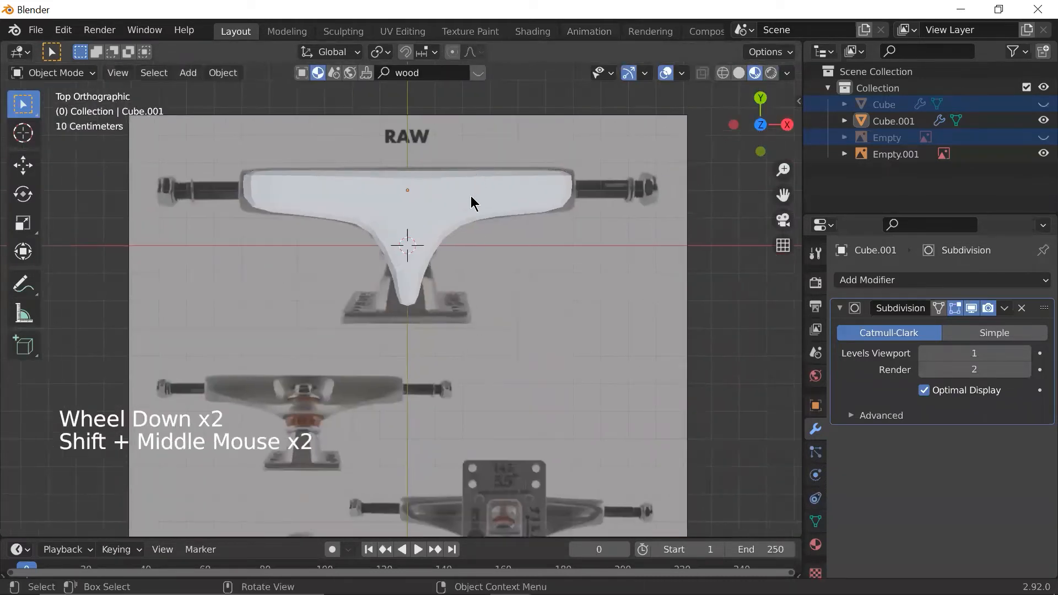
key("shift+z")
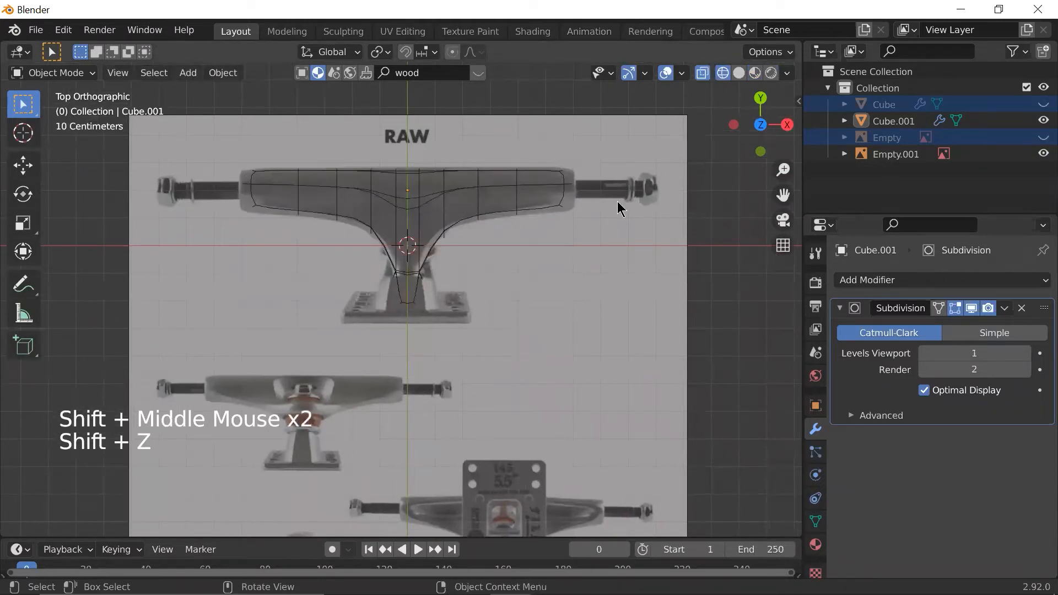
key("shift+z")
scroll(557, 198, "up", 1)
left_click(526, 184)
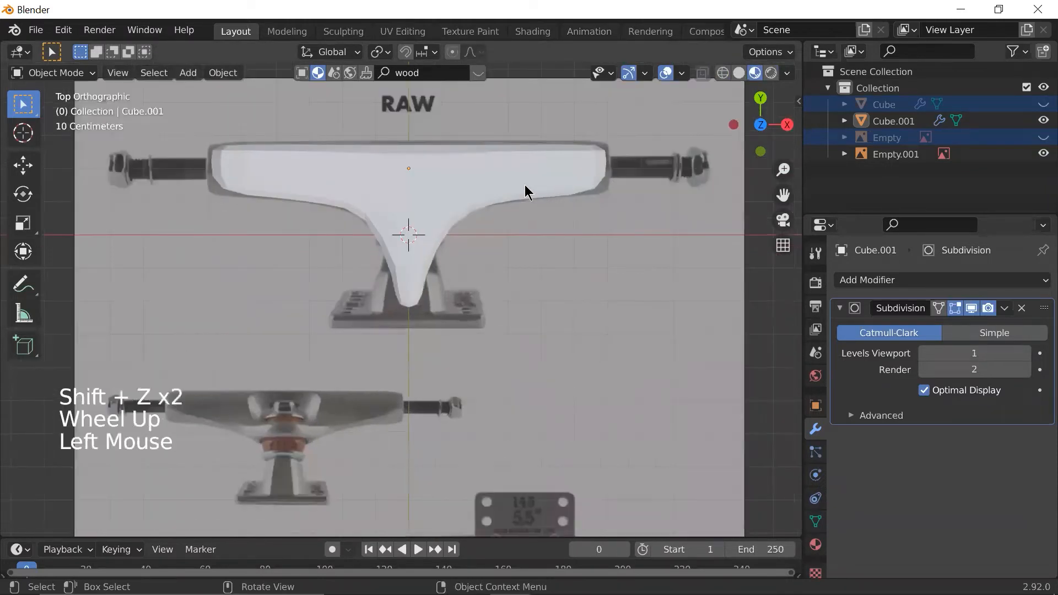
- Select all vertices at the hanger's -X end and move them slightly outward along X to meet the reference's end
key("Tab")
left_click_drag(192, 135, 223, 220)
key("shift+z")
left_click(222, 220)
left_click_drag(198, 128, 232, 205)
key("g")
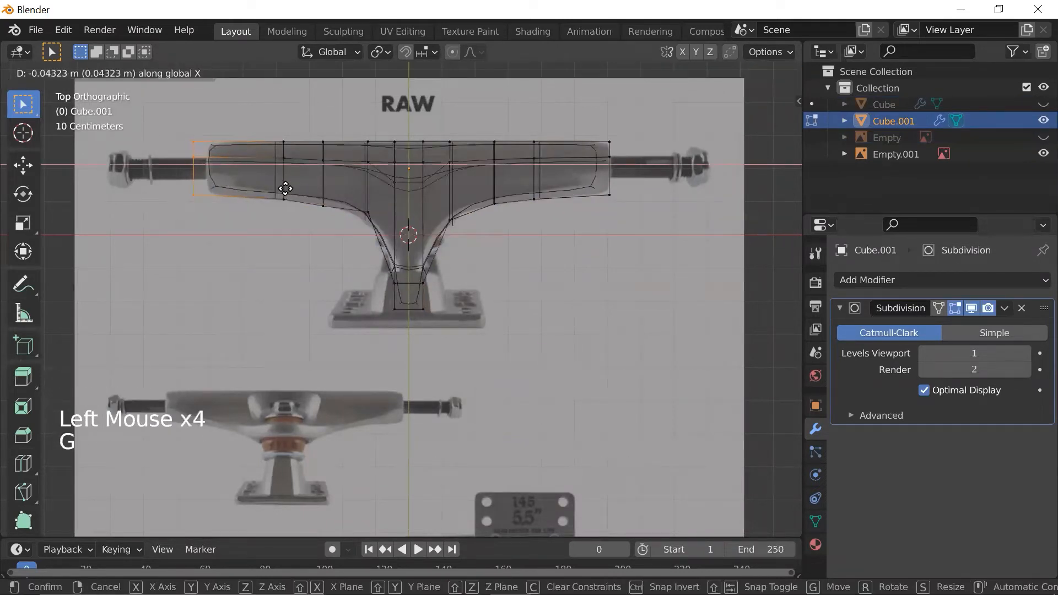
left_click(282, 188)
key("shift+z")
key("g")
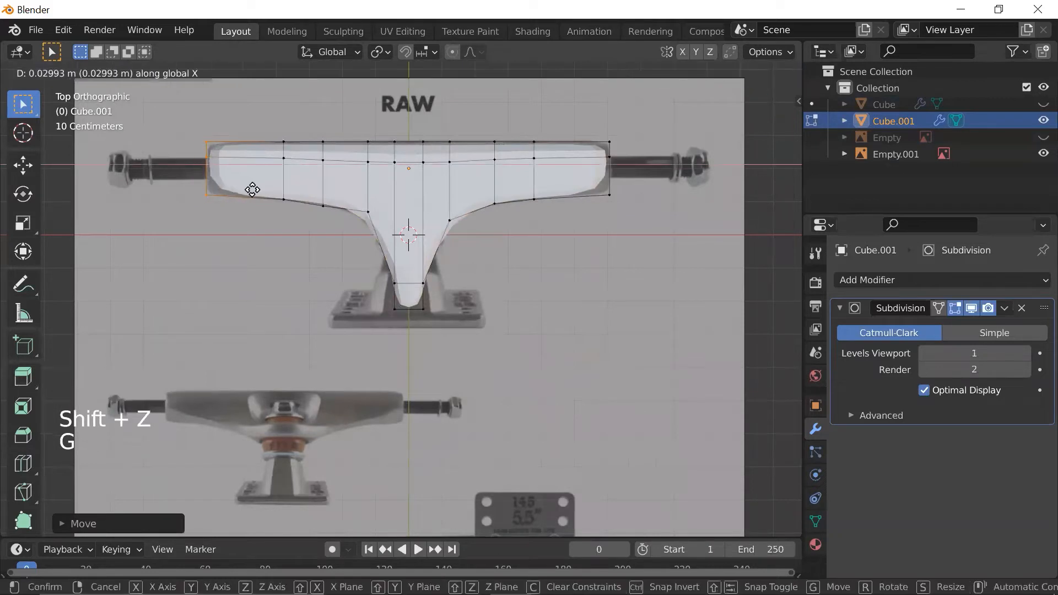
left_click(246, 189)
- Select all vertices at the hanger's +X end, move them slightly outward along X and return to Object Mode
left_click_drag(632, 215, 600, 137)
key("g")
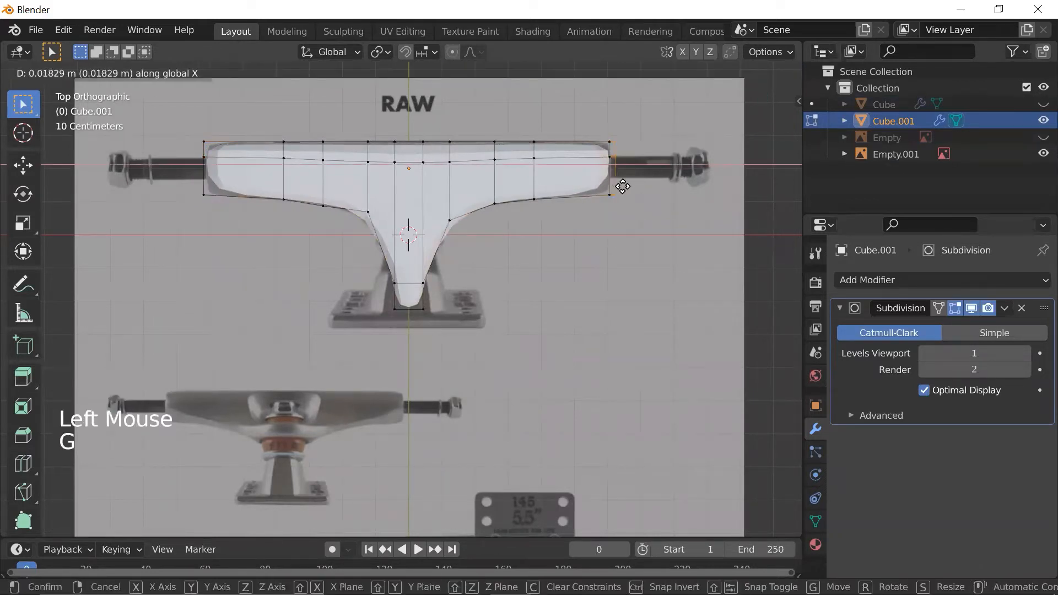
left_click(622, 198)
key("shift+z")
left_click(613, 165)
key("shift+z")
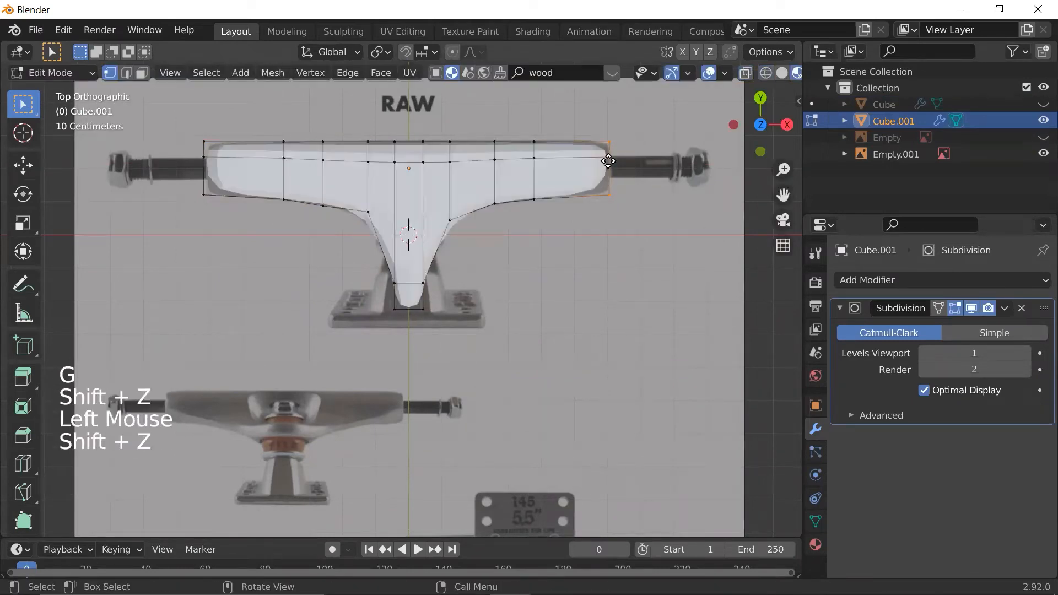
key("g")
left_click(617, 164)
scroll(595, 239, "down", 2)
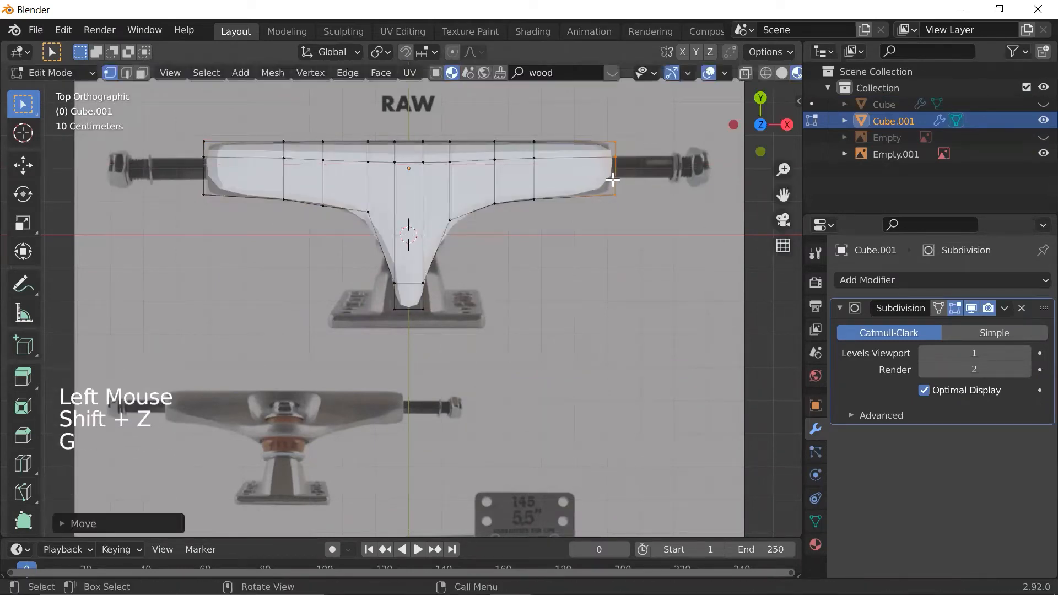
scroll(590, 249, "up", 2)
key("Tab")
- Examine the front, side and baseplate views of the truck on the reference image, with the hanger deselected
scroll(555, 279, "down", 3)
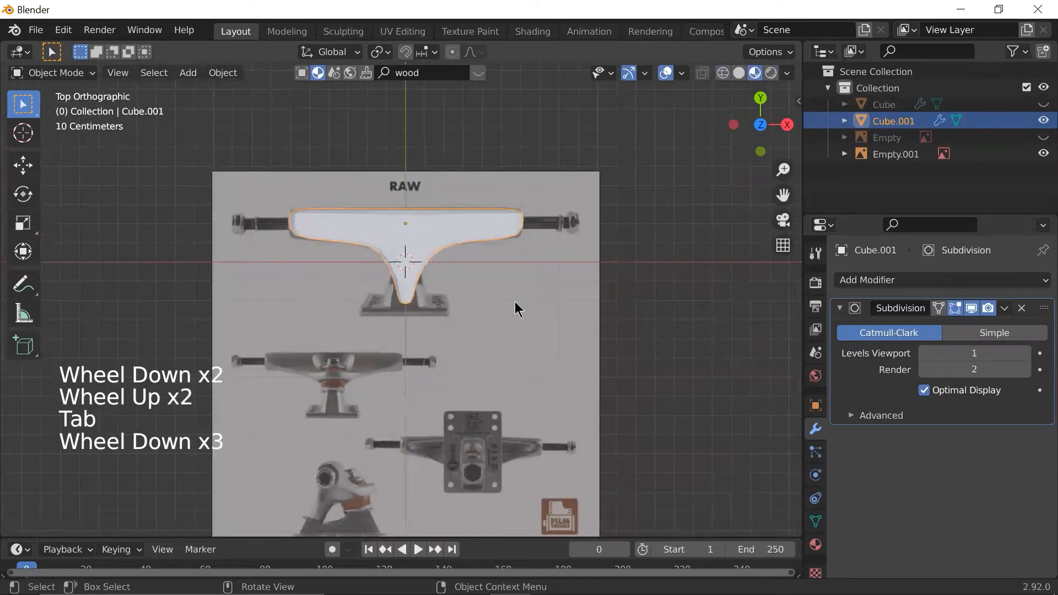
middle_click_drag(517, 302, 548, 220, "shift")
scroll(540, 292, "down", 1)
scroll(534, 286, "up", 3)
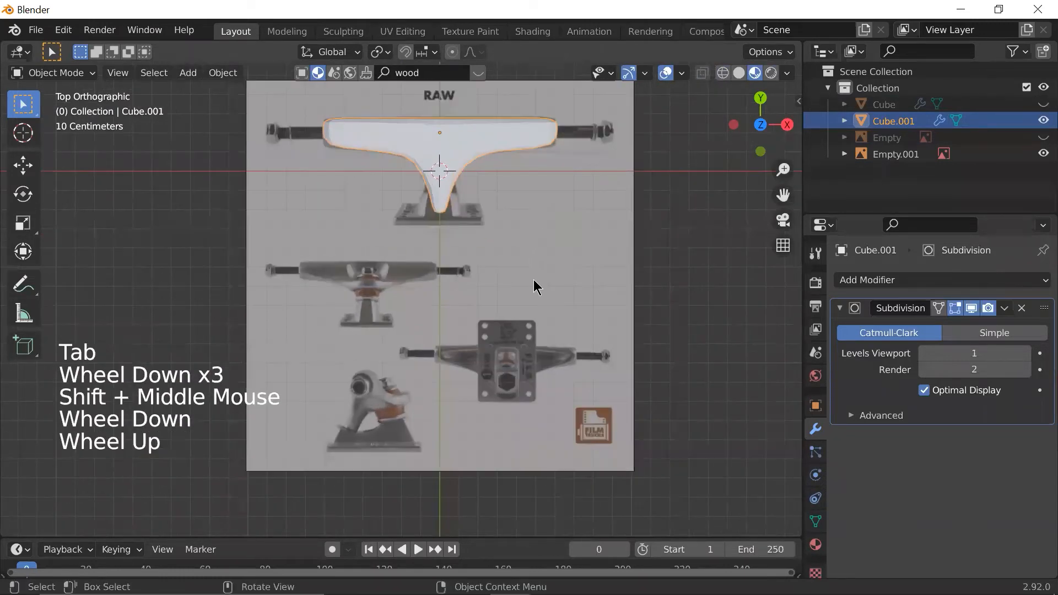
middle_click_drag(480, 290, 493, 284, "shift")
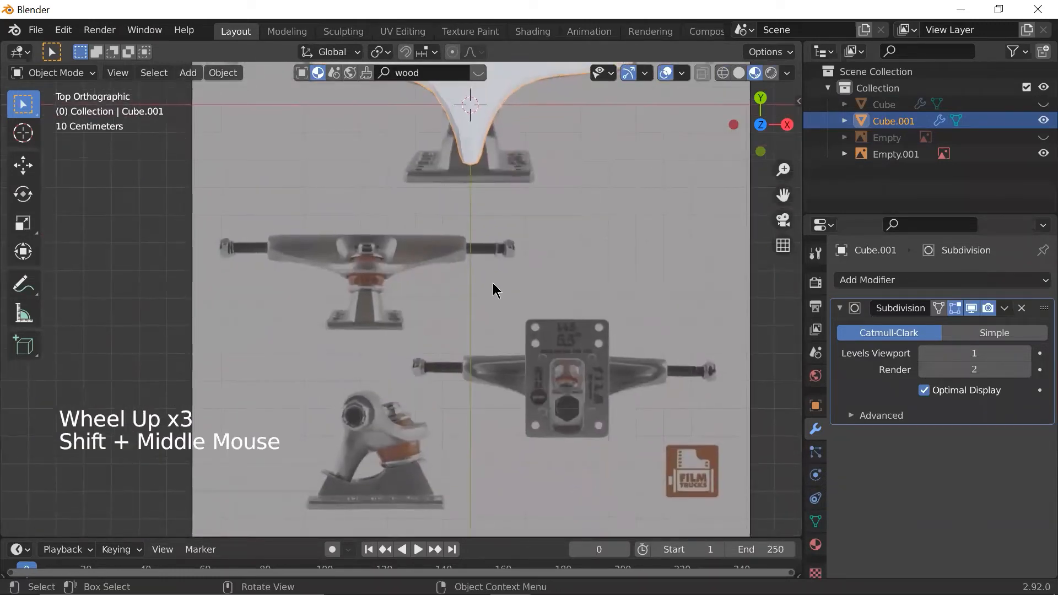
middle_click_drag(465, 402, 429, 354, "shift")
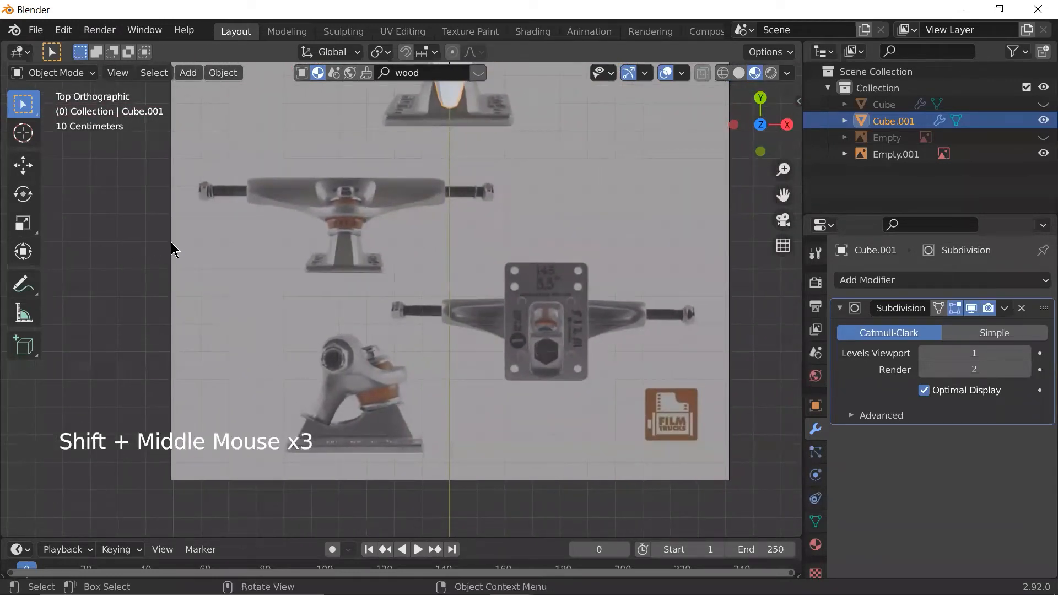
scroll(432, 156, "down", 3)
left_click(632, 175)
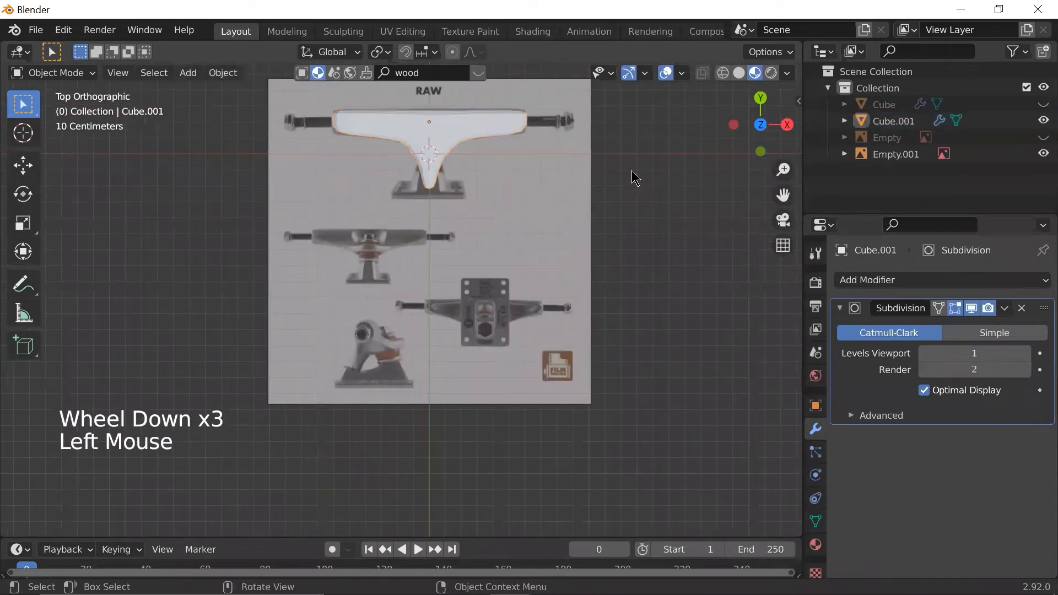
left_click(620, 298)
scroll(548, 350, "up", 2)
scroll(537, 364, "down", 1, "shift")
mouse_move(527, 377)
middle_mouse_down("shift")
mouse_move(520, 390)
mouse_move(532, 359)
middle_mouse_up("shift")
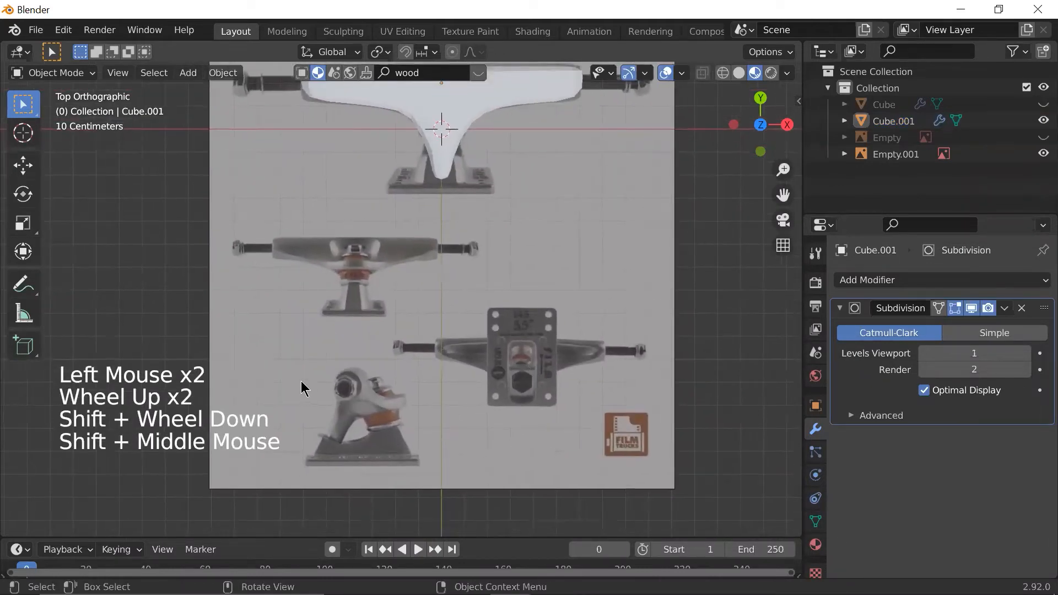
- Add a cube mesh and scale it down to a small block
key("shift+a")
mouse_move(295, 263)
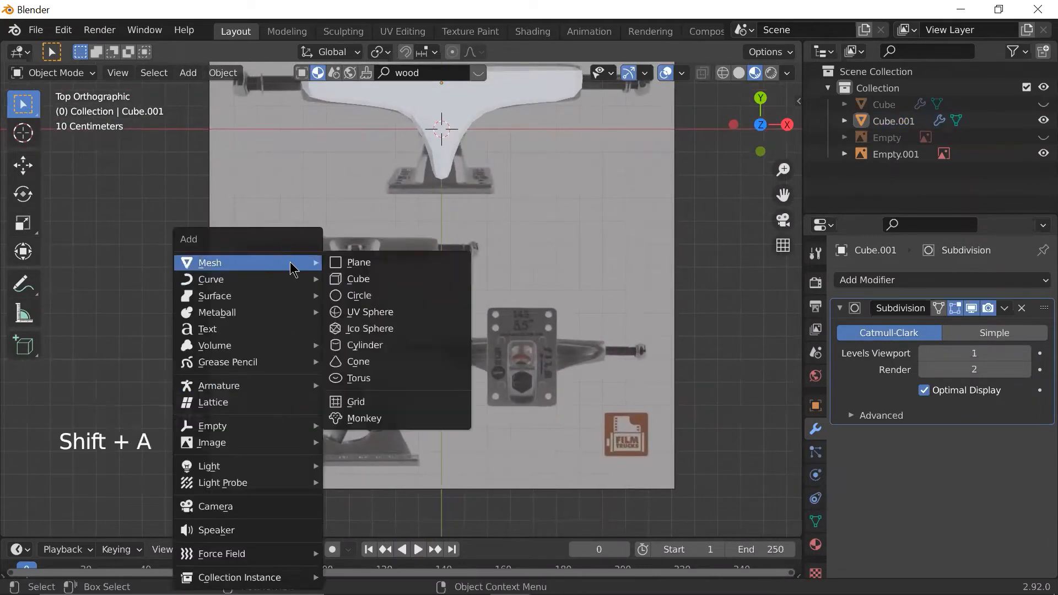
left_click(359, 276)
scroll(522, 297, "down", 2)
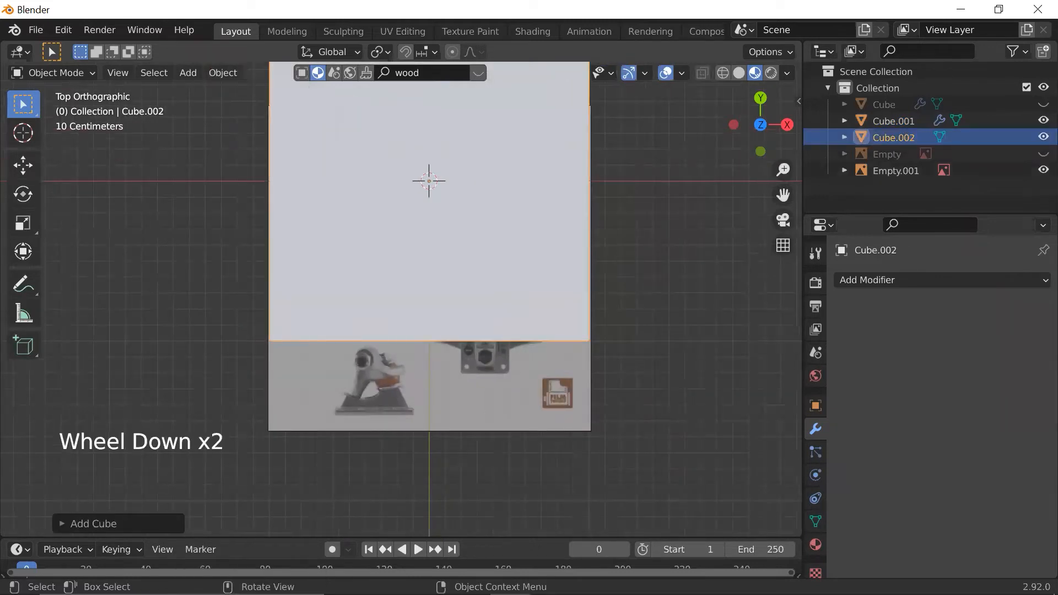
key("s")
left_click(439, 225)
- Move the small cube onto the base of the side-view truck in the reference
key("g")
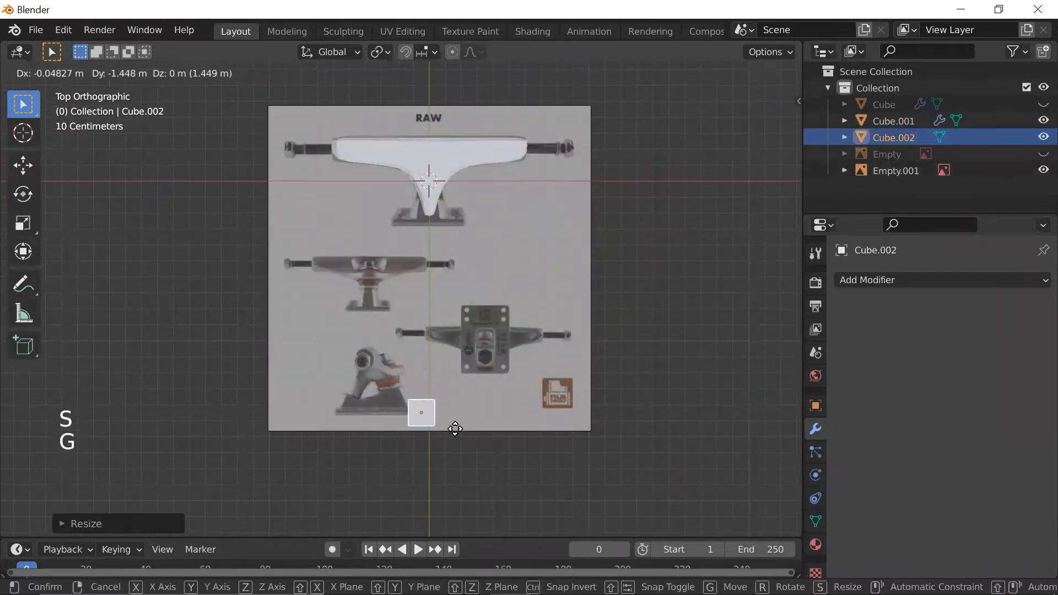
left_click(450, 451)
scroll(381, 435, "up", 5)
middle_click_drag(416, 358, 465, 207, "shift")
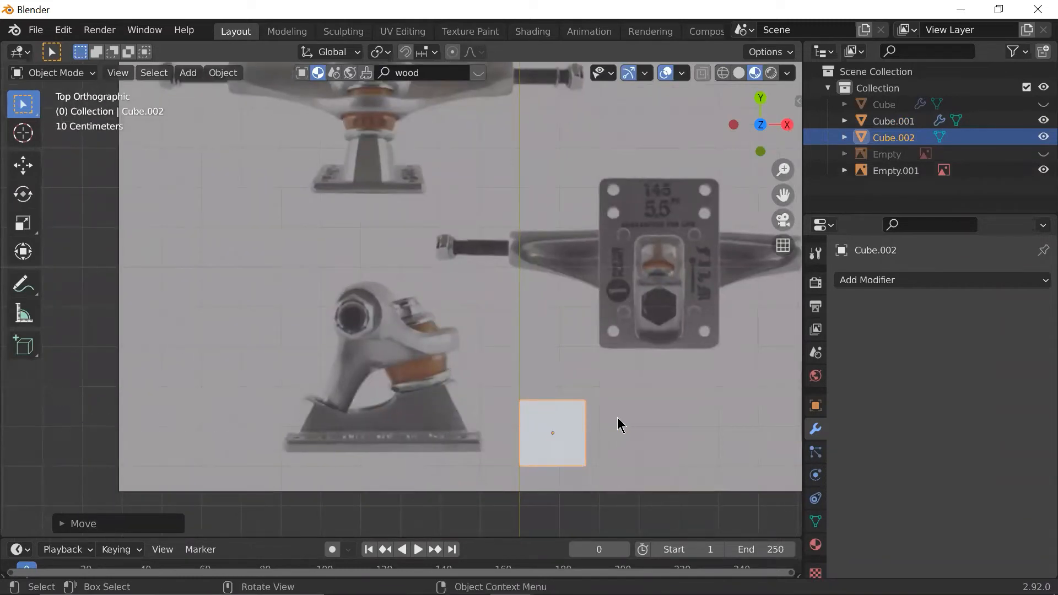
key("g")
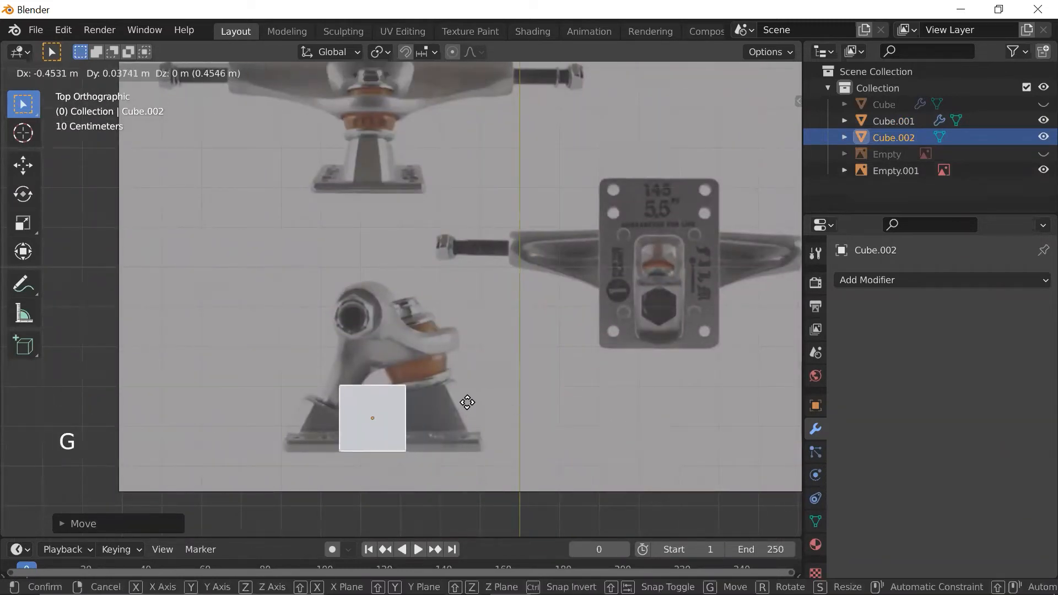
left_click(473, 406)
- Scale the cube along Y to about 0.137 and move it down onto the side view's baseplate
scroll(473, 411, "up", 2)
scroll(475, 413, "down", 3)
scroll(477, 412, "up", 1)
key("s")
key("y")
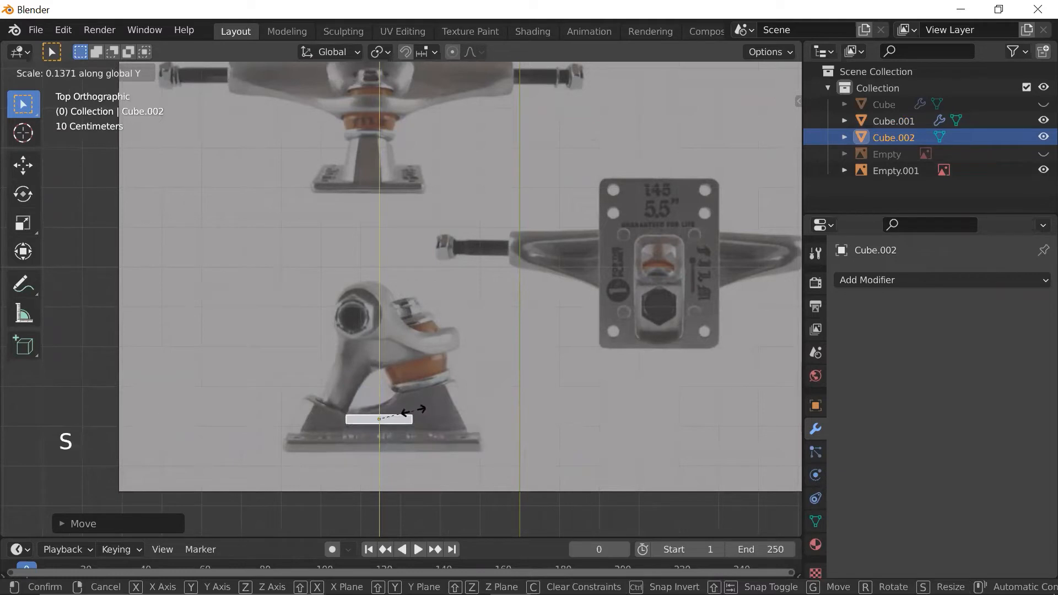
left_click(414, 410)
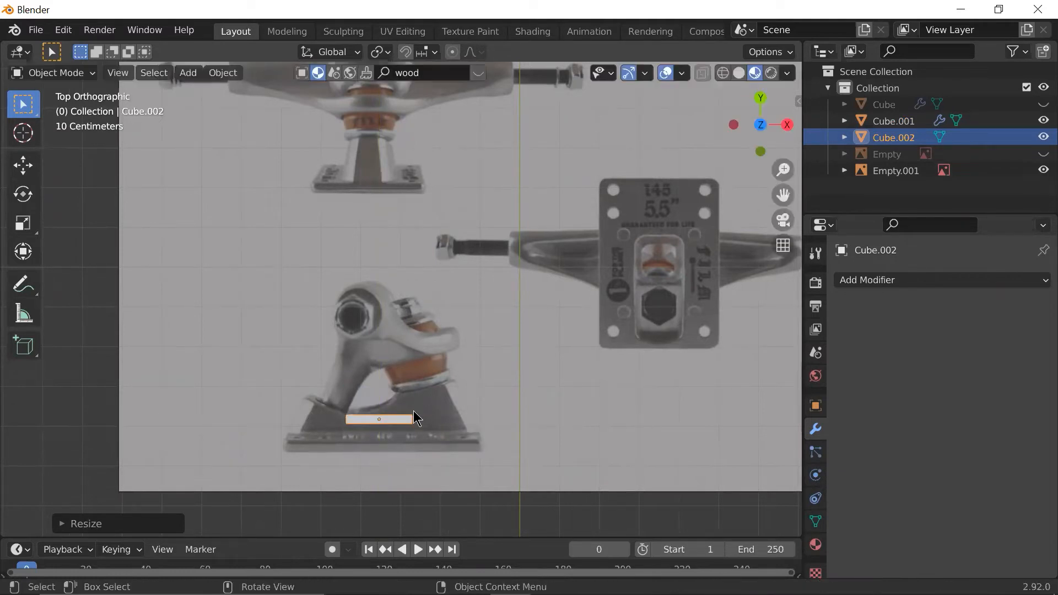
key("g")
left_click(412, 429)
- Stretch the flattened block along X to the length of the side view's baseplate and center it there
key("s")
key("x")
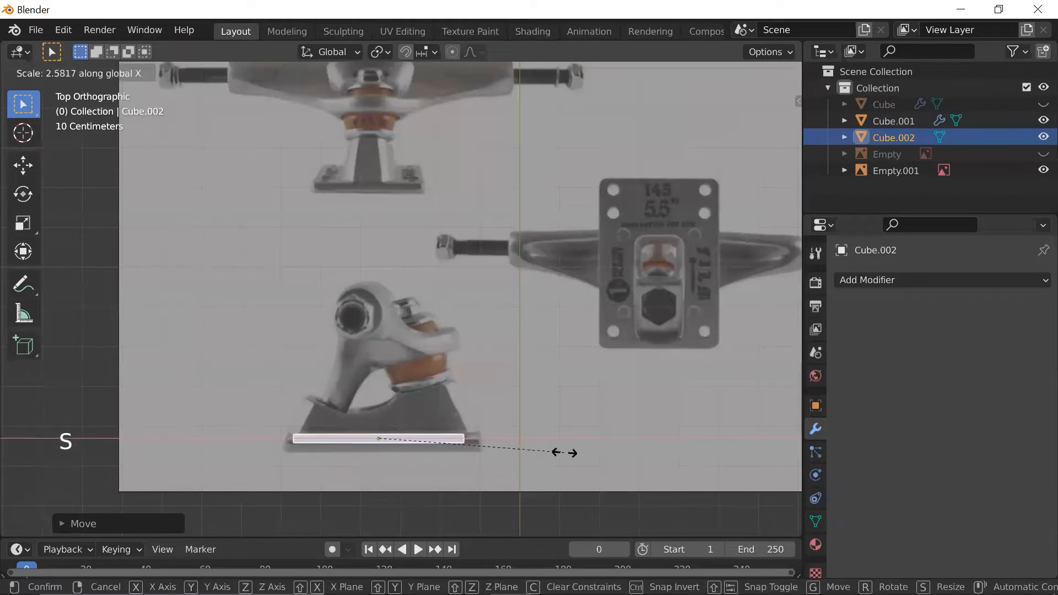
left_click(573, 460)
key("g")
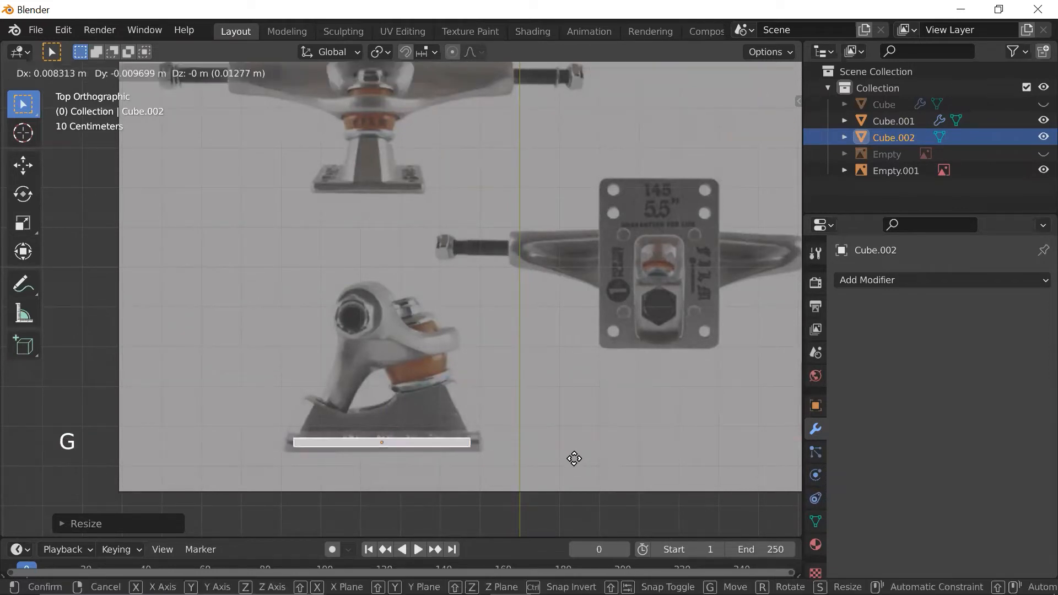
left_click(569, 455)
key("s")
key("x")
key("g")
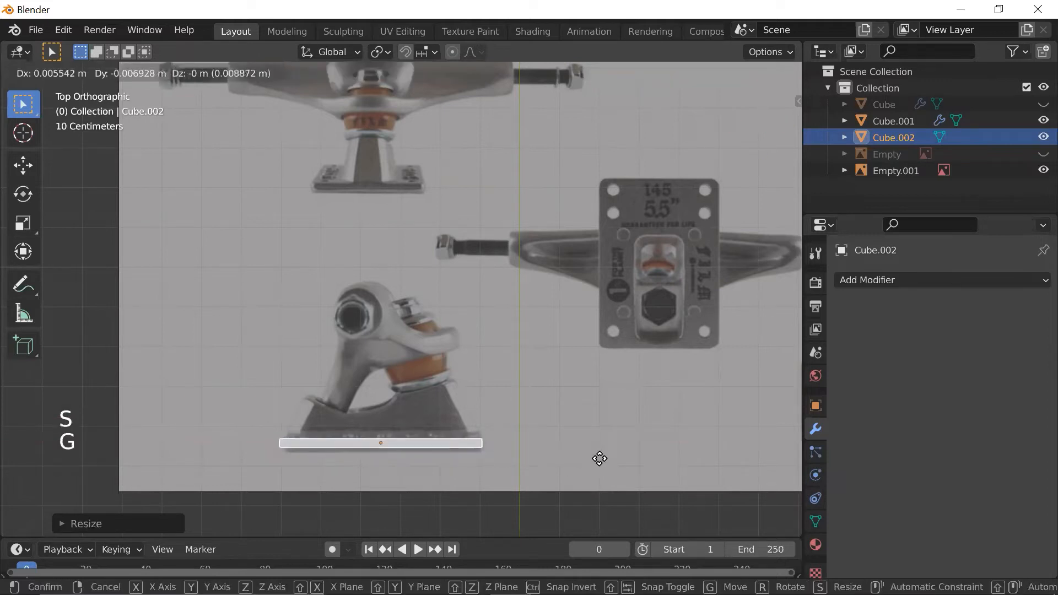
left_click(601, 455)
- Scale the block along Y to match the thickness of the side view's baseplate
key("s")
key("y")
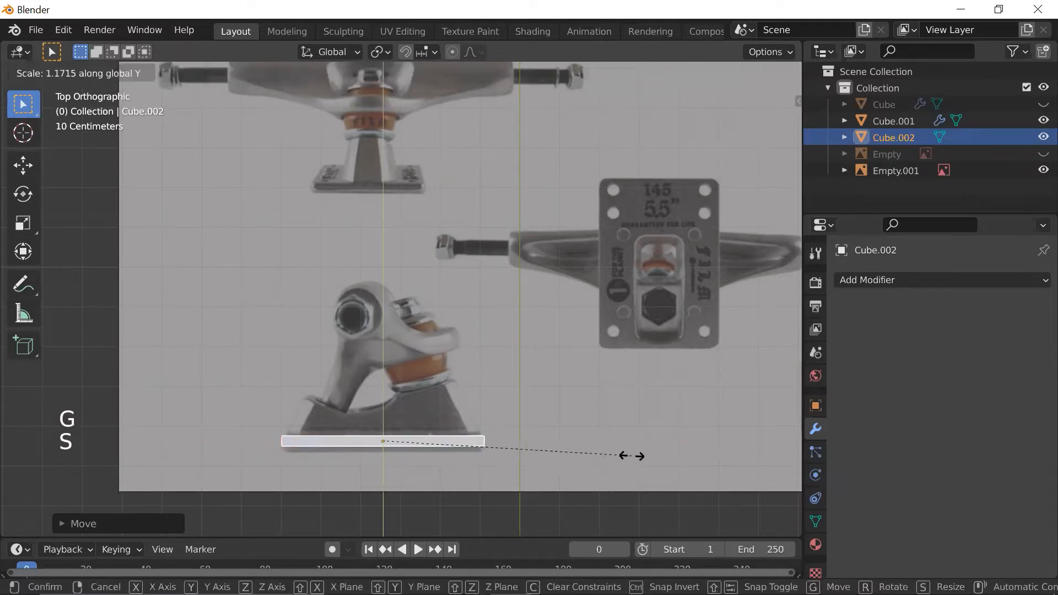
left_click(701, 452)
scroll(577, 442, "up", 2)
scroll(576, 441, "down", 1)
middle_click_drag(576, 441, 580, 392, "shift")
scroll(576, 409, "up", 1)
scroll(575, 409, "down", 1)
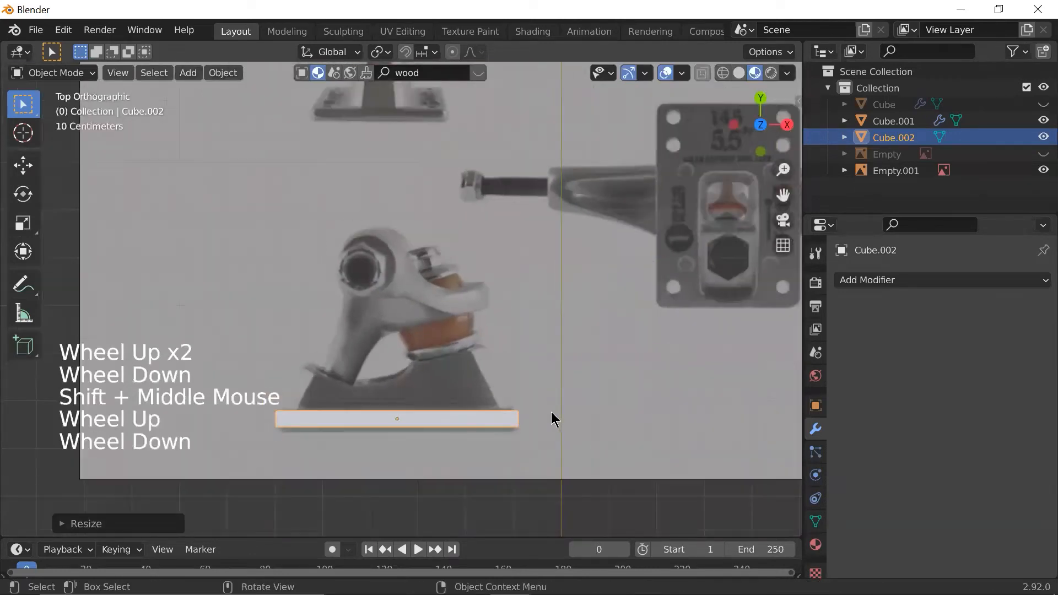
- Check the baseplate block against the whole truck reference from the top and clear the selection
mouse_move(417, 400)
middle_mouse_down()
mouse_move(373, 432)
mouse_move(401, 397)
mouse_move(420, 414)
middle_mouse_up()
scroll(420, 413, "down", 1)
key("grave")
scroll(436, 292, "down", 3)
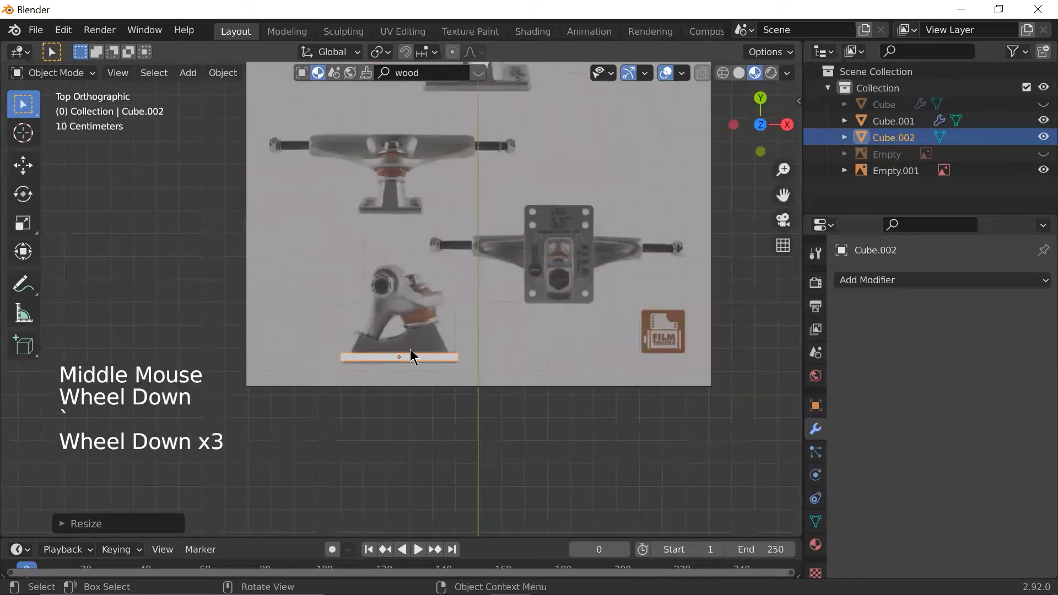
left_click(613, 244)
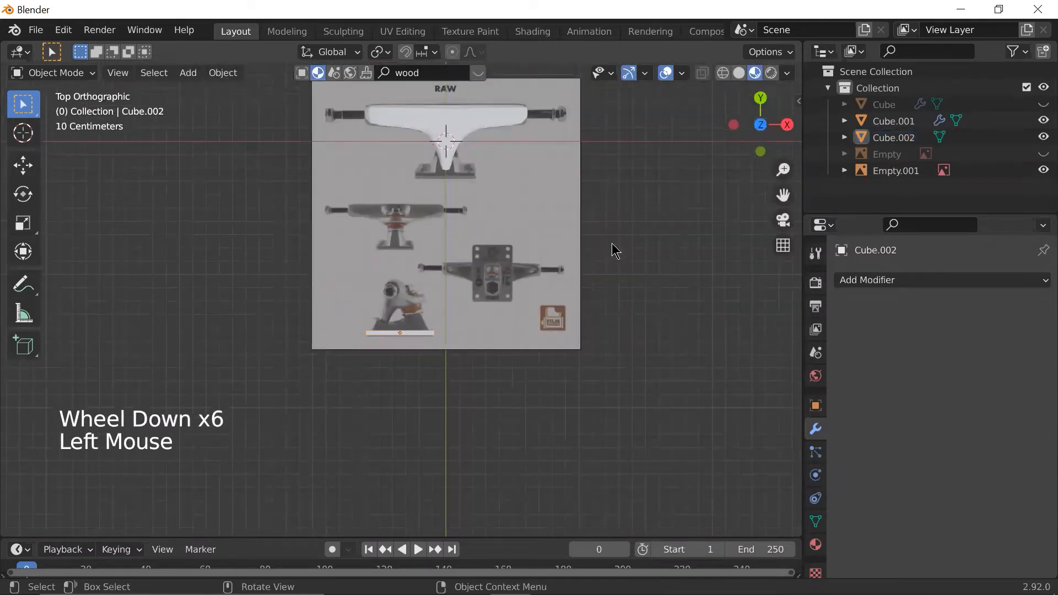
scroll(483, 324, "up", 4)
scroll(483, 323, "down", 1)
- Select the baseplate block in perspective and raise it along Z above the reference image
middle_click_drag(483, 323, 515, 293)
scroll(462, 421, "up", 2)
left_click(473, 438)
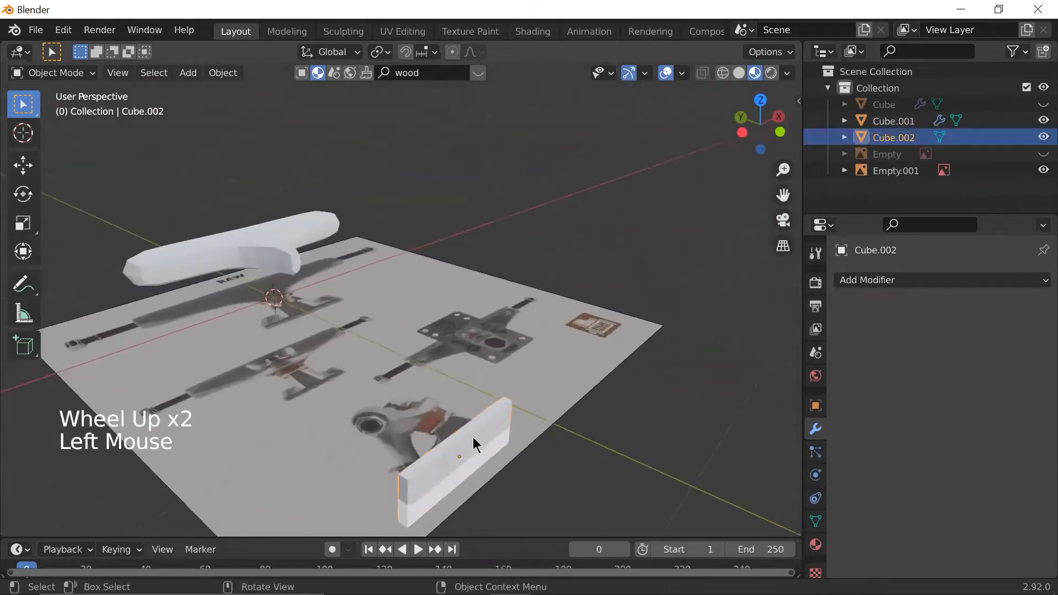
key("g")
left_click(486, 309)
scroll(542, 281, "up", 1)
scroll(543, 281, "down", 3)
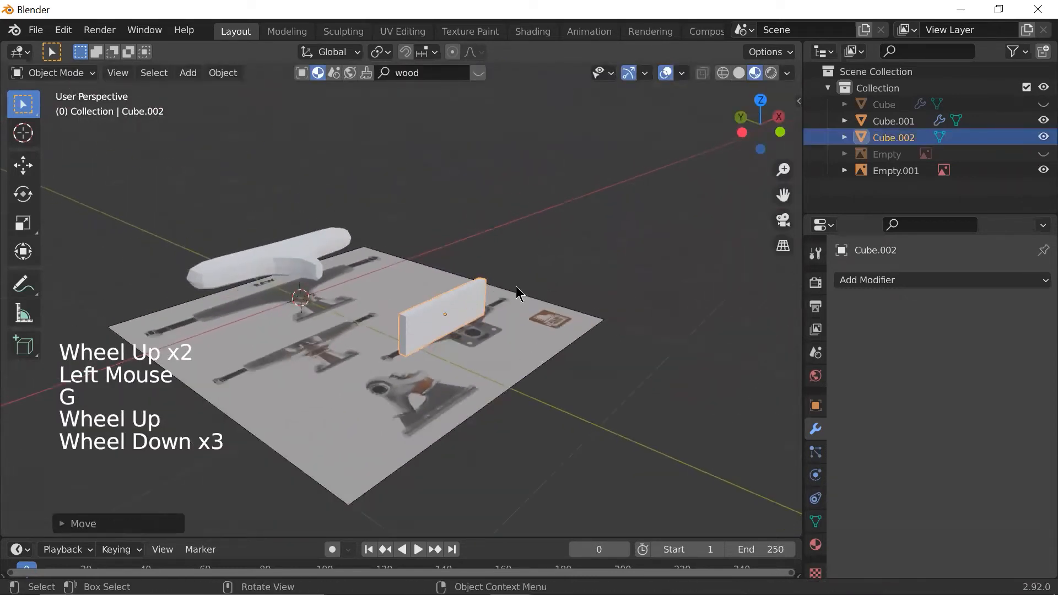
scroll(479, 335, "up", 3)
scroll(486, 332, "down", 1)
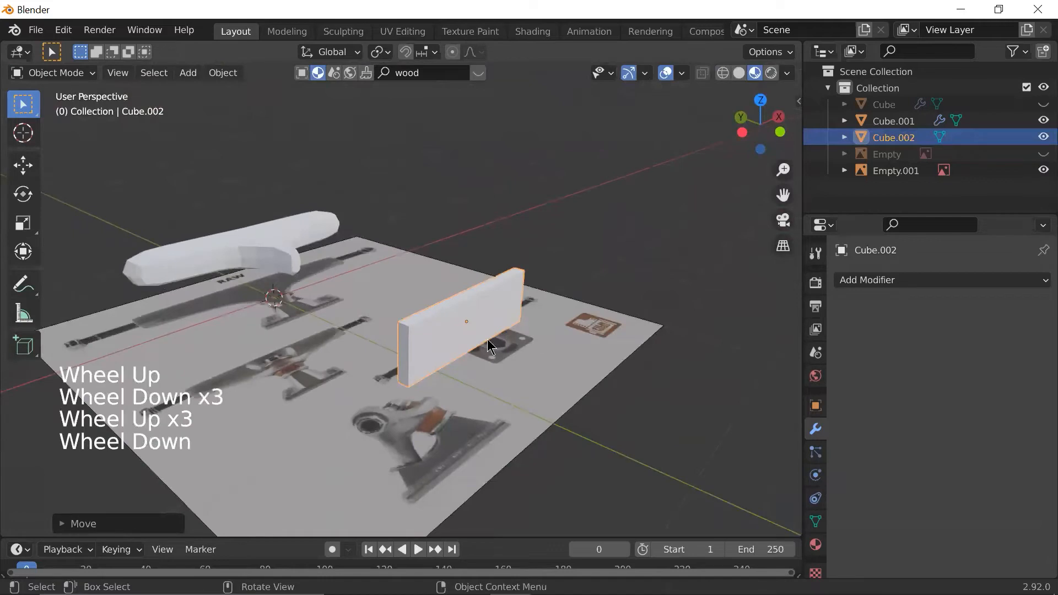
- Return to the top view and check the raised block against the side view's baseplate
middle_click_drag(484, 329, 452, 280)
key("grave")
scroll(440, 332, "up", 2)
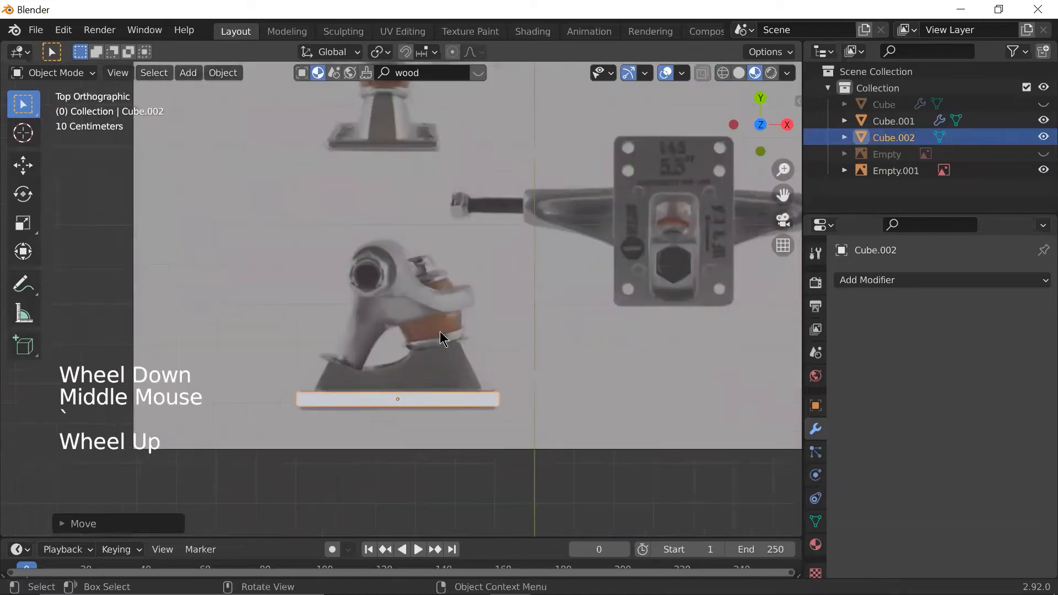
scroll(406, 425, "down", 3)
scroll(405, 413, "down", 2)
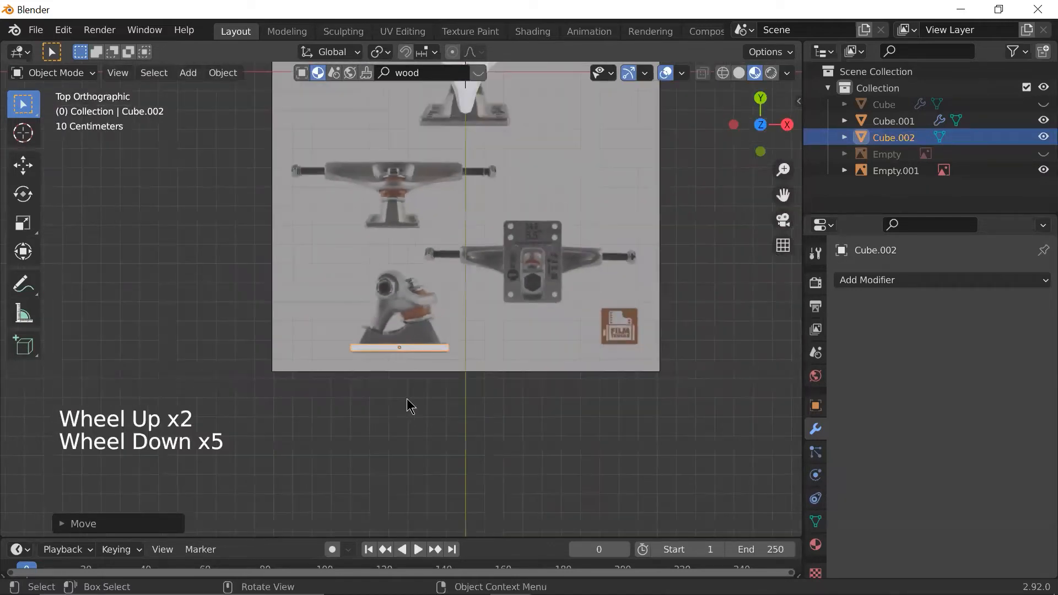
- Examine the skateboard truck reference views around the base plate from the top
scroll(421, 217, "up", 1, "shift")
middle_click_drag(421, 217, 431, 279, "shift")
scroll(394, 189, "up", 4)
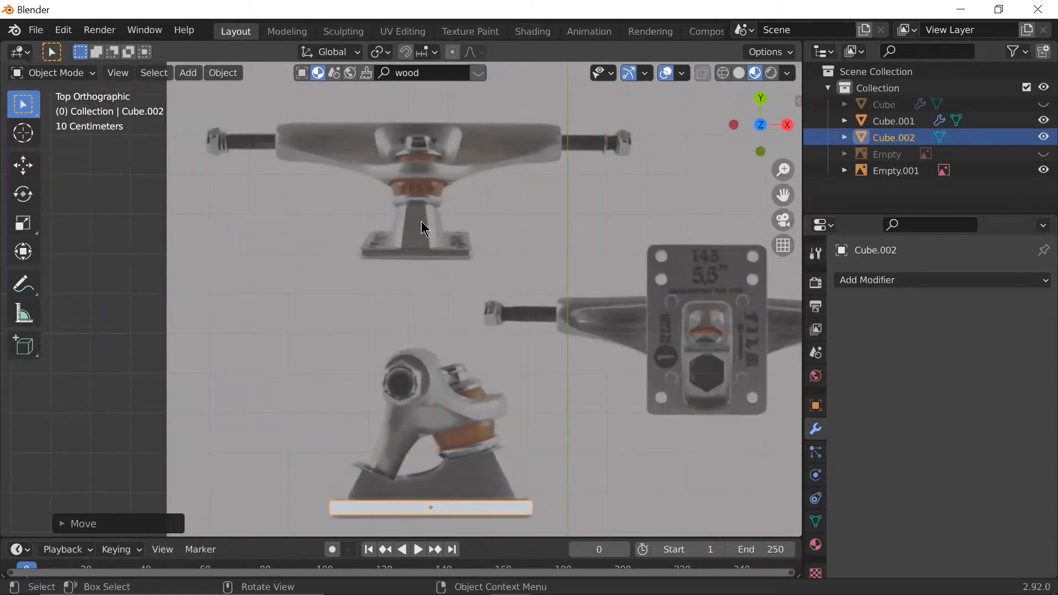
middle_click_drag(393, 475, 456, 458, "shift")
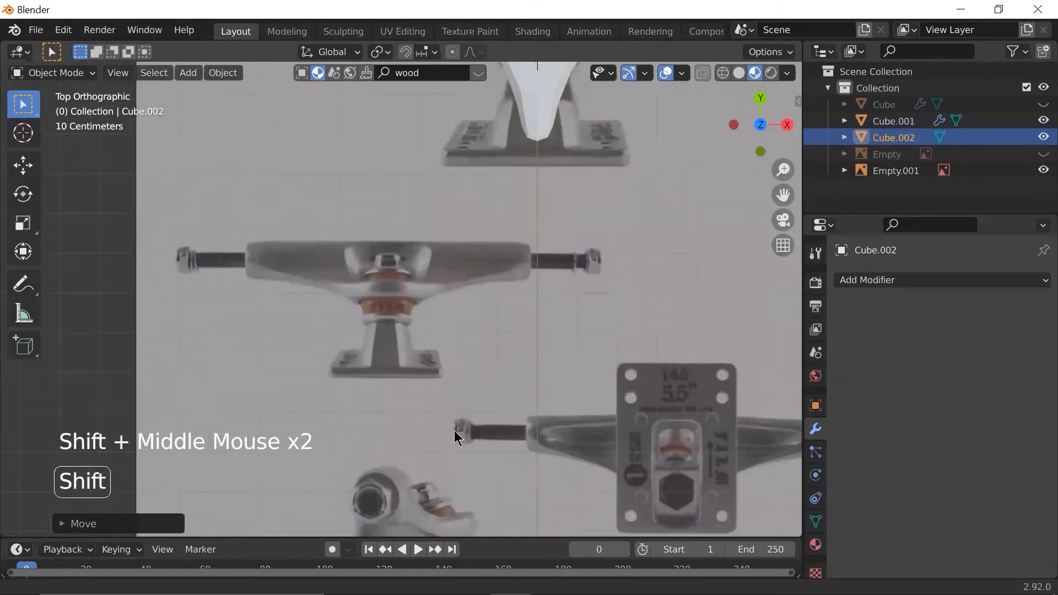
scroll(397, 375, "down", 4)
middle_click_drag(396, 375, 497, 302, "shift")
scroll(425, 345, "up", 2)
scroll(411, 368, "down", 2)
scroll(614, 252, "up", 1)
scroll(497, 302, "up", 3)
scroll(497, 298, "down", 1)
scroll(499, 297, "up", 2)
scroll(510, 306, "down", 1)
- Try adding a lengthwise loop cut around the middle of the base plate and bevelling it into a band
middle_click_drag(550, 273, 521, 283)
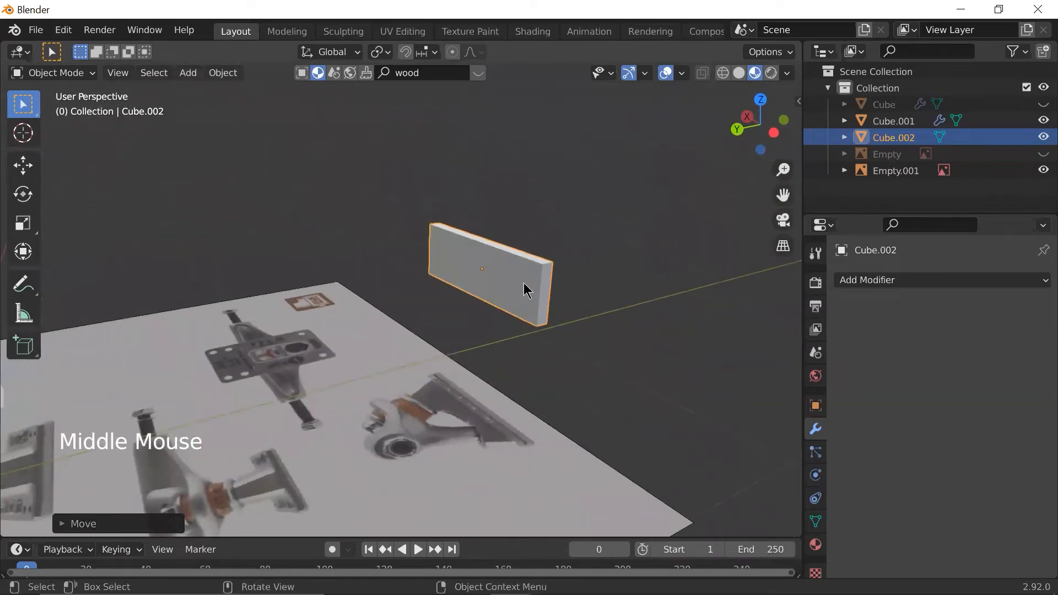
key("Tab")
key("ctrl+r")
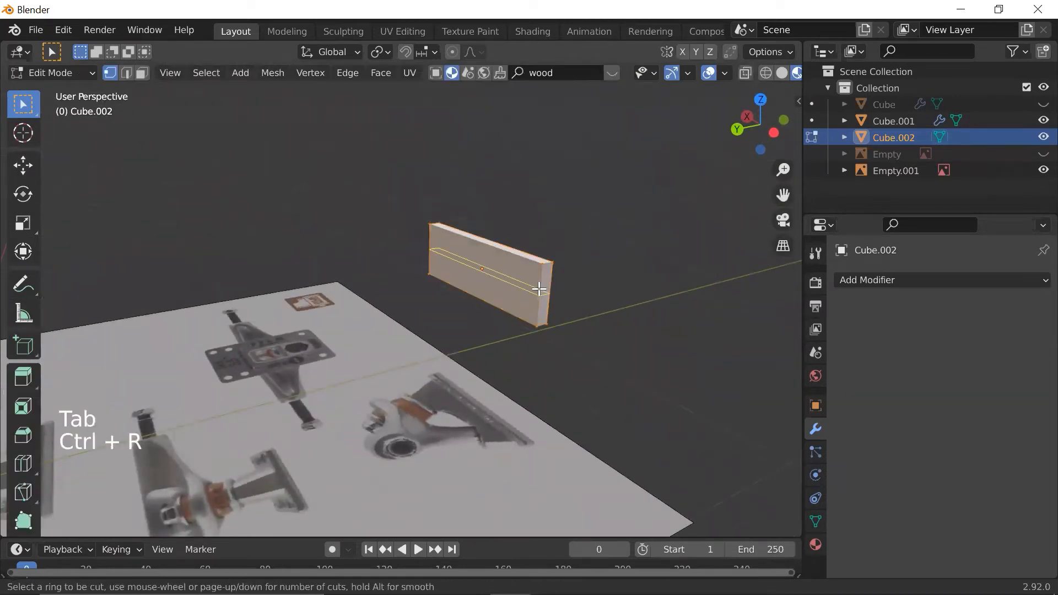
left_click(539, 289)
right_click(540, 293)
key("ctrl+b")
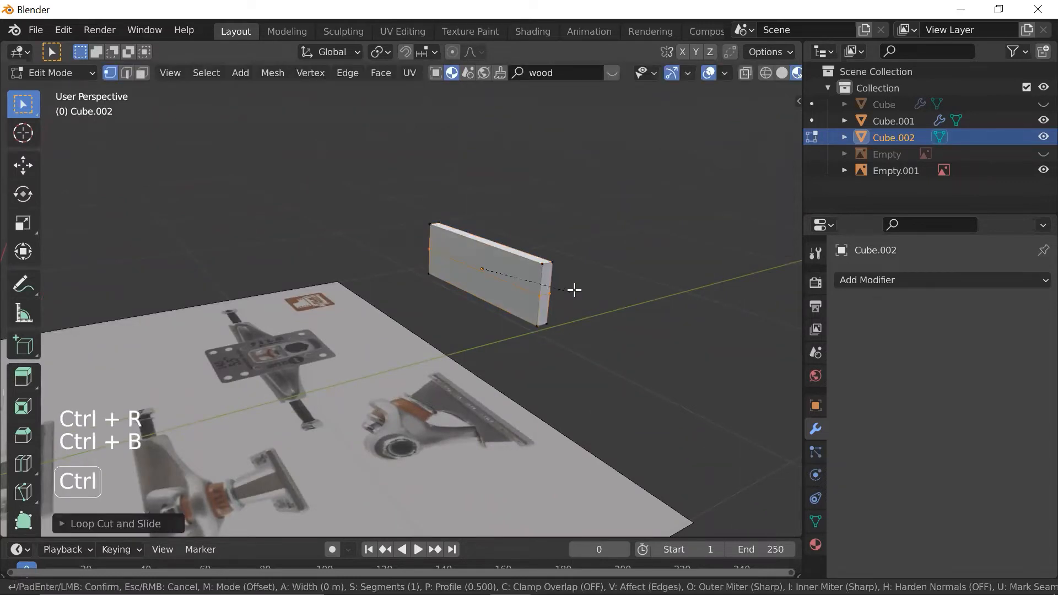
left_click(608, 269)
scroll(597, 288, "down", 1)
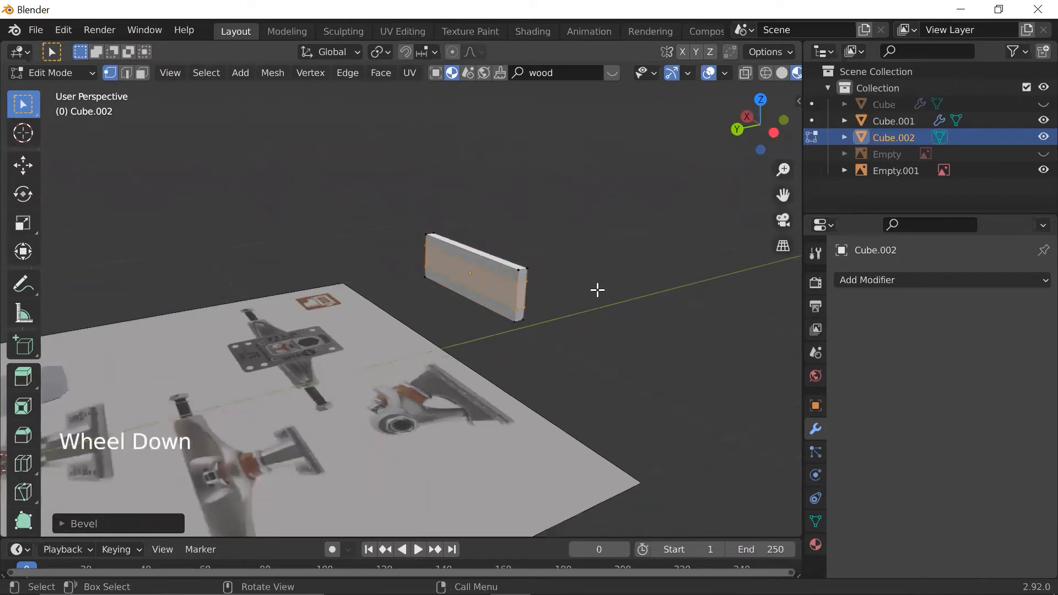
scroll(593, 288, "up", 4)
scroll(562, 306, "down", 2)
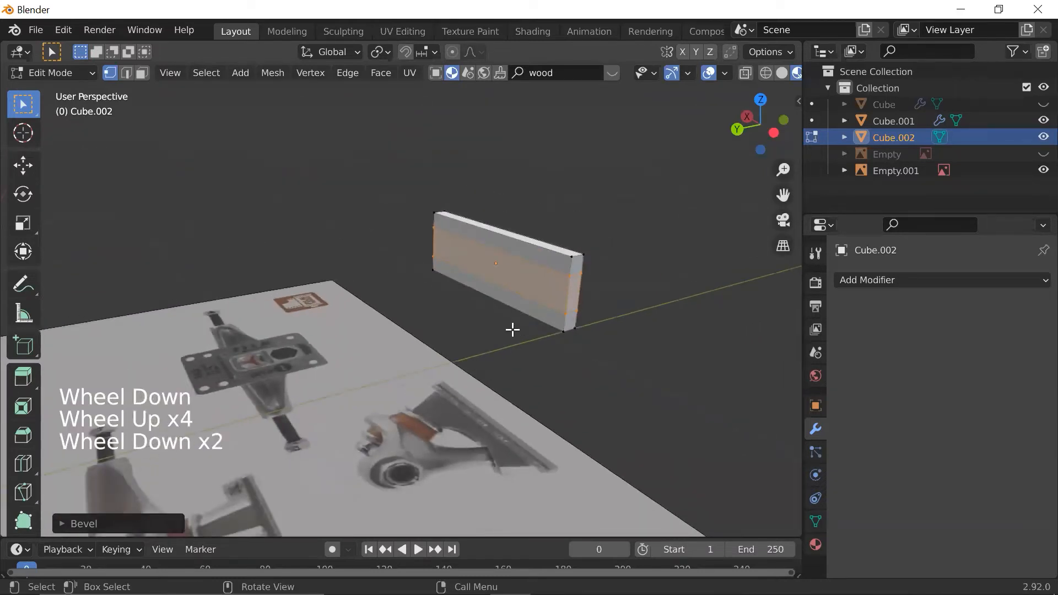
- Undo the bevel and the loop cut on the base plate and return to Object Mode
key("ctrl+z")
key("ctrl+z")
key("ctrl+z")
key("Tab")
left_click(577, 280)
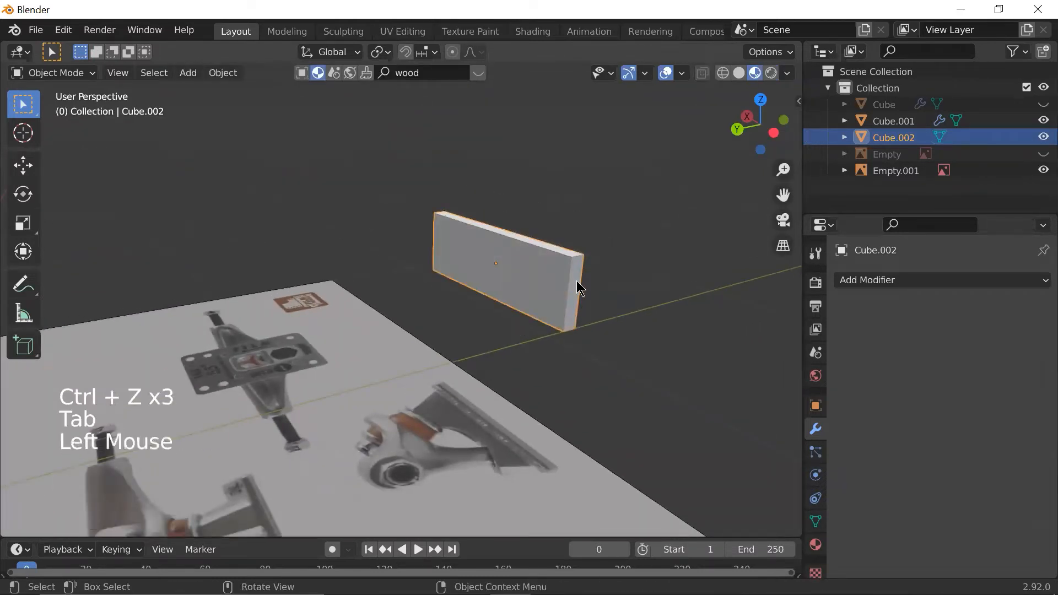
- Add a centred lengthwise loop cut around the base plate and bevel it to a width of about 0.58 m
key("Tab")
key("ctrl+e")
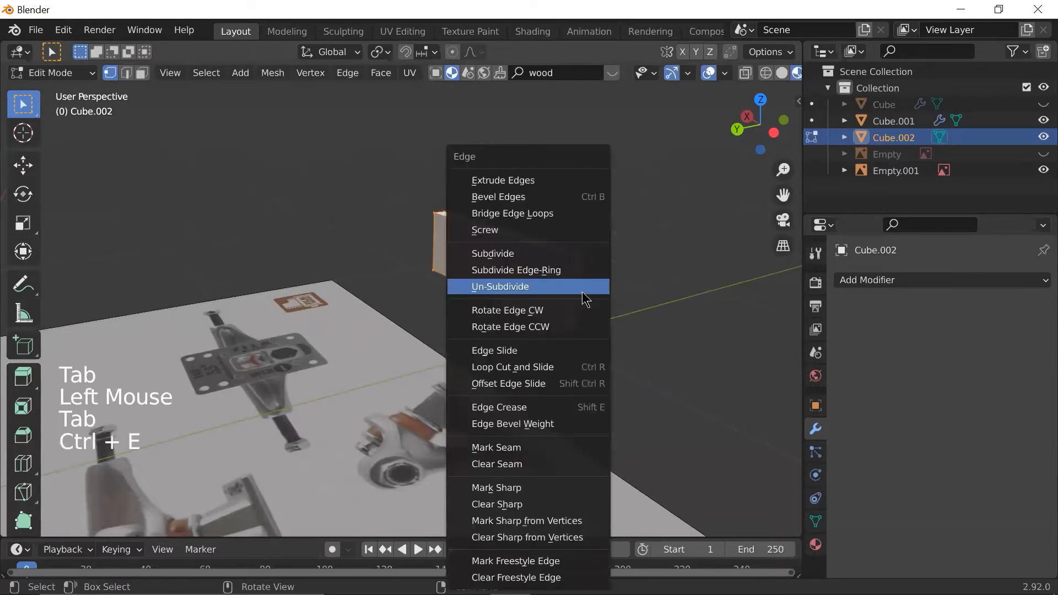
key("ctrl+r")
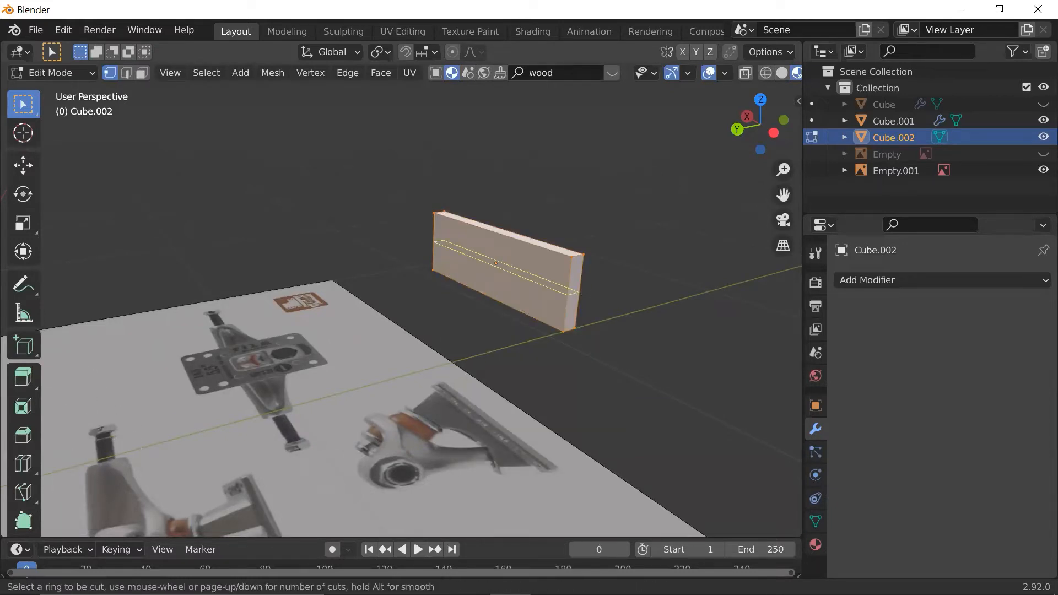
left_click(583, 288)
right_click(583, 289)
scroll(583, 288, "up", 2)
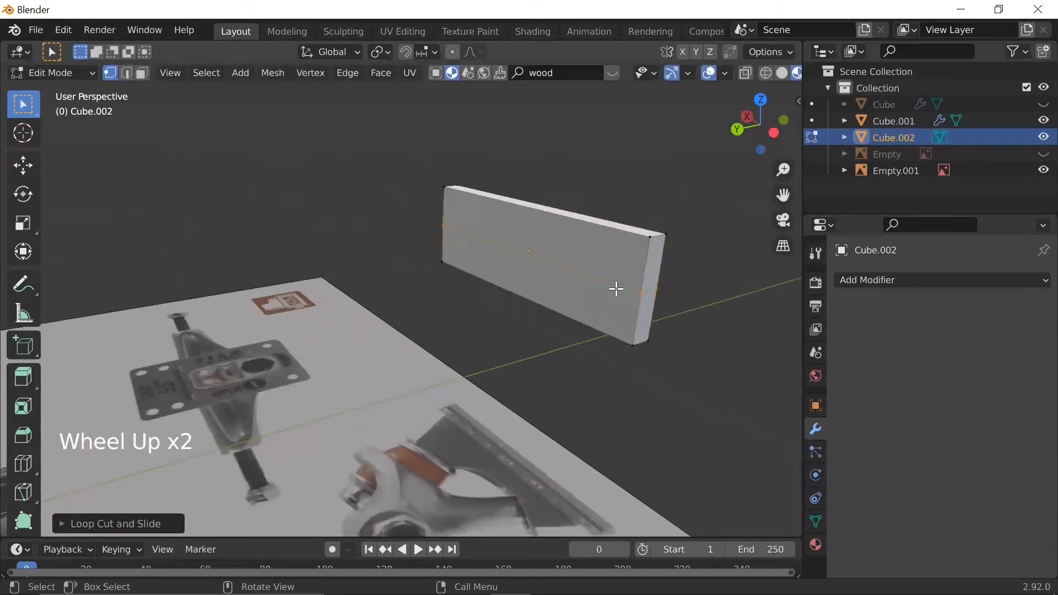
key("ctrl+b")
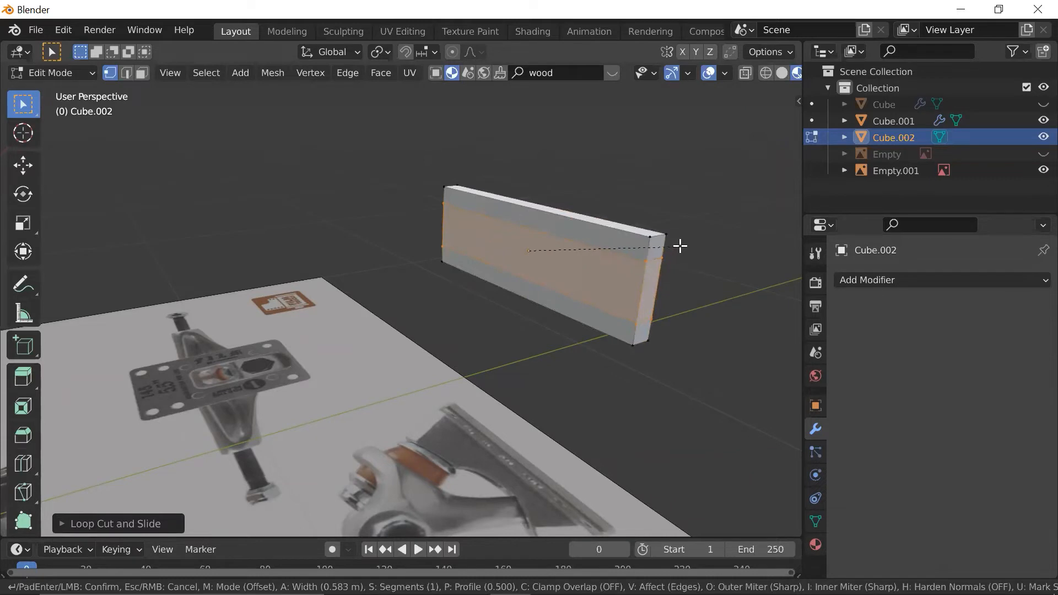
left_click(680, 246)
- Inspect the base plate's bevelled band from several angles and compare the plate with the truck's side-view reference
scroll(617, 288, "down", 4)
scroll(602, 298, "up", 3)
scroll(579, 300, "down", 3)
scroll(570, 300, "up", 2)
scroll(576, 288, "down", 2)
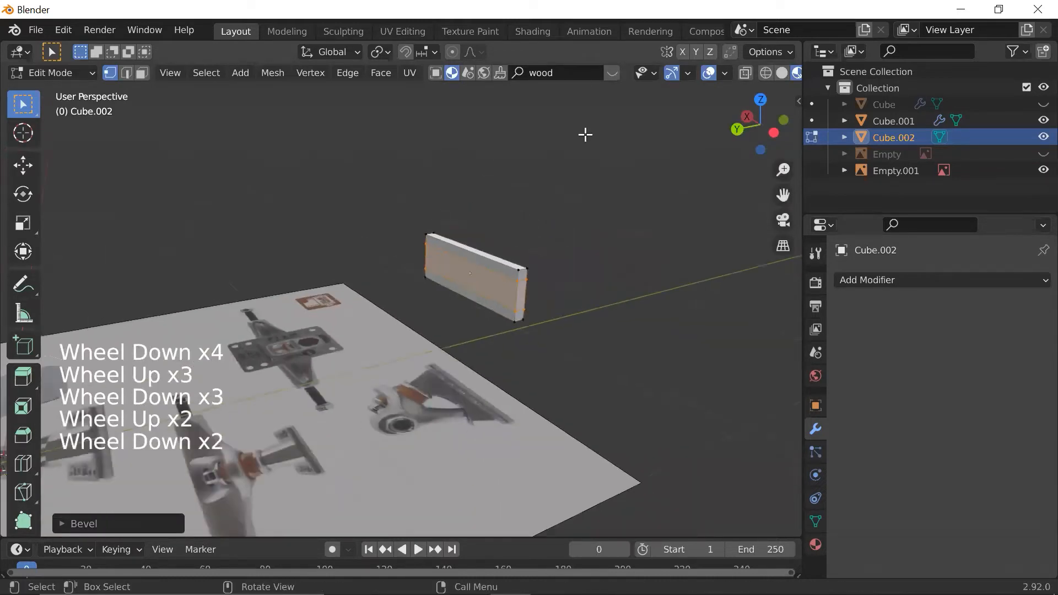
scroll(556, 247, "down", 1)
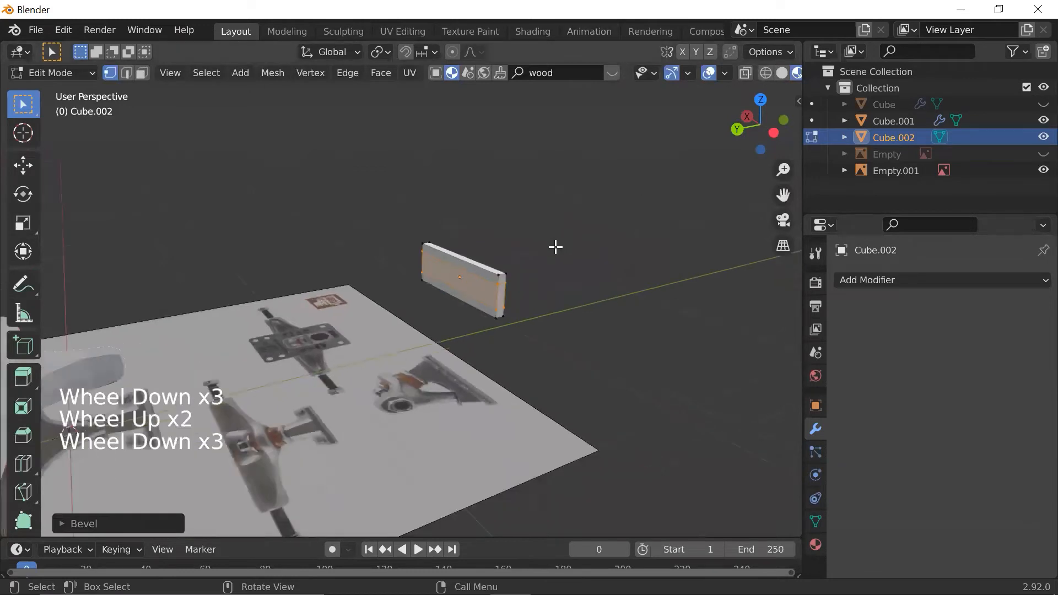
scroll(386, 245, "up", 4)
key("Tab")
middle_click_drag(330, 245, 188, 243)
scroll(205, 289, "down", 2)
key("Tab")
middle_click_drag(205, 288, 261, 323)
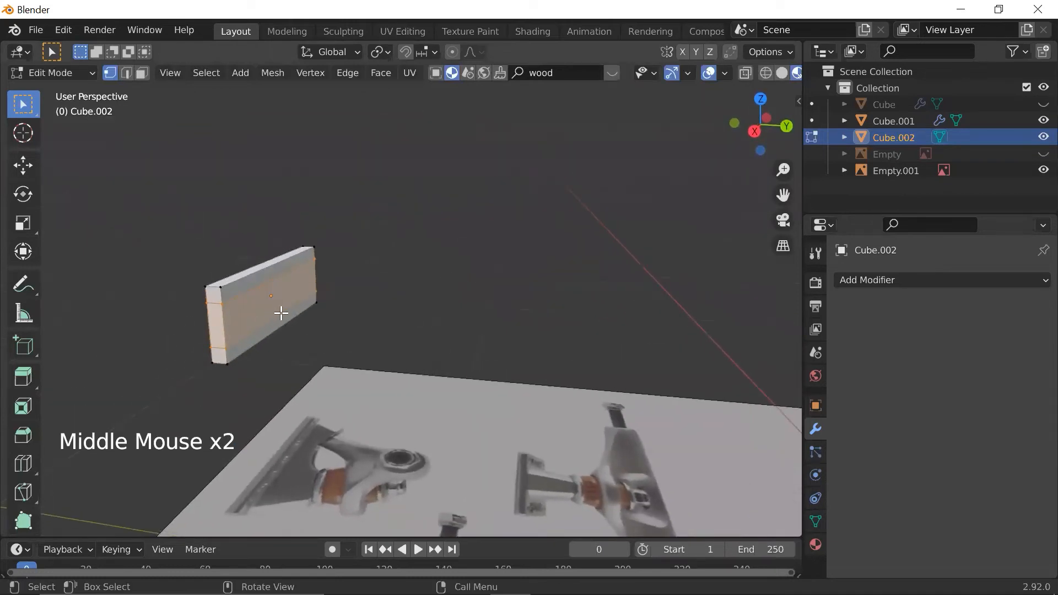
key("grave")
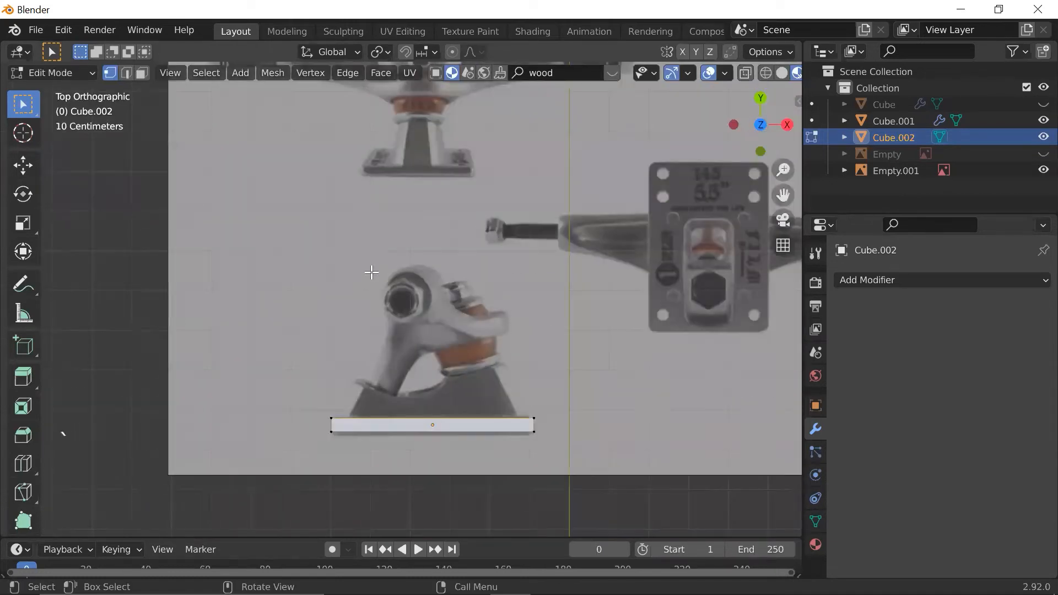
scroll(411, 367, "up", 1)
scroll(420, 381, "down", 1)
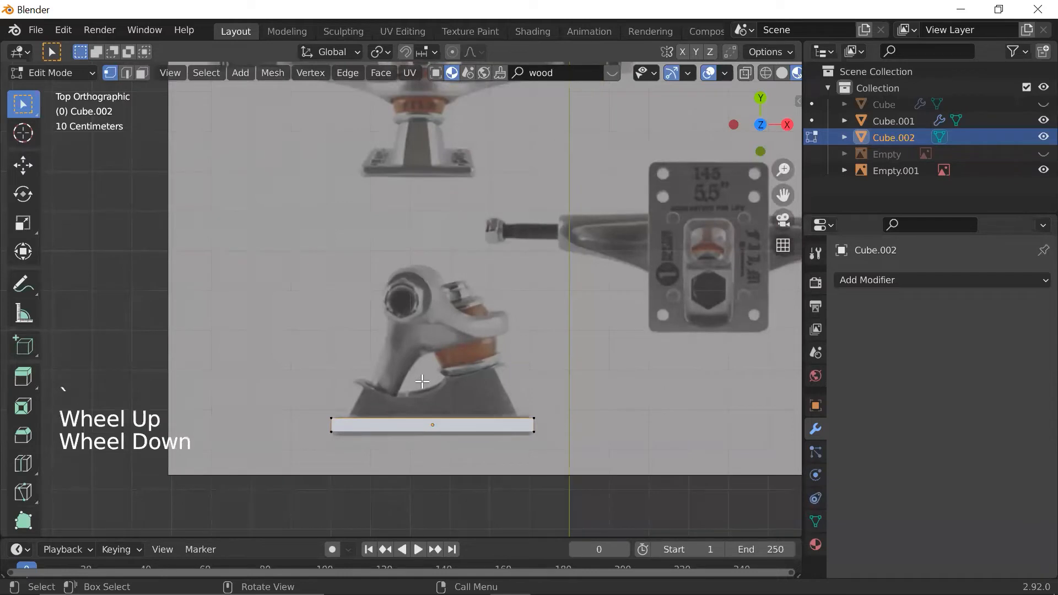
middle_click_drag(419, 359, 207, 215)
scroll(266, 290, "up", 1)
- Switch to face selection and select only the large middle face on the base plate's front side
key("3")
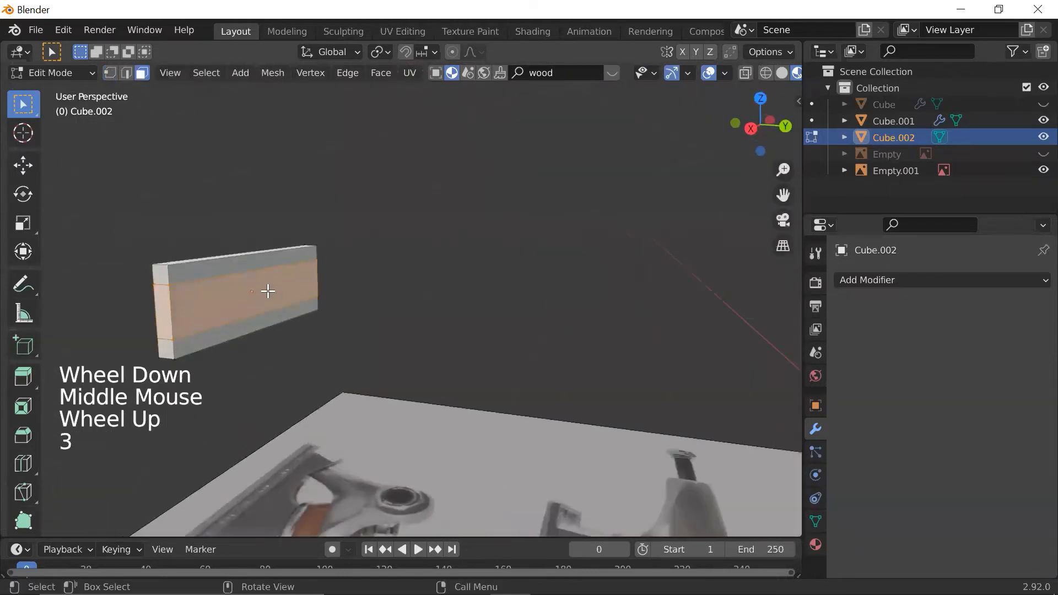
left_click(268, 287)
left_click(353, 297)
left_click(424, 276)
double_click(394, 290)
middle_click_drag(394, 290, 421, 286)
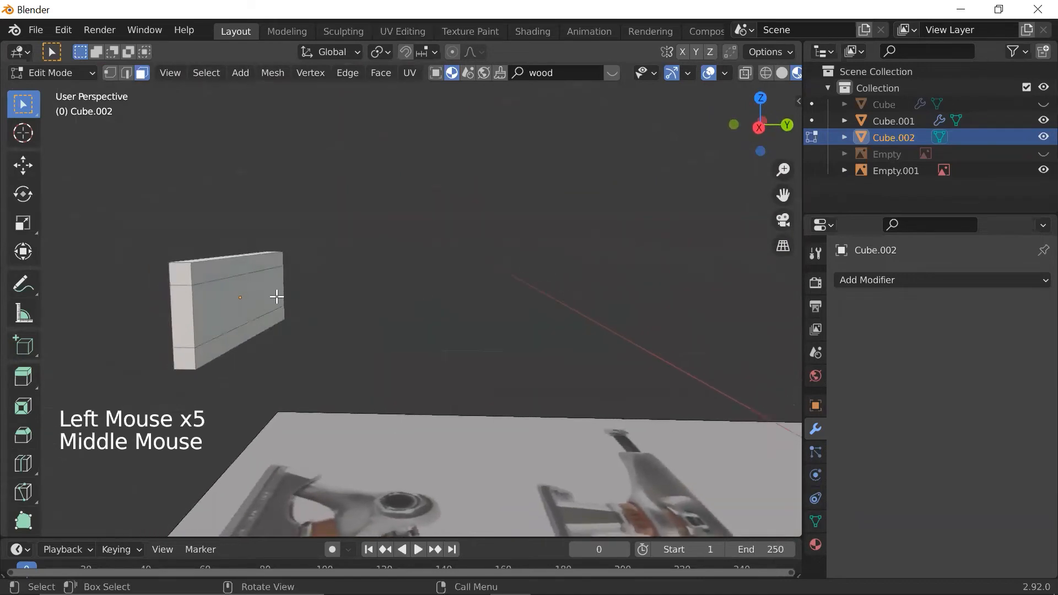
left_click(275, 296)
mouse_move(275, 296)
middle_mouse_down()
mouse_move(380, 298)
mouse_move(250, 303)
mouse_move(270, 307)
middle_mouse_up()
- Try extruding the plate's large middle face along its normal toward the truck body in top view
key("grave")
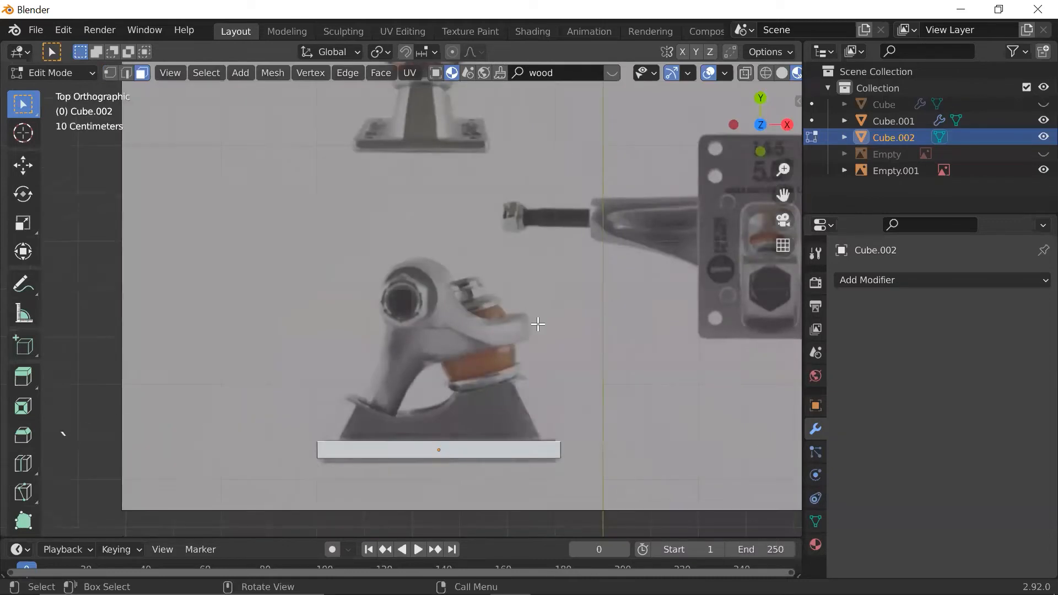
scroll(532, 364, "up", 3)
scroll(533, 365, "down", 1)
middle_click_drag(539, 356, 529, 309, "shift")
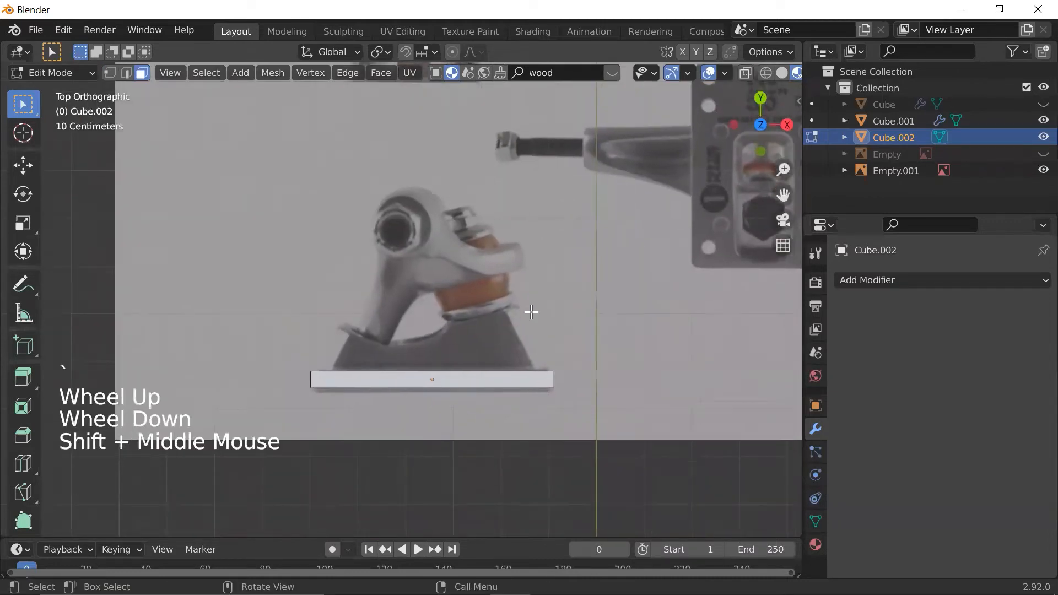
scroll(542, 339, "up", 1)
key("e")
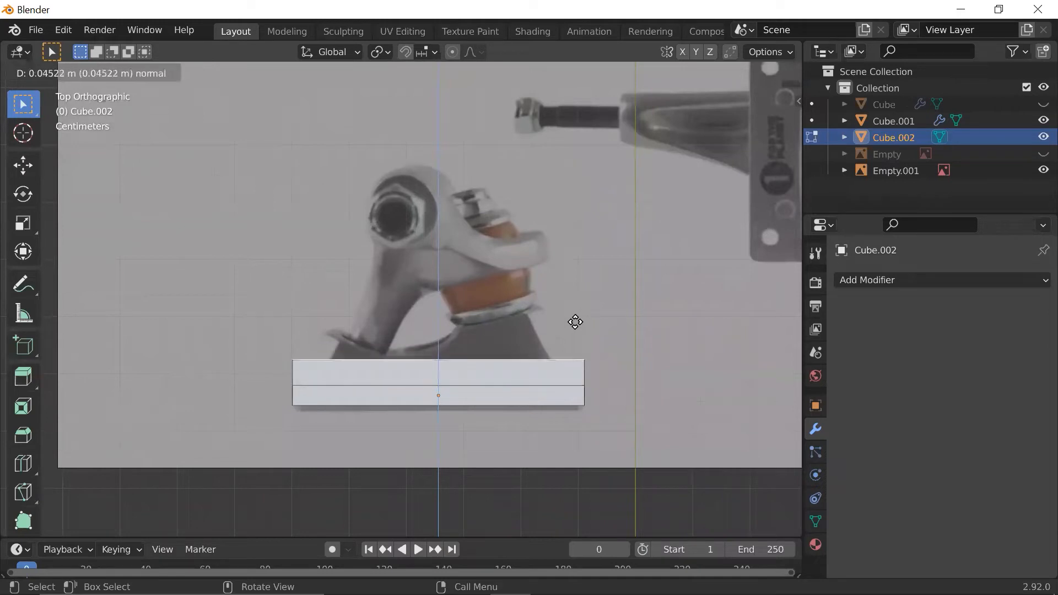
right_click(575, 319)
key("ctrl+z")
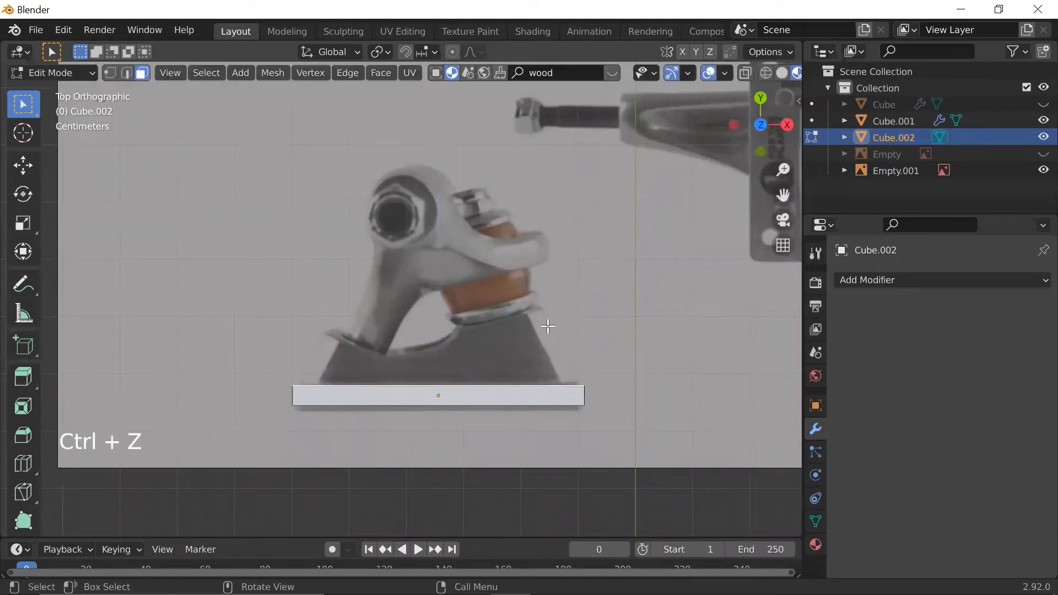
- In top view, extrude the plate's large middle face about 0.14 m toward the truck body in the reference
scroll(548, 324, "up", 1)
middle_click_drag(563, 326, 301, 169, "shift")
scroll(522, 288, "up", 1)
scroll(520, 288, "down", 1)
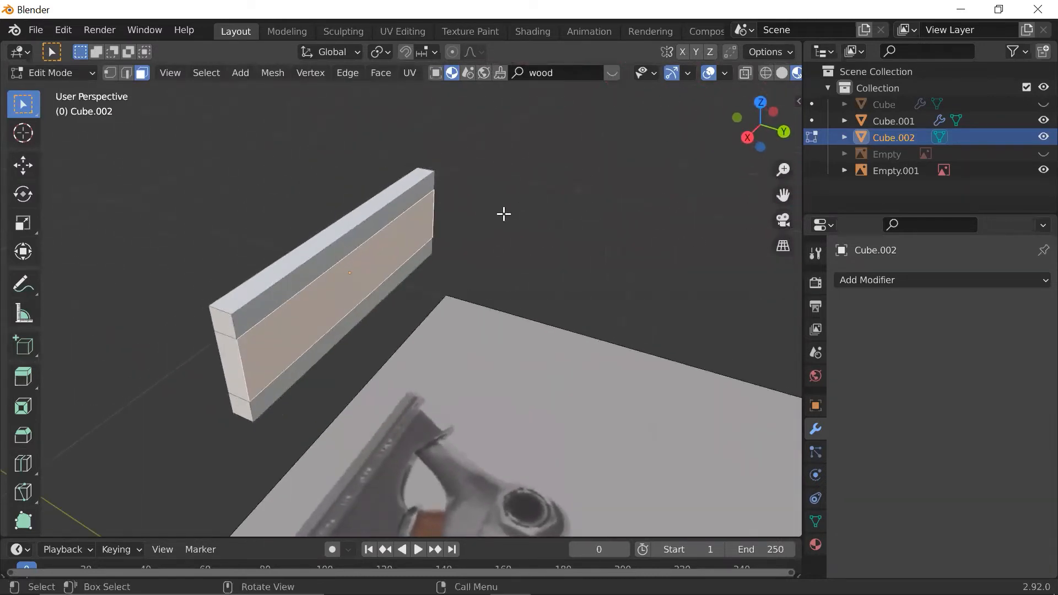
scroll(501, 299, "down", 2)
middle_click_drag(496, 394, 423, 354, "shift")
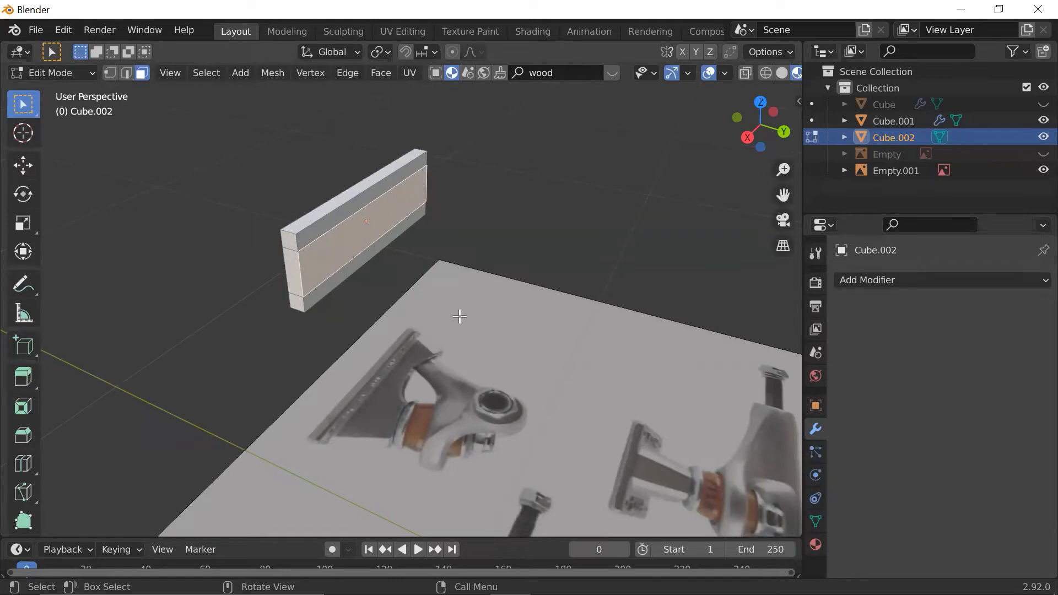
key("grave")
left_click(482, 236)
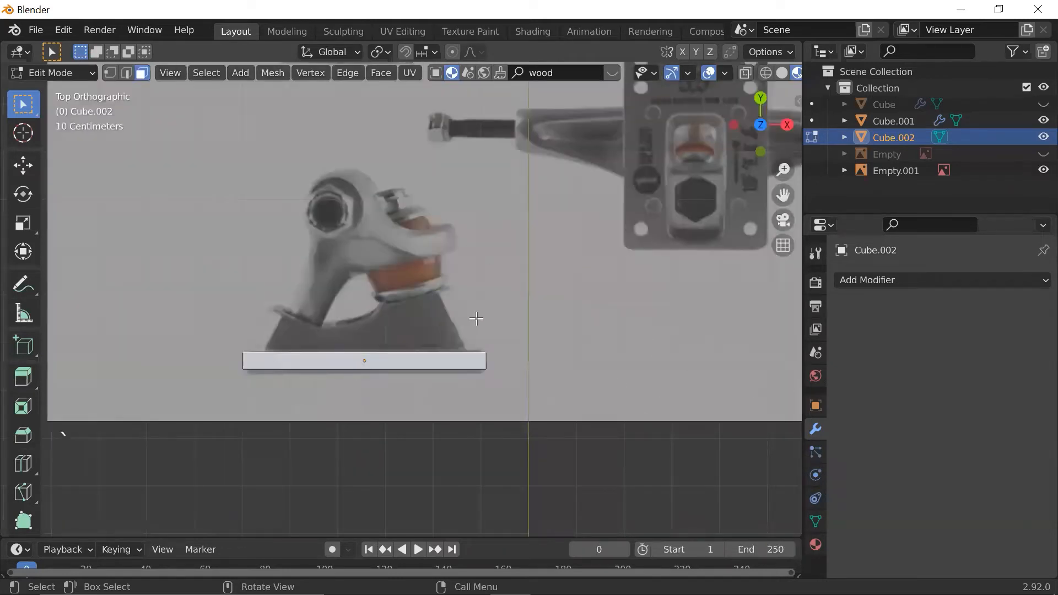
key("e")
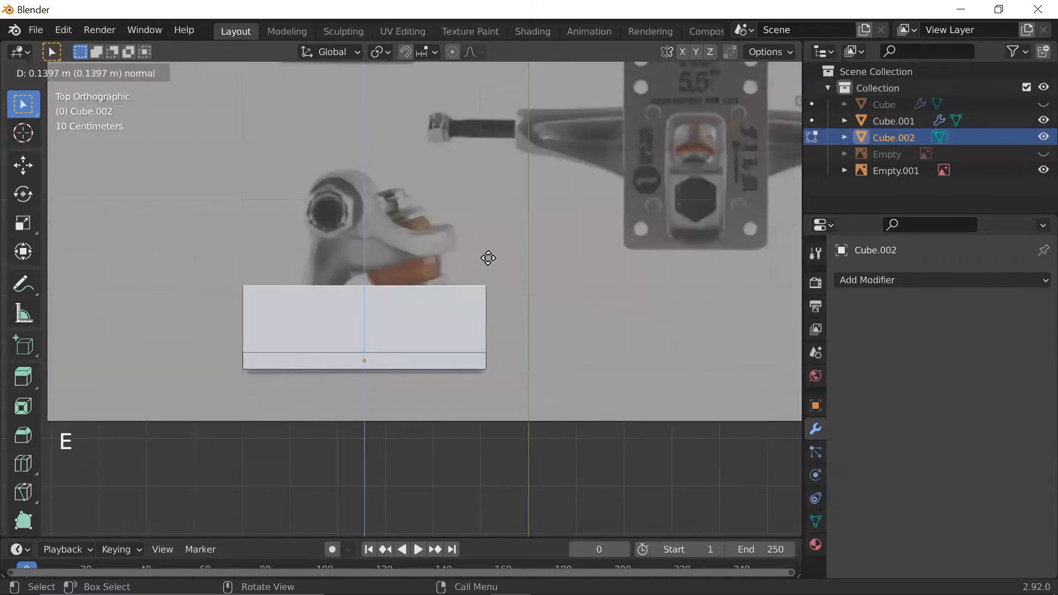
left_click(488, 258)
- Display the mesh in wireframe over the truck's side-view reference, seen from the top
key("shift+z")
scroll(489, 277, "up", 2)
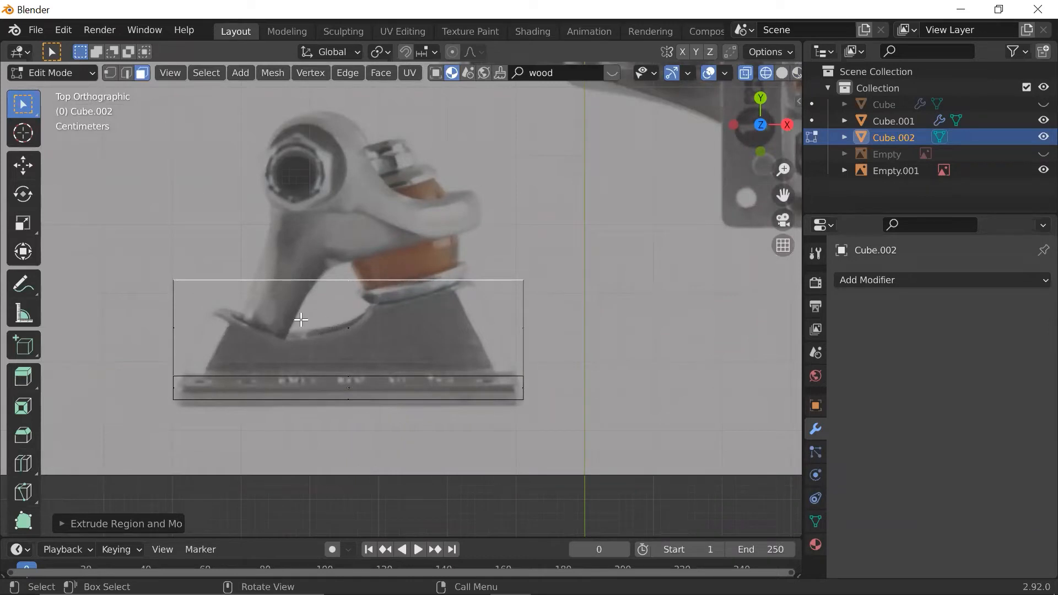
left_click(362, 270)
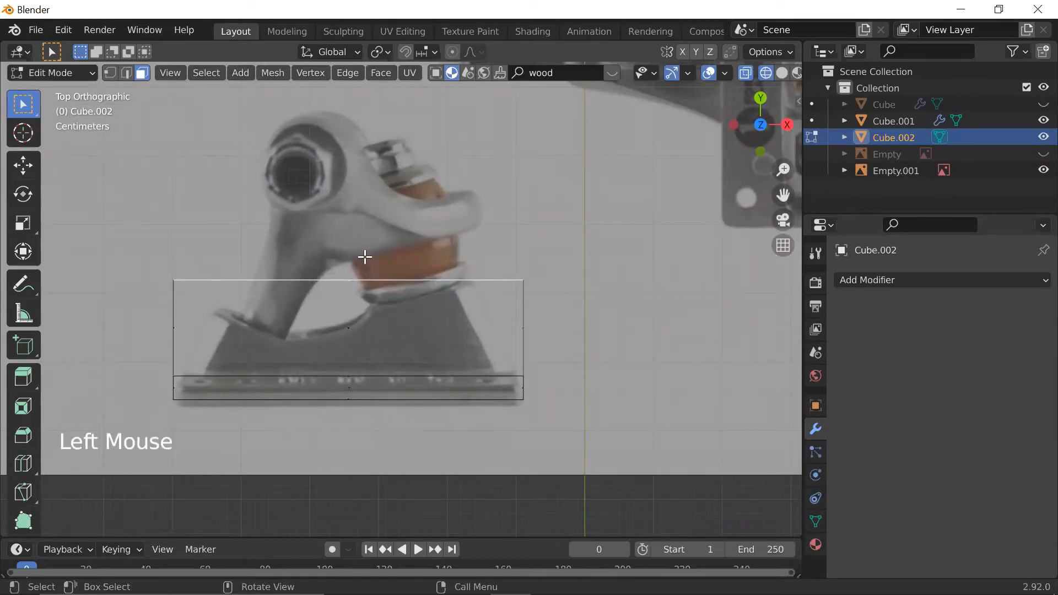
middle_click_drag(430, 259, 359, 276)
key("grave")
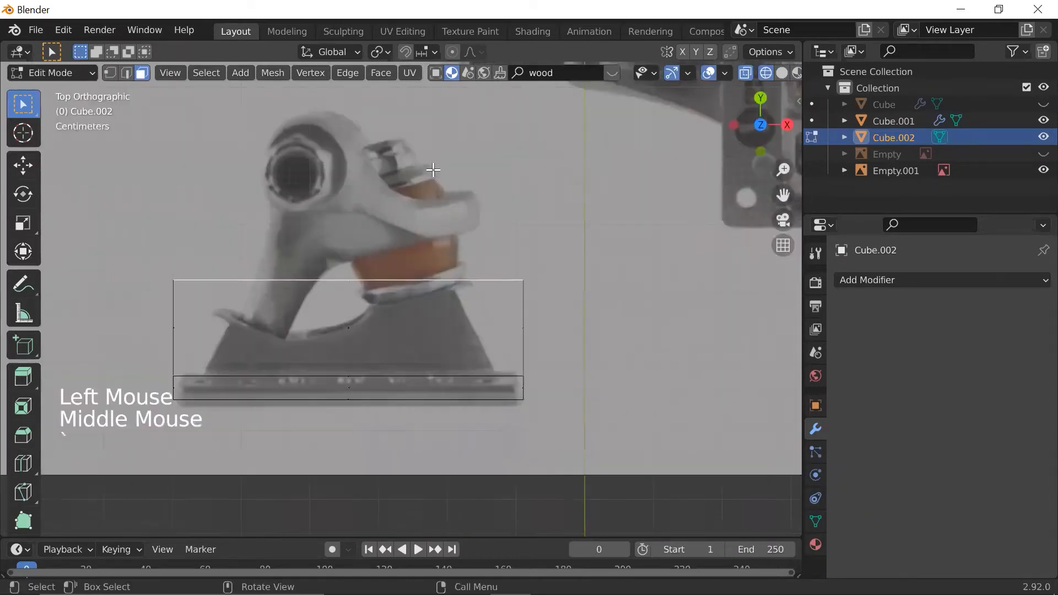
left_click(463, 290)
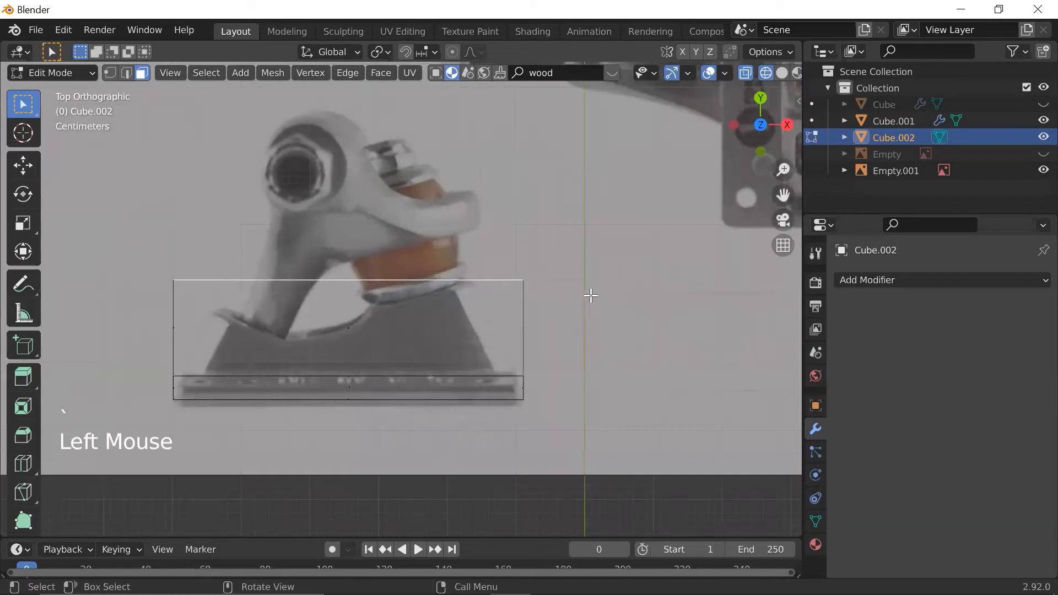
- Scale the extruded end face uniformly to about 0.71 so the block tapers like the truck's base
key("s")
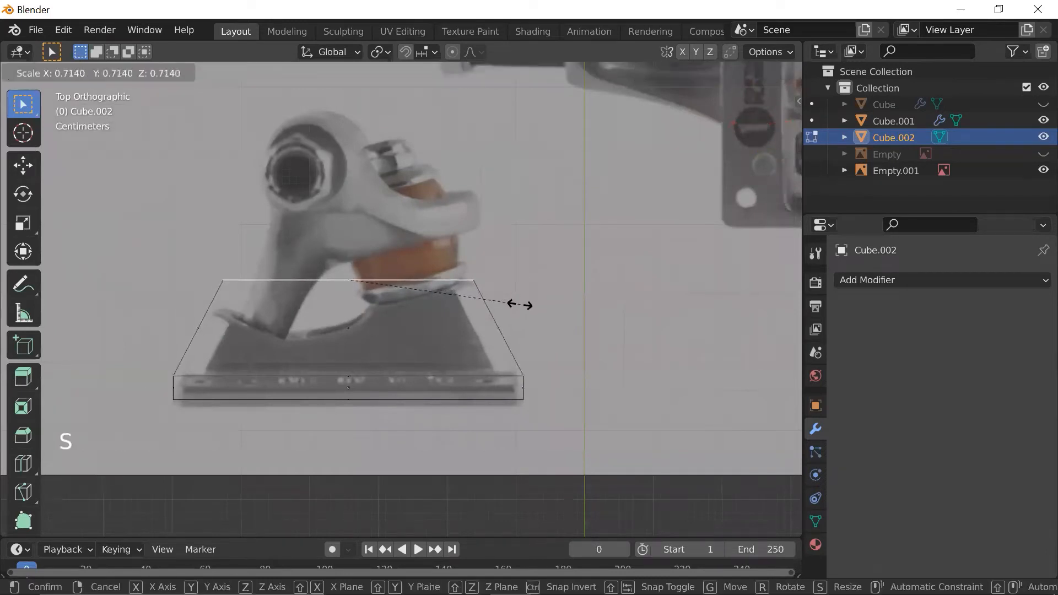
left_click(510, 338)
scroll(510, 338, "up", 1)
middle_click_drag(510, 338, 541, 314, "shift")
scroll(546, 312, "up", 1)
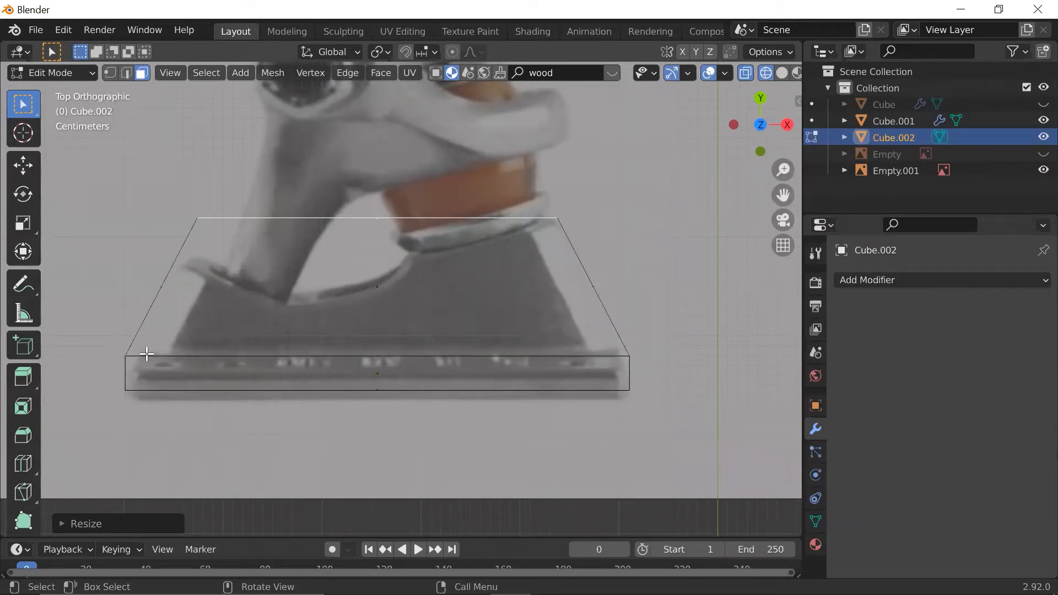
scroll(201, 328, "down", 3)
scroll(333, 308, "up", 2)
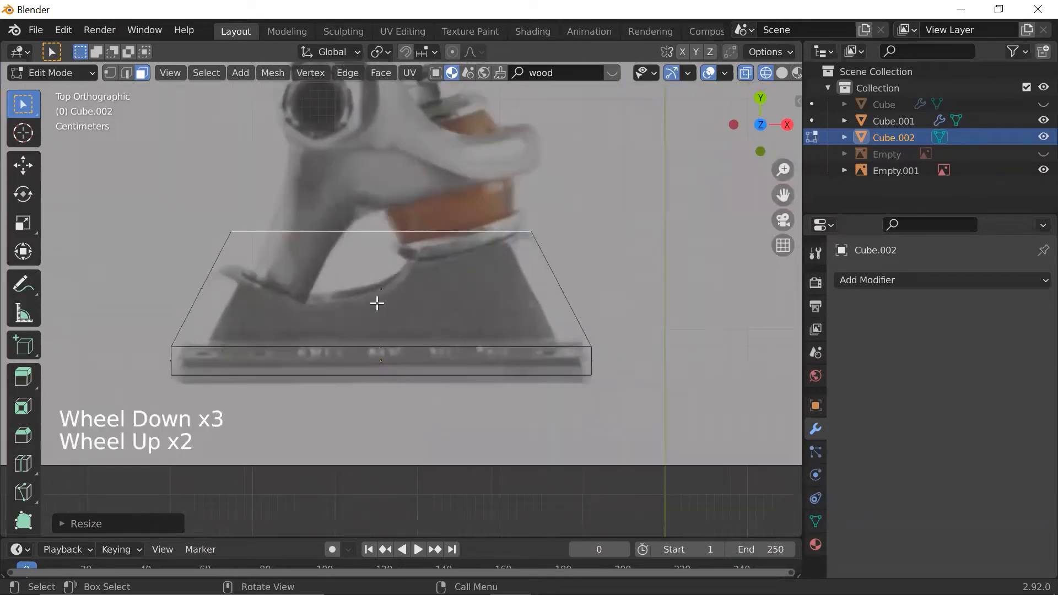
middle_click_drag(342, 290, 359, 359, "shift")
scroll(359, 358, "down", 2)
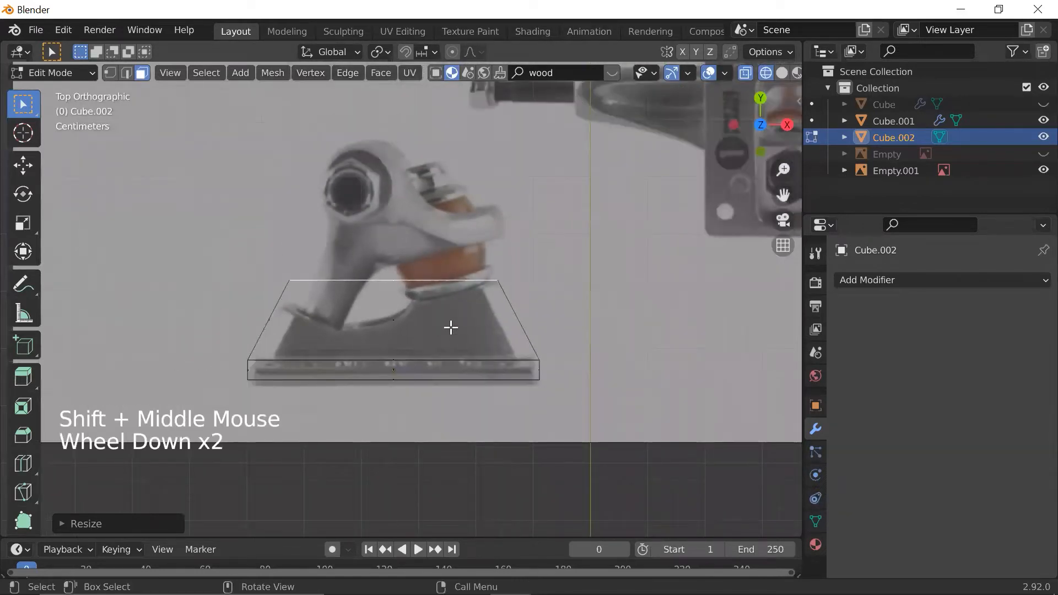
- Add a loop cut right of the block's middle and lower its upper vertices about 0.04 m onto the reference base outline beneath the bushing
key("ctrl+r")
left_click(385, 284)
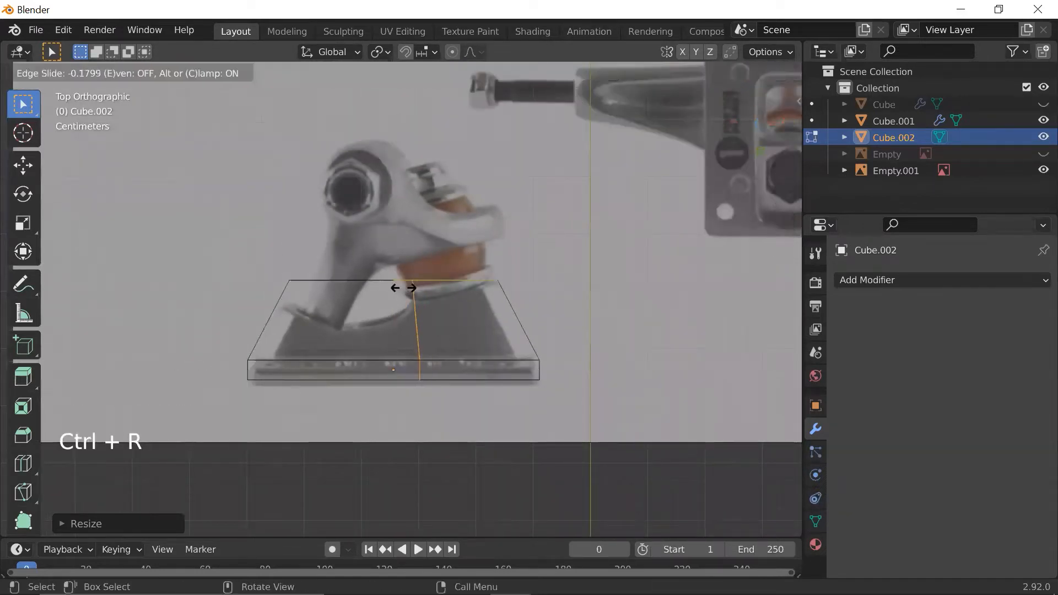
left_click(403, 287)
key("1")
left_click(418, 270)
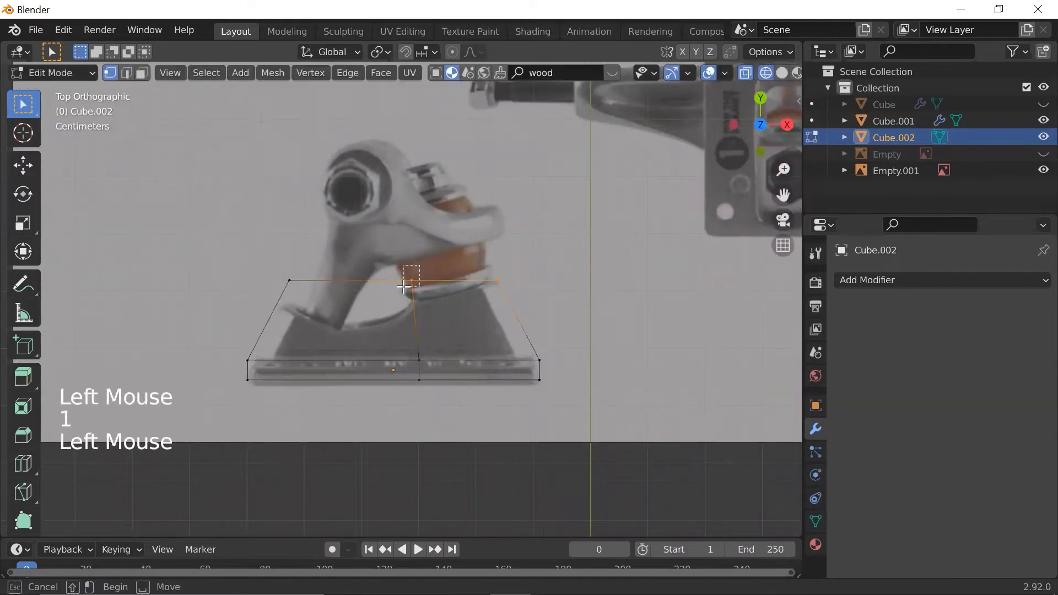
scroll(410, 297, "up", 2)
key("g")
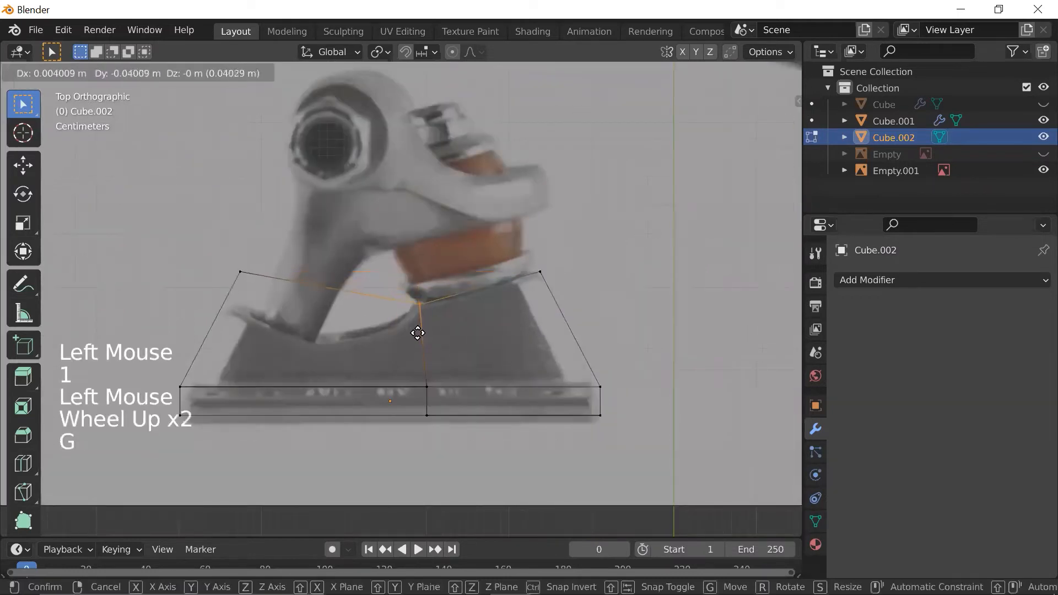
left_click(416, 328)
- Add a second loop cut left of the first and lower its upper vertices about 0.06 m into the reference hollow below the hanger arm
key("ctrl+r")
left_click(321, 284)
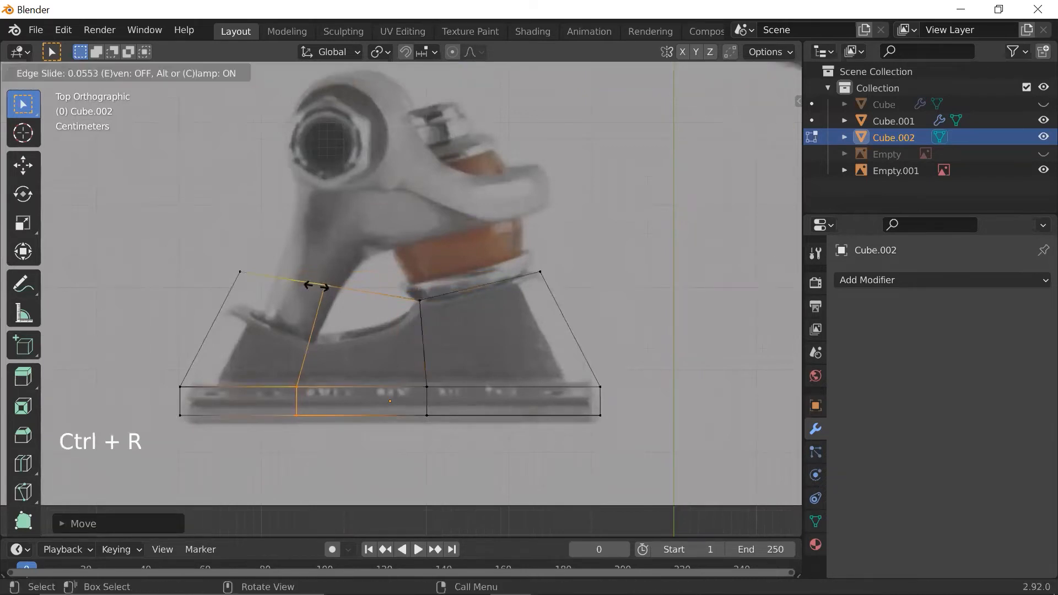
left_click(322, 287)
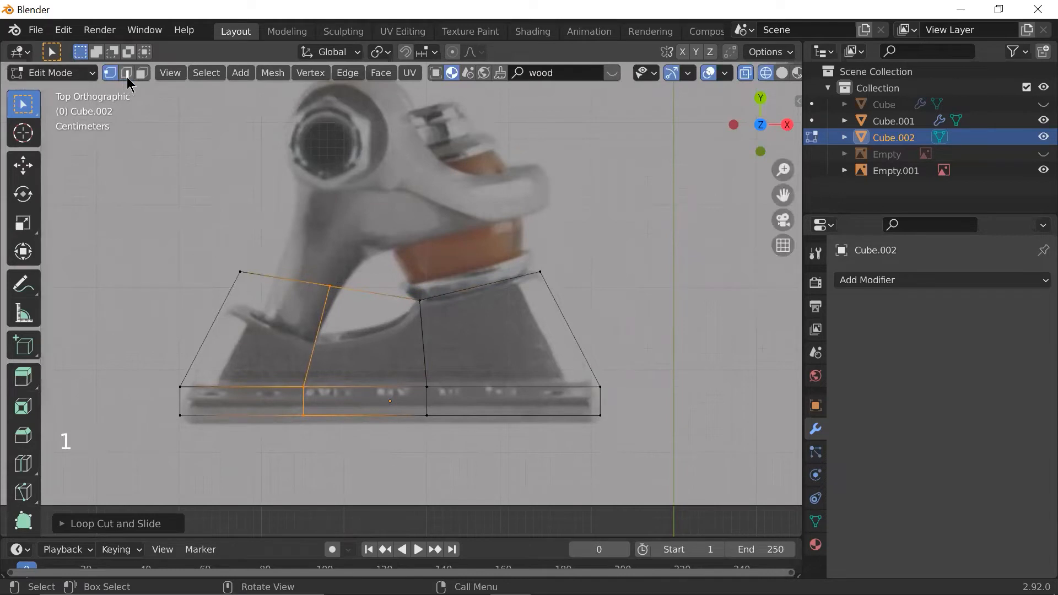
left_click(325, 291)
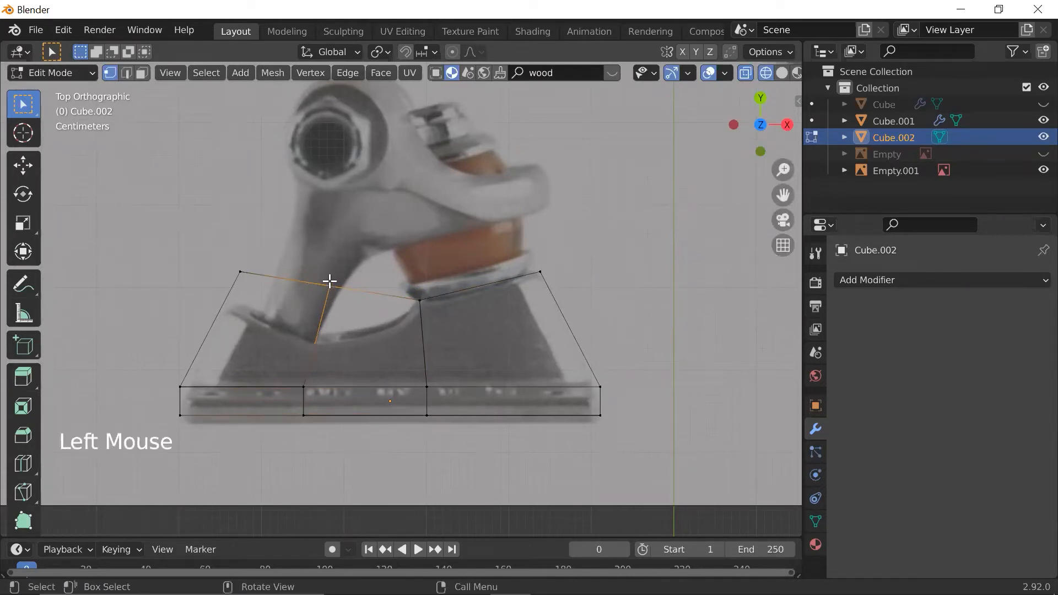
key("g")
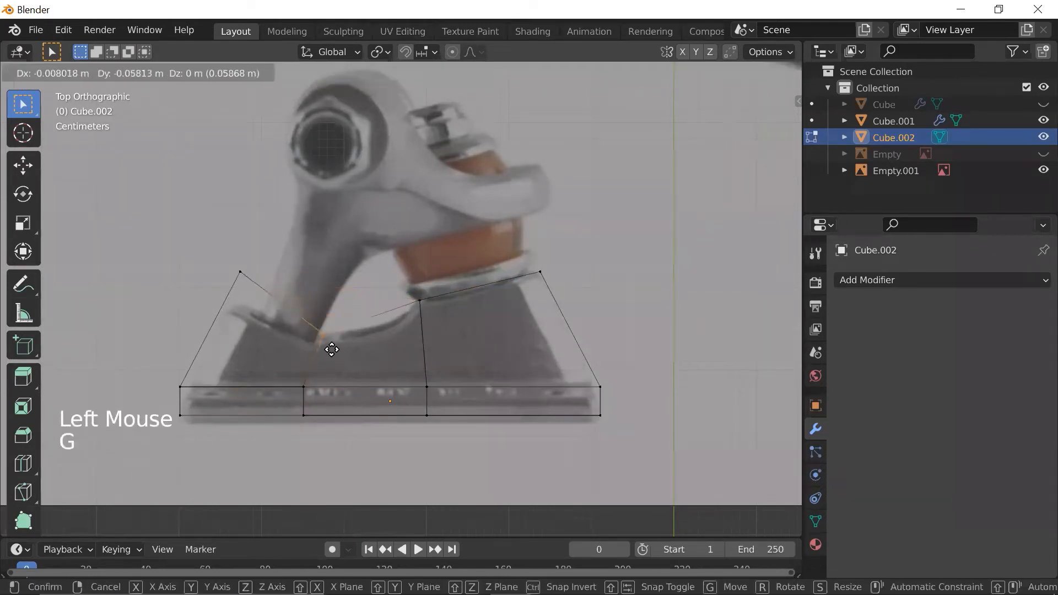
left_click(332, 349)
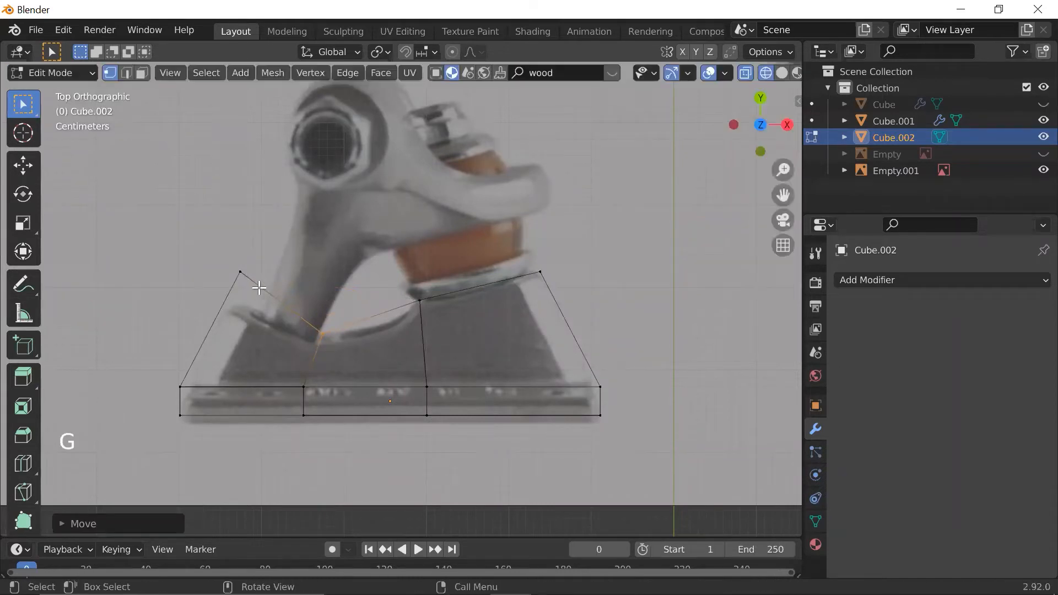
- Move the block's upper-left corner vertices down about 0.04 m onto the tip of the reference base
left_click_drag(251, 258, 221, 296)
key("g")
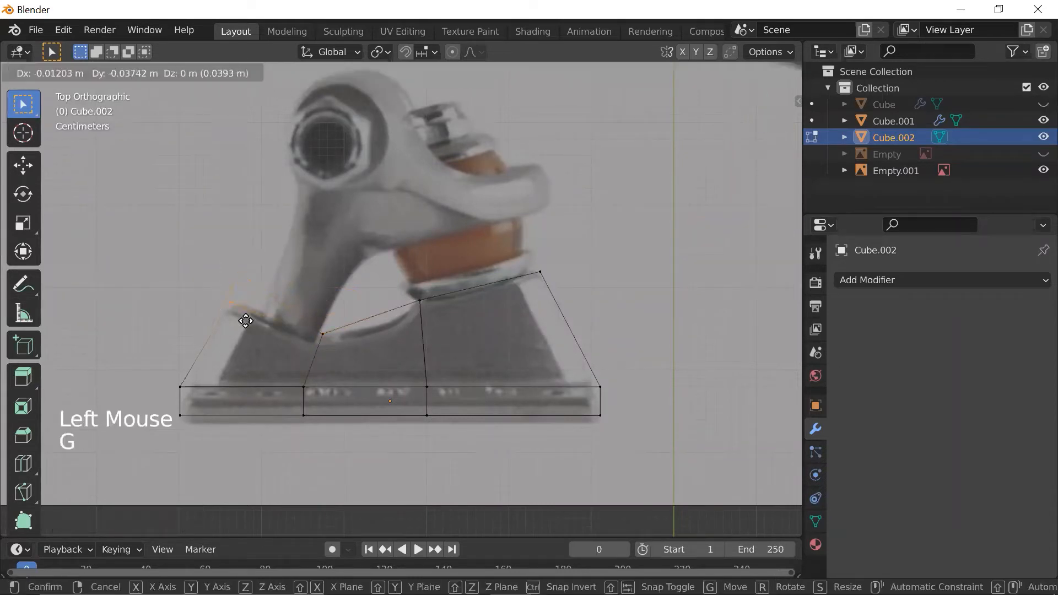
left_click(249, 315)
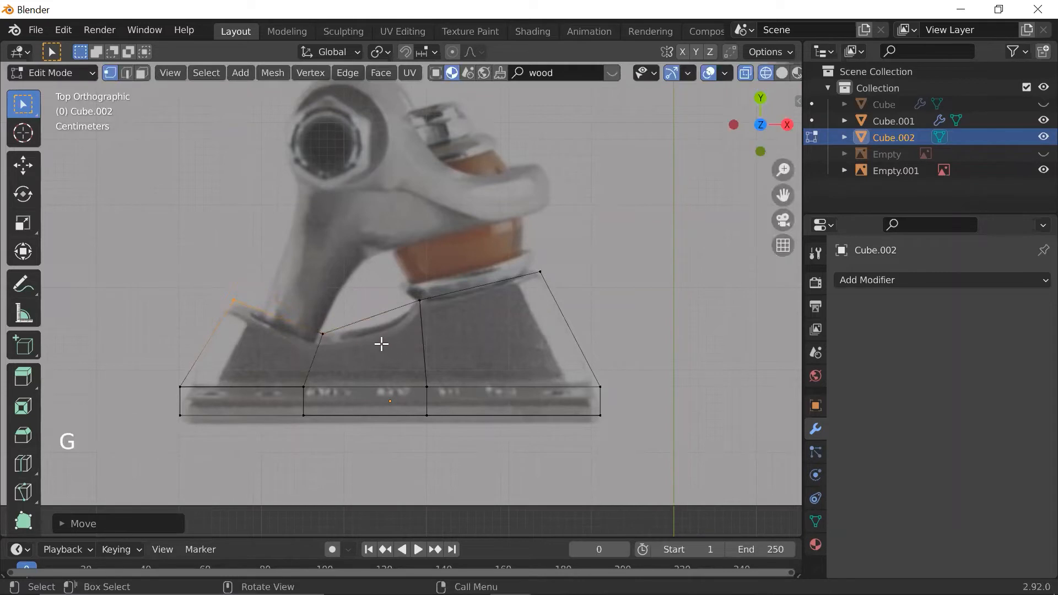
- Add a loop cut between the two existing cuts and lower its upper vertices about 0.015 m to follow the reference's curved recess
key("ctrl+r")
left_click(374, 324)
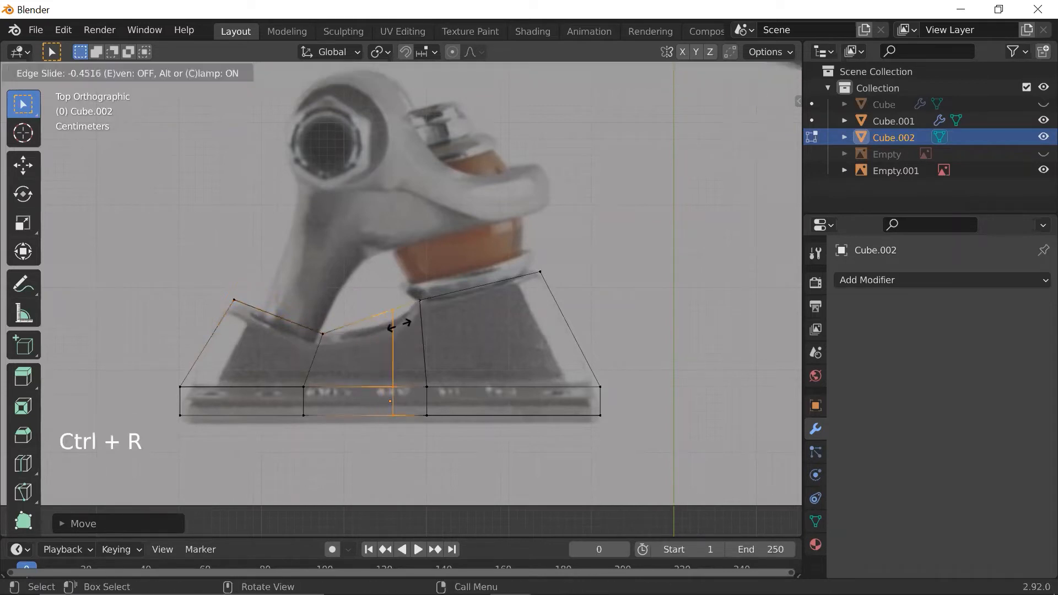
left_click(393, 325)
key("g")
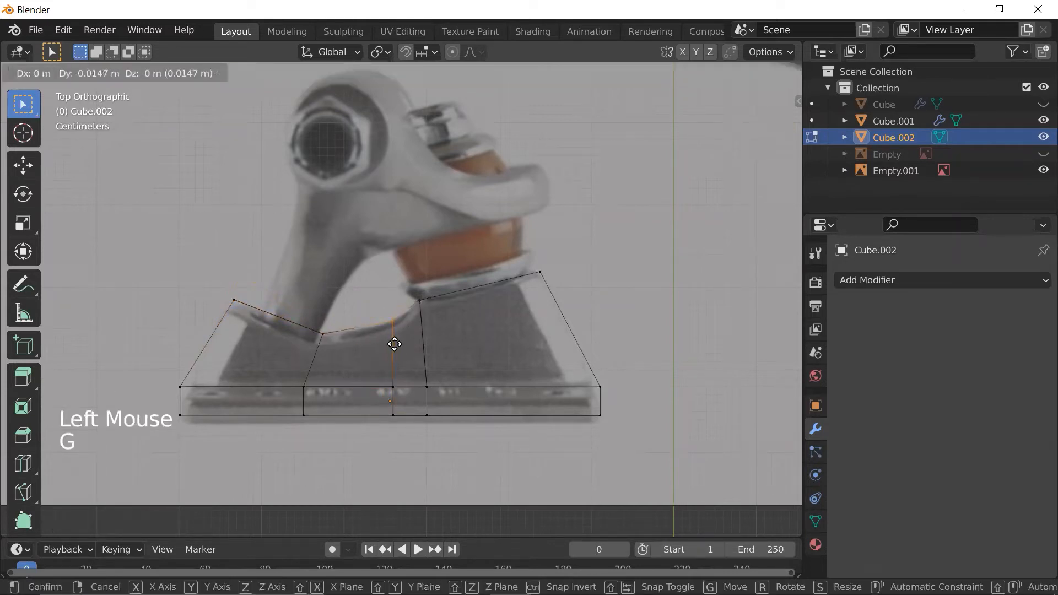
left_click(394, 343)
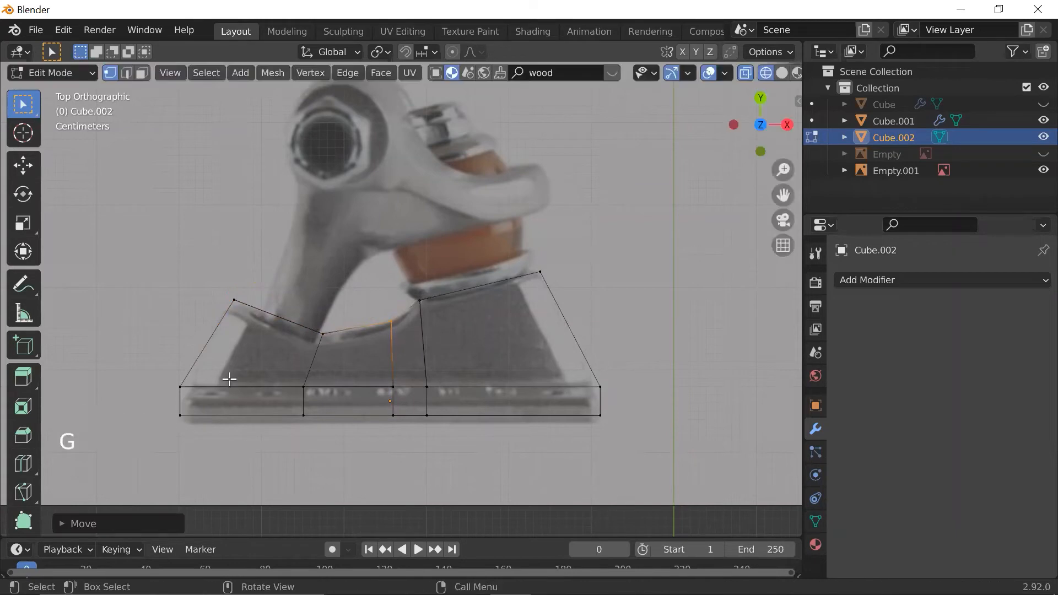
- Examine the shaped base in solid display from several angles, returning to the wireframe top view in Edit Mode
scroll(225, 380, "down", 1)
scroll(267, 373, "up", 1)
scroll(312, 366, "down", 1)
key("Tab")
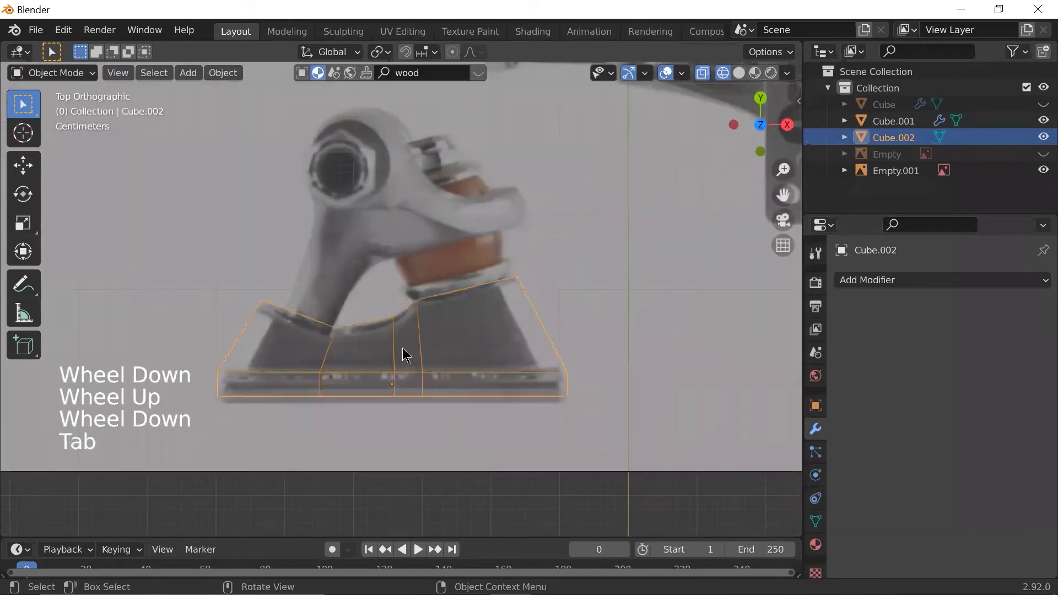
key("shift+z")
scroll(437, 299, "up", 1)
mouse_move(437, 299)
middle_mouse_down()
mouse_move(304, 243)
mouse_move(271, 173)
mouse_move(215, 151)
mouse_move(220, 161)
middle_mouse_up()
scroll(348, 240, "down", 3)
middle_click_drag(348, 240, 438, 293)
middle_click_drag(438, 293, 456, 321)
key("grave")
left_click(455, 137)
key("shift+z")
scroll(440, 353, "up", 3)
key("Tab")
left_click(559, 219)
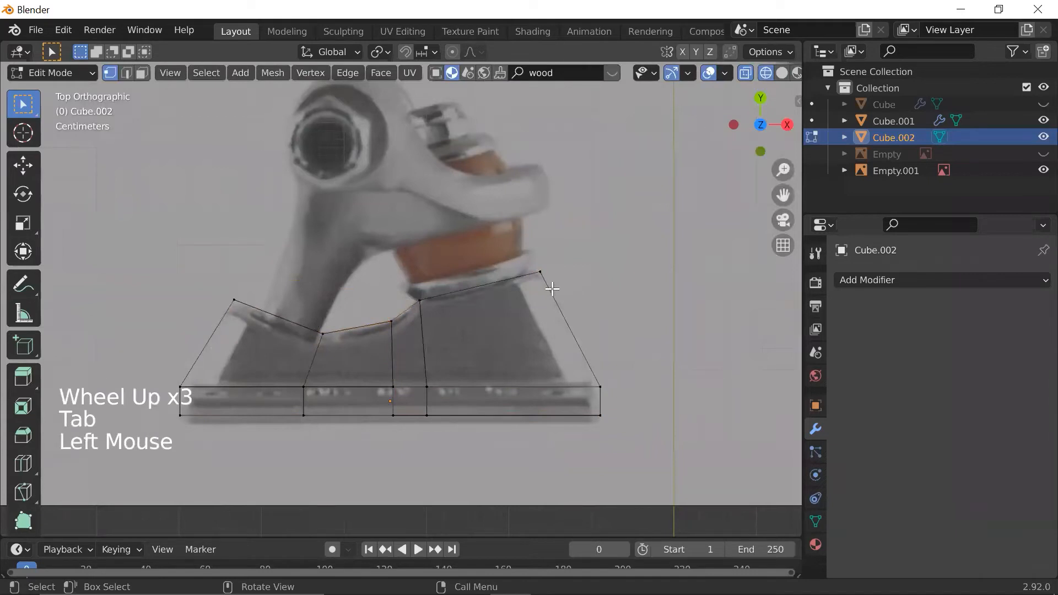
scroll(585, 233, "down", 1)
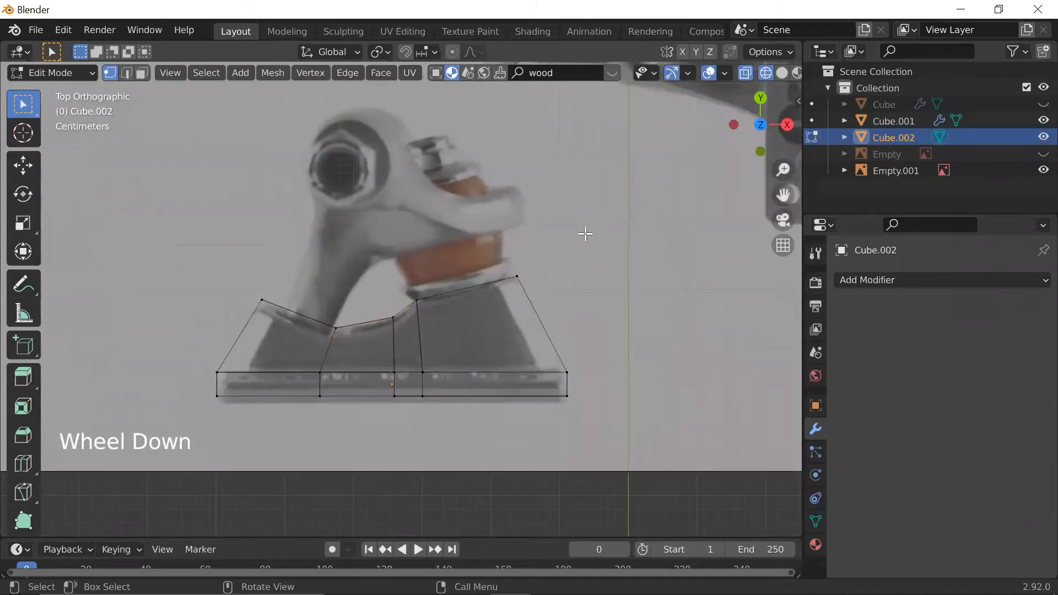
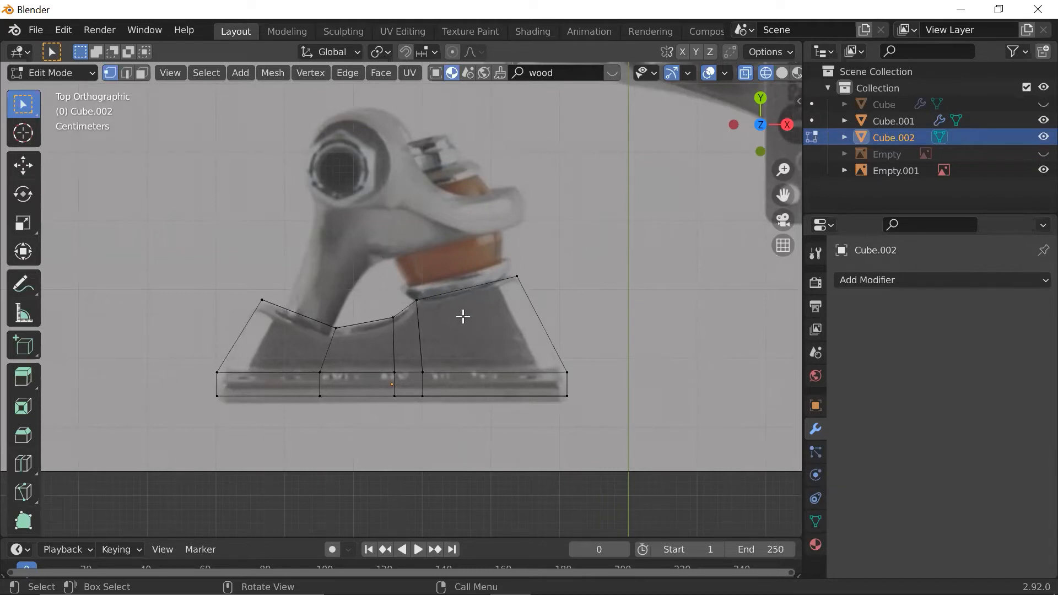
key("ctrl+r")
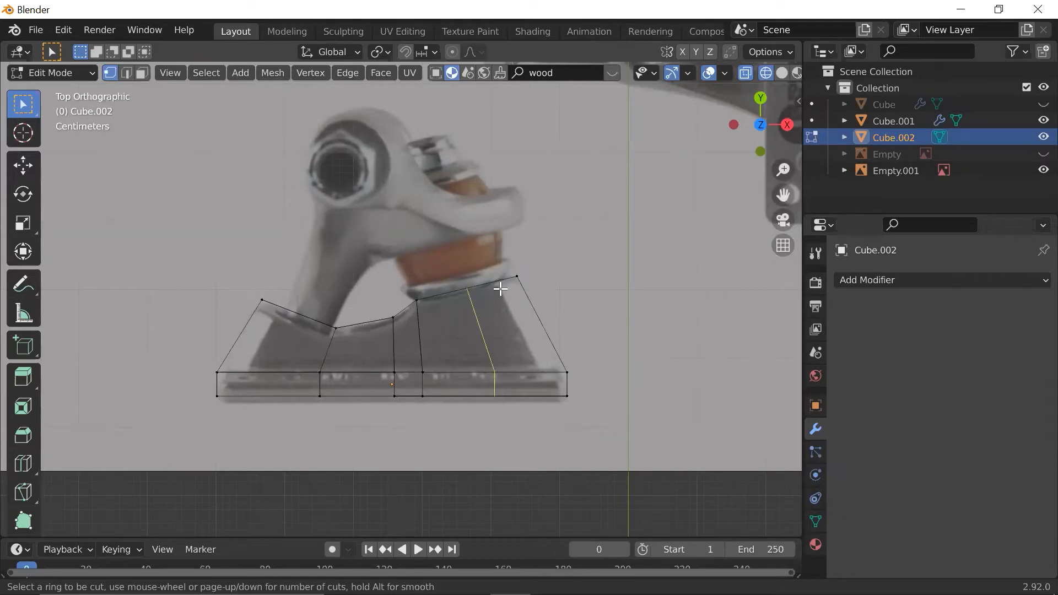
key("Escape")
key("Tab")
key("Tab")
- Leave Edit Mode and compare the base with the other truck views in the reference image
key("Tab")
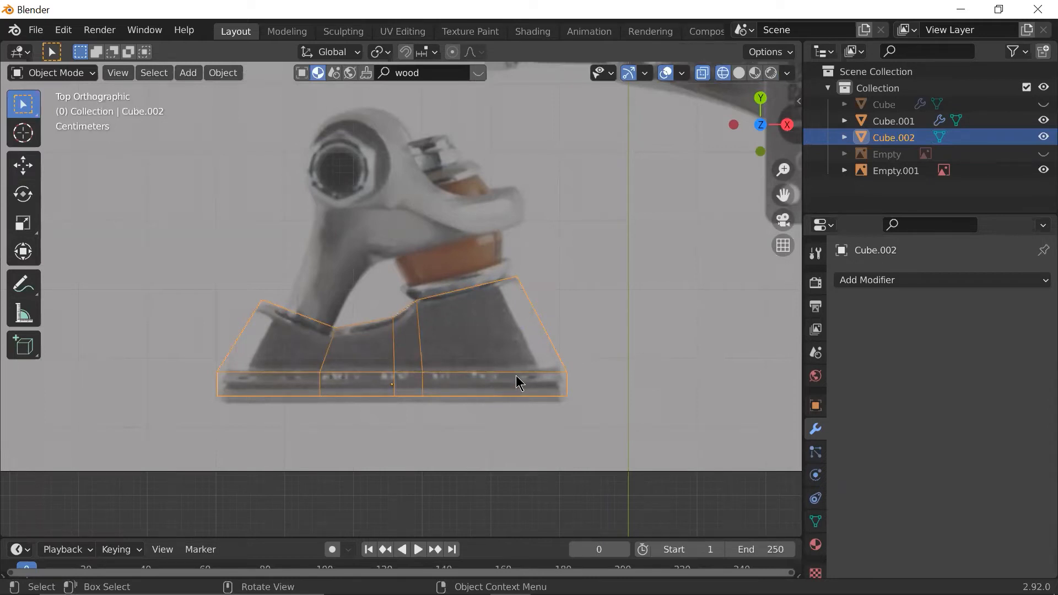
scroll(464, 351, "down", 4)
scroll(463, 349, "up", 1)
scroll(464, 349, "up", 2)
scroll(464, 349, "down", 3)
scroll(464, 349, "up", 1)
scroll(465, 348, "down", 4)
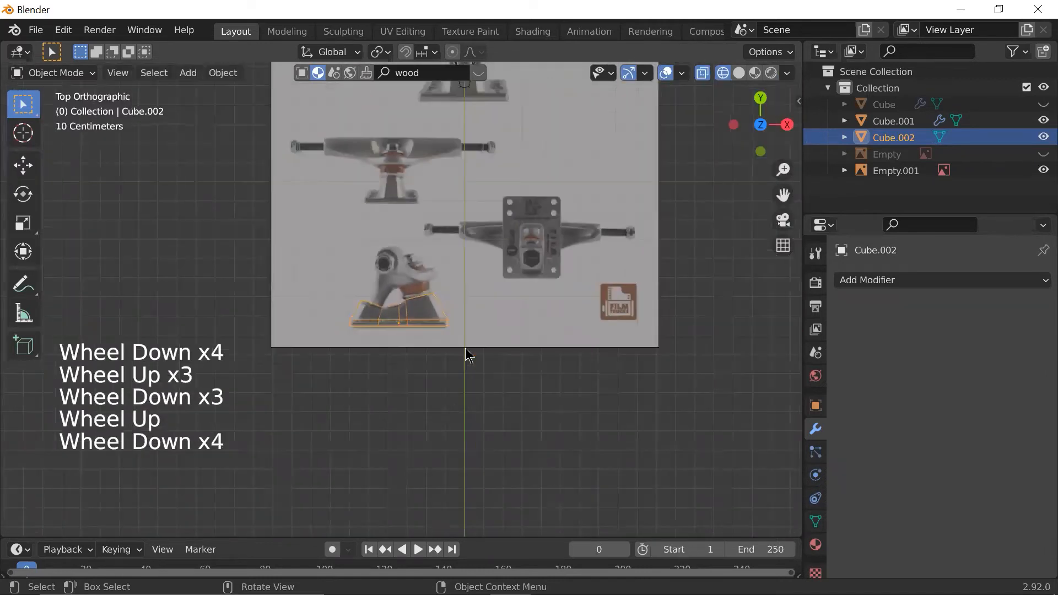
scroll(464, 348, "up", 2)
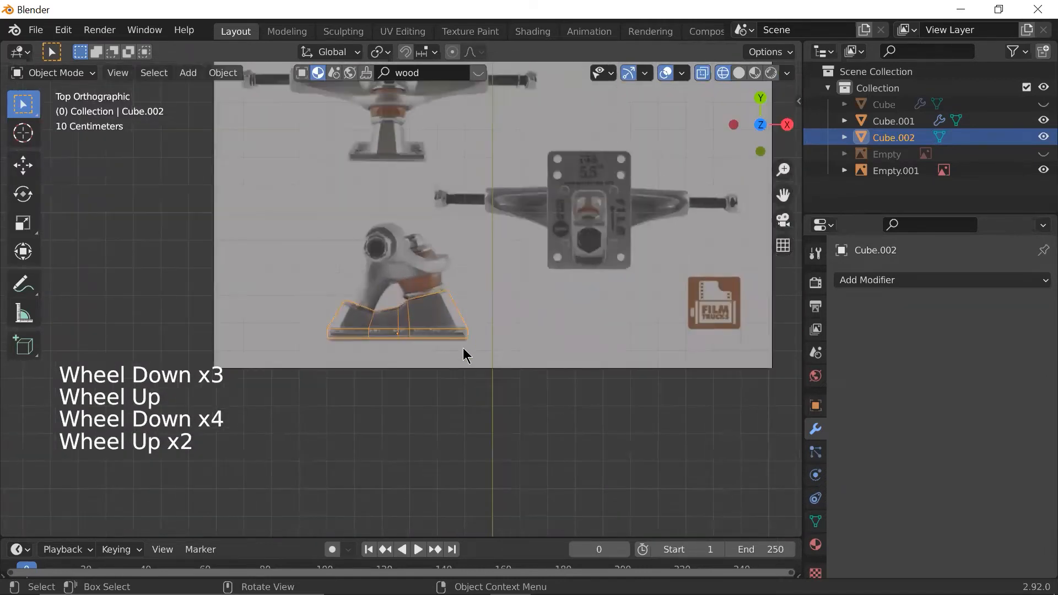
scroll(463, 356, "up", 2)
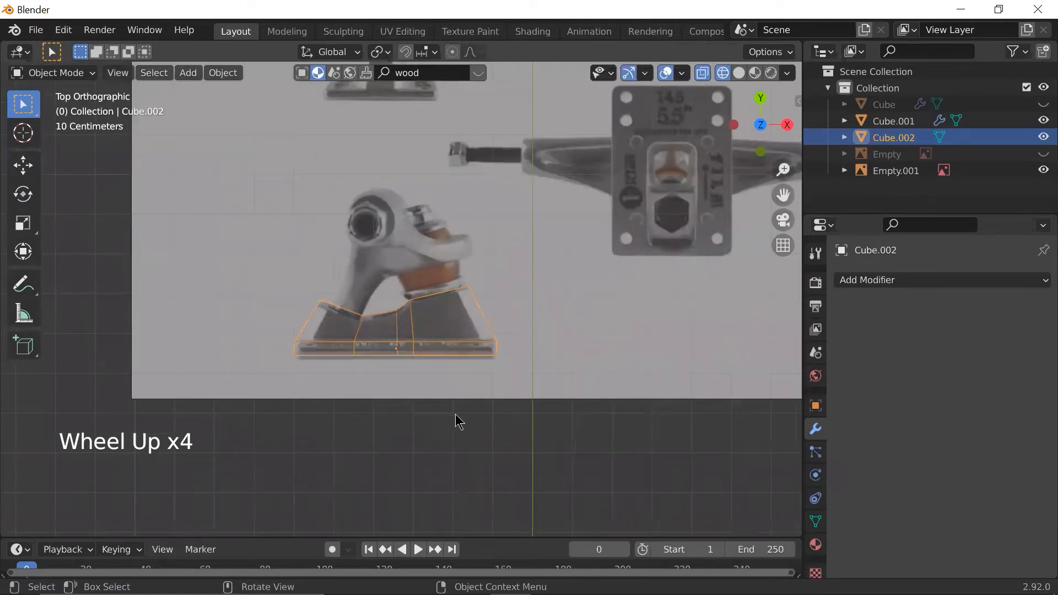
scroll(455, 414, "down", 2)
scroll(455, 415, "up", 1)
middle_click_drag(455, 414, 487, 395, "shift")
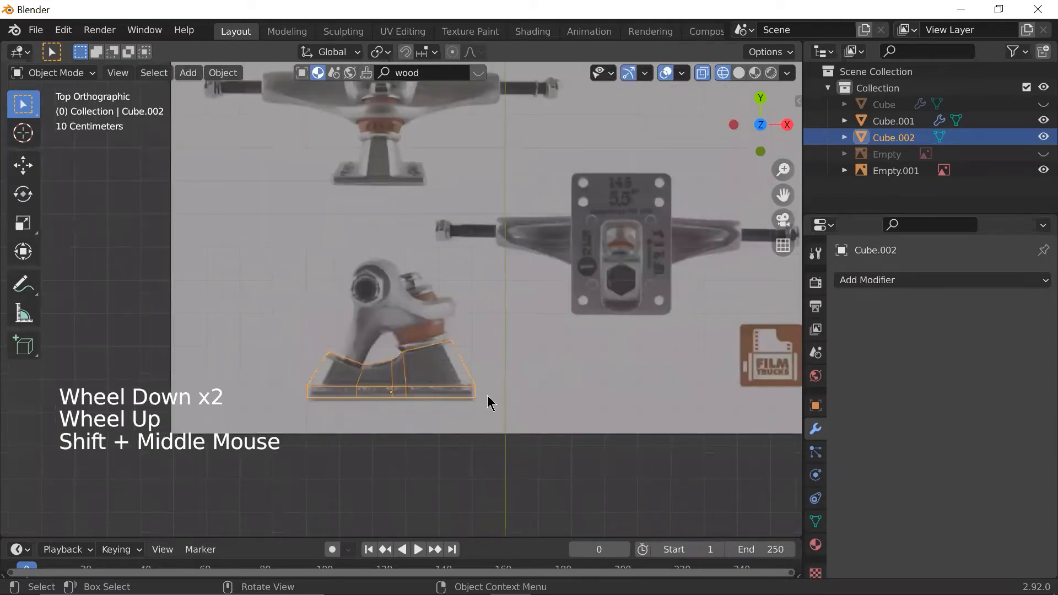
- Switch the viewport to Material Preview shading and inspect the base in perspective against the reference image
key("shift+z")
key("g")
right_click(477, 302)
middle_click_drag(501, 362, 339, 269)
scroll(370, 273, "up", 1)
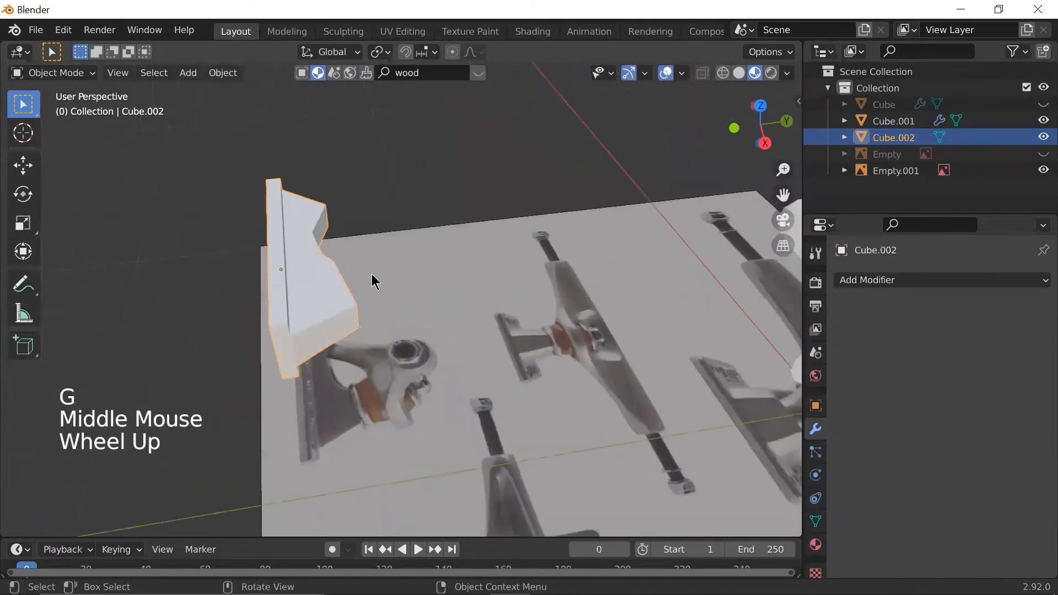
- From the top view, rotate the base 90° about the global Y axis
key("grave")
left_click(524, 236)
middle_click_drag(386, 180, 393, 290, "shift")
scroll(451, 426, "down", 3)
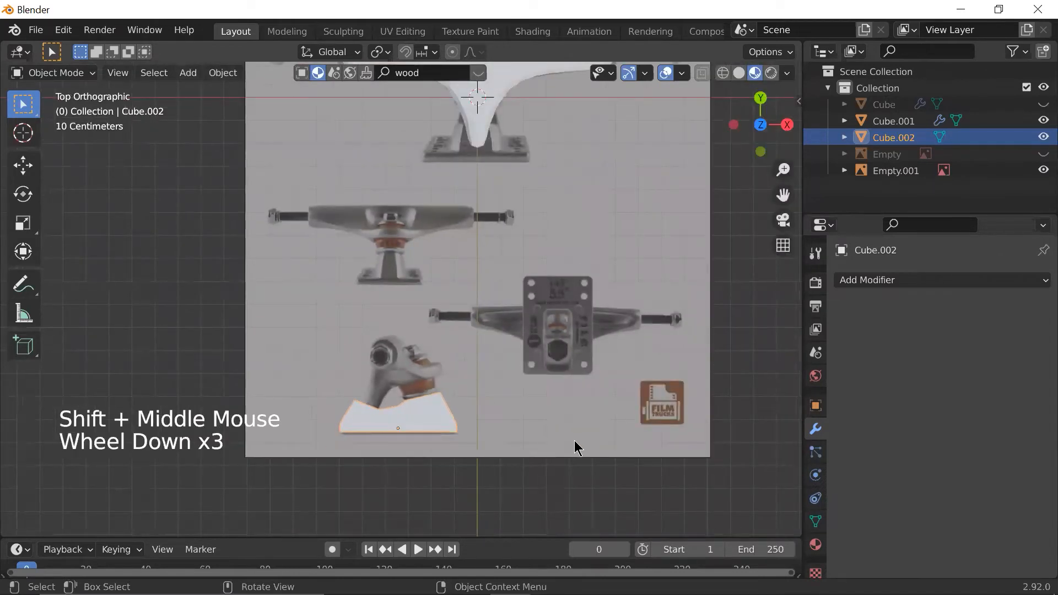
key("r")
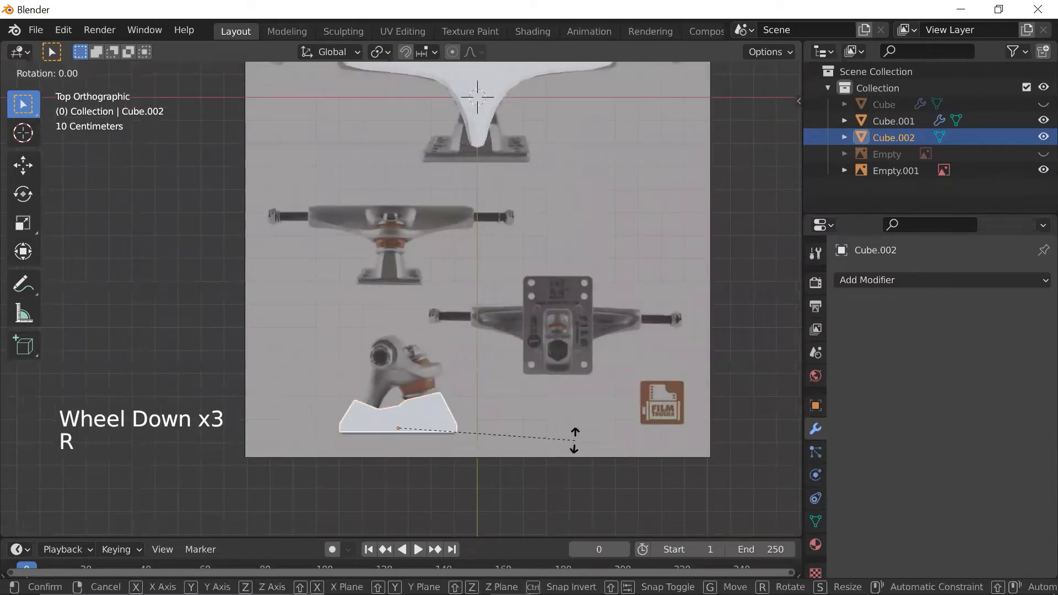
key("y")
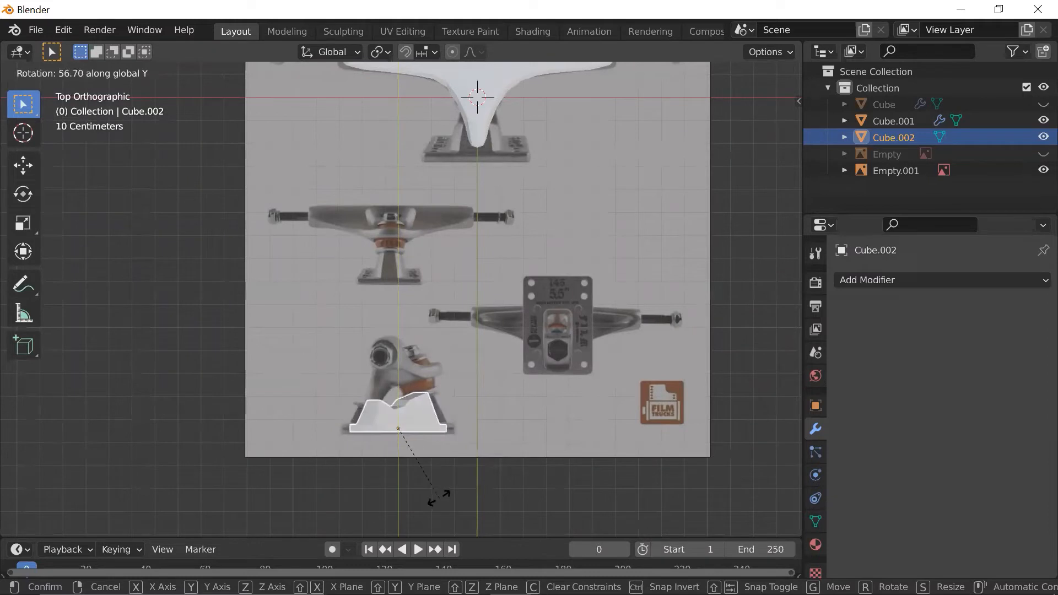
type("90")
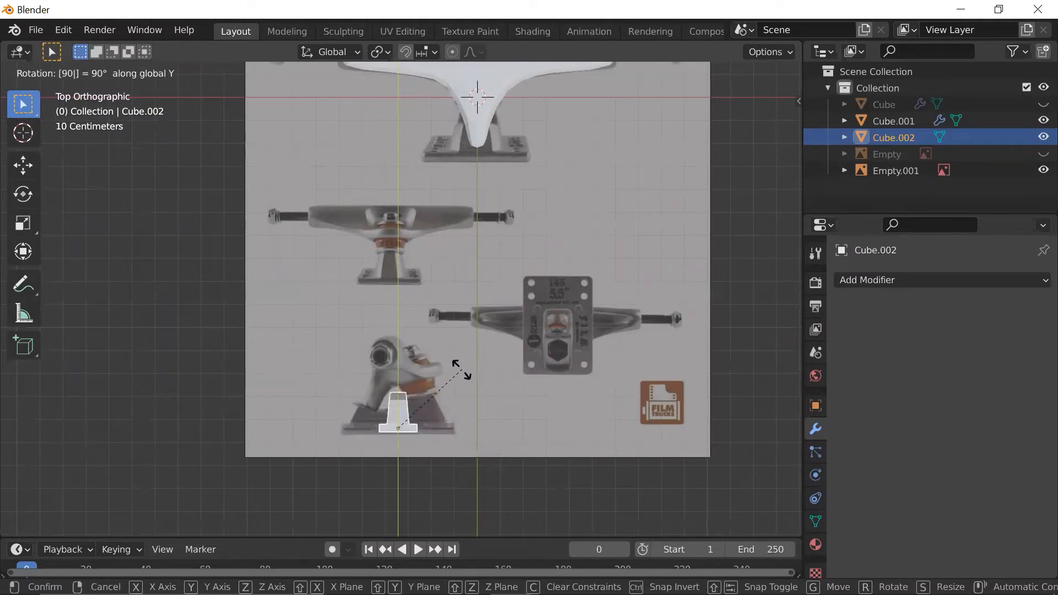
key("Return")
- Move the rotated base about 0.65 m up the reference image, centring it over the base plate in the truck's front view
scroll(393, 223, "up", 2)
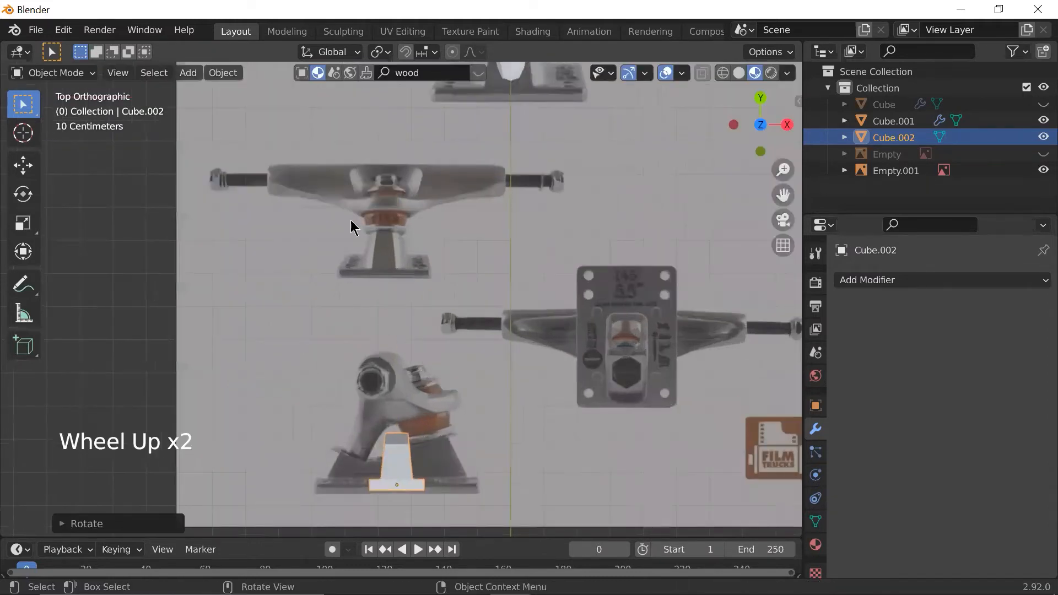
key("g")
key("g")
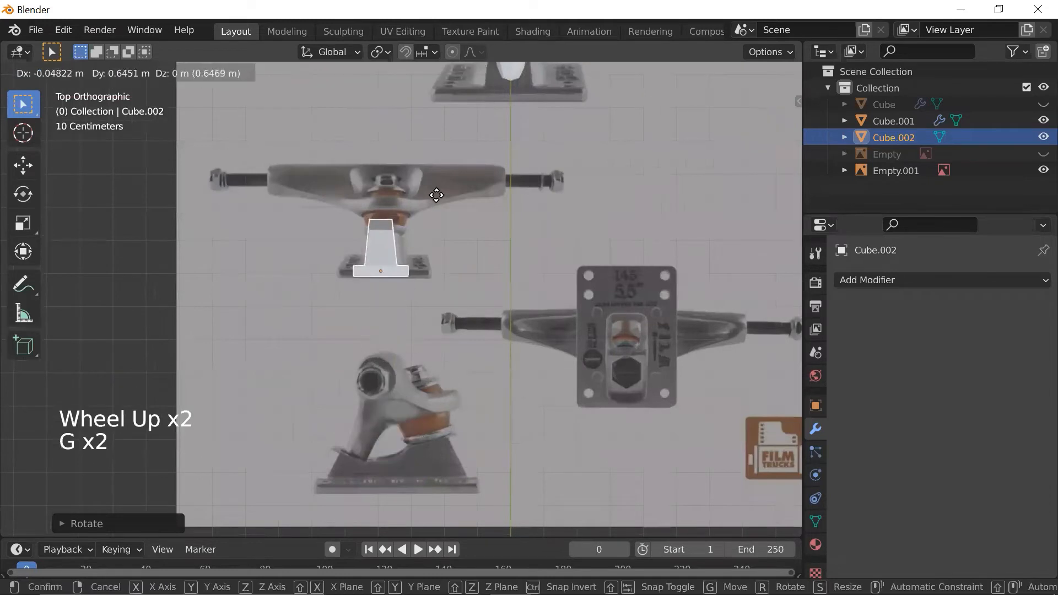
left_click(441, 197)
scroll(435, 213, "up", 2)
middle_click_drag(435, 212, 434, 272, "shift")
scroll(427, 270, "up", 2)
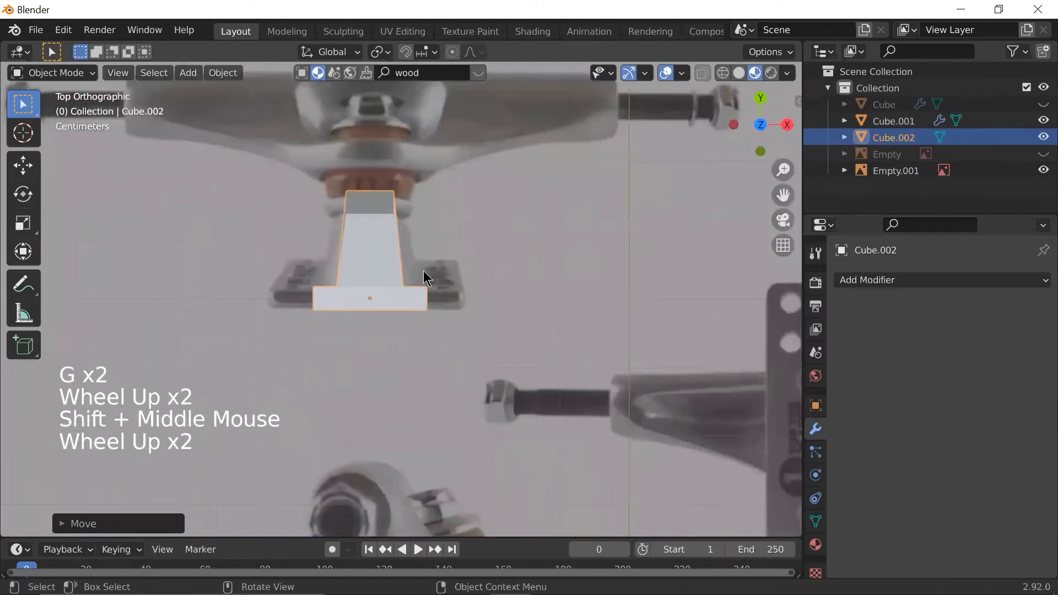
key("g")
left_click(427, 266)
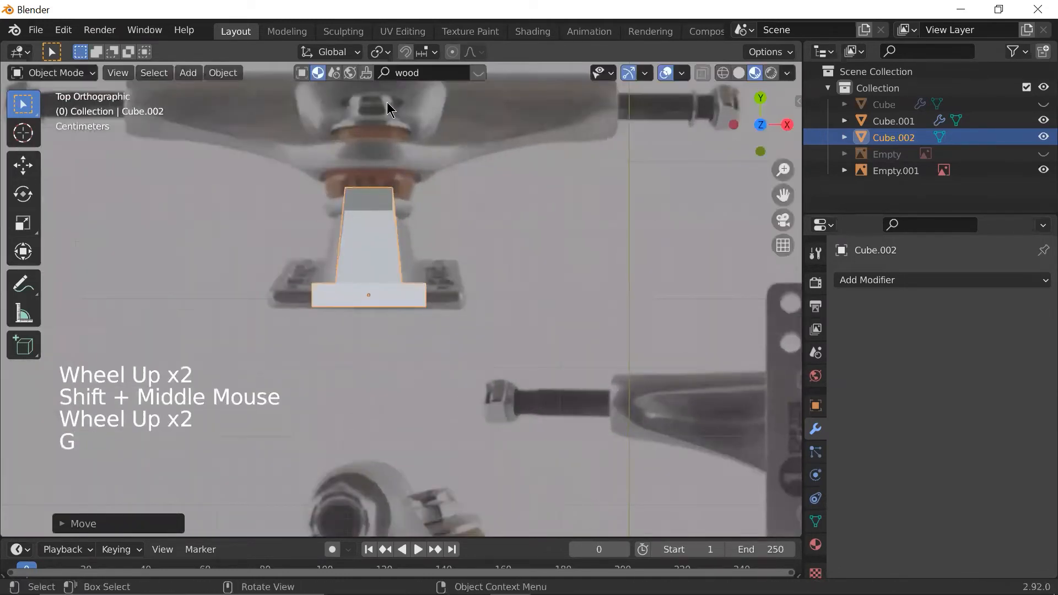
- Widen the base about 1.7 times along global X to match the base plate's width in the front view
scroll(398, 190, "down", 3)
scroll(393, 237, "up", 1)
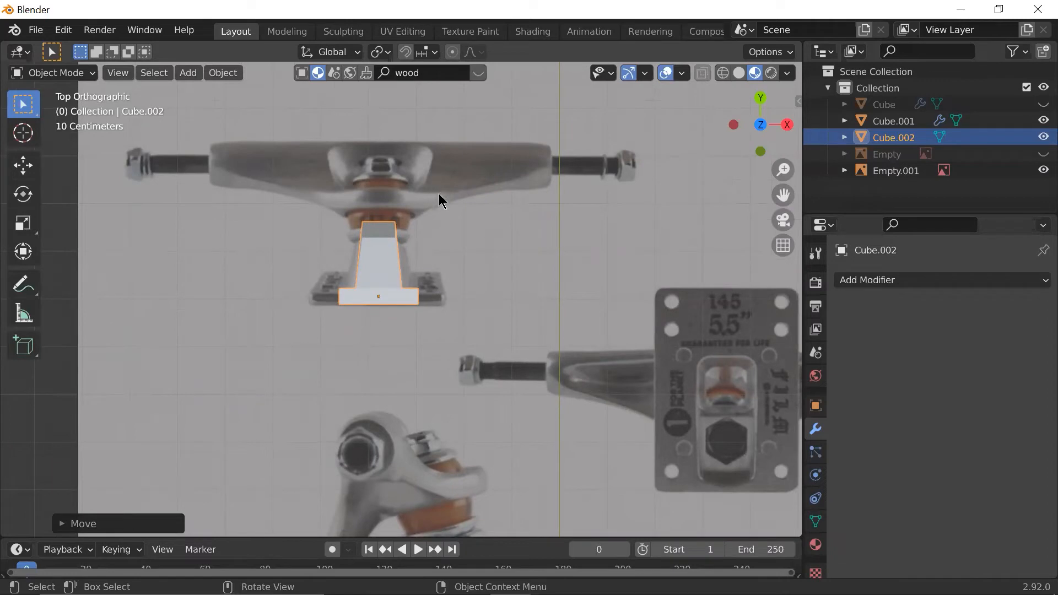
scroll(415, 267, "up", 1)
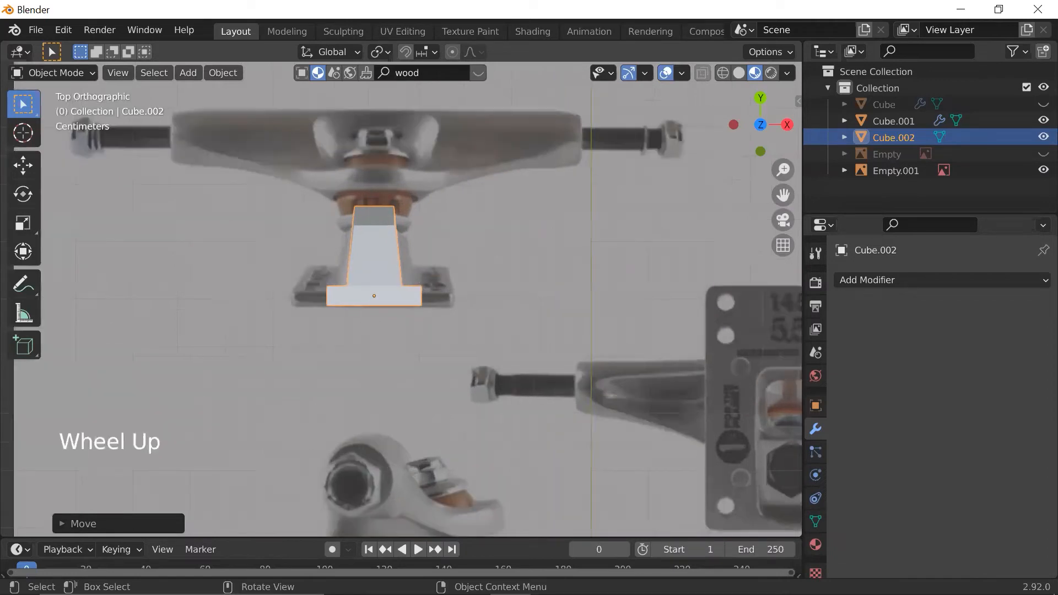
key("s")
key("x")
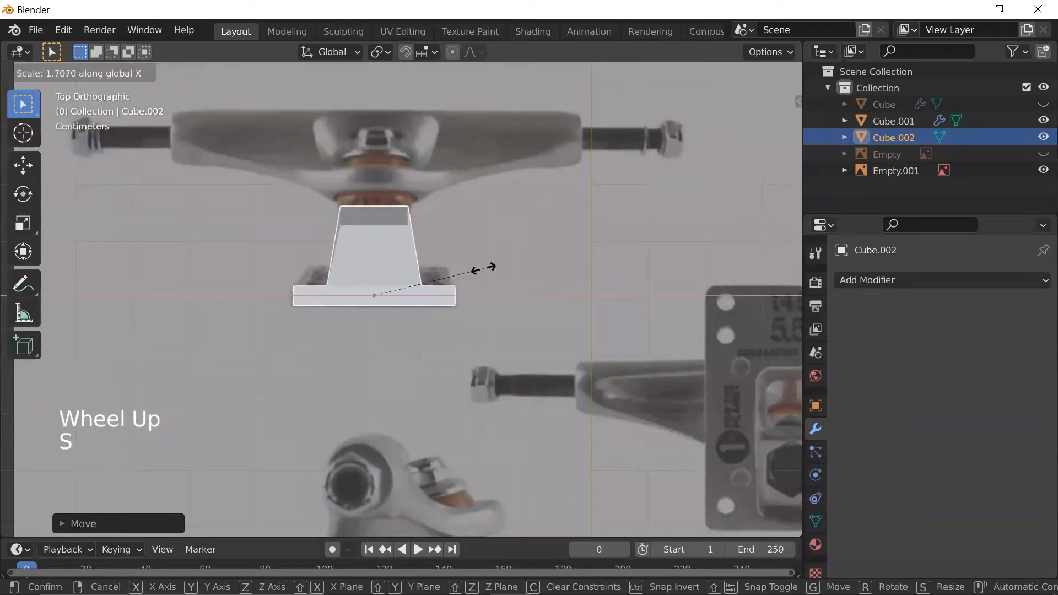
left_click(481, 269)
- From the top view, shrink the base to about 0.83 along global Y to fit the front-view height
scroll(463, 272, "up", 1)
scroll(462, 273, "down", 2)
middle_click_drag(462, 273, 347, 241)
scroll(347, 241, "down", 2)
key("grave")
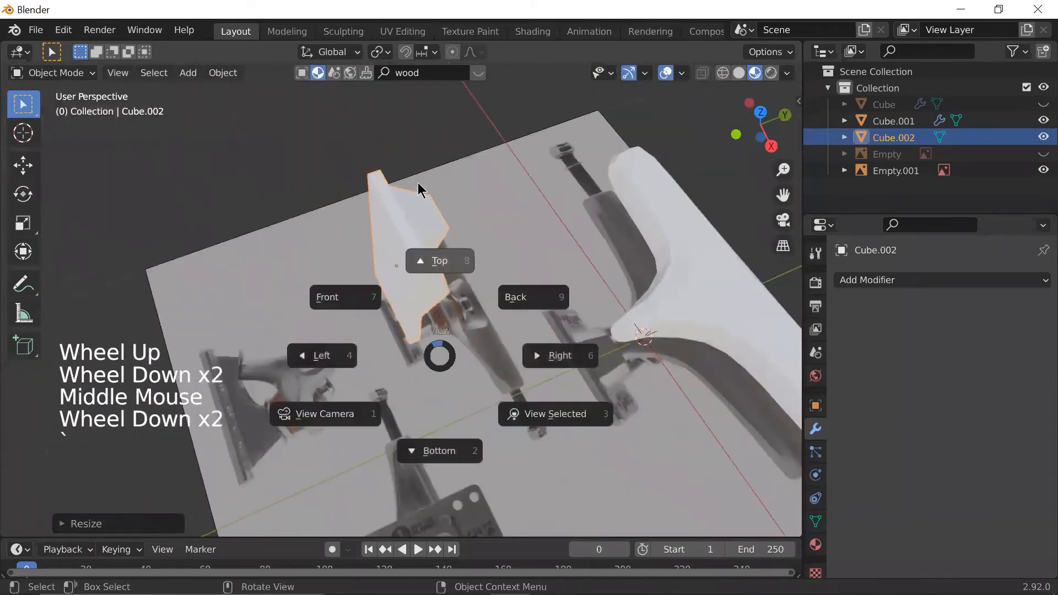
scroll(429, 237, "up", 5)
scroll(431, 259, "down", 1)
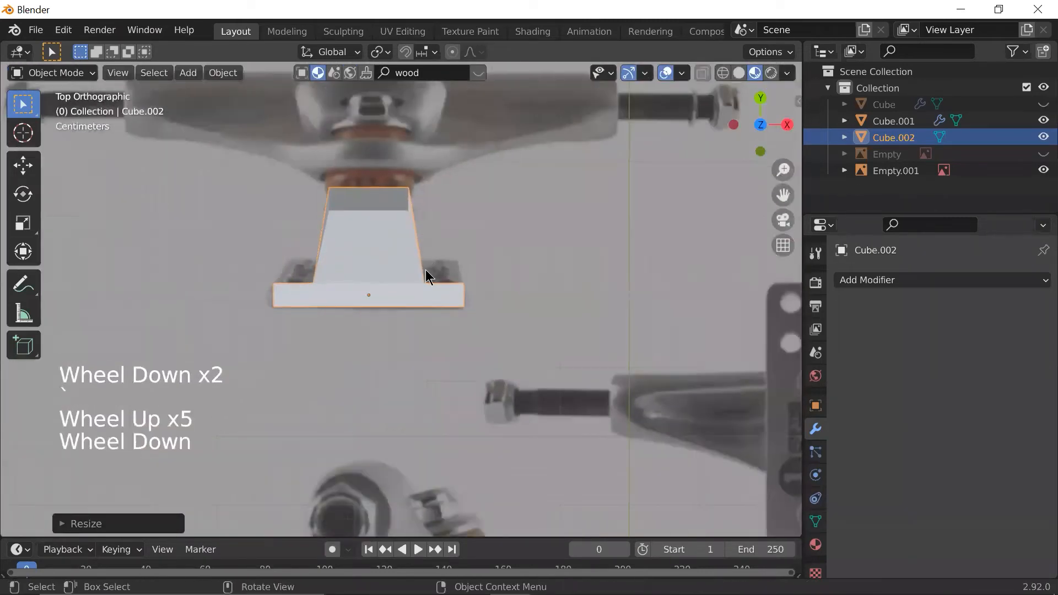
key("s")
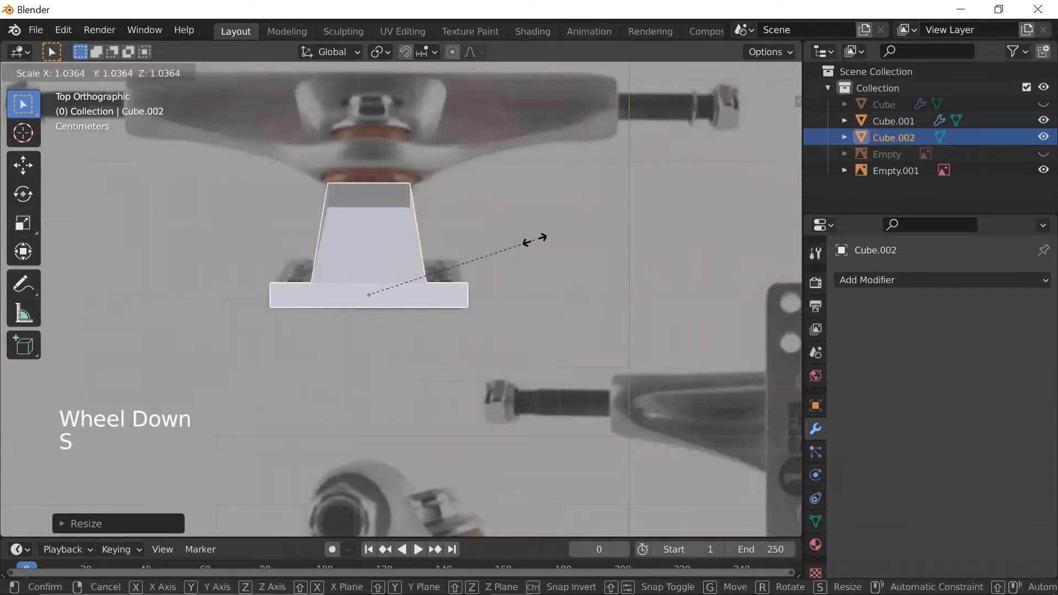
key("y")
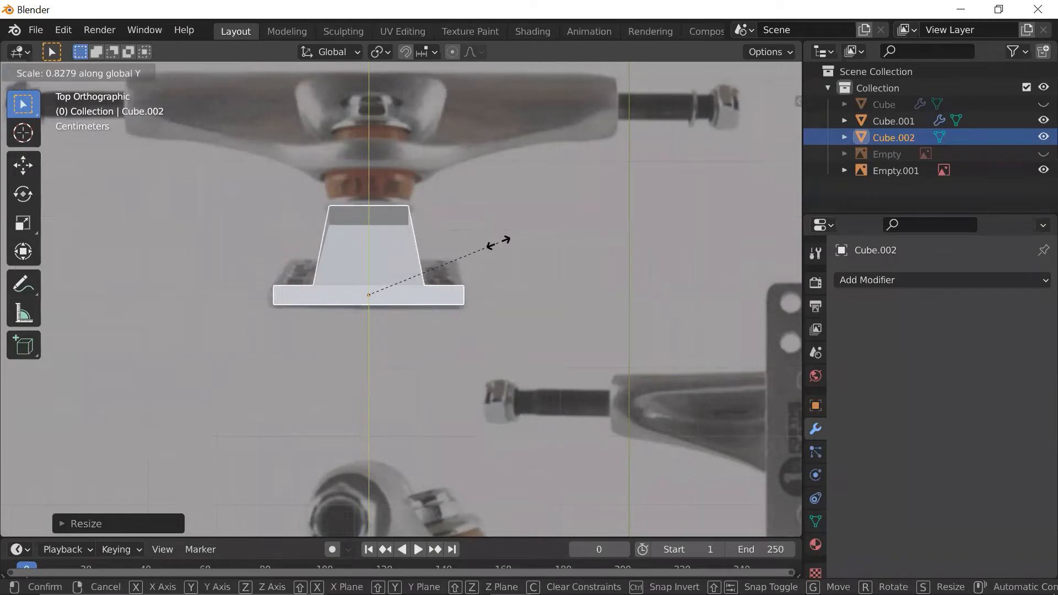
left_click(497, 244)
- Check the resized base from perspective and top views against the truck reference image
scroll(490, 249, "up", 1)
scroll(491, 248, "down", 4)
scroll(481, 250, "up", 1)
scroll(483, 249, "down", 1)
middle_click_drag(484, 246, 416, 175)
scroll(415, 174, "up", 2)
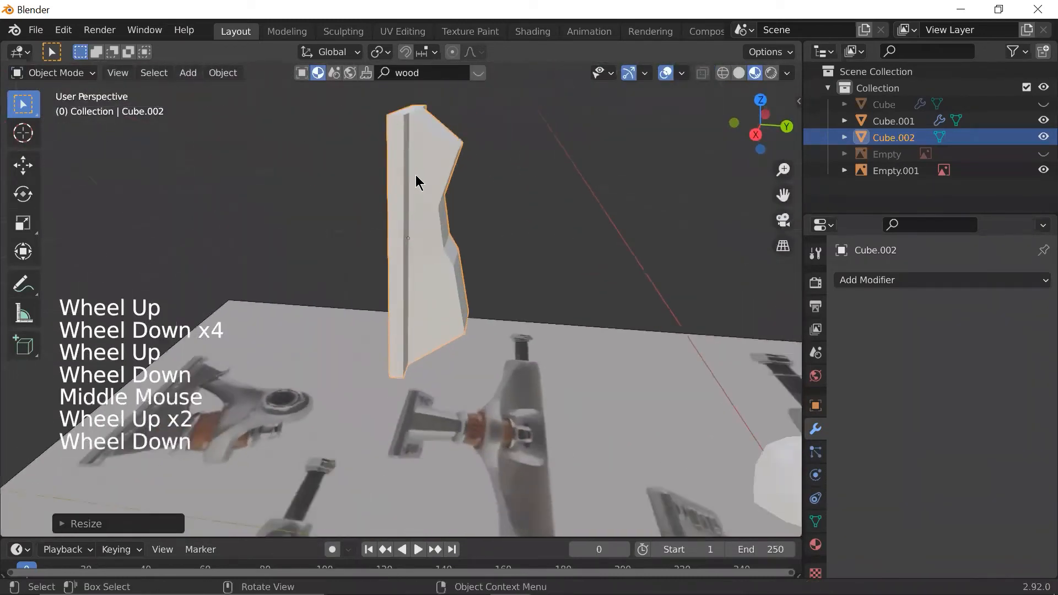
scroll(441, 187, "down", 3)
key("grave")
scroll(455, 274, "up", 3)
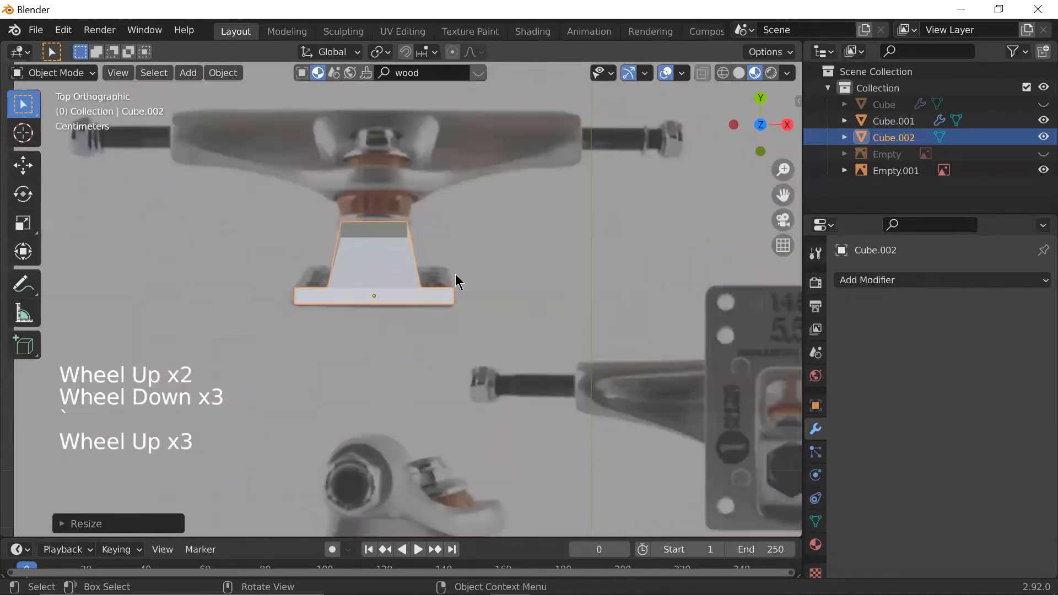
scroll(454, 274, "down", 2)
scroll(465, 268, "up", 1)
middle_click_drag(465, 266, 190, 160)
scroll(373, 180, "up", 2)
scroll(479, 331, "down", 3)
key("grave")
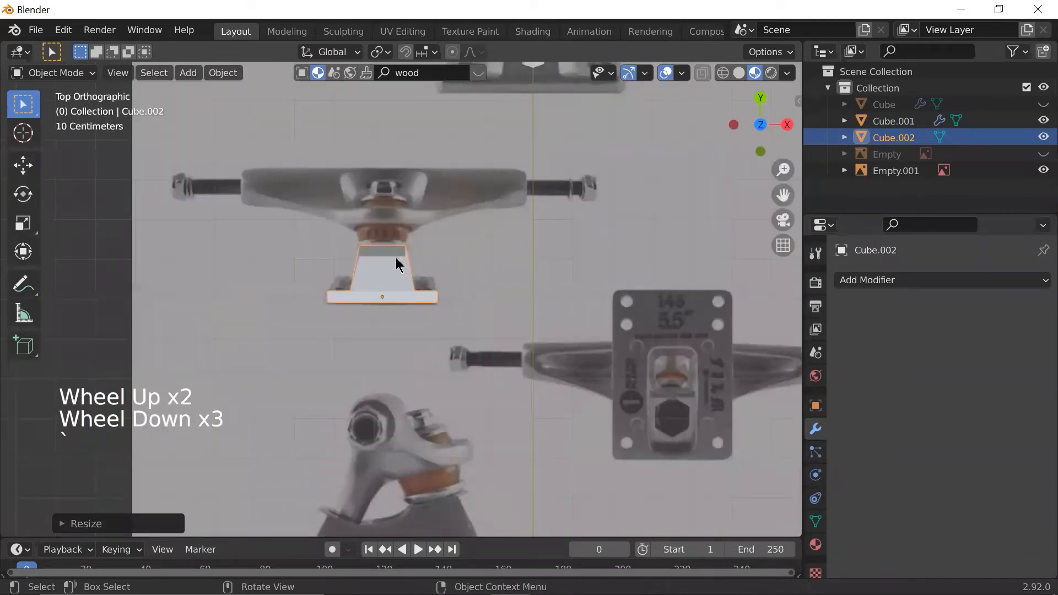
middle_click_drag(408, 259, 438, 199)
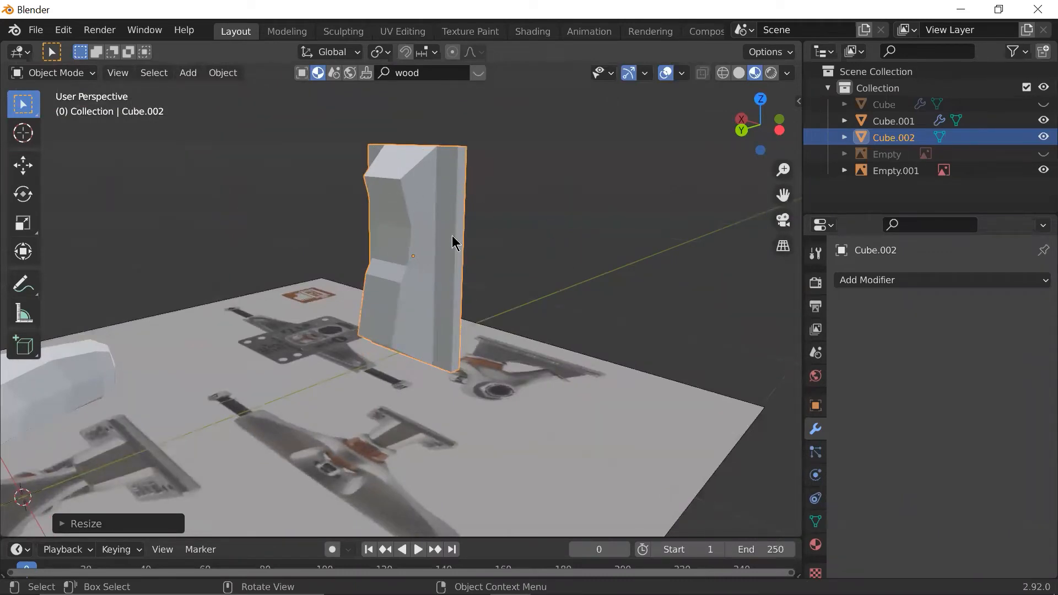
- Add a Subdivision Surface modifier to the base
left_click(883, 280)
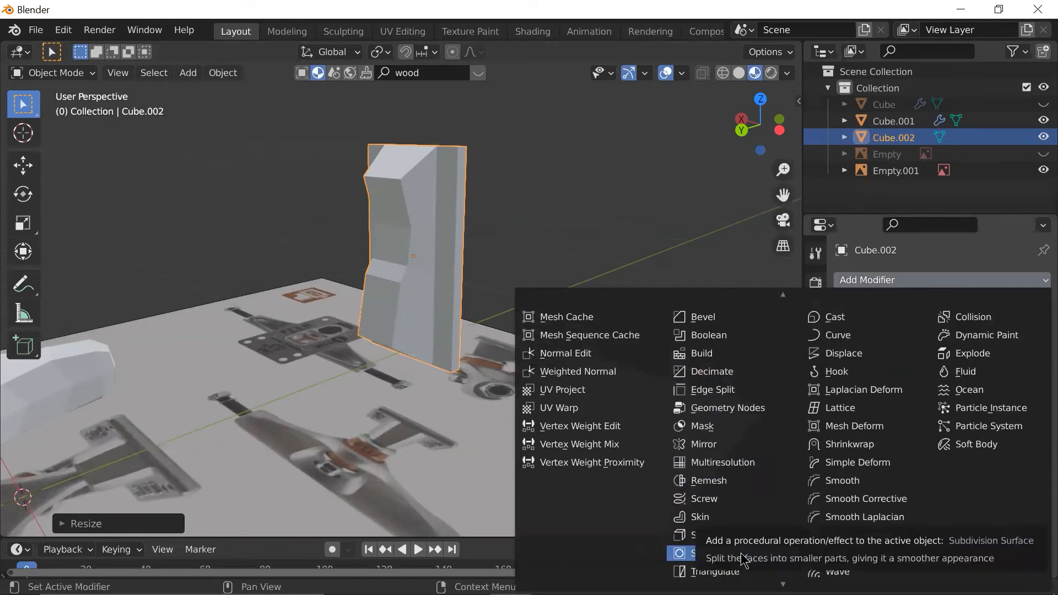
left_click(742, 553)
scroll(437, 221, "up", 2)
scroll(437, 219, "down", 2)
middle_click_drag(437, 219, 451, 272, "shift")
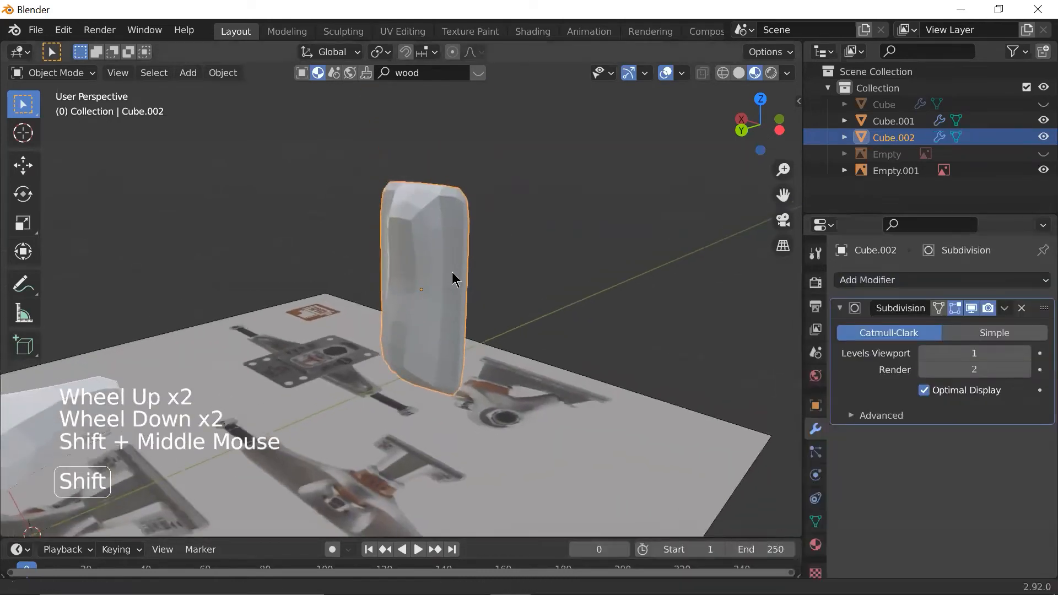
- Examine the subdivided base from several angles to see how its corners round off
scroll(444, 274, "up", 3)
scroll(449, 278, "down", 2)
key("grave")
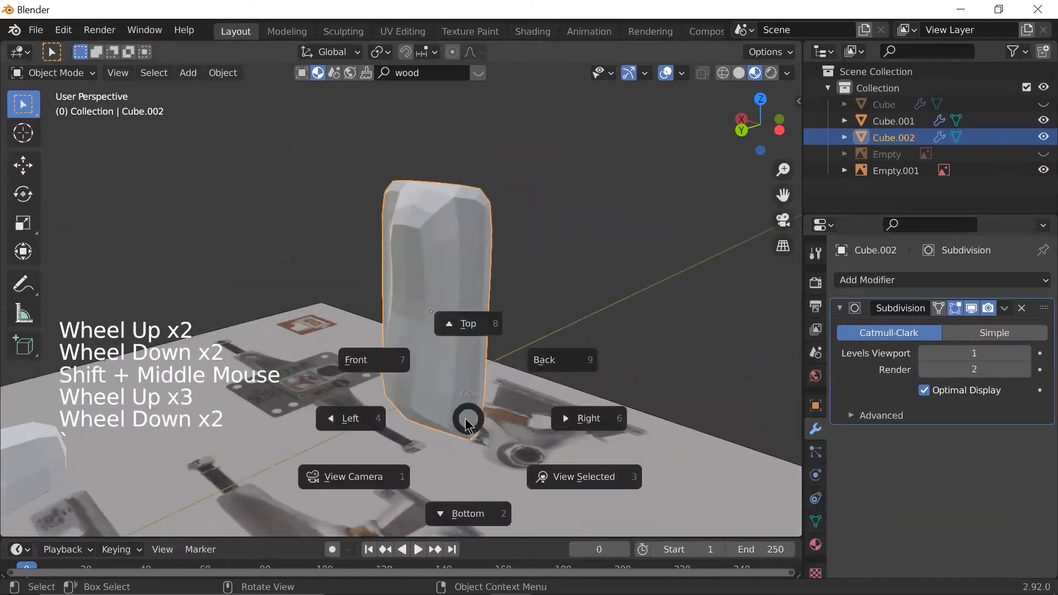
left_click(463, 338)
middle_click_drag(382, 328, 633, 166)
scroll(395, 210, "up", 2)
scroll(395, 210, "down", 1)
middle_click_drag(395, 210, 395, 163)
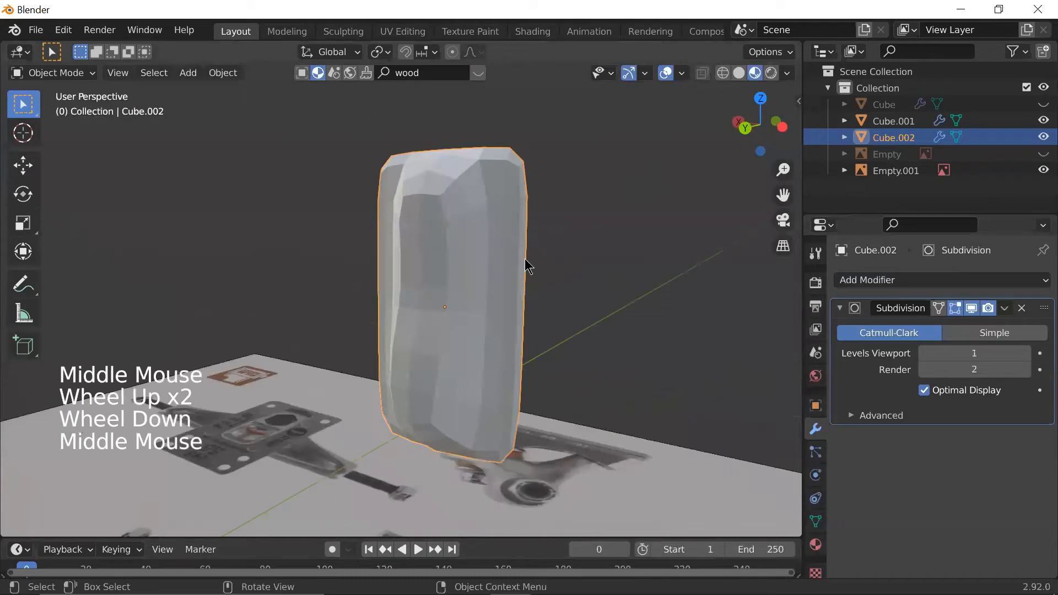
- In Edit Mode, add lengthwise loop cuts near both long side edges of the base to sharpen them
middle_click_drag(484, 249, 536, 174)
key("Tab")
key("ctrl+r")
left_click(539, 149)
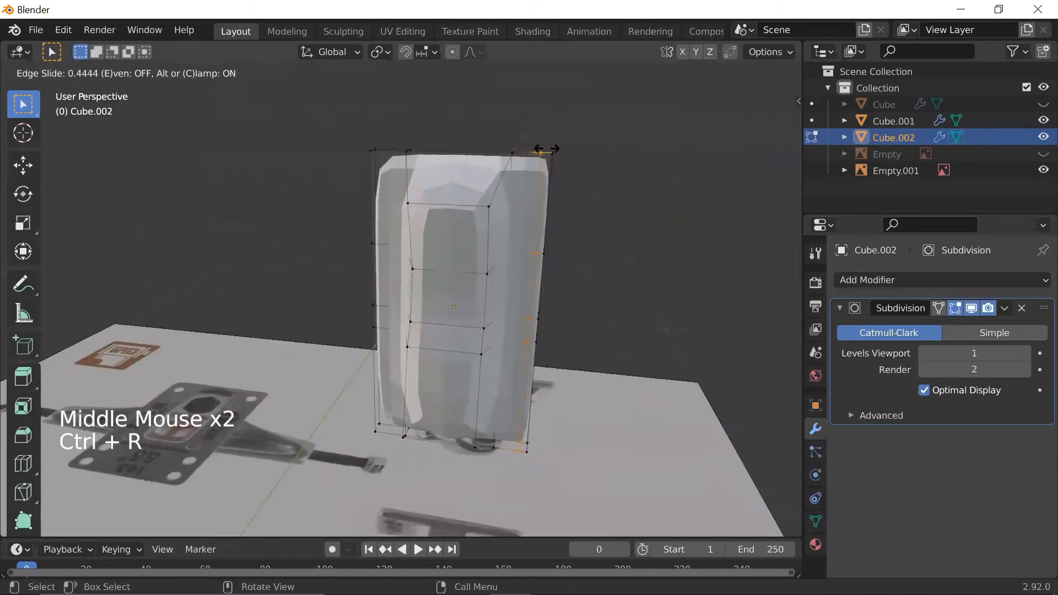
left_click(545, 148)
key("ctrl+r")
left_click(385, 149)
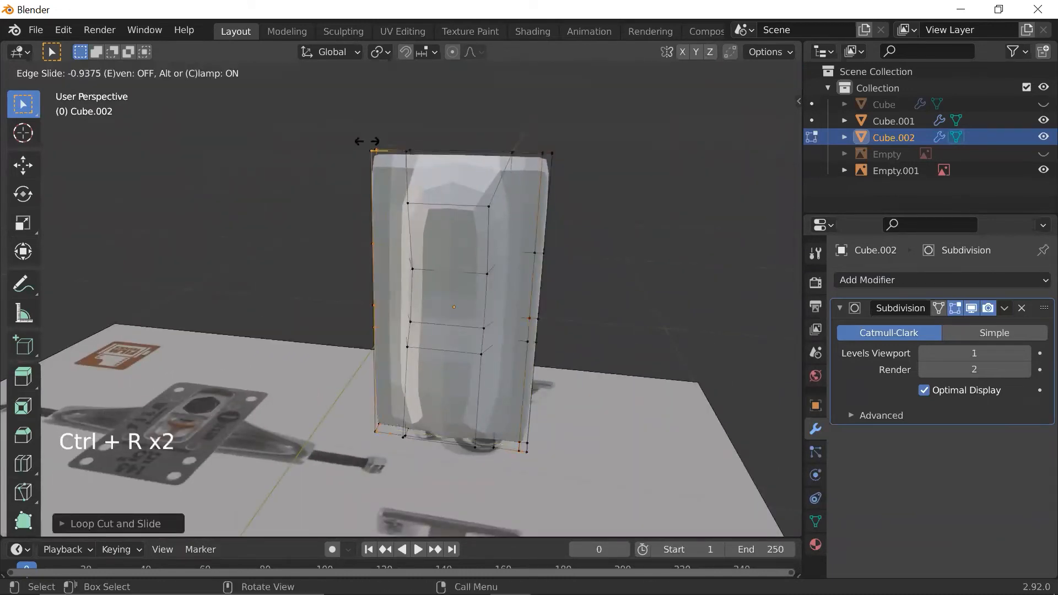
left_click(376, 142)
scroll(378, 152, "up", 1)
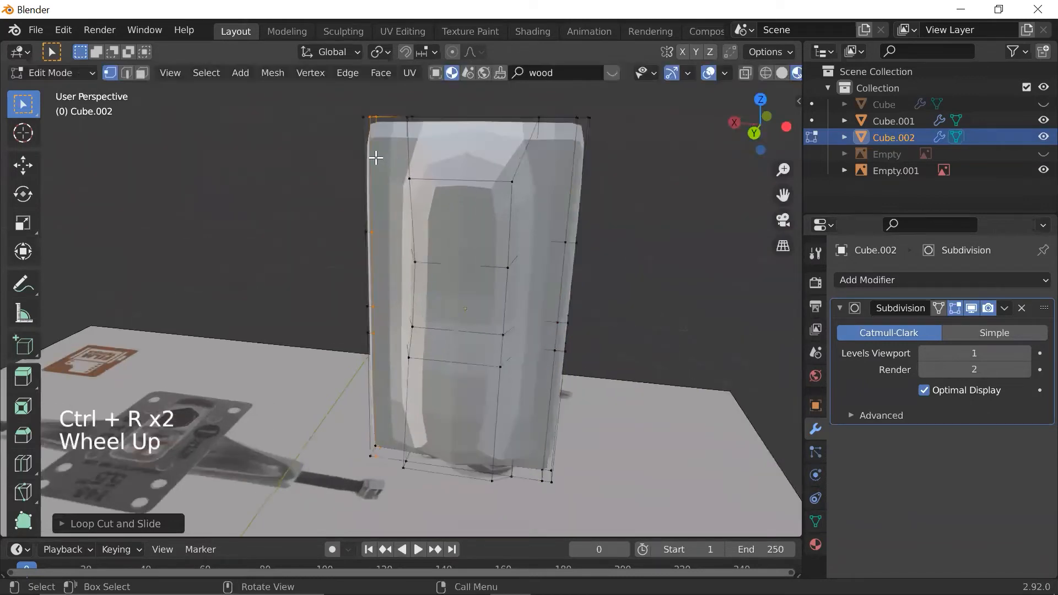
- Add crosswise loop cuts close to the upper and lower ends of the base to tighten its corners
key("ctrl+r")
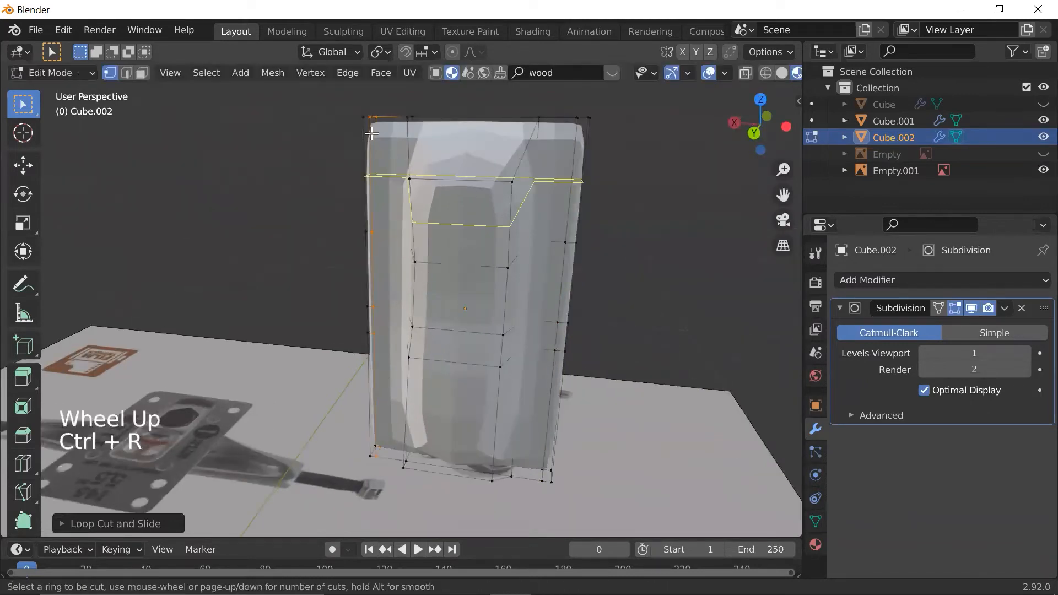
left_click(563, 146)
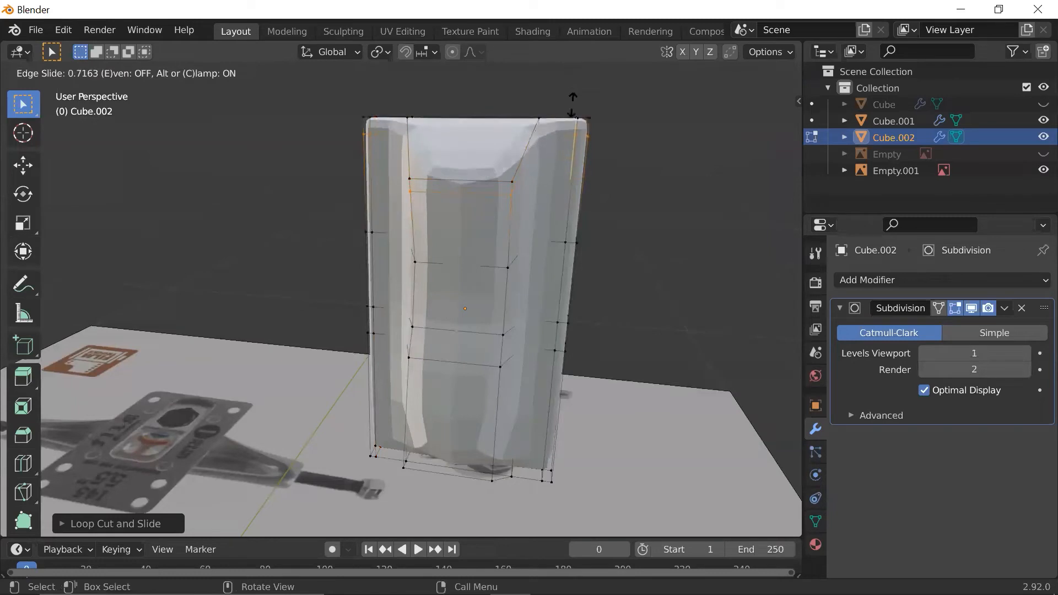
left_click(571, 96)
key("ctrl+r")
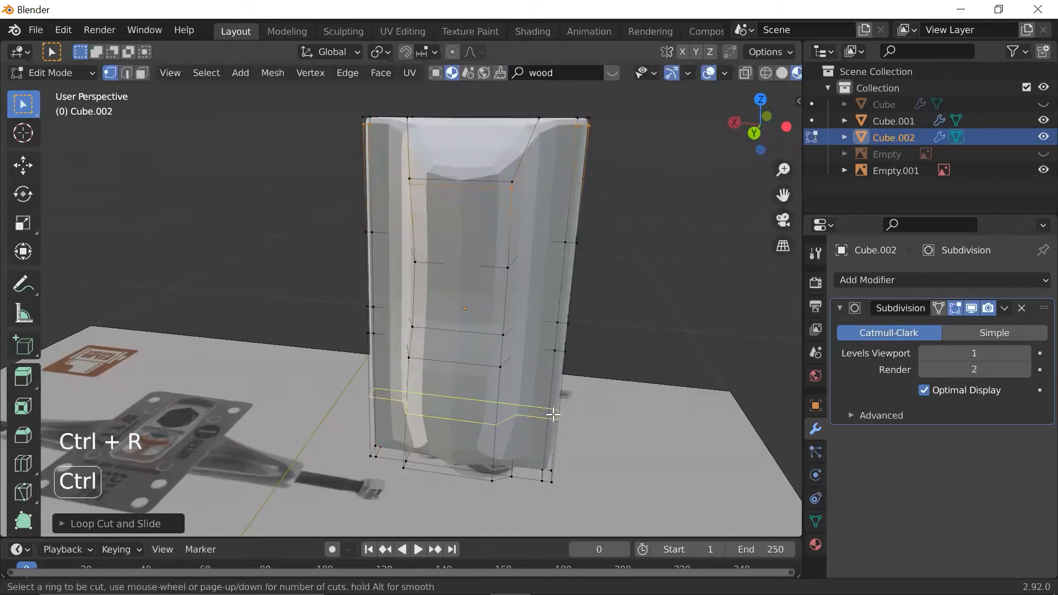
left_click(551, 418)
left_click(548, 472)
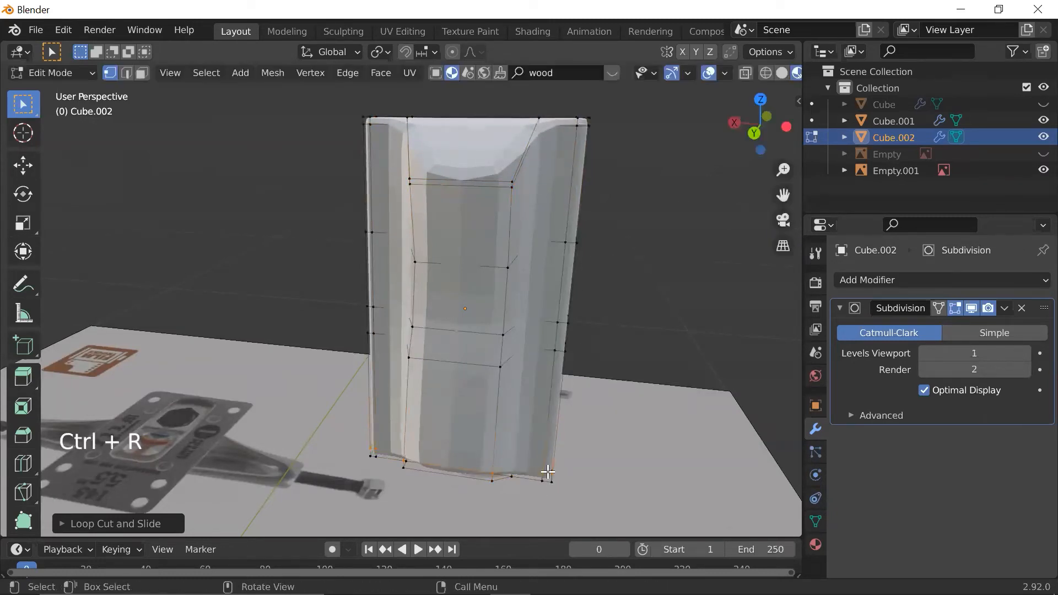
middle_click_drag(473, 348, 389, 309)
key("ctrl+r")
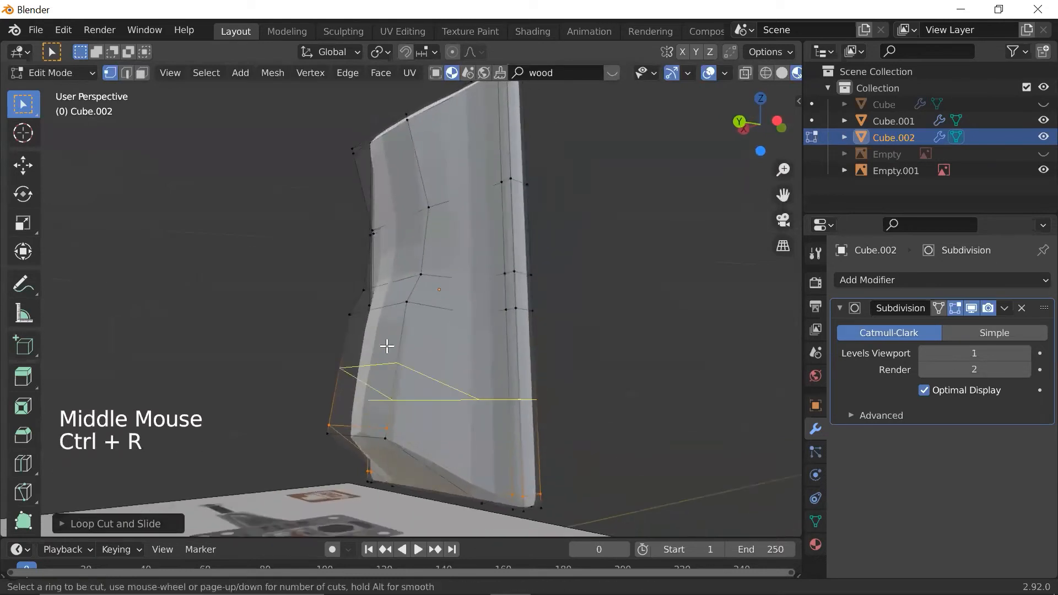
left_click(417, 174)
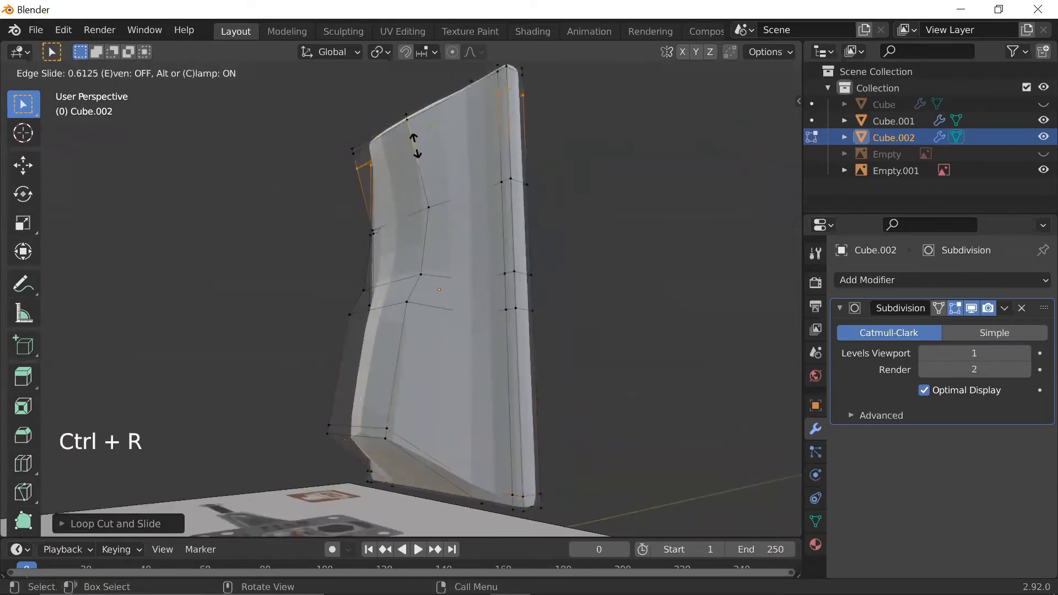
left_click(418, 150)
key("ctrl+z")
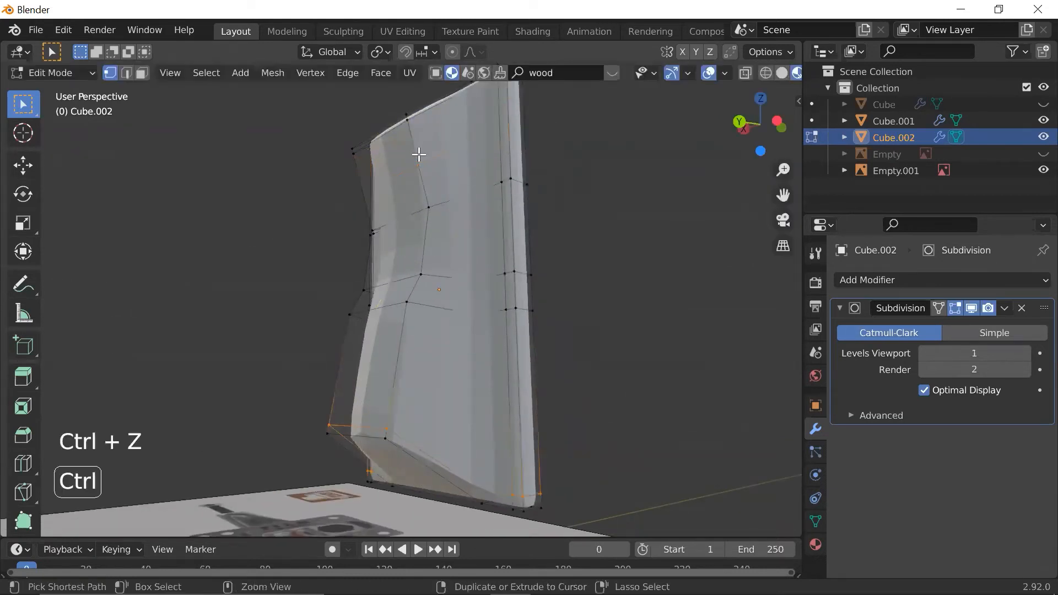
- Add lengthwise loop cuts just inside both long edges of the raised central face
middle_click_drag(428, 353, 441, 231)
key("ctrl+r")
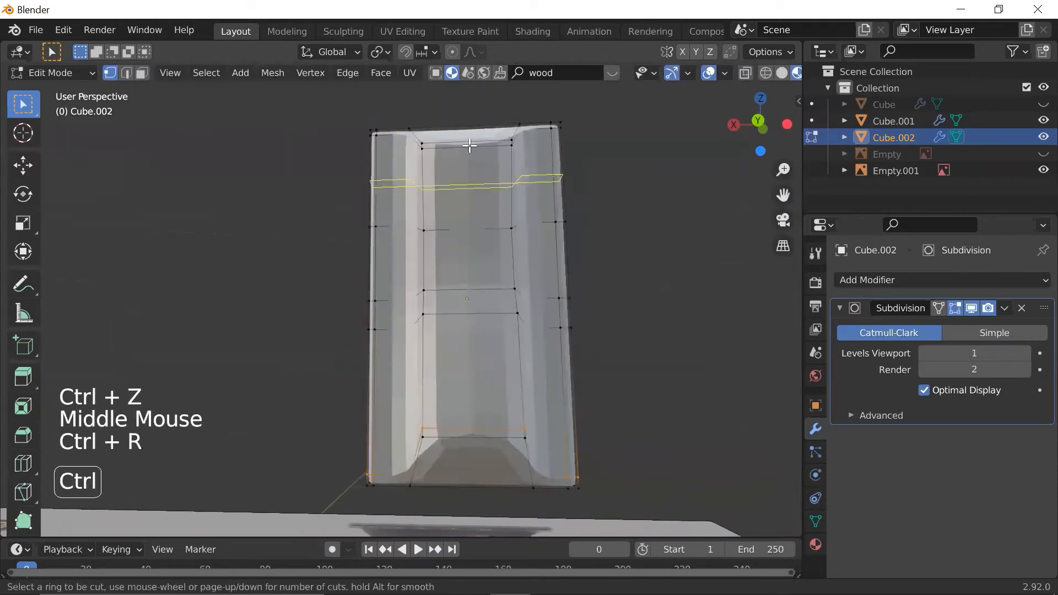
left_click(441, 132)
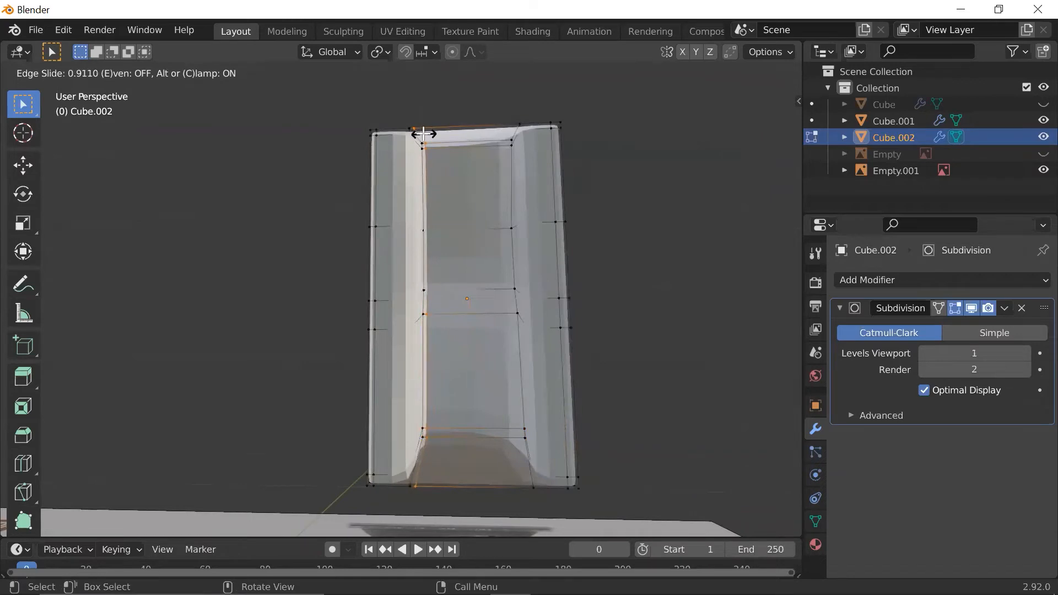
left_click(423, 134)
key("ctrl+r")
left_click(504, 134)
left_click(512, 136)
- Compare the edge-supported base with the angled truck view in the reference image
middle_click_drag(637, 212, 322, 355)
scroll(323, 425, "down", 4)
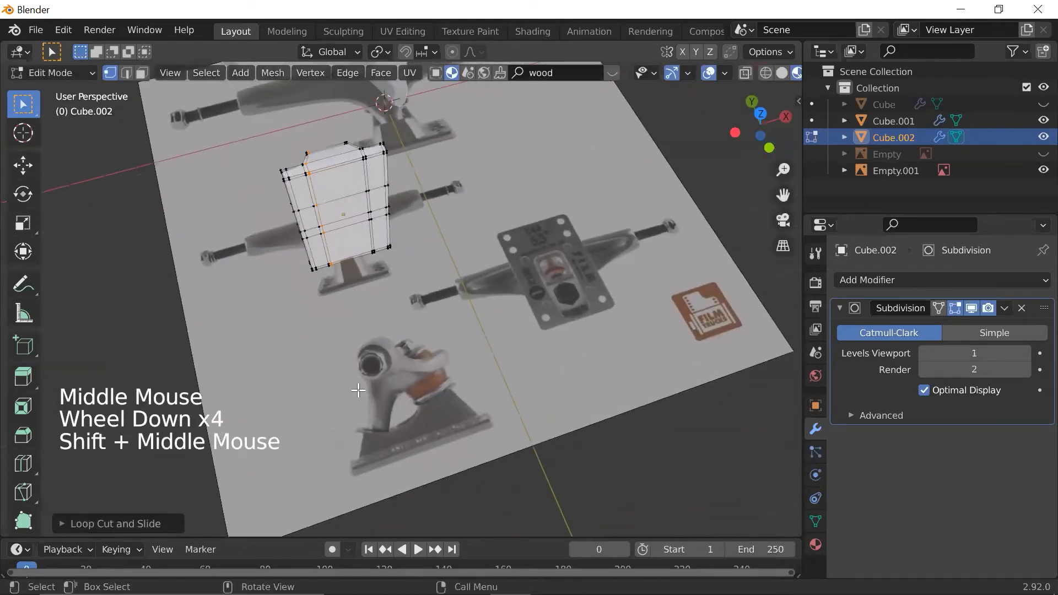
scroll(422, 474, "up", 4)
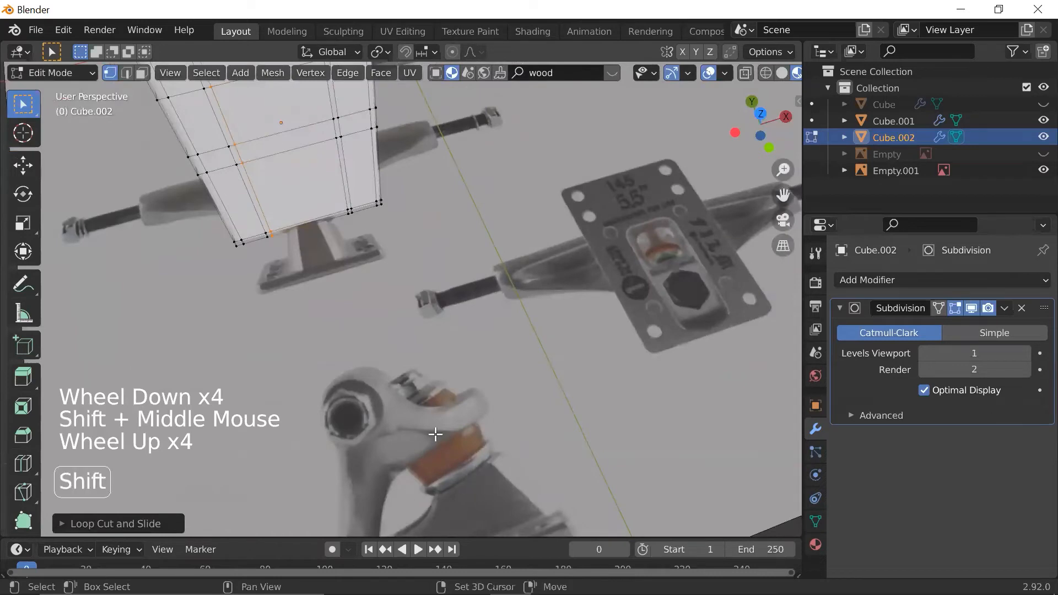
middle_click_drag(428, 465, 515, 312, "shift")
scroll(485, 250, "down", 4)
middle_click_drag(484, 250, 520, 245)
scroll(421, 291, "up", 4)
scroll(435, 290, "down", 2)
- Leave Edit Mode and apply Shade Smooth to the base
key("Tab")
right_click(520, 244)
left_click(518, 237)
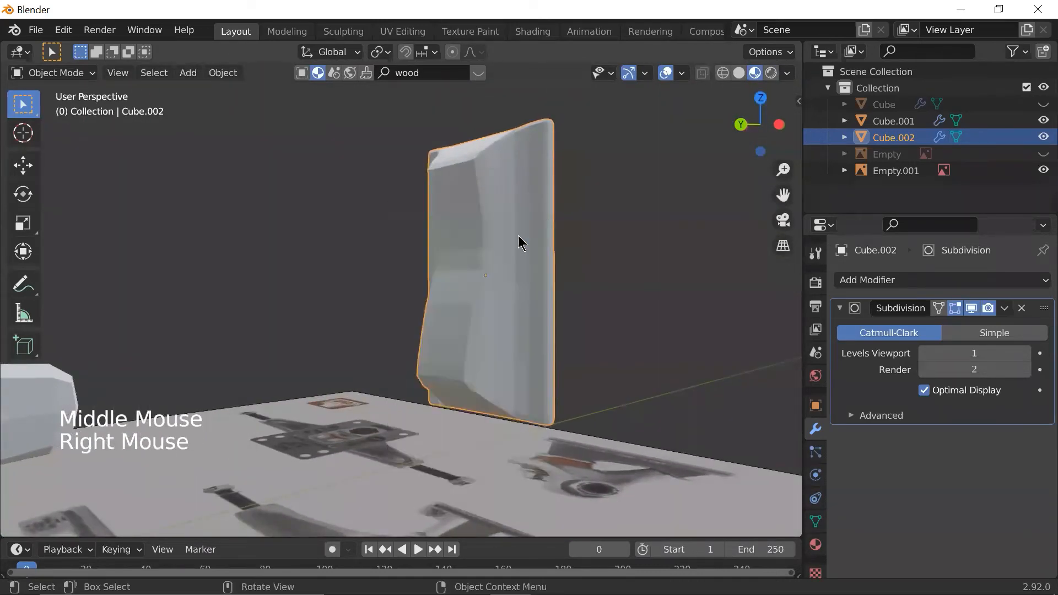
right_click(488, 237)
left_click(489, 241)
- Inspect the smooth-shaded base from several sides, checking its contoured face and lower end
scroll(488, 241, "up", 2)
scroll(488, 241, "down", 1)
middle_click_drag(488, 241, 415, 373)
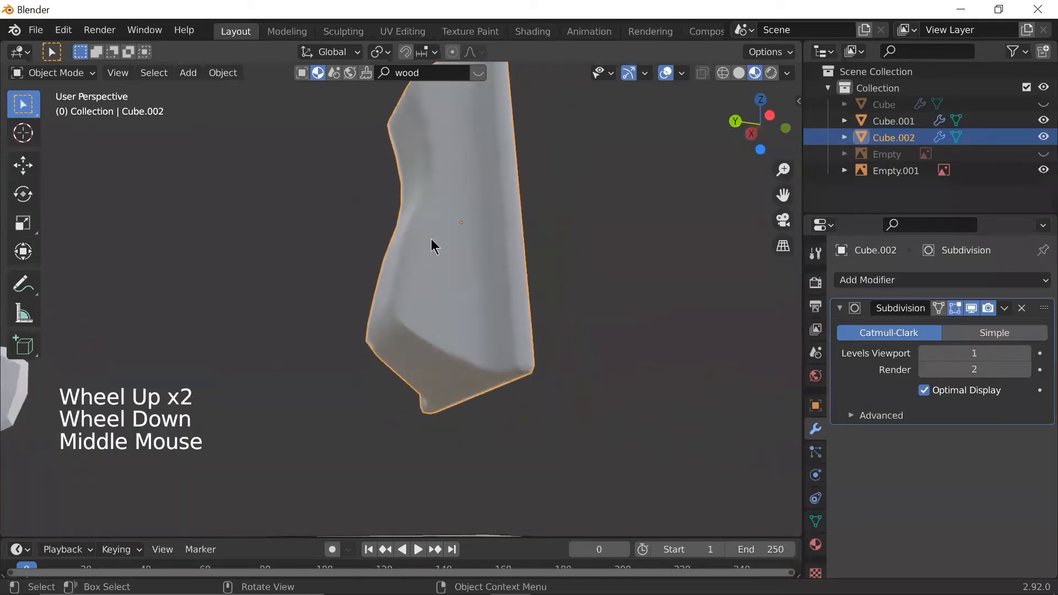
scroll(441, 231, "down", 2)
middle_click_drag(445, 236, 392, 253)
scroll(392, 253, "up", 1)
middle_click_drag(472, 283, 372, 327)
scroll(573, 309, "up", 1)
scroll(573, 309, "up", 2)
scroll(437, 347, "up", 3)
scroll(437, 347, "down", 3)
- Add two crosswise loop cuts around the bend midway along the contoured face, and return to Object Mode
key("Tab")
key("ctrl+r")
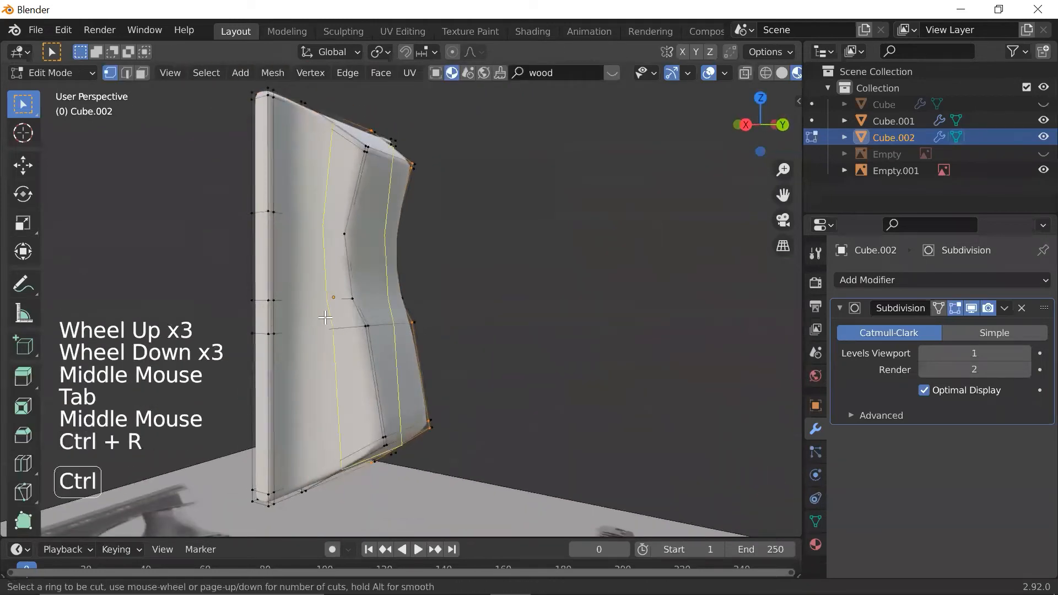
left_click(369, 313)
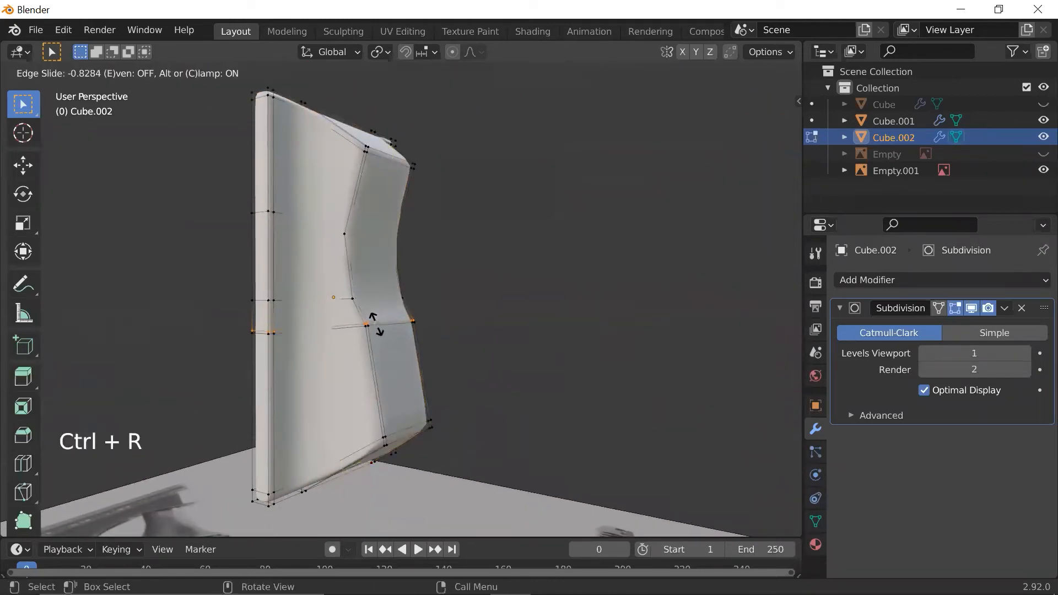
left_click(375, 324)
scroll(371, 323, "up", 2)
key("ctrl+r")
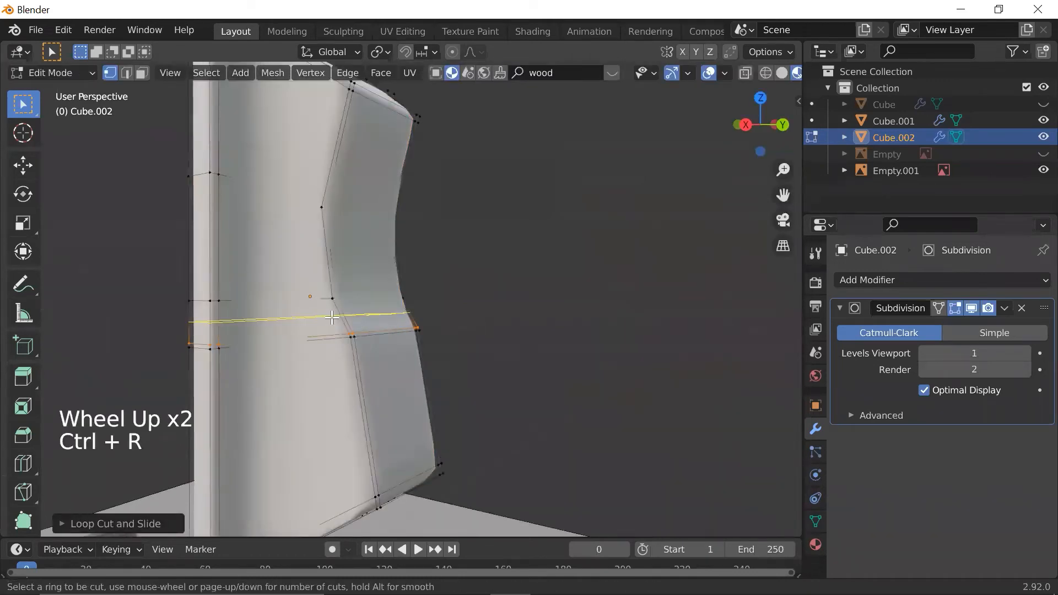
left_click(333, 317)
left_click(327, 304)
key("Tab")
scroll(390, 366, "down", 2)
scroll(392, 373, "up", 1)
scroll(392, 373, "down", 1, "shift")
middle_click_drag(391, 373, 444, 289, "shift")
scroll(424, 302, "up", 2)
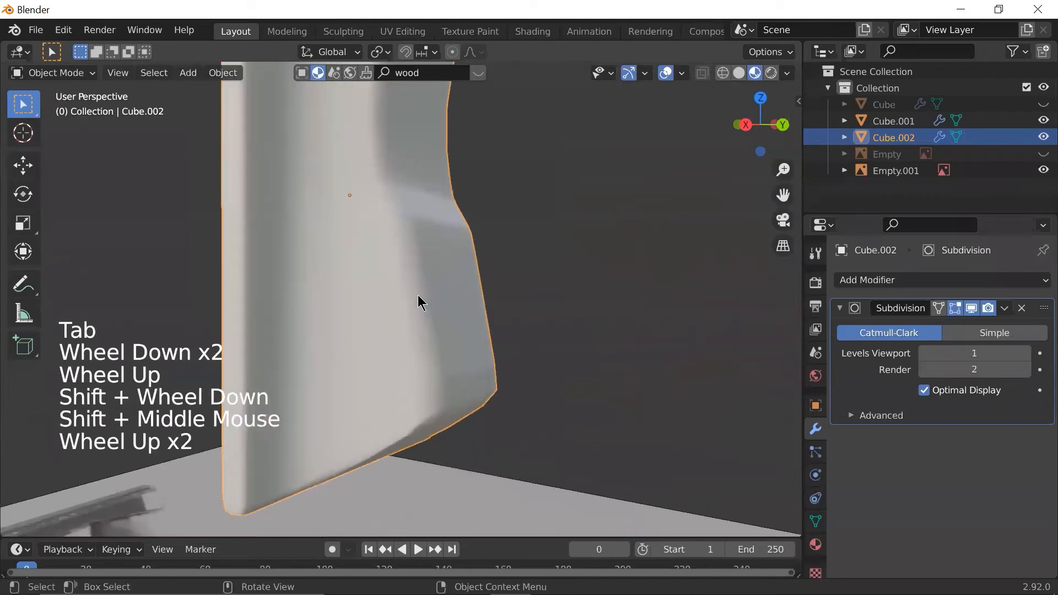
- Add a lengthwise loop cut close beside the edge of the base's contoured face, and return to Object Mode
key("ctrl+r")
key("Tab")
key("ctrl+r")
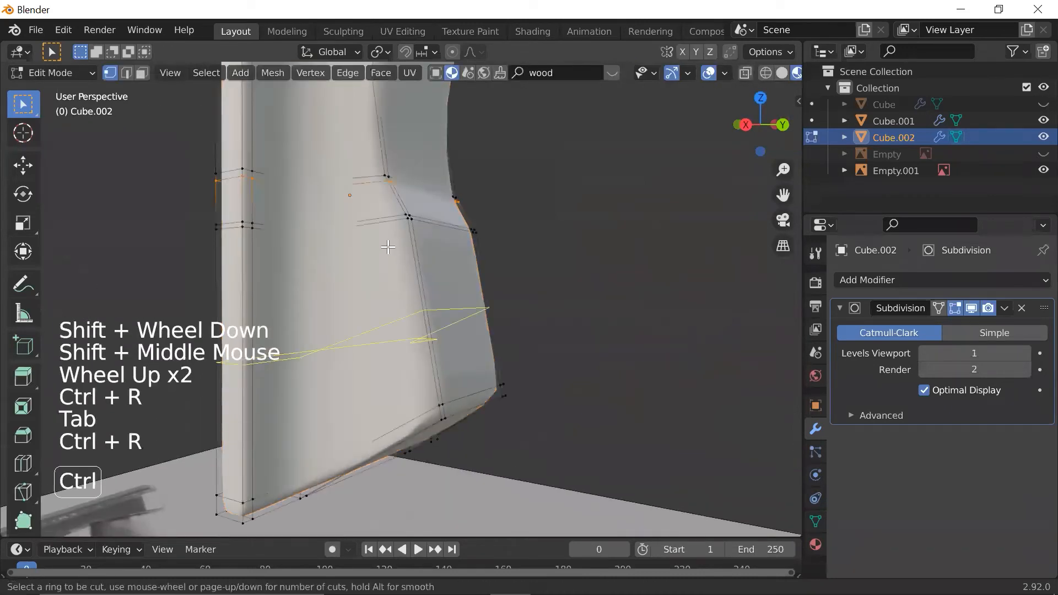
left_click(389, 221)
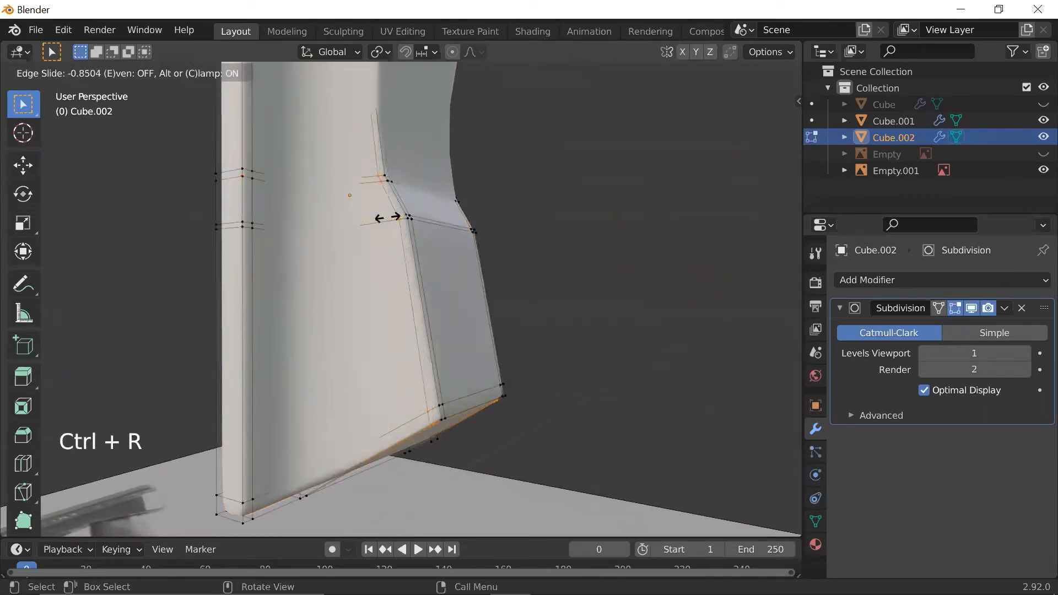
left_click(388, 217)
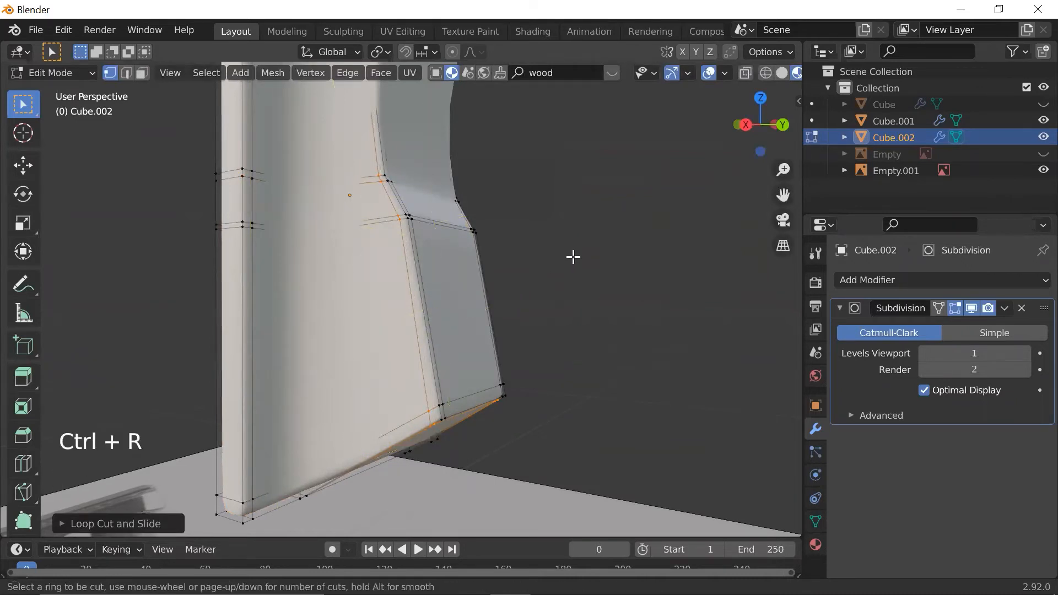
scroll(573, 262, "down", 4)
key("Tab")
scroll(551, 264, "down", 3)
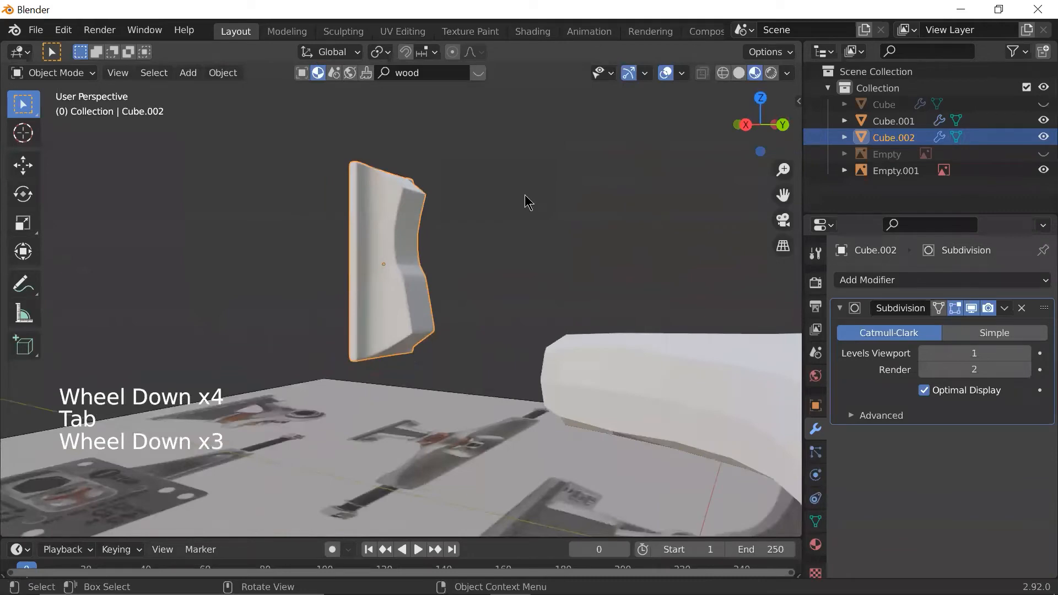
- Compare the smoothed base with the truck views in the reference image from the top
middle_click_drag(527, 202, 575, 290)
key("grave")
scroll(496, 332, "up", 2)
scroll(480, 323, "down", 3)
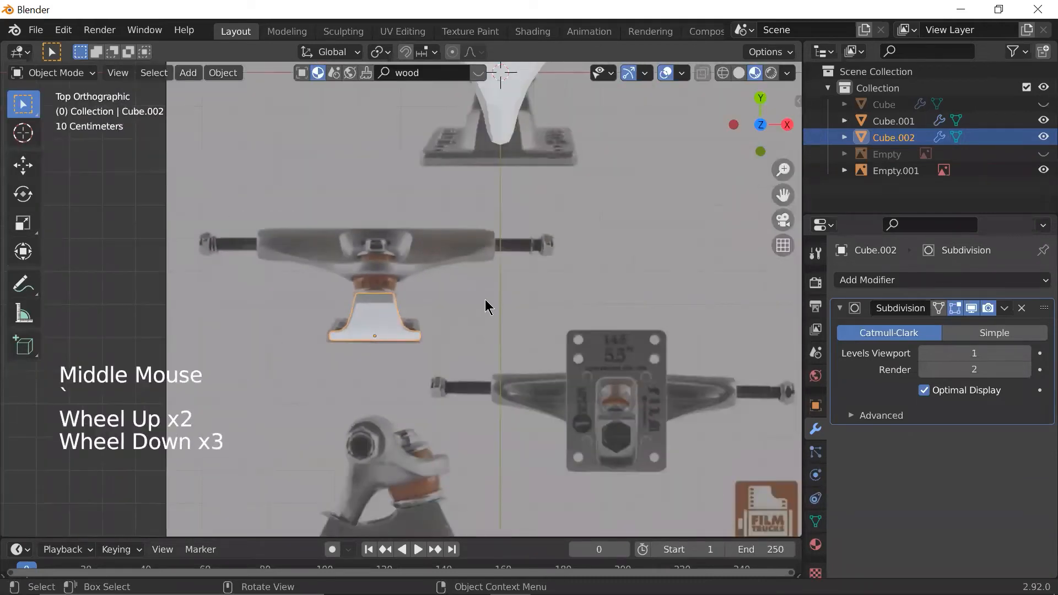
scroll(485, 303, "down", 3)
scroll(484, 302, "up", 1)
scroll(488, 270, "down", 2)
scroll(478, 226, "up", 2)
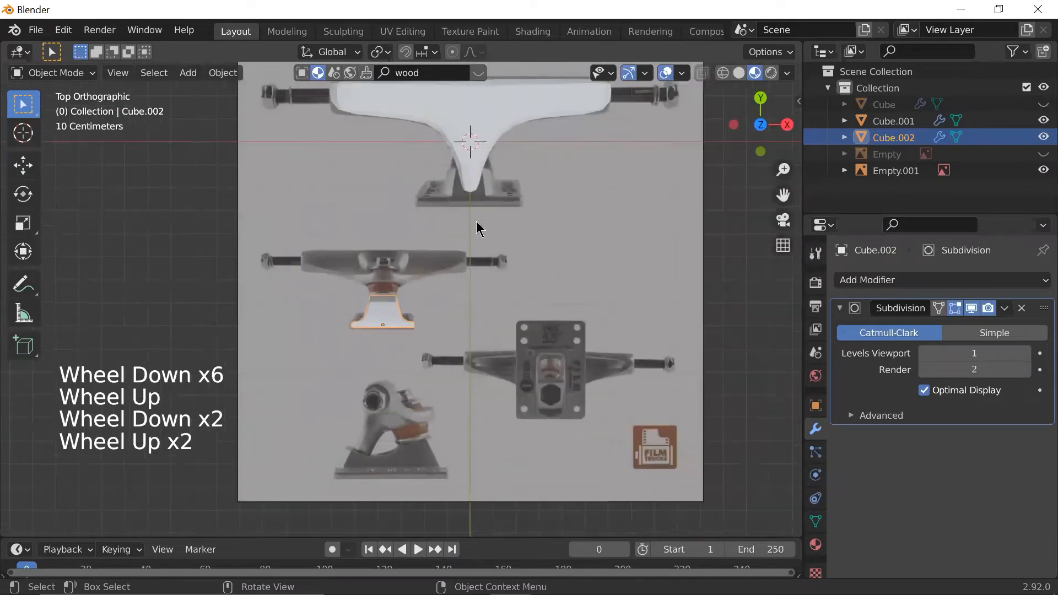
scroll(477, 220, "up", 1)
scroll(477, 221, "down", 3)
middle_click_drag(477, 220, 483, 230, "shift")
scroll(413, 329, "up", 2)
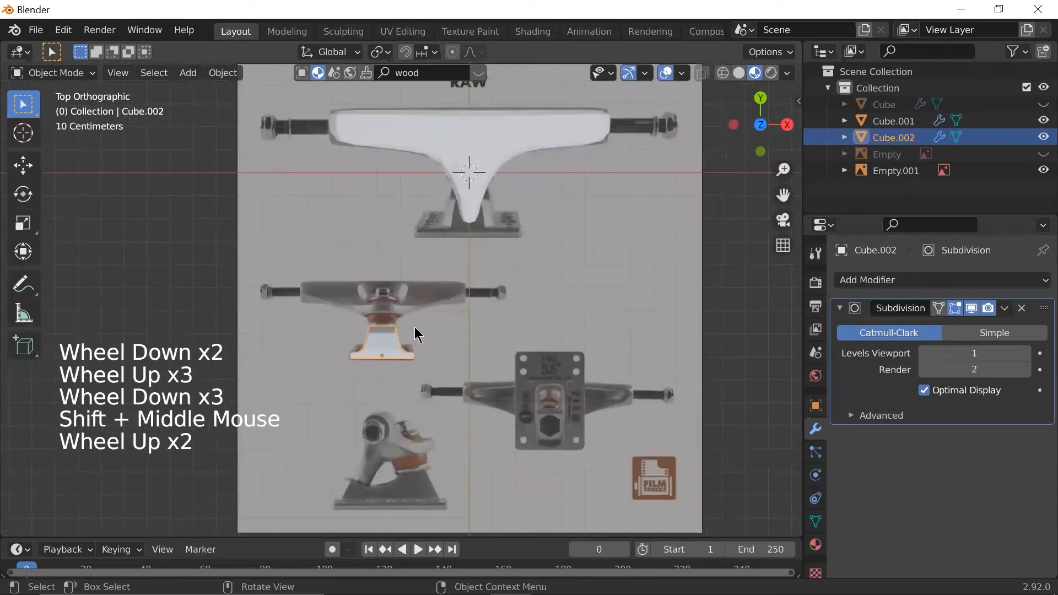
- Select the hanger and check its mesh in Edit Mode against the large truck in the reference image
left_click(720, 208)
left_click(770, 266)
left_click(570, 146)
scroll(570, 147, "up", 1)
scroll(570, 147, "down", 1)
key("Tab")
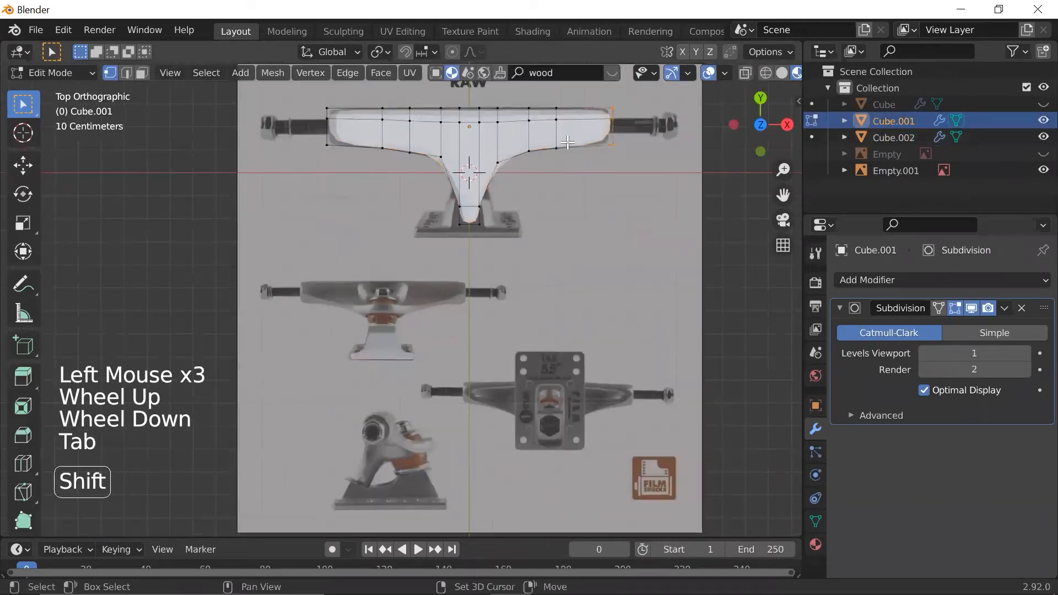
middle_click_drag(550, 140, 515, 232, "shift")
scroll(515, 231, "up", 5)
scroll(509, 215, "down", 2)
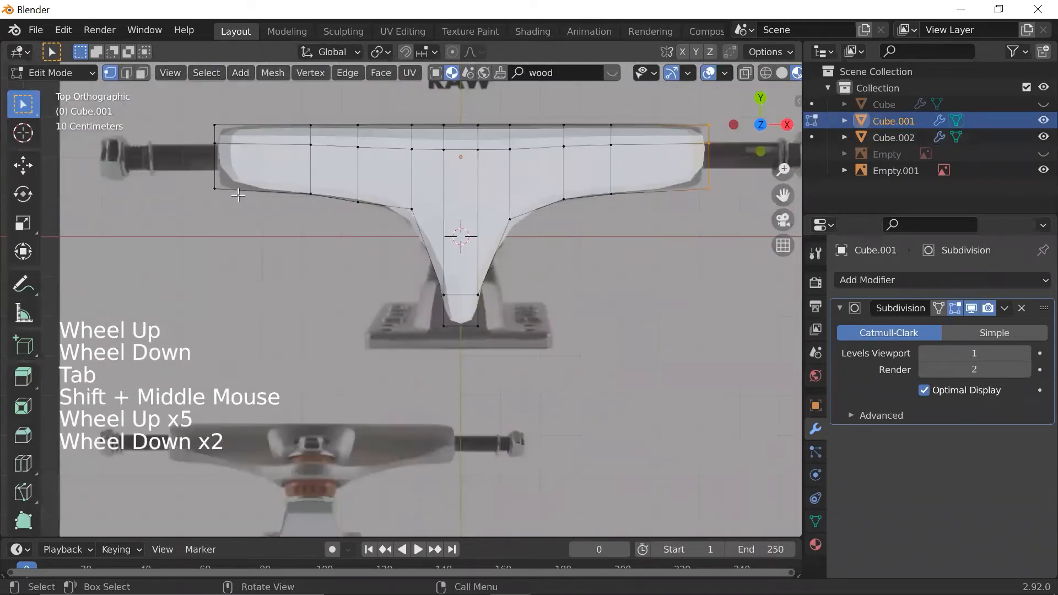
scroll(385, 243, "down", 3)
key("Tab")
- Move the hanger onto the smaller truck view above the base and scale it down to match that view's hanger
scroll(469, 259, "down", 2)
left_click(466, 251)
left_click(471, 255)
key("g")
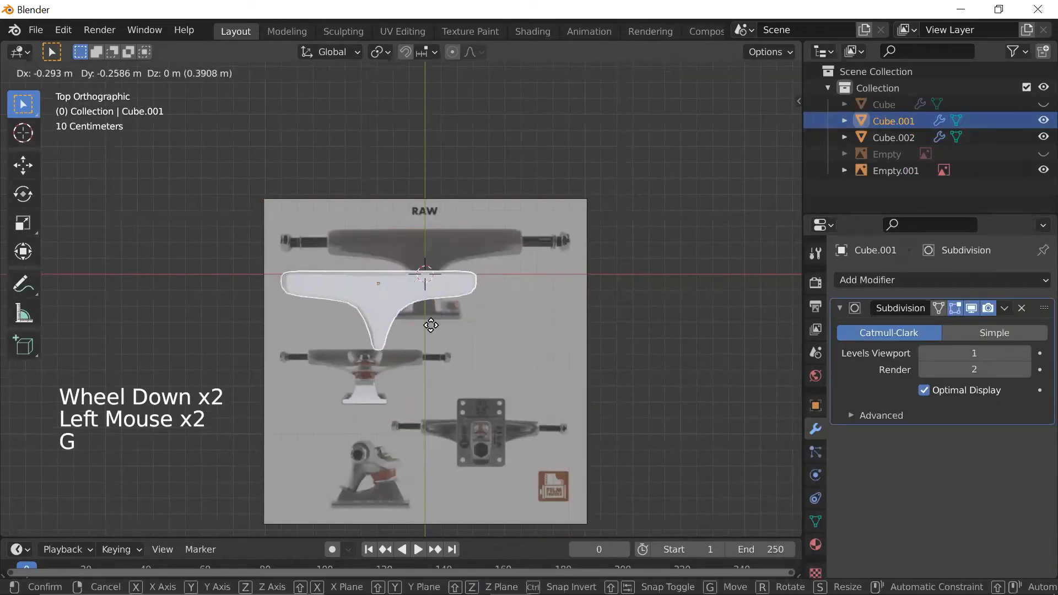
left_click(425, 365)
key("s")
left_click(453, 343)
key("g")
left_click(454, 368)
key("s")
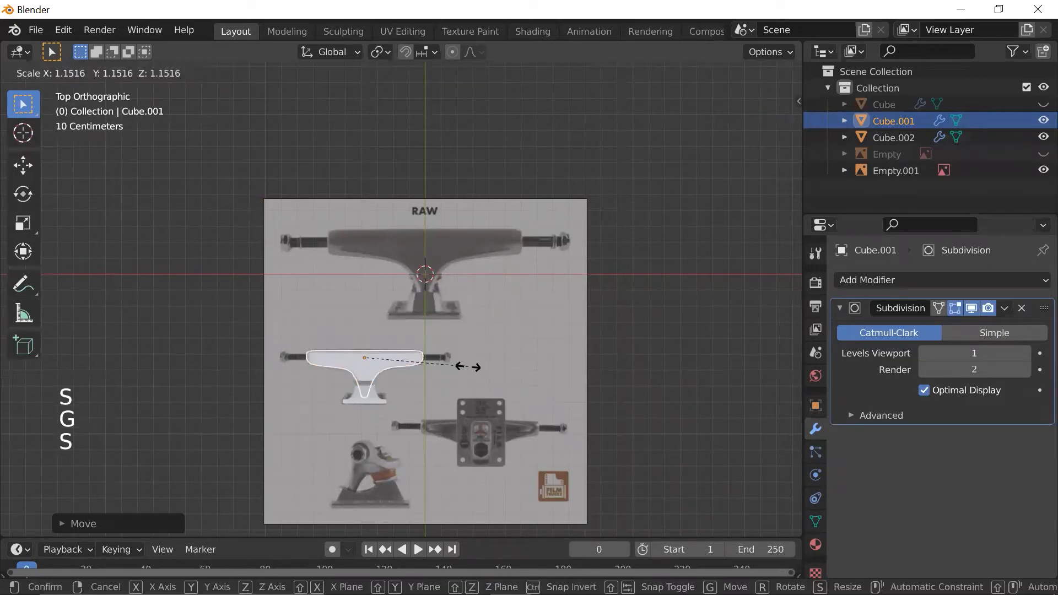
left_click(458, 369)
- Raise the hanger along the Z axis to the height of the upper part of the base
scroll(458, 372, "up", 1)
scroll(458, 372, "up", 2)
scroll(462, 358, "down", 1, "shift")
middle_click_drag(462, 358, 457, 266, "shift")
scroll(490, 253, "up", 1, "shift")
scroll(458, 276, "up", 2)
scroll(458, 276, "up", 1)
scroll(451, 285, "down", 3)
scroll(448, 286, "down", 2)
middle_click_drag(532, 200, 409, 284)
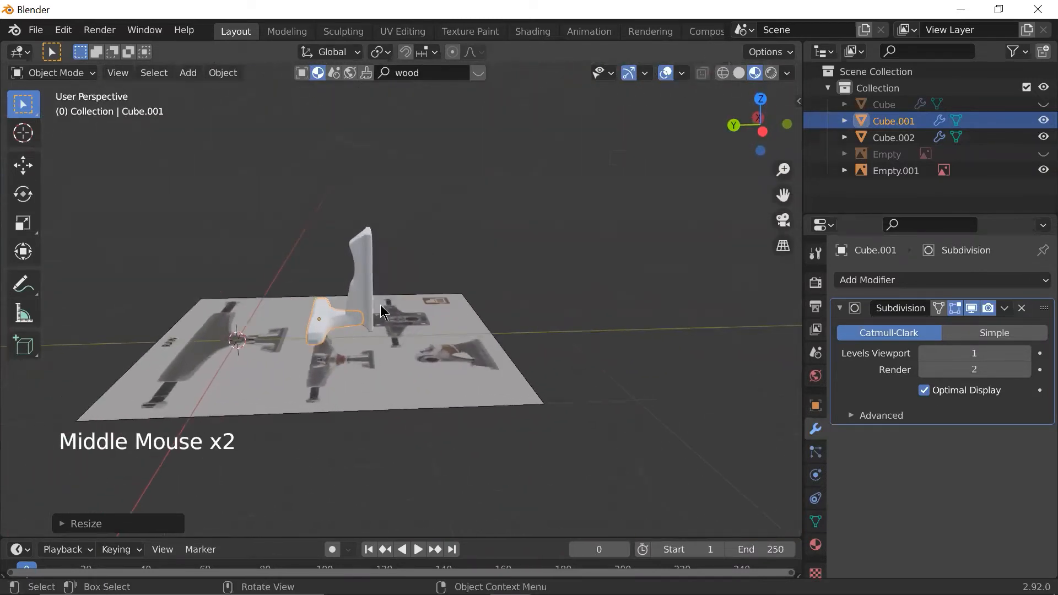
key("g")
key("z")
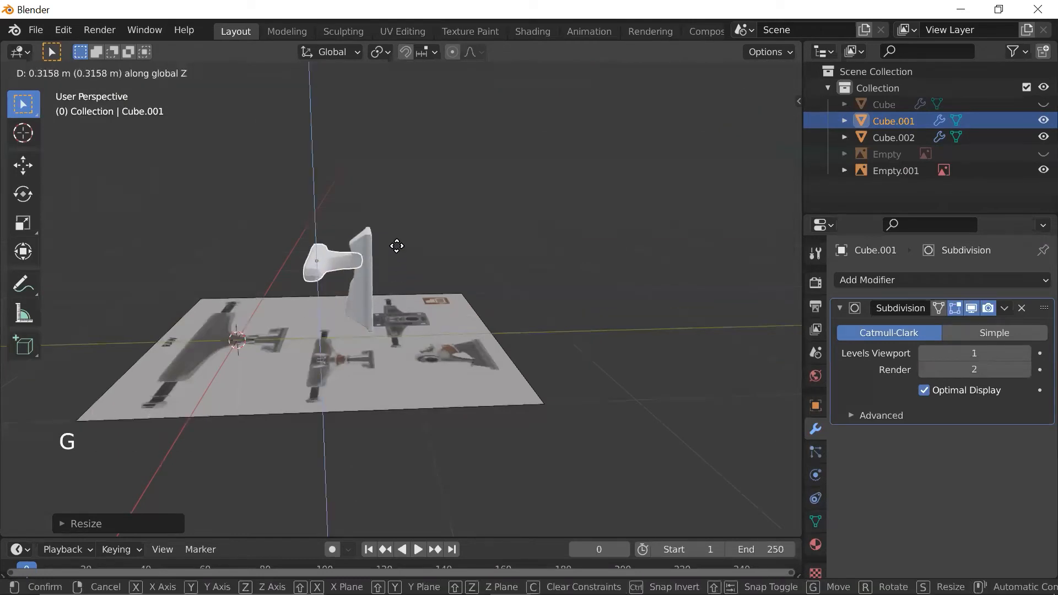
left_click(398, 239)
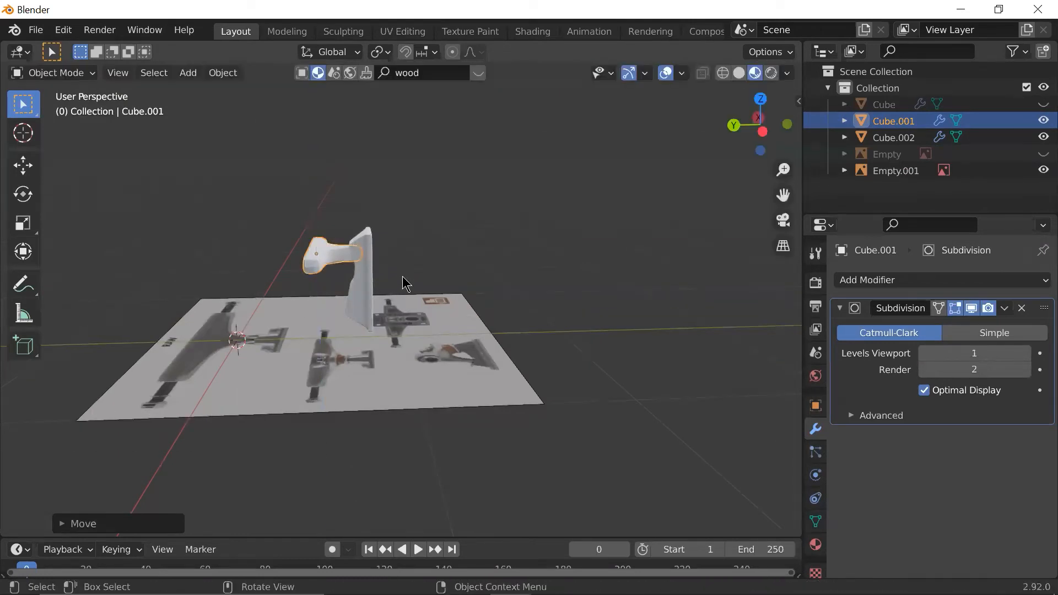
- Compare how the hanger meets the base with the angled side view of the truck in the reference image
scroll(402, 280, "down", 1, "shift")
scroll(503, 284, "up", 1, "shift")
scroll(503, 283, "up", 3)
middle_click_drag(403, 280, 464, 228, "shift")
scroll(506, 341, "up", 3)
scroll(507, 339, "down", 1)
scroll(528, 378, "down", 3)
key("grave")
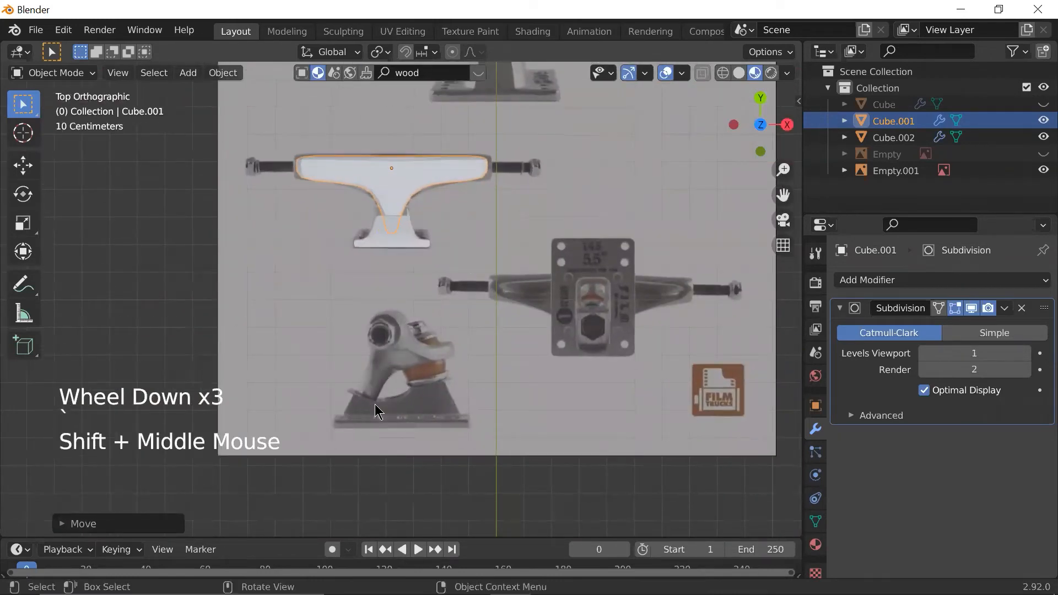
scroll(370, 408, "up", 3)
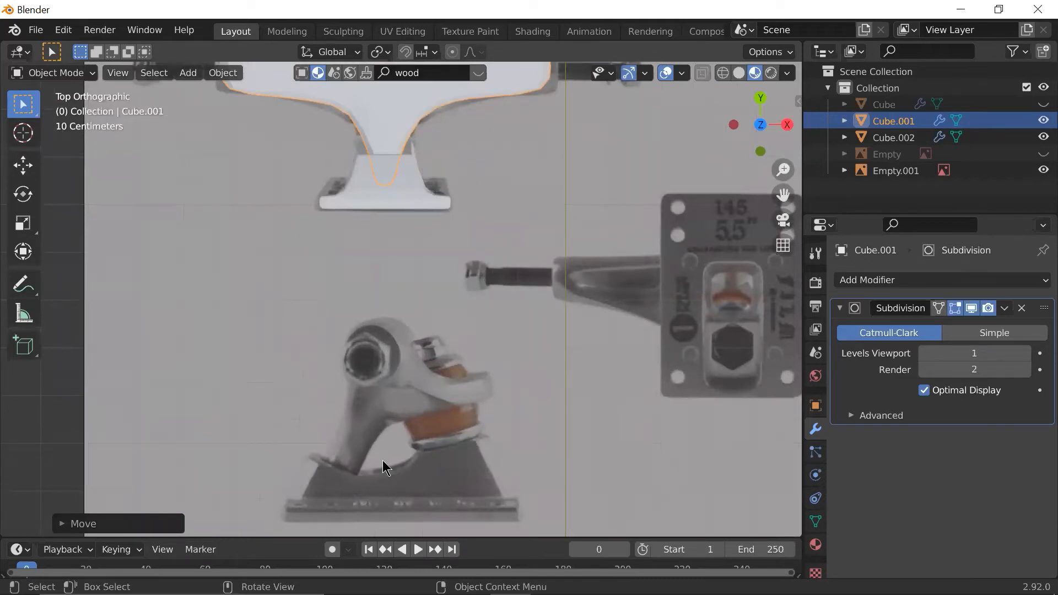
middle_click_drag(352, 438, 268, 300)
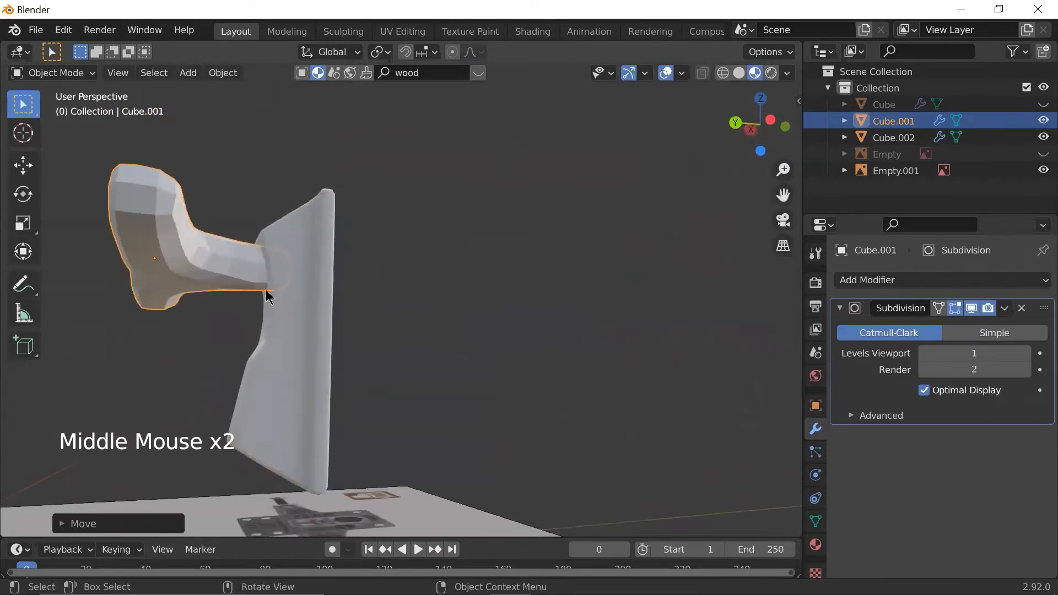
- Switch to the left orthographic view and apply Shade Smooth to the hanger
scroll(259, 318, "down", 1)
key("grave")
left_click(167, 337)
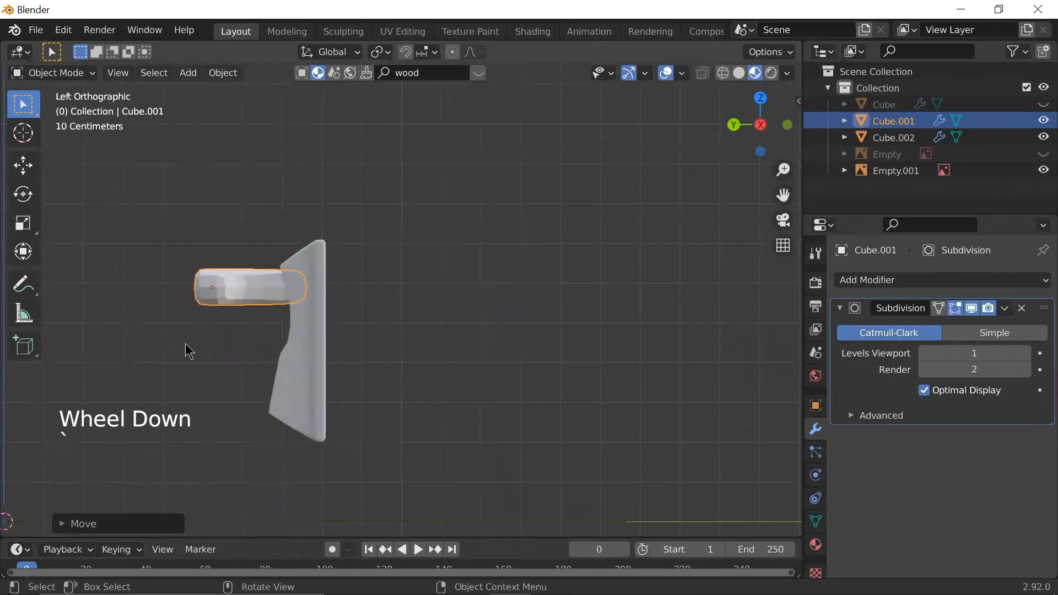
middle_click_drag(209, 331, 338, 330, "shift")
scroll(337, 308, "up", 2)
right_click(335, 296)
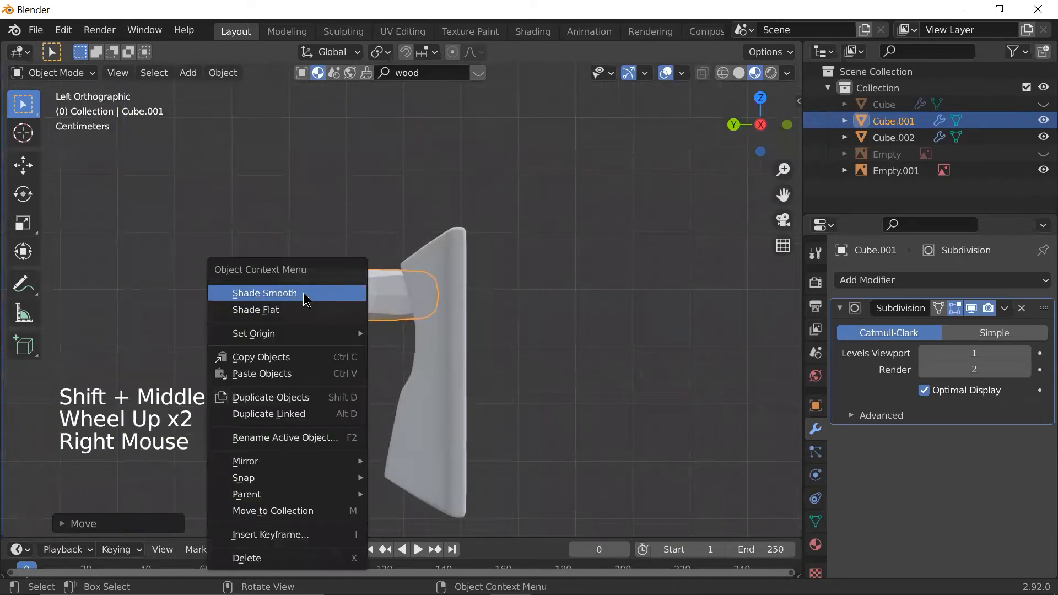
scroll(331, 298, "down", 3)
scroll(352, 296, "up", 3)
right_click(338, 296)
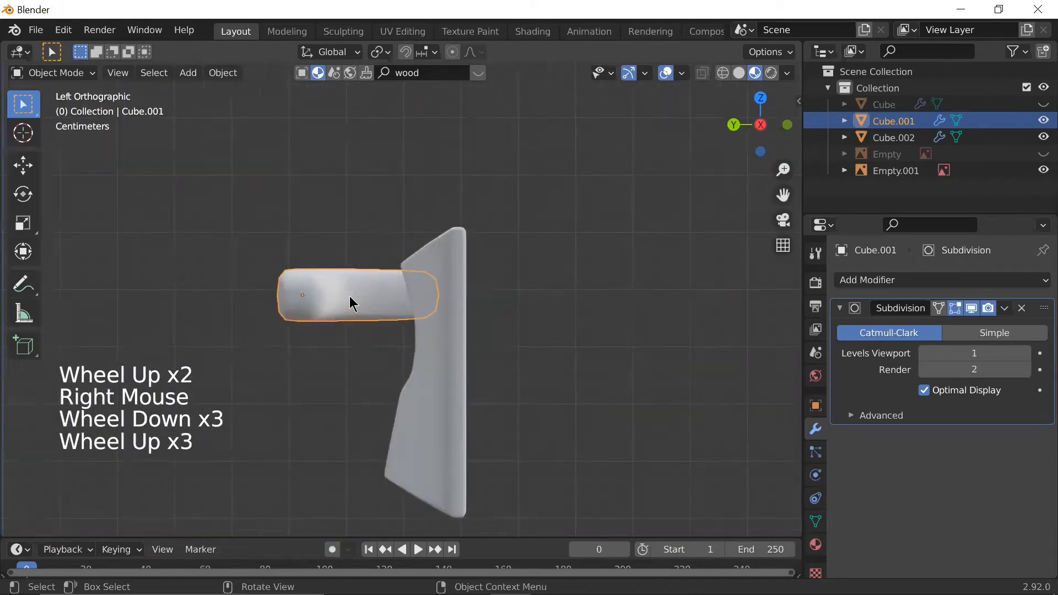
- Rotate the hanger so its outer end tilts downward, and lower it slightly against the base's contoured face
scroll(336, 314, "up", 2)
scroll(319, 323, "down", 3)
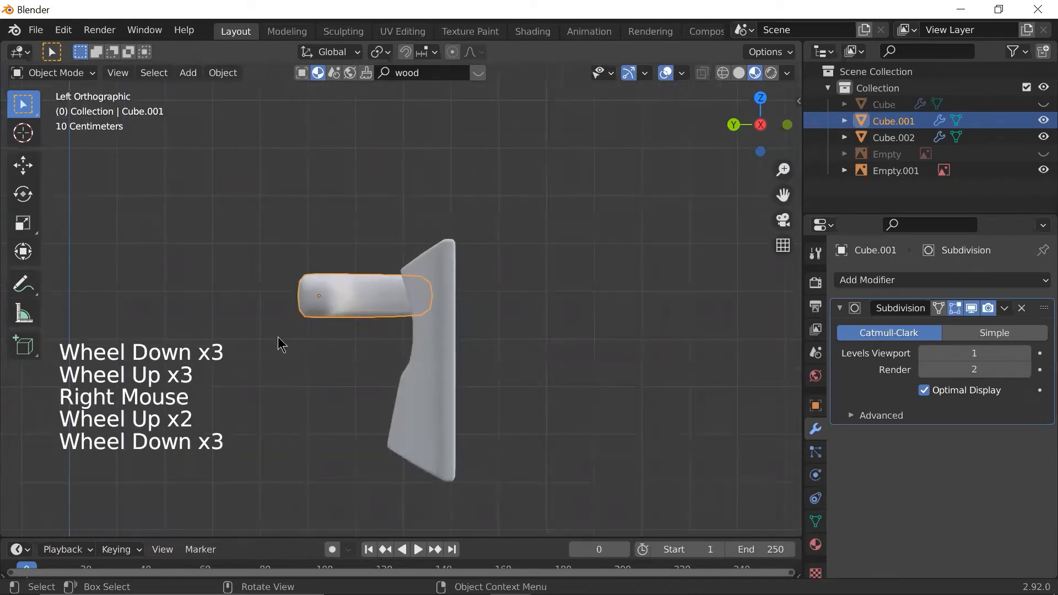
scroll(278, 349, "down", 1)
scroll(279, 352, "down", 1)
key("grave")
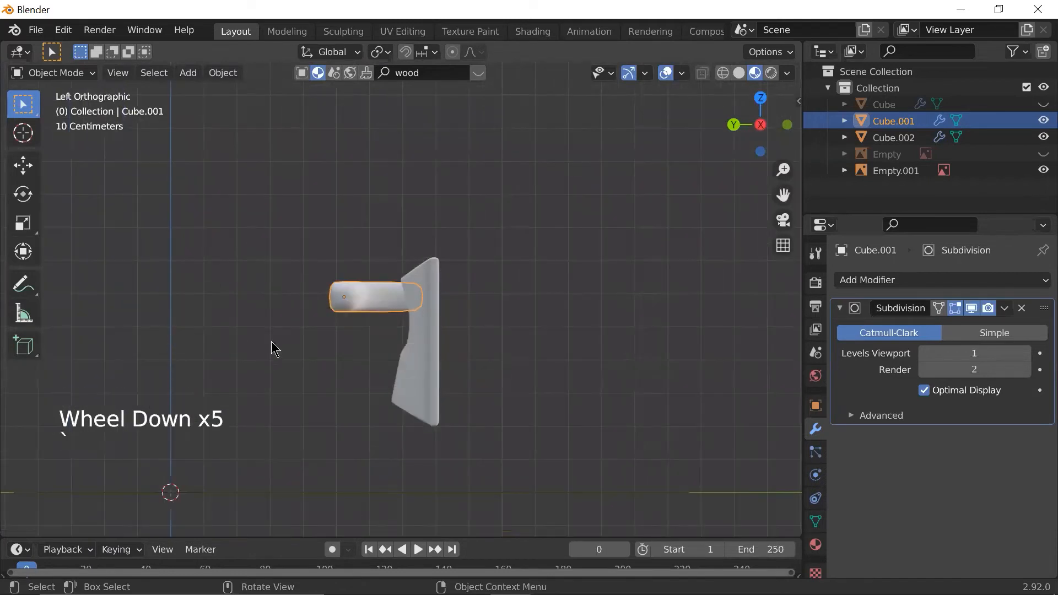
key("r")
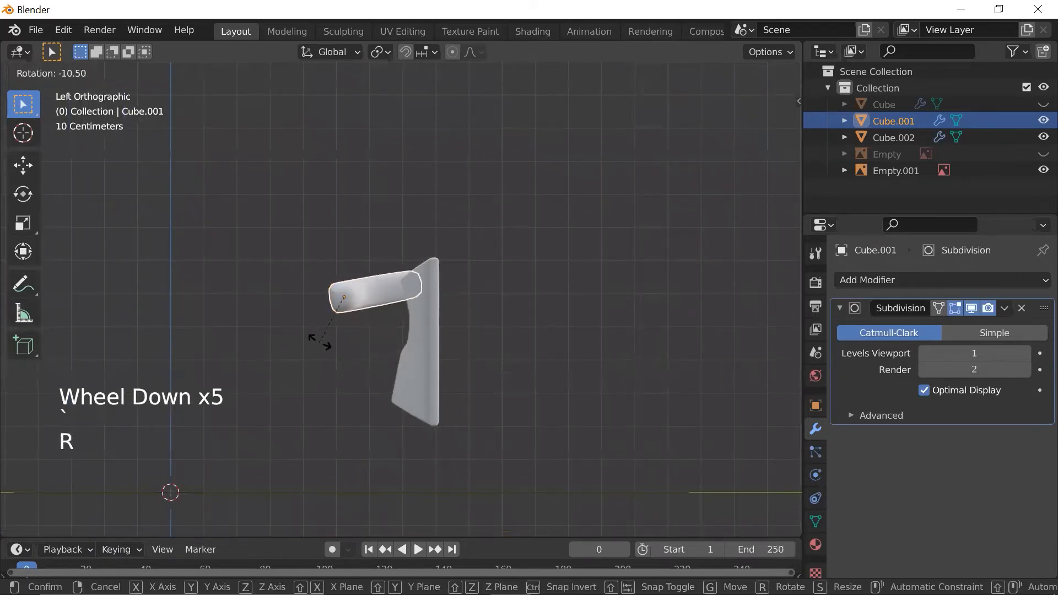
left_click(329, 353)
key("g")
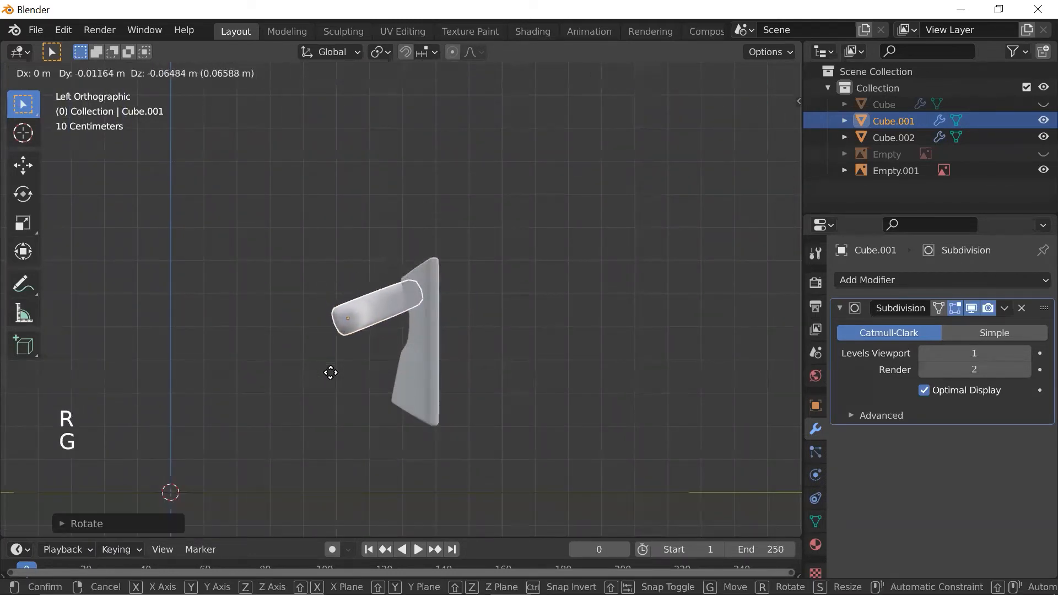
left_click(329, 380)
- Compare the tilted hanger's angle to the base with the side view of the truck in the reference image
middle_click_drag(568, 366, 398, 310)
scroll(383, 471, "down", 2)
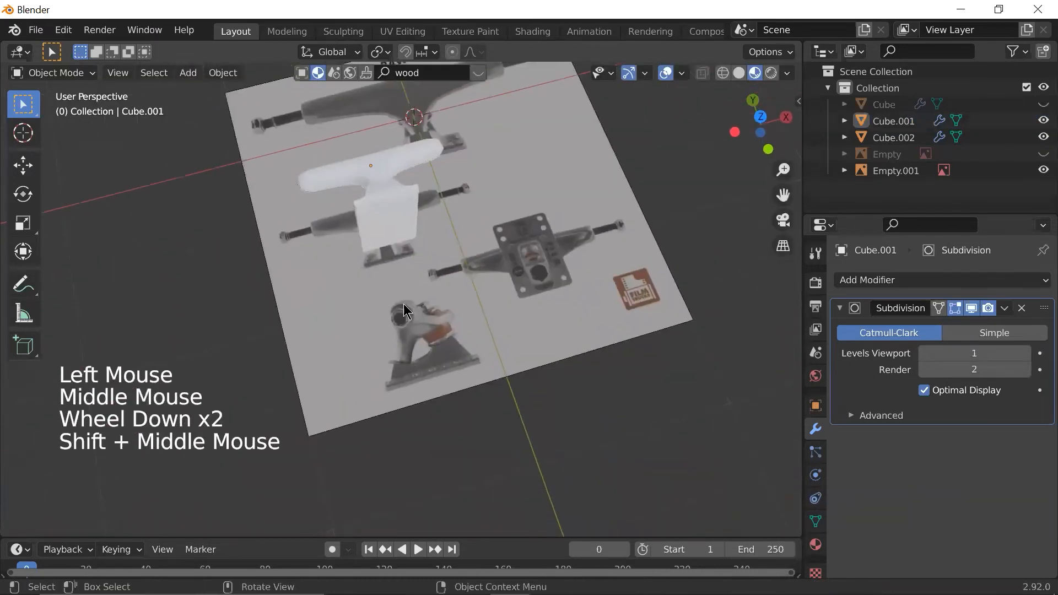
scroll(422, 402, "up", 6)
scroll(441, 397, "down", 2)
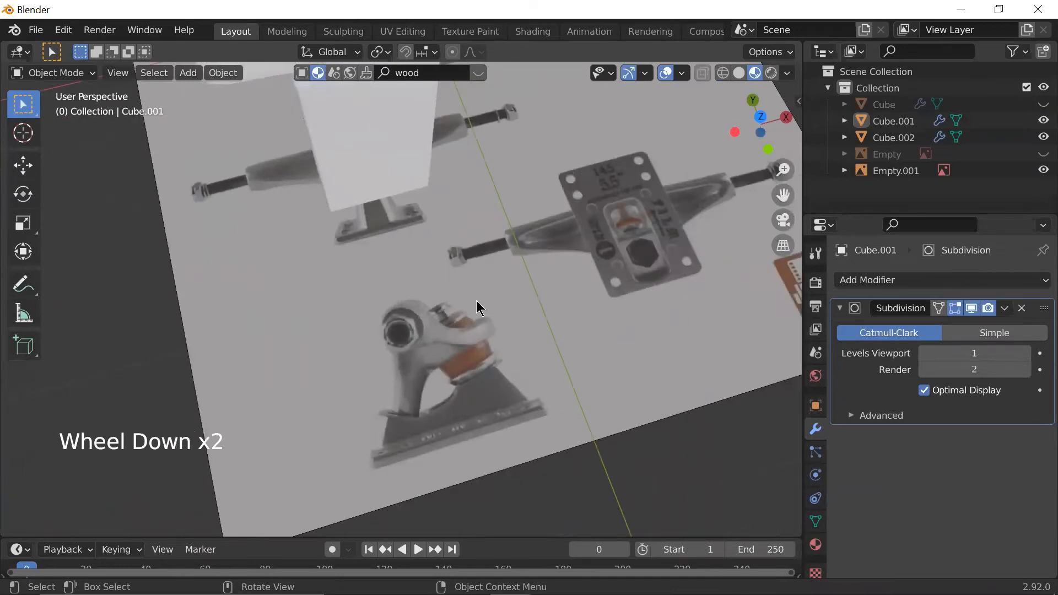
middle_click_drag(454, 322, 557, 194)
scroll(421, 293, "up", 2)
key("grave")
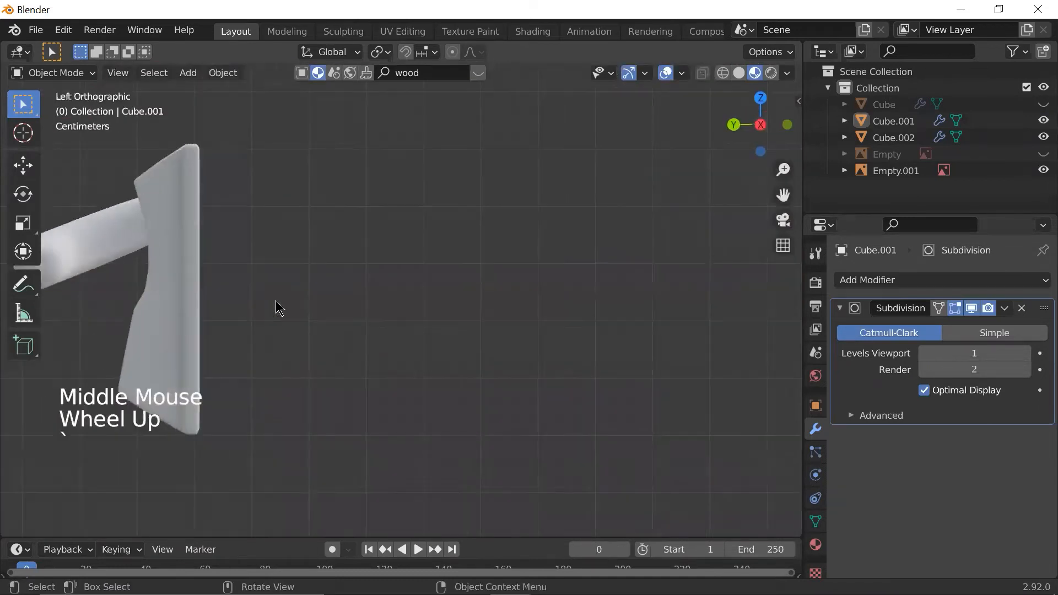
middle_click_drag(276, 300, 335, 297, "shift")
scroll(359, 252, "up", 2)
scroll(428, 196, "up", 1)
scroll(430, 199, "down", 3)
middle_click_drag(517, 221, 423, 297)
scroll(424, 352, "down", 1)
- Examine the hanger and base alignment over the reference from the top, and their fit from the side
key("grave")
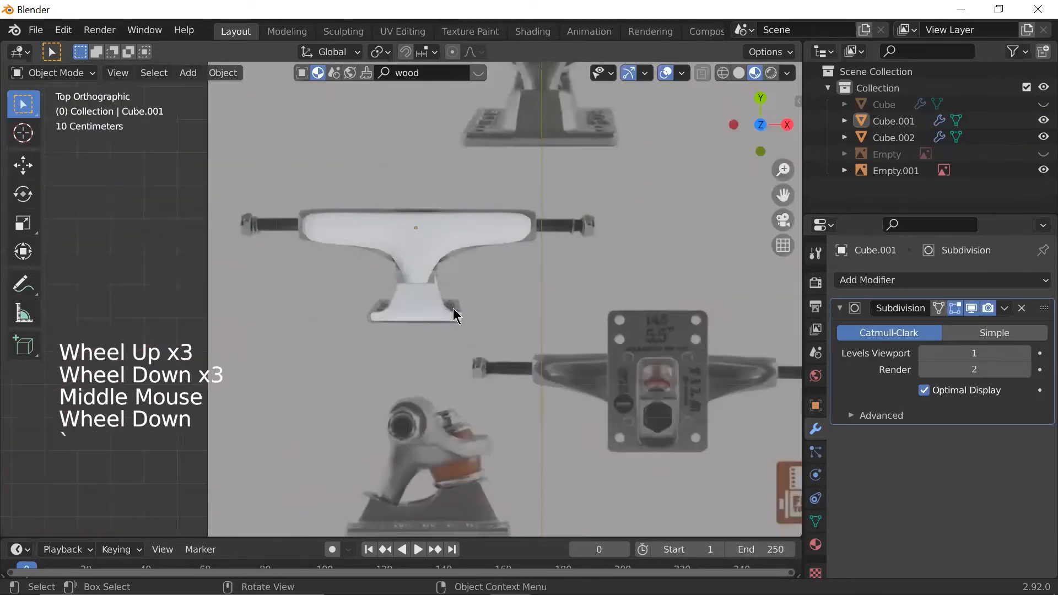
scroll(545, 336, "down", 3)
scroll(469, 392, "up", 1)
scroll(472, 385, "up", 1)
scroll(472, 373, "down", 1)
scroll(415, 314, "up", 1)
scroll(496, 297, "up", 2)
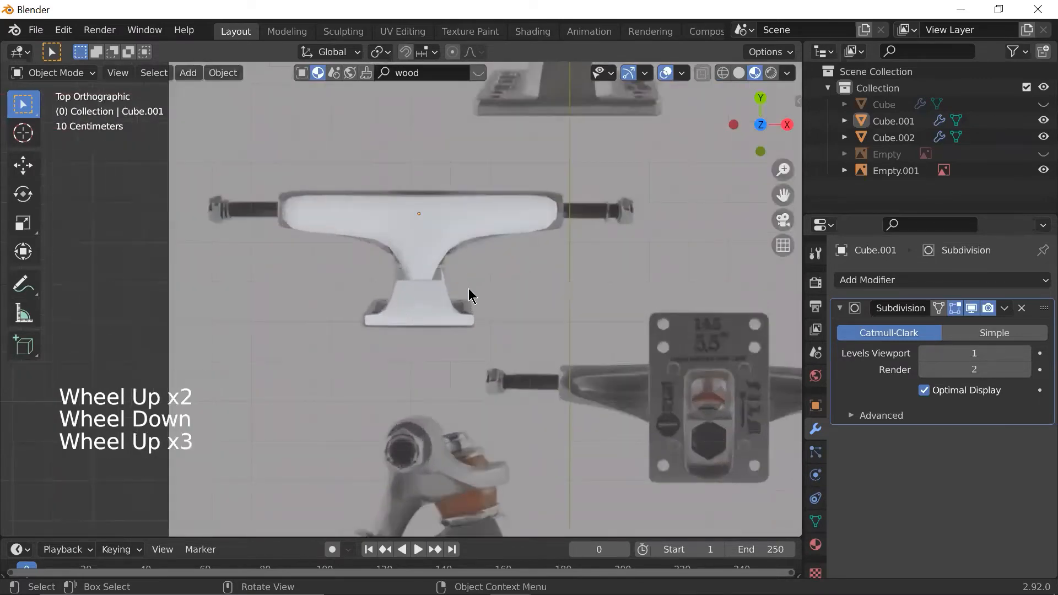
scroll(447, 392, "down", 2)
middle_click_drag(444, 364, 573, 194)
scroll(551, 232, "up", 3)
scroll(546, 238, "down", 2)
middle_click_drag(546, 239, 587, 260)
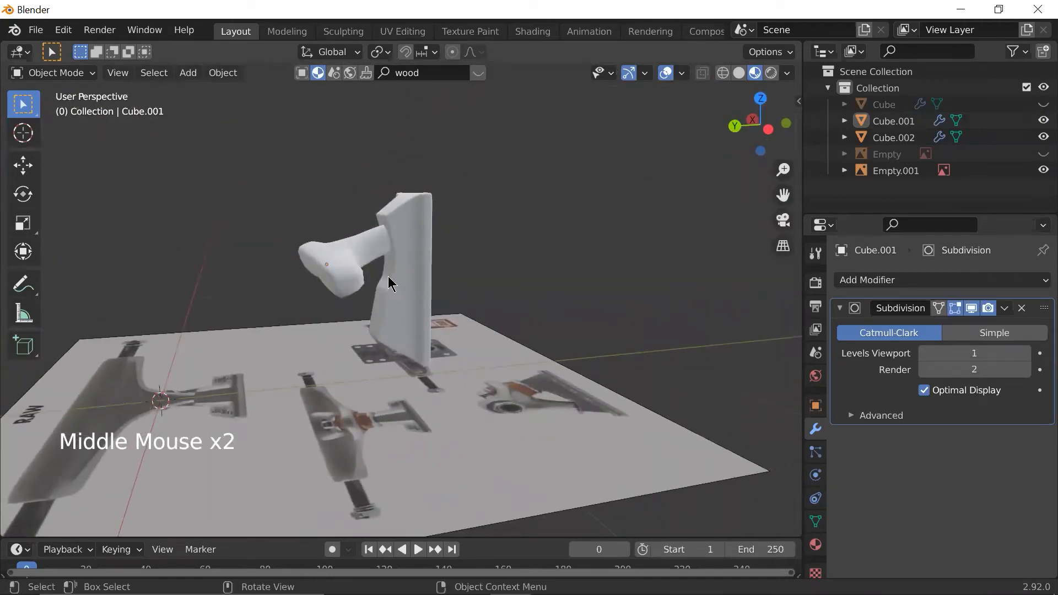
- Select both the hanger and the base and rotate them 180° around the global Y axis
left_click(375, 245)
left_click(416, 221, "shift")
scroll(479, 339, "down", 1)
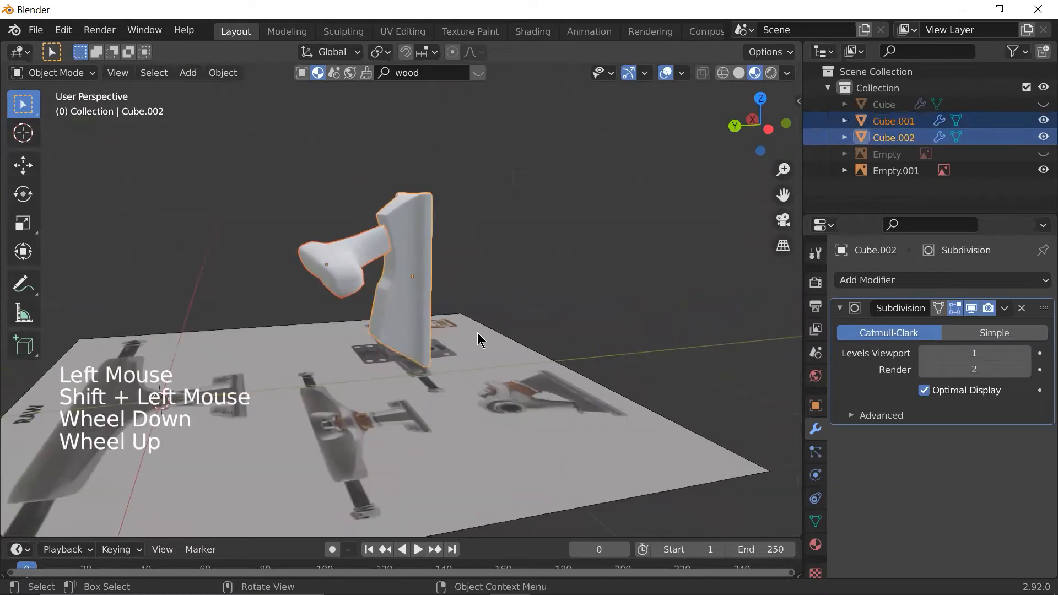
scroll(480, 339, "up", 1)
key("r")
key("x")
key("y")
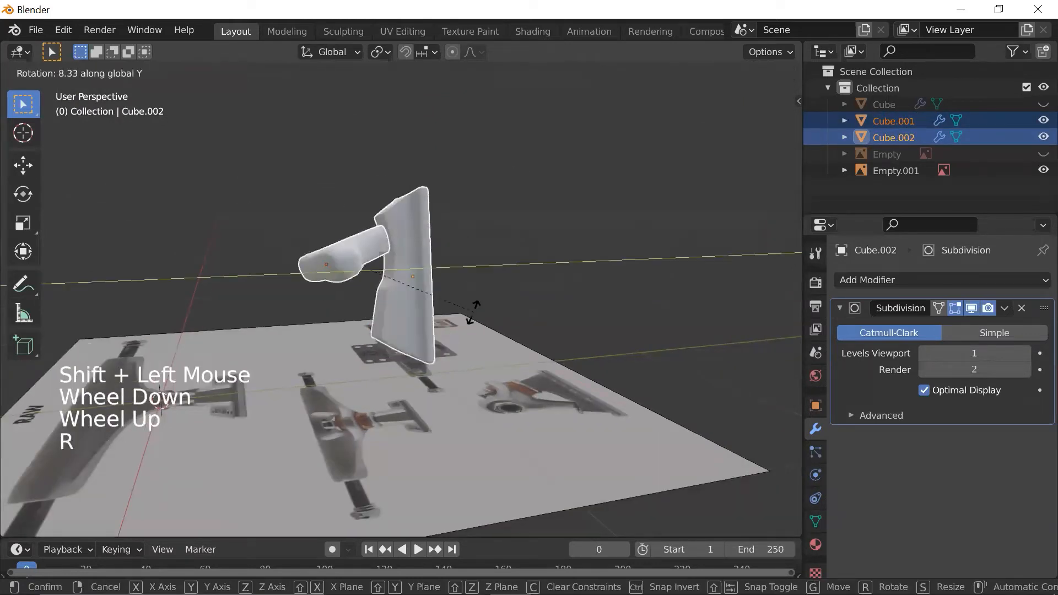
type("18")
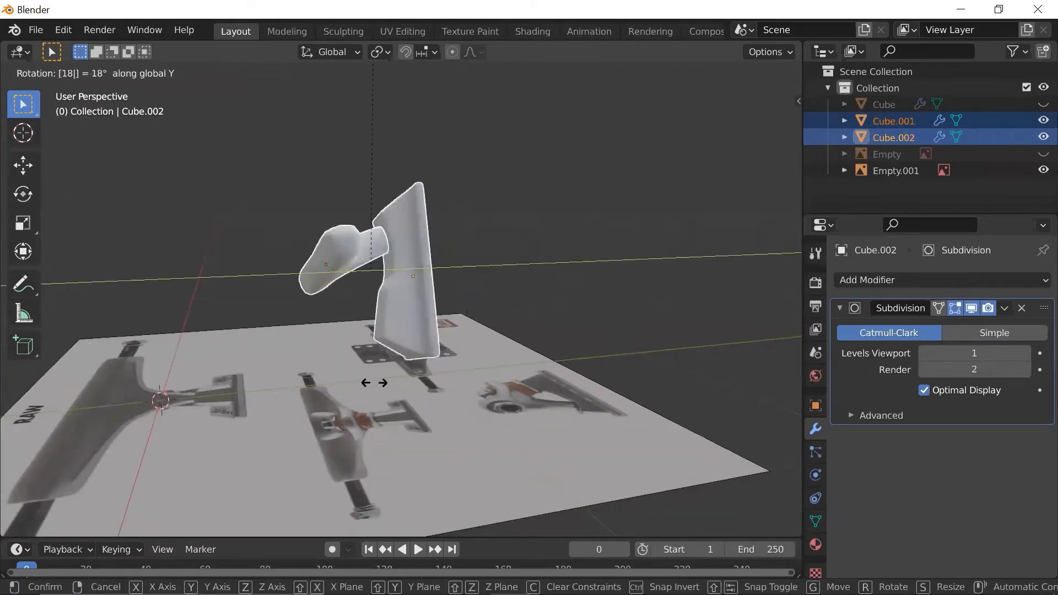
type("0")
key("Return")
- Inspect the flipped hanger and base from several angles against the truck reference views
scroll(441, 381, "down", 1)
scroll(456, 385, "up", 1)
middle_click_drag(539, 325, 484, 330)
scroll(366, 395, "up", 2)
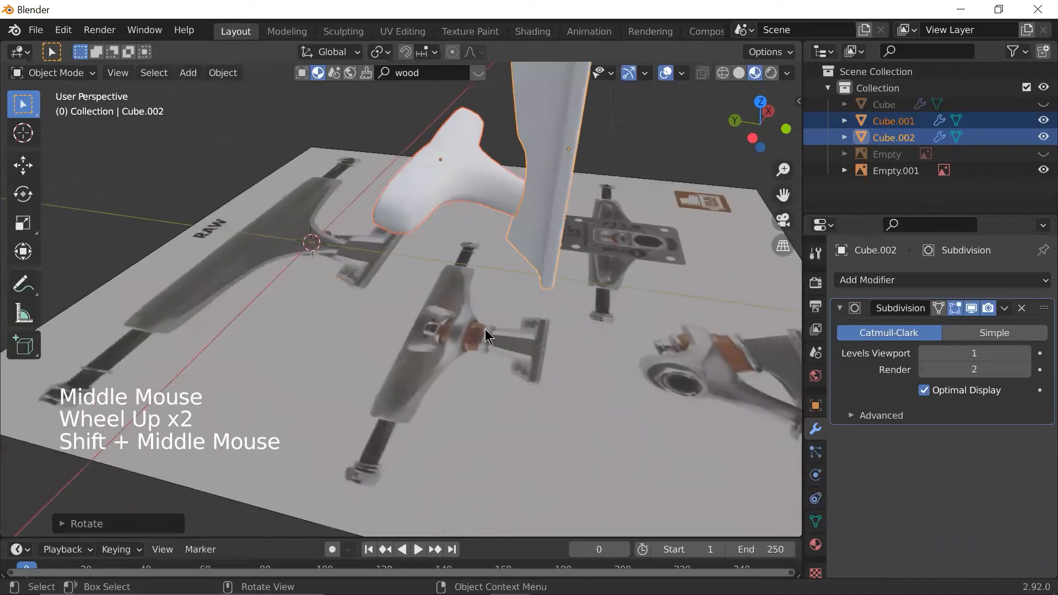
scroll(466, 138, "down", 2)
middle_click_drag(513, 165, 447, 155)
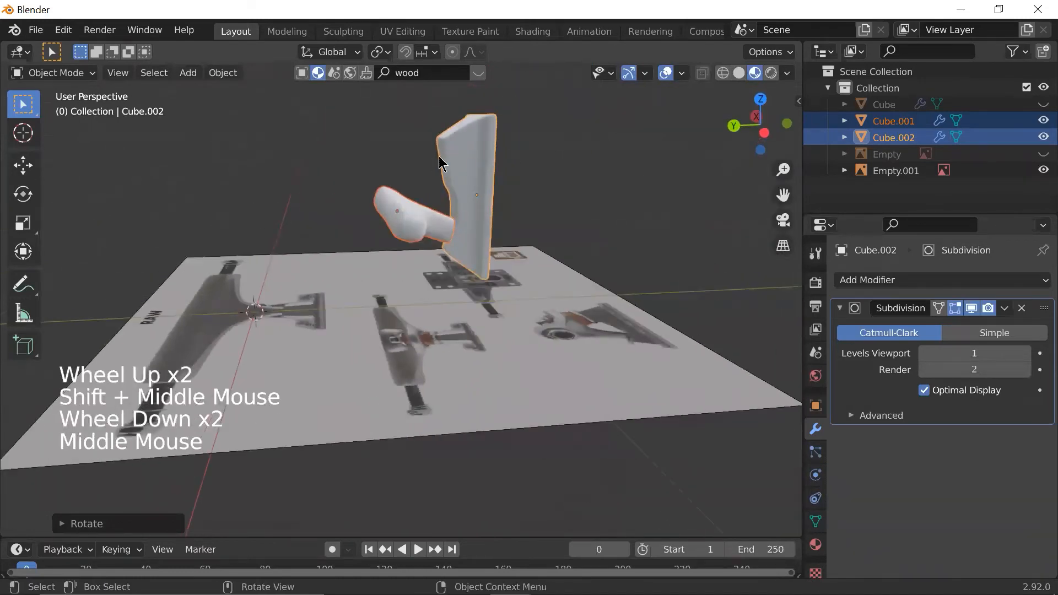
- Examine how the hanger and base line up with the top-down truck reference and how the reference's bushings sit between them
left_click(580, 153)
scroll(580, 153, "down", 1)
key("grave")
left_click(489, 318)
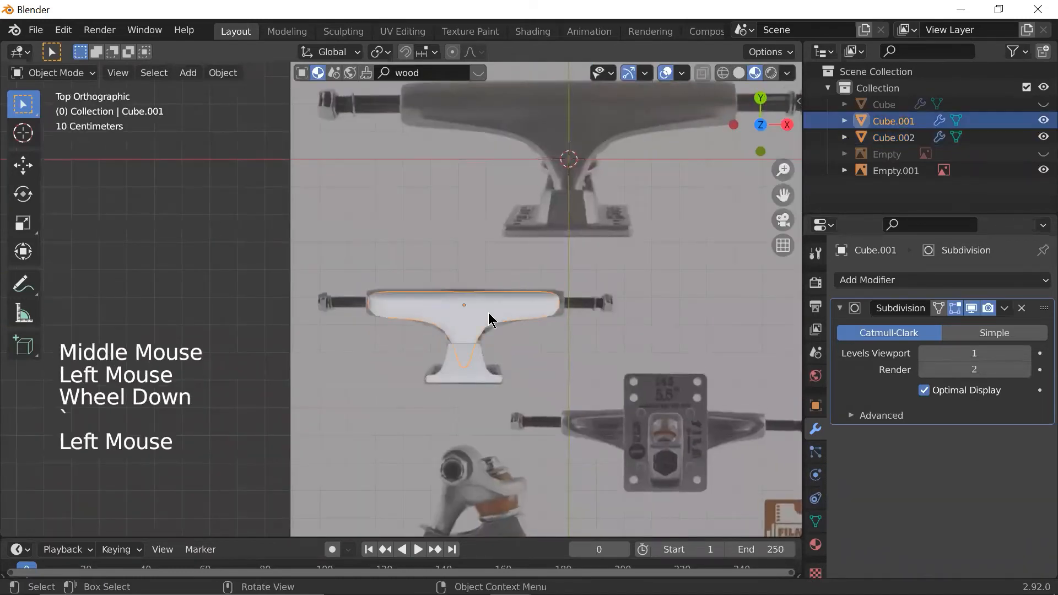
middle_click_drag(484, 346, 645, 188)
scroll(551, 209, "up", 1)
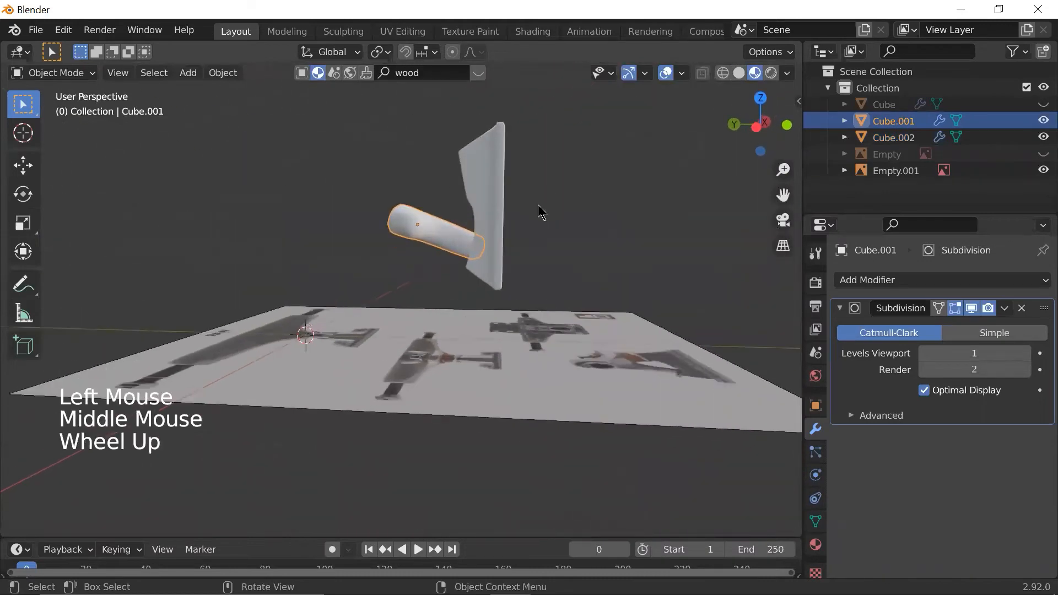
left_click(573, 223)
middle_click_drag(573, 223, 471, 223)
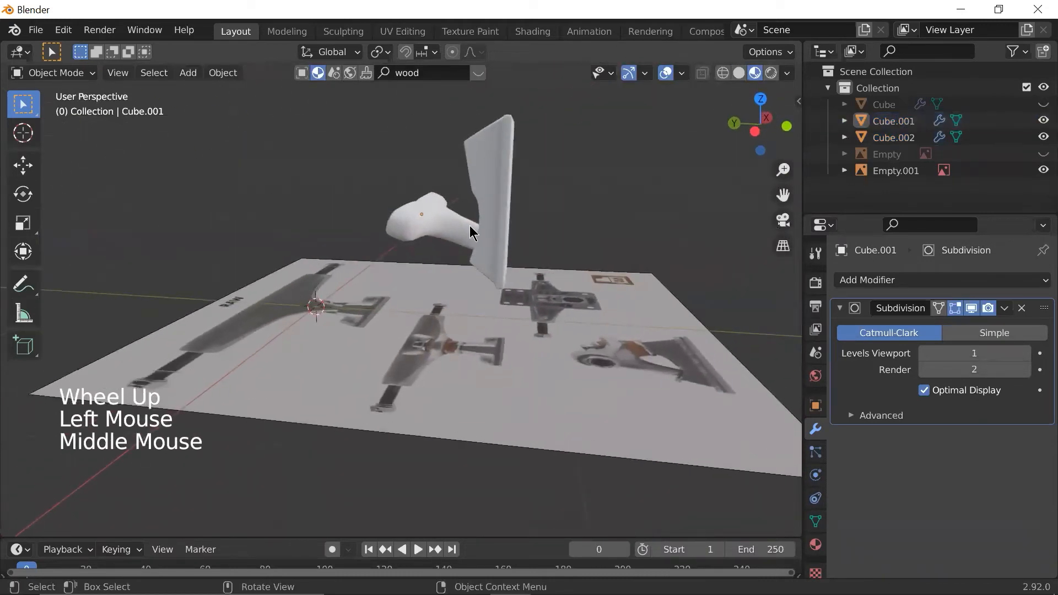
middle_click_drag(470, 279, 522, 86)
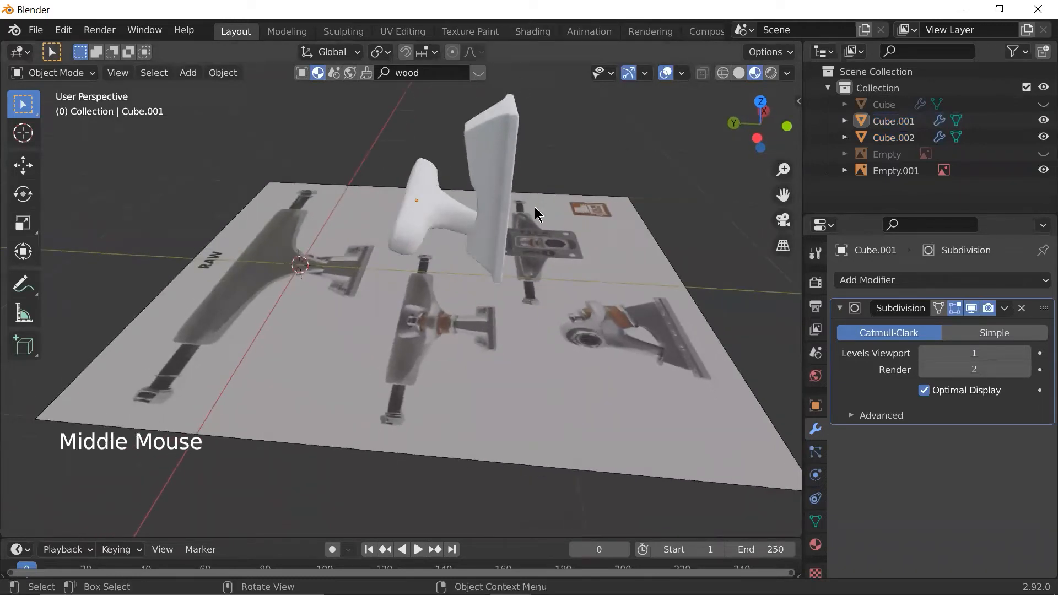
key("KP_7")
middle_click_drag(479, 325, 590, 228)
scroll(462, 332, "up", 3)
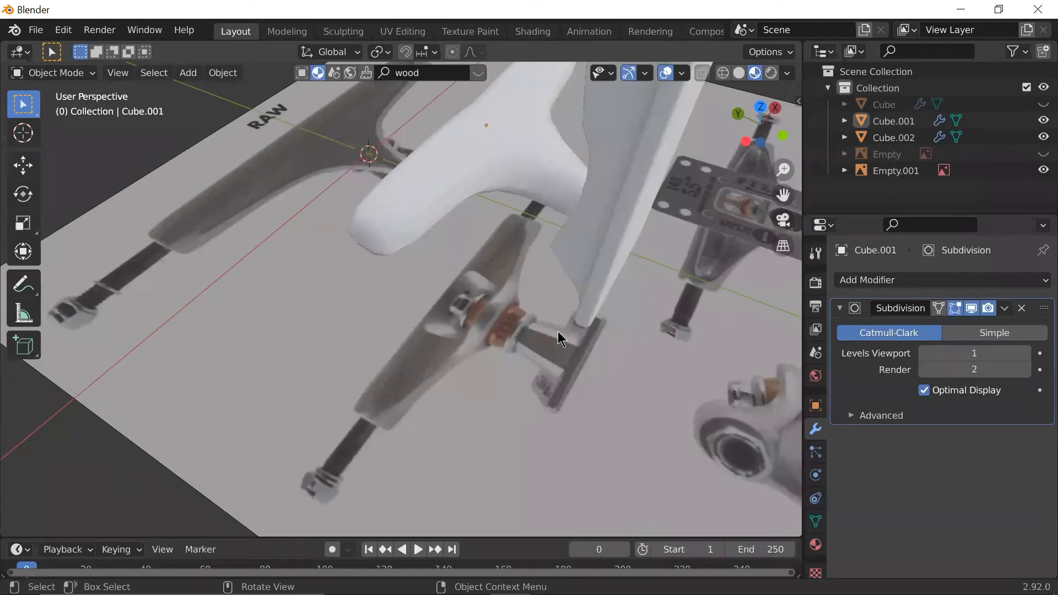
key("KP_7")
scroll(504, 283, "down", 1)
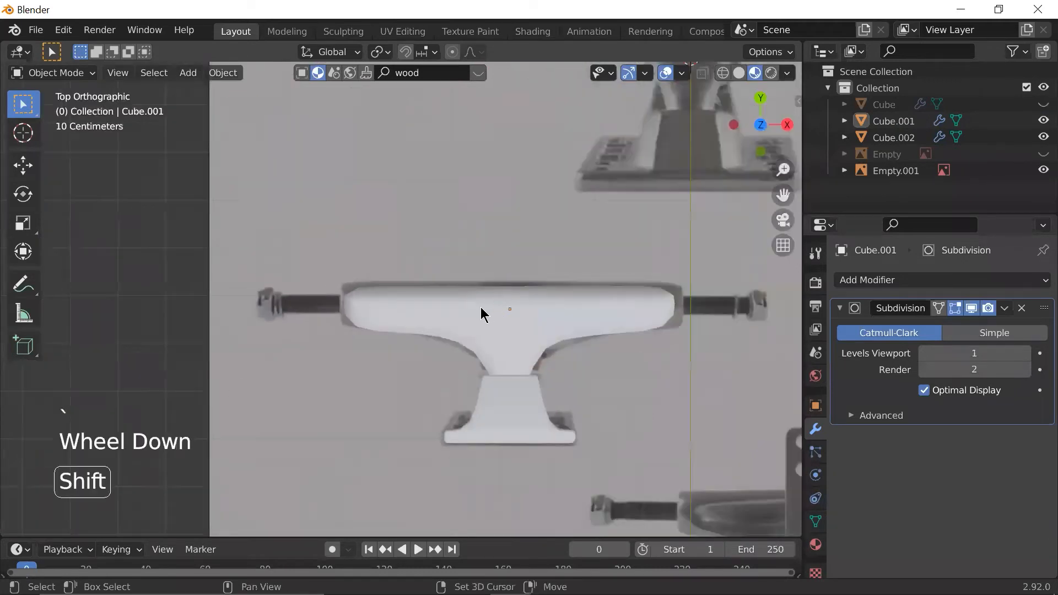
- Add a cylinder mesh at the scene's origin and scale it down to roughly a tenth of its size
key("shift+a")
mouse_move(469, 265)
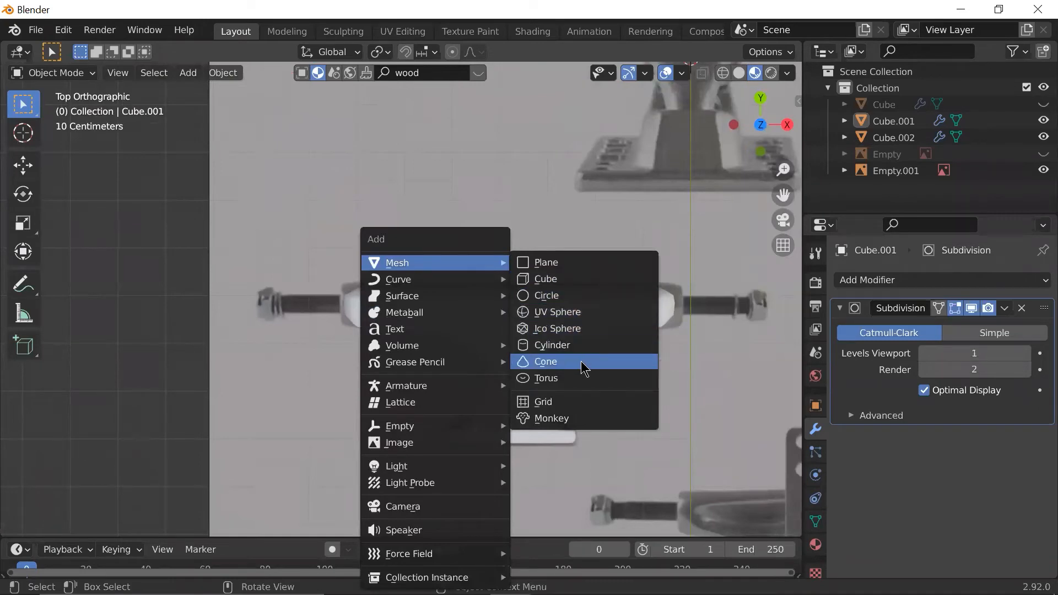
left_click(578, 345)
scroll(578, 343, "down", 8)
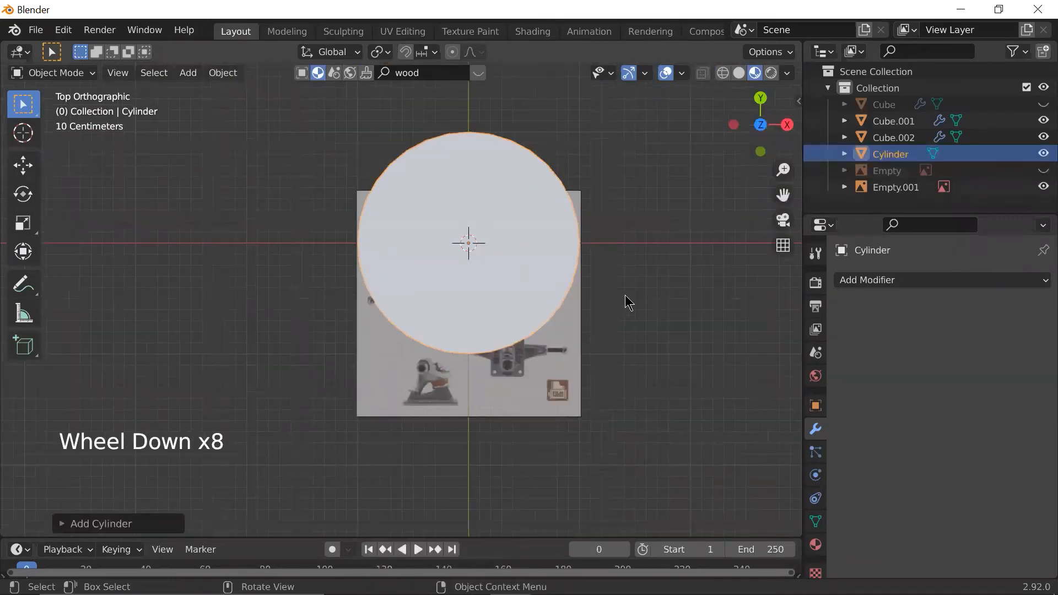
scroll(685, 242, "up", 1)
key("s")
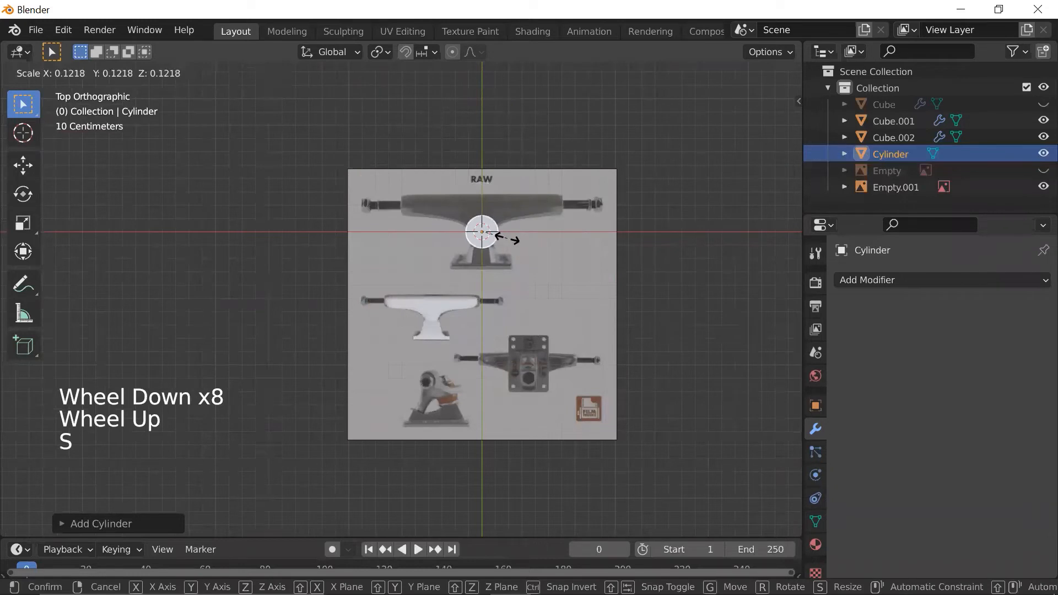
left_click(506, 247)
- Rotate the cylinder around the global X axis so that it lies on its side in the top view
key("r")
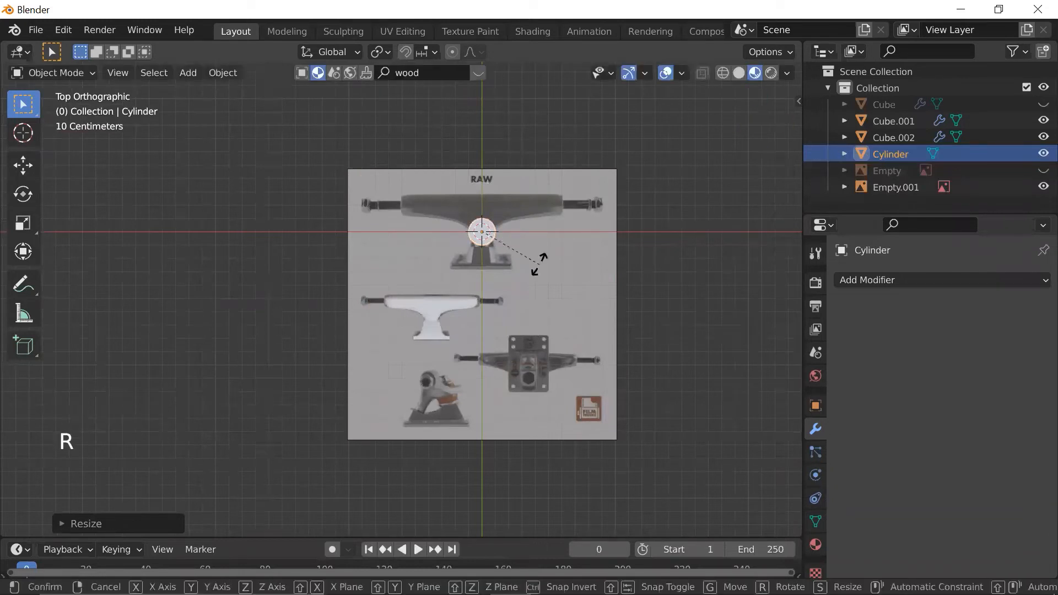
key("x")
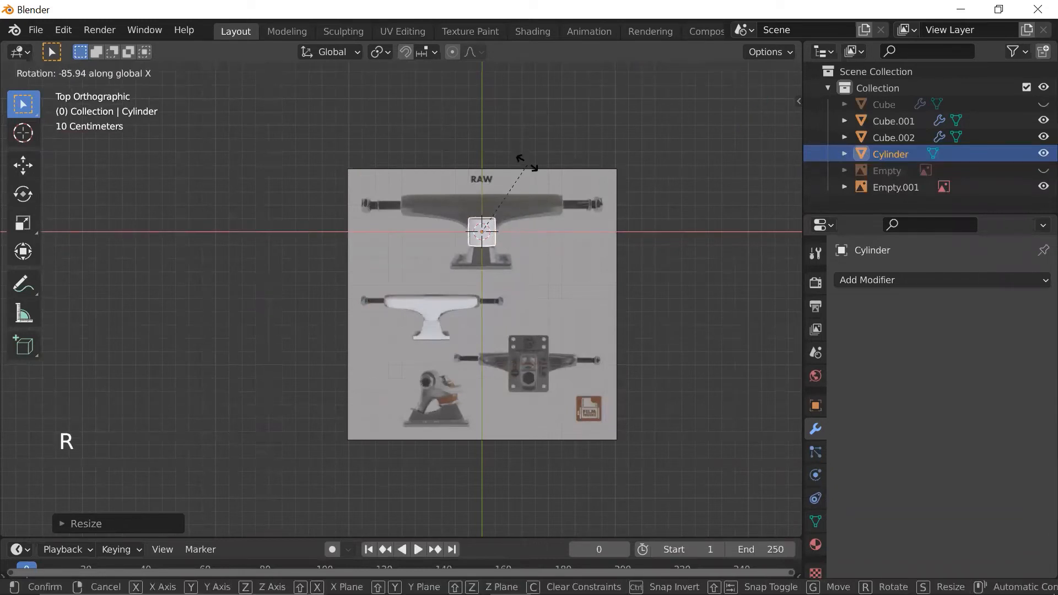
key("Return")
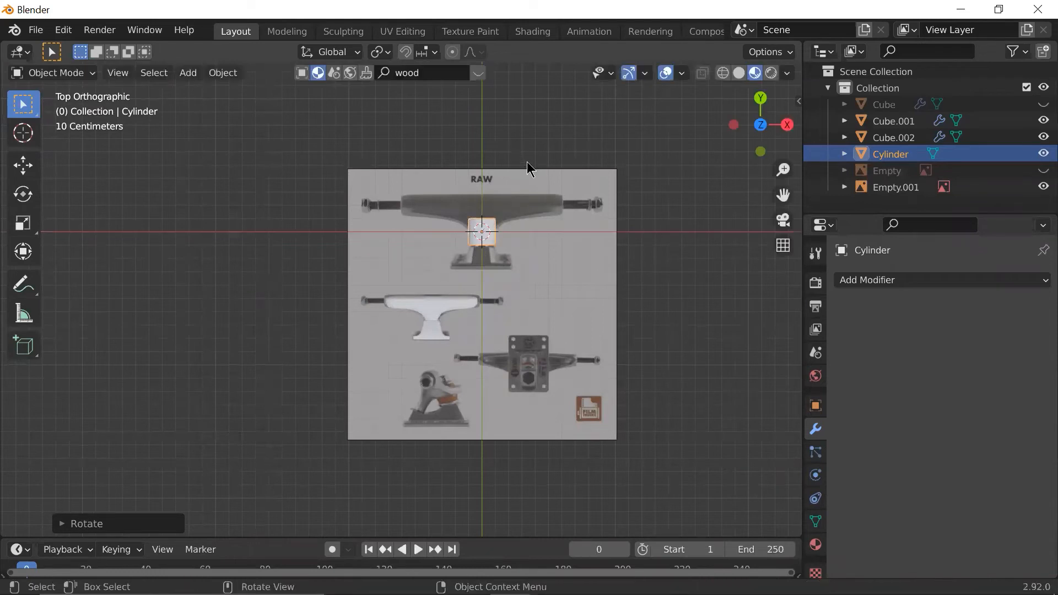
- Move the cylinder to just above the modelled hanger on the reference image
scroll(539, 196, "up", 5)
scroll(548, 209, "down", 2)
middle_click_drag(548, 209, 525, 200, "shift")
scroll(528, 190, "up", 1)
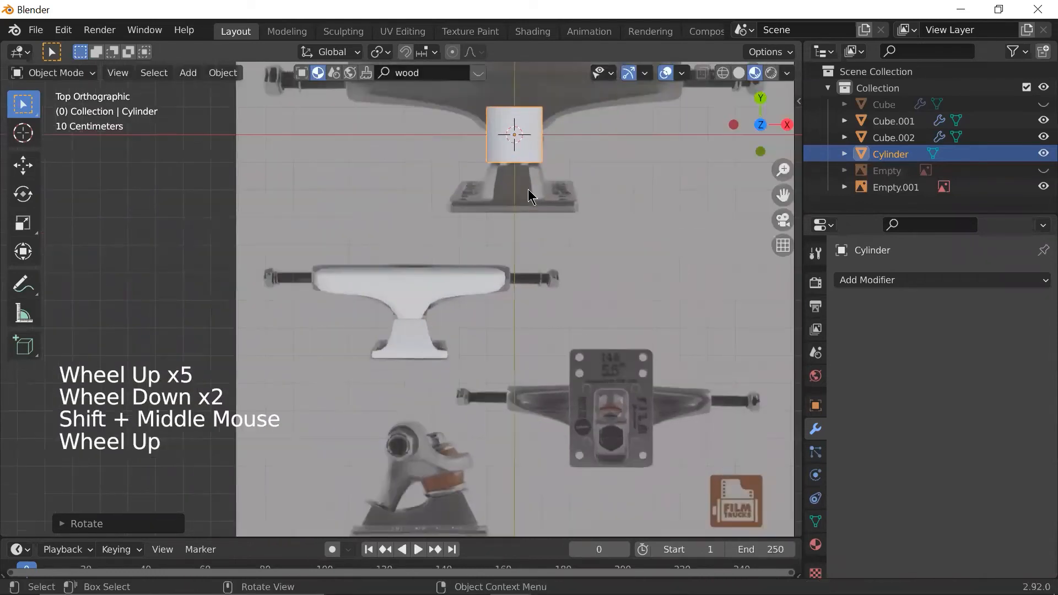
scroll(531, 190, "down", 1)
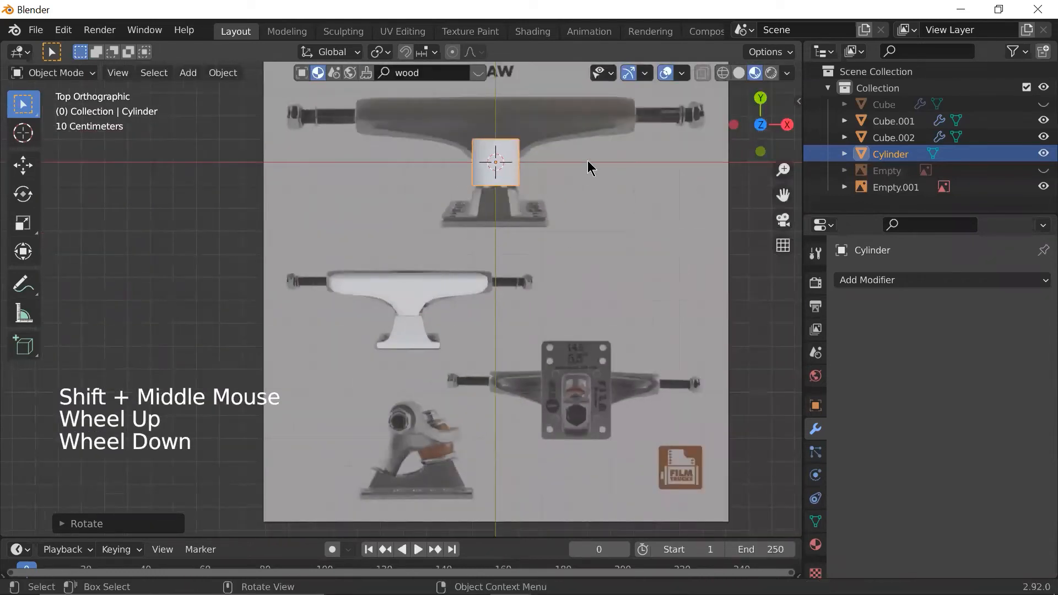
key("g")
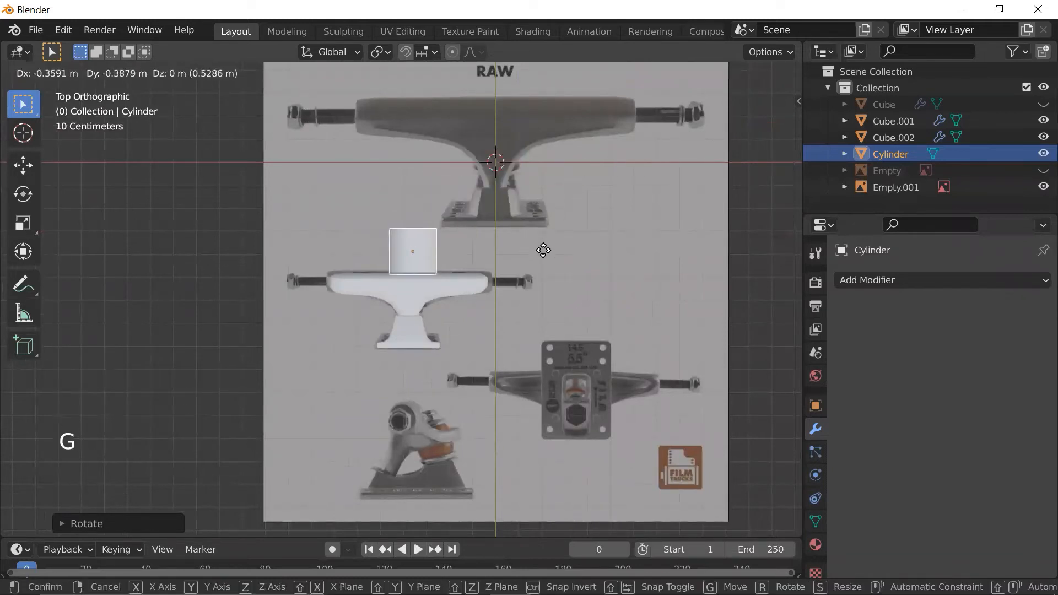
left_click(544, 235)
scroll(538, 250, "down", 2)
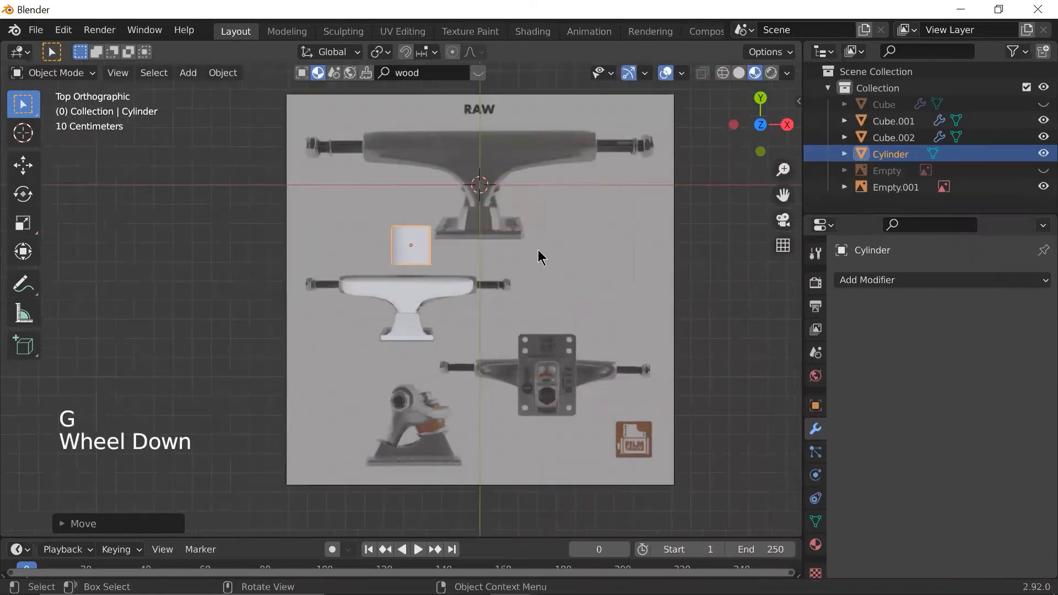
scroll(536, 252, "up", 2)
middle_click_drag(512, 255, 521, 229, "shift")
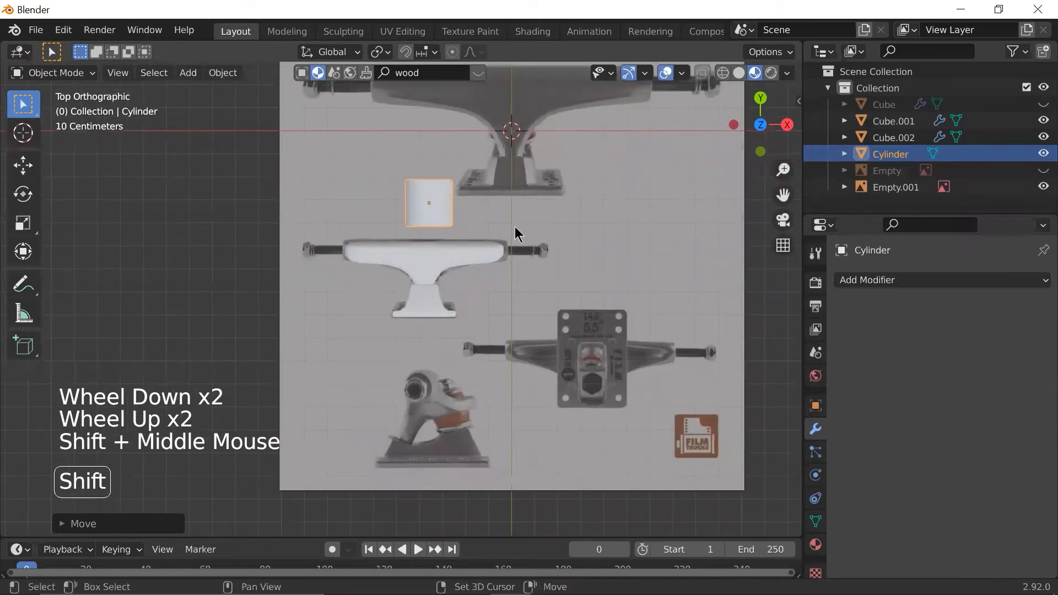
- Move the cylinder over the orange bushing in the truck's side-view reference, tilt it about 24° clockwise, and shrink it slightly
key("g")
key("r")
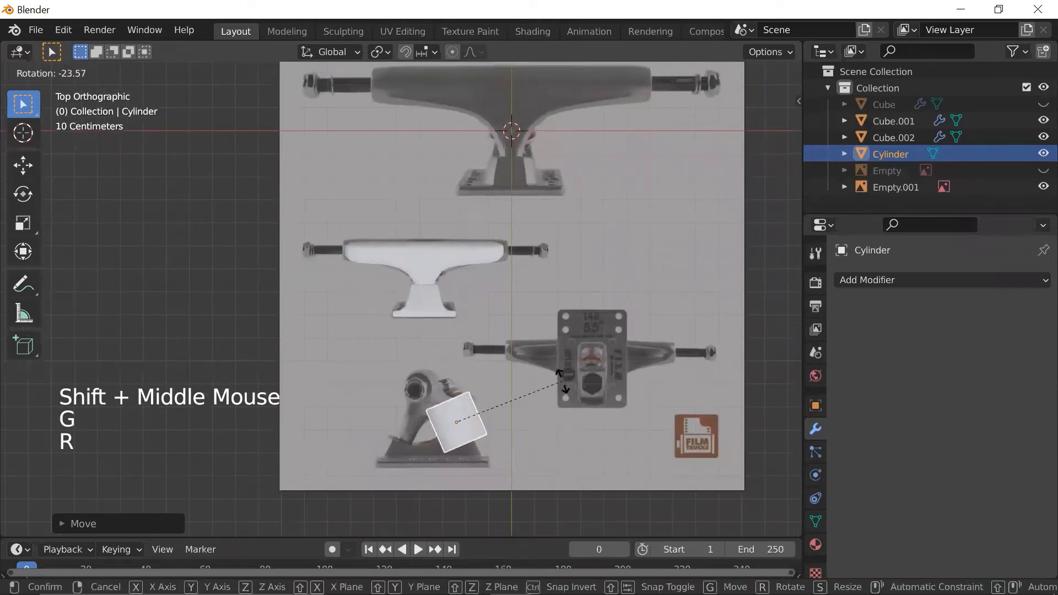
left_click(563, 388)
key("s")
left_click(574, 414)
key("g")
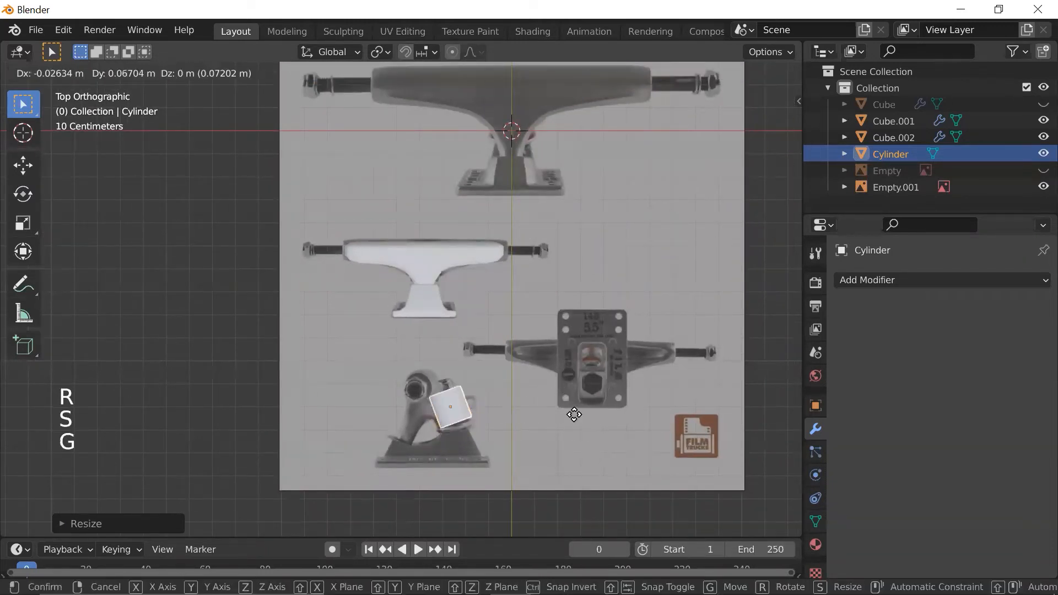
left_click(574, 421)
- In wireframe display, adjust the cylinder's tilt to the bushing and scale it down further
key("shift+z")
scroll(571, 424, "down", 2)
middle_click_drag(572, 424, 559, 352, "shift")
scroll(581, 374, "up", 6)
scroll(582, 374, "up", 1)
scroll(574, 336, "up", 2)
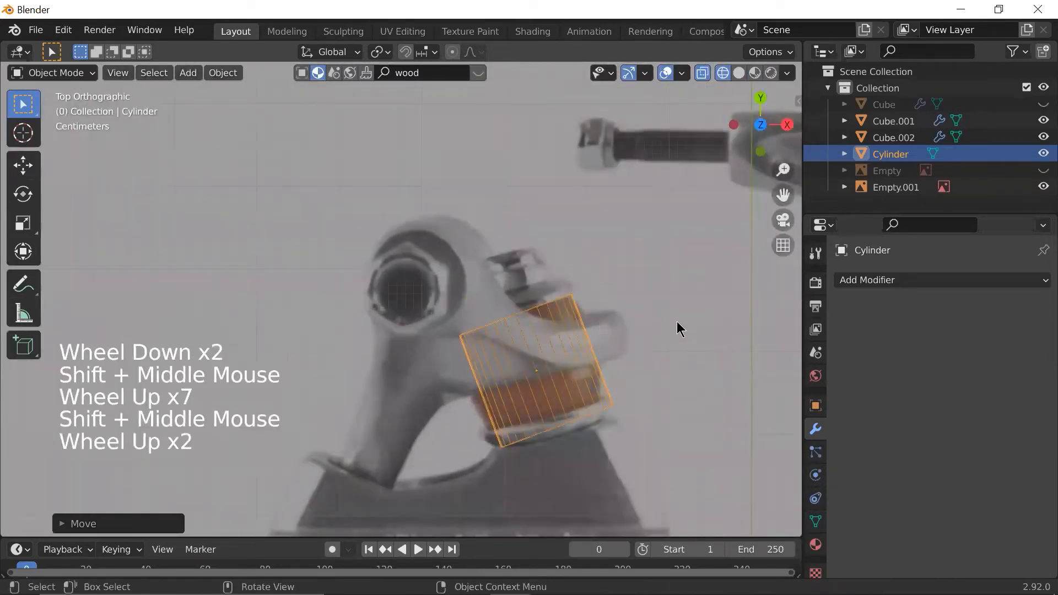
key("r")
left_click(678, 340)
key("s")
left_click(658, 349)
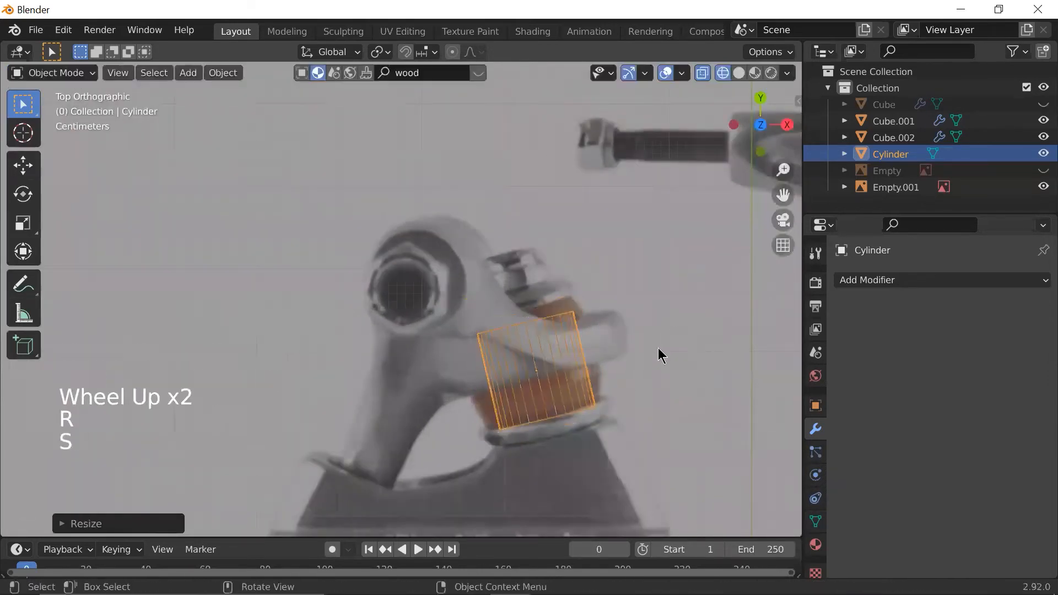
- Reposition and slightly enlarge the cylinder so its ends meet the upper and lower limits of the orange bushing
key("g")
left_click(655, 342)
key("s")
left_click(669, 343)
key("g")
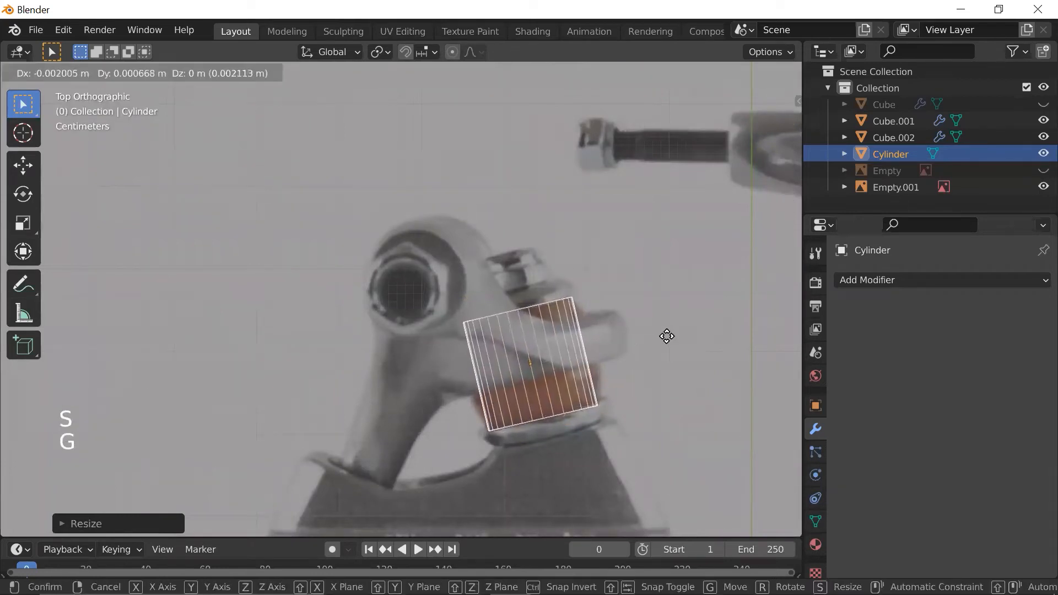
left_click(669, 339)
- Fine-tune the cylinder's rotation so that its ends run parallel to the bushing's washers in the side view
key("r")
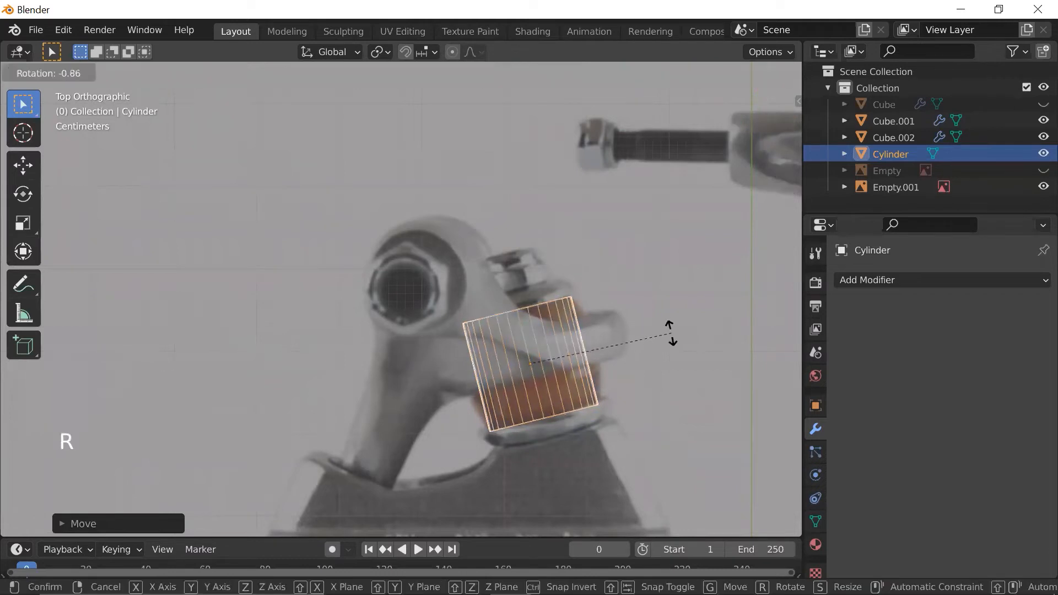
left_click(670, 335)
scroll(643, 342, "down", 2)
middle_click_drag(643, 342, 611, 293, "shift")
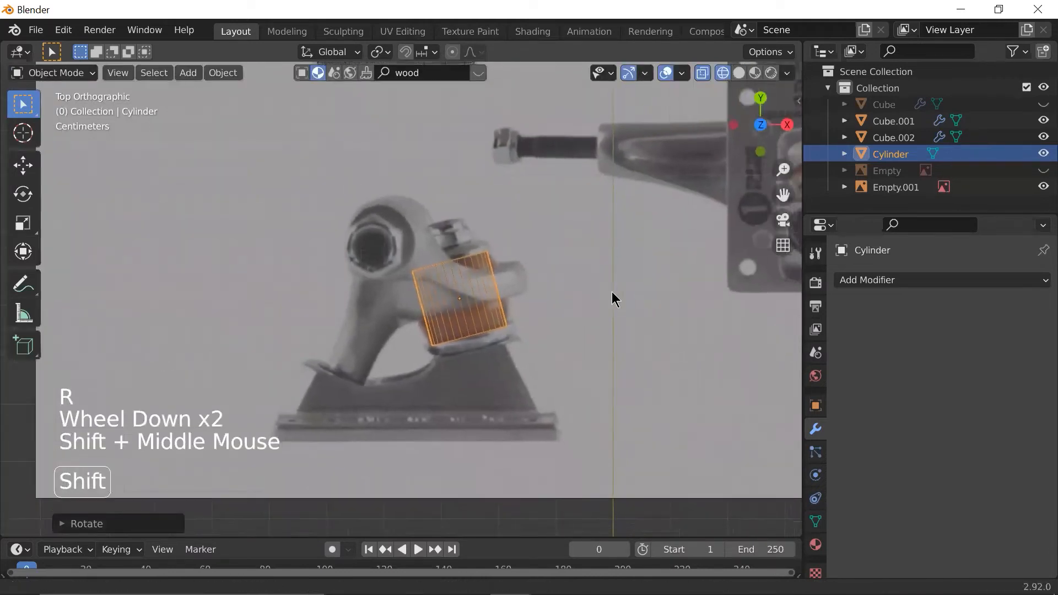
scroll(612, 293, "up", 2)
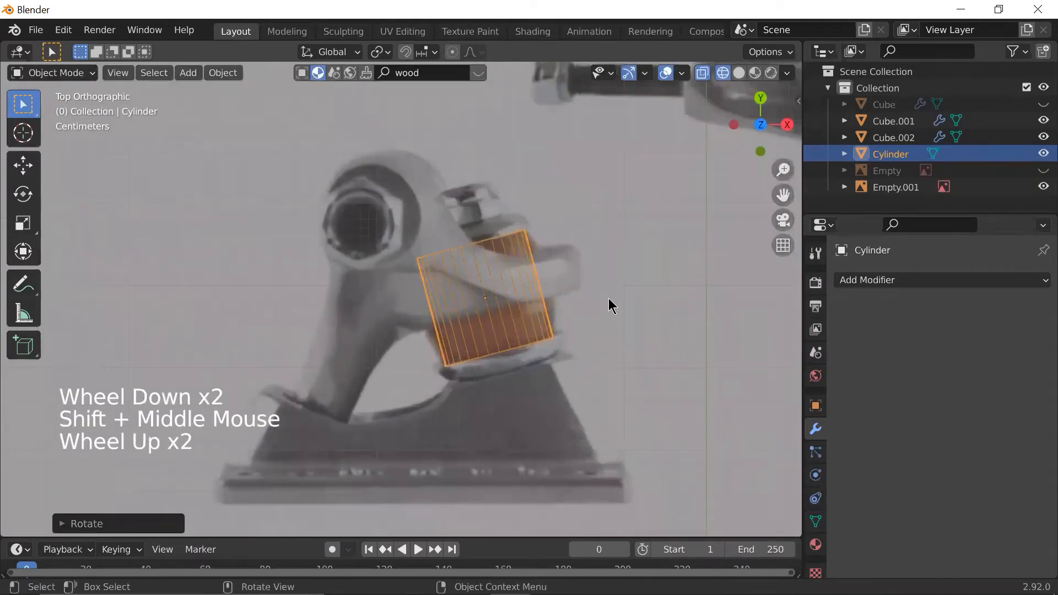
key("r")
right_click(611, 297)
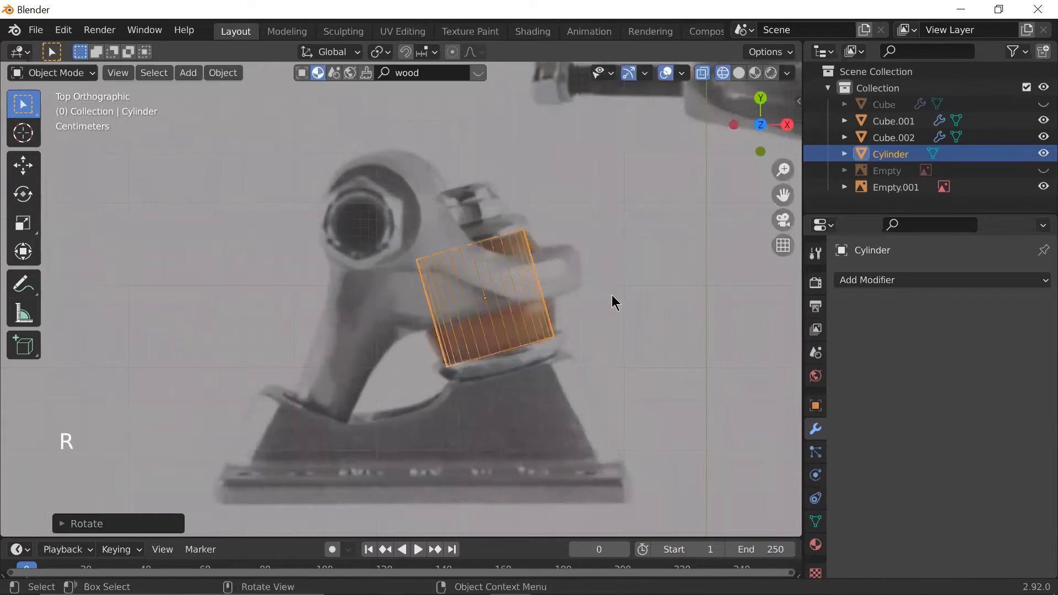
scroll(612, 295, "up", 1)
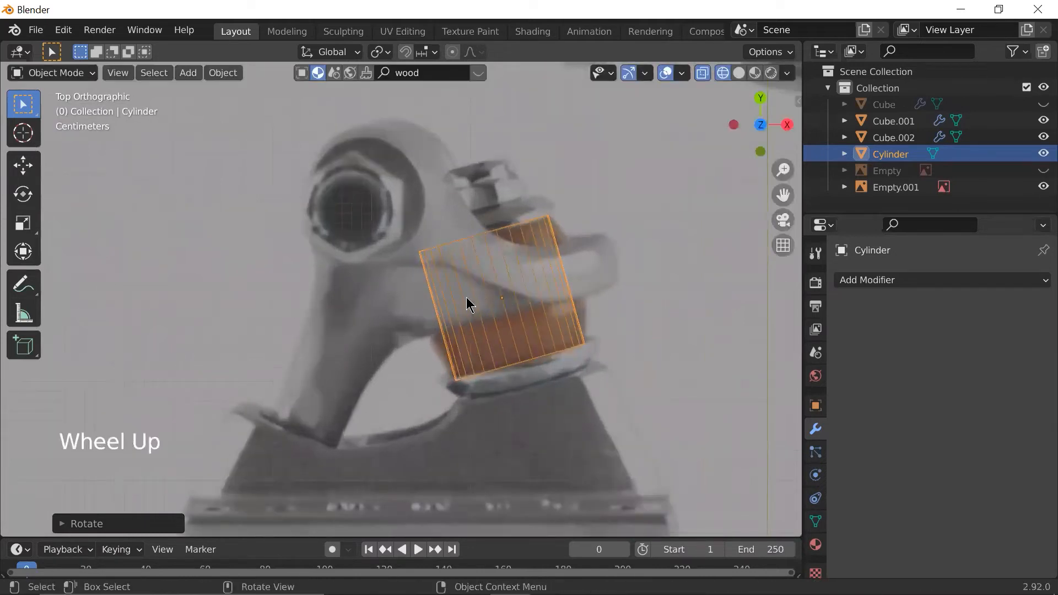
- Cut an edge loop around the cylinder, slide it near the lower end, and scale it outward to about 1.18
key("Tab")
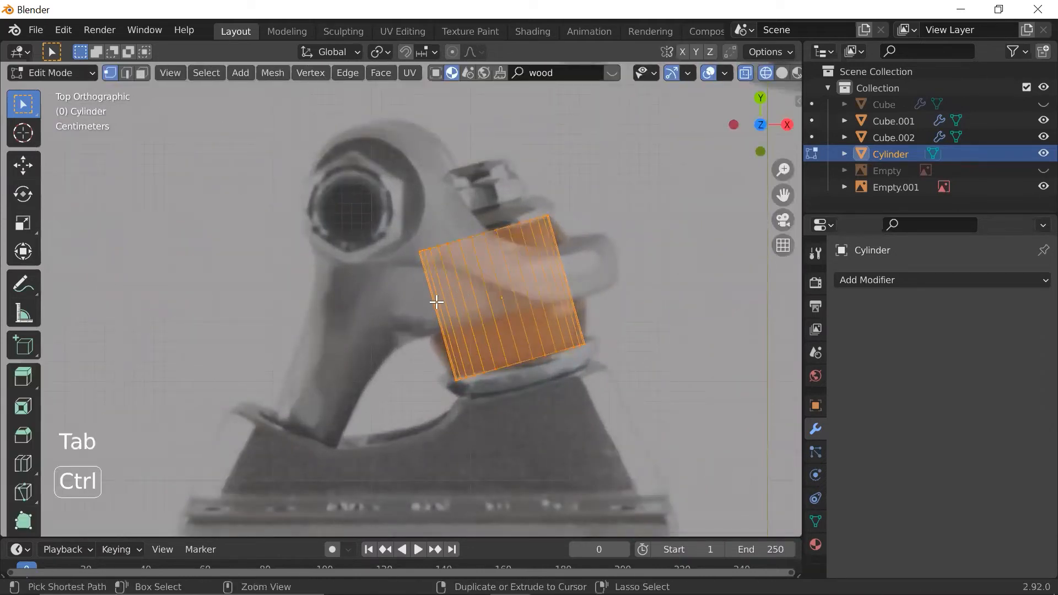
key("ctrl+r")
left_click(433, 303)
right_click(467, 300)
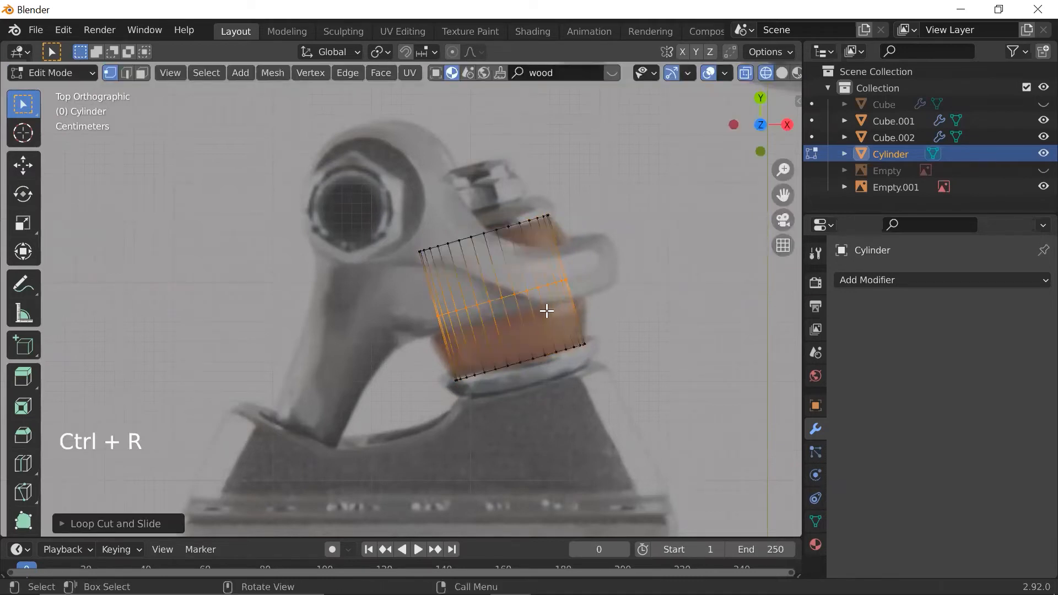
key("g")
key("g")
left_click(584, 310)
key("s")
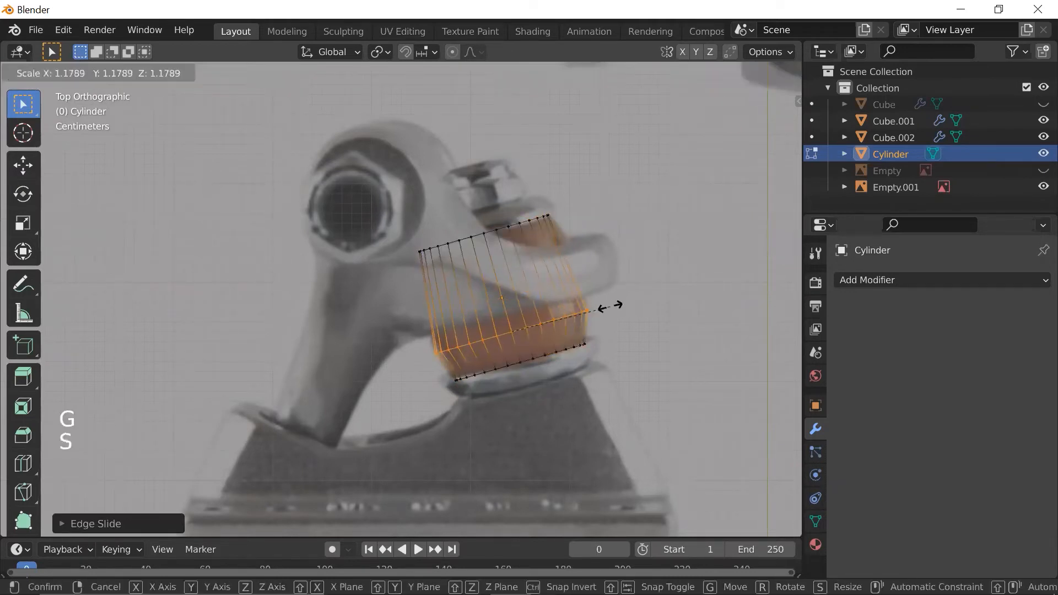
left_click(610, 307)
- Cut a second edge loop near the cylinder's upper end, scale it outward to form the bushing's bulge, and finish mesh editing
key("ctrl+r")
left_click(424, 270)
left_click(422, 245)
key("s")
left_click(621, 242)
scroll(614, 243, "down", 2)
scroll(610, 253, "up", 2)
scroll(543, 295, "down", 1)
key("Tab")
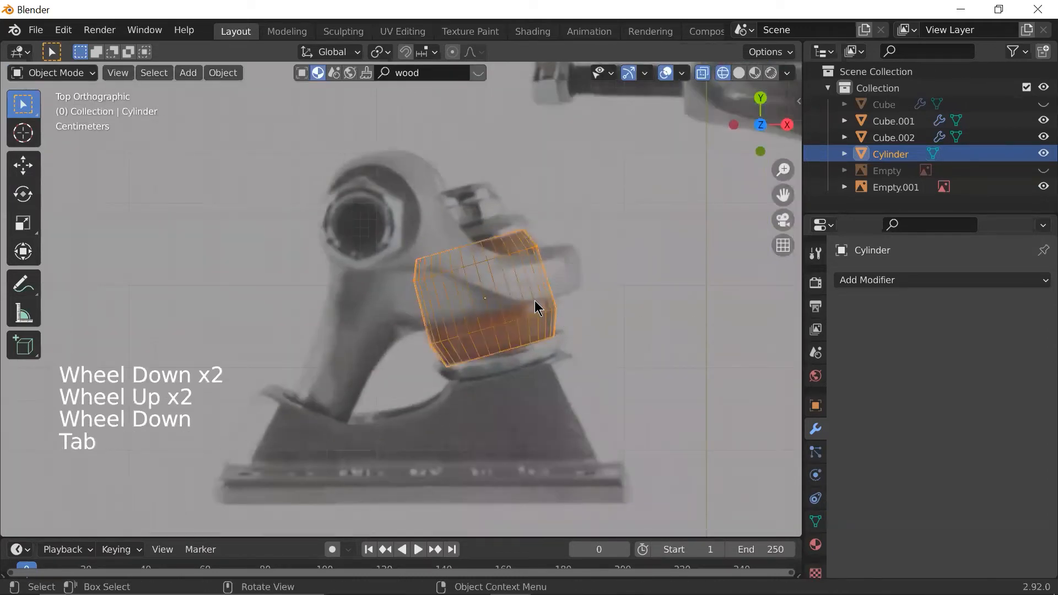
- Inspect the bushing shape in shaded and wireframe display against the bolt and washers in the side-view reference
key("shift+z")
key("shift+z")
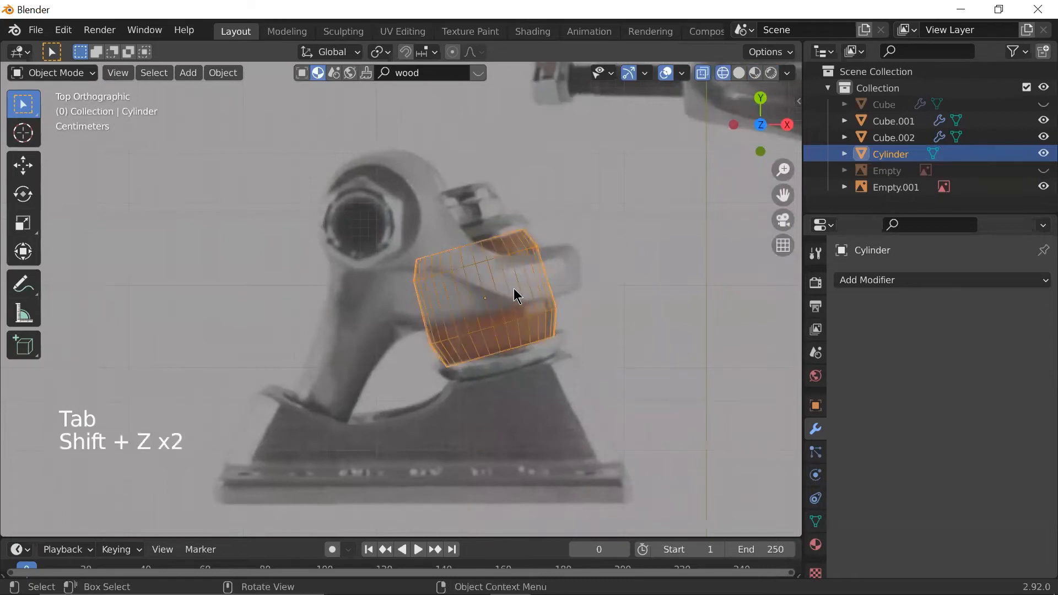
key("shift+z")
right_click(513, 291)
scroll(548, 296, "up", 2)
scroll(548, 296, "down", 1)
middle_click_drag(550, 249, 550, 296)
key("grave")
key("shift+z")
scroll(562, 290, "up", 3)
scroll(528, 296, "down", 2)
scroll(512, 296, "up", 1)
scroll(580, 312, "down", 2)
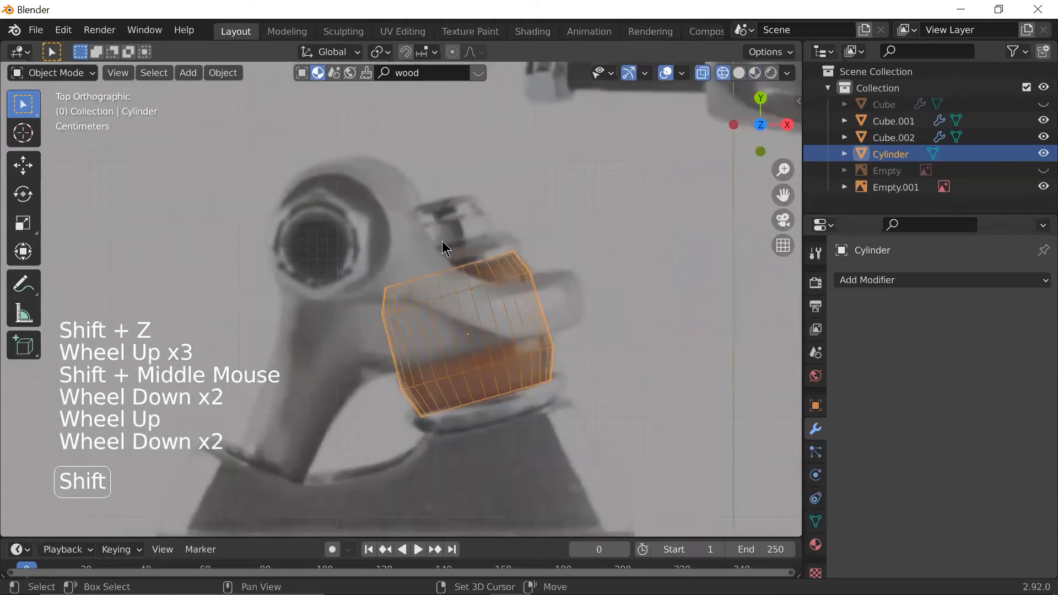
key("shift+a")
left_click(462, 234)
key("shift+a")
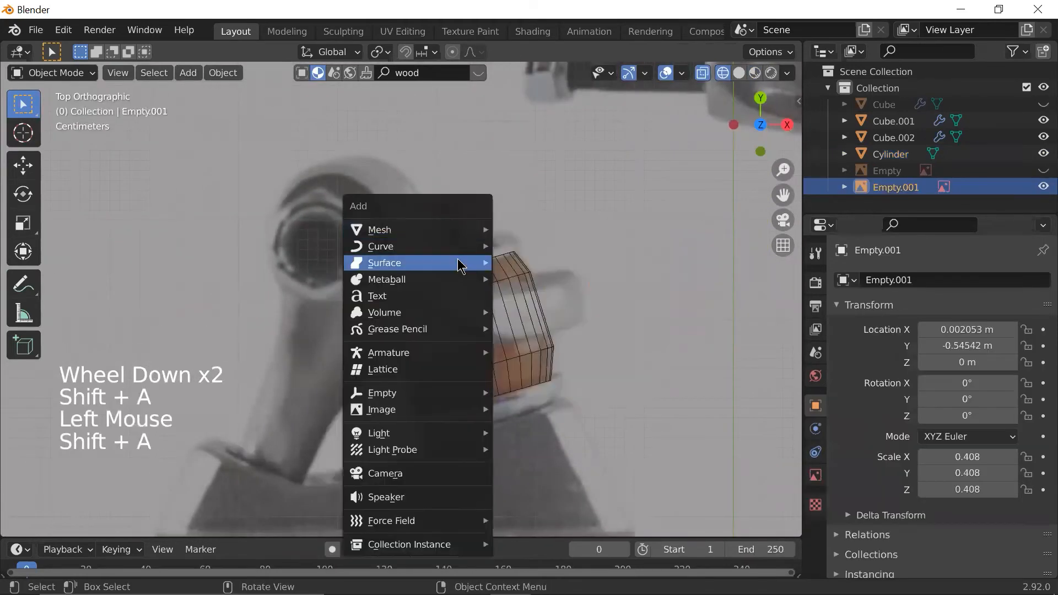
left_click(479, 292)
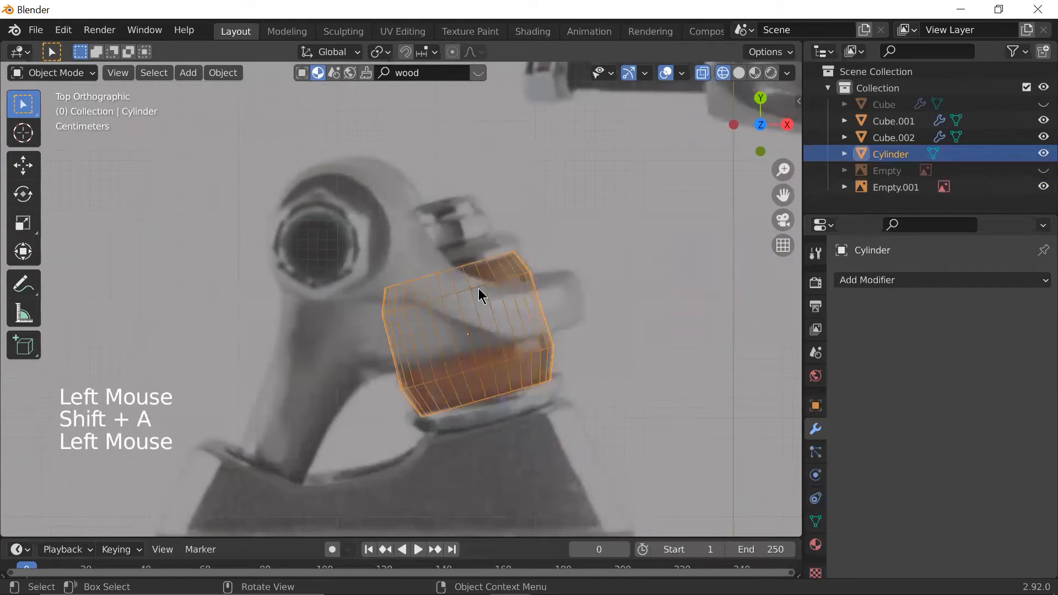
scroll(531, 339, "down", 2)
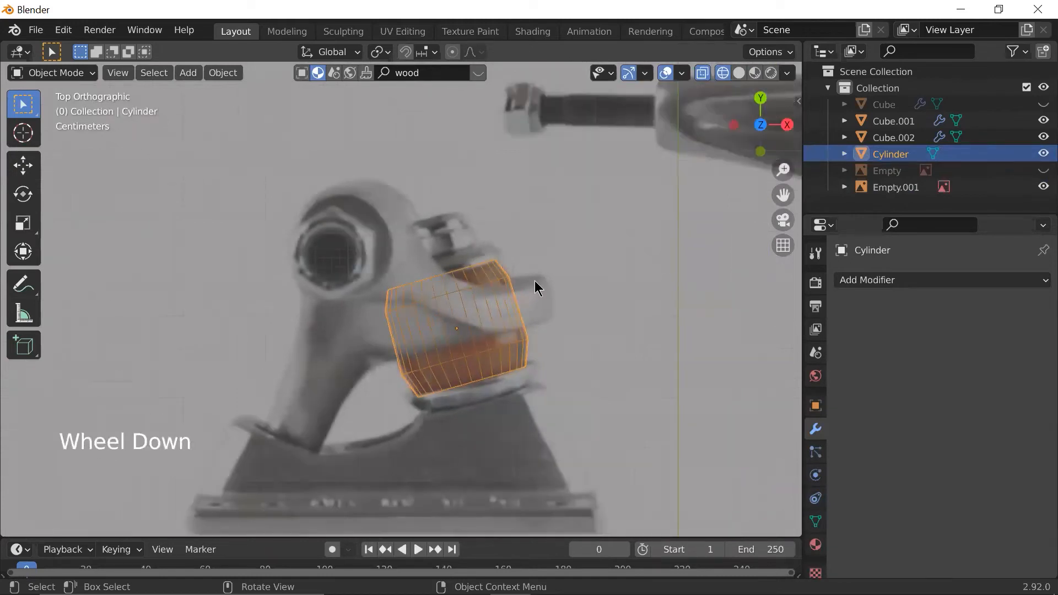
left_click(591, 278)
scroll(590, 278, "down", 2)
scroll(591, 278, "down", 2)
key("shift+a")
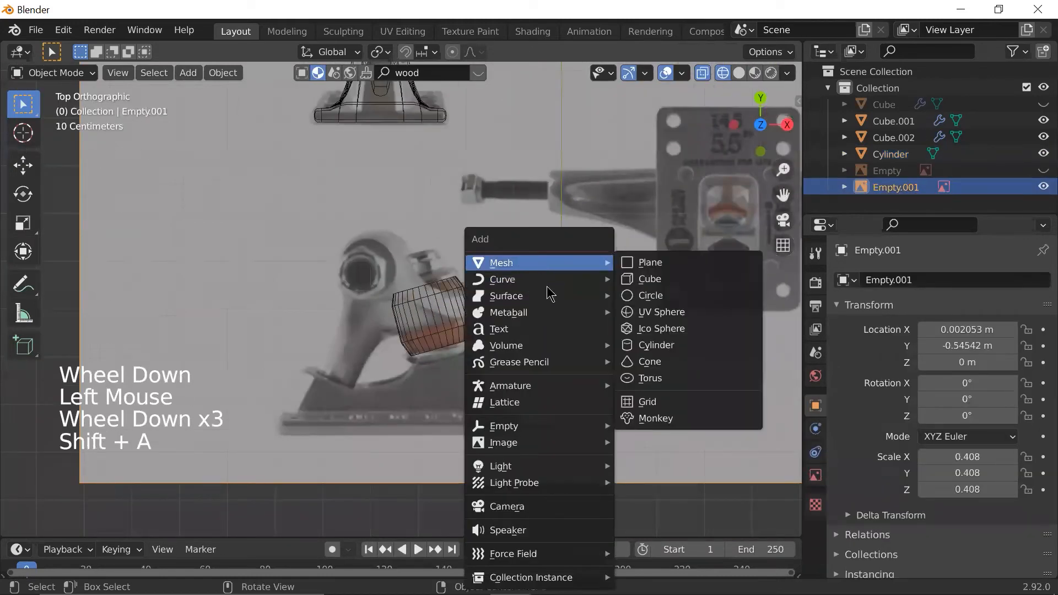
mouse_move(517, 282)
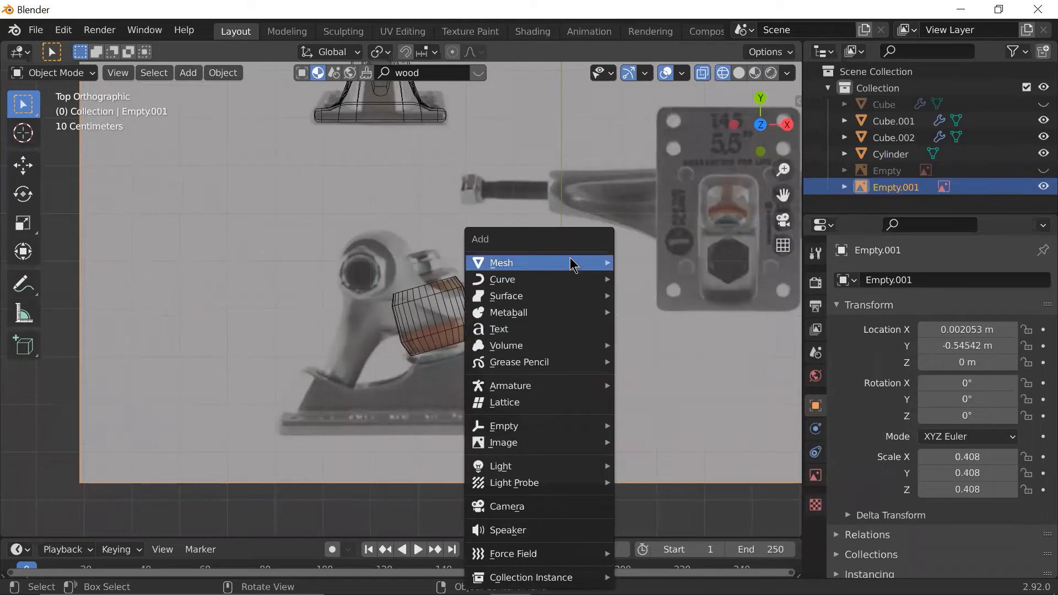
mouse_move(571, 263)
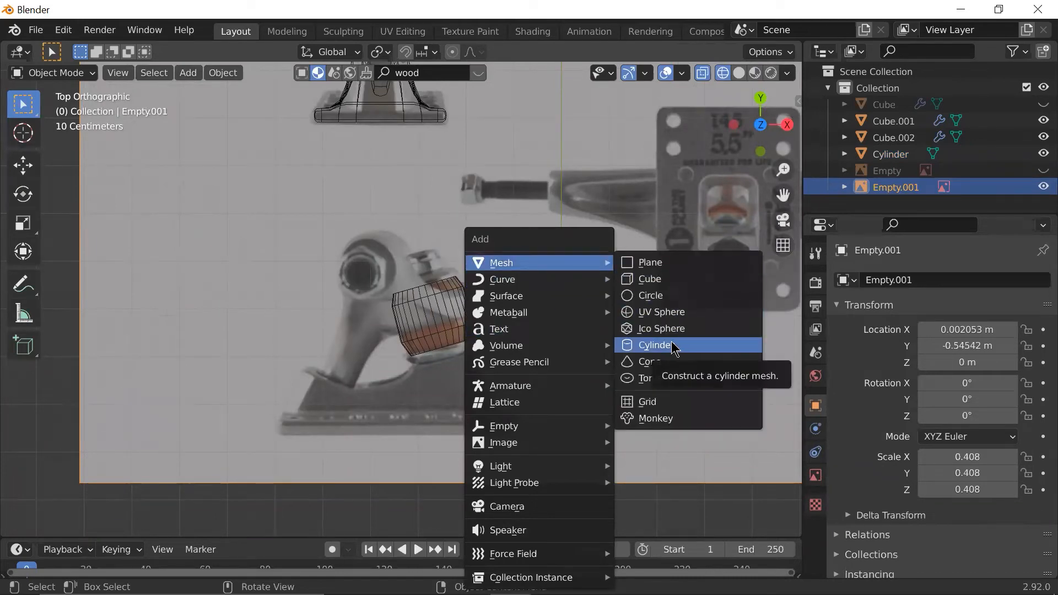
scroll(422, 346, "down", 3)
scroll(423, 332, "up", 3)
scroll(423, 332, "up", 4)
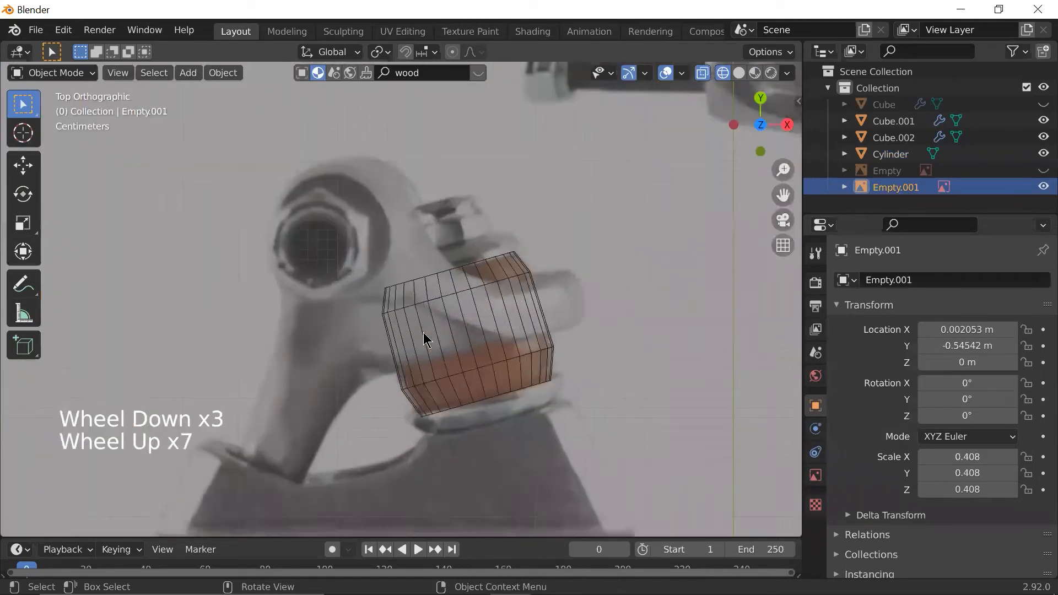
- Duplicate the bushing cylinder and place the copy directly above it, over the bolt in the side-view reference
left_click(465, 286)
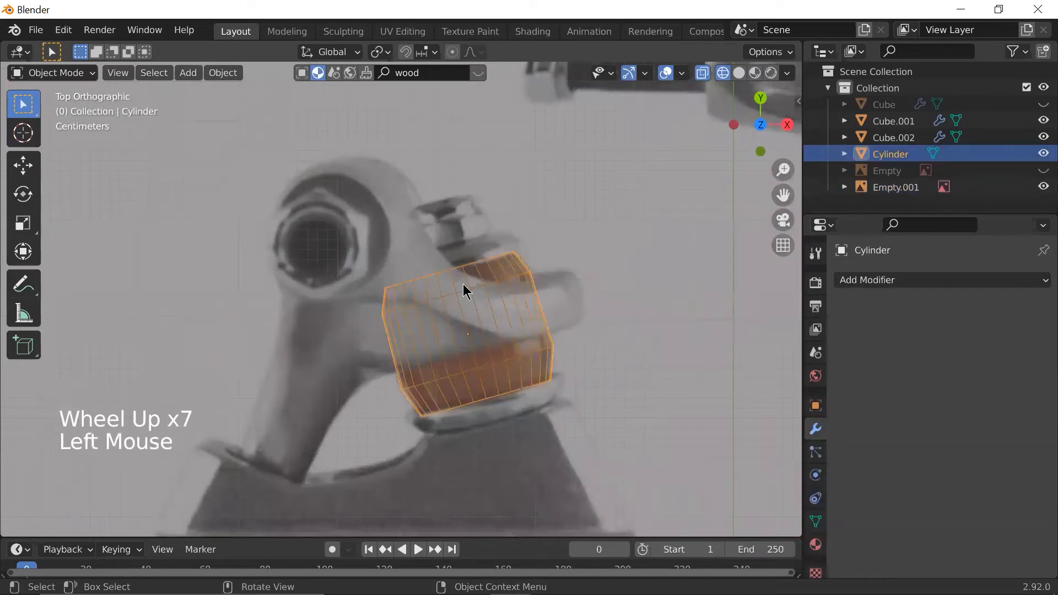
key("shift+d")
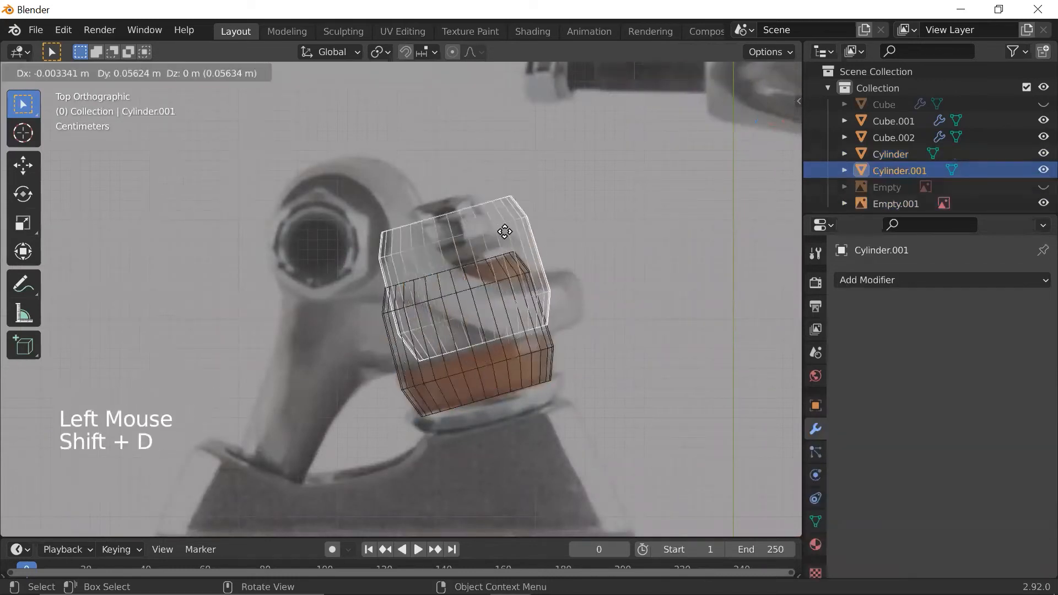
left_click(474, 176)
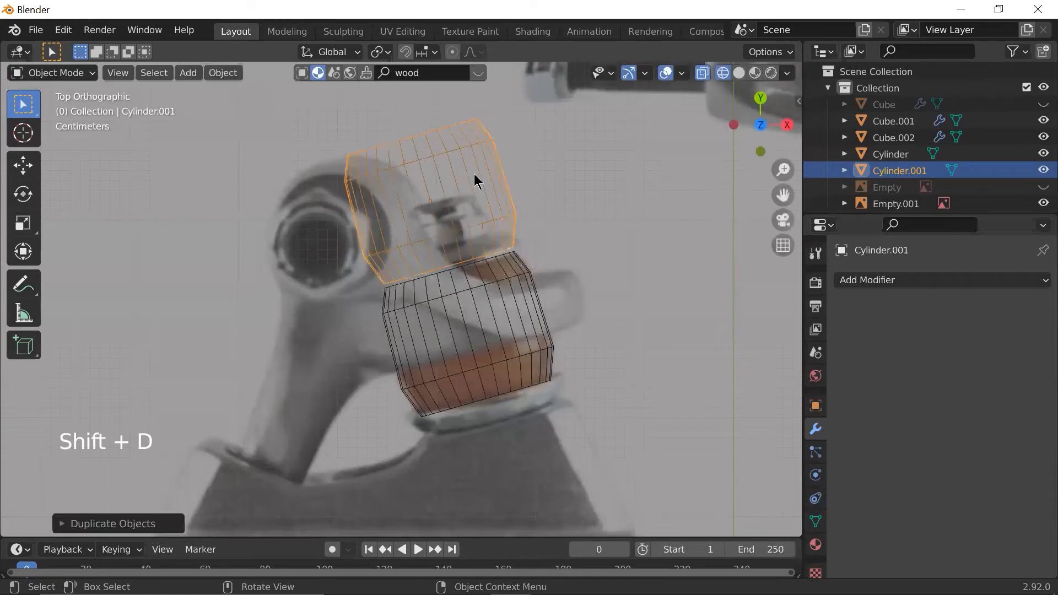
- Flatten the bushing copy along the Y axis into a thin disc, and scale it down evenly toward washer size
key("s")
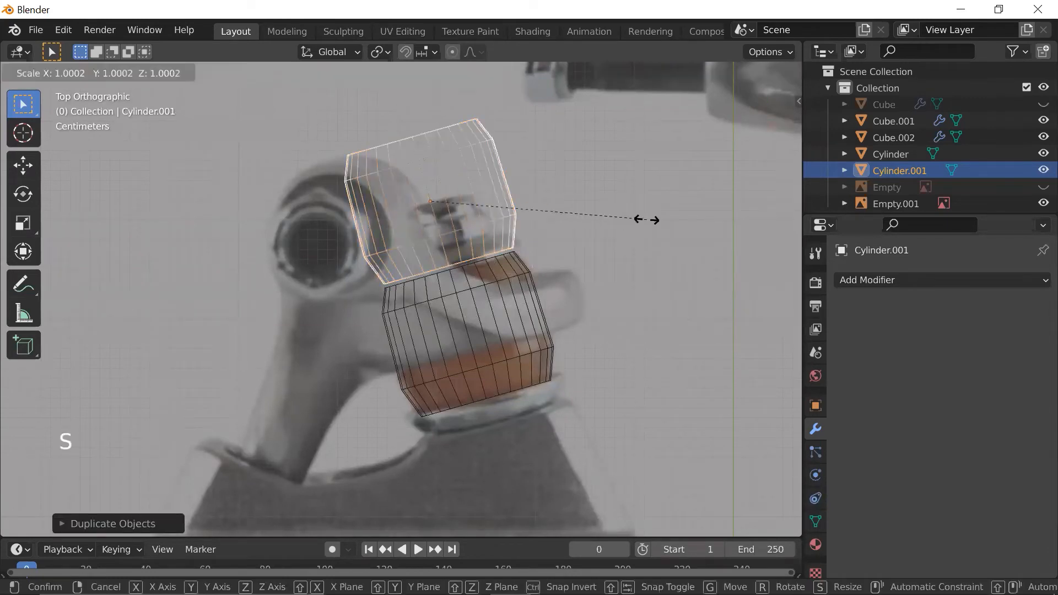
key("z")
right_click(633, 218)
key("s")
key("y")
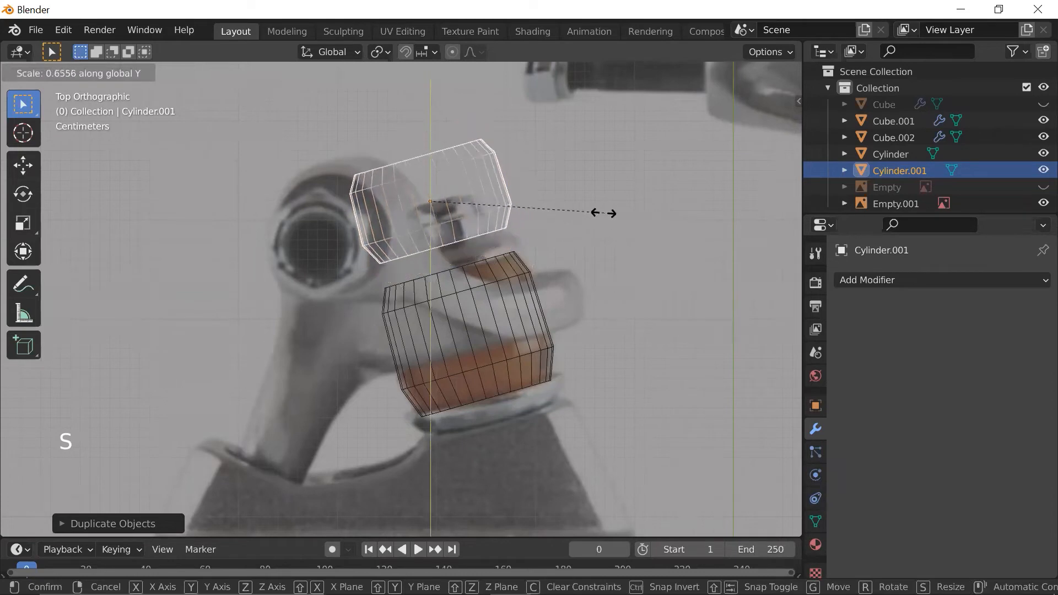
key("y")
key("y")
key("y")
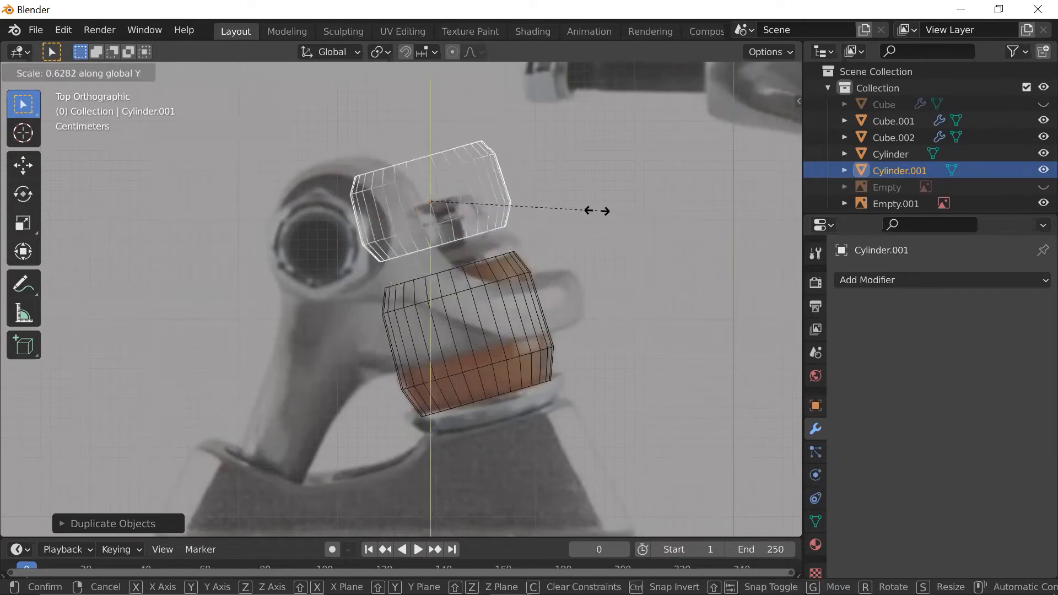
left_click(481, 178)
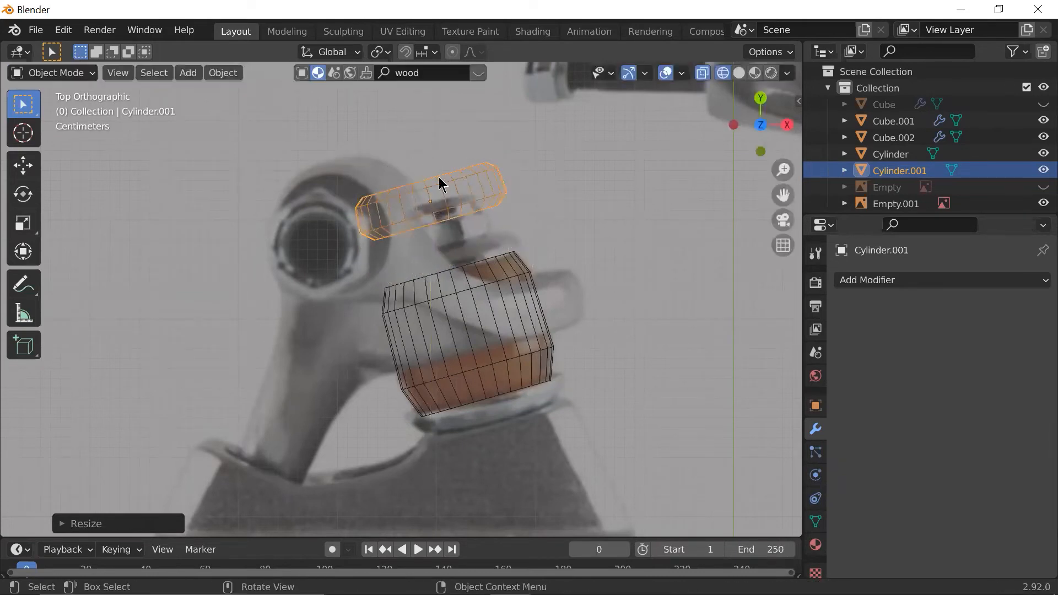
key("s")
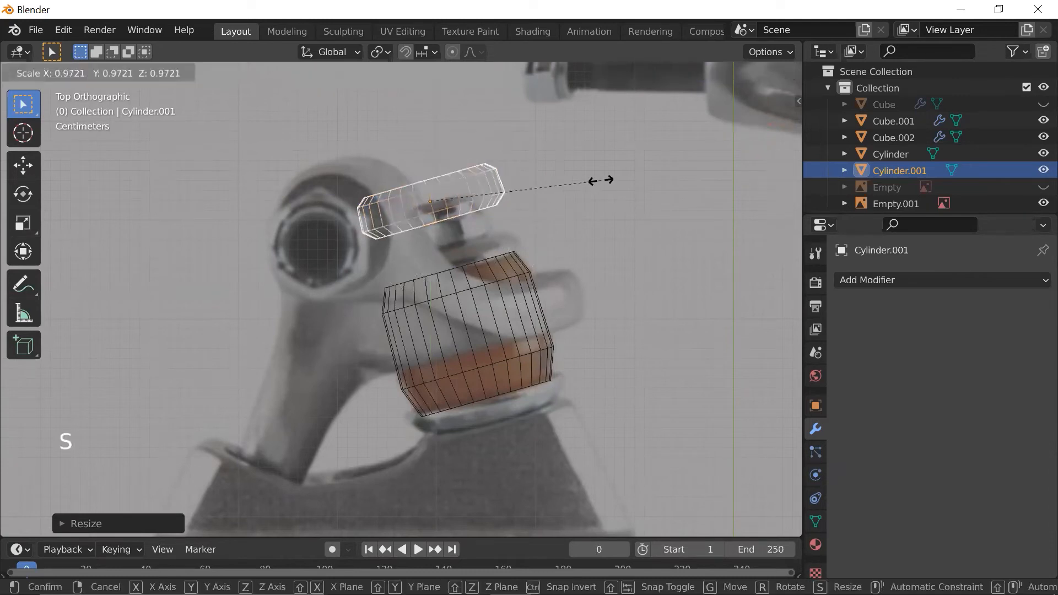
left_click(560, 194)
scroll(550, 124, "down", 4)
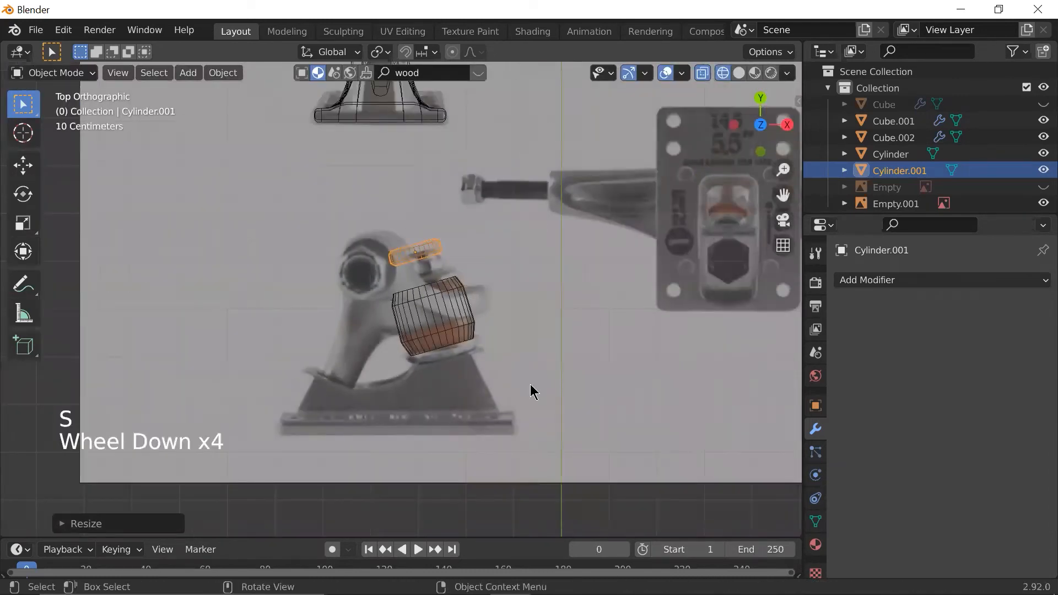
scroll(499, 331, "up", 5)
scroll(508, 346, "down", 1)
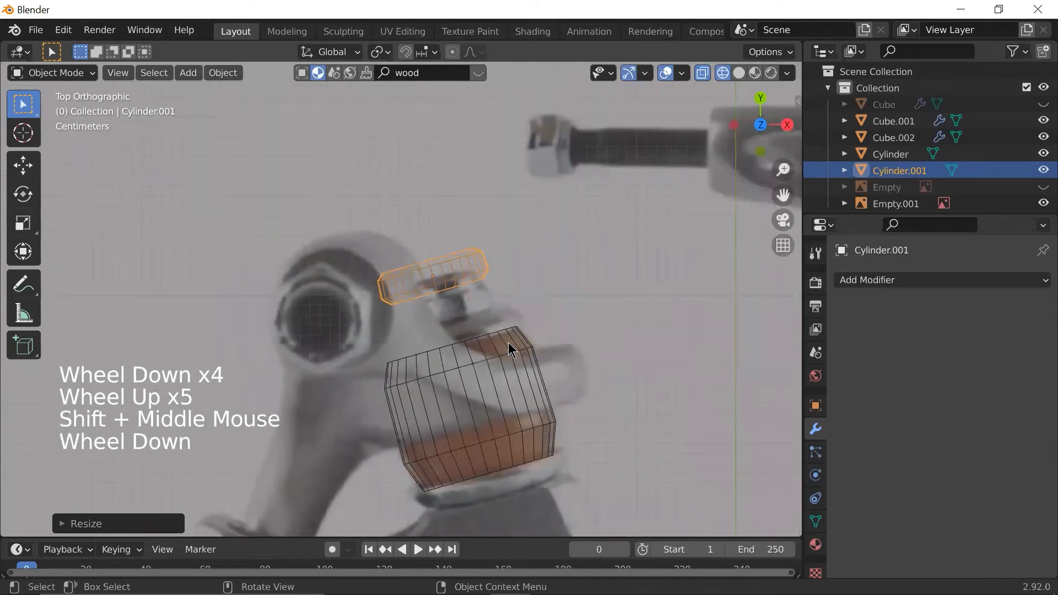
key("g")
key("y")
key("y")
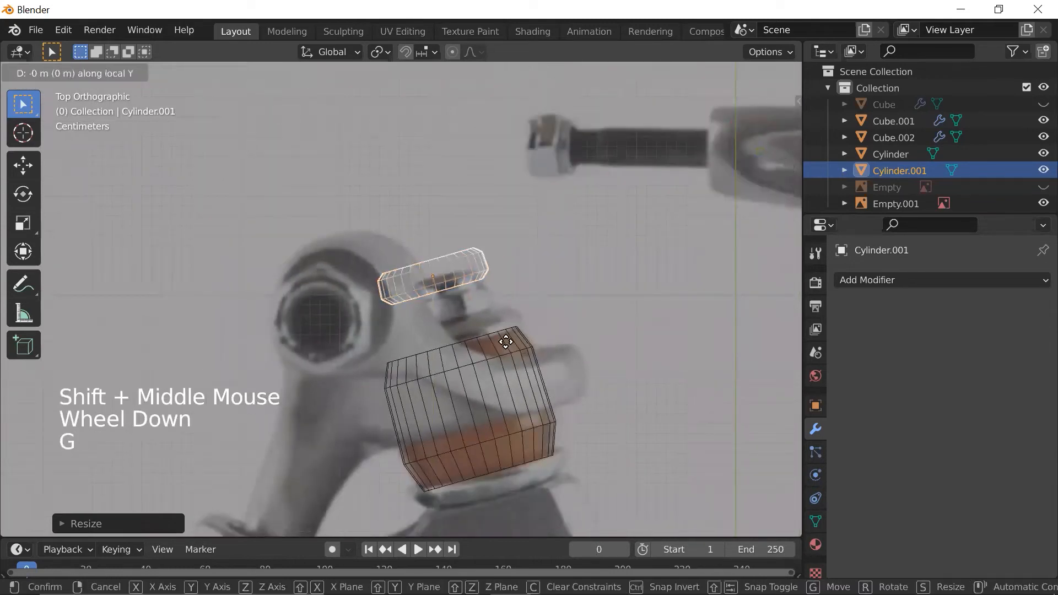
key("Escape")
key("g")
key("y")
key("y")
key("Escape")
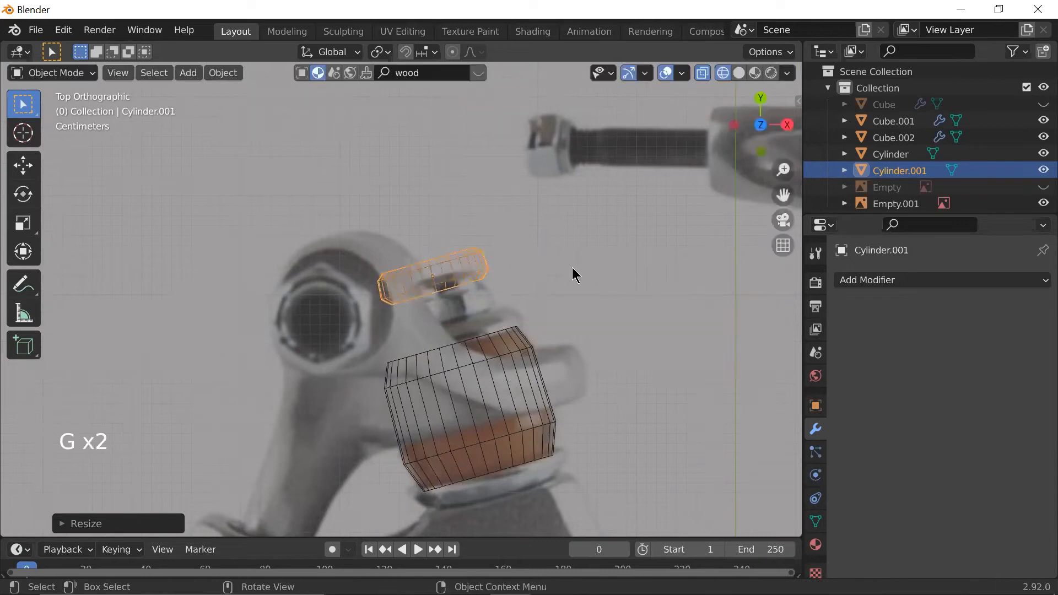
- Enlarge the flattened disc along its local Y axis to widen its depth
key("s")
key("y")
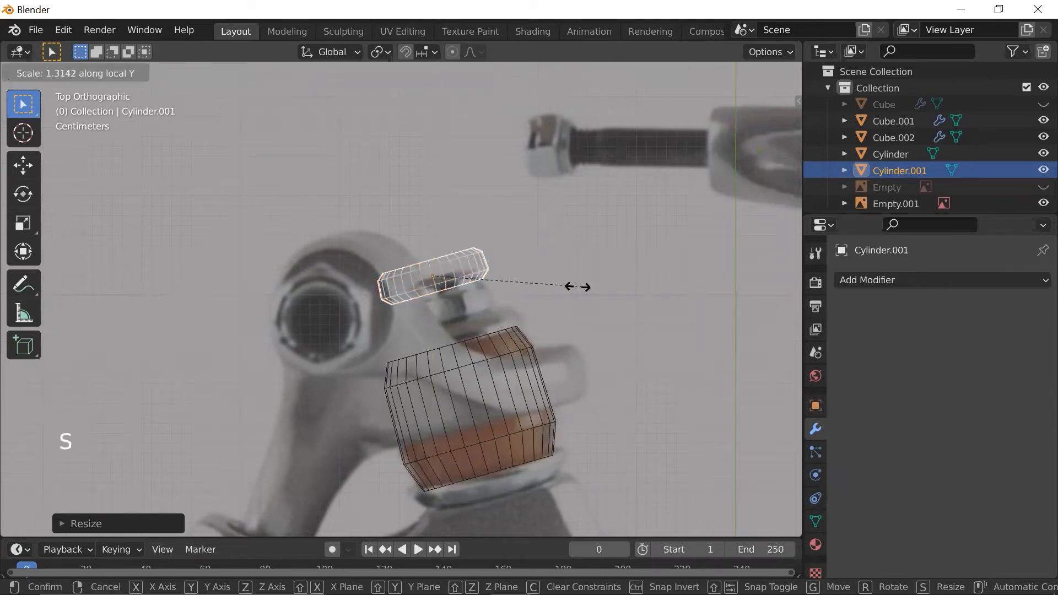
left_click(604, 288)
scroll(548, 301, "down", 2)
scroll(544, 302, "up", 3)
key("s")
key("z")
left_click(549, 302)
key("Escape")
key("Escape")
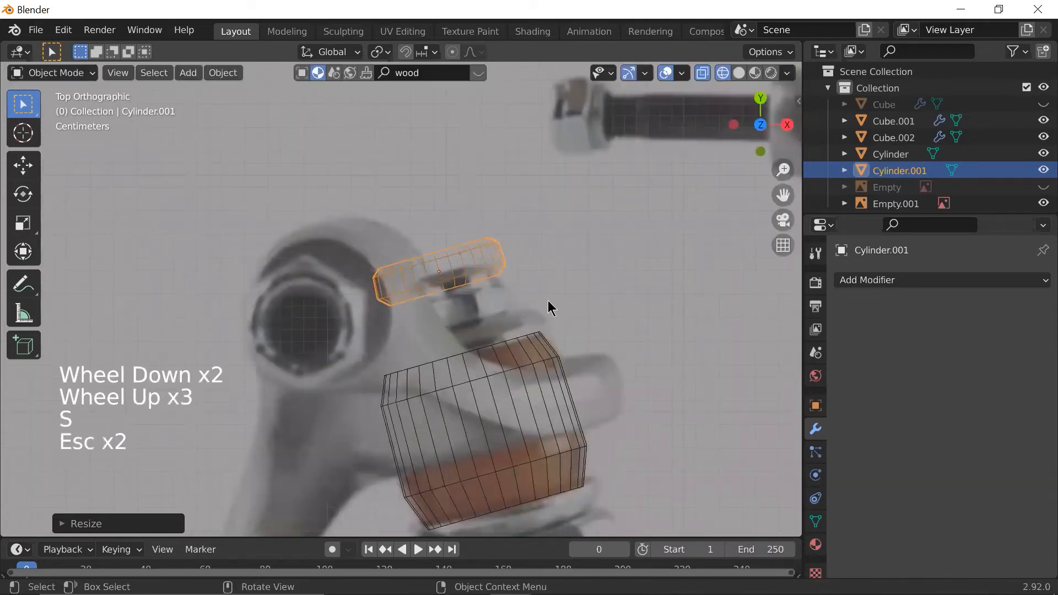
- Thin the disc by scaling it down along its local Z axis
key("s")
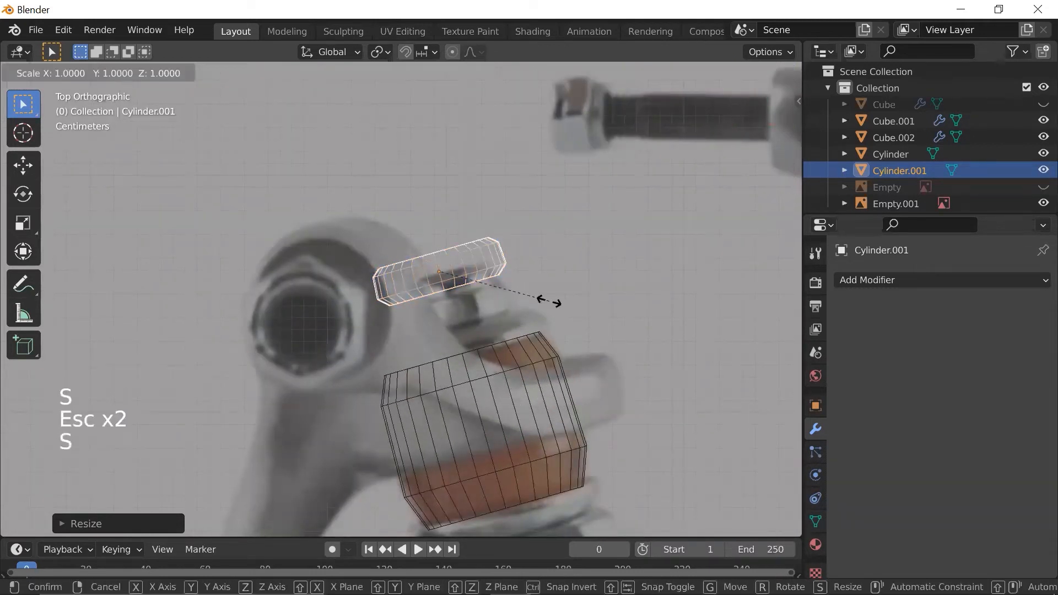
key("z")
key("z")
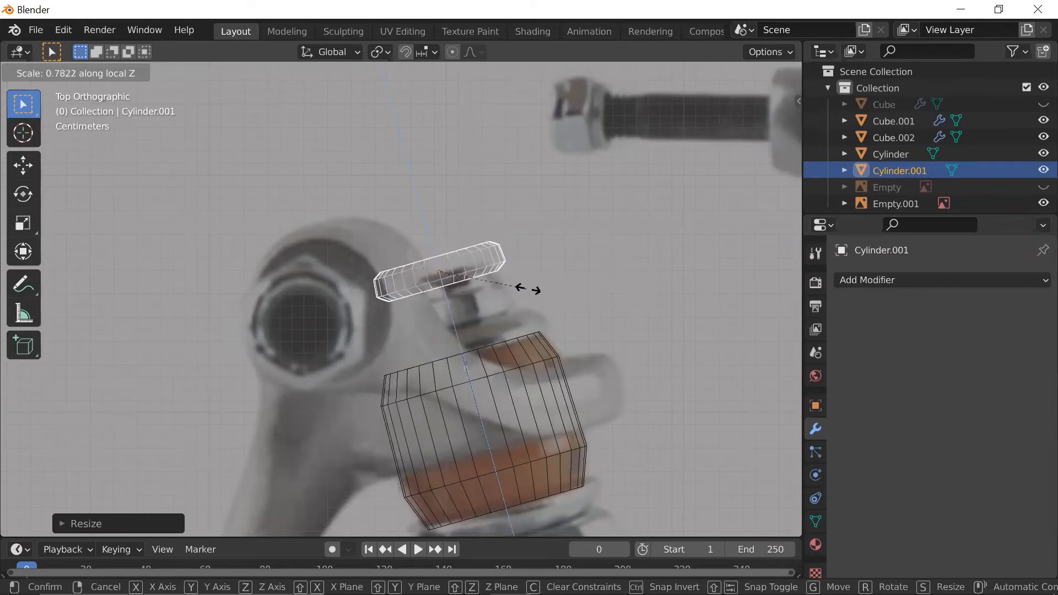
left_click(538, 284)
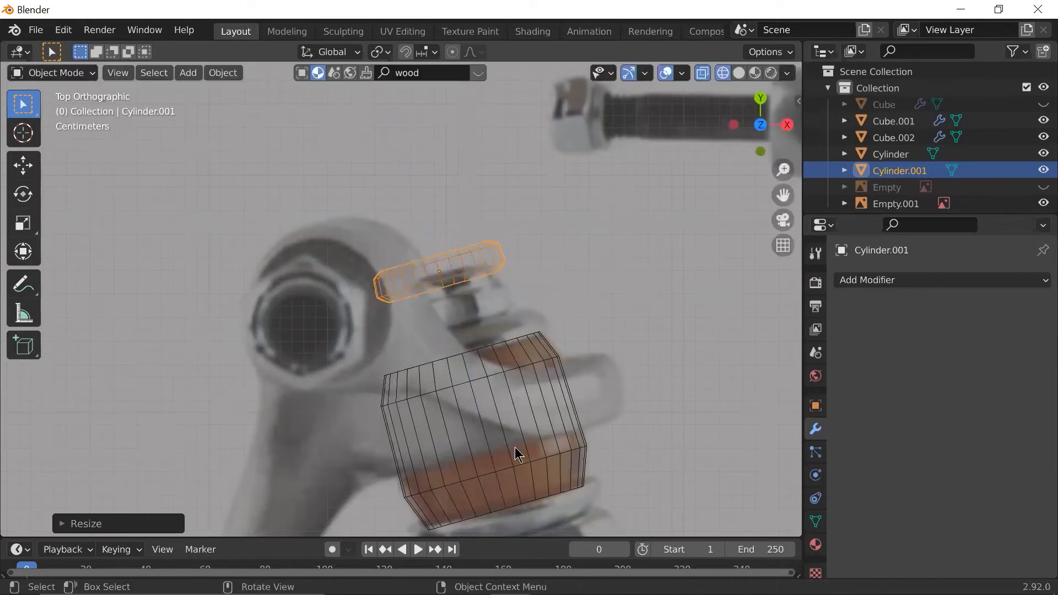
- Move the disc onto the bushing's upper end and scale it evenly to match the upper washer in the reference
scroll(479, 301, "up", 2)
scroll(480, 301, "down", 2)
key("g")
left_click(508, 358)
key("s")
left_click(558, 318)
key("g")
left_click(584, 309)
key("s")
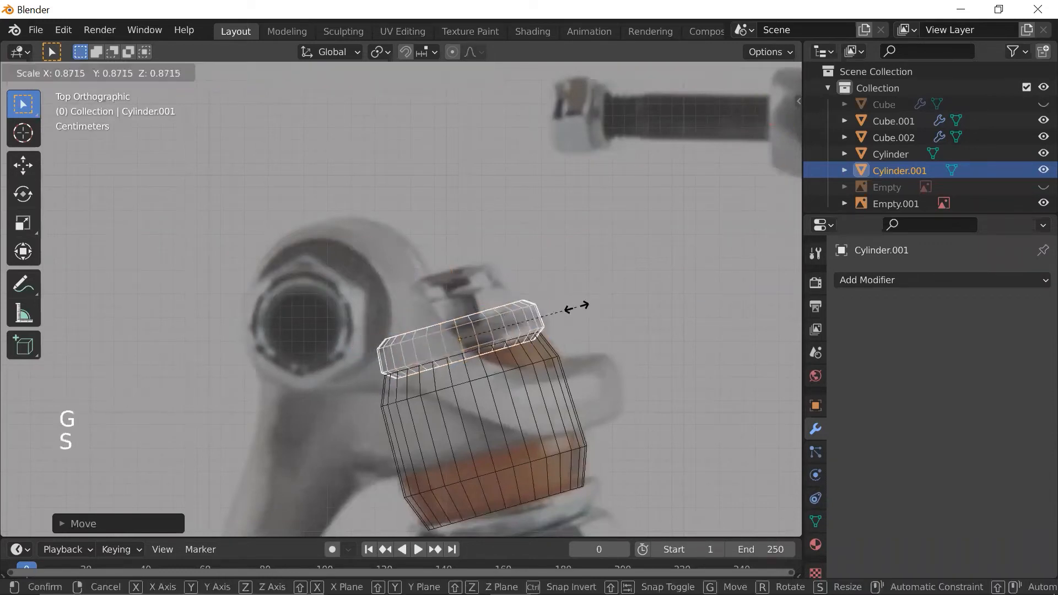
left_click(573, 310)
- Scale the upper washer's lower edge loop outward to flare its rim, and resize the whole washer to fit the bushing
scroll(543, 335, "up", 2)
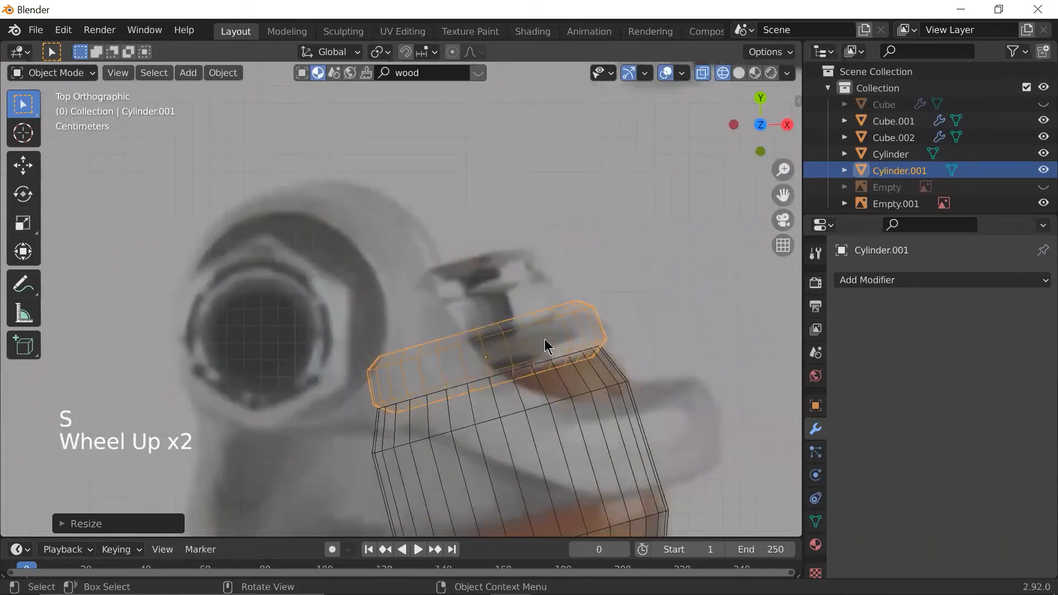
key("Tab")
left_click(434, 388, "alt")
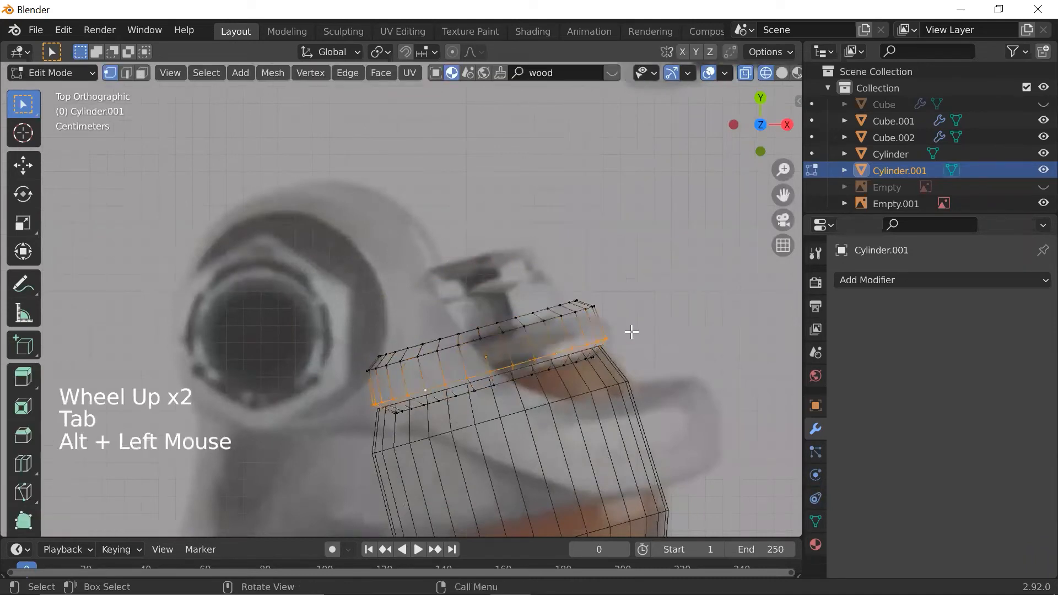
key("s")
left_click(649, 325)
key("Tab")
scroll(648, 325, "down", 1)
key("s")
left_click(631, 319)
- Duplicate the upper washer to the bushing's lower end and rotate the copy upside down
scroll(629, 319, "down", 3)
scroll(629, 318, "up", 1)
scroll(629, 319, "down", 5)
scroll(622, 319, "up", 2)
scroll(501, 320, "up", 3)
scroll(501, 320, "down", 2)
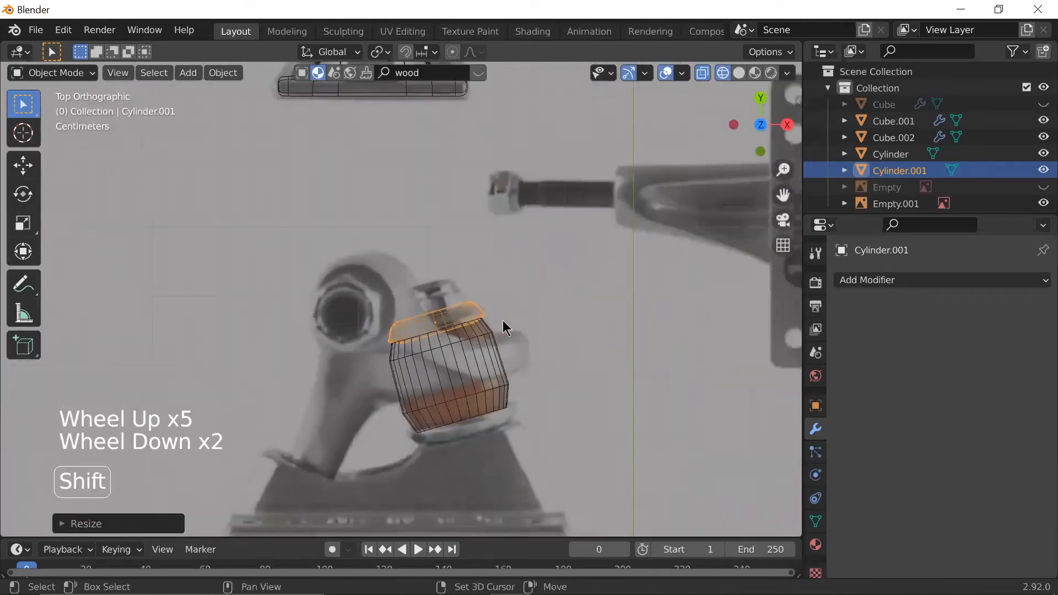
key("shift+d")
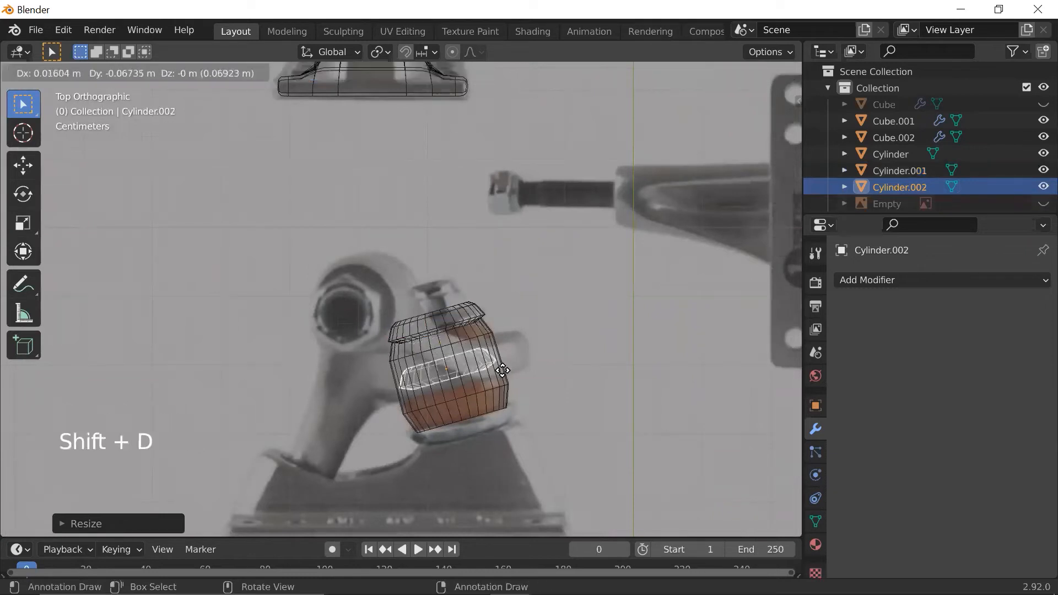
key("r")
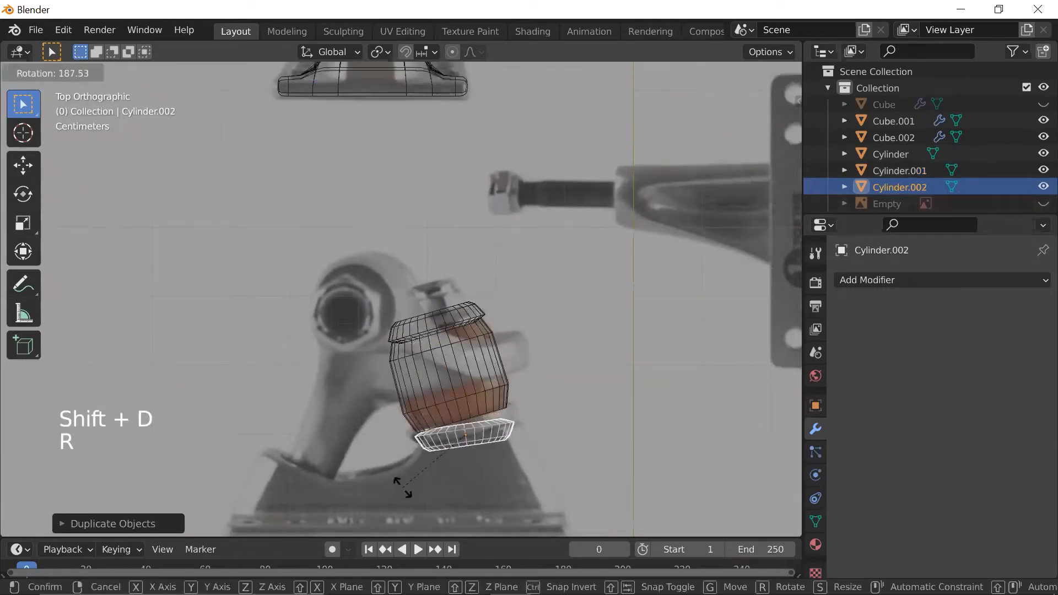
left_click(417, 494)
- Enlarge the lower washer and reposition it to cover the washer between the bushing and the base in the reference
key("s")
left_click(515, 425)
key("g")
left_click(529, 410)
key("s")
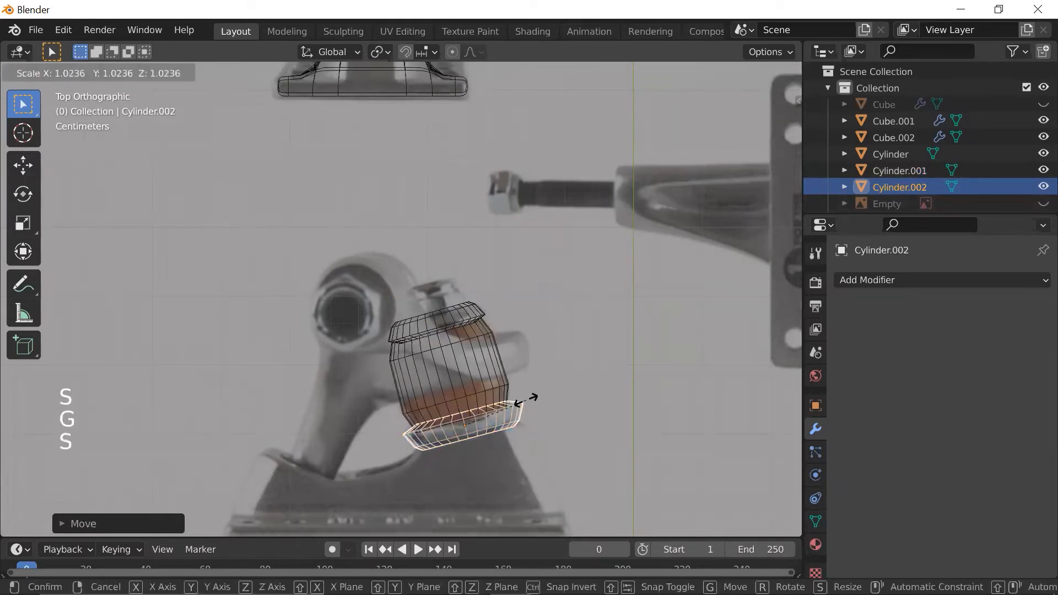
left_click(525, 405)
key("g")
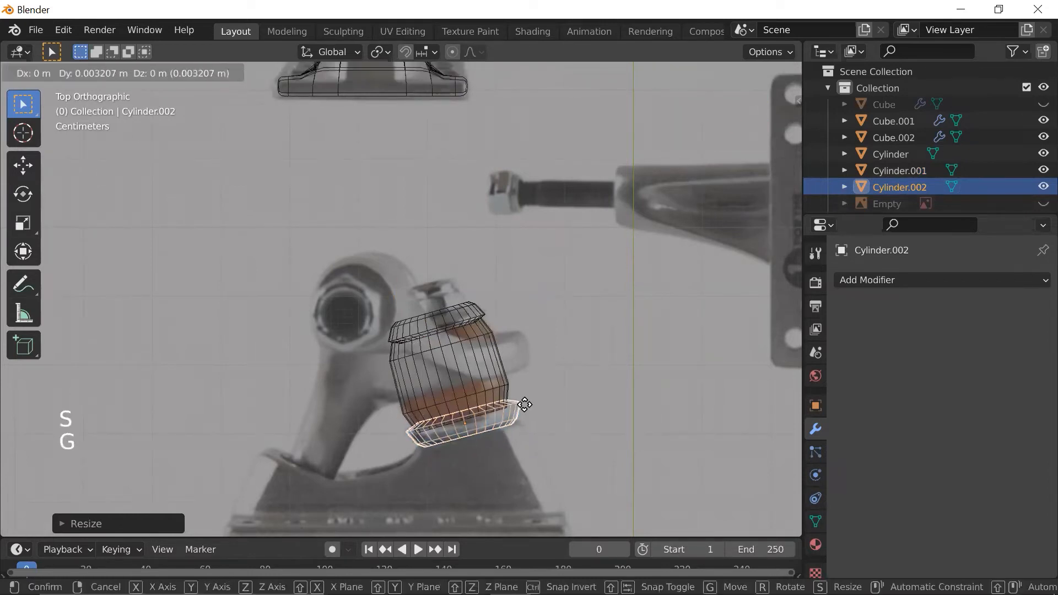
left_click(524, 406)
- Fine-tune the lower washer's rotation to follow the bushing's tilt, and scale the washer down slightly
key("s")
right_click(524, 403)
key("r")
left_click(529, 410)
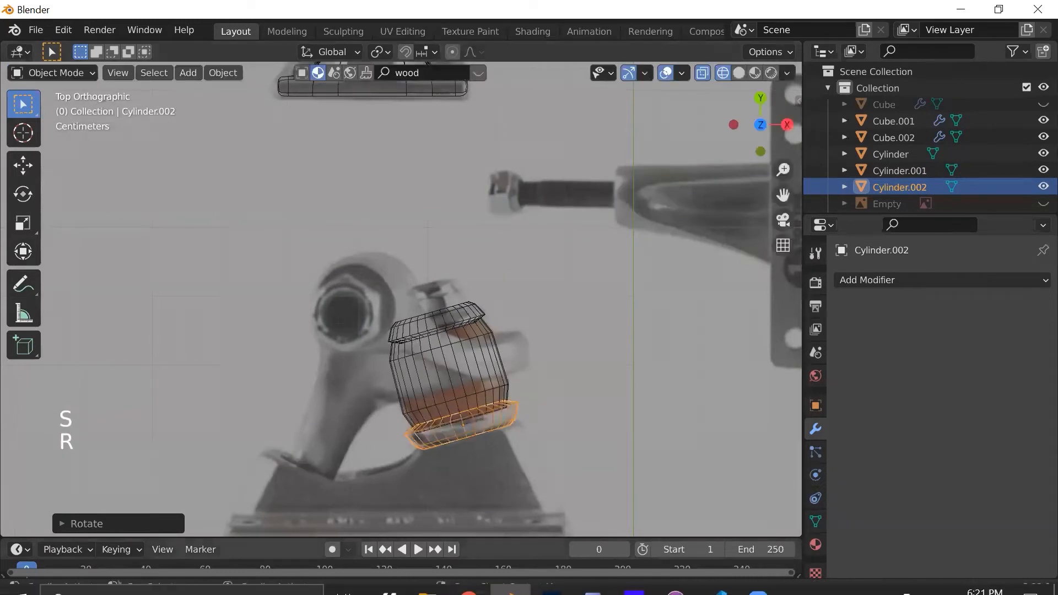
key("s")
left_click(572, 412)
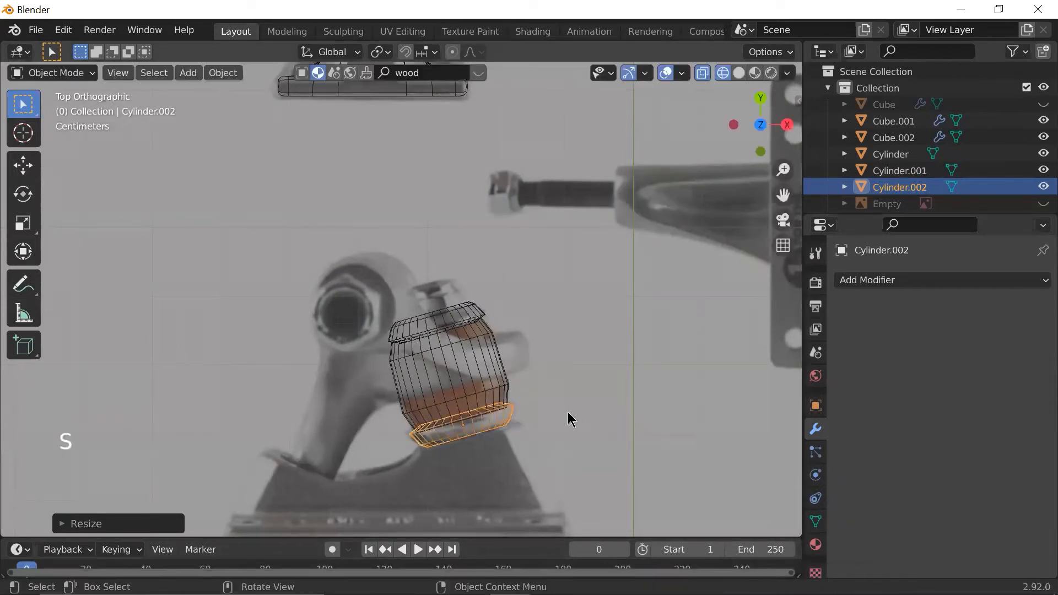
- Examine the bushing with both washers in shaded display, from the side-view reference and in perspective
scroll(551, 402, "down", 1)
scroll(529, 392, "up", 2)
scroll(347, 389, "down", 4)
key("shift+z")
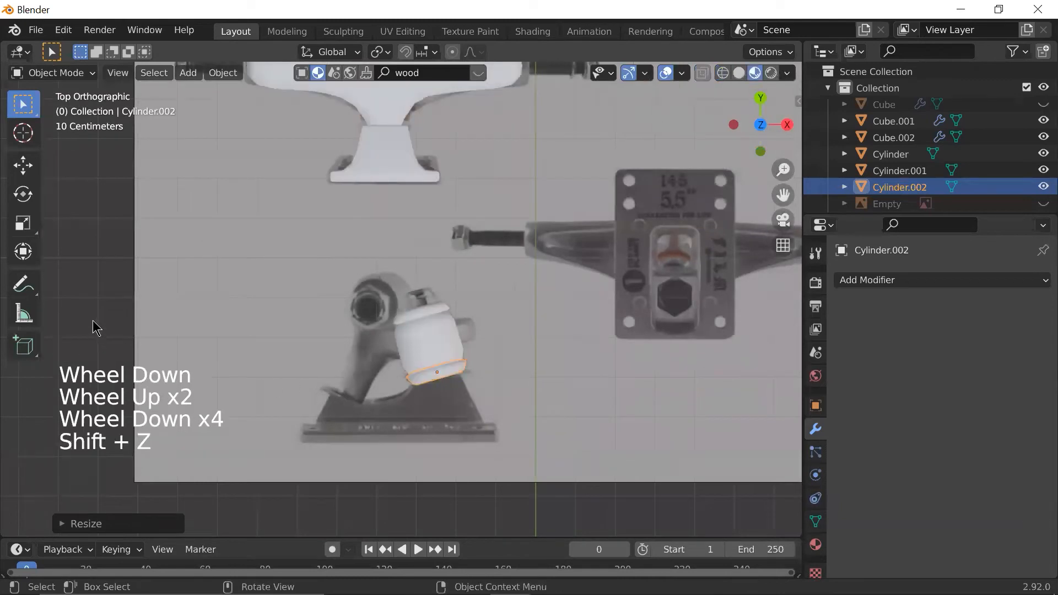
left_click(76, 312)
scroll(553, 337, "up", 5)
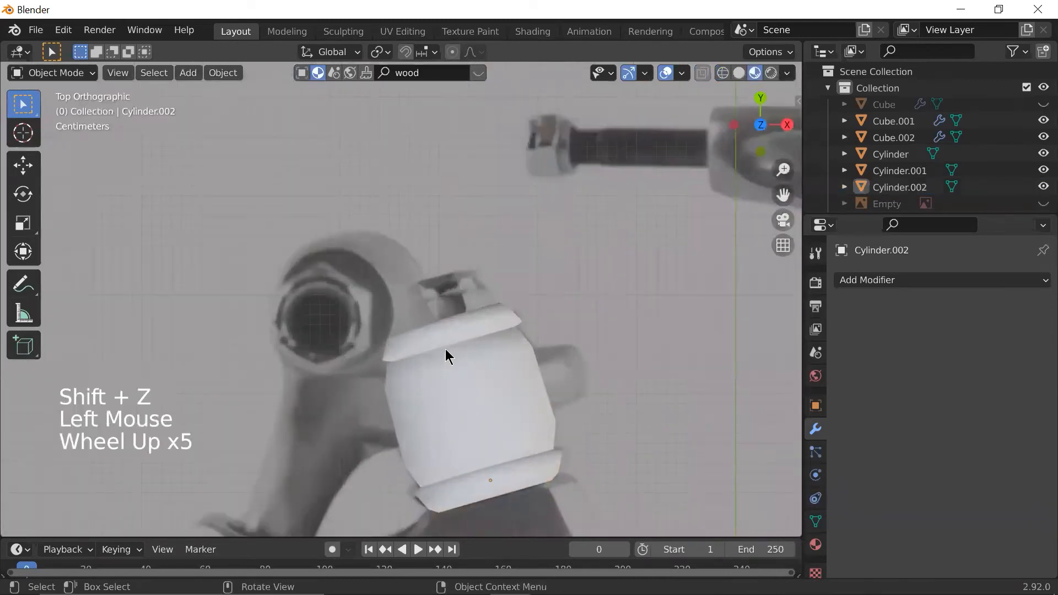
scroll(469, 350, "down", 1)
middle_click_drag(470, 349, 457, 419)
scroll(457, 419, "down", 1)
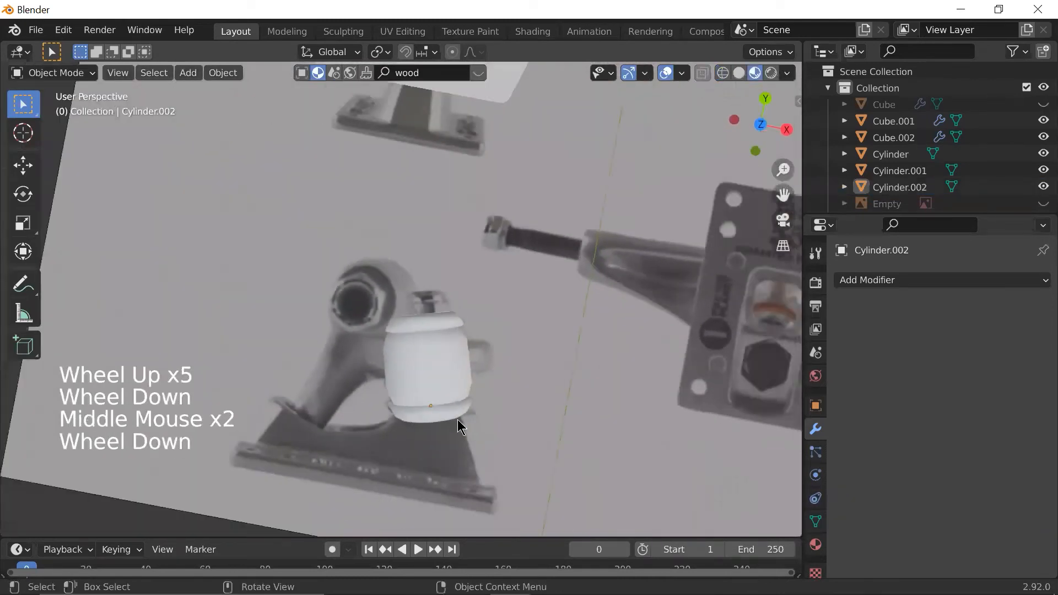
- Examine the bushing and washers in wireframe against the side-view reference and the surrounding truck views
scroll(457, 419, "down", 1)
key("grave")
left_click(449, 325)
scroll(449, 338, "up", 1)
scroll(449, 338, "up", 1)
key("shift+z")
scroll(450, 338, "down", 1)
scroll(450, 339, "up", 1)
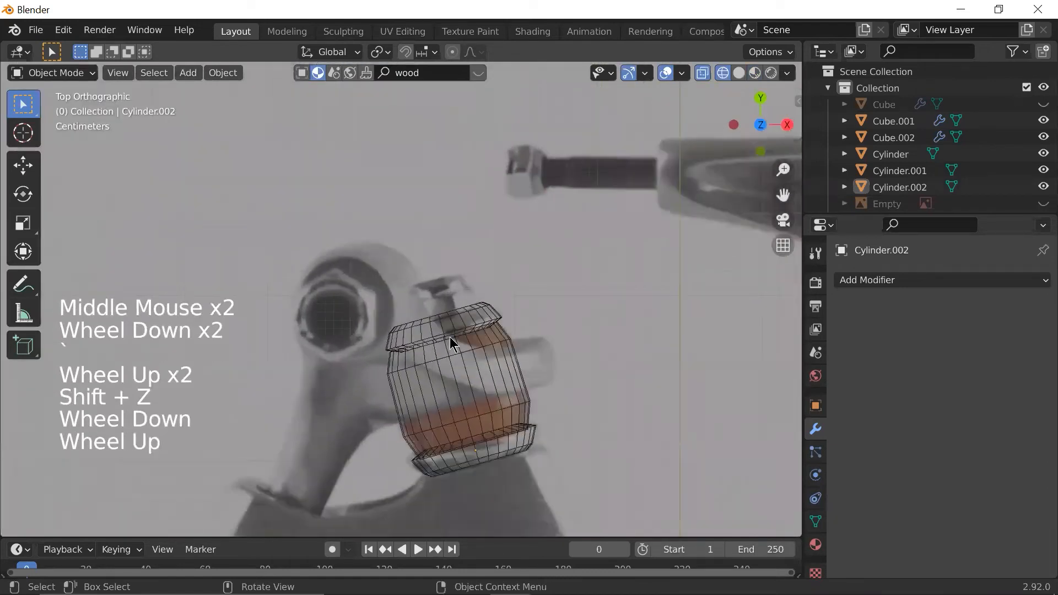
scroll(445, 297, "down", 2)
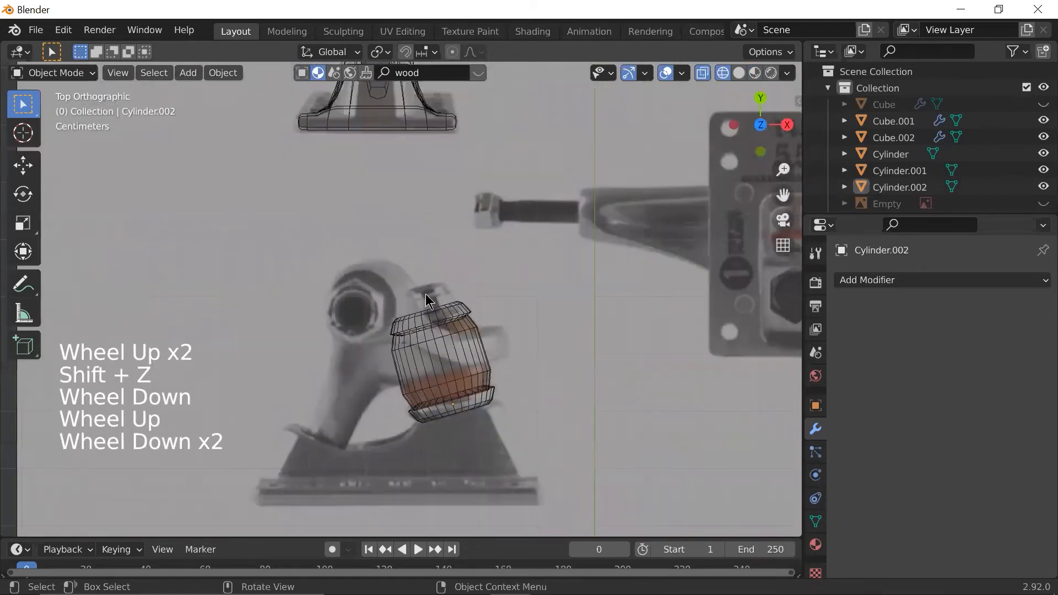
scroll(451, 314, "down", 4)
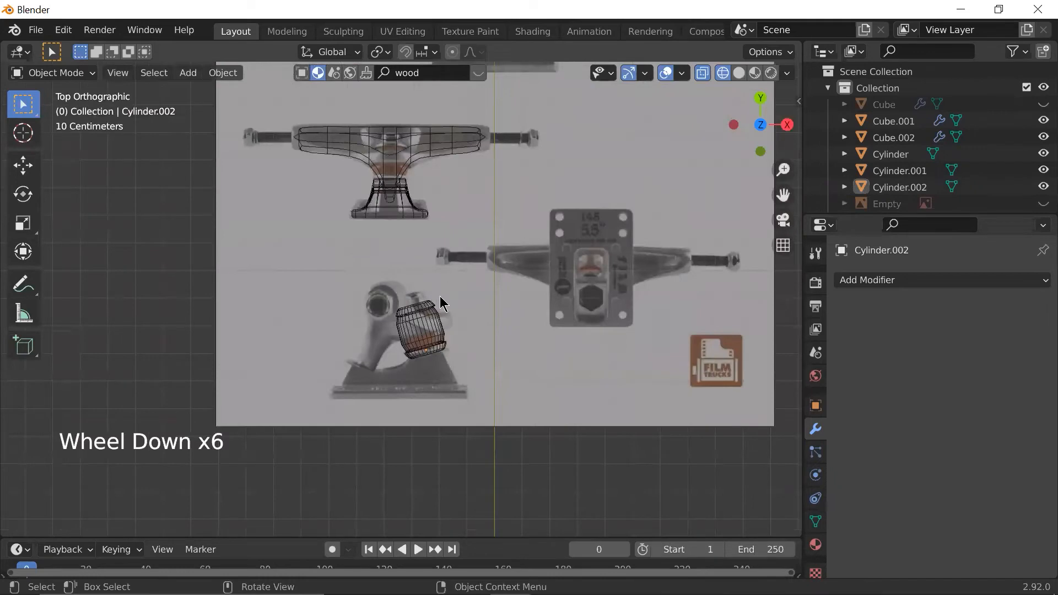
- Select the bushing together with both washers and try to move the group in the left view
left_click(396, 368)
scroll(397, 368, "up", 2)
scroll(399, 373, "down", 1)
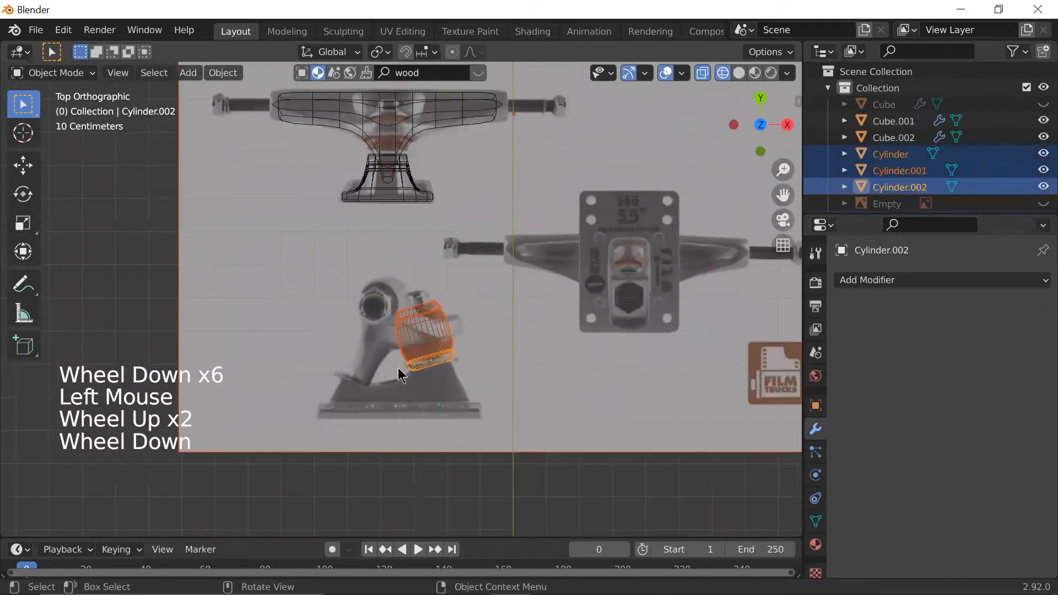
scroll(400, 375, "down", 2)
key("grave")
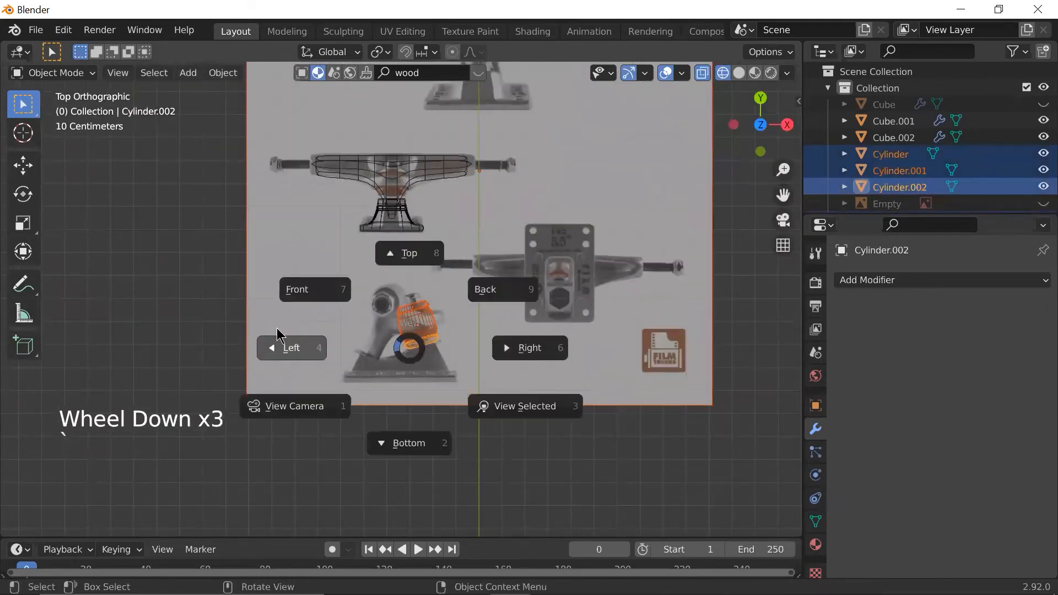
left_click(281, 352)
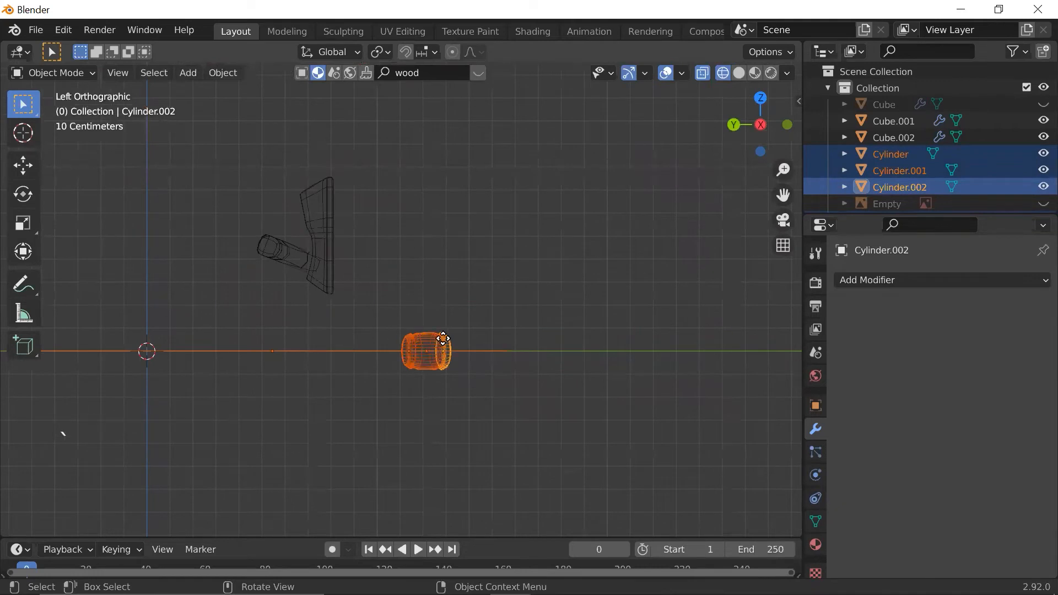
key("g")
right_click(444, 272)
- Remove the reference image from the selection, keeping only the bushing and both washers selected
left_click_drag(380, 324, 330, 406)
left_click_drag(468, 319, 392, 413, "shift")
left_click(299, 395, "ctrl")
scroll(314, 391, "down", 2)
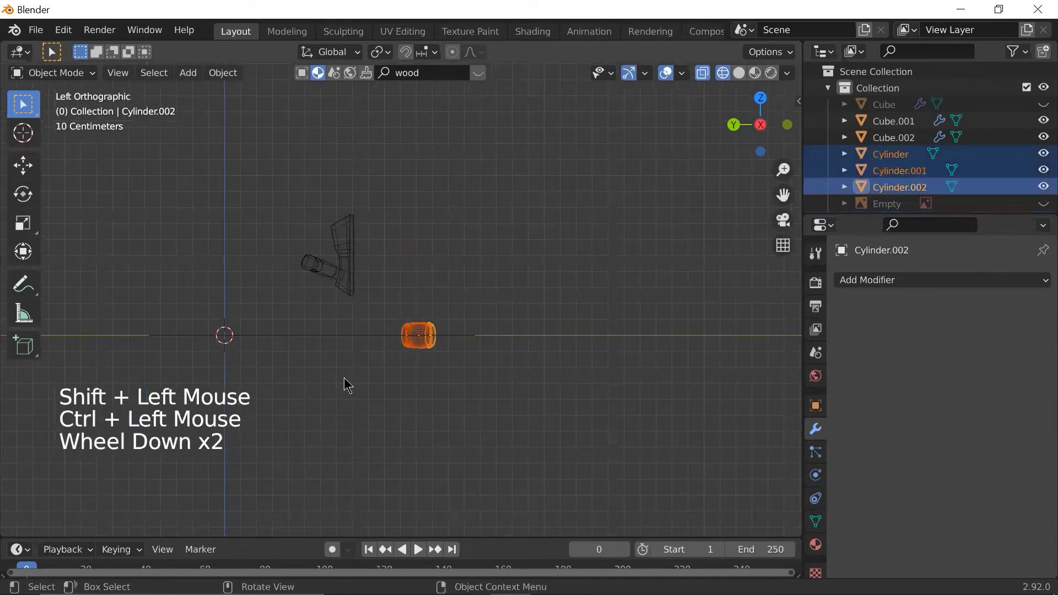
left_click_drag(505, 269, 389, 422, "shift")
left_click_drag(337, 310, 231, 445, "ctrl")
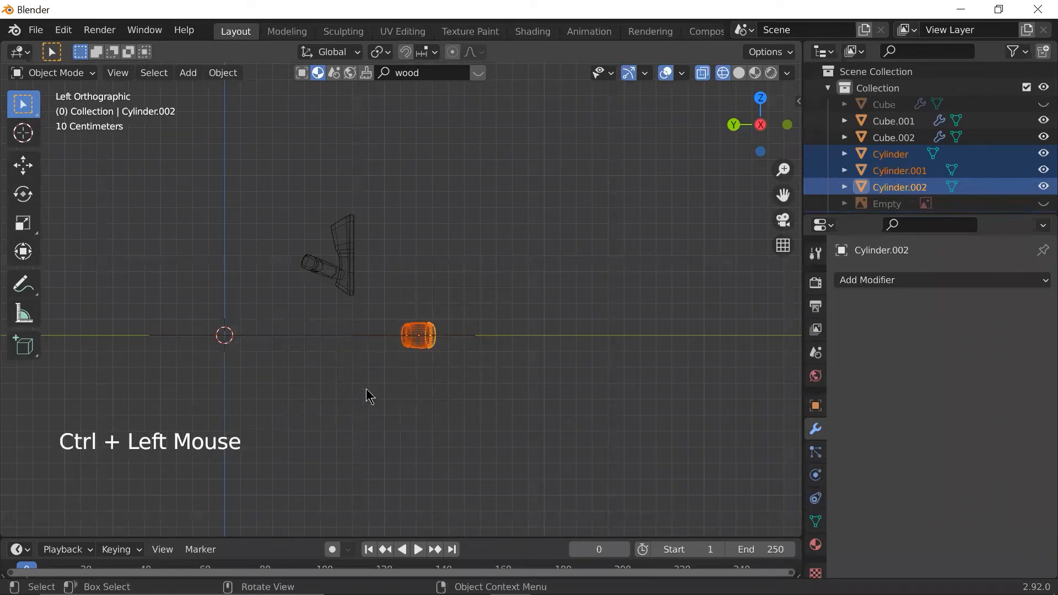
middle_click_drag(356, 400, 367, 404)
left_click(343, 344, "shift")
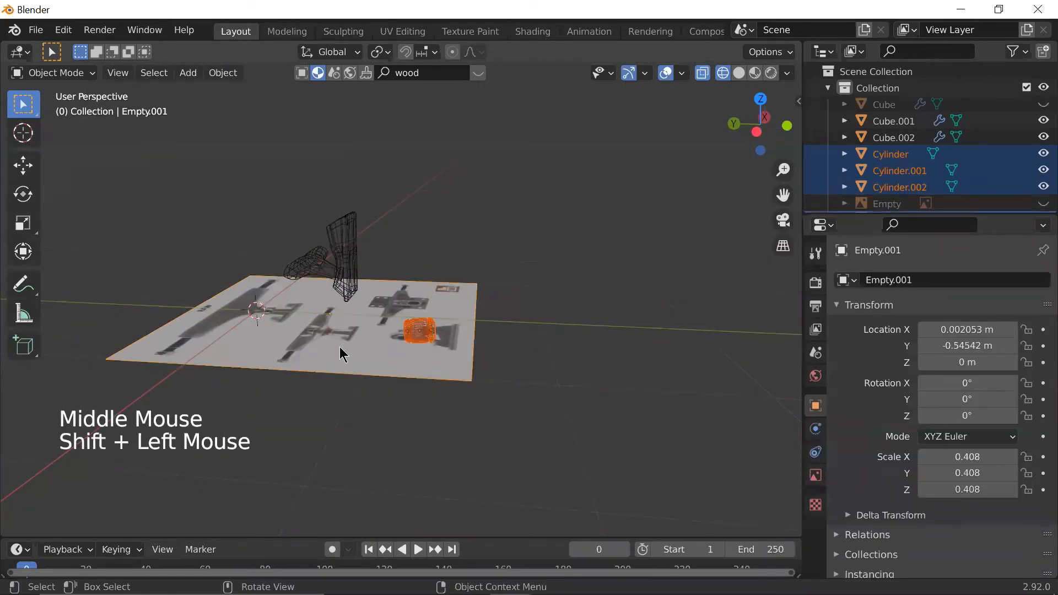
left_click_drag(349, 362, 284, 435, "ctrl")
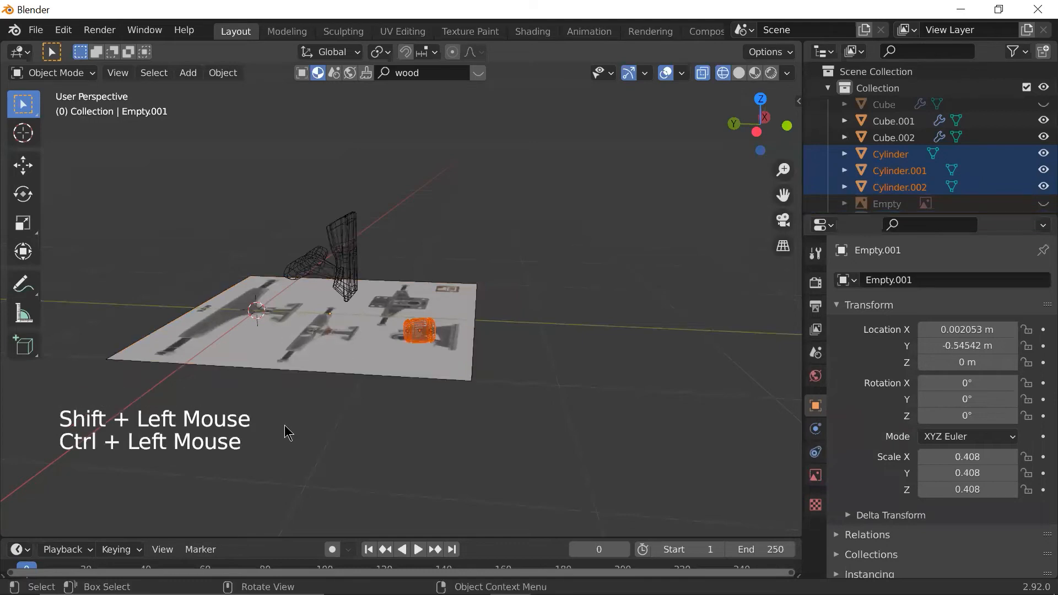
- Move the bushing and both washers up beside the hanger and base in the left view
scroll(312, 425, "up", 6)
scroll(329, 424, "down", 2)
key("grave")
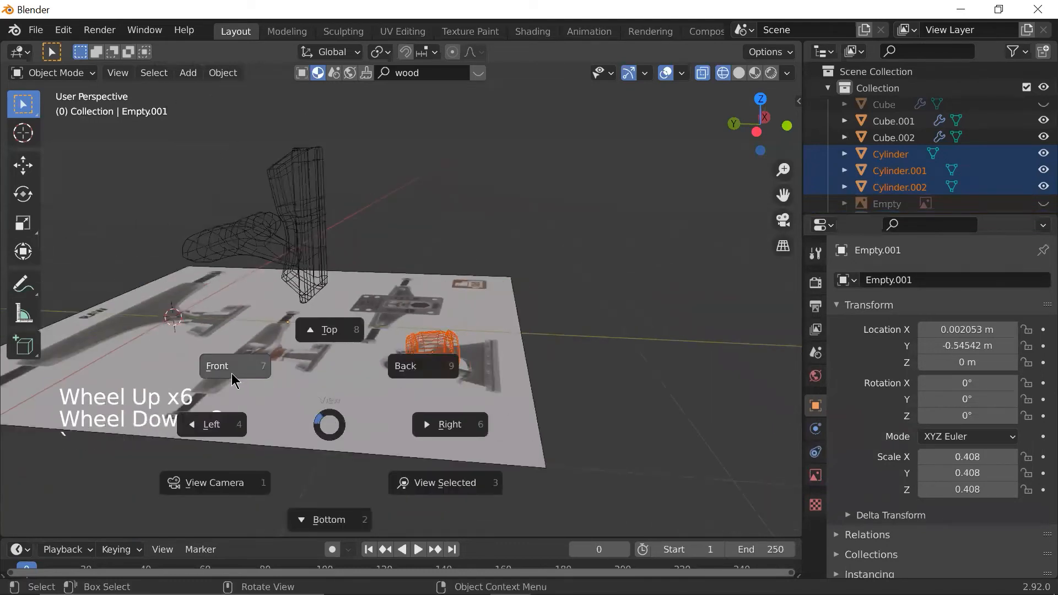
left_click(217, 409)
key("shift+z")
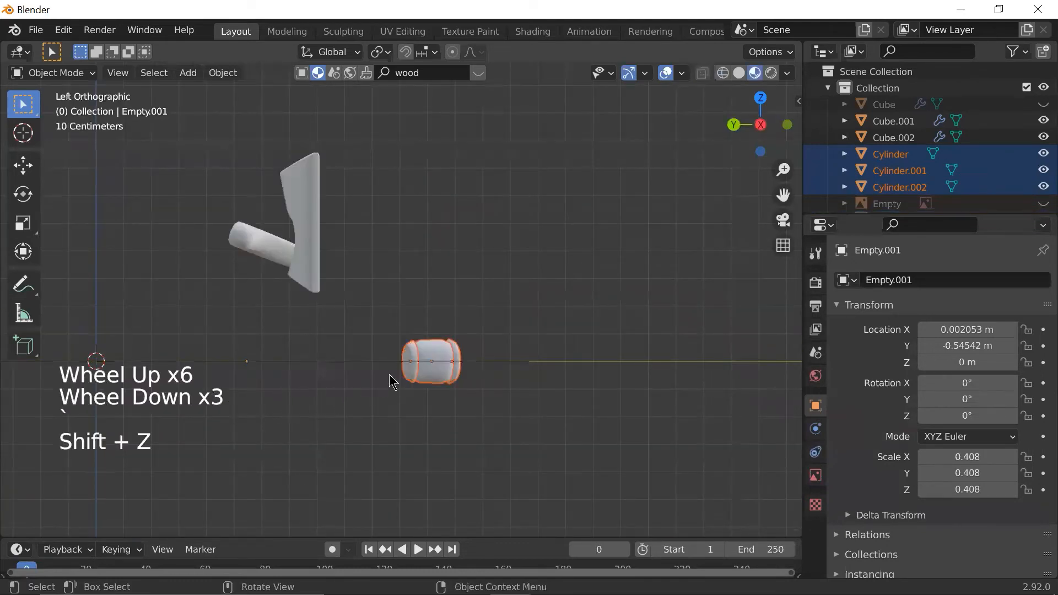
key("g")
left_click(229, 202)
scroll(229, 201, "down", 1)
scroll(229, 201, "up", 1, "shift")
middle_click_drag(231, 202, 342, 213, "shift")
- Rotate the bushing assembly upright and center it on the hanger in the front-view reference
key("r")
key("z")
left_click(359, 236)
middle_click_drag(506, 212, 396, 369)
key("grave")
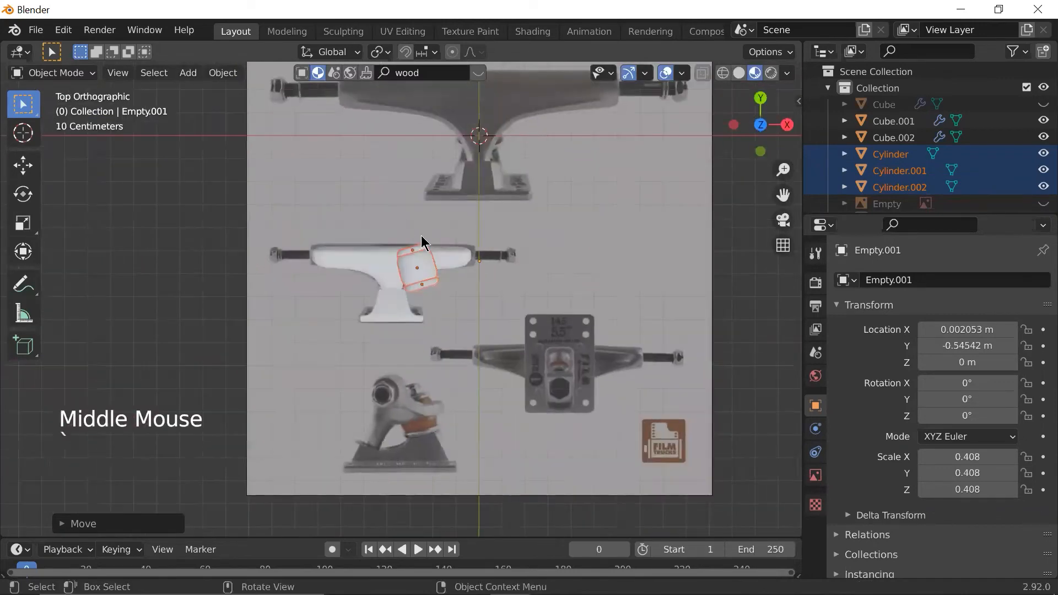
key("r")
left_click(477, 268)
key("g")
left_click(455, 274)
scroll(455, 274, "up", 4)
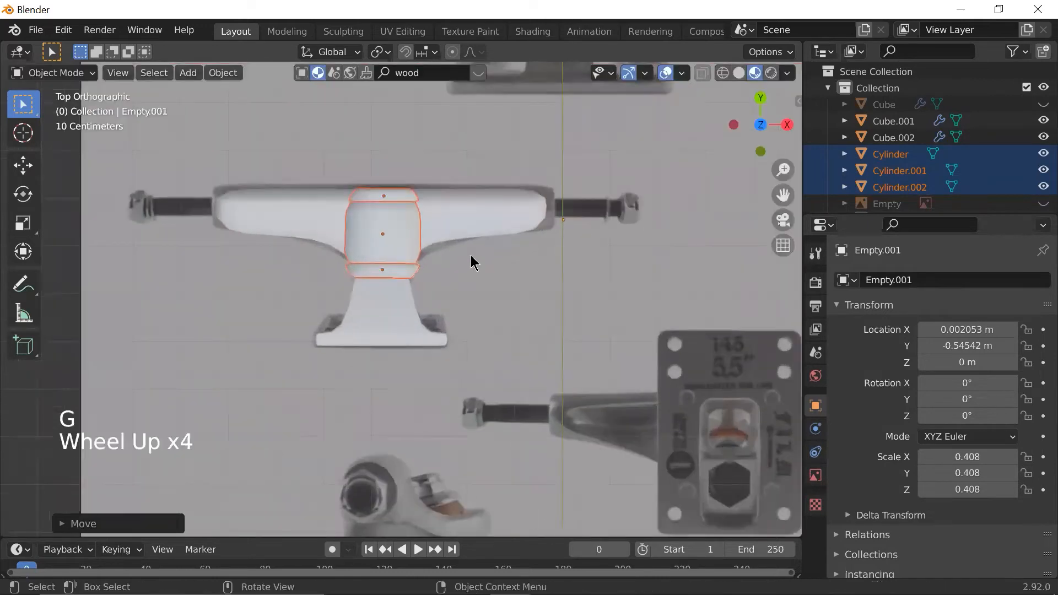
- Scale the bushing assembly down and reposition it between the hanger and base to match the front-view reference
key("shift+z")
key("s")
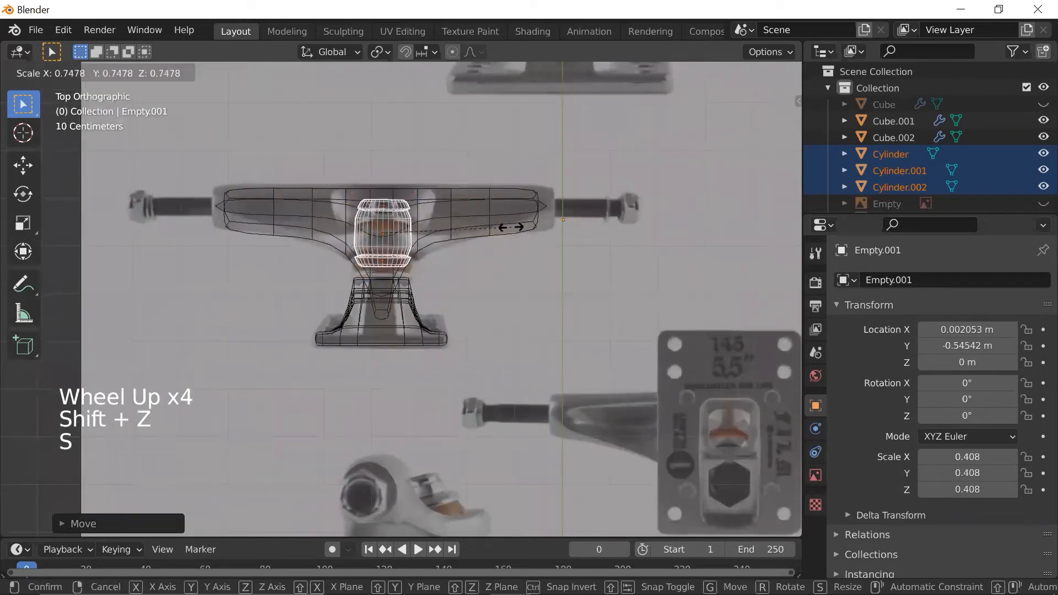
left_click(509, 234)
key("g")
left_click(511, 238)
key("s")
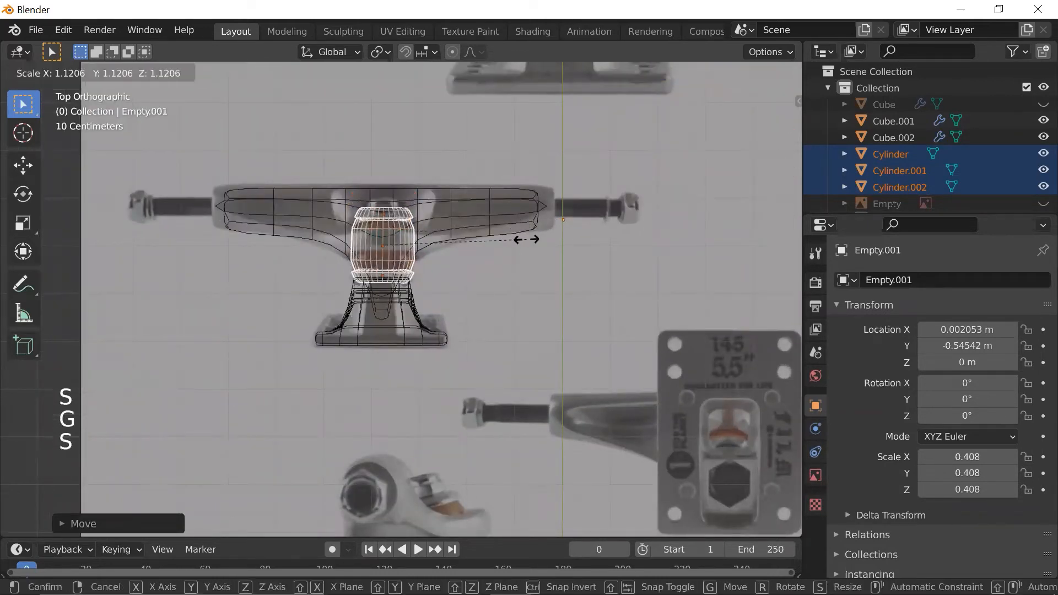
left_click(520, 241)
- Tilt the bushing assembly in the left view and move it against the sloped face of the base
scroll(461, 295, "down", 2)
middle_click_drag(460, 296, 368, 266)
key("grave")
key("r")
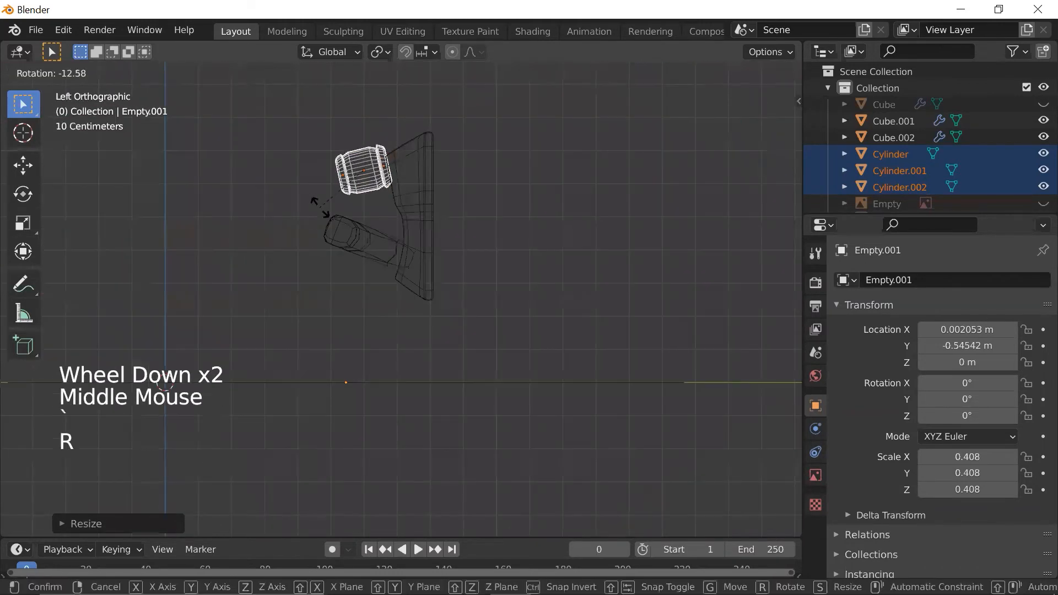
left_click(318, 208)
key("g")
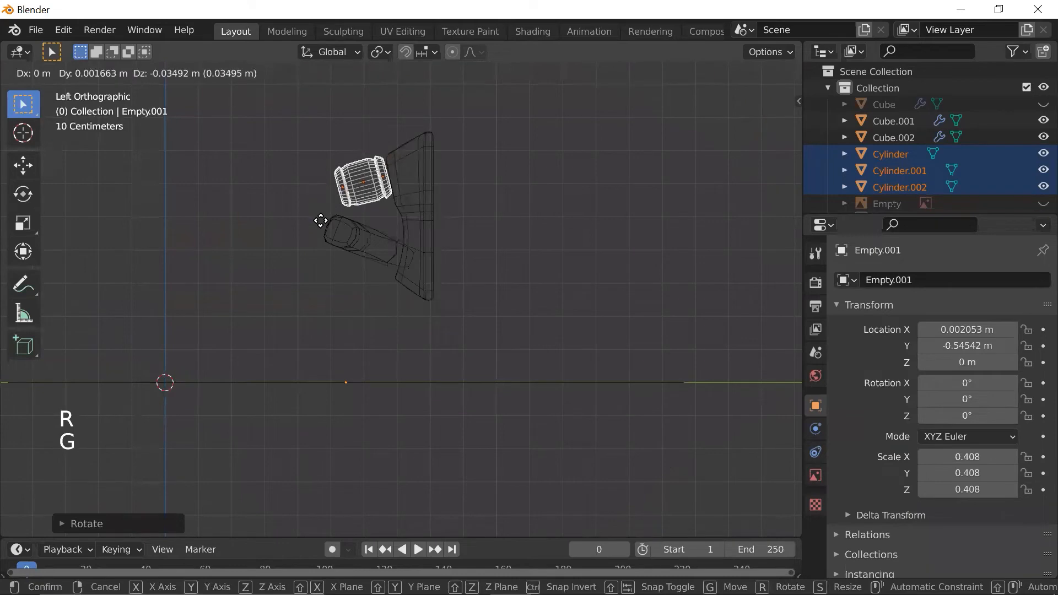
left_click(336, 215)
scroll(460, 203, "up", 1)
middle_click_drag(460, 203, 507, 220, "shift")
scroll(519, 226, "up", 2)
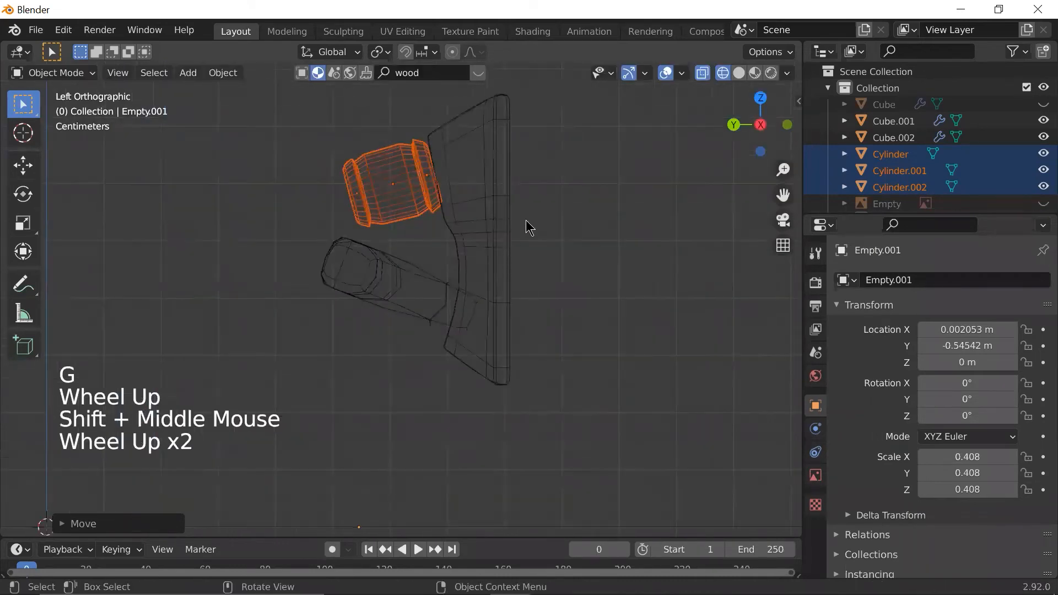
key("r")
scroll(530, 219, "down", 2)
left_click(550, 319)
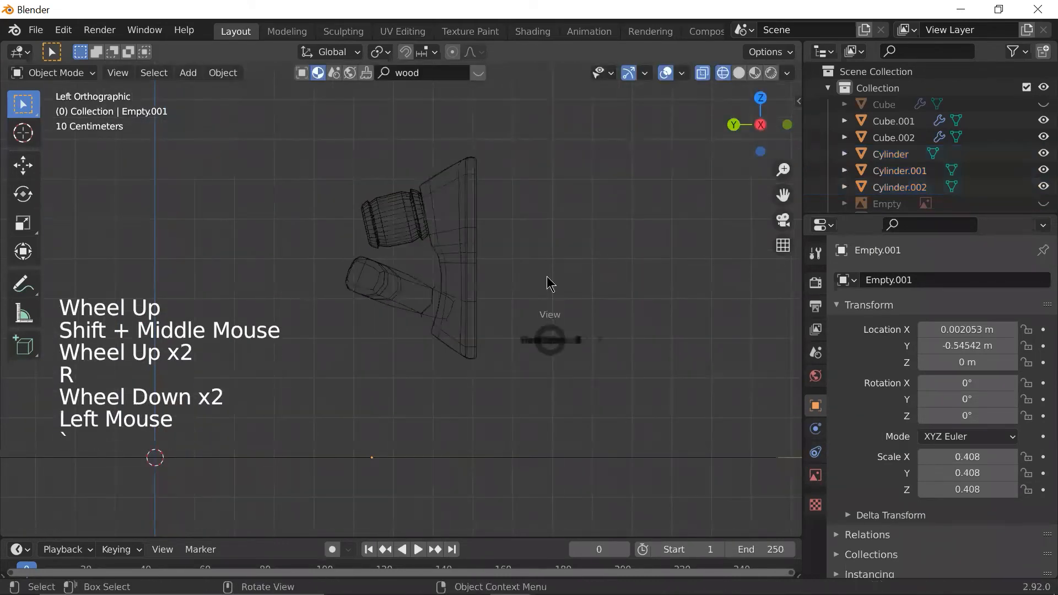
- Examine how the bushing sits against the base and hanger in shaded perspective
key("grave")
key("shift+z")
scroll(444, 330, "up", 3)
scroll(443, 329, "down", 2)
mouse_move(443, 329)
middle_mouse_down()
mouse_move(505, 262)
mouse_move(628, 179)
mouse_move(526, 280)
middle_mouse_up()
key("grave")
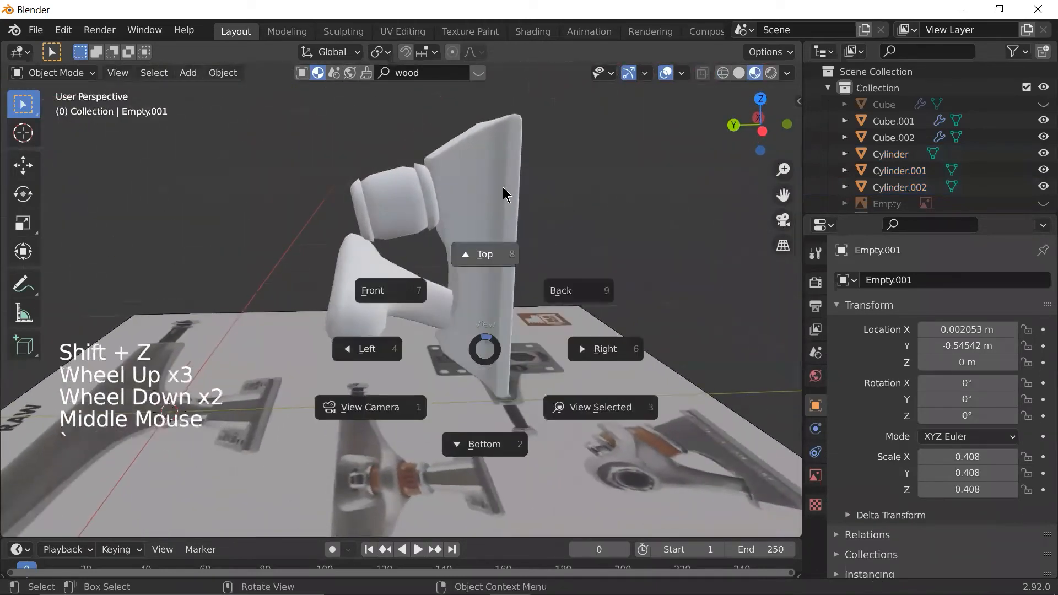
left_click_drag(254, 251, 595, 425)
key("r")
right_click(536, 386)
scroll(531, 340, "down", 2)
middle_click_drag(531, 339, 619, 217)
key("grave")
left_click(436, 222)
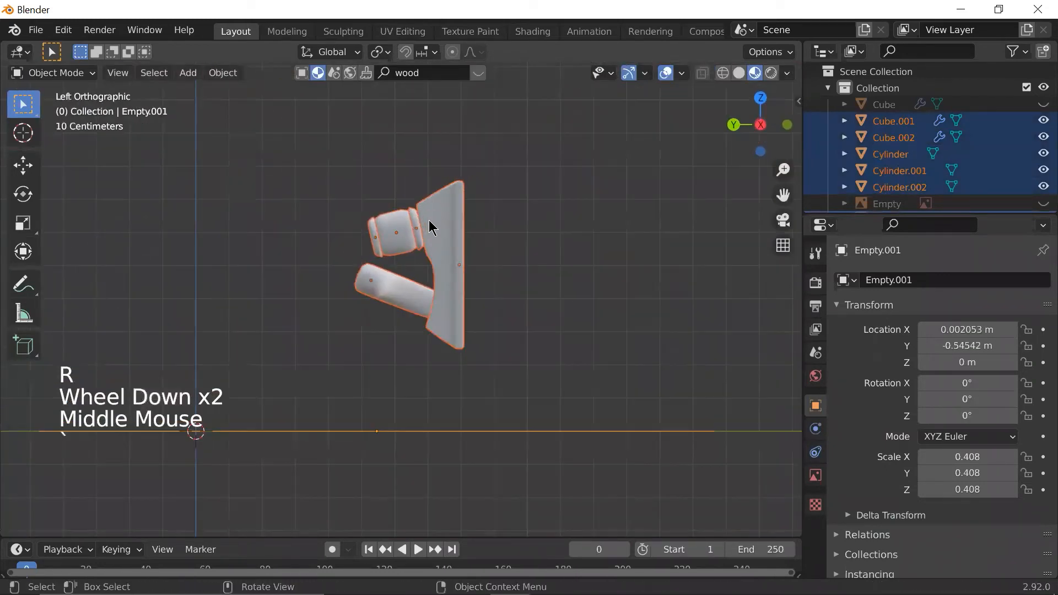
left_click(352, 280)
key("r")
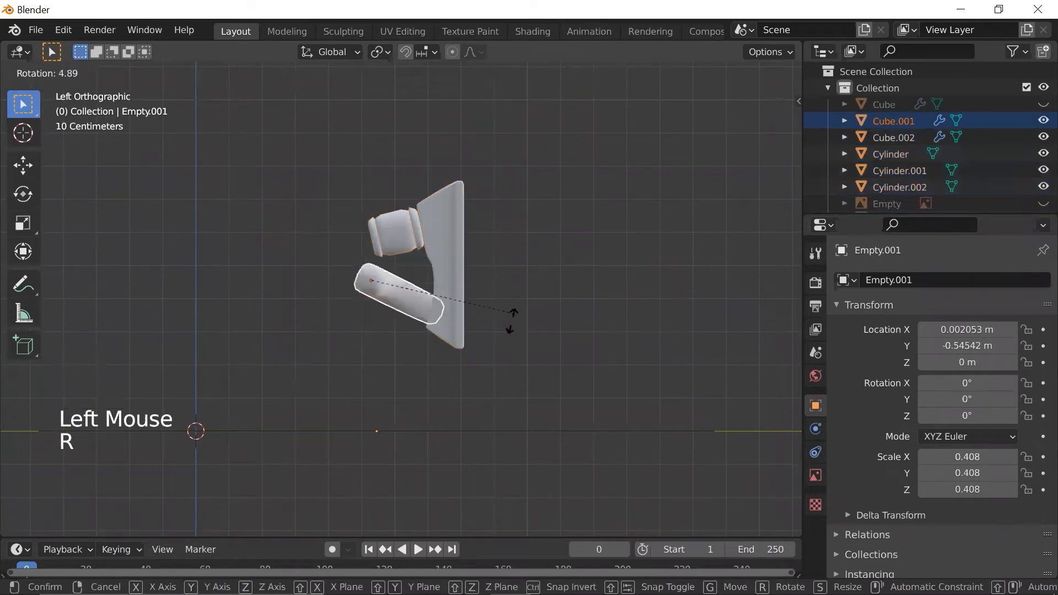
right_click(516, 275)
scroll(567, 231, "down", 2)
left_click(567, 231)
scroll(472, 251, "up", 2)
left_click(462, 250)
key("r")
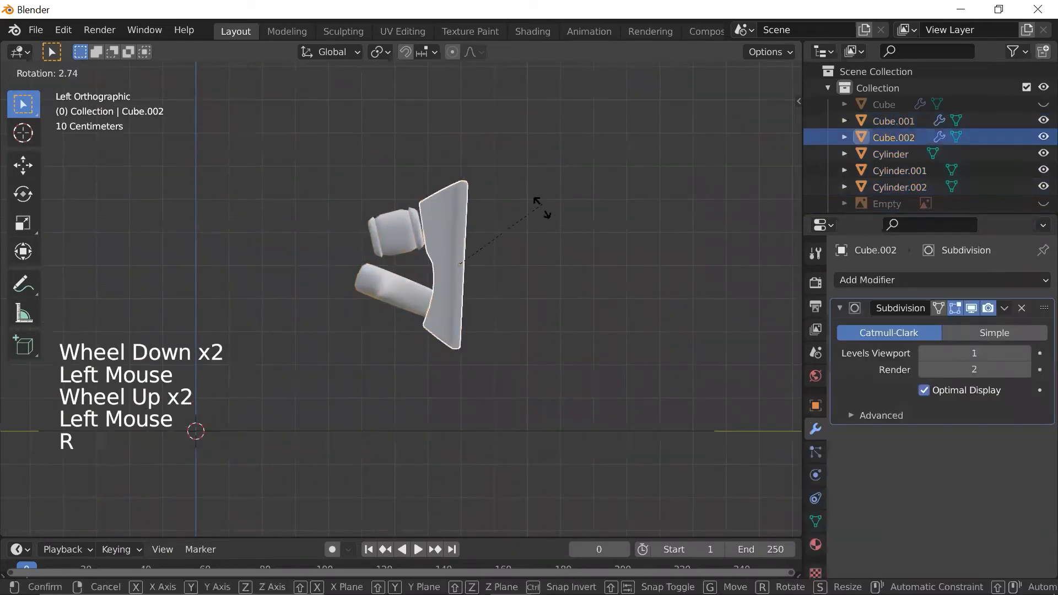
right_click(538, 279)
key("grave")
key("r")
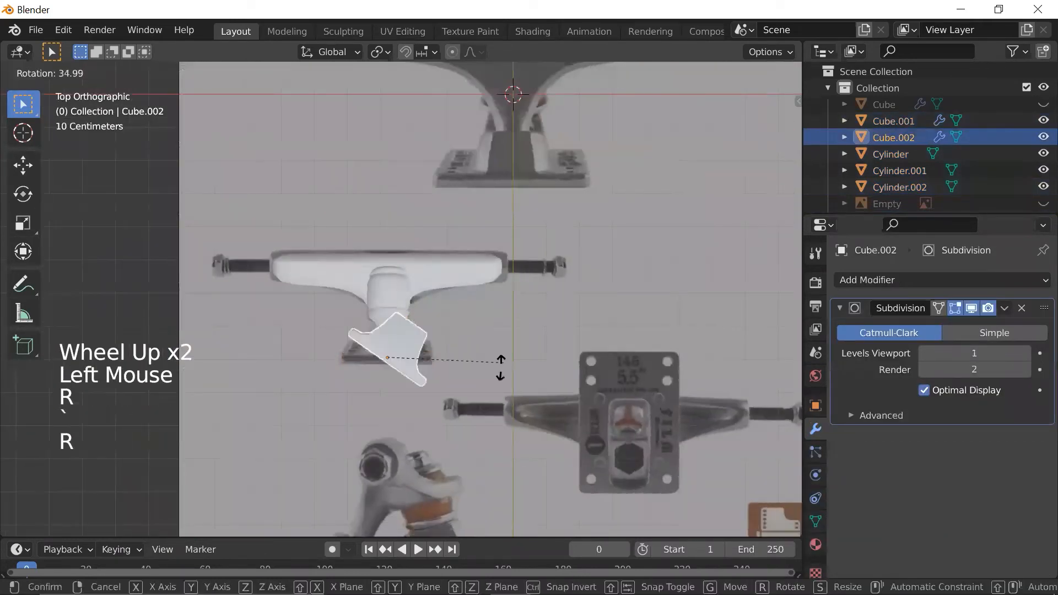
right_click(425, 320)
- Examine the combined hanger, bushing and base from several distances and angles above the reference sheet
scroll(415, 364, "down", 2)
scroll(415, 364, "up", 4)
scroll(415, 364, "down", 4)
middle_click_drag(414, 365, 571, 224)
left_click(572, 224)
scroll(567, 267, "up", 2)
scroll(554, 286, "down", 2)
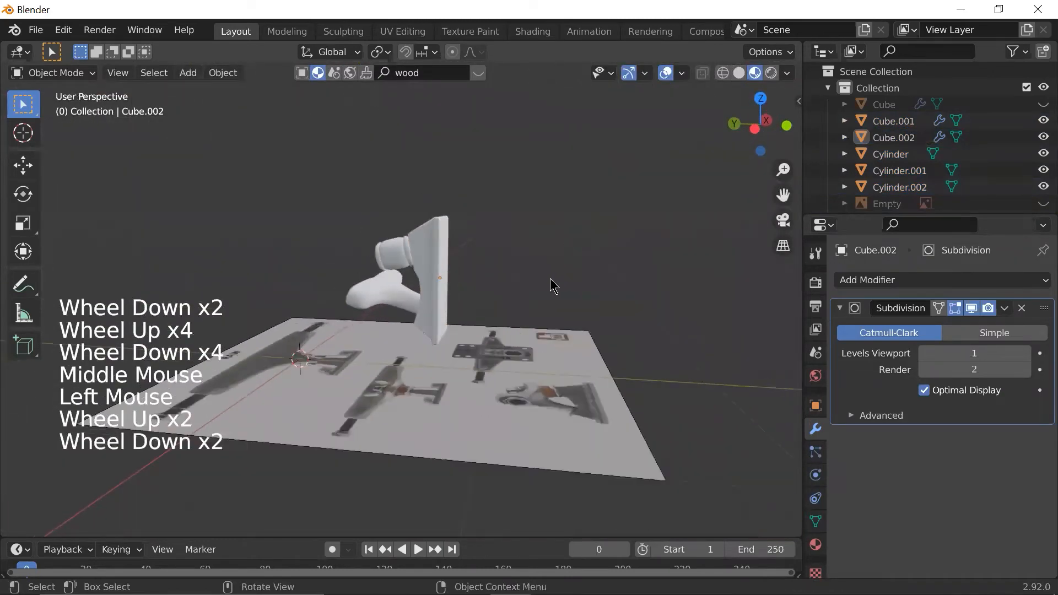
scroll(501, 279, "up", 3)
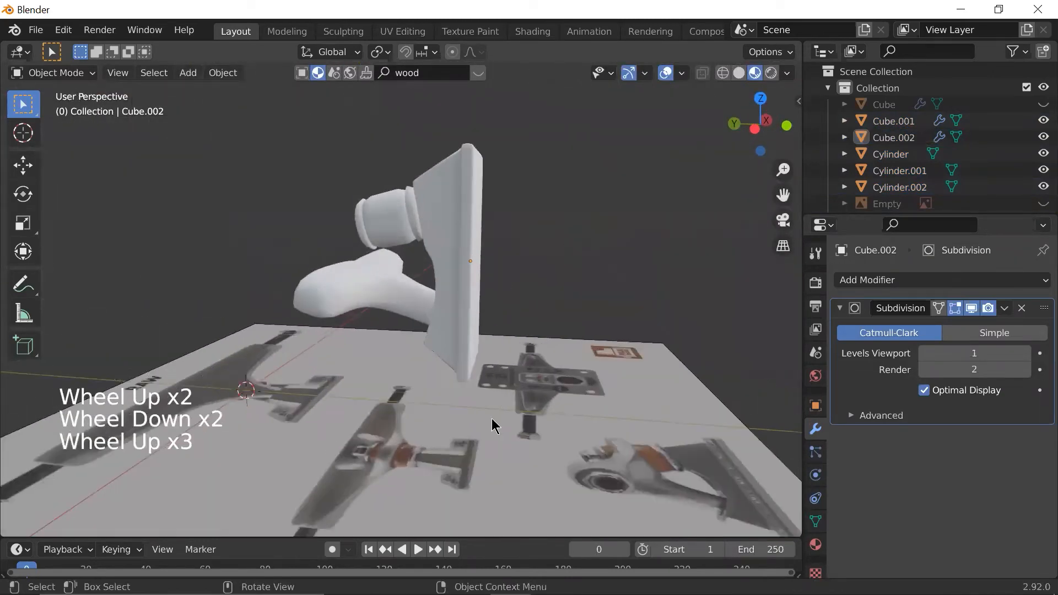
- Examine the hanger's mesh and outline against the front-view reference, including its overlap with the bushing and base
key("grave")
scroll(444, 278, "up", 2)
left_click(450, 251)
key("Tab")
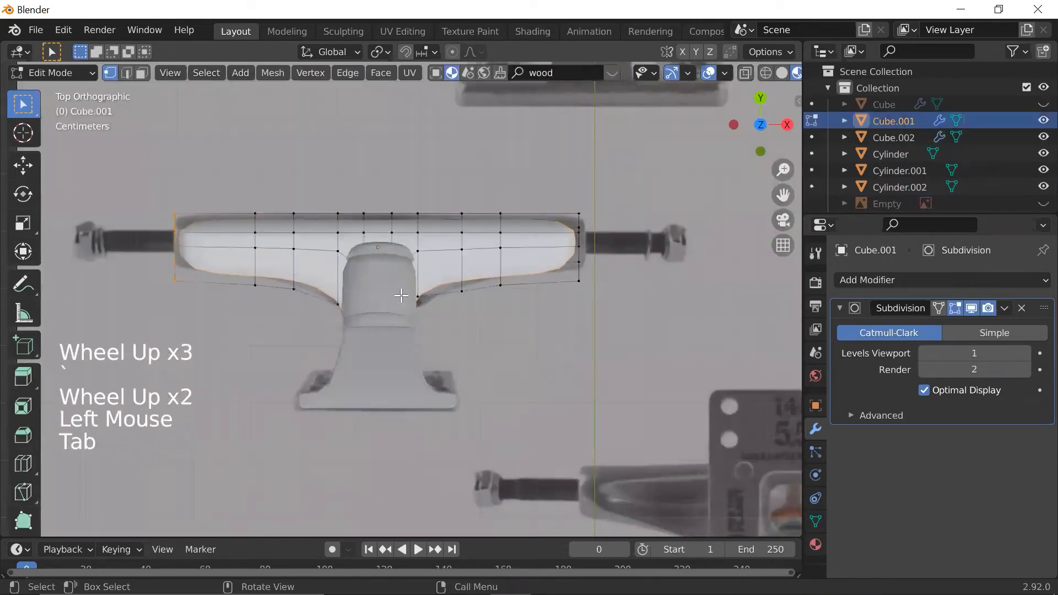
key("Tab")
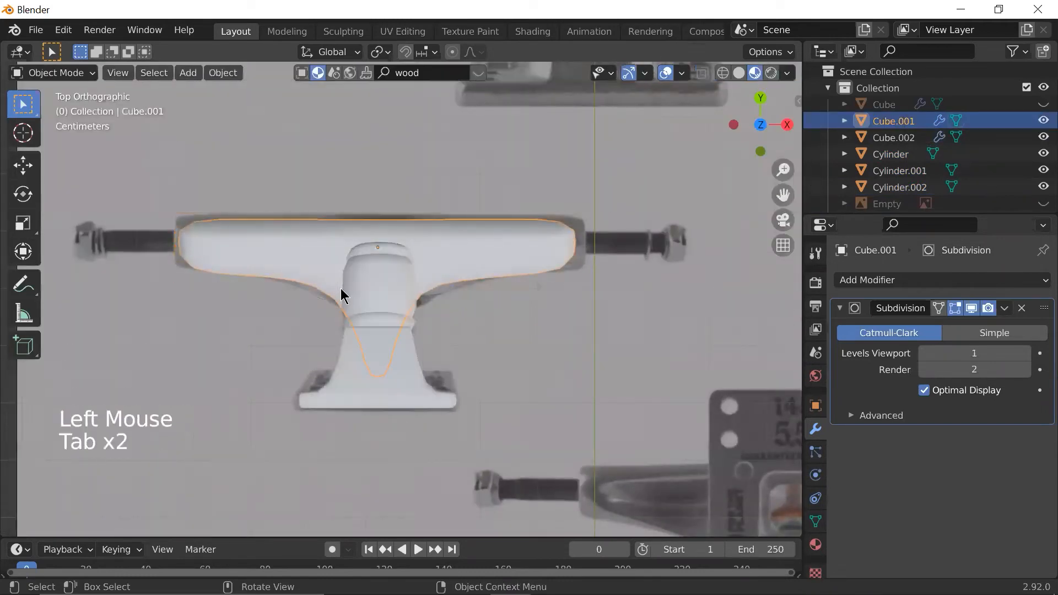
scroll(343, 288, "down", 2)
scroll(347, 291, "down", 1)
mouse_move(350, 292)
middle_mouse_down("shift")
mouse_move(403, 228)
mouse_move(339, 285)
middle_mouse_up("shift")
scroll(394, 233, "up", 2)
scroll(395, 233, "down", 1)
scroll(342, 309, "up", 2)
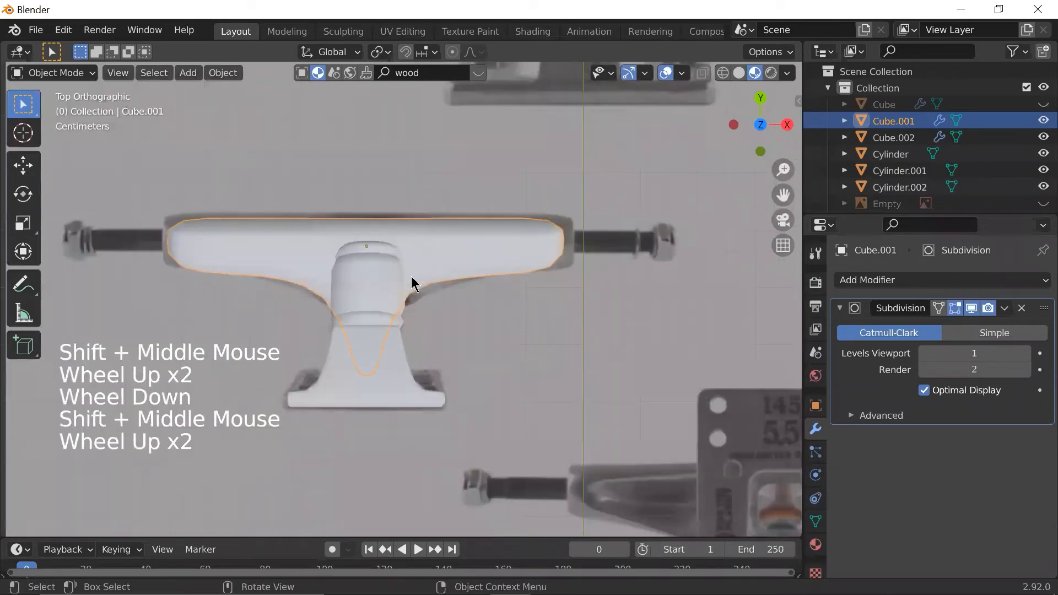
scroll(417, 277, "down", 2)
scroll(417, 276, "up", 1)
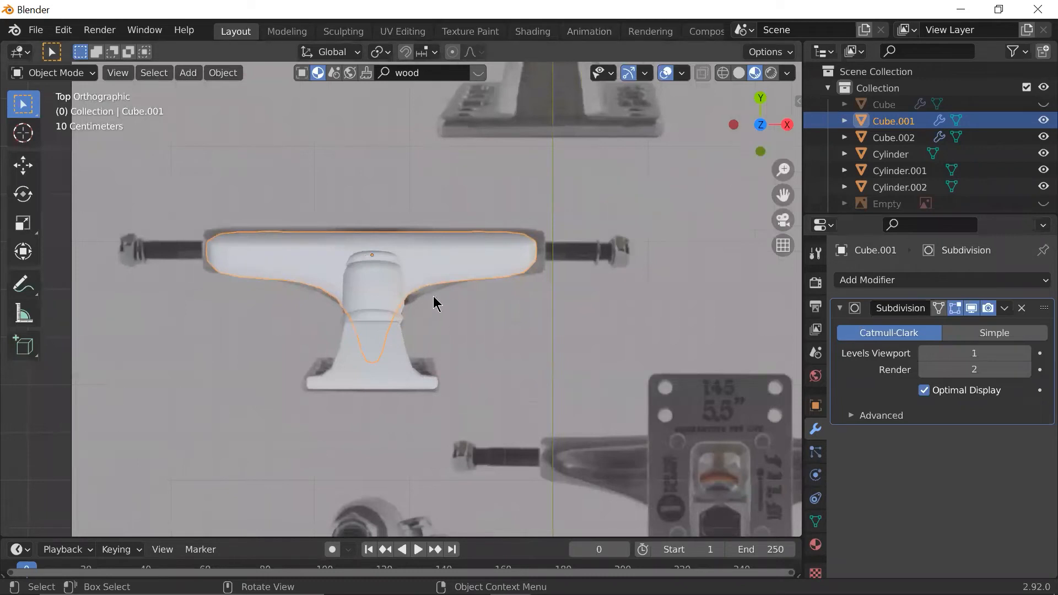
scroll(433, 297, "down", 3)
scroll(434, 297, "up", 3)
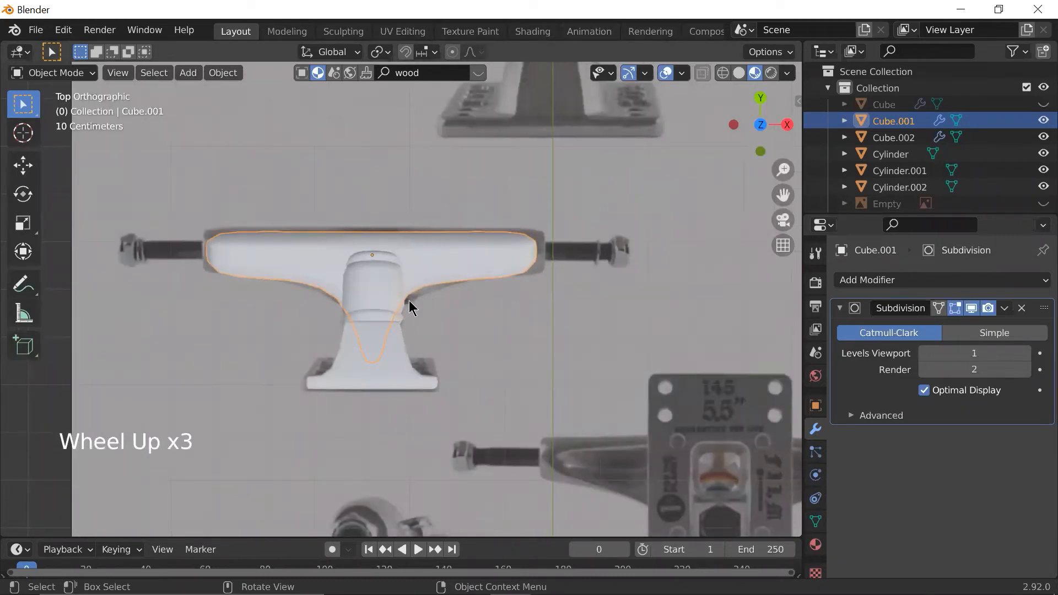
- Hide the bushing, both washers and the base, and select the hanger
left_click(380, 260)
left_click(387, 286, "shift")
left_click(386, 324, "shift")
left_click(385, 354, "shift")
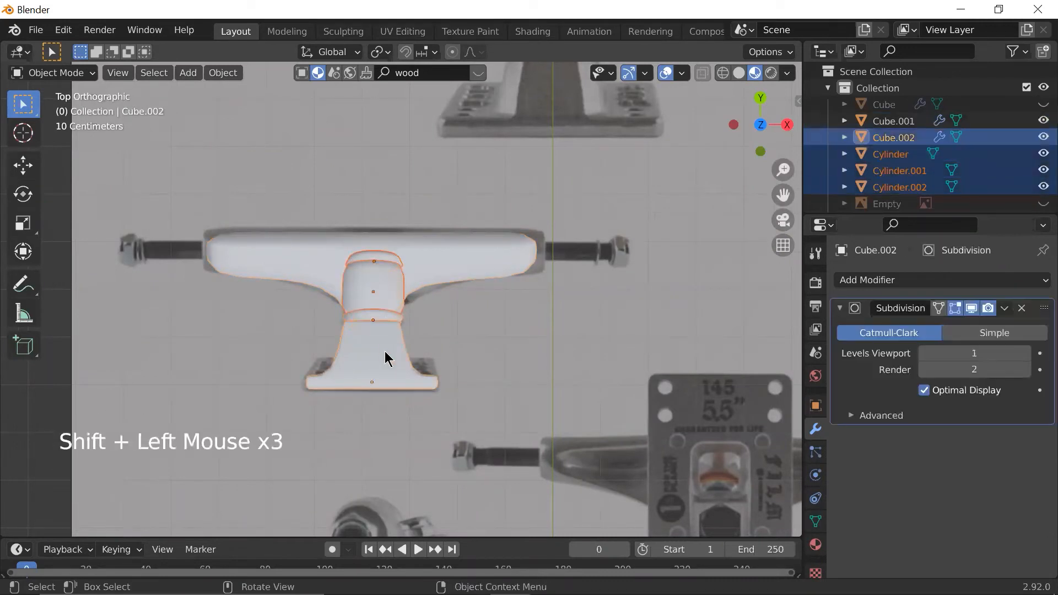
key("h")
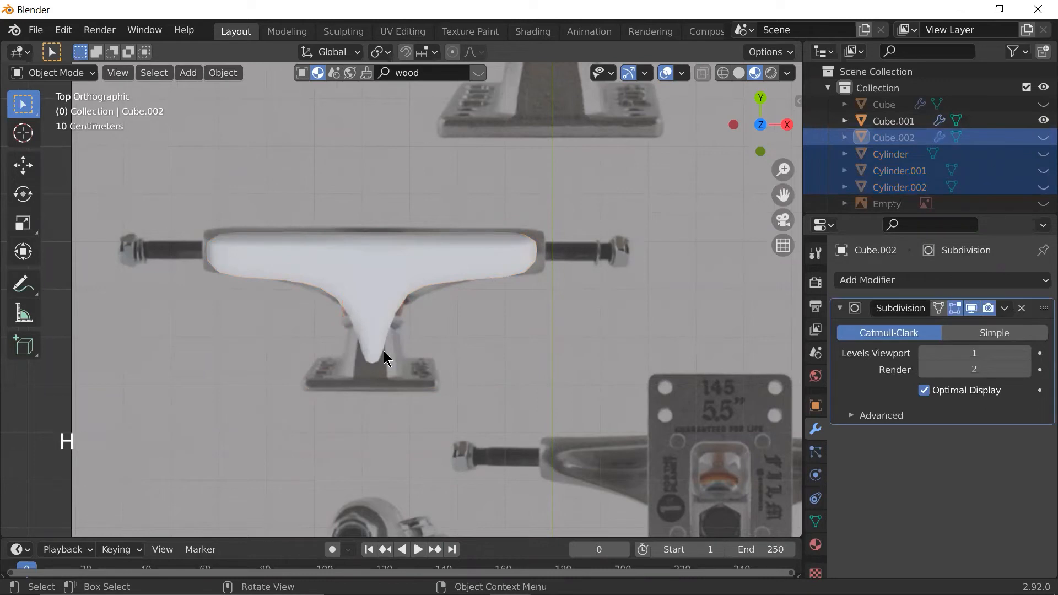
left_click(391, 245)
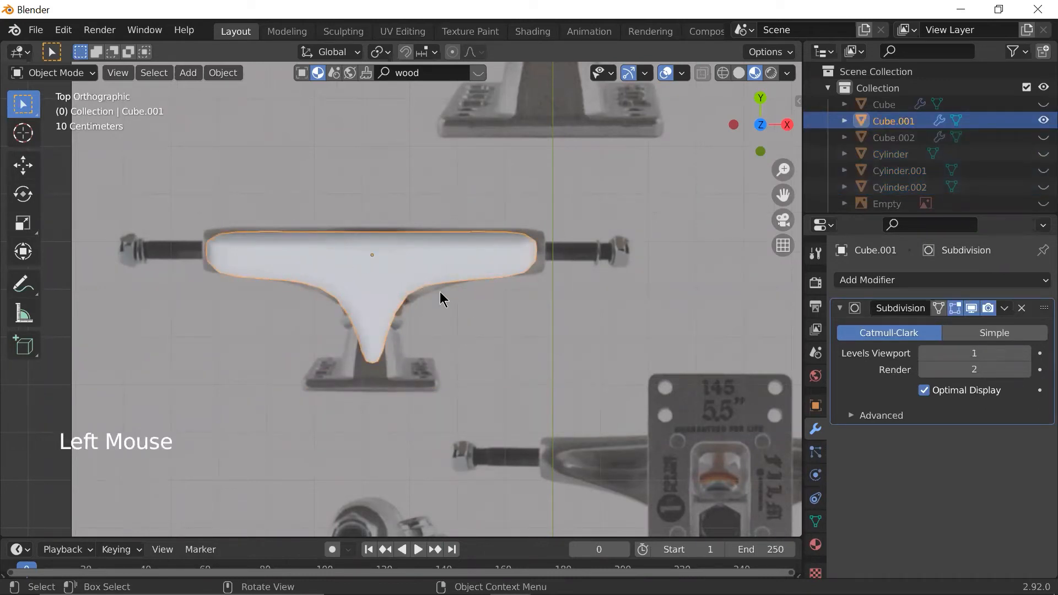
- Add a centred vertical edge loop through the middle of the hanger mesh
key("Tab")
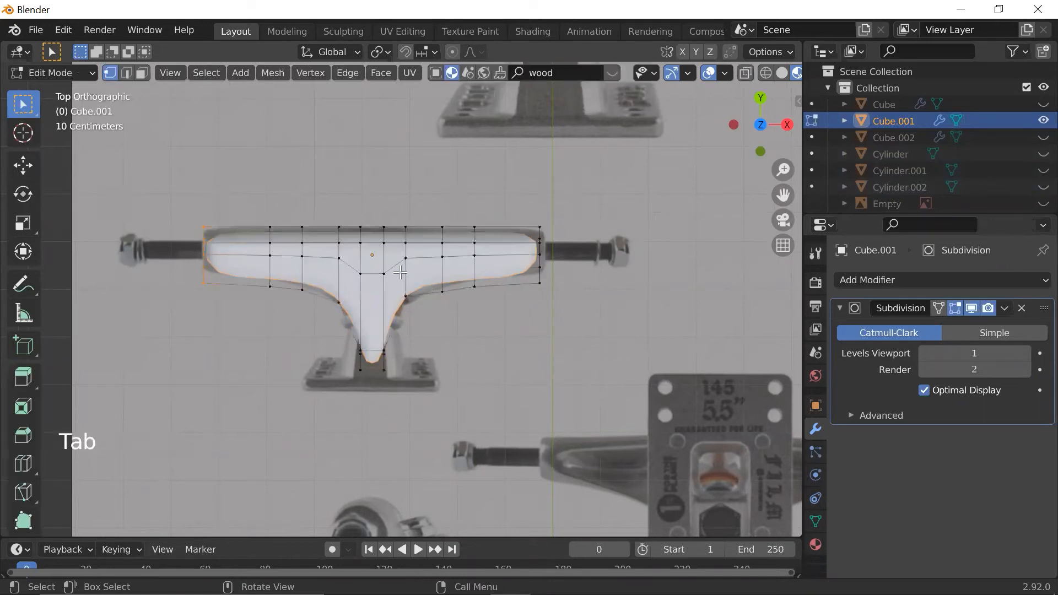
scroll(400, 272, "up", 2)
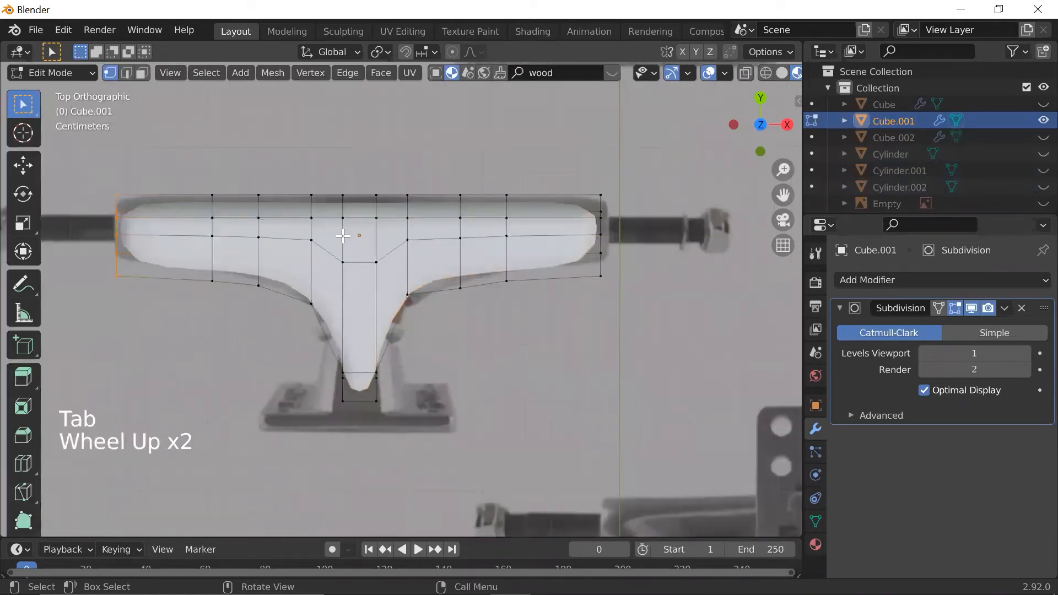
key("ctrl+r")
left_click(357, 193)
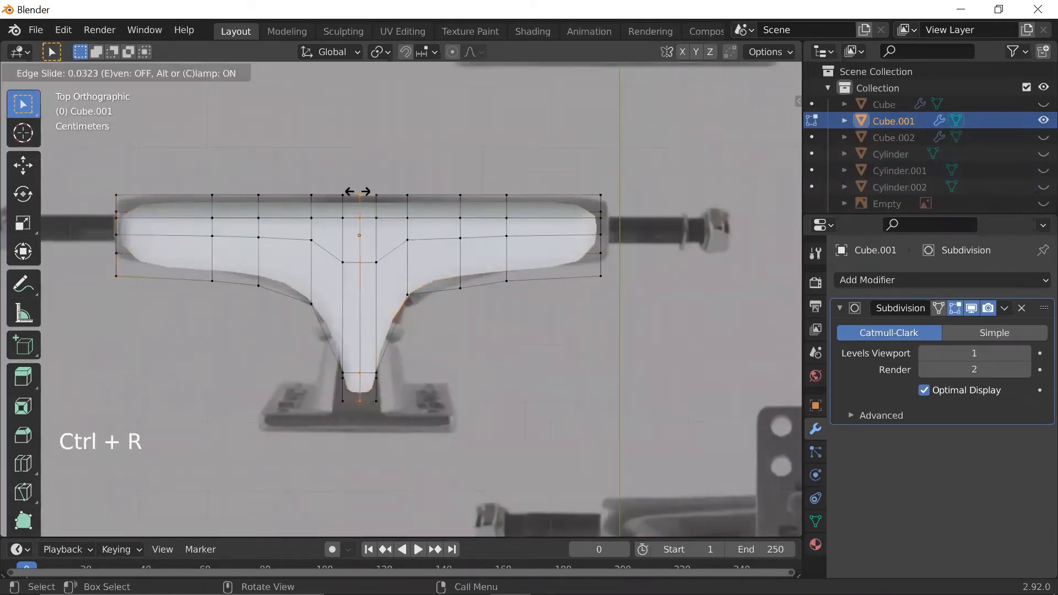
left_click(357, 192)
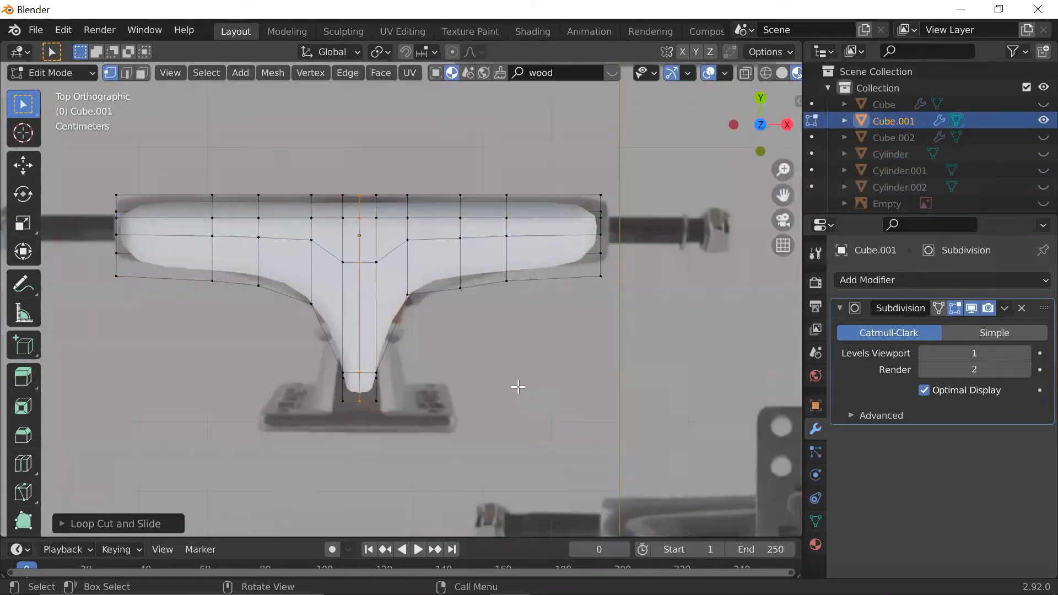
key("shift")
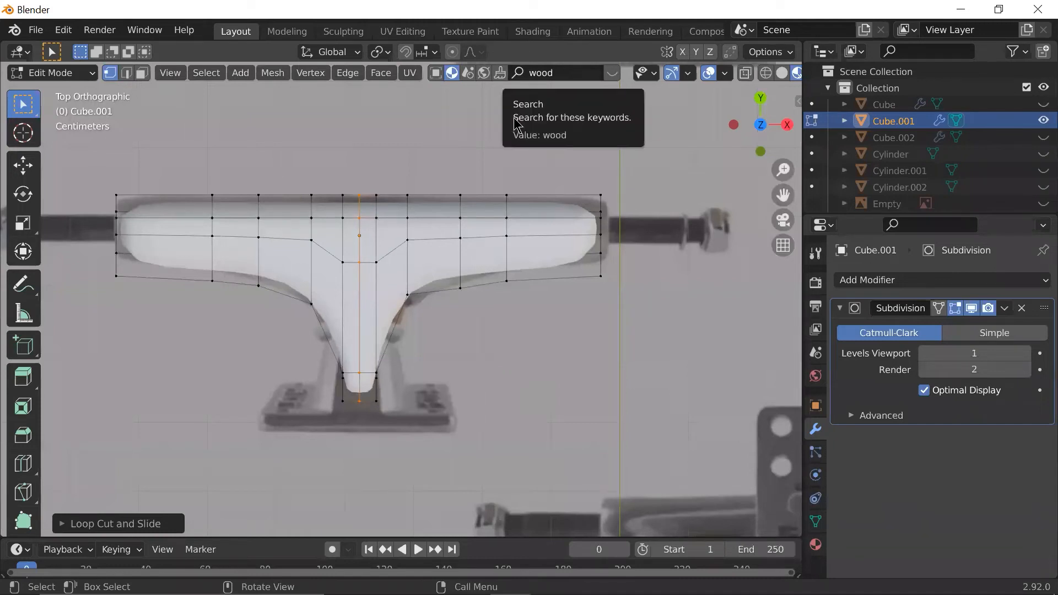
- Delete all vertices on the +X side of the hanger's centre loop, using wireframe display to select through the mesh
key("shift+z")
left_click_drag(365, 172, 659, 485)
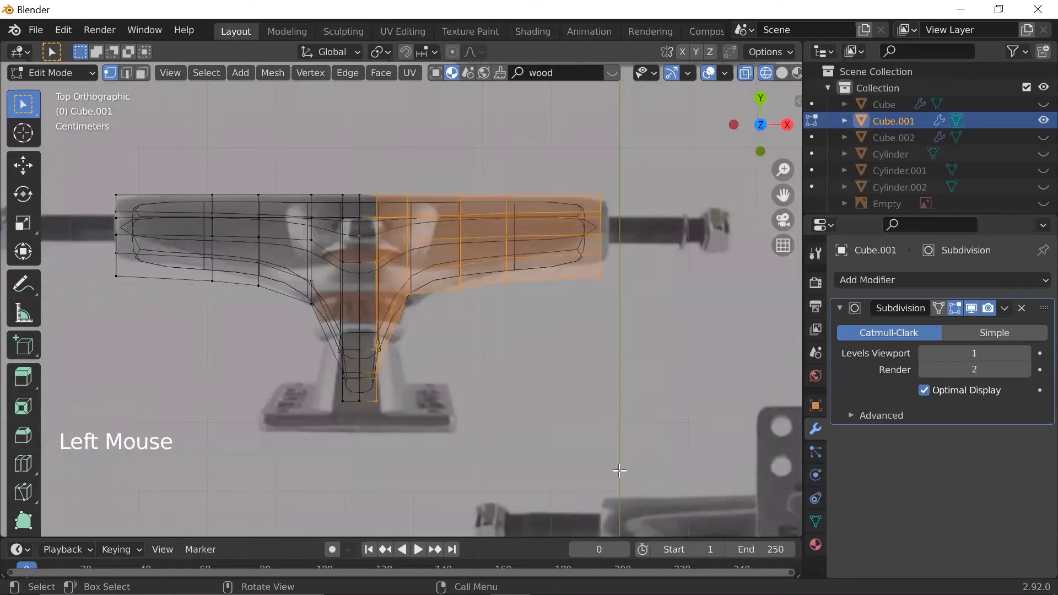
key("shift+z")
key("shift+z")
key("shift+z")
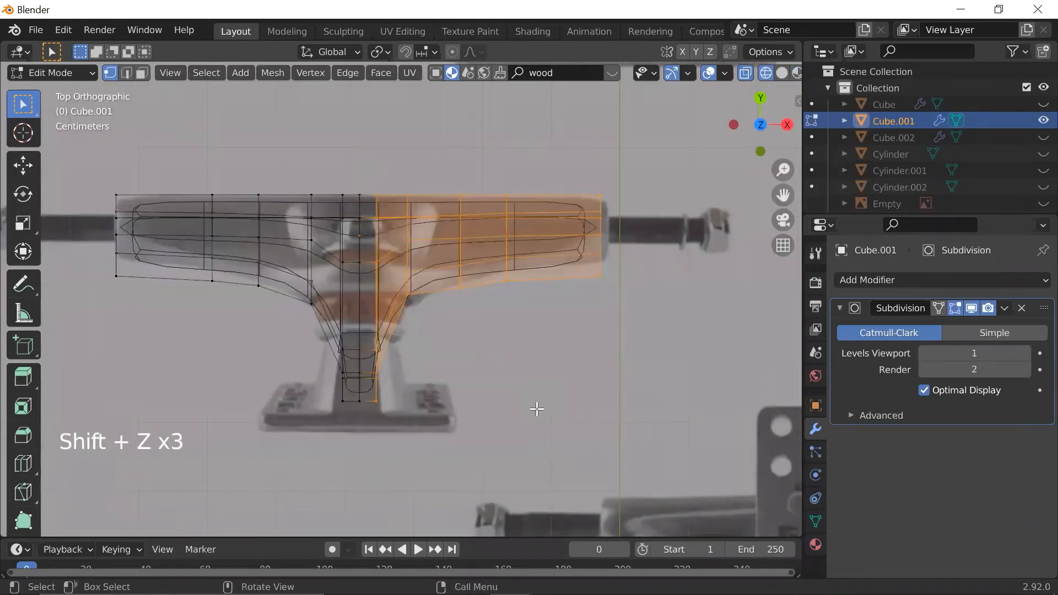
left_click(639, 436)
left_click_drag(709, 459, 367, 150)
key("x")
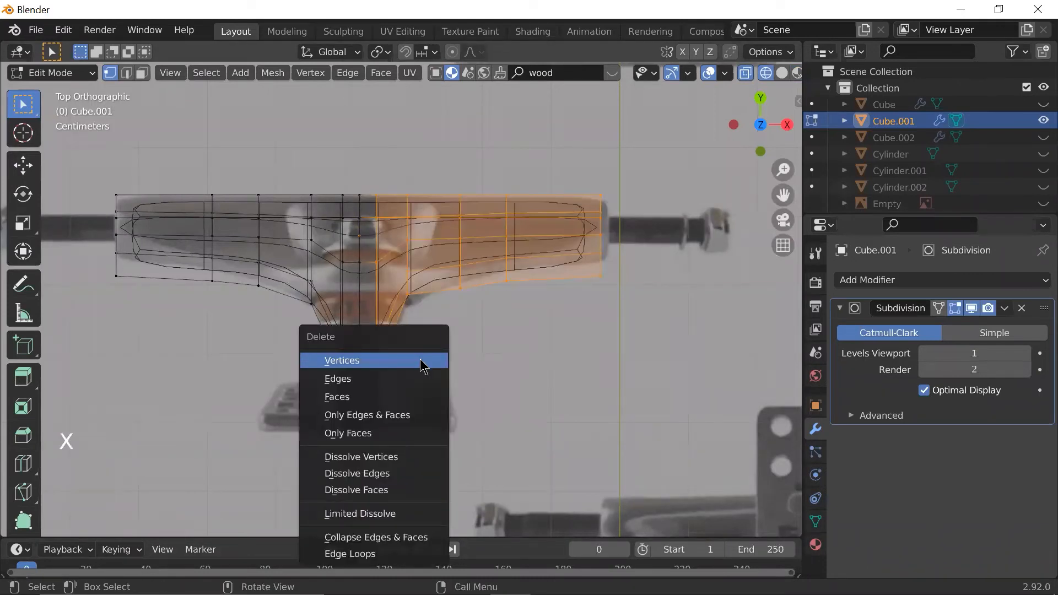
left_click(420, 364)
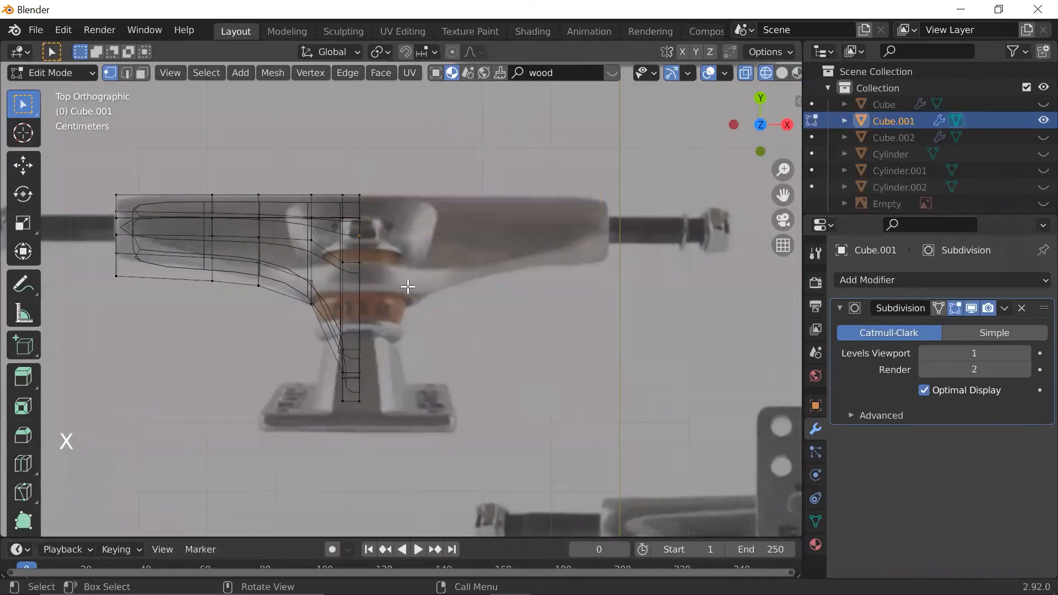
- Return to shaded Object Mode and add a Mirror modifier on the X axis to the half hanger
scroll(407, 284, "down", 1)
key("Tab")
scroll(408, 295, "down", 2)
key("shift+z")
scroll(431, 301, "up", 3)
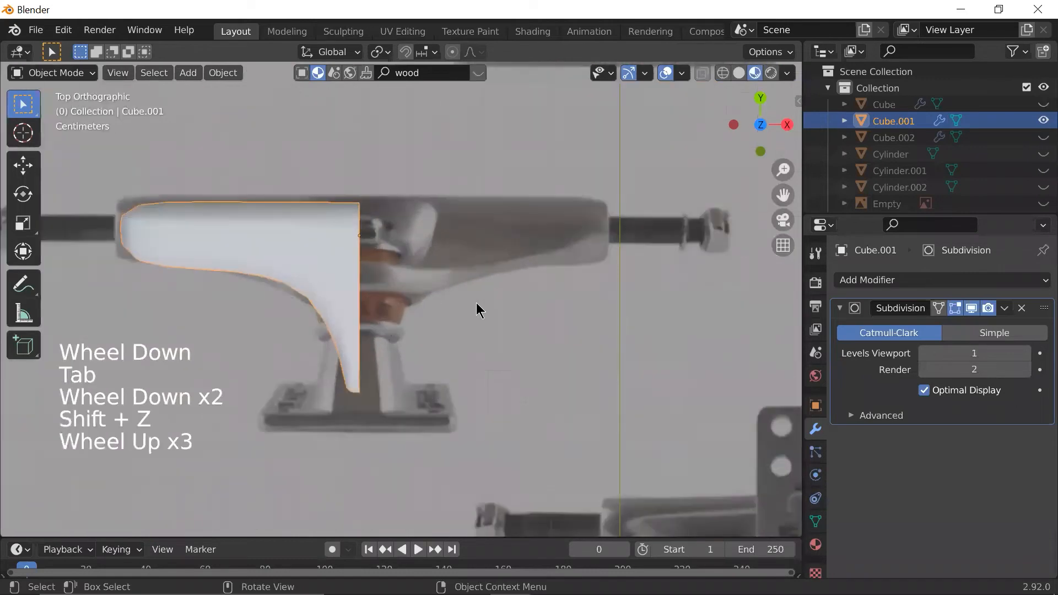
left_click(933, 279)
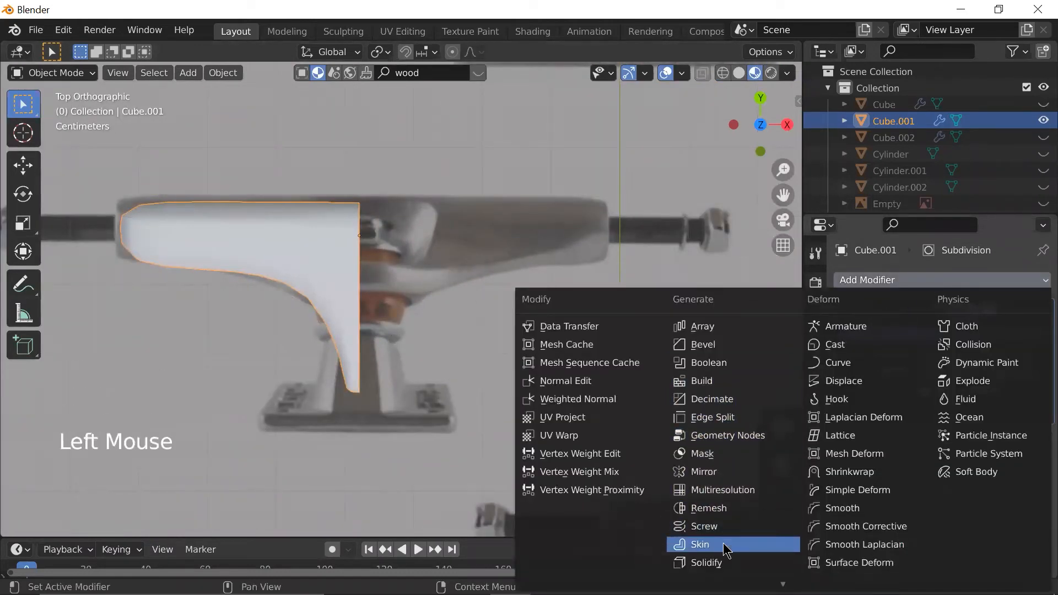
scroll(725, 559, "down", 4)
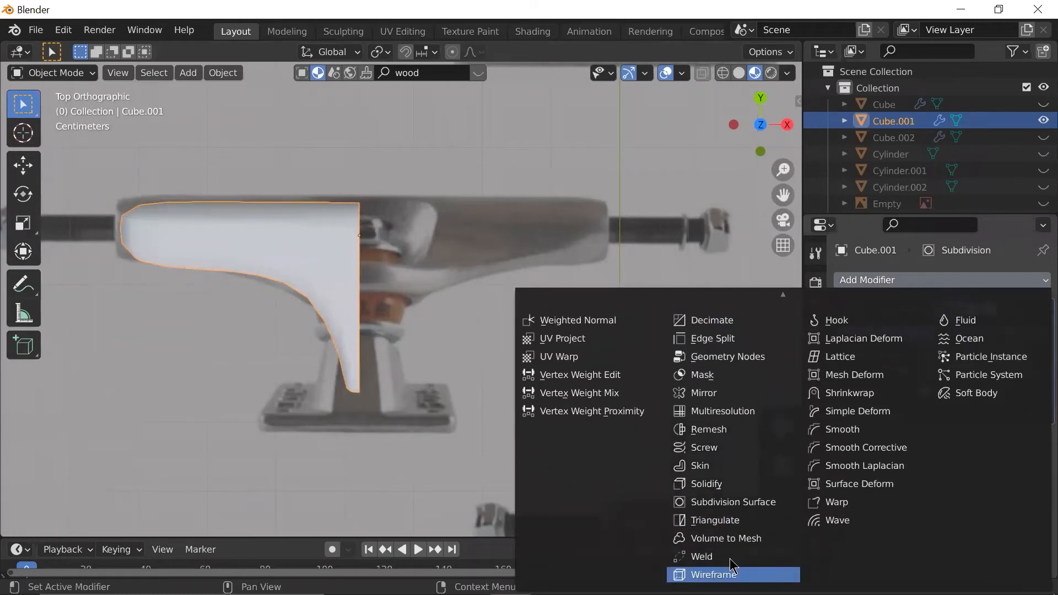
scroll(731, 565, "up", 3)
left_click(729, 452)
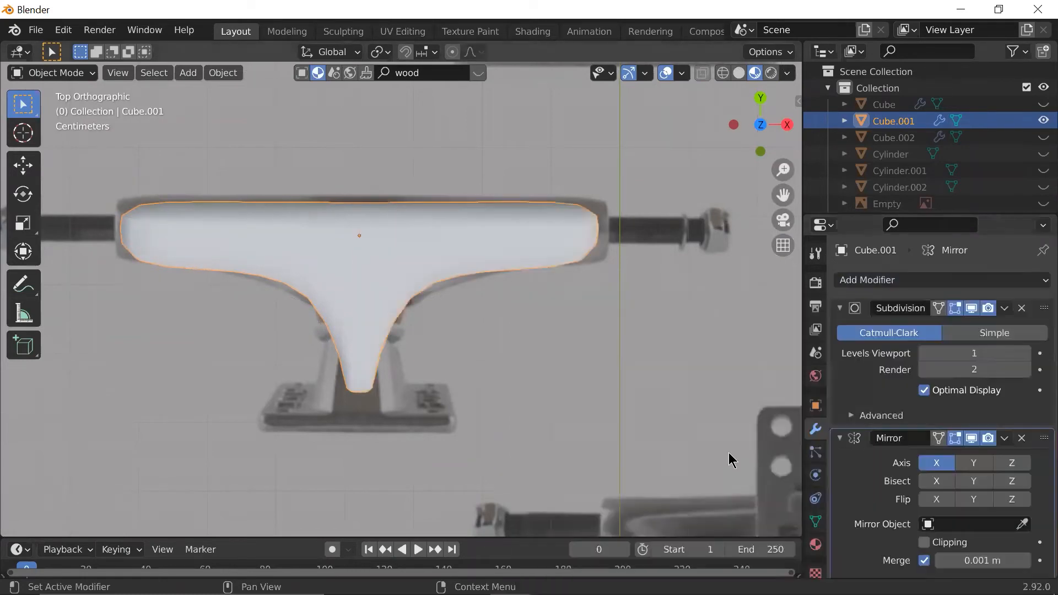
scroll(513, 259, "down", 2)
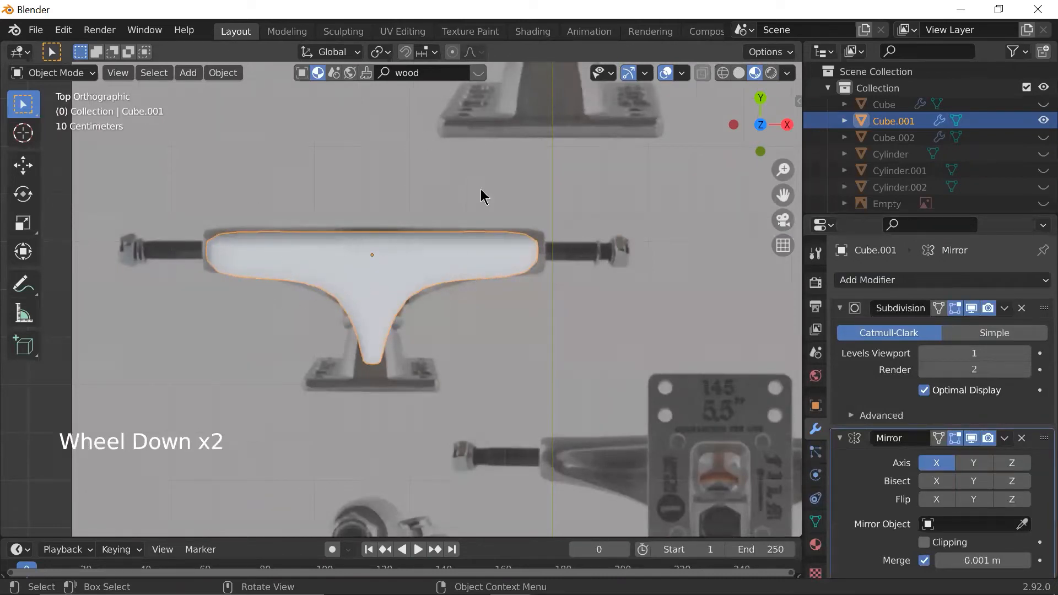
scroll(283, 354, "down", 1)
scroll(319, 354, "up", 1)
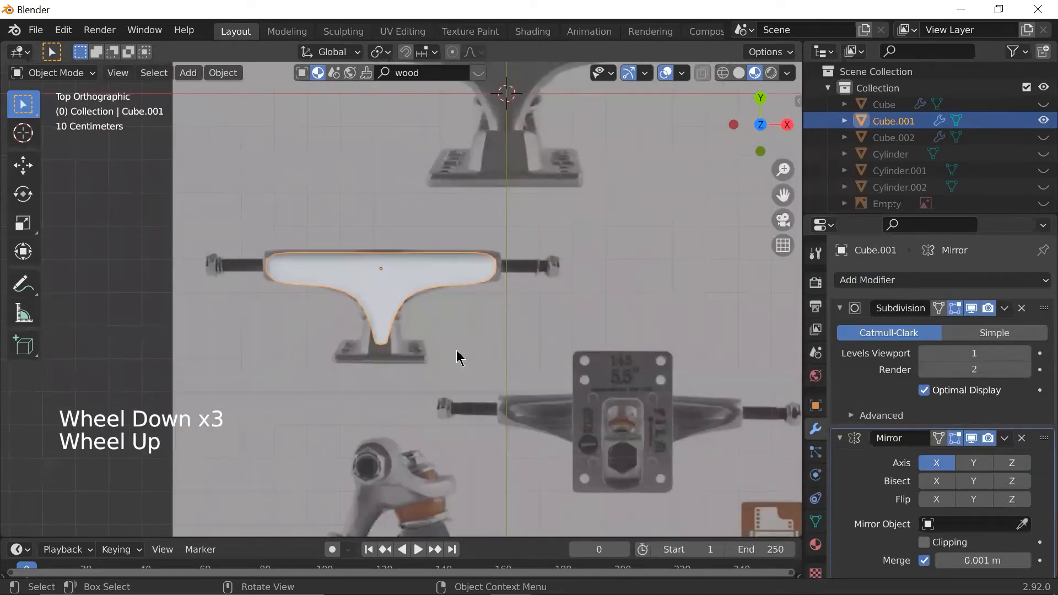
left_click(839, 309)
left_click(839, 310)
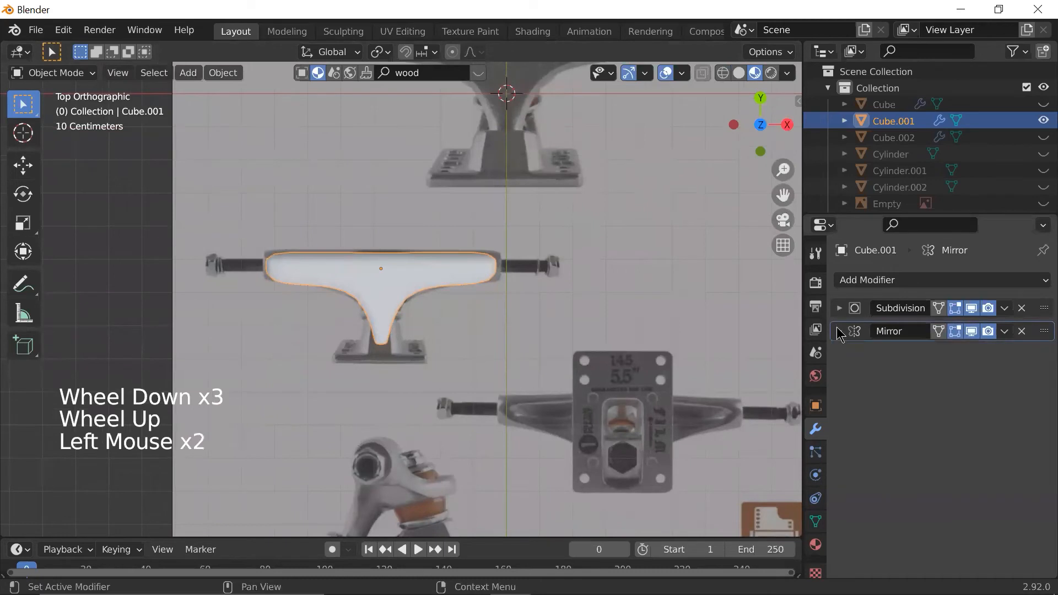
left_click(839, 309)
left_click(839, 310)
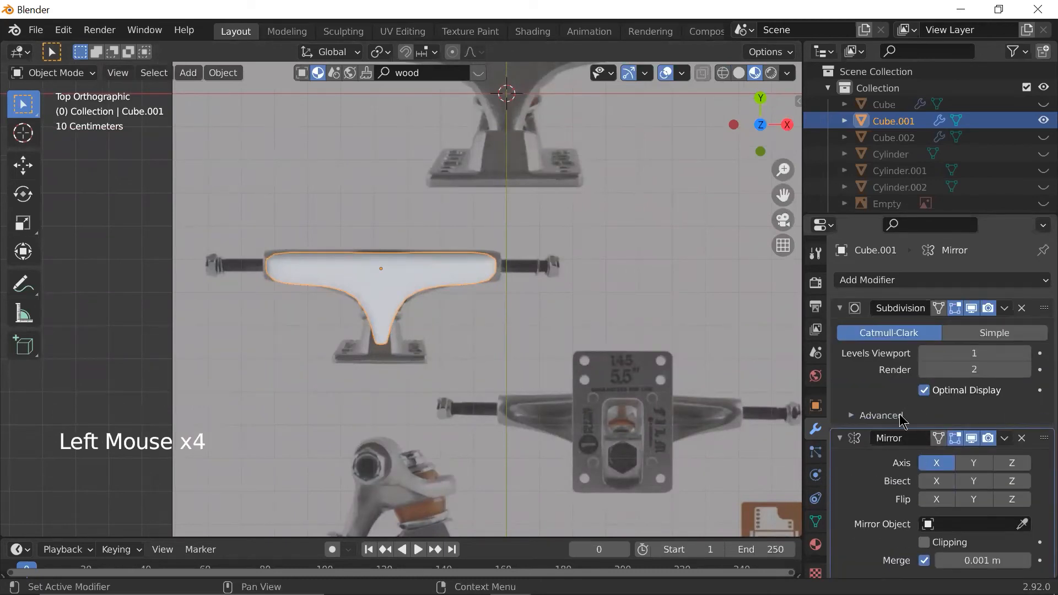
left_click(896, 369)
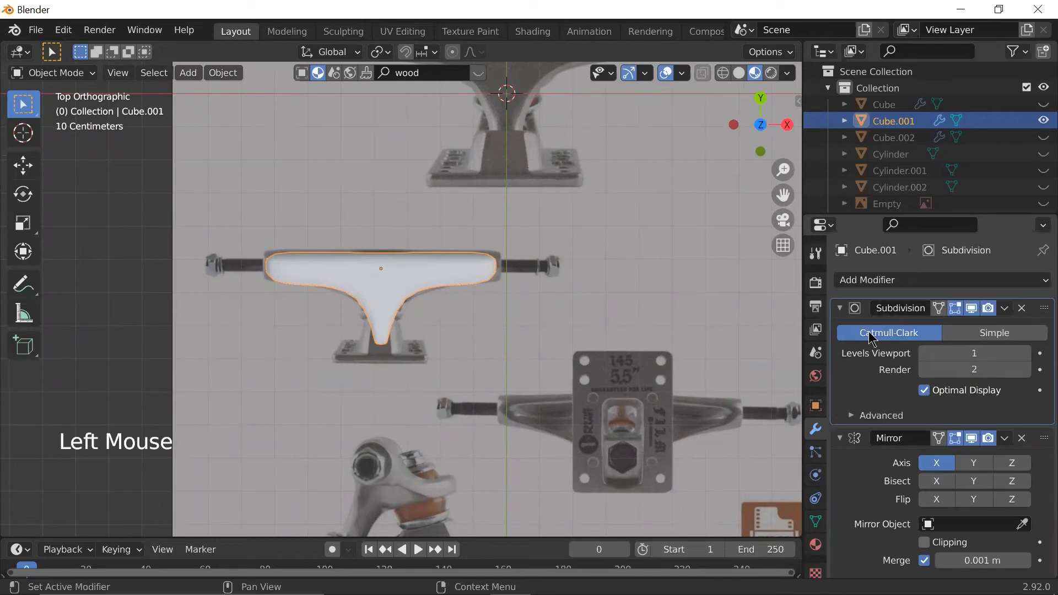
- Examine the hanger's half mesh and mirrored outline against the front-view reference, along with the Mirror modifier's settings
key("Tab")
scroll(421, 282, "up", 3)
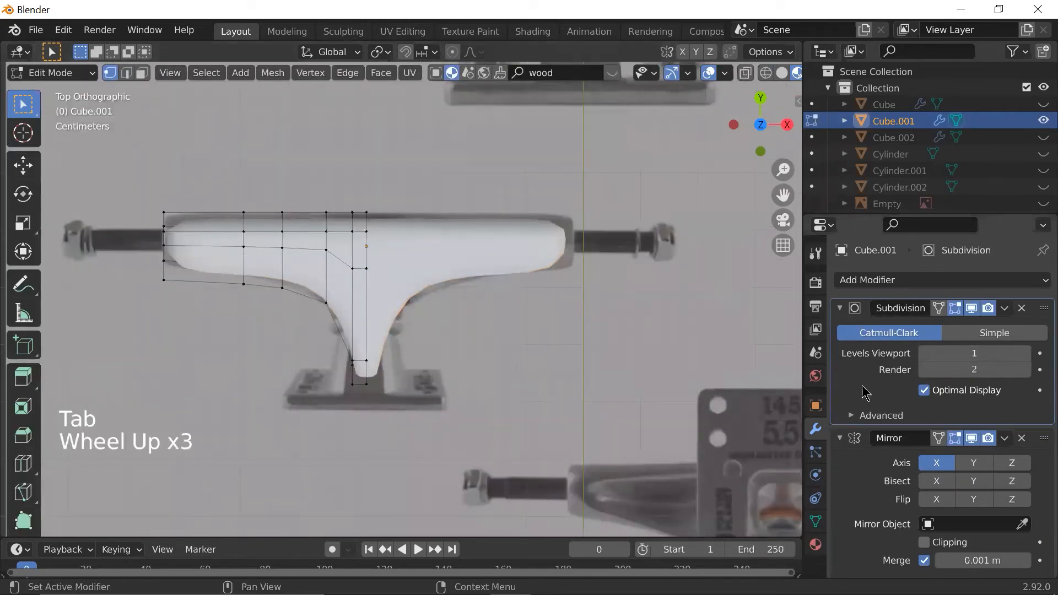
scroll(918, 494, "down", 2)
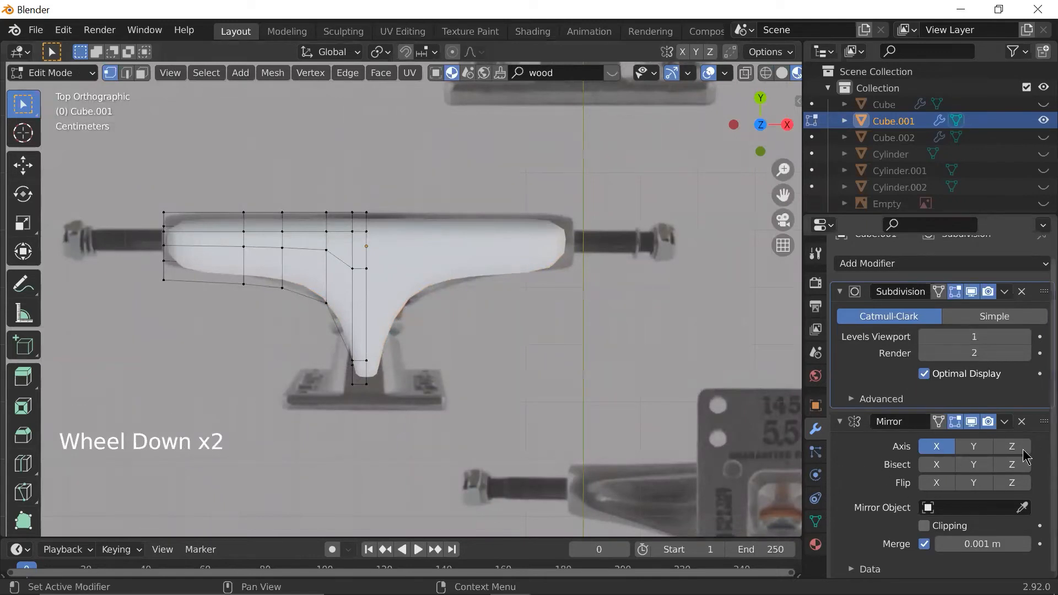
left_click(1034, 431)
left_click_drag(1032, 381, 1032, 441)
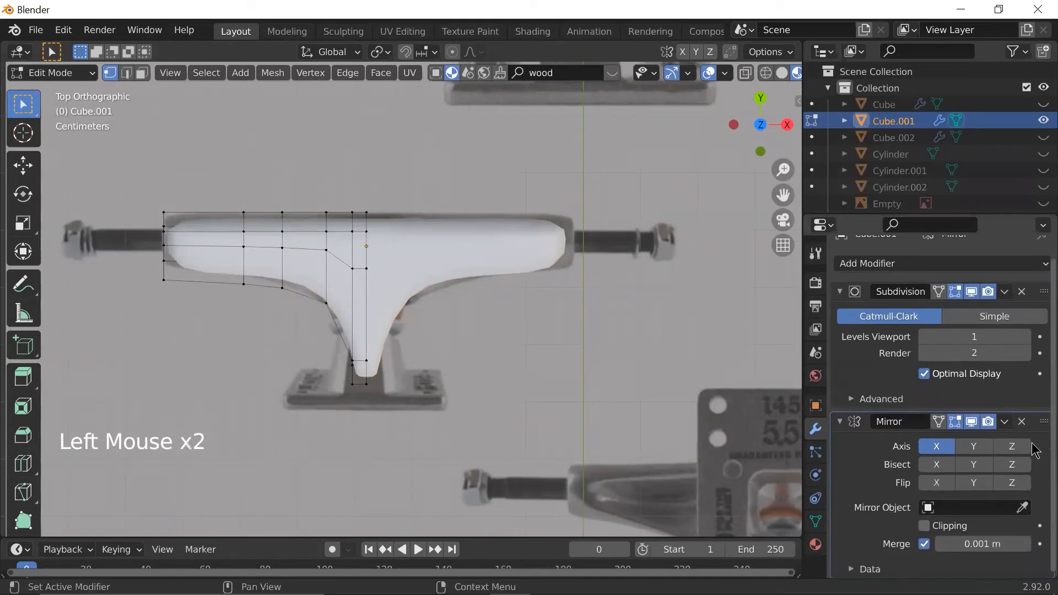
scroll(586, 366, "up", 3)
scroll(585, 366, "down", 4)
scroll(586, 367, "up", 1)
middle_click_drag(586, 366, 636, 356, "shift")
scroll(635, 356, "up", 3)
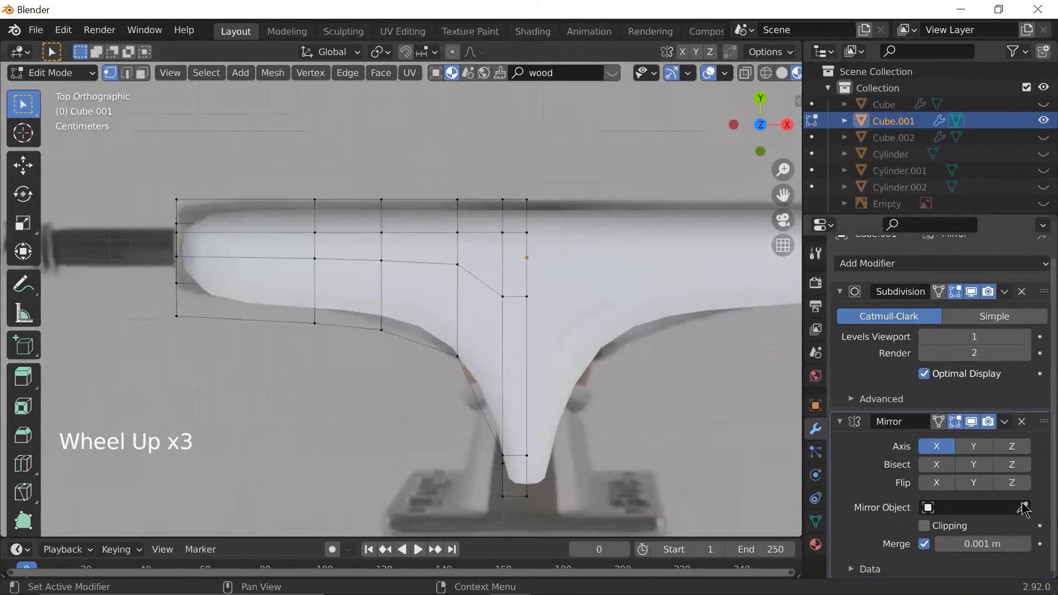
scroll(612, 371, "down", 5)
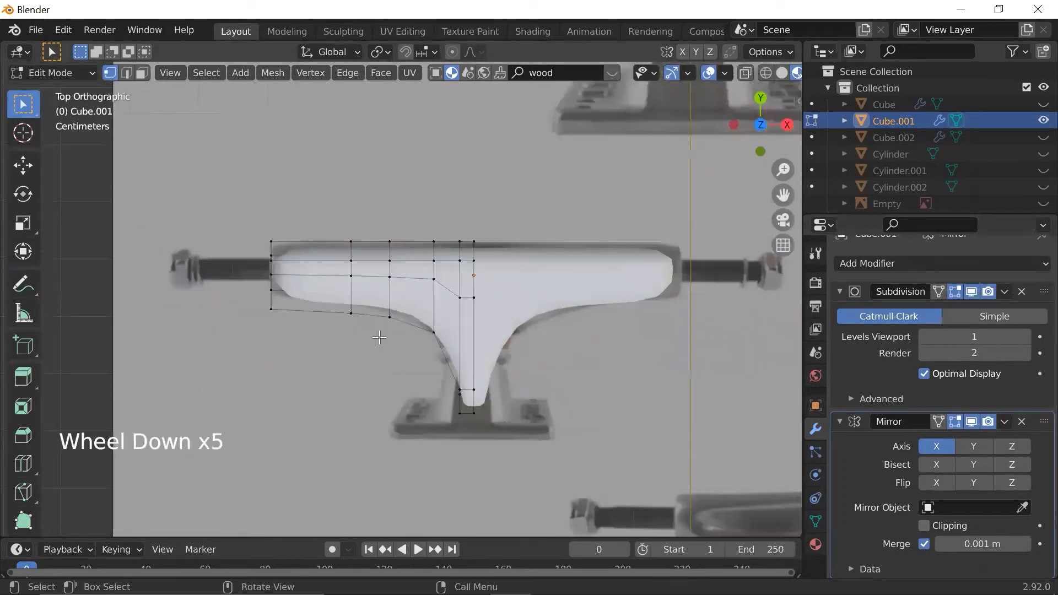
scroll(674, 368, "up", 4)
key("Tab")
scroll(515, 342, "down", 5)
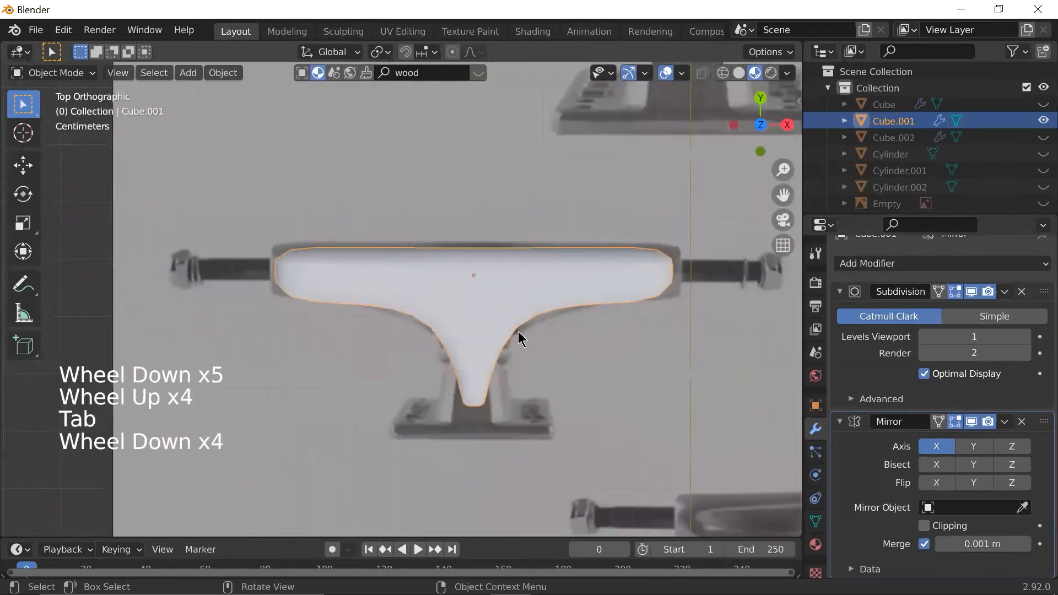
scroll(908, 443, "down", 2)
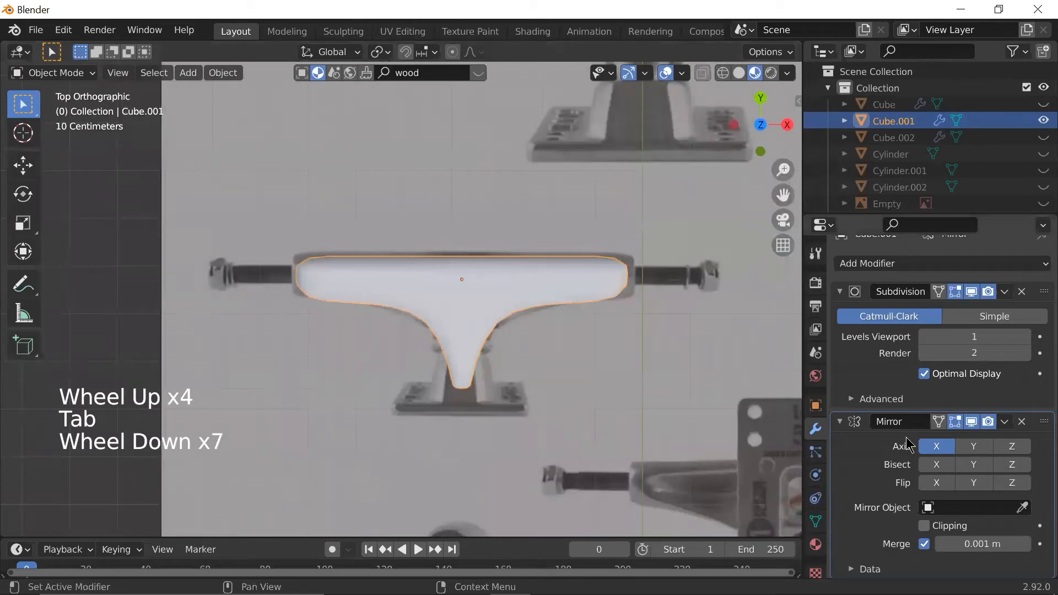
- Collapse the Mirror modifier's settings, recheck the half mesh in Edit Mode, and deselect the hanger in Object Mode
left_click(839, 423)
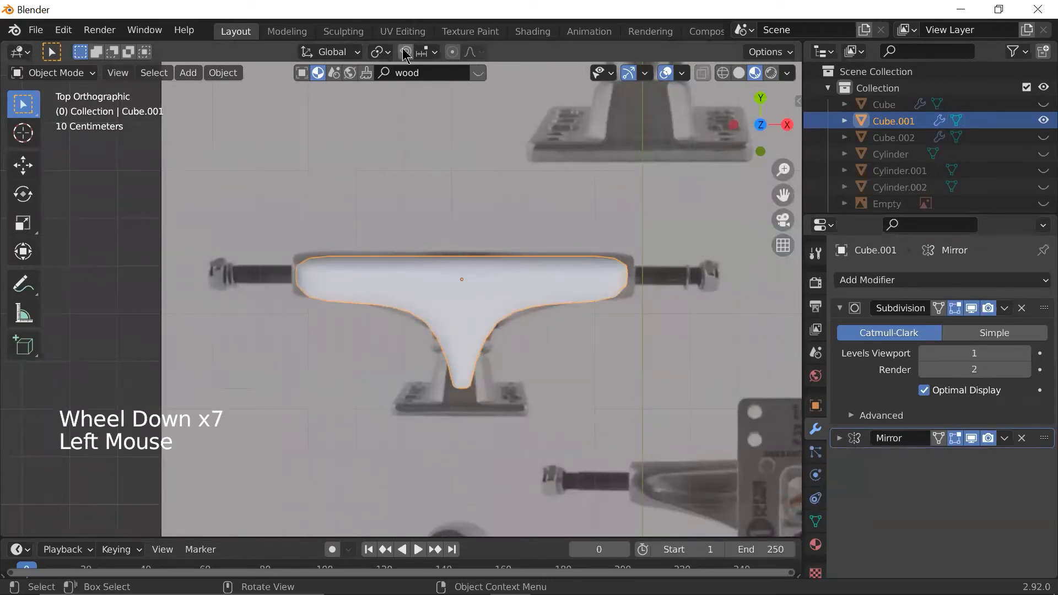
scroll(464, 345, "up", 1)
scroll(464, 345, "up", 2)
key("Tab")
scroll(464, 345, "down", 2)
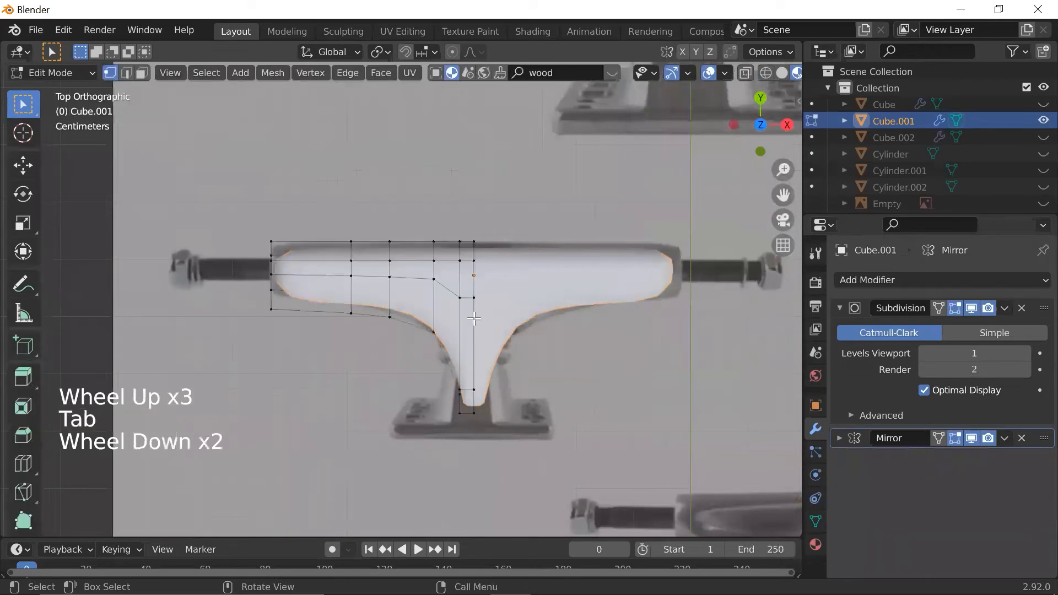
key("Tab")
scroll(220, 298, "down", 3)
scroll(187, 292, "up", 1)
left_click(156, 286)
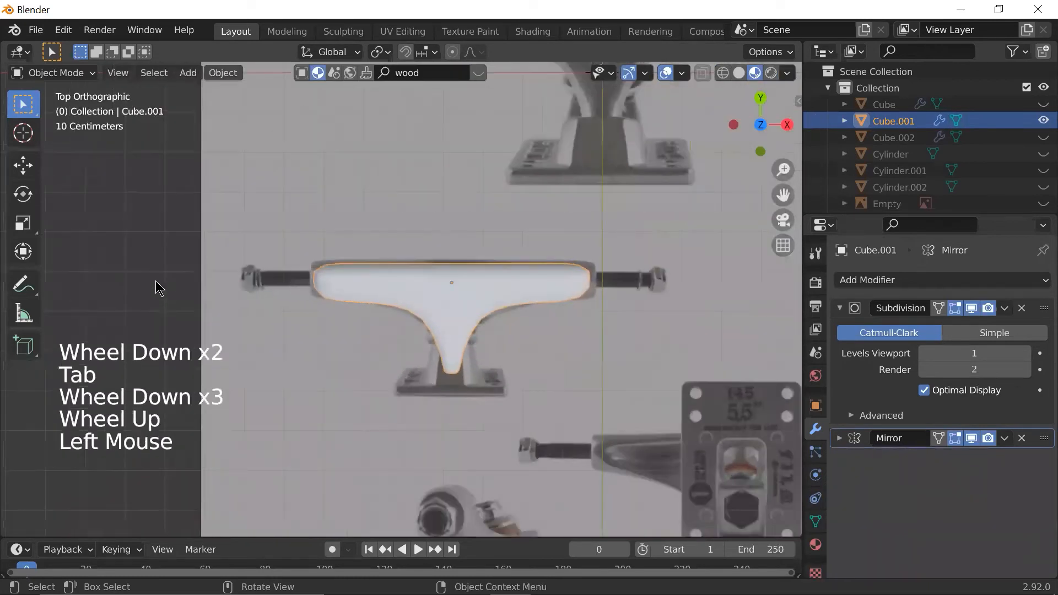
scroll(331, 314, "down", 3)
scroll(356, 318, "up", 1)
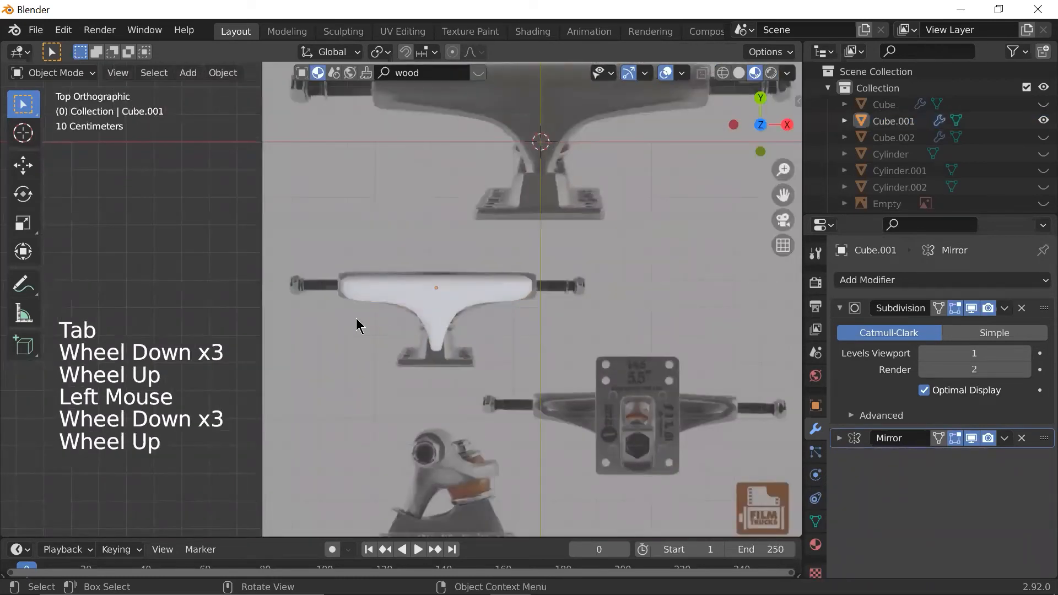
- Unhide the base, bushing and both washers, and inspect them together with the mirrored hanger
left_click(1042, 137)
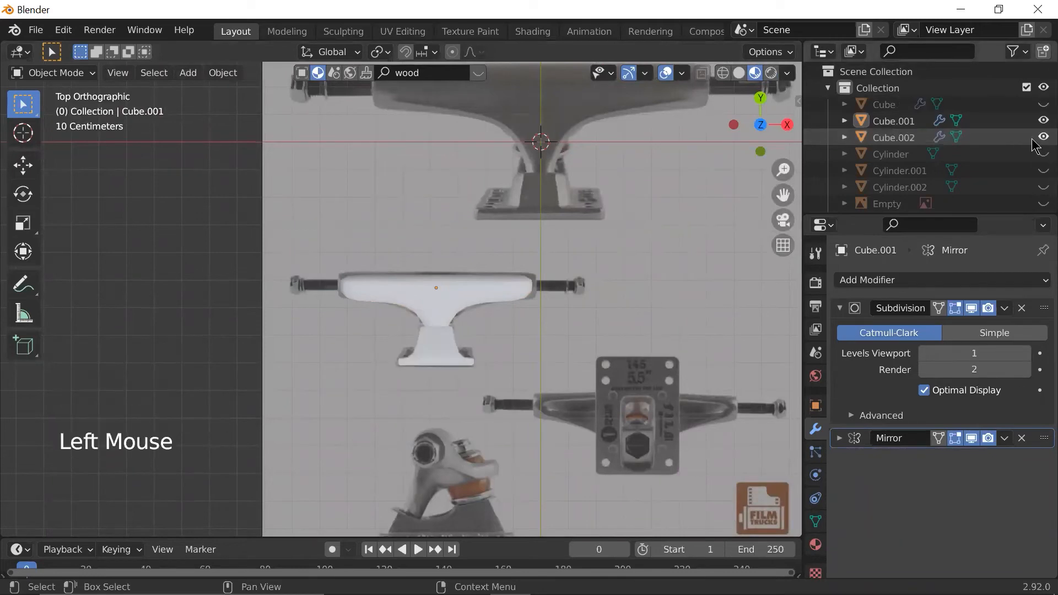
left_click(1038, 170)
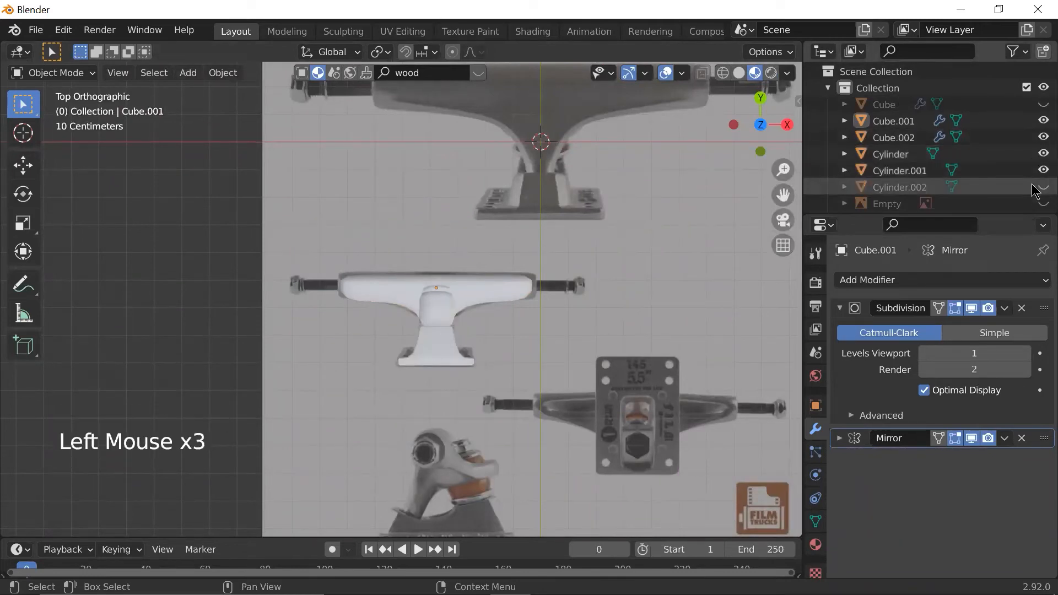
scroll(529, 309, "up", 6)
scroll(455, 293, "down", 2)
middle_click_drag(454, 293, 468, 148)
scroll(437, 332, "down", 2)
scroll(436, 332, "down", 5)
scroll(435, 342, "down", 1)
scroll(429, 369, "down", 2)
scroll(430, 368, "up", 5)
scroll(433, 365, "down", 1)
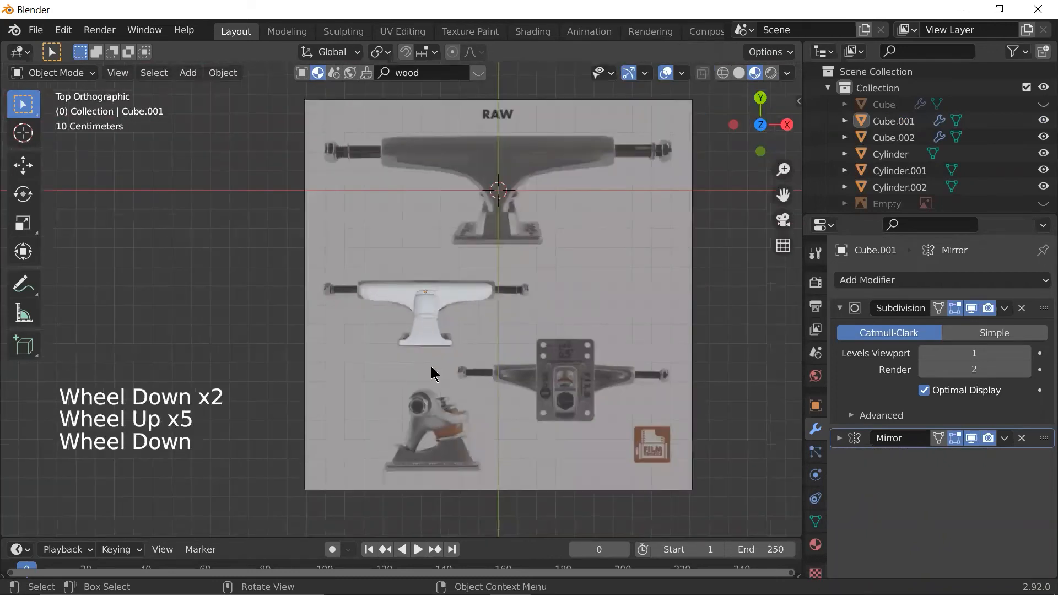
- Select the hanger, base, bushing and both washers and move them together onto the side-view reference
left_click_drag(454, 264, 395, 369)
left_click_drag(548, 184, 539, 234, "ctrl")
scroll(452, 312, "down", 1)
key("g")
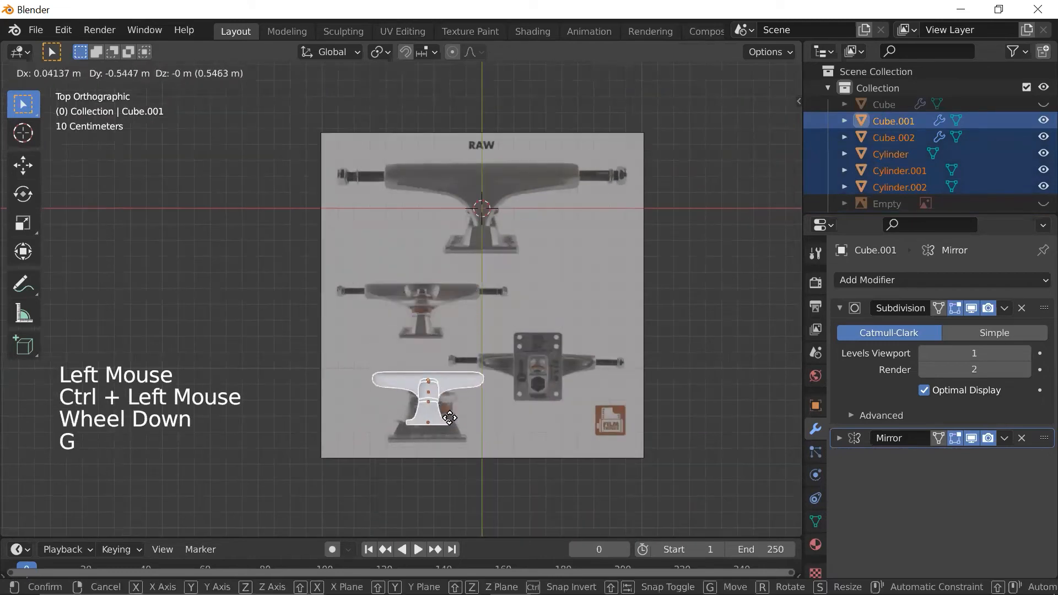
- Rotate the selected truck parts together 90° about the global Y axis
key("r")
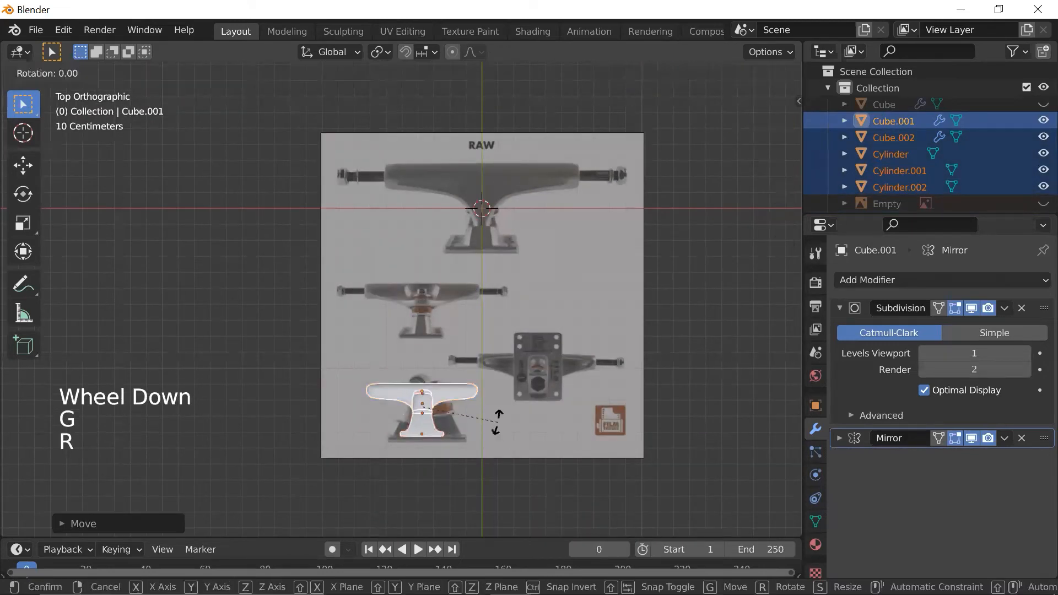
key("z")
key("y")
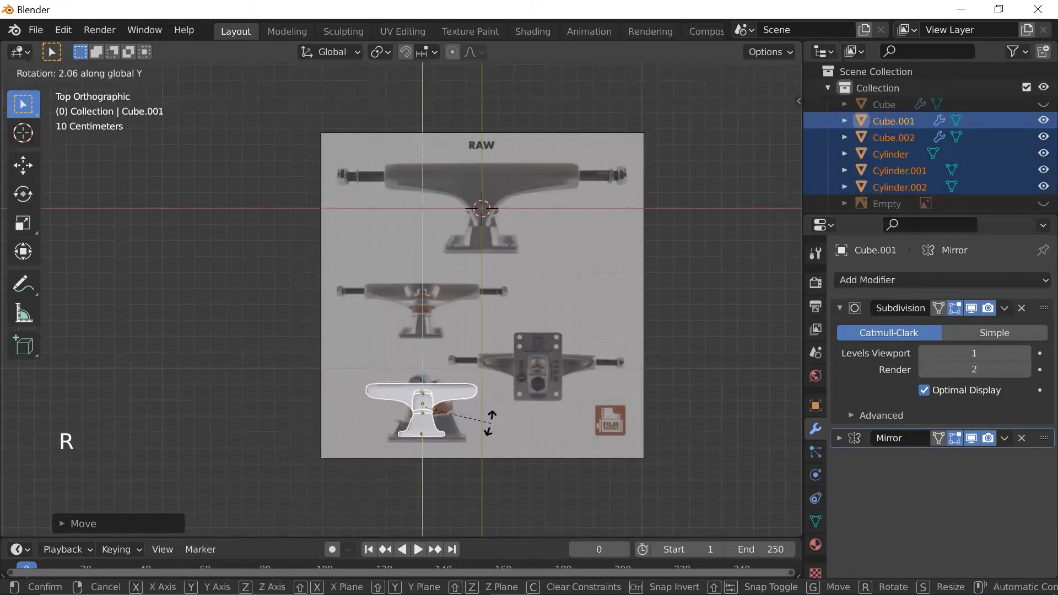
type("90")
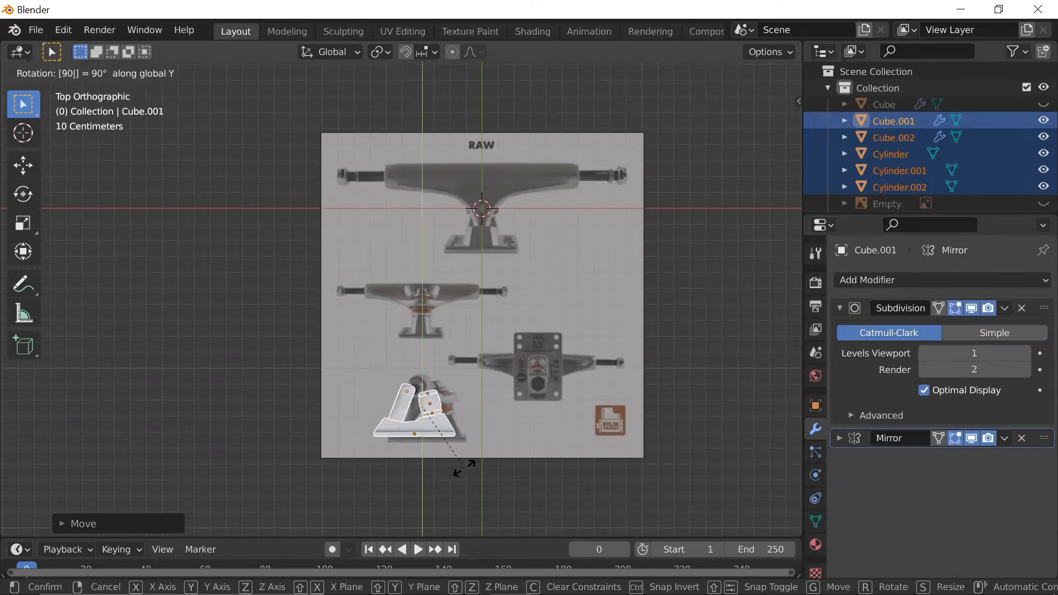
key("Return")
- Move and scale up the rotated truck parts together to fit the base and bushing of the side-view reference
scroll(482, 424, "up", 2)
key("g")
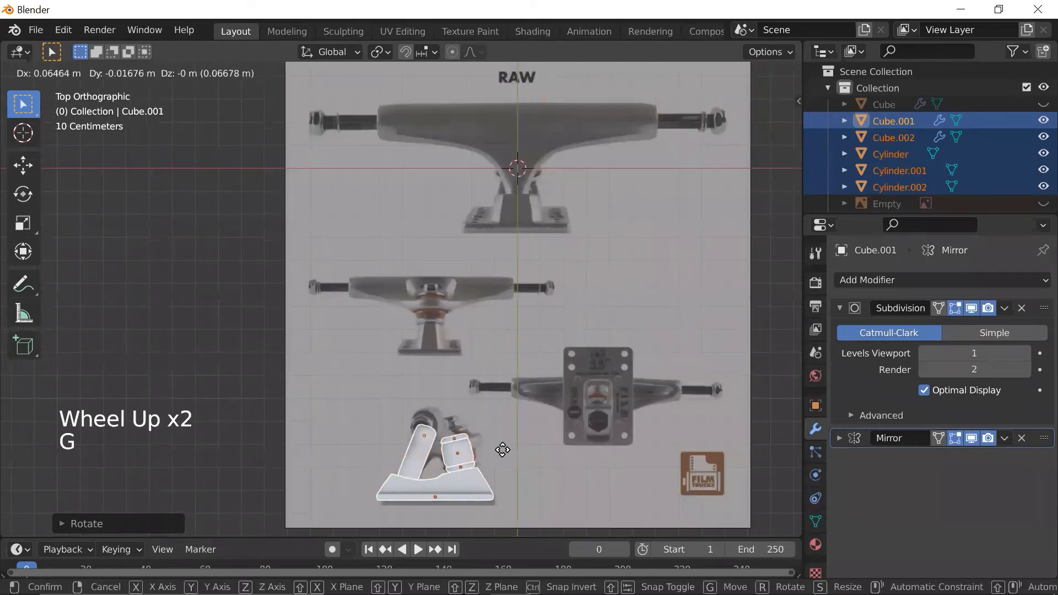
key("s")
left_click(514, 451)
key("g")
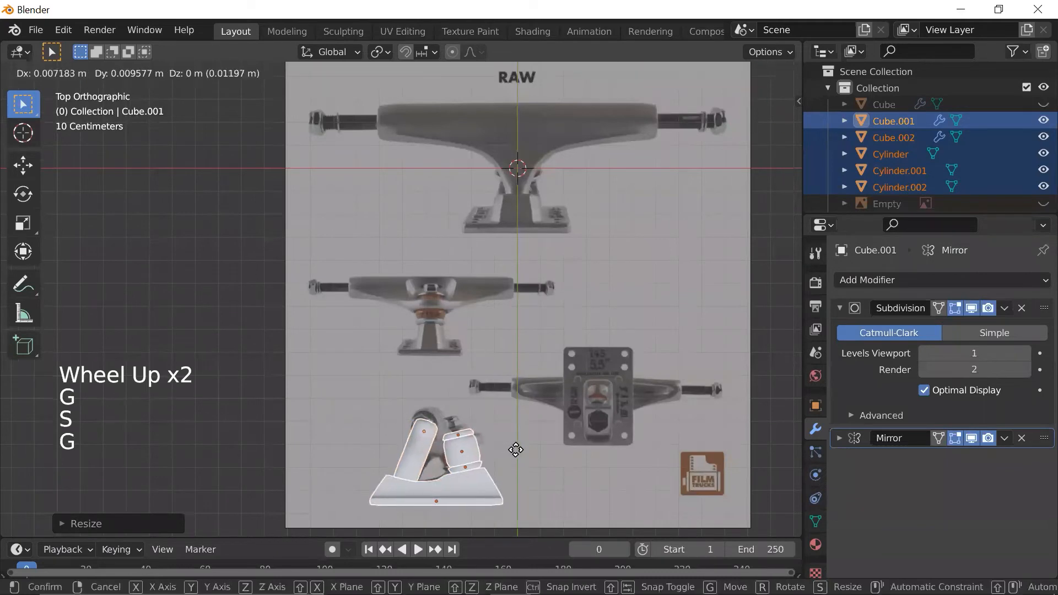
left_click(519, 449)
scroll(480, 456, "up", 1)
scroll(479, 456, "up", 1)
middle_click_drag(480, 457, 479, 414, "shift")
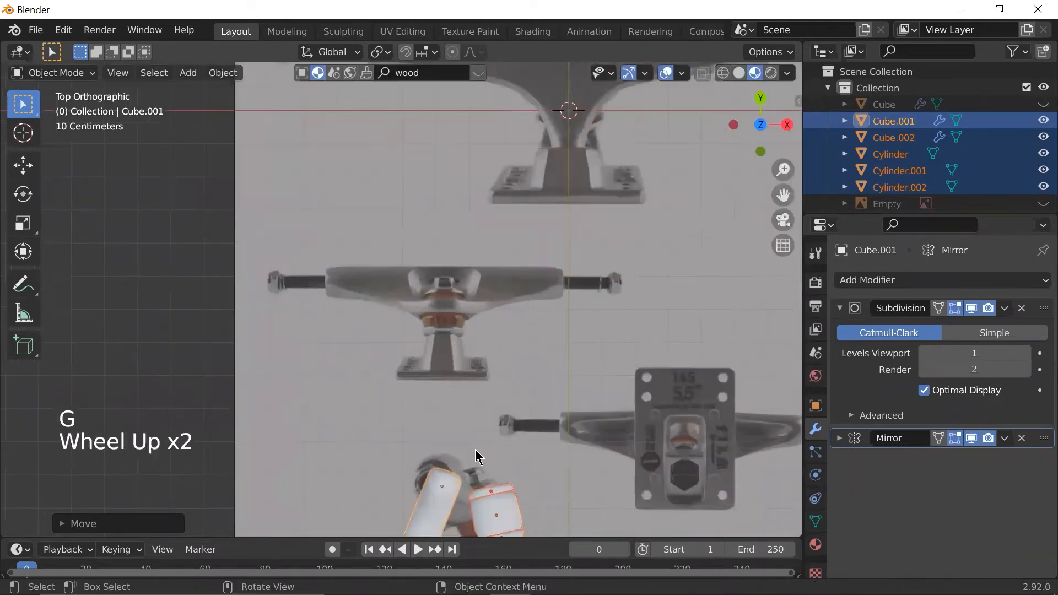
- Select only the hanger, then move it and scale it up slightly to fit the side-view reference
scroll(449, 295, "up", 1)
scroll(448, 296, "up", 2)
scroll(431, 376, "down", 1)
left_click(423, 379)
scroll(432, 366, "up", 2)
left_click(435, 362)
scroll(438, 362, "down", 2)
key("g")
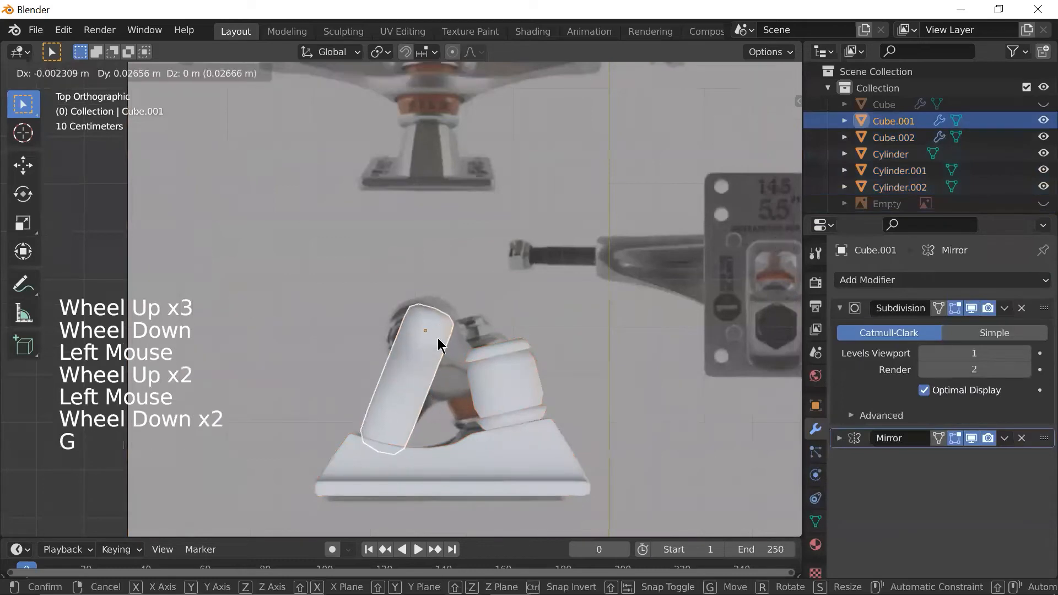
key("s")
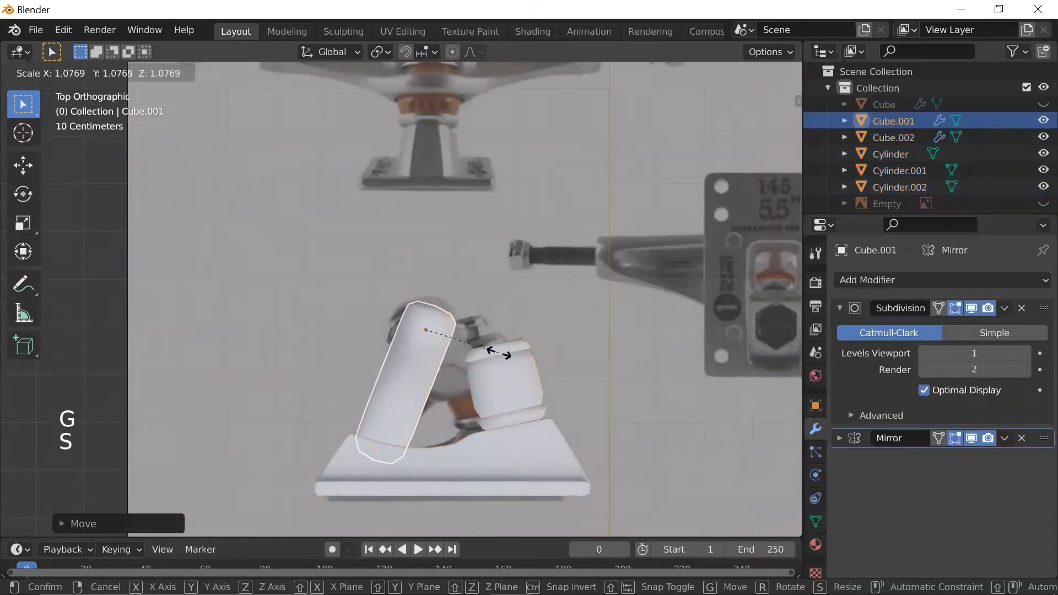
key("g")
left_click(531, 369)
key("s")
left_click(533, 379)
key("g")
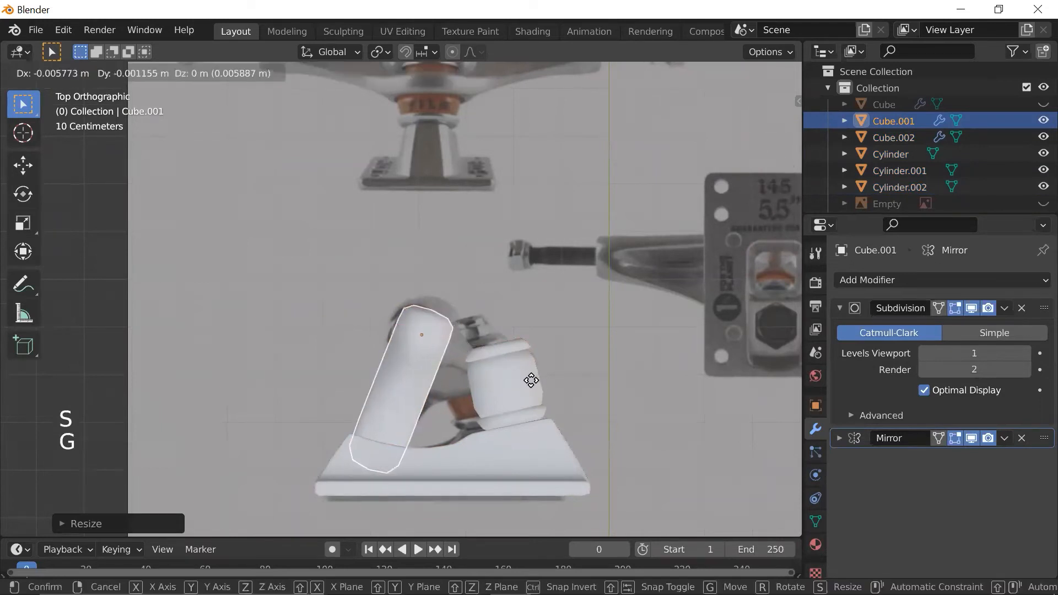
left_click(533, 379)
scroll(532, 379, "up", 1)
middle_click_drag(541, 383, 511, 357, "shift")
scroll(537, 380, "down", 1)
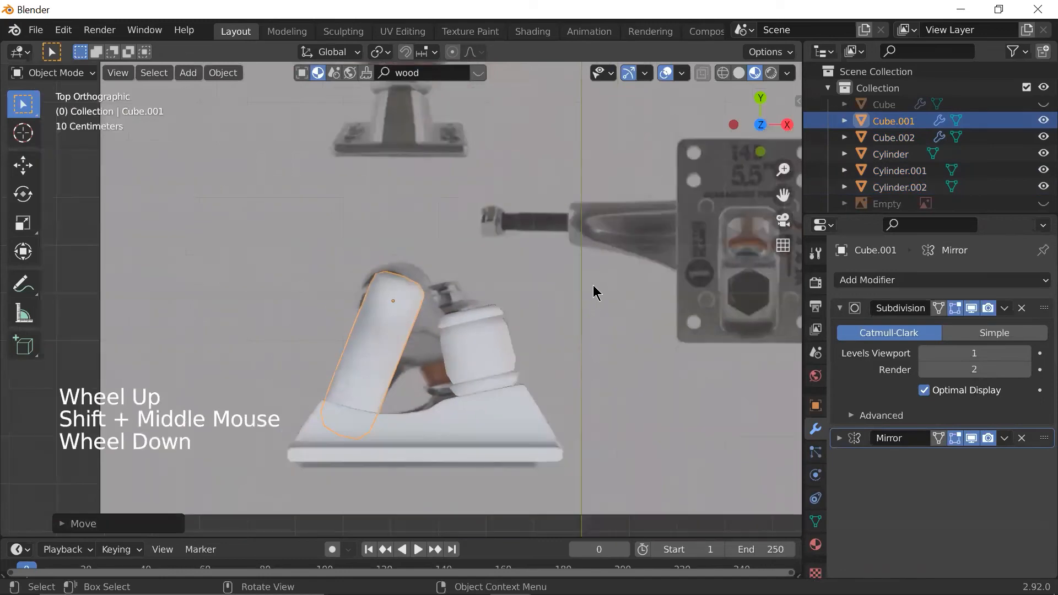
- Select the reference image and move it away from the truck parts so that its side view is uncovered
left_click(594, 291)
scroll(568, 356, "down", 6)
key("g")
left_click(395, 296)
- Examine how the hanger wraps around the bushing in the side, front and baseplate views of the reference image
scroll(354, 302, "up", 4)
middle_click_drag(353, 307, 566, 338, "shift")
scroll(567, 338, "up", 3)
scroll(373, 272, "up", 1)
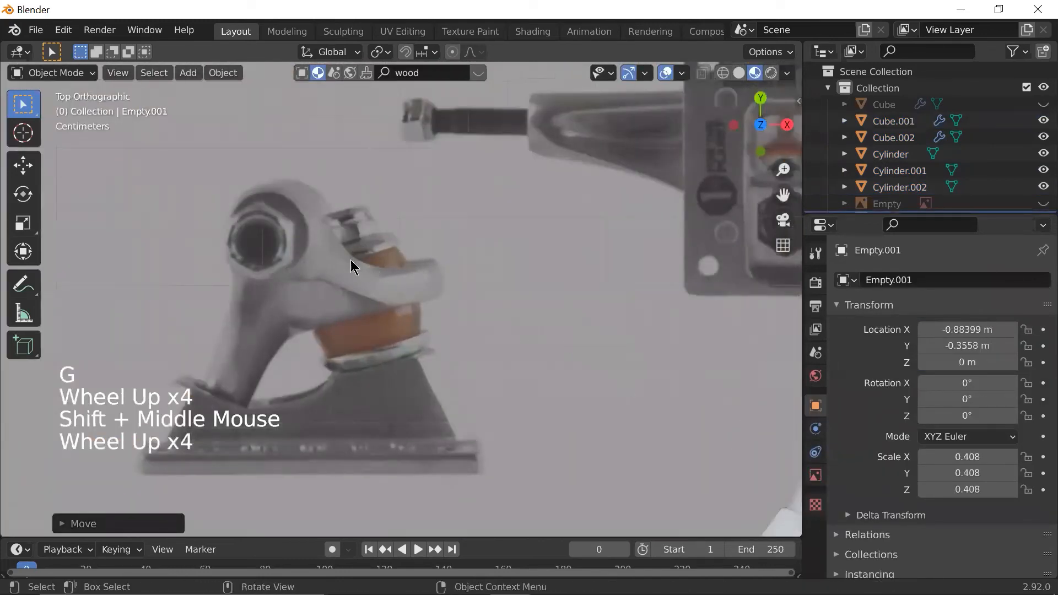
scroll(355, 288, "down", 3)
middle_click_drag(355, 288, 518, 309, "shift")
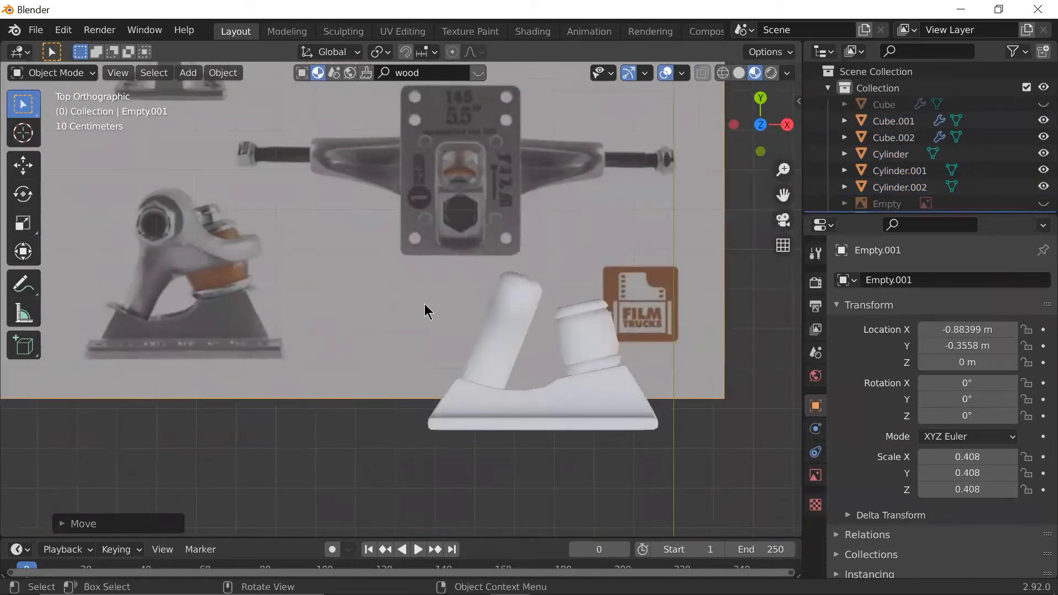
scroll(129, 224, "up", 2)
middle_click_drag(129, 223, 294, 249, "shift")
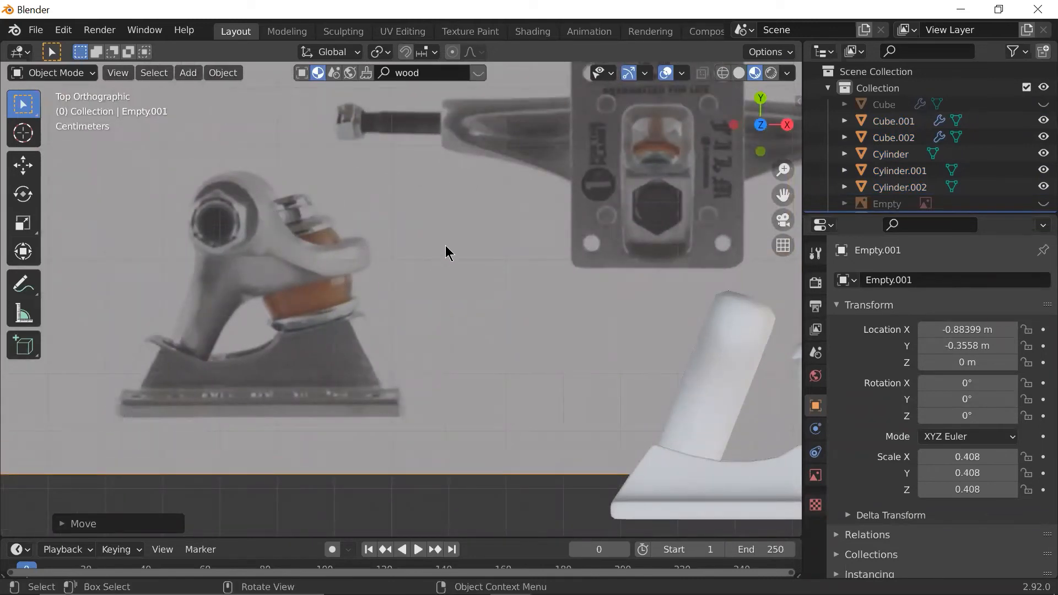
scroll(441, 247, "down", 6)
middle_click_drag(447, 243, 456, 329, "shift")
scroll(260, 247, "up", 5)
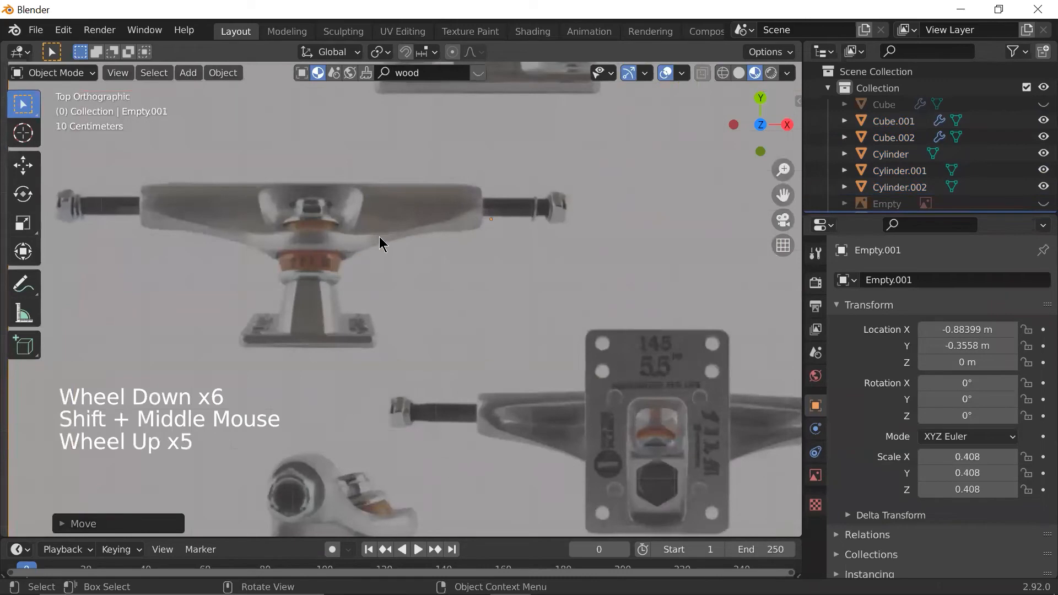
scroll(347, 253, "down", 1)
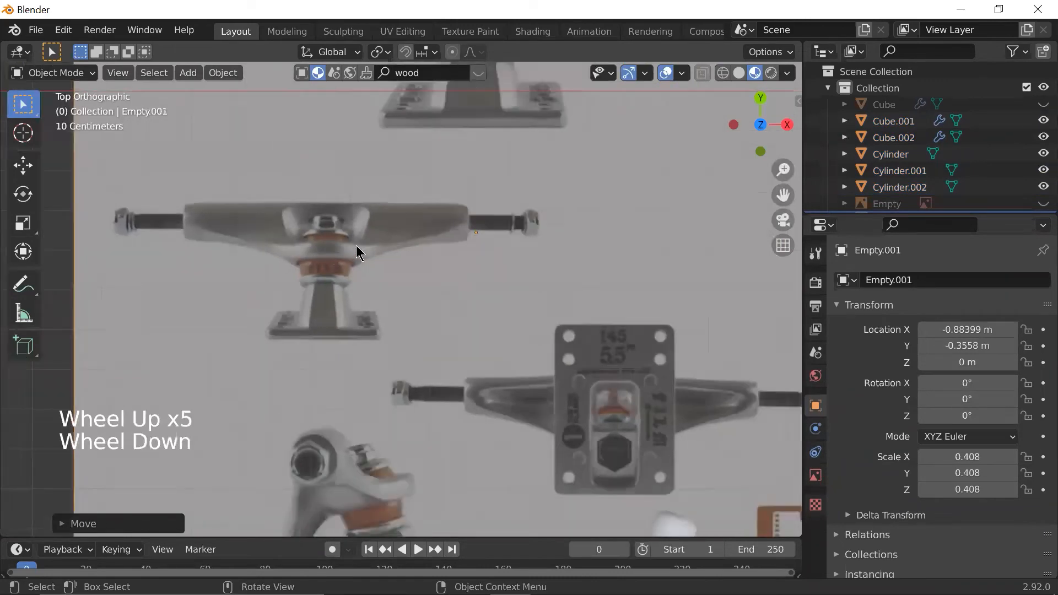
scroll(331, 243, "up", 1)
scroll(271, 239, "down", 3)
scroll(528, 406, "down", 4)
middle_click_drag(528, 406, 512, 359, "shift")
scroll(476, 320, "up", 5)
scroll(523, 316, "up", 1)
scroll(568, 322, "down", 1)
- Open the hanger mesh in Edit Mode, add a lengthwise loop cut along its arm and slide it off-centre
middle_click_drag(569, 328, 324, 249)
left_click(487, 267)
key("Tab")
scroll(330, 253, "up", 1, "shift")
scroll(324, 250, "up", 1)
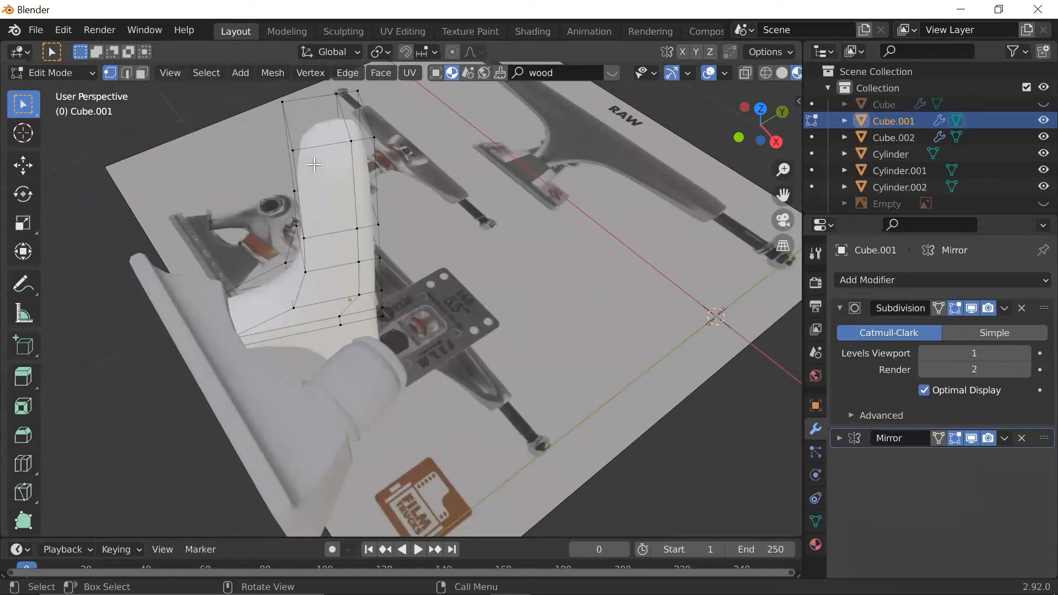
key("ctrl+r")
left_click(320, 148)
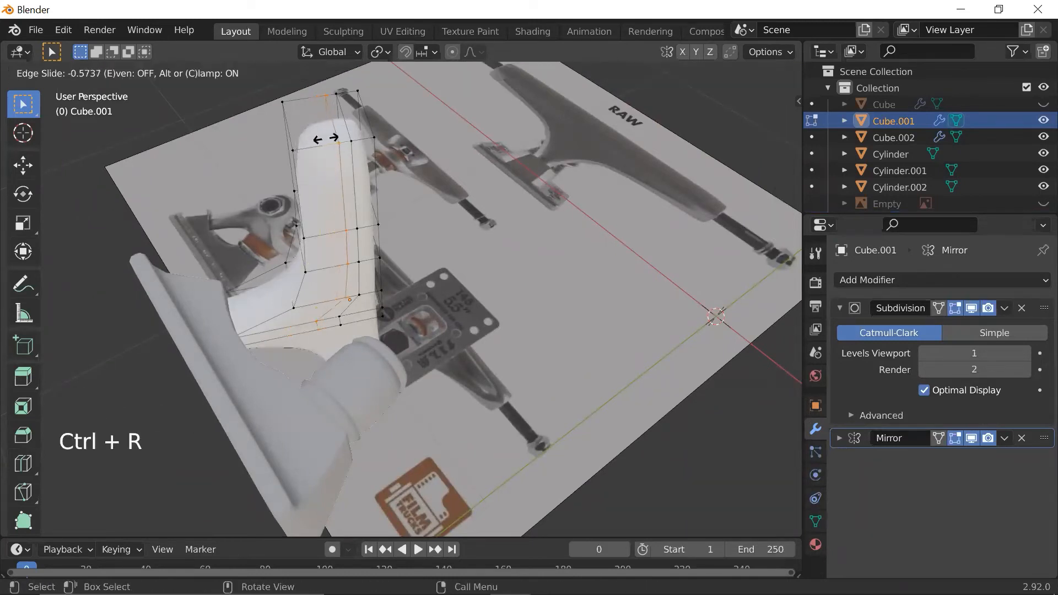
left_click(320, 140)
- Switch to face selection and select the narrow bushing-side face of the hanger near its mirror centre
key("3")
left_click(348, 275)
scroll(363, 297, "down", 1)
scroll(375, 313, "up", 1)
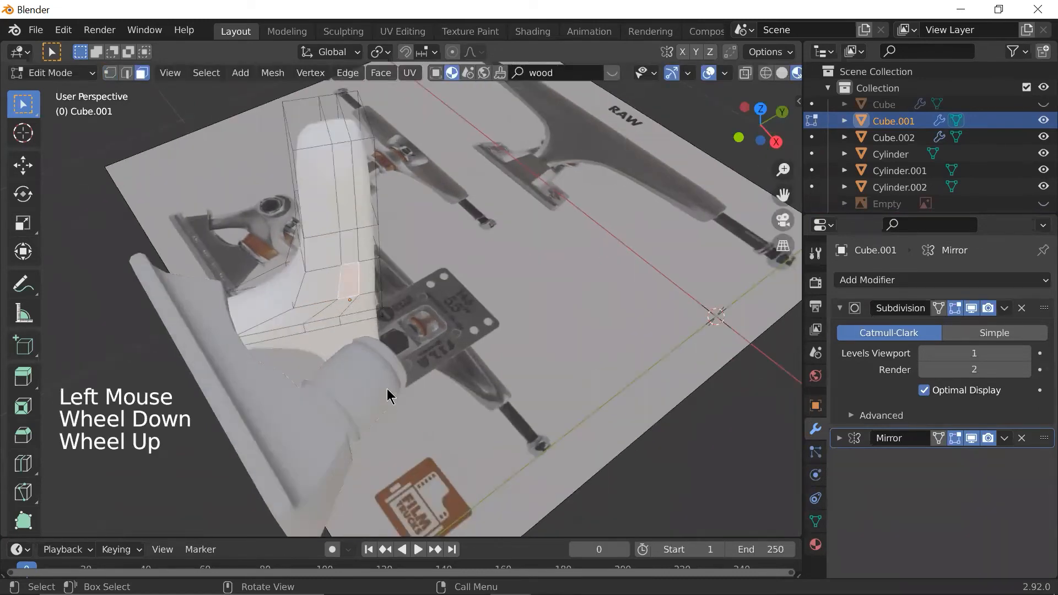
- Return to Object Mode in top view and move the reference image back so its side view lies under the truck parts
key("grave")
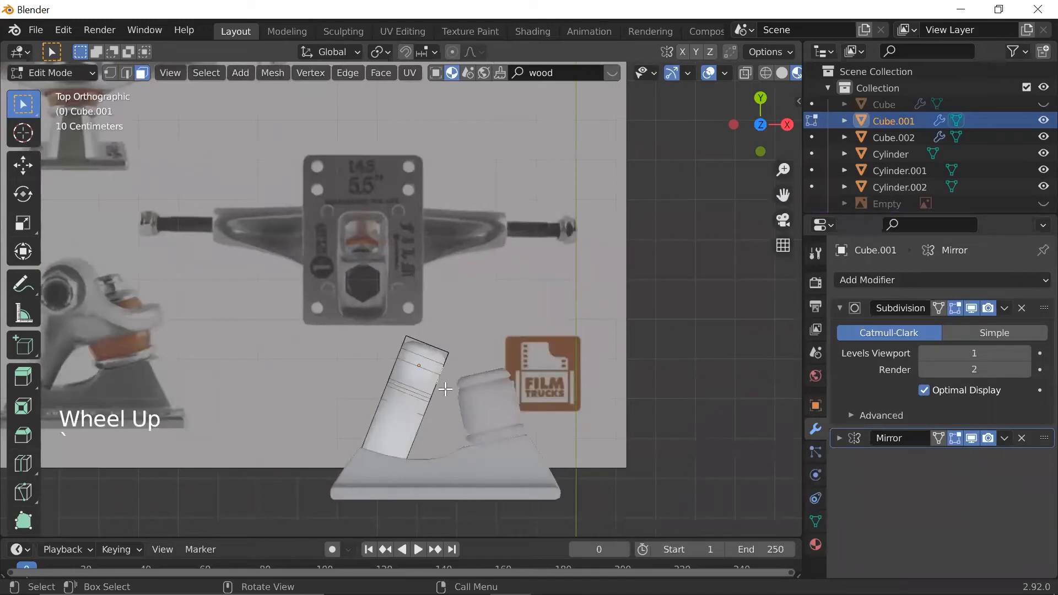
key("Escape")
key("Tab")
left_click(436, 266)
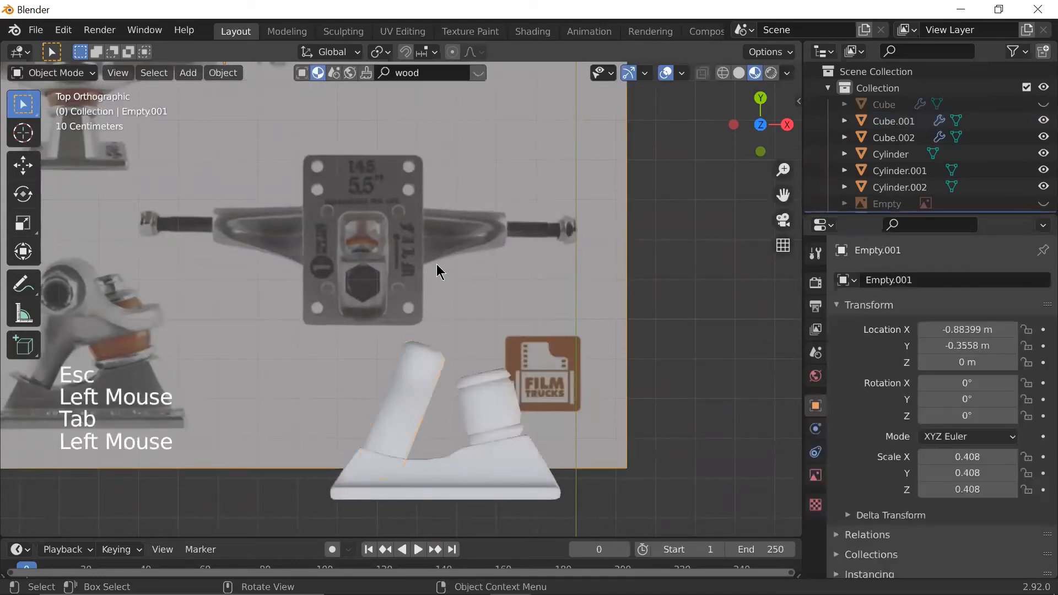
scroll(441, 267, "down", 4)
key("g")
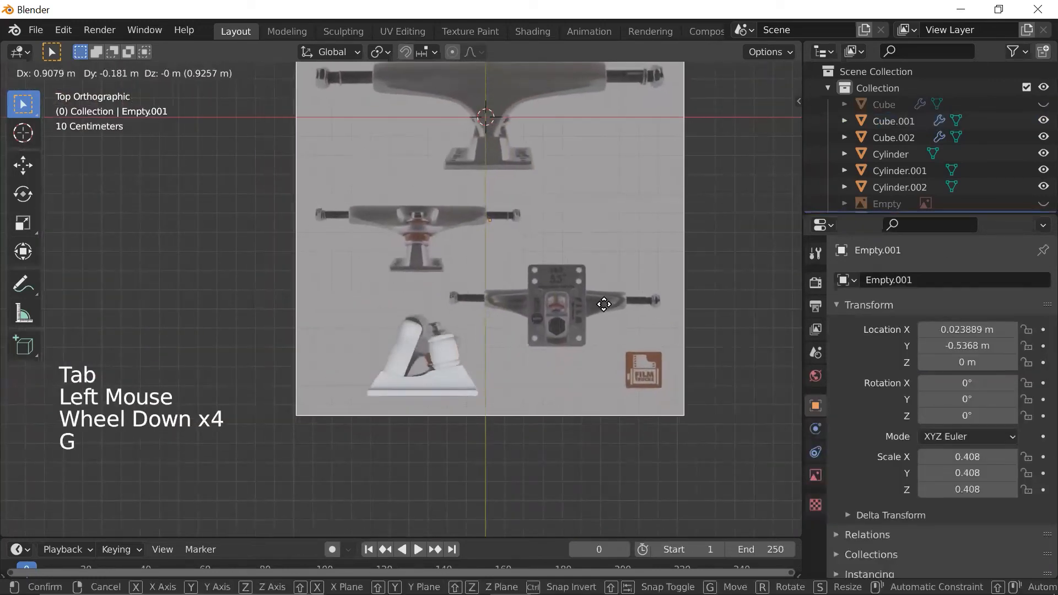
left_click(601, 305)
- Check the alignment in wireframe, then reselect the hanger and reopen it in Edit Mode with the previous shading
key("shift+z")
scroll(465, 382, "up", 6)
left_click(449, 396)
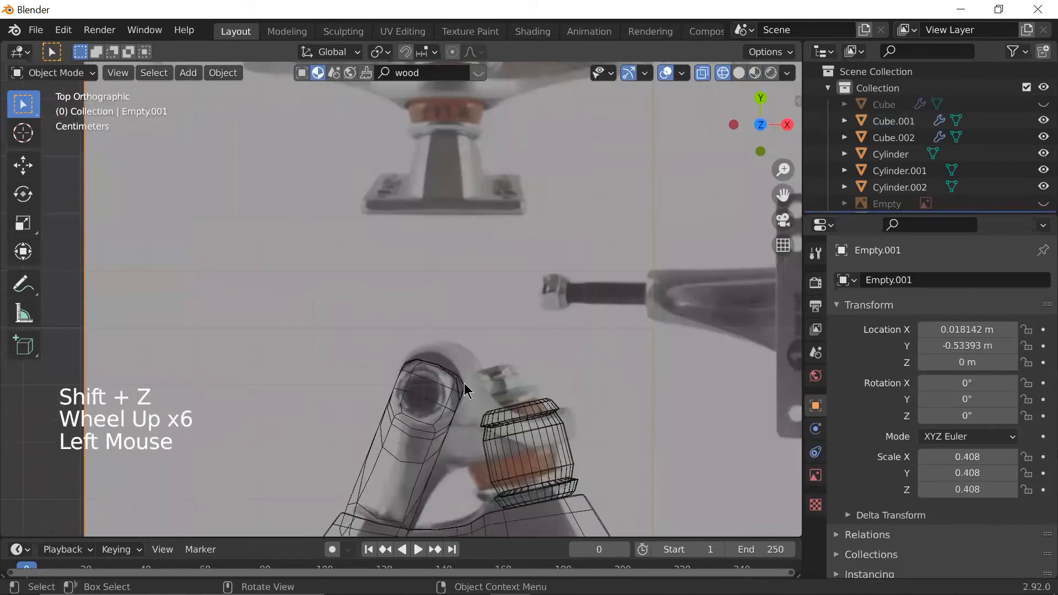
left_click(465, 382)
scroll(530, 384, "down", 3)
middle_click_drag(530, 385, 448, 299)
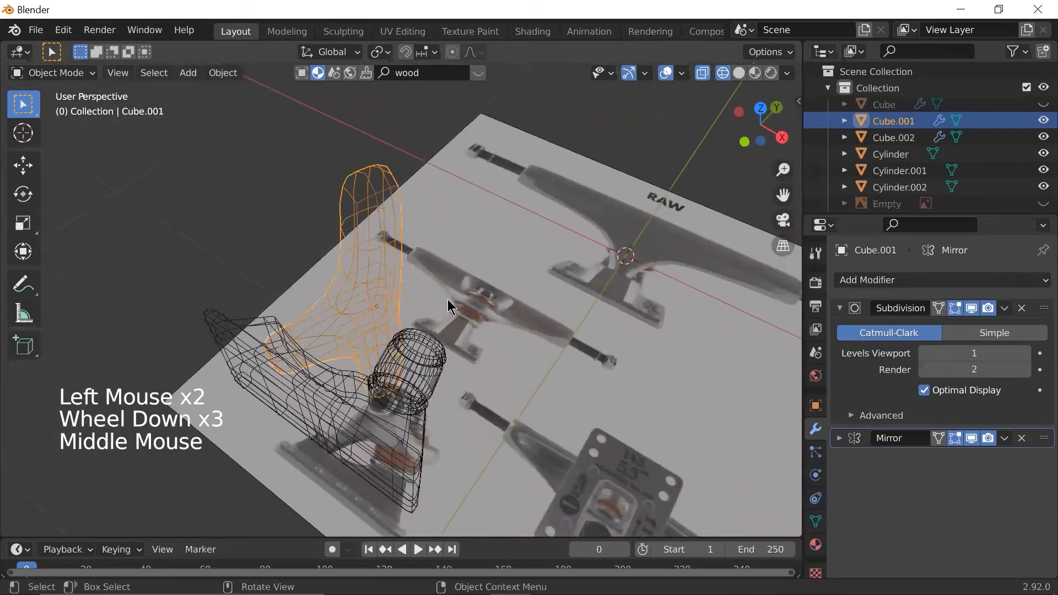
key("Tab")
key("shift+z")
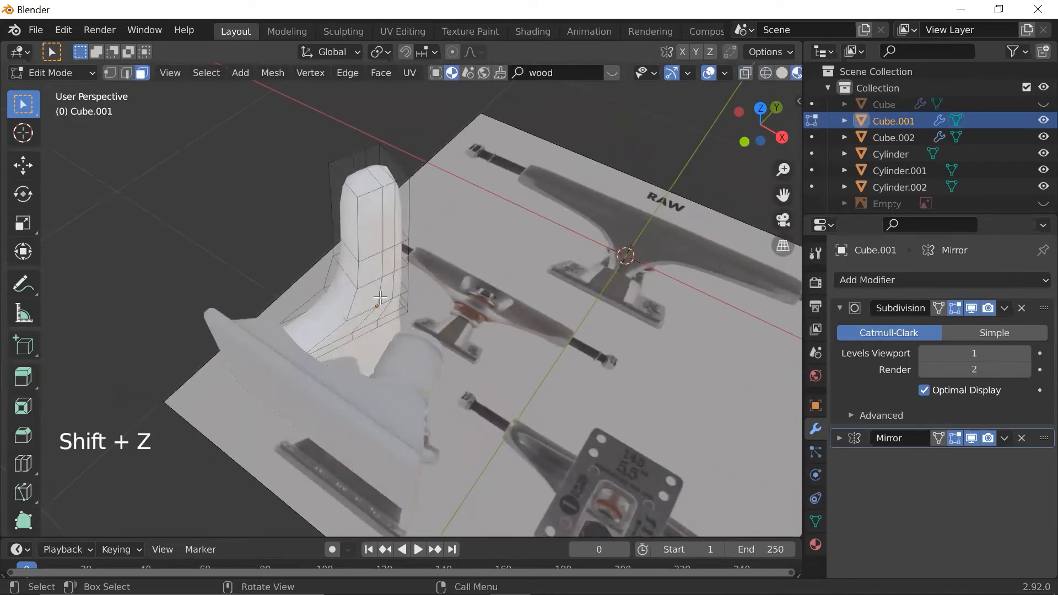
- Extrude the hanger's selected face toward the bushing, working in top view
scroll(391, 304, "up", 3)
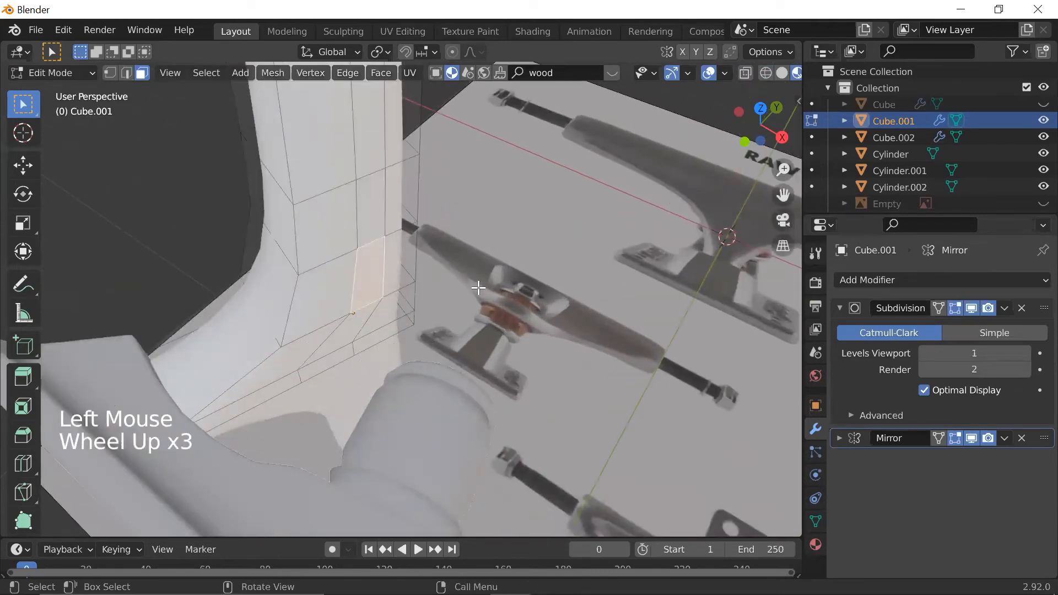
scroll(393, 353, "down", 1)
key("grave")
left_click(411, 325)
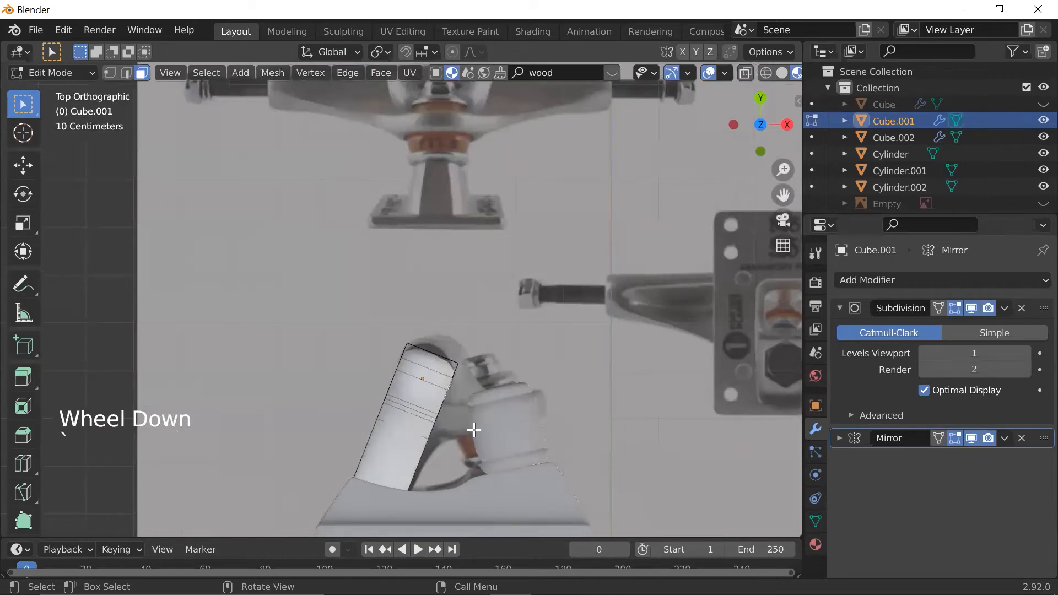
key("e")
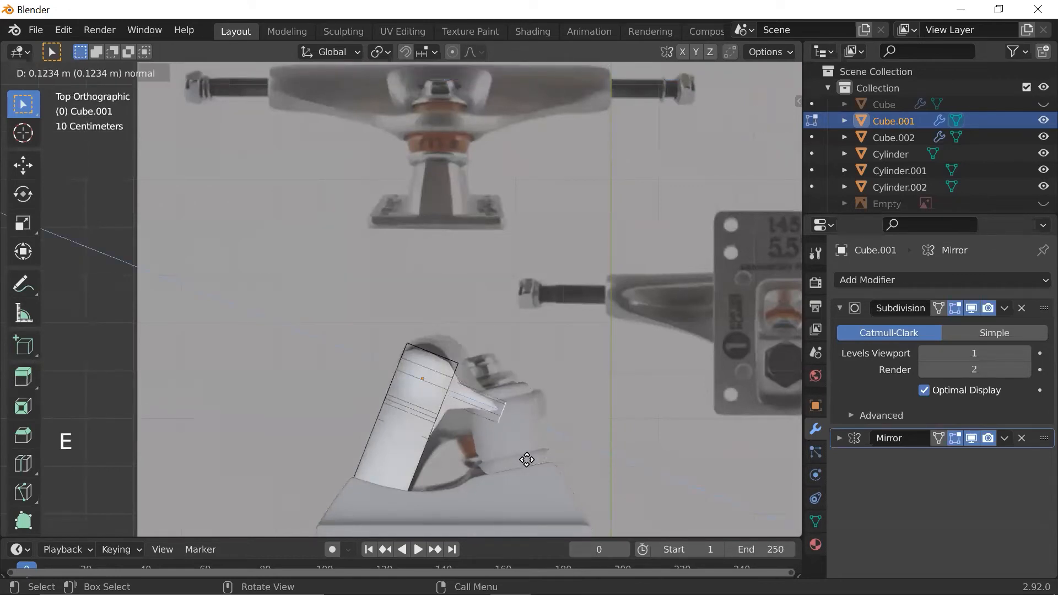
left_click(490, 437)
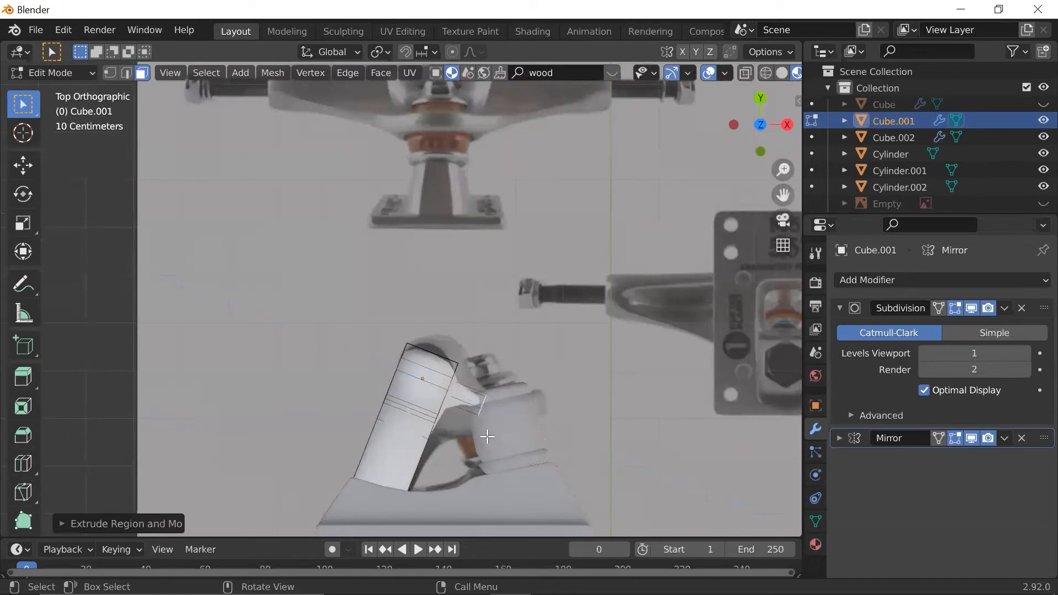
- Move the extruded end face down onto the bushing and rotate it upright to follow the reference
key("g")
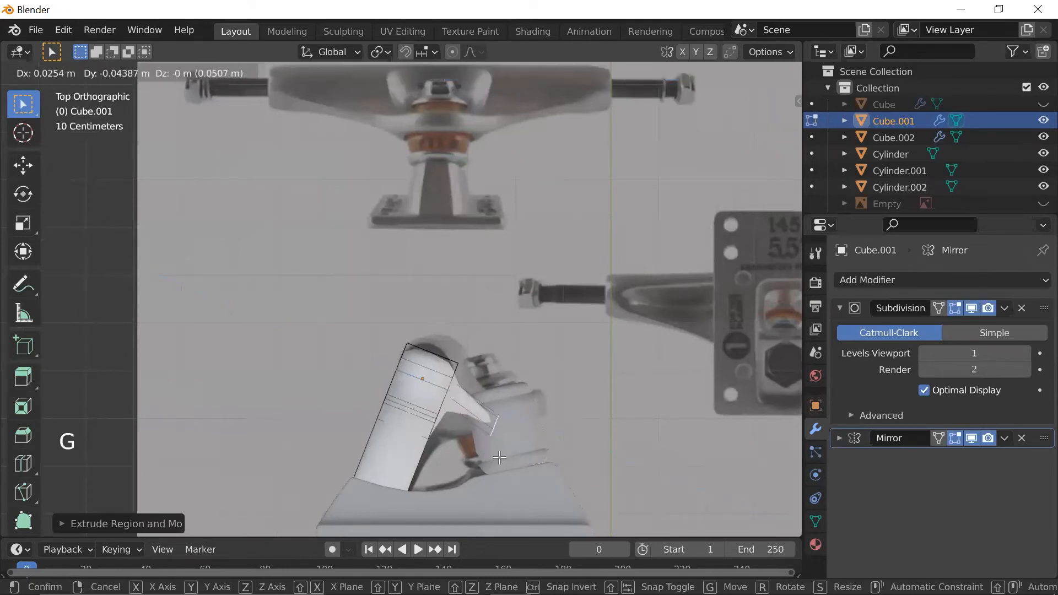
left_click(498, 457)
key("r")
left_click(536, 409)
key("g")
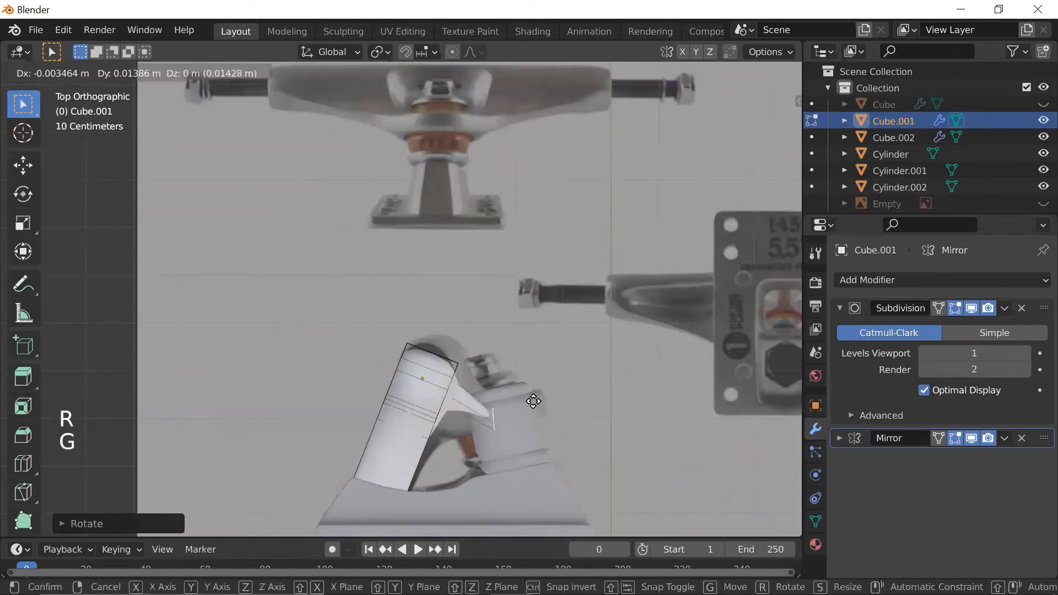
left_click(527, 407)
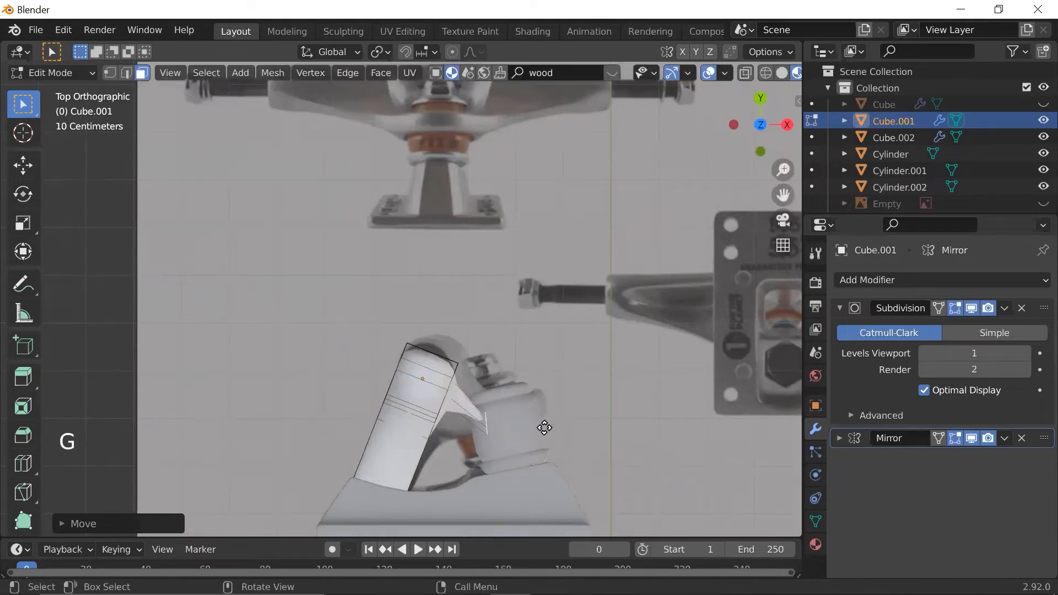
- Extrude two more segments across the bushing and shift the last one up to match the reference's curved tip
key("e")
left_click(584, 408)
key("e")
left_click(605, 395)
key("g")
left_click(603, 389)
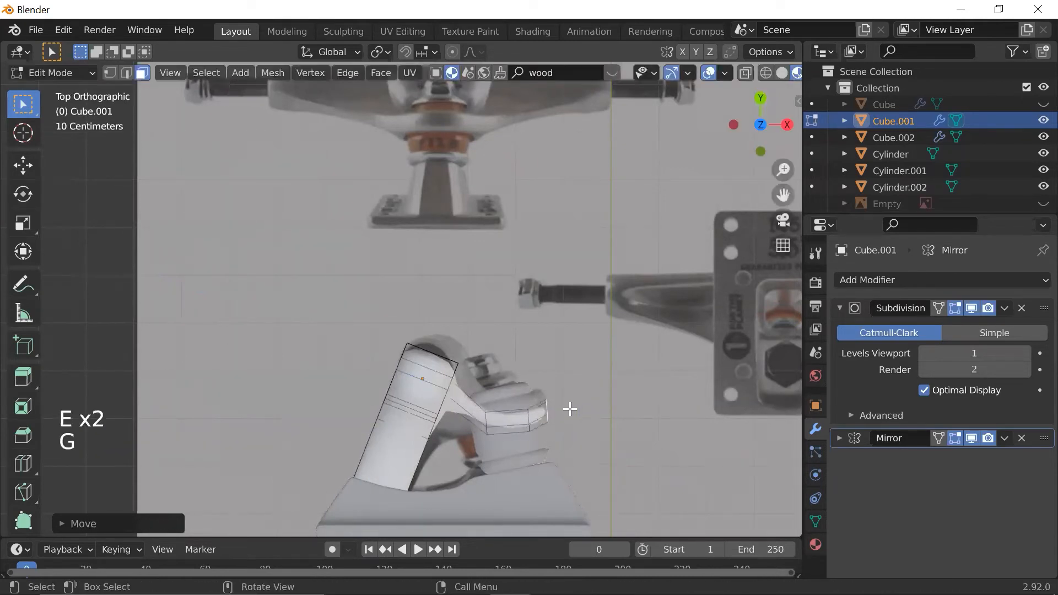
- Inspect the extruded hanger arm in perspective and from the left, and return to the top view
scroll(551, 411, "down", 2)
middle_click_drag(523, 410, 524, 433)
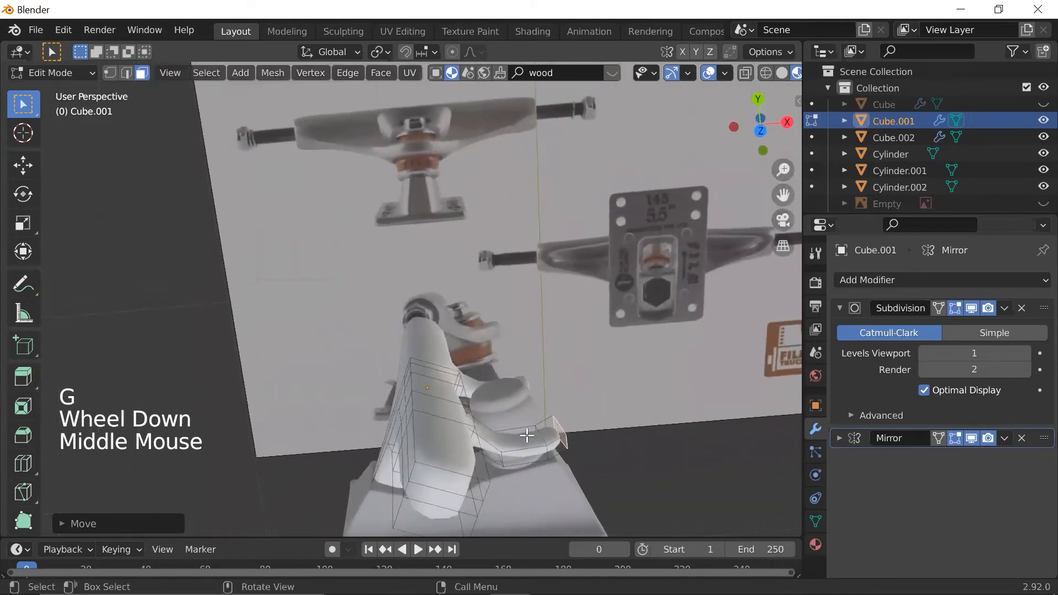
key("grave")
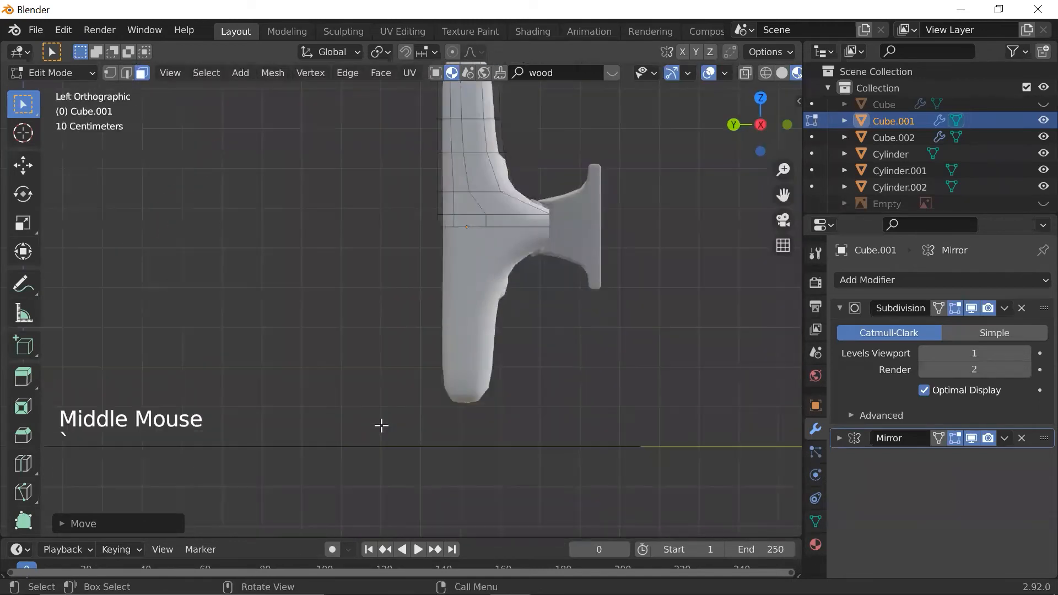
key("grave")
left_click(328, 314)
key("grave")
left_click(329, 227)
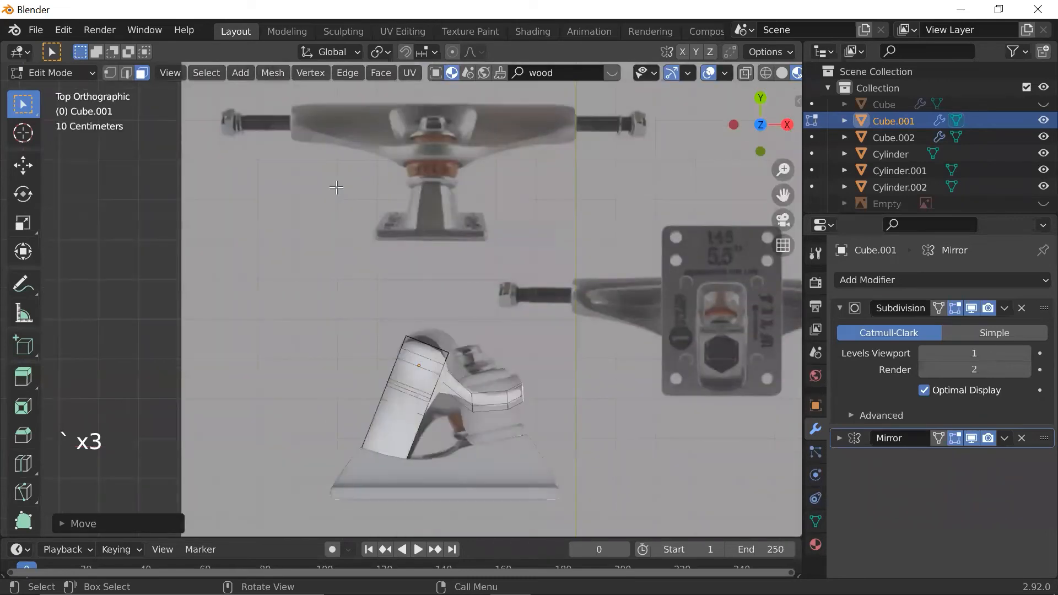
- In back view, select the whole end section of the hanger's arm and scale it down so the arm tapers
key("grave")
left_click(529, 259)
key("grave")
left_click(612, 202)
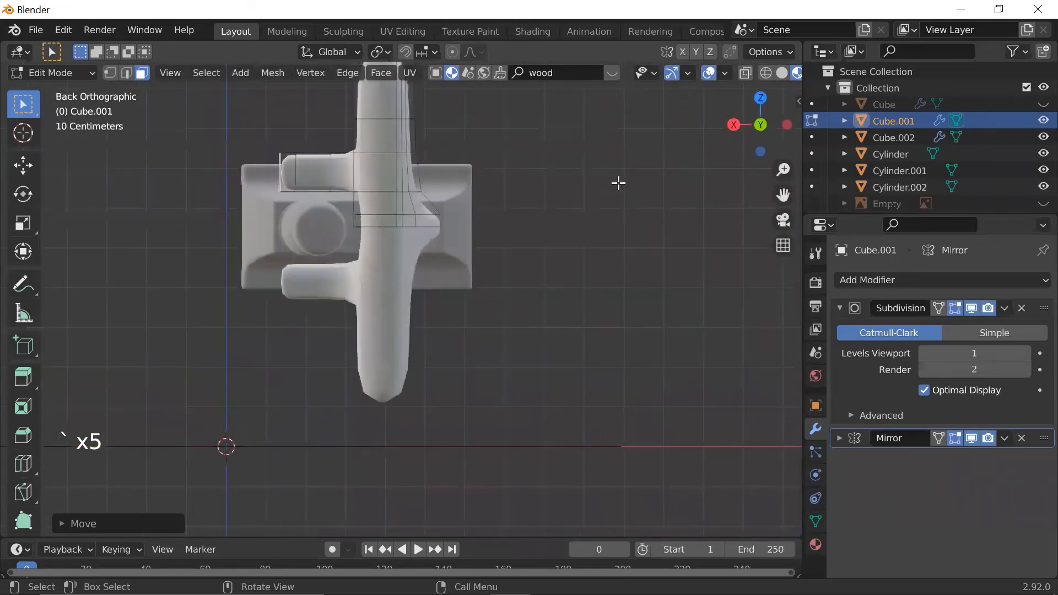
scroll(358, 229, "up", 1)
middle_click_drag(358, 228, 406, 259, "shift")
scroll(485, 334, "up", 2)
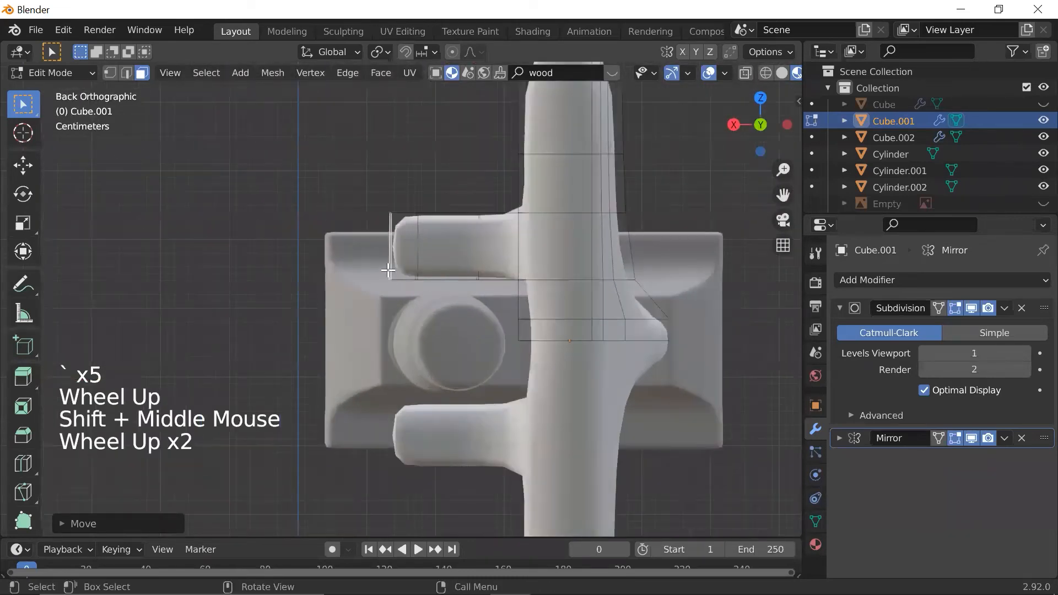
scroll(453, 280, "down", 2)
scroll(594, 376, "up", 1)
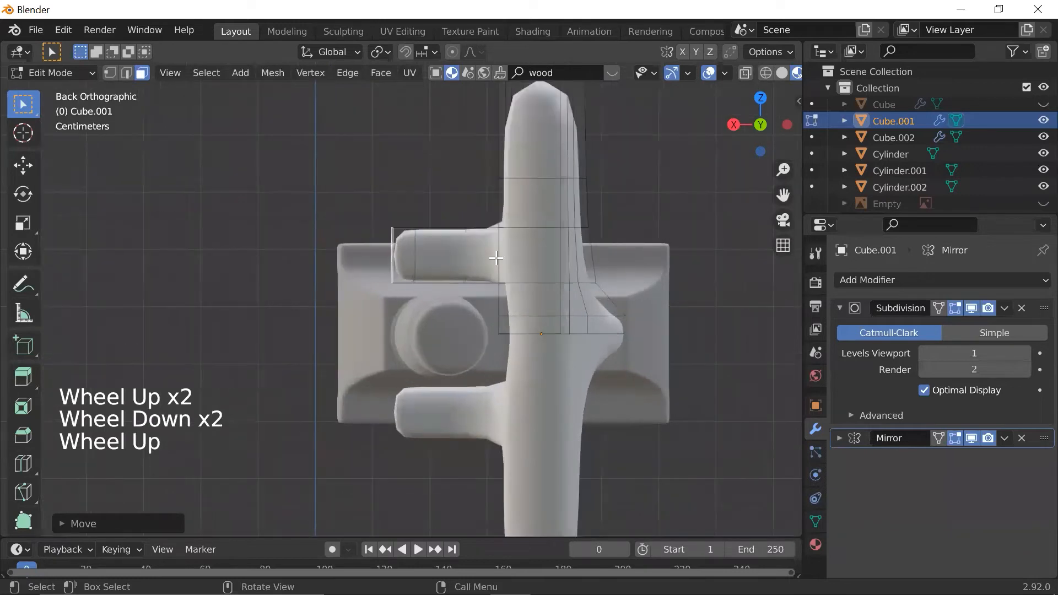
key("s")
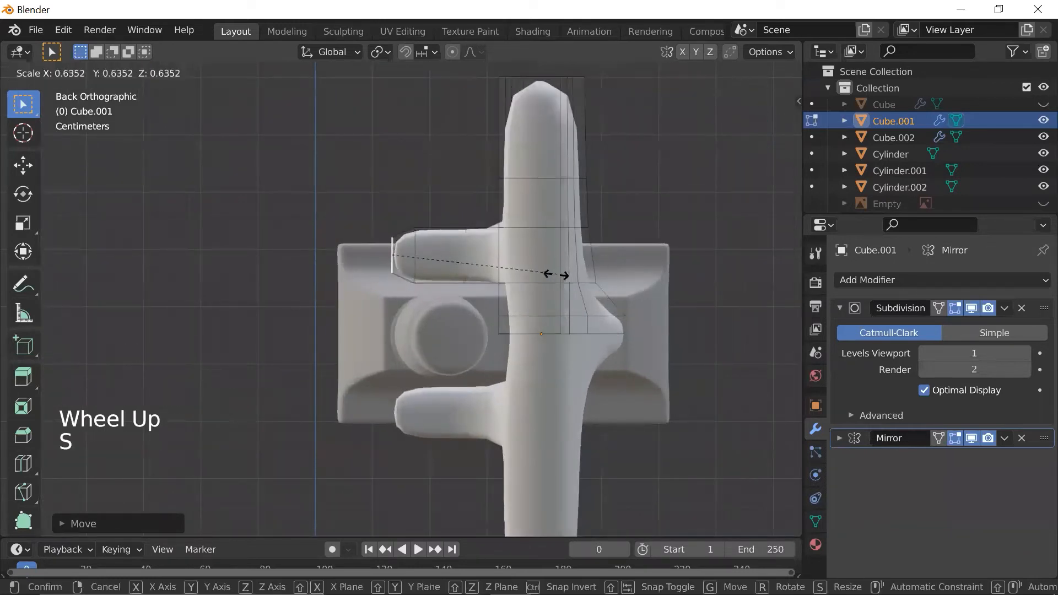
key("Escape")
key("shift+z")
left_click_drag(427, 212, 378, 272, "shift")
key("shift+z")
key("s")
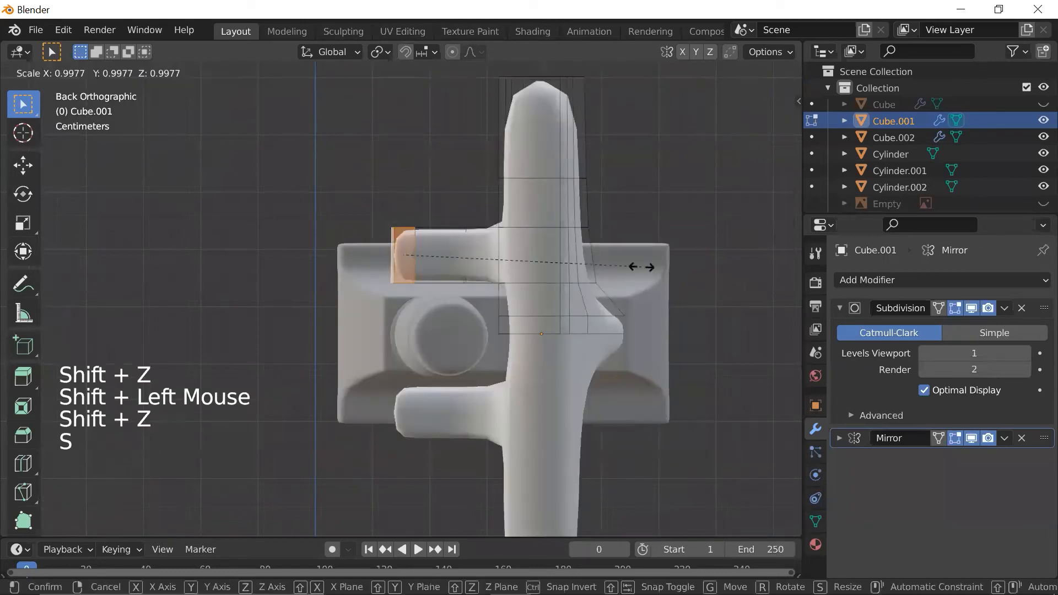
left_click(573, 269)
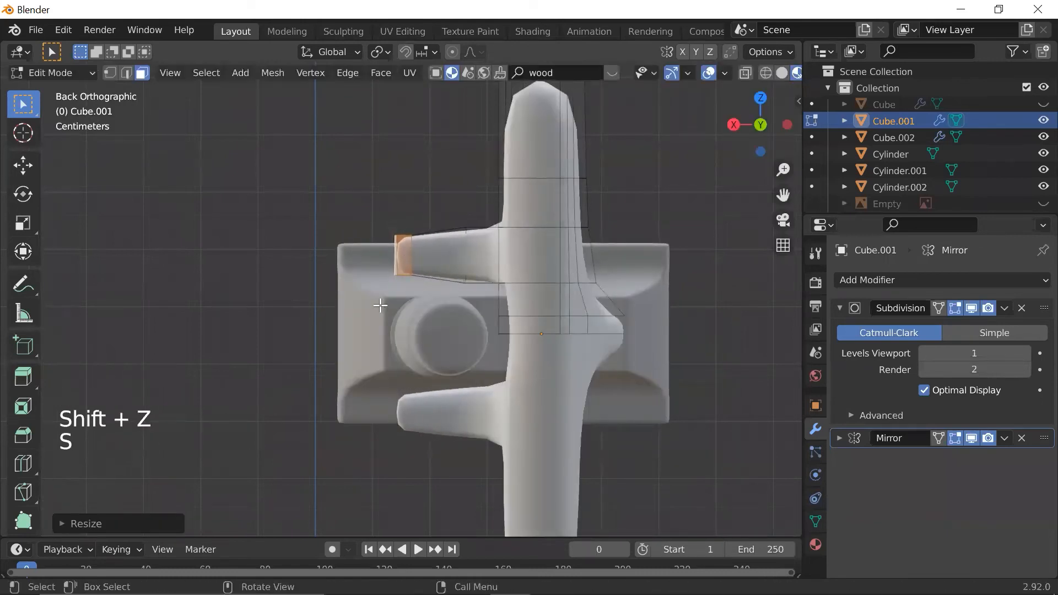
- Move the arm's end section inward around the bushing and rotate it by about -47° to follow the curve
key("g")
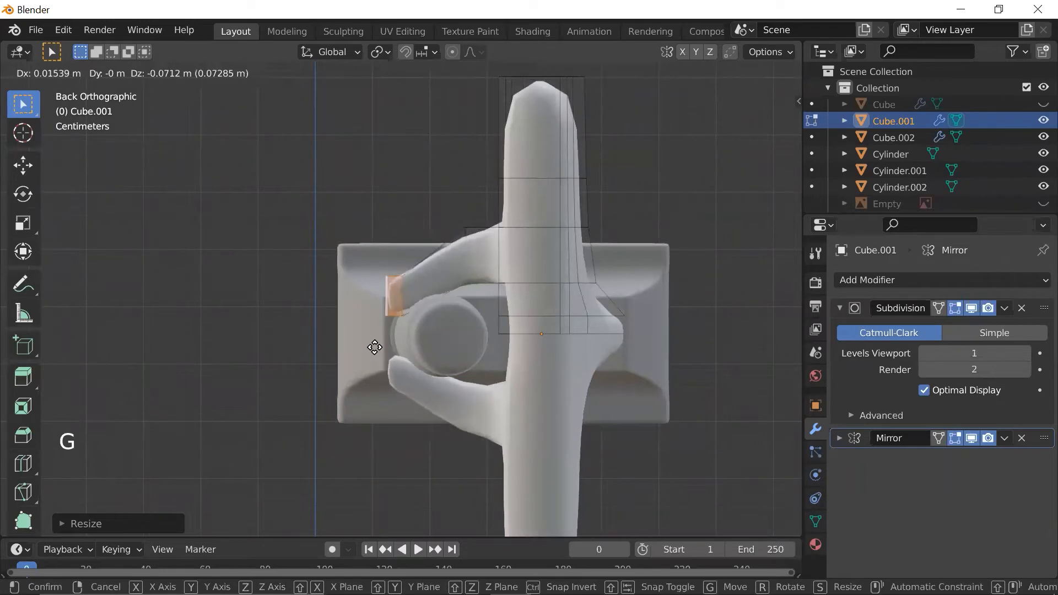
left_click(357, 321)
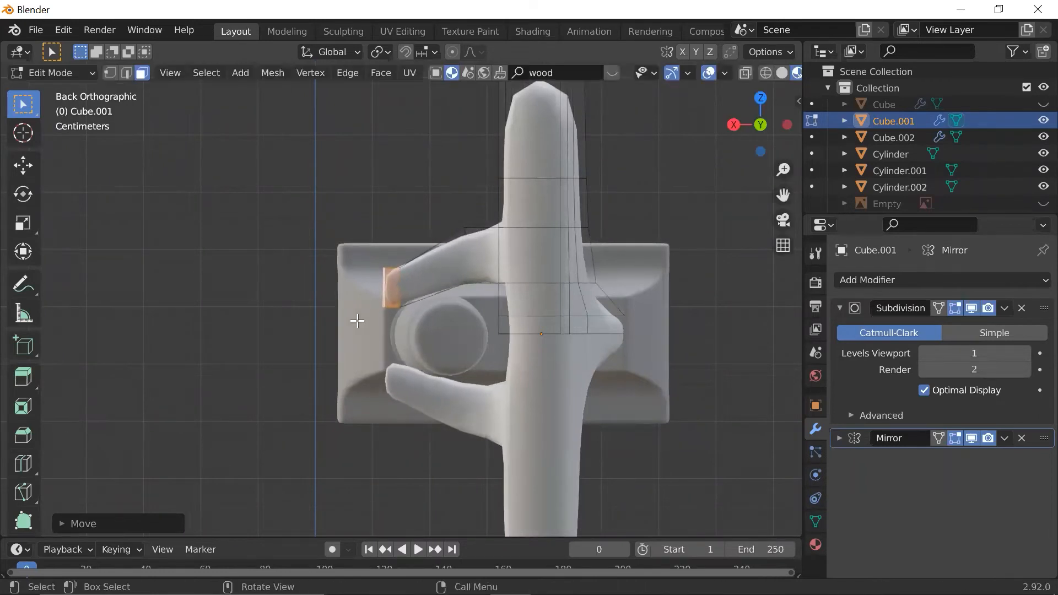
key("r")
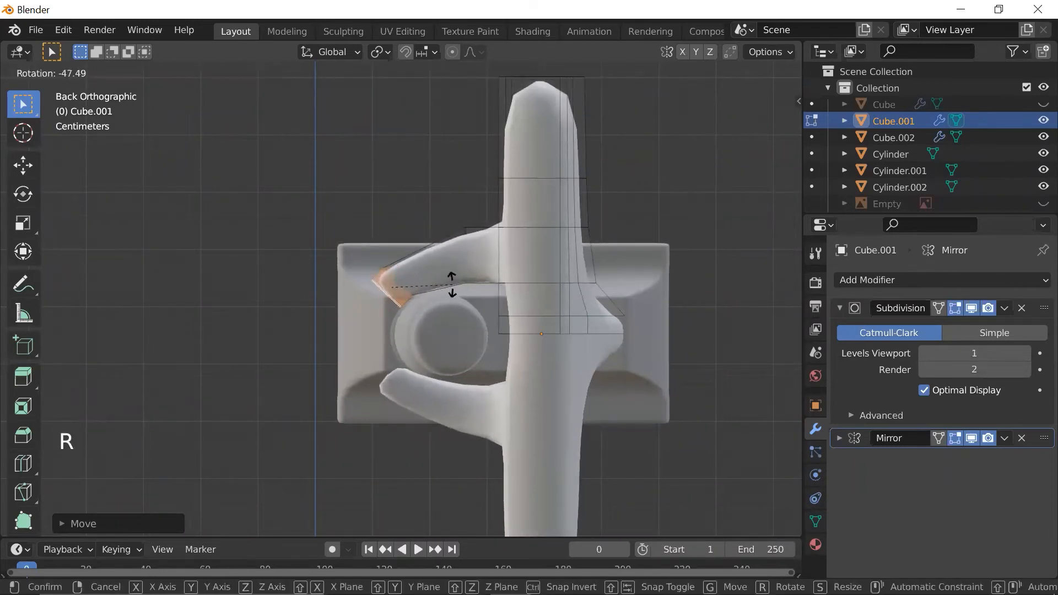
left_click(451, 285)
key("e")
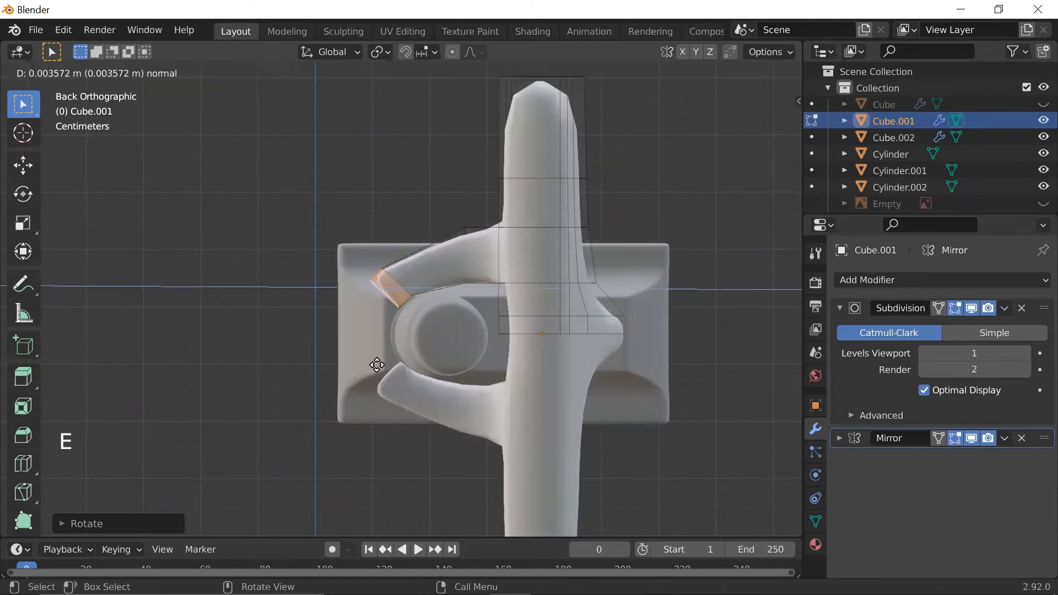
right_click(359, 363)
key("ctrl+z")
- Check the arm against the bushing in perspective, then shift its end section slightly away from the bushing in back view
key("grave")
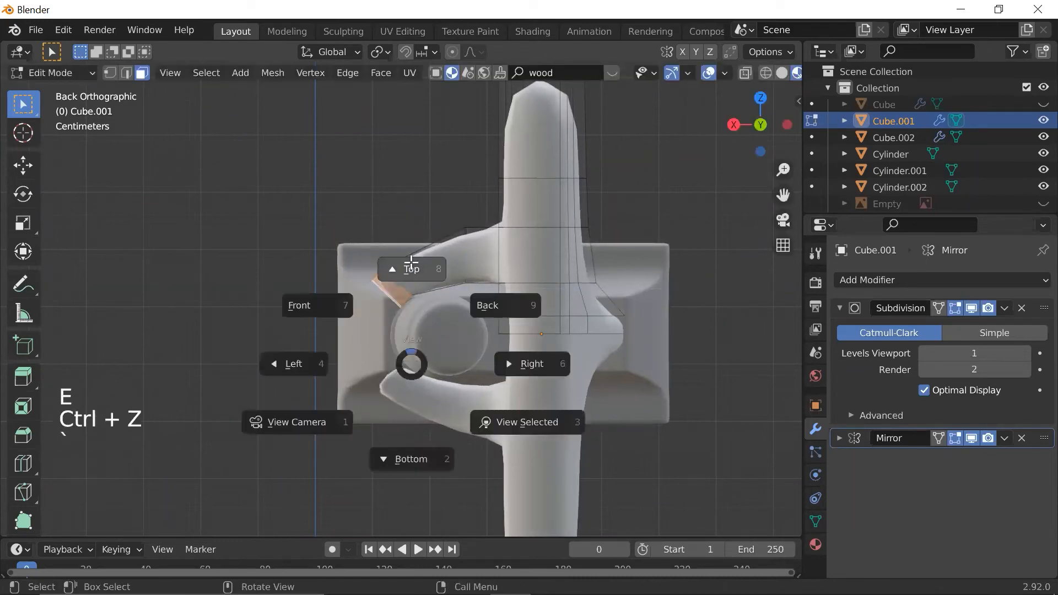
left_click(411, 267)
middle_click_drag(442, 402, 453, 428, "shift")
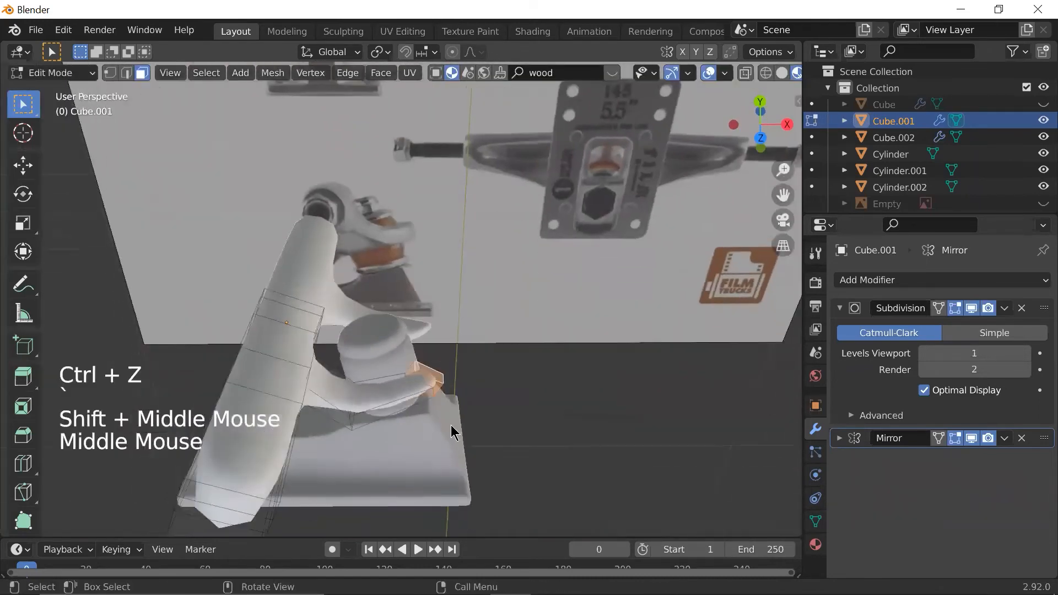
key("grave")
left_click(638, 351)
scroll(406, 338, "up", 2)
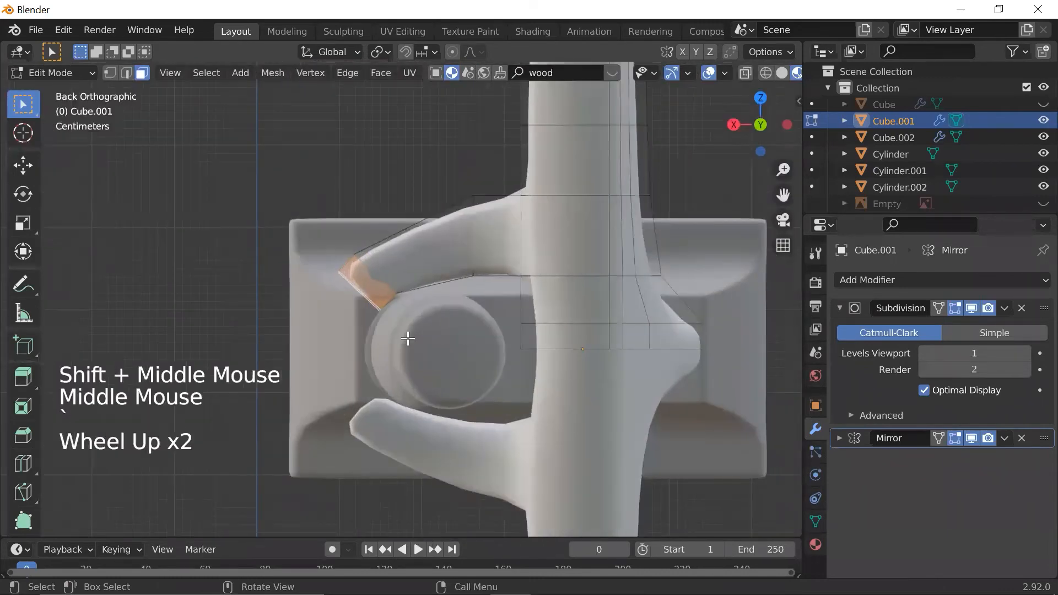
key("g")
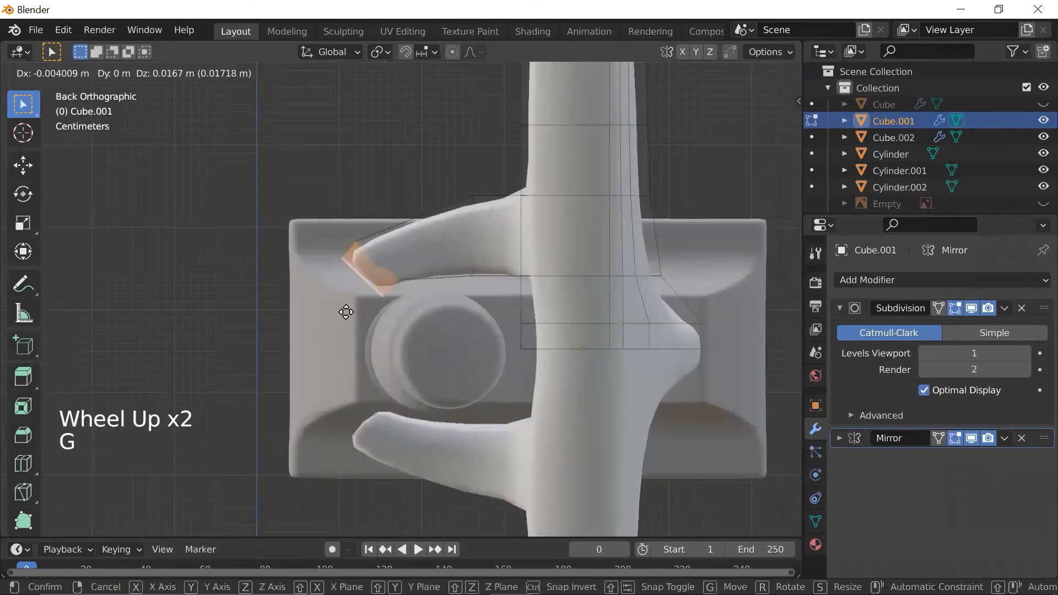
left_click(355, 309)
- Extrude another section from the arm's end and move it around the bushing toward the mirrored arm
left_click(283, 345)
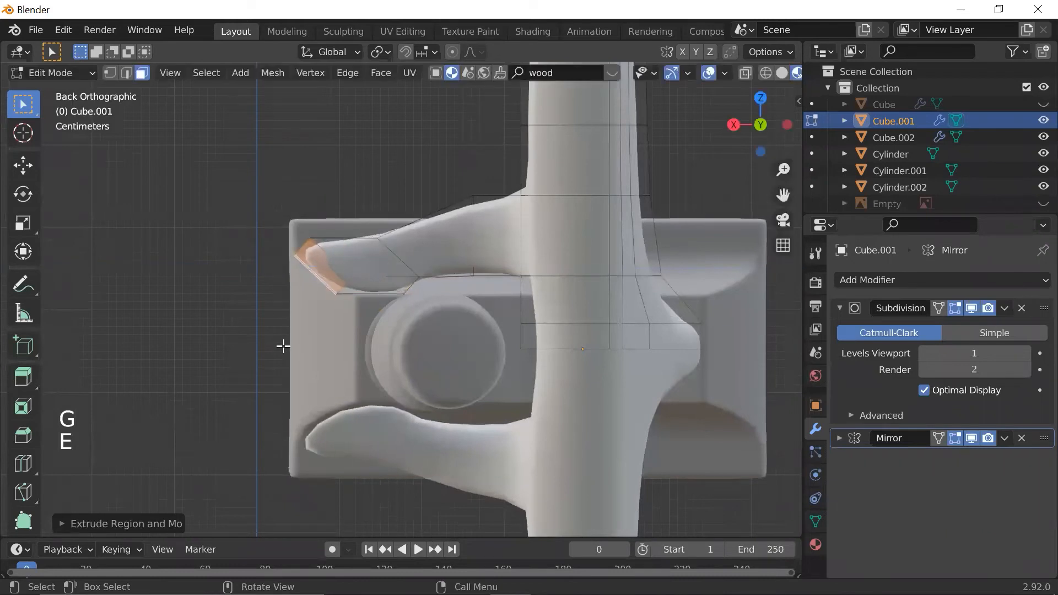
key("e")
key("g")
left_click(309, 397)
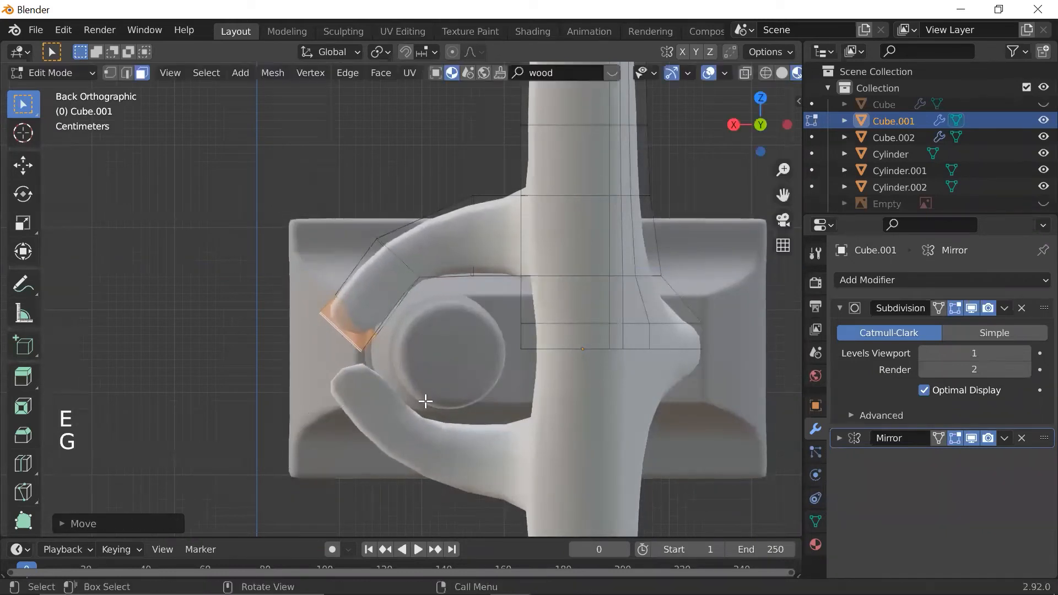
- Enable Clipping in the hanger's Mirror modifier
left_click(840, 438)
scroll(920, 454, "down", 5)
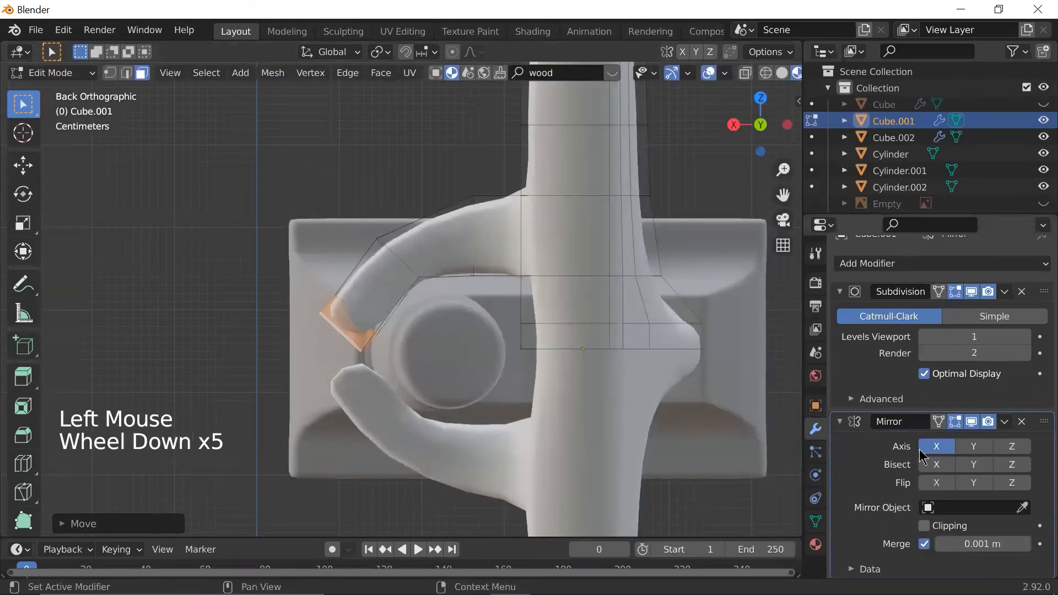
left_click(935, 521)
scroll(411, 356, "down", 1)
- Try to rotate the arm's end section by about -51° and move it onto the mirror plane
key("r")
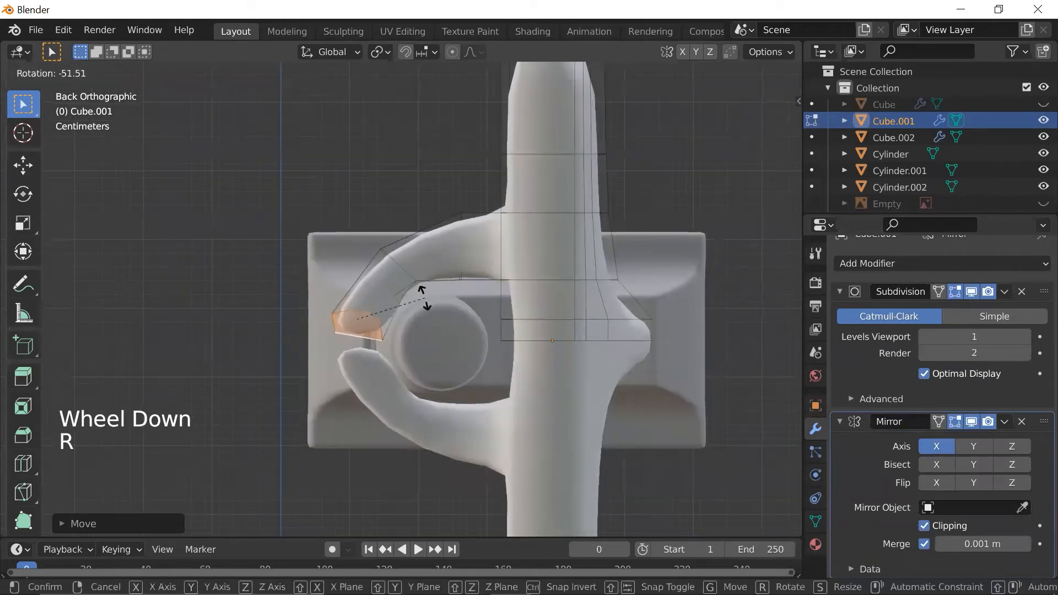
left_click(430, 306)
key("g")
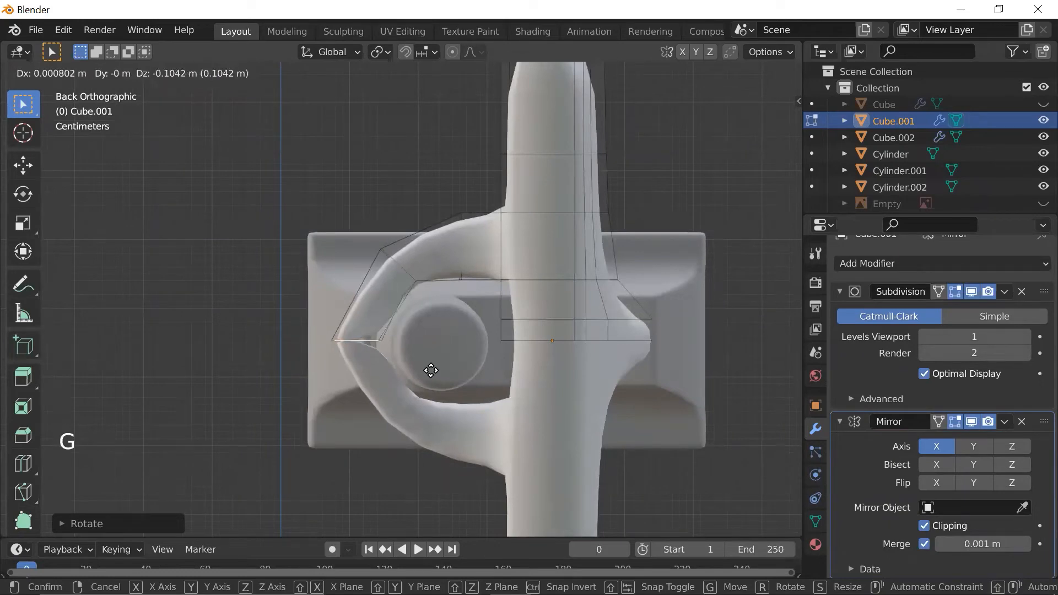
right_click(436, 371)
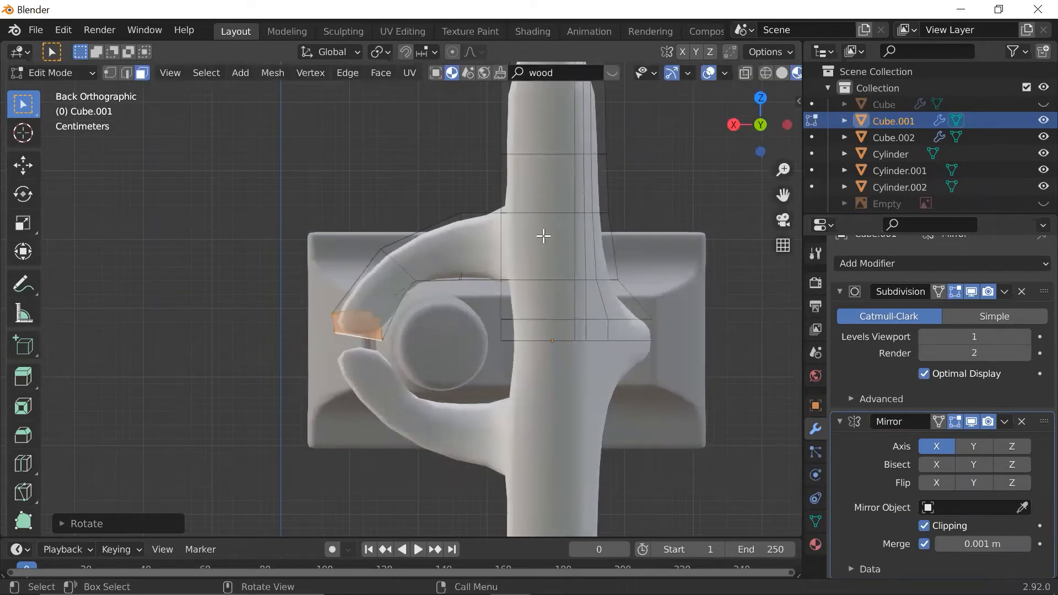
- Try to move a single corner vertex at the inner side of the arm's end section, working in vertex mode
scroll(345, 335, "up", 3)
key("shift+z")
key("shift+z")
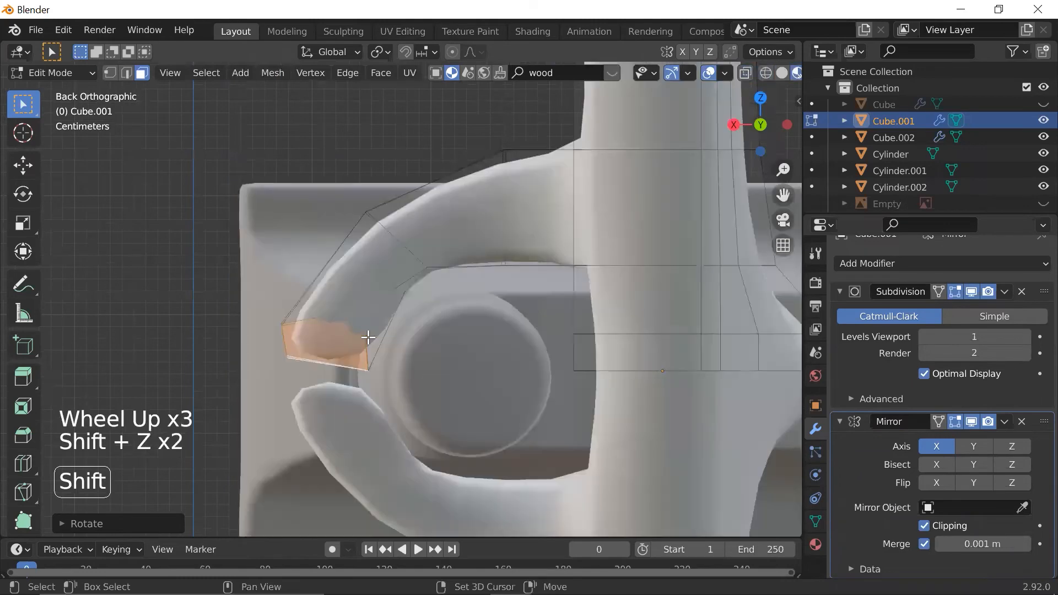
key("shift+z")
left_click(354, 330)
key("1")
left_click(353, 333)
key("shift+z")
key("g")
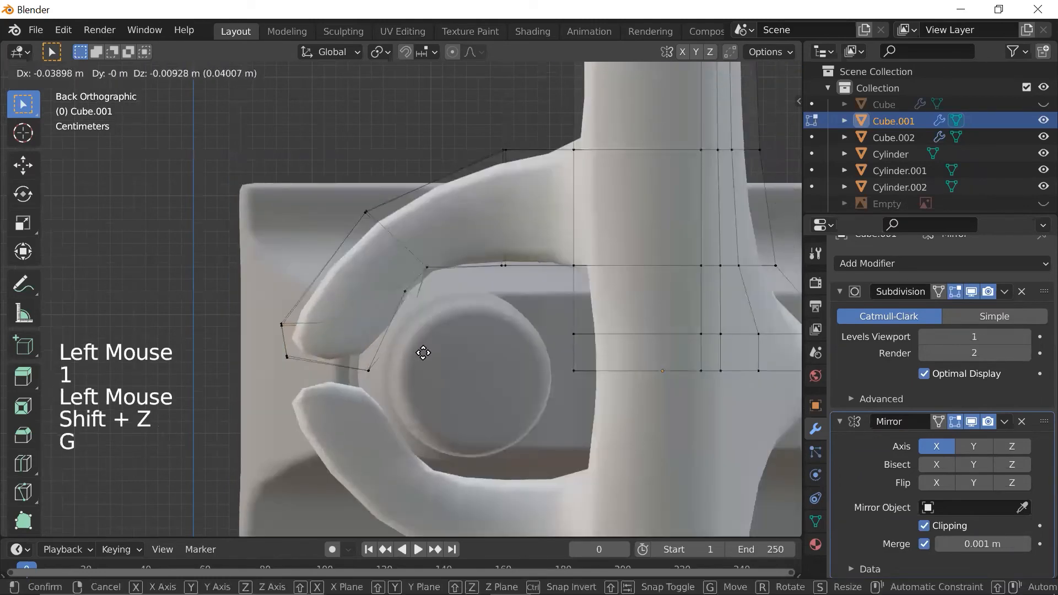
- Undo the vertex edit and the last rotation of the arm's end section
key("ctrl+z")
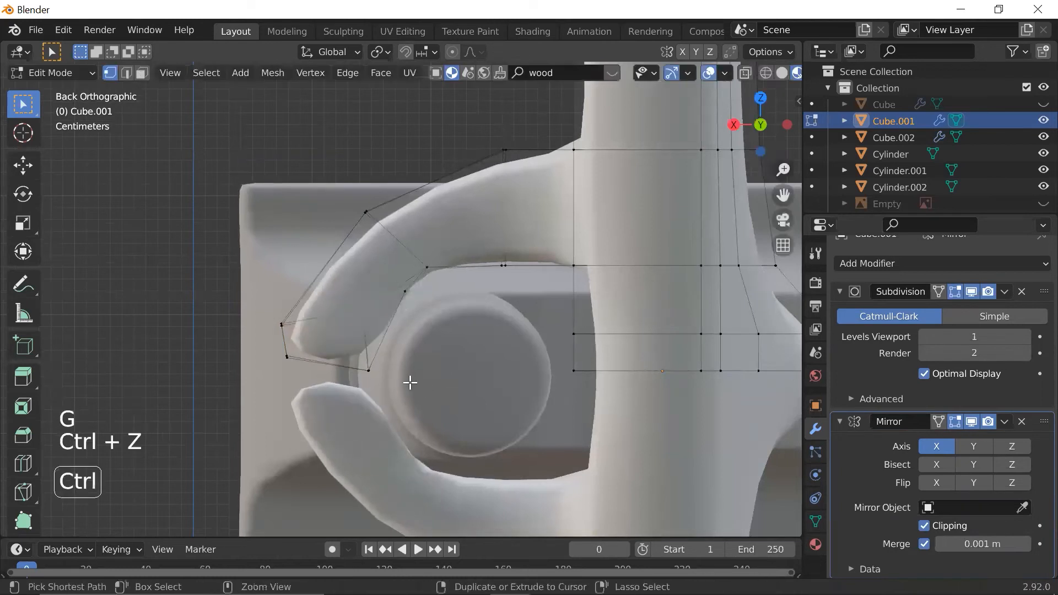
key("ctrl+z")
key("ctrl+z")
key("ctrl+z")
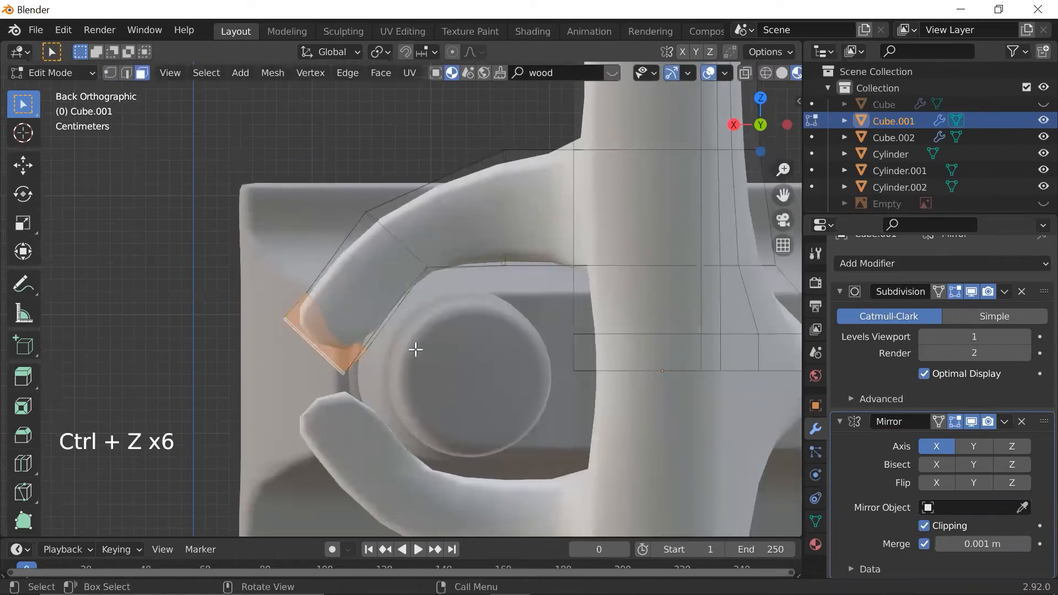
- Try to reposition and rotate the arm's end section toward the mirror plane, then undo back to the fresh extrusion
scroll(416, 348, "up", 2)
key("g")
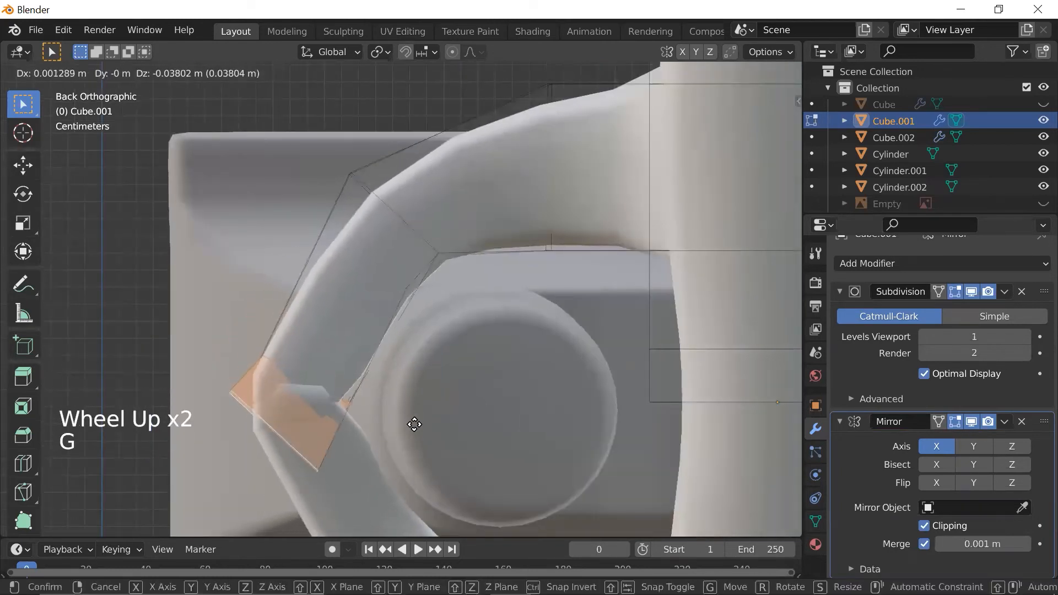
left_click(424, 354)
scroll(420, 349, "down", 2)
key("r")
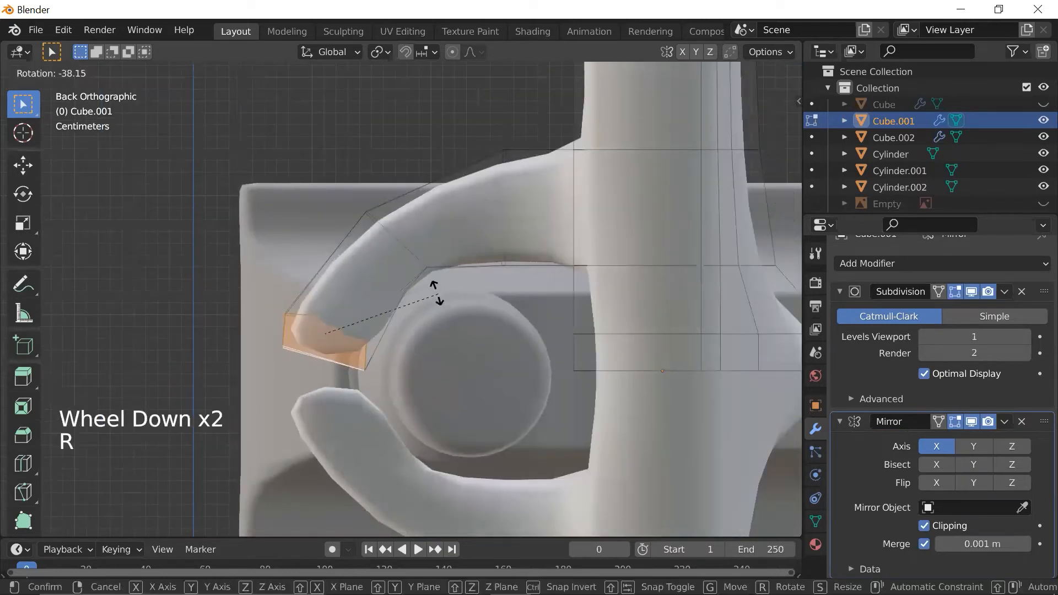
left_click(442, 306)
key("ctrl+z")
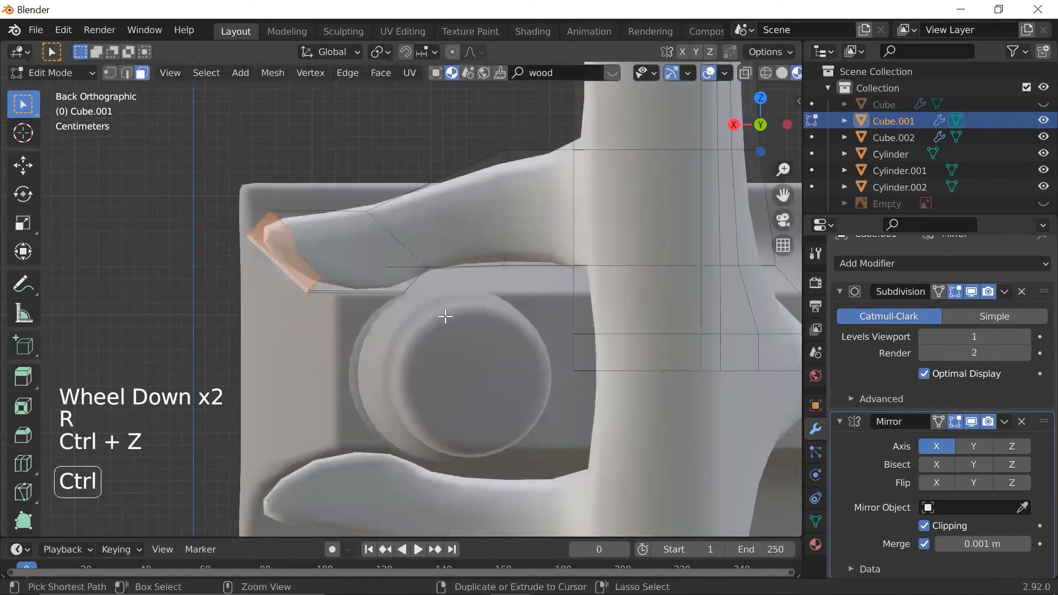
- Move the extruded end section around the bushing, rotate it by about -20° and start moving it toward the mirror plane
key("g")
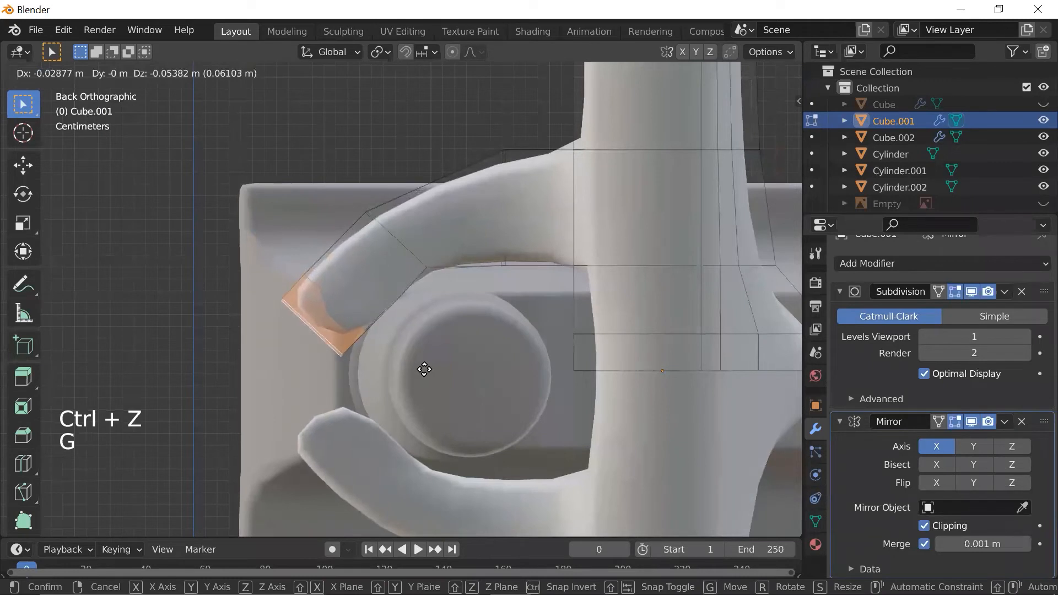
left_click(402, 365)
key("r")
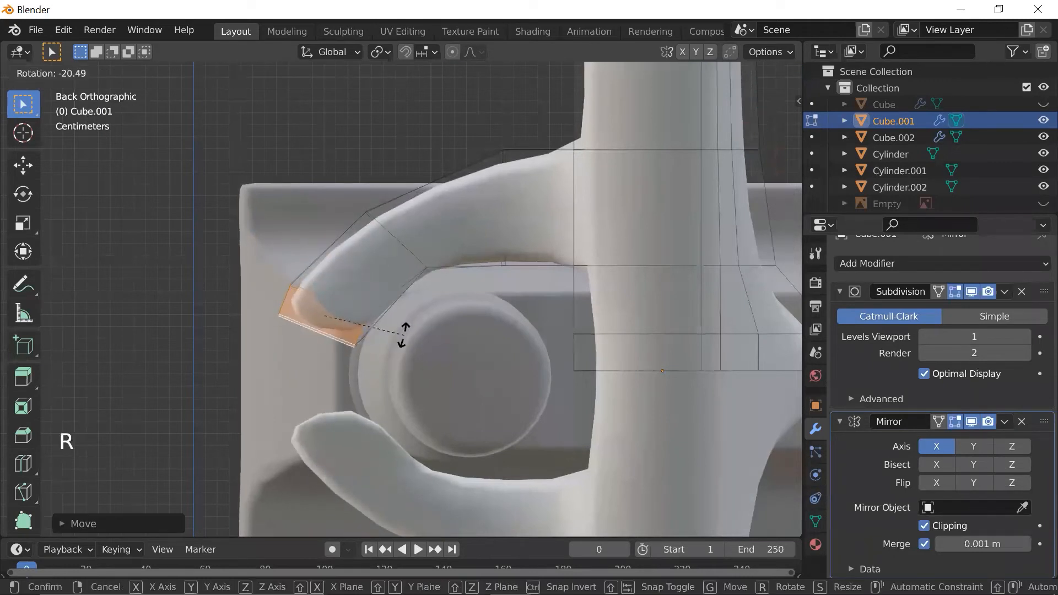
left_click(403, 337)
key("g")
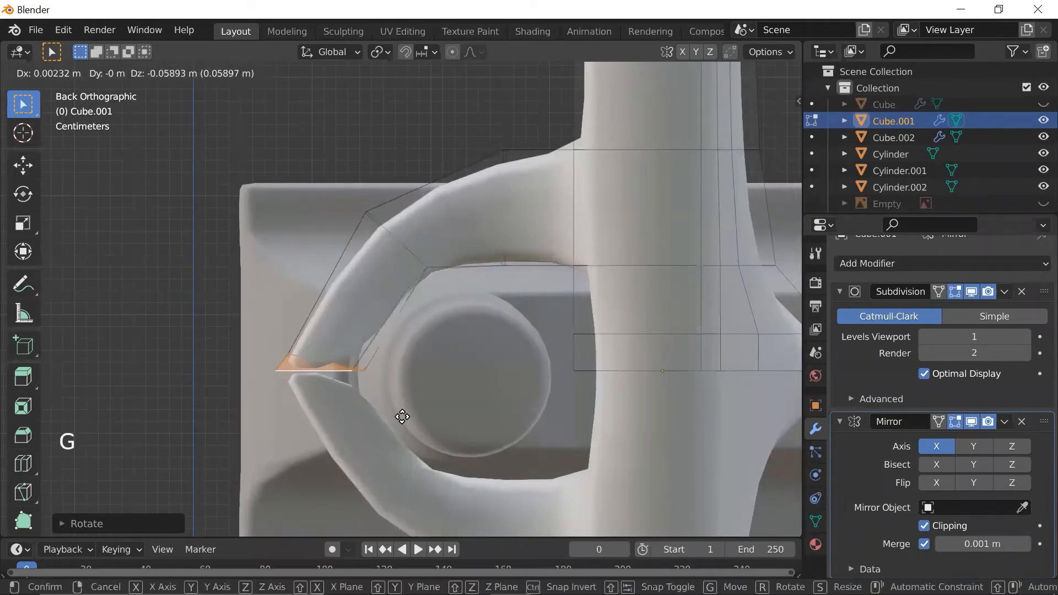
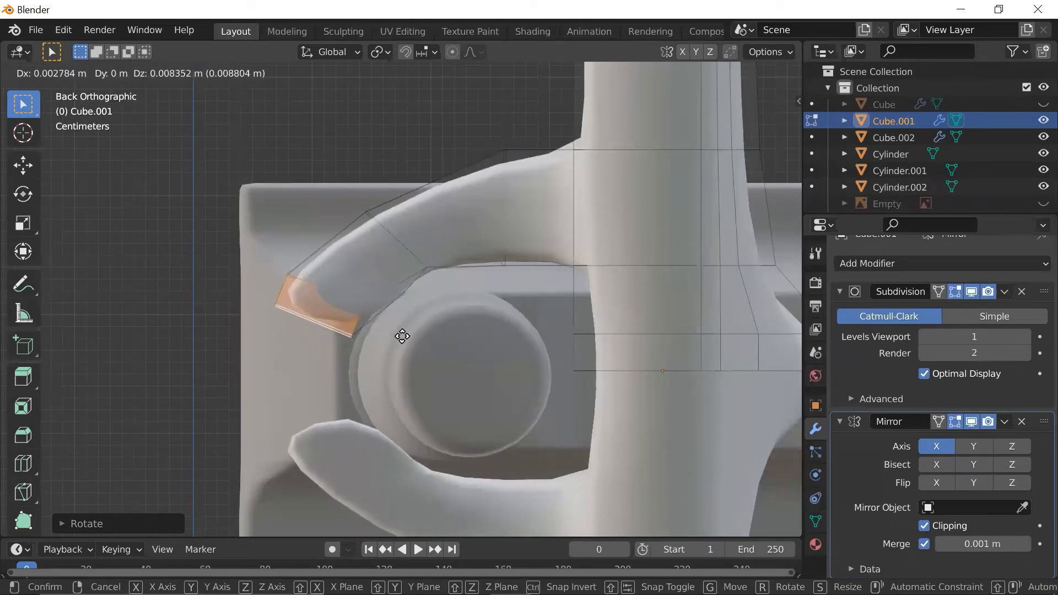
- Reposition the end face of the hanger's curved arm and shift its inner corner vertex beside the bushing
left_click(373, 322)
key("shift+z")
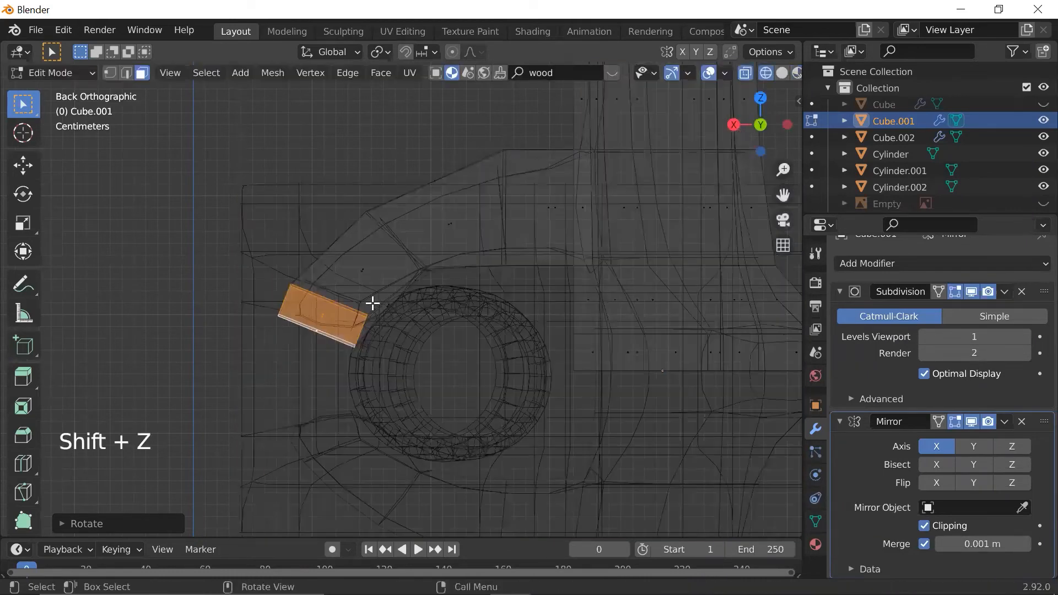
key("1")
left_click(364, 319)
key("g")
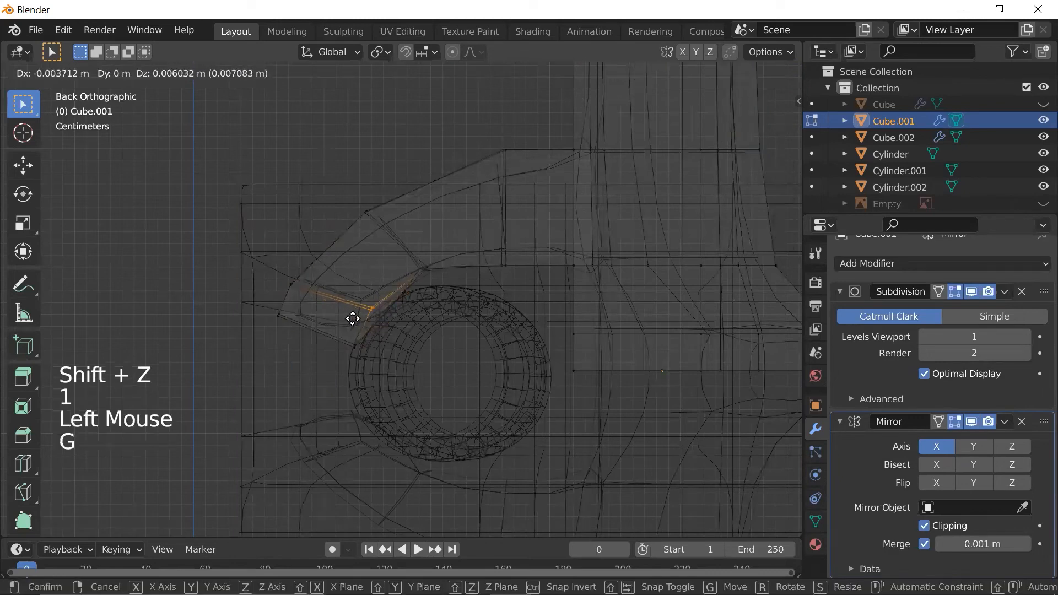
left_click(358, 322)
- Examine the curved arm's tip from below, in top view and in back view
middle_click_drag(406, 335, 396, 208)
key("shift+z")
scroll(406, 383, "down", 2)
mouse_move(406, 382)
middle_mouse_down("shift")
mouse_move(407, 289)
mouse_move(472, 354)
mouse_move(458, 358)
middle_mouse_up("shift")
scroll(406, 289, "up", 1, "shift")
scroll(472, 354, "up", 2)
middle_click_drag(457, 359, 440, 374)
scroll(449, 413, "up", 3)
middle_click_drag(449, 414, 540, 355, "shift")
scroll(540, 355, "up", 4)
left_click_drag(595, 303, 579, 319)
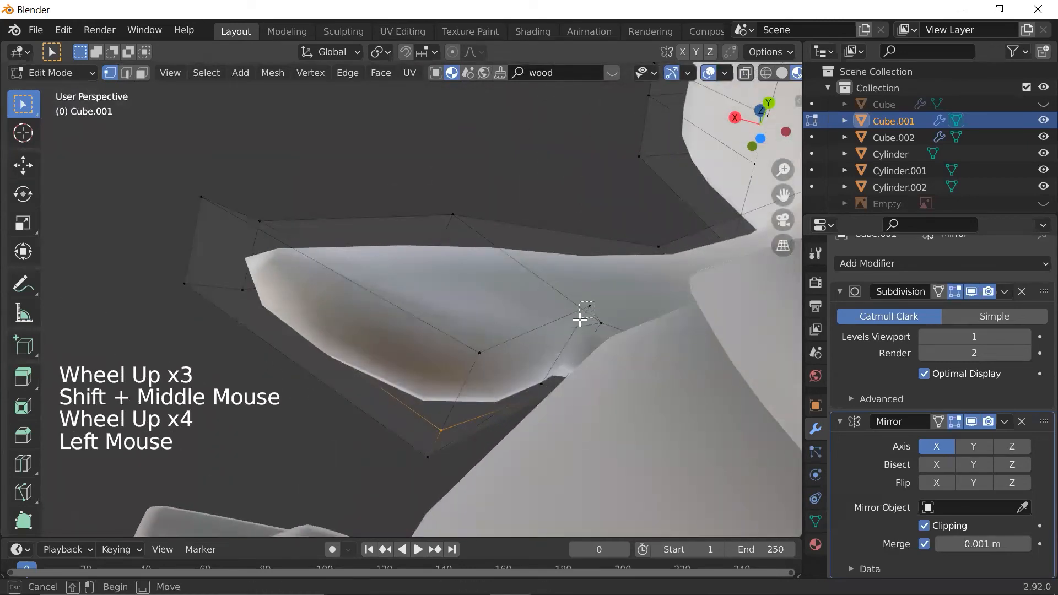
middle_click_drag(530, 299, 472, 307)
key("grave")
scroll(472, 289, "down", 5)
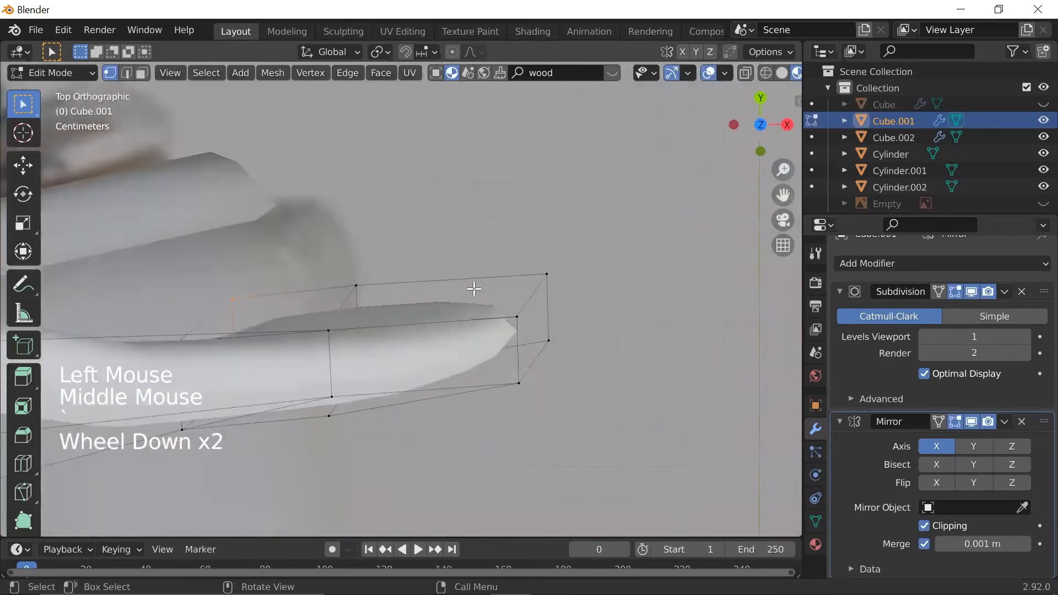
key("shift+z")
key("grave")
key("shift+z")
scroll(467, 262, "down", 3)
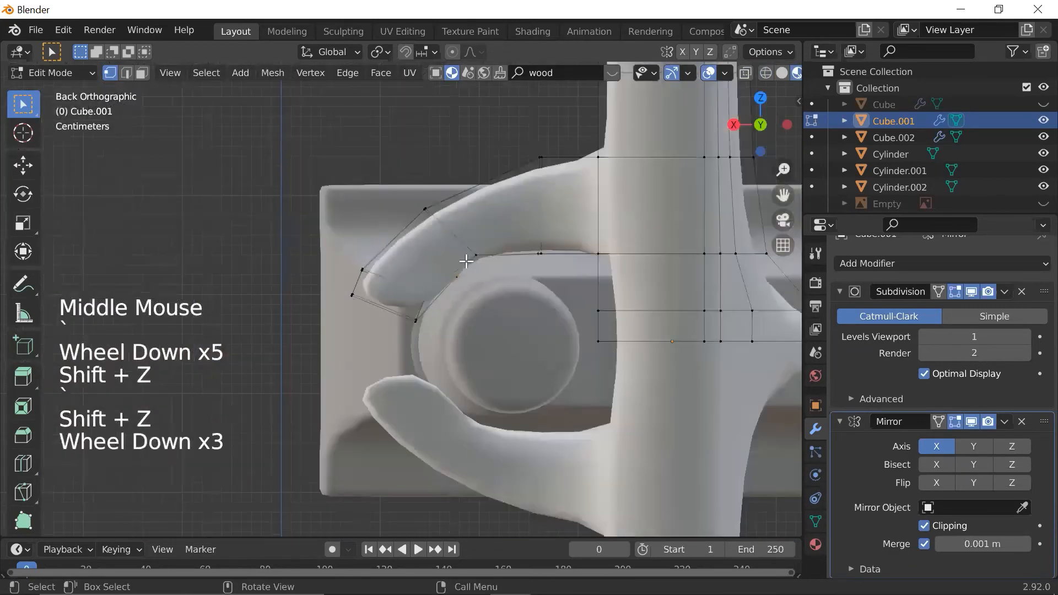
- Delete the vertices of the arm's outer segments, hidden ones included, leaving a short stub on the stem
left_click_drag(319, 140, 489, 353)
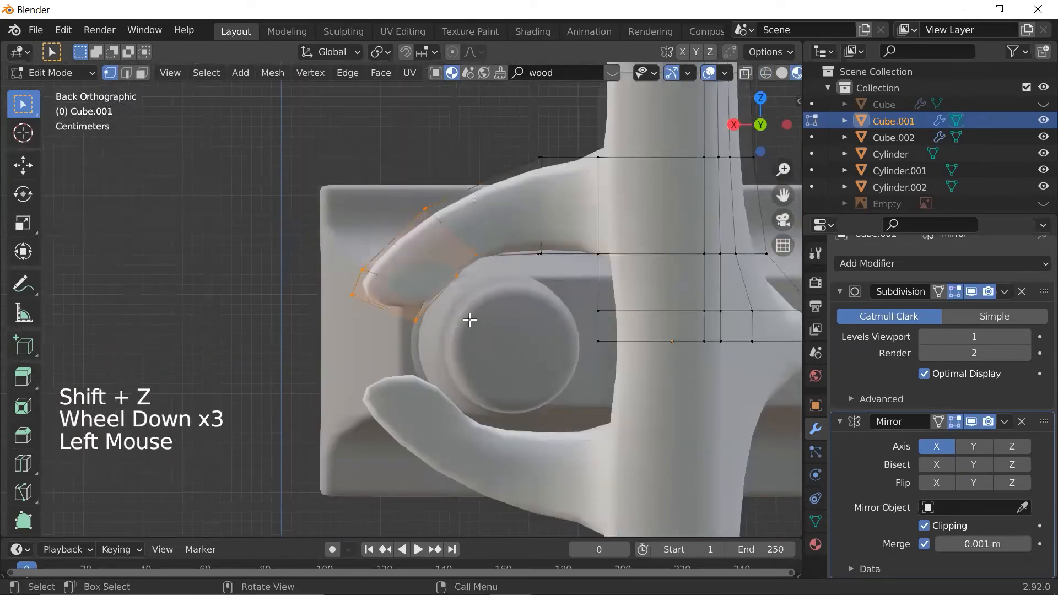
key("x")
key("shift+z")
left_click_drag(319, 130, 502, 359)
key("x")
left_click(433, 353)
- Extrude the stub's end vertices outward and slightly toward the centre line to start a new arm above the bushing
key("Tab")
scroll(518, 223, "down", 1)
key("Tab")
key("shift+z")
left_click_drag(491, 181, 533, 292)
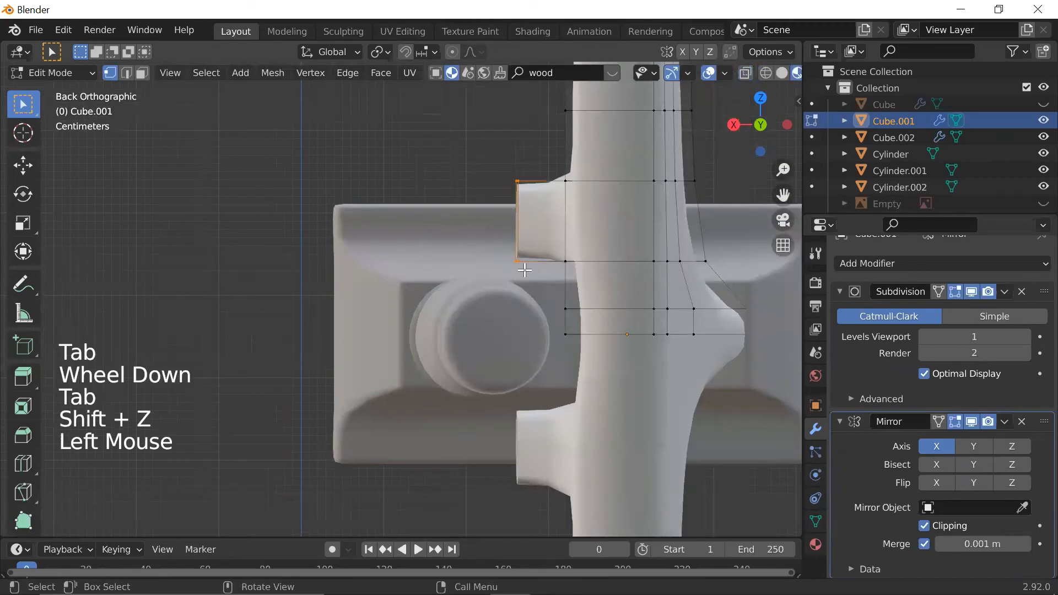
key("e")
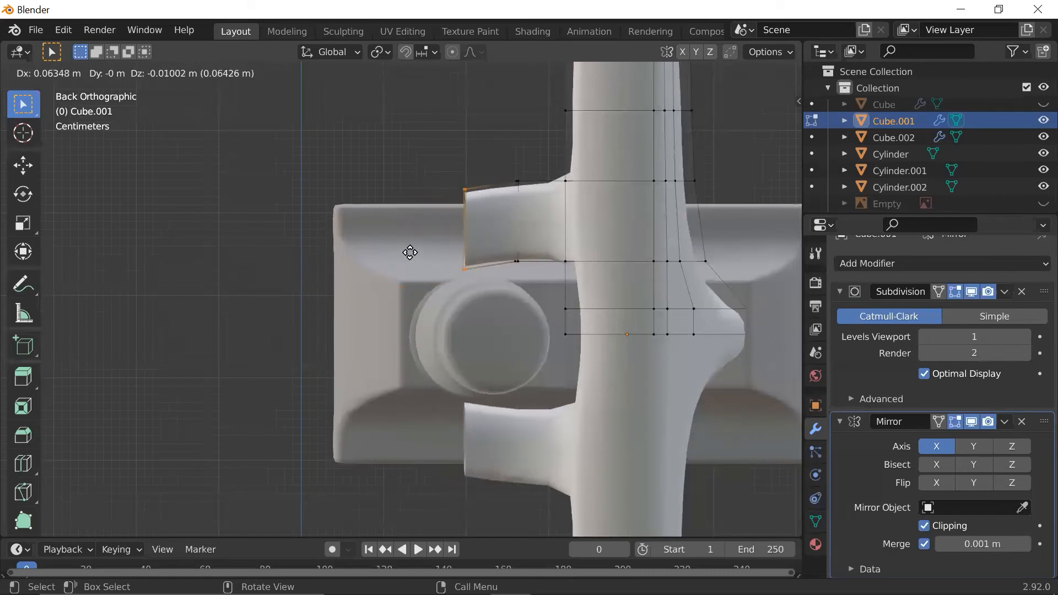
left_click(415, 229)
- Extrude the arm's end further outward and scale it down to about 0.8
key("e")
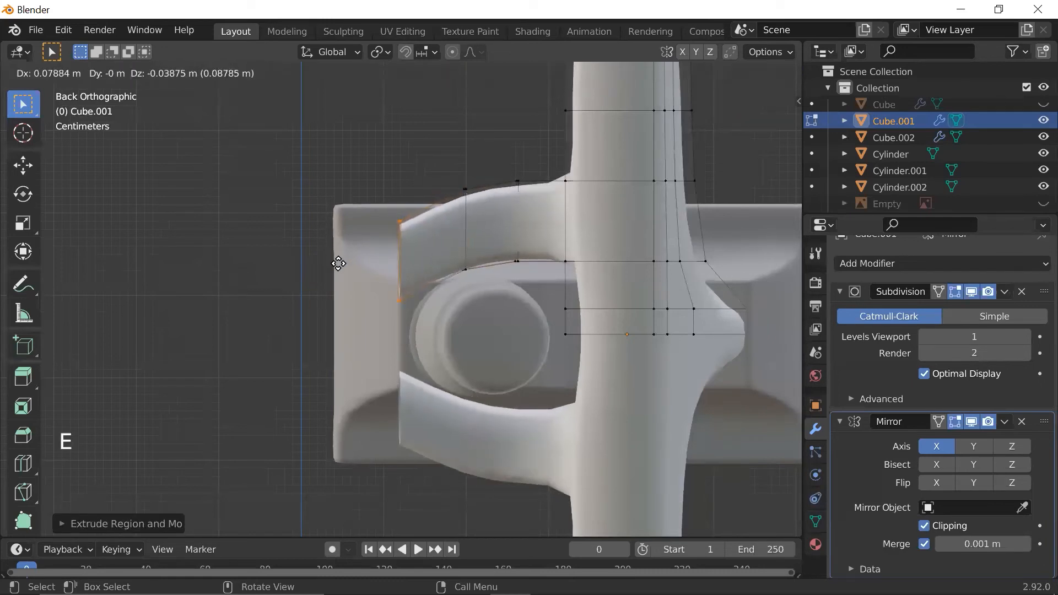
left_click(351, 248)
key("s")
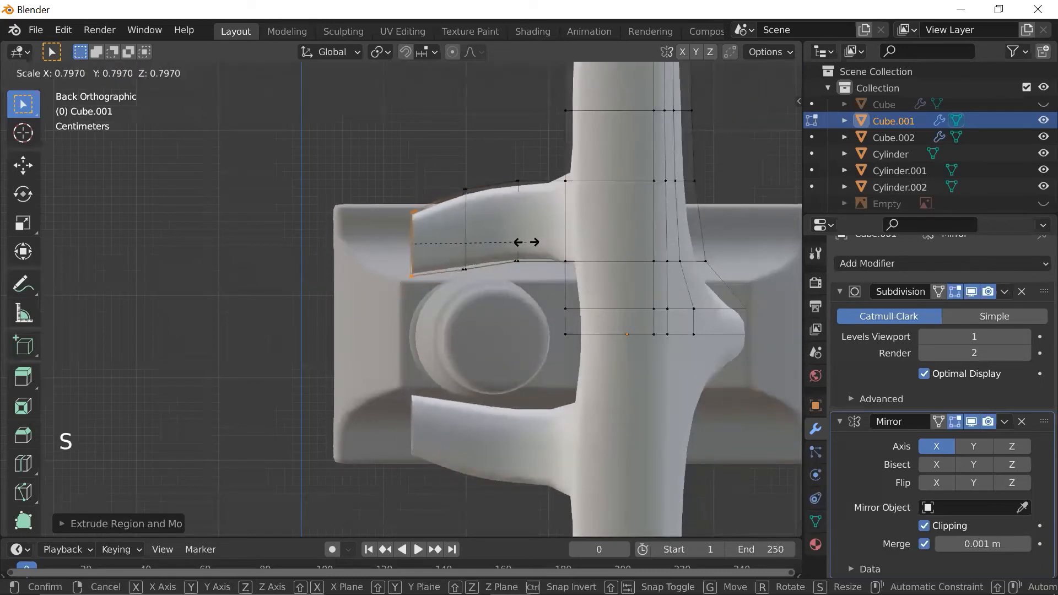
left_click(534, 243)
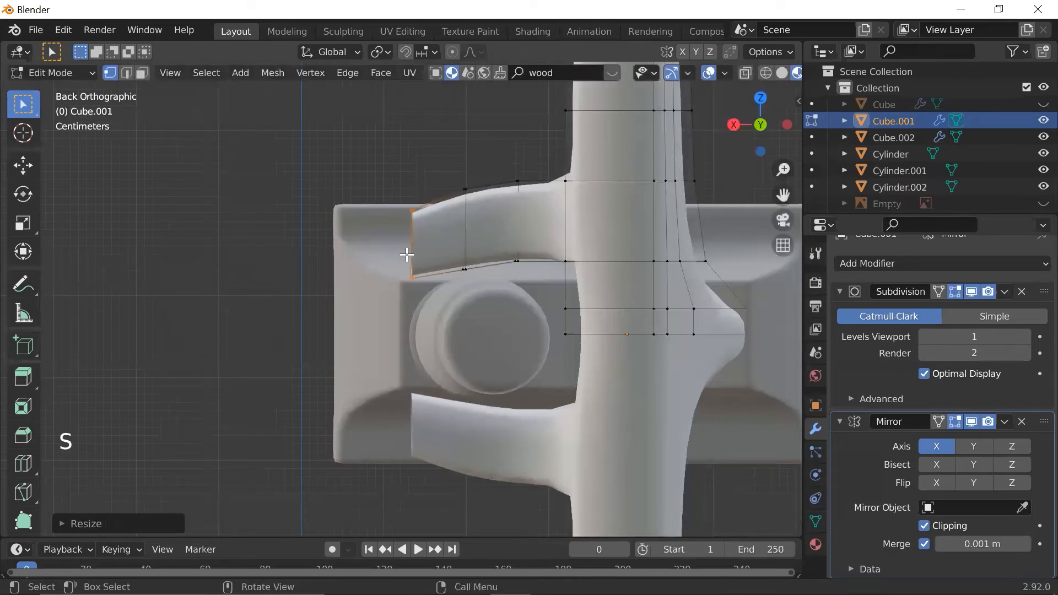
- Extrude the arm's end around the bushing, rotate it, and move it onto the mirror centre line to close the ring
key("e")
left_click(391, 324)
key("r")
left_click(455, 257)
key("g")
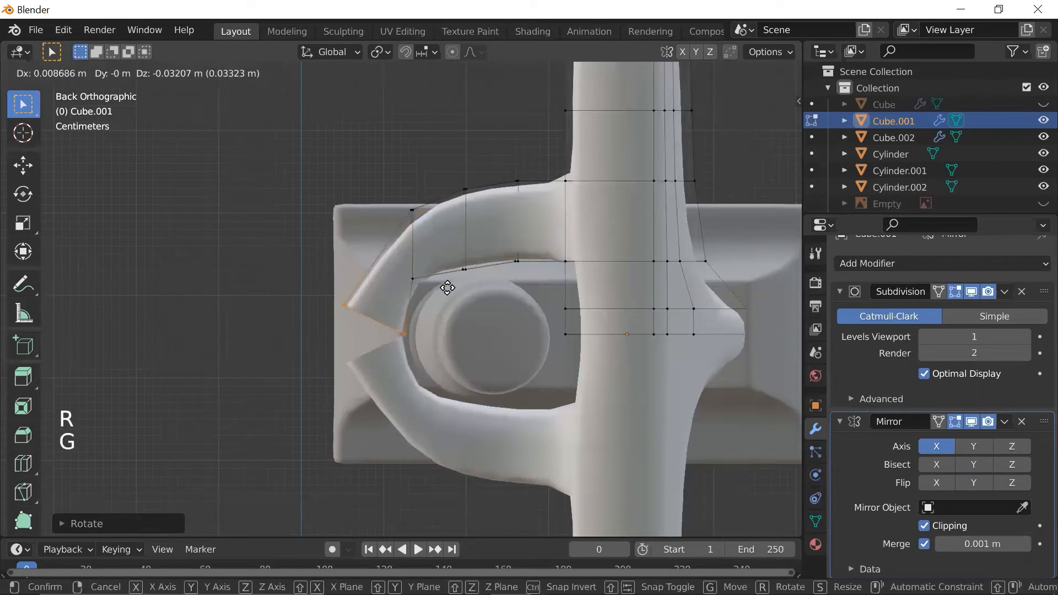
left_click(449, 333)
- Scale down the ring's end section on the mirror centre line
scroll(472, 325, "up", 2)
scroll(465, 326, "down", 3)
scroll(578, 170, "up", 2)
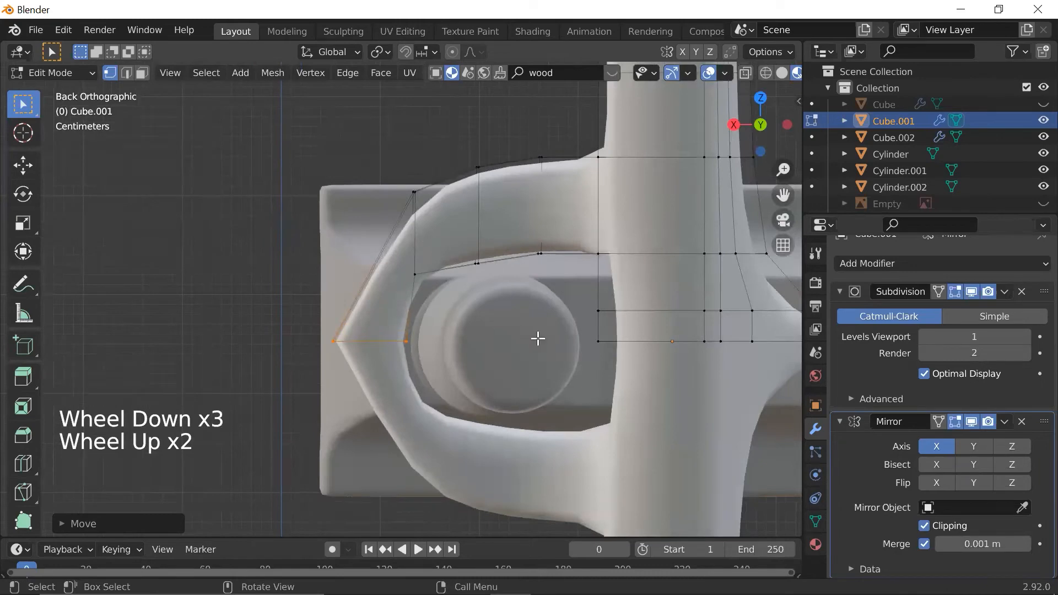
key("s")
left_click(485, 340)
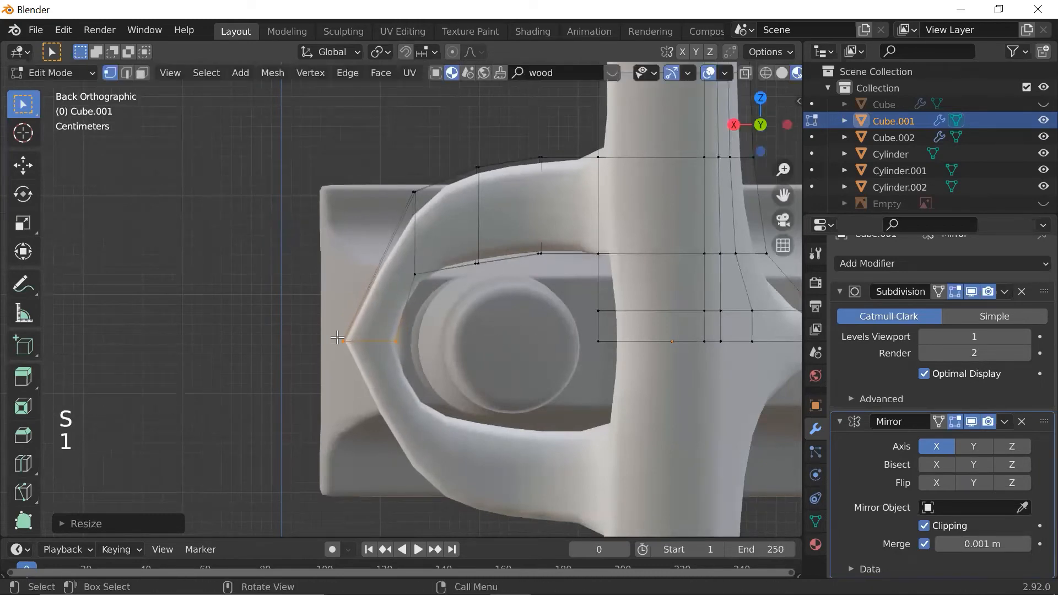
- Move the outer tip vertices on the mirror centre line outward along the X axis
left_click_drag(364, 359, 335, 329)
key("shift+z")
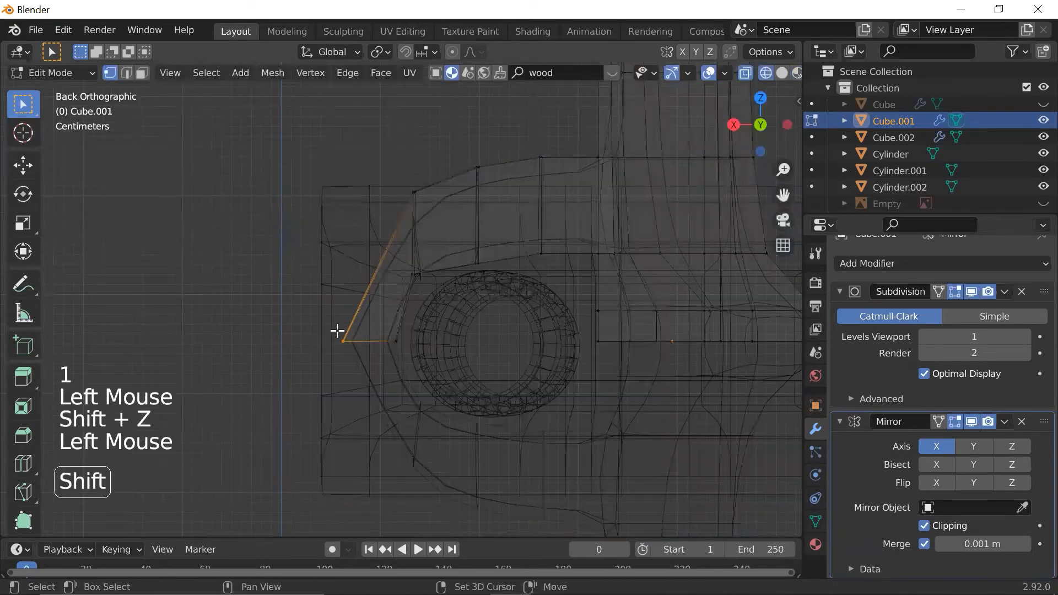
key("shift+z")
key("g")
key("x")
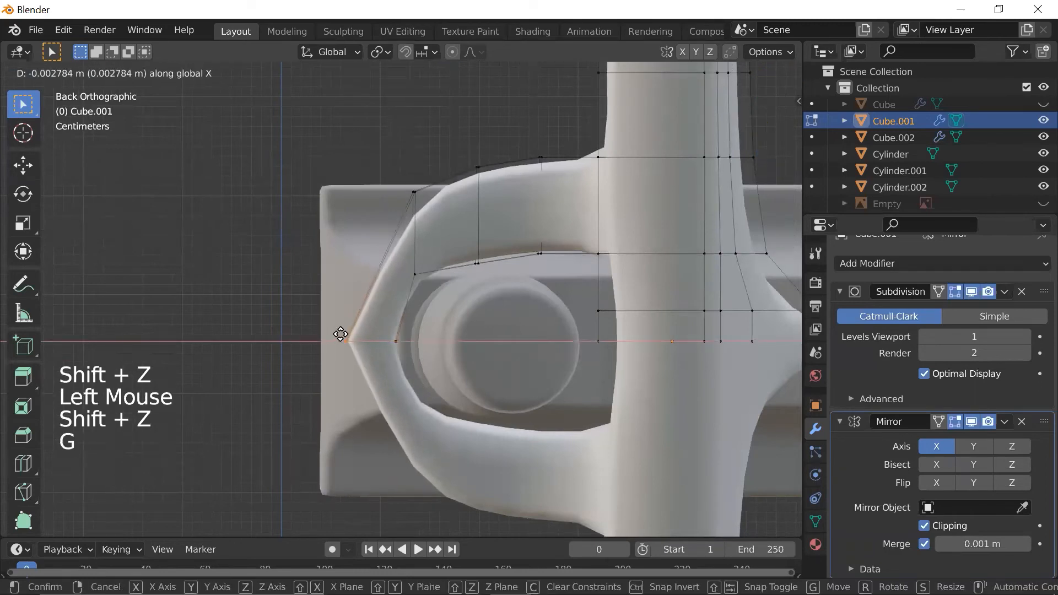
left_click(334, 334)
- Add an edge loop in the ring's last segment and move its outer vertices outward to round the curve
key("ctrl+r")
left_click(368, 277)
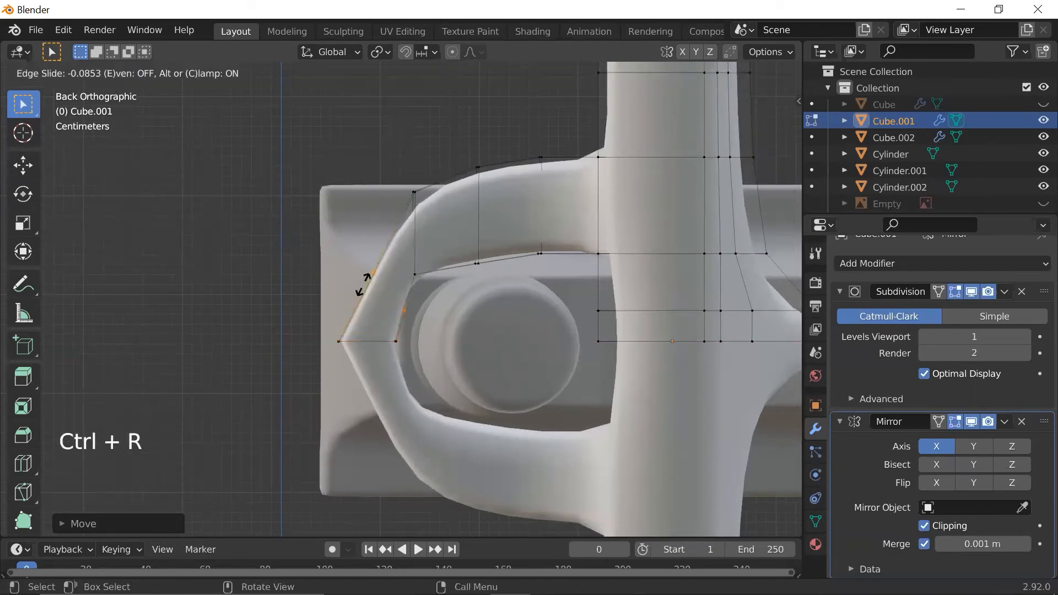
left_click(363, 284)
key("shift+z")
left_click(376, 252)
key("shift+z")
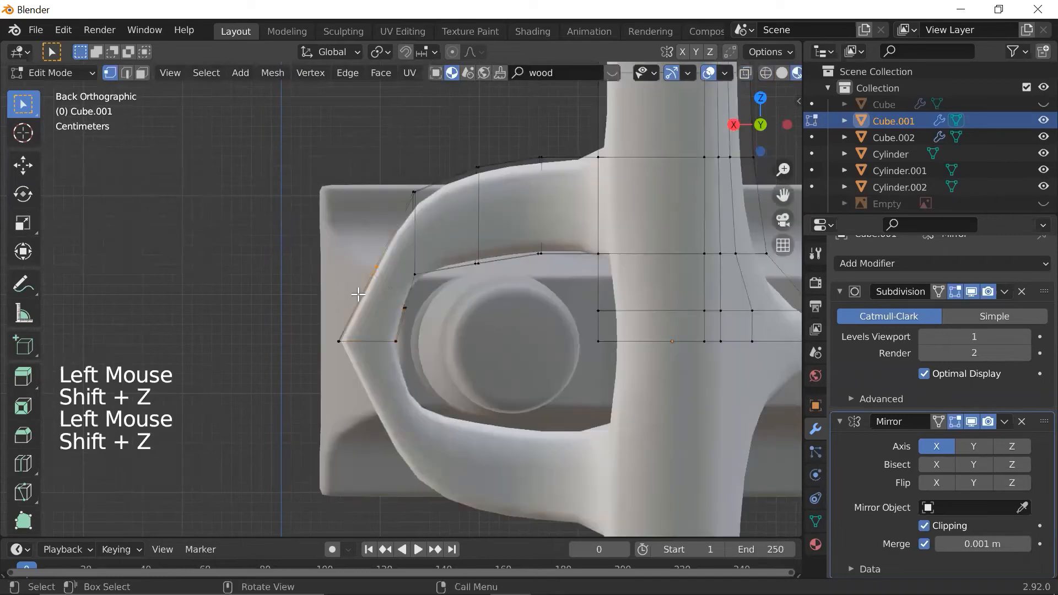
key("g")
left_click(339, 291)
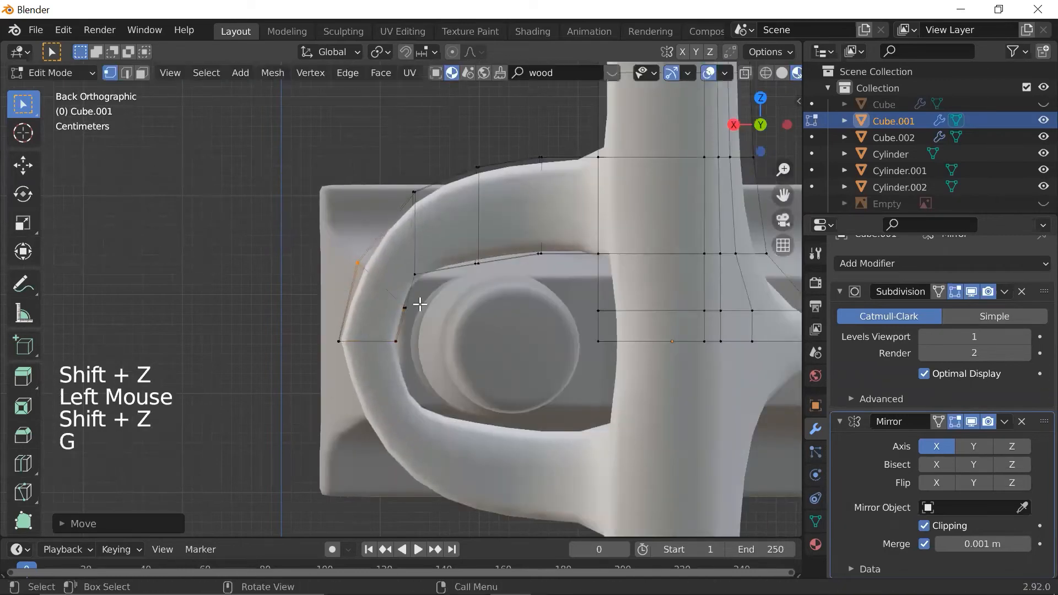
- Move the ring's vertices together toward the stem and the centre line so it fits closer around the bushing
scroll(441, 302, "down", 2)
left_click_drag(315, 171, 518, 388)
key("g")
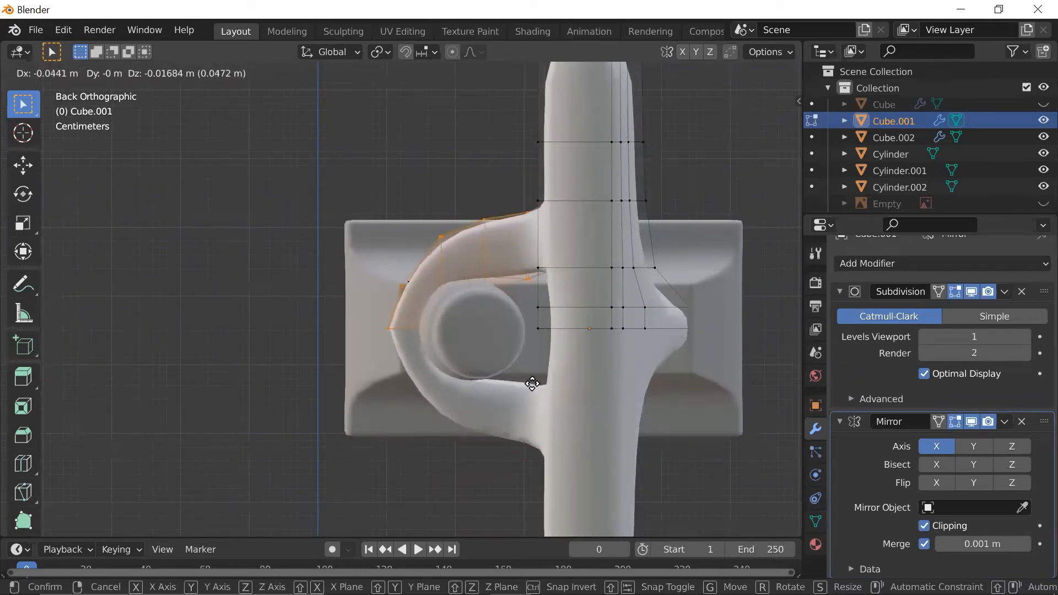
left_click(530, 393)
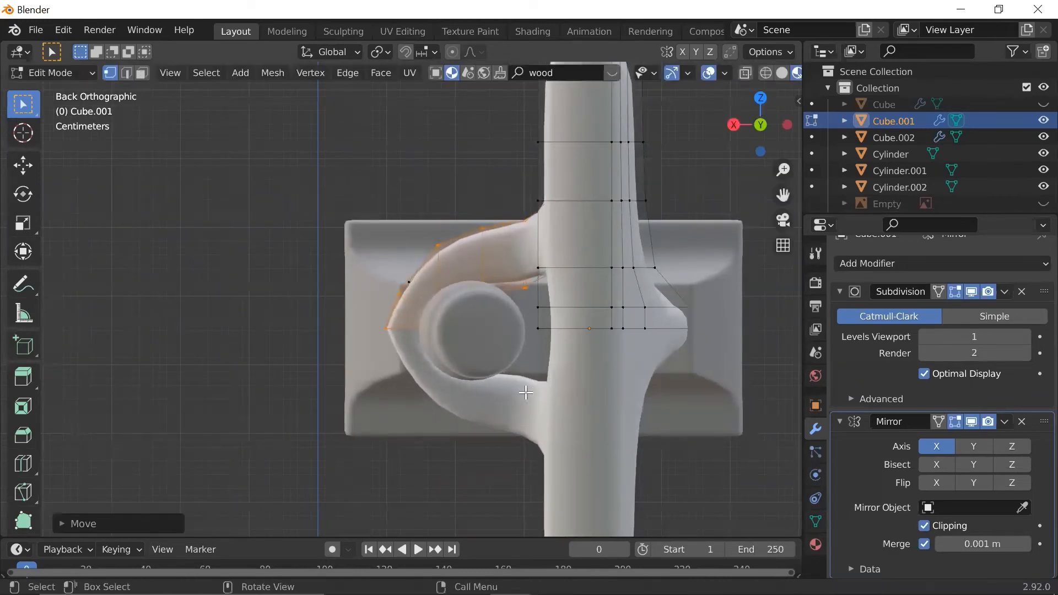
- Move the ring's pointed outer tip vertices inward to round off its end
scroll(386, 353, "up", 3)
key("Tab")
scroll(416, 348, "down", 3)
scroll(416, 349, "up", 1)
key("Tab")
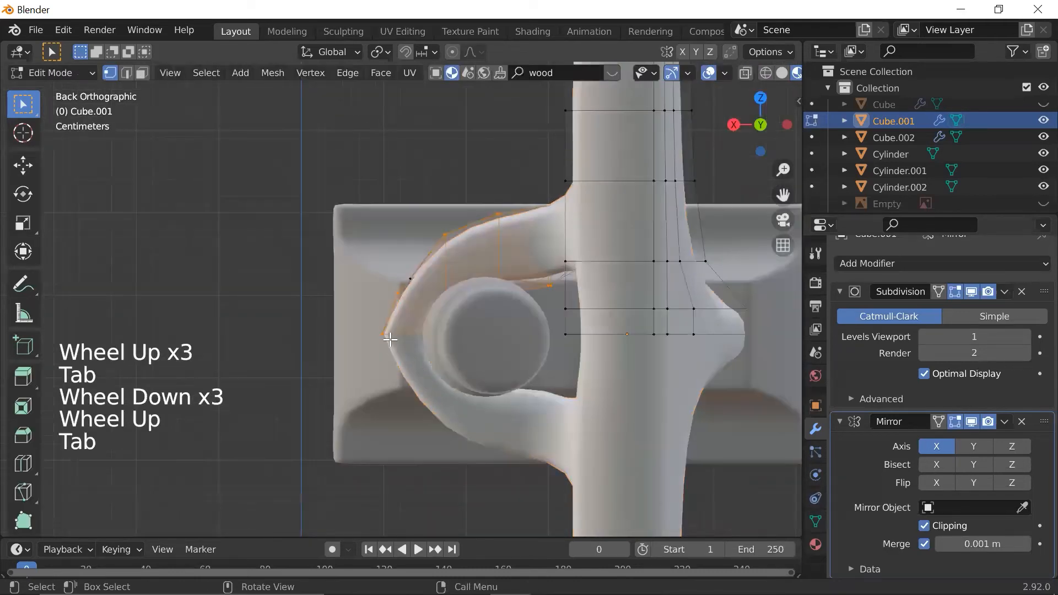
scroll(386, 358, "up", 3)
left_click(358, 347)
scroll(443, 372, "down", 2)
key("g")
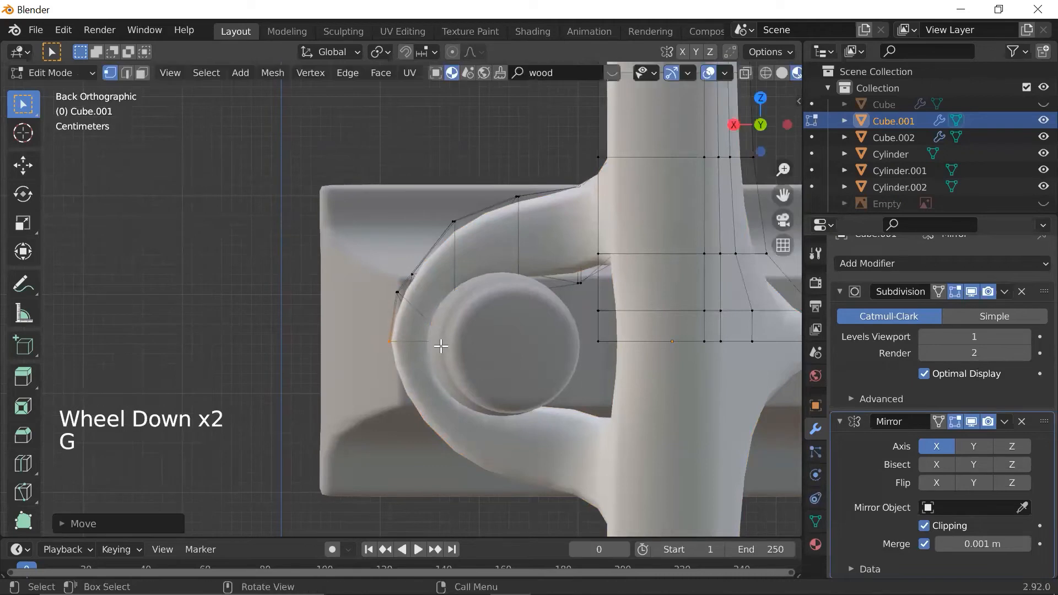
left_click(441, 346)
- Examine the fit of the ring around the bushing from the back and in perspective
key("Tab")
scroll(441, 346, "down", 3)
scroll(443, 346, "up", 1)
scroll(443, 347, "down", 1)
scroll(449, 349, "up", 2)
scroll(449, 349, "down", 2)
scroll(521, 346, "up", 1)
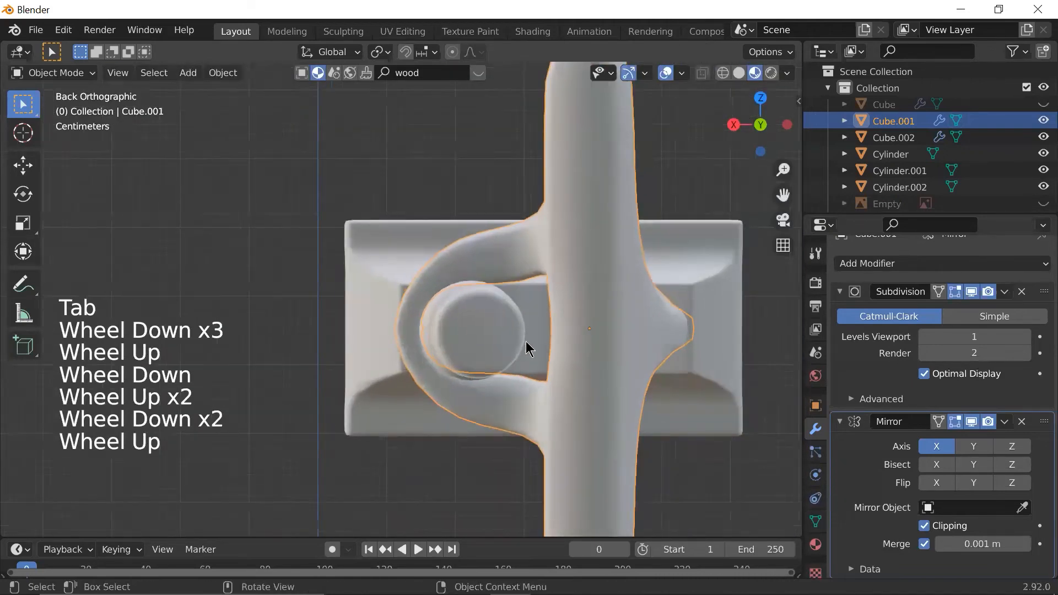
middle_click_drag(521, 346, 607, 232)
scroll(571, 290, "up", 2)
middle_click_drag(571, 290, 538, 274, "shift")
scroll(569, 304, "down", 2)
scroll(570, 305, "up", 1)
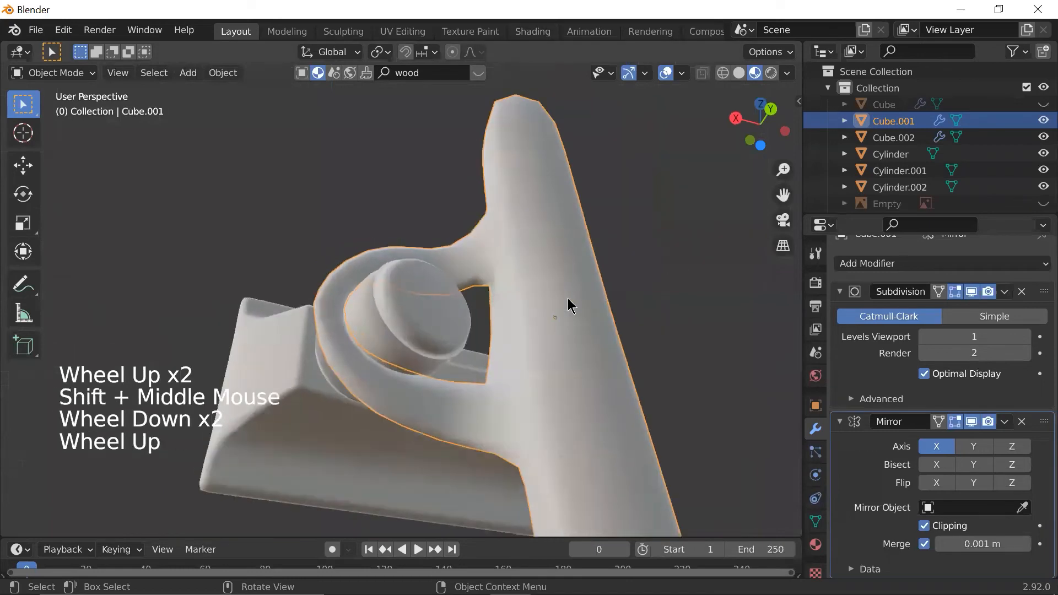
scroll(562, 332, "up", 1)
scroll(563, 332, "down", 2)
scroll(564, 333, "up", 2)
scroll(564, 332, "down", 2)
scroll(551, 333, "up", 2)
middle_click_drag(545, 336, 402, 278)
left_click(431, 203)
left_click(441, 212)
scroll(467, 231, "down", 3)
- In top view, add an edge loop along the arm's side and slide it against the upper edge
key("grave")
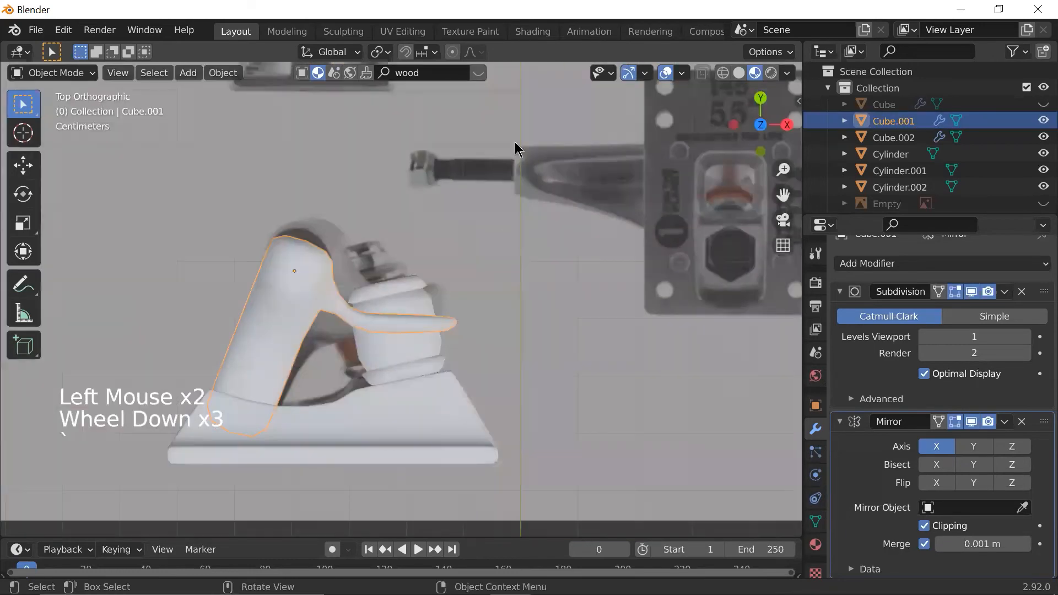
scroll(448, 335, "up", 3)
key("Tab")
scroll(472, 342, "up", 1)
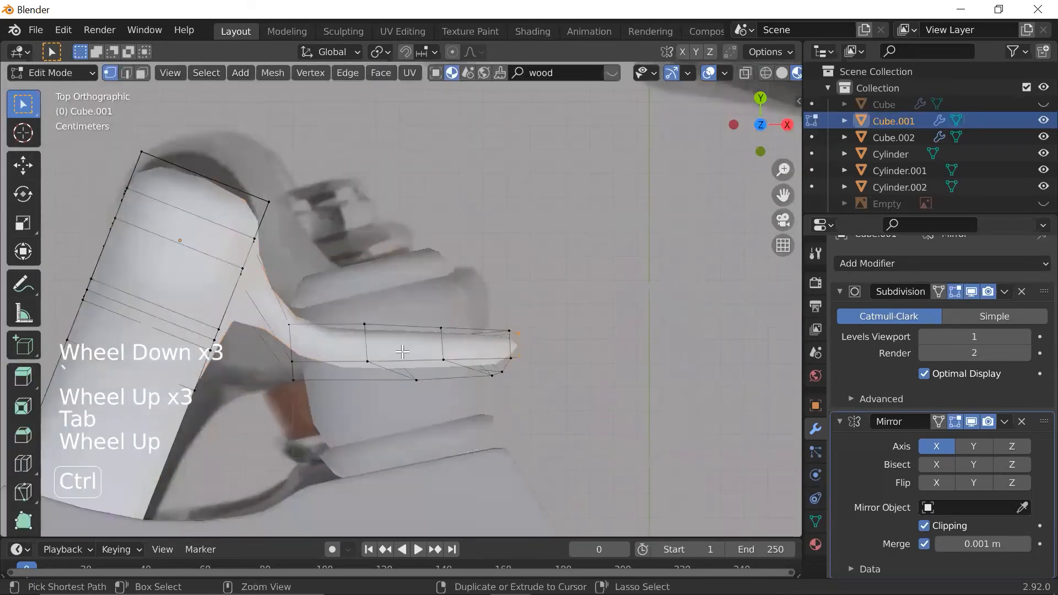
key("ctrl+r")
left_click(444, 343)
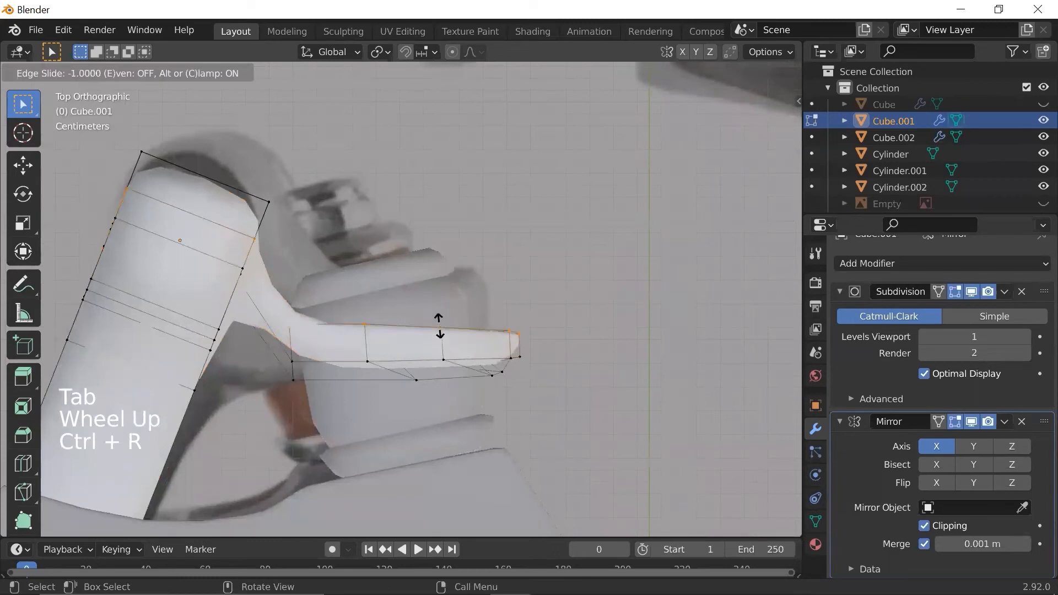
left_click(439, 330)
- Compare the hanger's shape with the reference image in wireframe and shaded display
scroll(436, 334, "down", 5)
key("Tab")
key("shift+z")
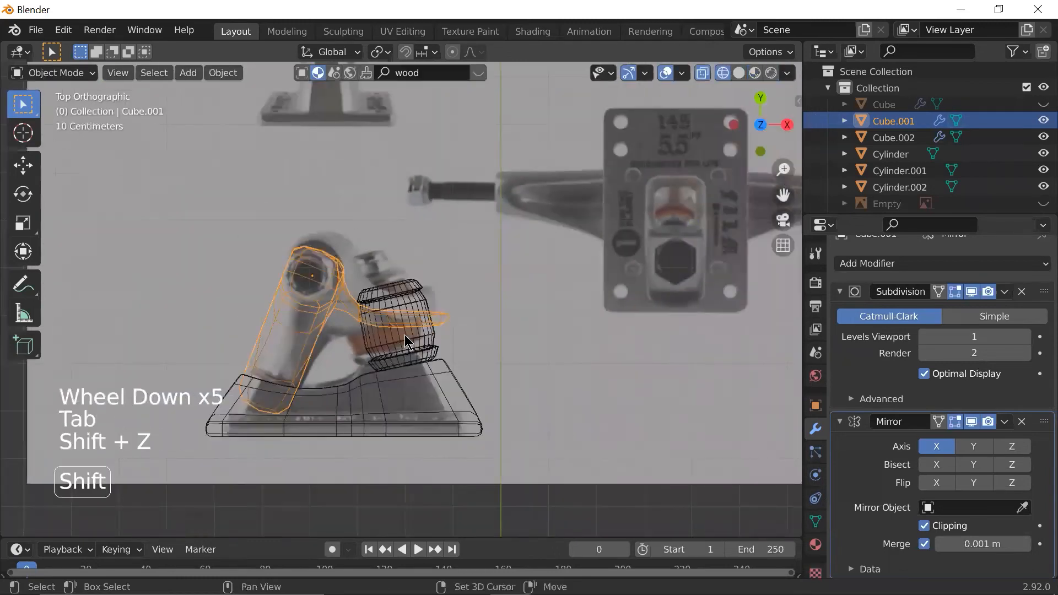
scroll(426, 307, "up", 1)
key("Tab")
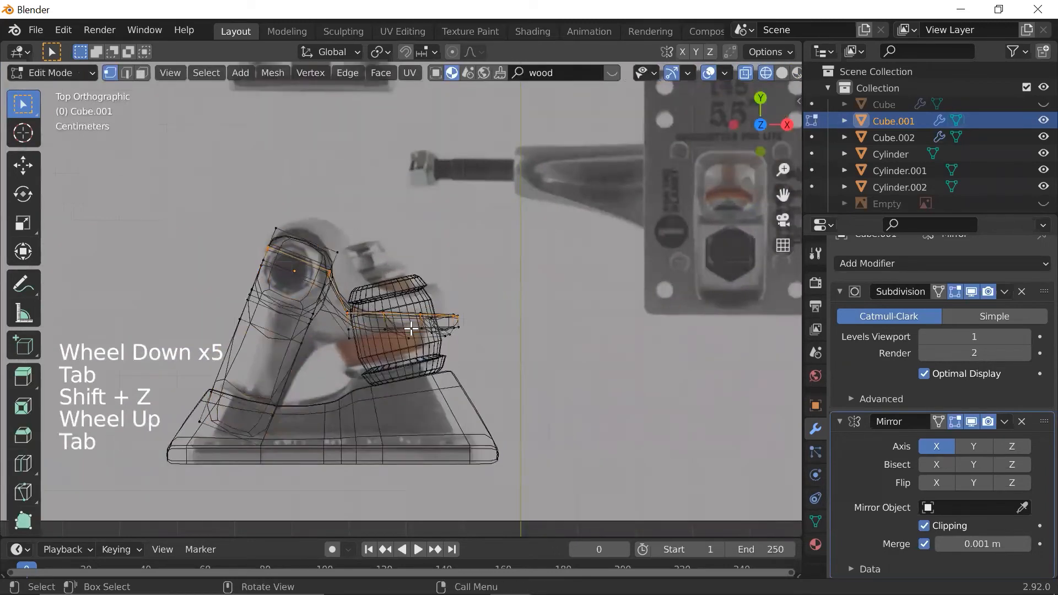
scroll(441, 300, "up", 1)
key("shift+z")
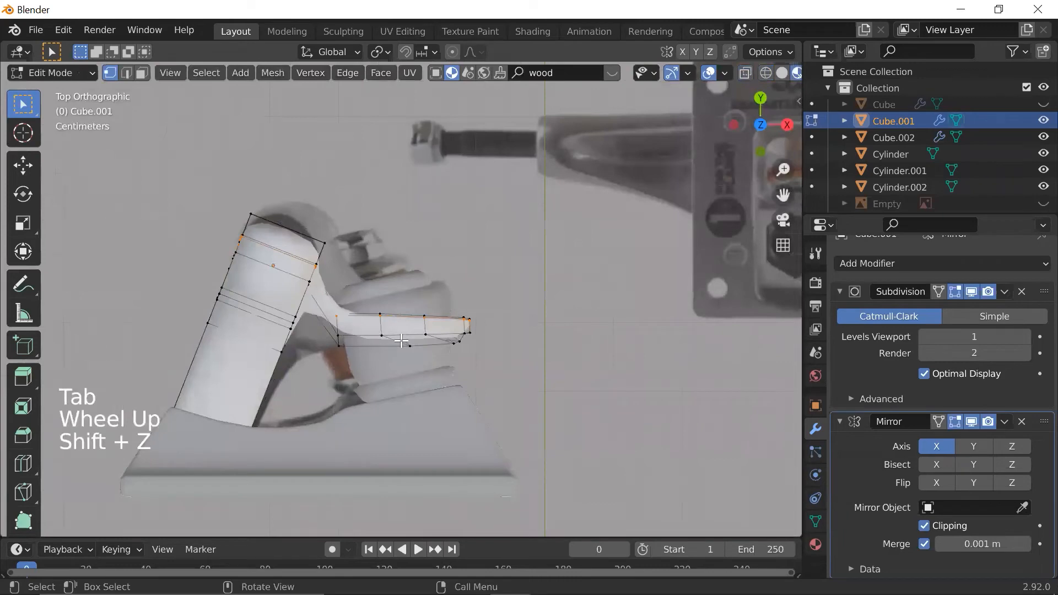
scroll(401, 341, "up", 2)
key("Tab")
scroll(334, 319, "down", 2)
key("shift+z")
middle_click_drag(461, 295, 308, 308)
key("shift+z")
scroll(345, 290, "down", 2)
scroll(324, 315, "up", 1)
scroll(324, 316, "up", 1)
- Add another edge loop along the hanger arm's side and slide it against the lower edge
left_click(308, 308)
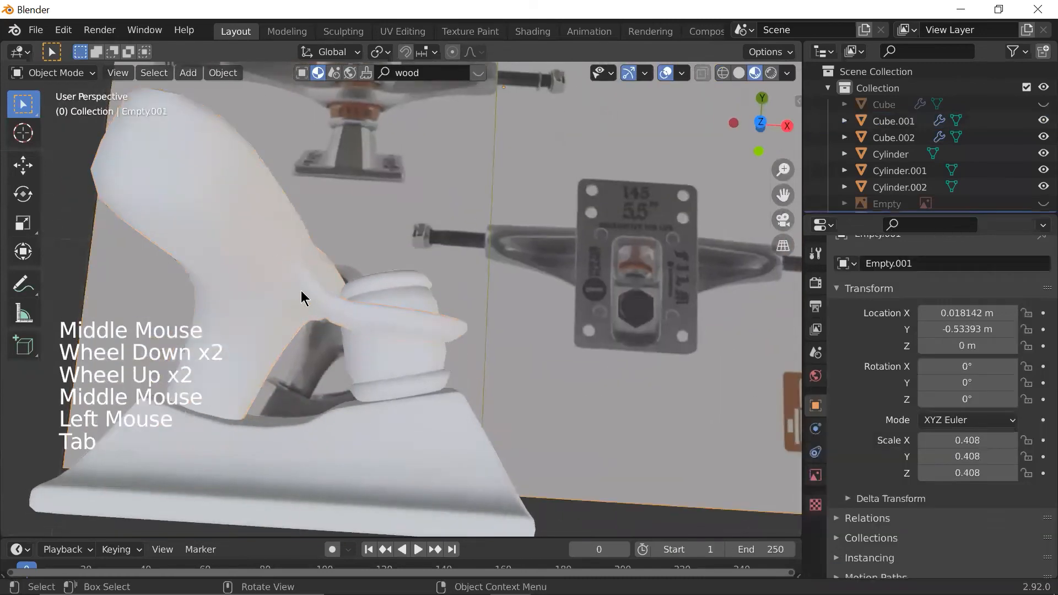
left_click(303, 293)
key("Tab")
scroll(297, 292, "up", 1)
key("ctrl+r")
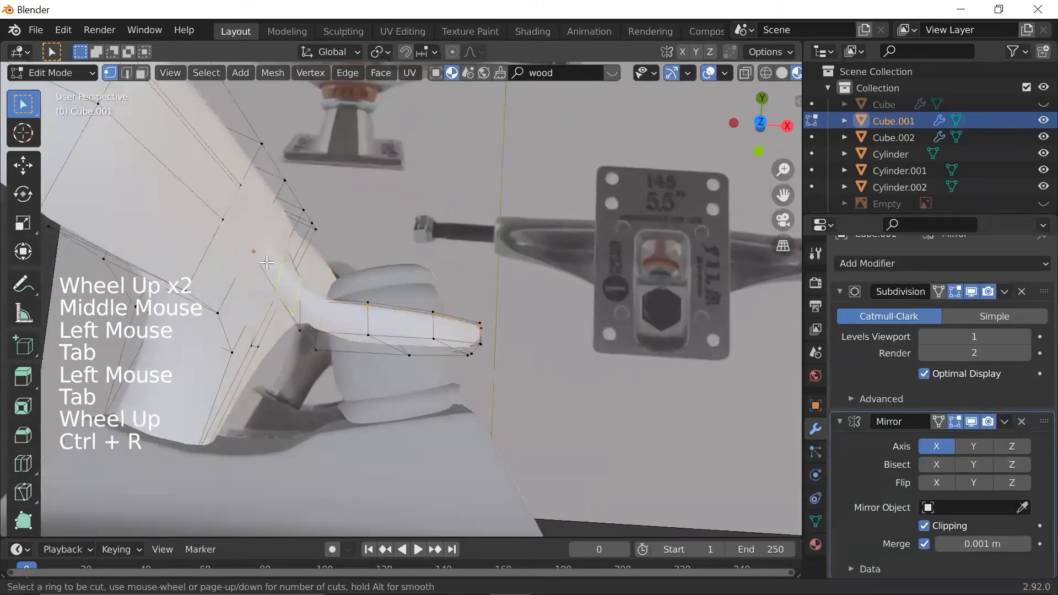
left_click(304, 307)
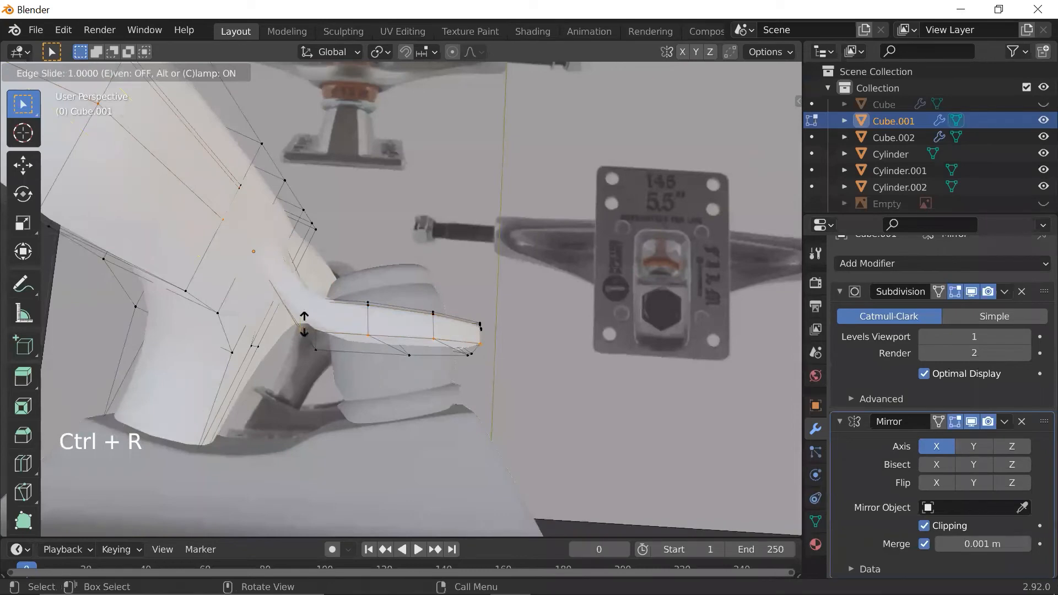
left_click(308, 319)
- Examine the junction between the ring and the hanger's stem from several angles
scroll(304, 306, "down", 2)
key("Tab")
middle_click_drag(303, 300, 289, 351)
scroll(297, 338, "up", 1)
scroll(309, 322, "down", 2)
scroll(314, 316, "up", 1)
mouse_move(314, 316)
middle_mouse_down()
mouse_move(319, 276)
mouse_move(364, 323)
mouse_move(362, 354)
mouse_move(338, 290)
mouse_move(361, 267)
mouse_move(307, 325)
middle_mouse_up()
scroll(368, 299, "up", 1)
scroll(368, 299, "down", 1)
- Select two inner faces where the ring joins the hanger's arm and try moving them freely
key("Tab")
scroll(338, 290, "up", 1)
key("3")
left_click(306, 325)
left_click(328, 324, "shift")
key("g")
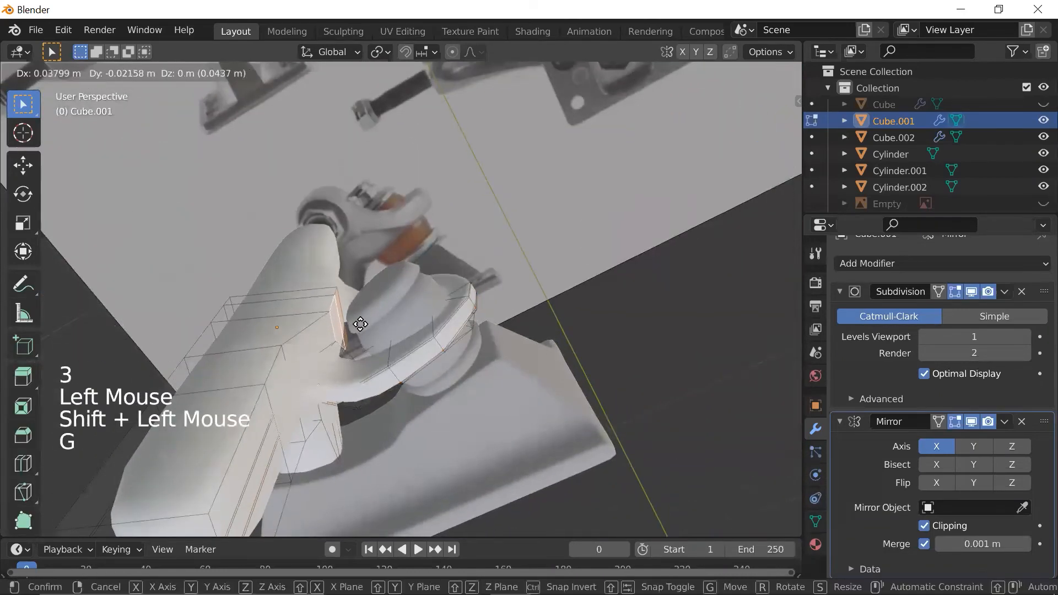
right_click(348, 327)
- Extend the selection across the hanger's inner faces beside the bushing and shift them slightly along the X axis
middle_click_drag(345, 340, 329, 347)
left_click(328, 346, "shift")
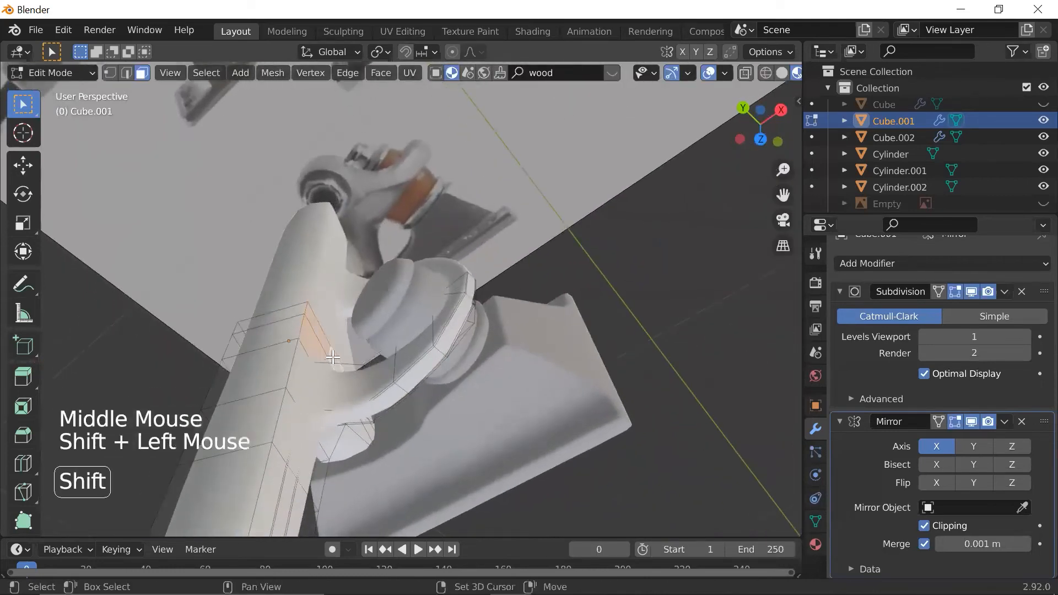
scroll(367, 364, "down", 4)
scroll(367, 364, "down", 1)
key("grave")
scroll(497, 325, "up", 5)
middle_click_drag(496, 326, 524, 305)
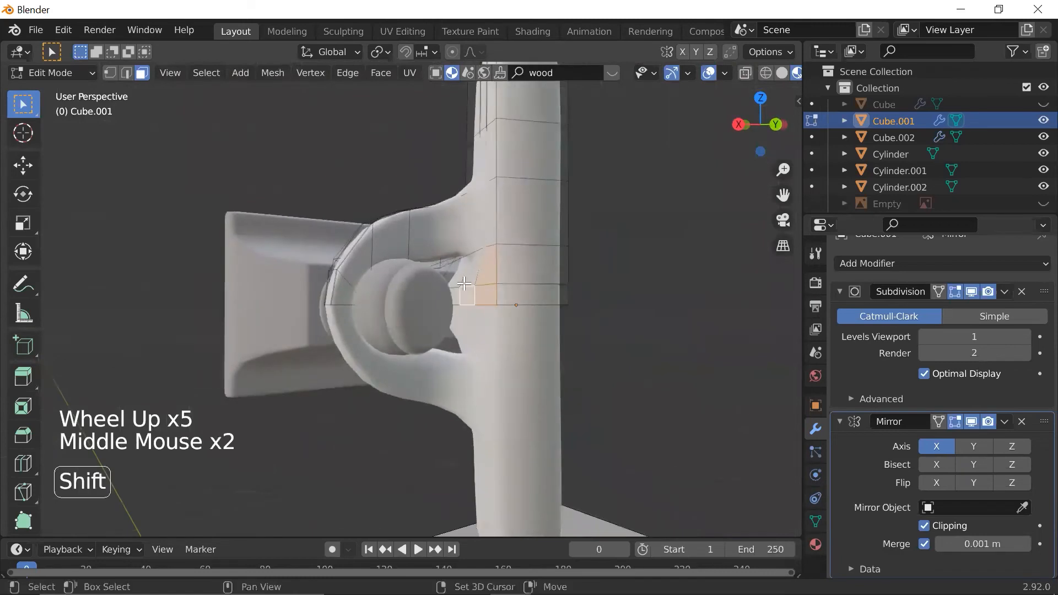
left_click(465, 295, "shift")
scroll(468, 280, "down", 1)
middle_click_drag(469, 281, 480, 300)
scroll(481, 303, "up", 1)
scroll(481, 303, "up", 2)
left_click(496, 270, "shift")
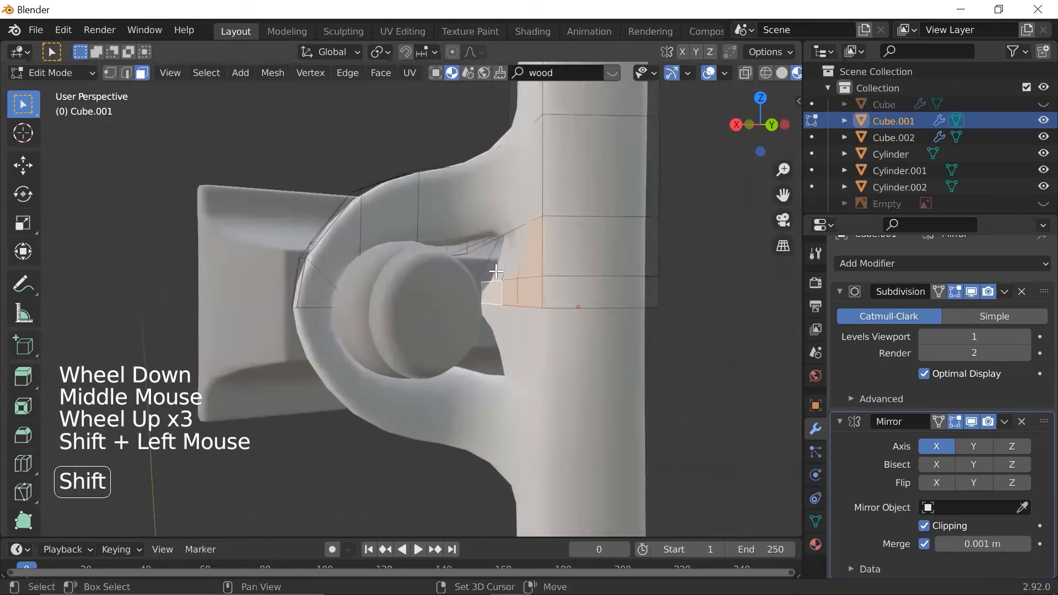
scroll(513, 269, "down", 1)
key("g")
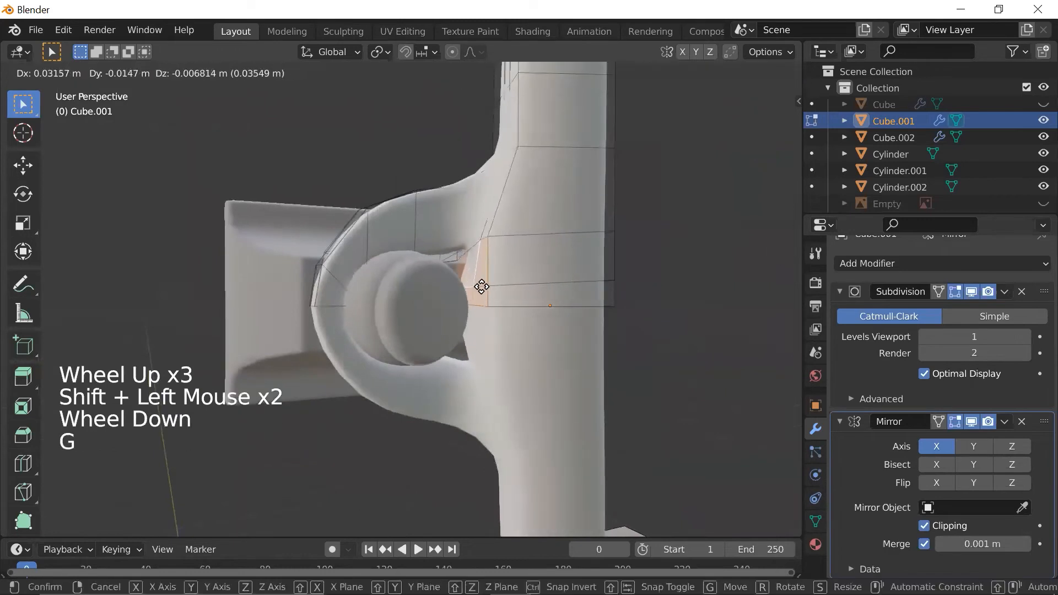
key("y")
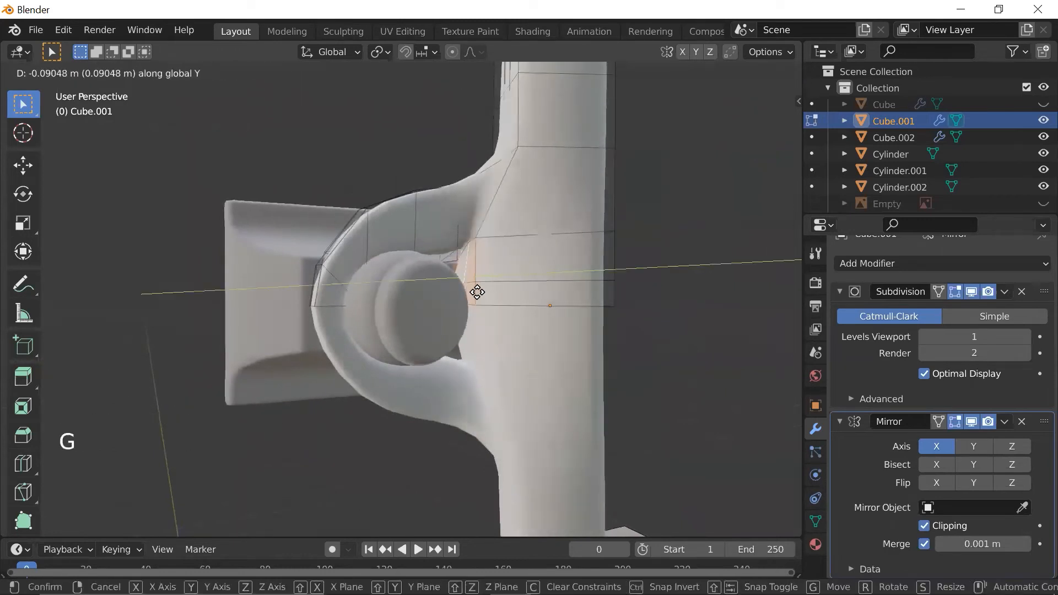
key("x")
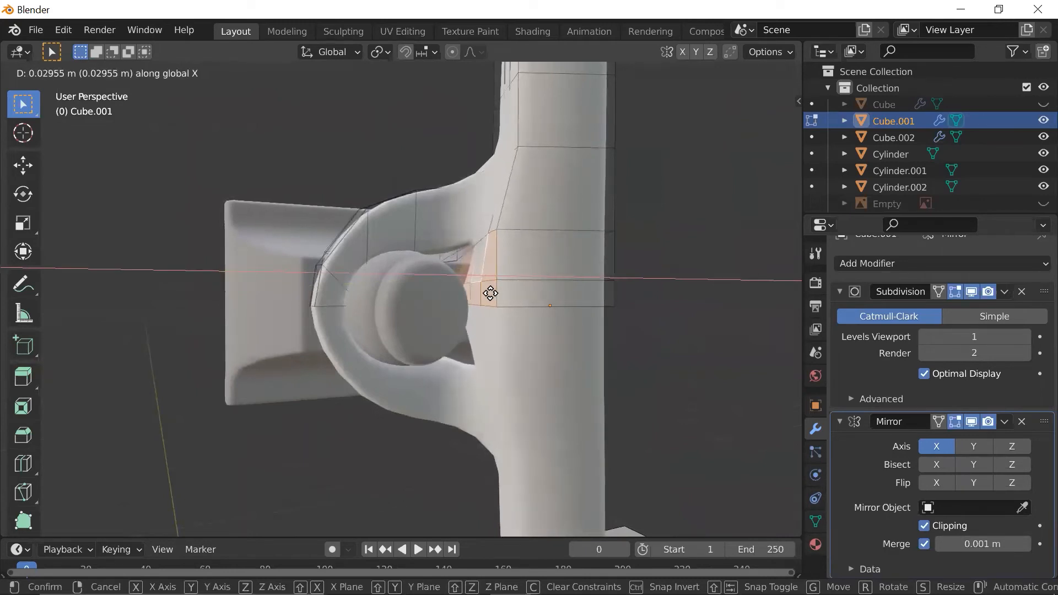
left_click(499, 293)
- Examine the smoothed hanger and the ring opening around the bushing in object mode from several angles
scroll(499, 295, "down", 3)
key("Tab")
scroll(498, 296, "down", 2)
scroll(498, 296, "up", 2)
scroll(488, 302, "up", 2)
middle_click_drag(480, 301, 420, 295)
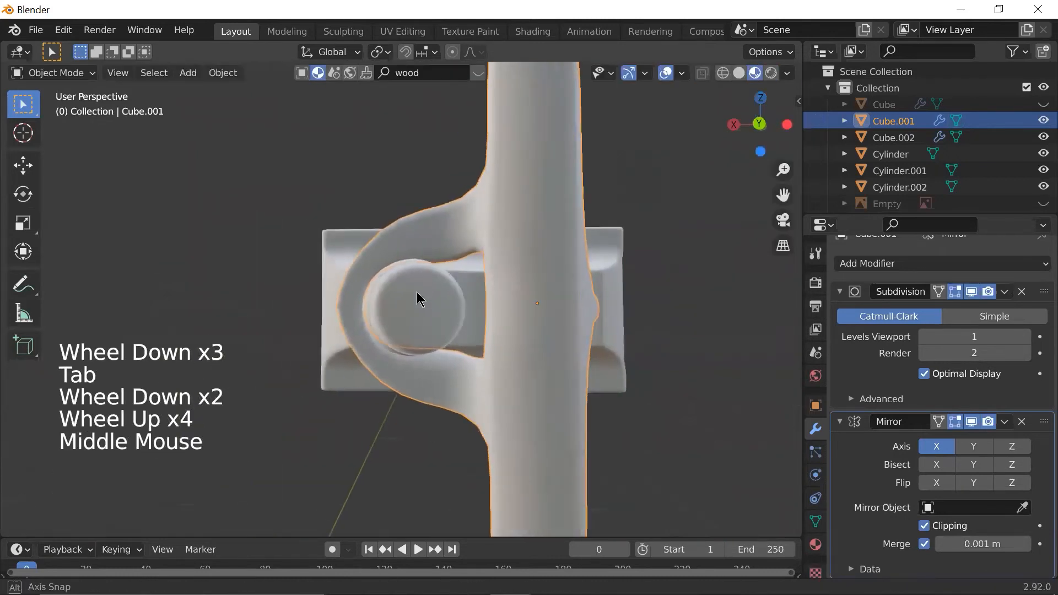
scroll(425, 296, "down", 5)
scroll(429, 301, "up", 1)
scroll(439, 292, "down", 2)
scroll(446, 300, "up", 2)
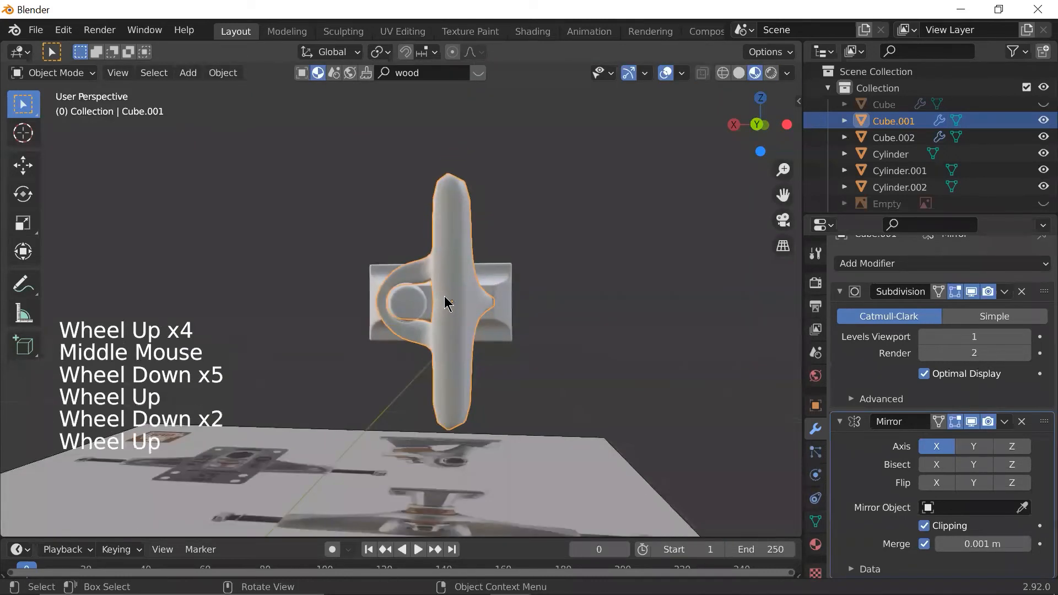
scroll(449, 300, "down", 2)
scroll(452, 300, "up", 1)
middle_click_drag(455, 300, 463, 338)
scroll(419, 287, "up", 4)
- In edit mode, select the ring's outward-facing faces from the hanger arm round to the mirror line, using back view
key("Tab")
scroll(402, 265, "up", 1)
key("3")
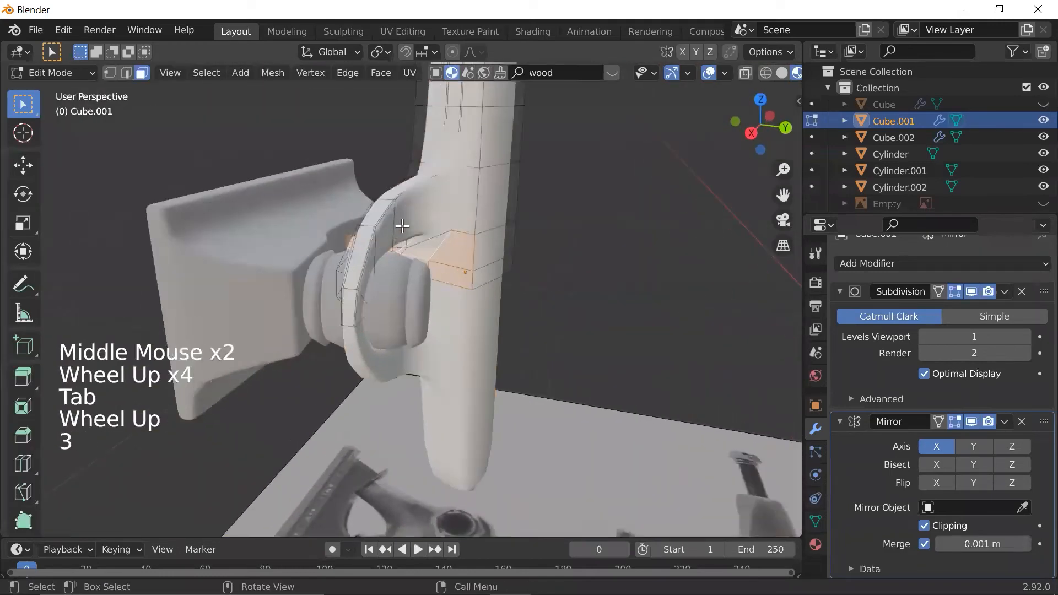
left_click(402, 226)
left_click(375, 256, "shift")
key("grave")
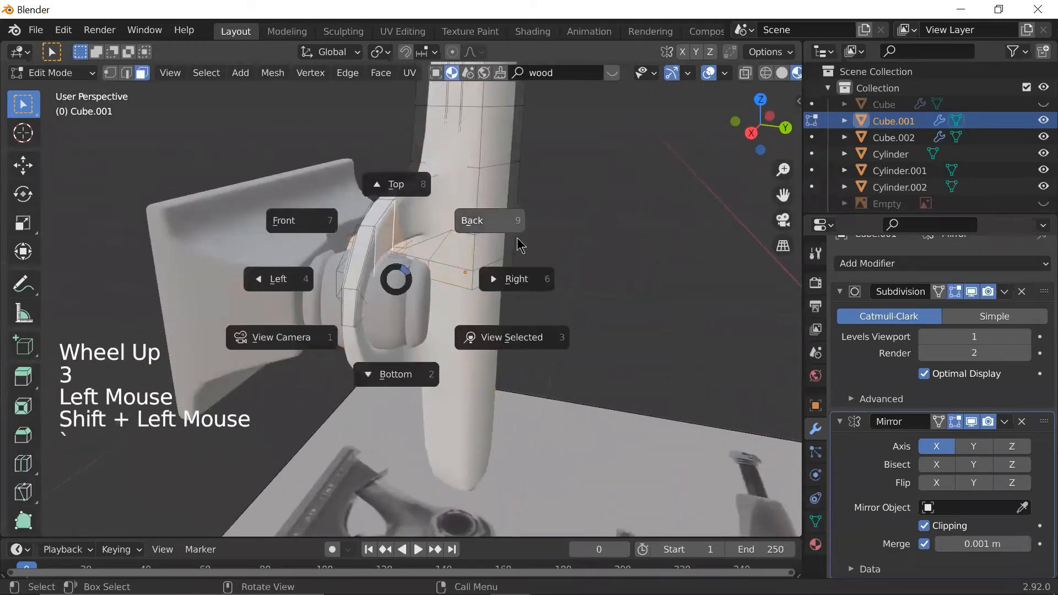
left_click(475, 237)
left_click(360, 290, "shift")
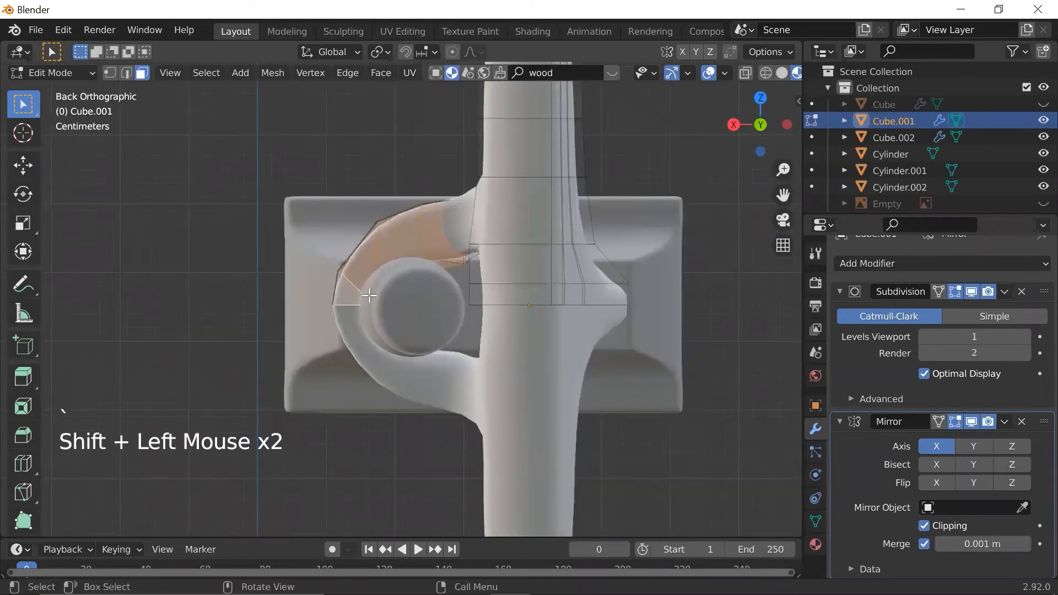
- Check the ring face selection in wireframe, complete it, and move the faces slightly along the Y axis to thicken the ring
scroll(380, 293, "down", 2)
mouse_move(406, 292)
middle_mouse_down()
mouse_move(442, 255)
mouse_move(429, 288)
mouse_move(432, 206)
middle_mouse_up()
scroll(439, 287, "up", 2)
key("shift+z")
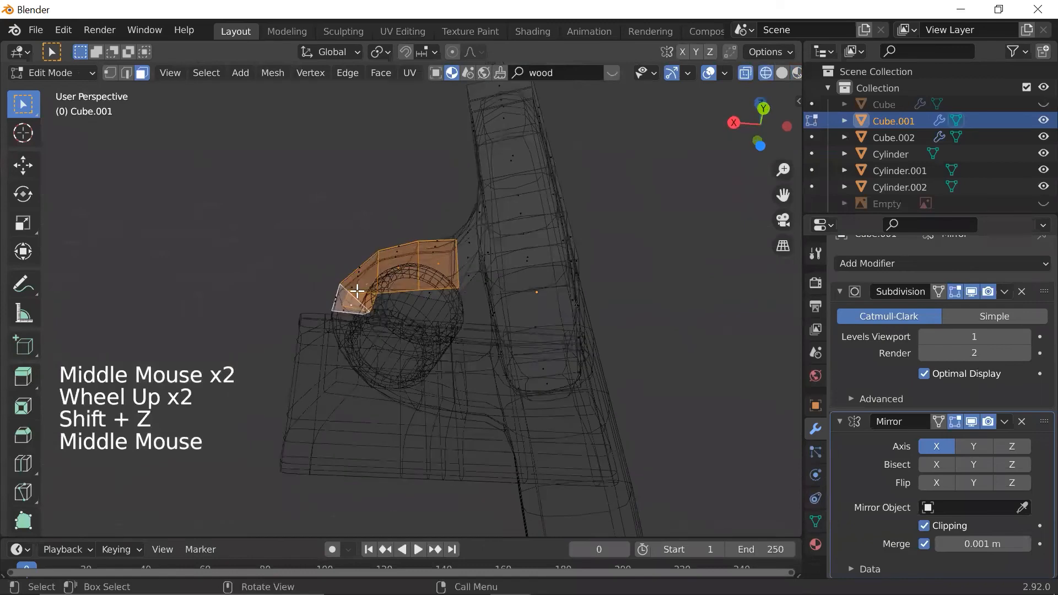
scroll(357, 290, "up", 2)
left_click(334, 319, "ctrl")
scroll(356, 318, "down", 3)
key("shift+z")
mouse_move(375, 331)
middle_mouse_down()
mouse_move(391, 350)
mouse_move(458, 331)
middle_mouse_up()
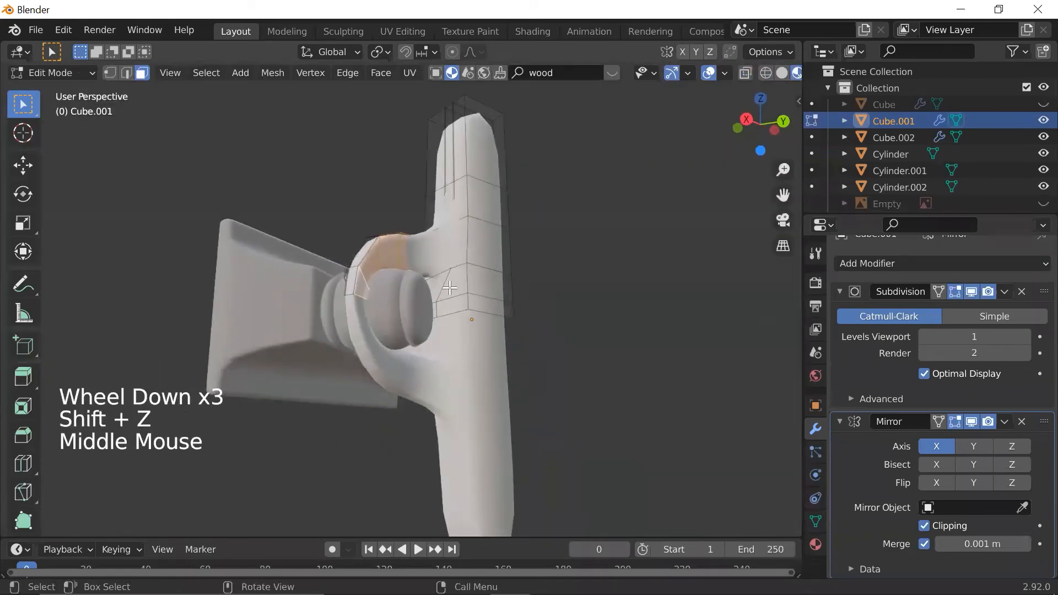
key("g")
key("x")
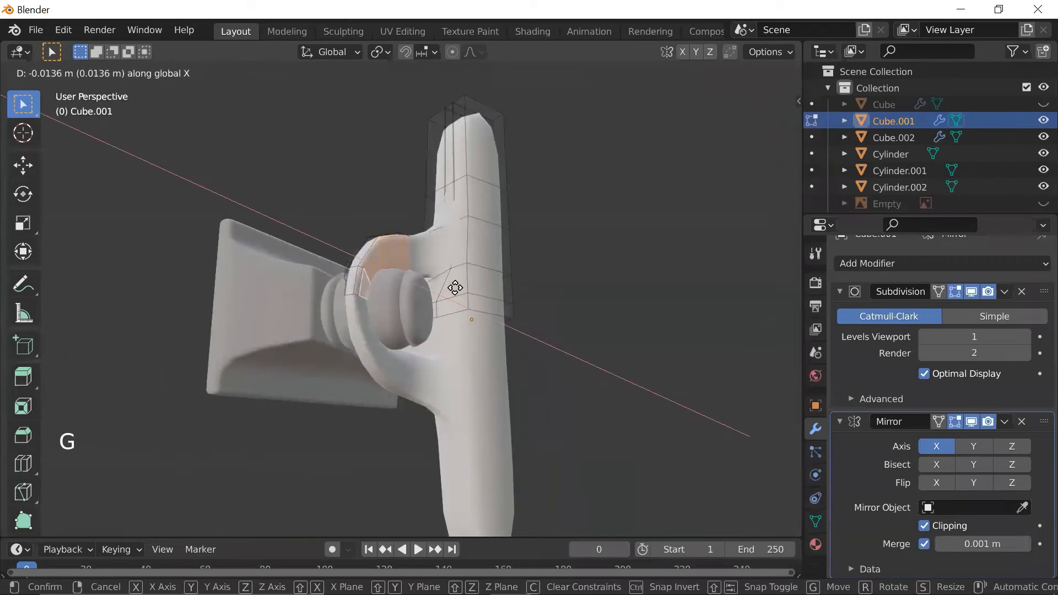
key("y")
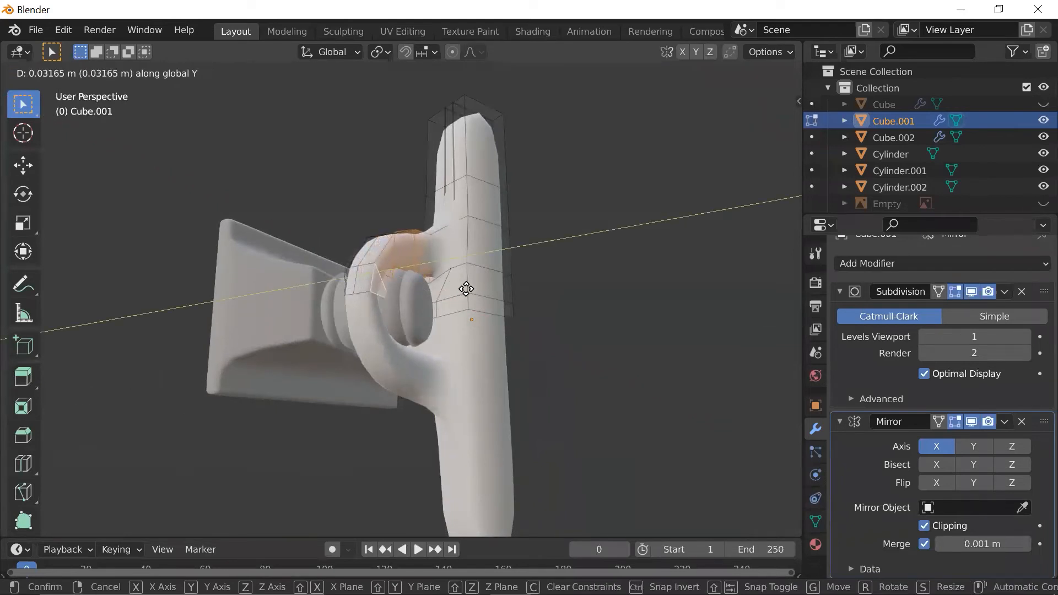
left_click(463, 289)
- Add an edge loop lengthwise along the ring's outer rim and slide it toward the edge facing away from the baseplate
scroll(463, 289, "up", 2)
middle_click_drag(463, 289, 380, 204)
key("ctrl+r")
left_click(381, 206)
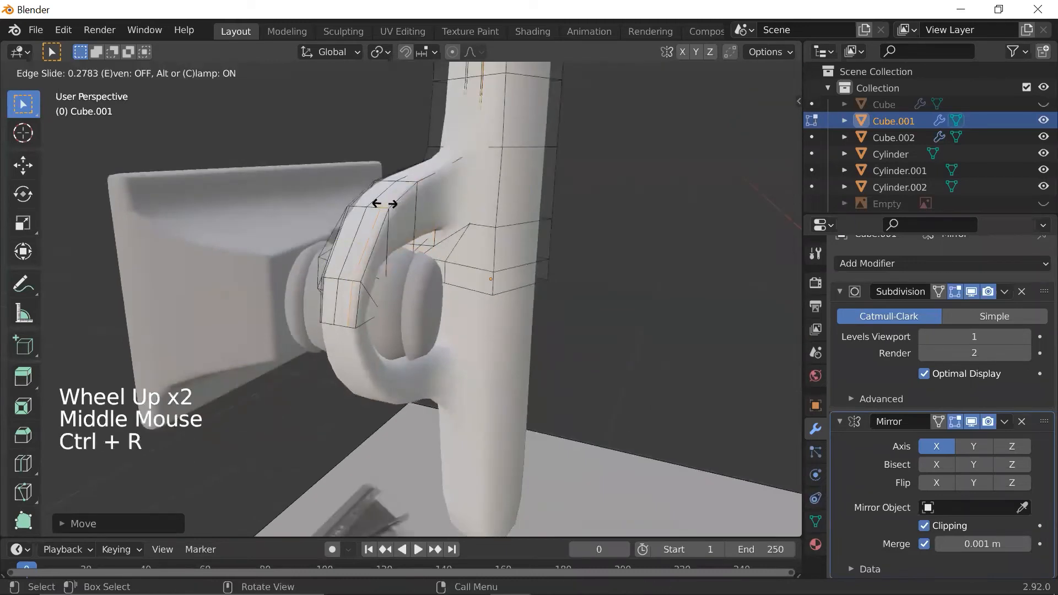
left_click(385, 203)
- Examine the thickened ring and the whole hanger in object mode with the hanger deselected
scroll(402, 203, "down", 2)
key("Tab")
scroll(419, 210, "up", 4)
scroll(419, 211, "down", 2)
middle_click_drag(419, 211, 351, 206)
scroll(587, 270, "down", 4)
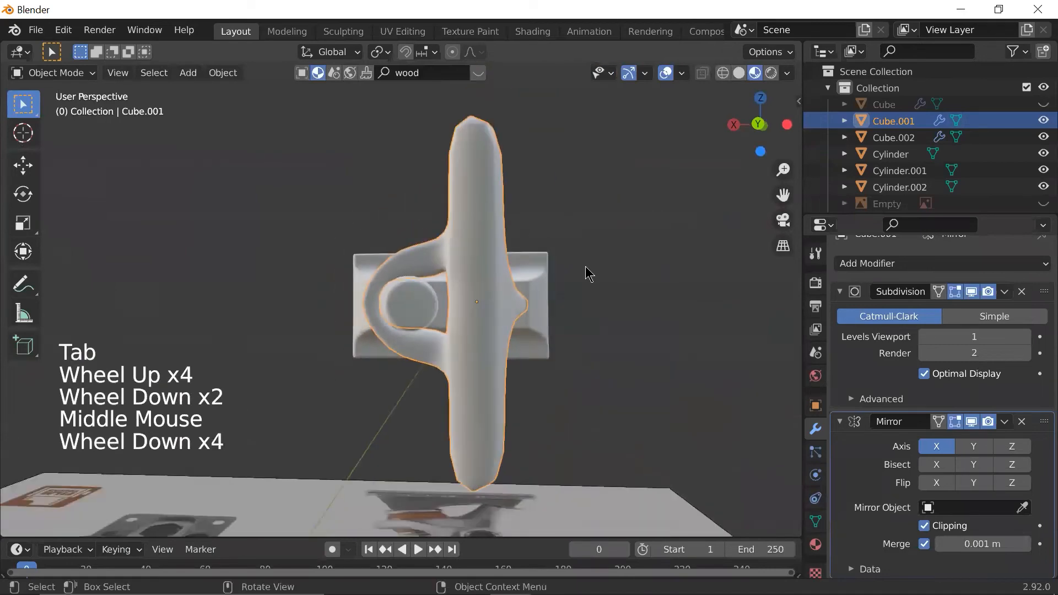
left_click(583, 309)
scroll(579, 329, "down", 1)
scroll(579, 329, "down", 1)
- In top view, select all truck parts without the reference image and move them onto the smaller front-view reference truck
key("grave")
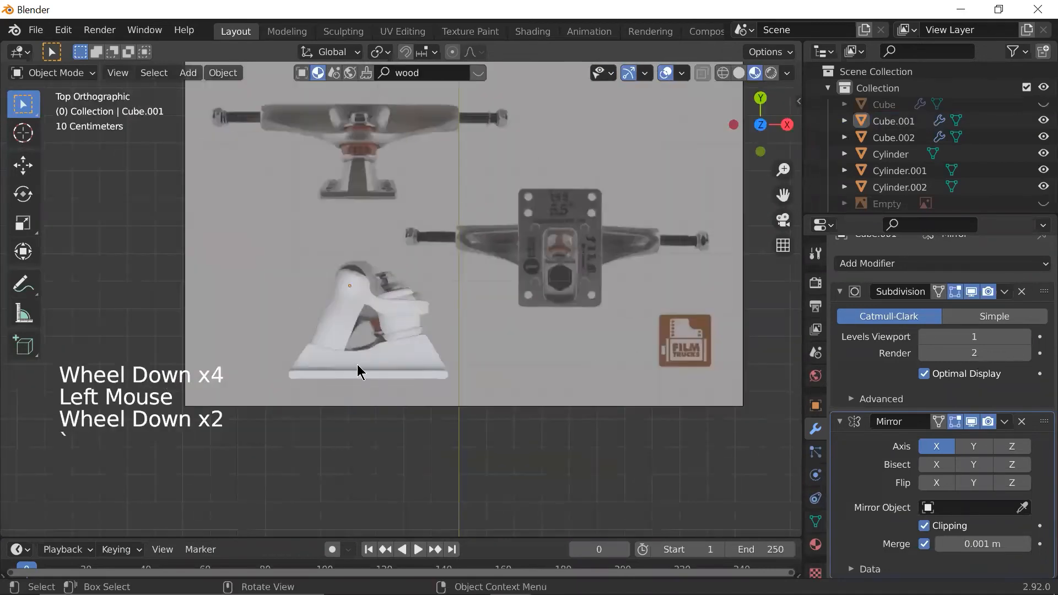
scroll(359, 330, "down", 3)
scroll(358, 328, "up", 4)
scroll(375, 298, "down", 3)
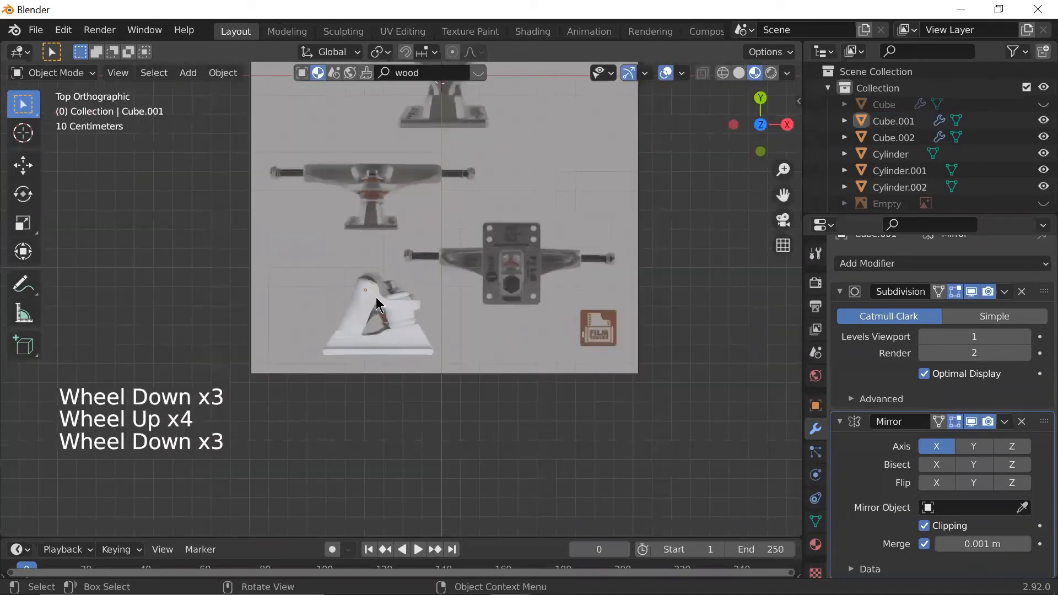
scroll(381, 299, "down", 2)
left_click_drag(433, 362, 381, 287)
left_click_drag(557, 224, 455, 250, "ctrl")
key("g")
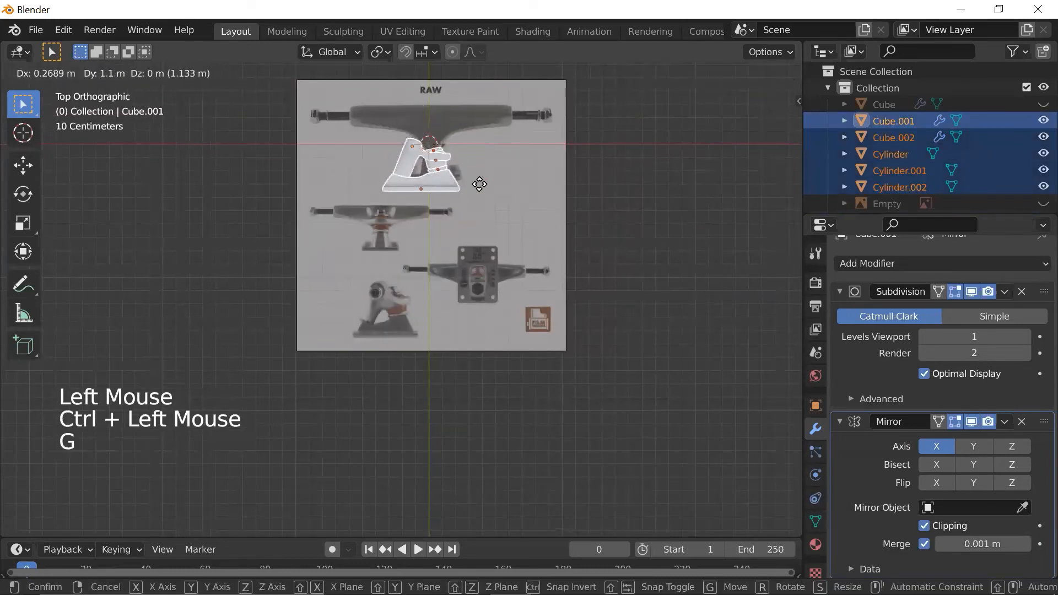
key("r")
key("x")
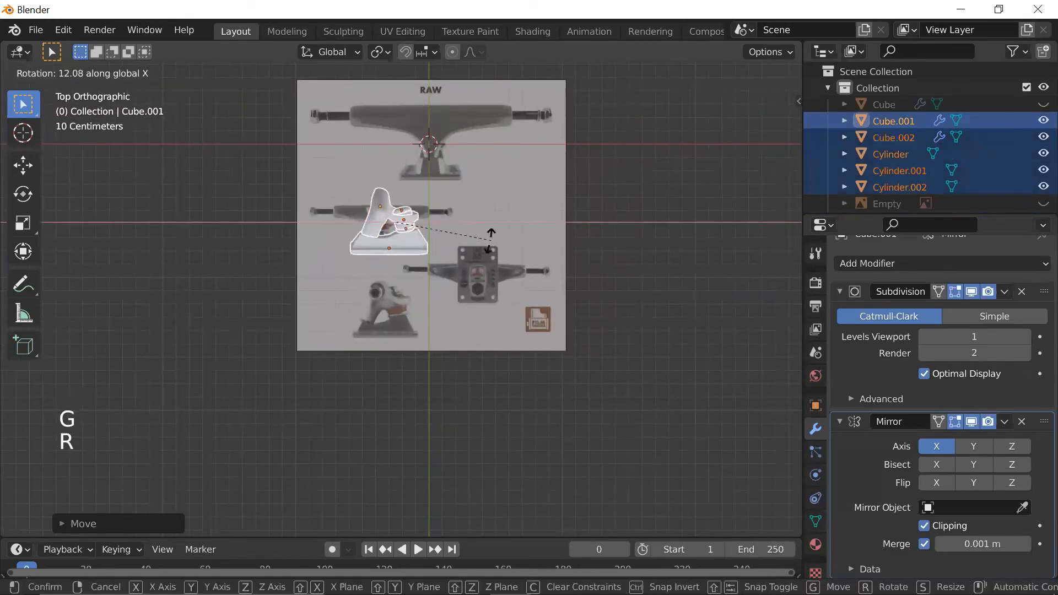
type("y")
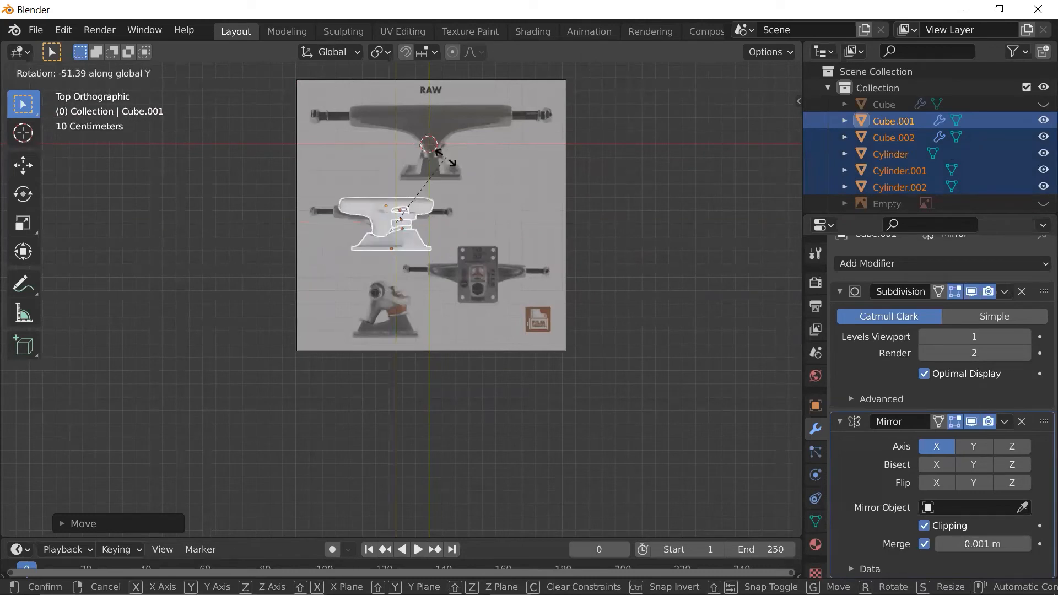
type("90")
key("Return")
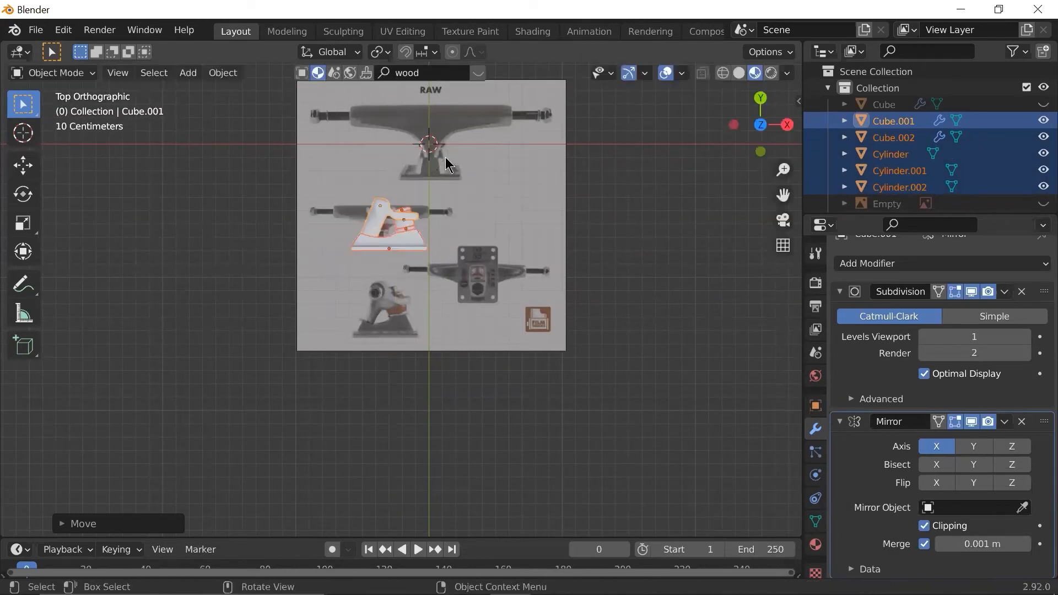
- Rotate all the truck parts by -90 degrees around the Y axis
type("r")
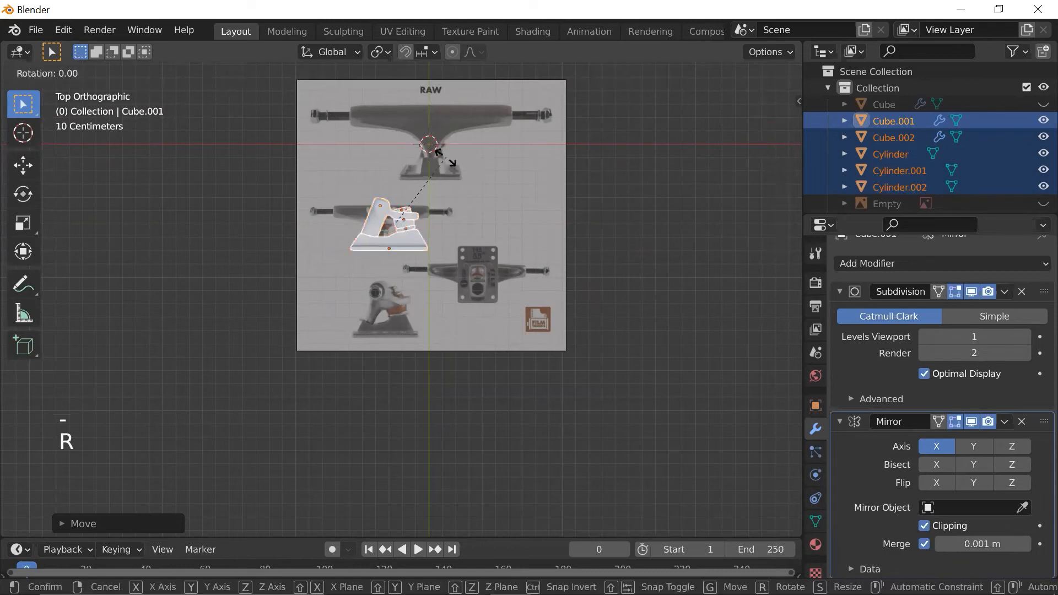
type("y-90")
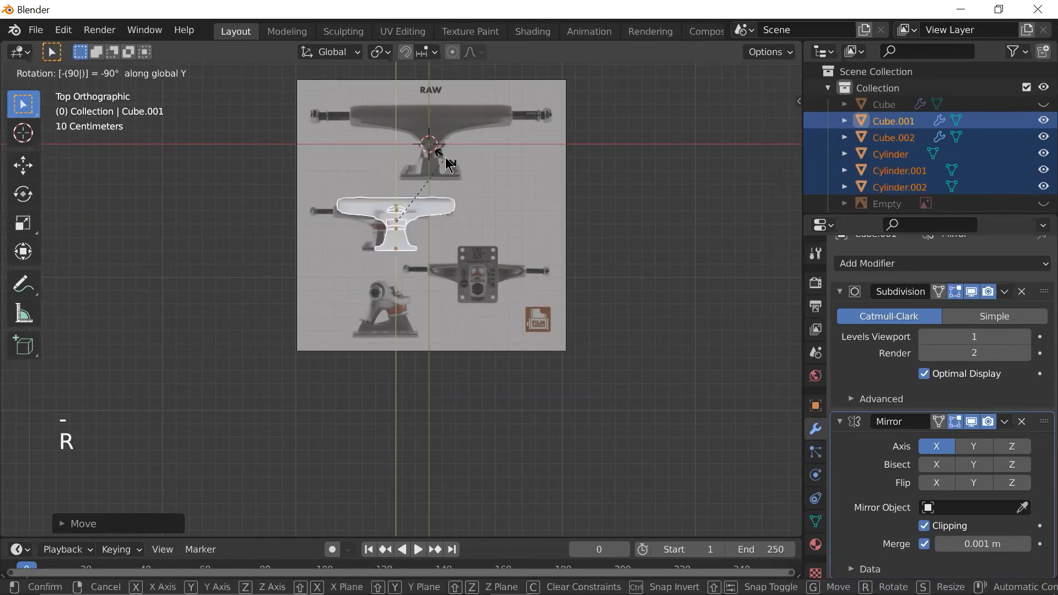
key("Return")
- Move and scale down the truck parts to match the smaller front-view reference truck, checking the fit in wireframe
scroll(447, 160, "up", 3)
key("g")
left_click(439, 156)
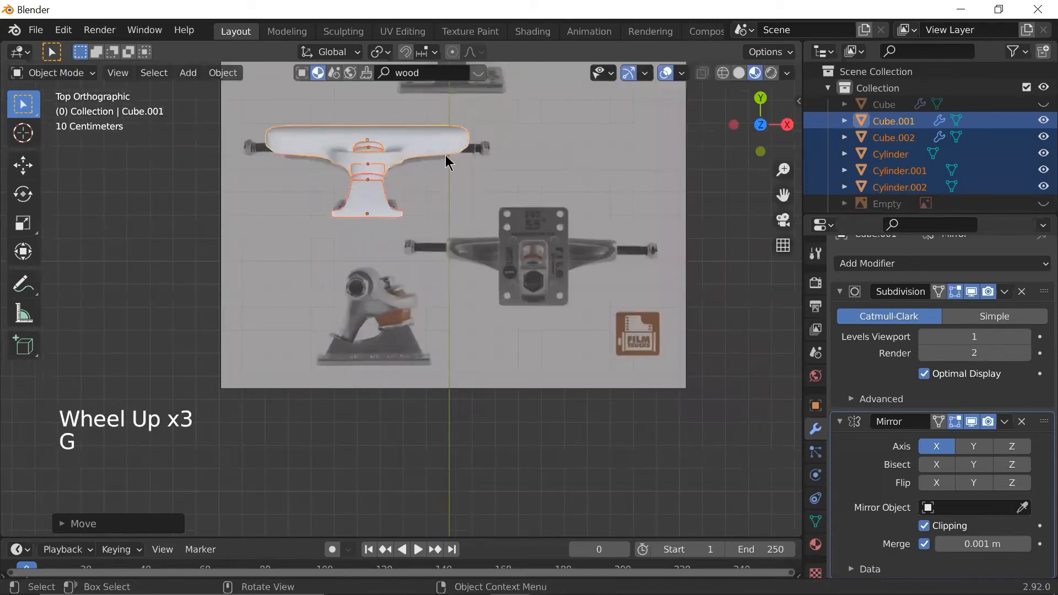
key("s")
left_click(468, 153)
key("g")
key("s")
left_click(476, 156)
key("shift+z")
middle_click_drag(476, 156, 446, 209, "shift")
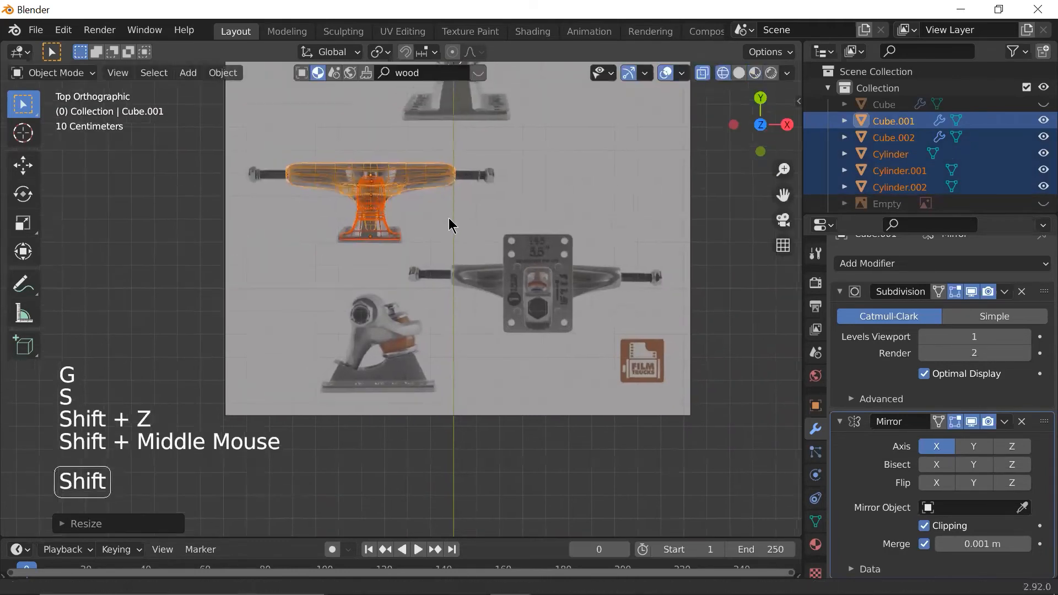
- Inspect the rotated and scaled truck against the reference image from several angles in shaded display
scroll(446, 209, "up", 1, "shift")
scroll(446, 209, "up", 1)
scroll(513, 202, "down", 1)
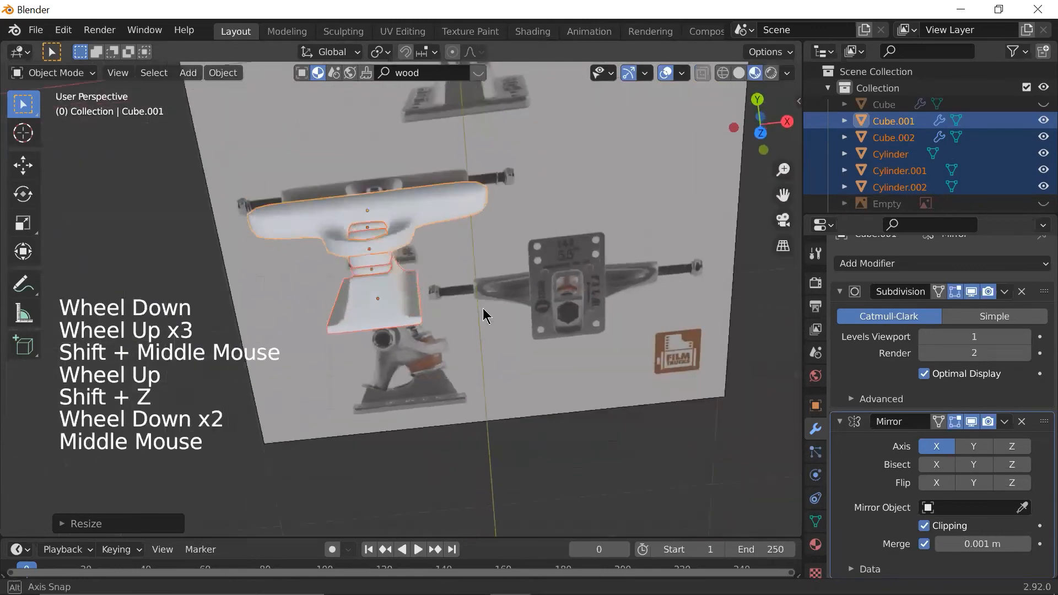
mouse_move(483, 309)
middle_mouse_down()
mouse_move(466, 339)
mouse_move(474, 286)
mouse_move(495, 319)
middle_mouse_up()
scroll(458, 296, "down", 2)
scroll(458, 296, "up", 4)
scroll(447, 289, "down", 2)
middle_click_drag(447, 290, 458, 231)
scroll(498, 237, "down", 1)
scroll(498, 237, "down", 1)
- In top view, compare the truck's outline with the front-view reference in wireframe and shaded display, and clear the selection
key("shift+z")
scroll(424, 264, "up", 5)
scroll(424, 263, "down", 3)
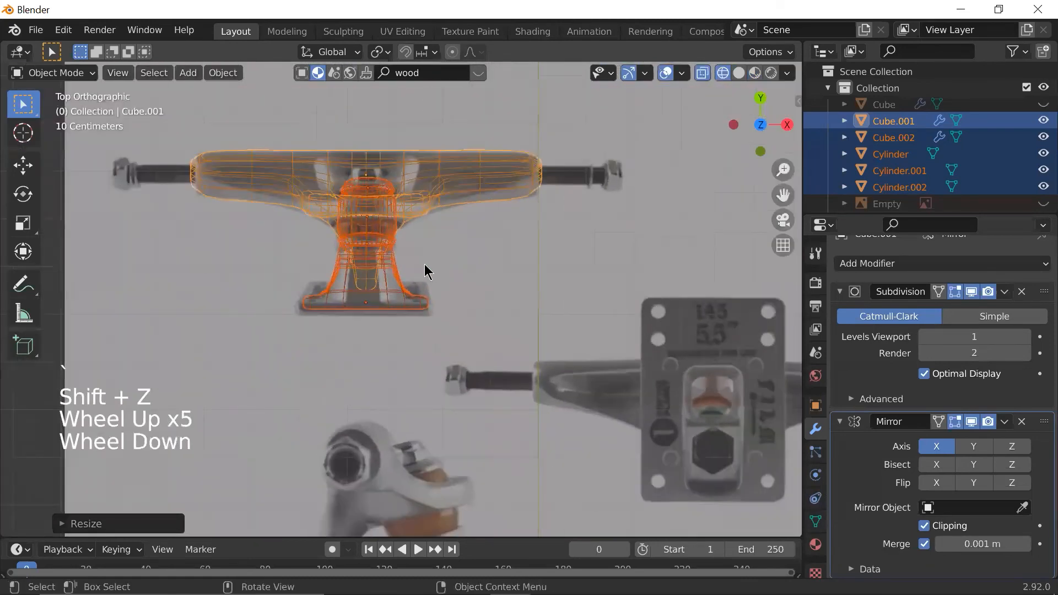
middle_click_drag(425, 263, 433, 306, "shift")
scroll(434, 306, "up", 1, "shift")
key("shift+z")
scroll(432, 304, "up", 4)
scroll(429, 302, "down", 1)
key("shift+z")
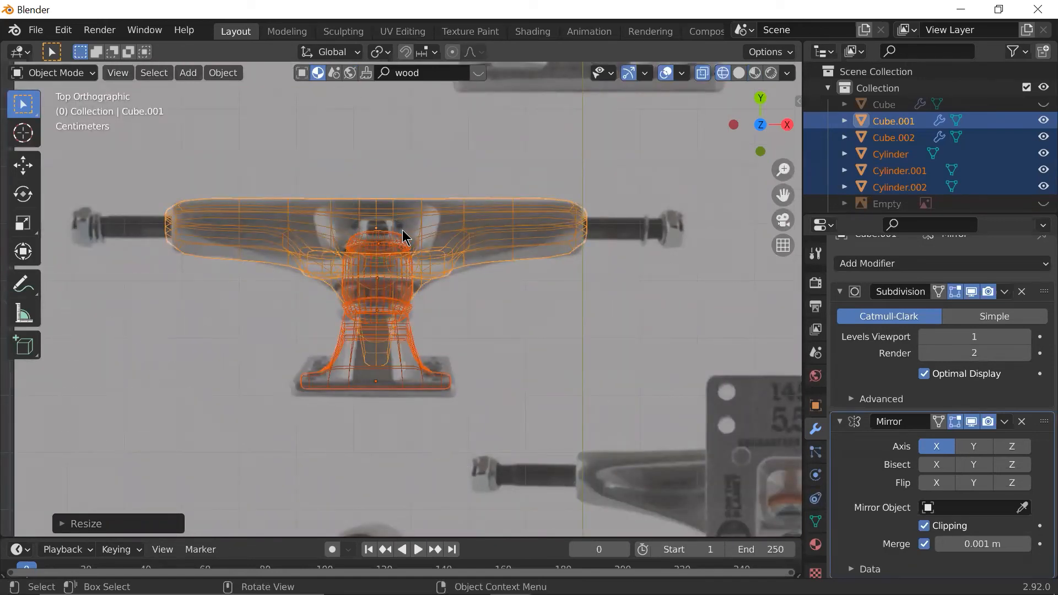
scroll(328, 180, "up", 3)
scroll(364, 170, "down", 8)
left_click(219, 272)
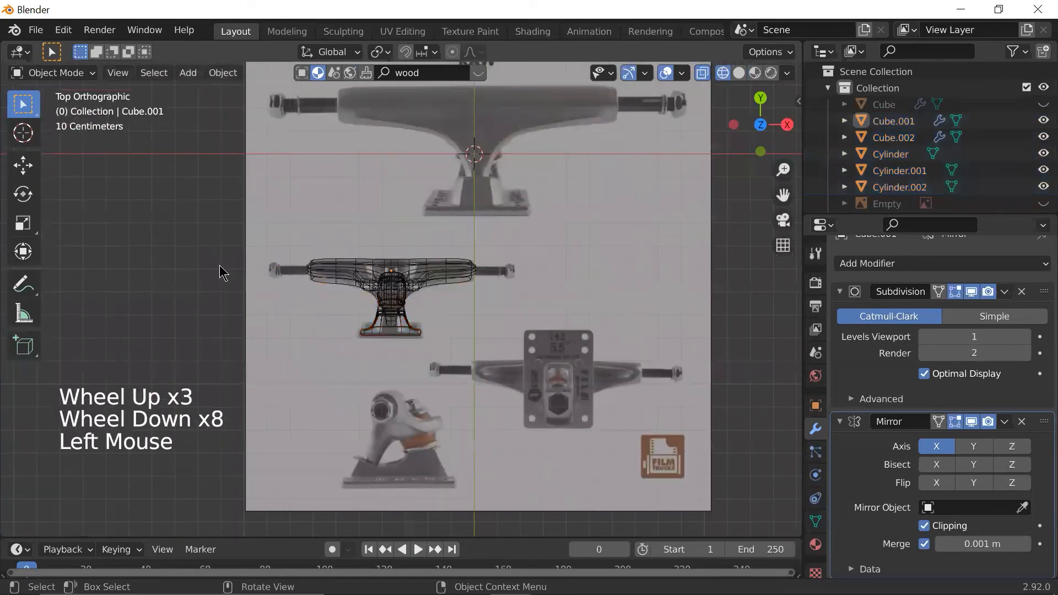
key("shift+z")
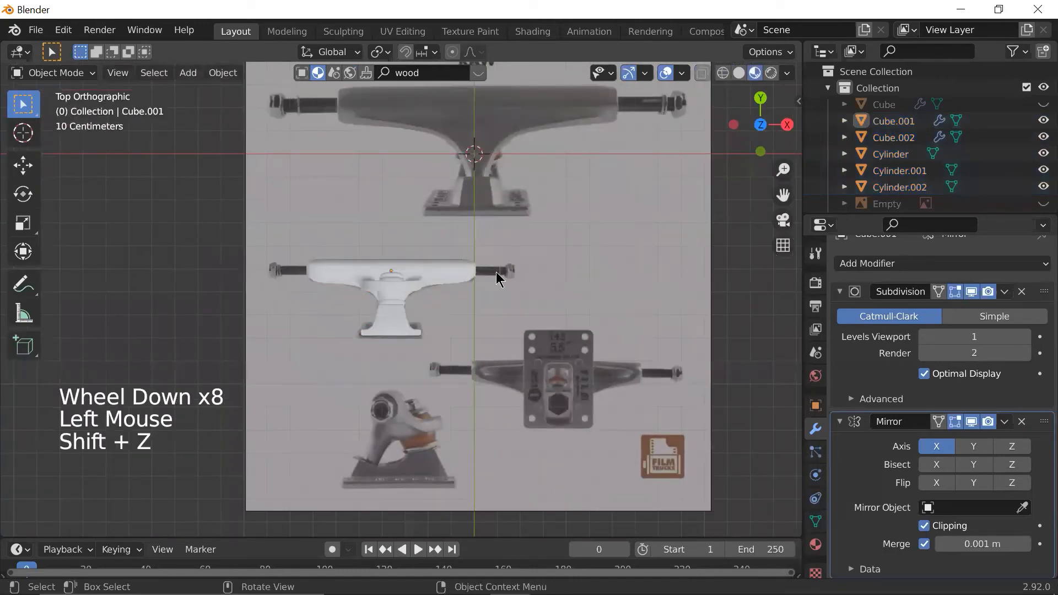
key("shift+z")
key("shift+z")
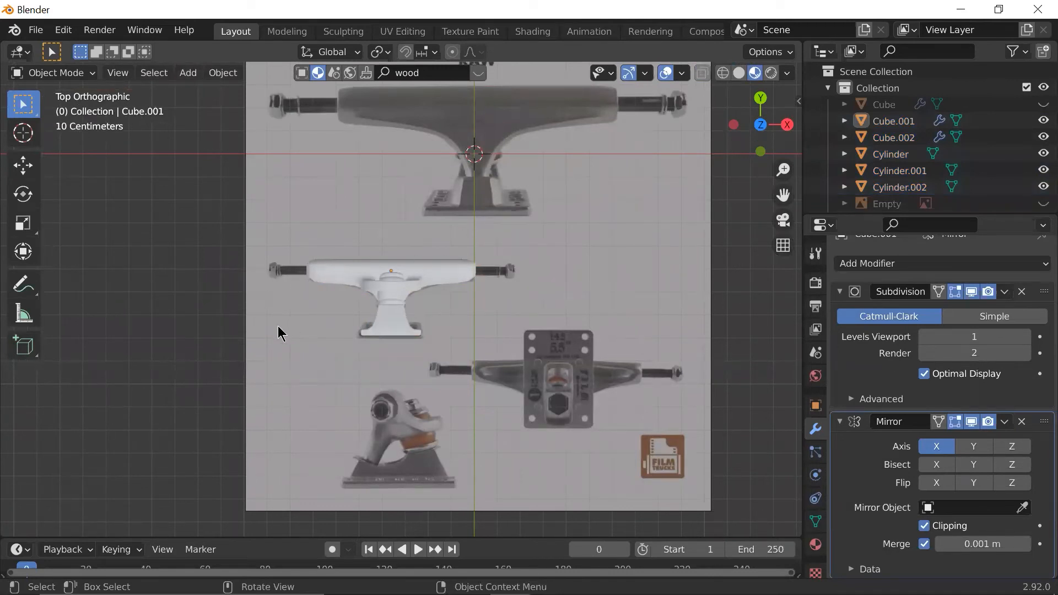
- Add a mesh cylinder with 6 vertices
key("shift+a")
mouse_move(217, 267)
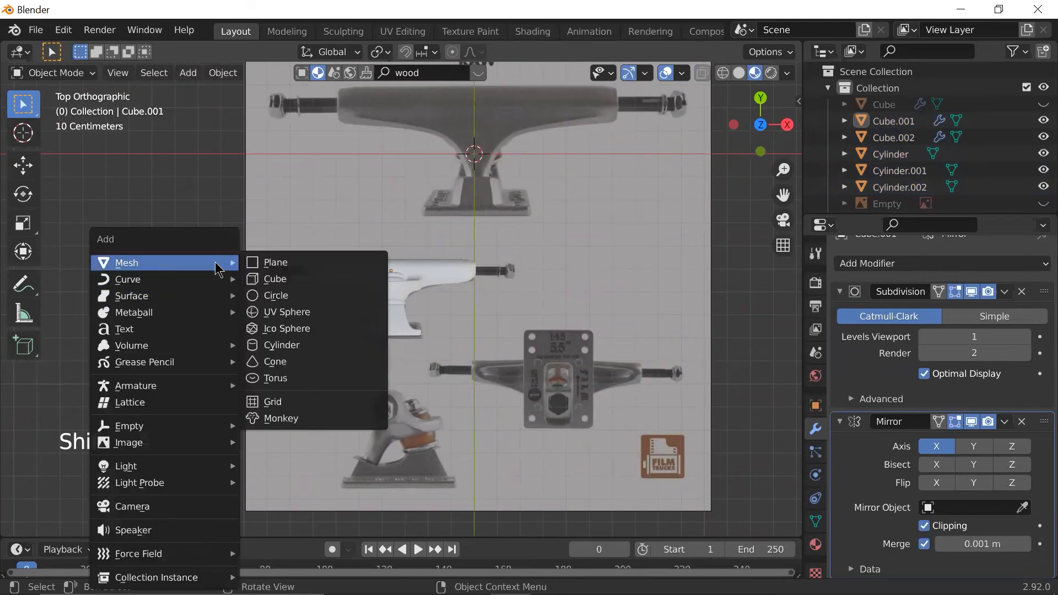
left_click(314, 346)
scroll(319, 345, "down", 4)
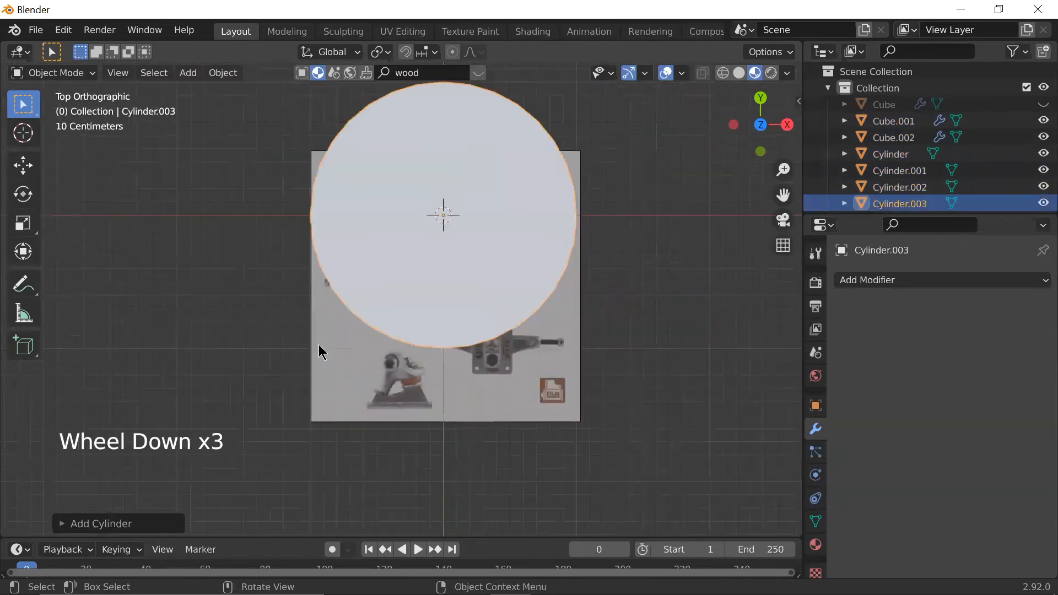
scroll(318, 345, "up", 1)
left_click(66, 524)
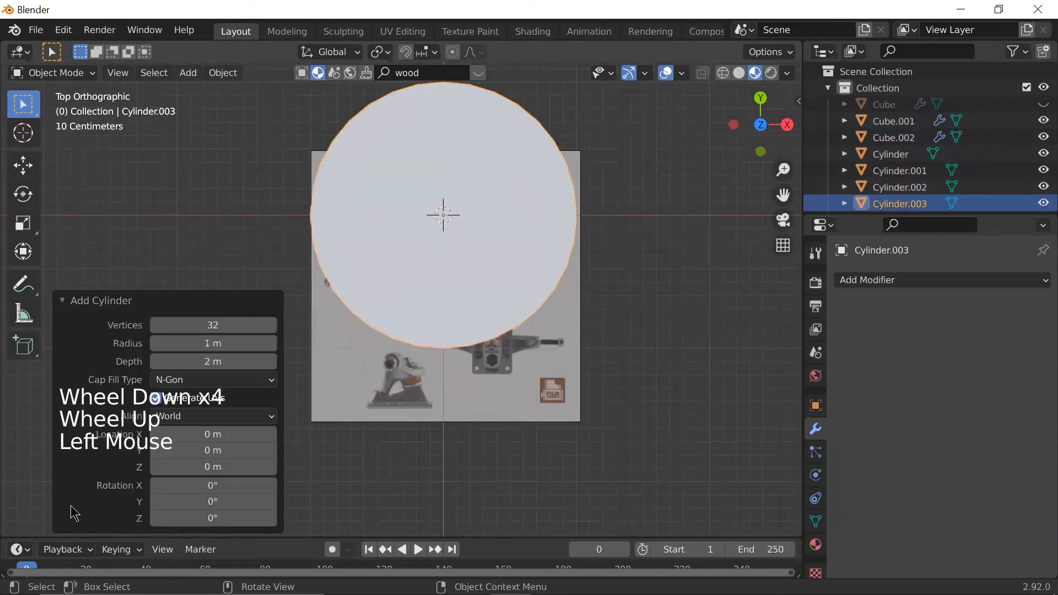
left_click(57, 300)
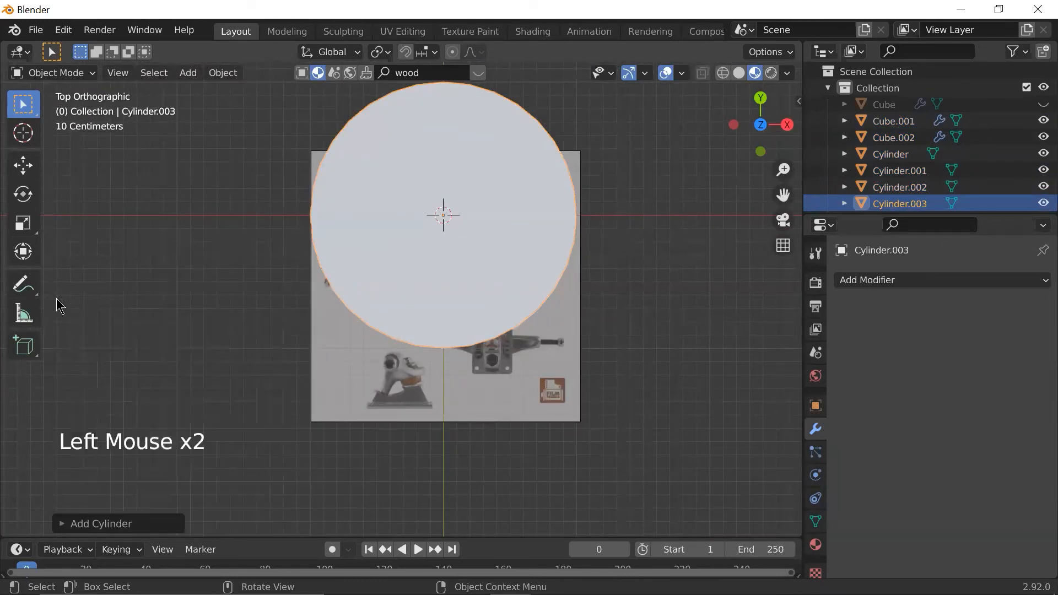
left_click(58, 524)
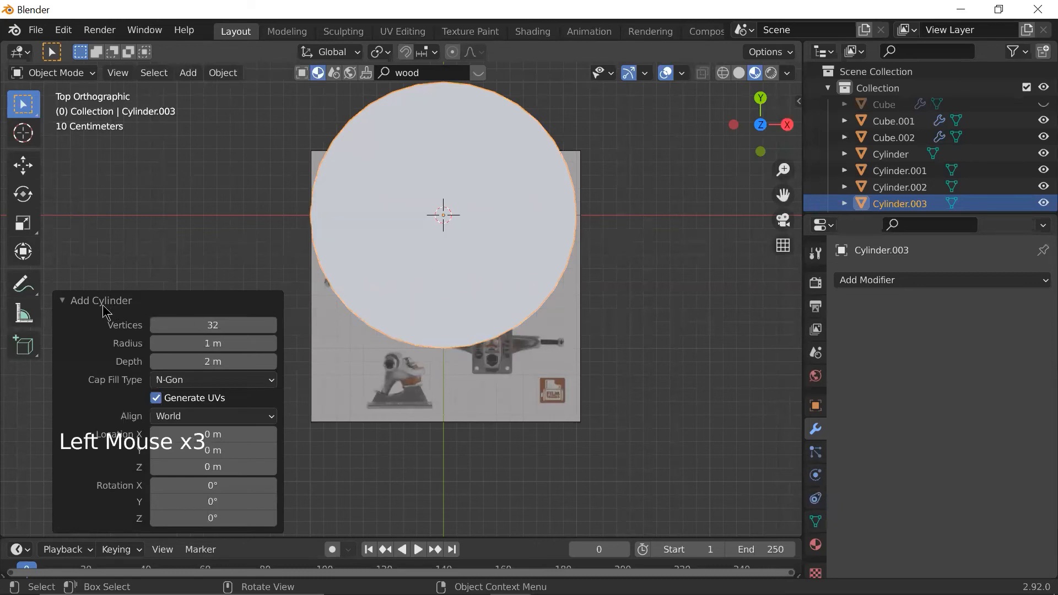
left_click(67, 308)
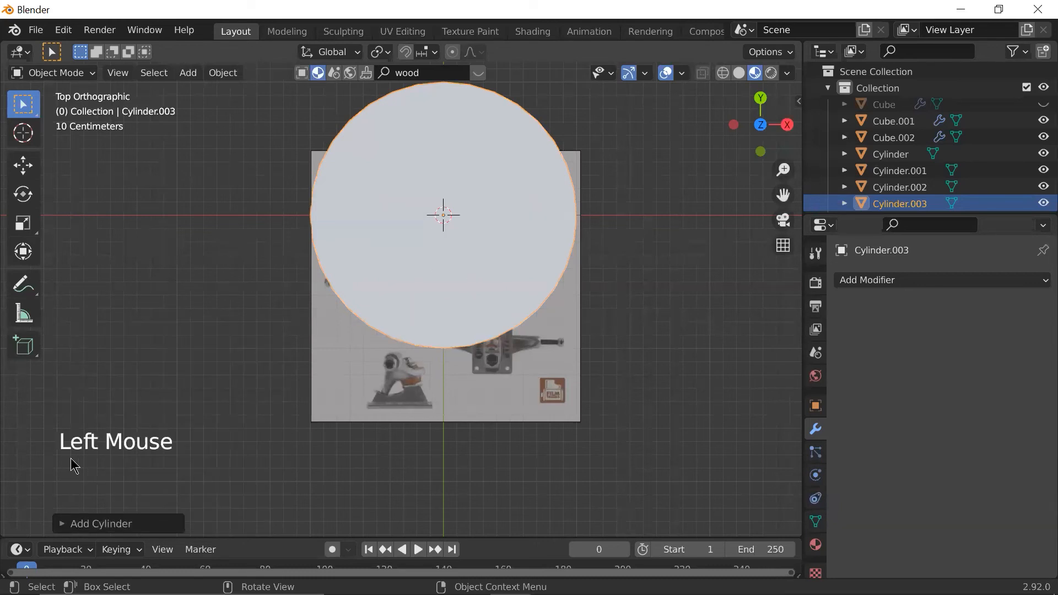
left_click(61, 523)
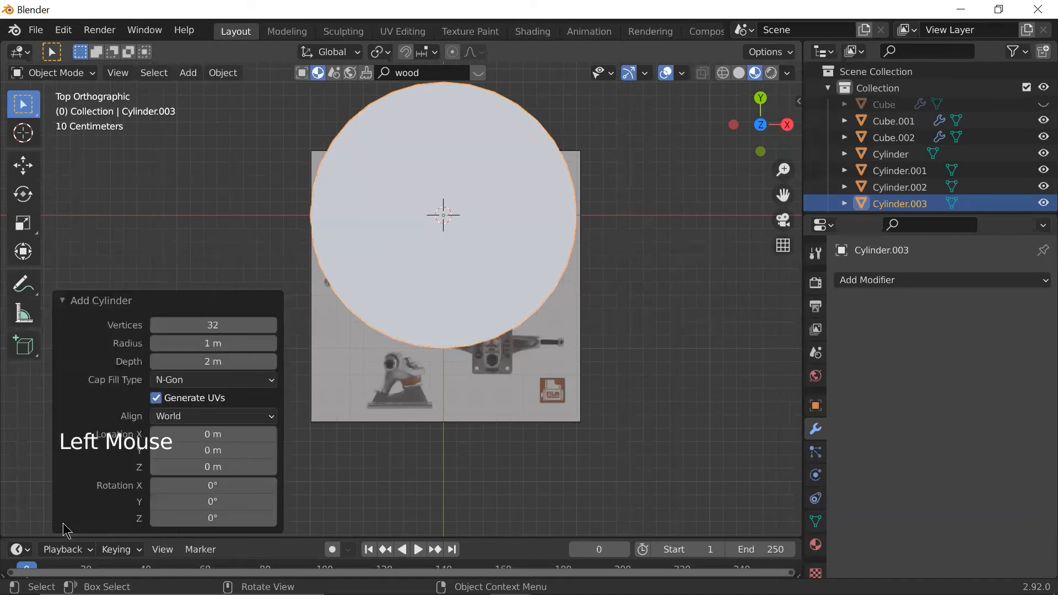
left_click(192, 326)
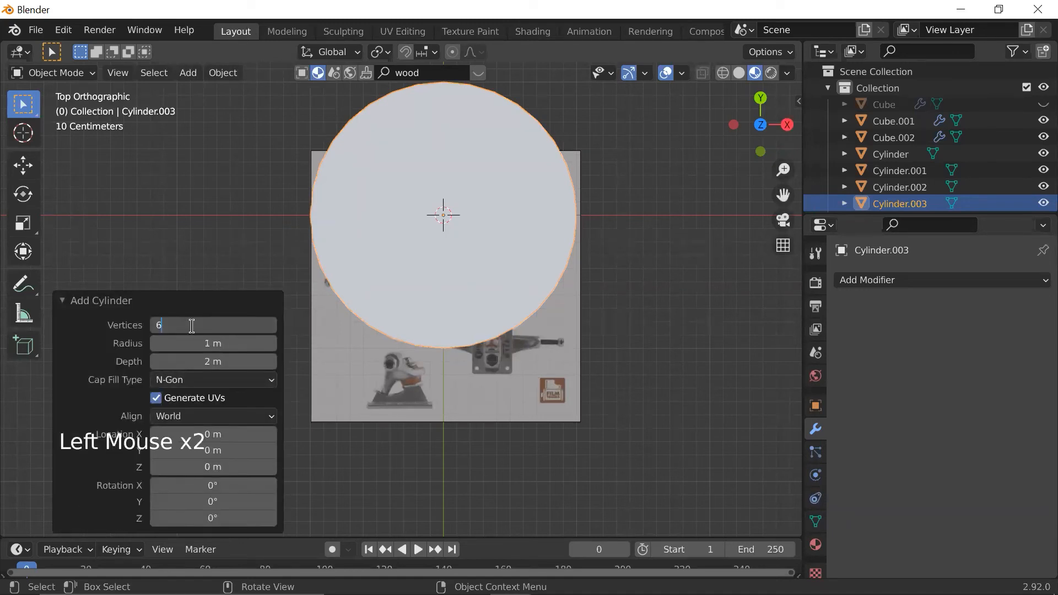
key("Return")
- Scale the hexagonal cylinder to 0.146 and raise it about 0.9 m along Z, above the truck
scroll(441, 276, "up", 2)
scroll(390, 299, "down", 2)
scroll(387, 369, "up", 2)
scroll(386, 369, "up", 3)
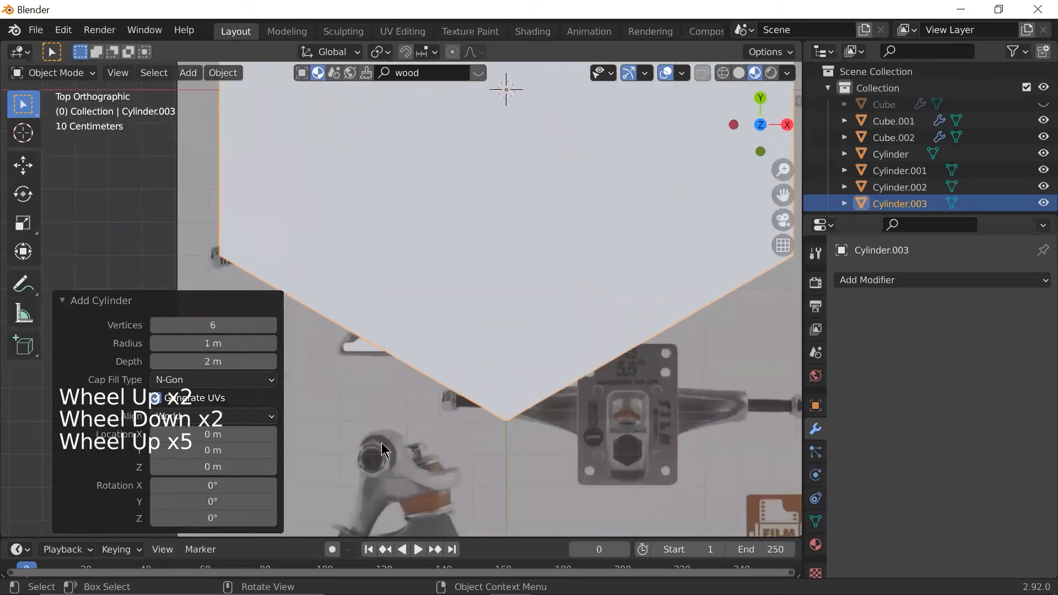
scroll(377, 382, "down", 5)
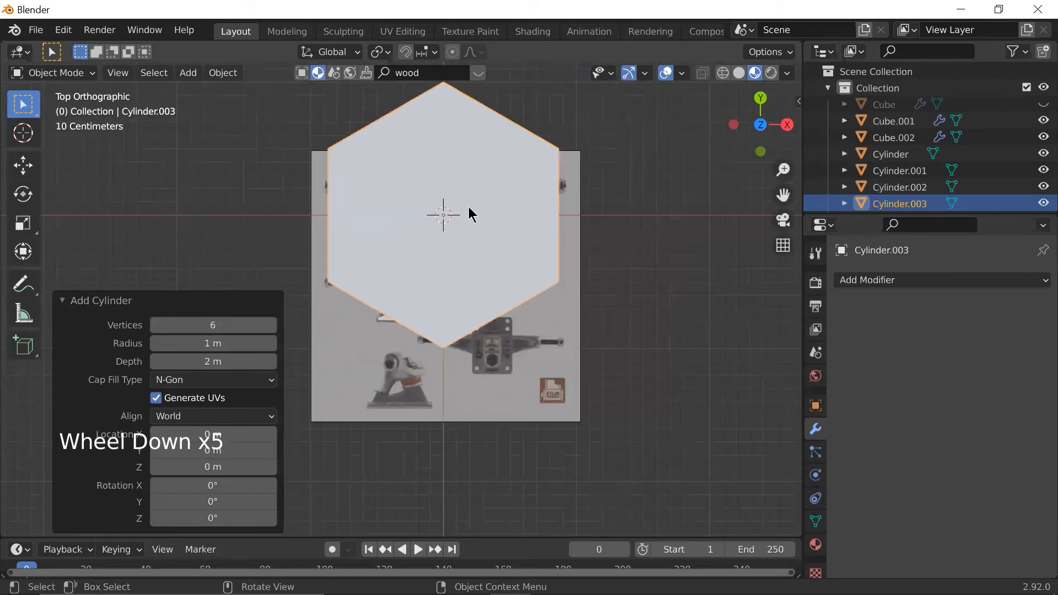
scroll(529, 275, "down", 2)
scroll(564, 319, "up", 1)
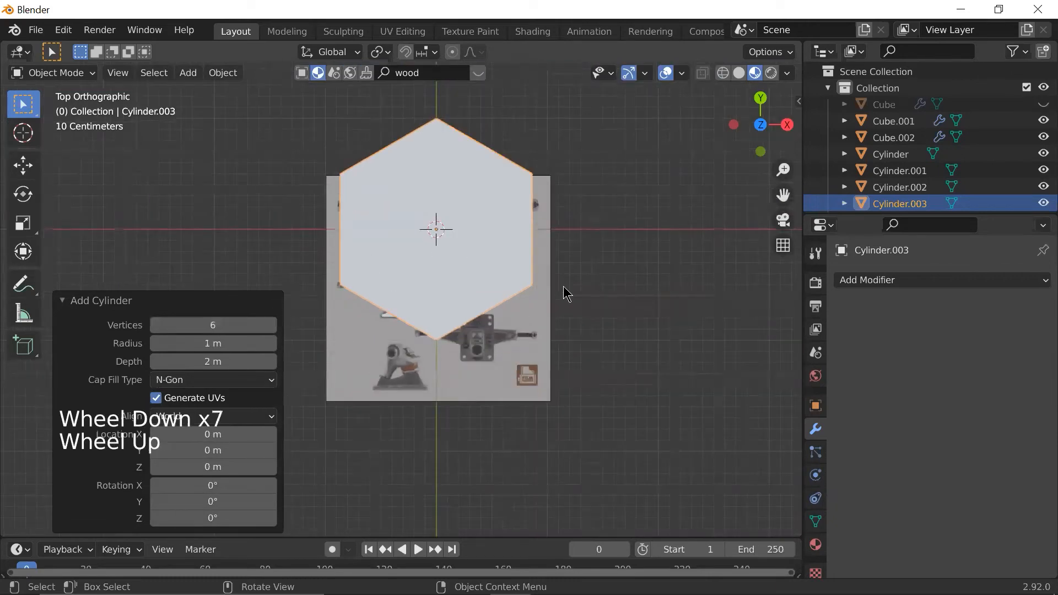
scroll(564, 319, "down", 1)
middle_click_drag(564, 319, 524, 220)
scroll(641, 285, "up", 3)
key("s")
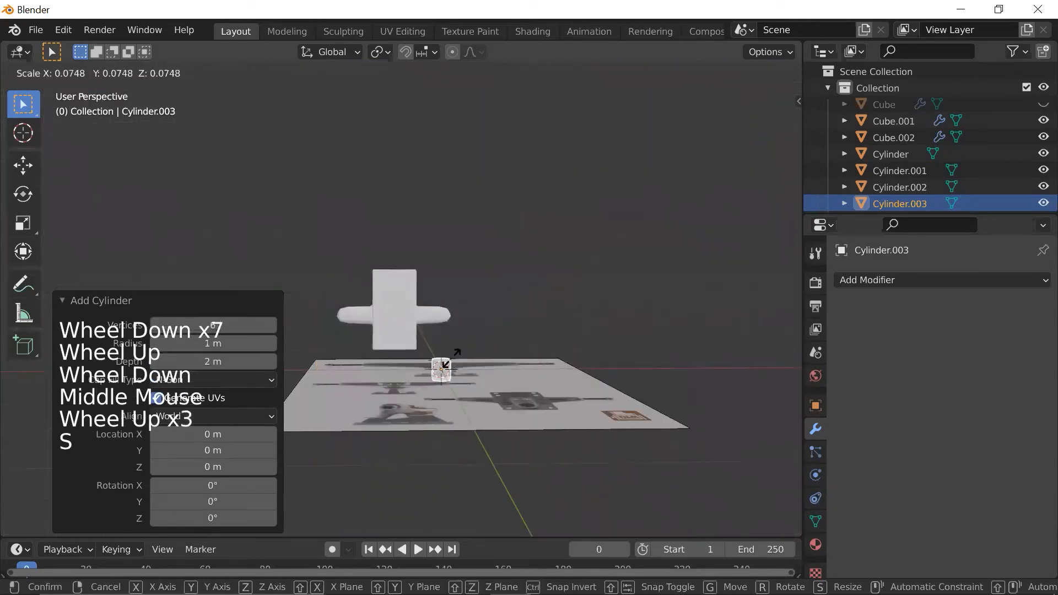
left_click(465, 352)
key("g")
key("z")
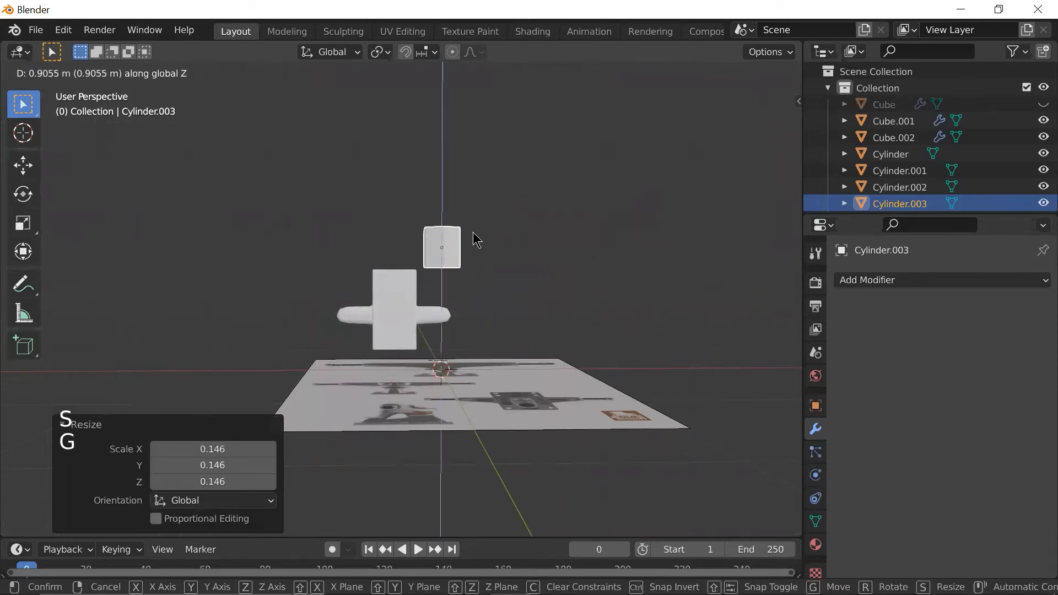
left_click(476, 234)
- In top view, move the hexagonal cylinder about -0.362 m in X and -0.407 m in Y, over the middle of the truck
key("grave")
left_click(467, 184)
key("g")
left_click(436, 299)
scroll(438, 303, "up", 3)
scroll(449, 302, "down", 3)
- Flatten the hexagonal cylinder along the Z axis to the proportions of a nut
middle_click_drag(455, 303, 580, 226)
scroll(580, 226, "up", 2)
key("s")
key("z")
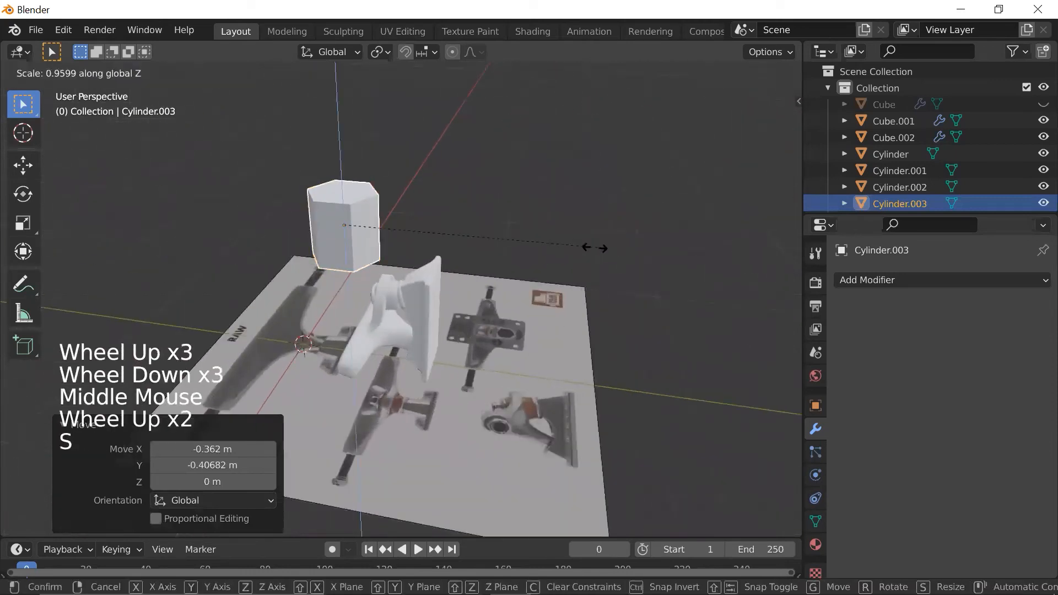
left_click(437, 231)
scroll(435, 237, "up", 2)
scroll(431, 243, "down", 2)
scroll(431, 243, "up", 2)
- Examine the nuts in the reference image and compare their shape with the flattened hexagonal cylinder
key("Tab")
key("Tab")
middle_click_drag(424, 235, 460, 277, "shift")
scroll(527, 309, "up", 1)
scroll(522, 305, "down", 1)
middle_click_drag(522, 304, 465, 329)
key("grave")
left_click(474, 233)
scroll(463, 274, "down", 2)
middle_click_drag(553, 343, 570, 195, "shift")
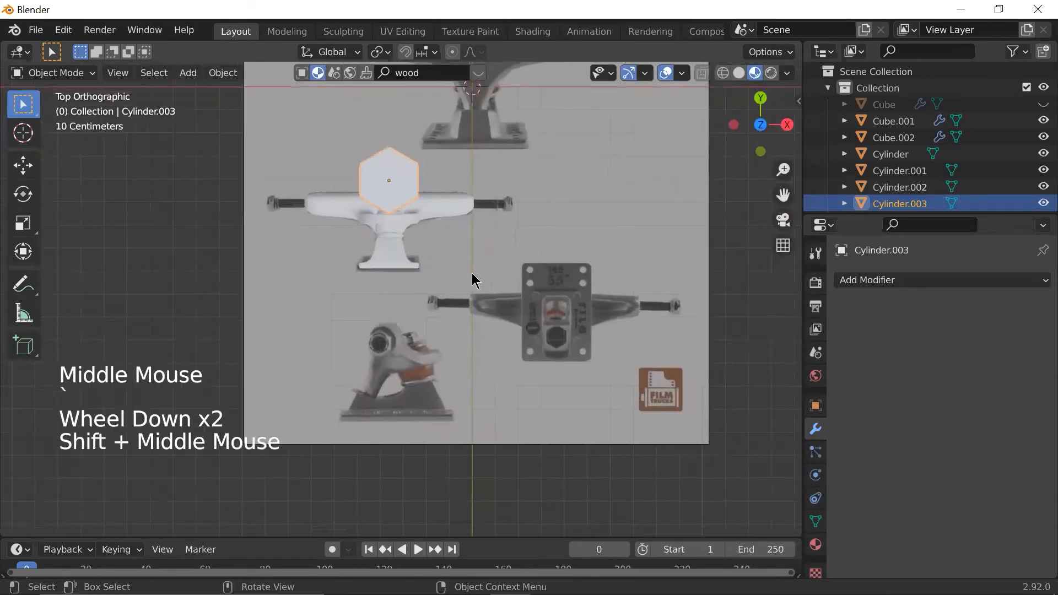
scroll(365, 385, "up", 4)
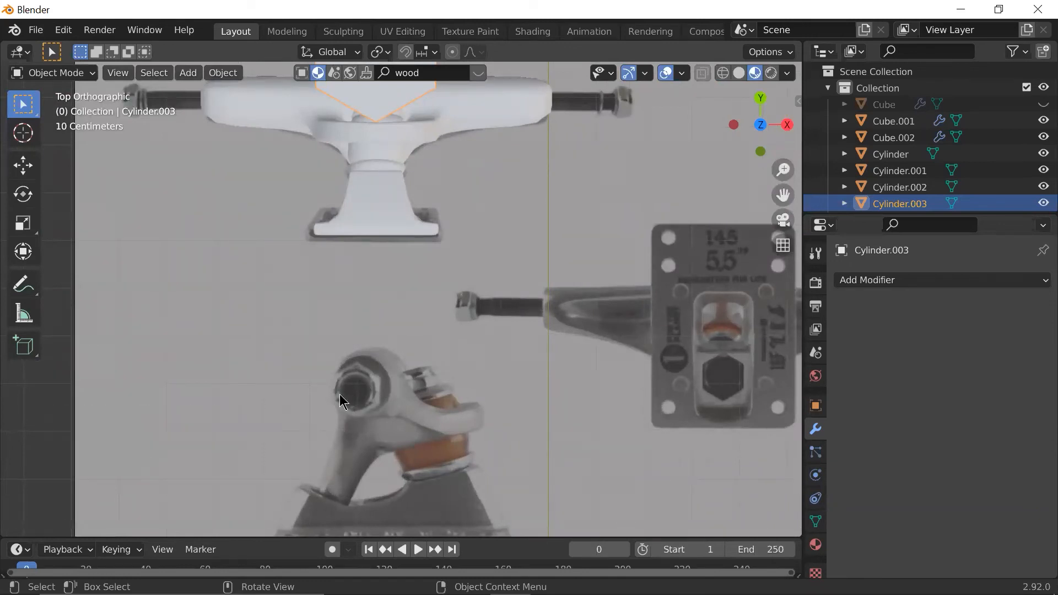
scroll(392, 167, "down", 2)
middle_click_drag(391, 166, 432, 279, "shift")
scroll(432, 275, "down", 1)
scroll(432, 275, "up", 3)
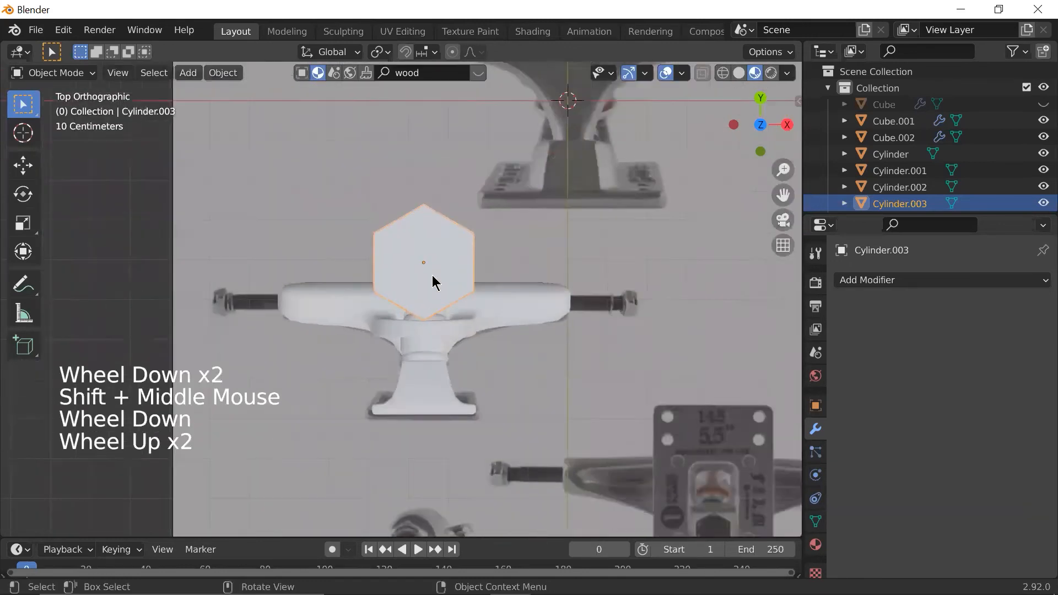
- Select the upper and lower faces of the hexagonal nut and inset them by about 0.32 m
key("Tab")
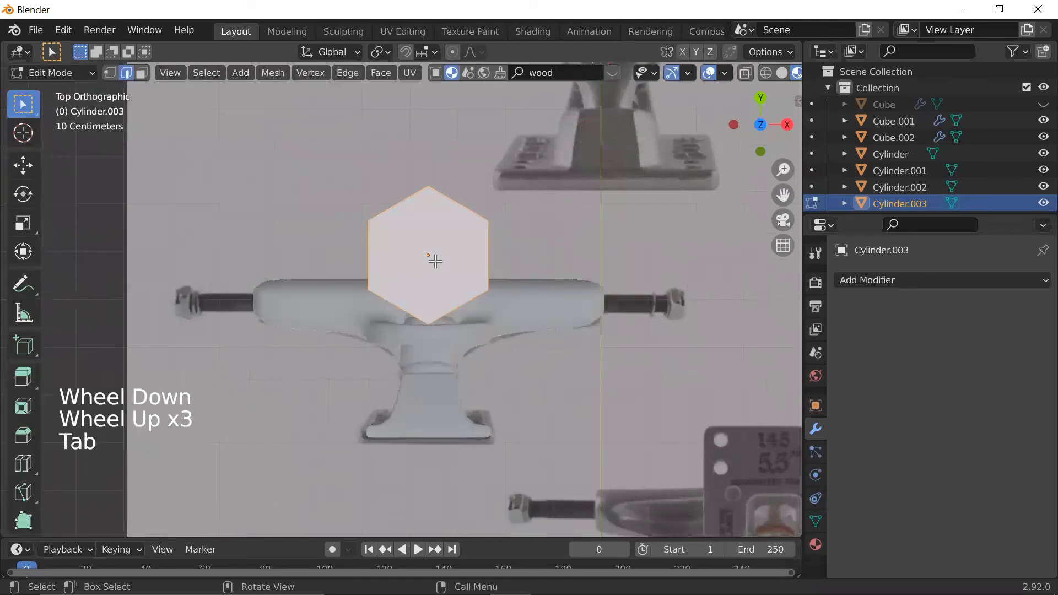
scroll(434, 264, "up", 1)
scroll(435, 259, "down", 2)
key("1")
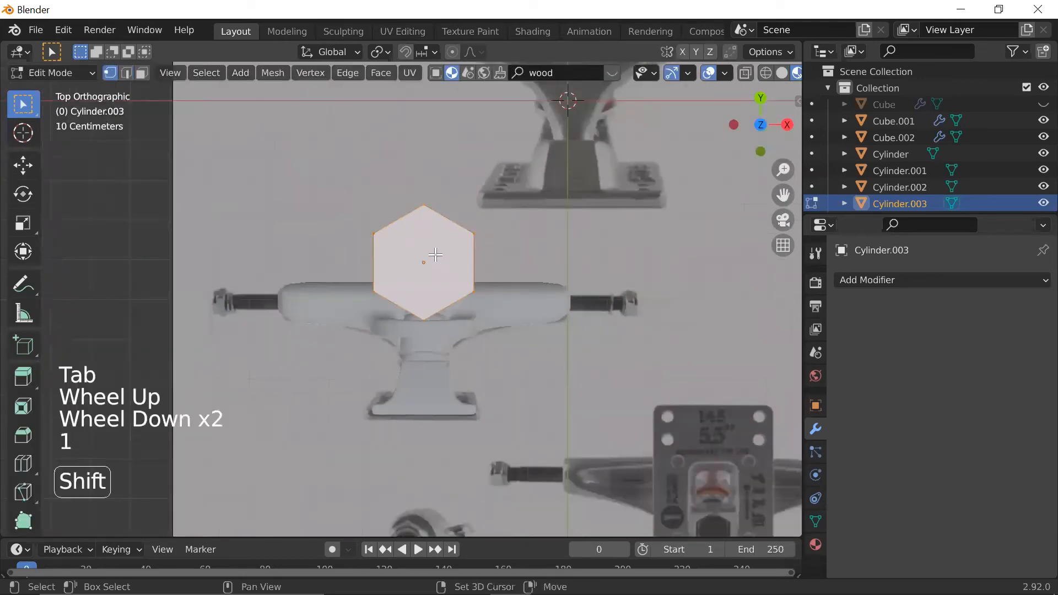
key("shift+z")
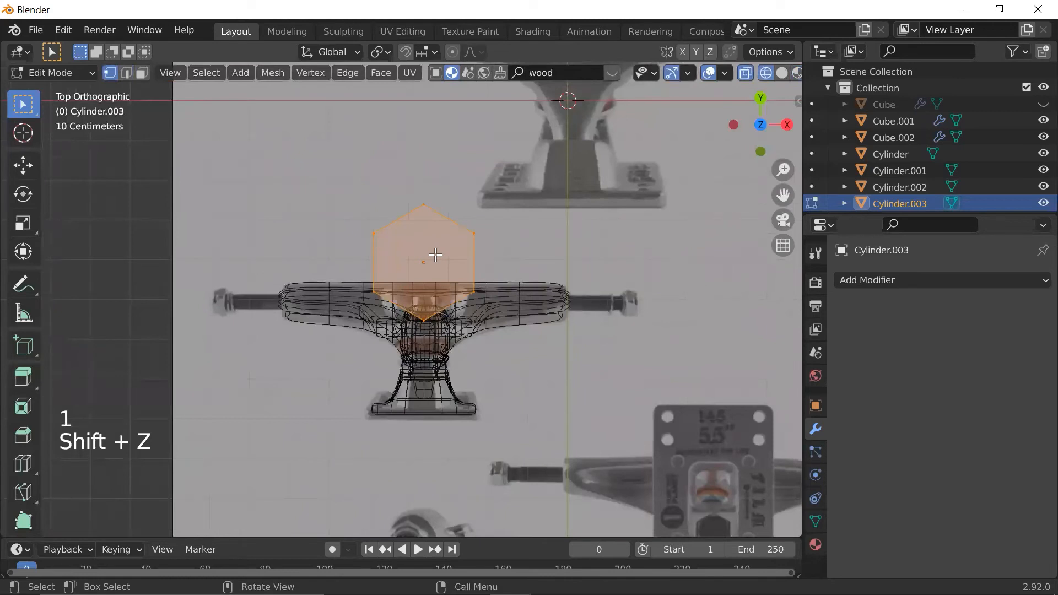
key("3")
left_click_drag(438, 231, 395, 284)
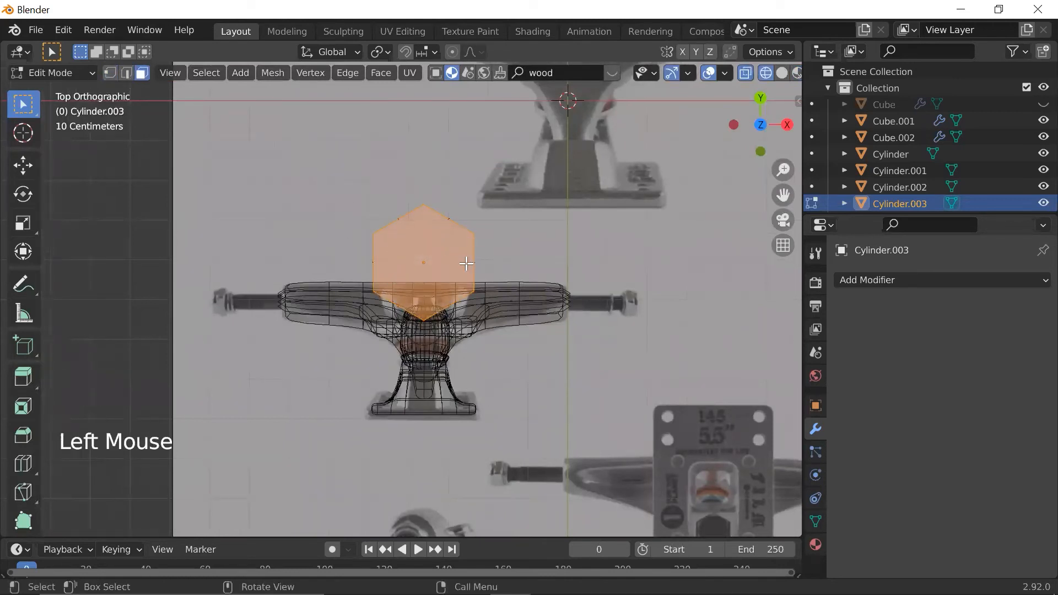
left_click_drag(445, 238, 401, 284)
middle_click_drag(466, 325, 465, 280)
middle_click_drag(457, 328, 470, 247)
scroll(470, 247, "up", 1)
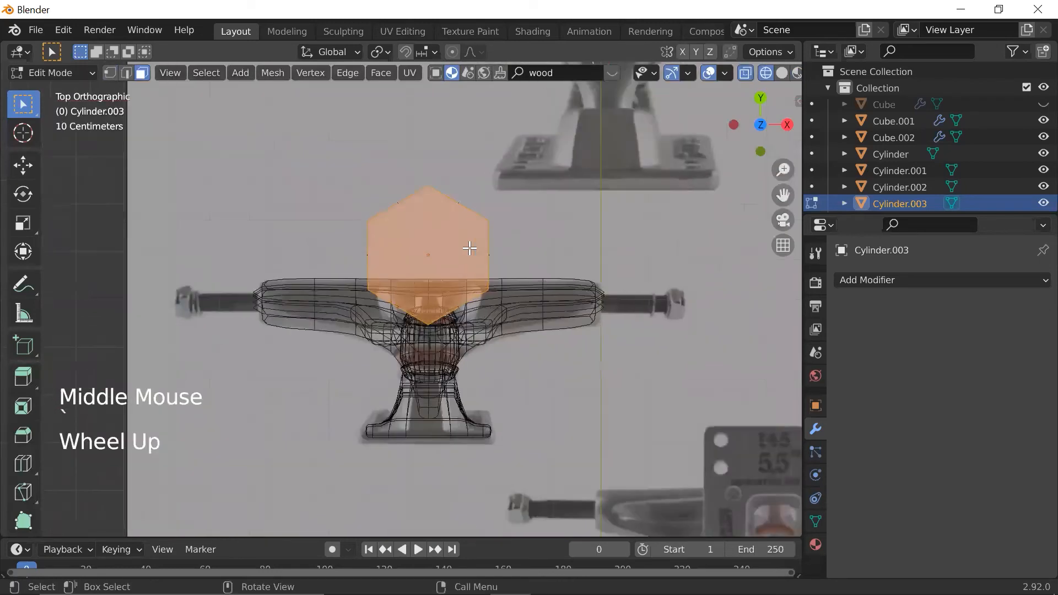
key("i")
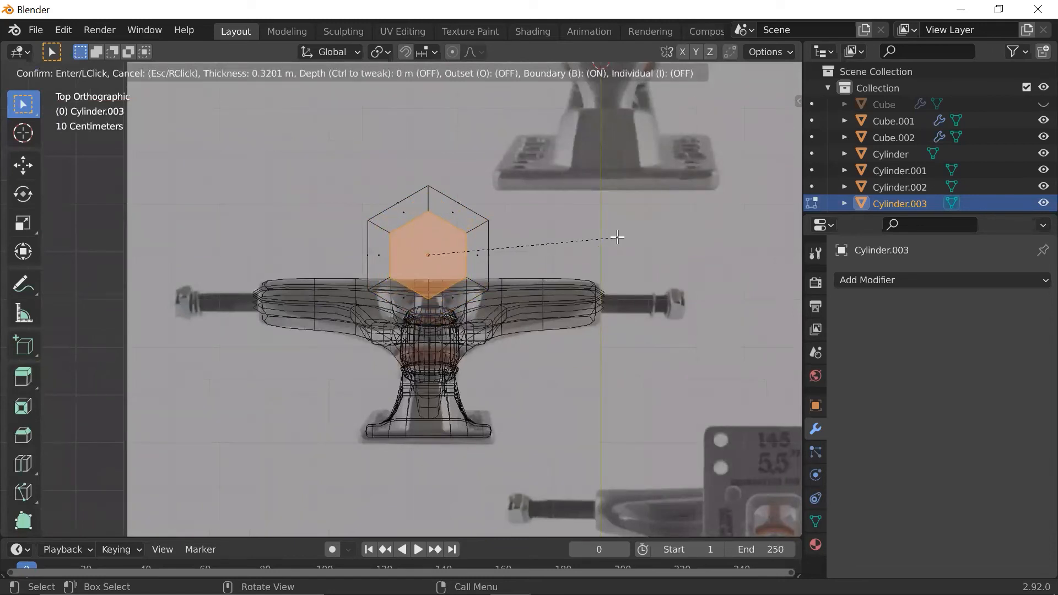
left_click(617, 237)
- Inset the nut's inner faces by about 0.064 m and scale them inward along Z to form recesses on both sides
scroll(610, 237, "up", 2)
scroll(611, 236, "down", 2)
key("shift+z")
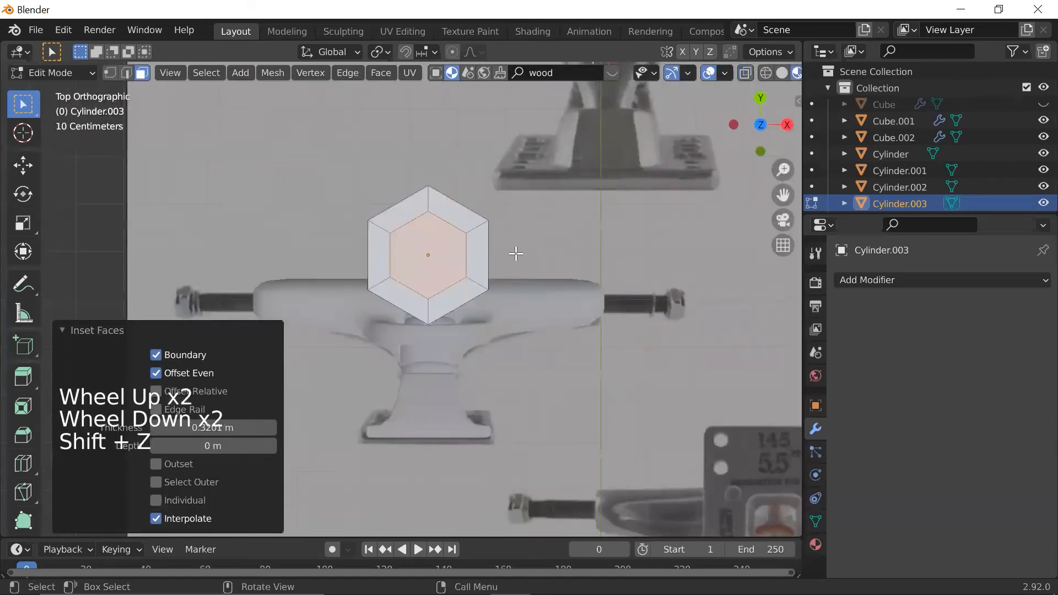
scroll(516, 253, "up", 2)
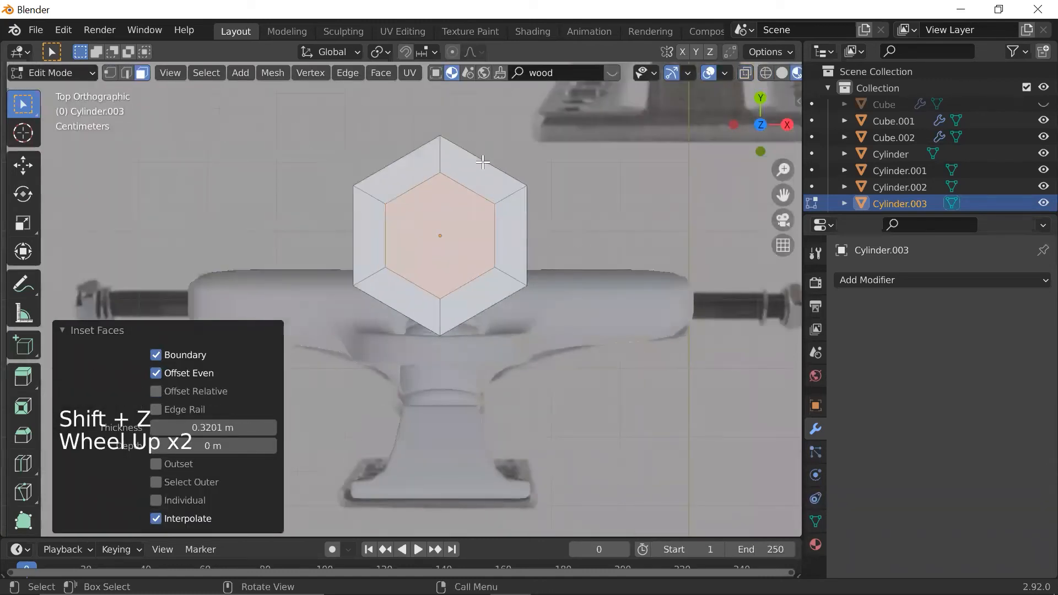
scroll(540, 291, "down", 1)
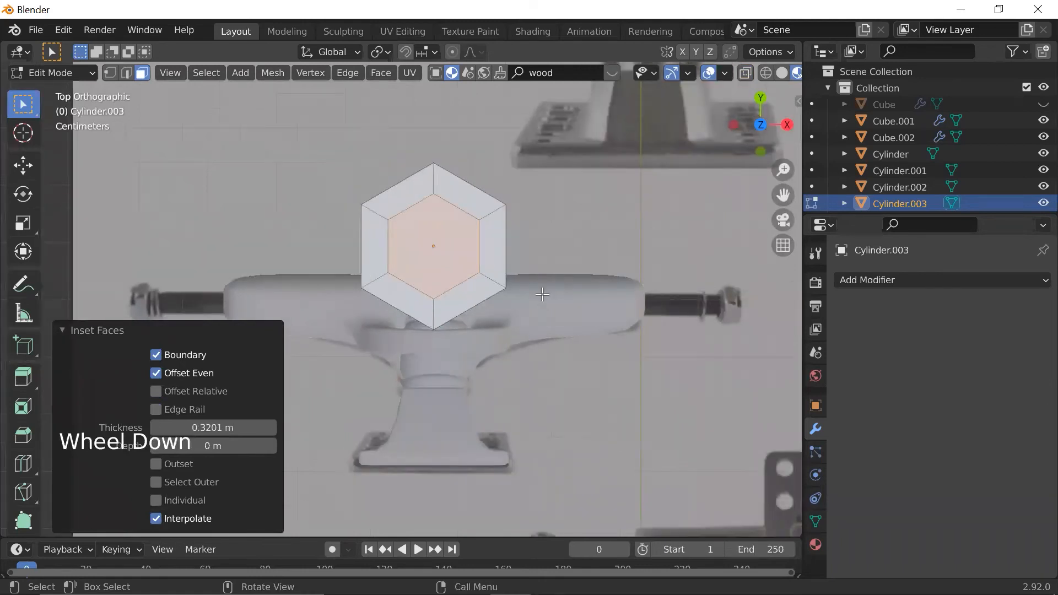
scroll(542, 295, "up", 1)
middle_click_drag(619, 320, 575, 222)
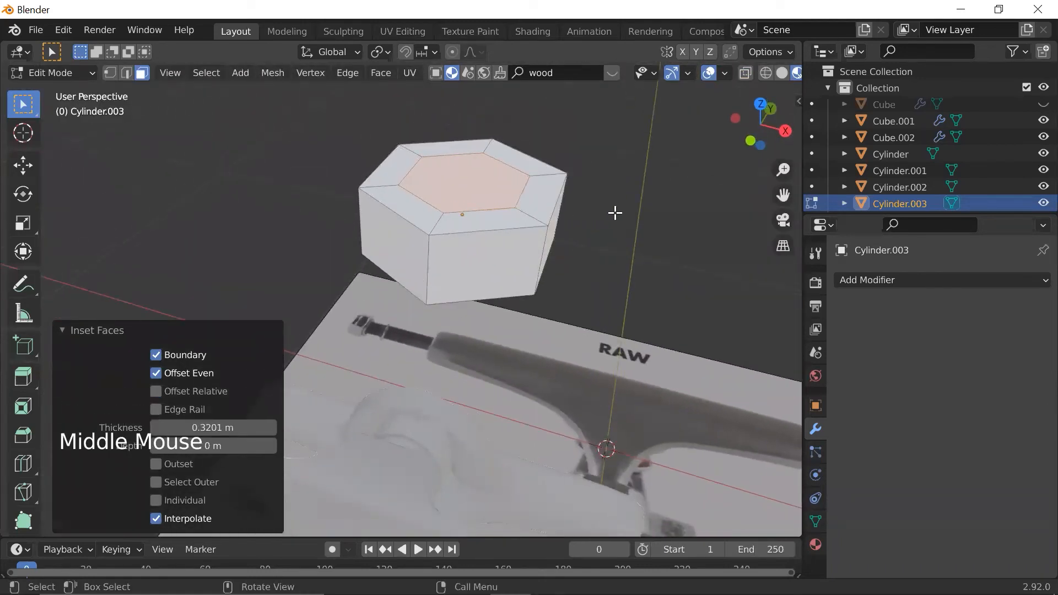
key("i")
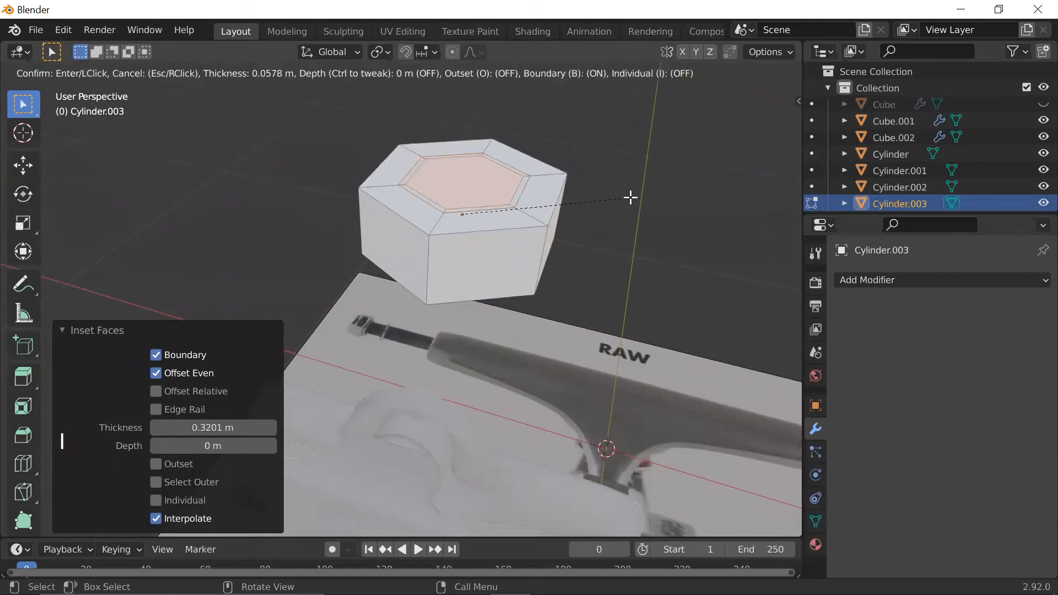
left_click(630, 197)
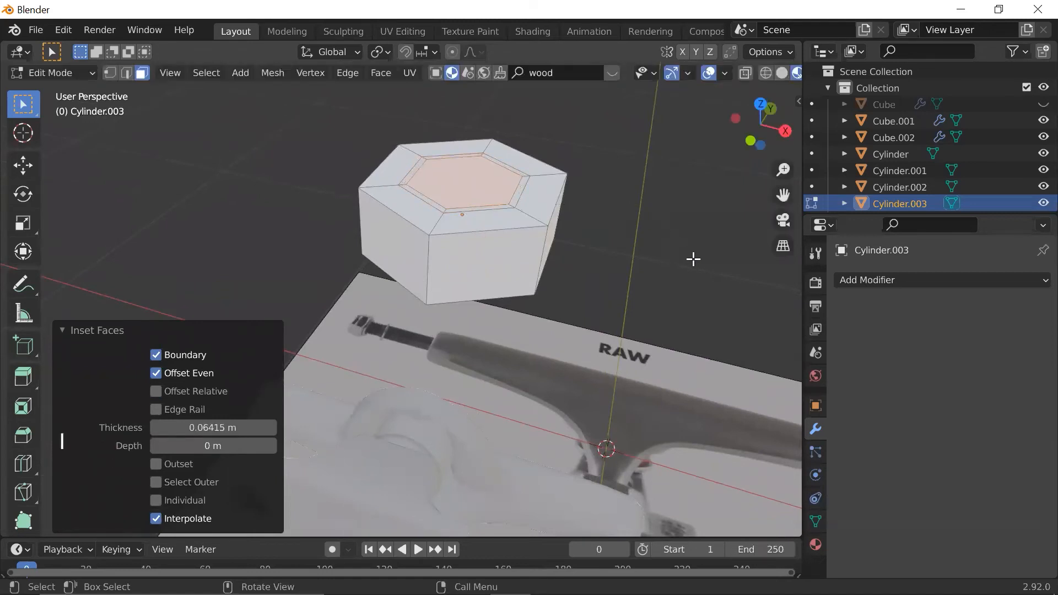
key("s")
key("z")
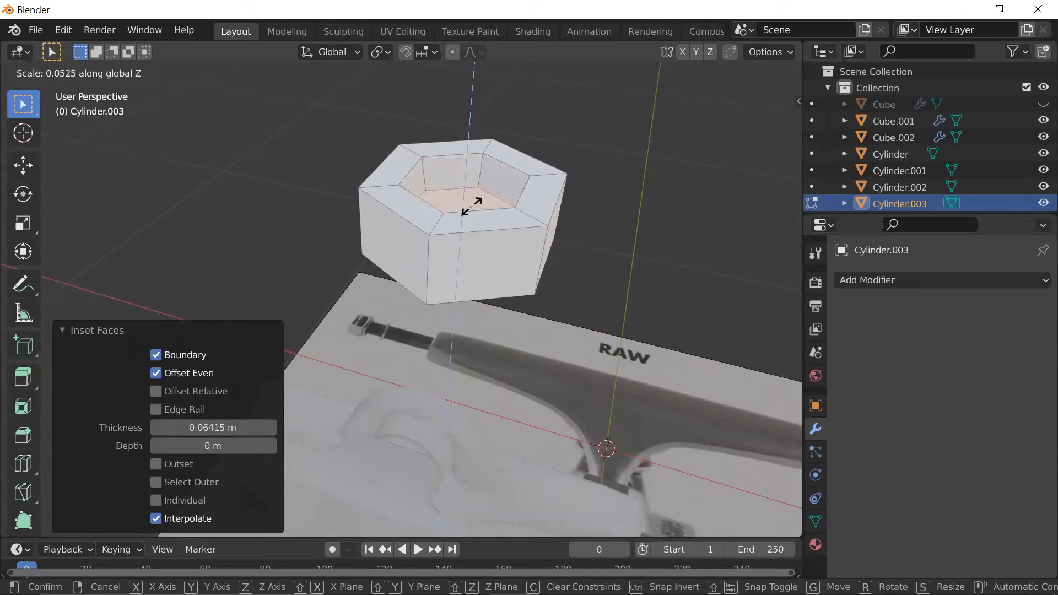
left_click(495, 234)
- Inspect the recessed nut from several angles and compare it with the truck and reference image
scroll(496, 234, "down", 2)
key("Tab")
middle_click_drag(524, 246, 531, 130)
scroll(543, 325, "up", 1)
key("Tab")
scroll(543, 325, "down", 1)
scroll(539, 266, "up", 2)
scroll(539, 266, "down", 1)
middle_click_drag(539, 267, 518, 223)
scroll(465, 238, "up", 1)
scroll(465, 239, "down", 1)
scroll(471, 186, "up", 1)
scroll(435, 292, "down", 3)
scroll(435, 292, "down", 1)
scroll(435, 292, "up", 1)
middle_click_drag(436, 292, 524, 231)
scroll(480, 242, "up", 2)
key("Tab")
left_click(514, 209)
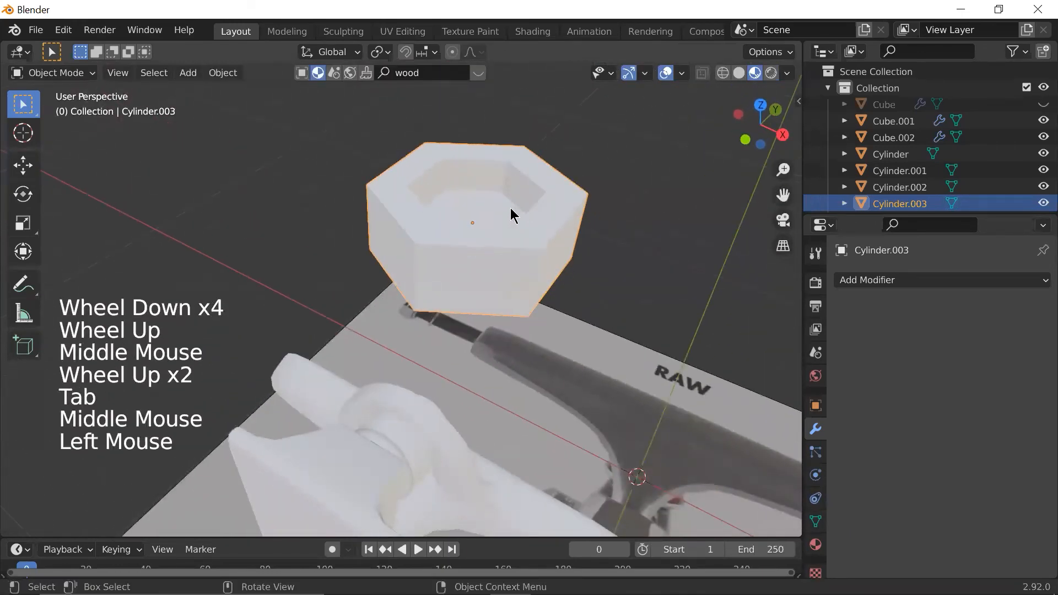
scroll(506, 372, "down", 3)
scroll(506, 372, "up", 1)
key("grave")
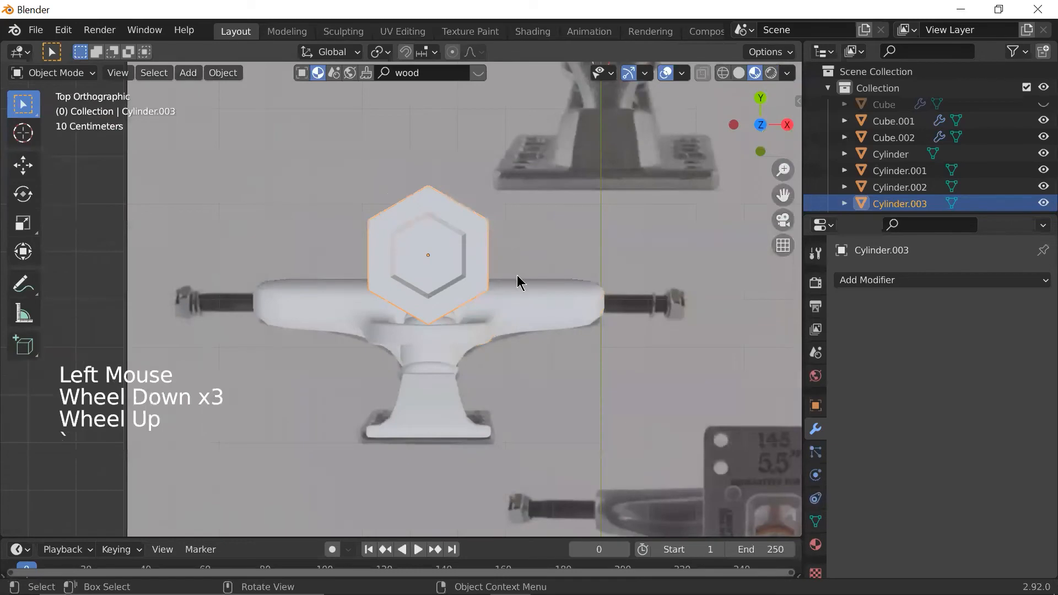
scroll(503, 288, "down", 1)
middle_click_drag(503, 288, 620, 197)
scroll(573, 242, "down", 1)
scroll(578, 249, "up", 2)
- In left view, rotate the nut about -92.1 degrees, scale it down and move it towards the truck's bushing
key("grave")
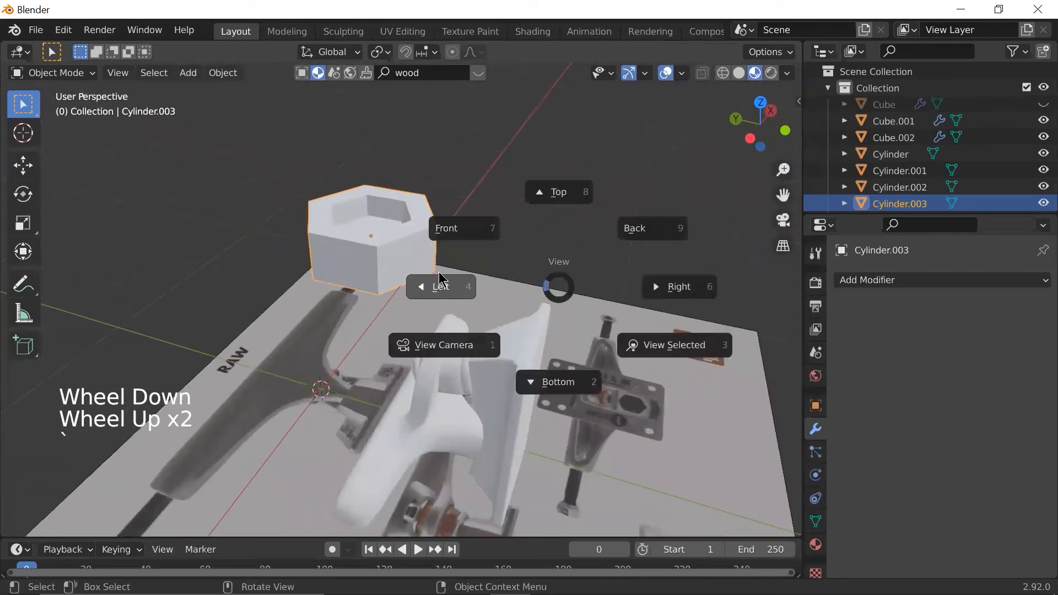
left_click(441, 281)
key("r")
key("s")
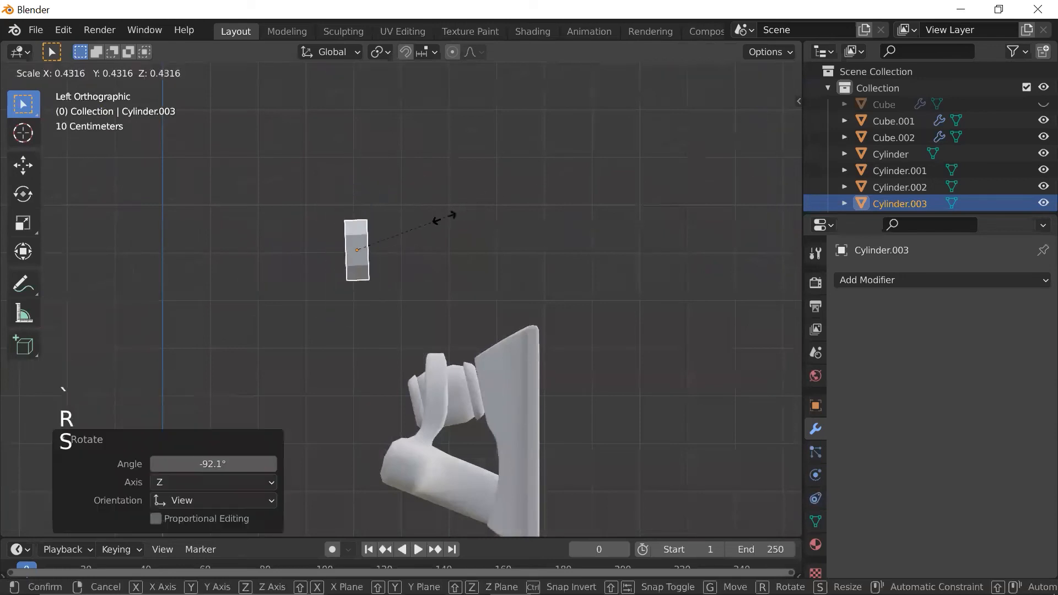
key("g")
left_click(507, 333)
- Tilt the nut to match the bushing's angle, scale it down further and place it against the bushing's outer end
key("r")
key("s")
left_click(530, 333)
key("g")
left_click(496, 371)
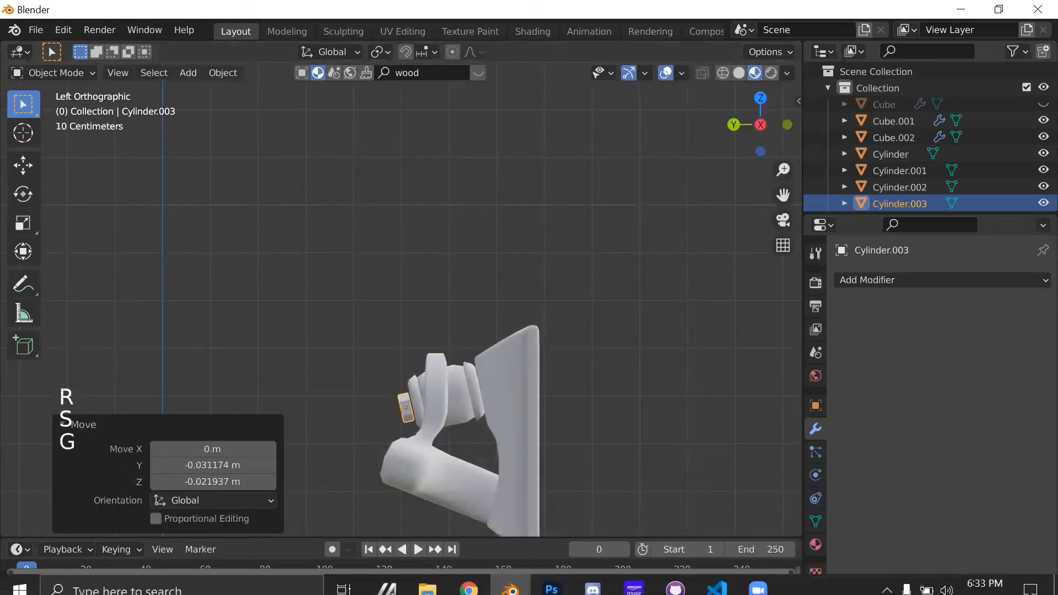
- Scale the nut by about 0.835 and move it flush against the outer face of the bushing washer
scroll(467, 425, "down", 1)
scroll(468, 425, "up", 4)
middle_click_drag(477, 380, 466, 295, "shift")
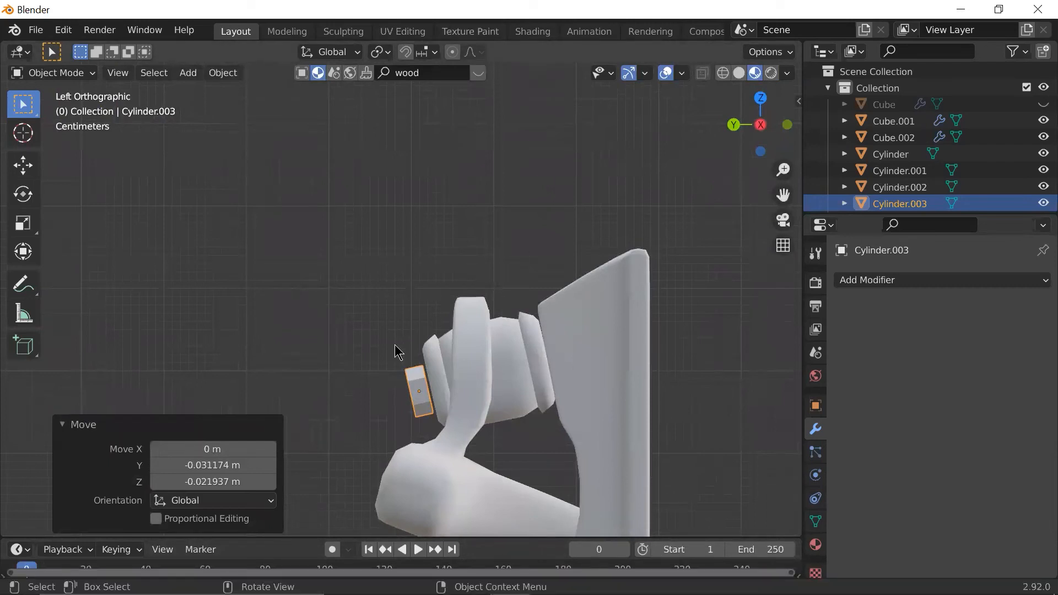
scroll(398, 351, "up", 3)
key("s")
key("g")
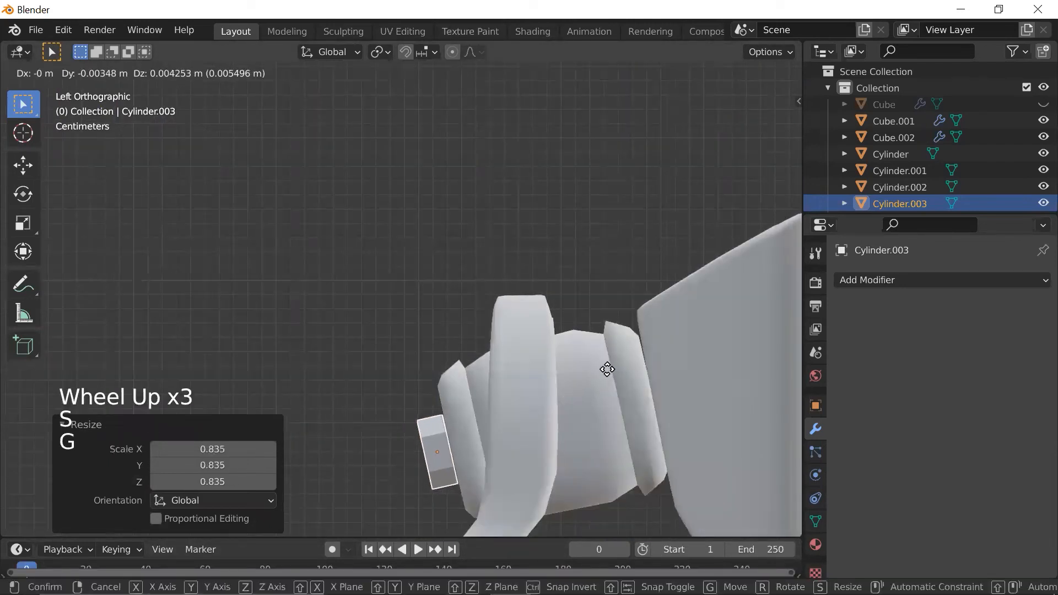
left_click(609, 377)
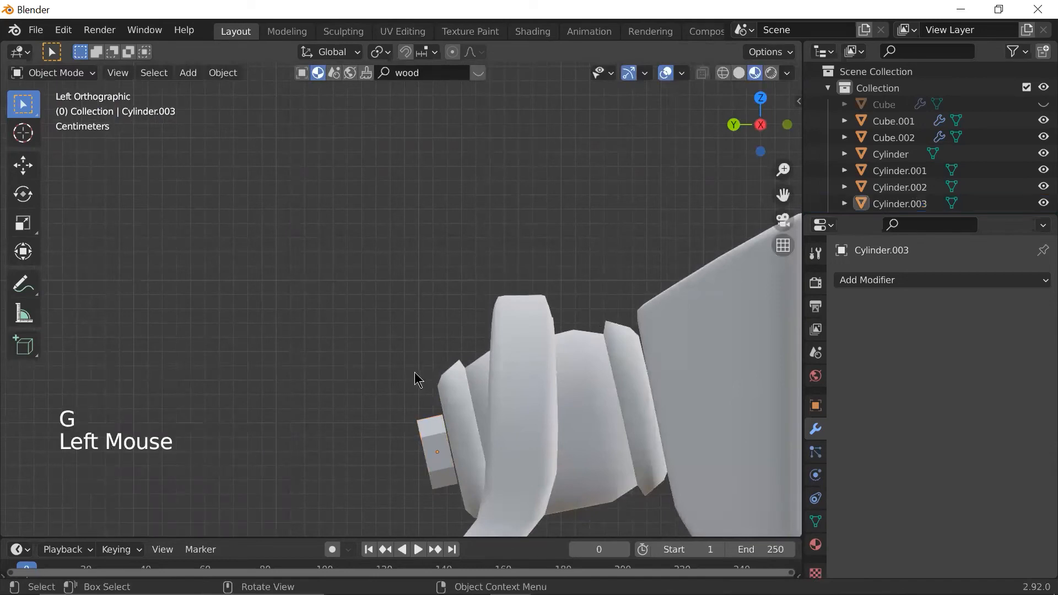
- Examine the fitted nut from several angles and compare the truck with the reference image in top view
scroll(417, 378, "down", 2)
middle_click_drag(471, 331, 364, 427)
scroll(411, 380, "down", 2)
scroll(433, 353, "up", 3)
scroll(433, 353, "down", 3)
scroll(443, 276, "down", 1)
key("grave")
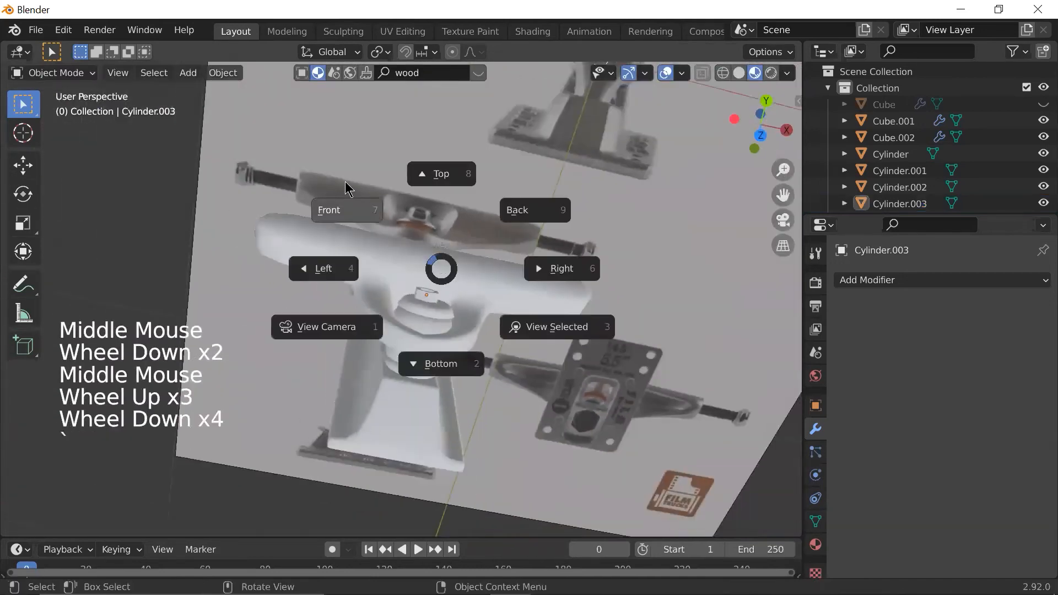
scroll(477, 252, "down", 4)
scroll(477, 250, "down", 3)
scroll(477, 250, "up", 1, "shift")
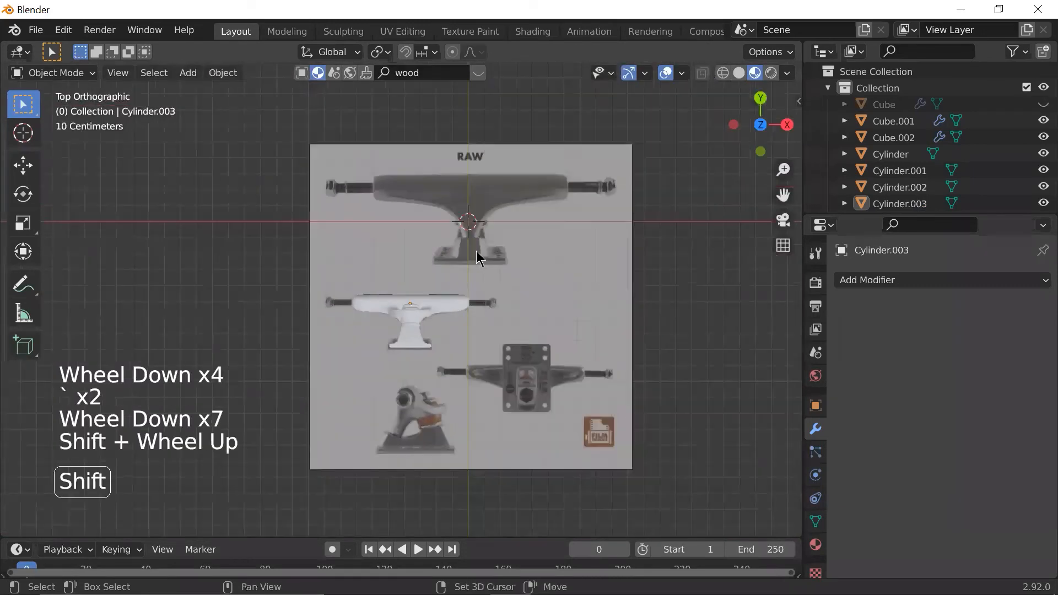
- Study the axle and its end nuts in the reference image around the modelled hanger
key("shift+a")
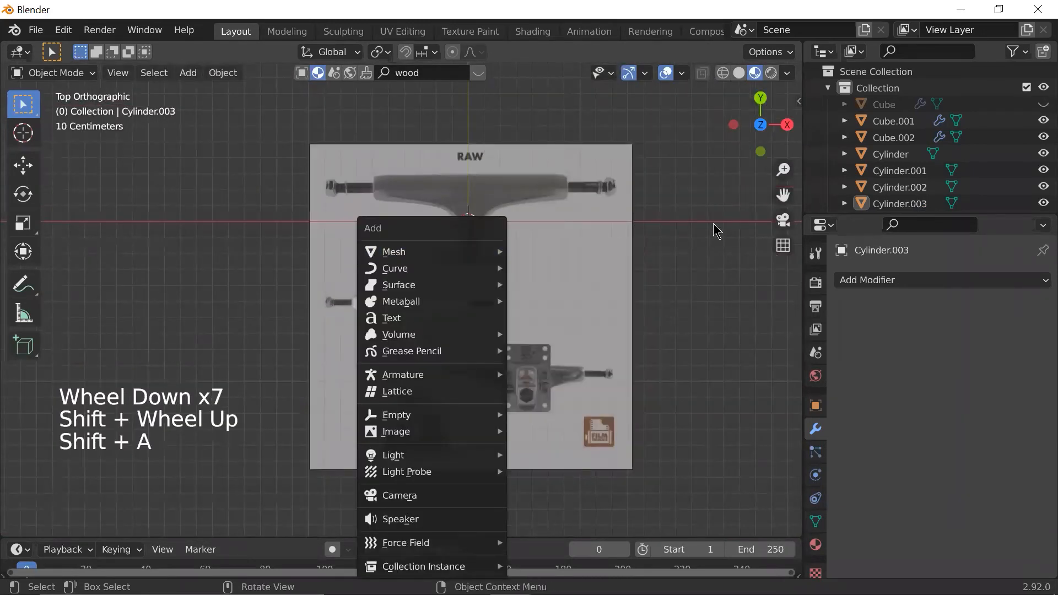
scroll(468, 347, "up", 5)
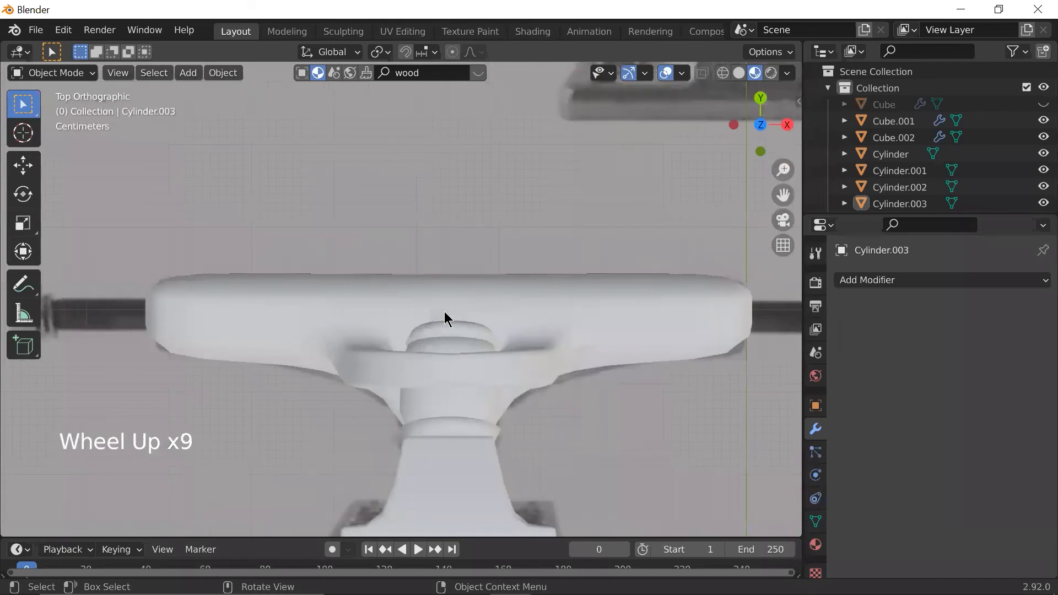
left_click(444, 311)
scroll(725, 265, "down", 9)
left_click(700, 264)
key("shift+a")
mouse_move(488, 279)
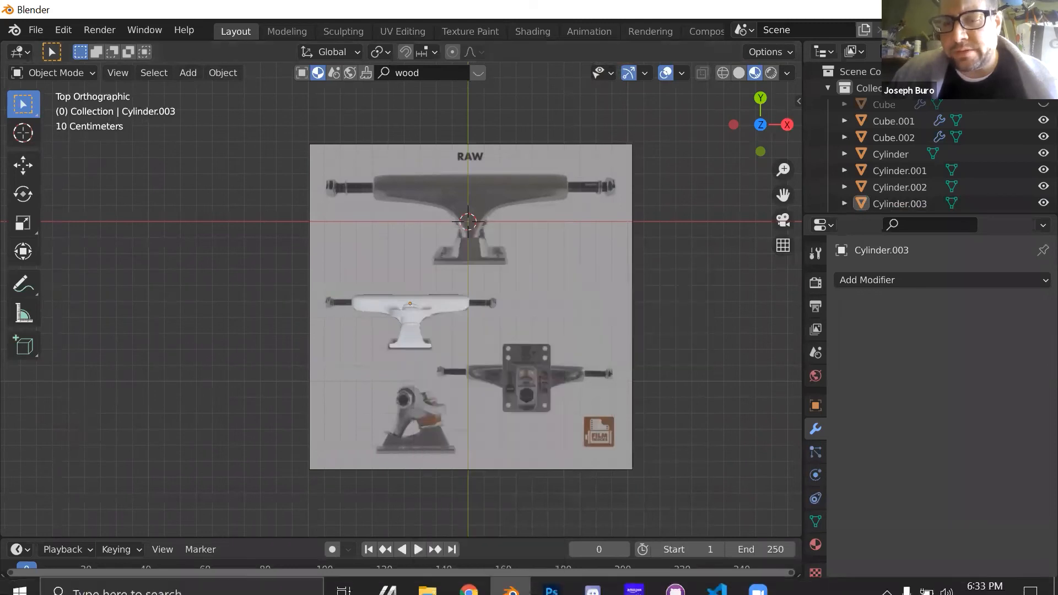
scroll(530, 385, "up", 5)
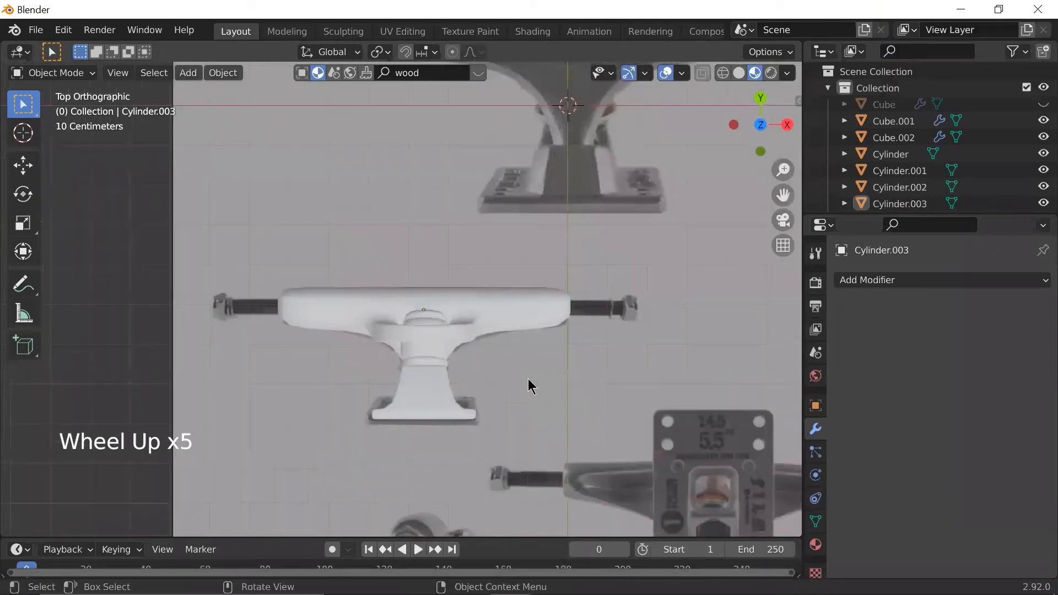
scroll(529, 383, "up", 1)
scroll(523, 356, "down", 7)
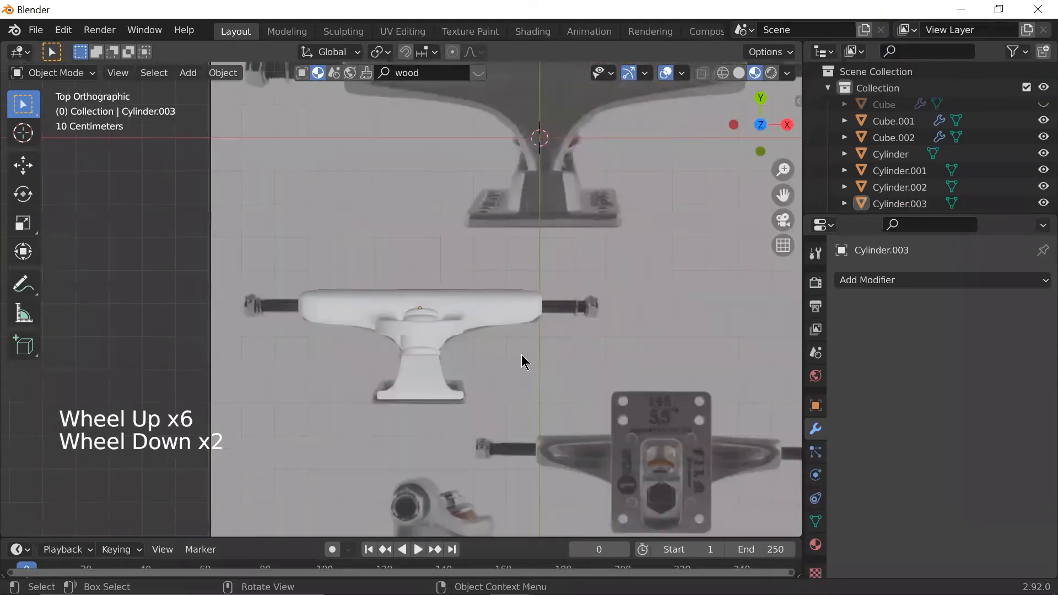
scroll(461, 349, "up", 6)
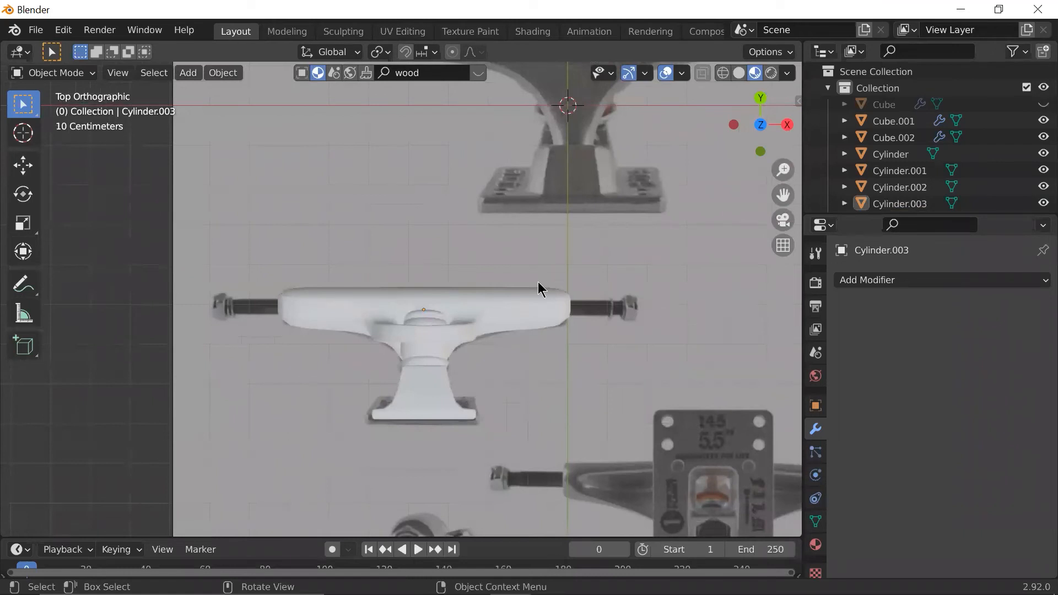
scroll(432, 288, "up", 3)
scroll(414, 243, "down", 6)
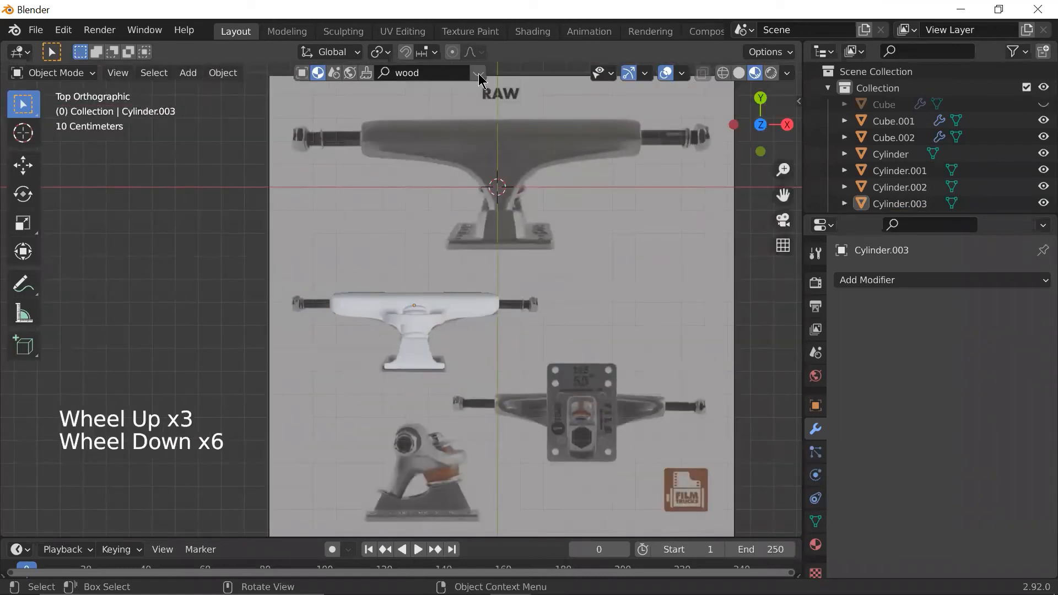
- Add a six-sided mesh cylinder for the axle and scale it to about 0.094
key("shift+a")
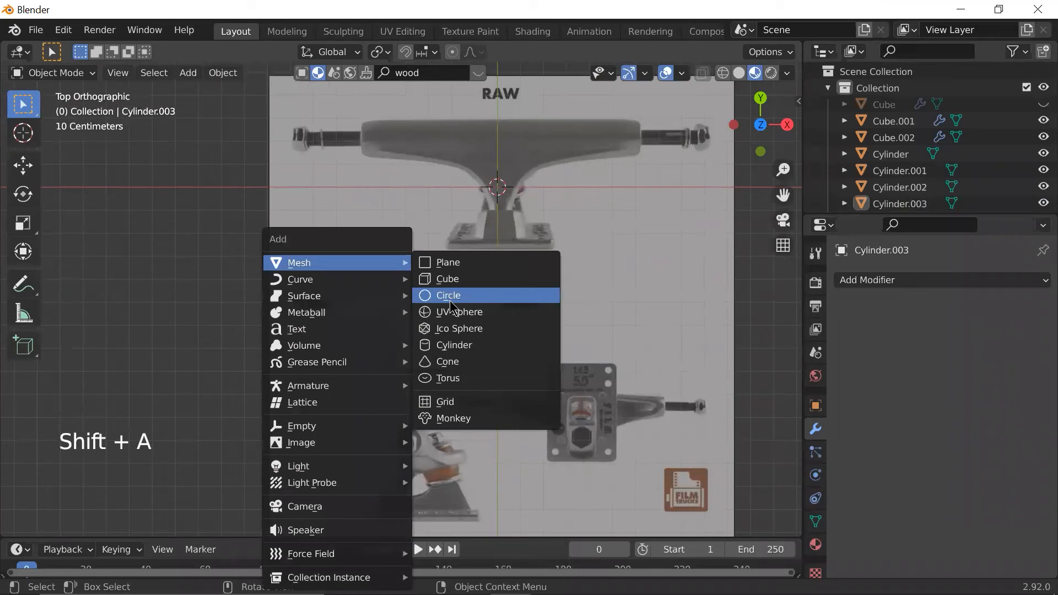
left_click(471, 344)
scroll(473, 348, "up", 1)
scroll(480, 345, "down", 6)
scroll(659, 292, "up", 2)
key("s")
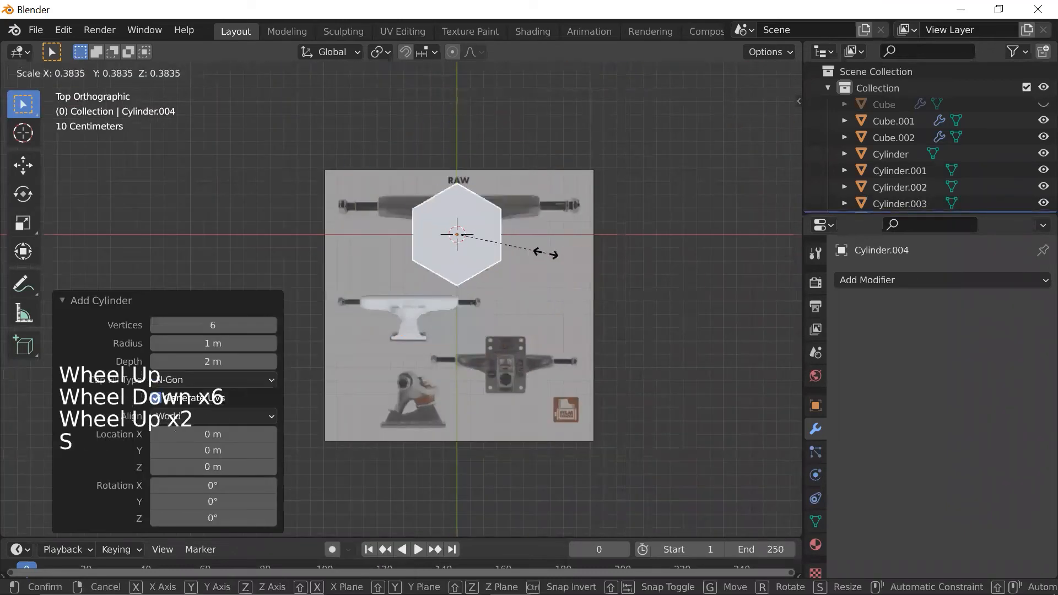
left_click(477, 254)
- Rotate the new cylinder 90° about the Y axis and move it just above the modelled hanger
scroll(566, 260, "up", 4)
key("r")
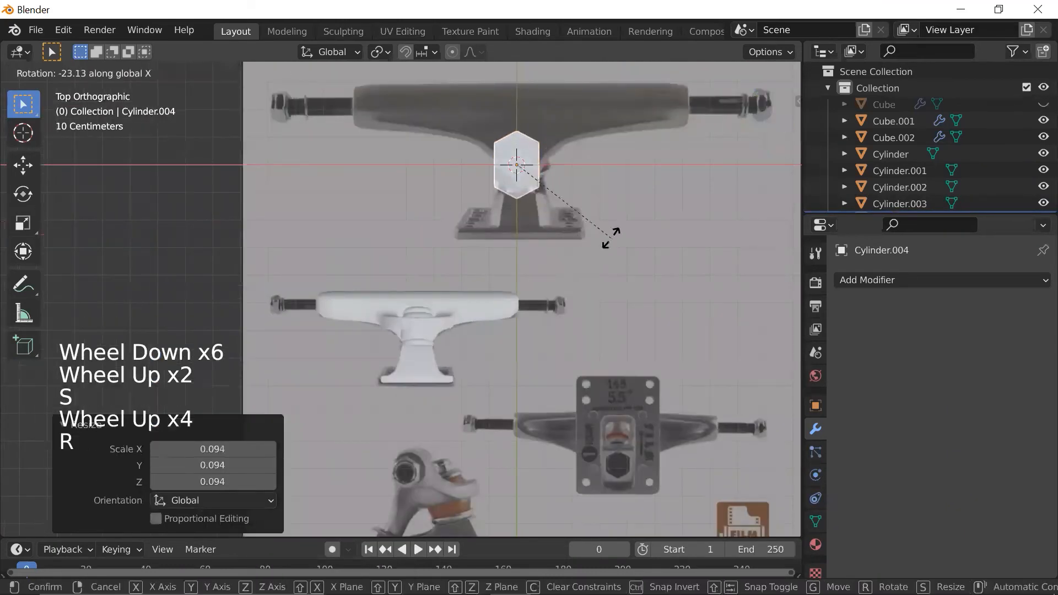
key("y")
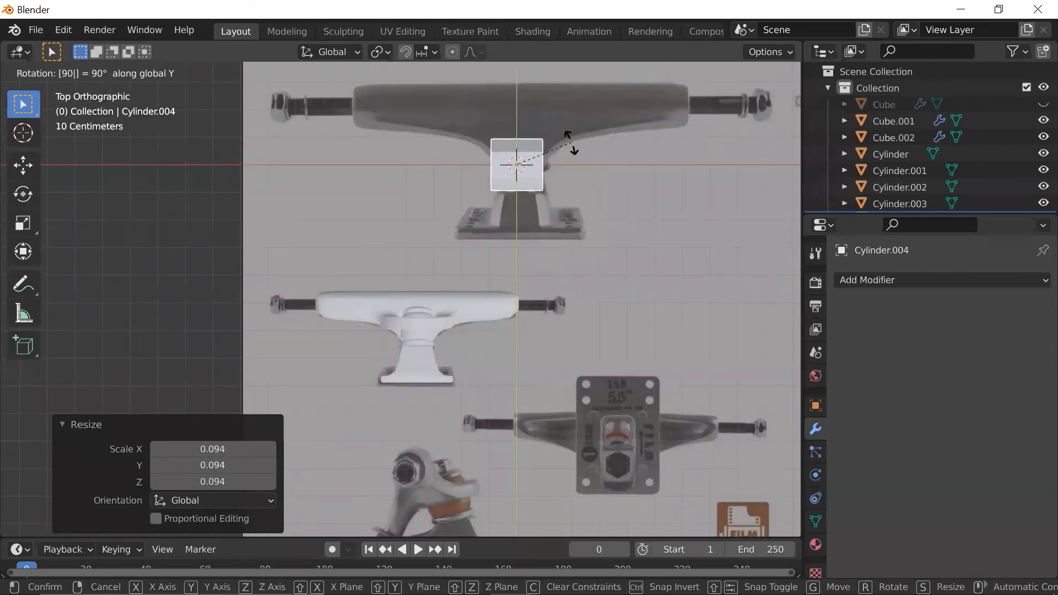
key("Return")
key("g")
left_click(479, 292)
- Scale the cylinder by about 0.353, stretch it along X into a rod, and place it over the hanger at 0.838 scale
key("s")
key("x")
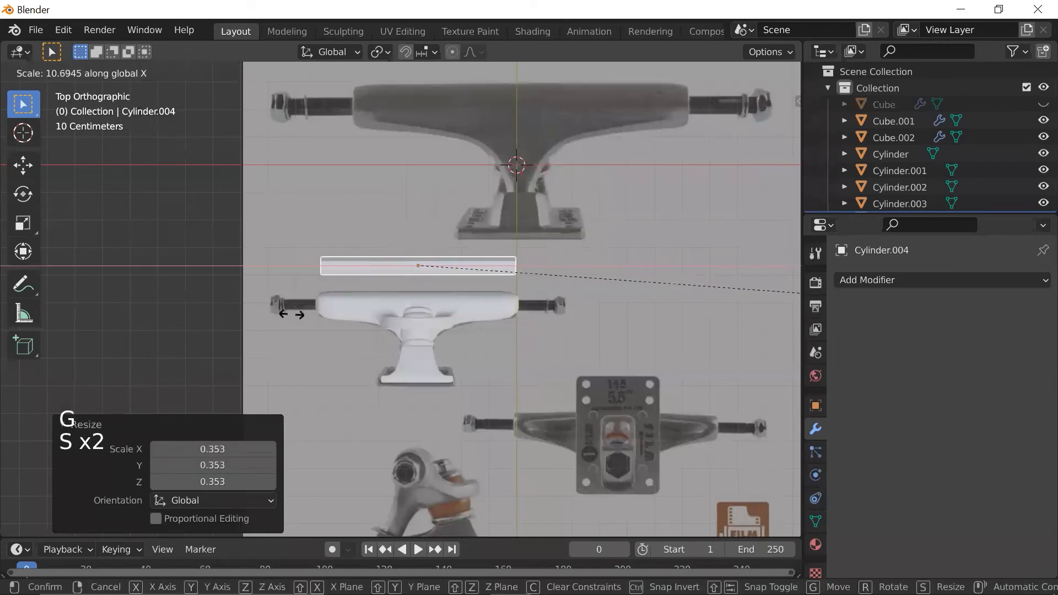
left_click(569, 303)
key("g")
left_click(522, 335)
key("s")
left_click(609, 322)
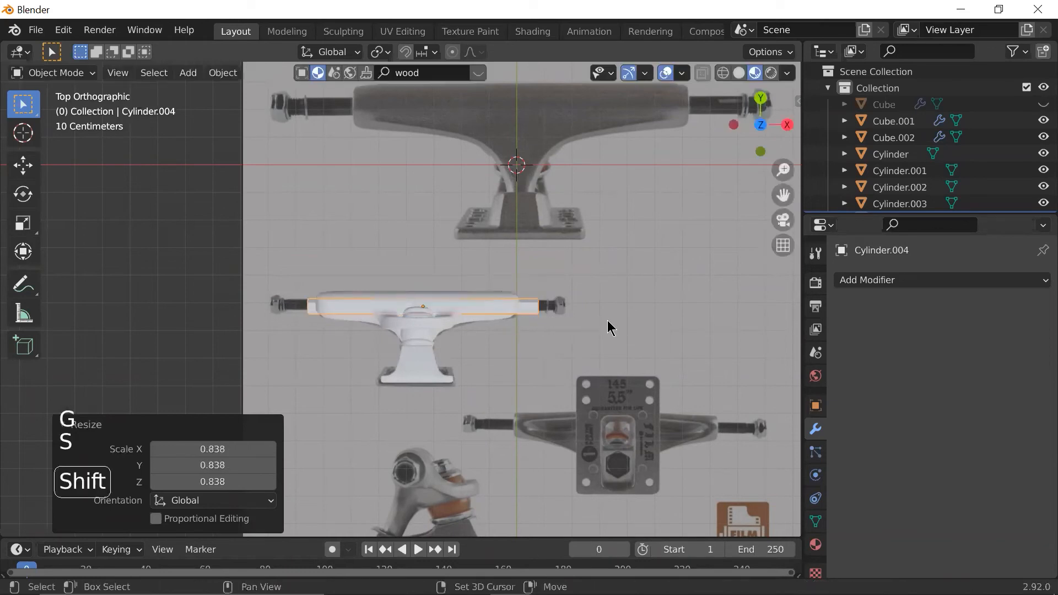
- Centre the rod on the hanger and stretch it along X to span between the reference axle nuts
key("g")
left_click(598, 318)
key("s")
key("x")
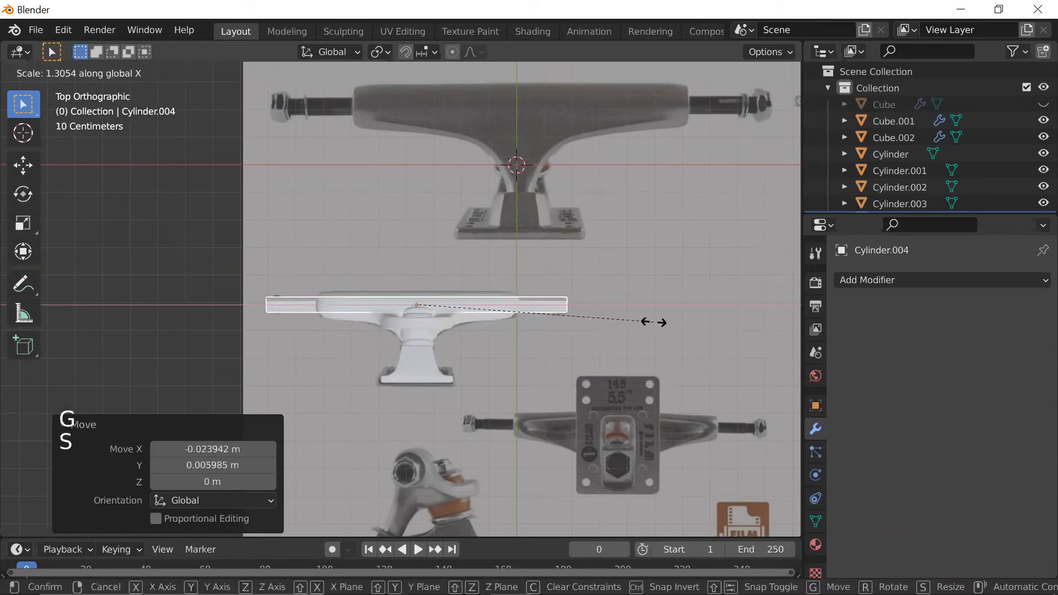
left_click(622, 325)
key("g")
left_click(626, 324)
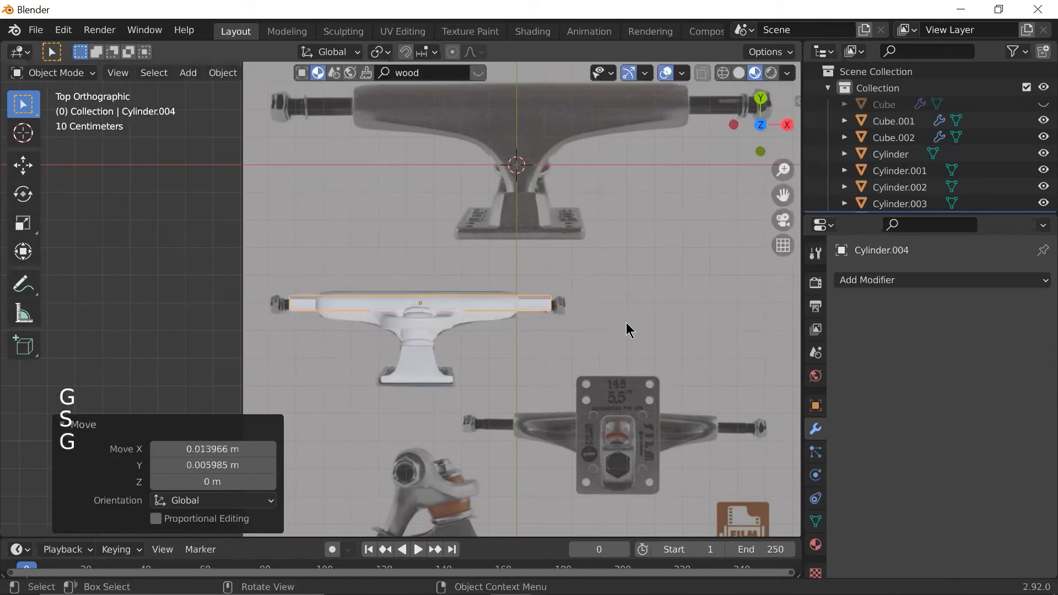
- Duplicate the bushing nut to the left axle end and rotate the copy about -91.4° around Z, with a further turn around Y
scroll(443, 316, "up", 4)
left_click(447, 313)
key("shift+d")
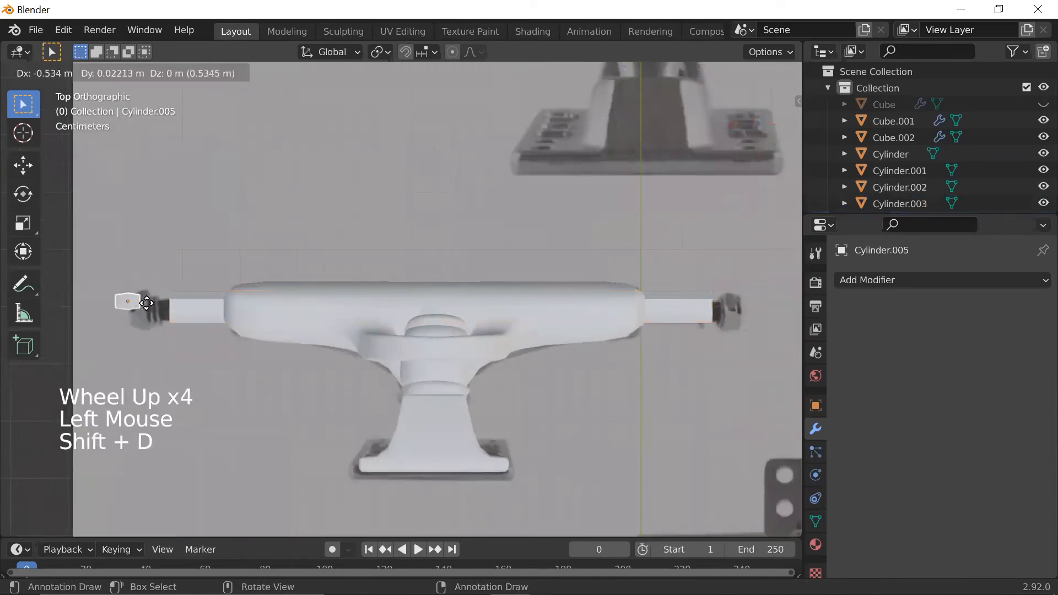
left_click(143, 303)
key("r")
left_click(134, 237)
key("r")
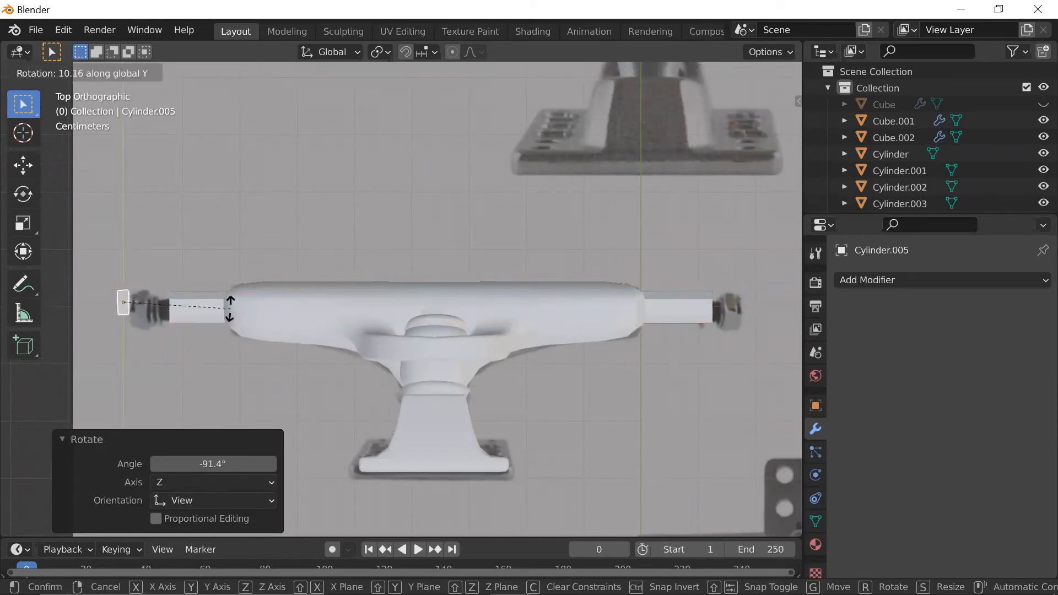
left_click(231, 317)
- Scale the duplicated nut by about 1.877 and position it over the reference nut at the left axle end
key("s")
left_click(322, 313)
key("g")
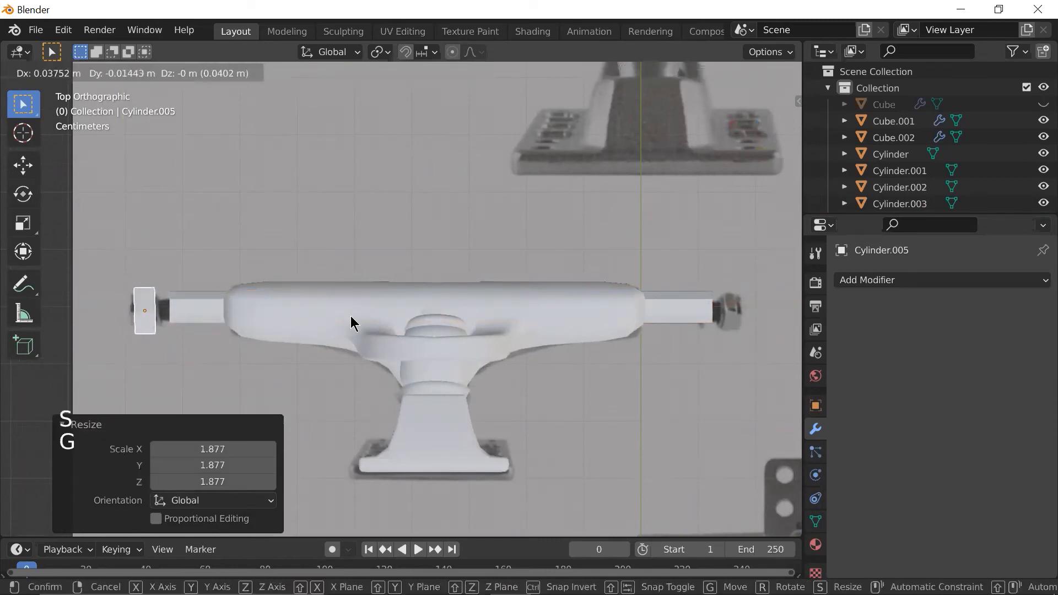
left_click(351, 323)
- Scale the axle rod by about 0.745, stretch it along X to the reference length, and realign it with the reference axle
left_click(196, 299)
scroll(564, 283, "up", 1)
scroll(564, 283, "up", 1)
key("s")
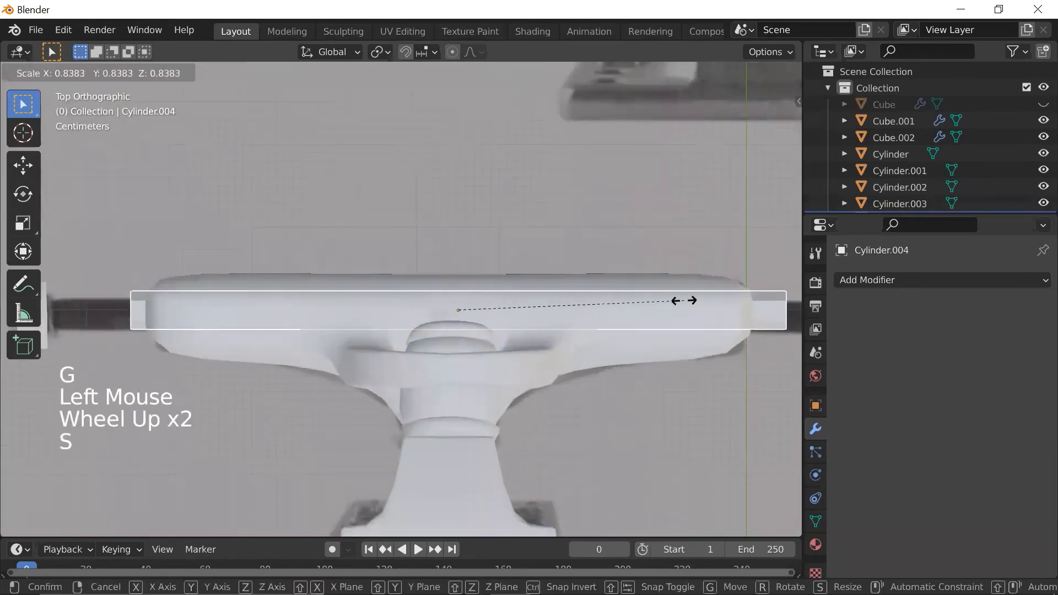
left_click(660, 307)
scroll(657, 309, "down", 3)
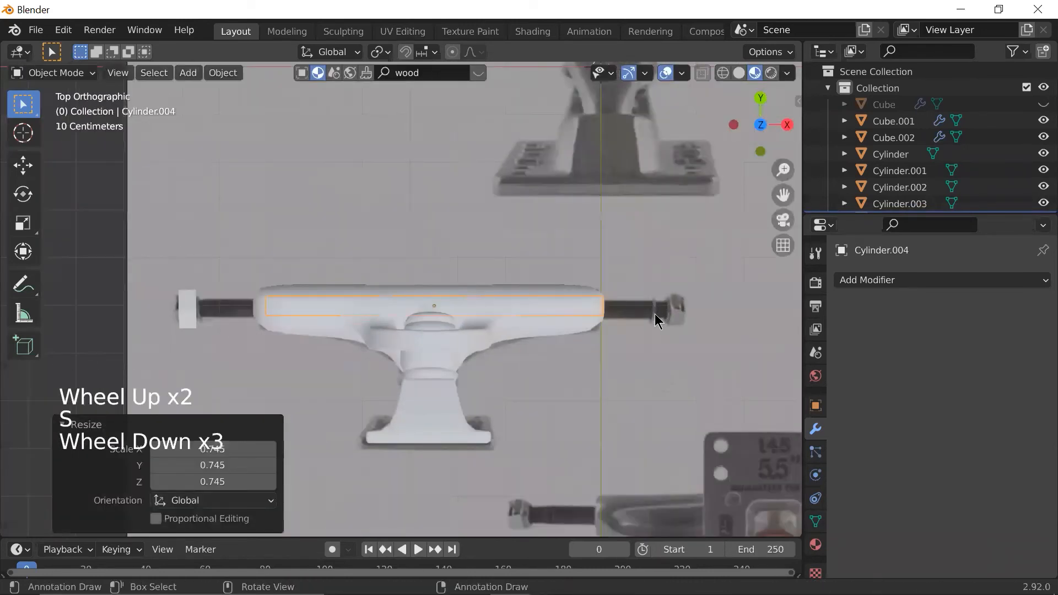
key("s")
key("x")
left_click(738, 325)
key("g")
left_click(734, 328)
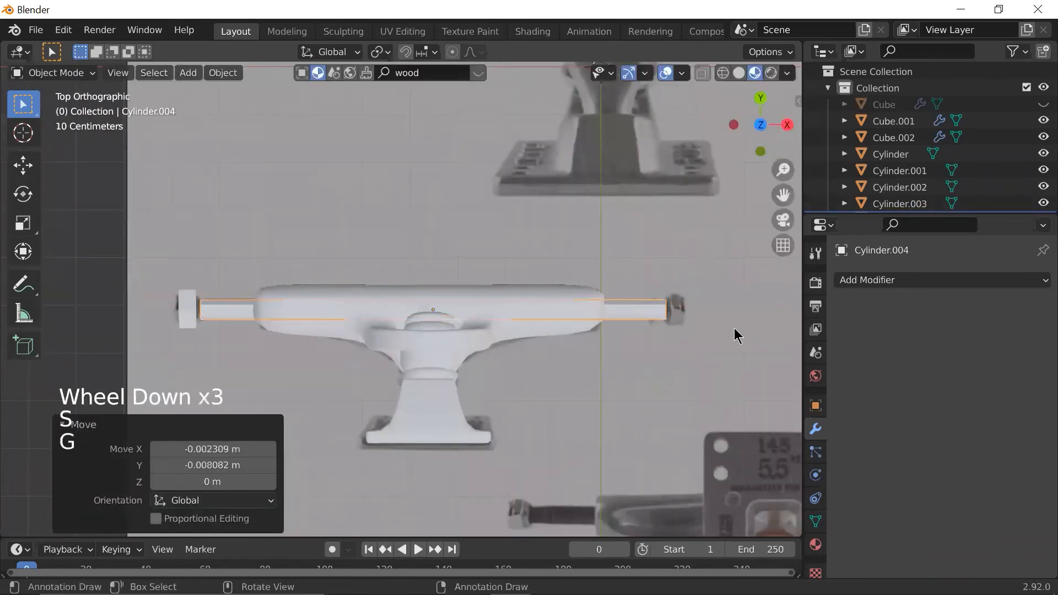
- Adjust the left axle nut's scale and lengthen the axle rod slightly along X
left_click(183, 318)
key("s")
left_click(220, 313)
left_click(373, 309)
key("s")
key("x")
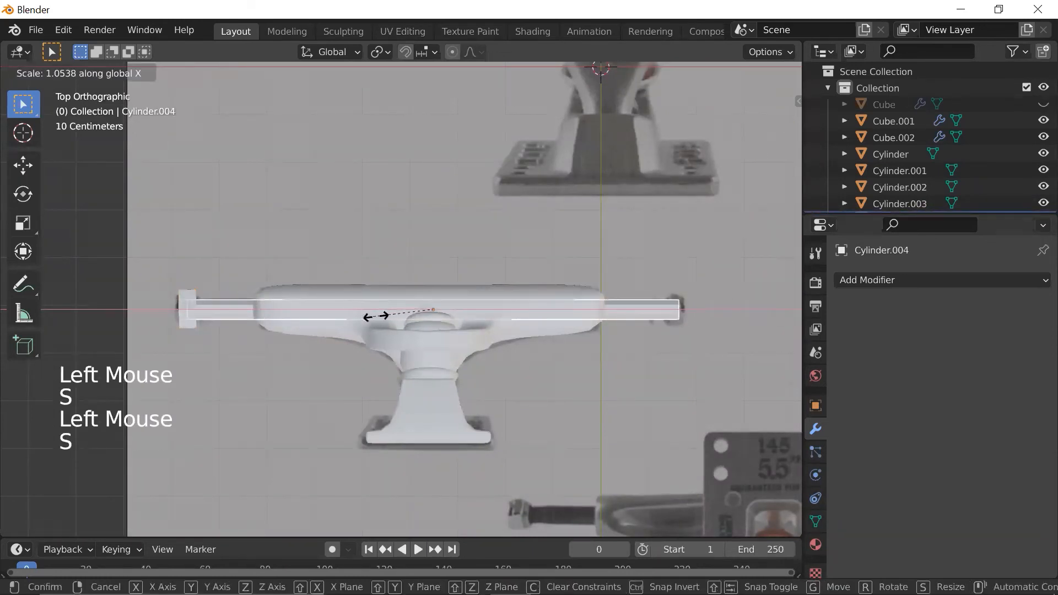
left_click(370, 317)
- Move the nut to the left tip of the axle, rotate it 1.31°, and duplicate it to the opposite end
left_click(184, 302)
key("g")
left_click(216, 295)
key("r")
left_click(218, 296)
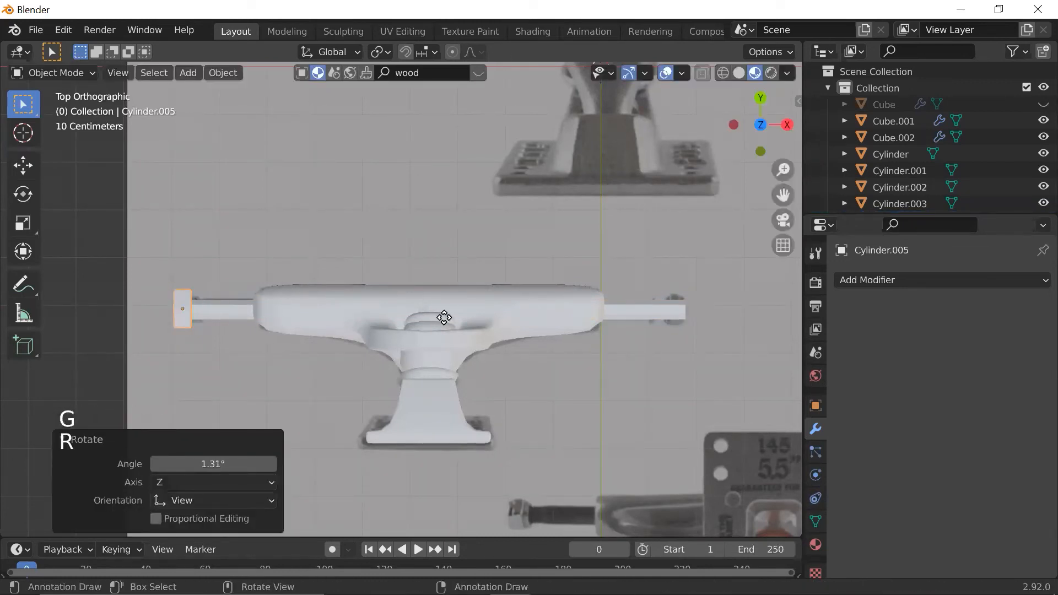
key("shift+d")
left_click(123, 323)
- Raise the axle rod along Z so that it runs through the hanger
scroll(253, 372, "down", 2)
middle_click_drag(253, 372, 303, 349)
scroll(303, 349, "down", 2)
scroll(369, 338, "up", 1)
scroll(369, 338, "up", 1)
scroll(369, 338, "down", 1)
middle_click_drag(369, 339, 286, 310)
left_click(282, 308, "shift")
left_click(321, 388)
key("g")
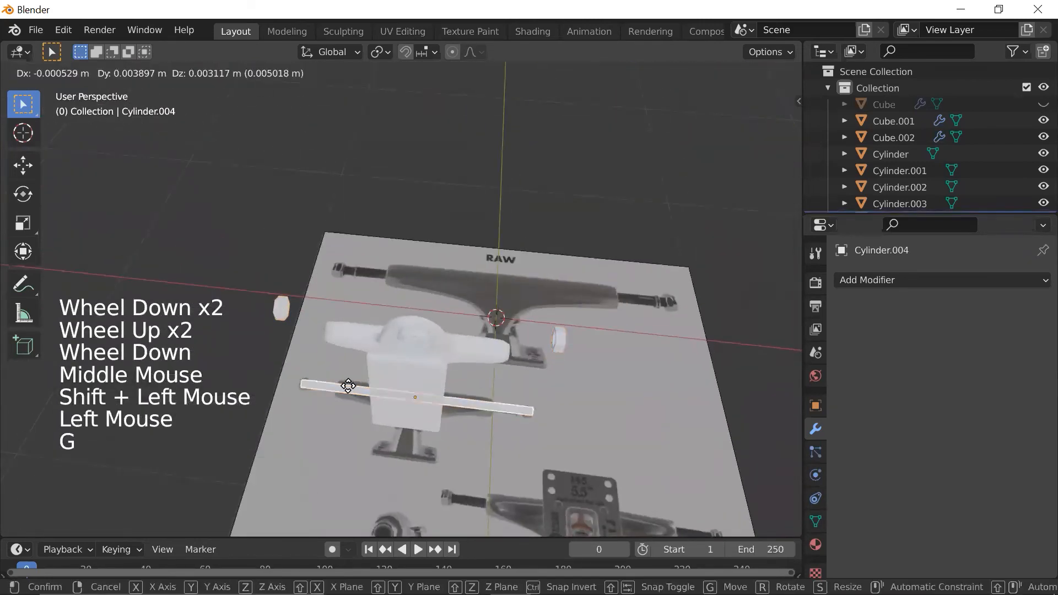
key("z")
left_click(357, 333)
- Select both axle nuts and lower them about 0.14 m along Z onto the axle ends
middle_click_drag(354, 338, 439, 290)
scroll(439, 290, "up", 1)
left_click(406, 327)
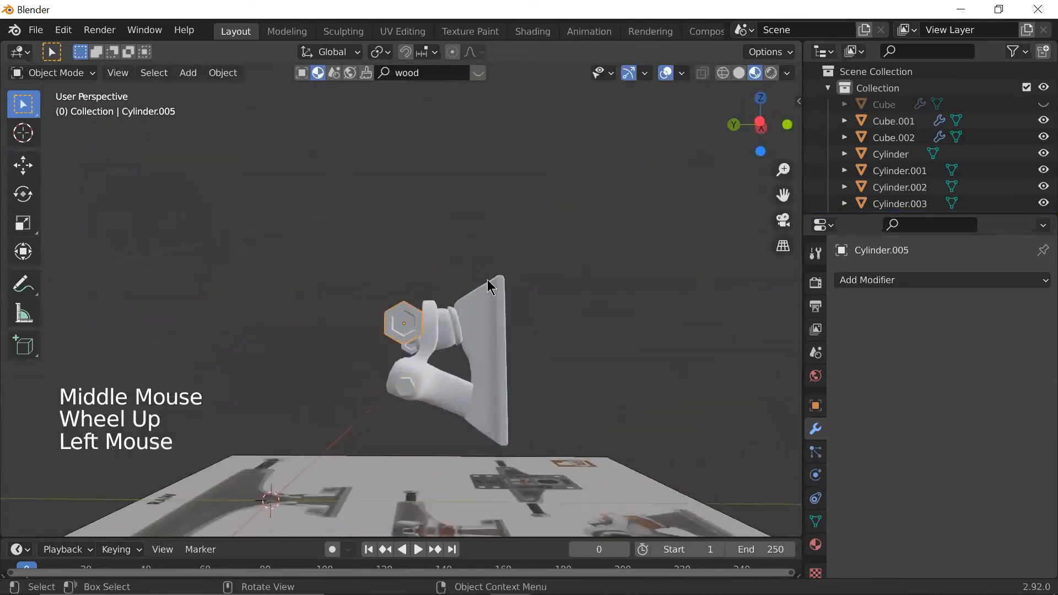
middle_click_drag(406, 327, 510, 325)
scroll(510, 325, "up", 1)
left_click(572, 311, "shift")
key("s")
key("z")
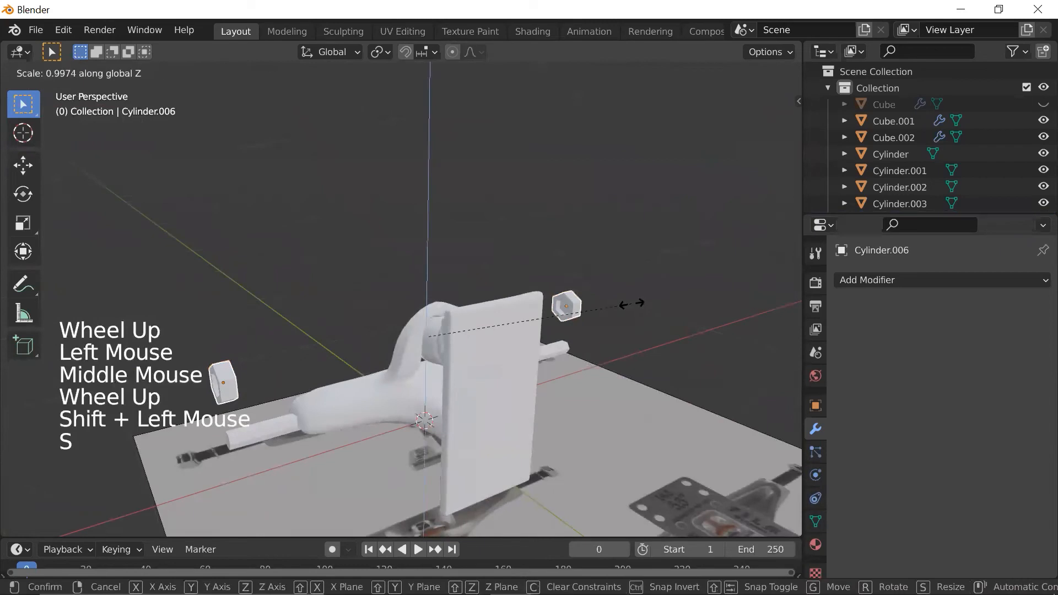
key("g")
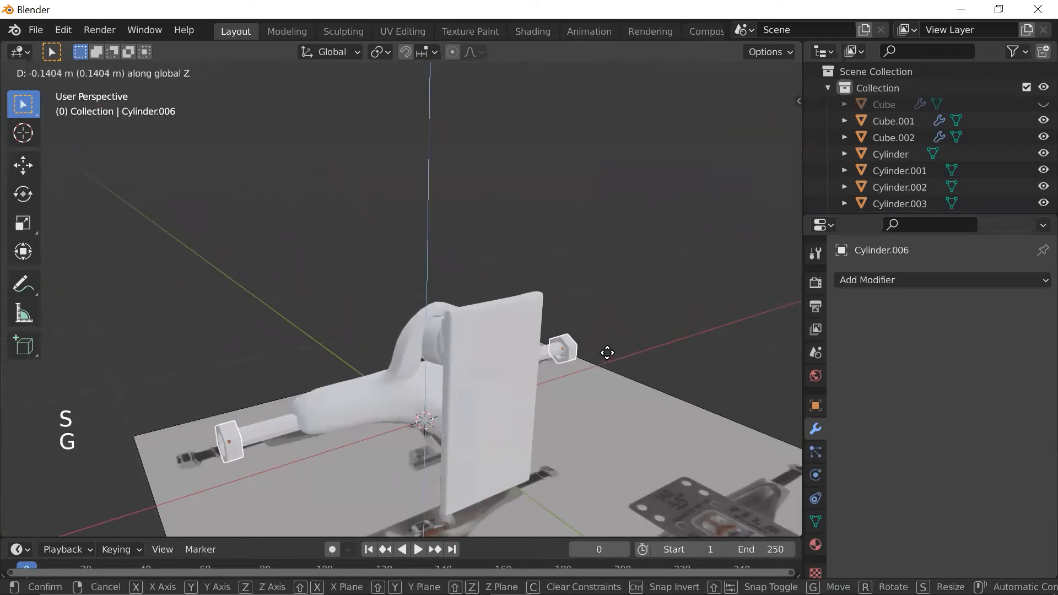
left_click(608, 352)
scroll(627, 295, "down", 1)
left_click(628, 288)
- Inspect the truck with its axle and nuts from several angles and return to top view
scroll(551, 358, "down", 1)
middle_click_drag(513, 386, 453, 444)
scroll(453, 444, "down", 2)
key("grave")
middle_click_drag(391, 353, 551, 234)
scroll(570, 236, "down", 2)
scroll(550, 234, "up", 5)
scroll(397, 308, "down", 1)
middle_click_drag(396, 308, 381, 317)
key("grave")
- Add a mesh cylinder and set its vertex count to 16
key("shift+a")
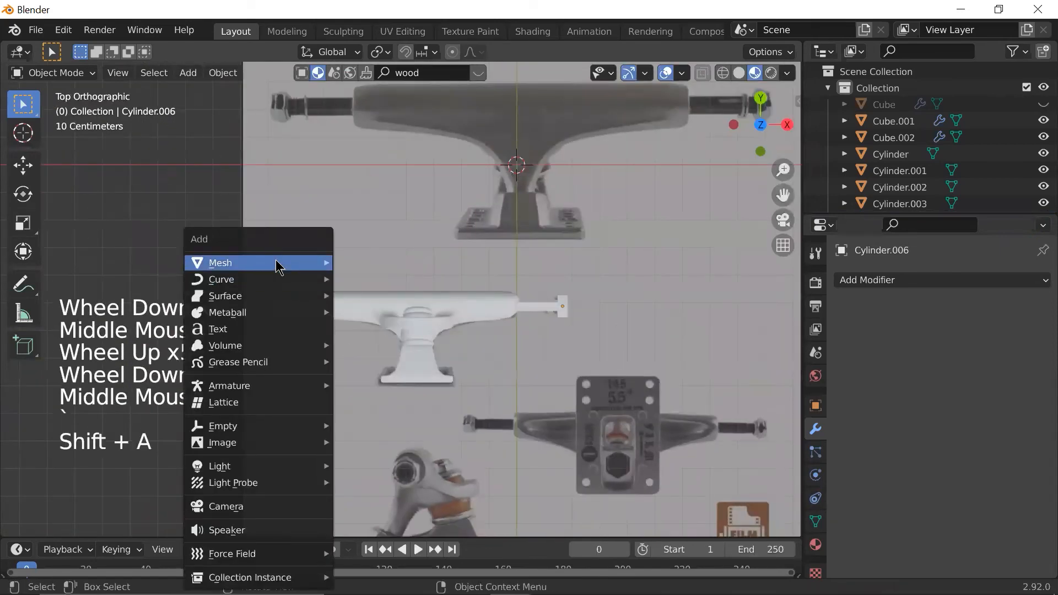
mouse_move(279, 265)
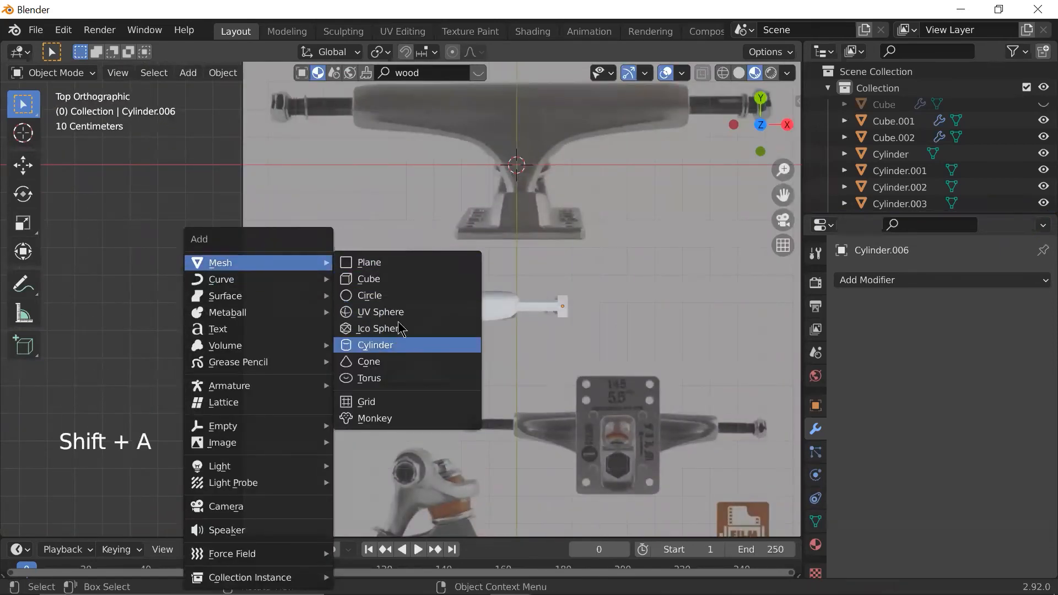
left_click(396, 344)
scroll(384, 344, "down", 4)
left_click_drag(214, 330, 259, 329)
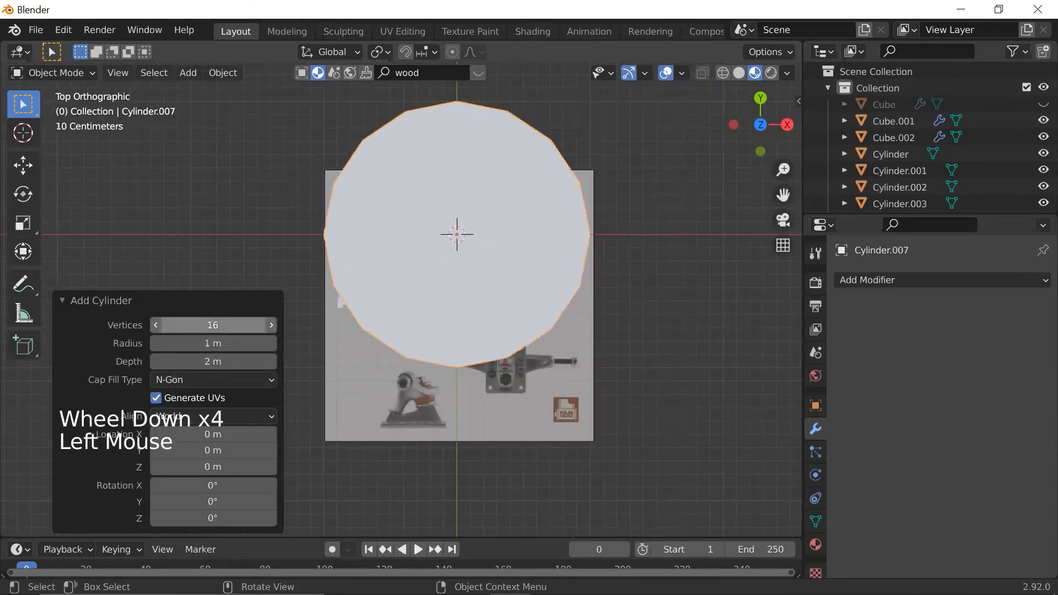
- Set the new cylinder's vertex count to 32
type("32")
key("Return")
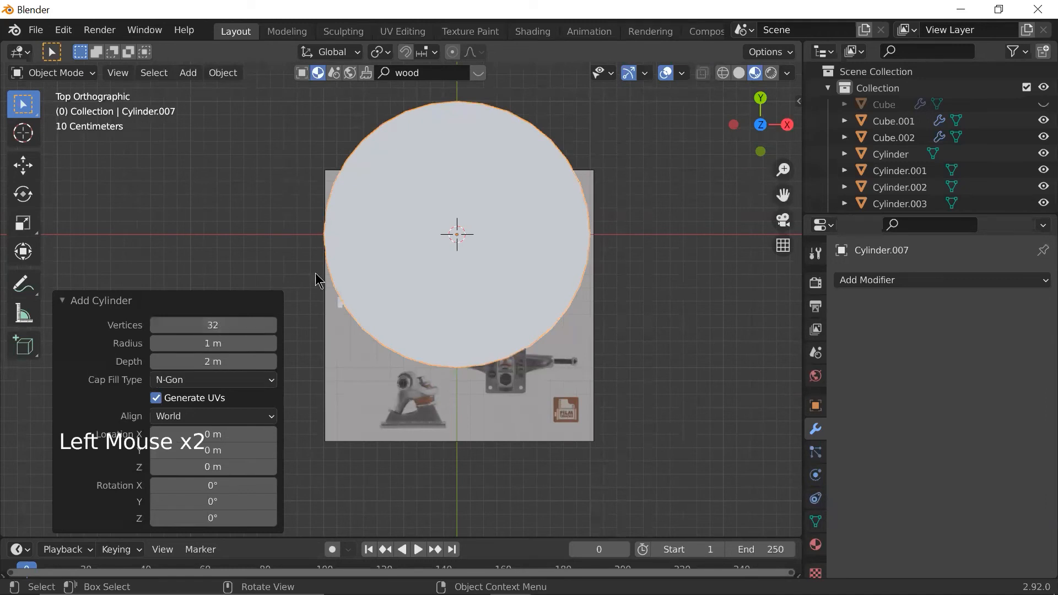
scroll(527, 262, "up", 2)
scroll(527, 262, "down", 3)
scroll(491, 267, "down", 1)
- Inset the cylinder's two end faces by about 0.42 m, and inset them again by about 0.037 m
key("Tab")
scroll(496, 189, "up", 2)
key("shift+z")
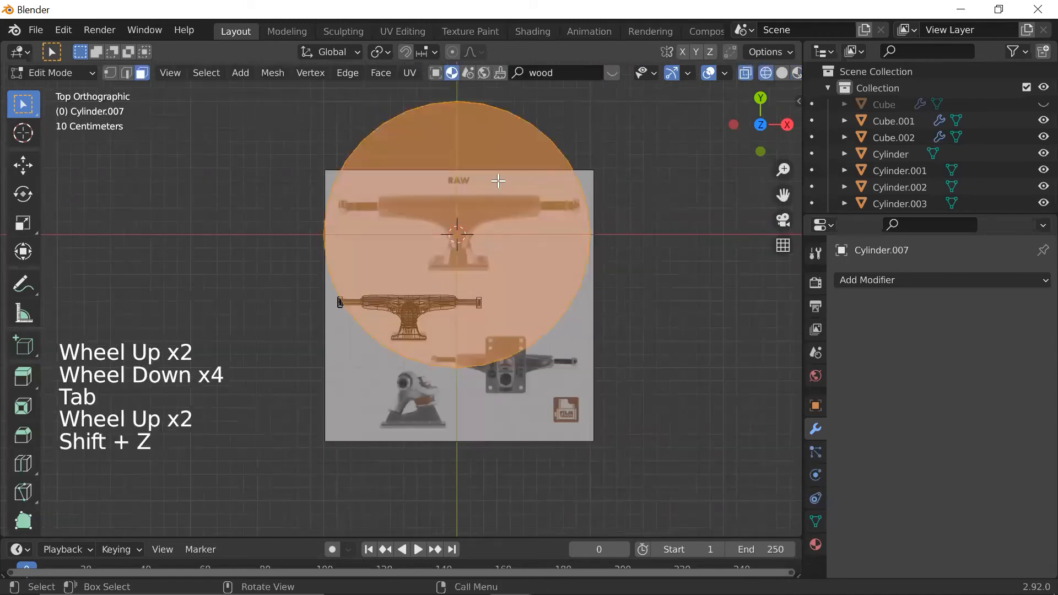
left_click(431, 272)
key("i")
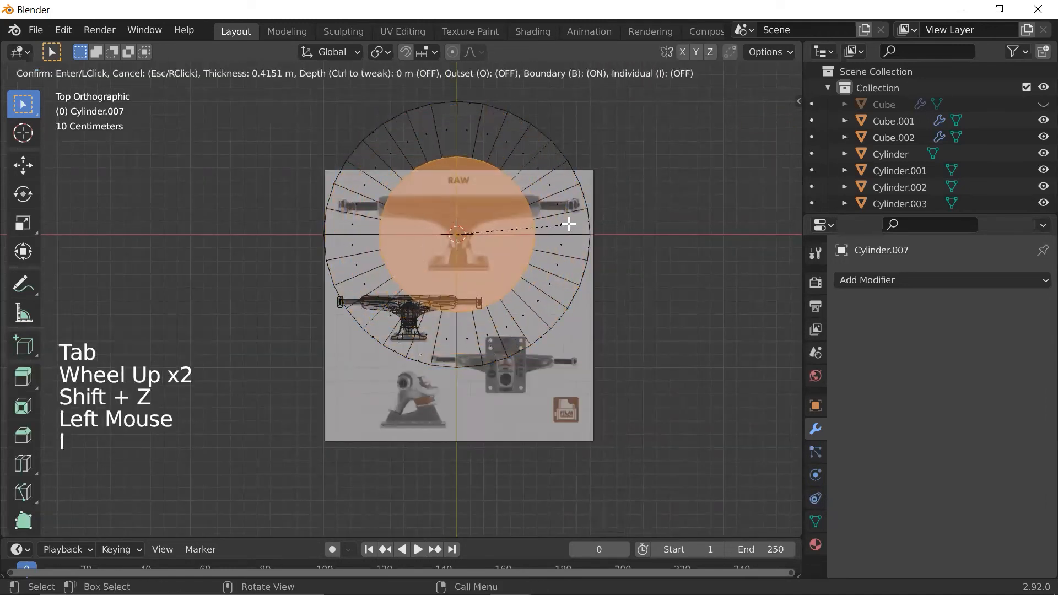
key("Tab")
key("Tab")
key("shift+z")
key("i")
left_click(610, 208)
middle_click_drag(609, 323, 644, 269)
- Scale the inner end faces along Z toward each other to recess both ends of the cylinder
key("s")
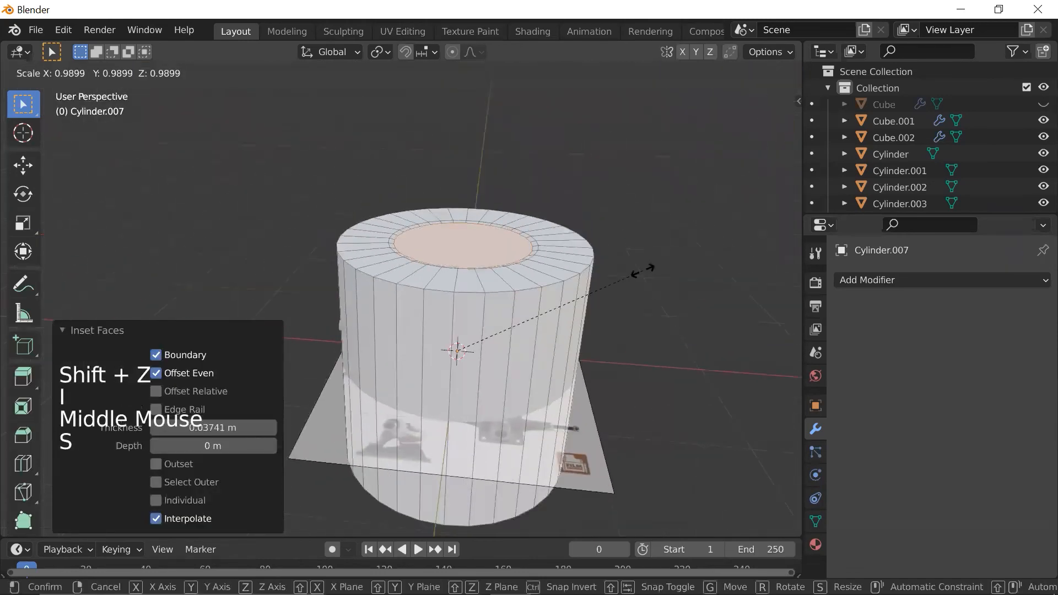
key("z")
left_click(548, 288)
key("Tab")
- Shorten the hollowed cylinder along Z and scale it uniformly to about 0.29
key("s")
key("z")
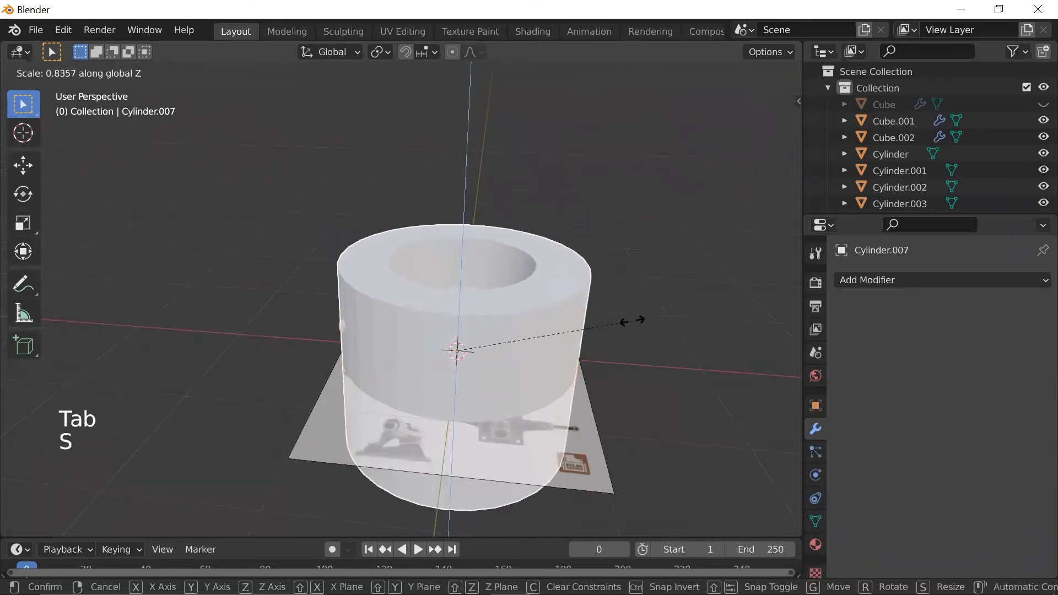
left_click(600, 329)
scroll(602, 334, "up", 2)
key("s")
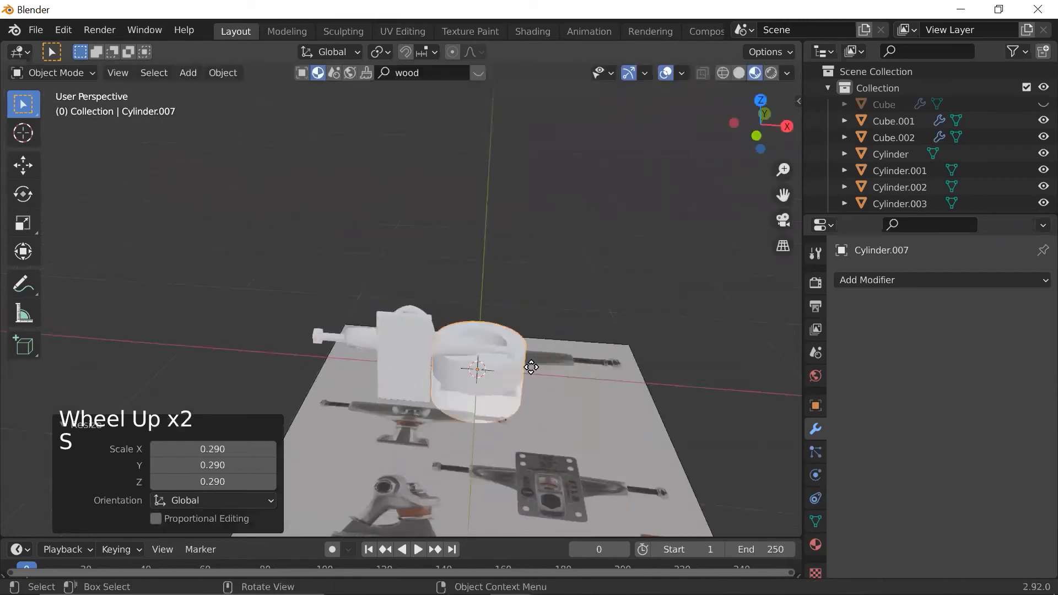
- Move the wheel cylinder above the truck and rotate it 90° about the Y axis
key("g")
left_click(497, 223)
right_click(498, 223)
left_click(496, 219)
scroll(529, 244, "up", 2)
key("r")
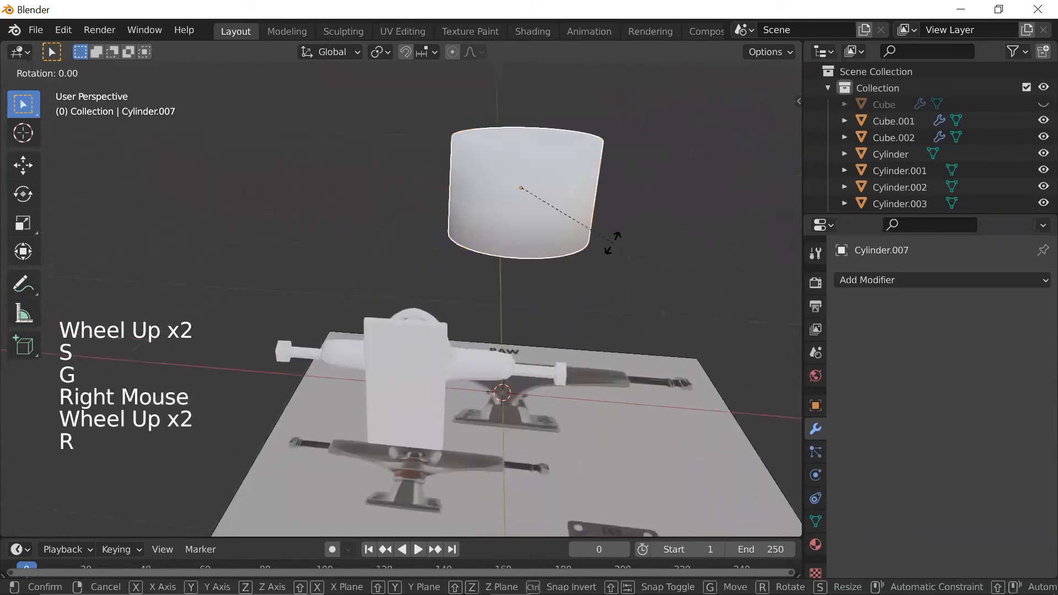
key("x")
key("y")
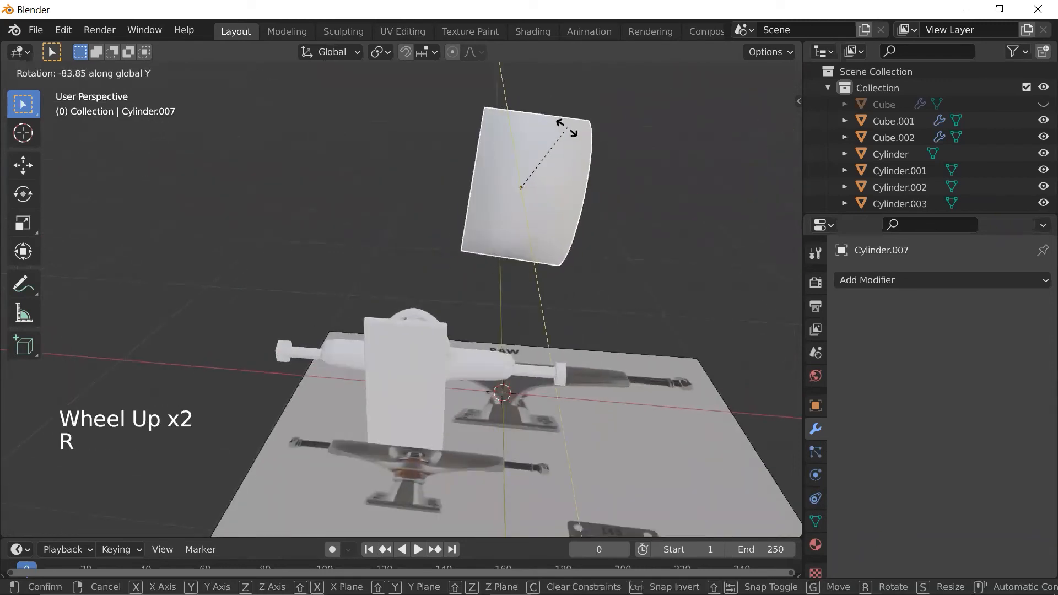
key("Return")
- Scale the wheel to about 0.47 and move it over the axle end at negative X
key("s")
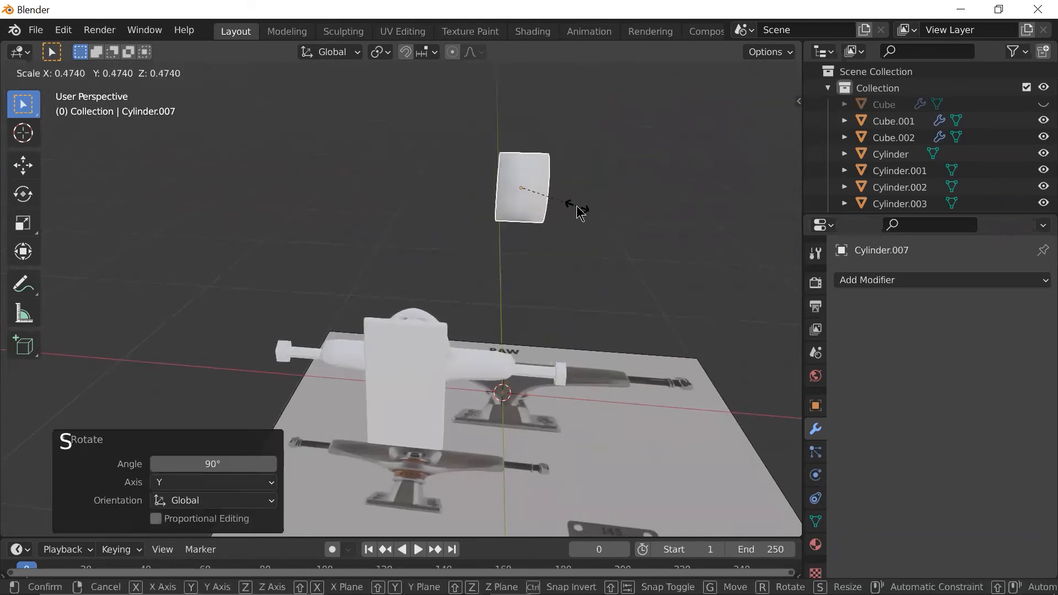
left_click(577, 206)
key("g")
left_click(355, 362)
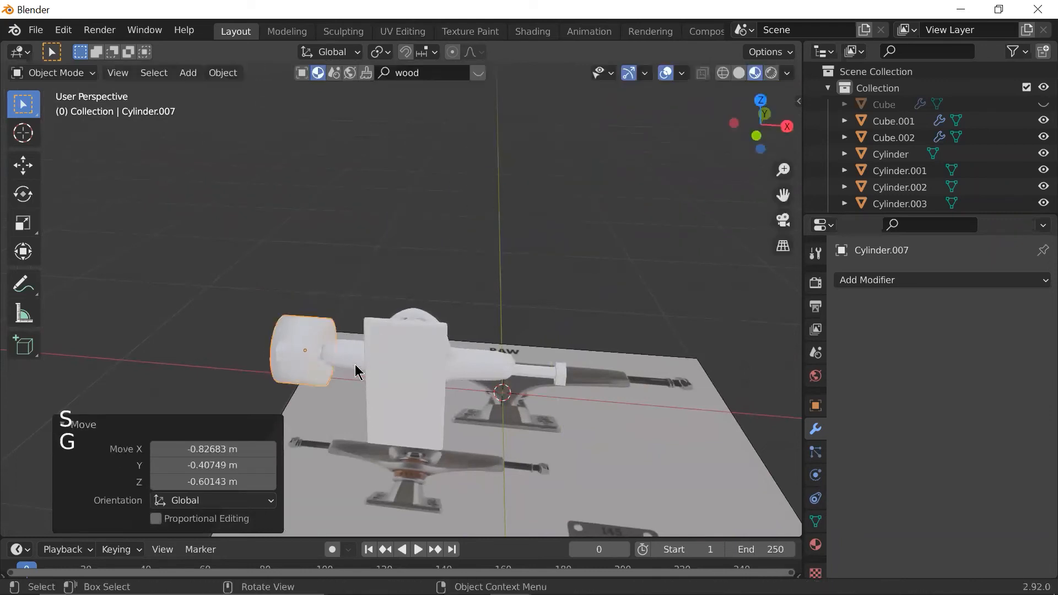
- In top view, shrink the wheel further and center it on the axle between the hanger and the nut
key("KP_7")
key("g")
key("s")
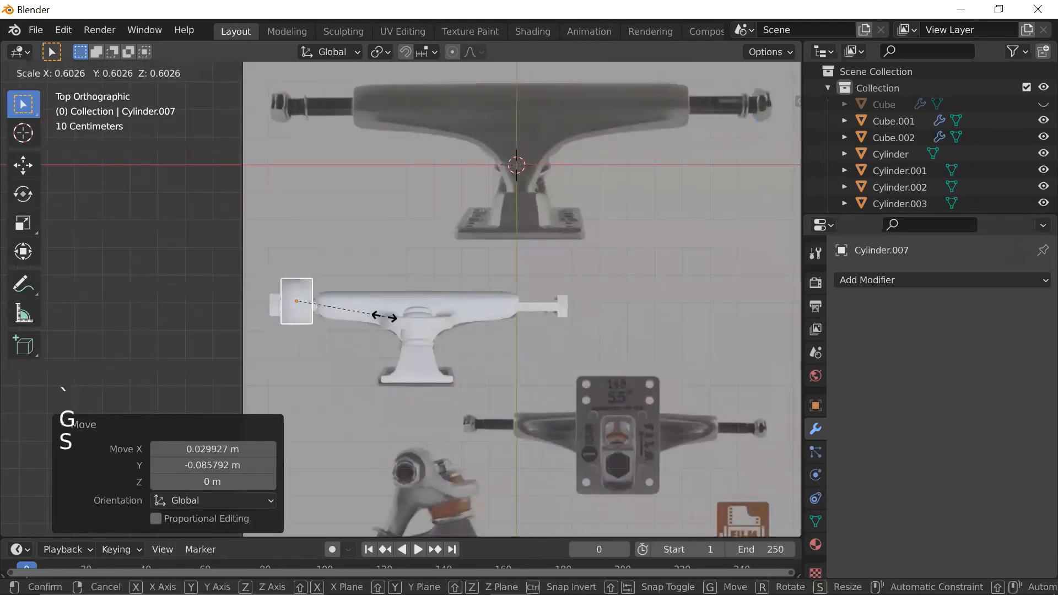
left_click(408, 318)
key("g")
left_click(405, 319)
key("s")
left_click(397, 320)
key("g")
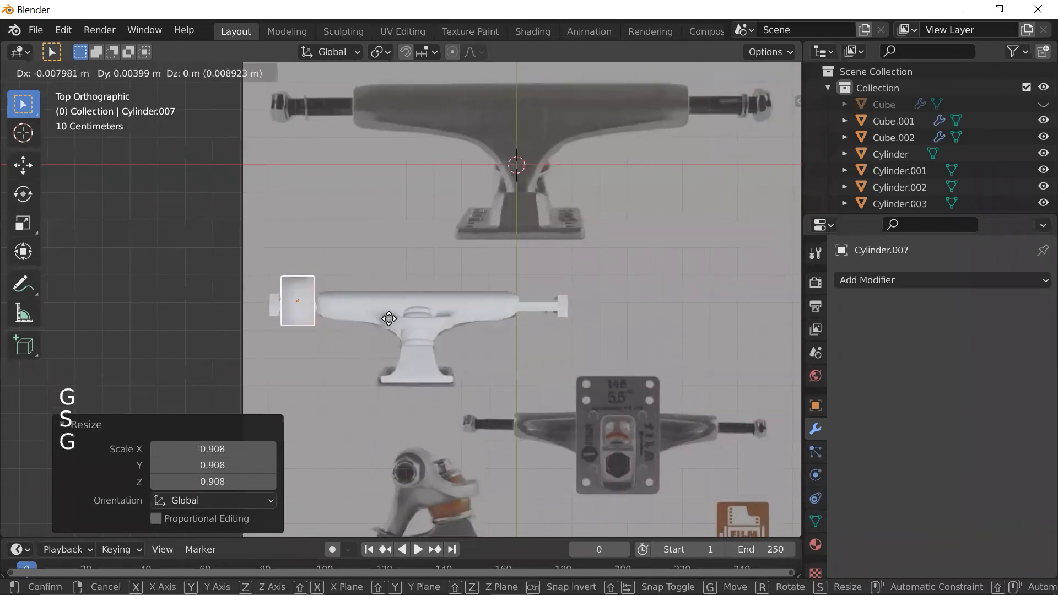
left_click(389, 319)
- Add a Subdivision Surface modifier to the wheel
left_click(893, 281)
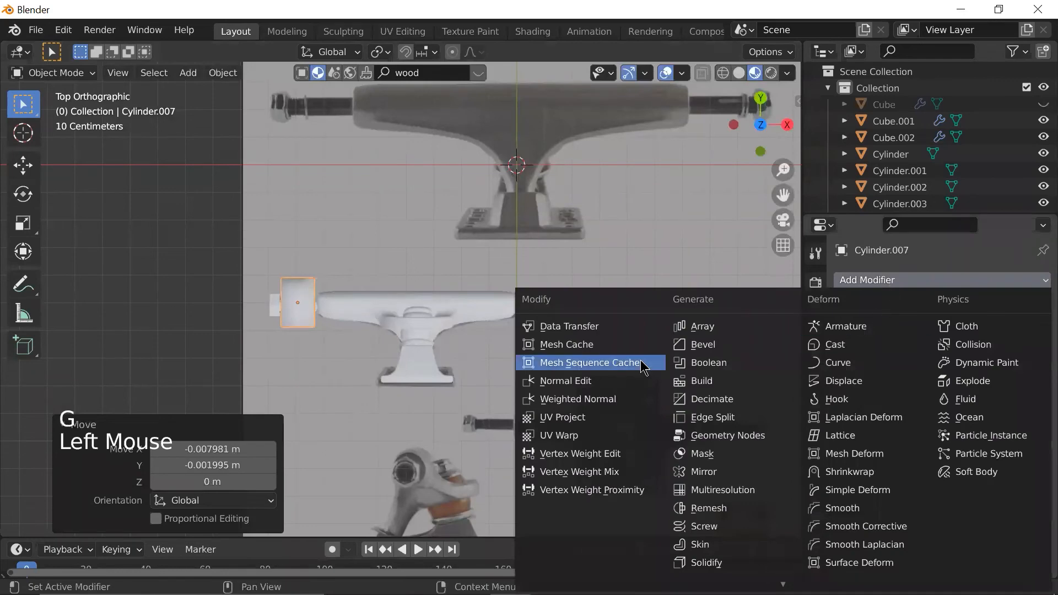
left_click(737, 554)
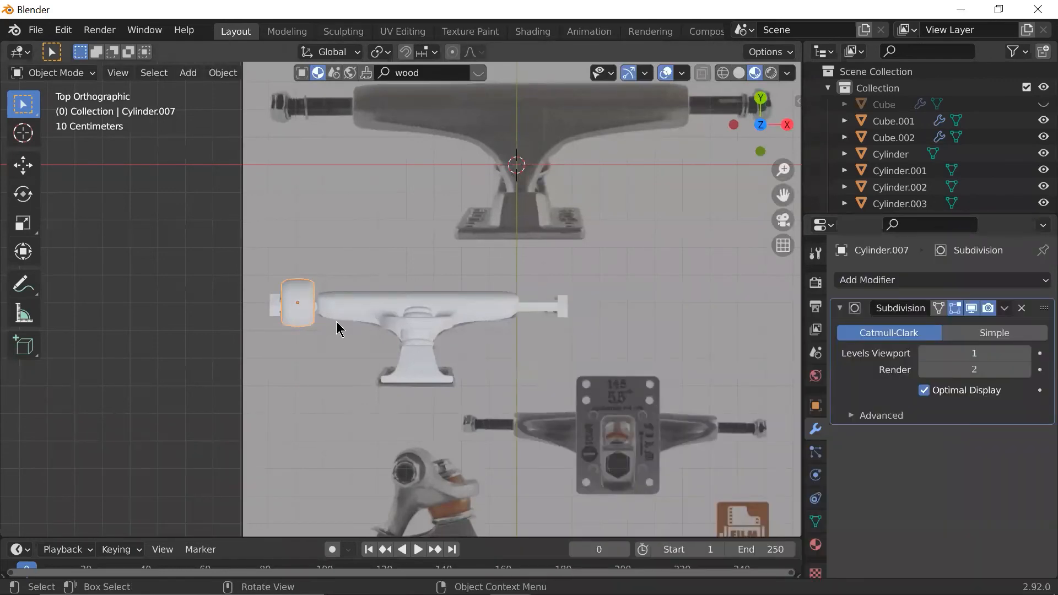
scroll(250, 315, "up", 5)
scroll(250, 313, "down", 1)
- Center the wheel on the axle by moving it about 0.056 m along Z and about -0.004 m along Y
middle_click_drag(250, 313, 384, 388)
scroll(373, 385, "down", 2)
key("g")
key("z")
left_click(387, 356)
scroll(427, 337, "up", 2)
middle_click_drag(428, 342, 429, 362)
key("g")
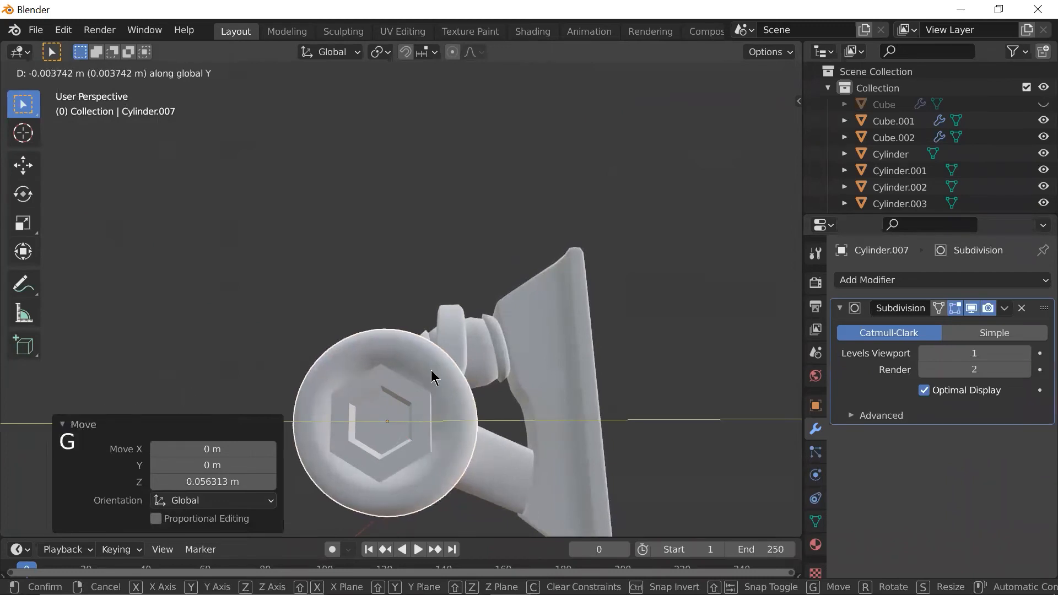
left_click(430, 371)
- Inspect the wheel's fit on the axle from several angles and return to top view
scroll(458, 349, "down", 2)
middle_click_drag(457, 349, 324, 392)
scroll(315, 405, "down", 2)
scroll(363, 378, "up", 2)
scroll(355, 392, "down", 1)
scroll(356, 392, "up", 1)
scroll(359, 389, "down", 1)
middle_click_drag(426, 419, 416, 422)
key("grave")
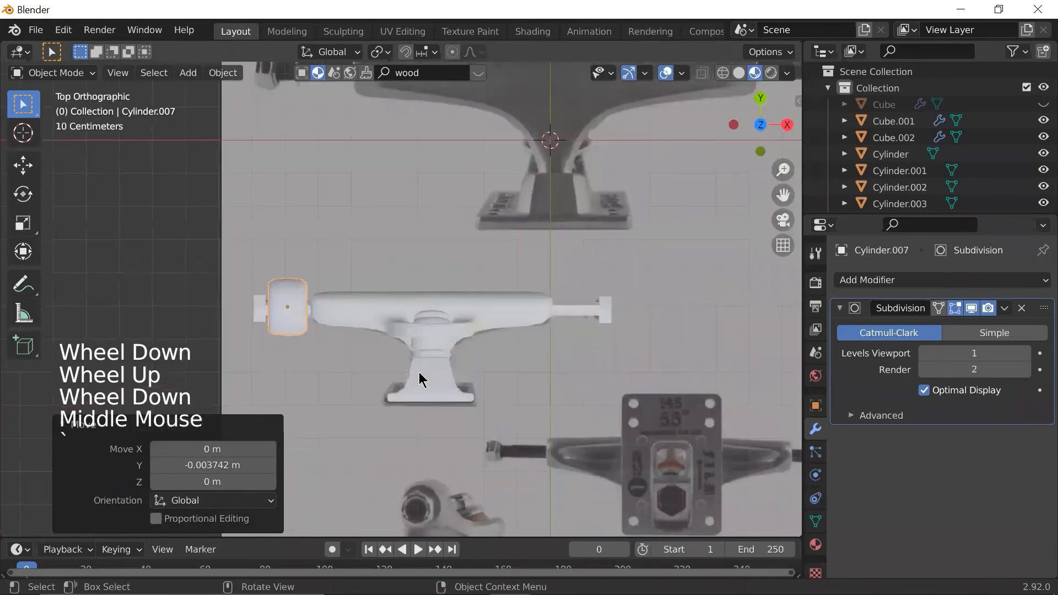
- Duplicate the wheel and place the copy on the opposite axle end, about 0.88 m along X
scroll(418, 371, "up", 2)
key("shift+d")
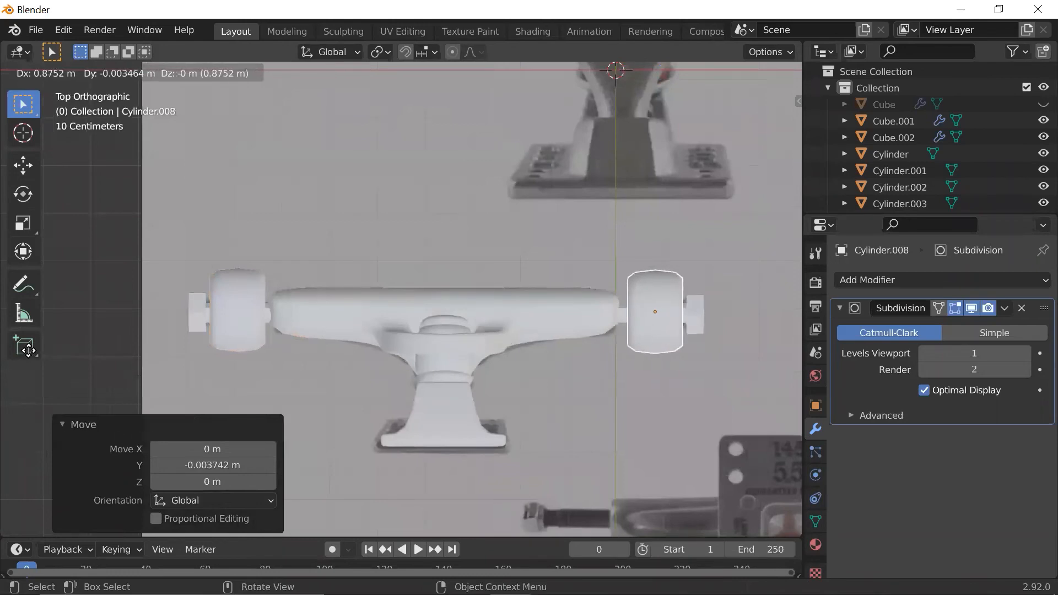
left_click(240, 364)
scroll(252, 356, "down", 5)
middle_click_drag(252, 356, 565, 362)
scroll(443, 217, "up", 4)
scroll(443, 217, "down", 1)
scroll(564, 363, "up", 3)
- Rescale the original wheel and delete its duplicate on the opposite axle end
left_click(609, 392)
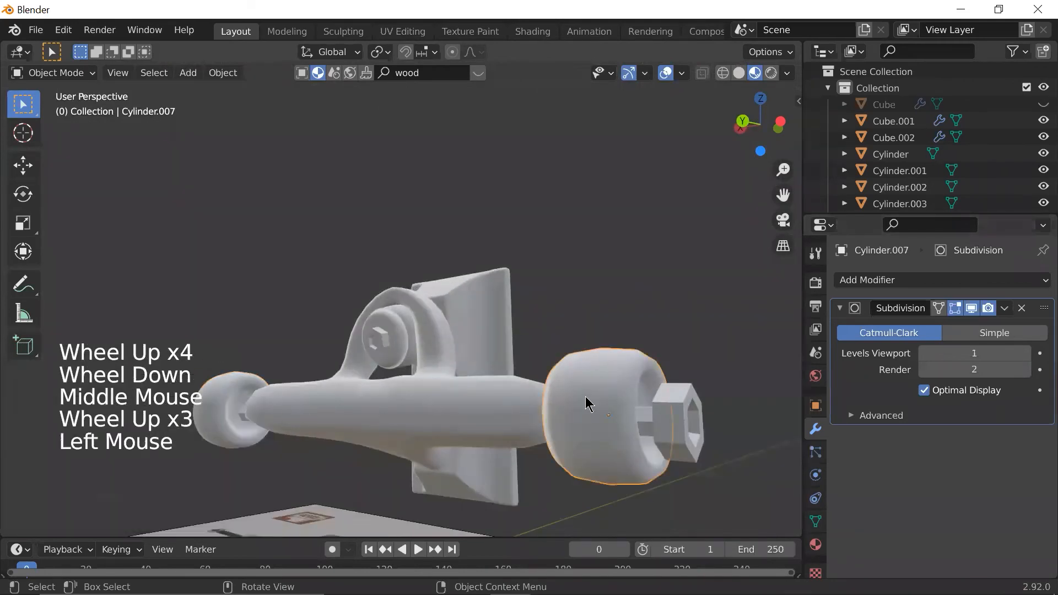
key("s")
left_click(738, 412)
key("grave")
scroll(474, 345, "down", 2)
left_click(606, 317)
key("Delete")
- Move the axle nut beside the remaining wheel about 0.013 m along X so that it sits in the wheel recess
left_click(264, 326)
scroll(263, 333, "up", 2)
left_click(155, 315)
middle_click_drag(155, 315, 472, 266, "shift")
scroll(472, 267, "up", 2)
key("shift+z")
key("g")
key("x")
left_click(485, 269)
key("shift+z")
scroll(484, 267, "down", 1)
mouse_move(484, 267)
middle_mouse_down()
mouse_move(524, 238)
mouse_move(470, 160)
middle_mouse_up()
scroll(448, 351, "up", 2)
key("g")
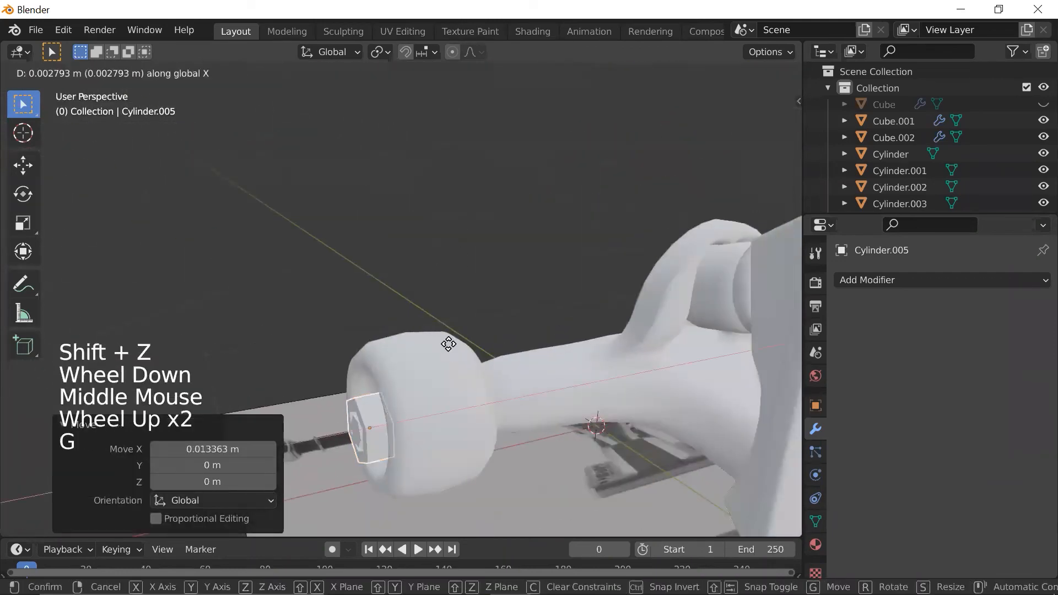
left_click(442, 388)
middle_click_drag(442, 389, 572, 300, "shift")
scroll(571, 300, "up", 4)
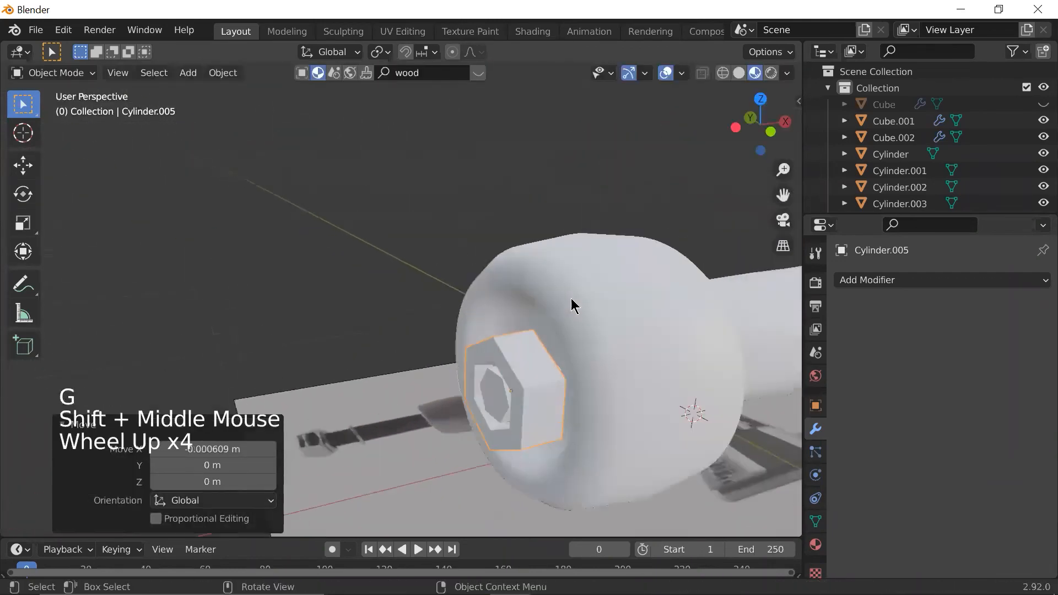
- Shade the wheel smooth and set its Subdivision viewport level to 2
scroll(538, 368, "down", 7)
left_click(517, 276)
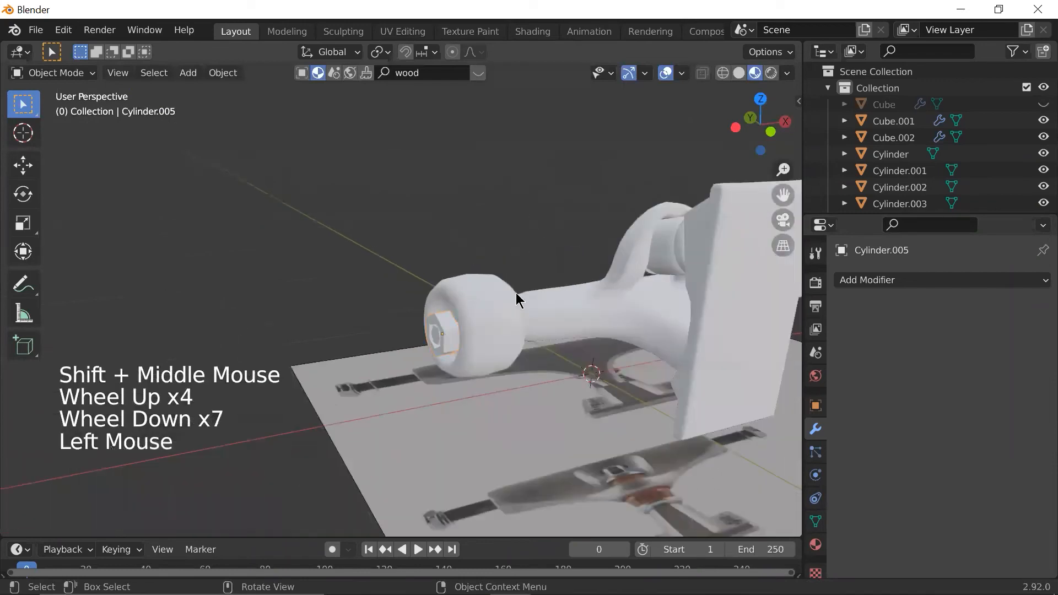
left_click(517, 277)
middle_click_drag(585, 304, 543, 341)
key("grave")
right_click(523, 241)
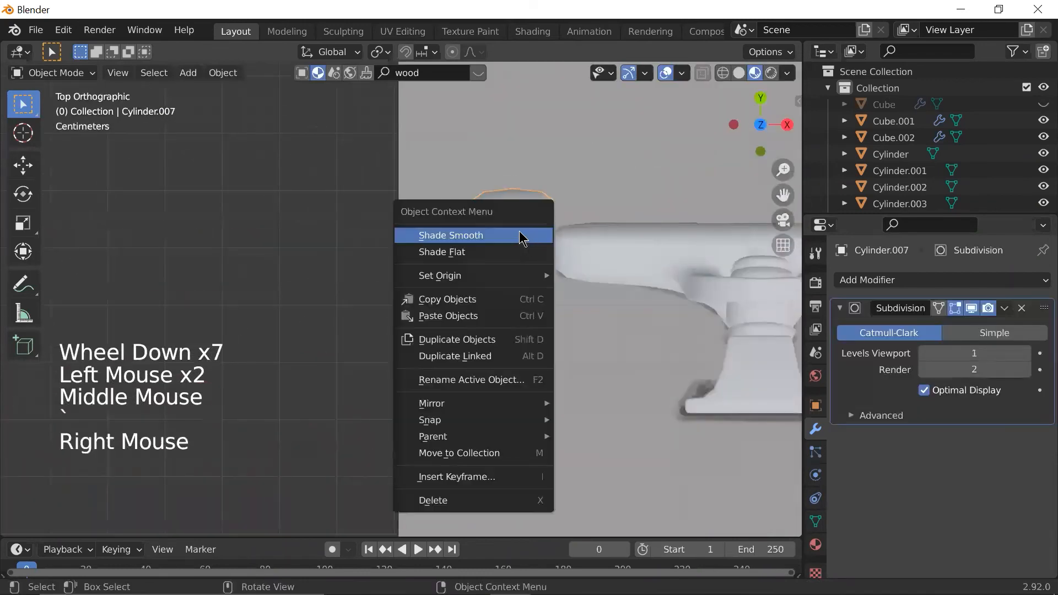
middle_click_drag(610, 239, 446, 247, "shift")
left_click(1025, 353)
scroll(589, 314, "down", 2)
middle_click_drag(569, 309, 527, 313, "shift")
- Duplicate the finished wheel along X onto the opposite axle end and check the truck in perspective
key("shift+d")
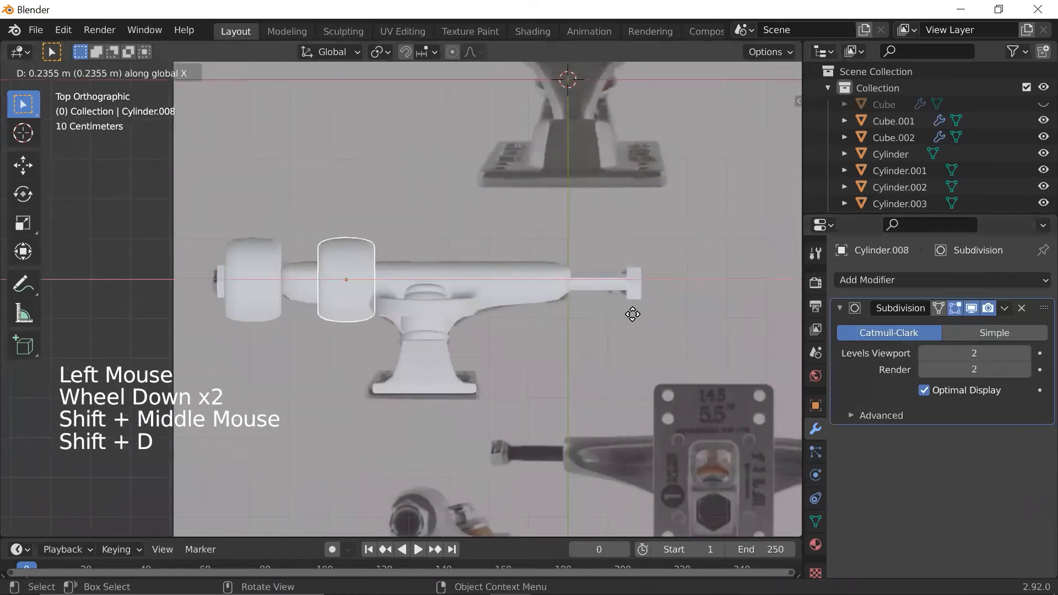
left_click(69, 316)
scroll(294, 322, "down", 7)
left_click(514, 265)
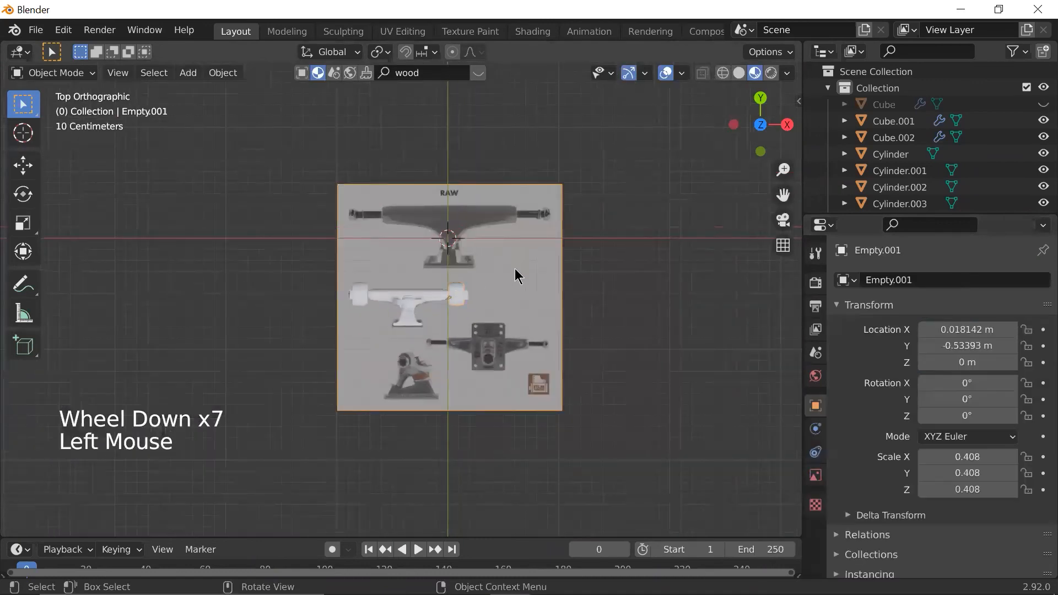
scroll(453, 282, "up", 3)
middle_click_drag(453, 282, 543, 270)
scroll(518, 316, "up", 3)
scroll(517, 386, "down", 2)
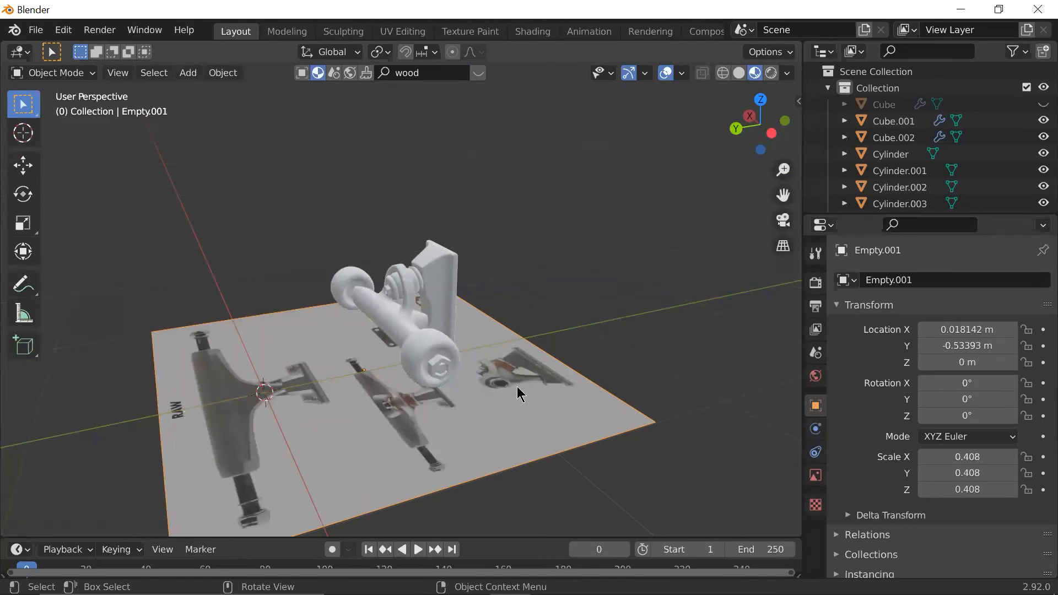
scroll(517, 386, "up", 2)
left_click(606, 283)
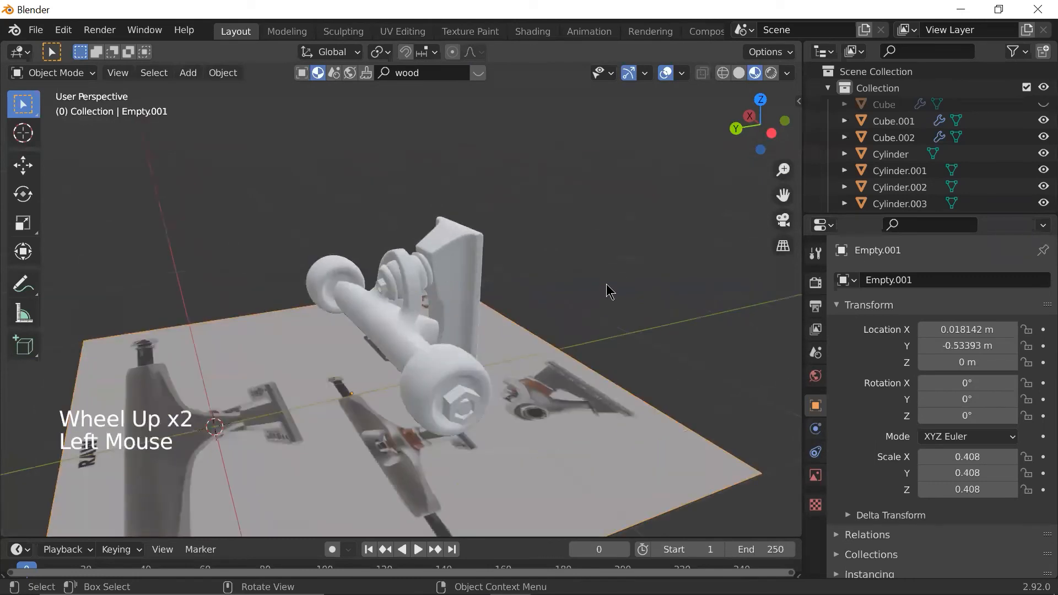
- Create a new material on the original wheel and name it wheel
left_click(476, 77)
left_click(432, 375)
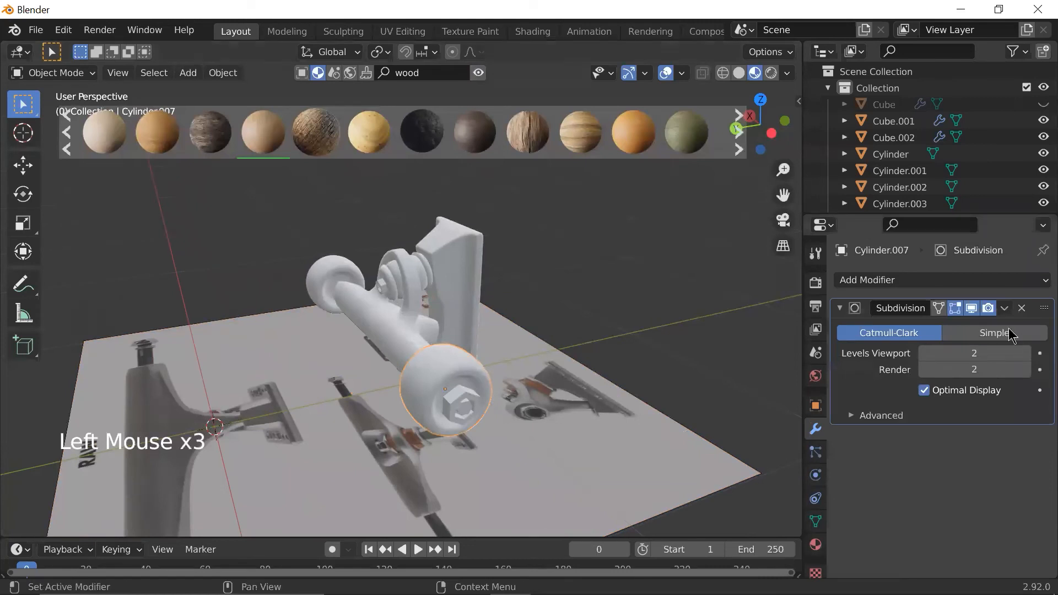
left_click(815, 544)
left_click(897, 353)
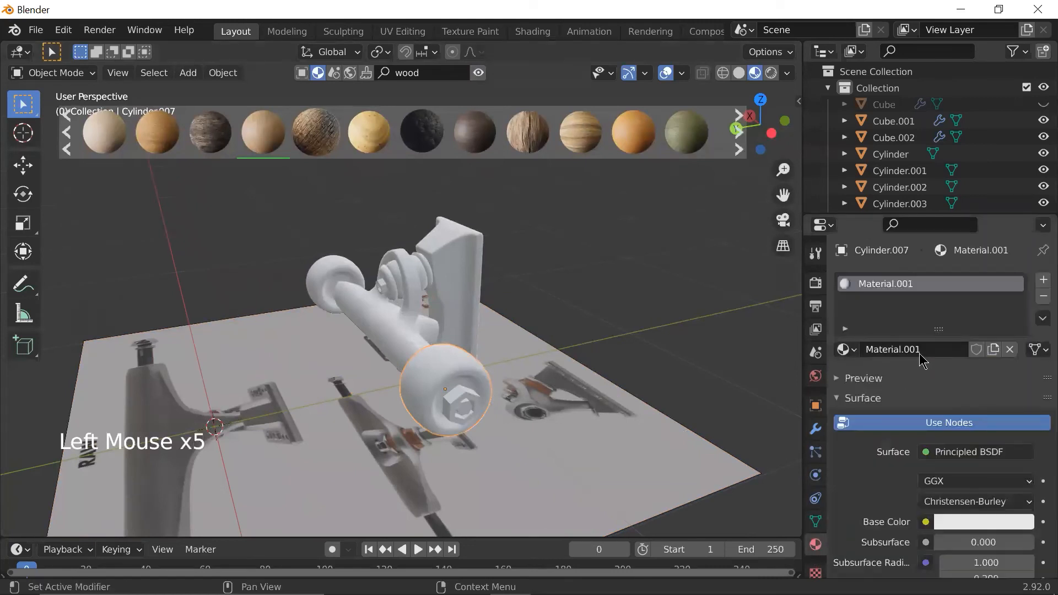
scroll(887, 439, "down", 2)
scroll(881, 429, "up", 2)
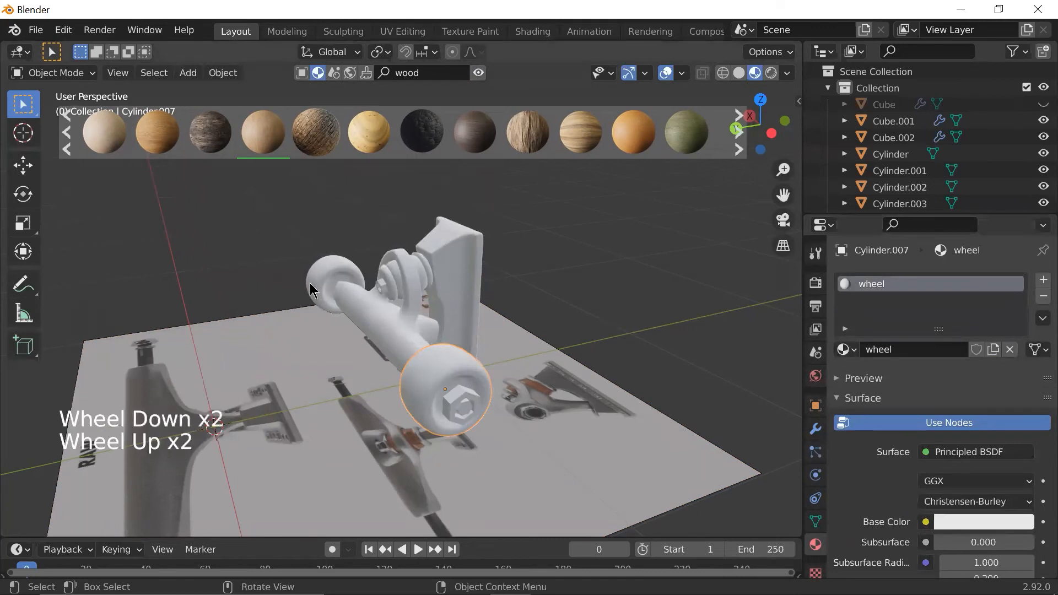
- Assign the existing wheel material to the duplicated wheel
left_click(329, 275)
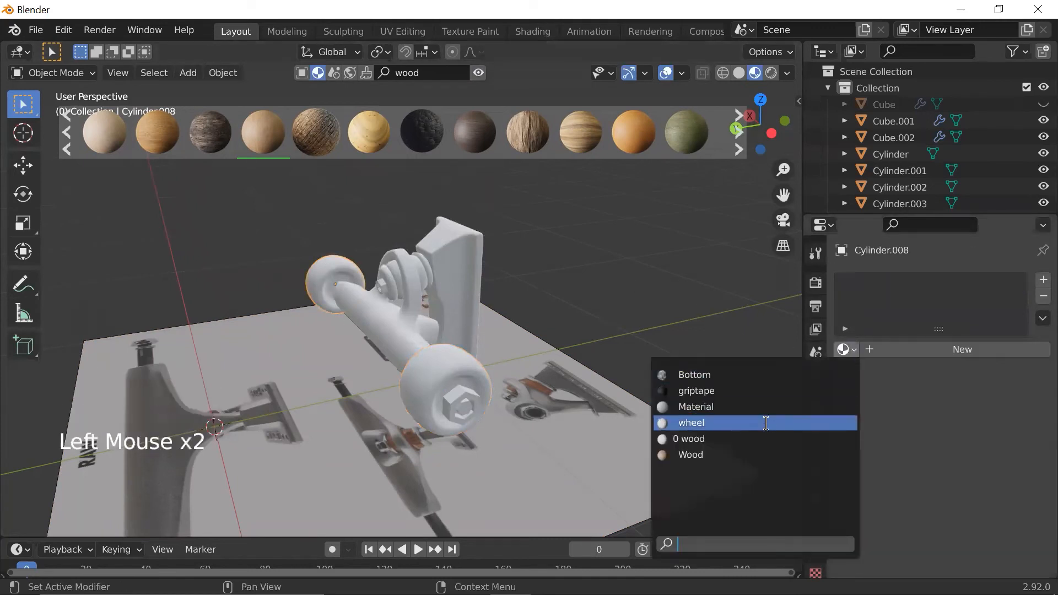
left_click(756, 423)
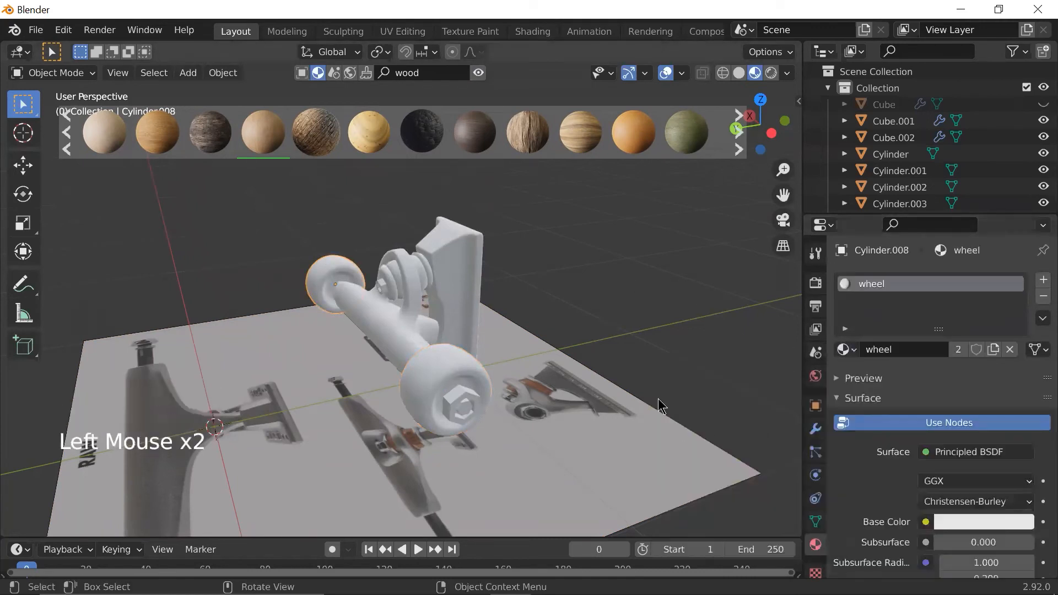
scroll(461, 384, "up", 2)
scroll(457, 378, "down", 3)
- Set the wheel material's base color to a pale yellow with hue 0.158 and saturation 0.456
left_click(449, 378)
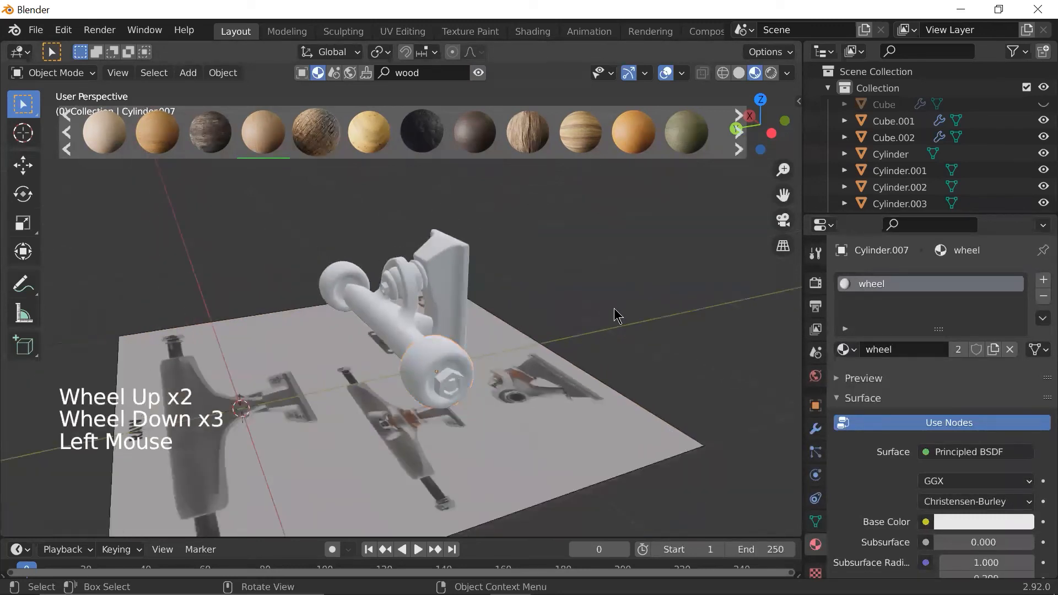
scroll(443, 404, "up", 3)
left_click(468, 421)
scroll(468, 422, "down", 3)
left_click(845, 350)
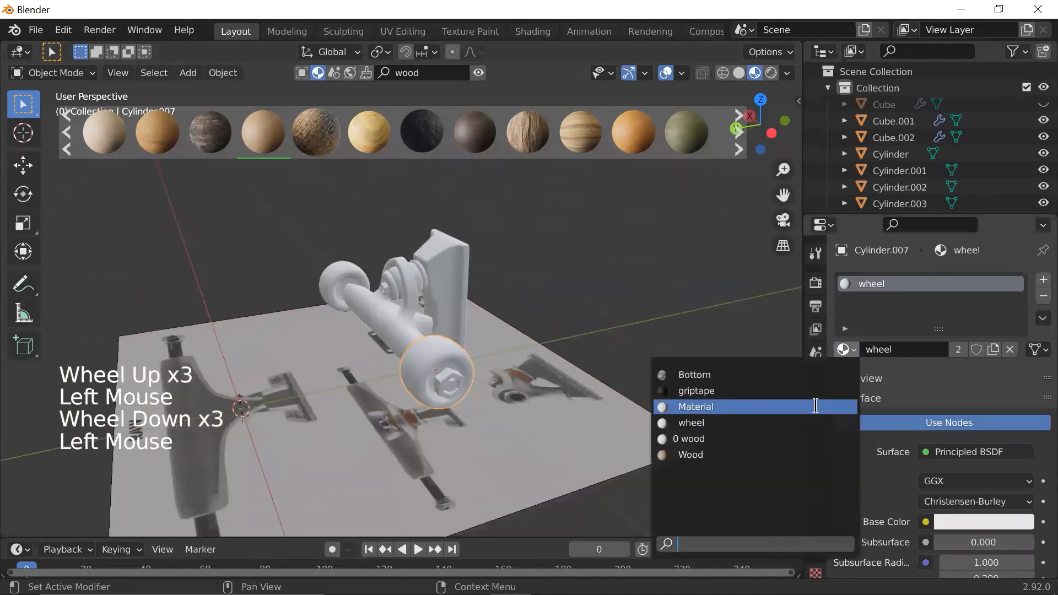
scroll(915, 502, "down", 3)
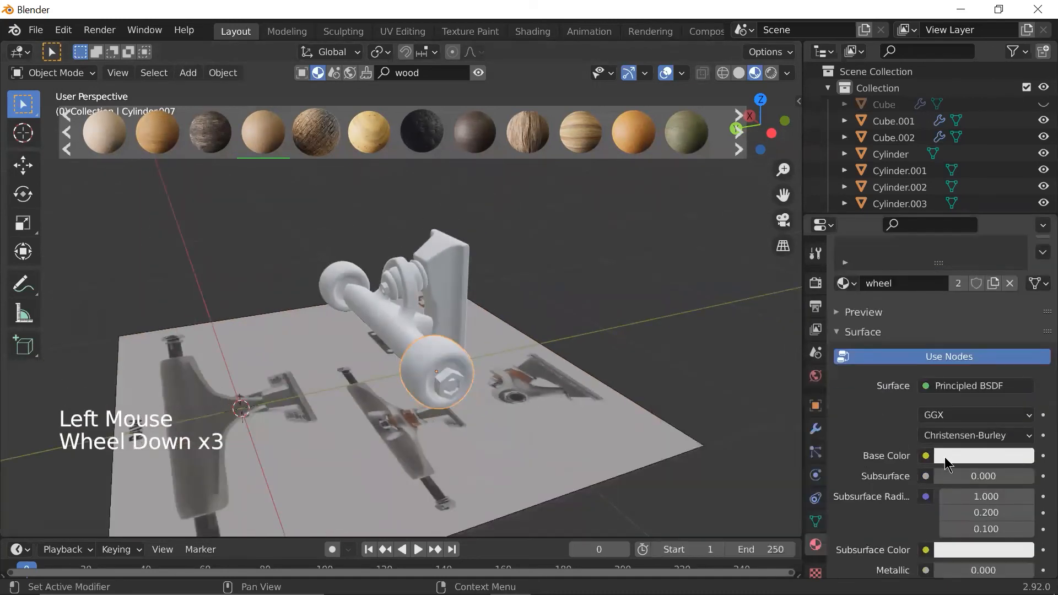
left_click(958, 454)
left_click_drag(928, 326, 936, 290)
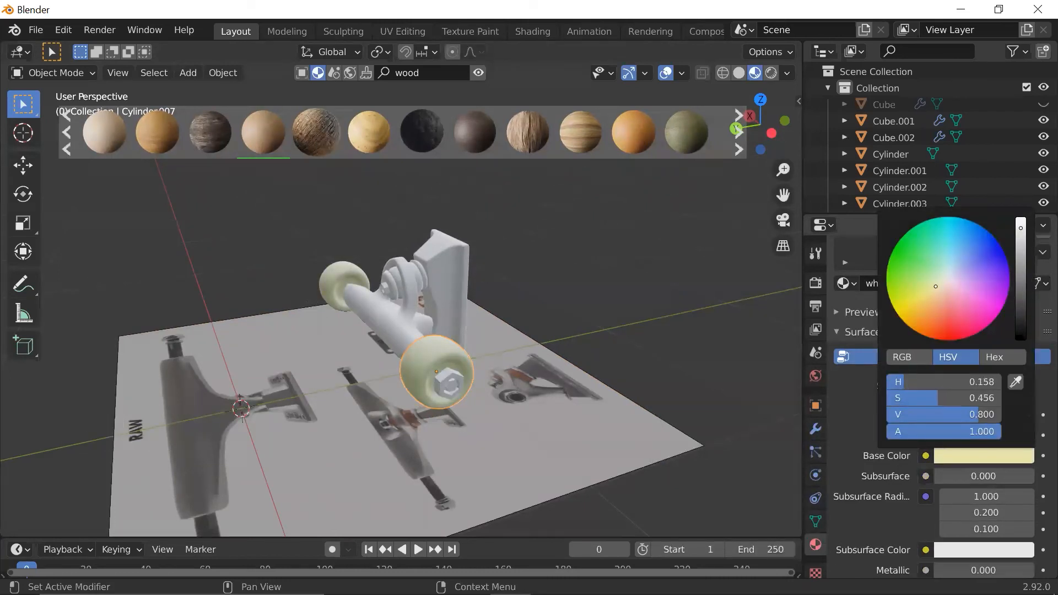
- Lower the wheel material's roughness to 0.167
scroll(909, 474, "down", 4)
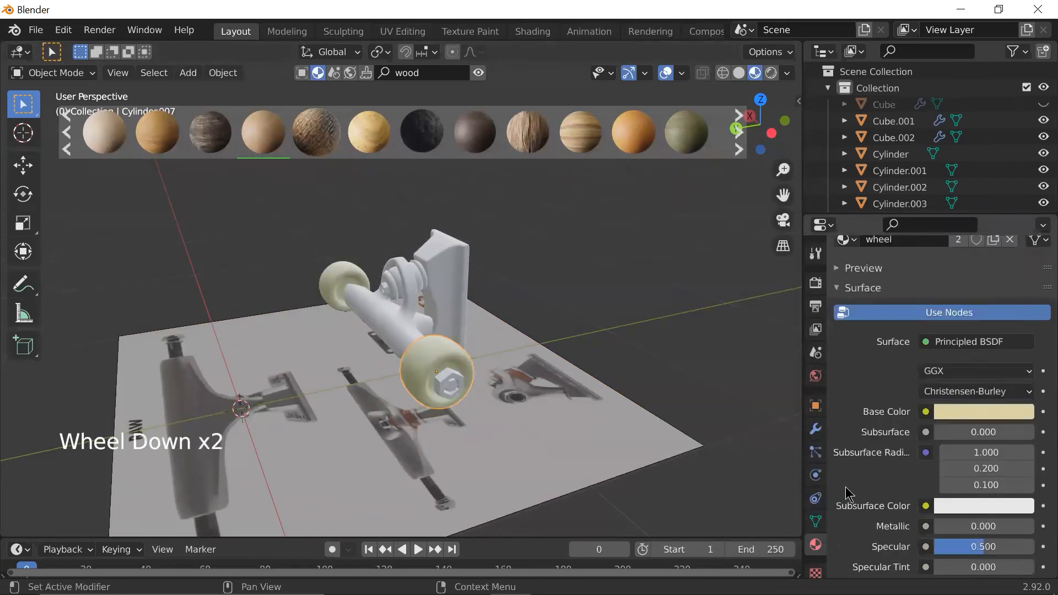
scroll(916, 488, "down", 4)
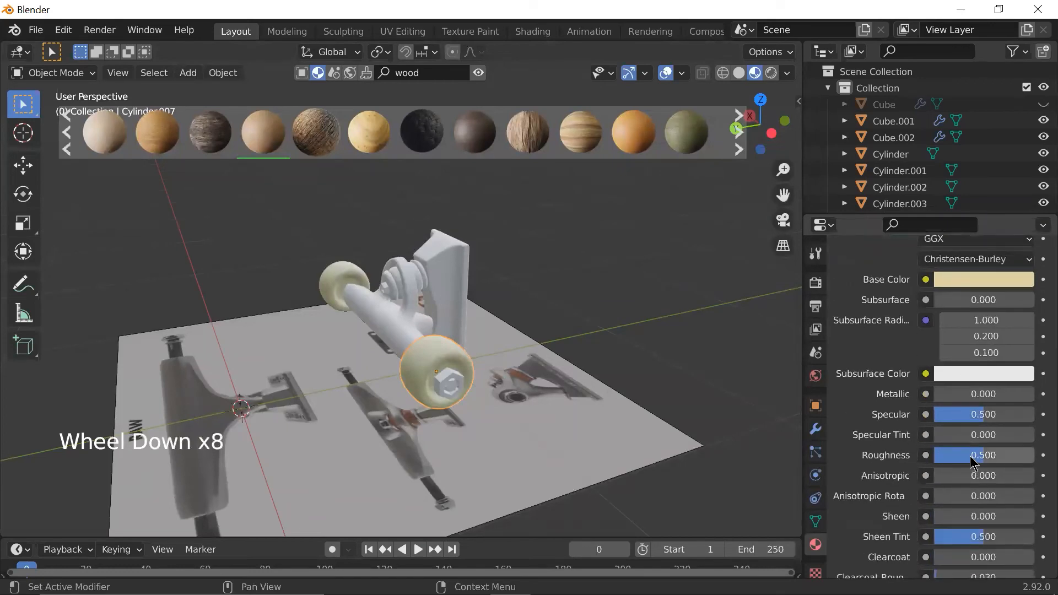
left_click_drag(969, 461, 955, 460)
scroll(600, 349, "up", 4)
scroll(634, 345, "down", 3)
- Rename the hanger's material from Material.001 to metal
middle_click_drag(634, 345, 389, 326)
scroll(349, 326, "up", 1)
scroll(383, 379, "down", 3)
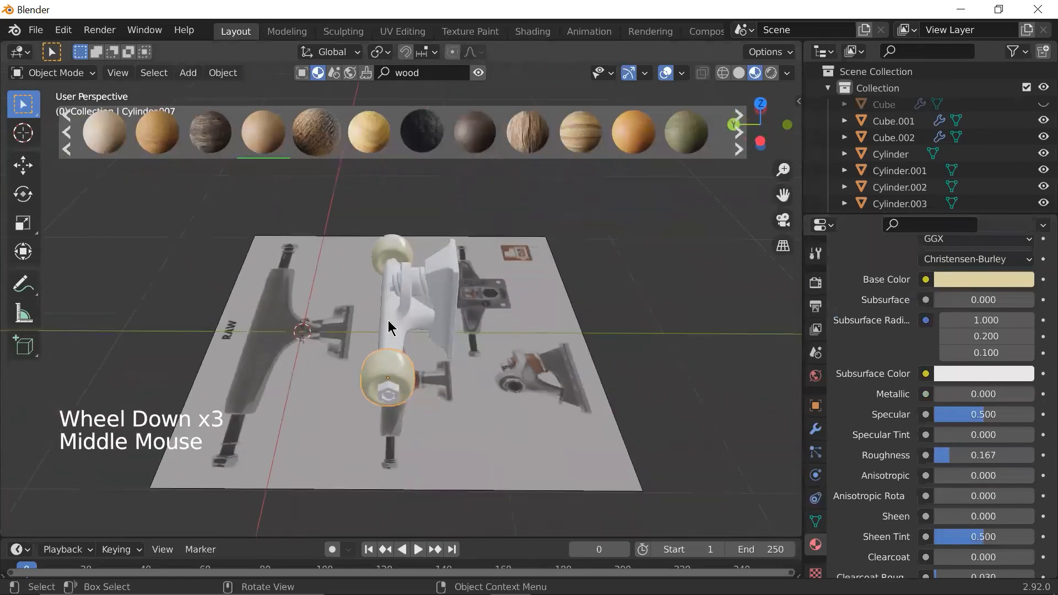
left_click(390, 326)
scroll(515, 293, "up", 1)
scroll(515, 292, "up", 1)
left_click(962, 351)
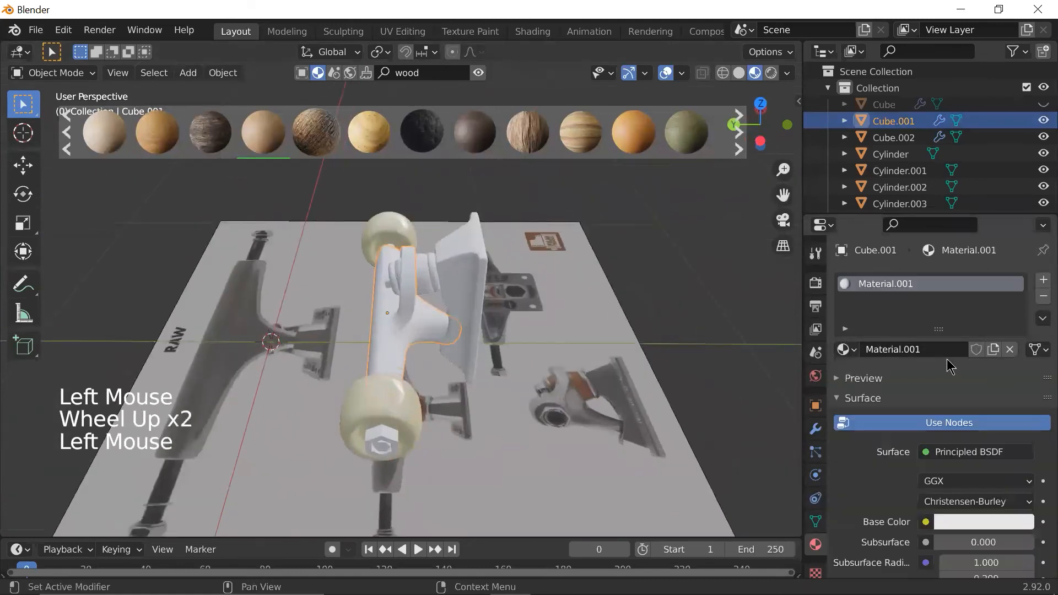
left_click(392, 277)
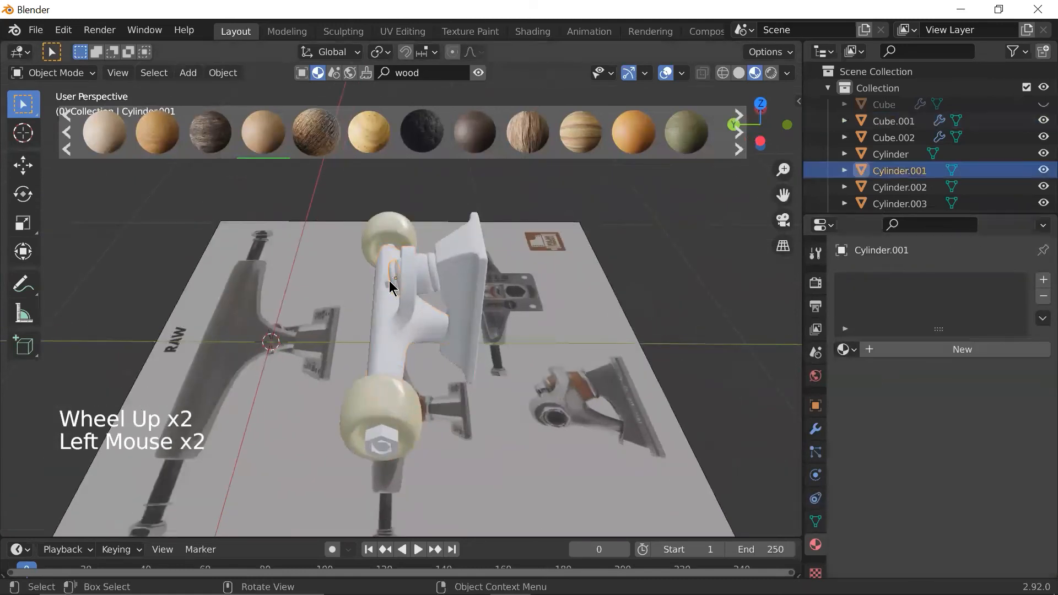
left_click(382, 306)
left_click(899, 348)
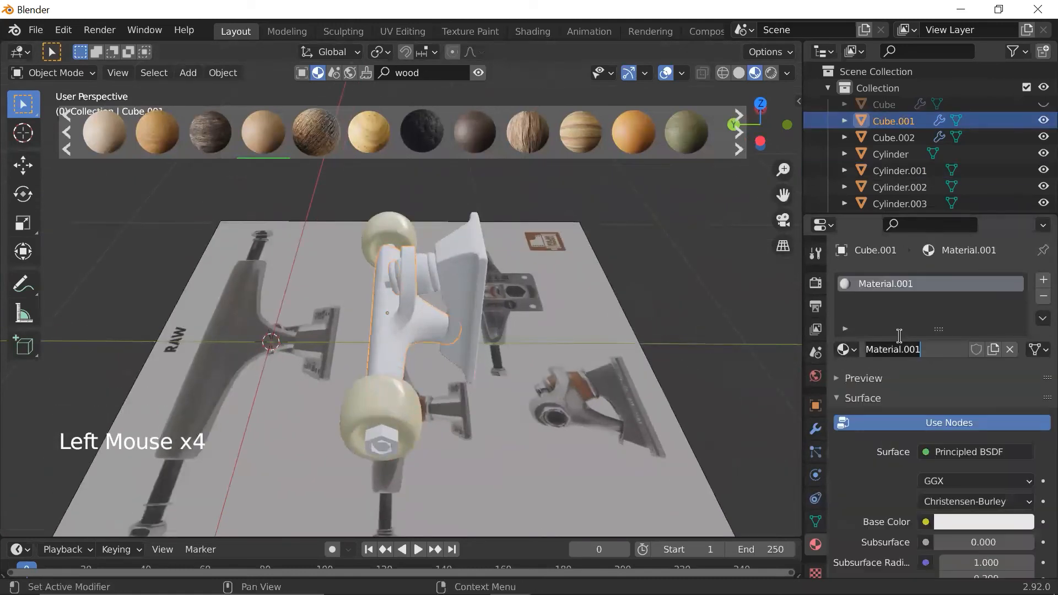
key("Escape")
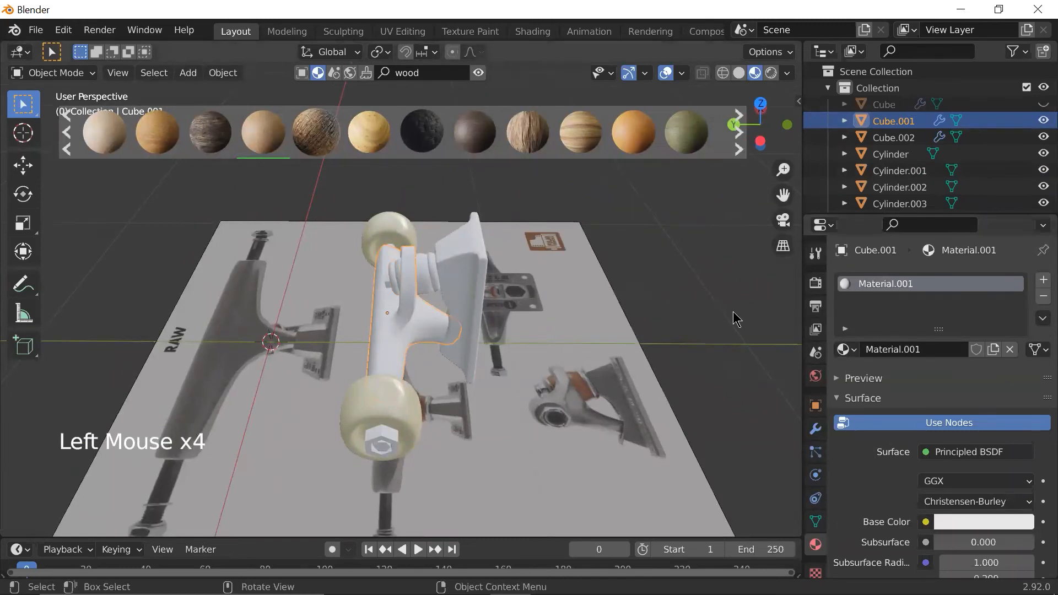
left_click(910, 350)
type("metal")
key("Return")
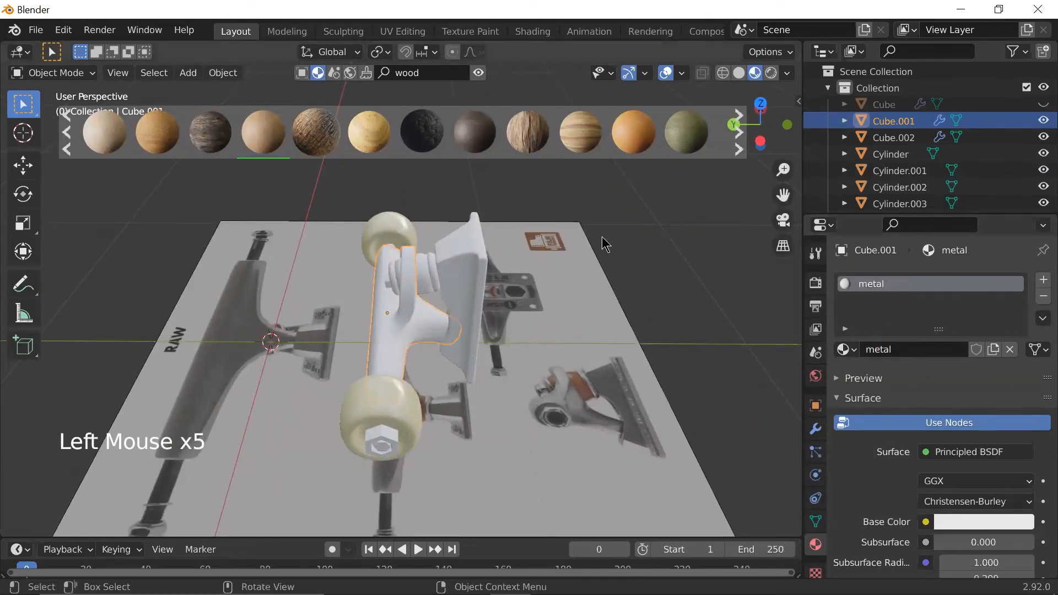
- Assign the existing metal material to the outer kingpin washer and the kingpin nut beside the hanger
scroll(413, 260, "up", 2)
left_click(379, 278)
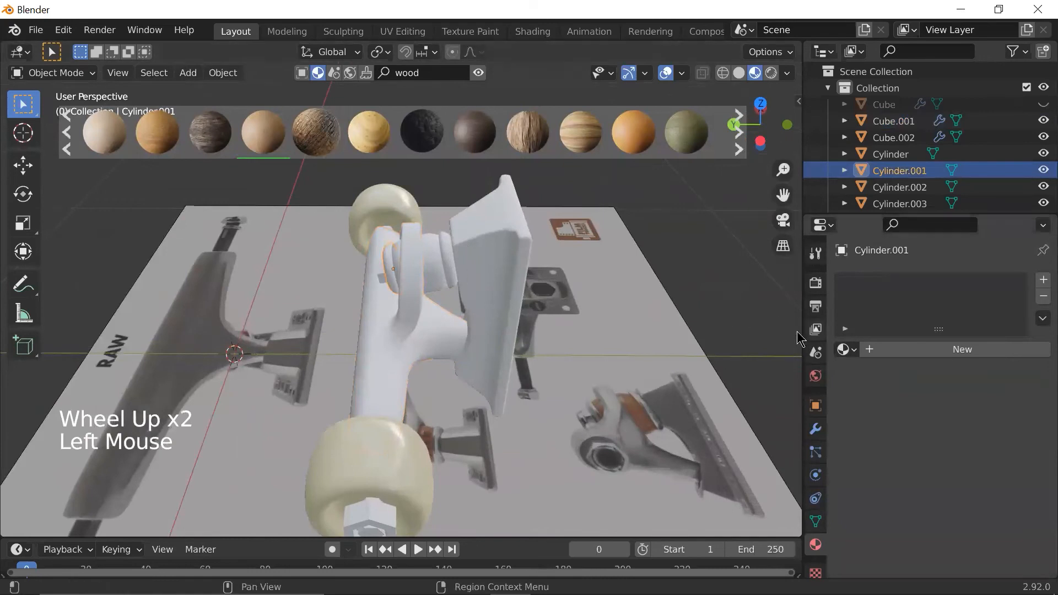
left_click(846, 350)
left_click(755, 424)
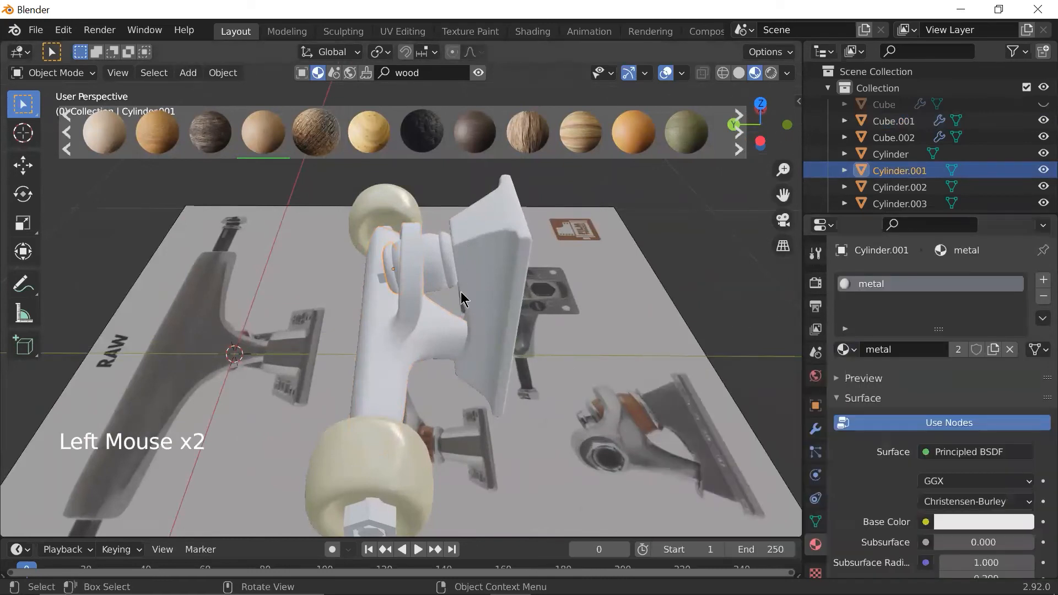
left_click(386, 280)
left_click(844, 349)
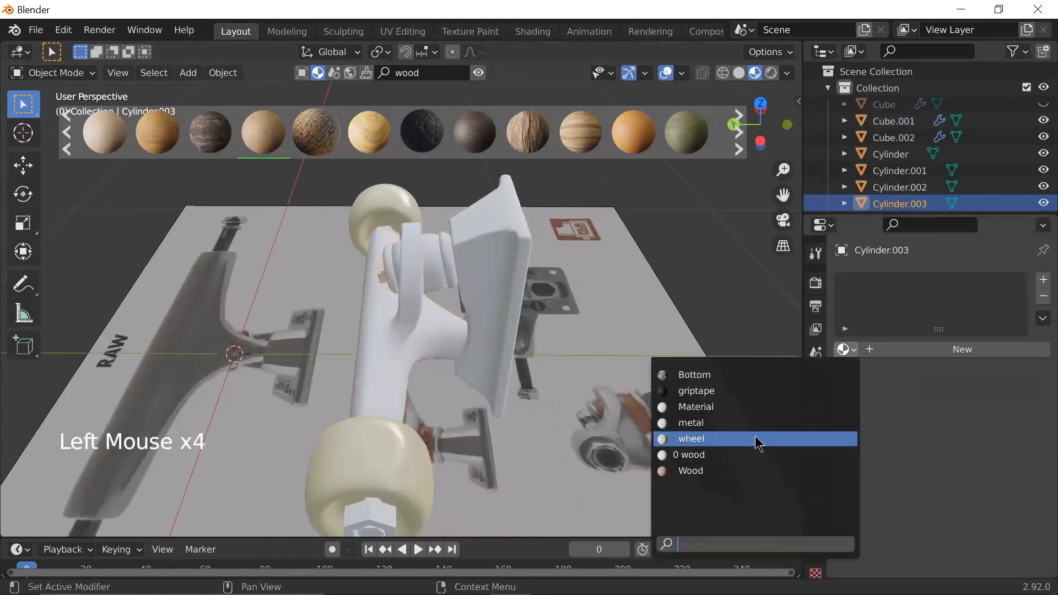
left_click(754, 438)
left_click(846, 350)
left_click(761, 425)
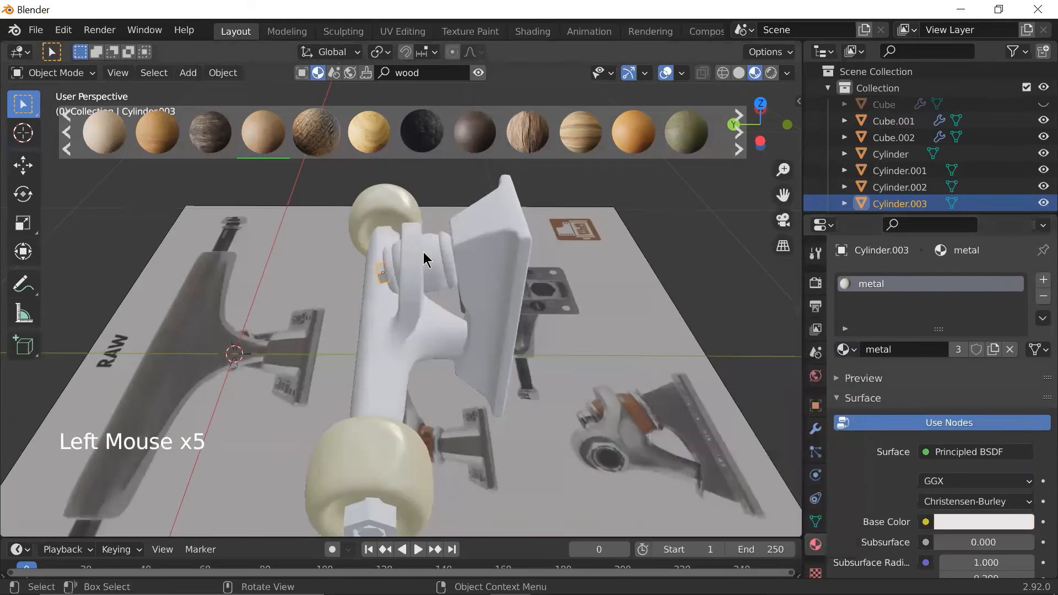
- Assign the existing metal material to the washer next to the baseplate and to the baseplate itself
left_click(446, 252)
left_click(844, 350)
left_click(799, 421)
left_click(525, 262)
left_click(844, 349)
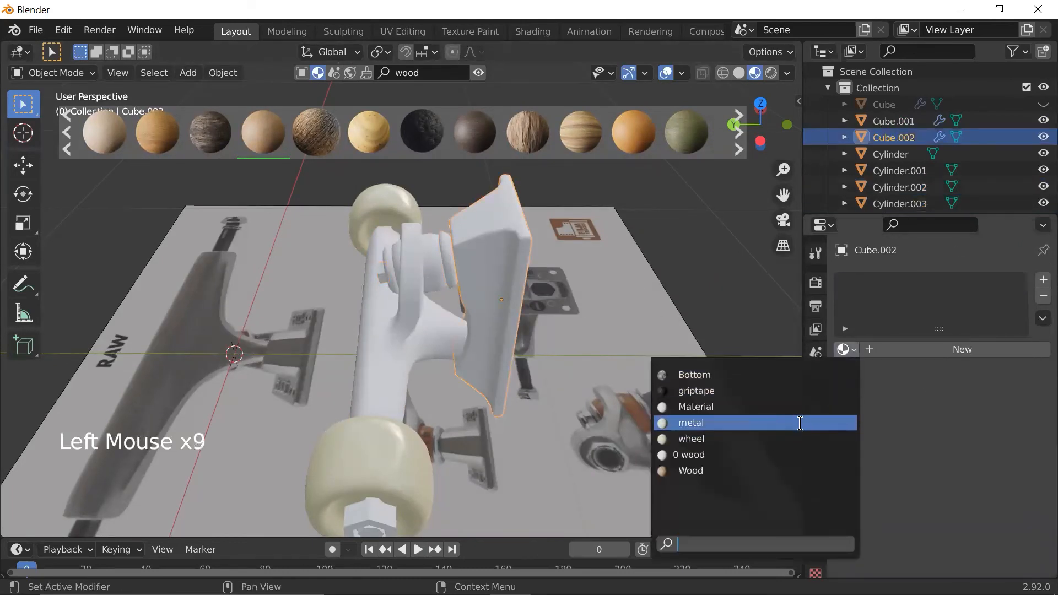
left_click(799, 425)
scroll(508, 353, "down", 1)
scroll(534, 359, "up", 3)
scroll(474, 243, "down", 2)
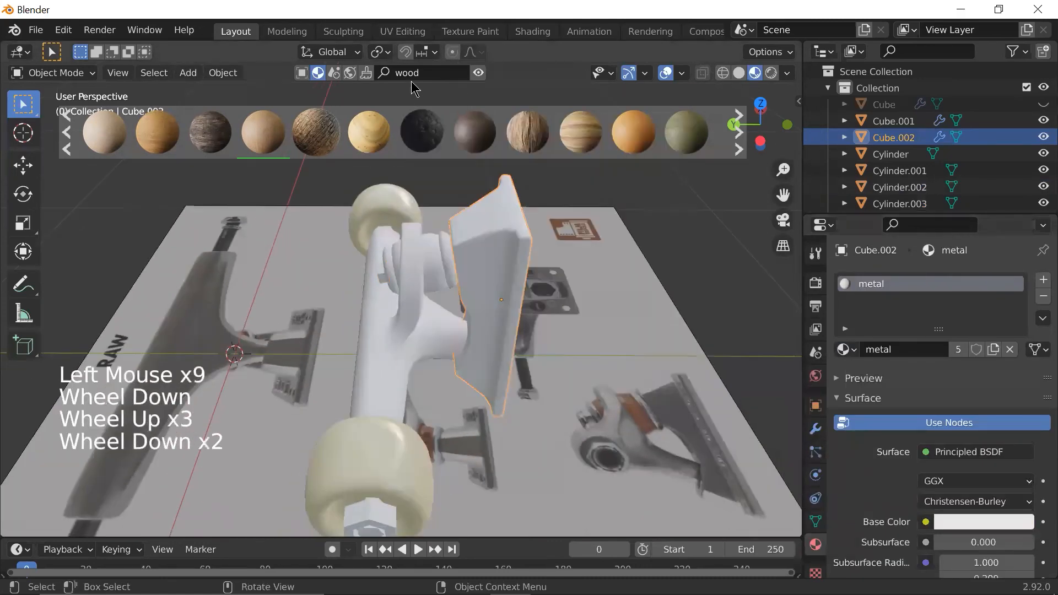
- Search the BlenderKit materials for metal and apply the Degradable Metal material to the baseplate
left_click(412, 72)
type("metal")
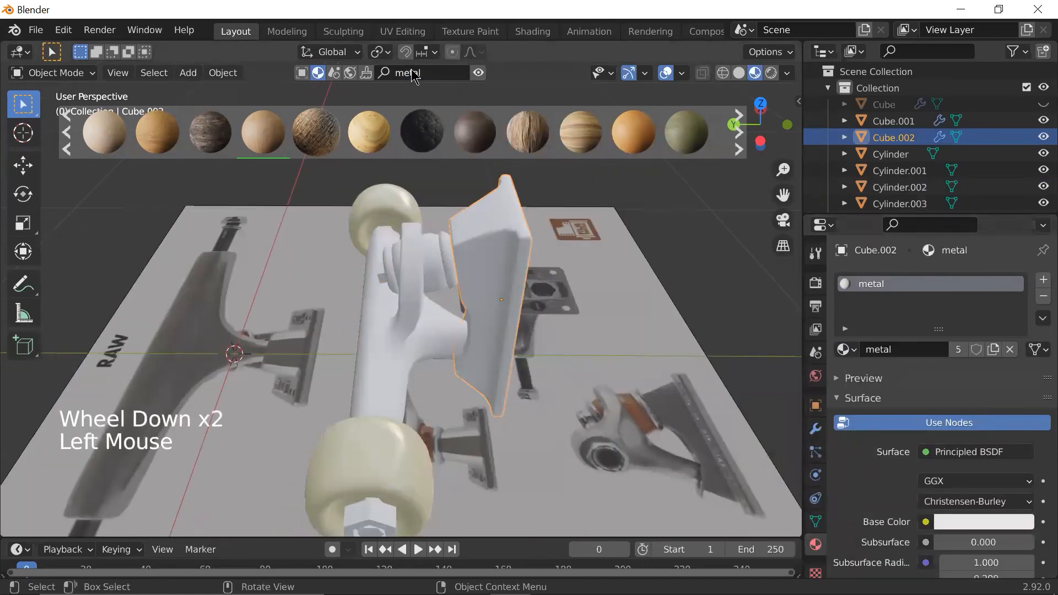
key("Return")
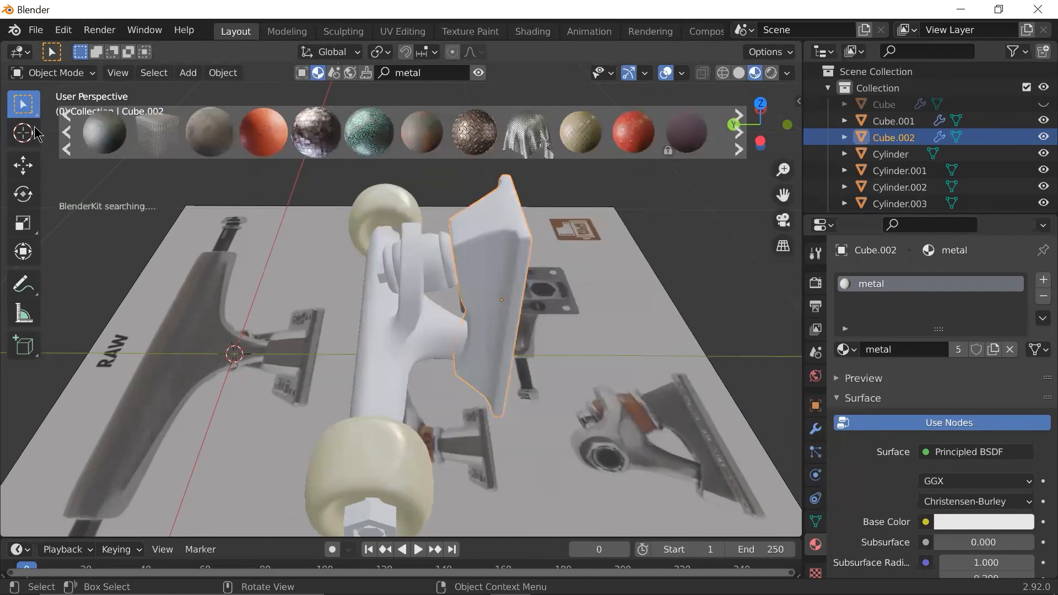
mouse_move(569, 157)
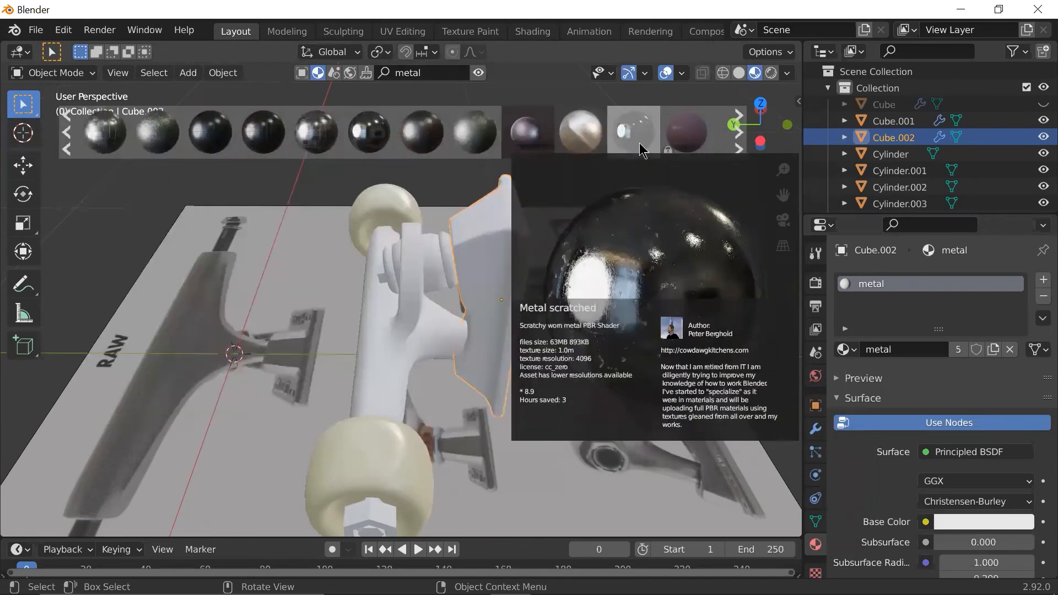
left_click_drag(590, 150, 586, 294)
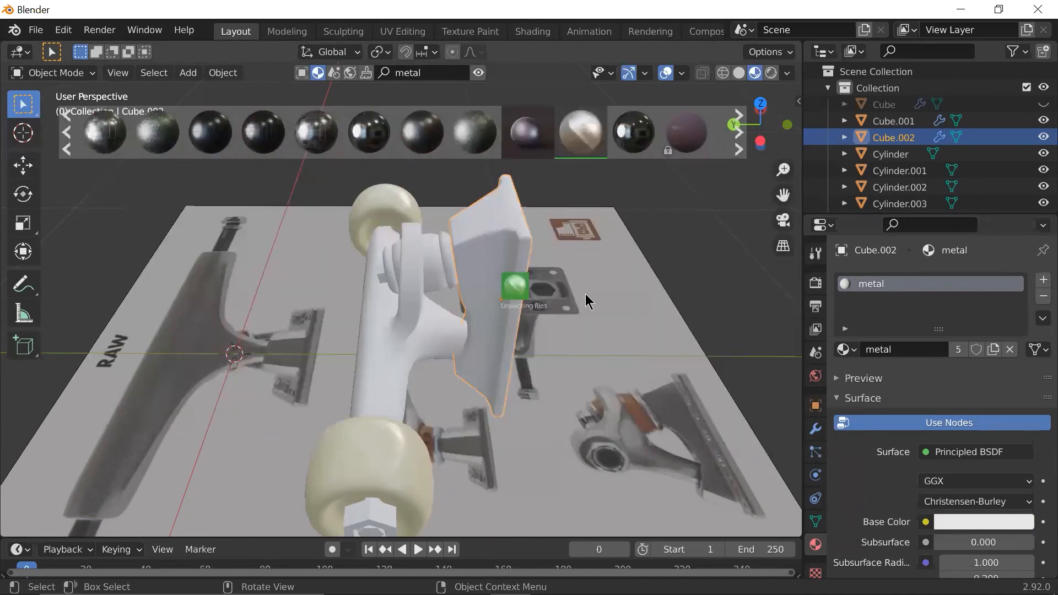
scroll(585, 295, "down", 2)
scroll(586, 296, "up", 1)
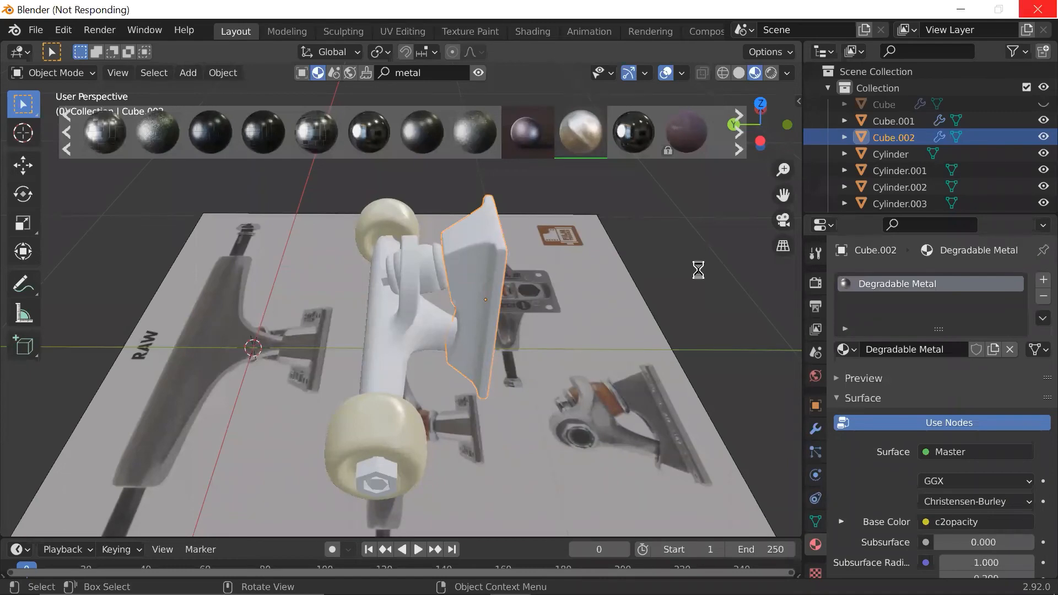
scroll(700, 272, "up", 1)
scroll(677, 287, "up", 1)
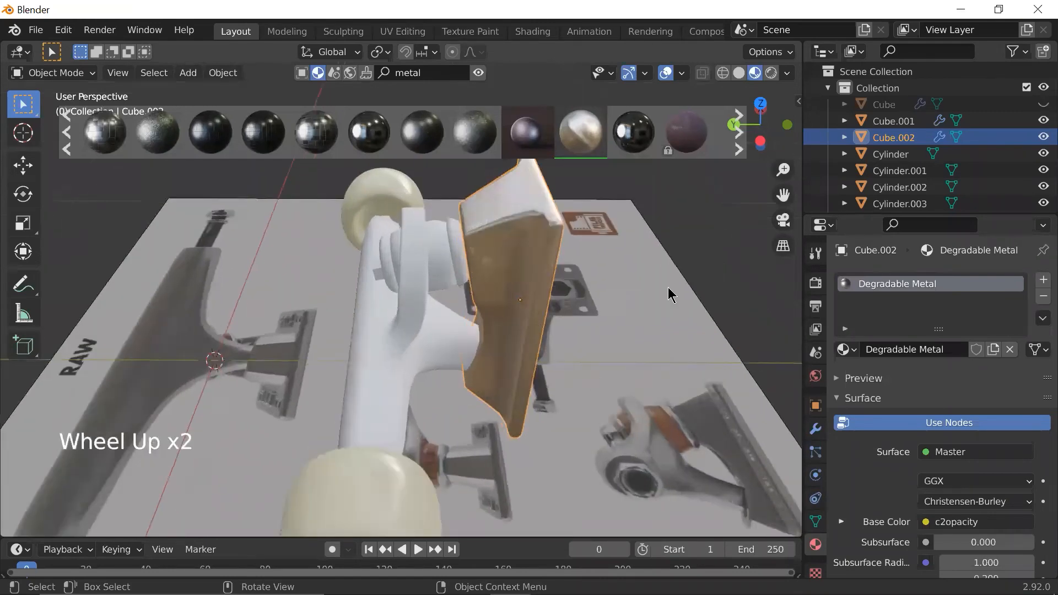
scroll(650, 288, "down", 2)
scroll(628, 285, "up", 4)
scroll(584, 282, "down", 2)
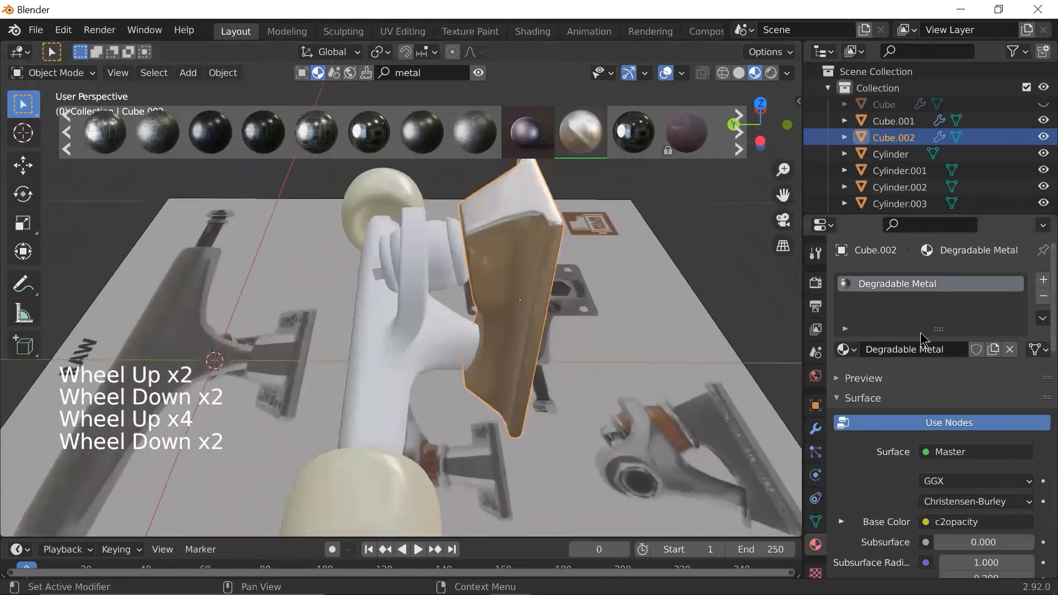
scroll(502, 237, "down", 2)
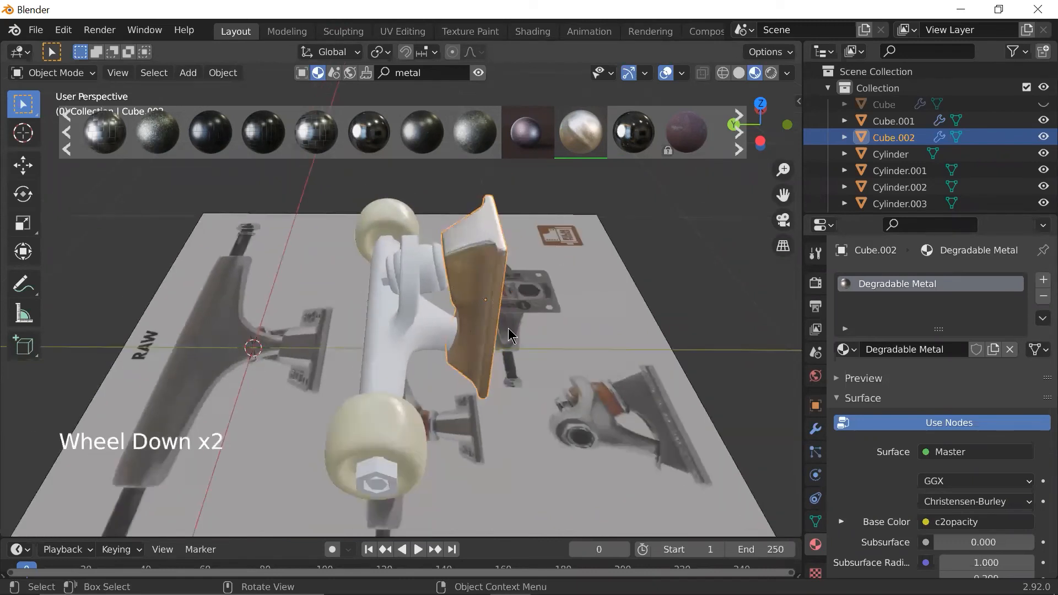
- Link the baseplate's Degradable Metal material to the hanger, both kingpin washers and the kingpin nut, keeping the baseplate as the active object
scroll(430, 276, "up", 1)
left_click(443, 265, "shift")
left_click(445, 263, "shift")
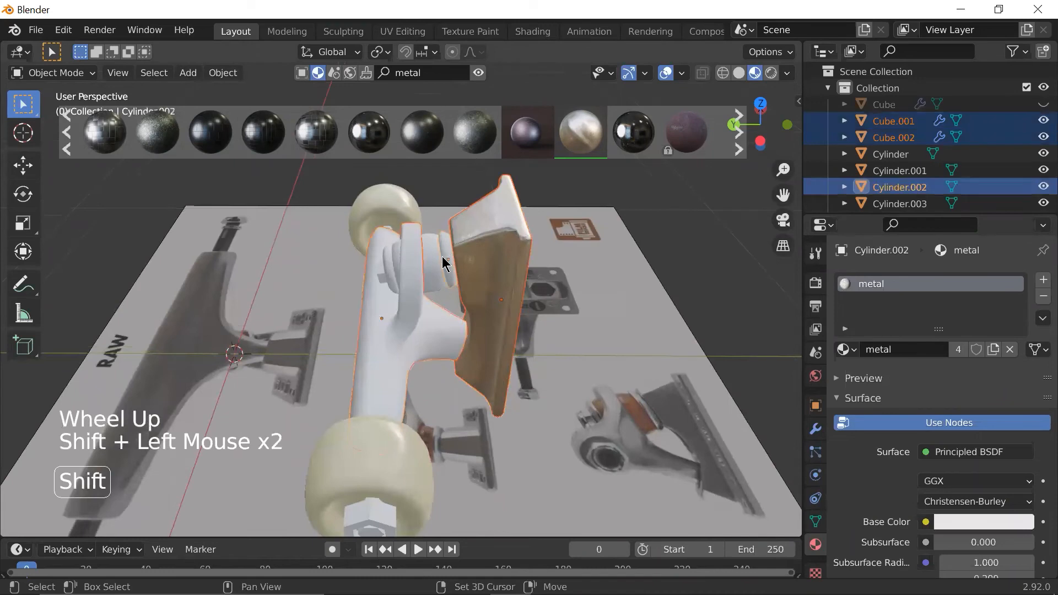
left_click(385, 278, "shift")
left_click(384, 278, "shift")
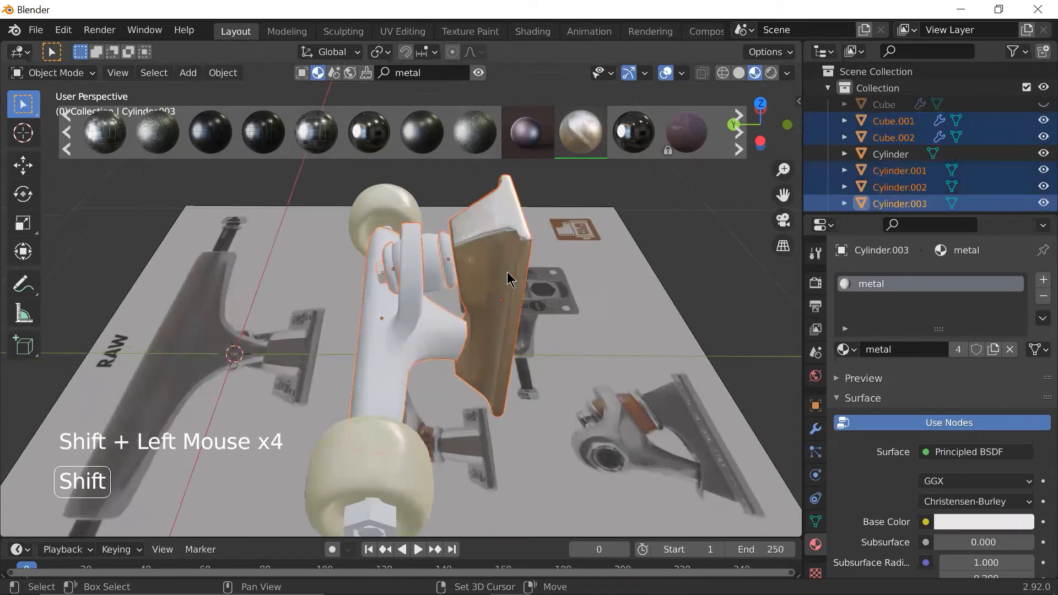
left_click(497, 223, "shift")
middle_click_drag(497, 224, 480, 340)
scroll(466, 292, "up", 2)
scroll(484, 300, "down", 1)
middle_click_drag(538, 282, 553, 252)
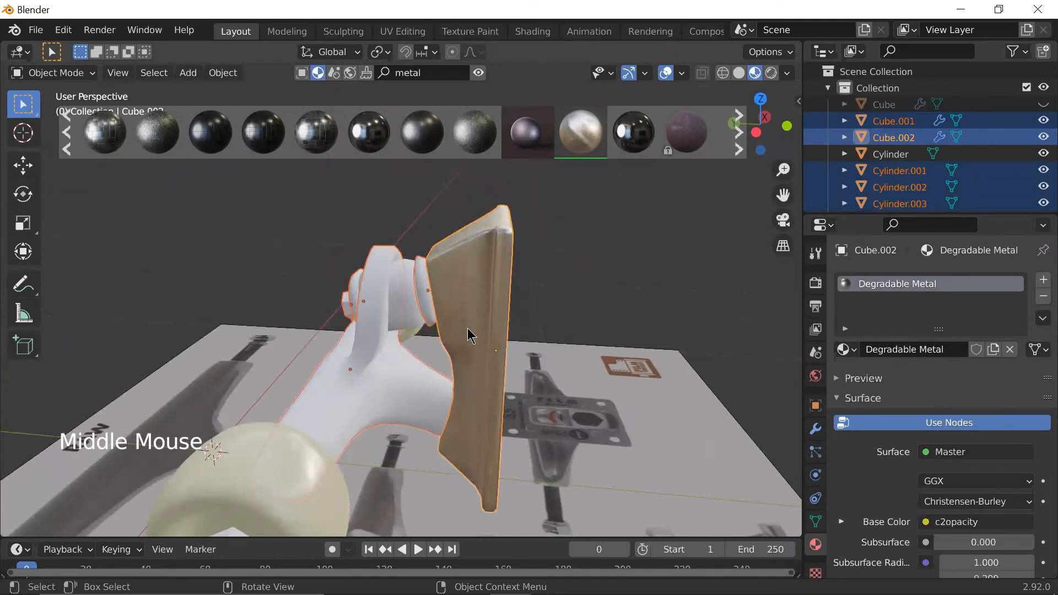
key("shift")
left_click_drag(550, 245, 487, 247, "shift")
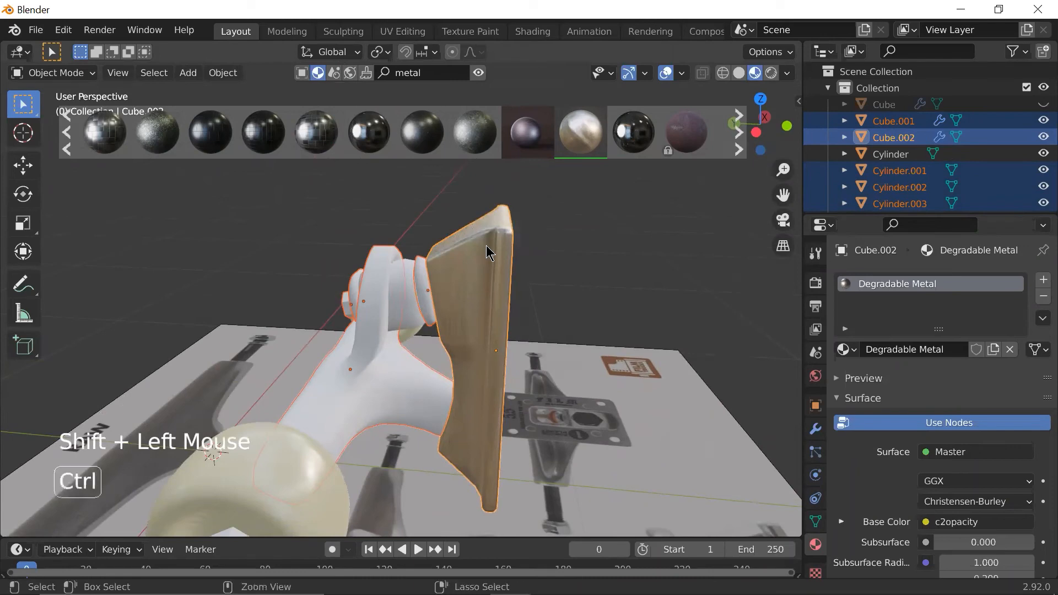
key("ctrl+l")
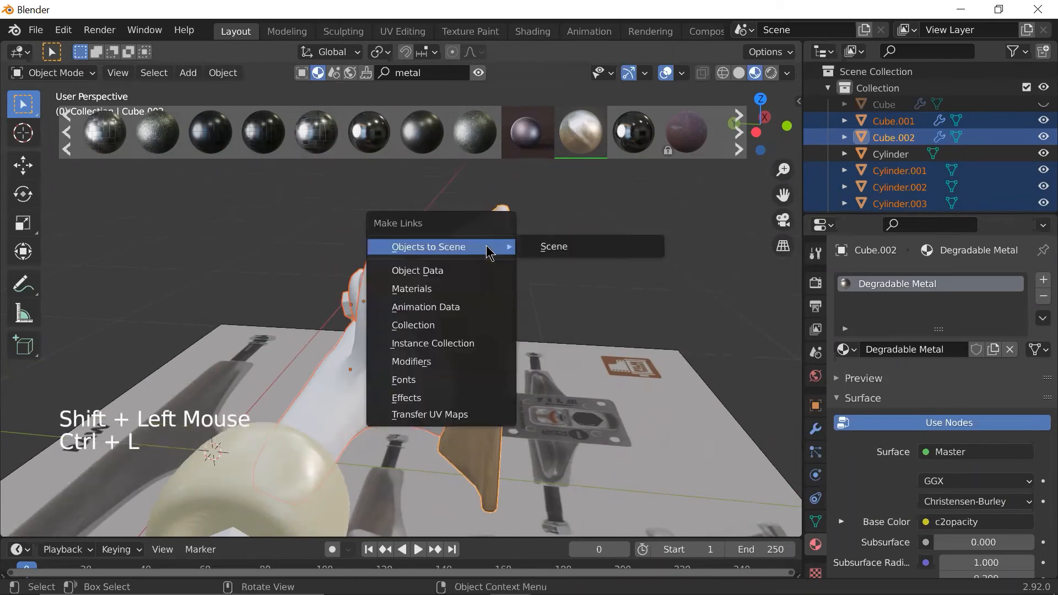
left_click(483, 298)
- Link the baseplate's Degradable Metal material to the hex nuts at both axle ends
scroll(482, 298, "down", 1)
scroll(495, 298, "up", 1)
middle_click_drag(496, 298, 434, 345)
scroll(434, 345, "up", 1)
scroll(377, 349, "down", 2)
left_click(232, 374)
scroll(500, 339, "down", 1)
middle_click_drag(499, 338, 411, 395)
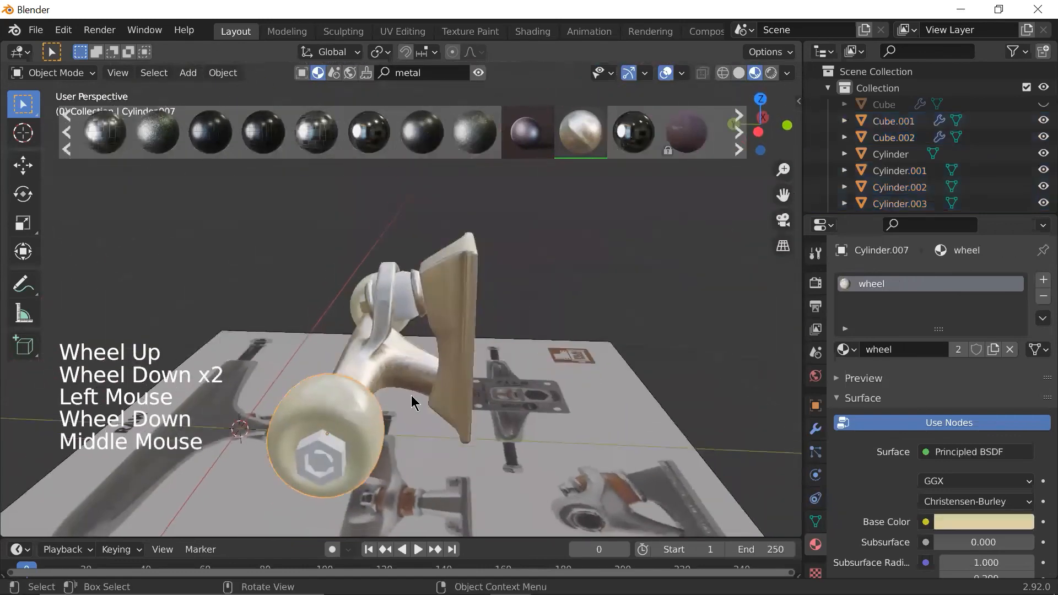
left_click(329, 446)
left_click(457, 269)
left_click(317, 451, "shift")
middle_click_drag(313, 265, 598, 445)
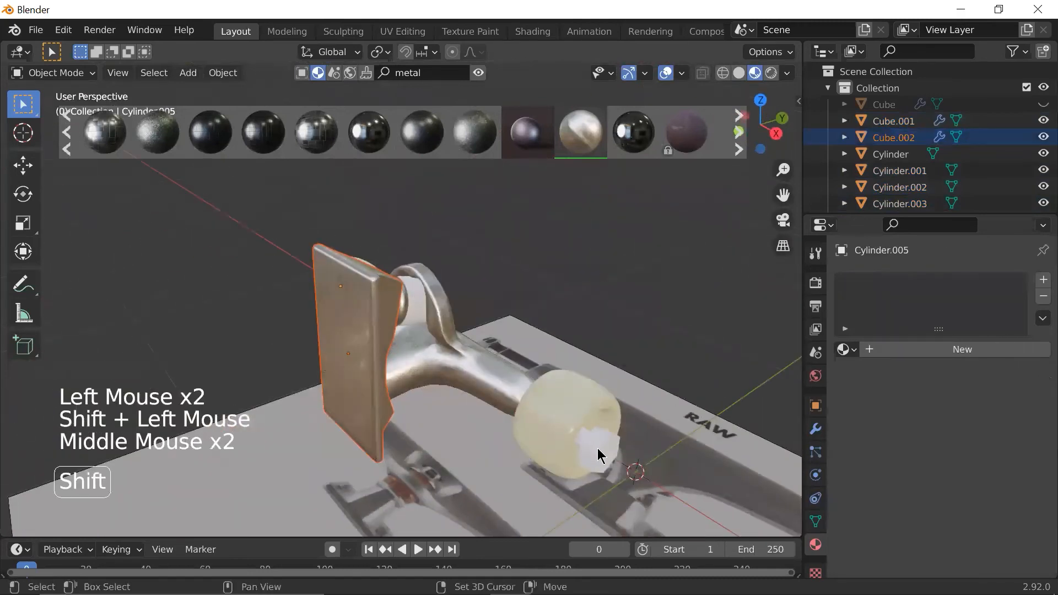
left_click(597, 445, "shift")
left_click(343, 270, "shift")
key("ctrl+l")
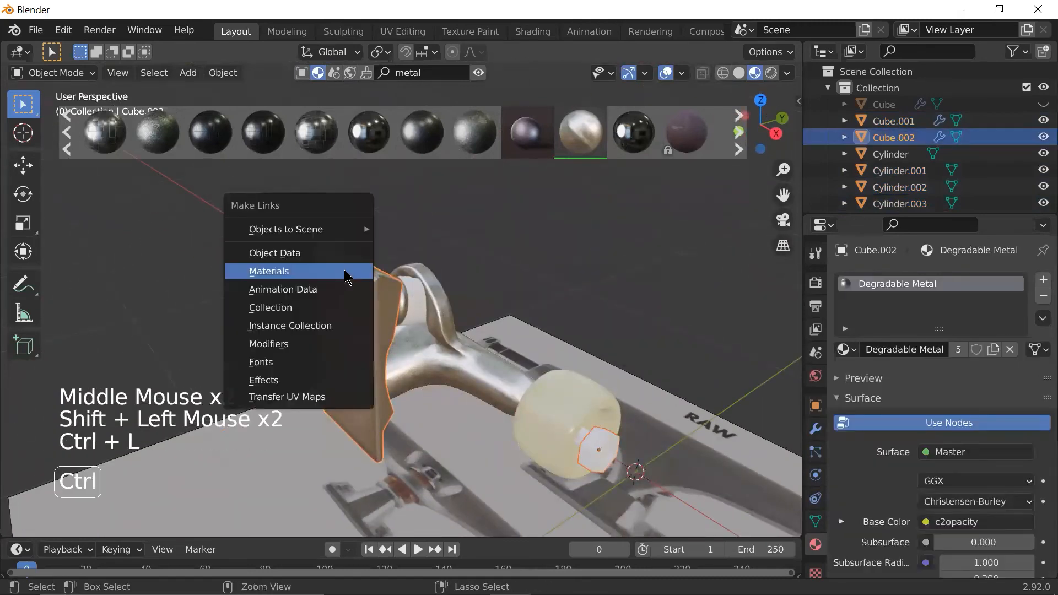
left_click(347, 270)
- Move the hex nut on the near axle end about 0.01 m inward along the X axis to expose the axle tip
left_click(620, 456)
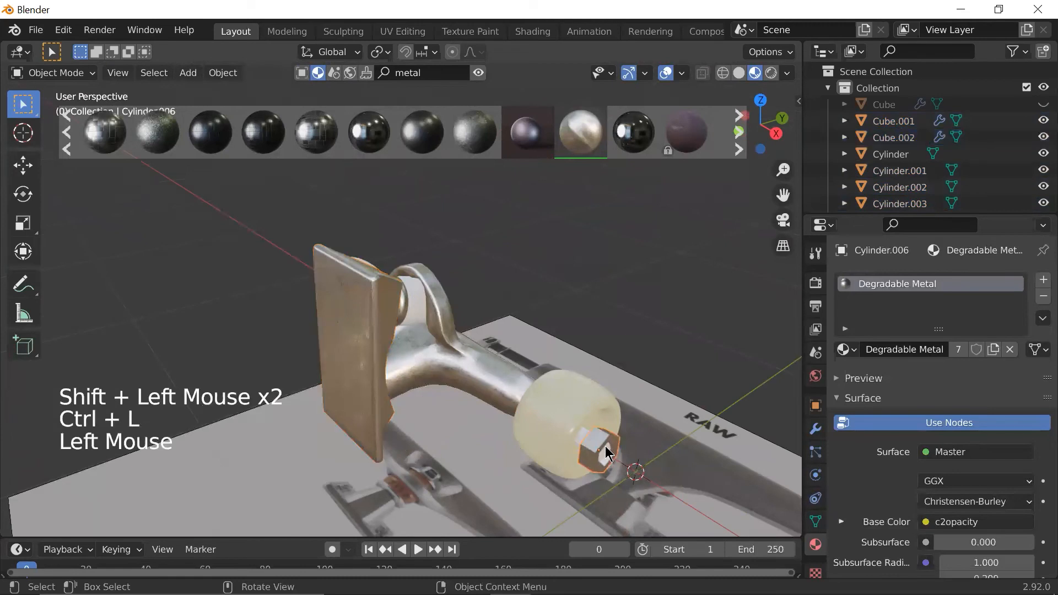
key("g")
key("x")
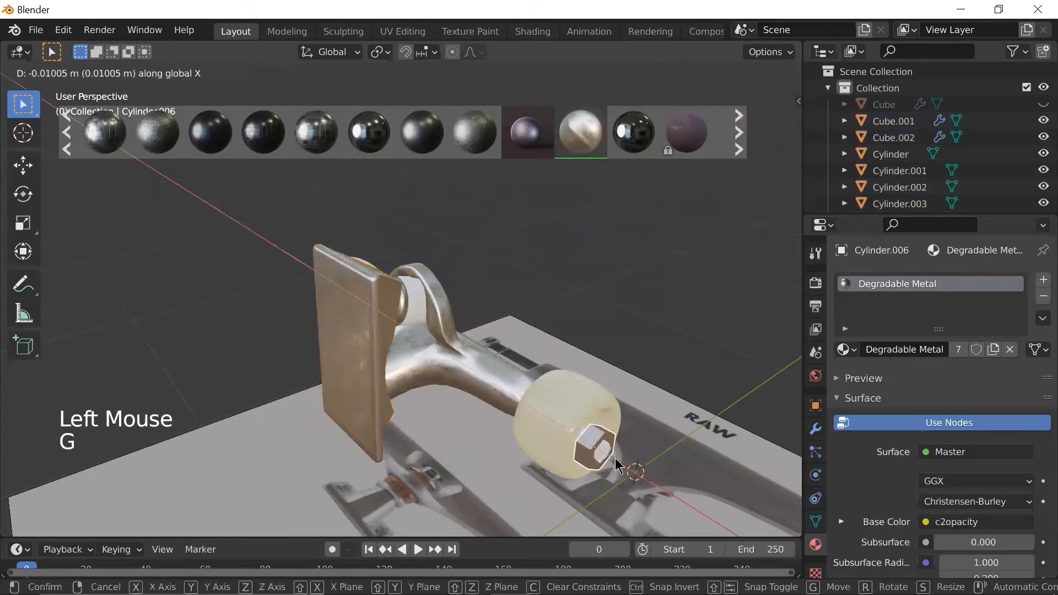
left_click(618, 465)
- Link the baseplate's Degradable Metal material to the axle, with the baseplate as the active object
left_click(598, 449)
left_click(599, 448)
left_click(599, 448)
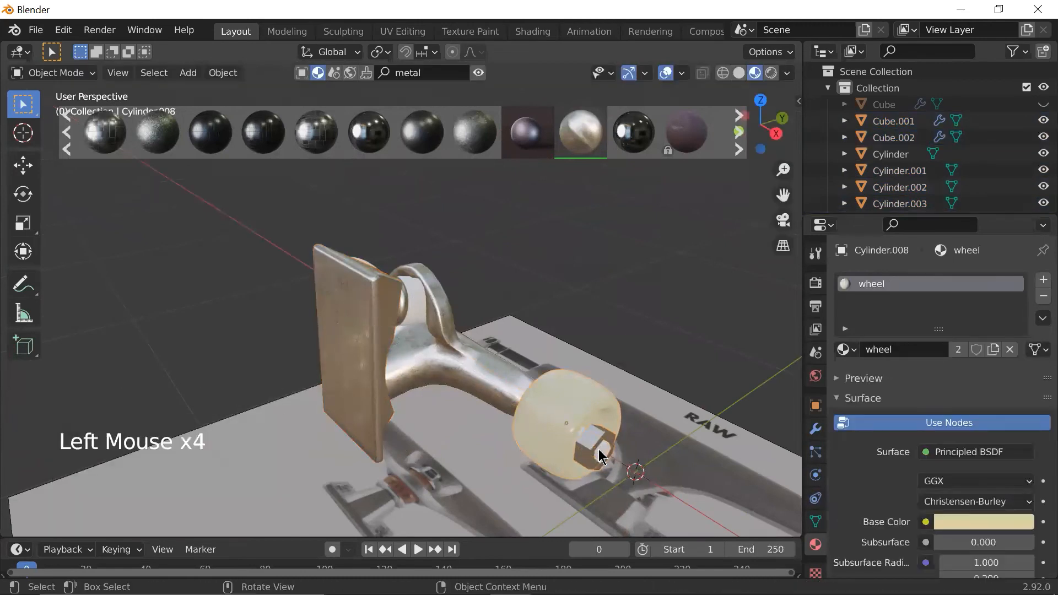
left_click(599, 450)
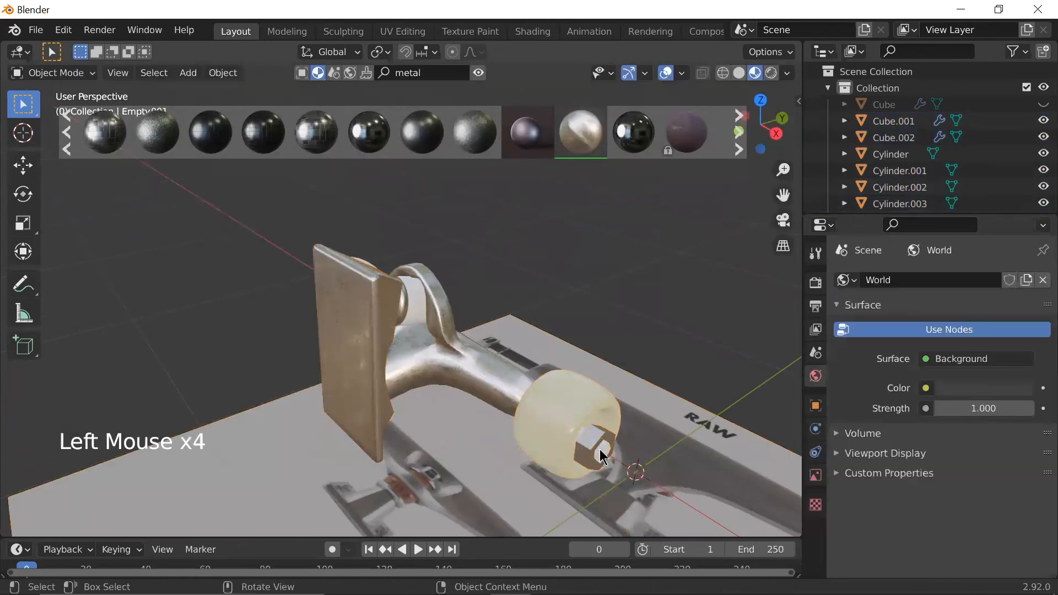
left_click(365, 328, "shift")
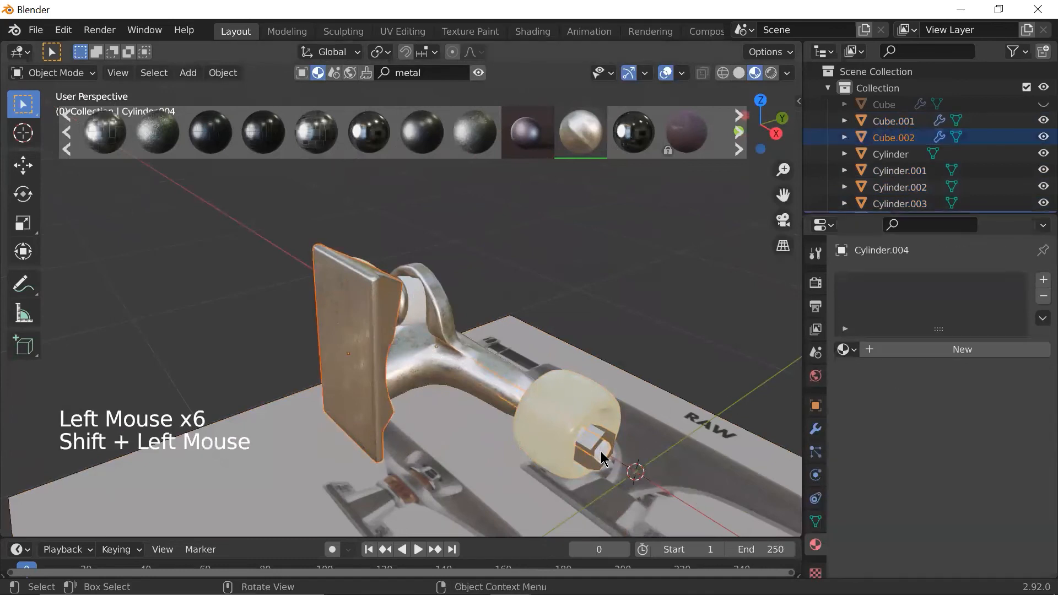
key("ctrl+l")
left_click(604, 452)
scroll(608, 427, "up", 1)
scroll(623, 366, "down", 1)
scroll(606, 460, "up", 1)
middle_click_drag(607, 460, 227, 264, "shift")
left_click(228, 233, "shift")
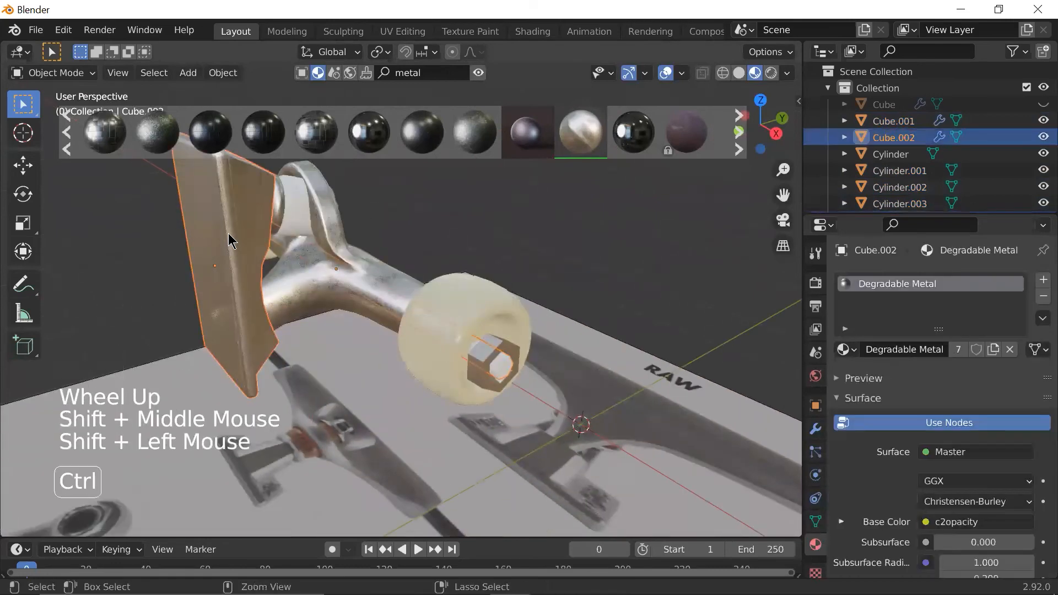
key("ctrl+l")
left_click(228, 233)
scroll(531, 306, "up", 1)
scroll(562, 287, "down", 1)
left_click(594, 266)
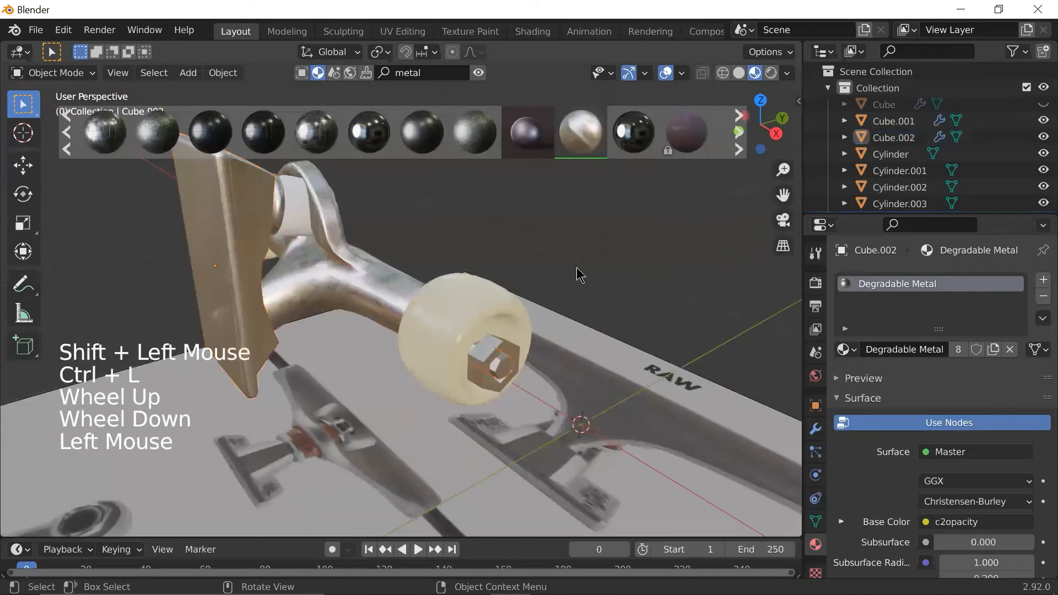
- Inset the hub faces around the hex nut on the near wheel in face select mode
scroll(480, 300, "down", 2)
scroll(496, 309, "up", 3)
left_click(507, 316)
middle_click_drag(507, 315, 522, 290)
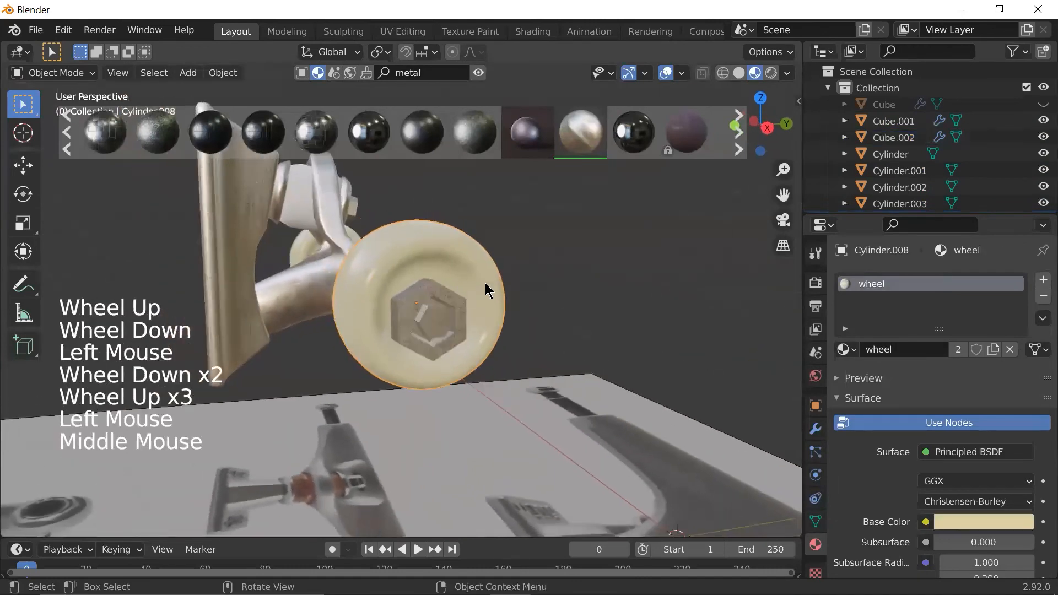
key("Tab")
scroll(443, 280, "up", 1)
scroll(430, 256, "up", 1)
key("3")
left_click(432, 257)
key("shift+z")
key("Tab")
key("Tab")
key("shift+z")
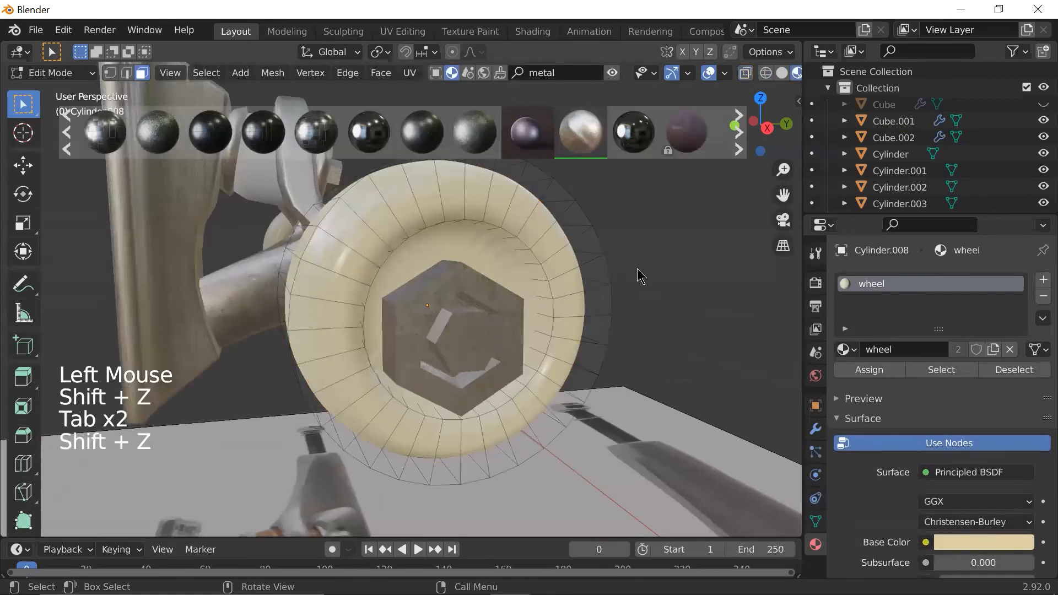
key("i")
scroll(617, 279, "down", 1)
key("Tab")
- In top view, move the wheel on the positive X side about 0.016 m outward along X
scroll(576, 304, "up", 2)
scroll(568, 303, "down", 2)
scroll(560, 305, "up", 1)
scroll(560, 307, "down", 1)
middle_click_drag(560, 307, 569, 348)
key("grave")
scroll(554, 307, "down", 2)
key("g")
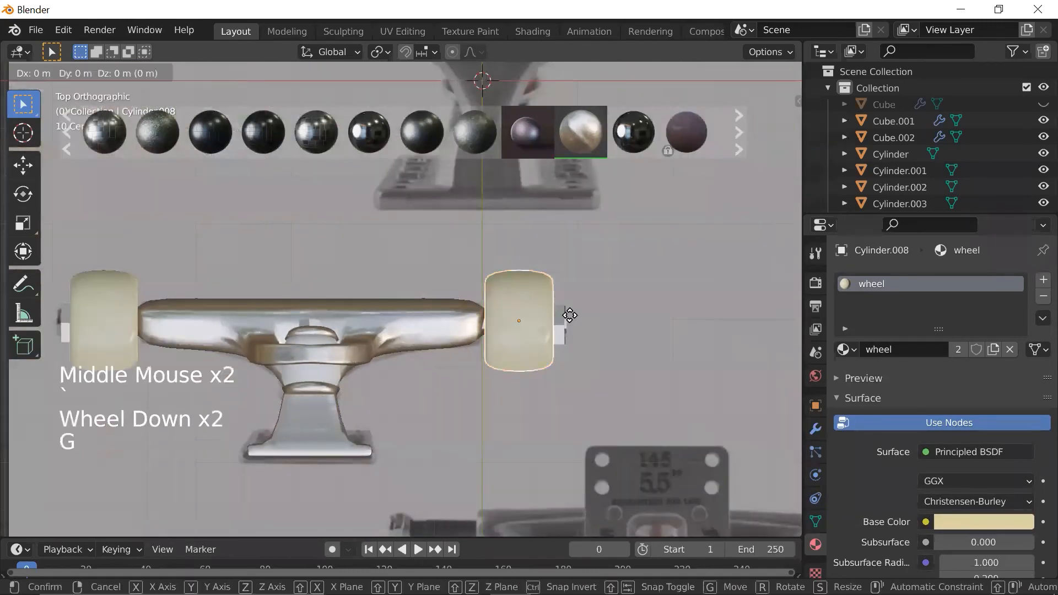
left_click(573, 316)
- Move the wheel on the negative X side about 0.0046 m outward along X
middle_click_drag(429, 315, 252, 251, "shift")
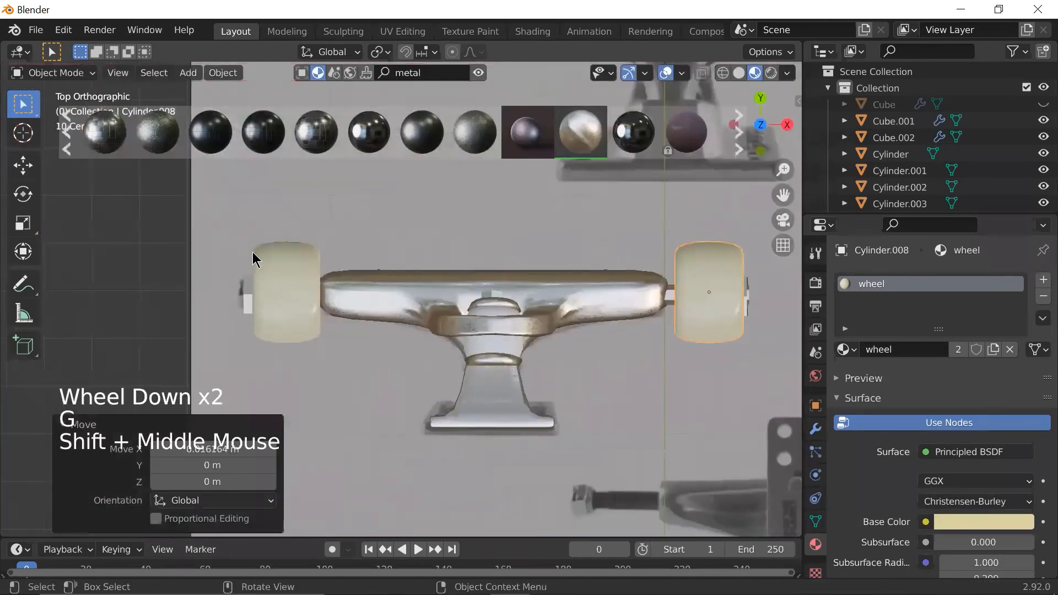
left_click(317, 271)
key("g")
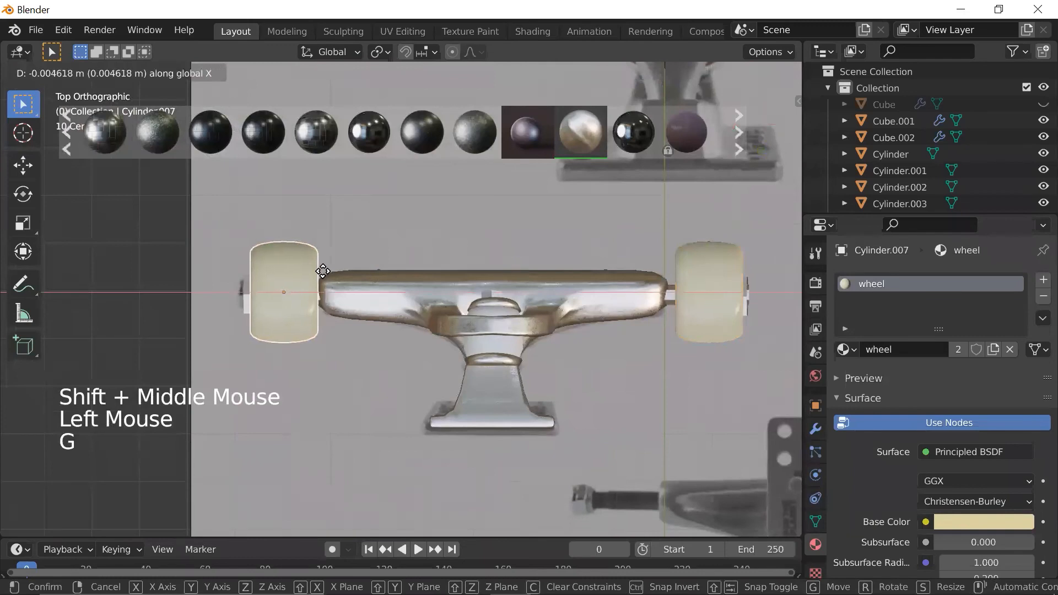
left_click(323, 271)
scroll(333, 276, "down", 5)
scroll(353, 292, "up", 2)
scroll(354, 293, "down", 2)
middle_click_drag(354, 292, 573, 280)
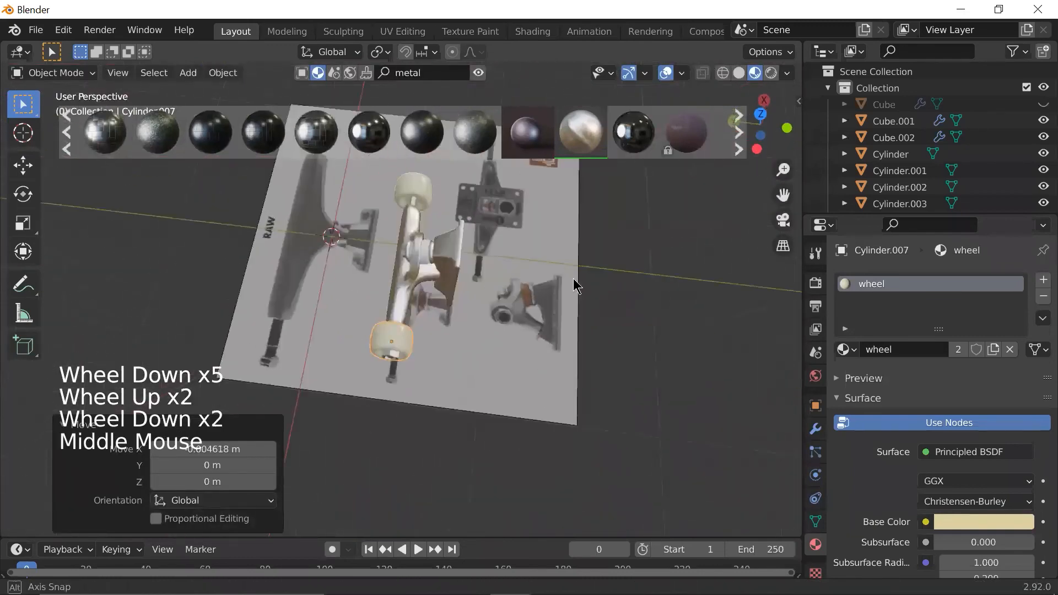
- Give the kingpin bushing a new material and name it "orange ball"
scroll(466, 219, "up", 5)
left_click(458, 190)
scroll(459, 188, "down", 1)
left_click(458, 186)
double_click(906, 352)
left_click(919, 347)
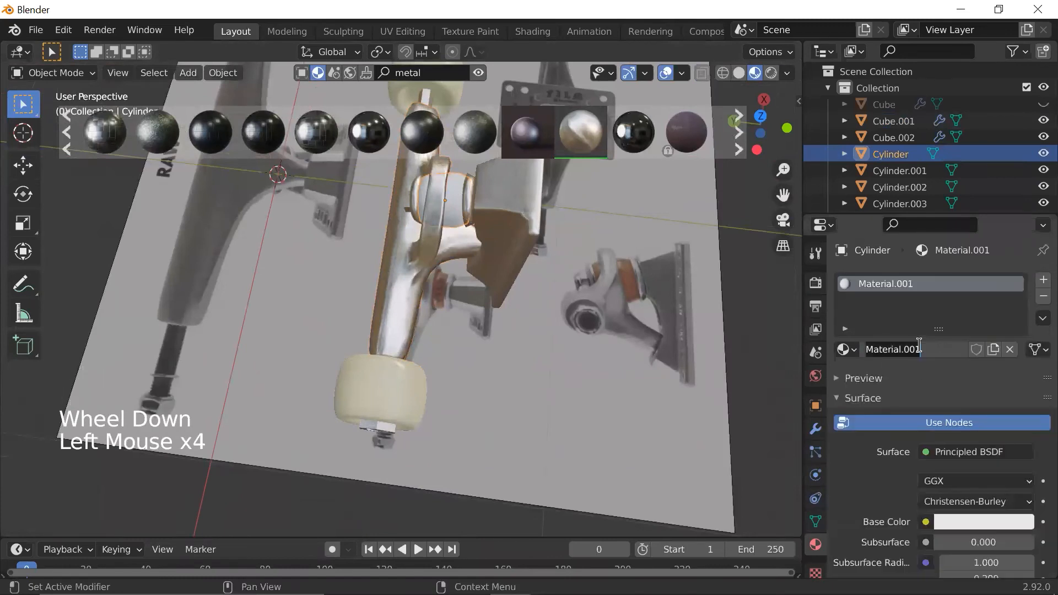
key("BackSpace")
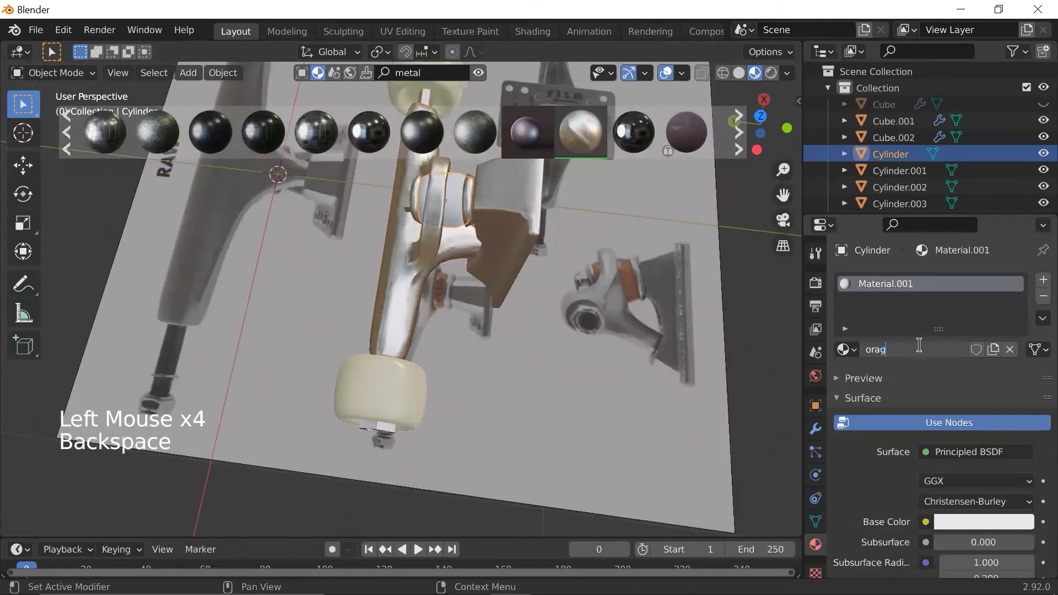
type("nge ball")
key("Return")
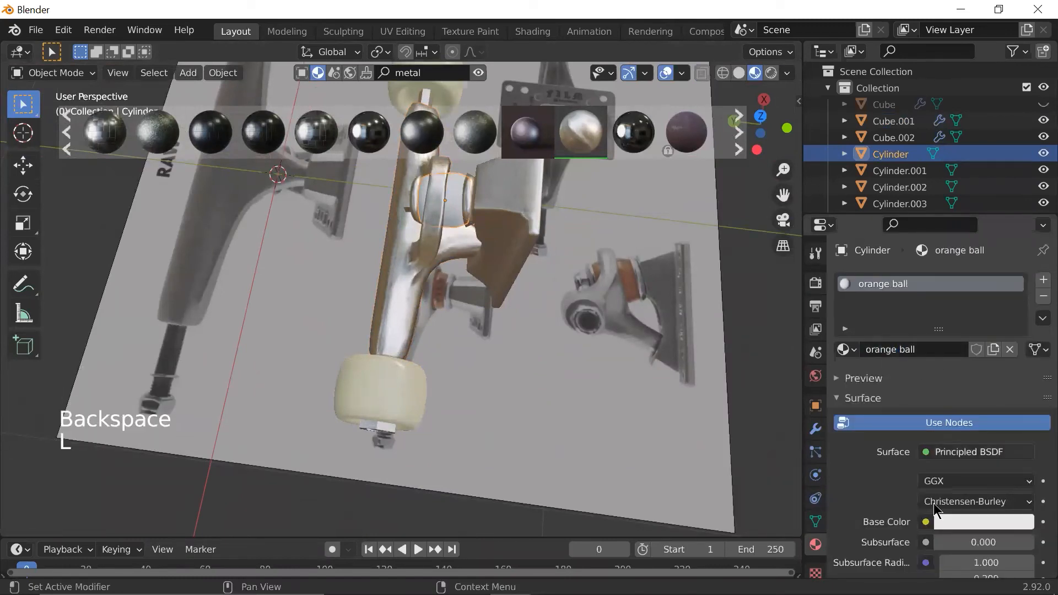
- Set the orange ball material's base color to a saturated yellow-orange
left_click(955, 526)
left_click_drag(937, 372, 905, 379)
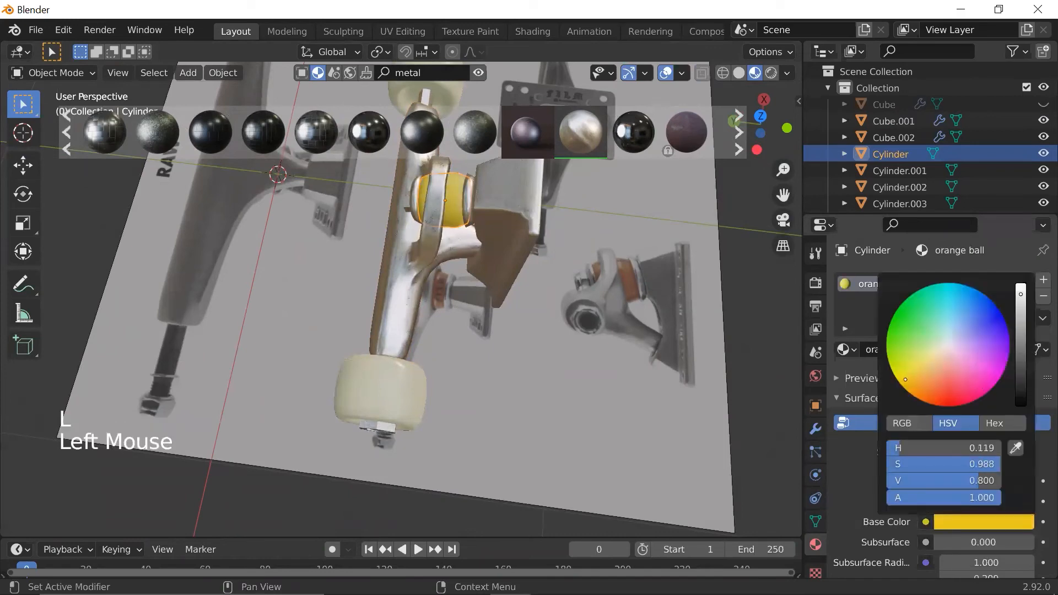
scroll(650, 248, "down", 3)
left_click(675, 269)
scroll(676, 269, "down", 3)
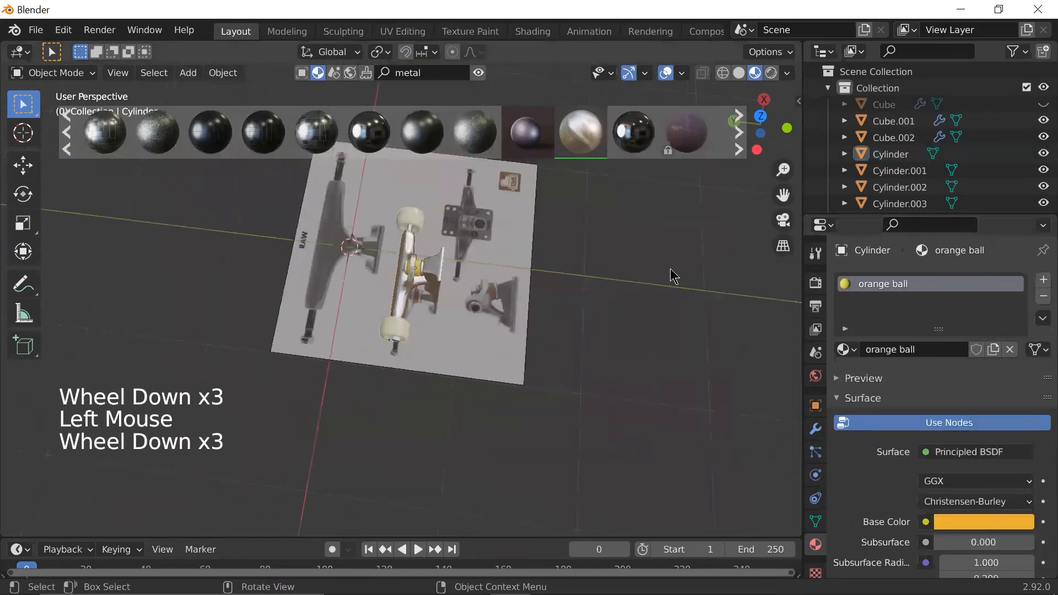
- Inset the hub faces around the hex nut on the opposite wheel
scroll(621, 288, "up", 2)
middle_click_drag(563, 324, 462, 230)
scroll(461, 231, "up", 4)
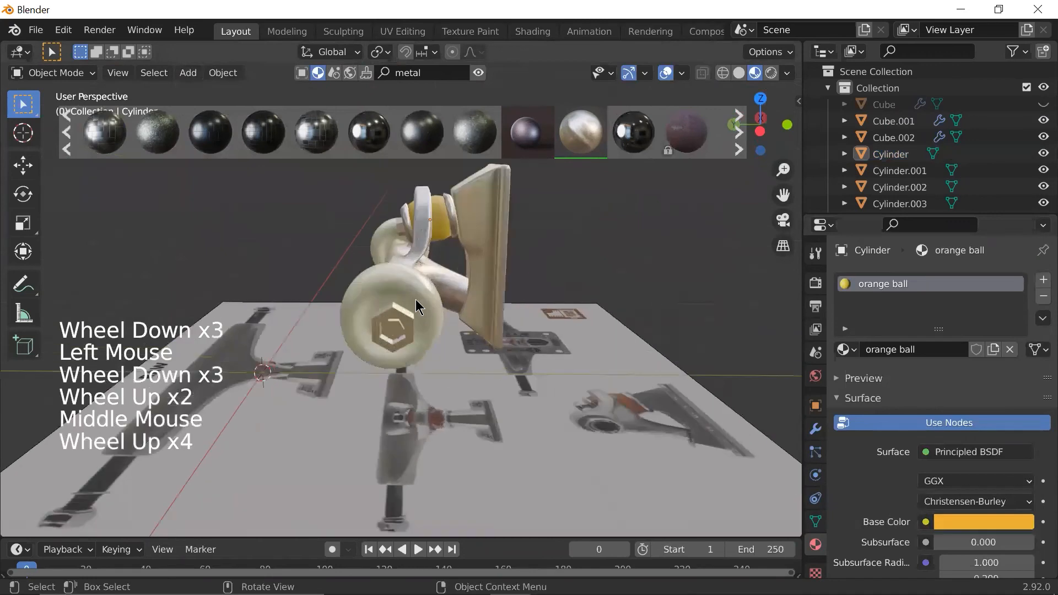
left_click(399, 326)
scroll(399, 326, "up", 3)
key("Tab")
left_click(394, 318)
key("shift+z")
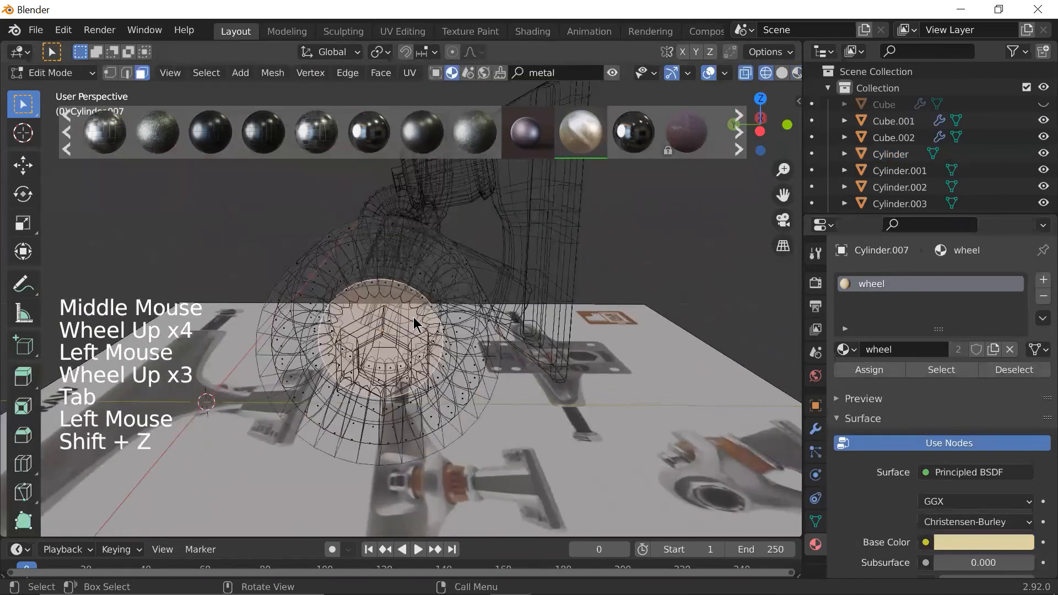
key("shift+z")
key("i")
key("Tab")
- Inspect the textured truck from several angles and in wireframe, finishing in top view
scroll(550, 299, "down", 5)
scroll(545, 302, "up", 1)
scroll(545, 302, "down", 1)
middle_click_drag(545, 302, 447, 407)
scroll(469, 275, "down", 2)
left_click(557, 297)
scroll(492, 296, "down", 2)
scroll(492, 296, "up", 1)
scroll(492, 297, "up", 1)
key("shift+z")
key("shift+z")
scroll(445, 399, "up", 4)
scroll(446, 398, "down", 1)
key("grave")
scroll(431, 356, "up", 1)
scroll(433, 347, "down", 3)
scroll(440, 286, "up", 5)
scroll(441, 280, "down", 7)
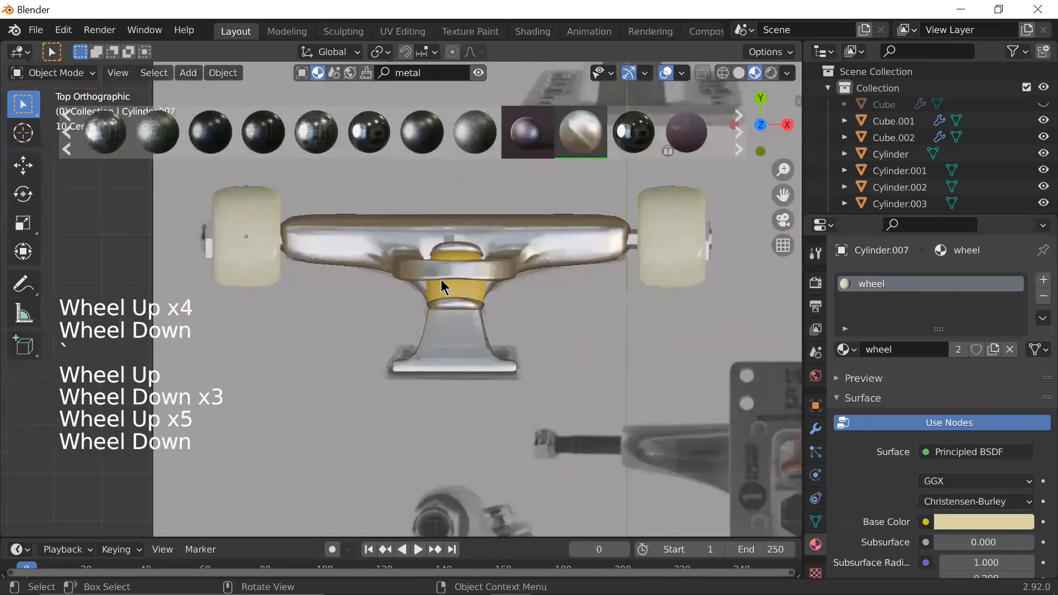
- Unhide all hidden objects and delete both the skateboard and truck reference images
left_click(635, 236)
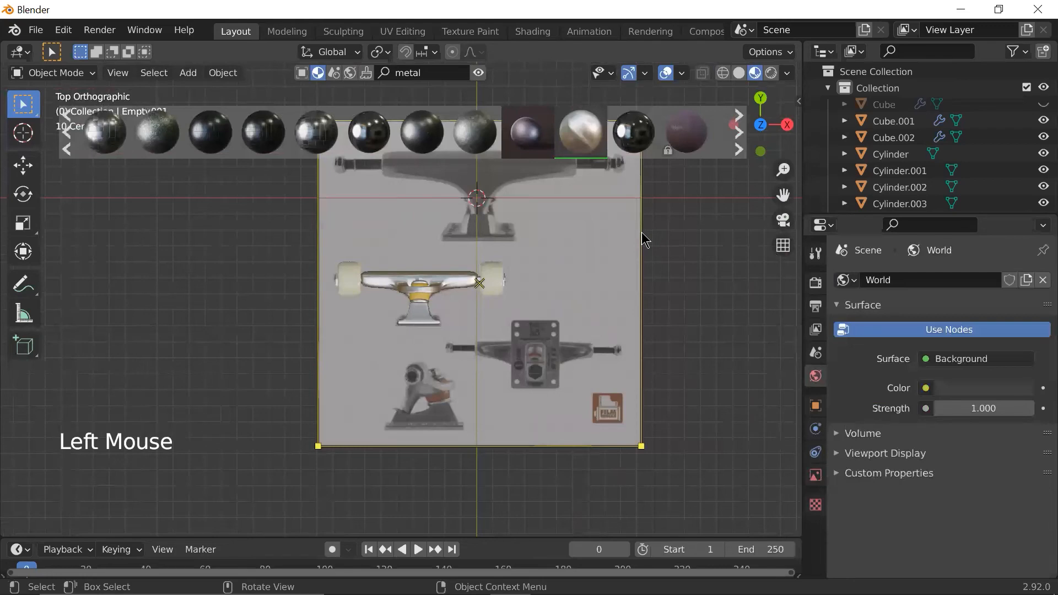
key("alt+h")
scroll(551, 317, "down", 5)
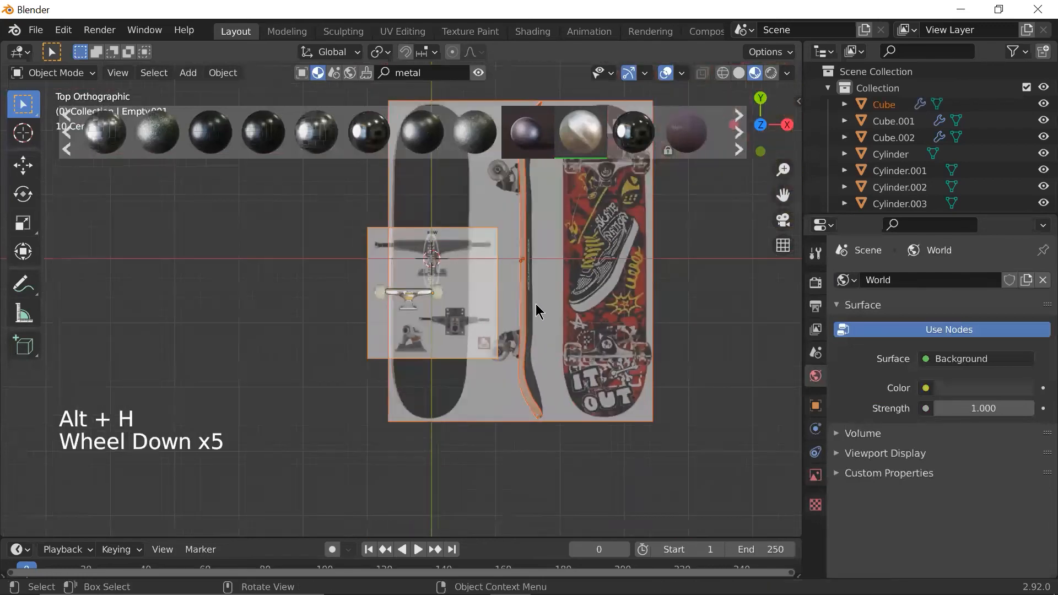
left_click(505, 208)
left_click(410, 234)
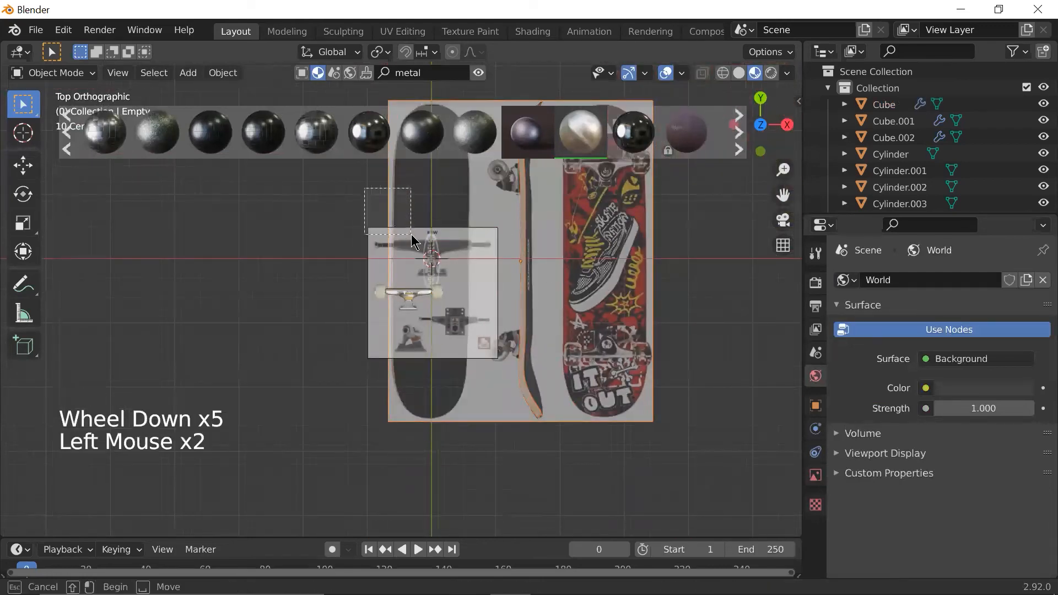
key("Delete")
- Rotate the skateboard deck 90° about the global Y axis so its underside faces up
scroll(419, 248, "down", 2)
left_click(484, 252)
key("r")
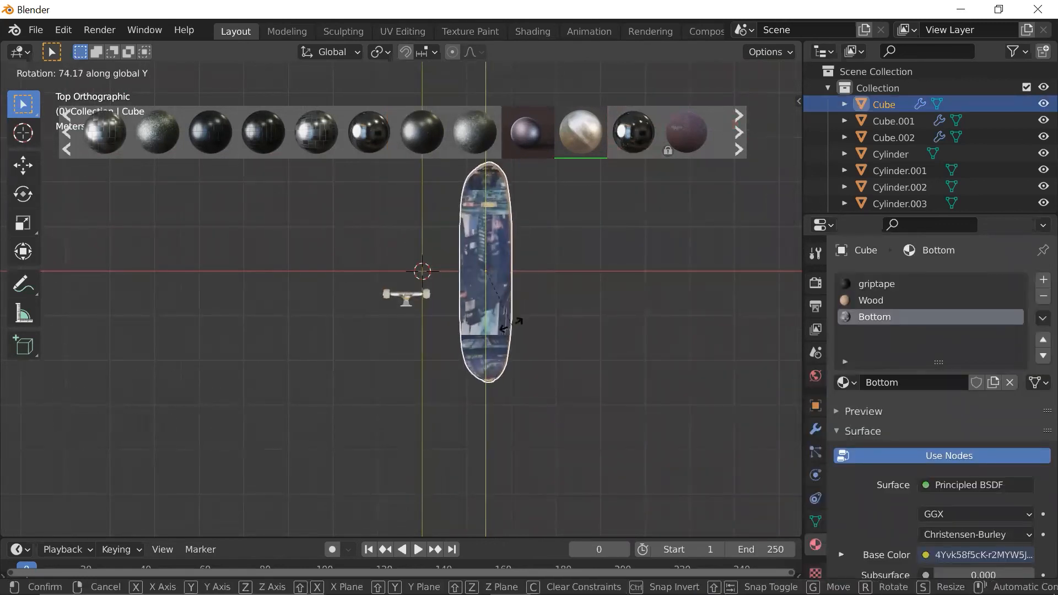
type("90")
left_click(512, 327)
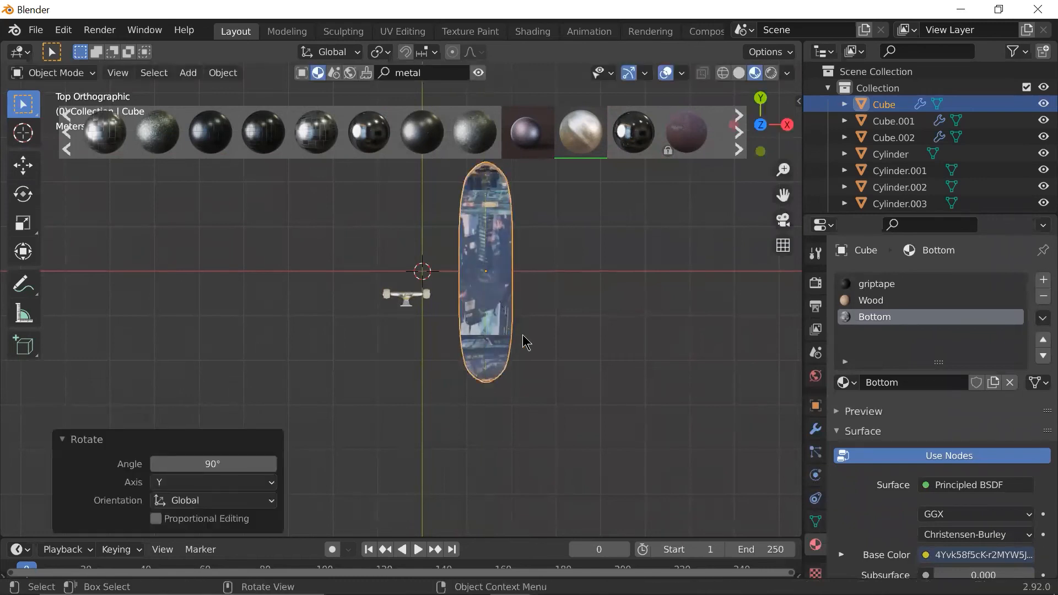
- Select all the truck parts and rotate them 90° about the global X axis
scroll(460, 320, "up", 5)
left_click_drag(340, 242, 493, 373)
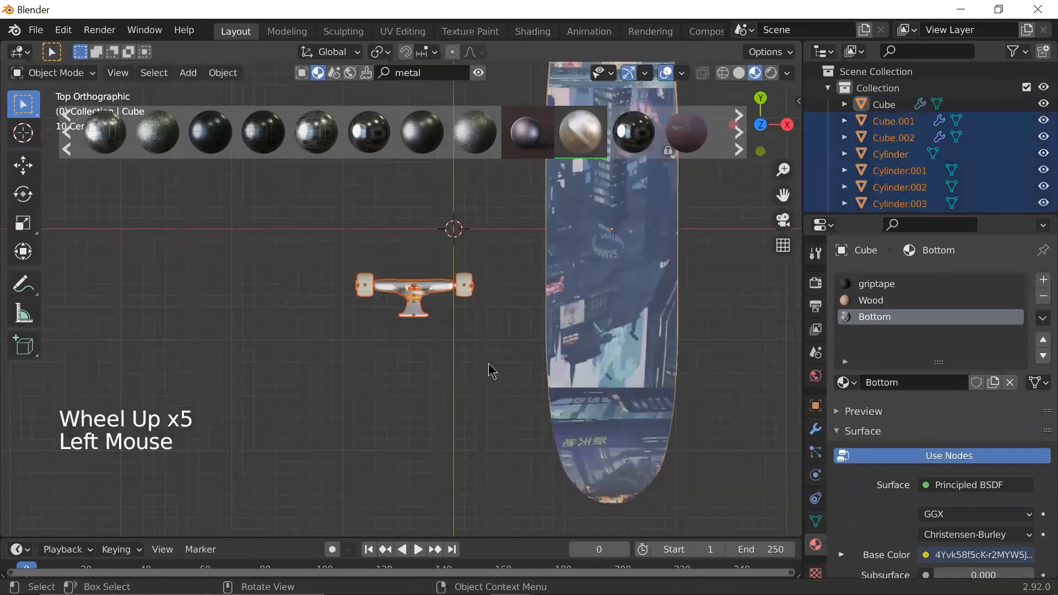
key("r")
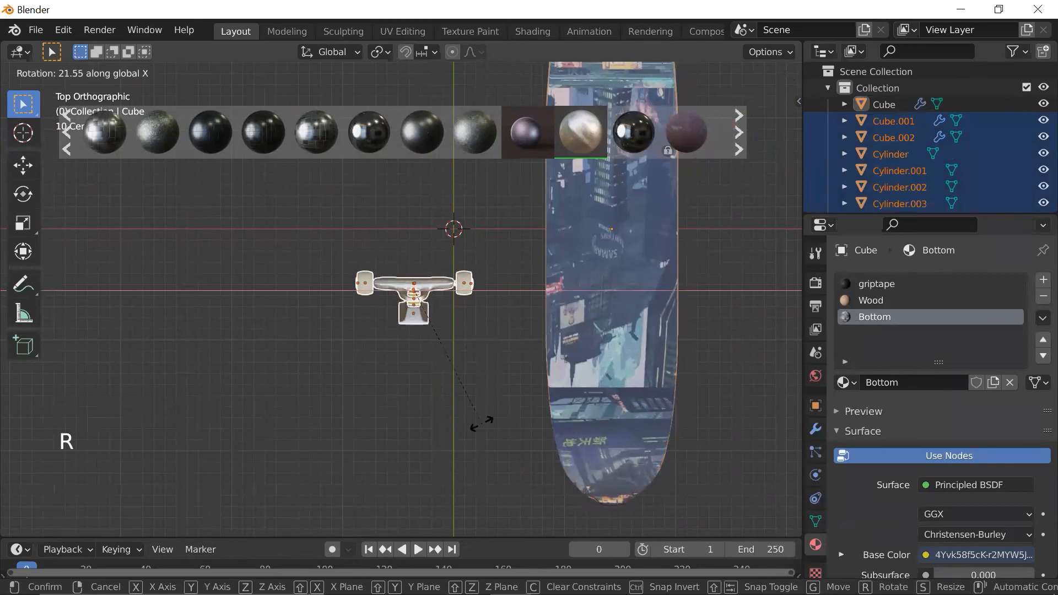
key("Return")
- Add one loop cut near the outer end of the truck hanger with a slide factor of -0.445
scroll(533, 385, "down", 3)
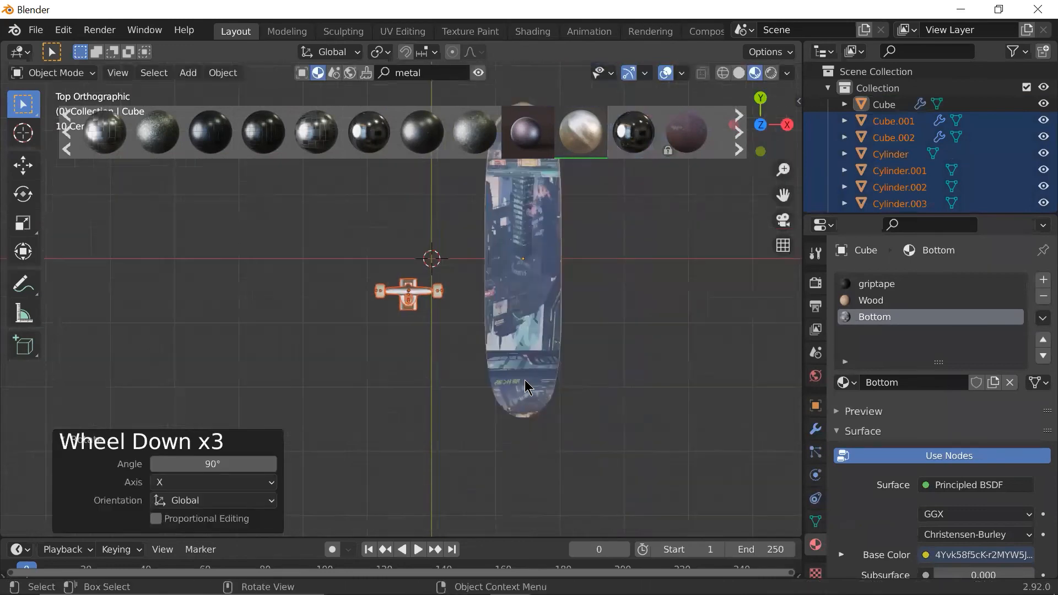
scroll(449, 307, "up", 1, "shift")
scroll(448, 307, "up", 8)
scroll(318, 220, "up", 2)
key("Tab")
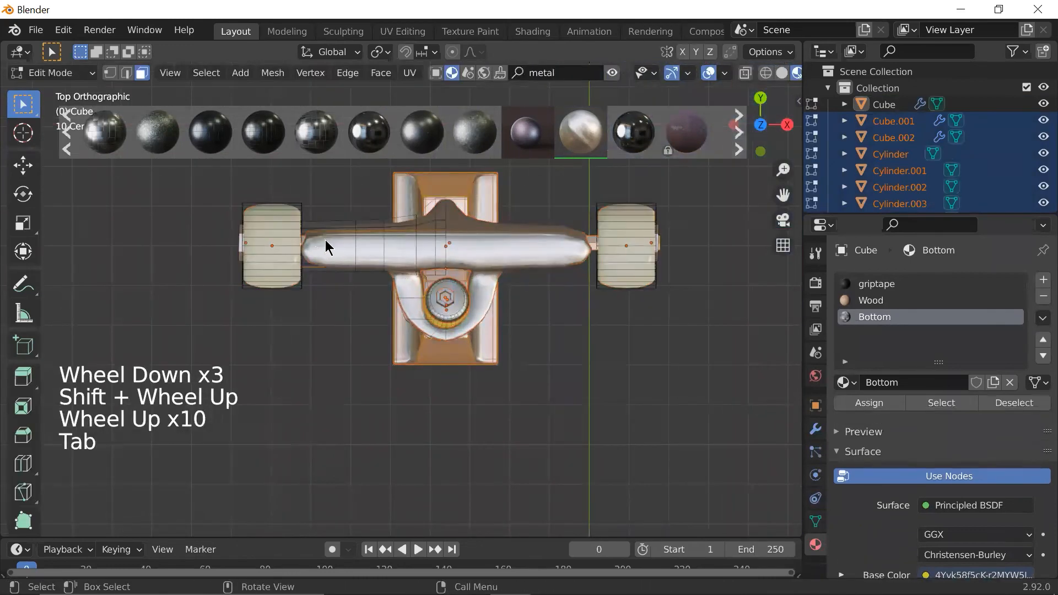
key("ctrl+r")
left_click(338, 214)
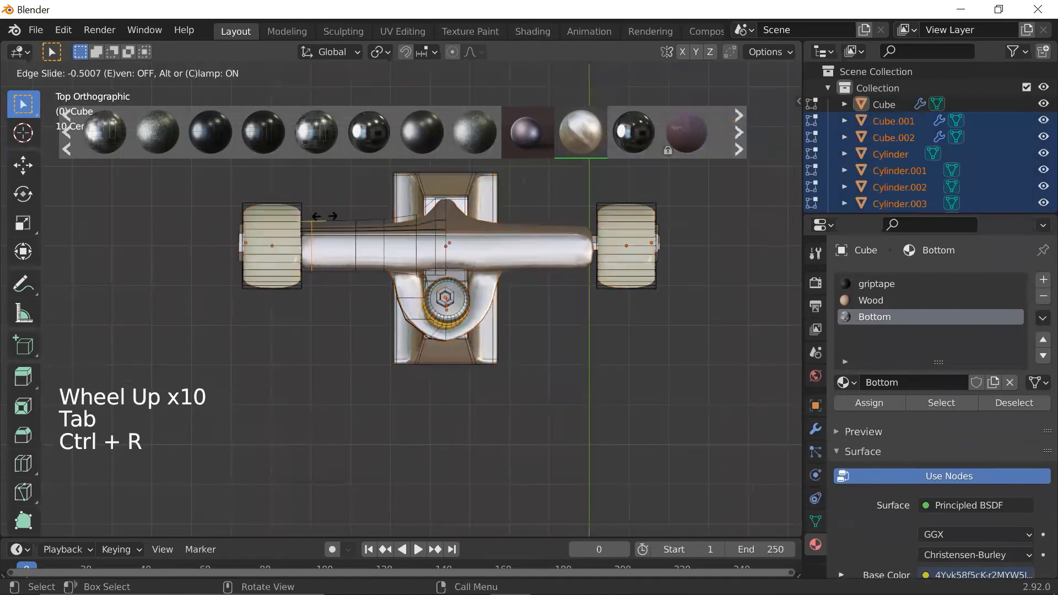
left_click(324, 216)
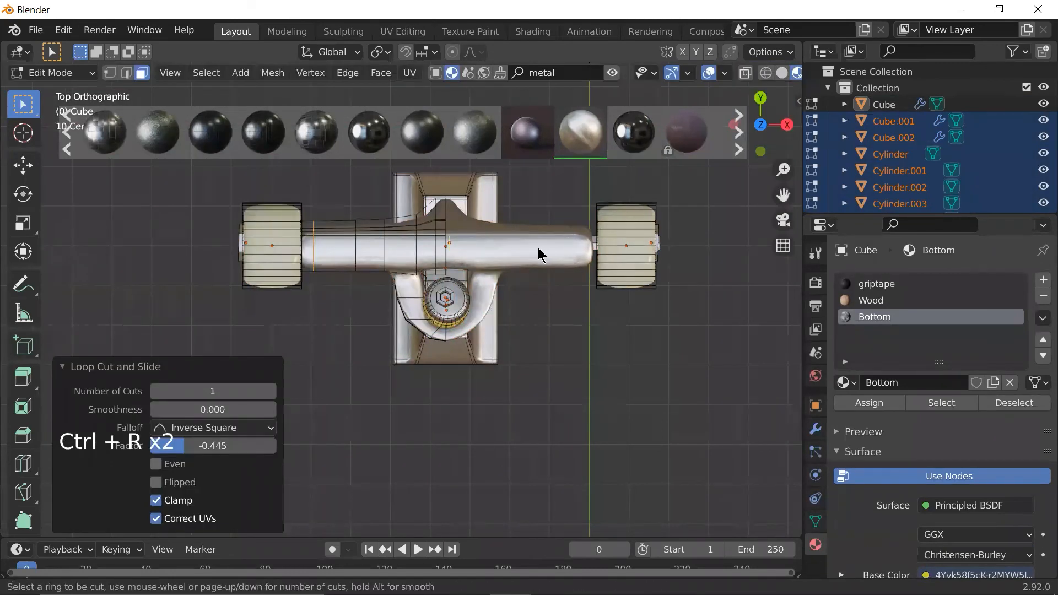
key("Tab")
- Move the truck over the deck and raise it 0.6452 m along Z onto the underside
scroll(580, 361, "down", 7)
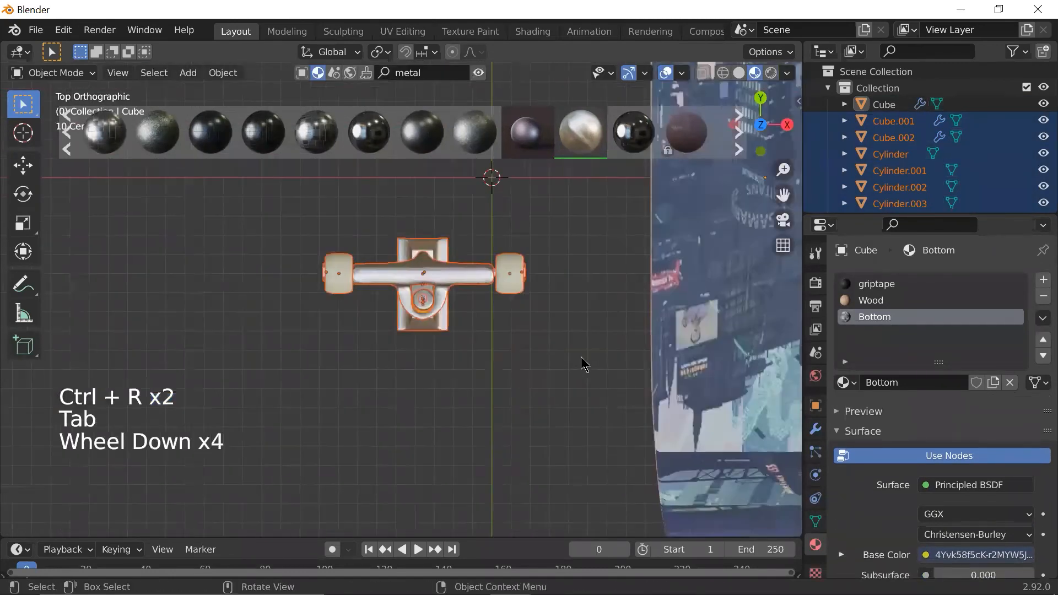
key("g")
left_click(678, 220)
middle_click_drag(678, 220, 605, 375)
scroll(595, 358, "down", 3)
key("g")
key("z")
left_click(619, 323)
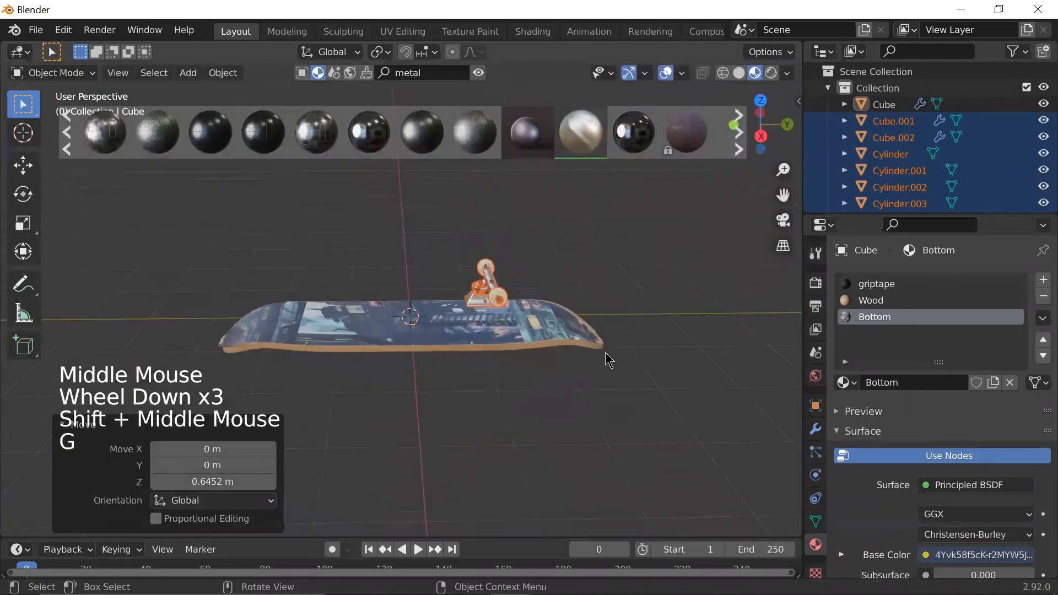
- In top view, center the truck across the deck near its positive Y end, moving it about 0.024 m in X and 0.363 m in Y
key("grave")
left_click(604, 308)
middle_click_drag(599, 303, 589, 365, "shift")
scroll(590, 366, "up", 2)
key("g")
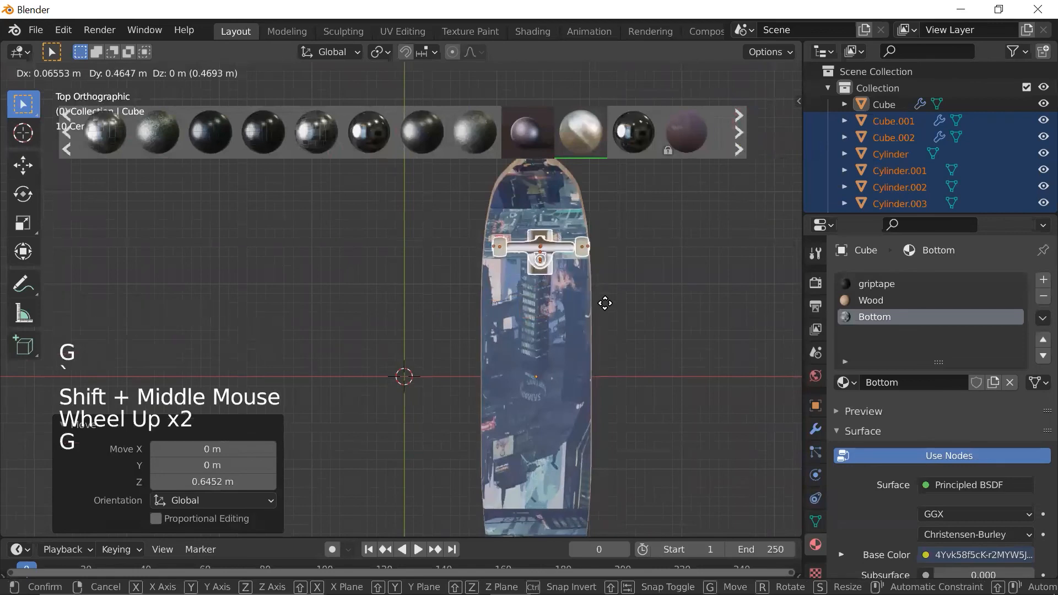
left_click(656, 309)
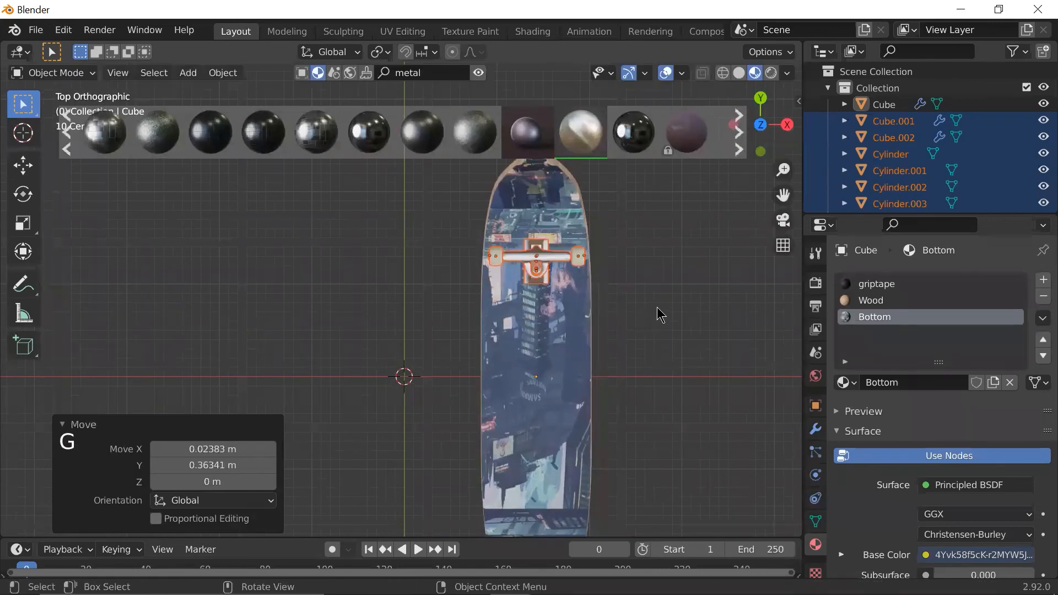
left_click(657, 309)
scroll(651, 319, "down", 3)
scroll(644, 326, "up", 1)
scroll(633, 330, "up", 1)
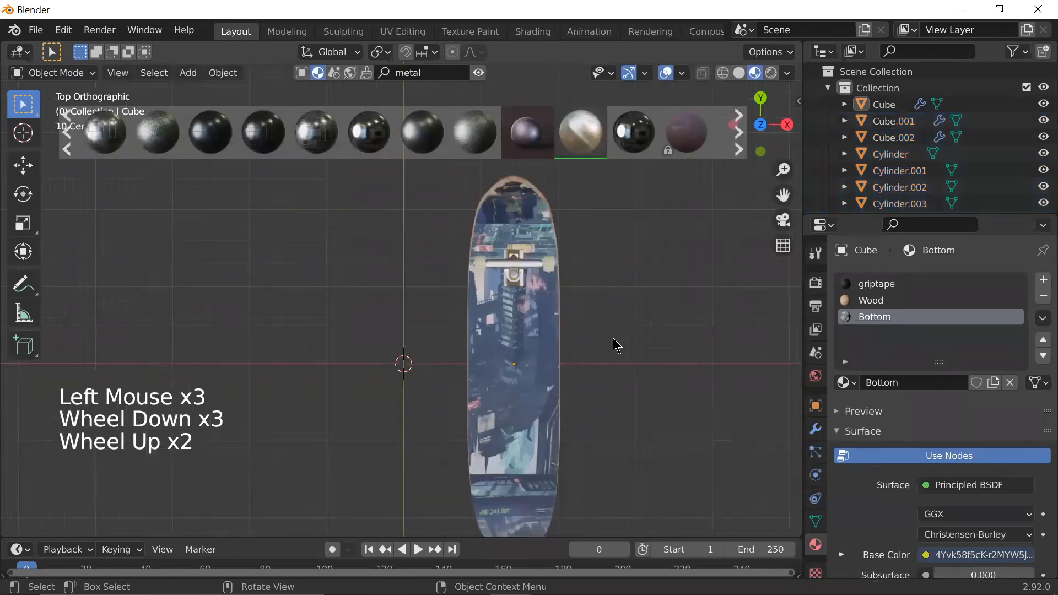
- Duplicate the truck parts without the deck and move the copy about -2.216 m along Y toward the opposite end
left_click_drag(597, 361, 472, 220, "shift")
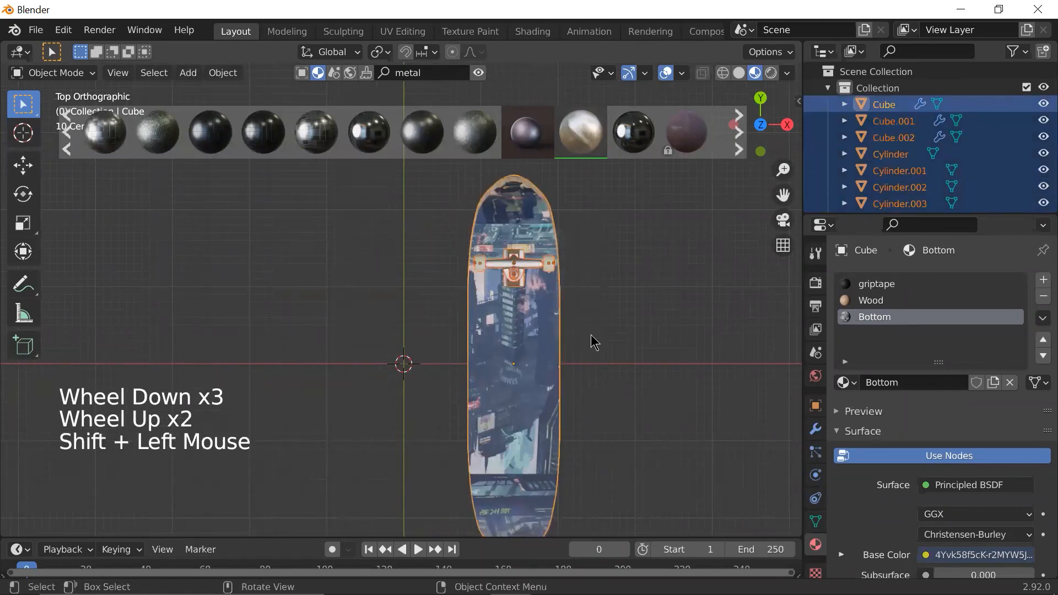
left_click(488, 339, "ctrl")
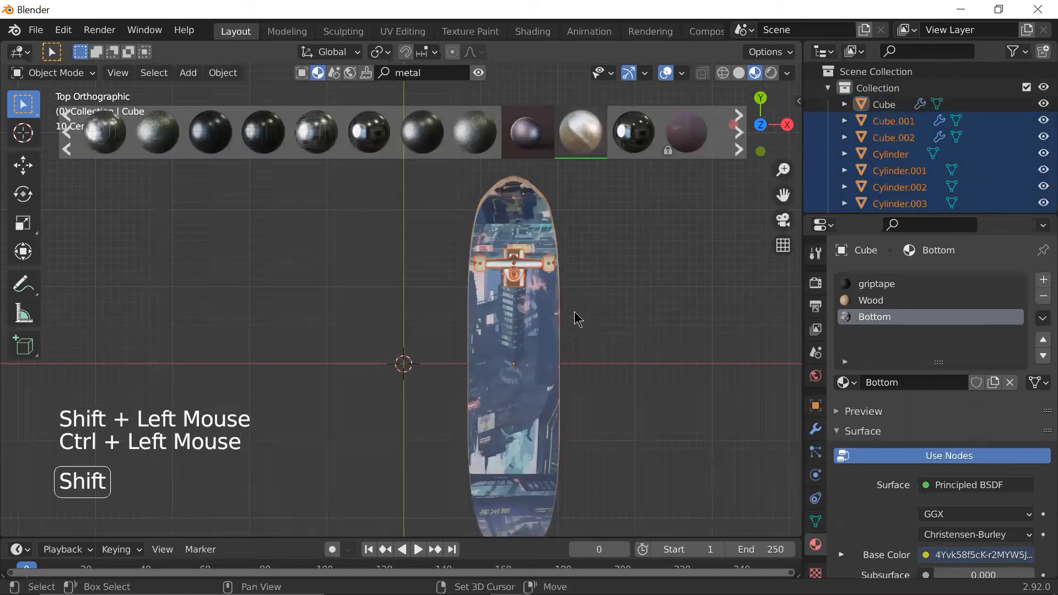
key("shift+d")
key("y")
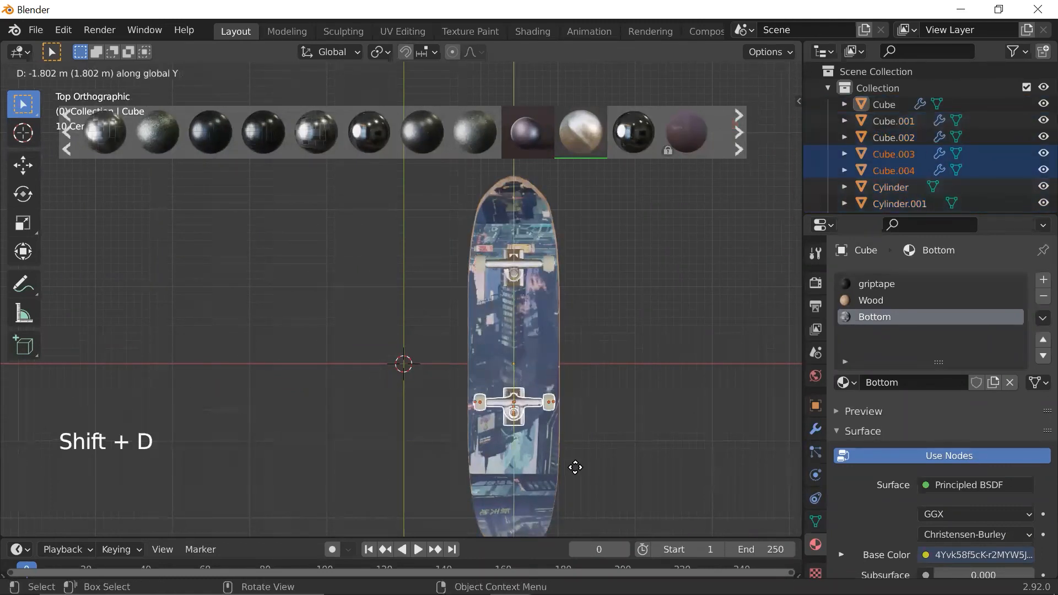
left_click(578, 483)
- Rotate the duplicated truck 180° about the global Z axis so it mirrors the first truck
key("r")
key("z")
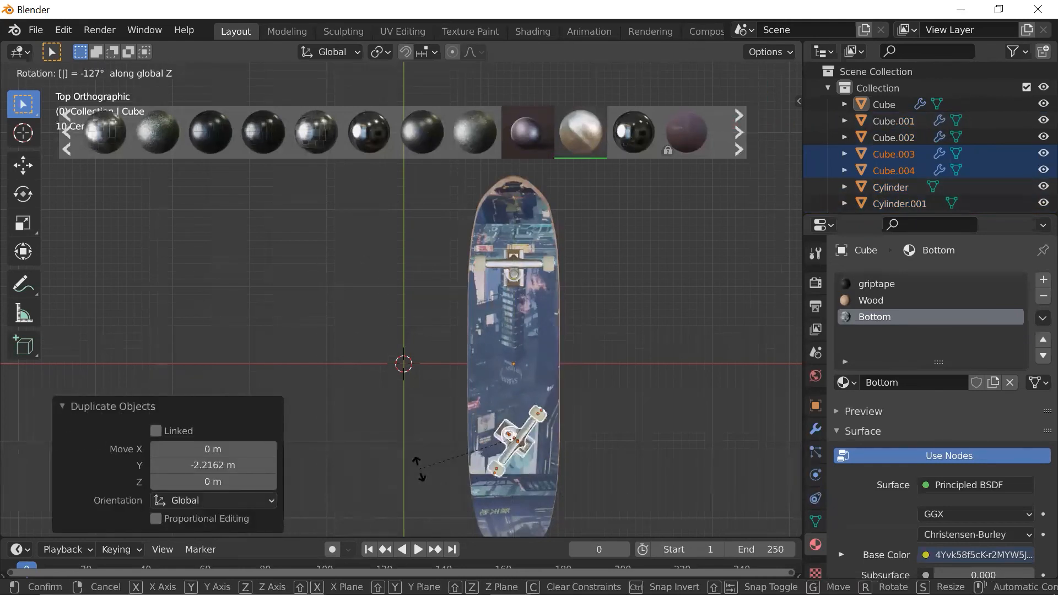
key("Escape")
key("r")
key("z")
key("Return")
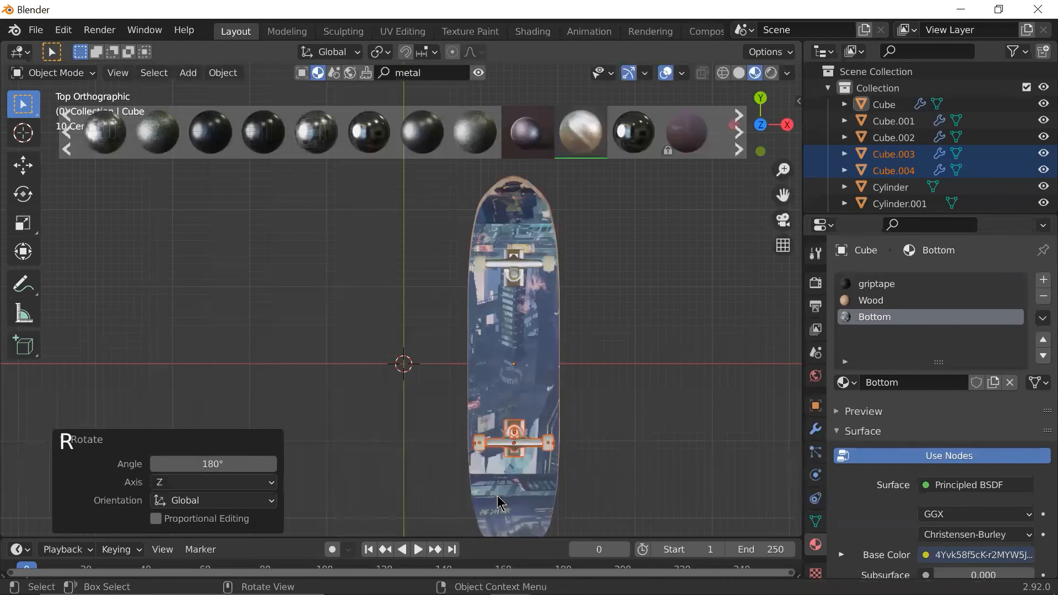
scroll(579, 369, "down", 1)
middle_click_drag(579, 369, 558, 358, "shift")
scroll(543, 253, "up", 1, "shift")
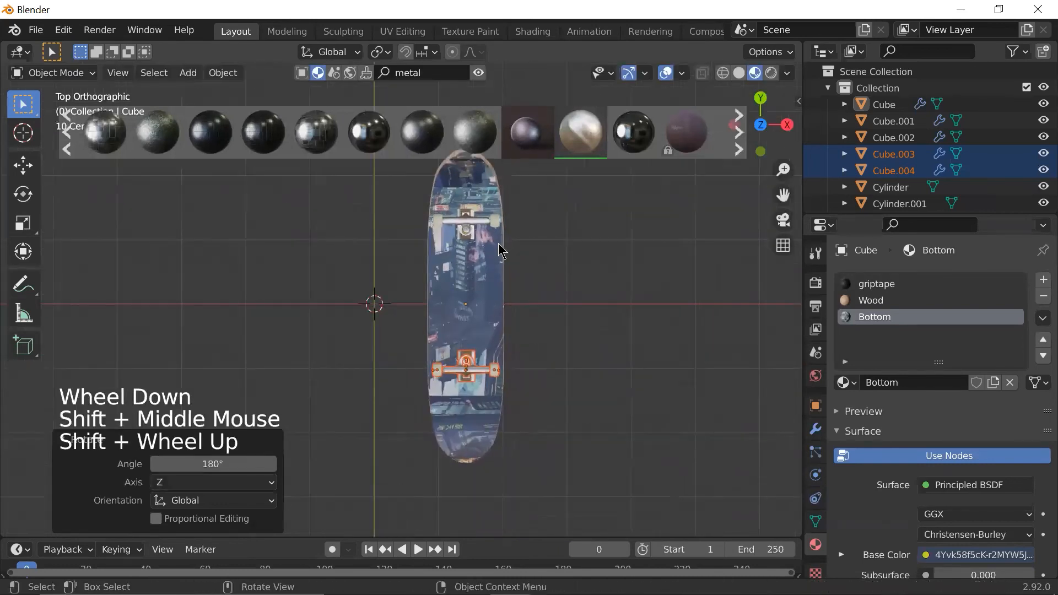
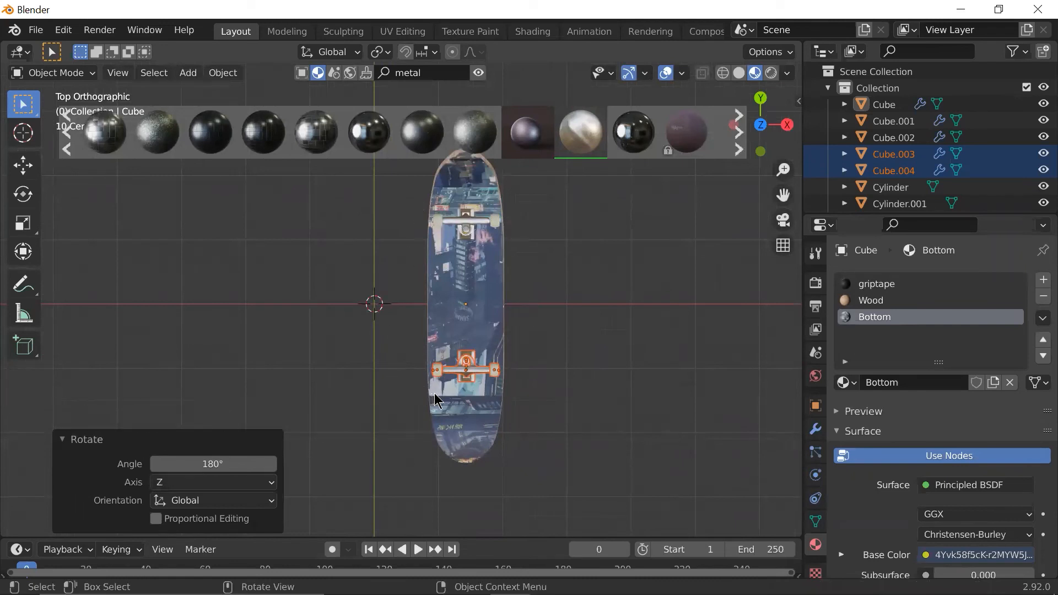
key("r")
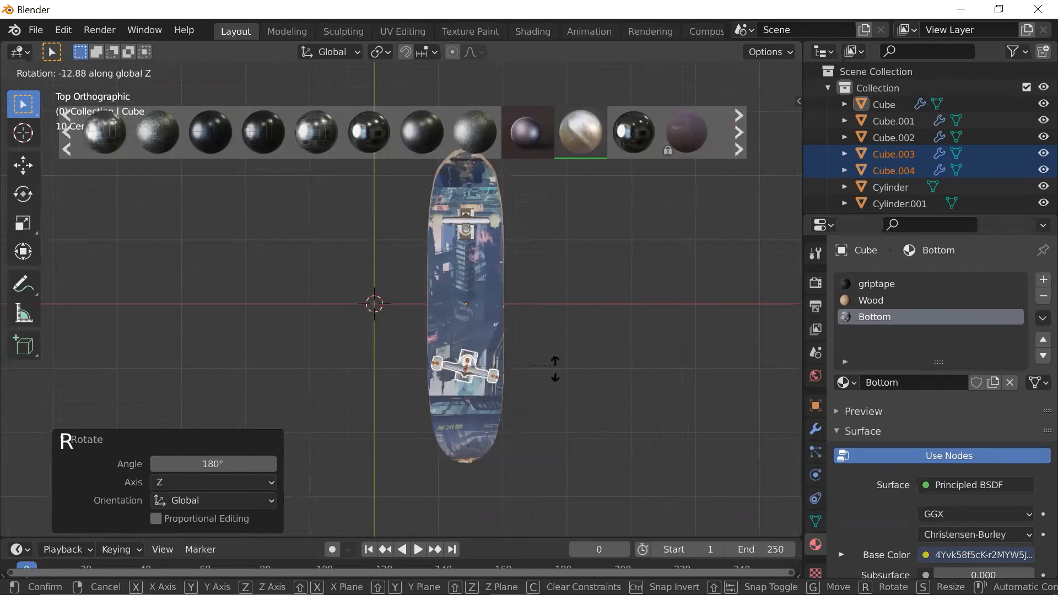
right_click(553, 360)
- Move the duplicated truck about -0.472 m along Y toward the deck's near end
scroll(543, 325, "up", 1)
middle_click_drag(458, 189, 421, 206, "shift")
scroll(474, 308, "up", 1)
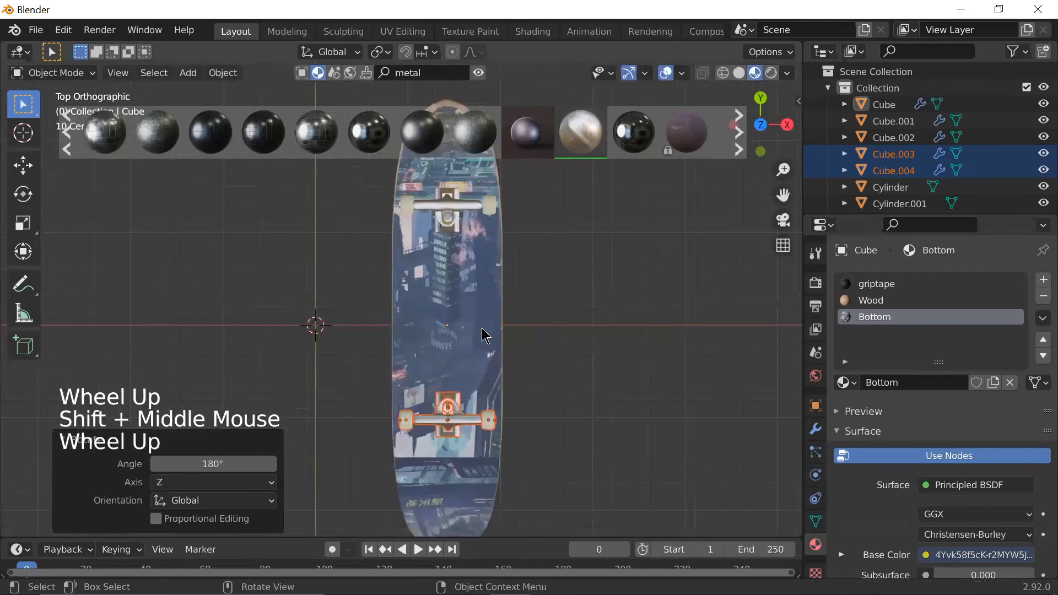
scroll(482, 325, "down", 2)
key("g")
key("y")
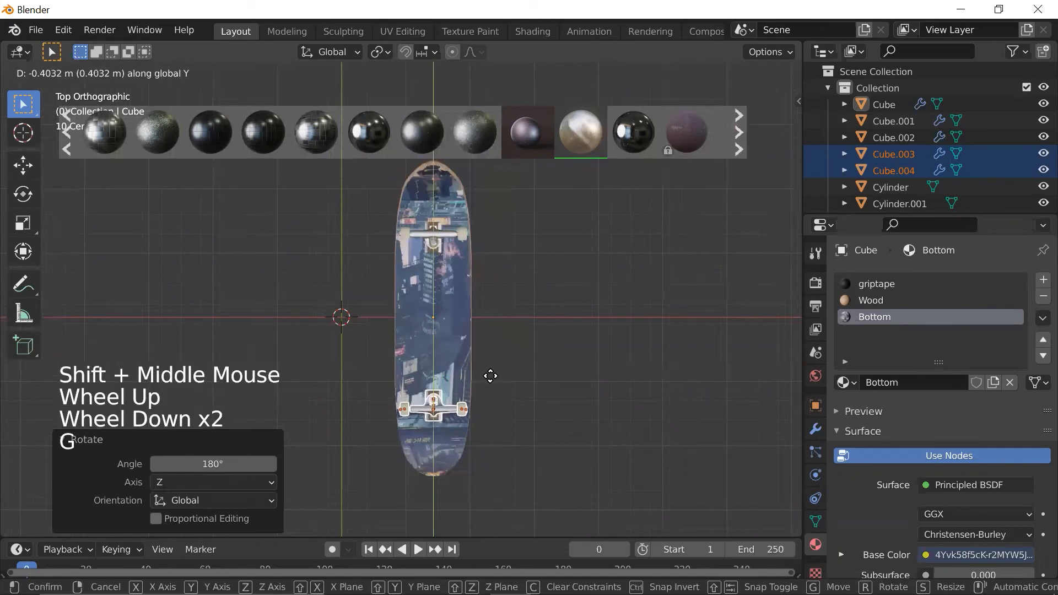
left_click(491, 380)
scroll(518, 400, "up", 1)
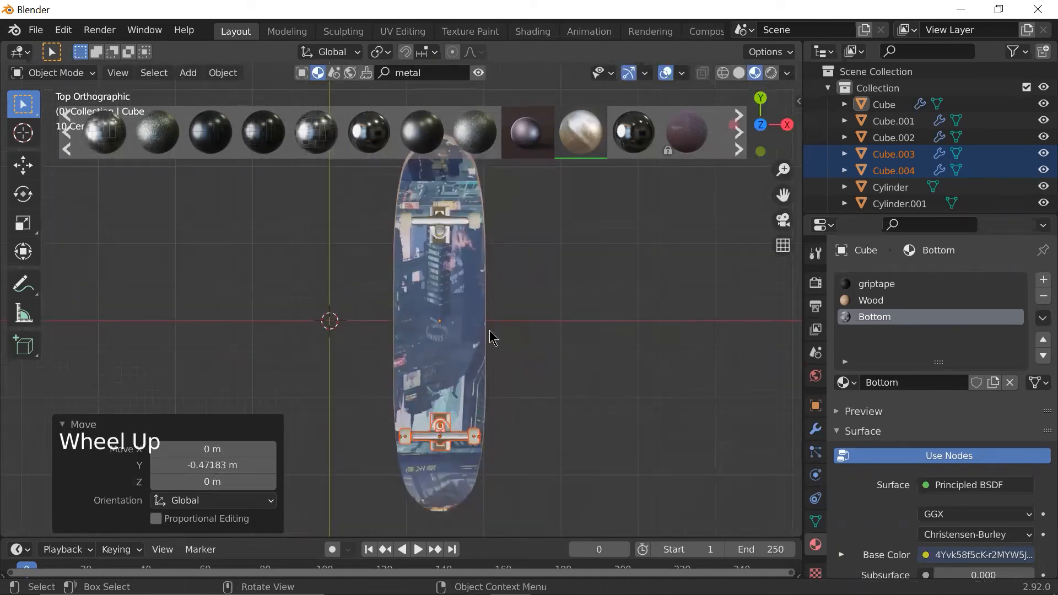
scroll(490, 324, "up", 1)
scroll(489, 323, "down", 1)
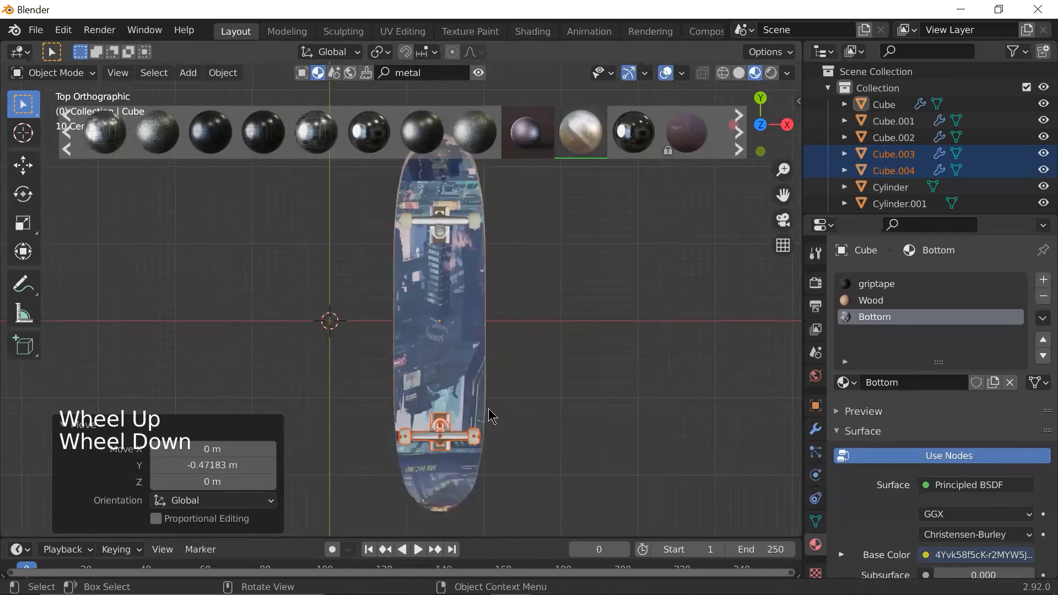
- Parent all parts of both trucks to the deck using the Object option, with the deck as the active object
scroll(489, 408, "down", 3)
scroll(469, 380, "up", 1)
left_click_drag(529, 474, 350, 197, "shift")
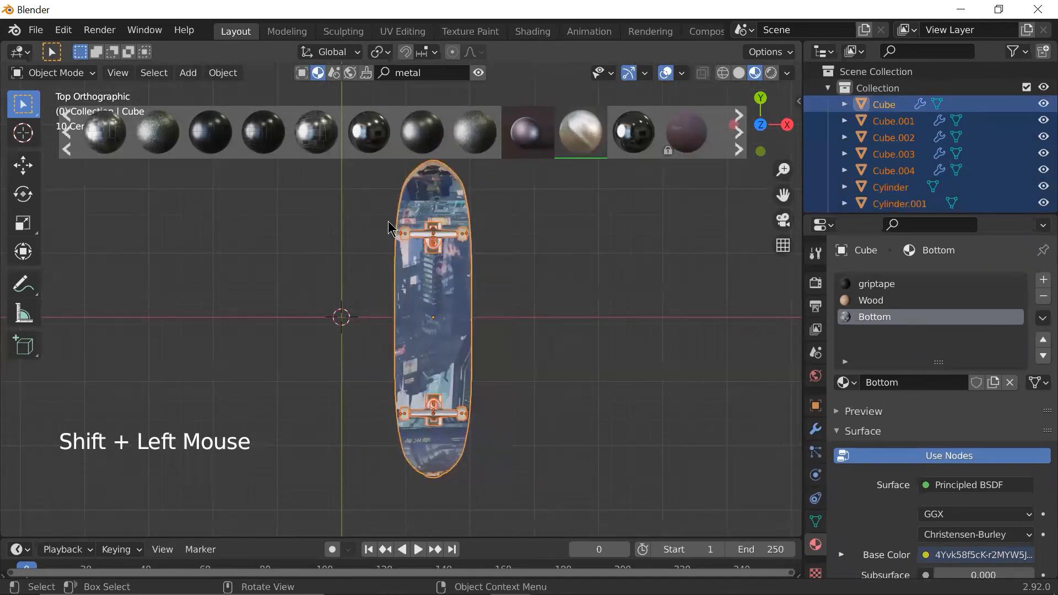
mouse_move(521, 336)
left_mouse_down("ctrl")
mouse_move(366, 263)
mouse_move(473, 293)
mouse_move(567, 281)
left_mouse_up("ctrl")
left_click_drag(496, 292, 418, 281, "shift")
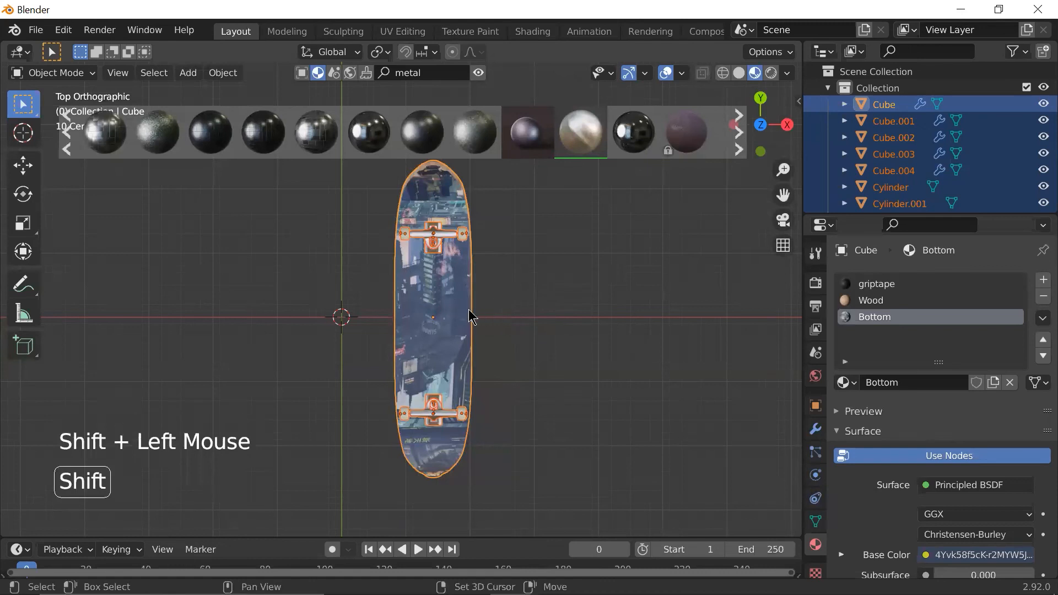
key("ctrl+p")
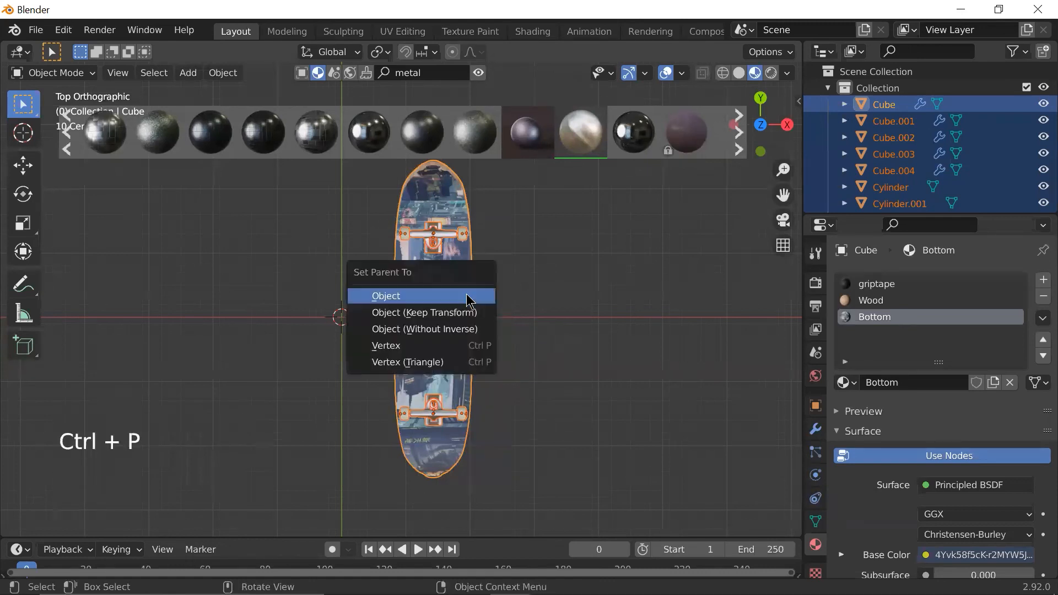
left_click(414, 298)
left_click(456, 303)
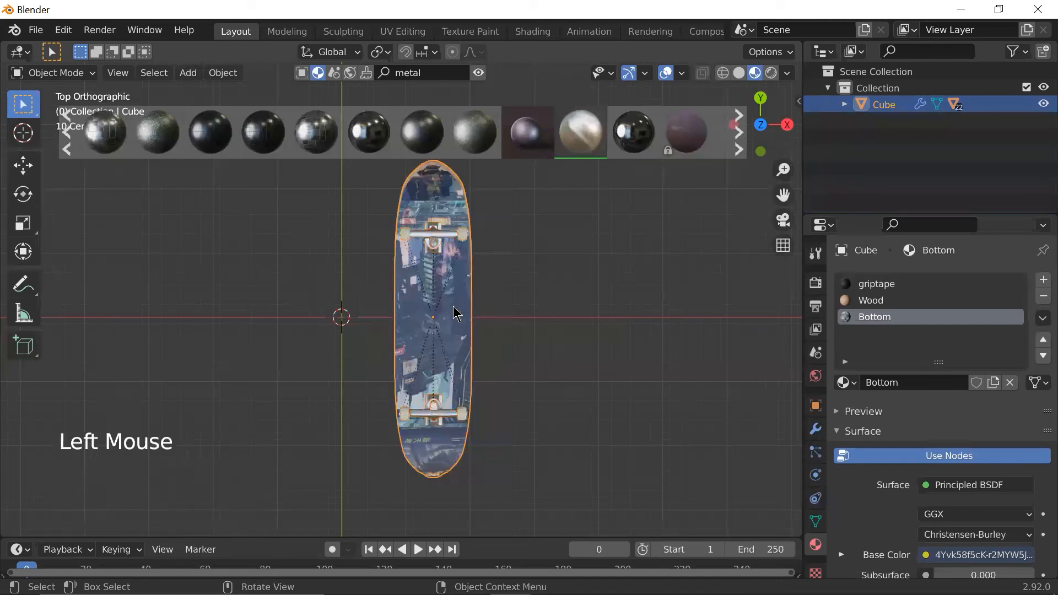
- Select both trucks without the deck and lower them about 0.246 m along Z onto the deck's underside
scroll(518, 358, "down", 2)
scroll(517, 359, "up", 2)
middle_click_drag(517, 358, 471, 225)
scroll(414, 223, "up", 2)
scroll(415, 223, "up", 1)
scroll(344, 242, "down", 2)
scroll(389, 250, "up", 1)
key("ctrl+z")
left_click(492, 261, "ctrl")
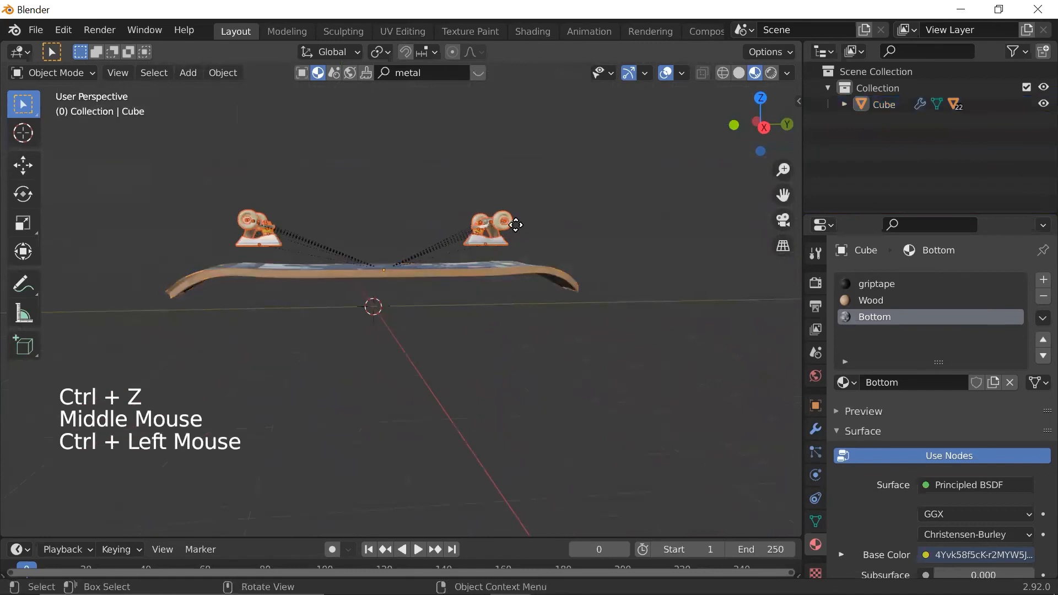
key("g")
key("z")
left_click(515, 250)
- Fine-adjust the trucks' height along Z so the baseplates sit on the deck, and select the deck
scroll(516, 253, "up", 2)
middle_click_drag(516, 252, 538, 295, "shift")
scroll(532, 295, "up", 3)
key("g")
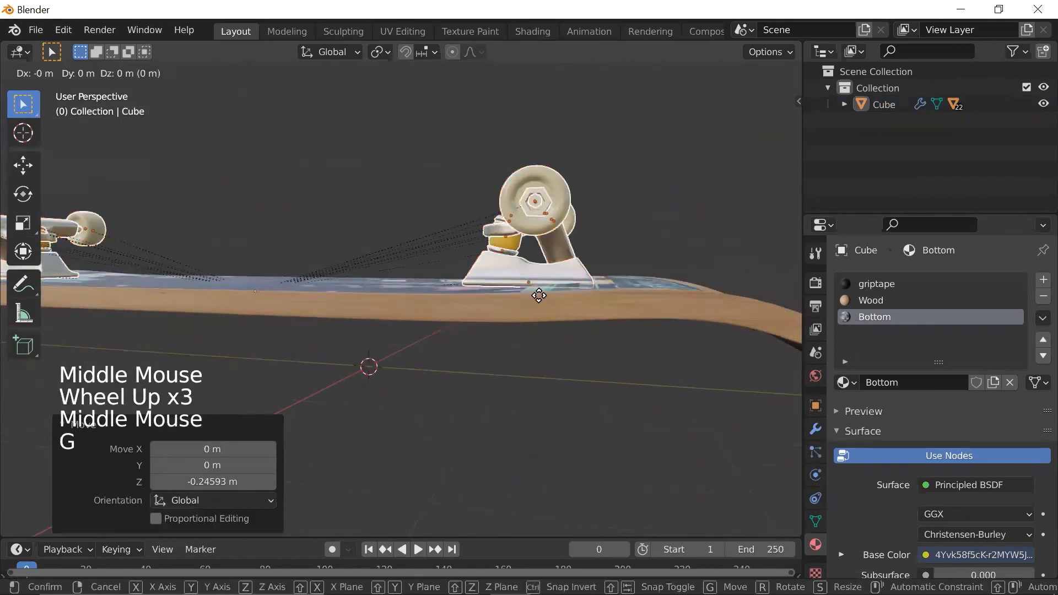
key("z")
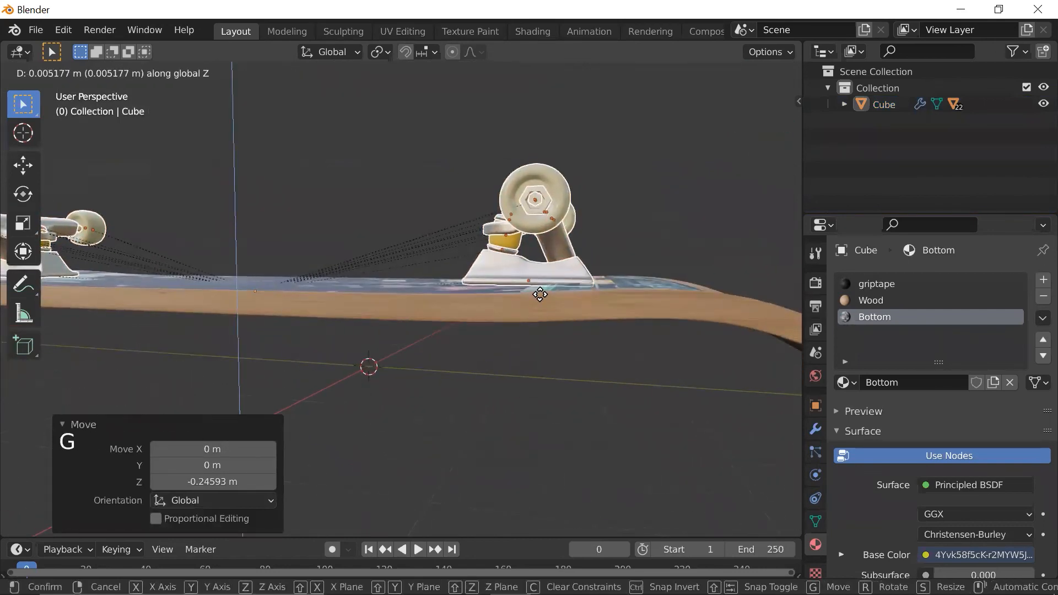
left_click(541, 295)
scroll(539, 303, "down", 5)
left_click(369, 299)
scroll(372, 303, "up", 1)
scroll(373, 303, "down", 2)
middle_click_drag(373, 303, 515, 349)
scroll(474, 338, "up", 3)
key("r")
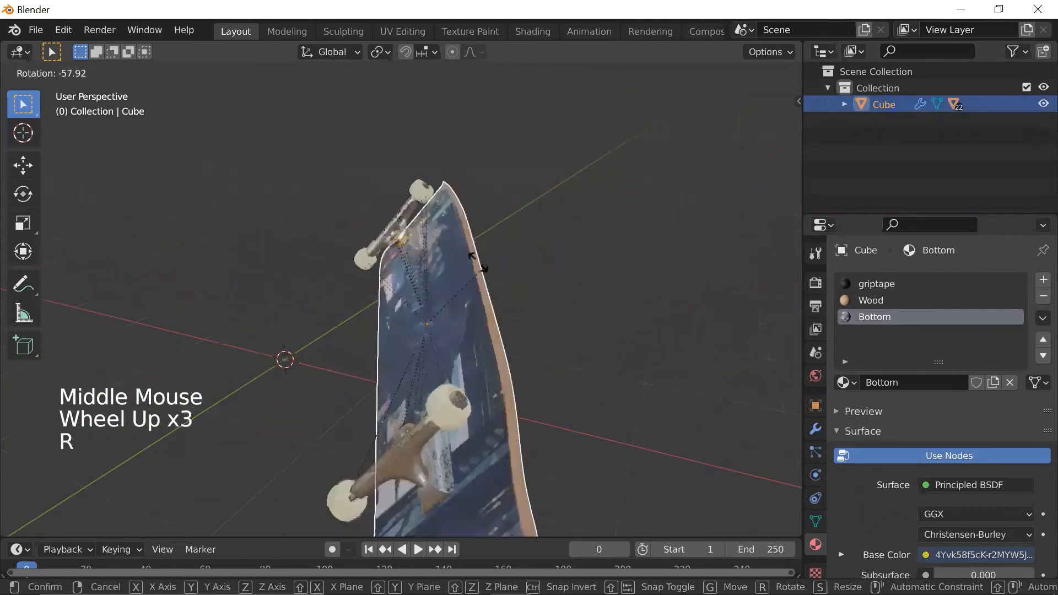
left_click(523, 341)
scroll(537, 359, "down", 3)
key("g")
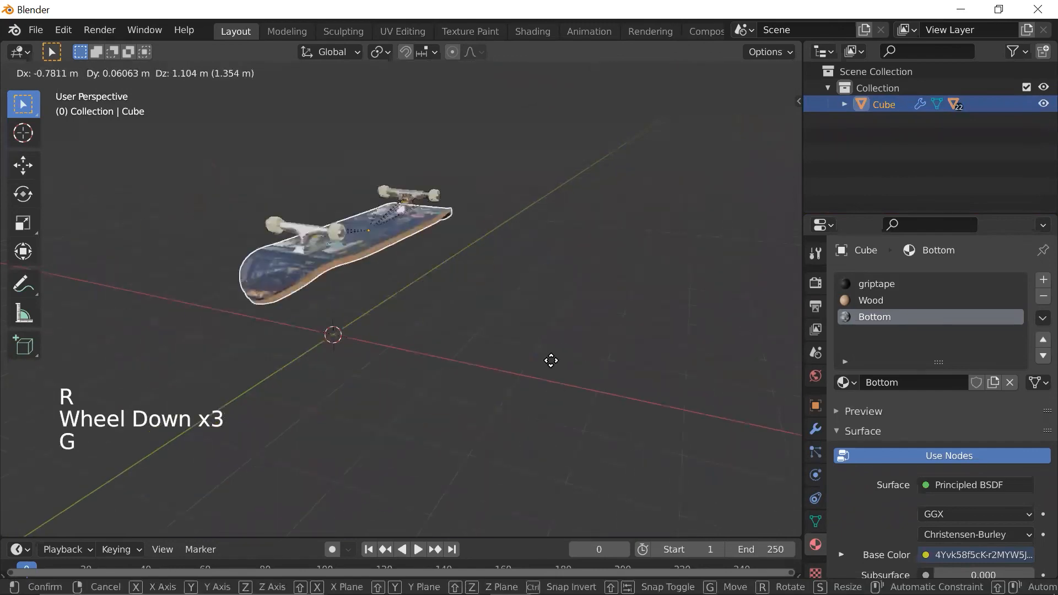
right_click(628, 394)
scroll(419, 368, "up", 3)
scroll(566, 337, "down", 4)
key("g")
right_click(569, 333)
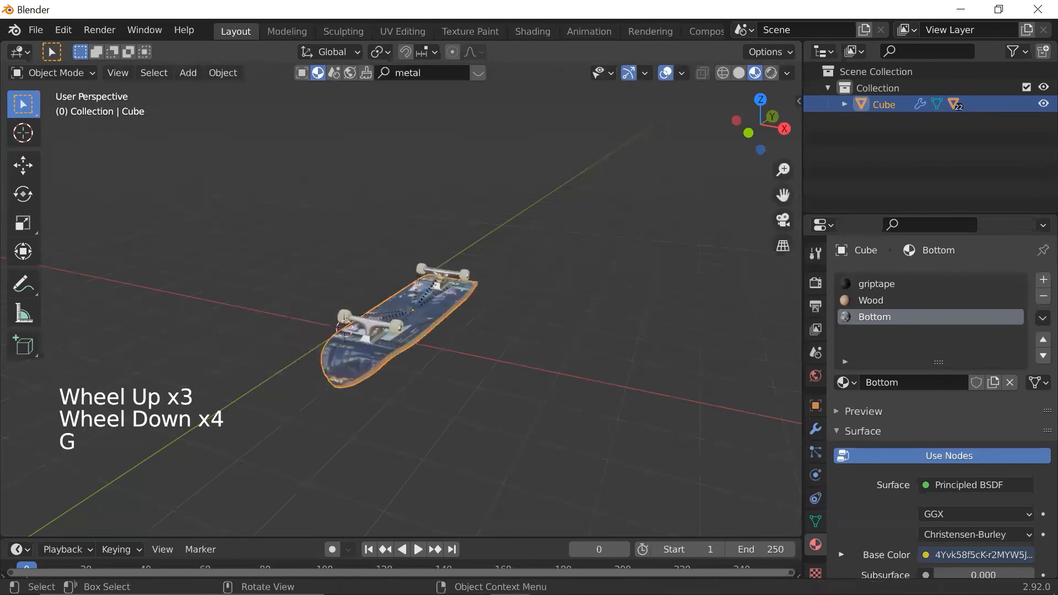
- Rotate the deck with its parented trucks 180° about the global X axis to turn the skateboard upright
key("r")
key("x")
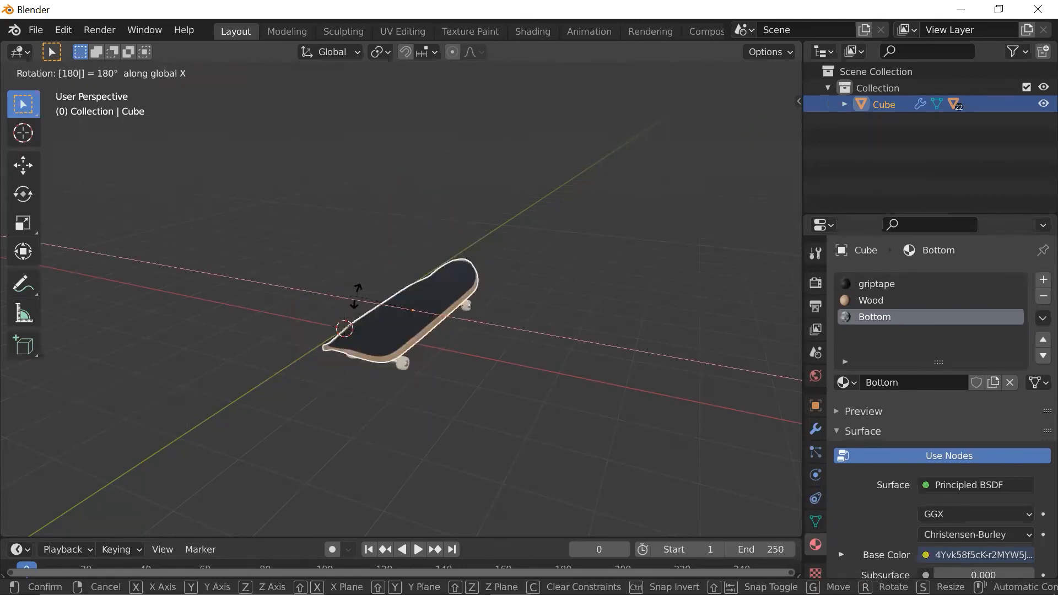
key("Return")
- Examine the upright skateboard from the left side and from underneath, comparing the trucks' size and fit with the deck
scroll(432, 278, "up", 2)
middle_click_drag(433, 279, 341, 253)
scroll(392, 260, "up", 2)
scroll(392, 259, "down", 1)
middle_click_drag(418, 262, 445, 268)
key("grave")
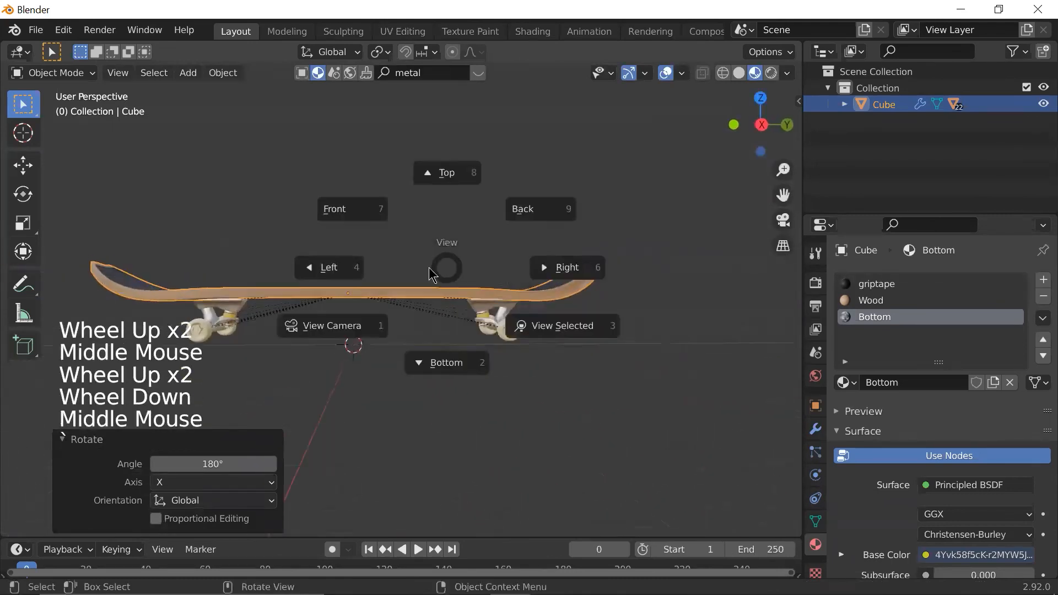
scroll(428, 324, "up", 2)
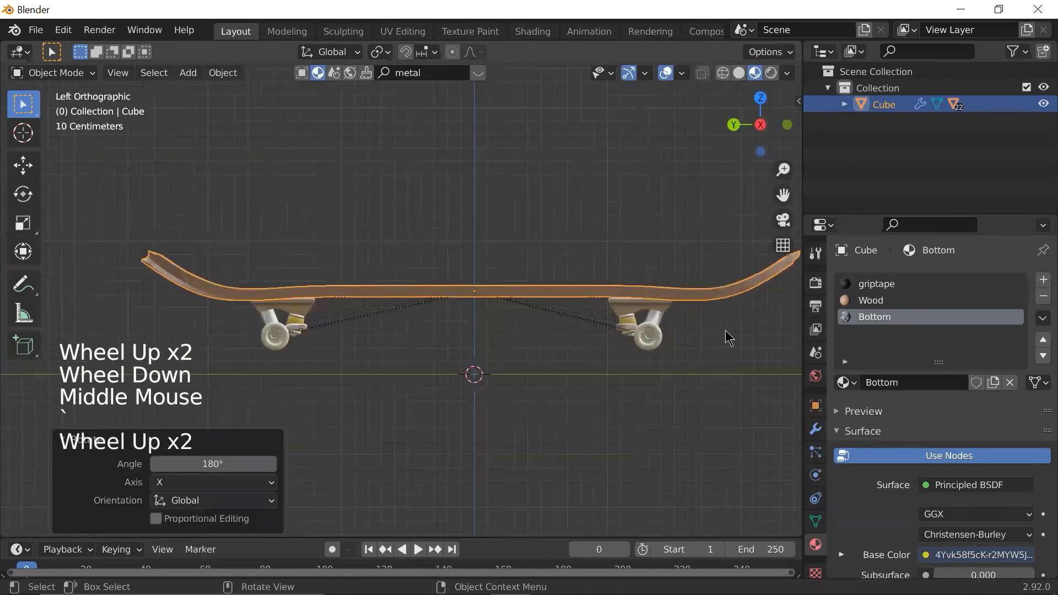
scroll(683, 317, "down", 3)
scroll(653, 315, "up", 2)
middle_click_drag(651, 315, 478, 358)
- Select all truck parts without the deck and scale them uniformly by 1.165
mouse_move(276, 314)
left_mouse_down()
mouse_move(638, 389)
mouse_move(645, 405)
left_mouse_up()
key("z")
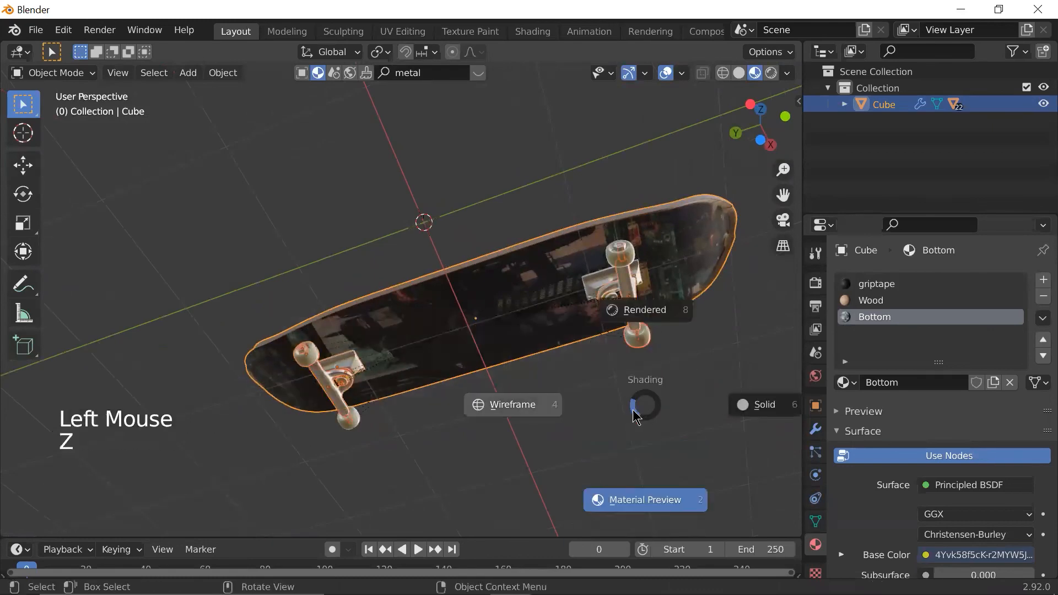
key("a")
scroll(527, 282, "down", 1)
left_click(453, 342, "ctrl")
scroll(632, 328, "up", 2)
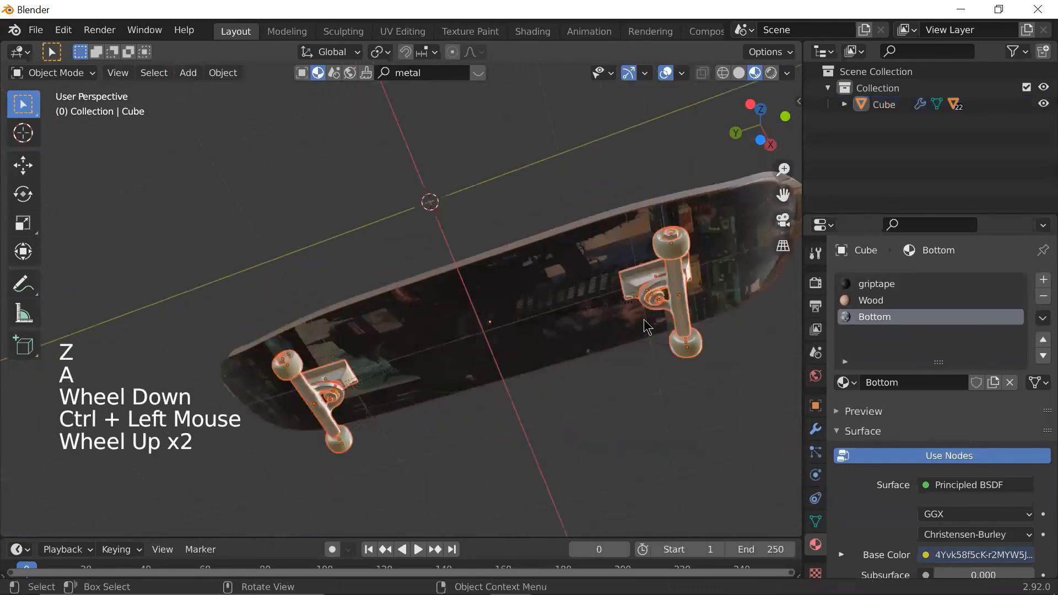
key("s")
left_click(671, 320)
scroll(656, 336, "down", 1)
scroll(638, 348, "down", 1)
scroll(638, 349, "up", 1)
- Lower the enlarged trucks about 0.042 m along Z
key("g")
key("z")
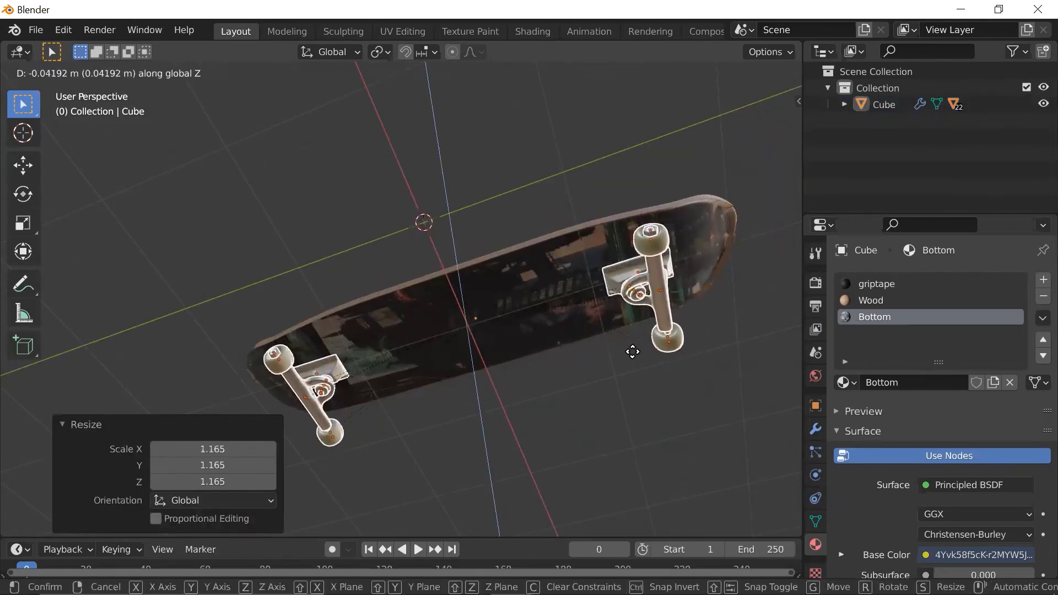
left_click(629, 352)
scroll(596, 386, "down", 2)
middle_click(573, 418)
middle_click_drag(573, 418, 604, 489)
scroll(527, 356, "up", 4)
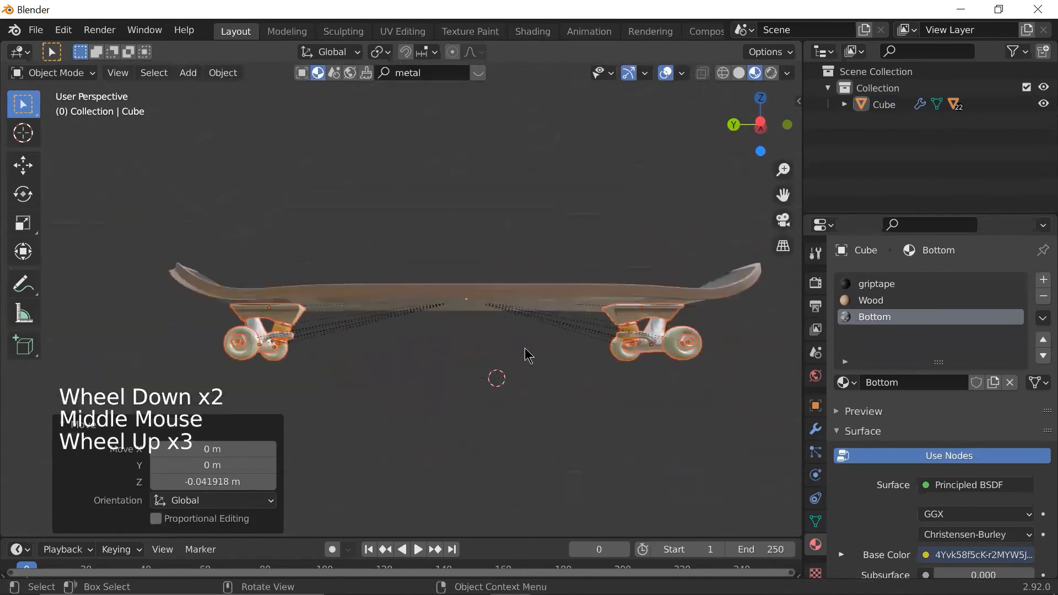
- Scale both trucks by 0.953 along Y
key("s")
key("y")
left_click(704, 339)
scroll(616, 348, "down", 3)
middle_click_drag(615, 347, 482, 363)
- Scale both trucks uniformly by 0.907 to fit the deck's width
key("s")
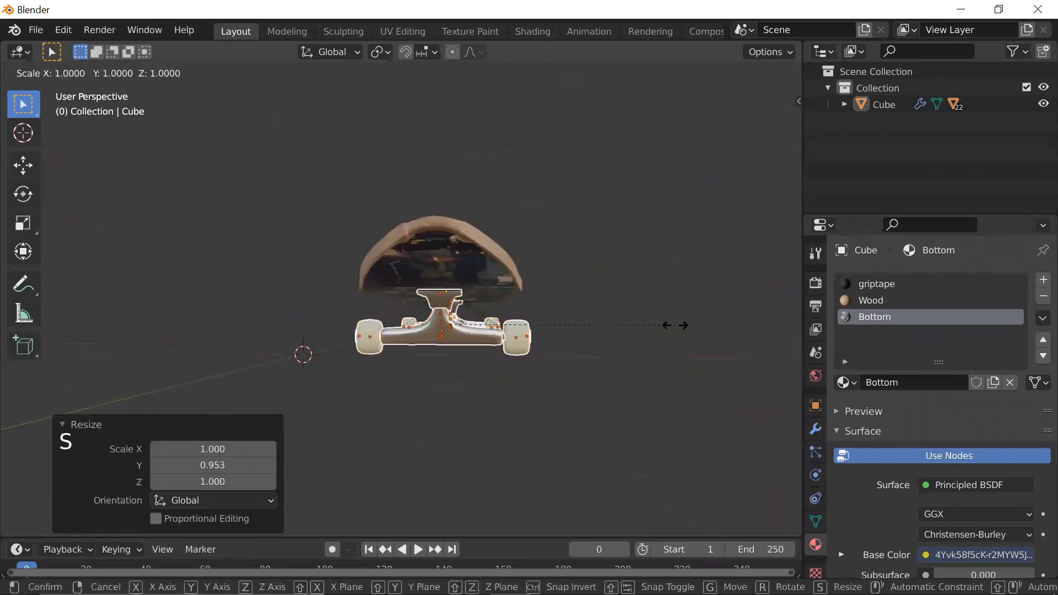
key("z")
key("Escape")
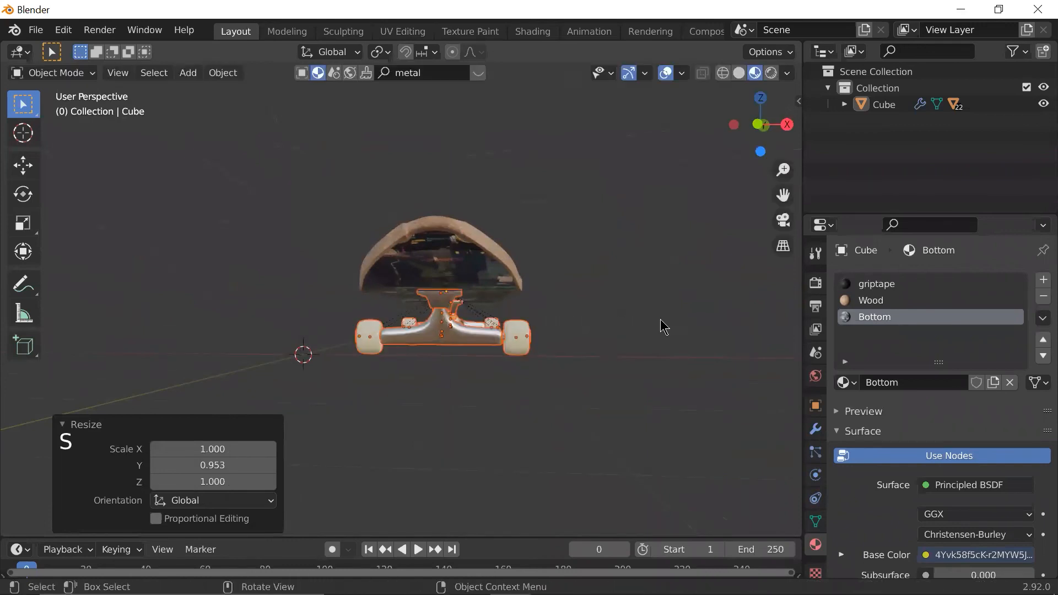
key("s")
left_click(654, 321)
- Raise both trucks about 0.022 m along Z against the deck
key("g")
key("z")
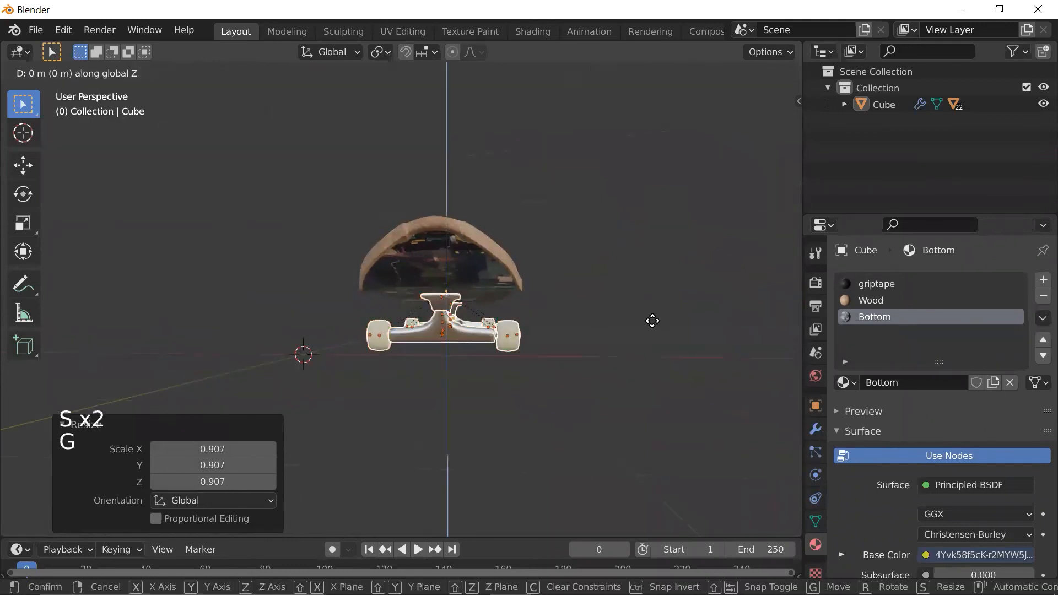
left_click(651, 318)
scroll(652, 323, "down", 1)
mouse_move(652, 323)
middle_mouse_down()
mouse_move(597, 335)
mouse_move(666, 314)
middle_mouse_up()
scroll(625, 329, "up", 2)
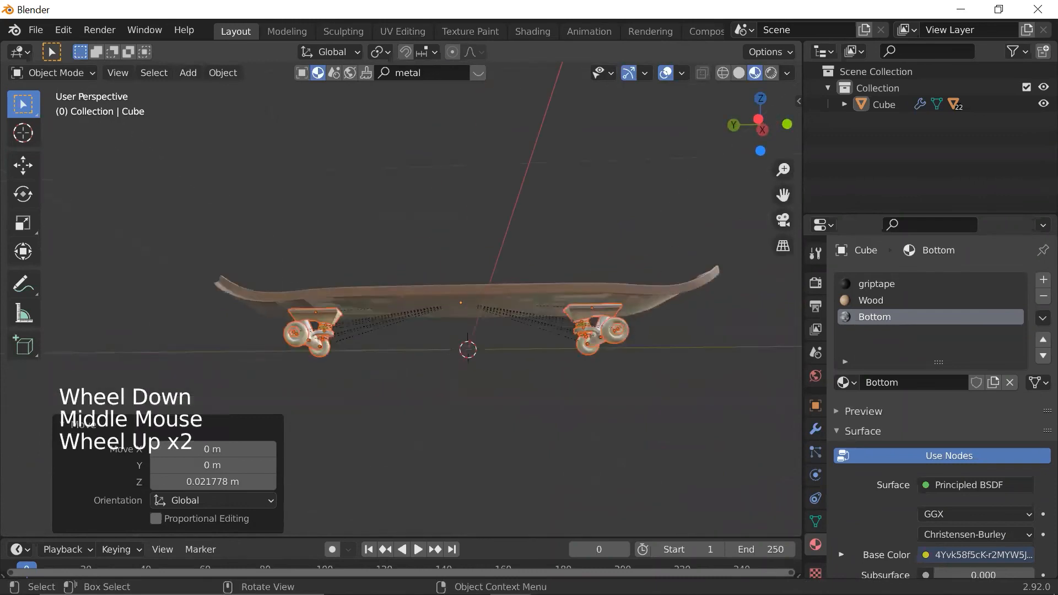
- Scale both trucks by 1.085 along Y to spread them along the deck
key("s")
key("y")
left_click(614, 347)
scroll(616, 353, "down", 2)
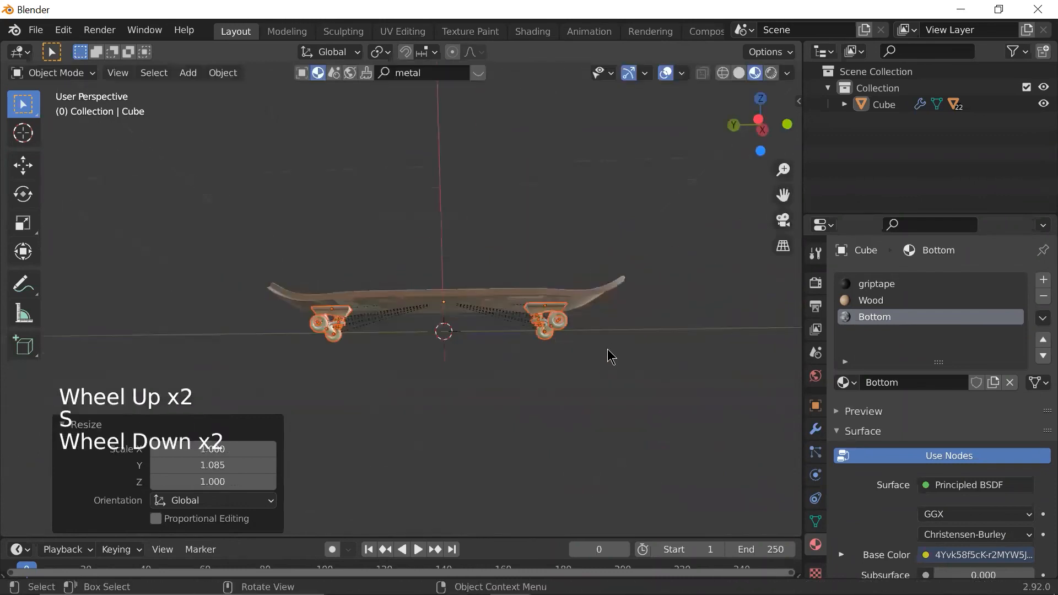
middle_click_drag(639, 365, 454, 394)
left_click(639, 361)
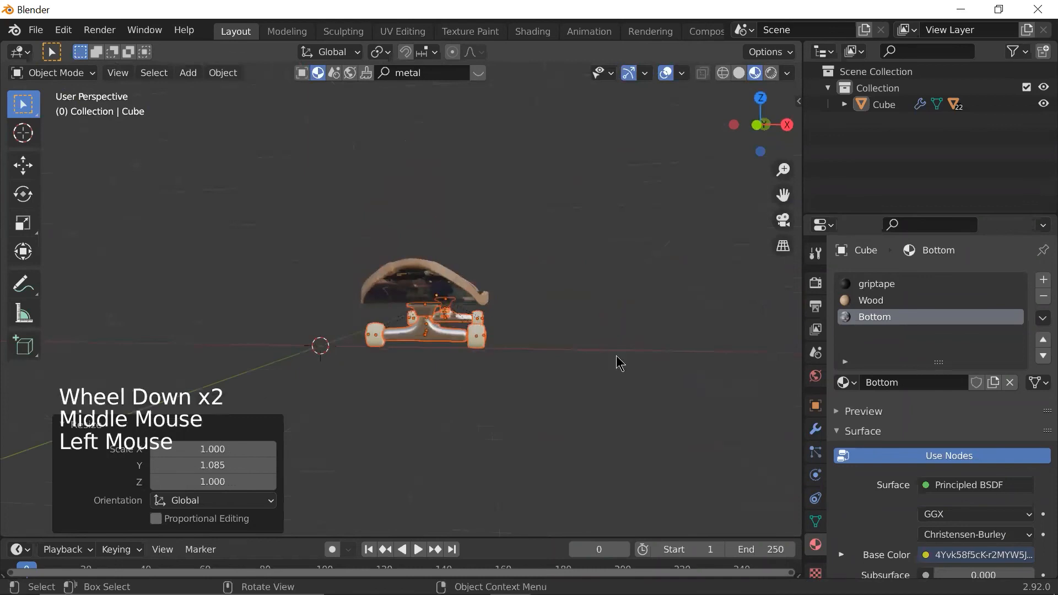
- Deselect the trucks and add a camera at the world origin
middle_click_drag(640, 362, 617, 386)
left_click(689, 399)
middle_click_drag(689, 399, 493, 342)
scroll(642, 358, "up", 1)
scroll(641, 357, "down", 1)
scroll(632, 358, "down", 1)
key("shift+a")
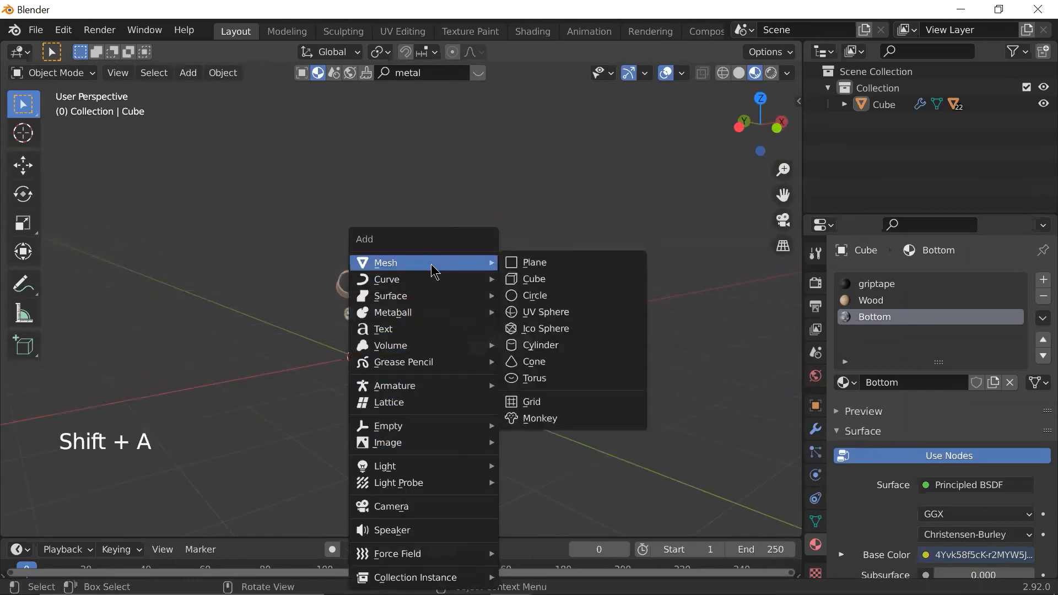
key("Escape")
key("shift+a")
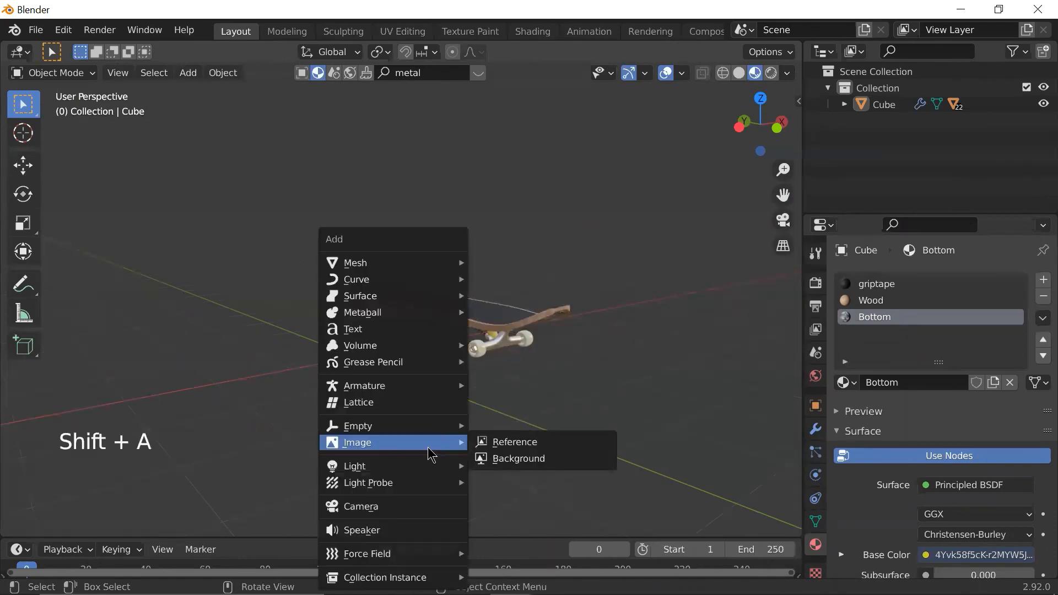
left_click(422, 508)
- In camera view, pull the camera back about 9.82 m along its viewing axis and shift it to frame the skateboard
middle_click_drag(395, 340, 368, 328)
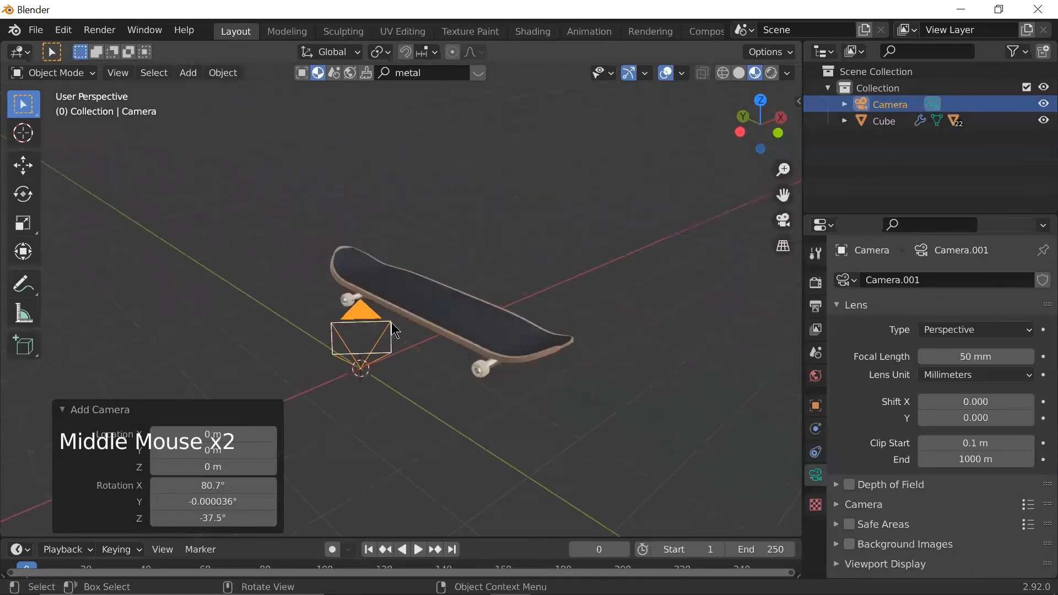
middle_click_drag(428, 352, 405, 310)
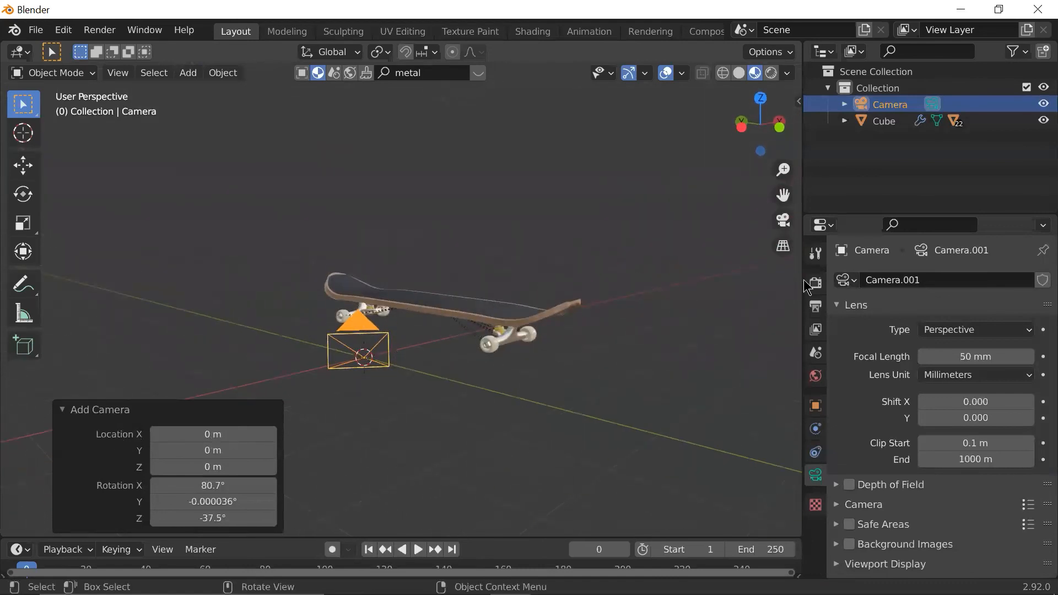
left_click(784, 220)
key("g")
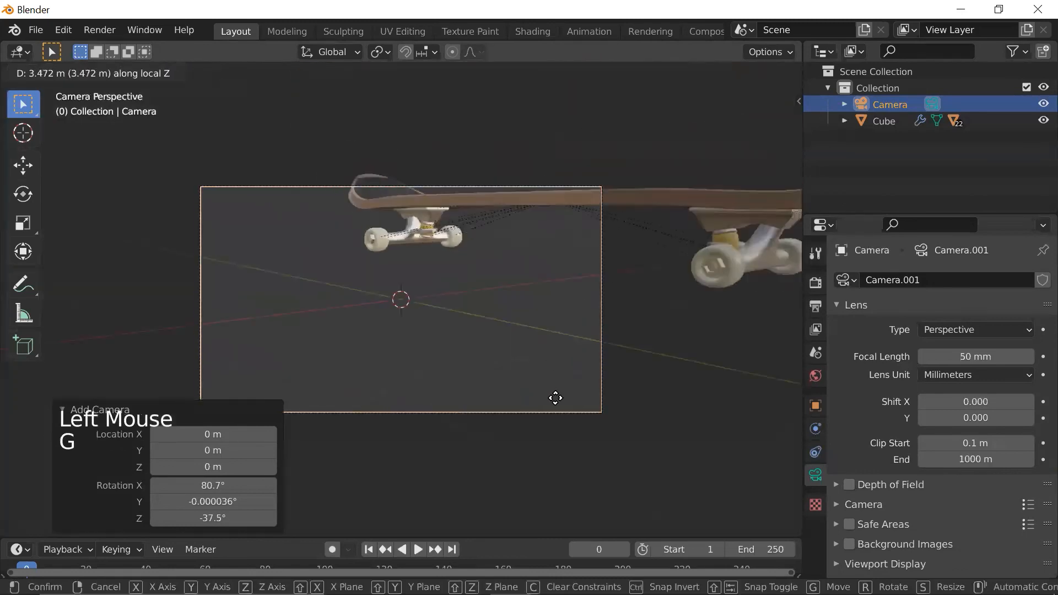
right_click(552, 430)
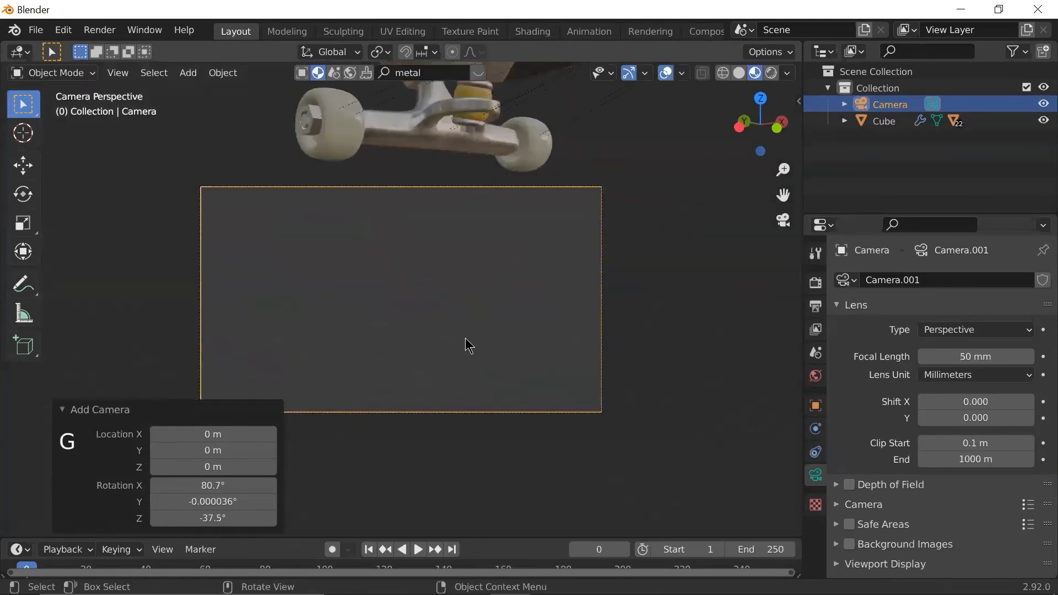
key("g")
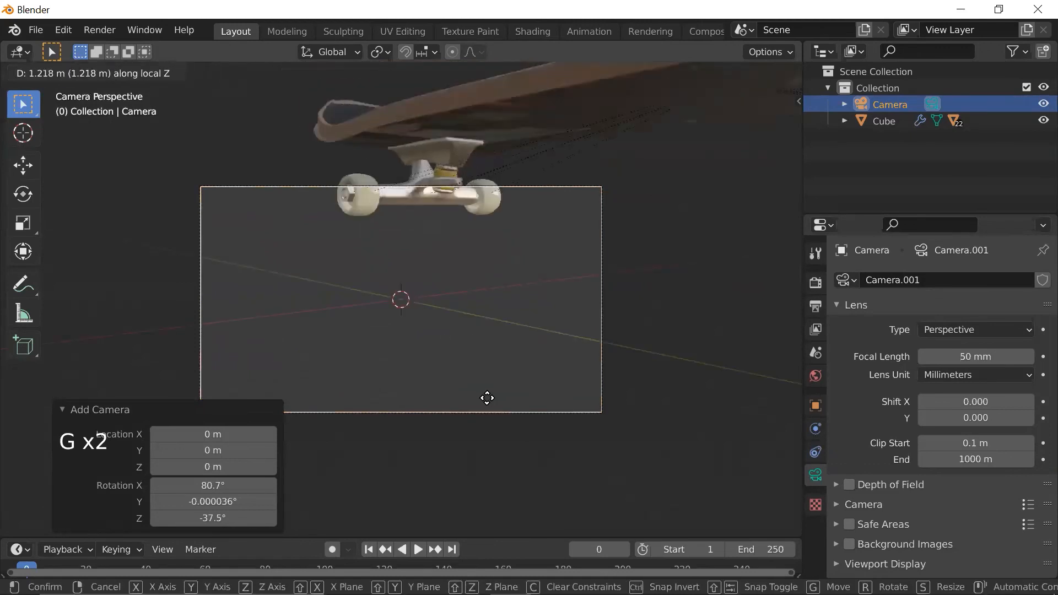
left_click(510, 486)
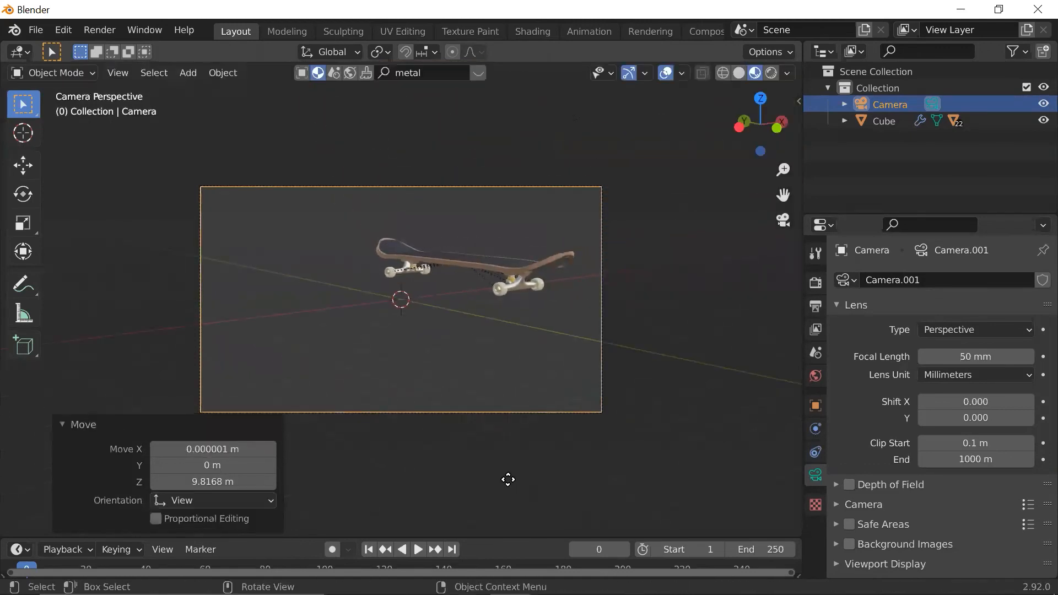
key("g")
left_click(595, 417)
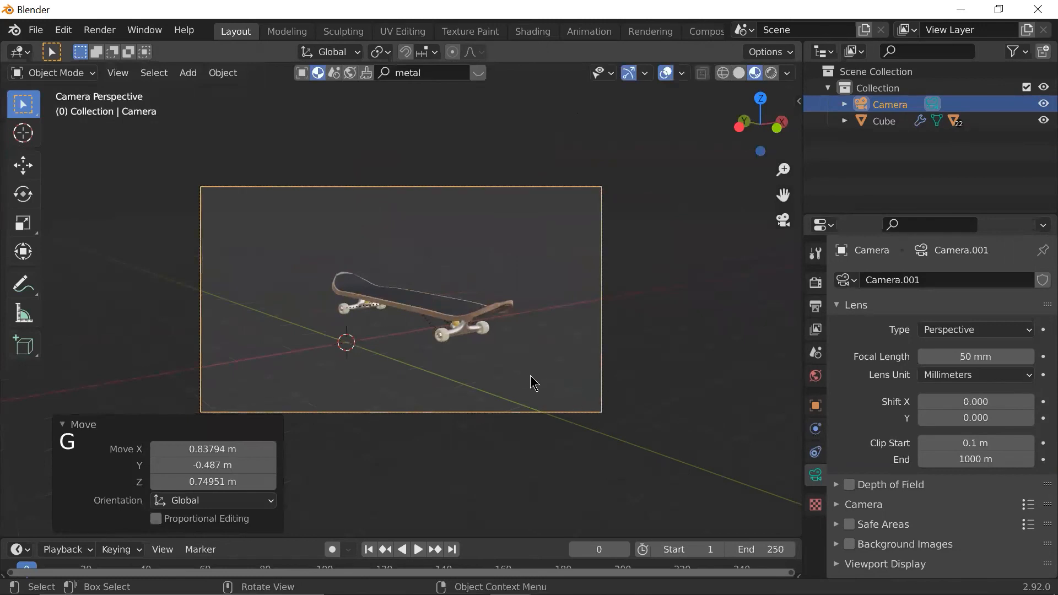
- Rotate the skateboard by about -74.2° around the camera's view axis
scroll(531, 377, "up", 2)
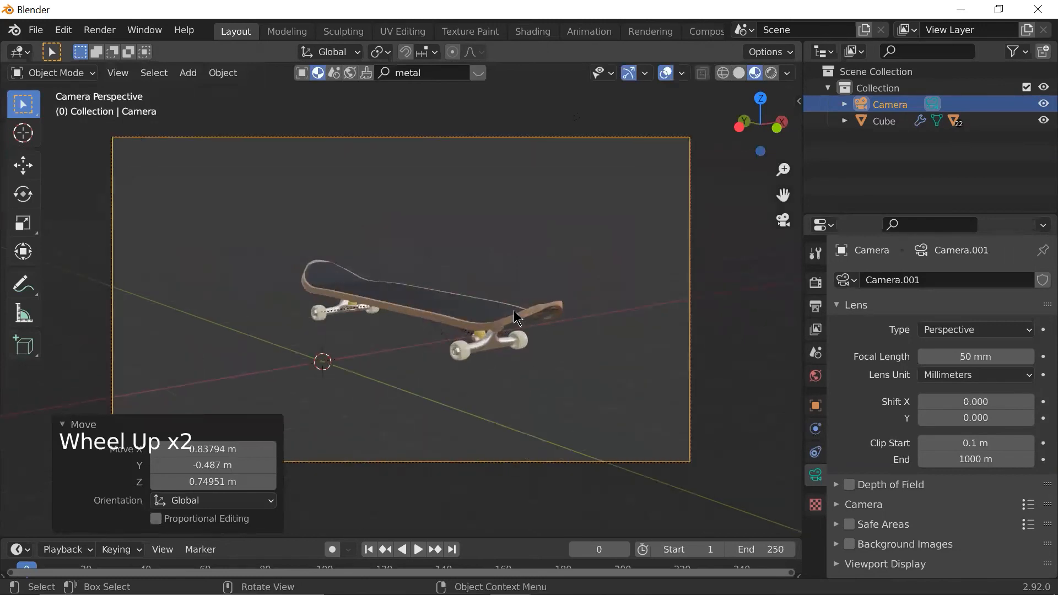
left_click(513, 310)
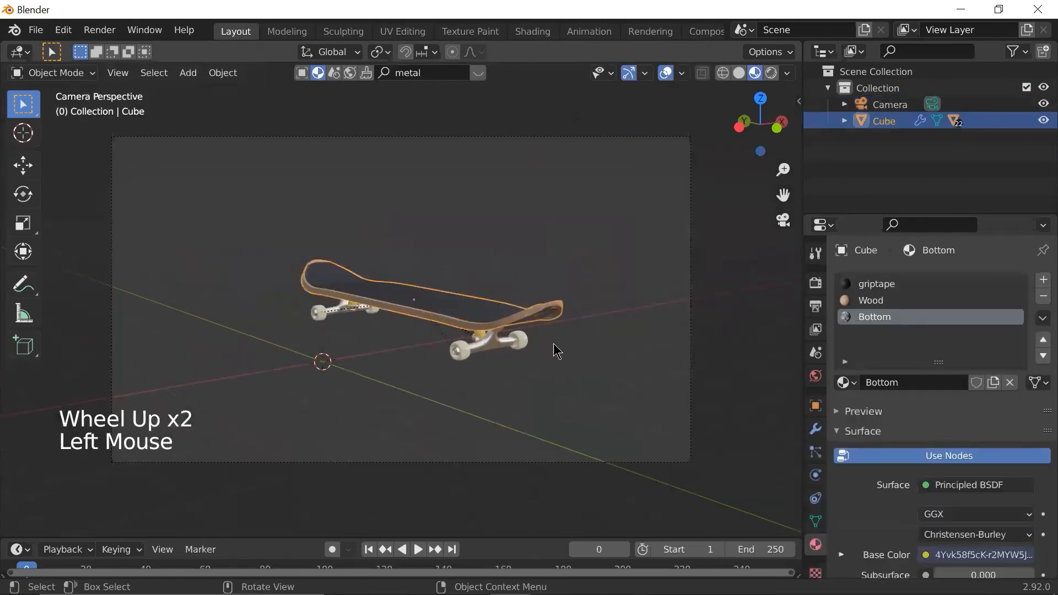
key("r")
left_click(492, 206)
key("r")
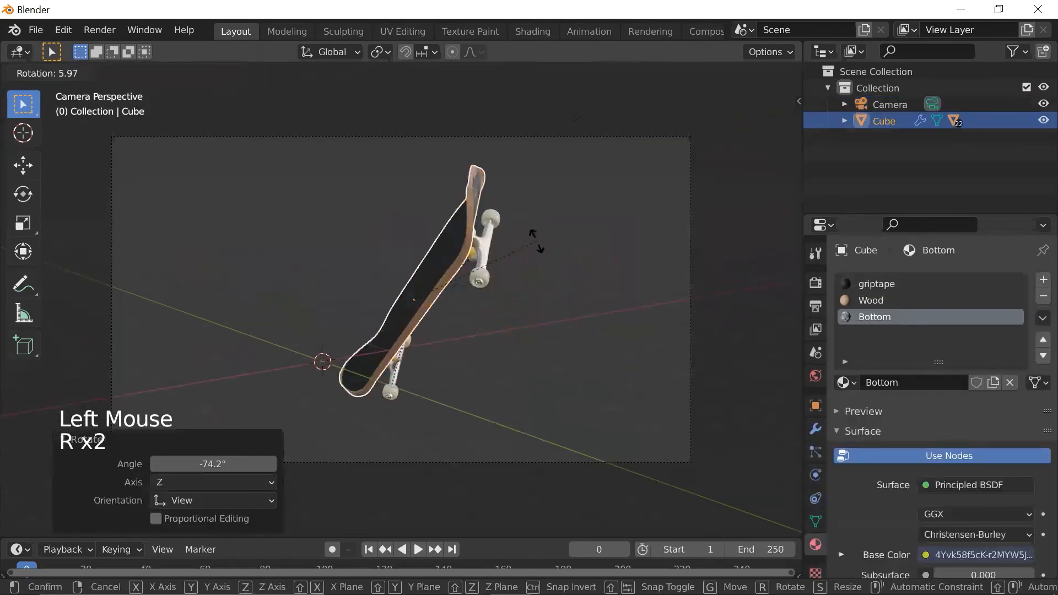
key("z")
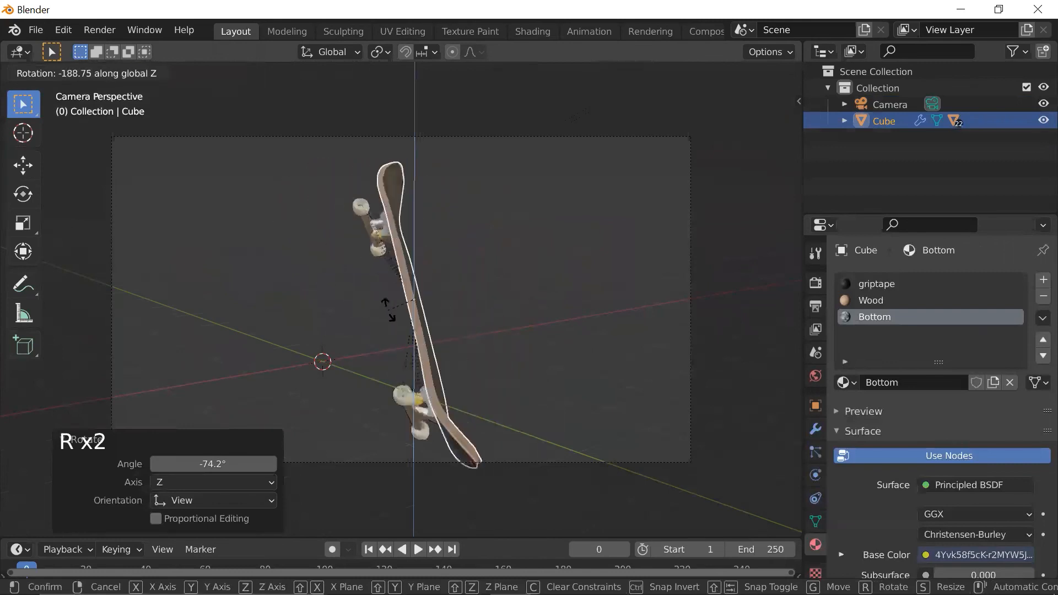
key("Escape")
- Rotate the skateboard by about 42.6° around the view axis and about 231° around global Y to show its underside
scroll(528, 286, "down", 1)
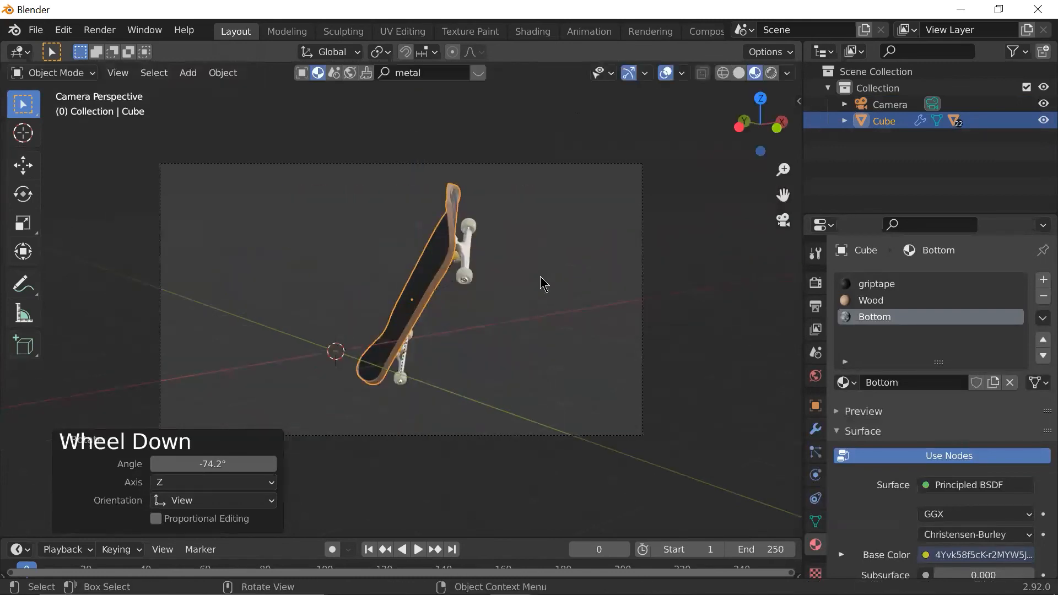
key("r")
key("r")
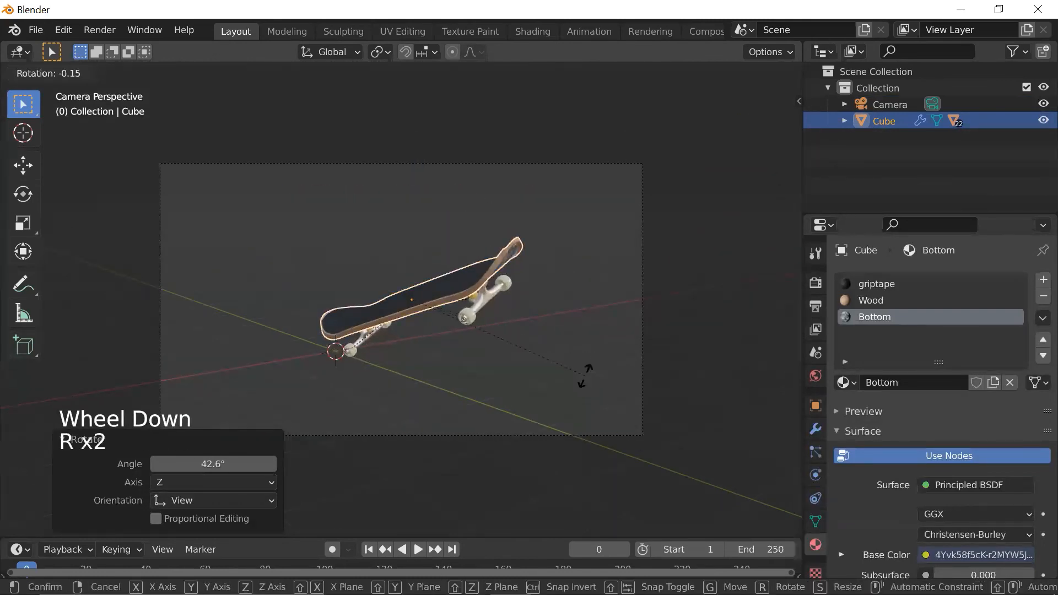
key("x")
key("x")
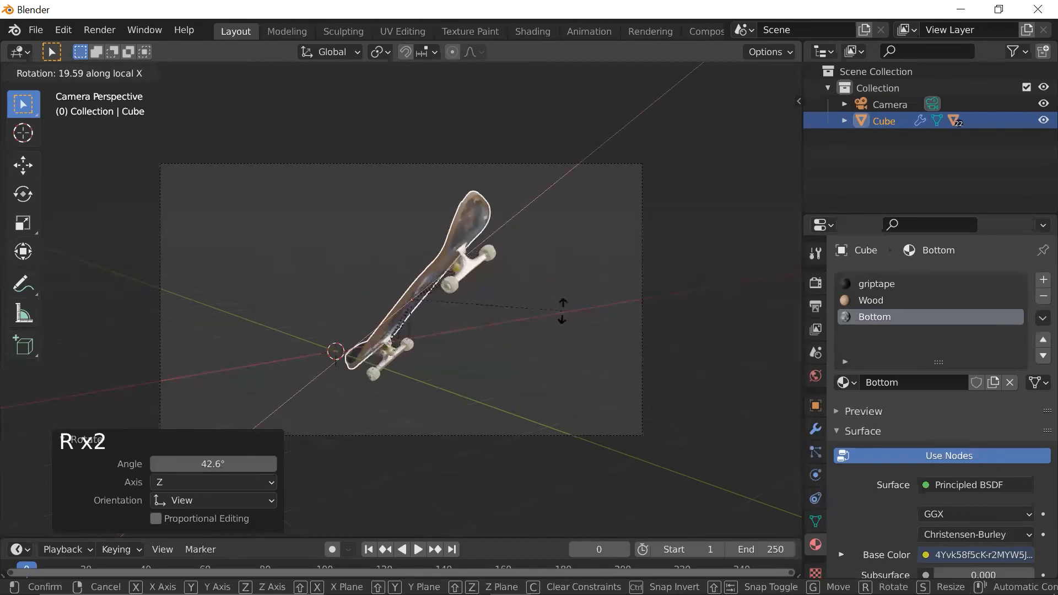
key("y")
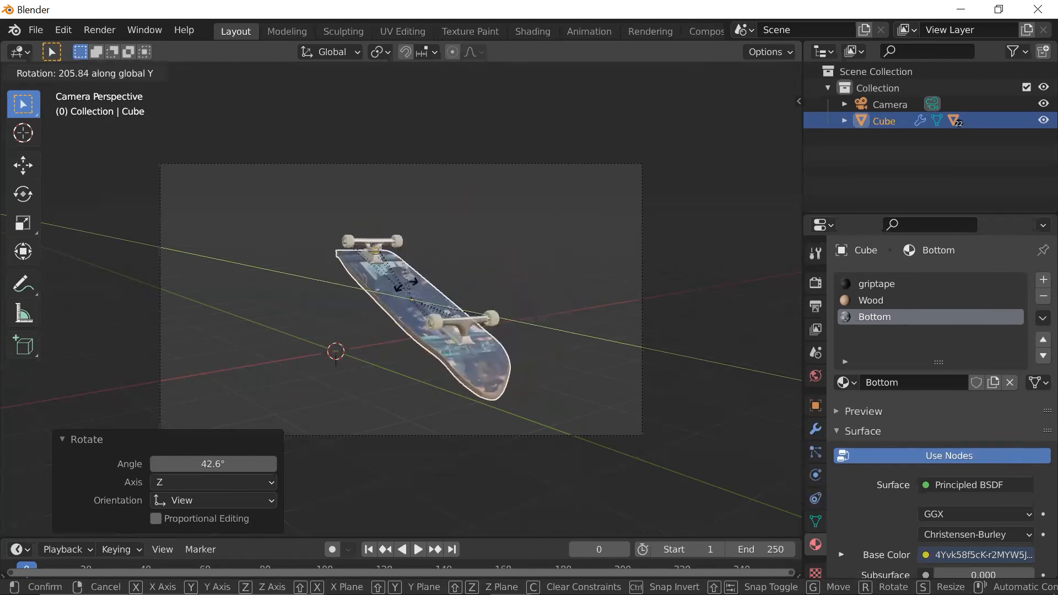
left_click(471, 293)
- Move the skateboard slightly within the camera frame and deselect it
scroll(471, 292, "up", 1)
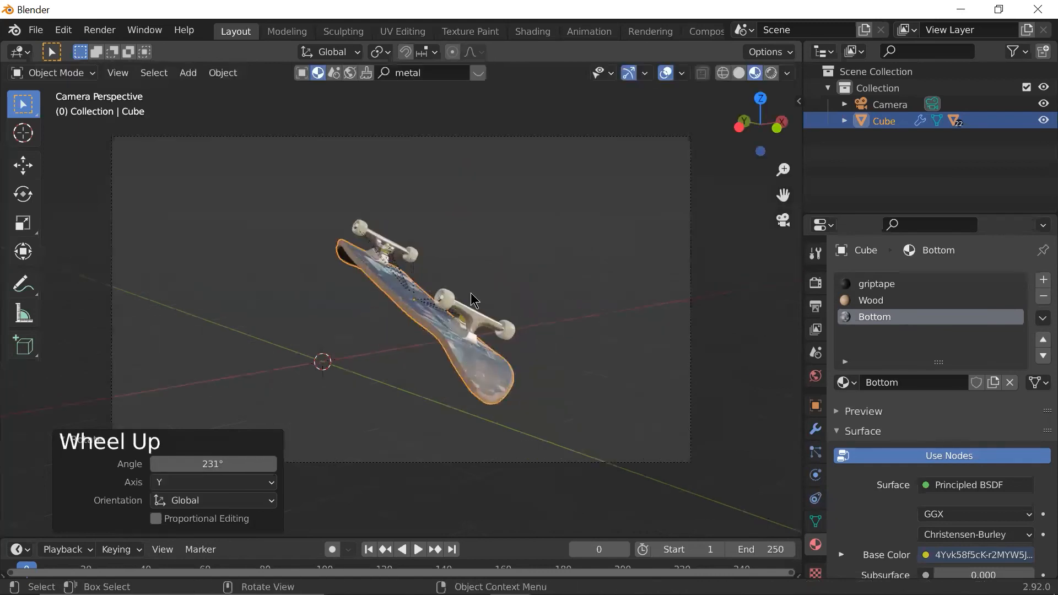
key("g")
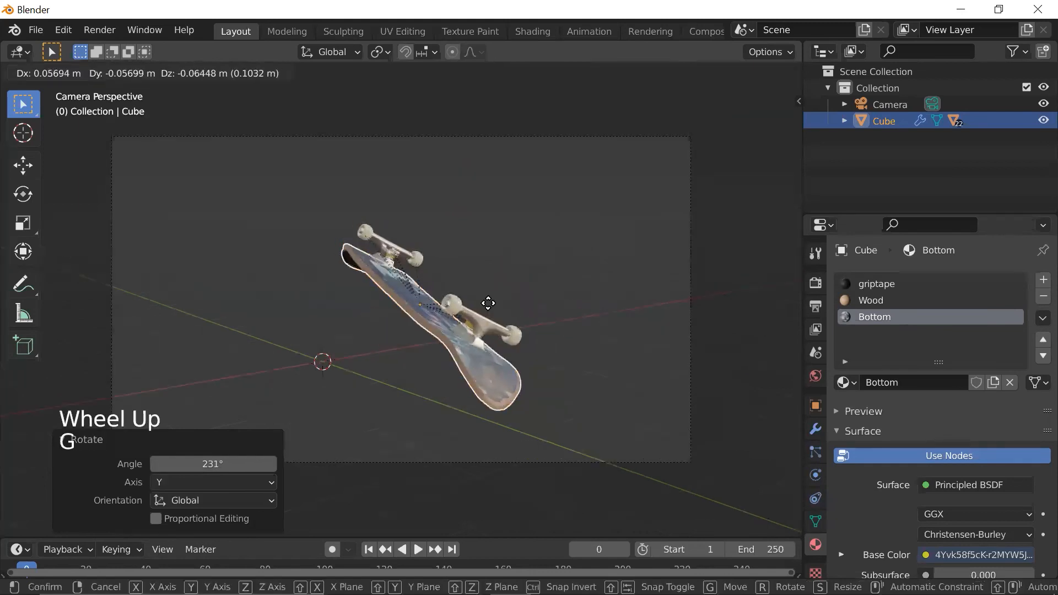
left_click(515, 297)
scroll(543, 279, "down", 3)
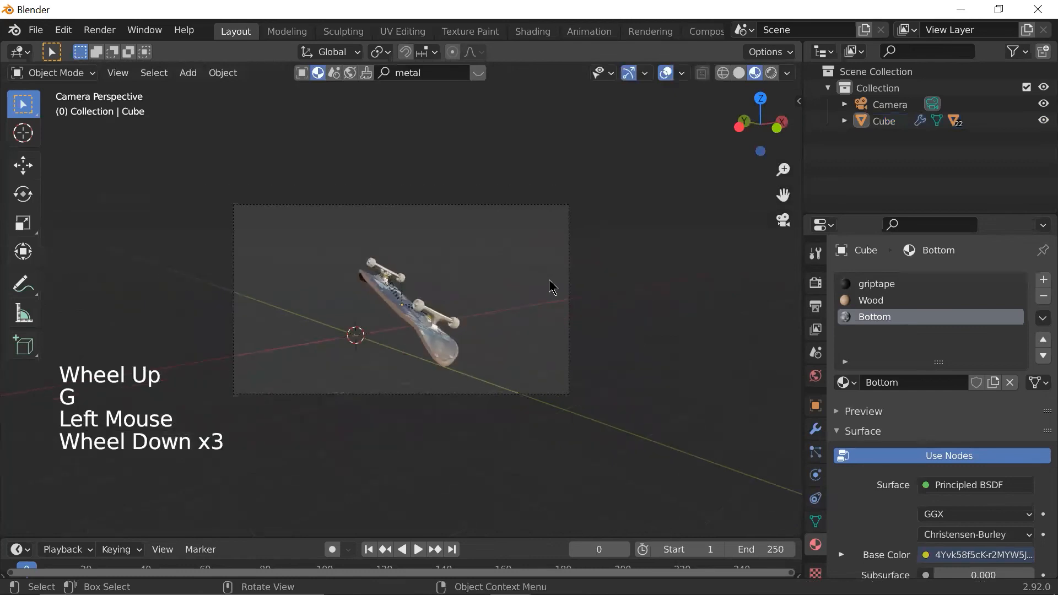
scroll(524, 292, "up", 1)
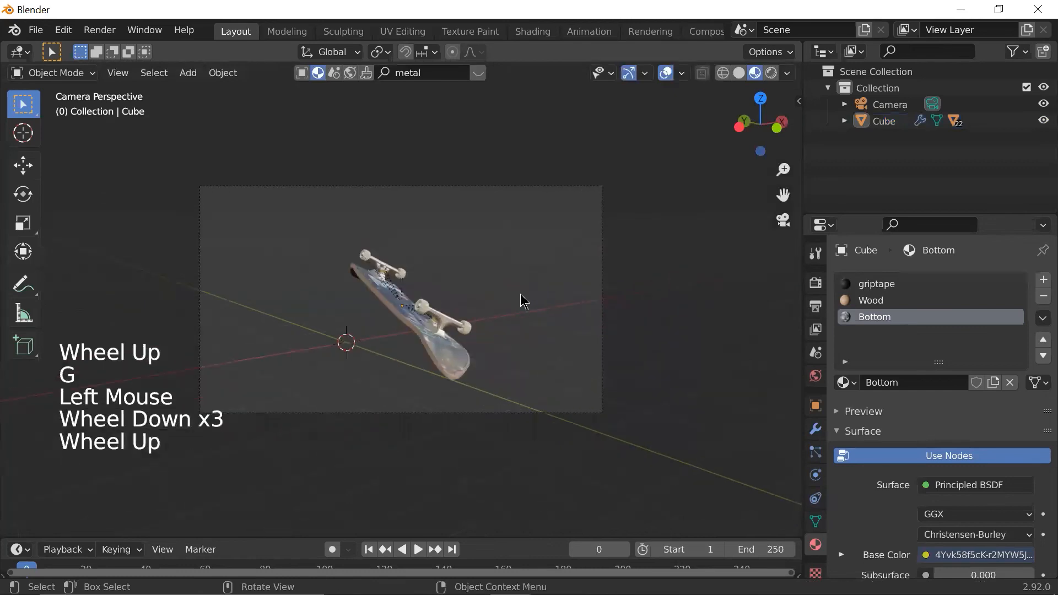
- Show the viewport in Rendered shading and set the render engine to Cycles
left_click(512, 169)
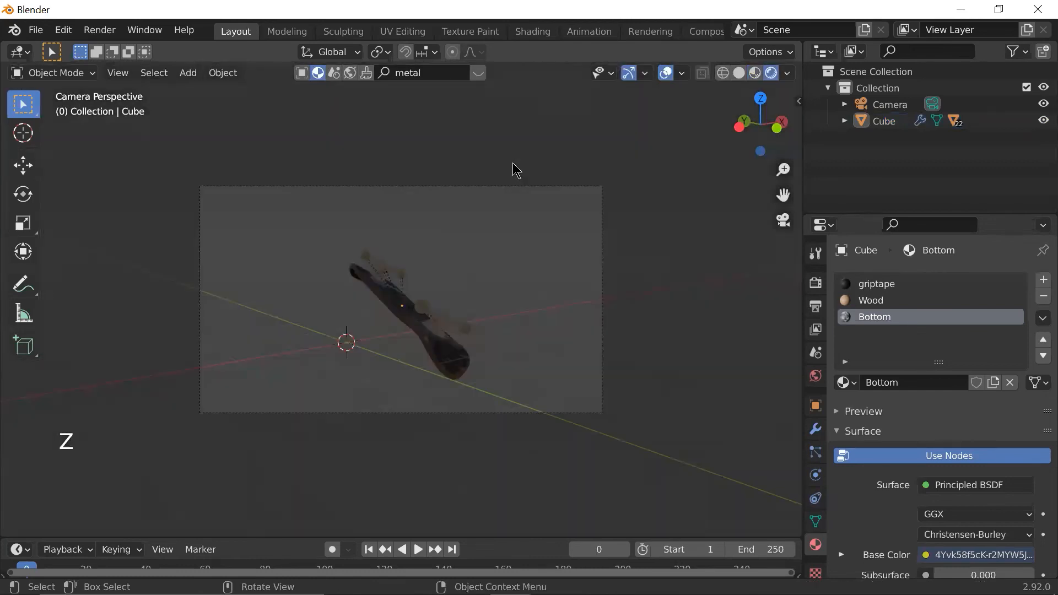
scroll(516, 203, "up", 2)
left_click(815, 282)
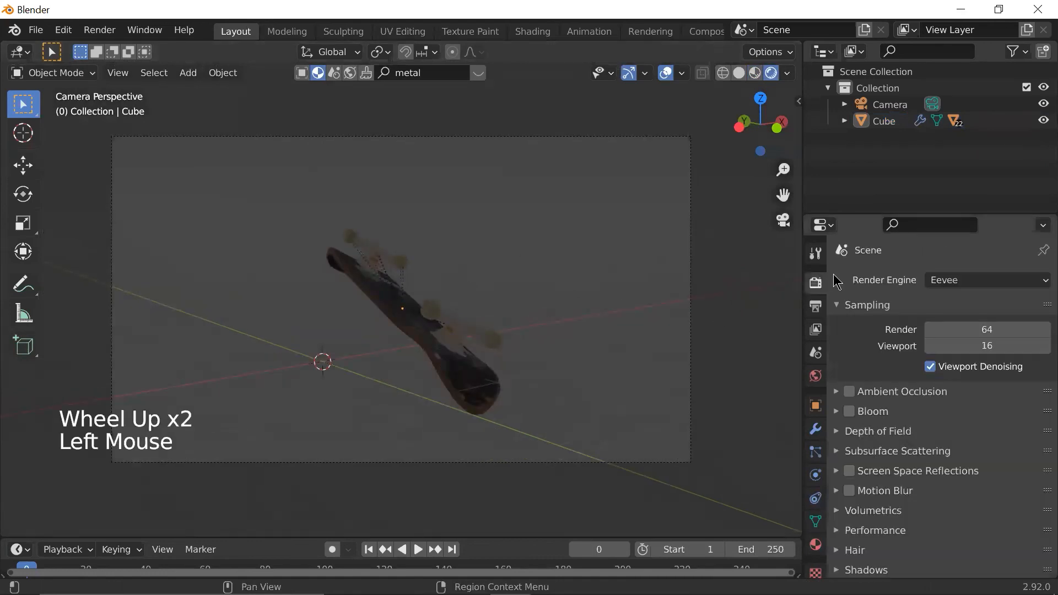
left_click(943, 281)
left_click(955, 338)
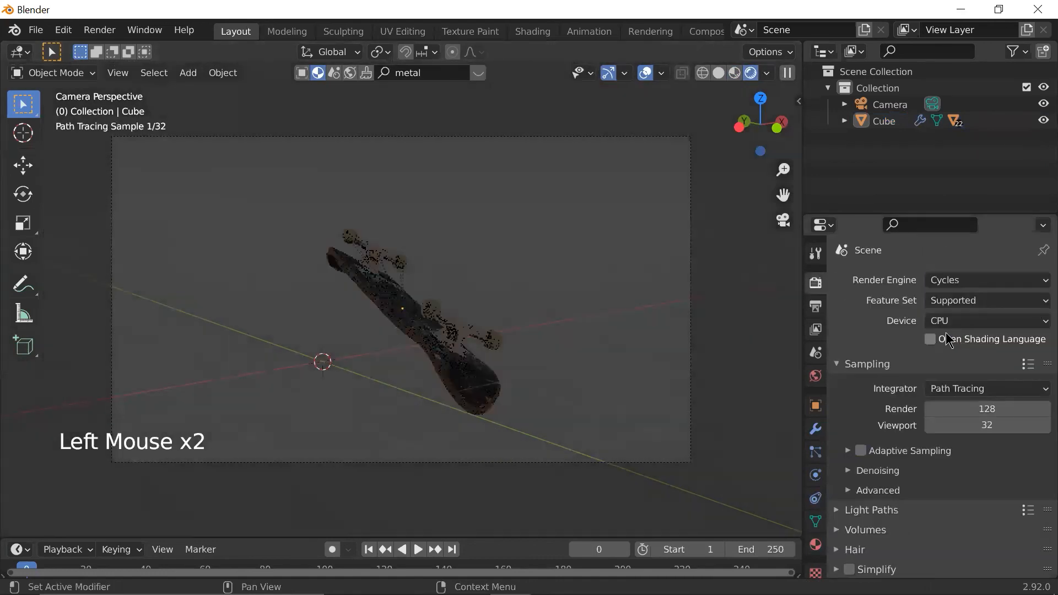
left_click(806, 257)
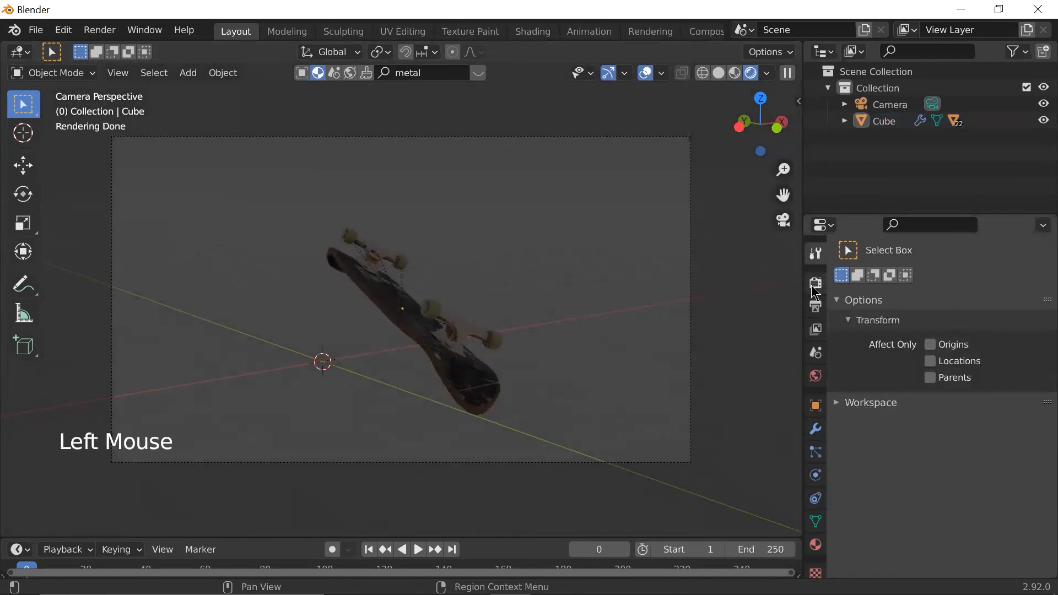
left_click(816, 284)
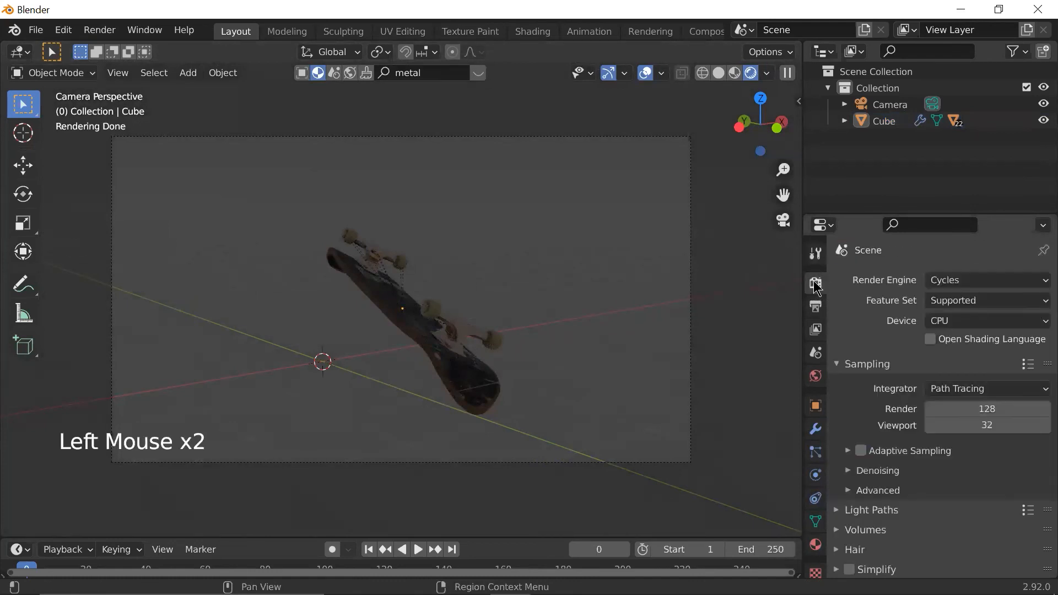
scroll(564, 309, "down", 2)
left_click(944, 282)
- Switch the viewport shading back to Material Preview
key("z")
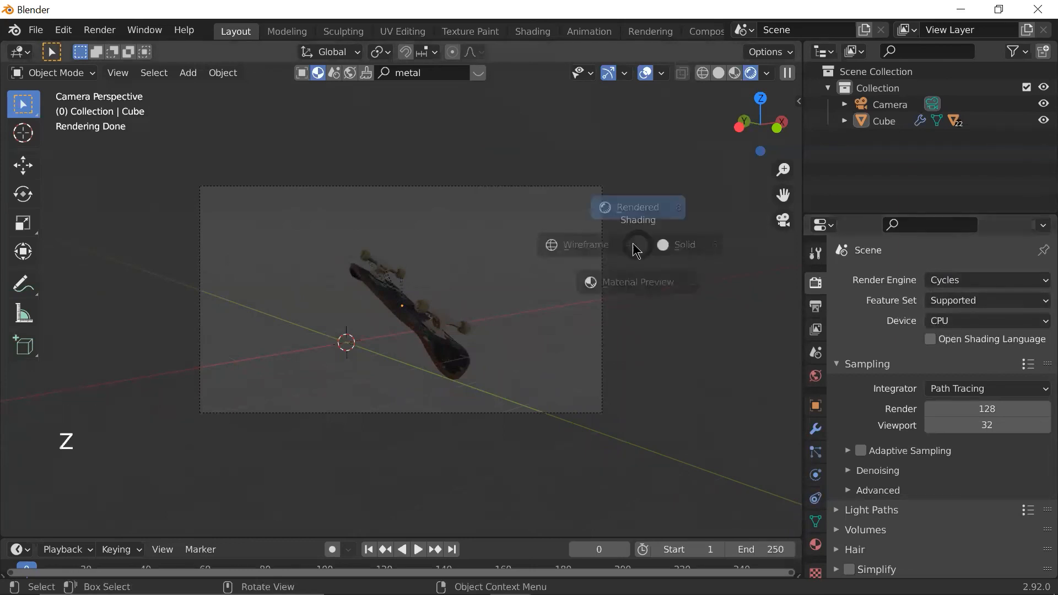
key("z")
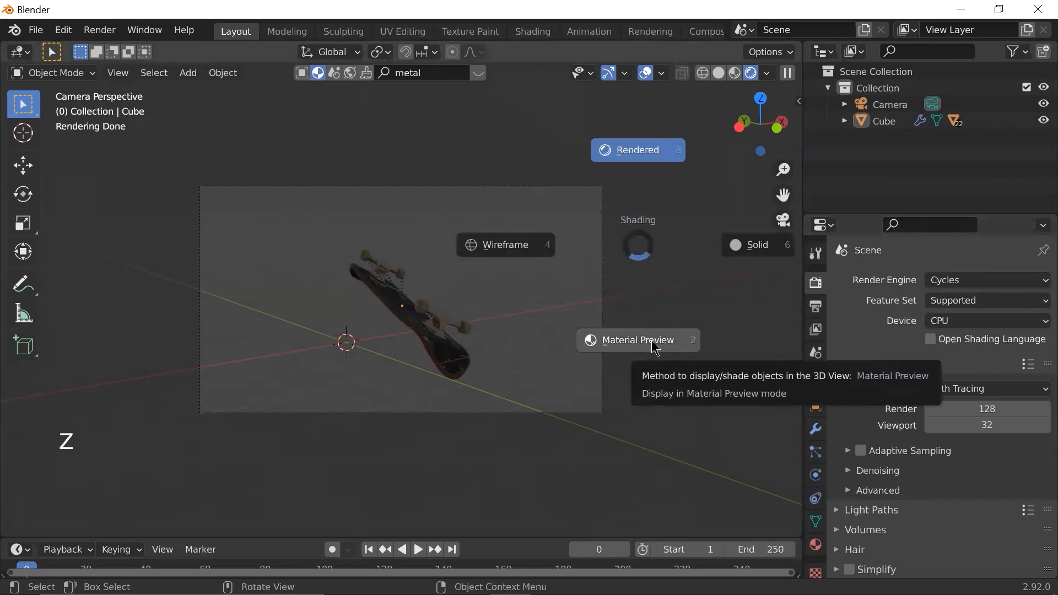
scroll(550, 355, "down", 1)
scroll(549, 354, "up", 2)
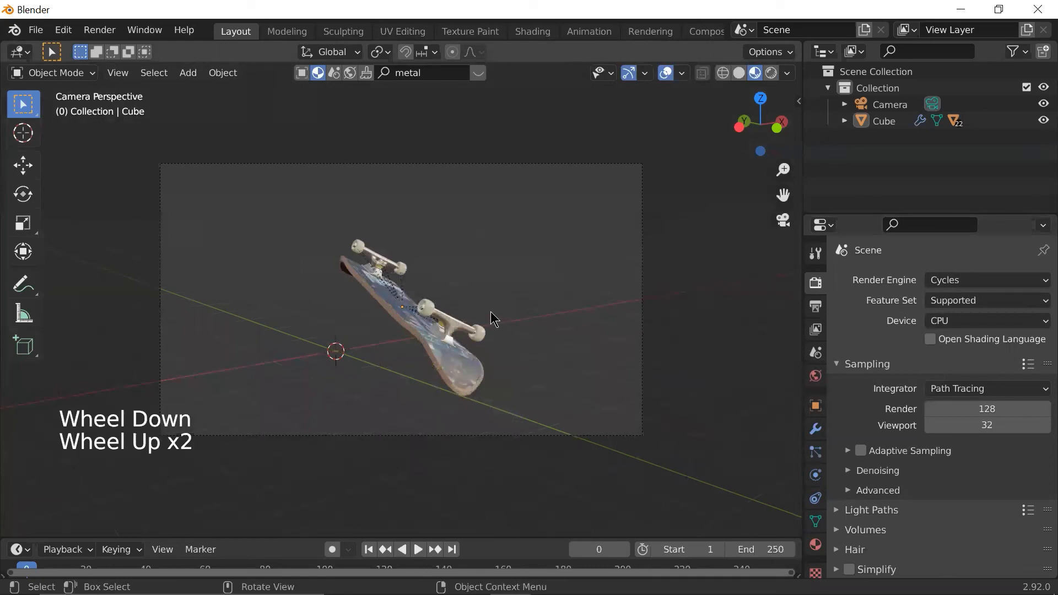
- Add a point light at the world origin
key("shift+a")
mouse_move(462, 279)
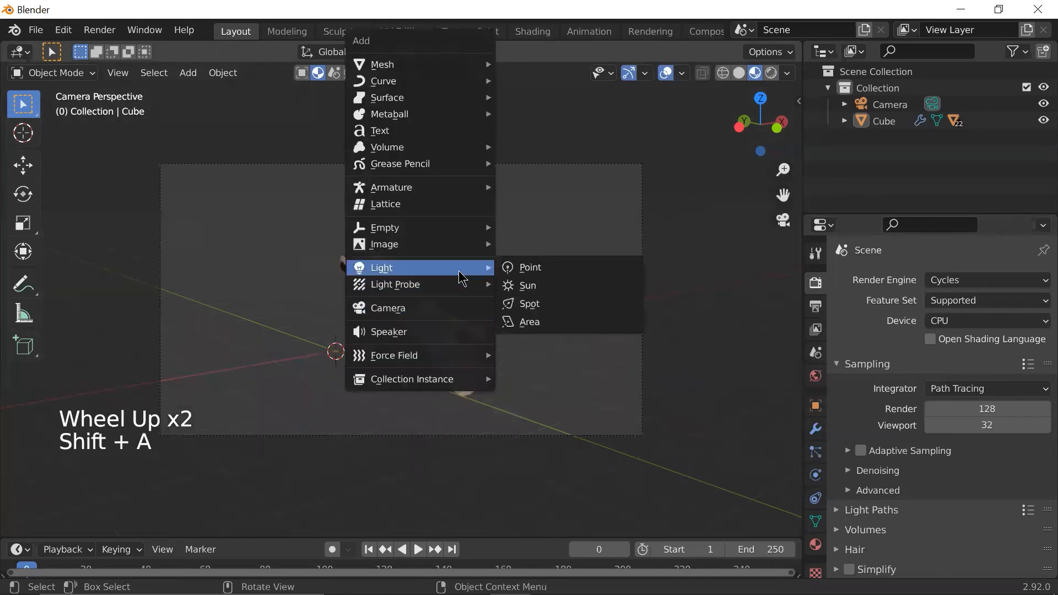
left_click(548, 275)
- In camera view, move the point light near the camera frame's upper-right corner and preview the scene in Rendered shading
scroll(433, 356, "up", 1)
scroll(433, 355, "down", 2)
middle_click_drag(379, 362, 393, 334)
scroll(401, 353, "down", 1)
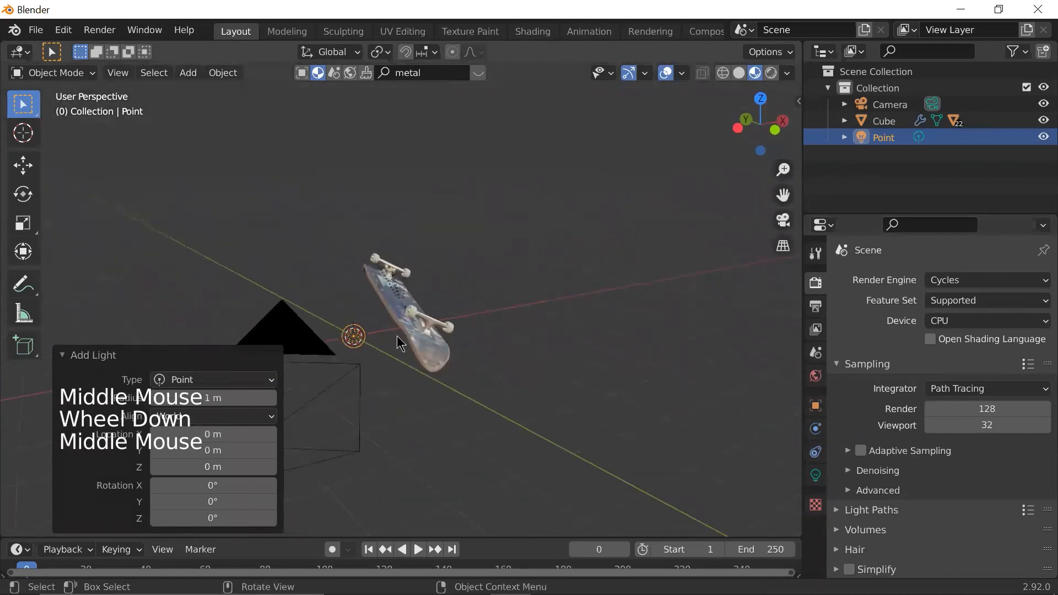
key("grave")
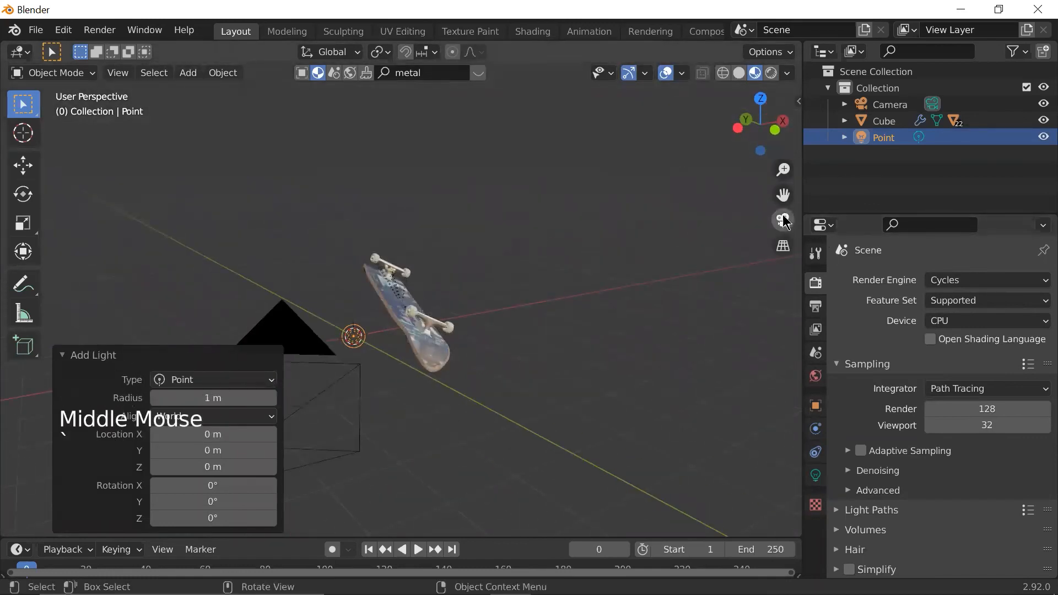
left_click(783, 220)
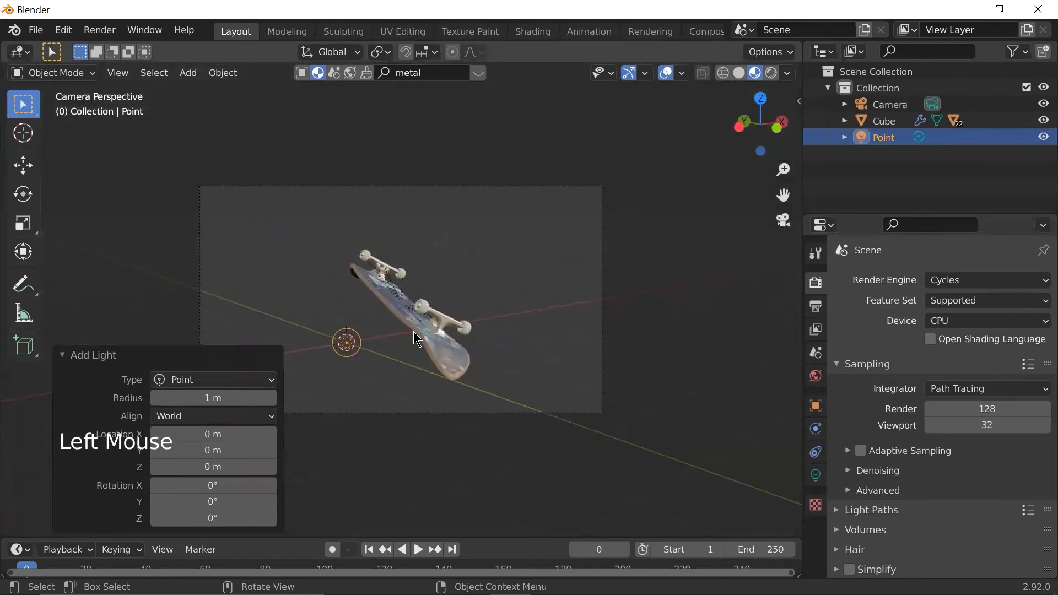
key("g")
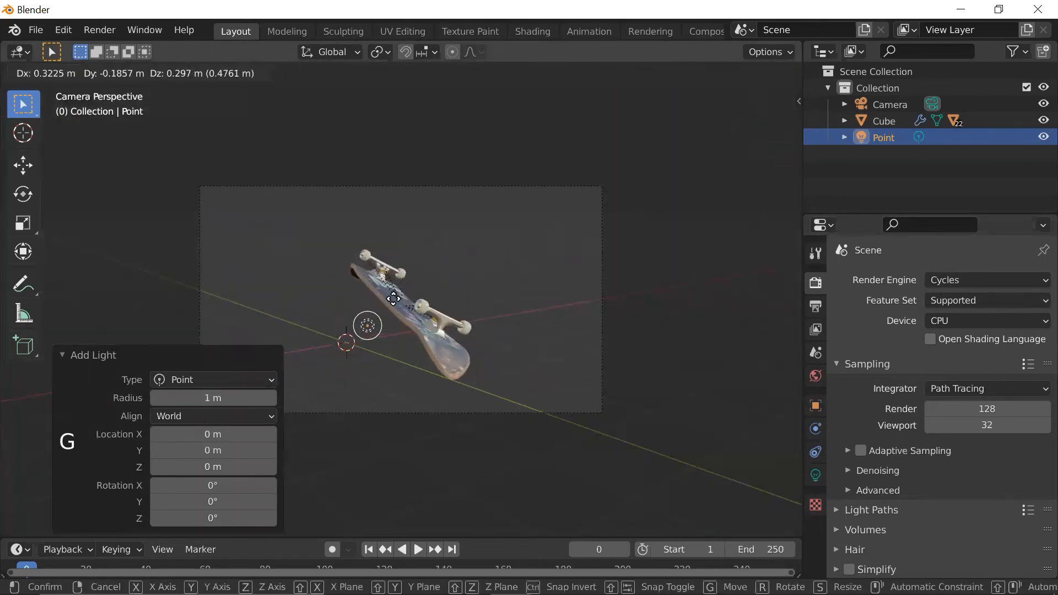
left_click(532, 194)
left_click(633, 323)
key("z")
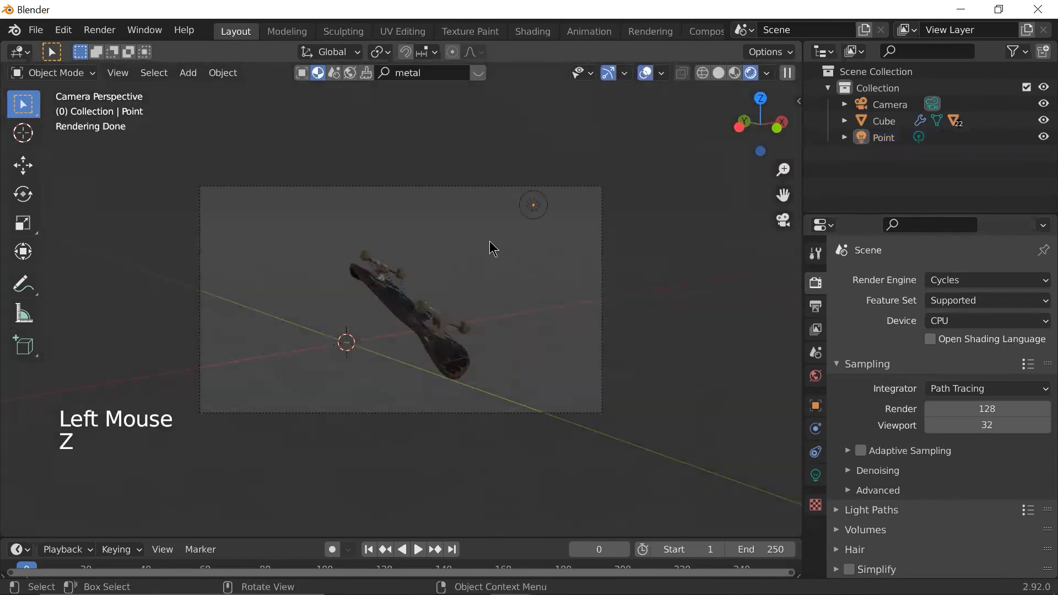
- Select the point light near the camera frame's corner and set its power to about 38.6 W
scroll(490, 246, "up", 2)
left_click(593, 169)
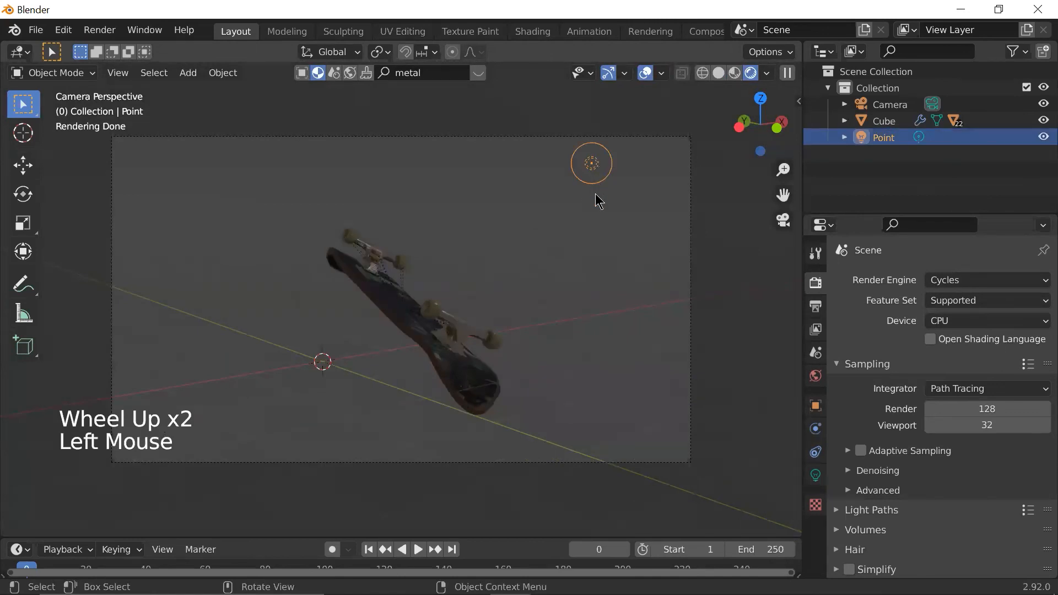
key("z")
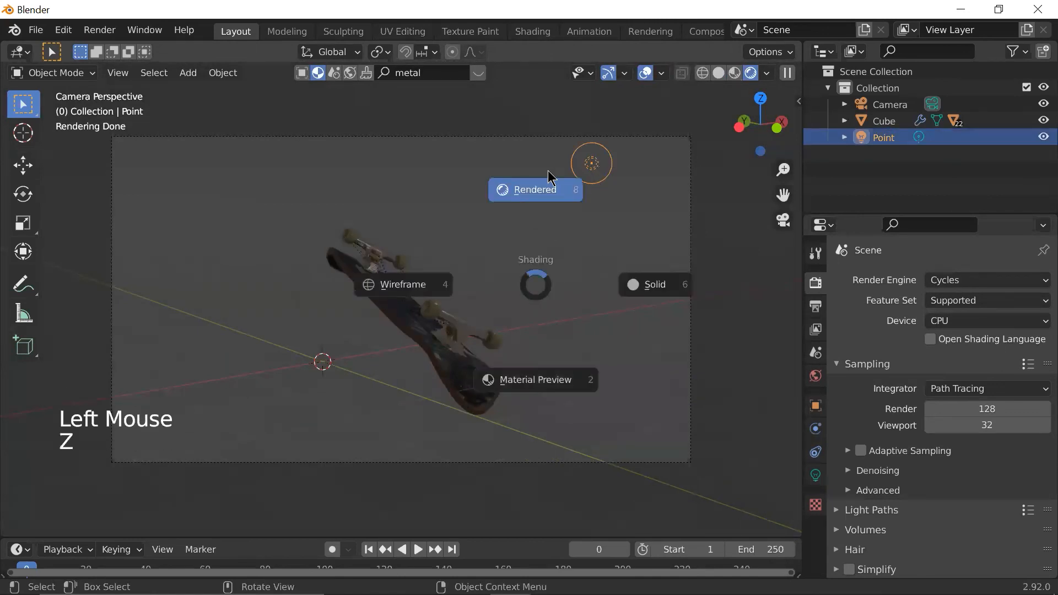
left_click(818, 477)
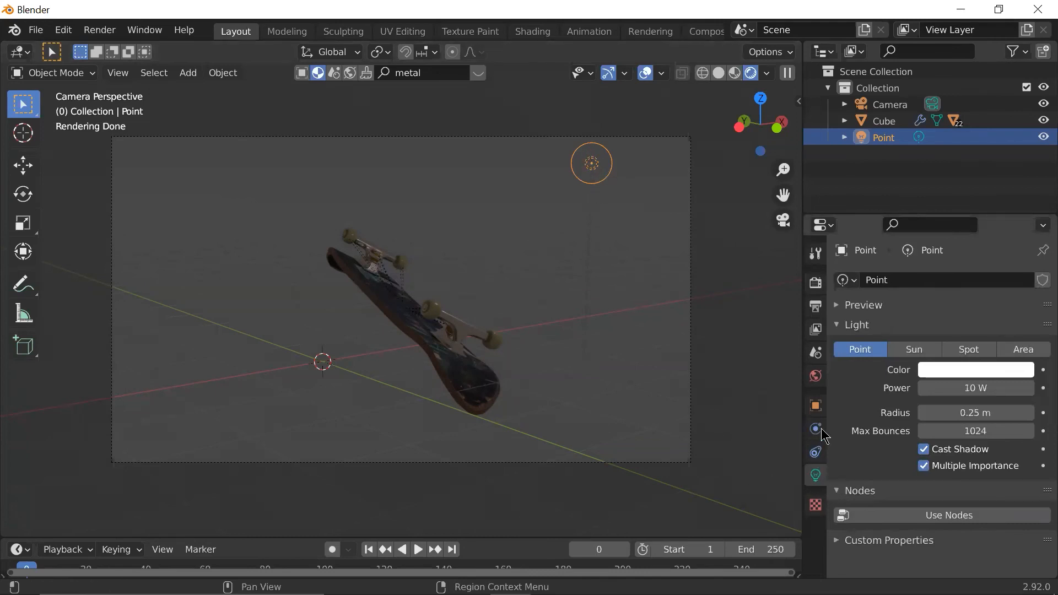
left_click_drag(962, 388, 1036, 388)
- Compare the skateboard in Material Preview shading with the Rendered shading
key("z")
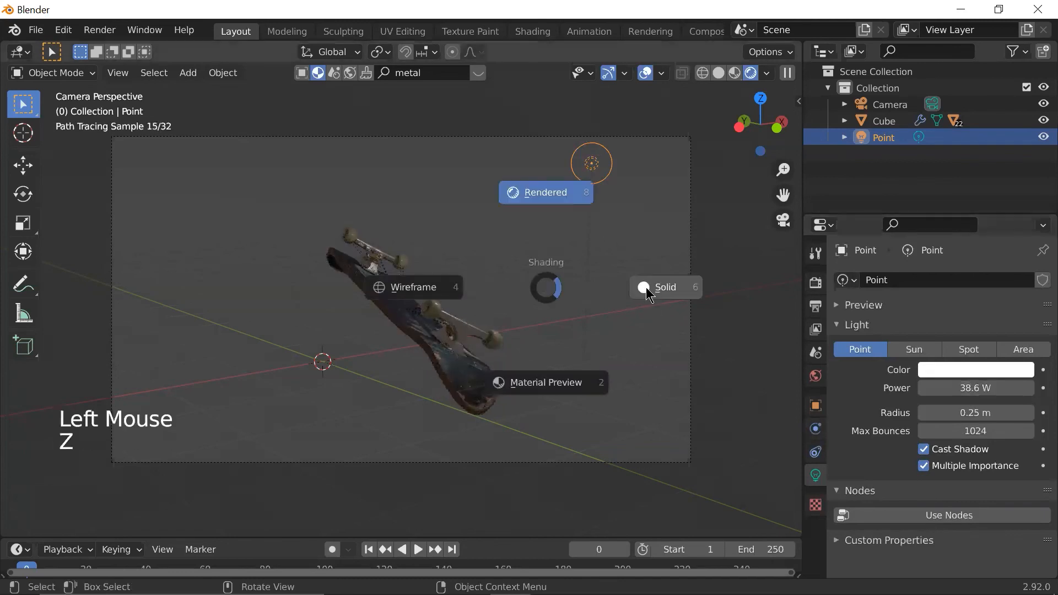
left_click(590, 401)
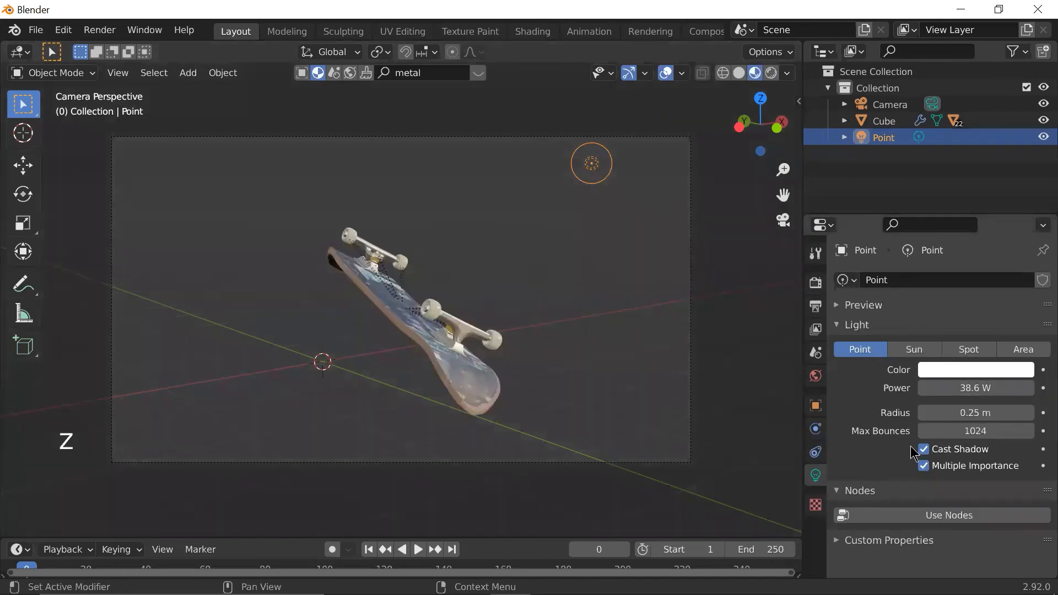
key("z")
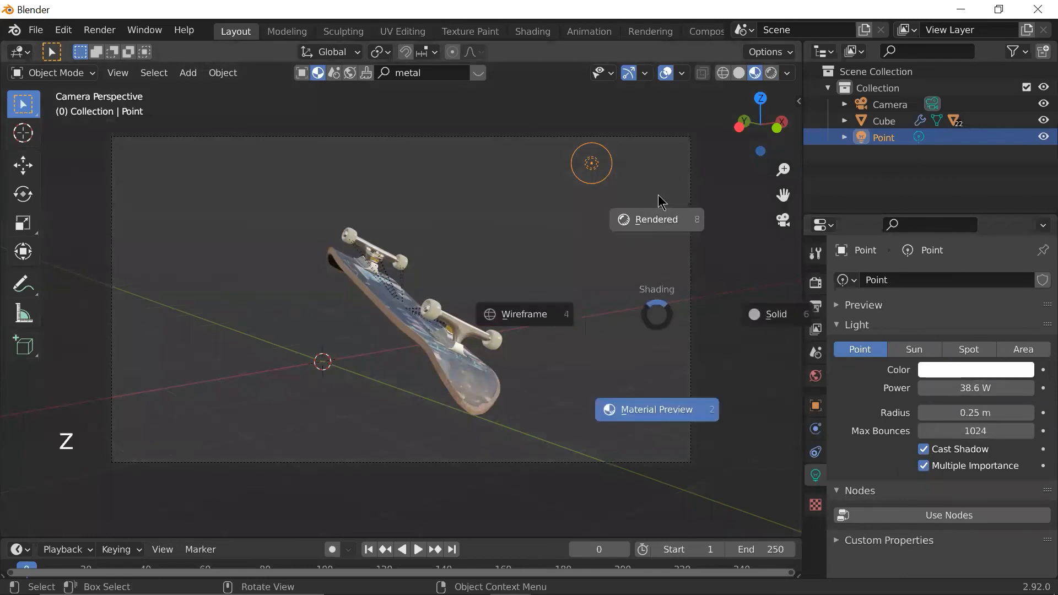
left_click(658, 196)
- Adjust the point light's power to about 275.9 W and its radius to 0.93 m while checking the lighting on the skateboard
left_click_drag(967, 388, 1011, 388)
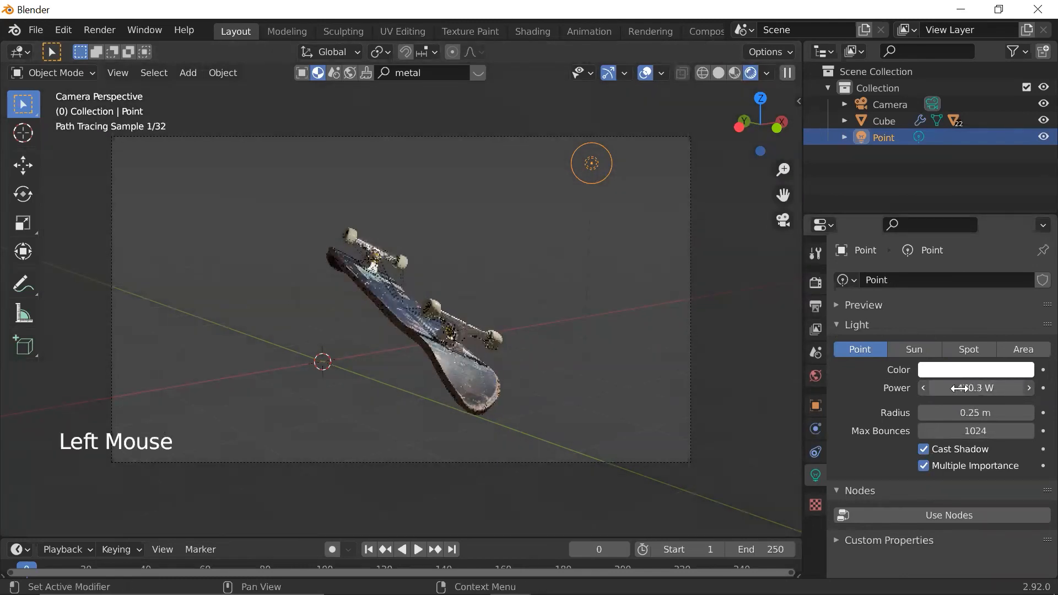
scroll(547, 319, "up", 3)
scroll(556, 325, "down", 2)
scroll(555, 322, "up", 1)
scroll(685, 325, "up", 2)
scroll(703, 319, "down", 2)
scroll(655, 318, "down", 2)
scroll(632, 321, "up", 1)
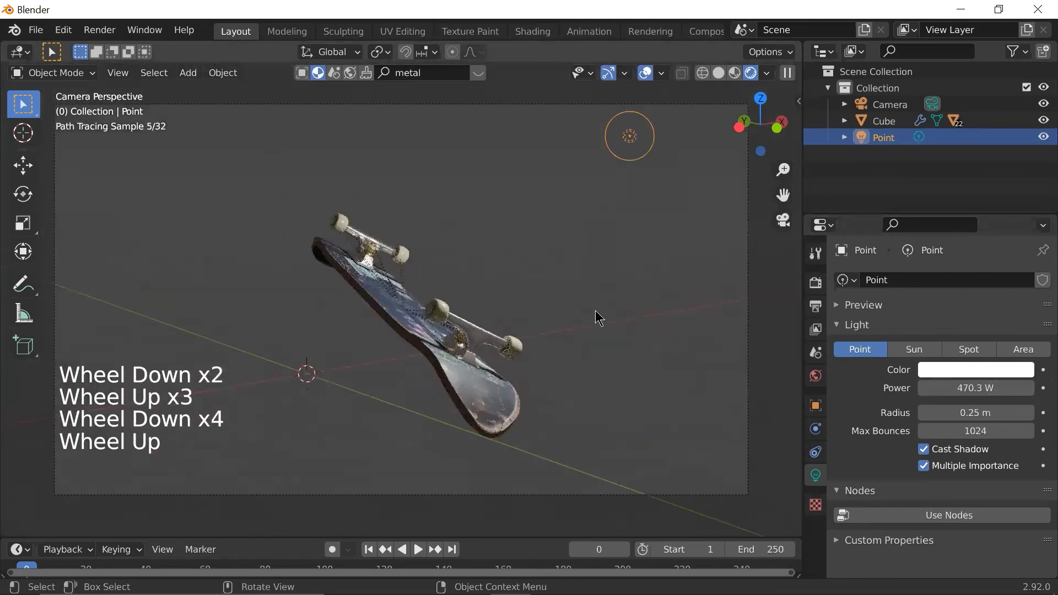
left_click_drag(970, 388, 898, 388)
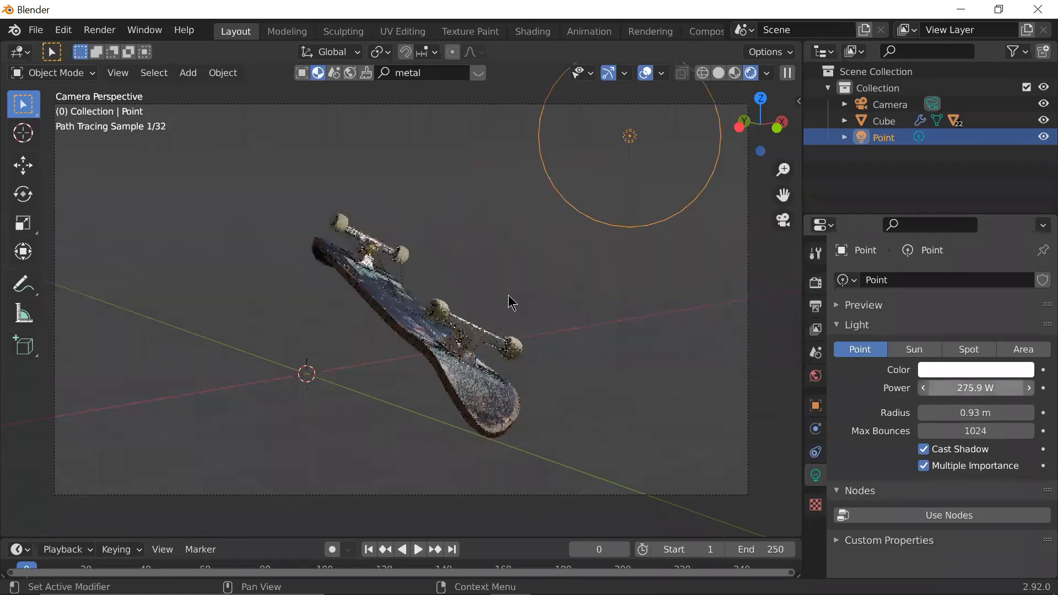
left_click(379, 316)
key("r")
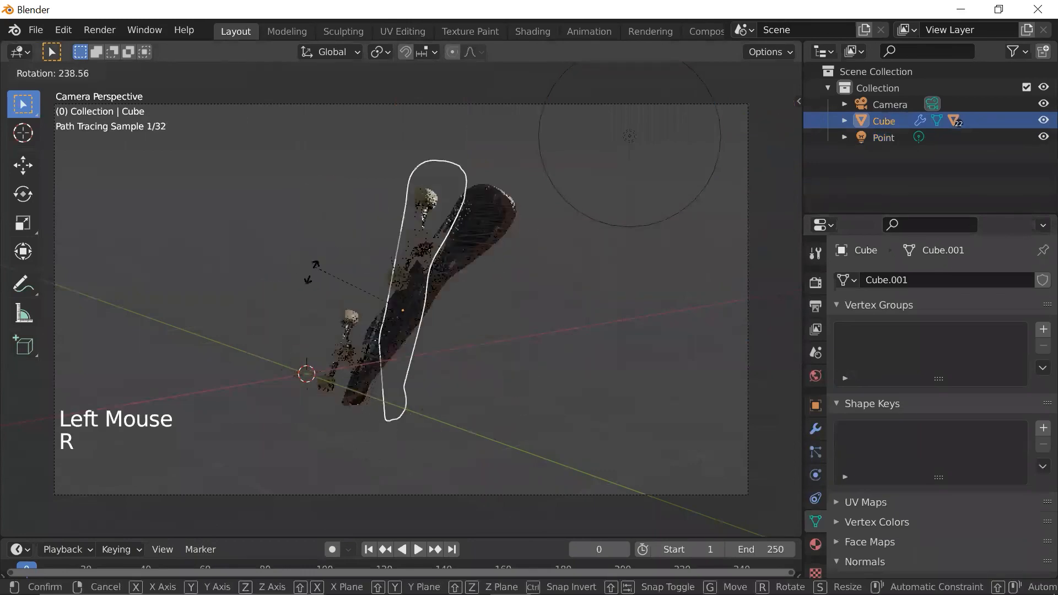
right_click(469, 369)
left_click(744, 333)
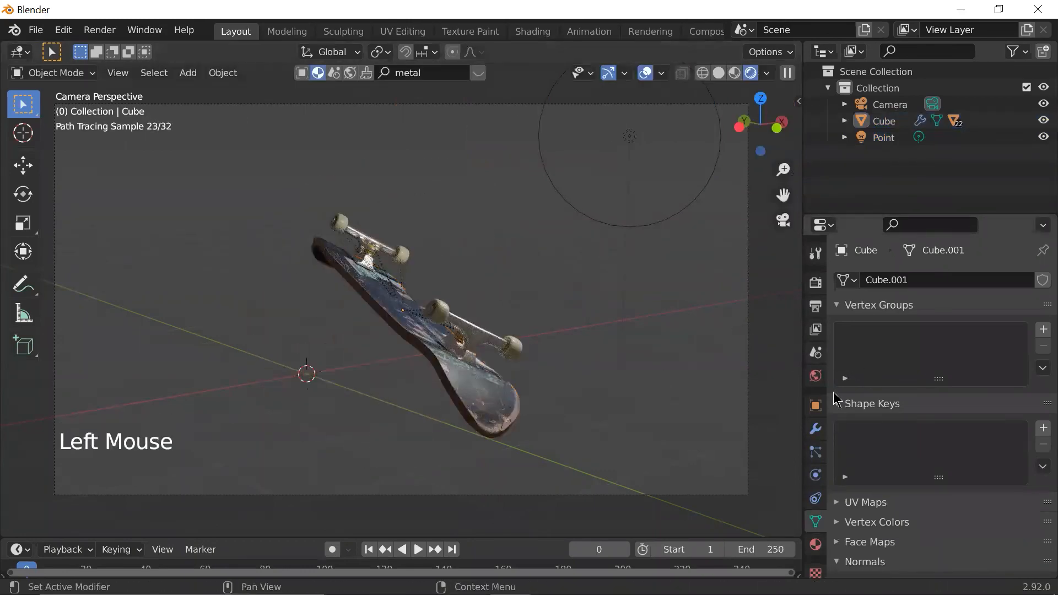
- Tint the world background a dark blue-teal, keeping the strength at 1.000, and inspect the skateboard against it
scroll(645, 331, "down", 1)
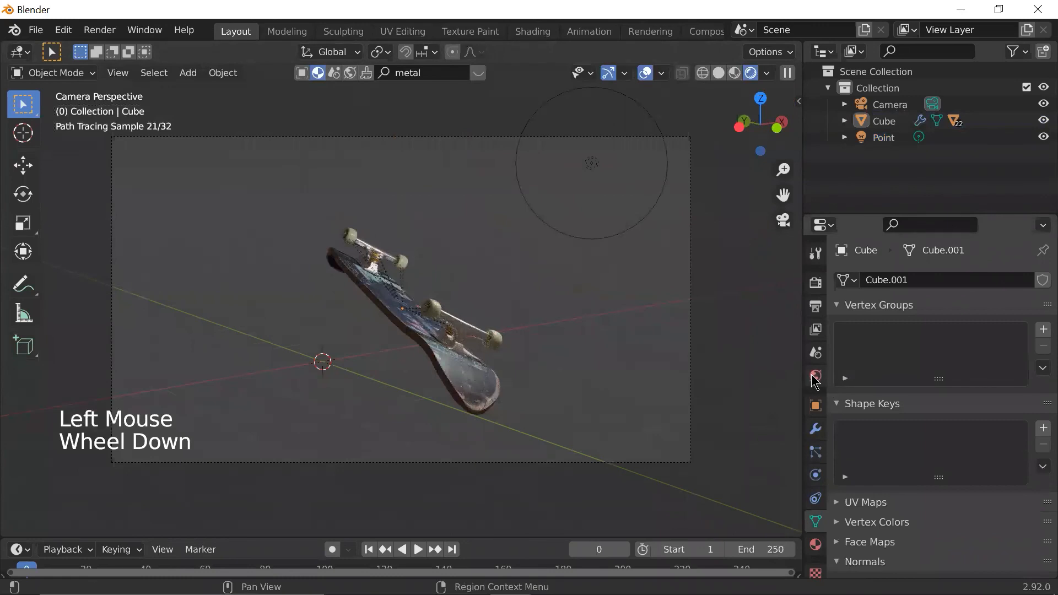
left_click(815, 377)
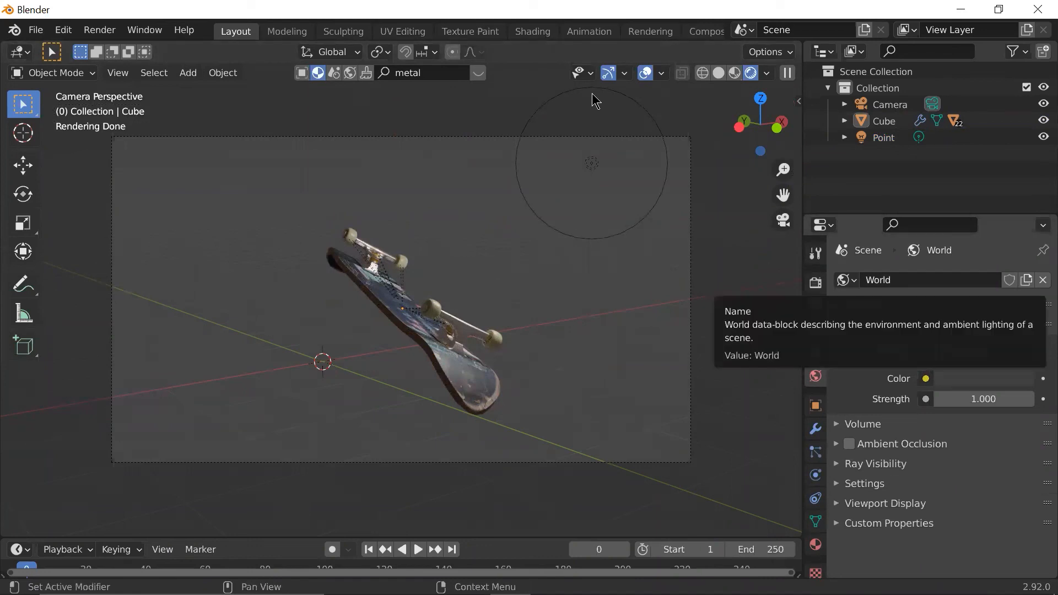
scroll(732, 350, "up", 1)
scroll(551, 357, "down", 1)
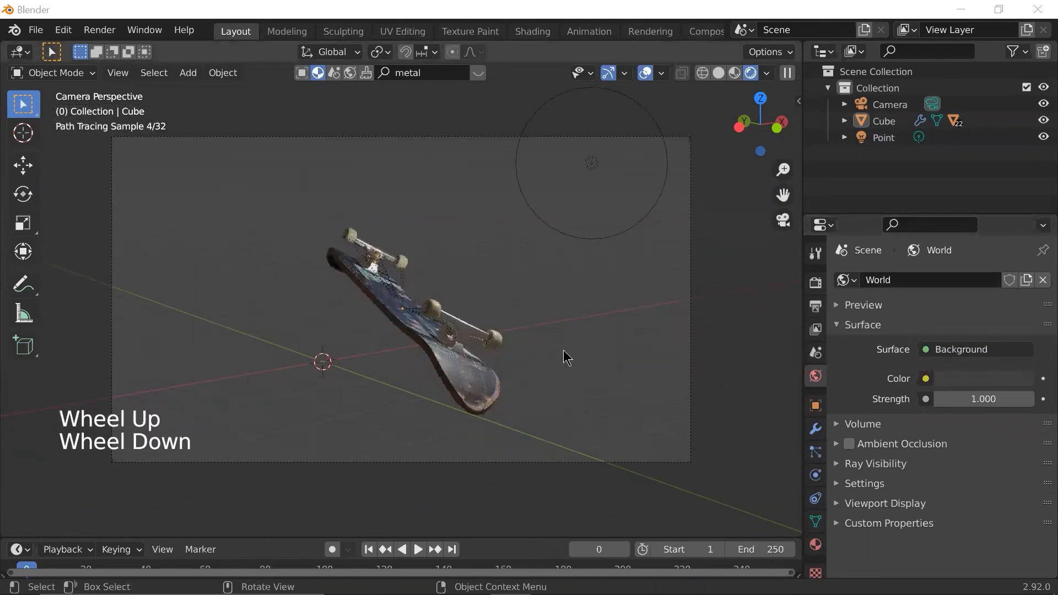
left_click(980, 389)
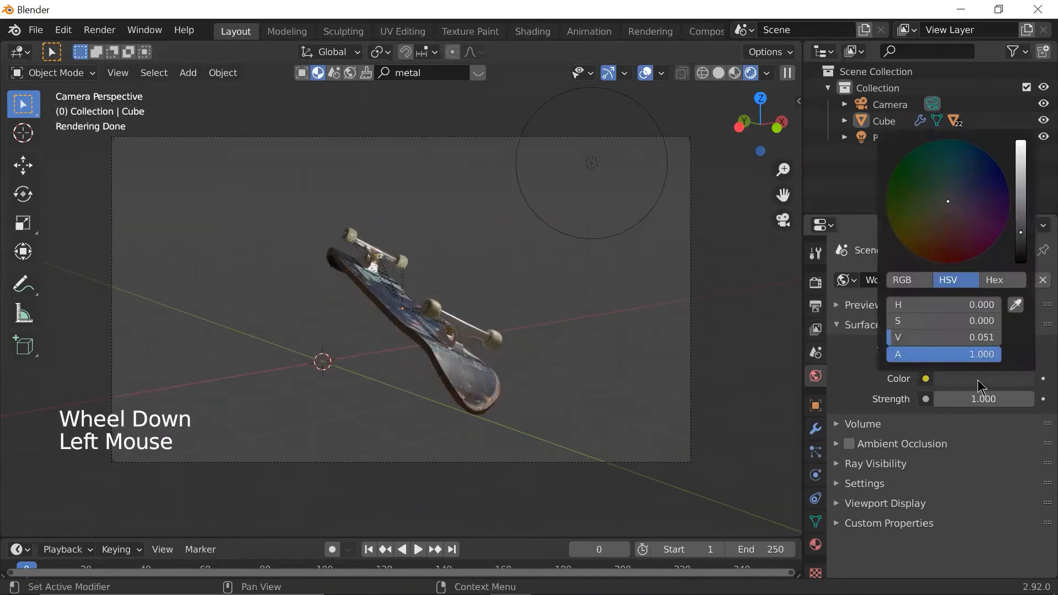
mouse_move(944, 216)
left_mouse_down()
mouse_move(939, 190)
mouse_move(926, 229)
mouse_move(973, 190)
mouse_move(948, 173)
mouse_move(920, 195)
mouse_move(922, 214)
mouse_move(953, 172)
left_mouse_up()
scroll(498, 450, "up", 3)
scroll(499, 450, "down", 1)
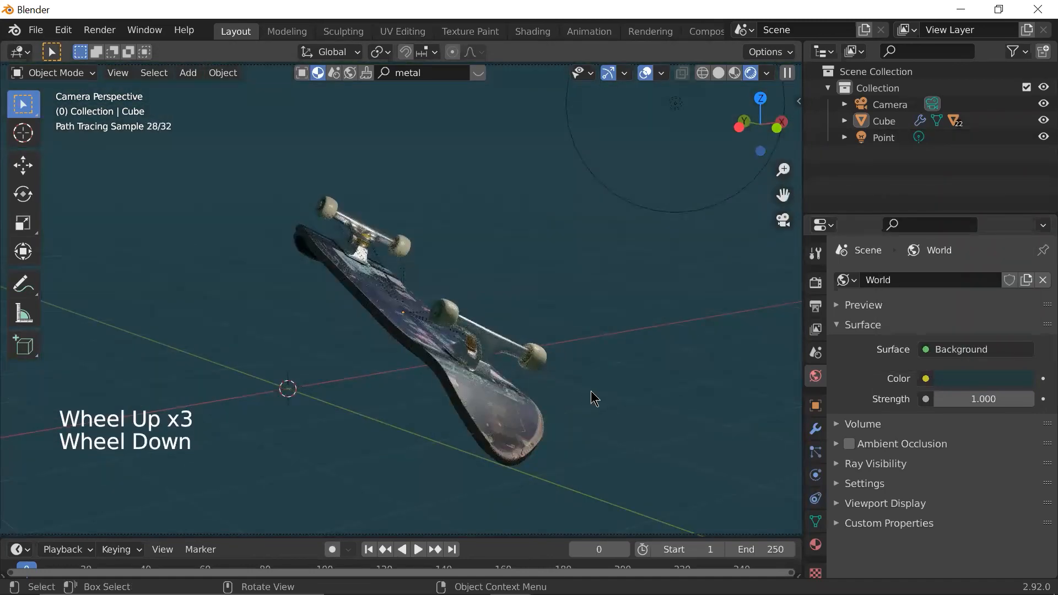
scroll(592, 396, "down", 2)
- Shift the world background colour to a dark green-teal with hue 0.433 and saturation 0.608
left_click(973, 384)
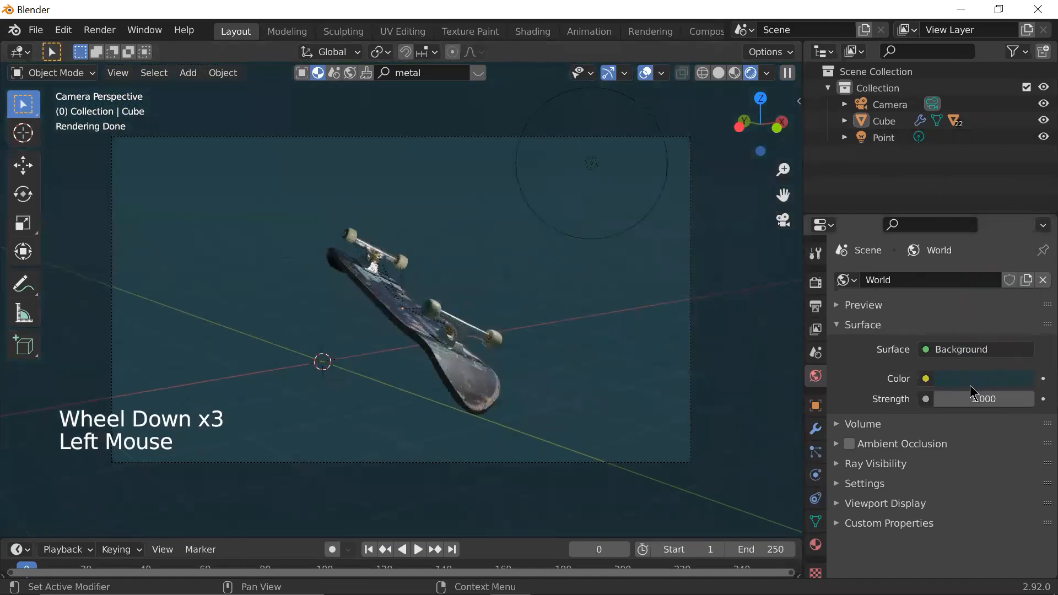
left_click(974, 376)
mouse_move(965, 184)
left_mouse_down()
mouse_move(943, 224)
mouse_move(923, 207)
mouse_move(939, 187)
left_mouse_up()
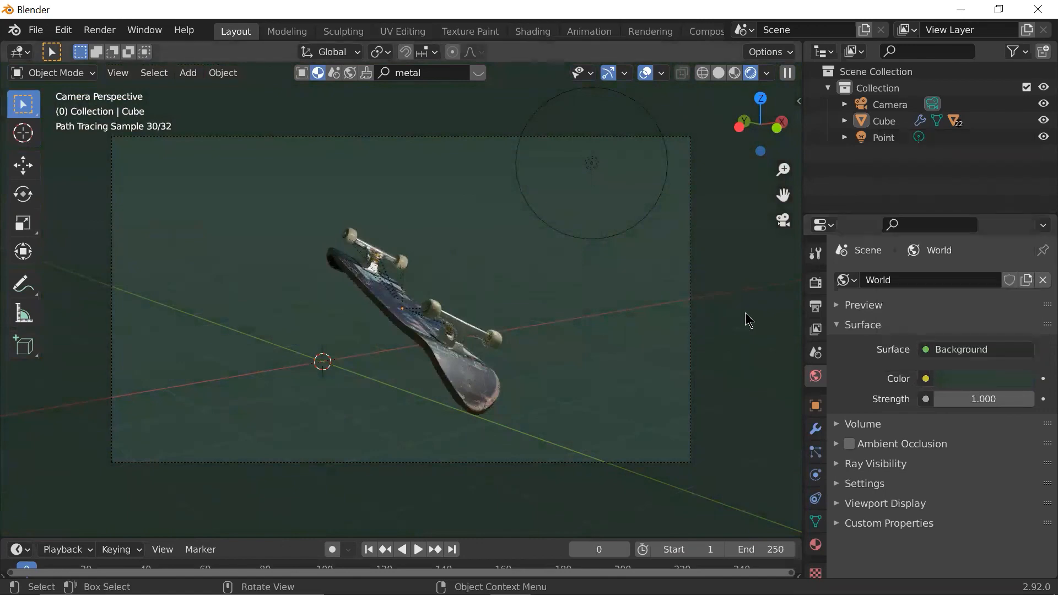
left_click(961, 379)
left_click_drag(940, 178, 943, 186)
left_click(775, 268)
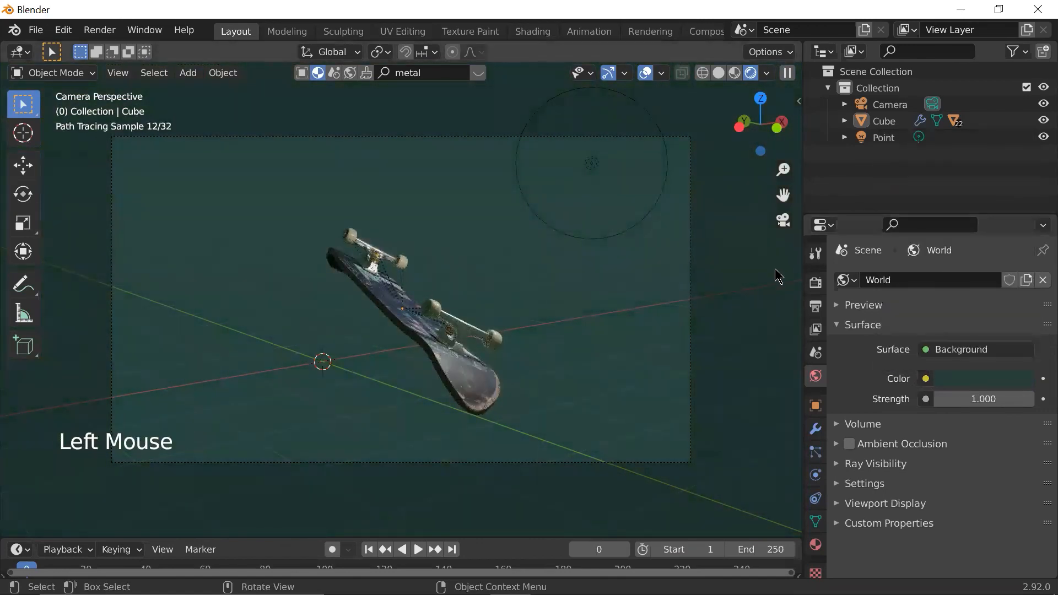
scroll(768, 290, "up", 2)
scroll(767, 291, "down", 1)
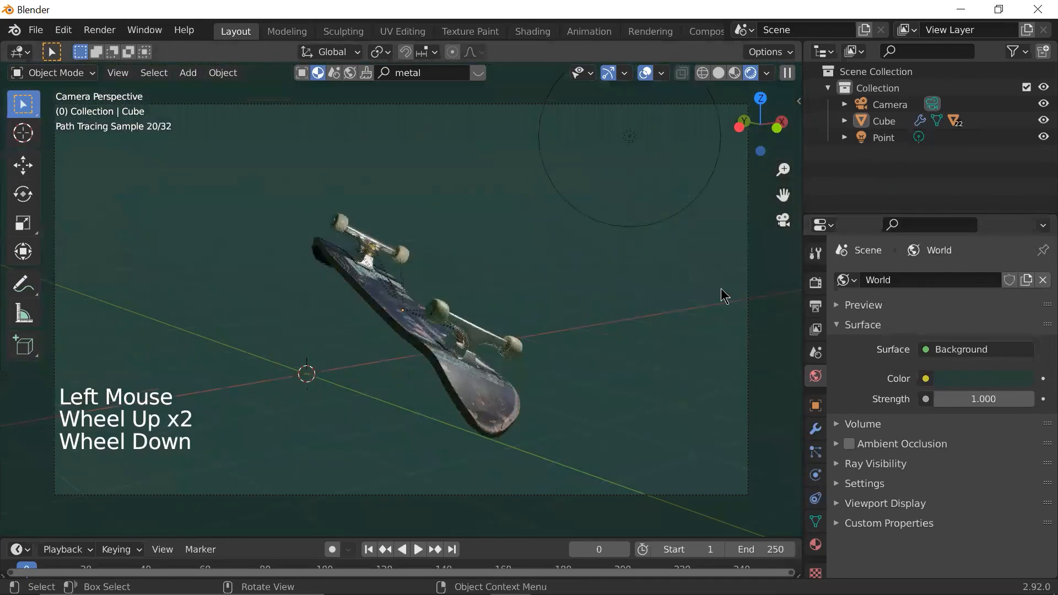
- Render the current frame from the camera, review the whole image in the render window, and close that window
key("z")
key("z")
key("z")
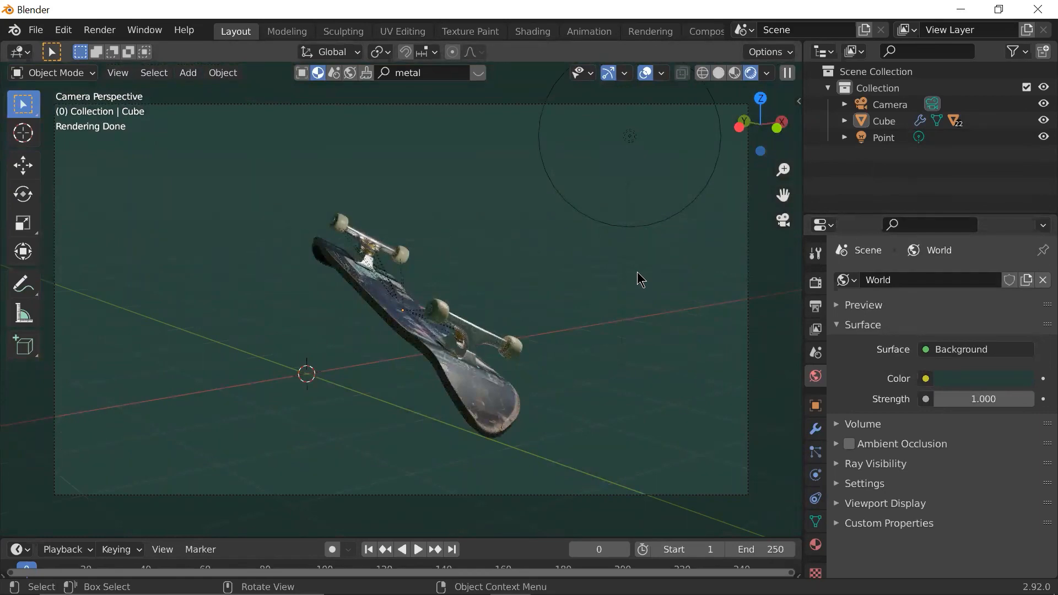
key("F12")
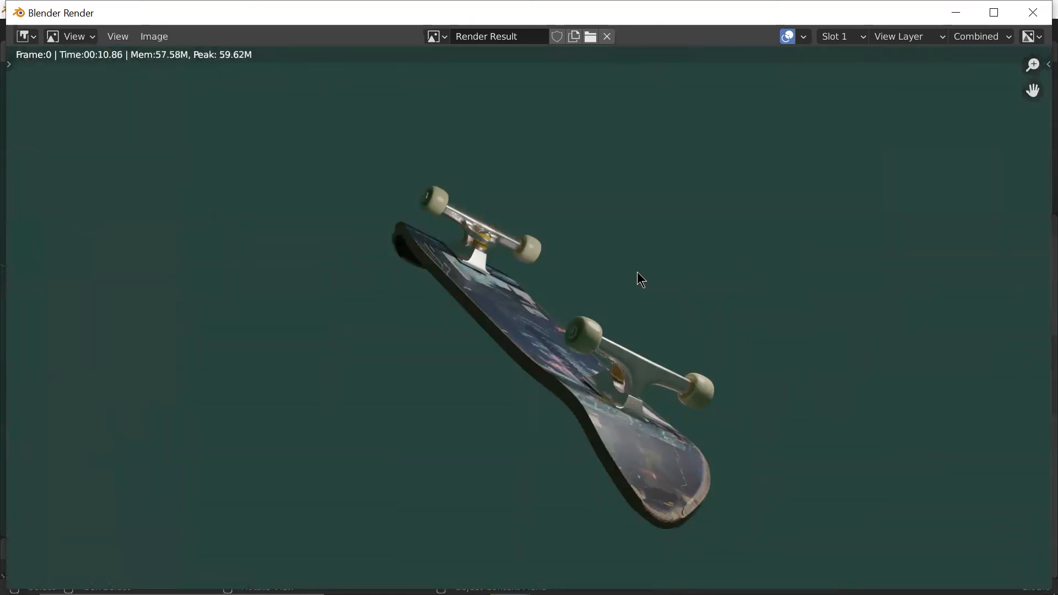
scroll(637, 272, "down", 2)
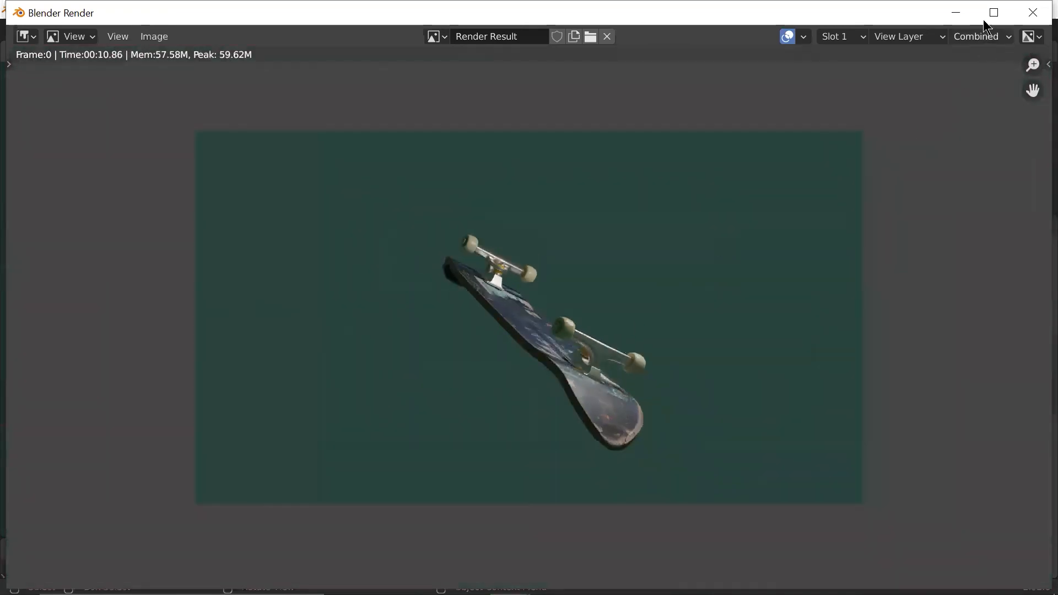
left_click(956, 12)
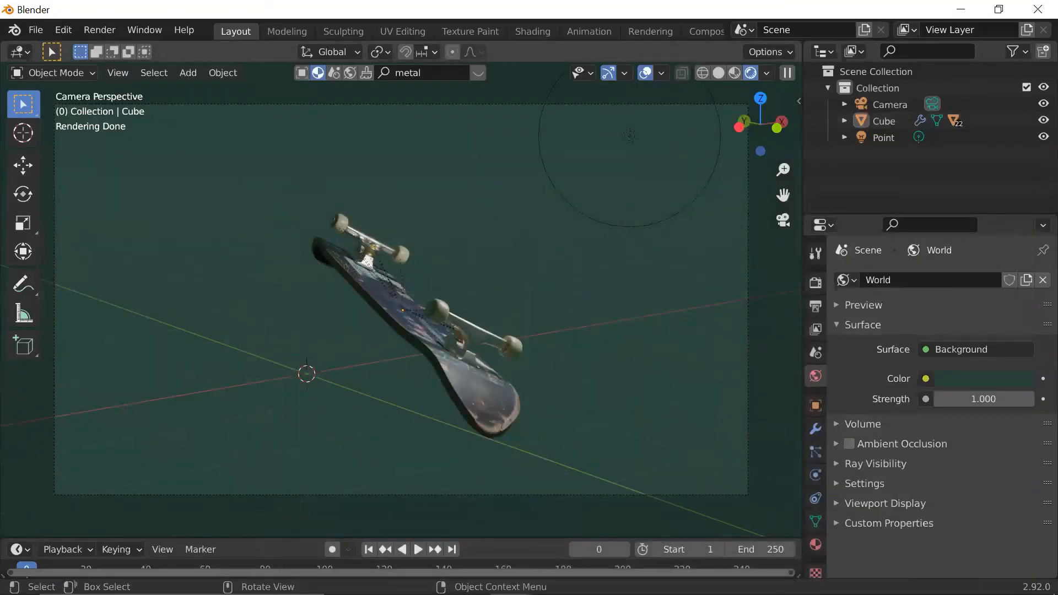
left_click(510, 578)
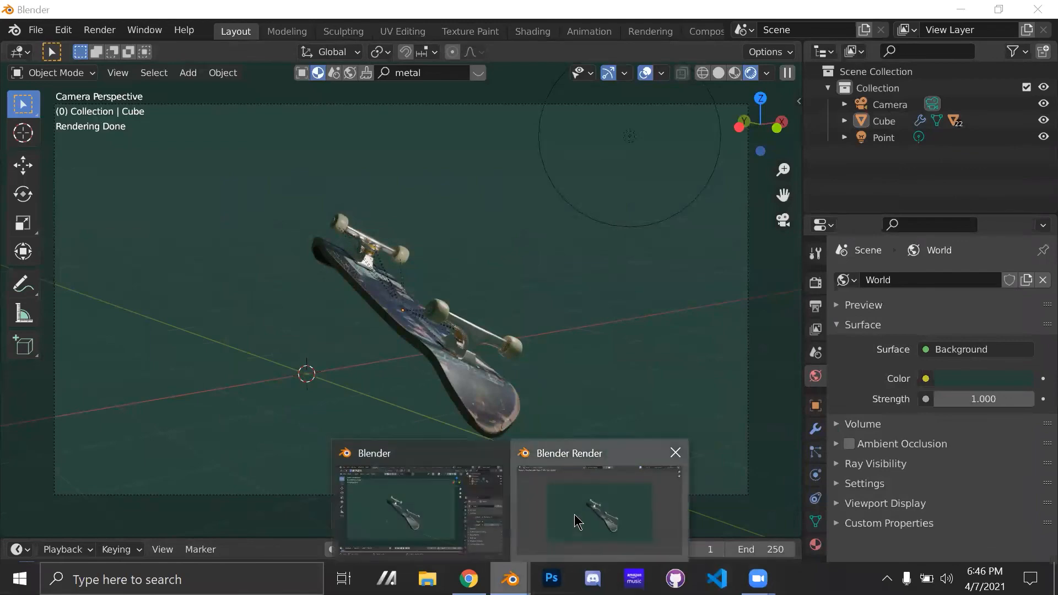
left_click(575, 515)
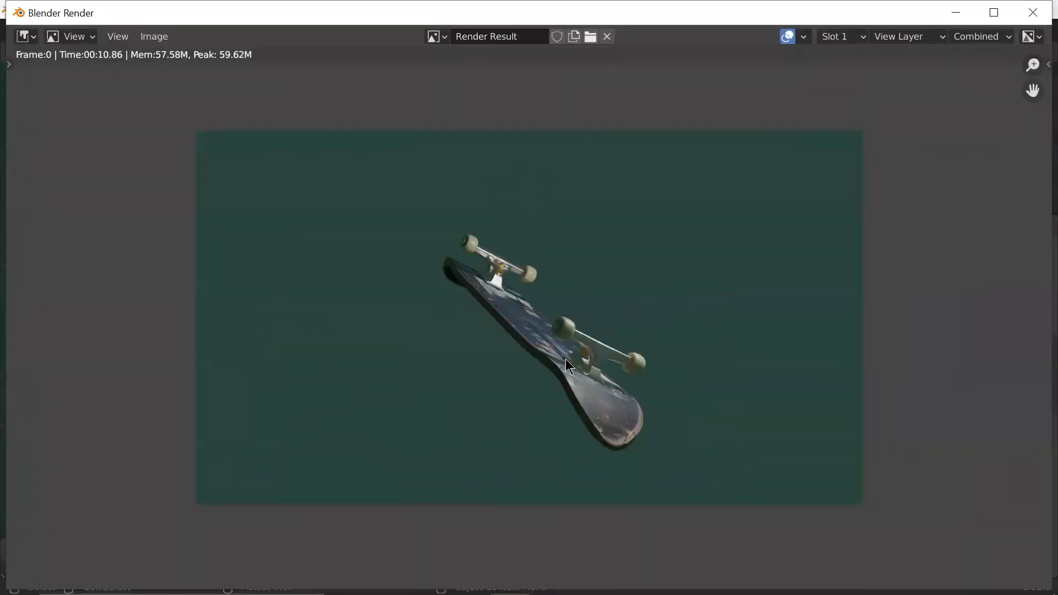
left_click(1033, 12)
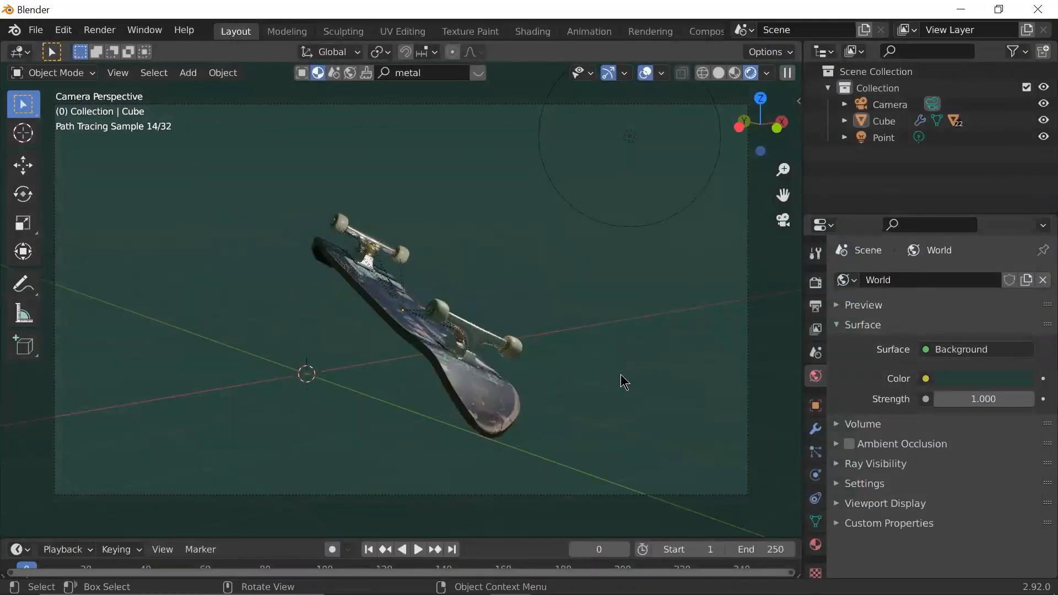
- Move the camera by about 0.11 m in X, -0.10 m in Y and -0.09 m in Z to reframe the skateboard
scroll(621, 376, "down", 2)
left_click(601, 355)
key("g")
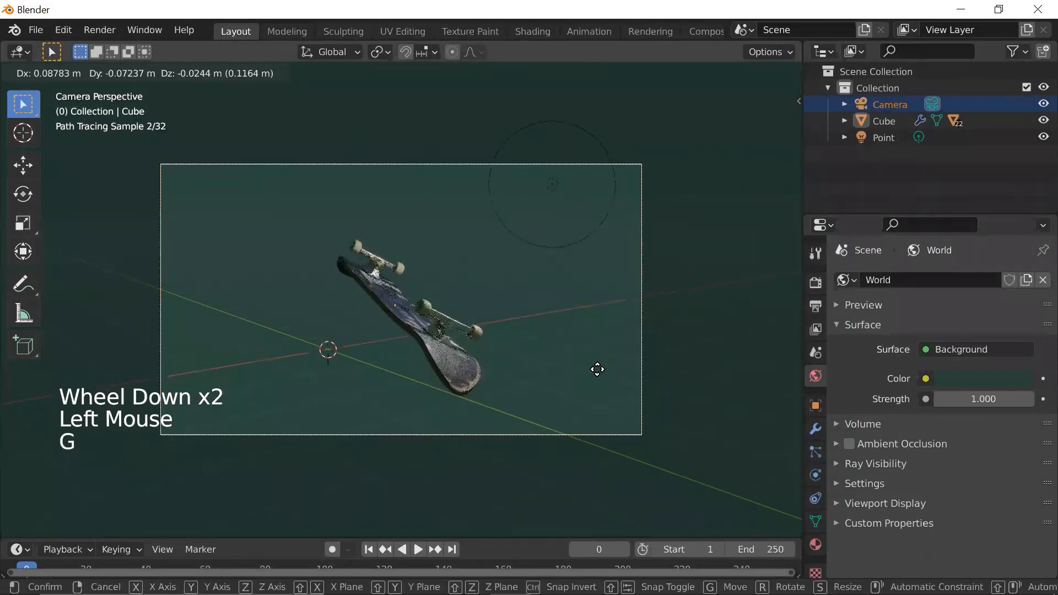
left_click(605, 380)
- Change the world background colour from green-teal to a bluer dark teal
left_click(981, 379)
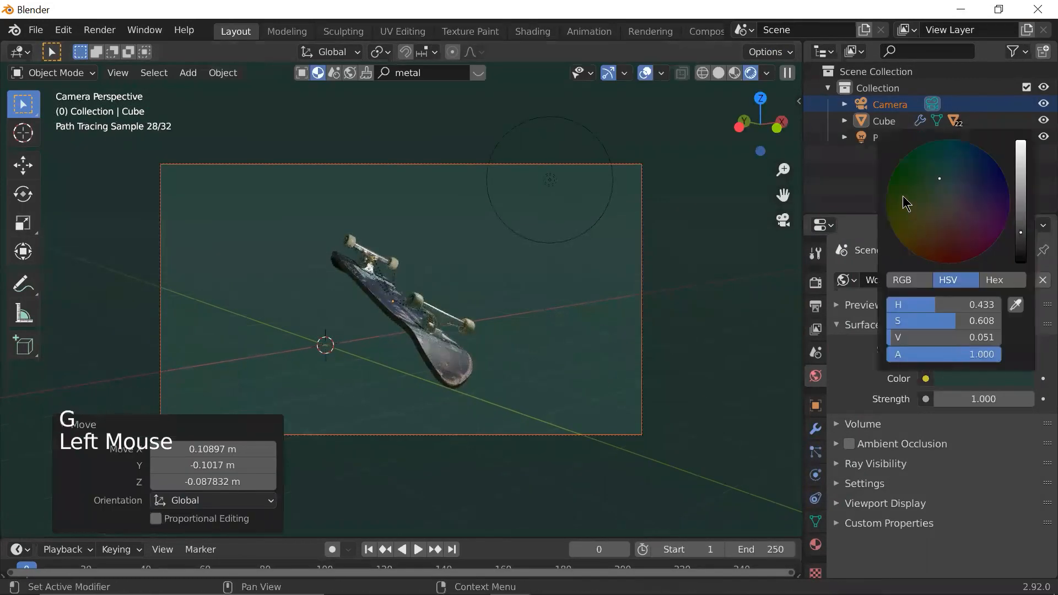
left_click(732, 328)
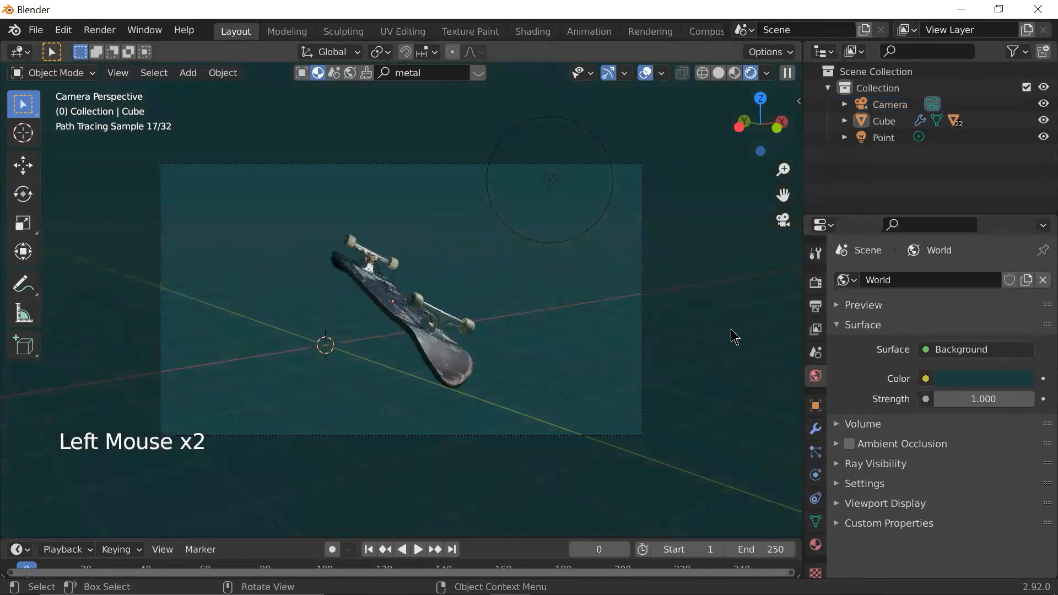